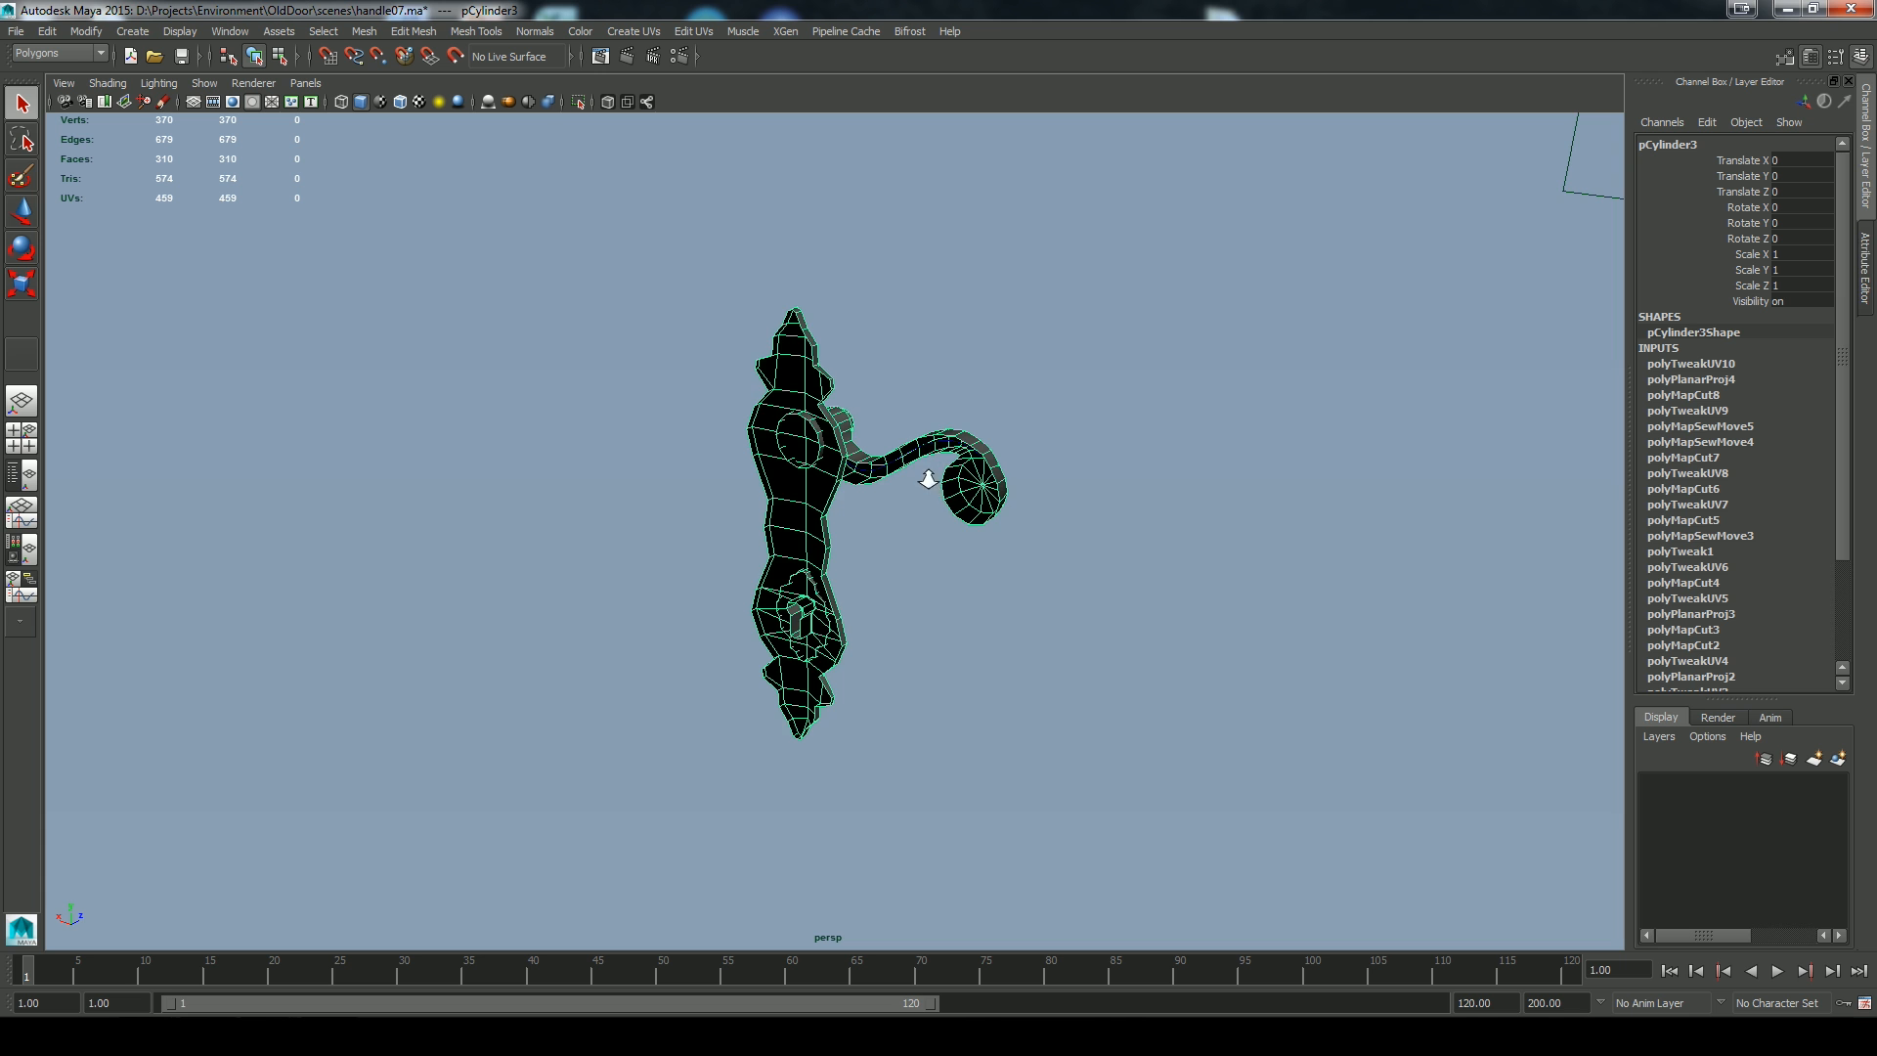
Delete the construction history of everything in the scene, including the door handle mesh
left_click(1048, 364)
left_click_drag(1052, 507, 1011, 590, "alt")
left_click(1011, 589)
left_click_drag(1152, 629, 886, 655, "alt")
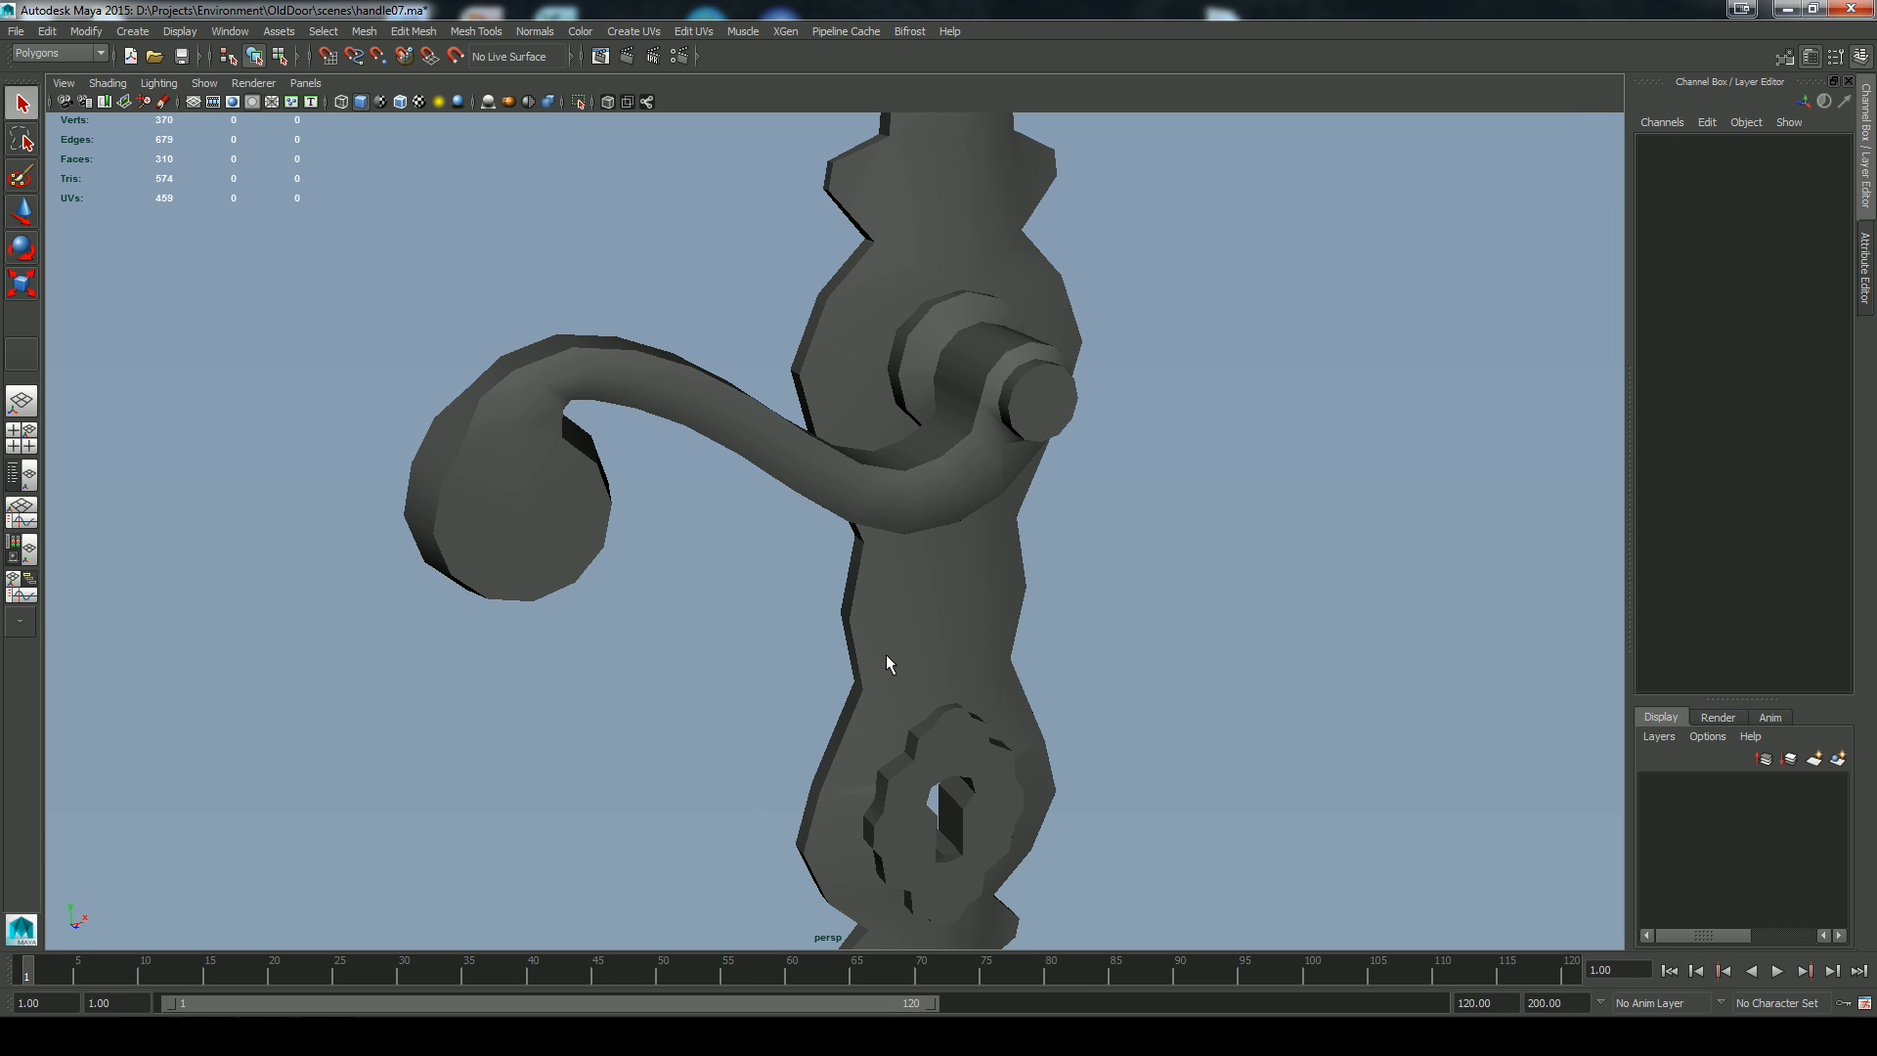
left_click(886, 655)
left_click(46, 31)
mouse_move(113, 252)
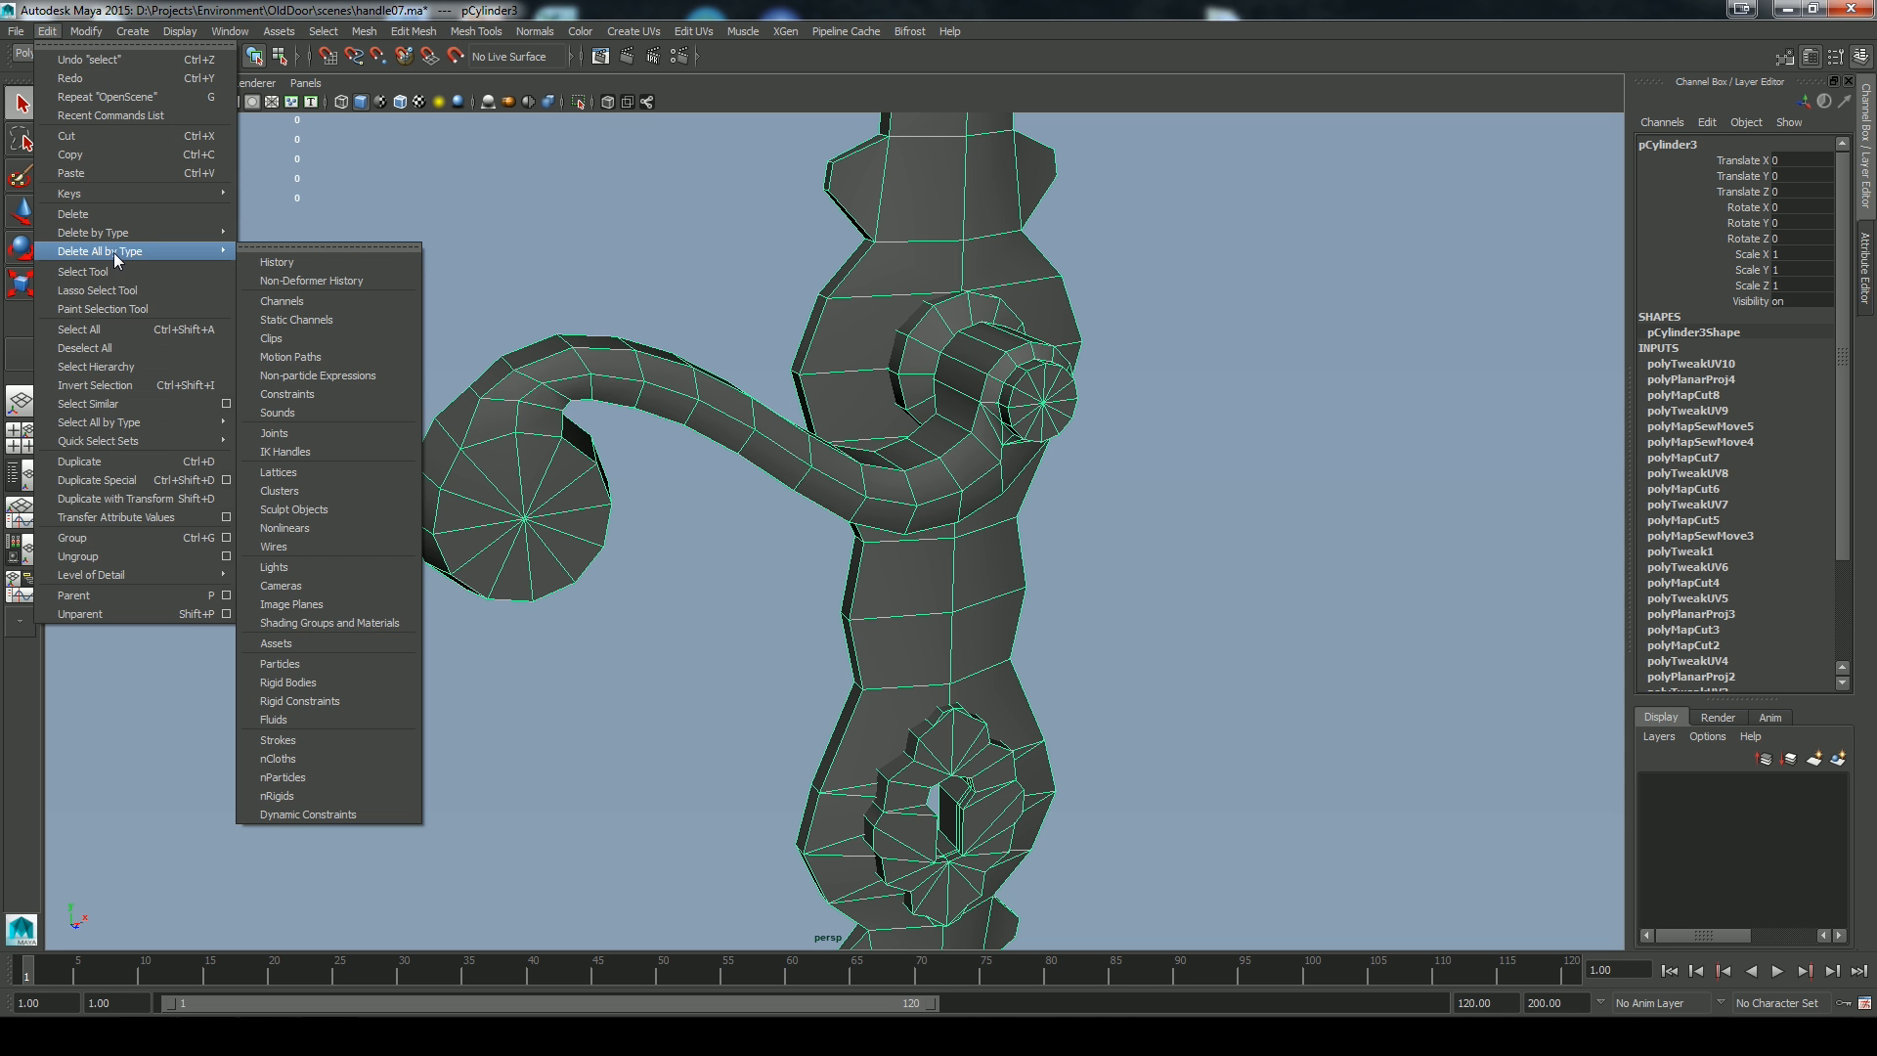
left_click(311, 260)
key("f")
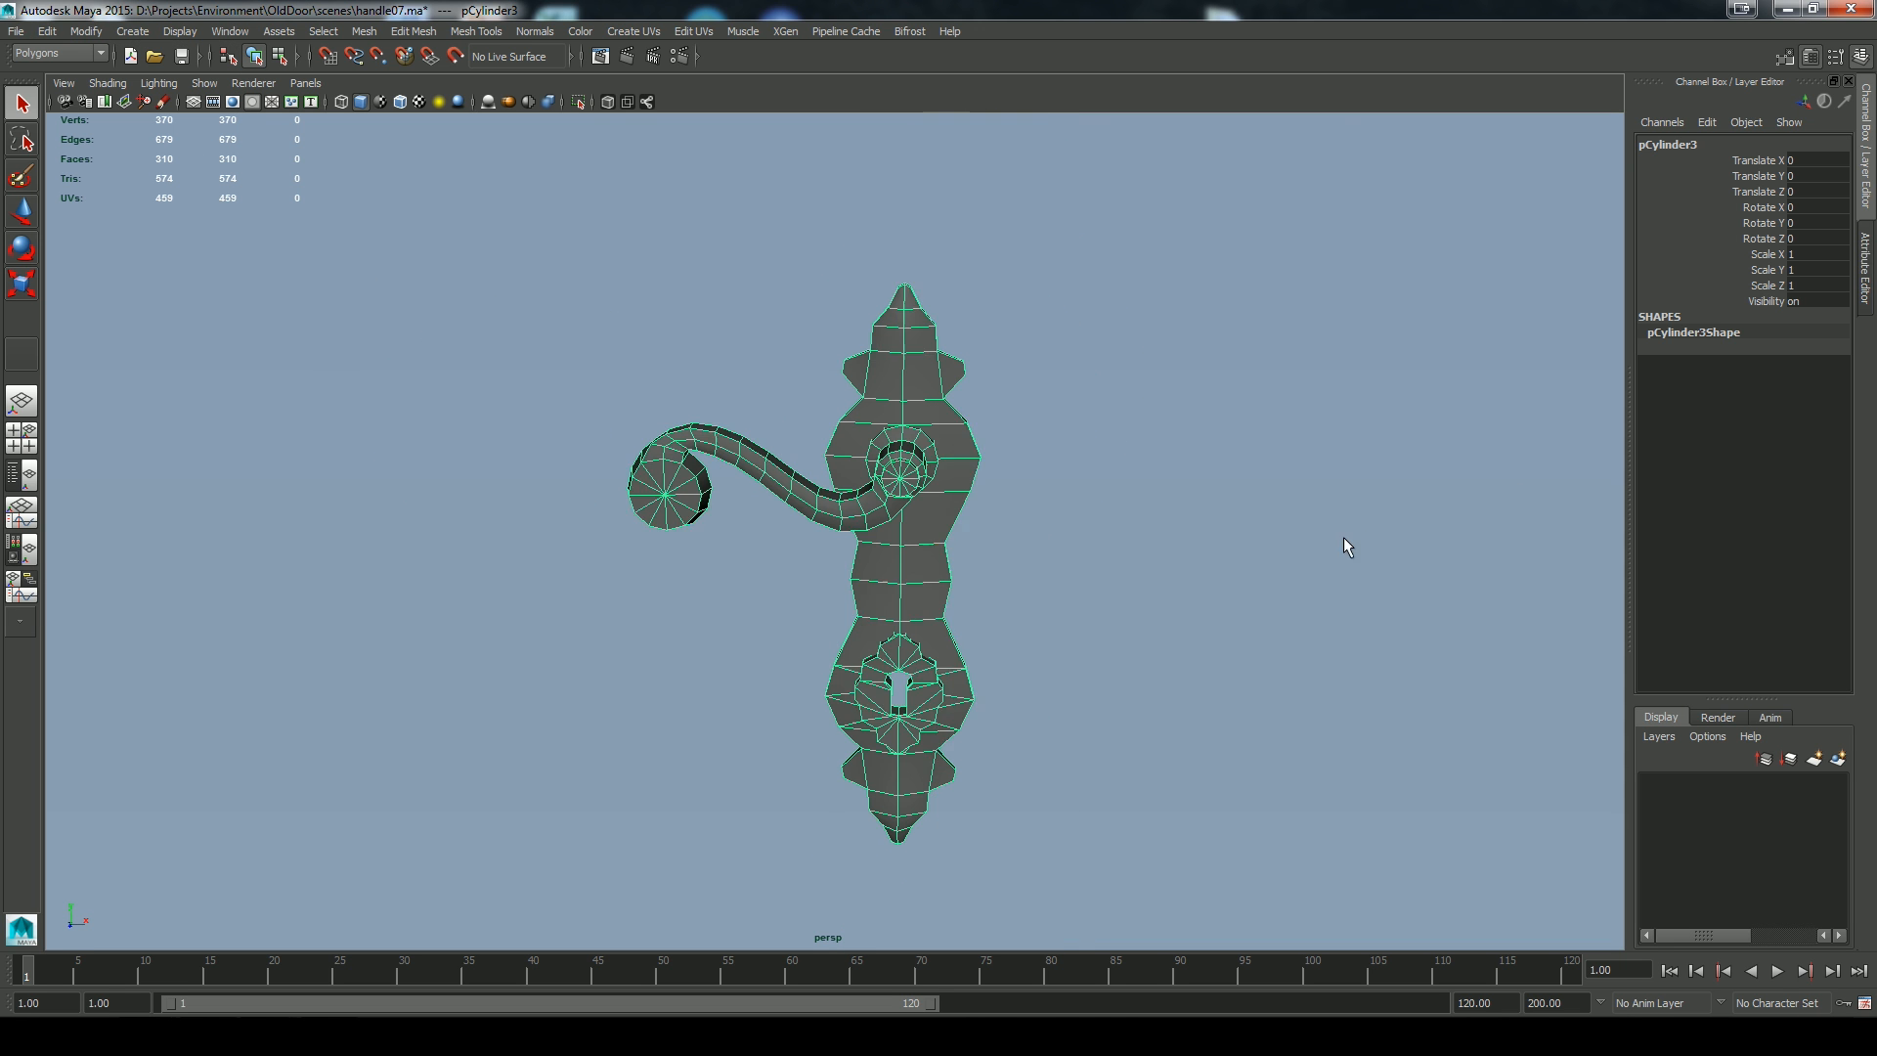
Create a display layer containing the selected door handle and name it LP
key("w")
mouse_move(1232, 658)
left_mouse_down("alt")
mouse_move(1039, 657)
mouse_move(1249, 657)
left_mouse_up("alt")
left_click(1098, 658)
middle_click_drag(1109, 660, 1054, 590, "alt")
left_click_drag(1040, 607, 1026, 610, "alt")
left_click(826, 518)
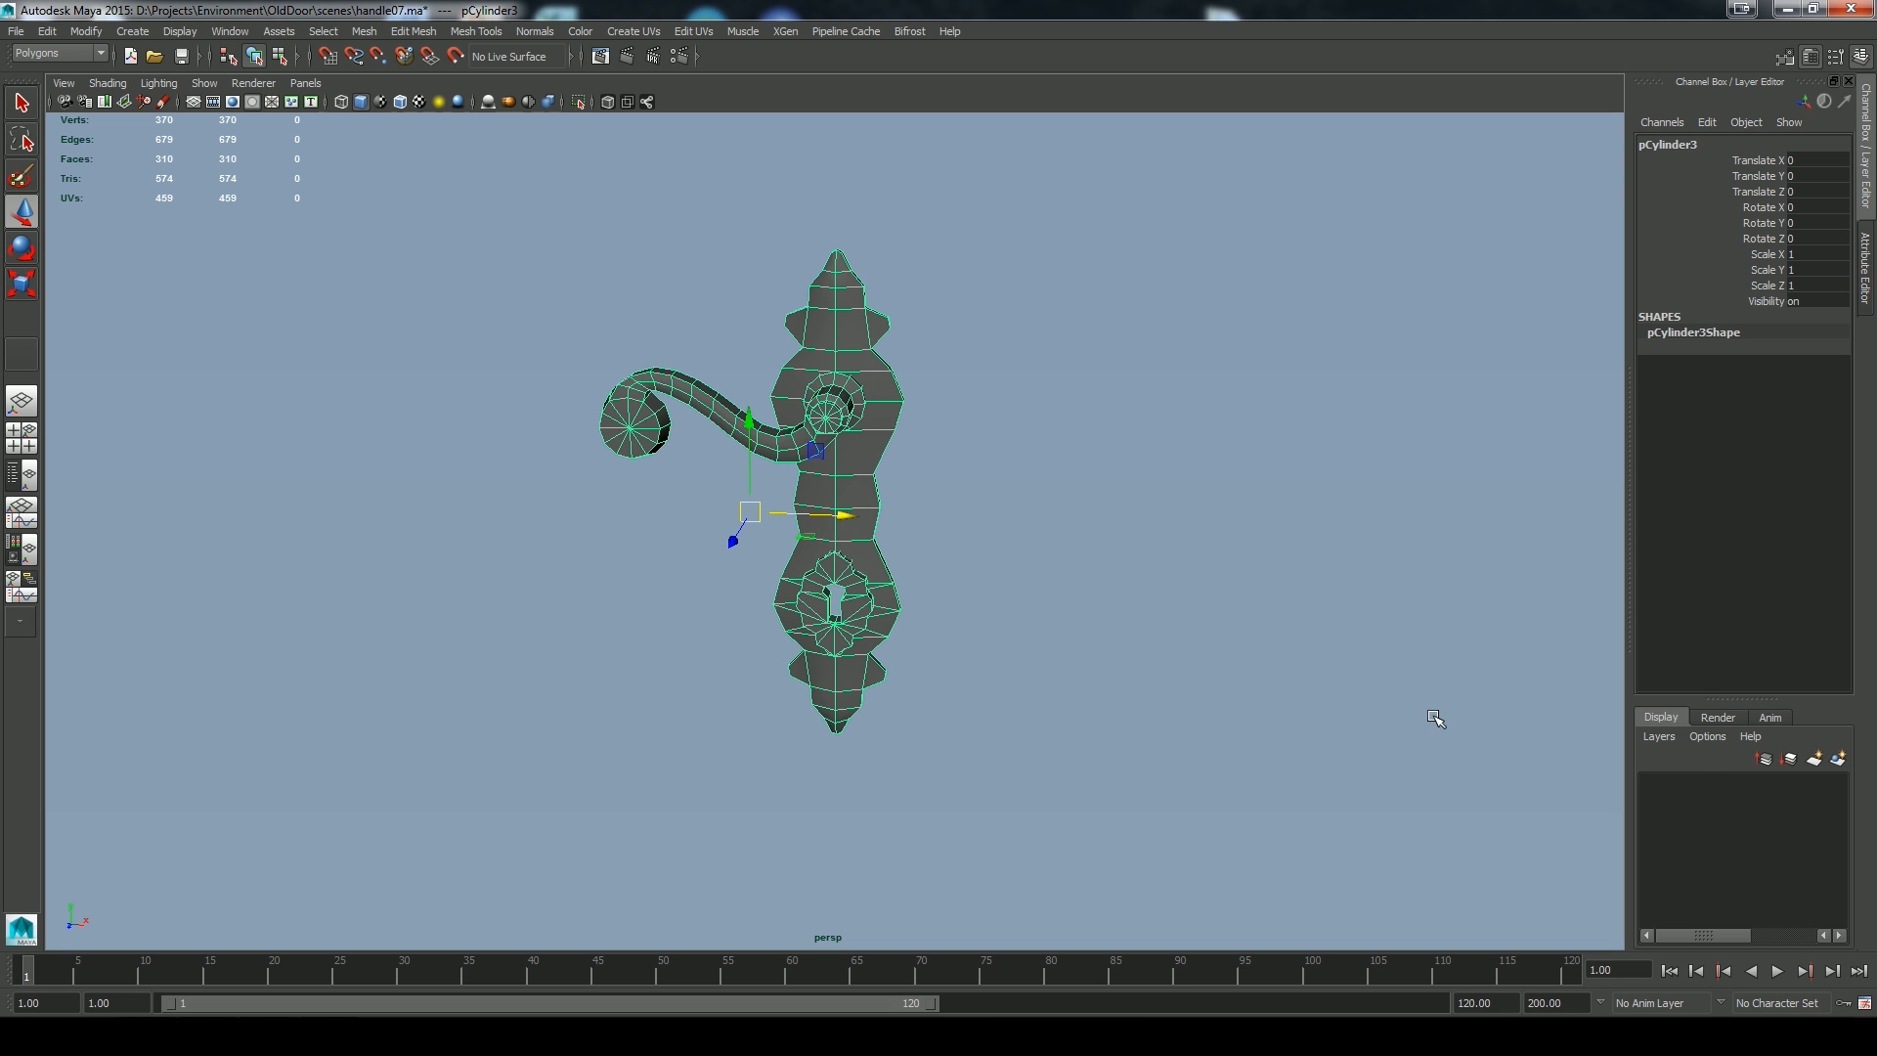
left_click(1837, 758)
double_click(1725, 785)
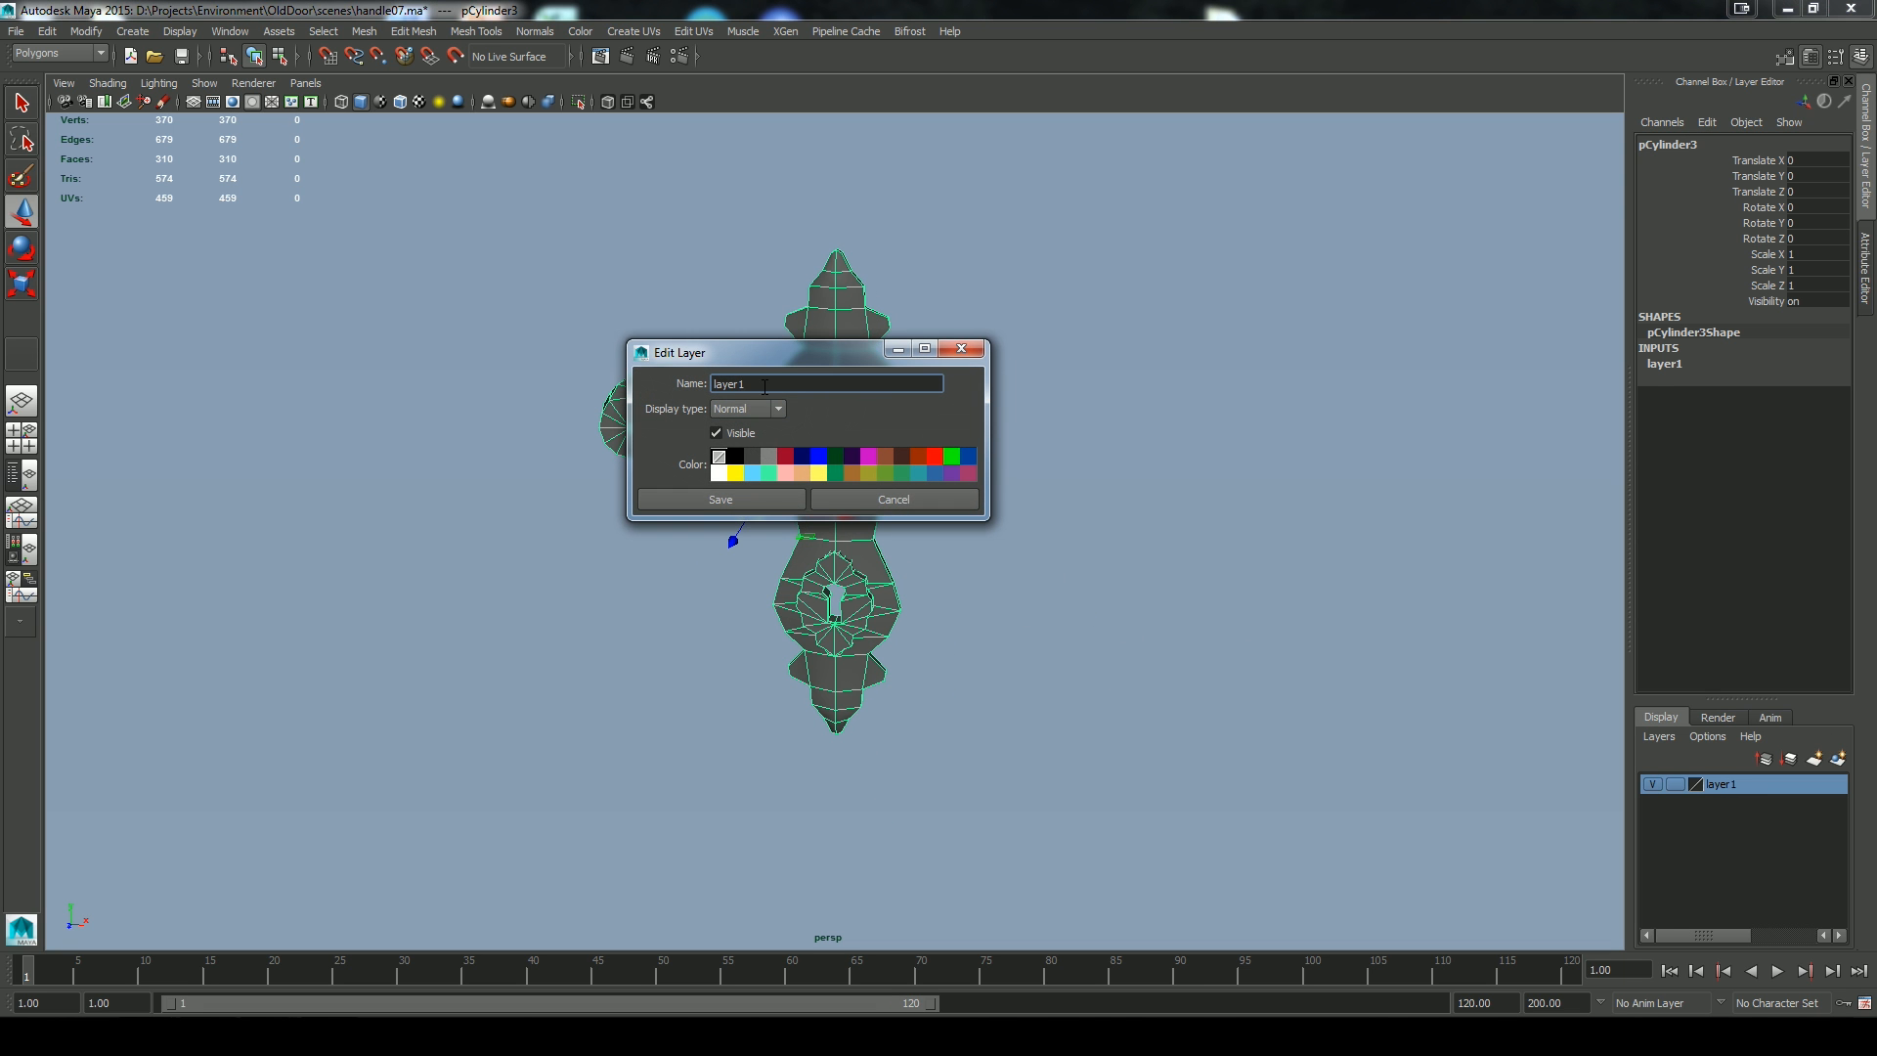
type("LP")
key("Return")
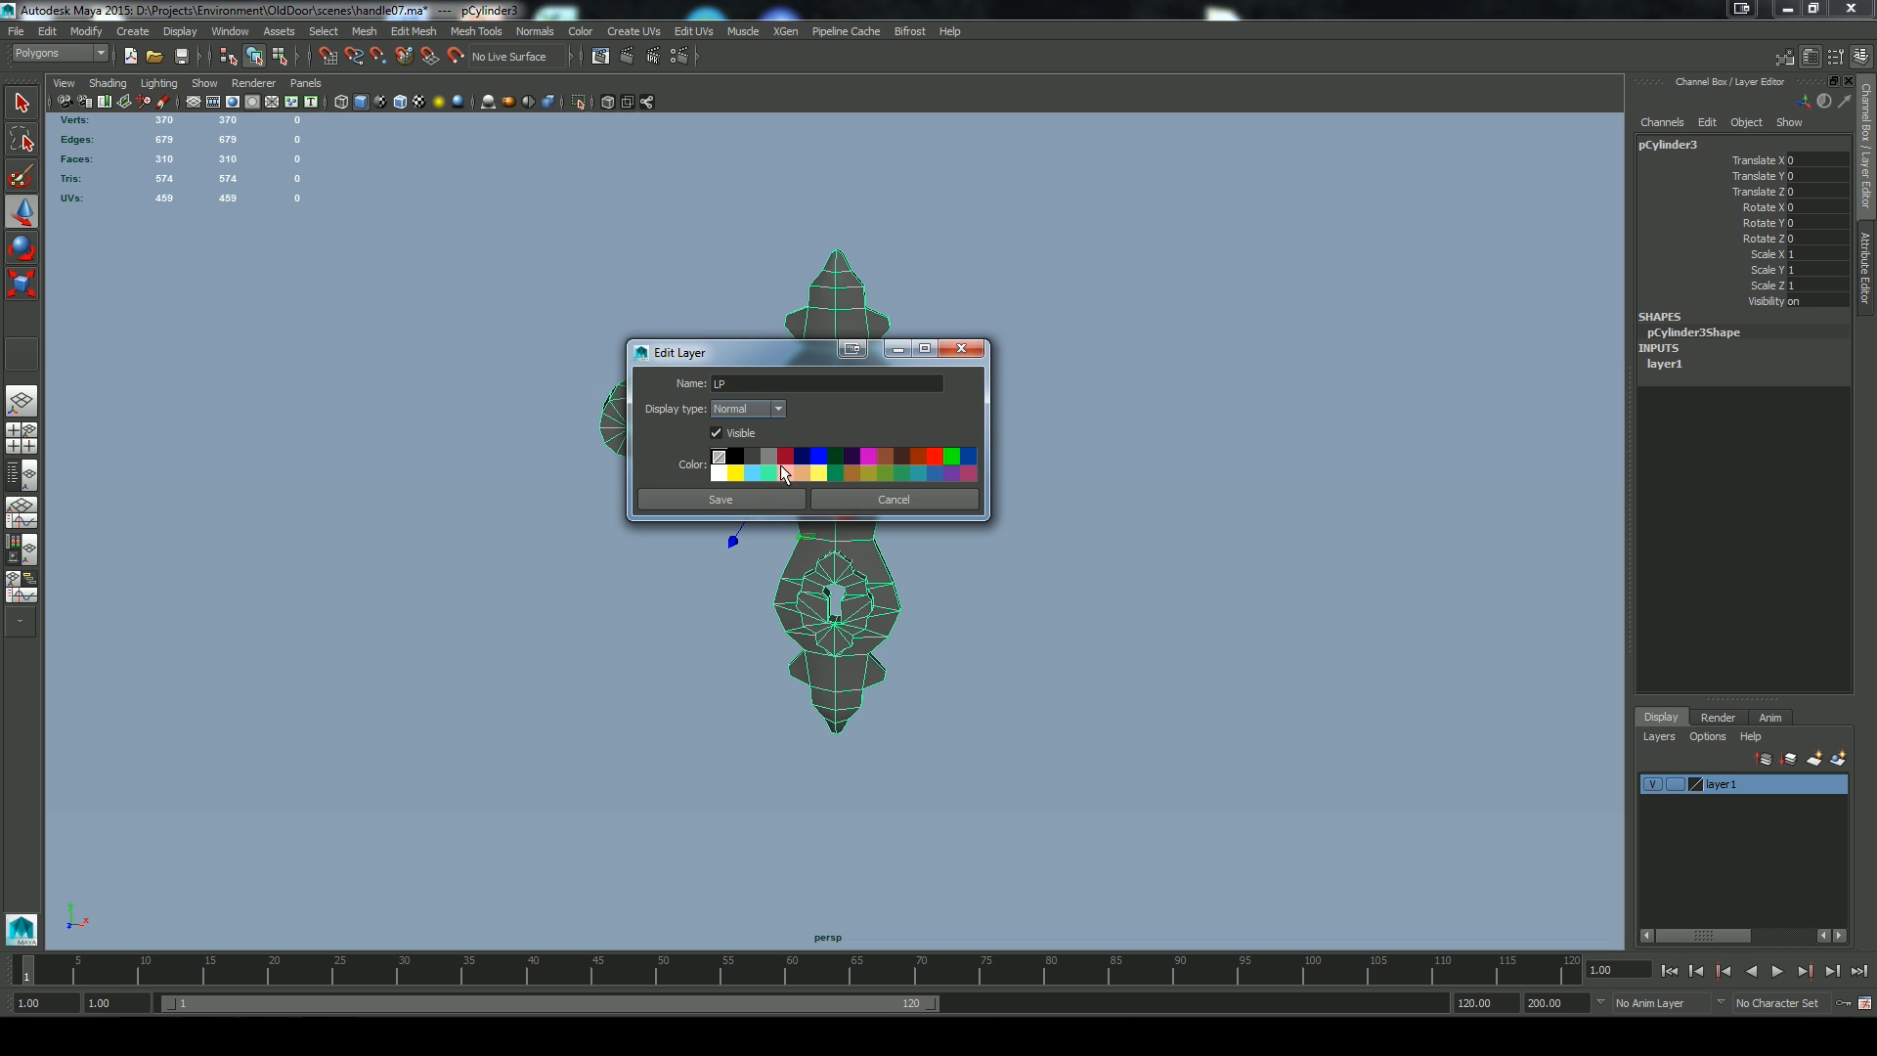
left_click(747, 499)
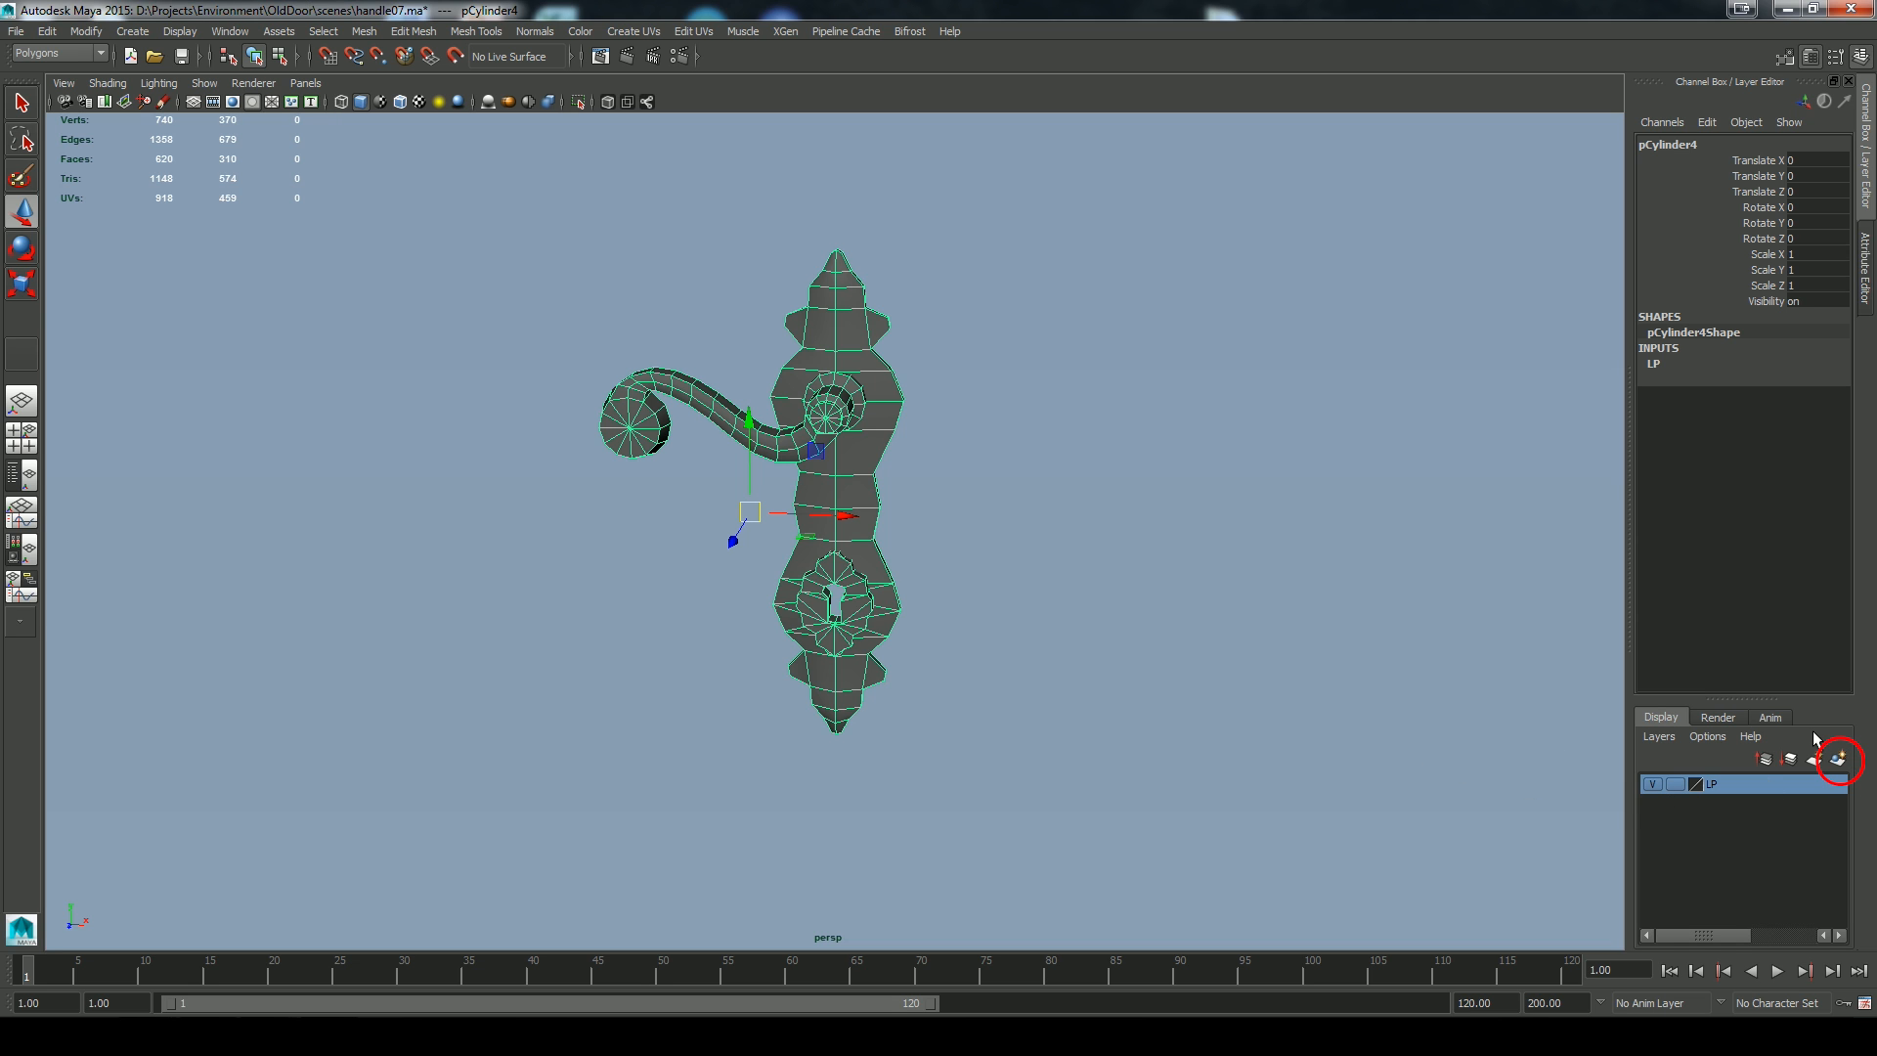
Put the duplicated handle on a new display layer named HP and hide the LP layer
left_click(1839, 759)
left_click(1654, 784)
left_click(1654, 783)
left_click(1653, 783)
double_click(1651, 786)
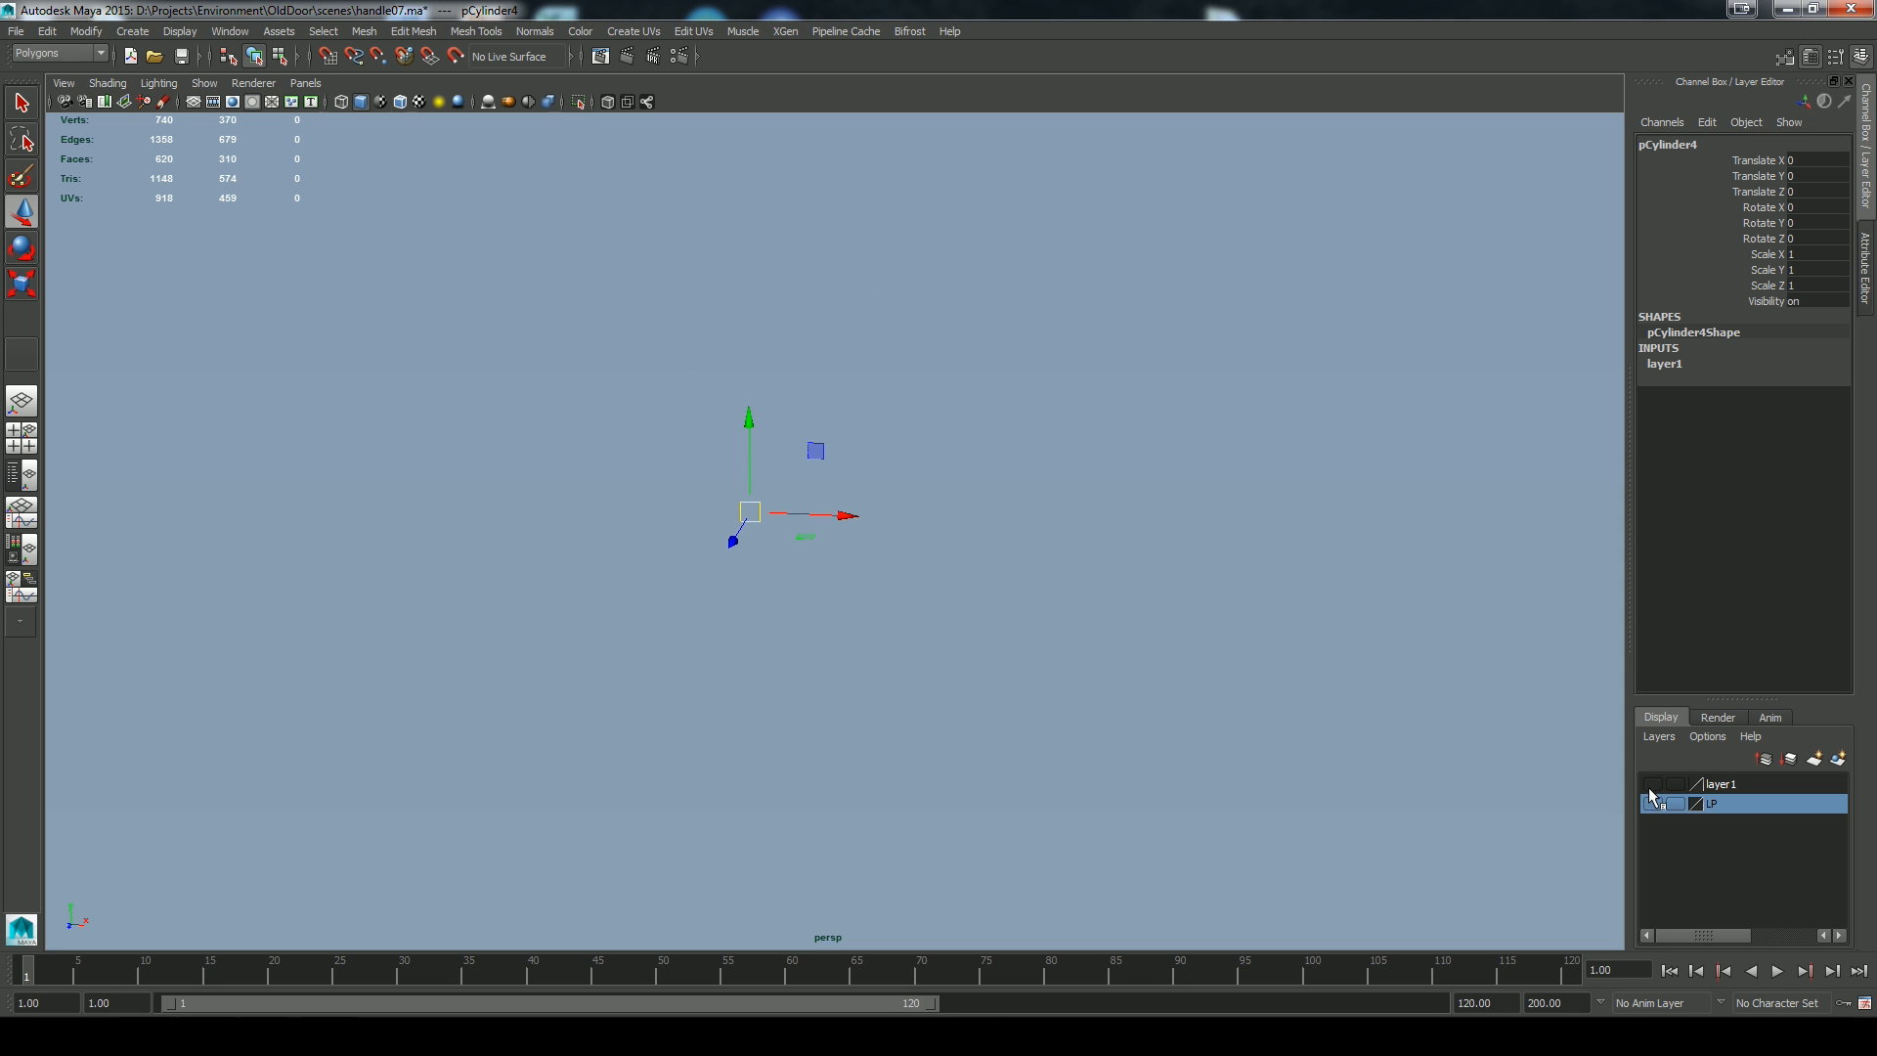
left_click(1654, 783)
double_click(1723, 783)
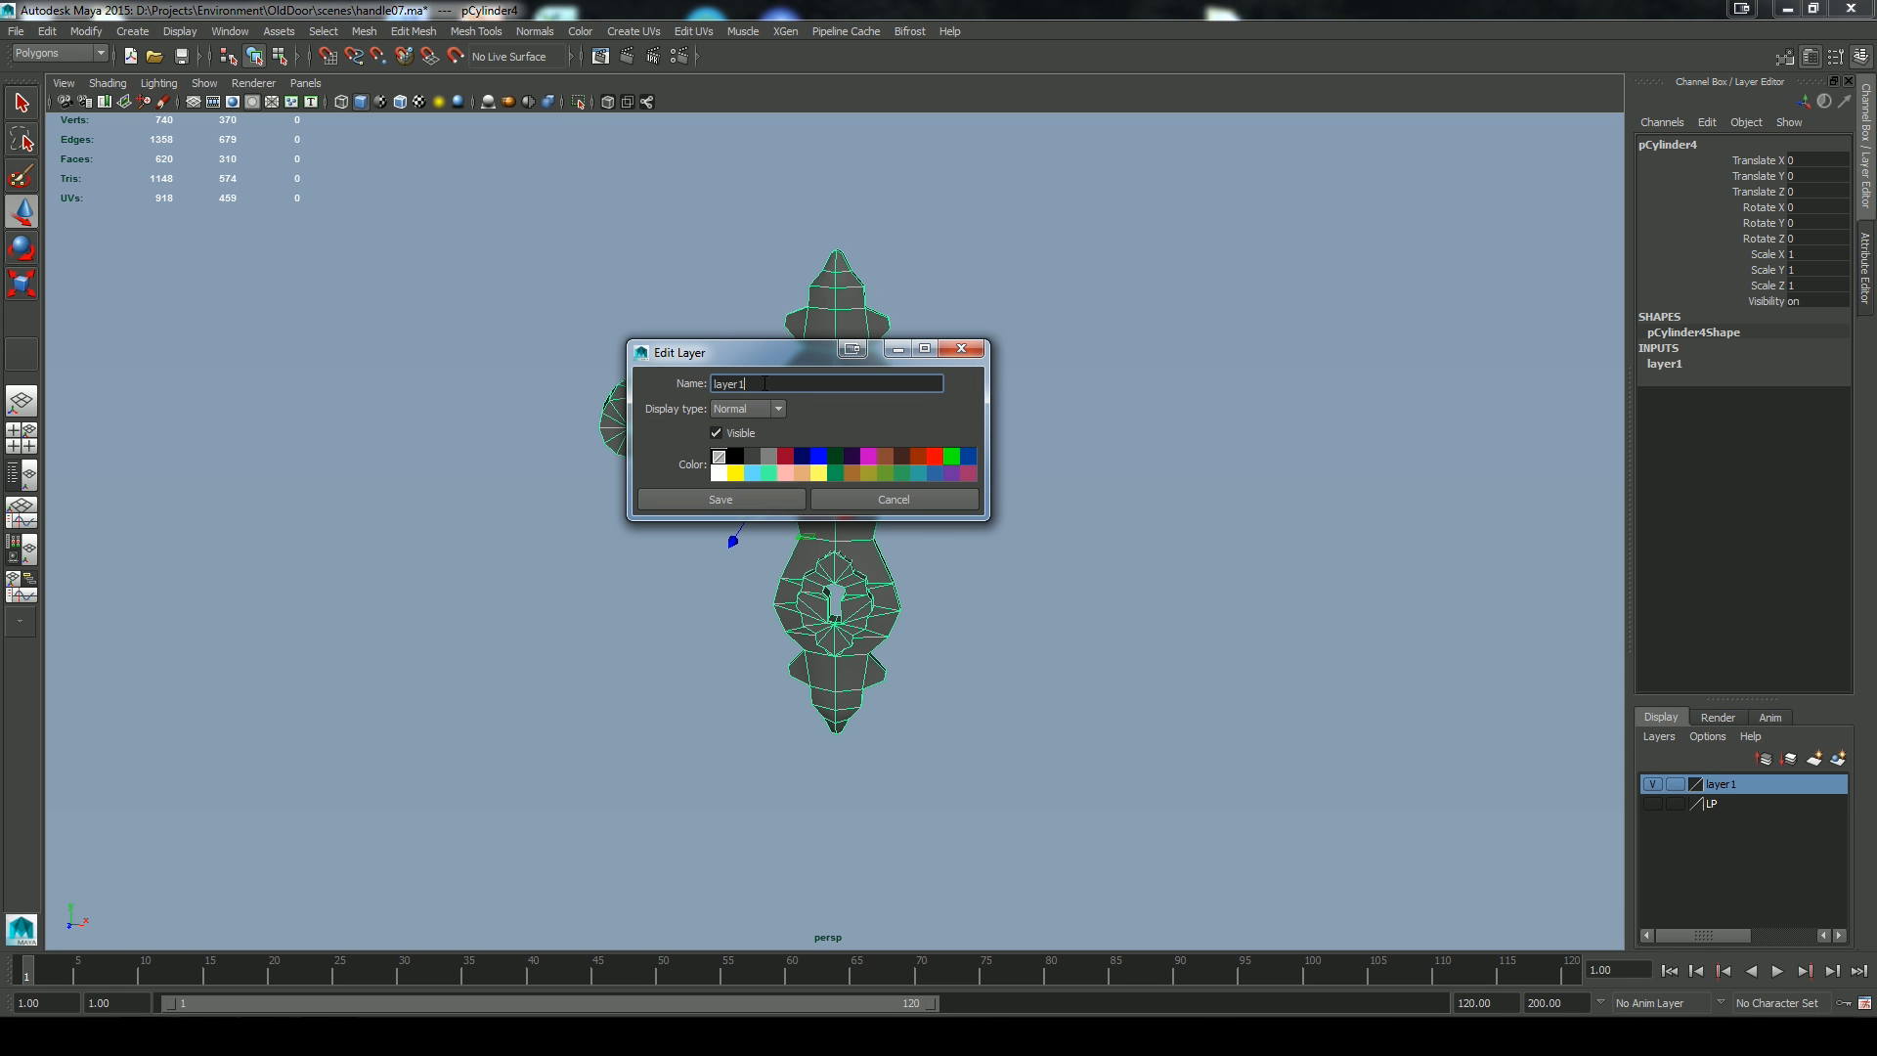
left_click(720, 498)
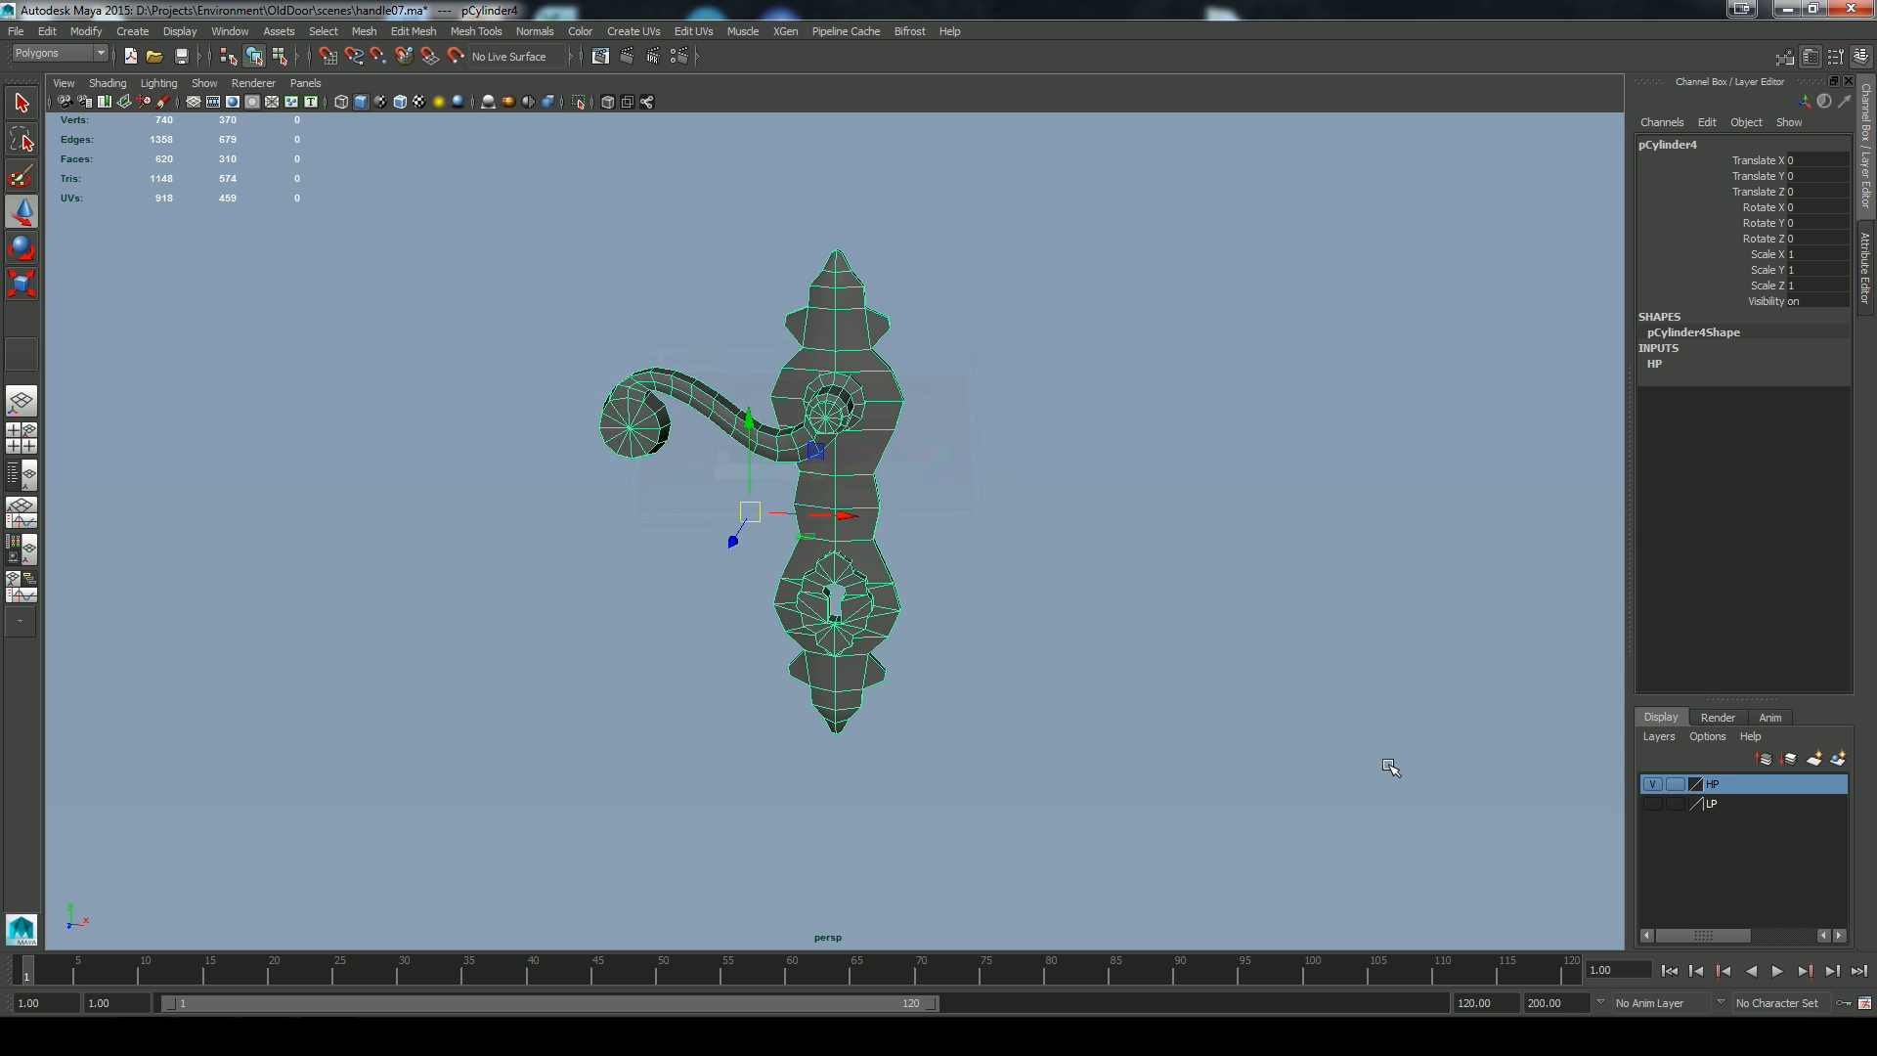
left_click(1652, 785)
left_click(1652, 785)
Bridge the upper and lower border edges of the gap in the lower plate, using 3 divisions
scroll(1079, 638, "up", 2)
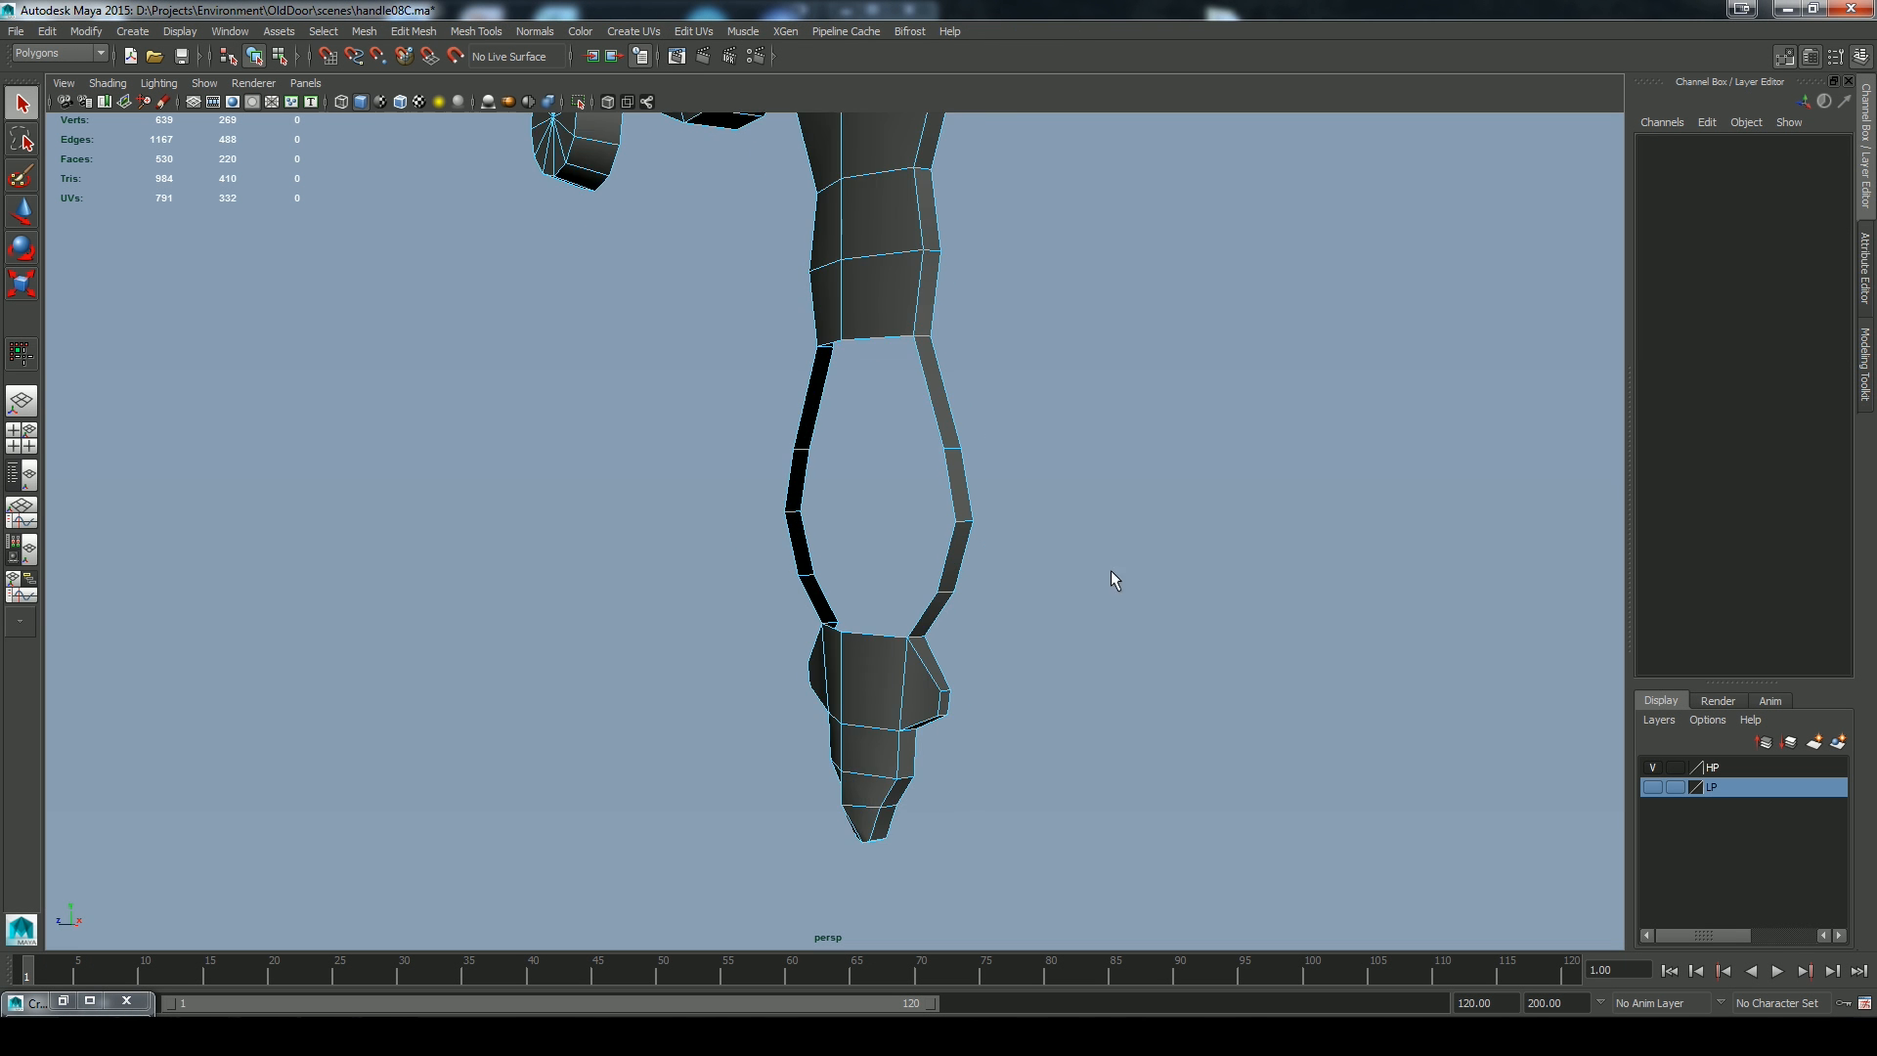
left_click(823, 635)
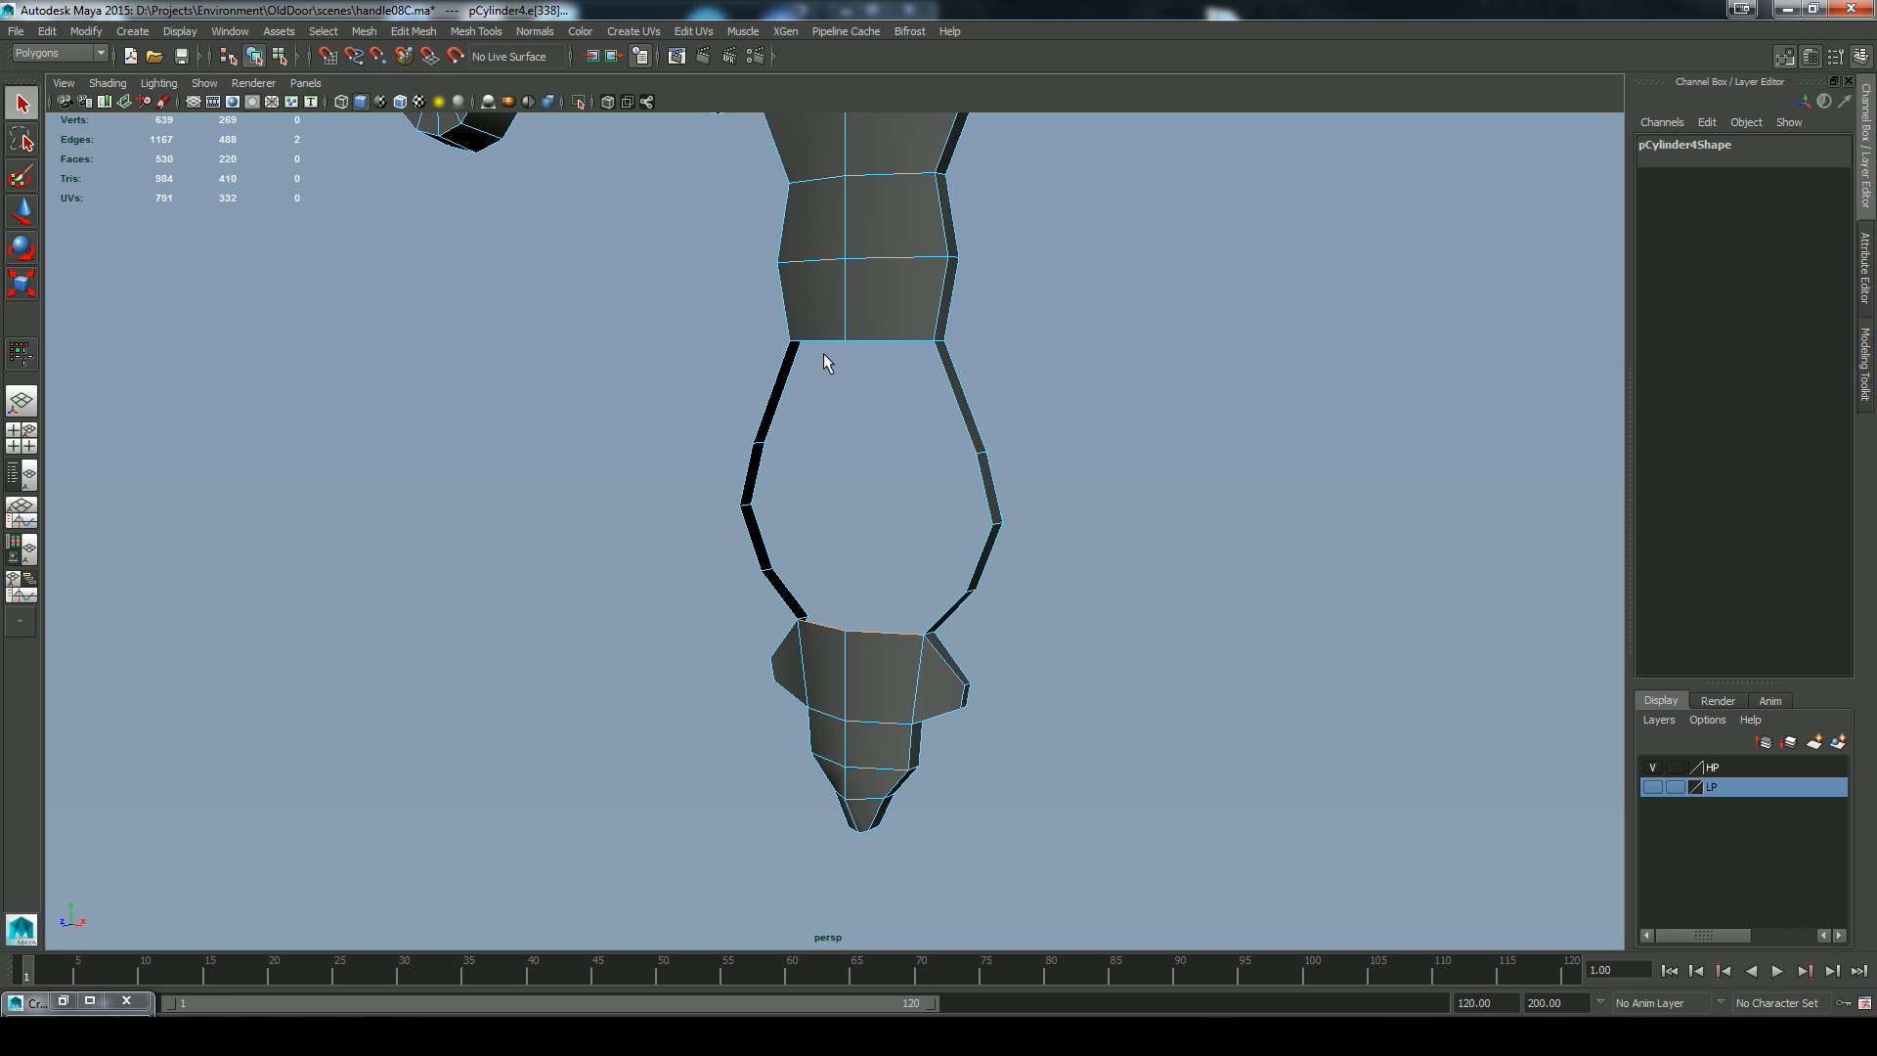
left_click_drag(1269, 596, 1500, 545, "alt")
left_click(1865, 369)
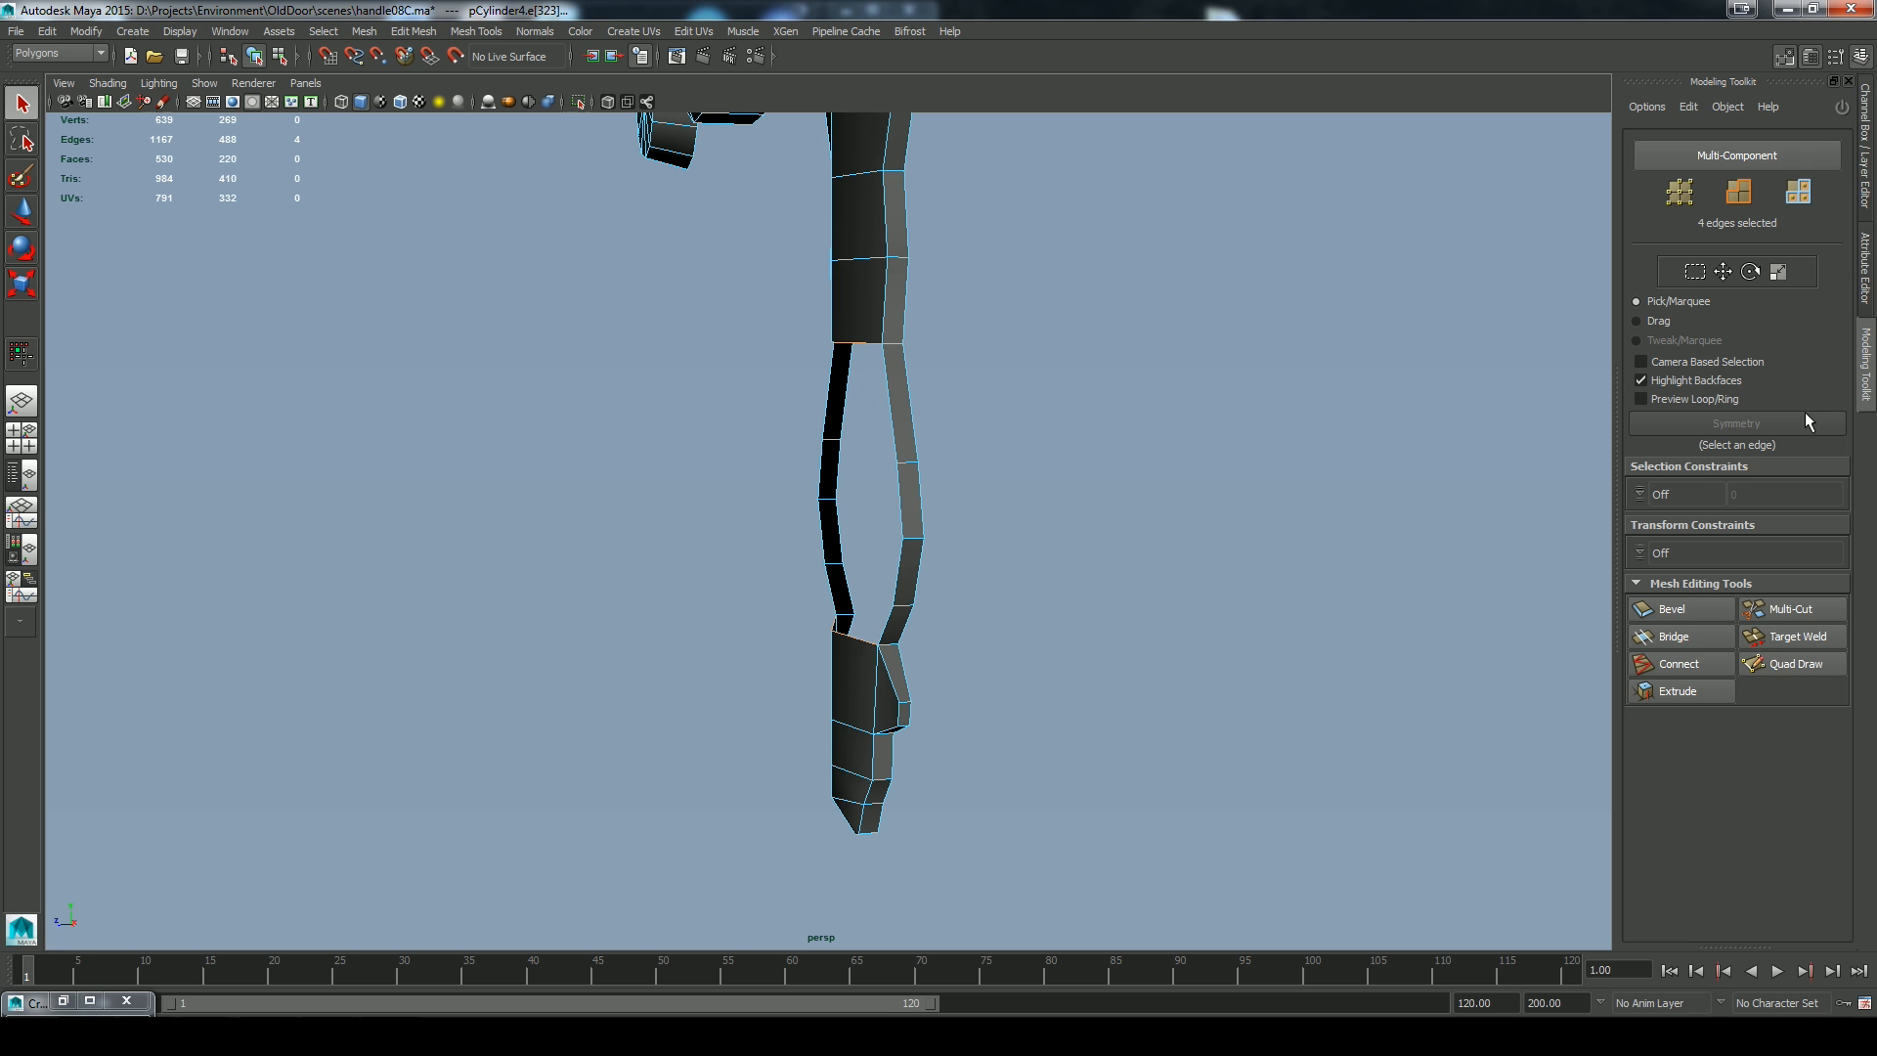
left_click(1691, 638)
left_click_drag(1269, 585, 1426, 621, "alt")
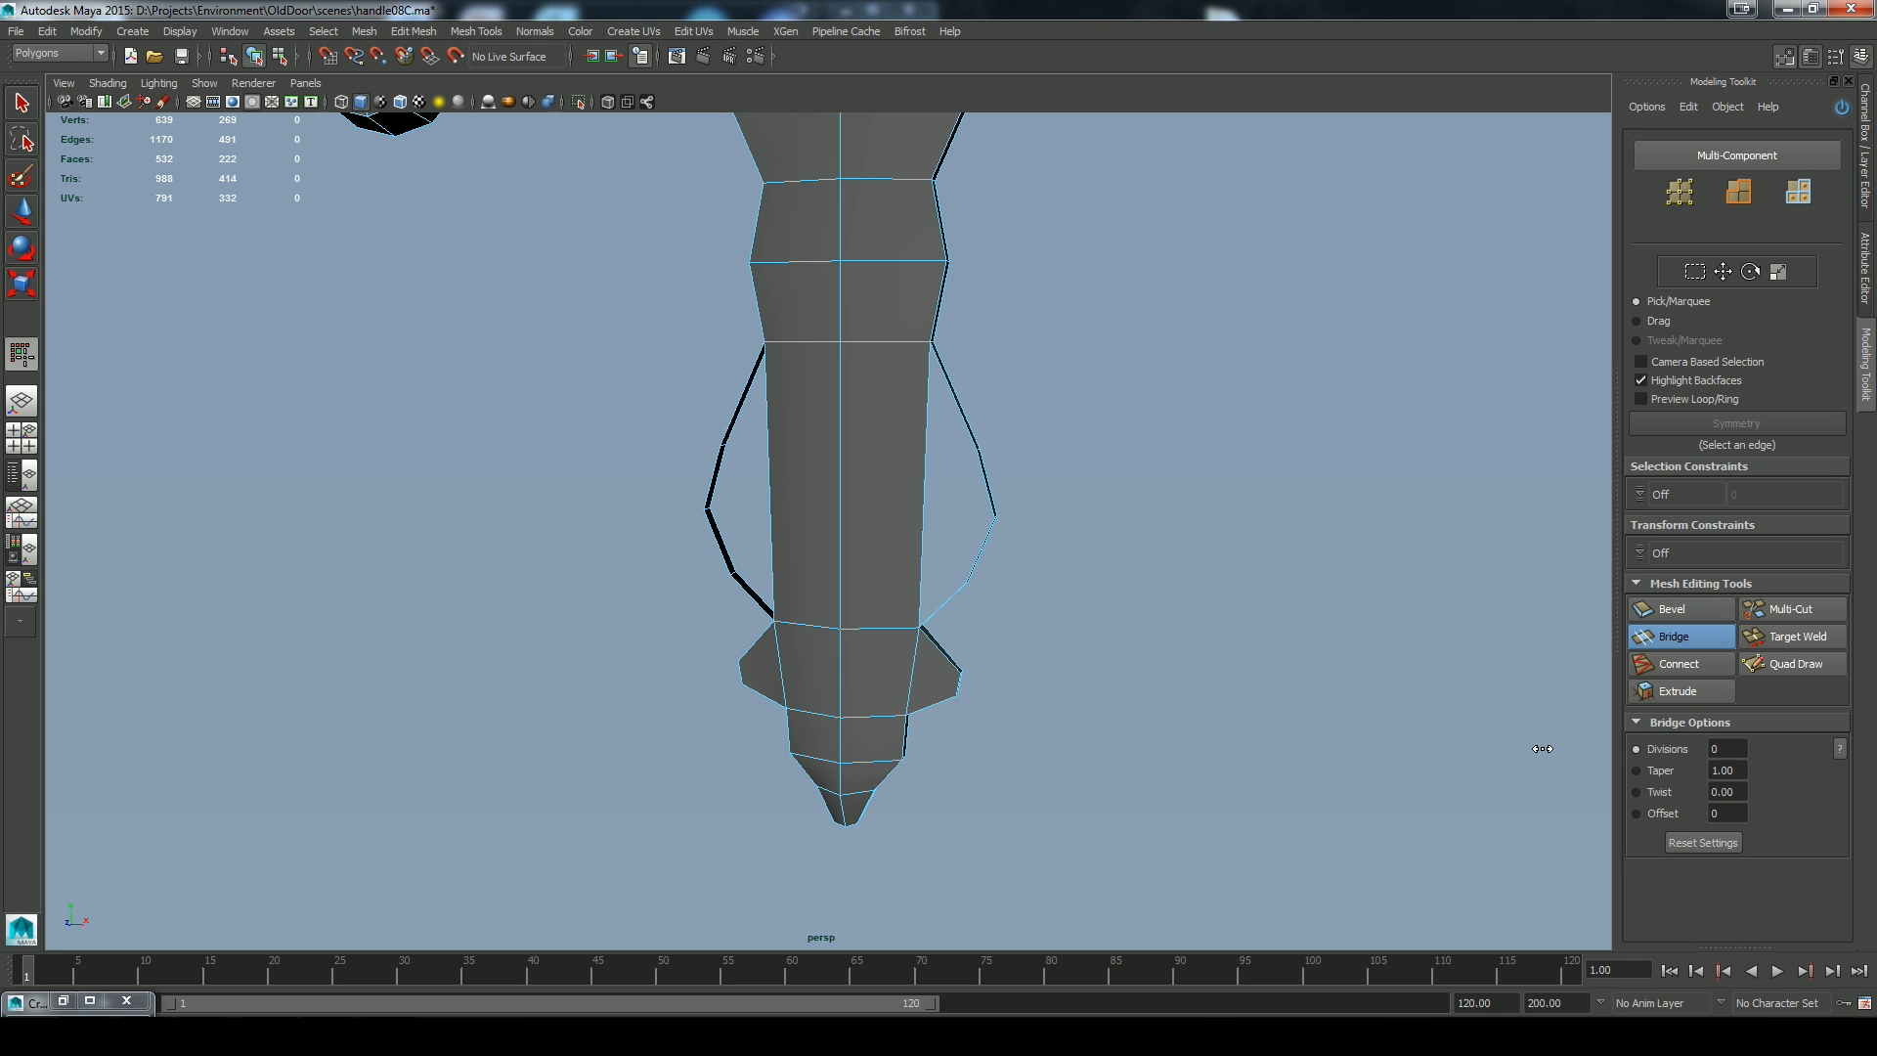
left_click_drag(1510, 750, 1078, 536)
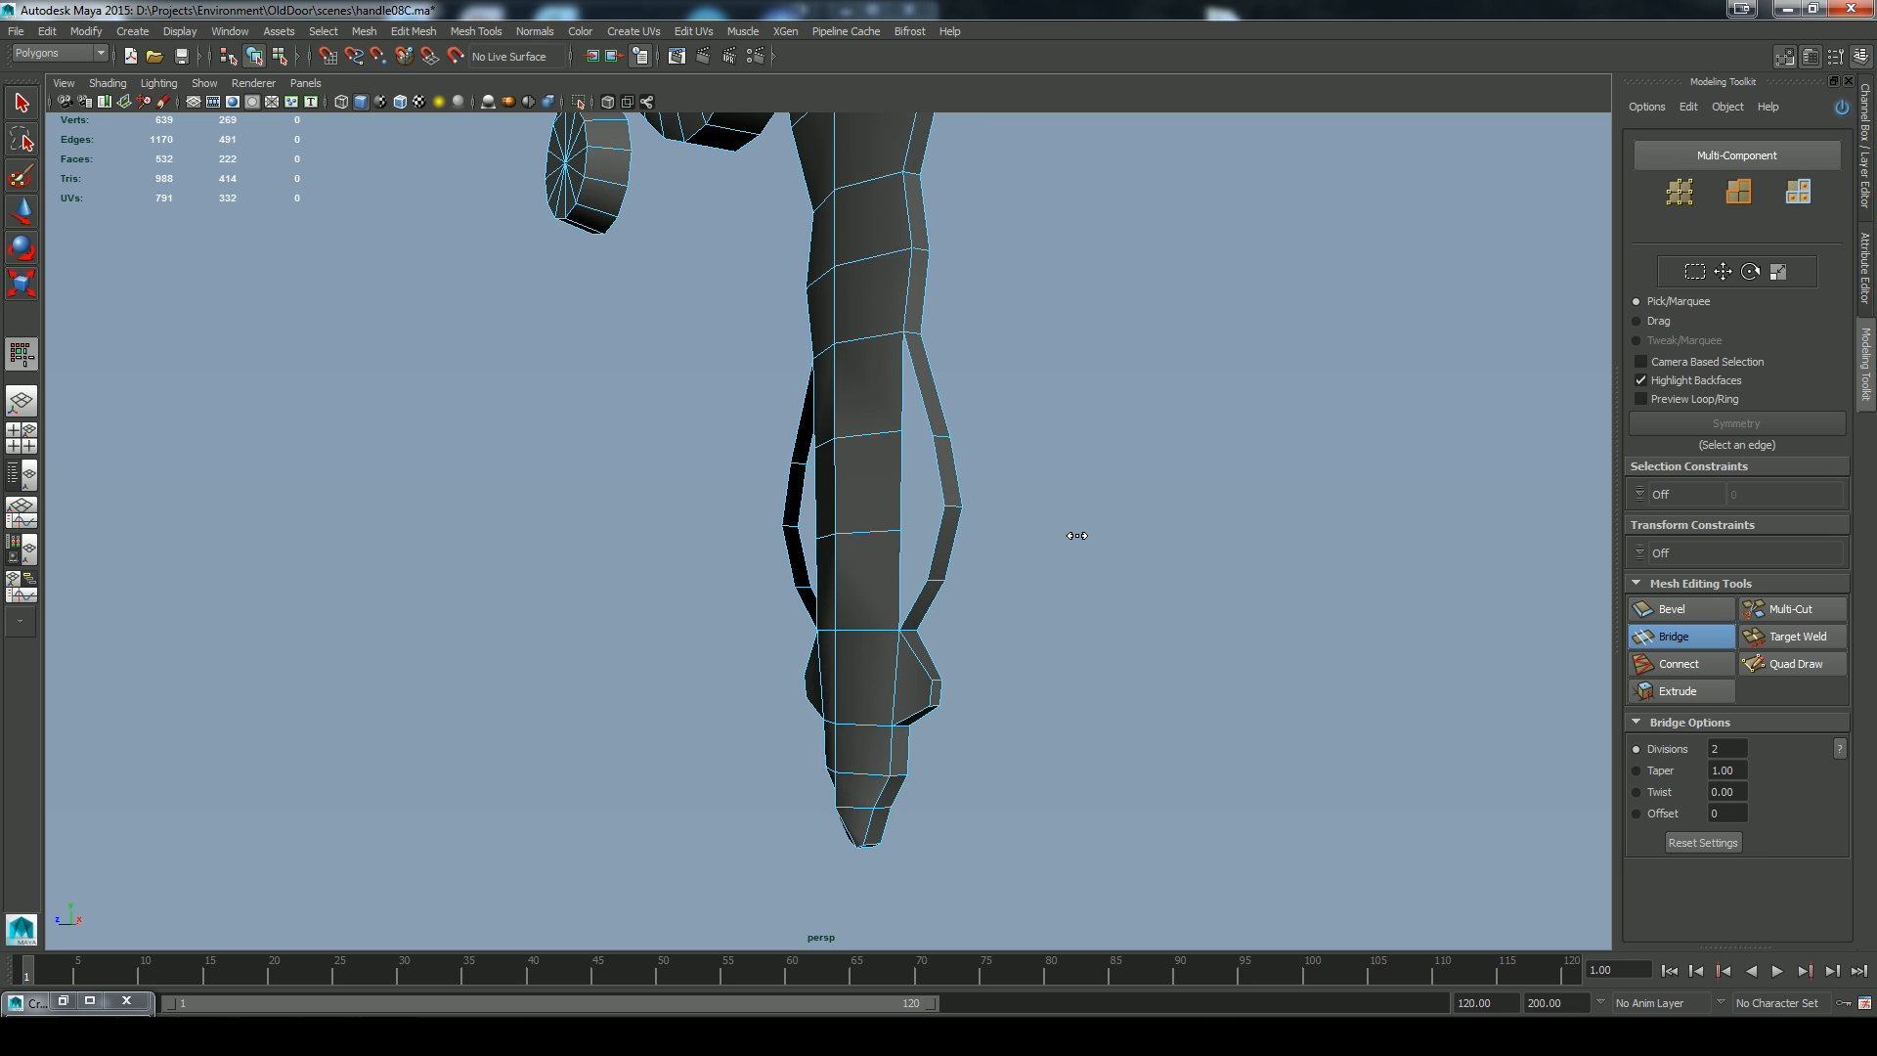
right_click_drag(1122, 591, 1428, 666, "alt")
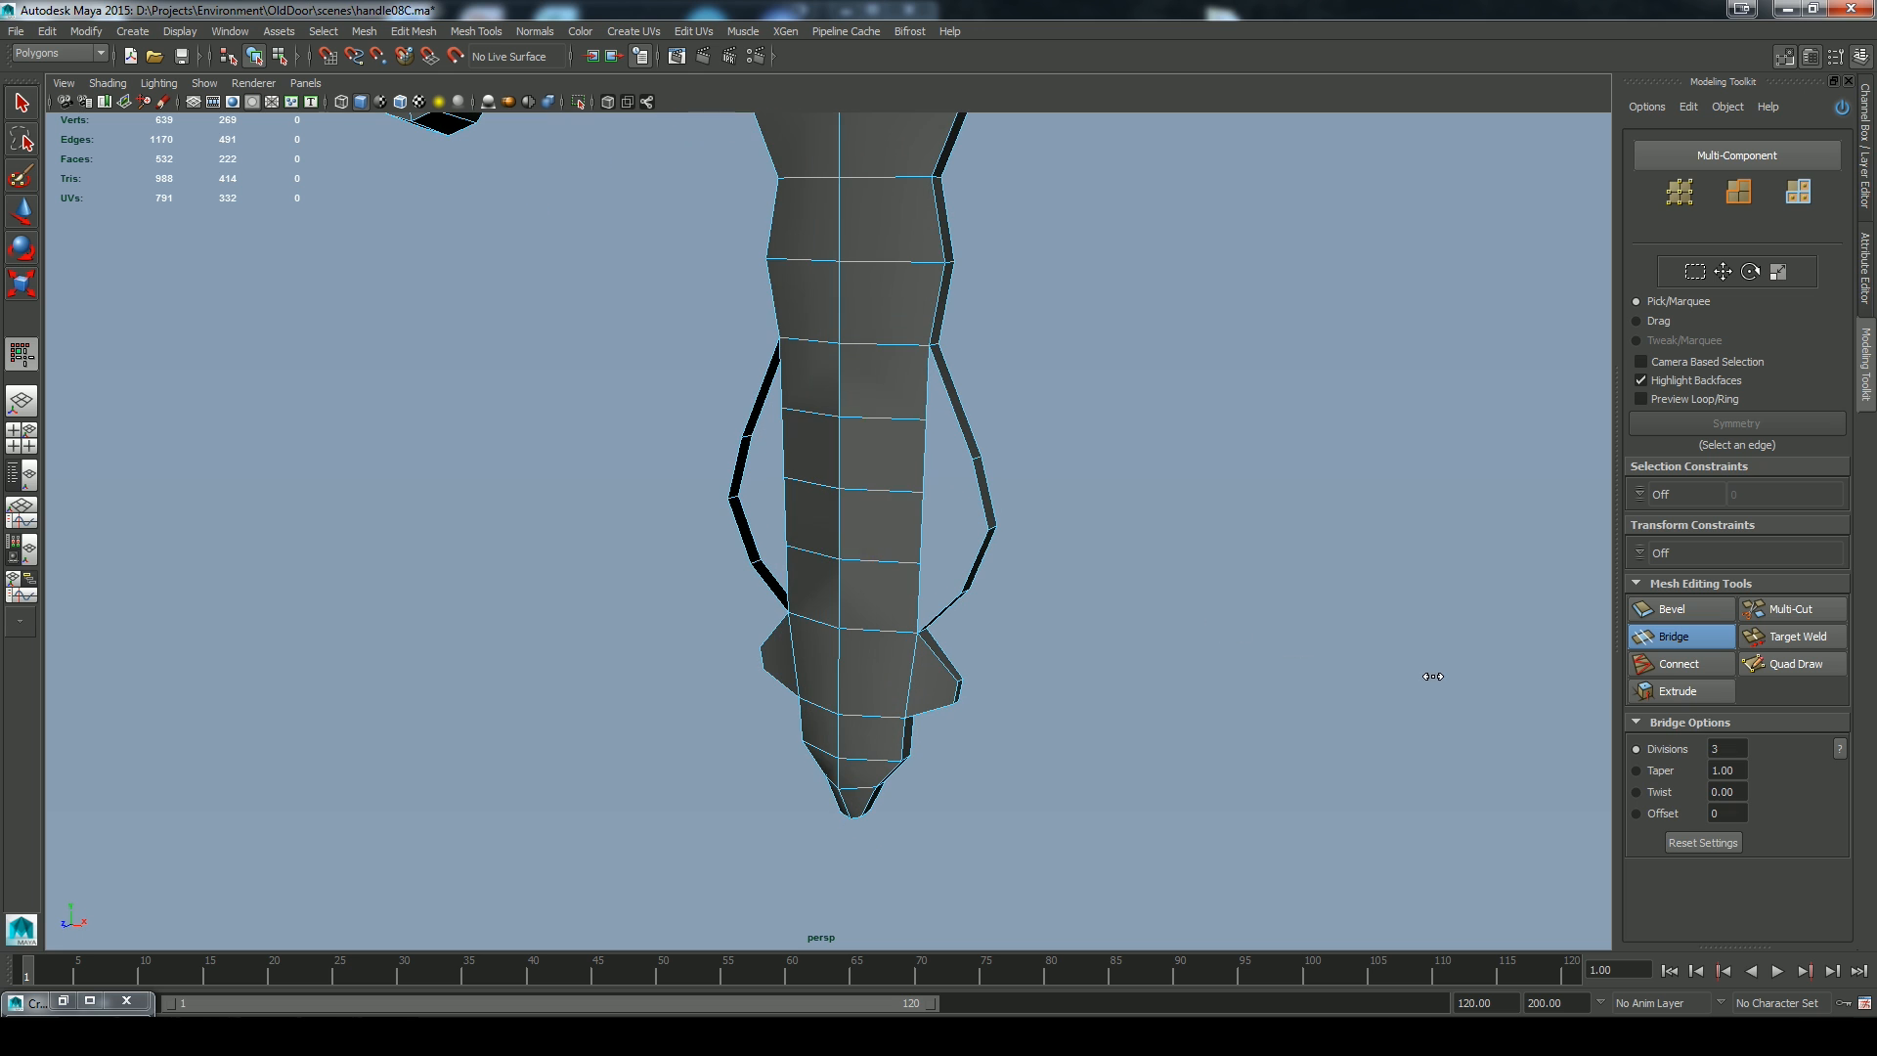
Target-weld the side vertices of the bridged strip onto the matching vertices of the plate's outer rim
left_click(1794, 637)
left_click(840, 419)
left_click_drag(971, 460, 974, 462)
left_click_drag(975, 462, 1039, 511, "alt")
left_click_drag(756, 417, 706, 452)
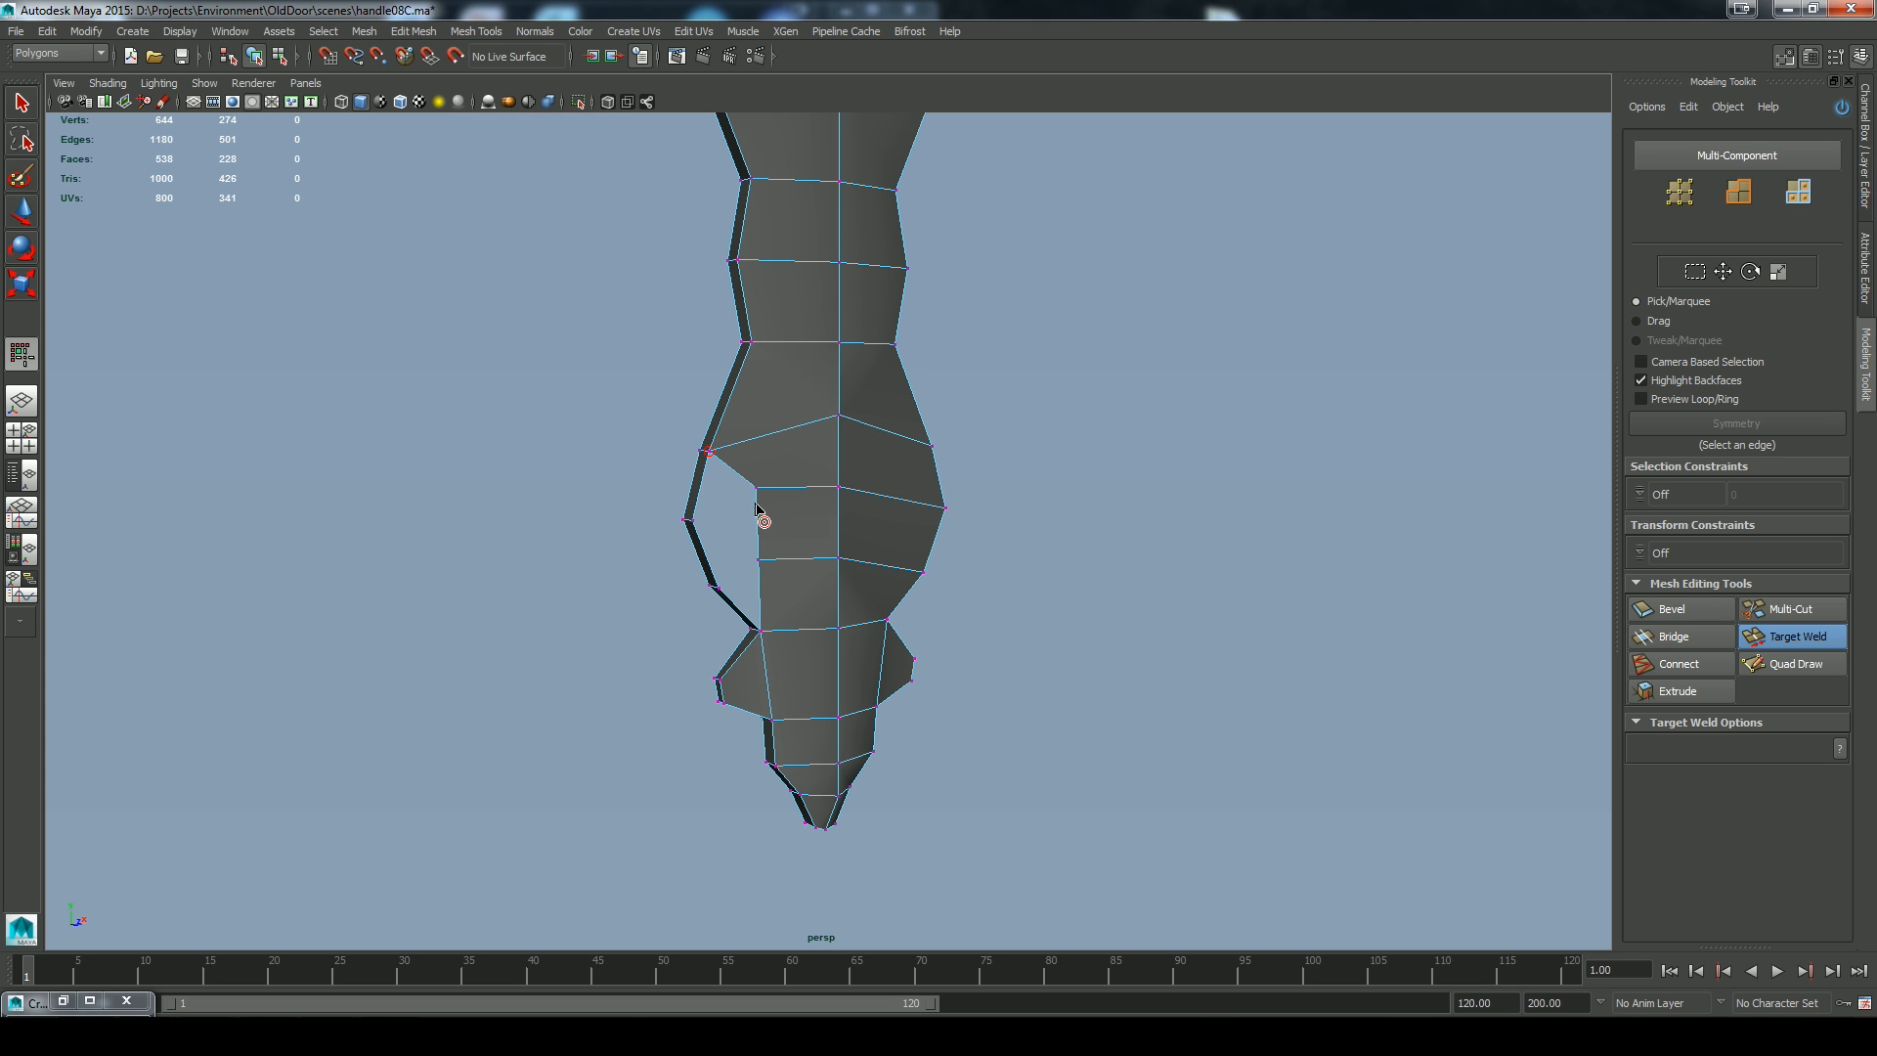
left_click_drag(706, 525, 693, 521)
left_click_drag(725, 591, 721, 589)
left_click_drag(1039, 591, 1143, 542, "alt")
Lower the uppermost centre vertex of the bridged area to line up with its neighbouring rim vertices
key("q")
left_click_drag(1269, 427, 1299, 461, "alt")
right_click_drag(892, 456, 830, 456)
left_click(845, 403)
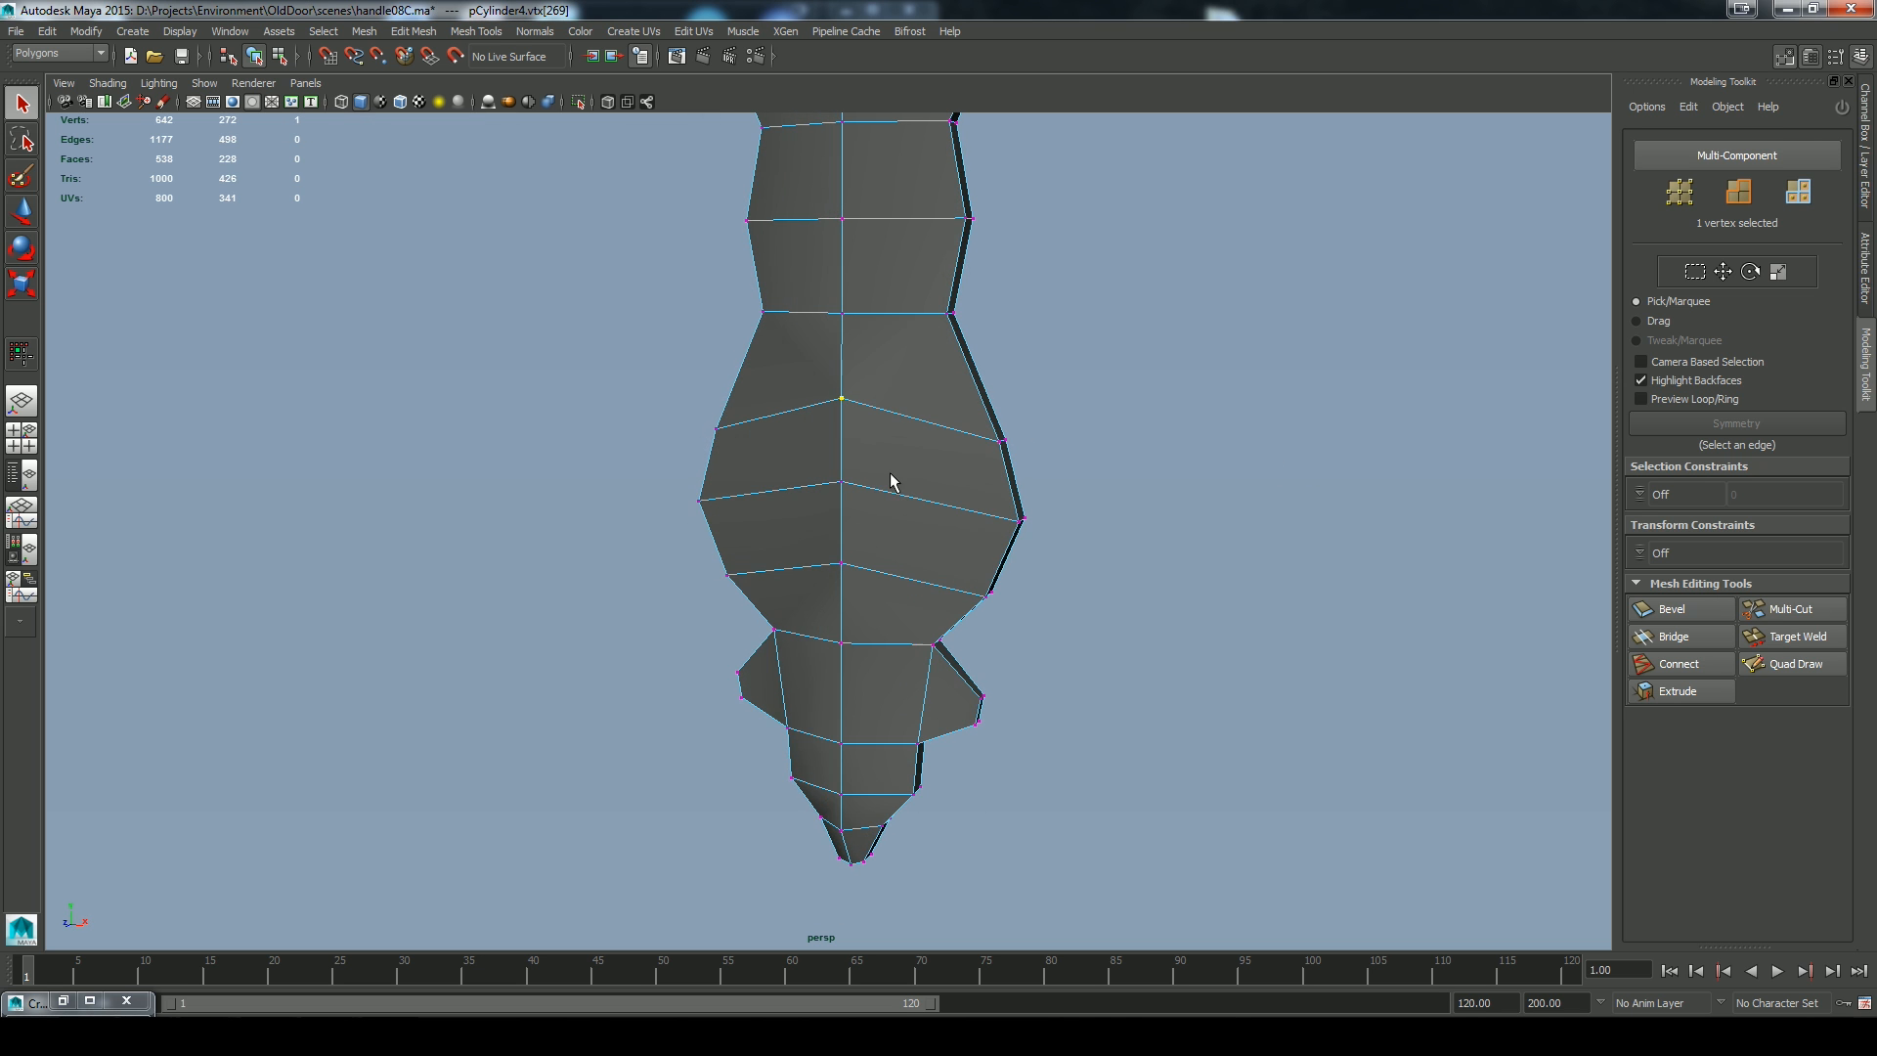
key("f")
key("w")
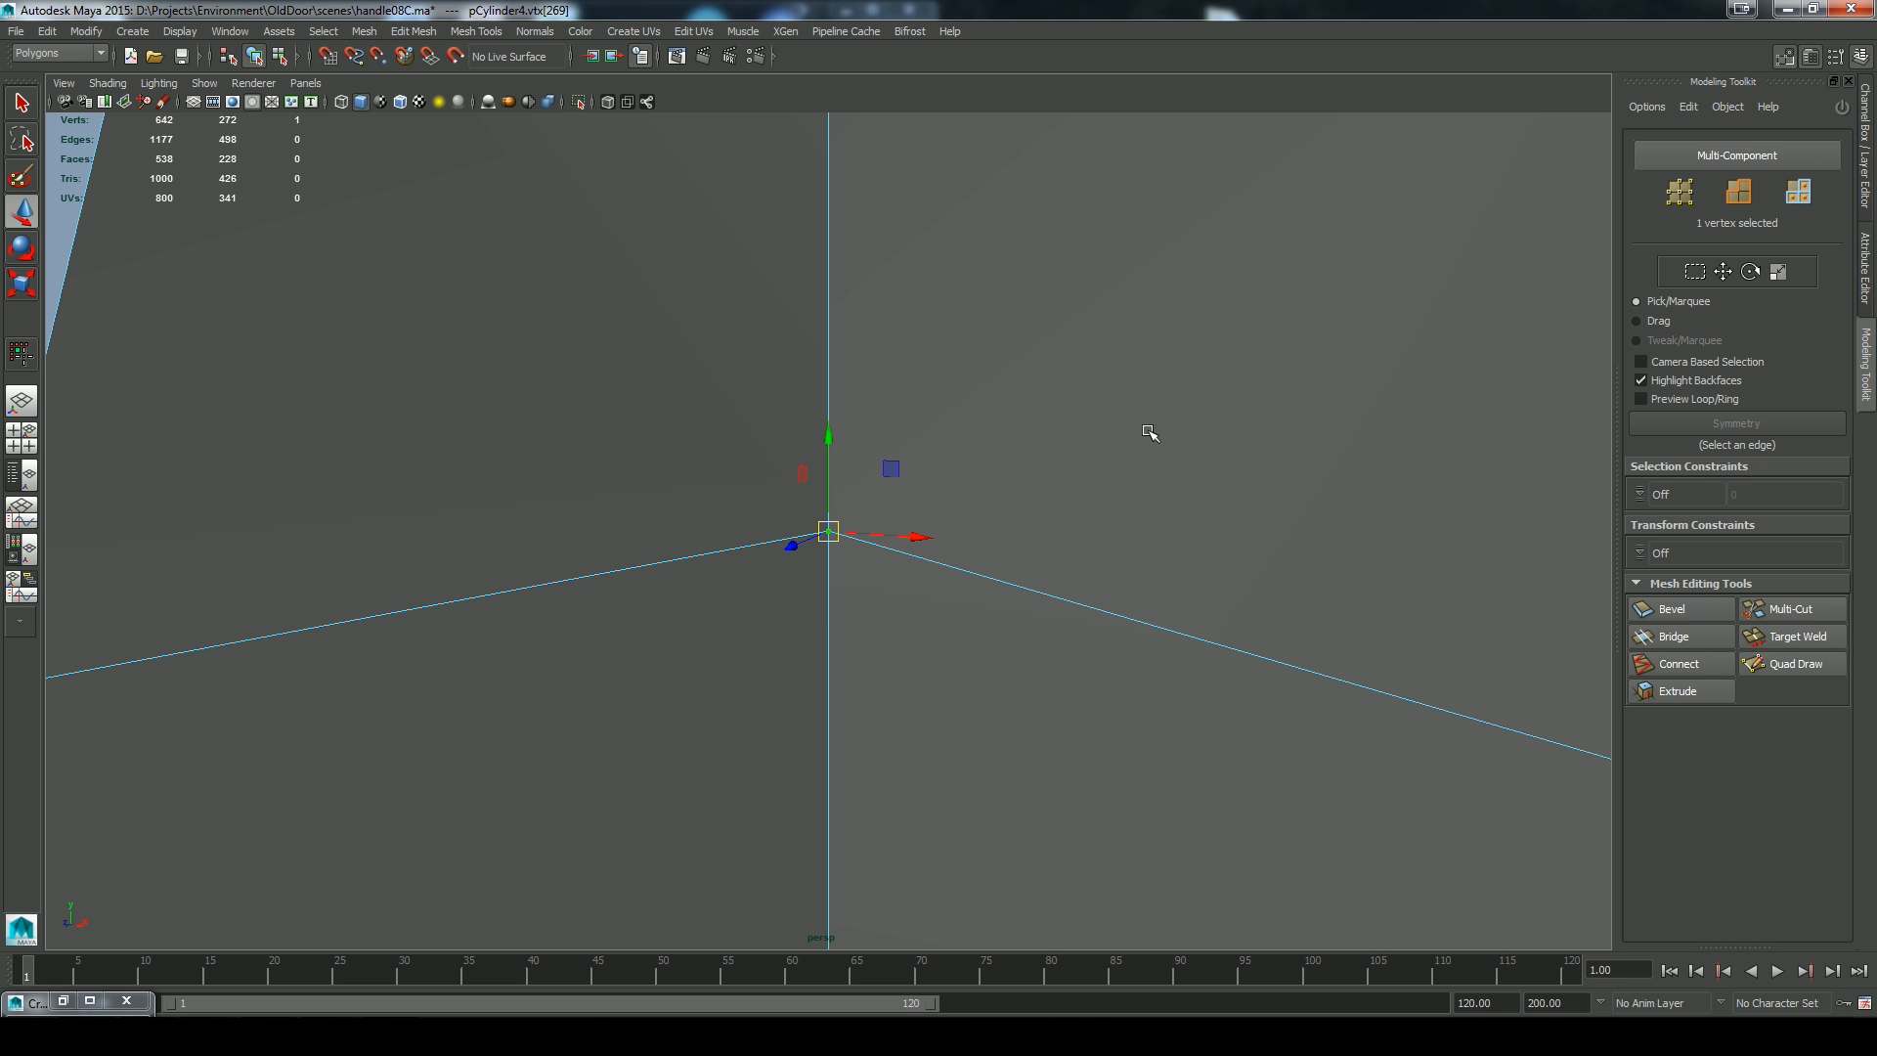
right_click_drag(1150, 432, 416, 241, "alt")
left_click_drag(417, 240, 743, 571, "alt")
left_click_drag(829, 435, 819, 566)
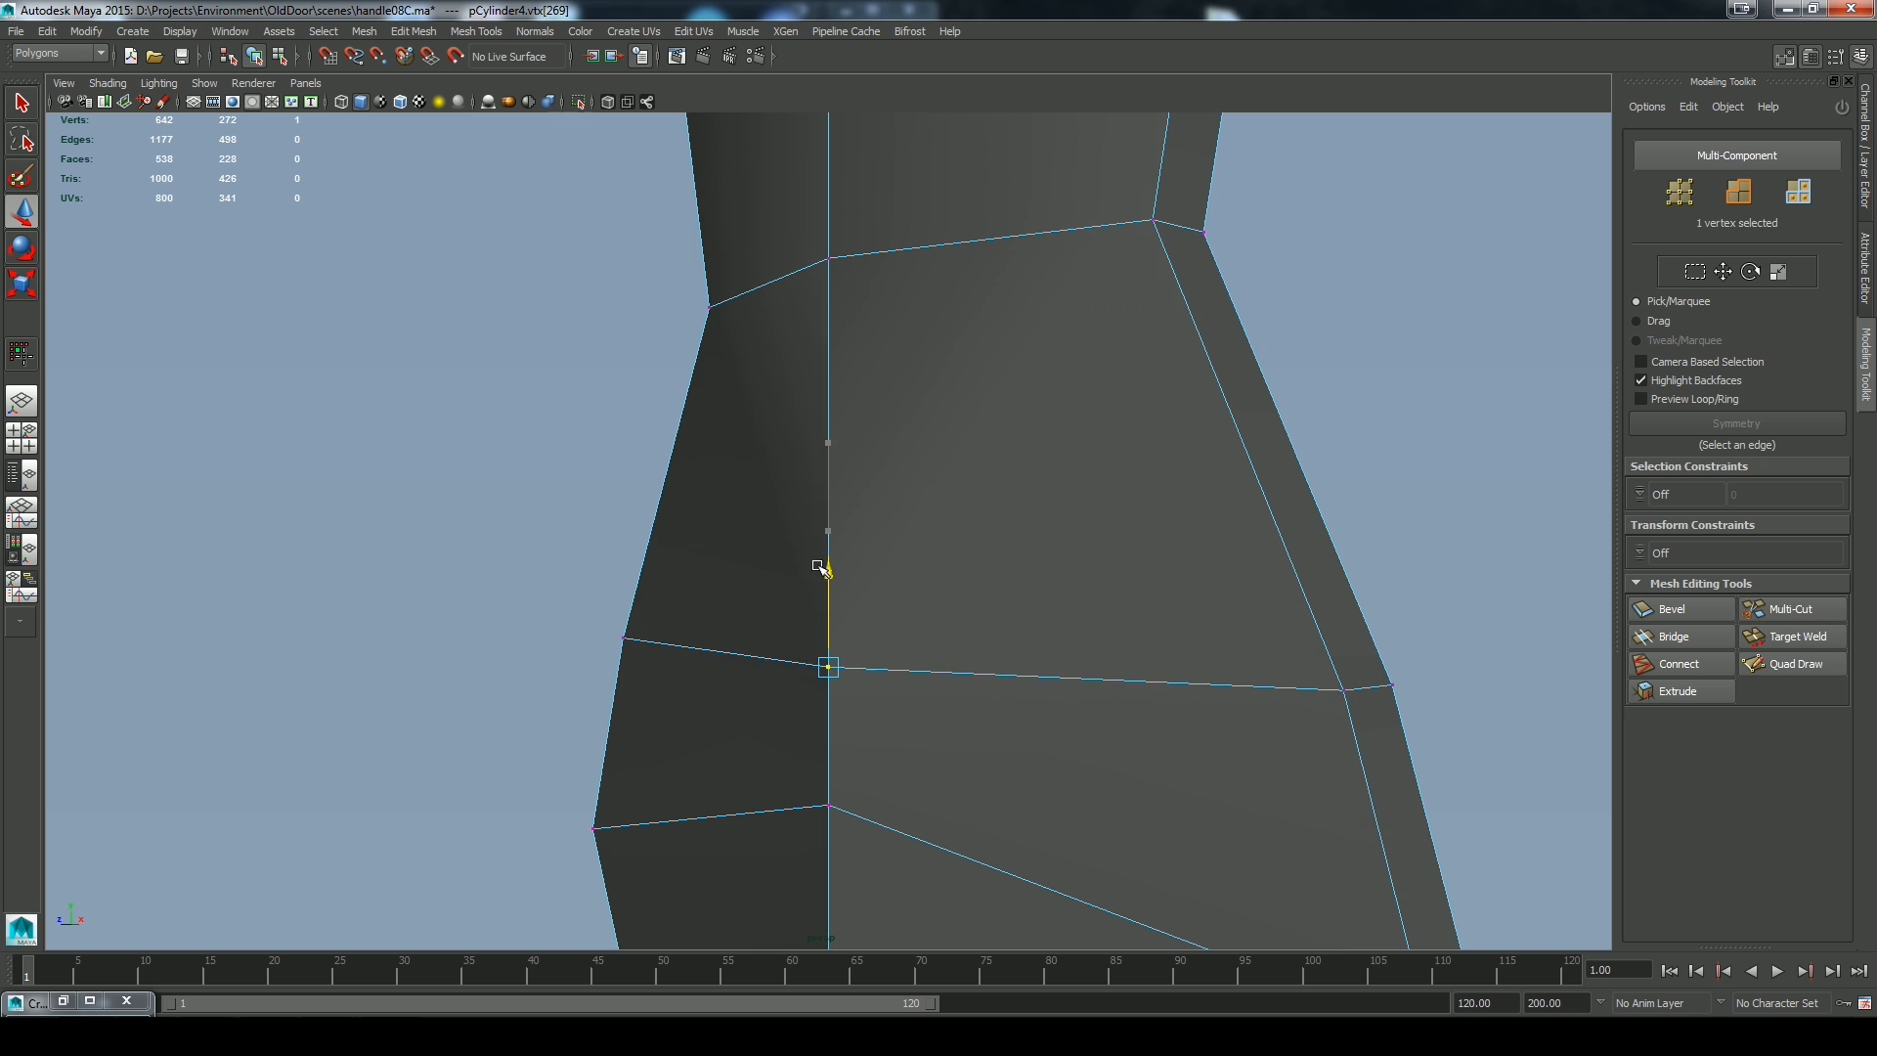
Lower the two remaining centre vertices of the bridged area to level their cross edges, and return to object mode
right_click_drag(819, 566, 352, 189, "alt")
left_click_drag(871, 607, 811, 627, "alt")
left_click(827, 616)
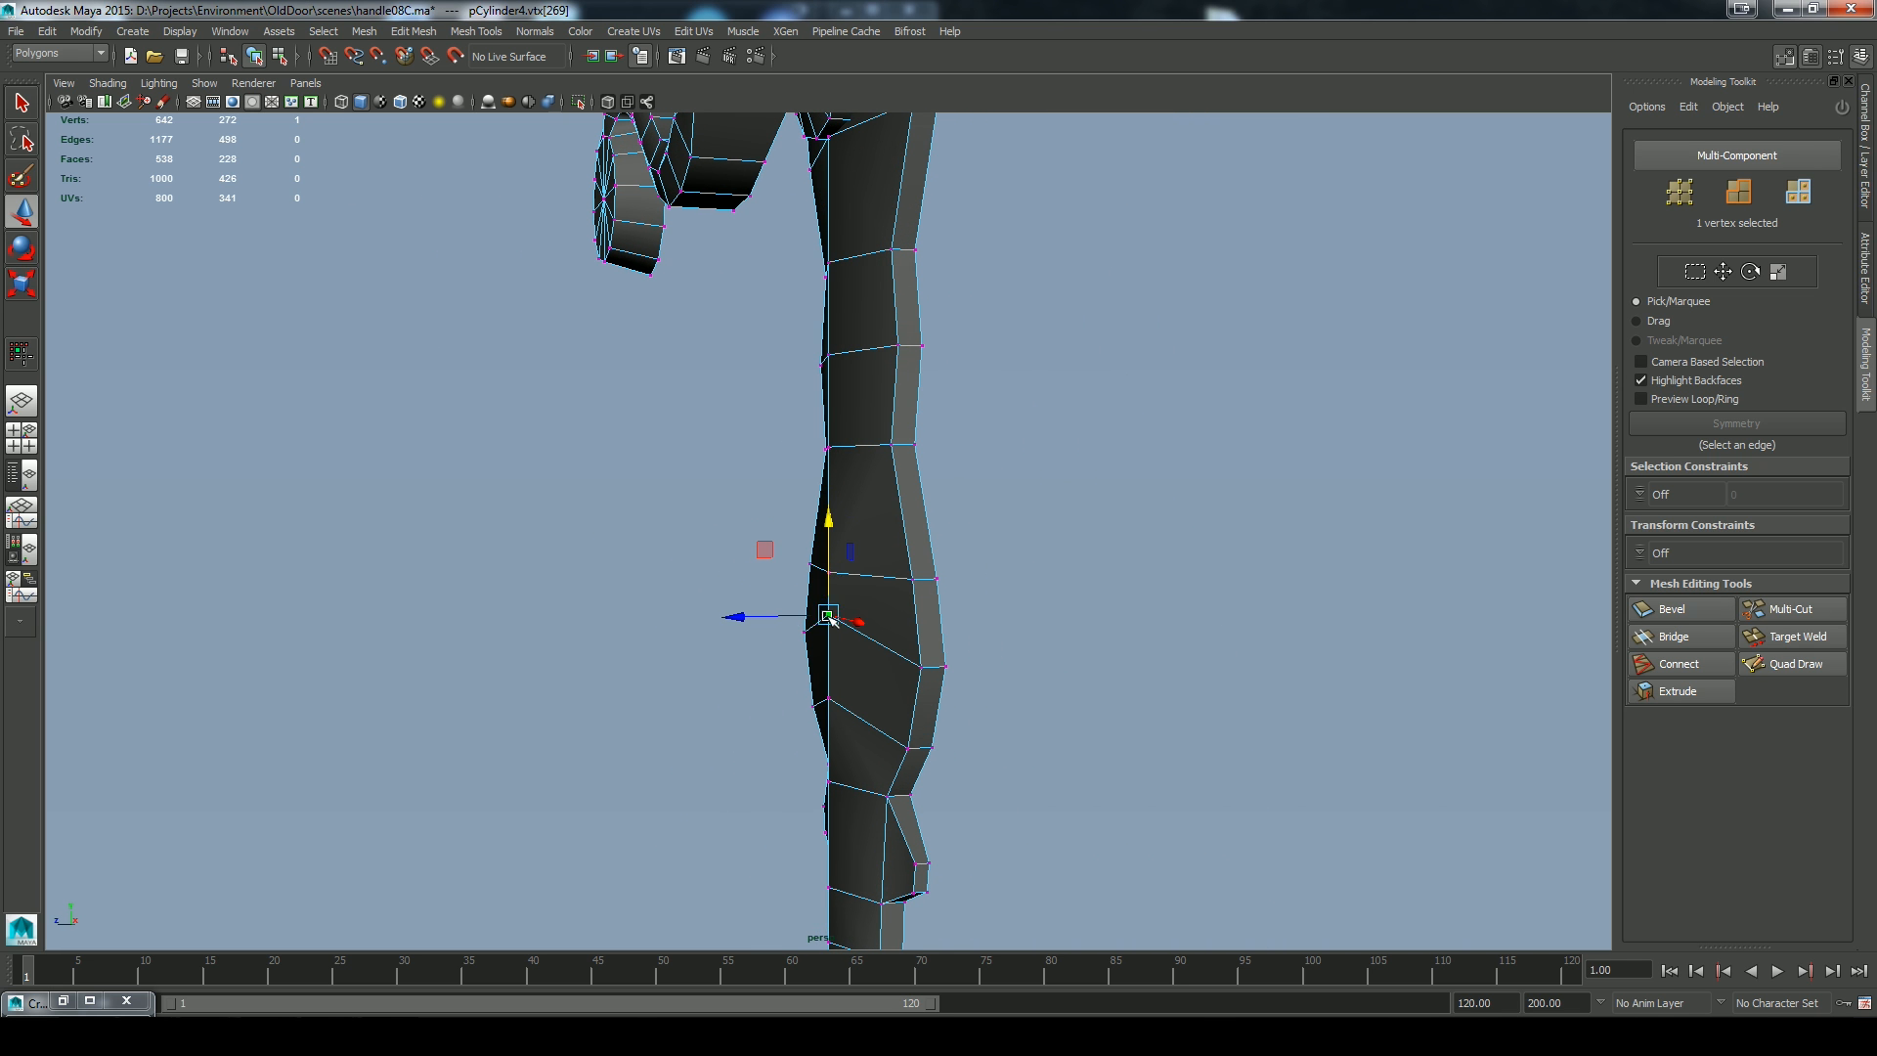
left_click_drag(828, 520, 932, 486)
left_click(828, 700)
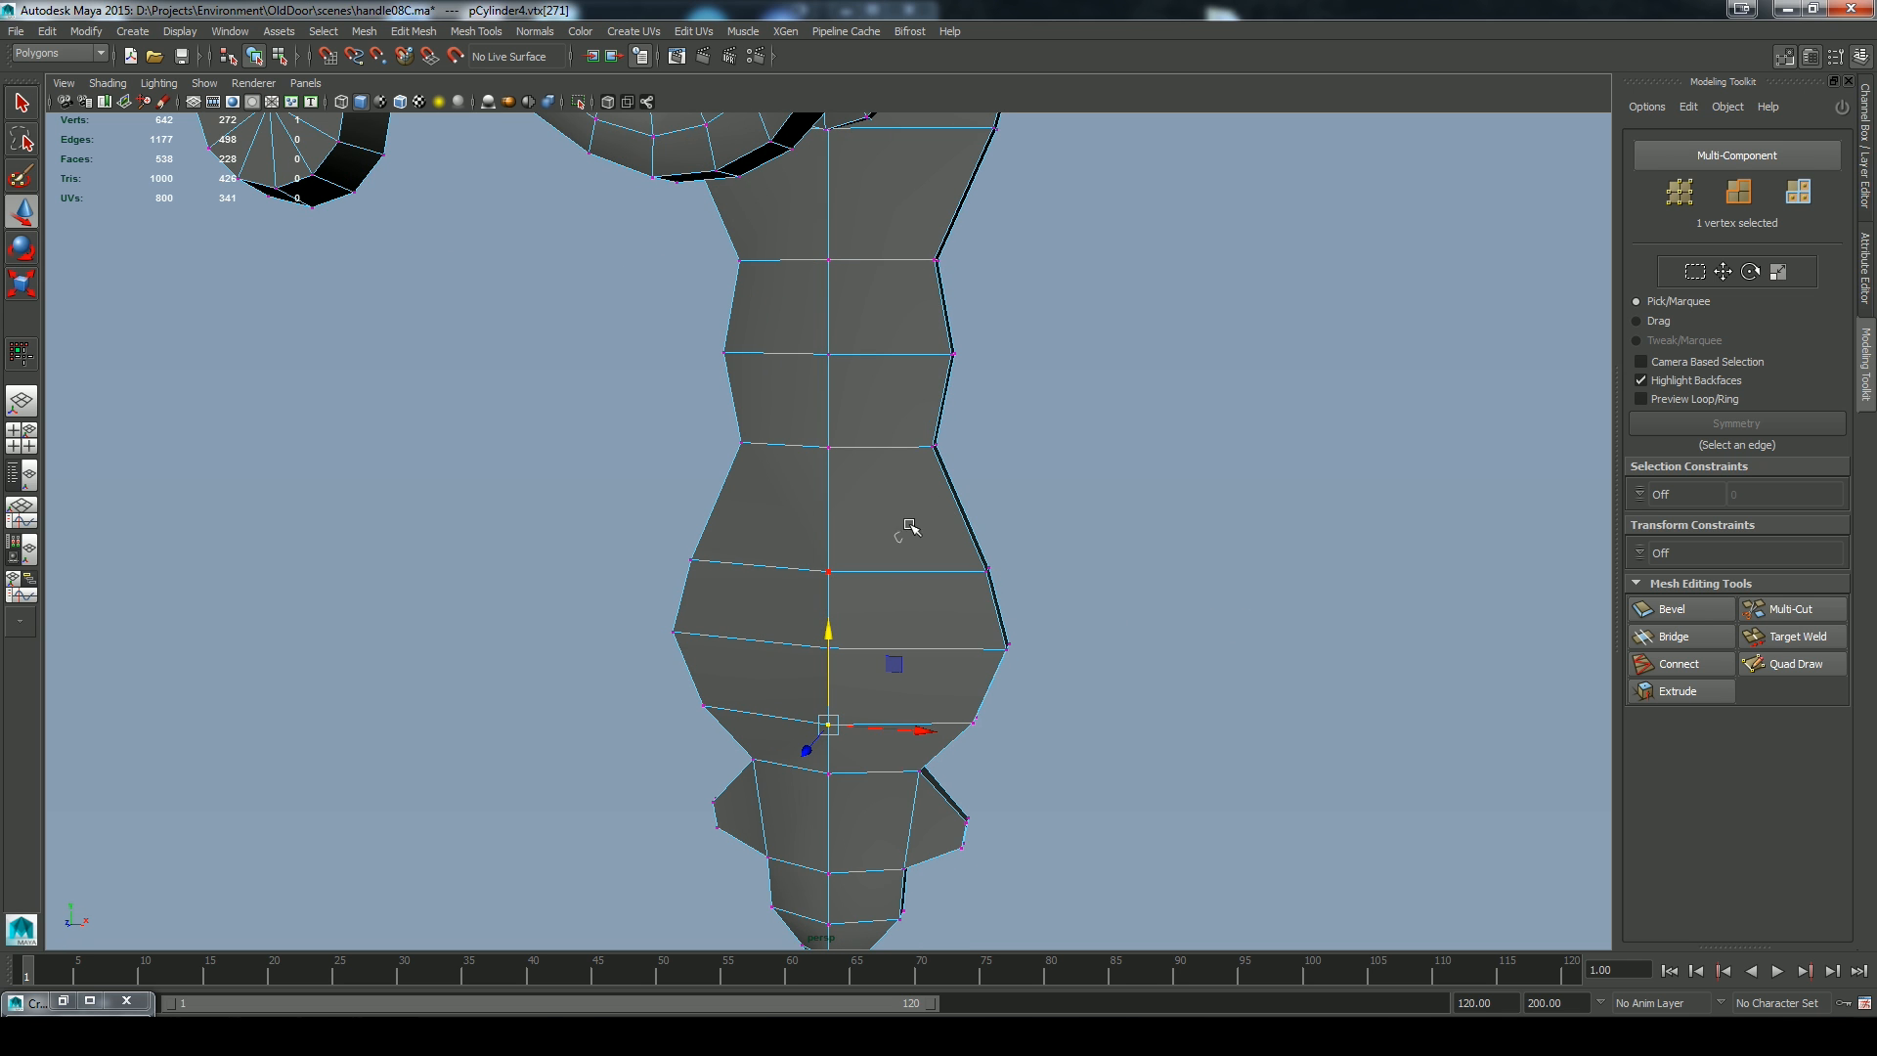
right_click_drag(929, 516, 988, 487)
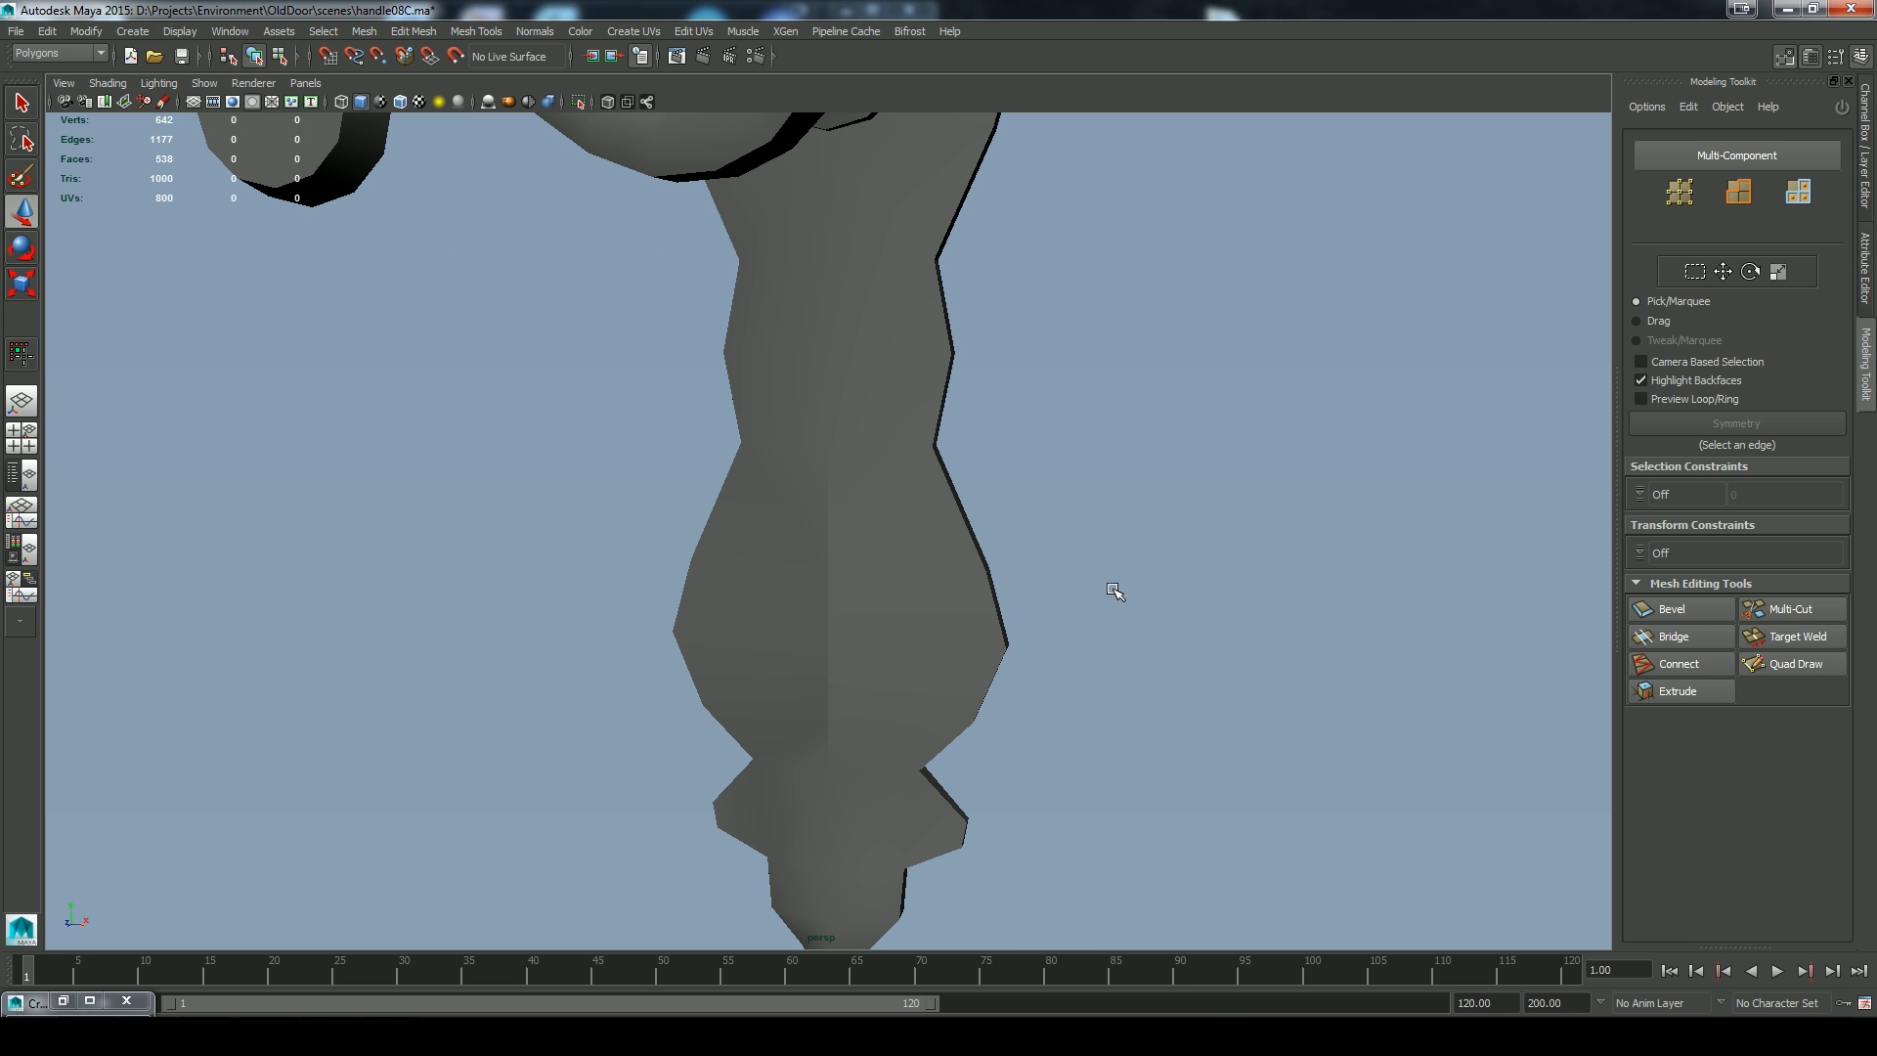
Soften the edges across the rebuilt lower part of the plate
left_click_drag(899, 625, 889, 582, "alt")
right_click_drag(889, 583, 880, 538)
left_click_drag(790, 425, 857, 836)
left_click(537, 33)
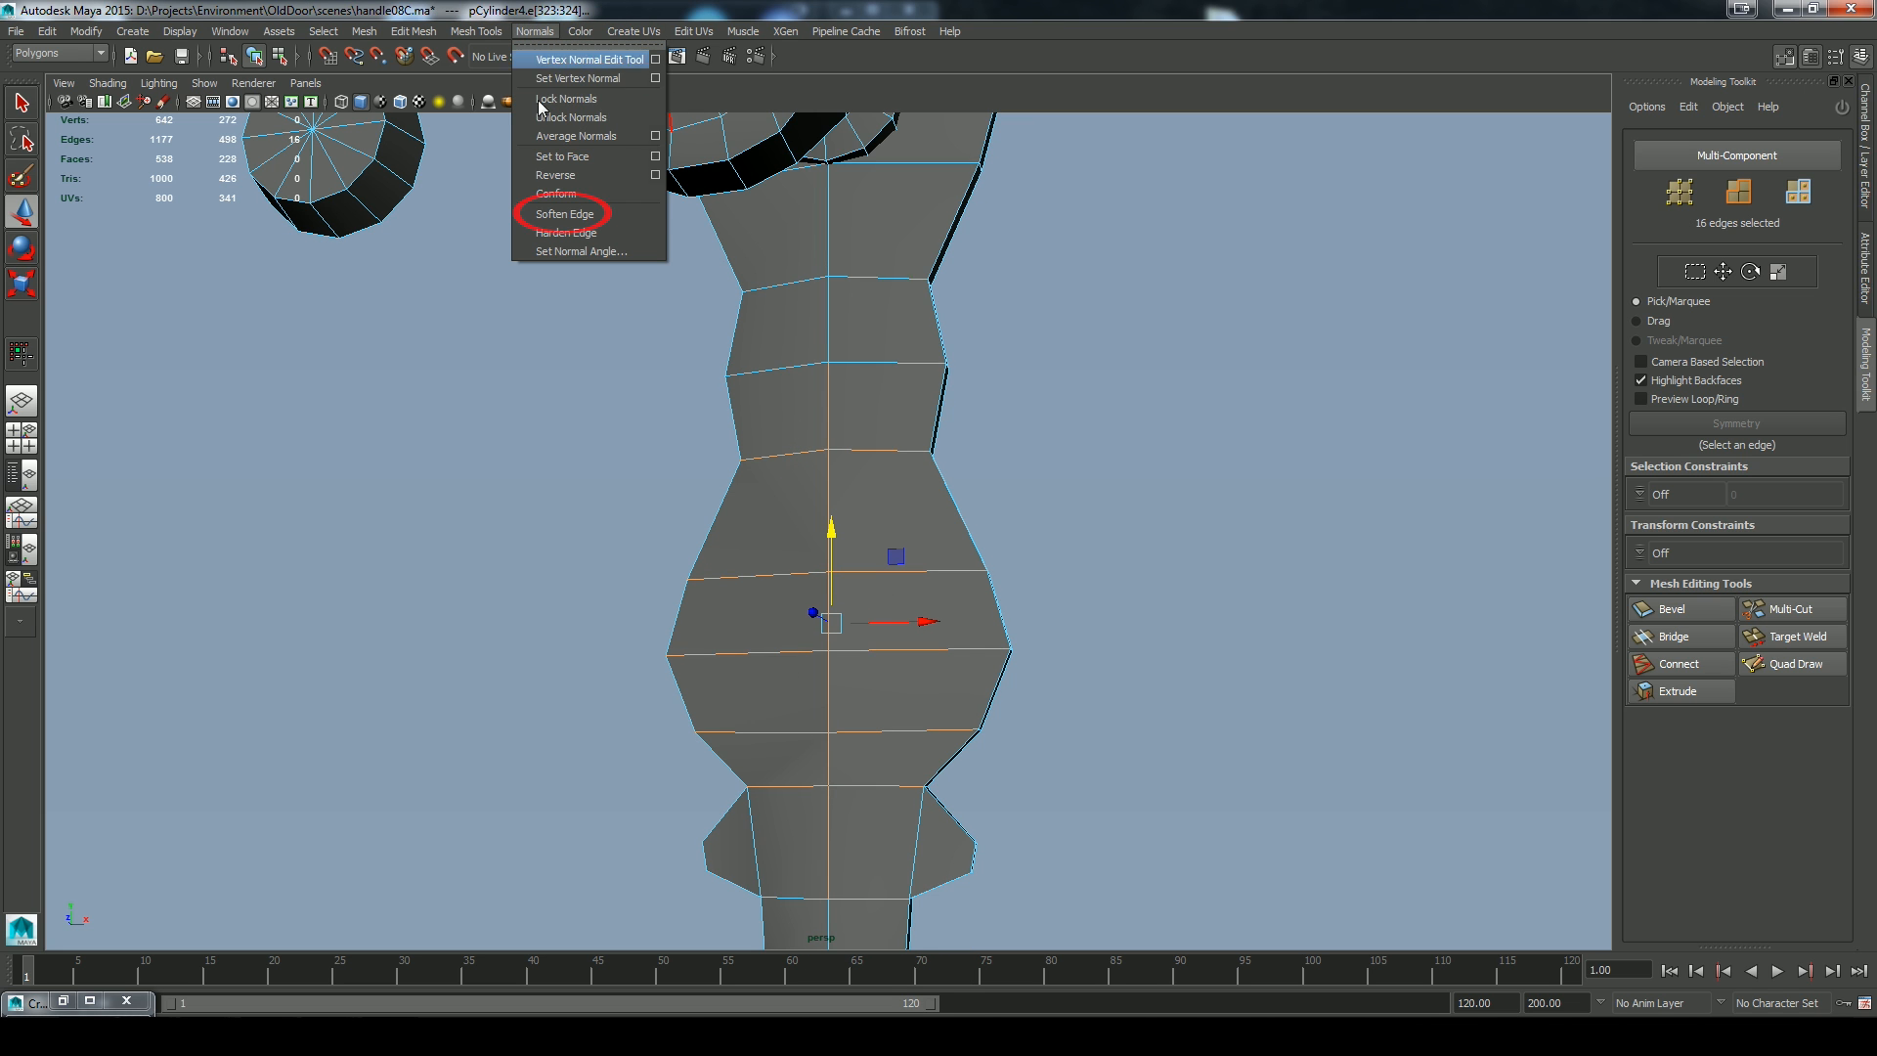
left_click(558, 215)
right_click_drag(800, 485, 884, 458)
left_click(1110, 655)
left_click_drag(1110, 655, 1383, 679, "alt")
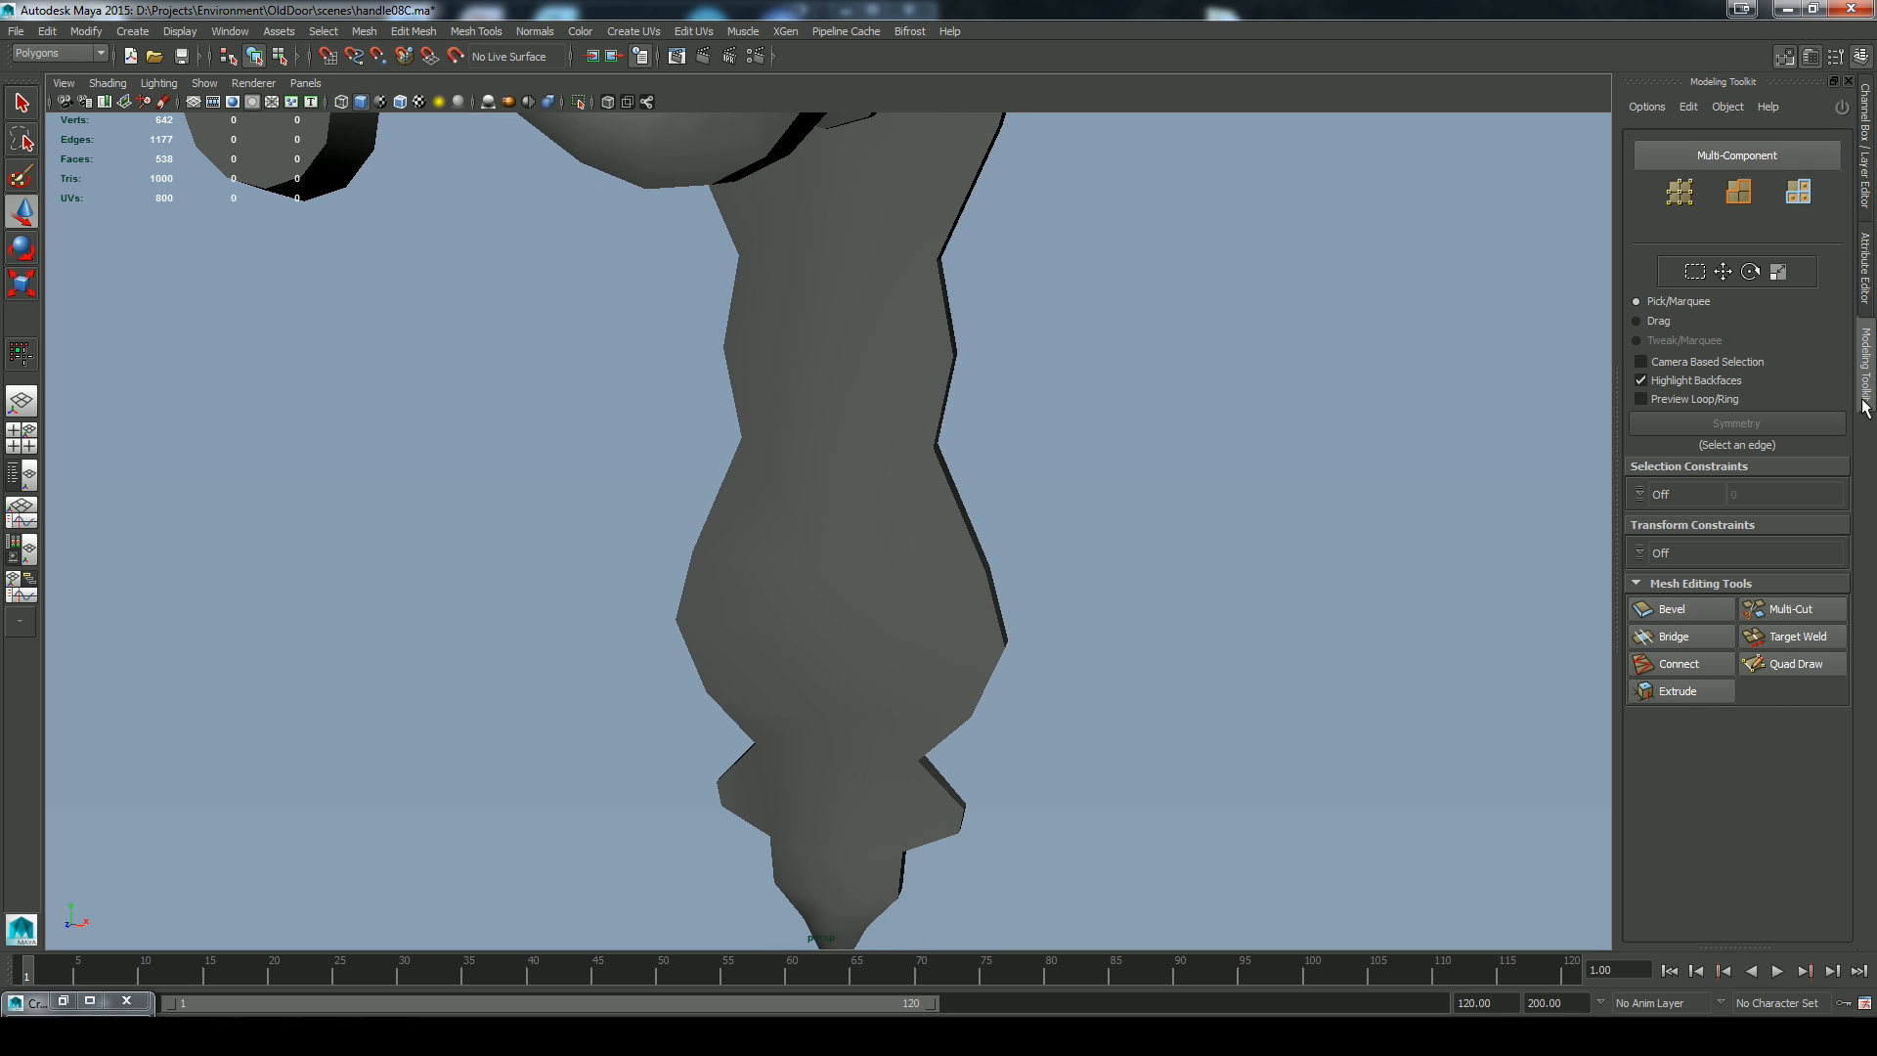
Show the LP layer and draw a polygon cube about 1.12 wide over the right half of the keyhole rosette
left_click(1867, 201)
left_click(1654, 787)
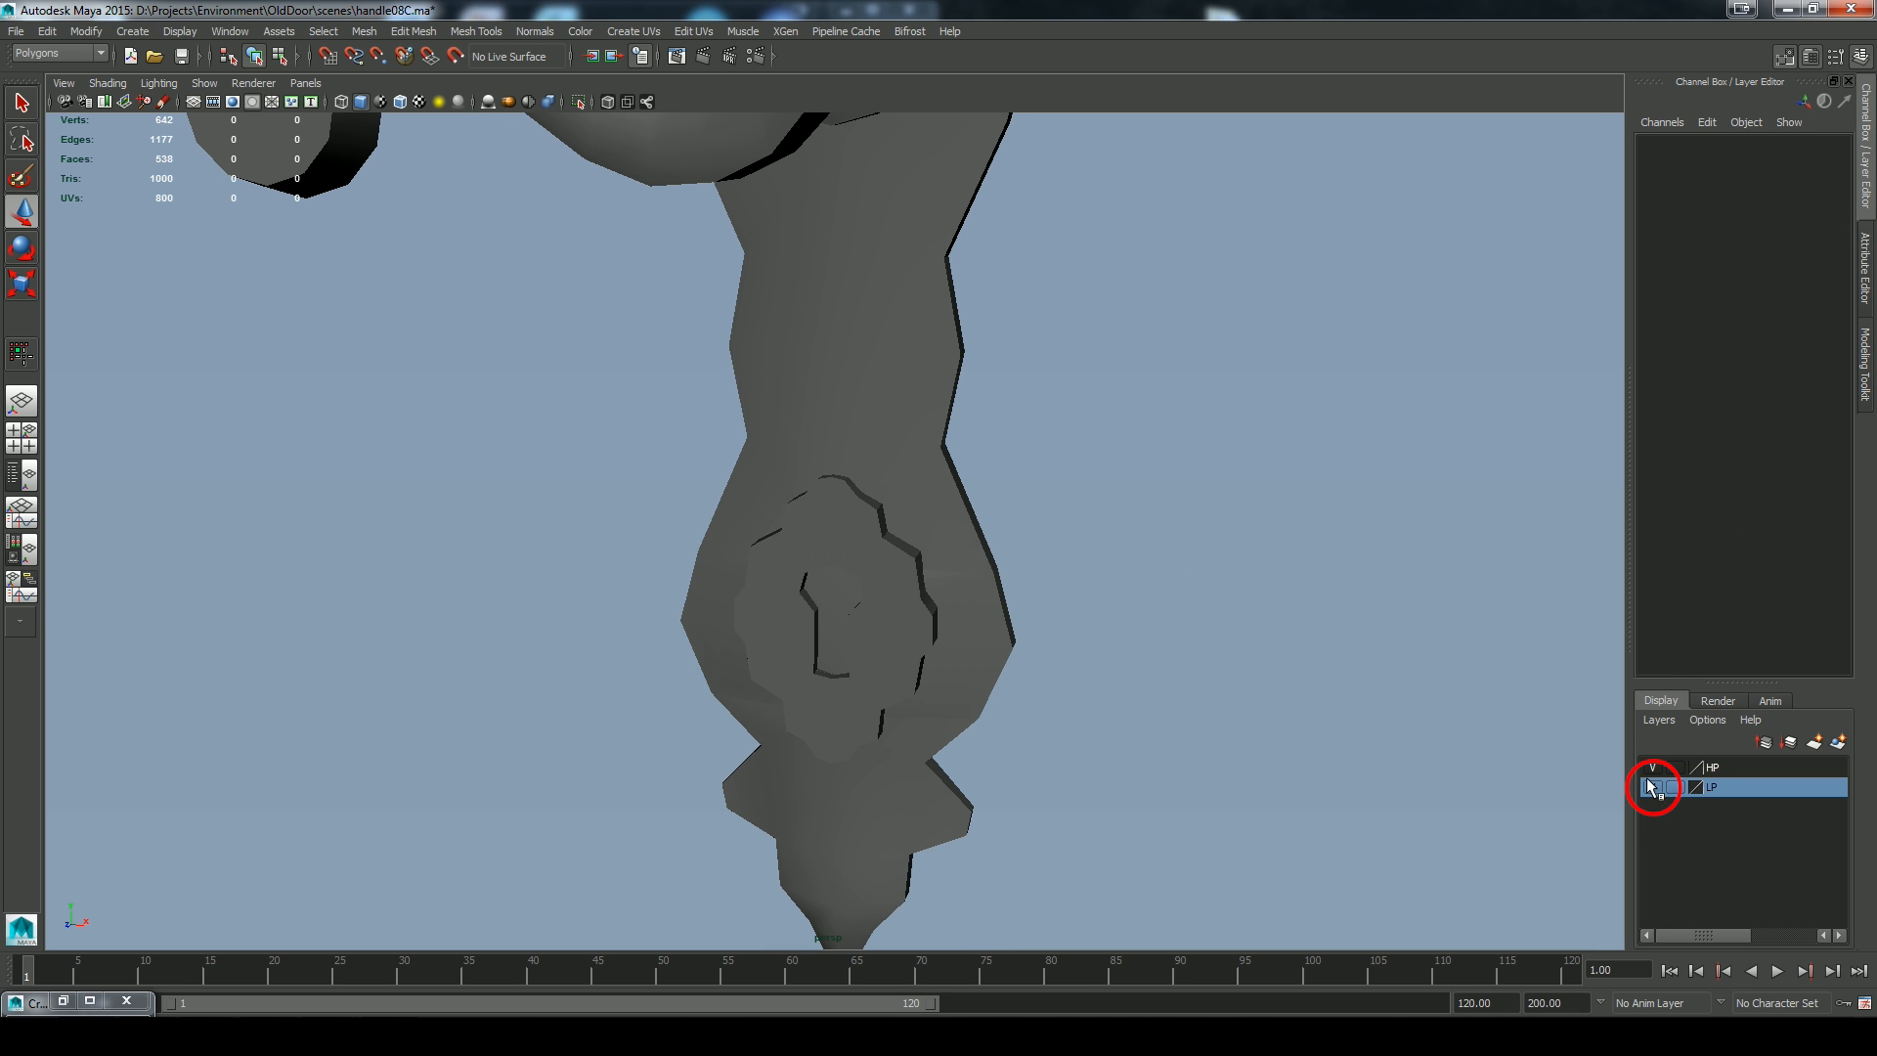
left_click_drag(1421, 819, 1346, 799, "alt")
right_click_drag(1290, 497, 1290, 542, "shift")
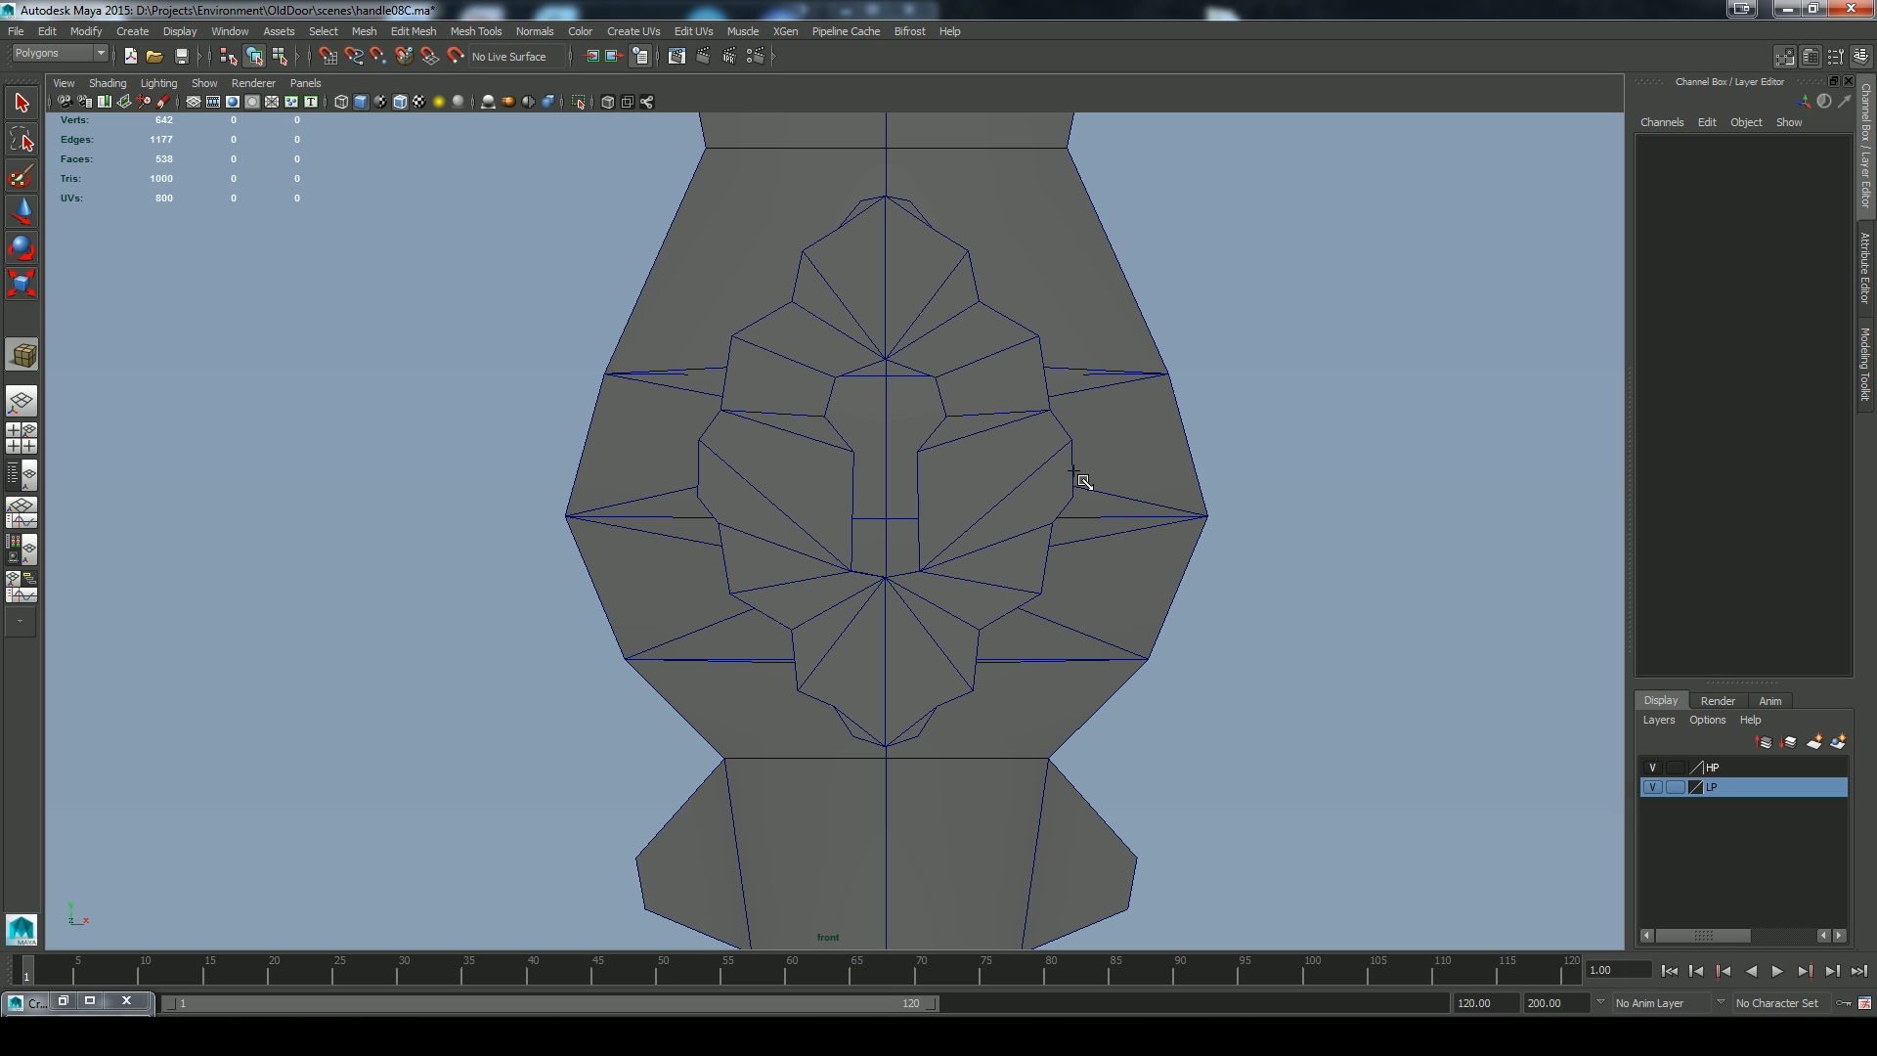
left_click_drag(1075, 474, 922, 126)
left_click_drag(982, 222, 988, 317)
key("r")
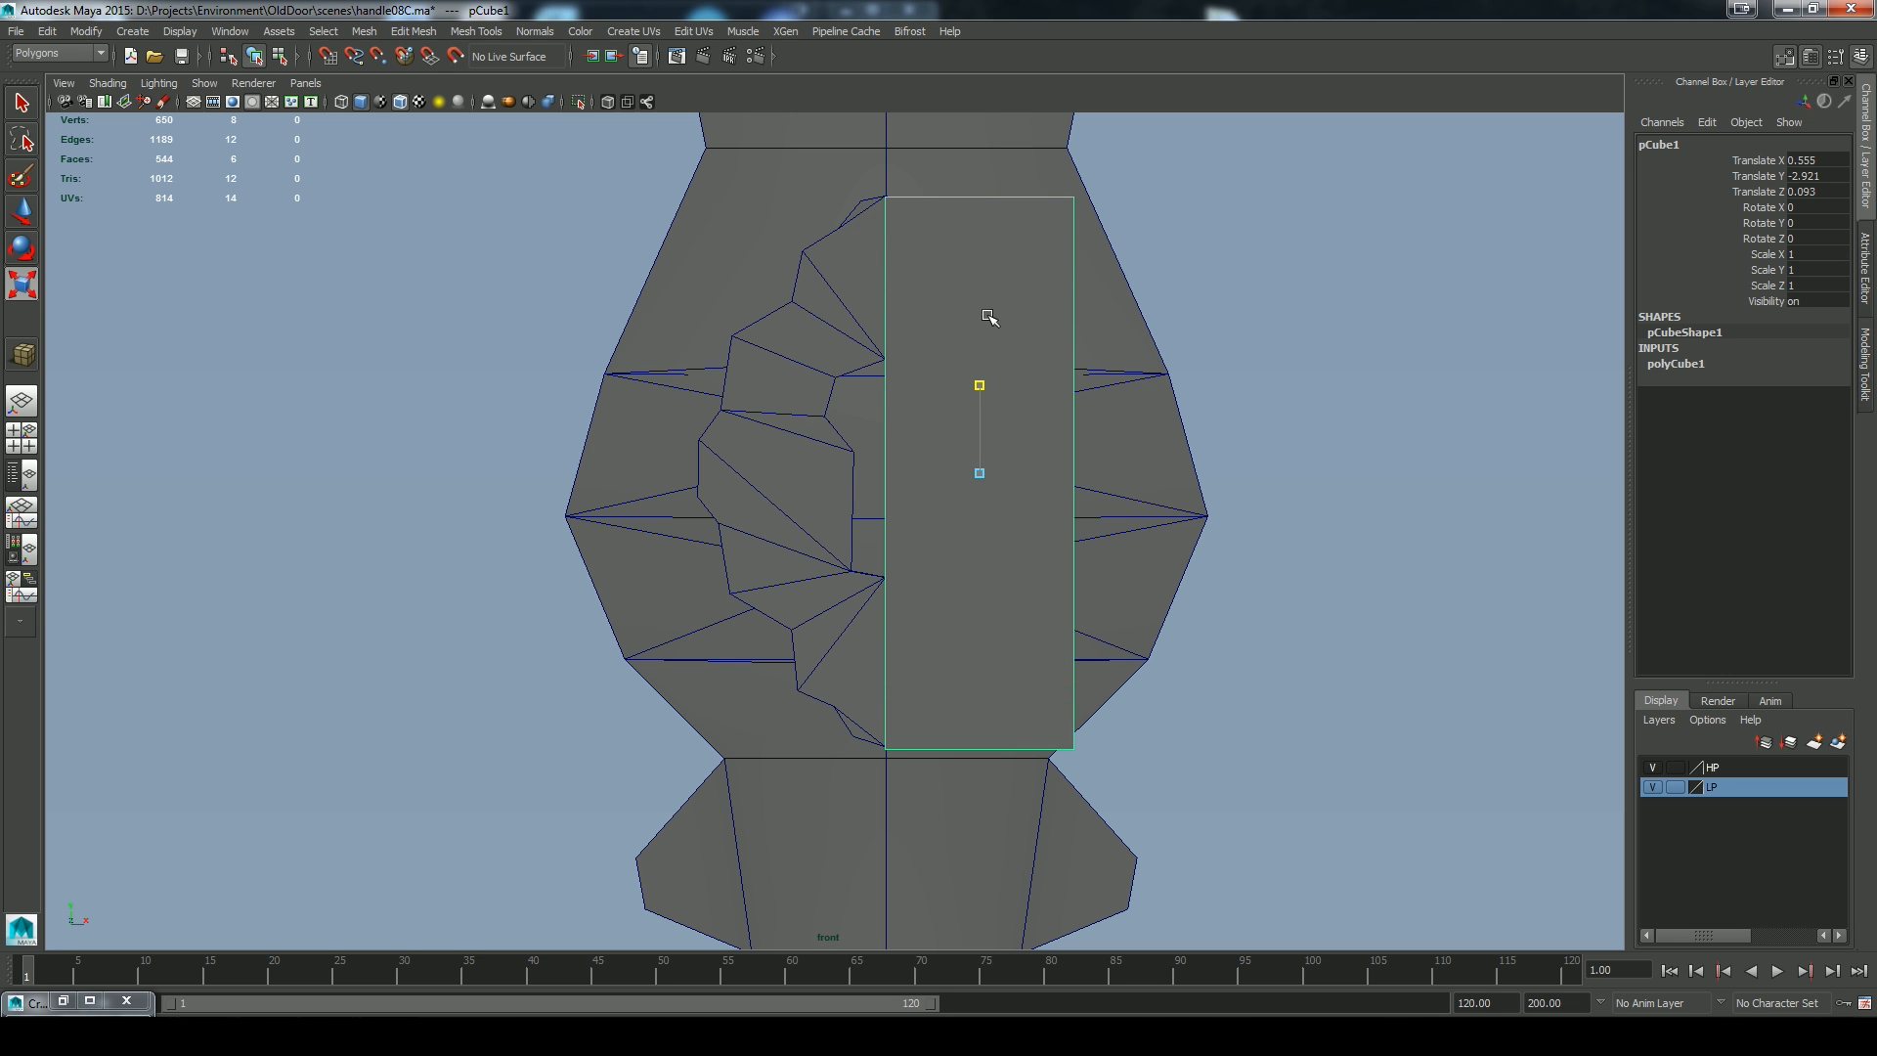
Move the cube forward in front of the plate and turn on X-ray shading
right_click(988, 436)
left_click(985, 361)
left_click_drag(988, 475, 1058, 362)
key("space")
left_click_drag(1127, 646, 1062, 637)
left_click_drag(963, 481, 1054, 473, "alt")
mouse_move(1214, 522)
left_mouse_down("alt")
mouse_move(1068, 490)
mouse_move(1068, 557)
left_mouse_up("alt")
key("space")
left_click(607, 101)
left_click(1679, 364)
left_click(1794, 458)
type("10")
key("Return")
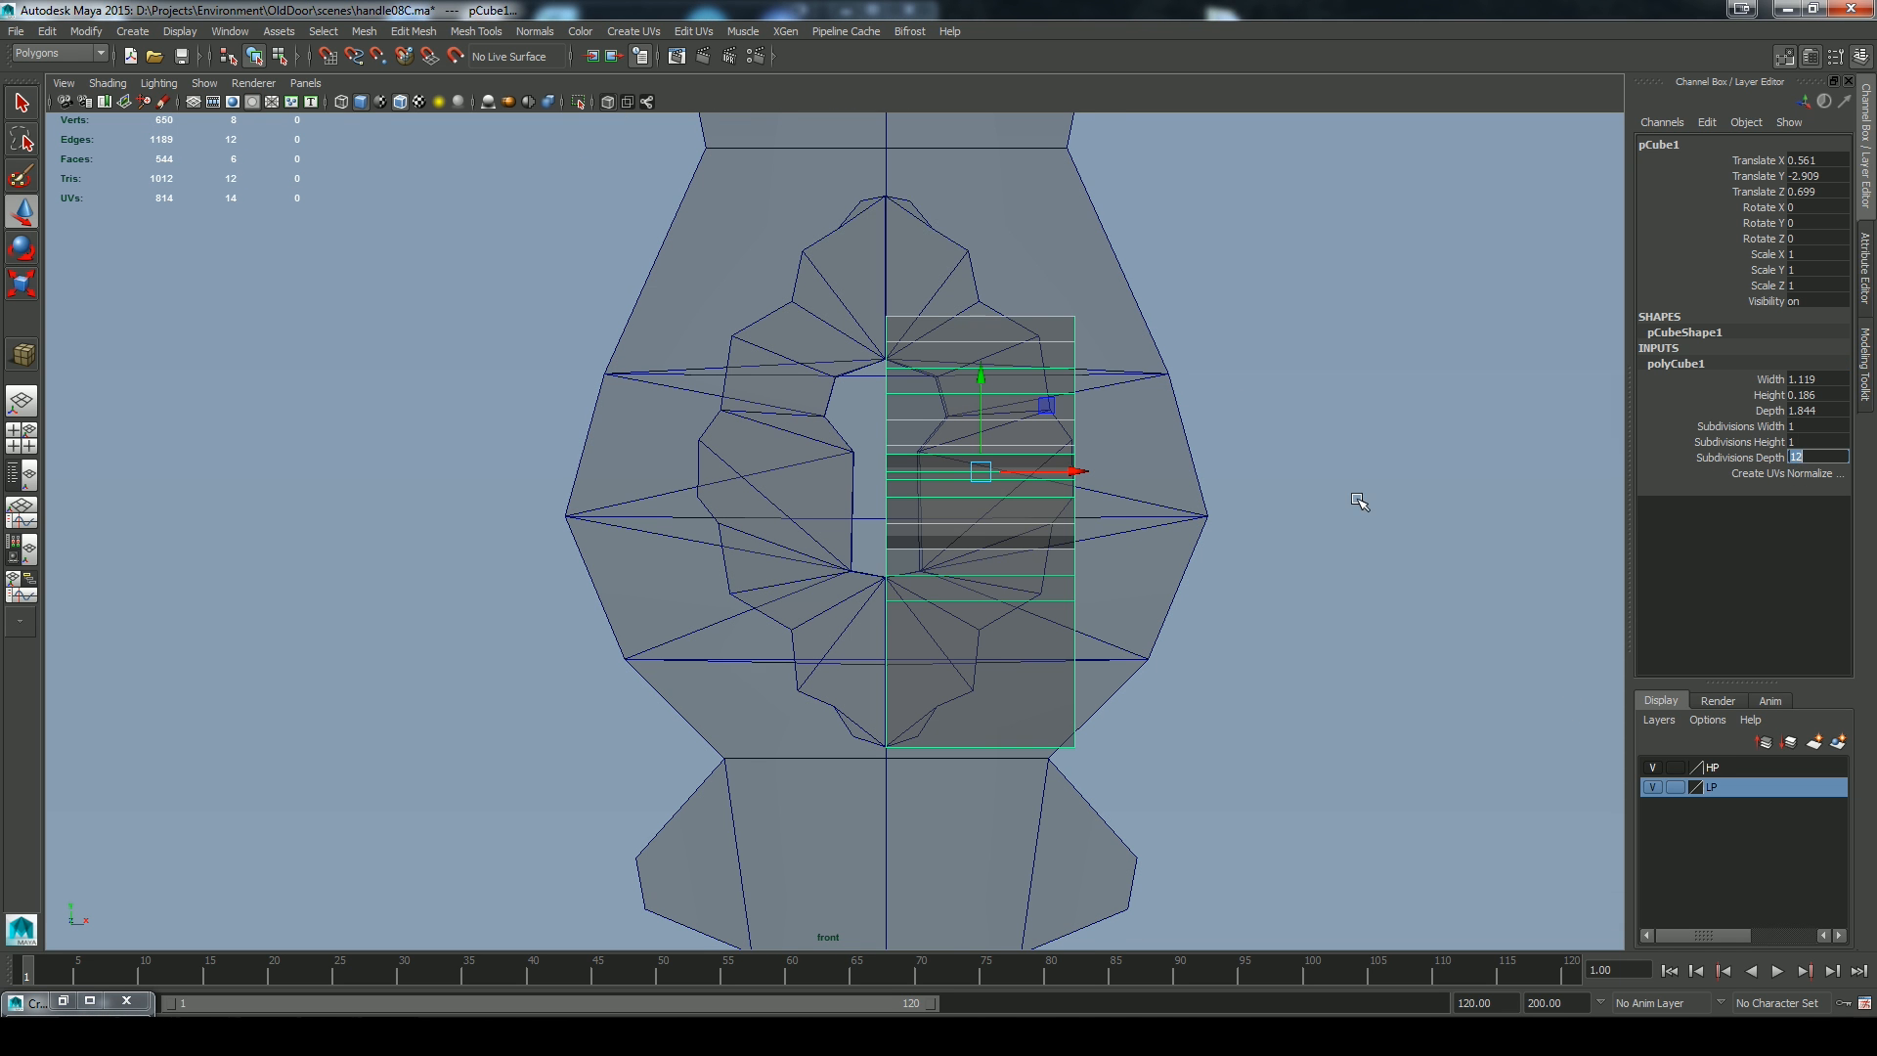
middle_click_drag(1362, 503, 1330, 546, "alt")
key("ctrl+z")
key("ctrl+z")
key("ctrl+z")
key("ctrl+z")
Set the cube's depth to about 3.044 and its depth subdivisions to 13
left_click(1662, 365)
left_click(1760, 411)
middle_click_drag(1271, 480, 1483, 508)
left_click(1741, 457)
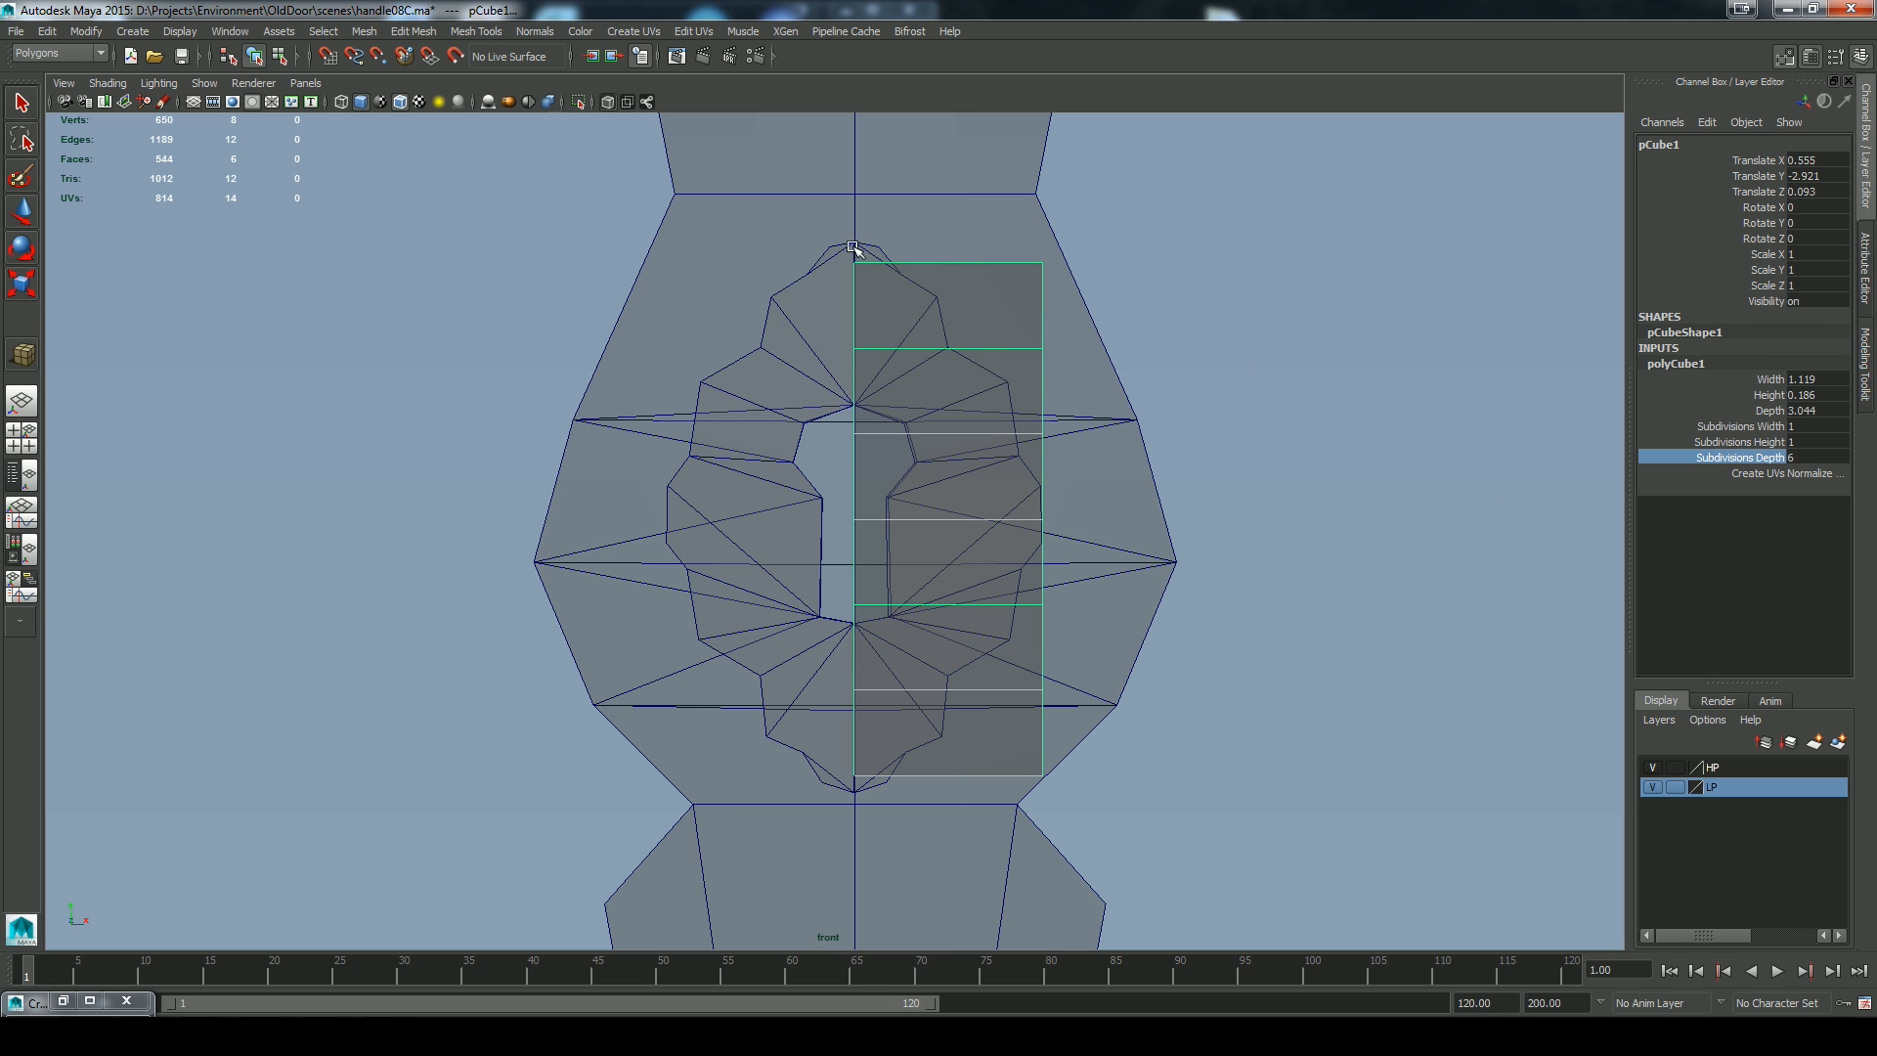
key("q")
left_click(1792, 459)
type("13")
key("Return")
Select the cube's back and side faces and delete them, keeping only the subdivided front strip
right_click_drag(959, 340, 968, 388)
key("space")
left_click_drag(983, 424, 980, 413)
left_click_drag(952, 500, 989, 508, "alt")
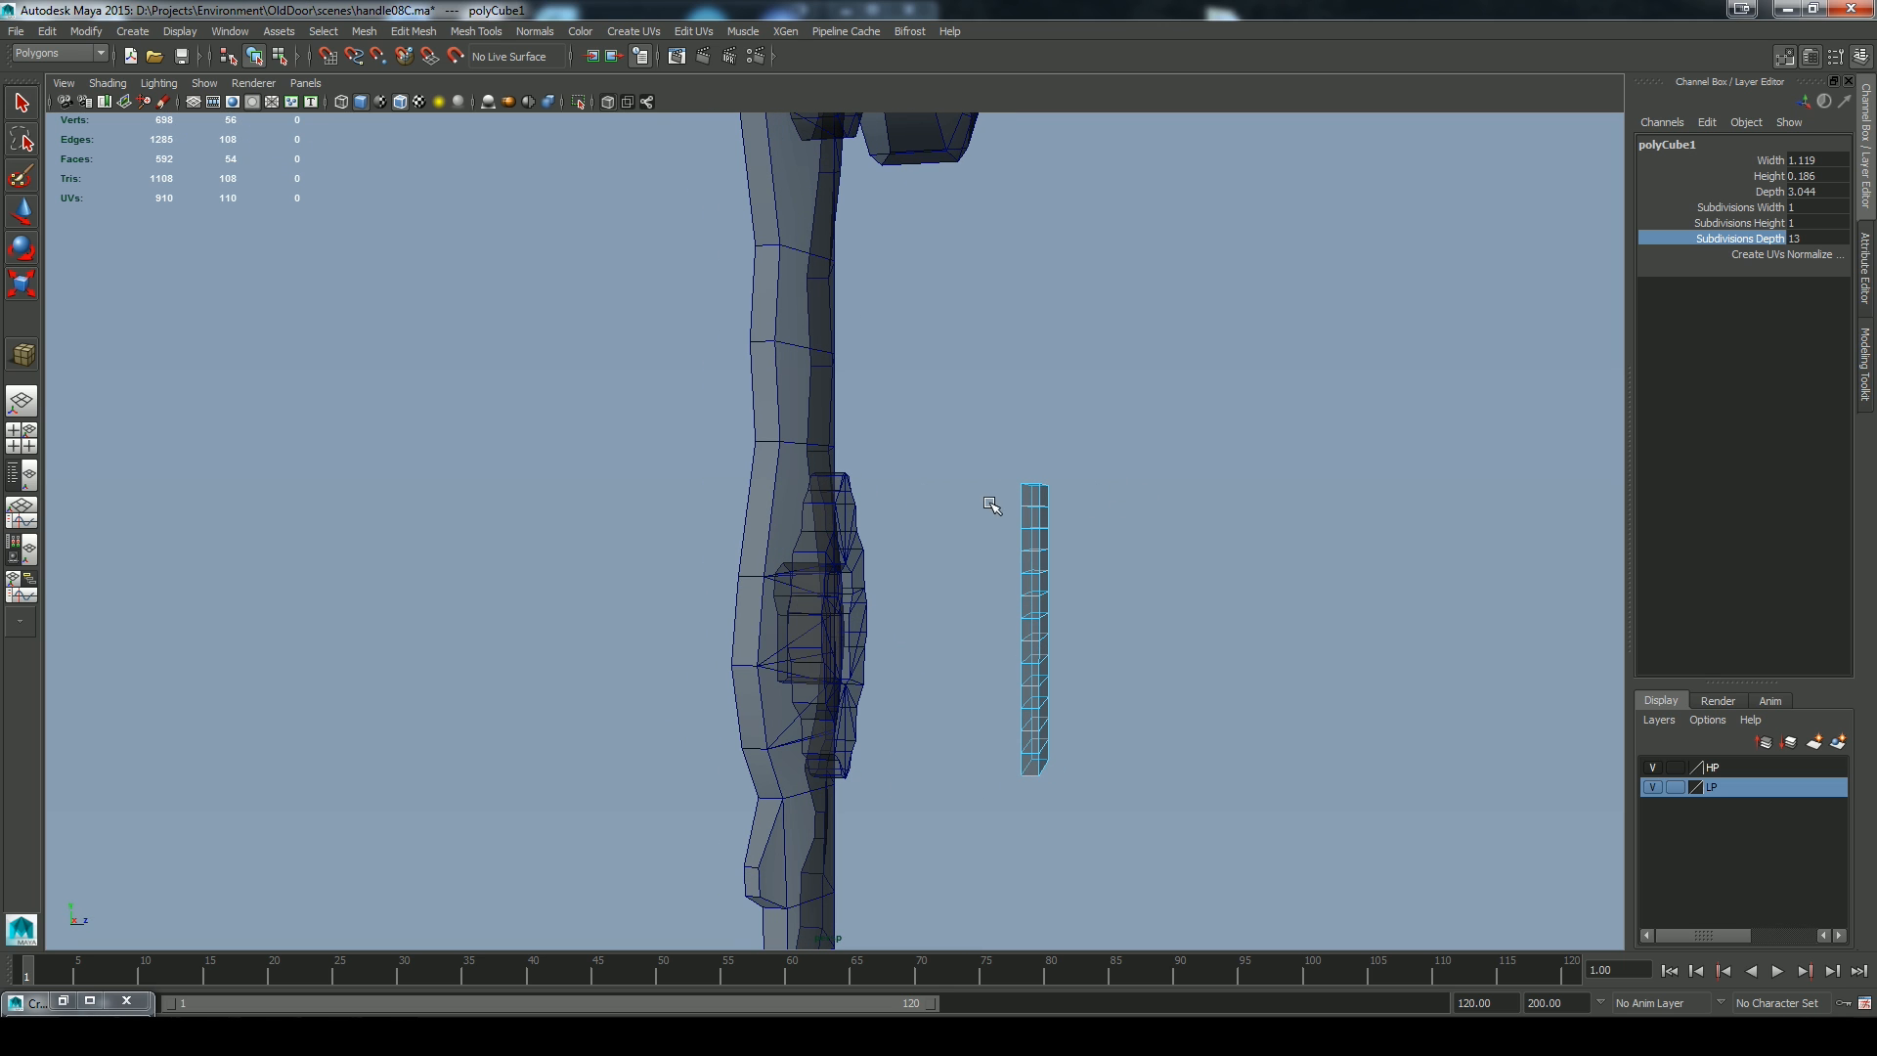
left_click(1015, 536)
left_click_drag(1037, 741, 1039, 741)
left_click_drag(1152, 599, 1512, 494, "alt")
right_click(1174, 502)
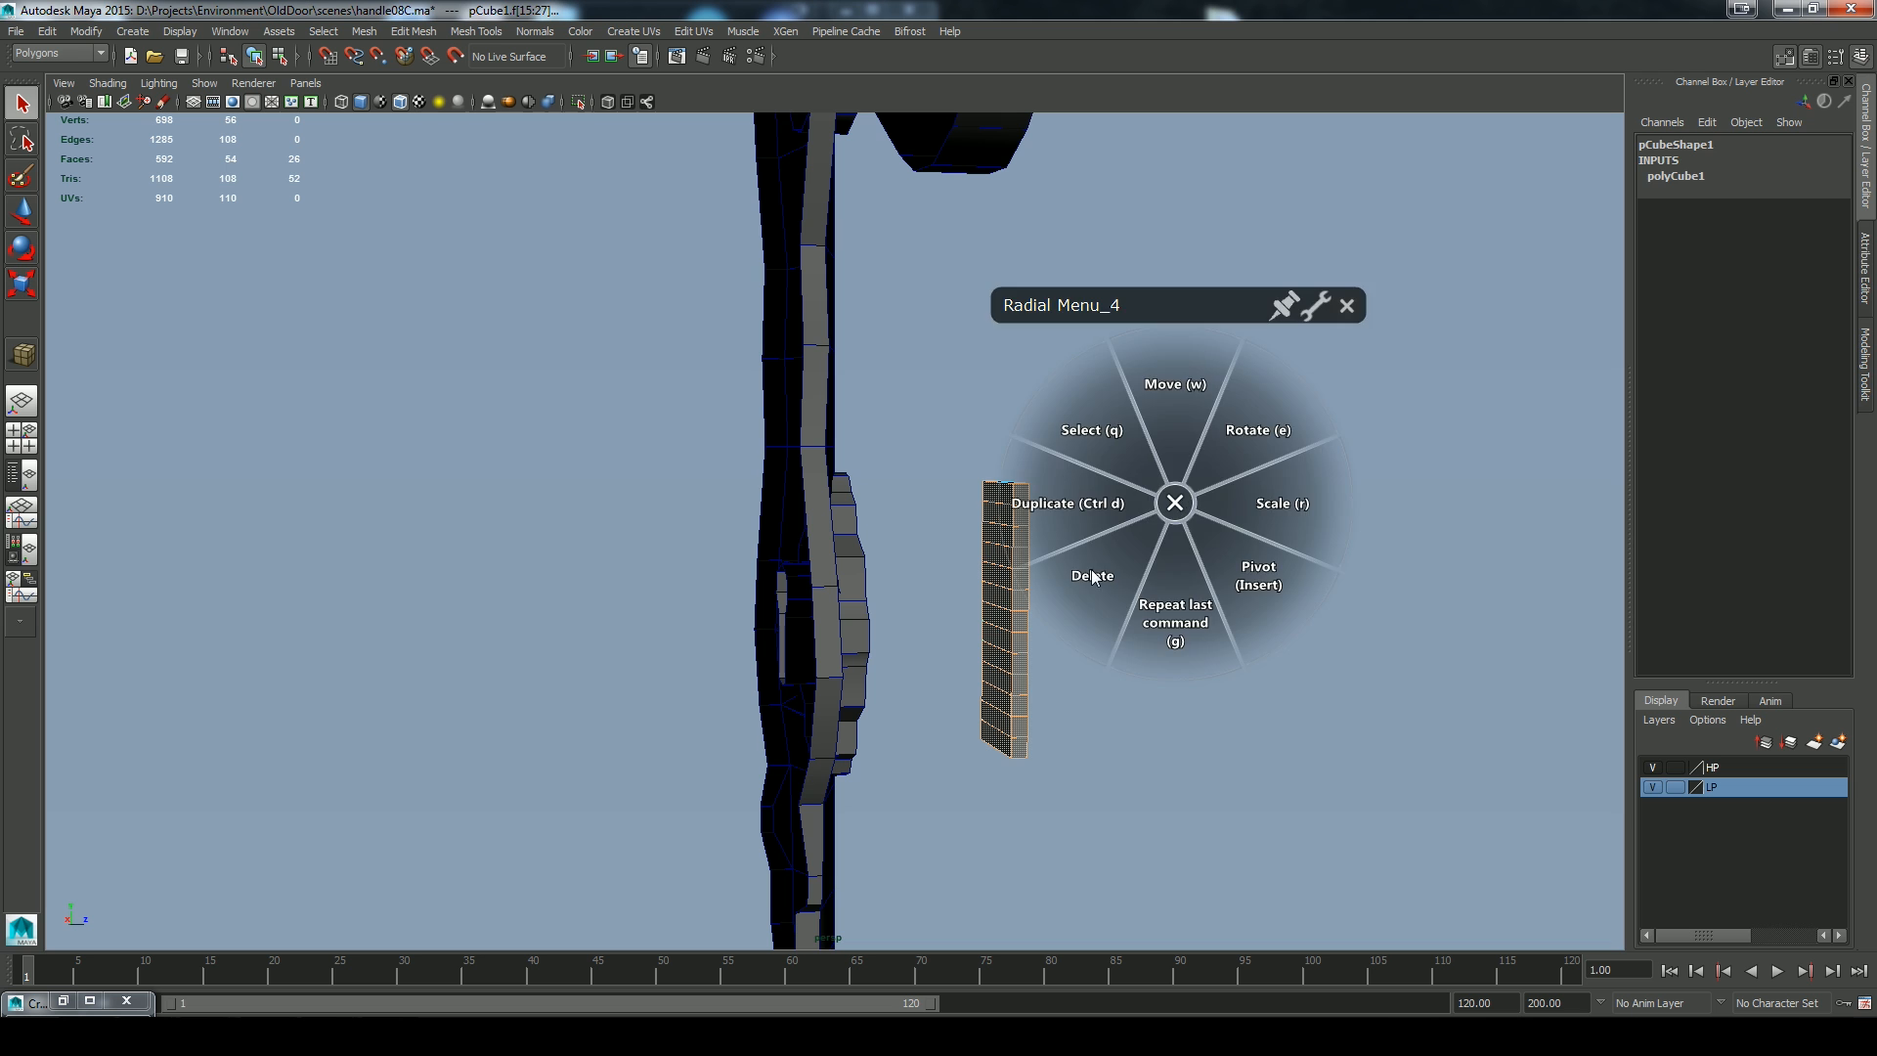
left_click(1093, 575)
In the front view with X-ray shading on, move the strip's upper outer vertices onto the rosette's scalloped outline
left_click_drag(1217, 601, 963, 587, "alt")
key("space")
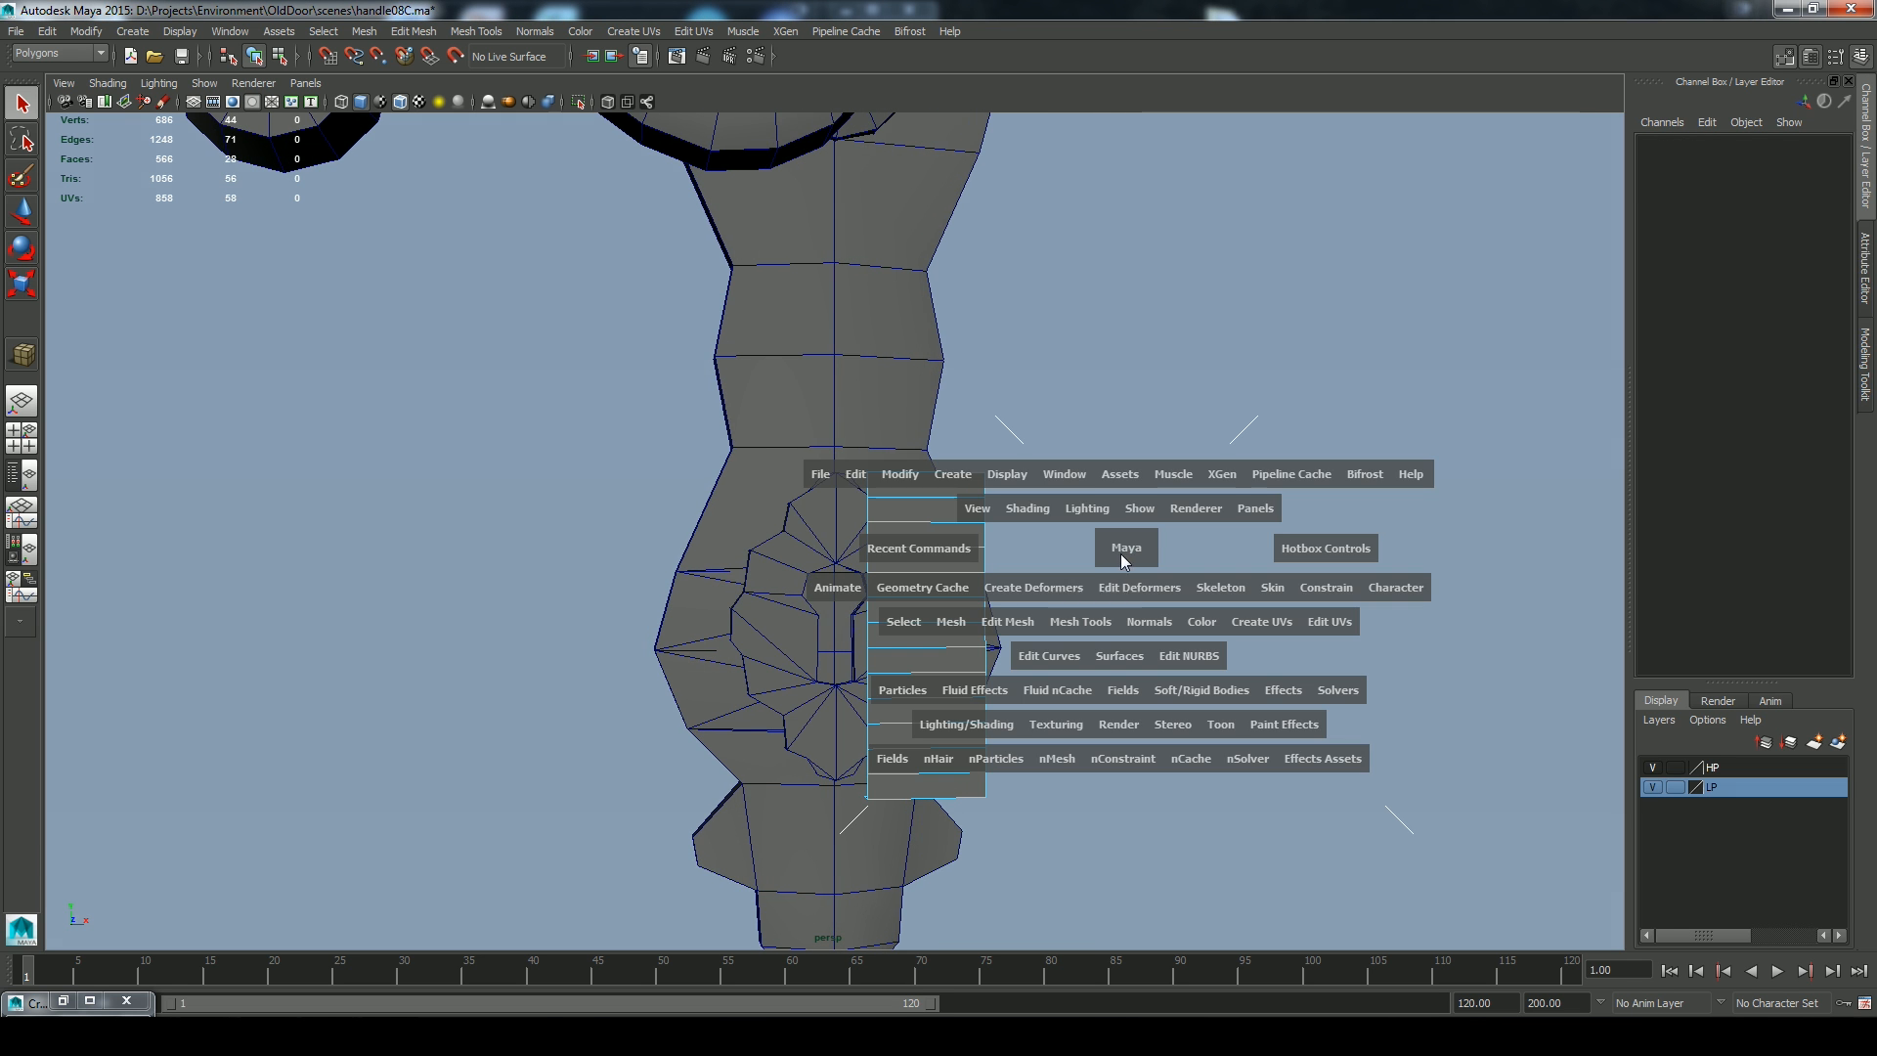
left_click_drag(1121, 553, 1120, 612)
right_click(948, 367)
right_click_drag(946, 376, 886, 418)
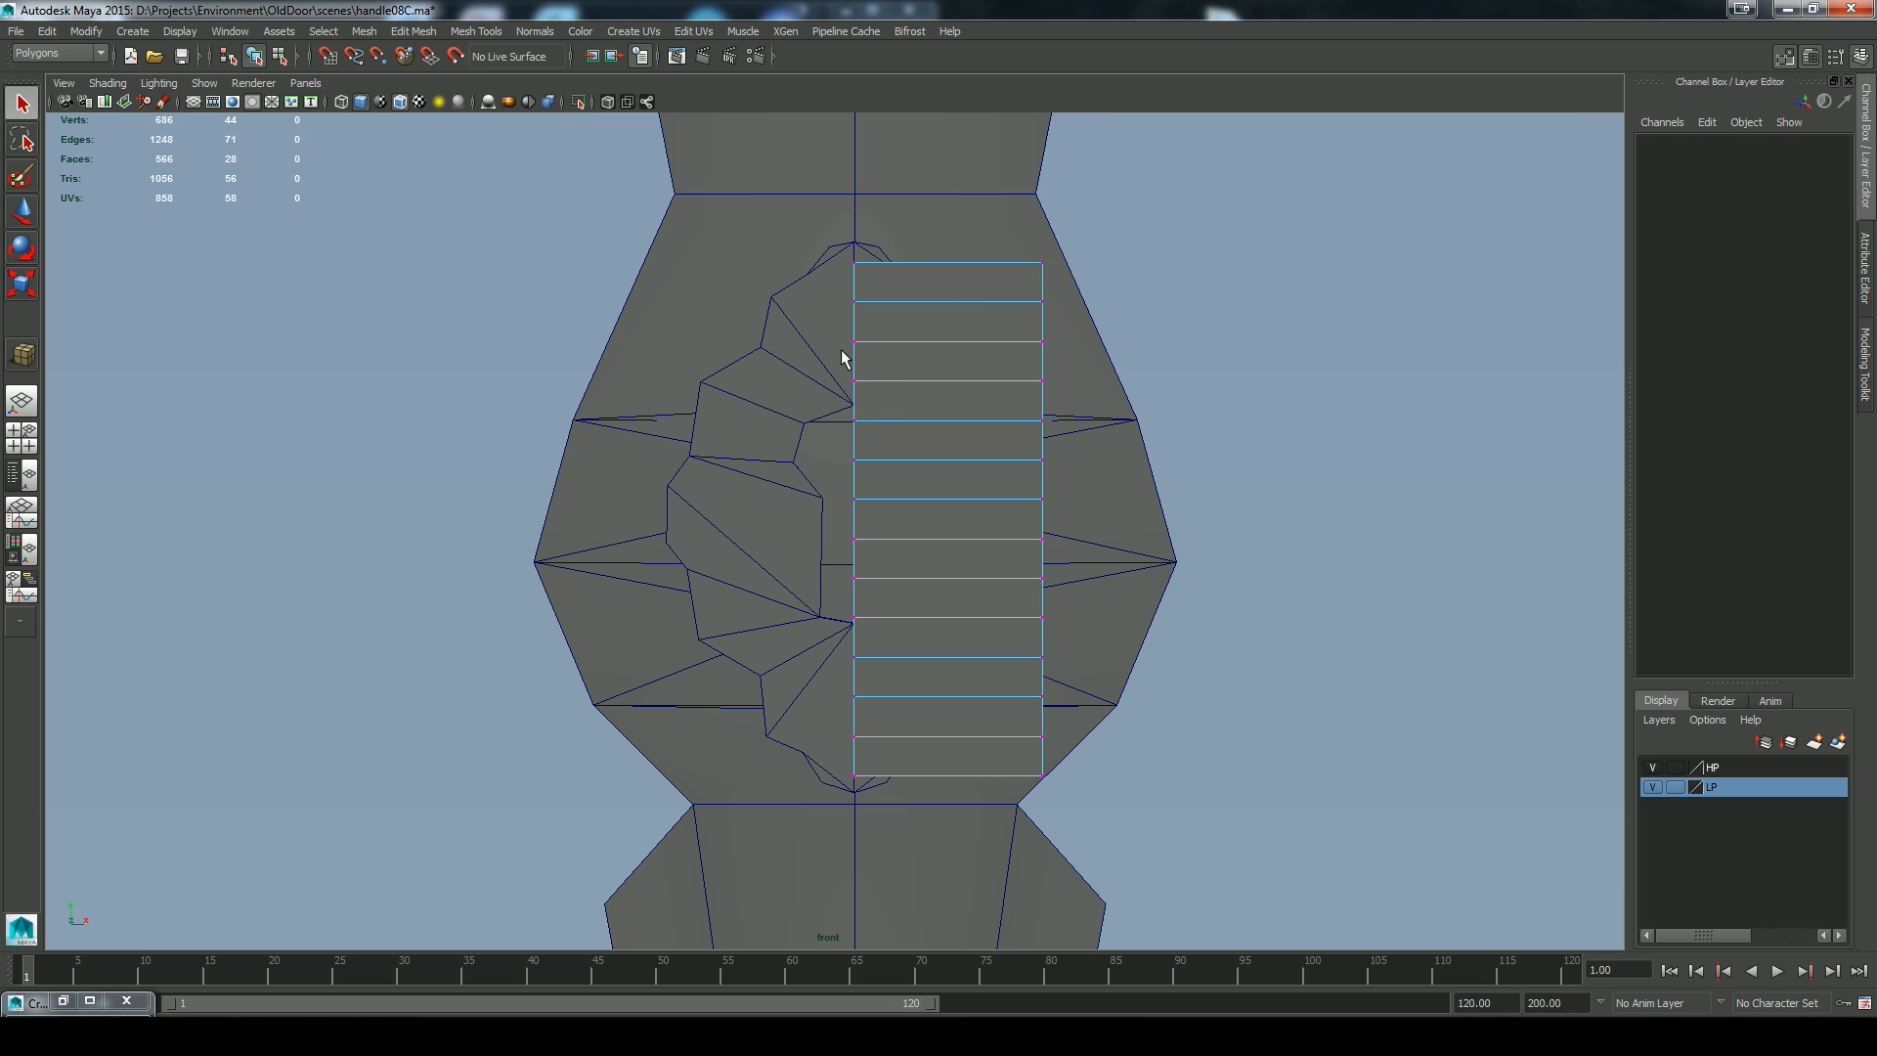
left_click(608, 102)
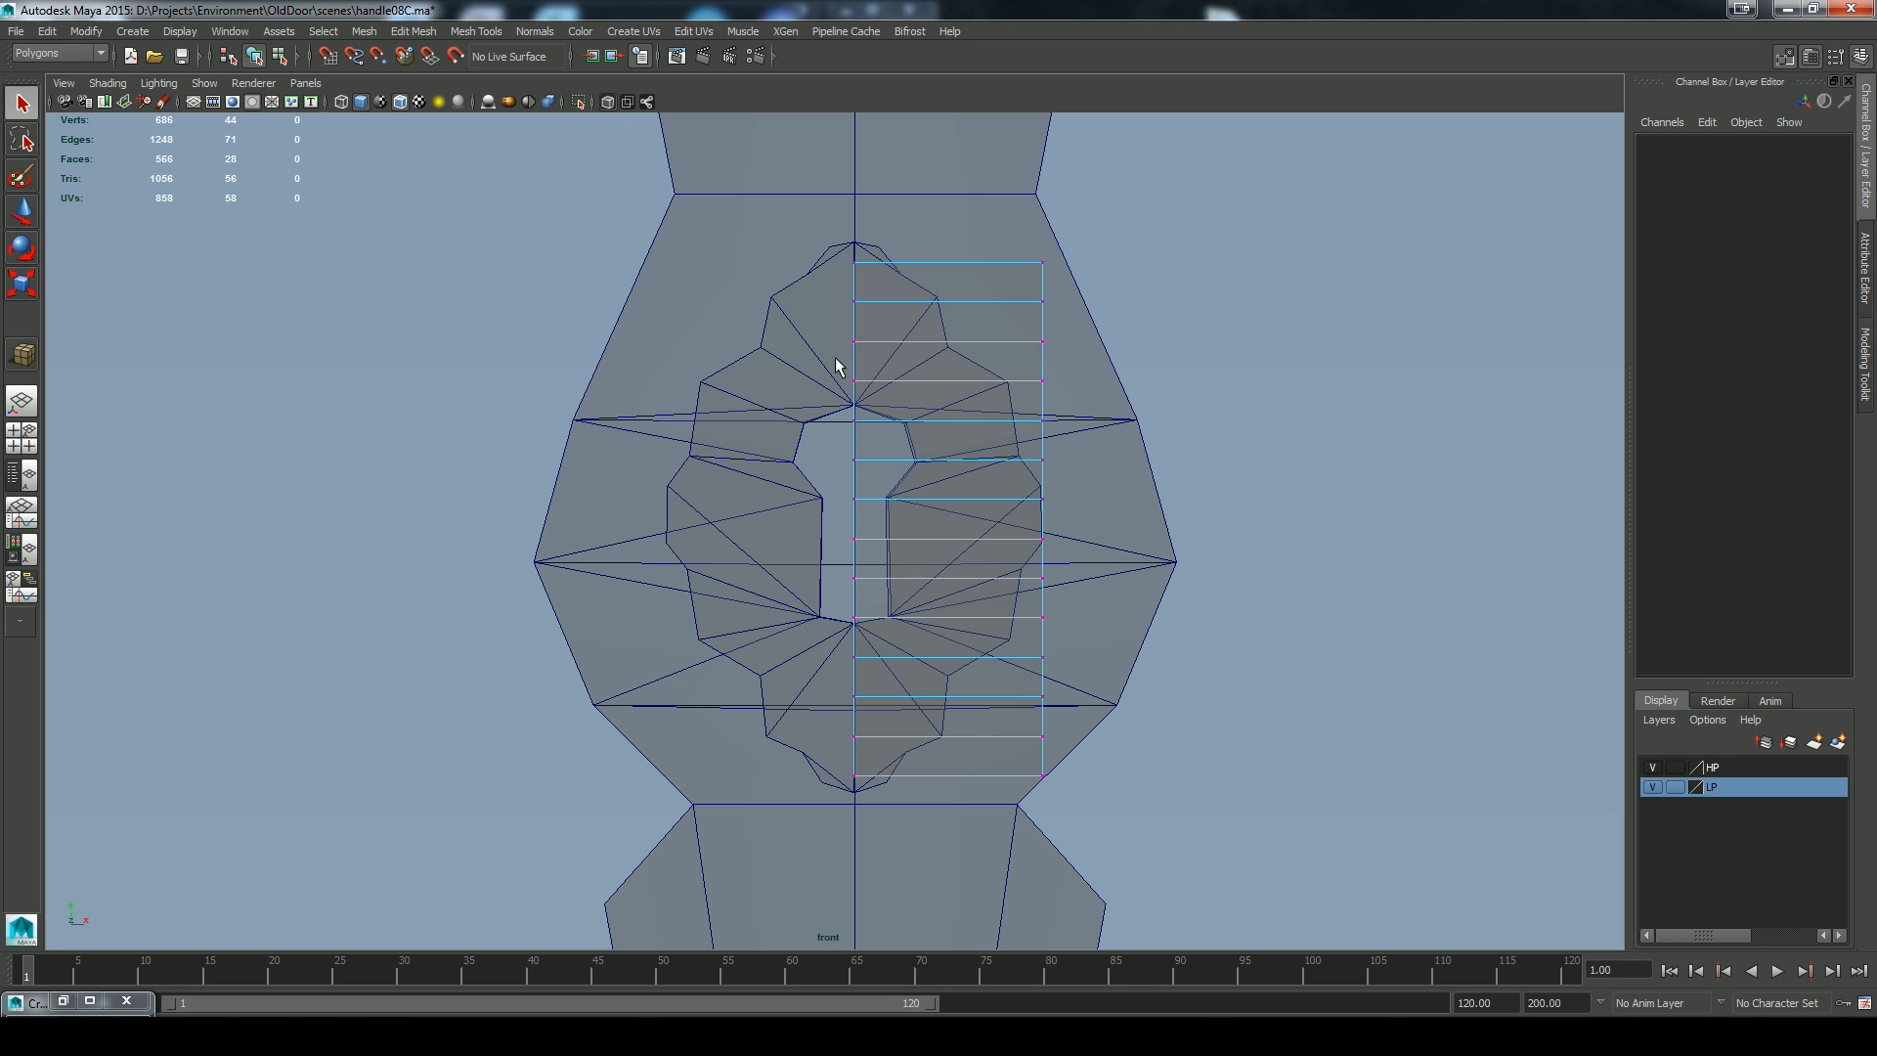
left_click(892, 256)
left_click_drag(837, 239, 855, 205)
left_click(1042, 262)
left_click_drag(1042, 262, 898, 246)
left_click(1043, 301)
left_click_drag(1042, 301, 896, 272)
left_click(1042, 341)
left_click_drag(1043, 340, 935, 296)
left_click(1043, 379)
left_click_drag(1042, 379, 946, 347)
left_click(1042, 420)
left_click_drag(1042, 420, 1007, 380)
left_click(1042, 460)
mouse_move(1043, 459)
left_mouse_down()
mouse_move(1017, 456)
mouse_move(1039, 486)
left_mouse_up()
Fit the strip's lower outer vertices to the rosette's scalloped outline down to its bottom tip
left_click(1042, 499)
left_click(1042, 539)
left_click(1043, 578)
left_click_drag(1042, 578, 900, 760)
left_click(1042, 617)
left_click(1042, 657)
left_click(1042, 696)
left_click(1042, 736)
left_click(1042, 776)
left_click_drag(1042, 775, 885, 783)
Place the strip's inner vertices along the rosette's centre line and around the upper half of the keyhole opening
left_click(854, 776)
left_click_drag(858, 683, 858, 697)
left_click(854, 301)
left_click_drag(856, 214, 856, 191)
left_click(853, 341)
mouse_move(851, 280)
left_mouse_down()
mouse_move(851, 262)
mouse_move(854, 308)
left_mouse_up()
left_click(854, 381)
left_click(854, 421)
left_click(856, 459)
left_click_drag(856, 460, 916, 461)
left_click(854, 402)
left_click_drag(854, 403, 902, 424)
left_click(854, 363)
left_click_drag(854, 270, 854, 311)
left_click(902, 425)
left_click_drag(902, 425, 906, 423)
left_click(853, 499)
left_click_drag(854, 499, 887, 496)
left_click_drag(819, 634, 976, 559)
left_click(1000, 597)
key("ctrl+z")
key("ctrl+z")
key("ctrl+z")
key("ctrl+z")
Adjust the remaining inner vertices to match the keyhole's lower edge and the ends of the rosette's centre line
left_click(854, 657)
left_click_drag(855, 572, 856, 538)
left_click(854, 696)
mouse_move(865, 664)
left_mouse_down()
mouse_move(863, 646)
mouse_move(863, 673)
left_mouse_up()
left_click(854, 736)
left_click(854, 324)
left_click_drag(852, 226, 855, 186)
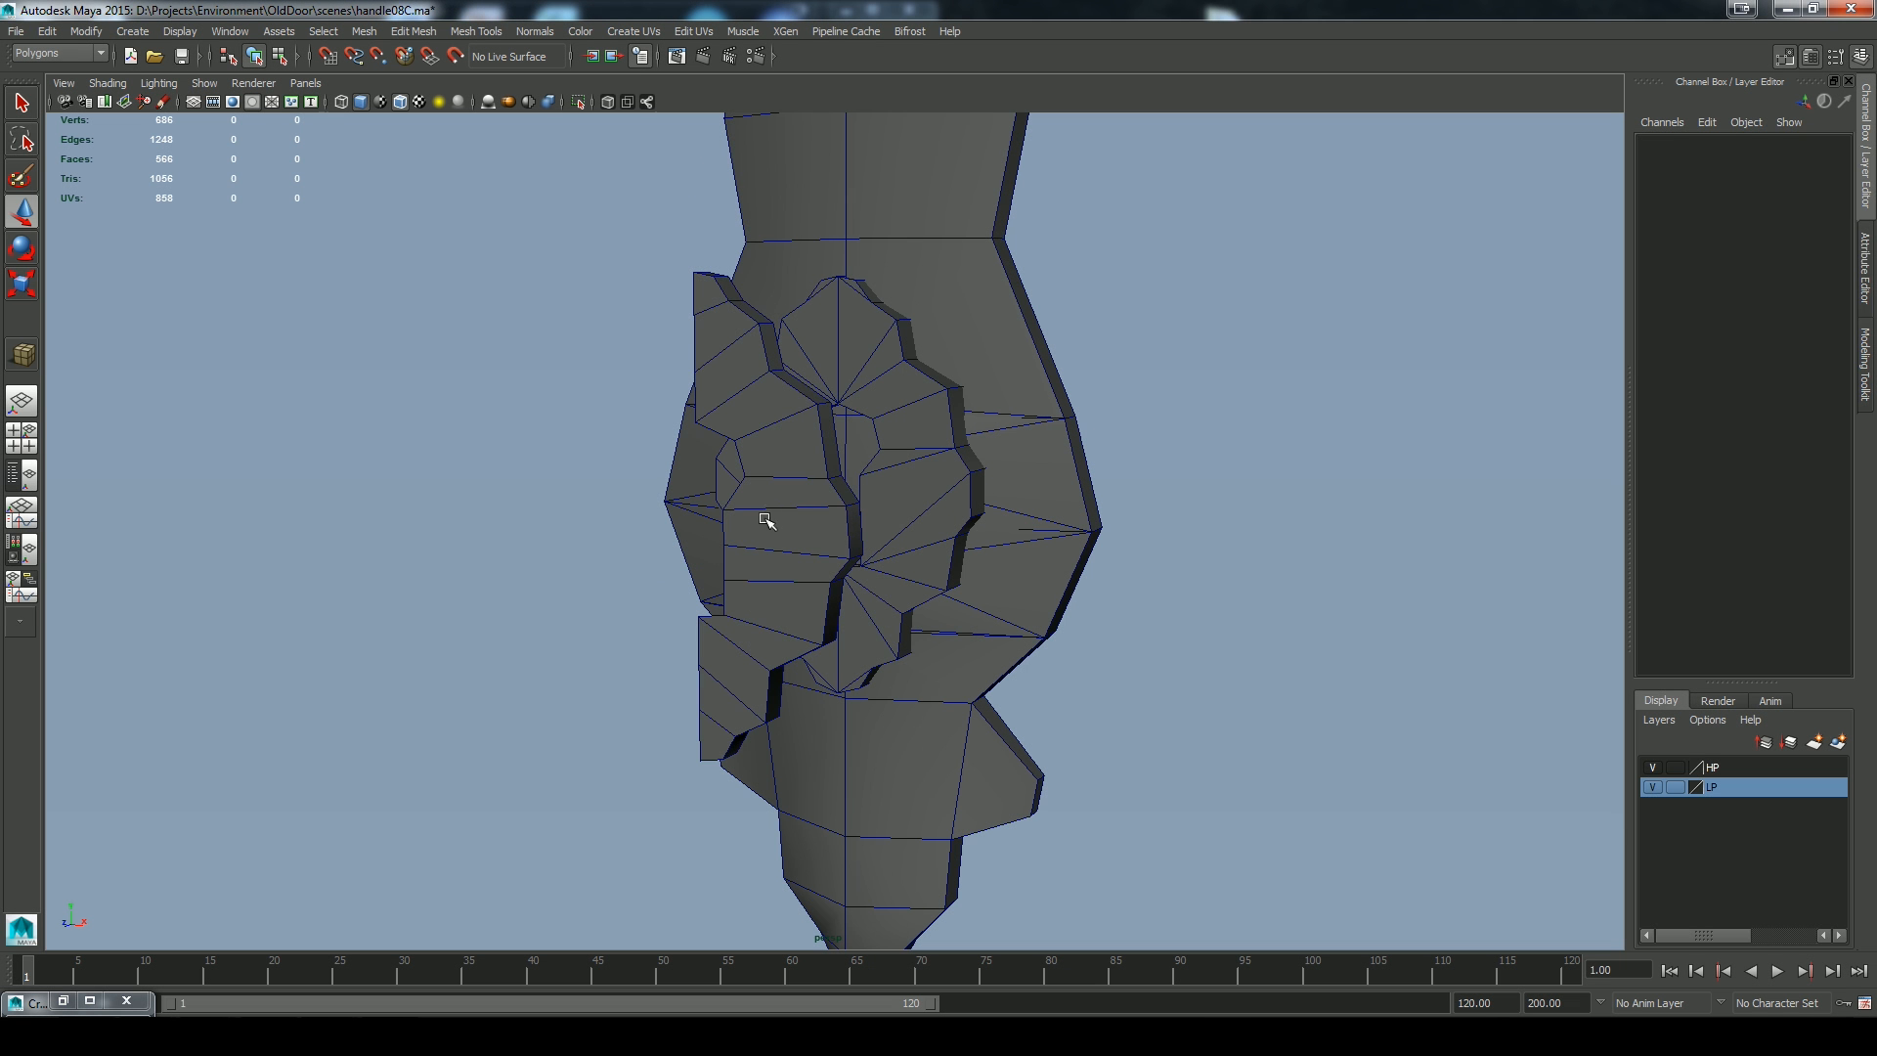
Bevel the half rosette's outer rim edges, including the top and bottom ends, with 2 segments and an offset of about 0.38
left_click(766, 521)
left_click_drag(911, 610, 1010, 601, "alt")
left_click(1865, 363)
left_click(1737, 154)
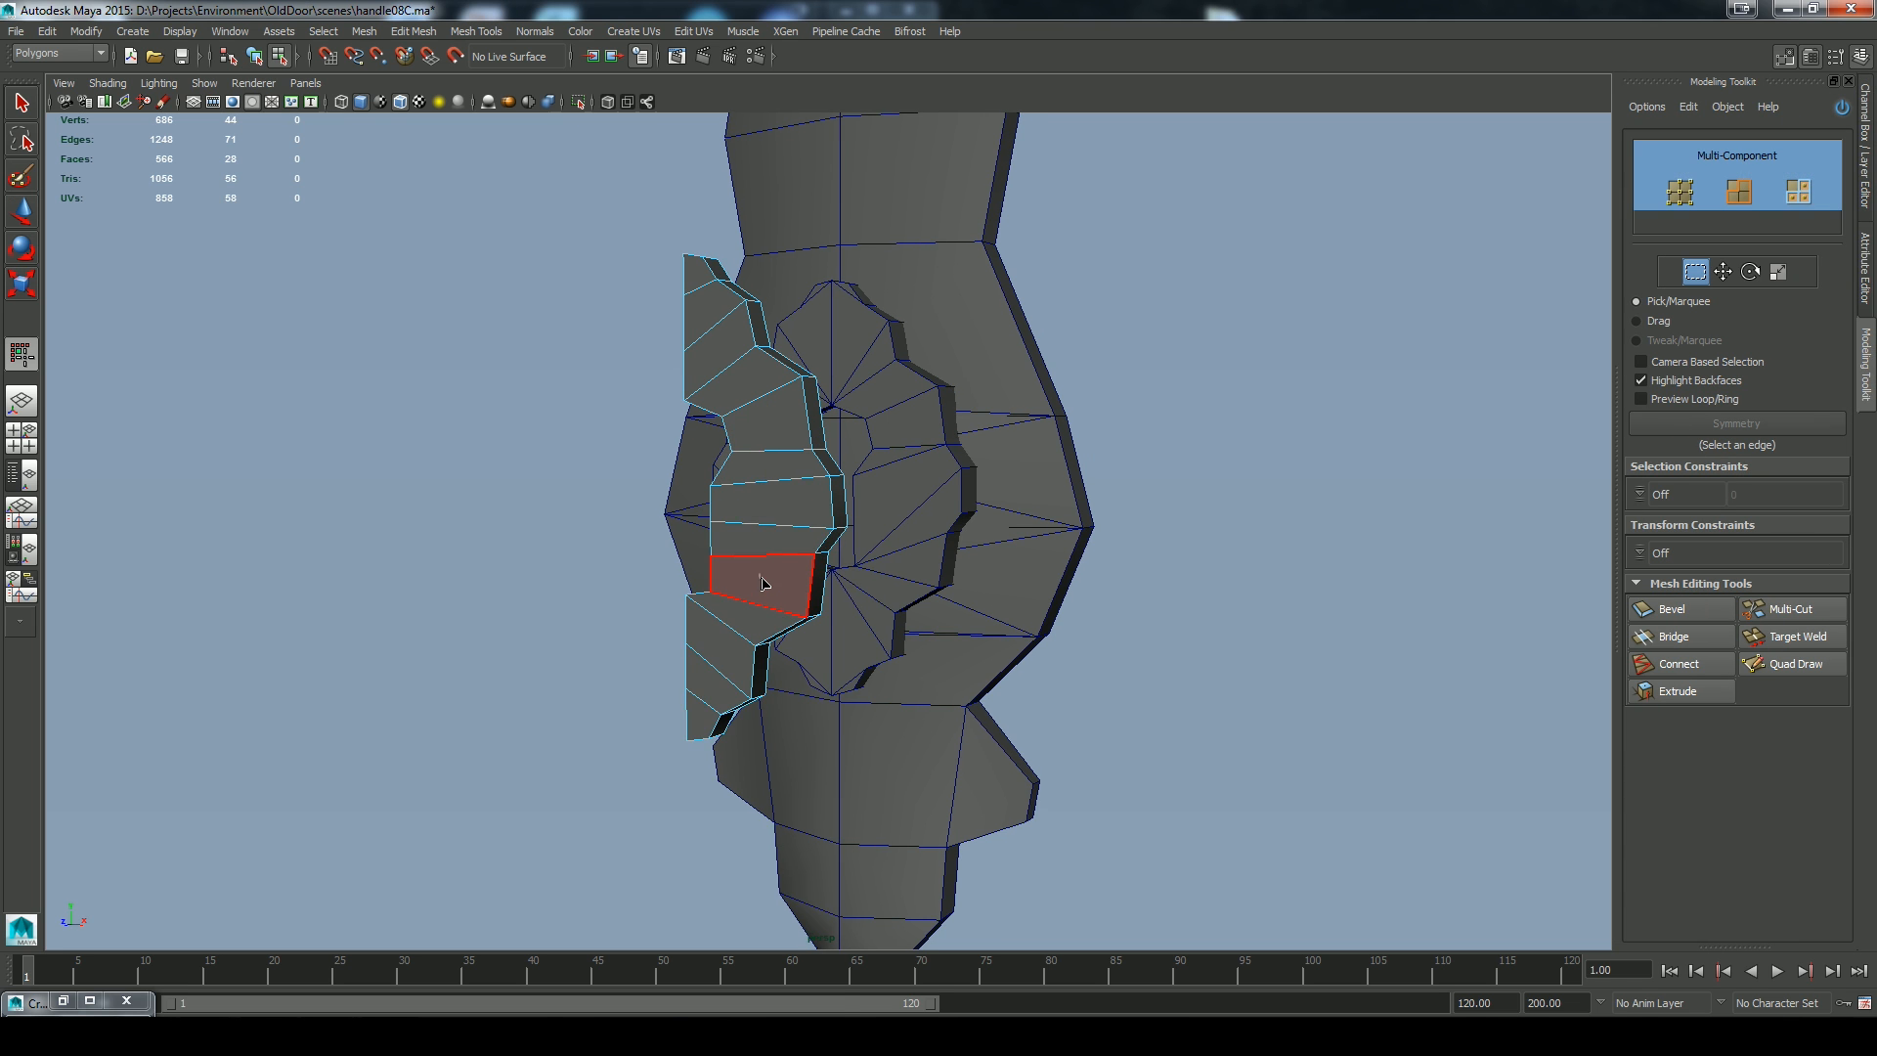
double_click(810, 577)
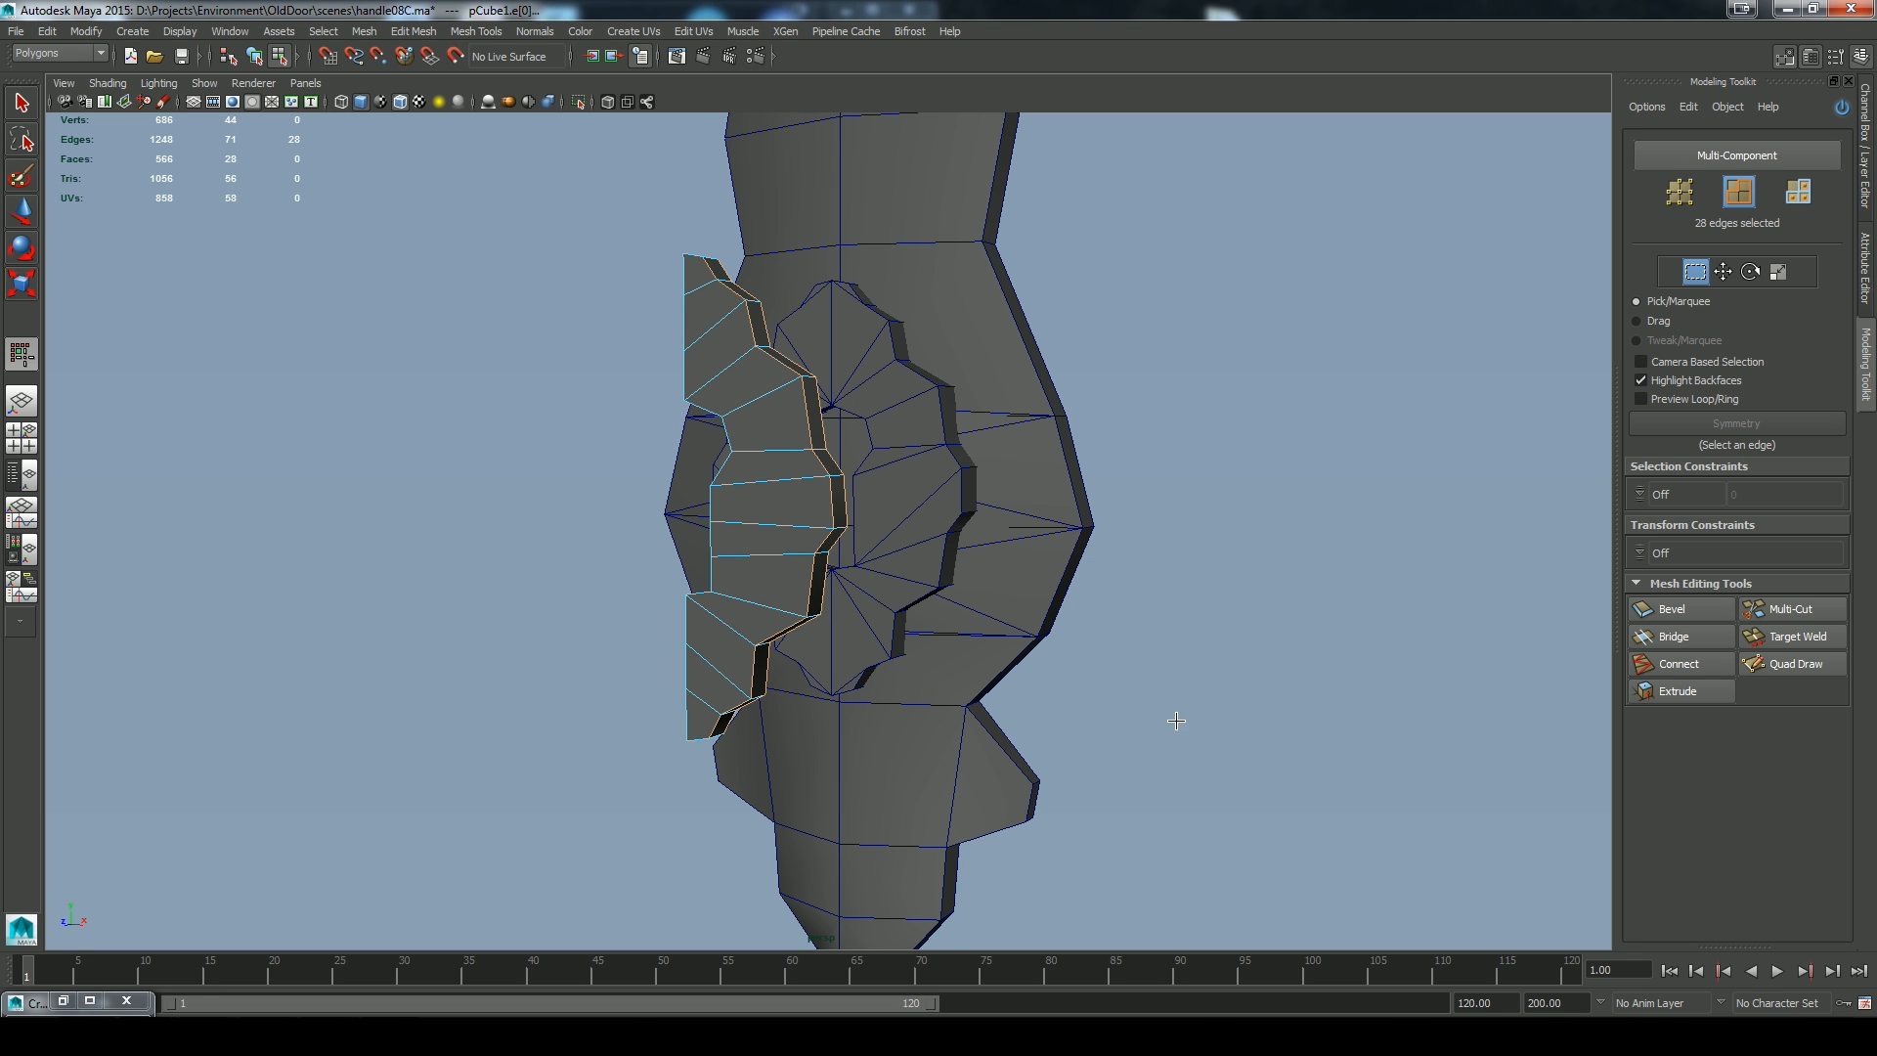
left_click_drag(1176, 720, 1248, 671, "alt")
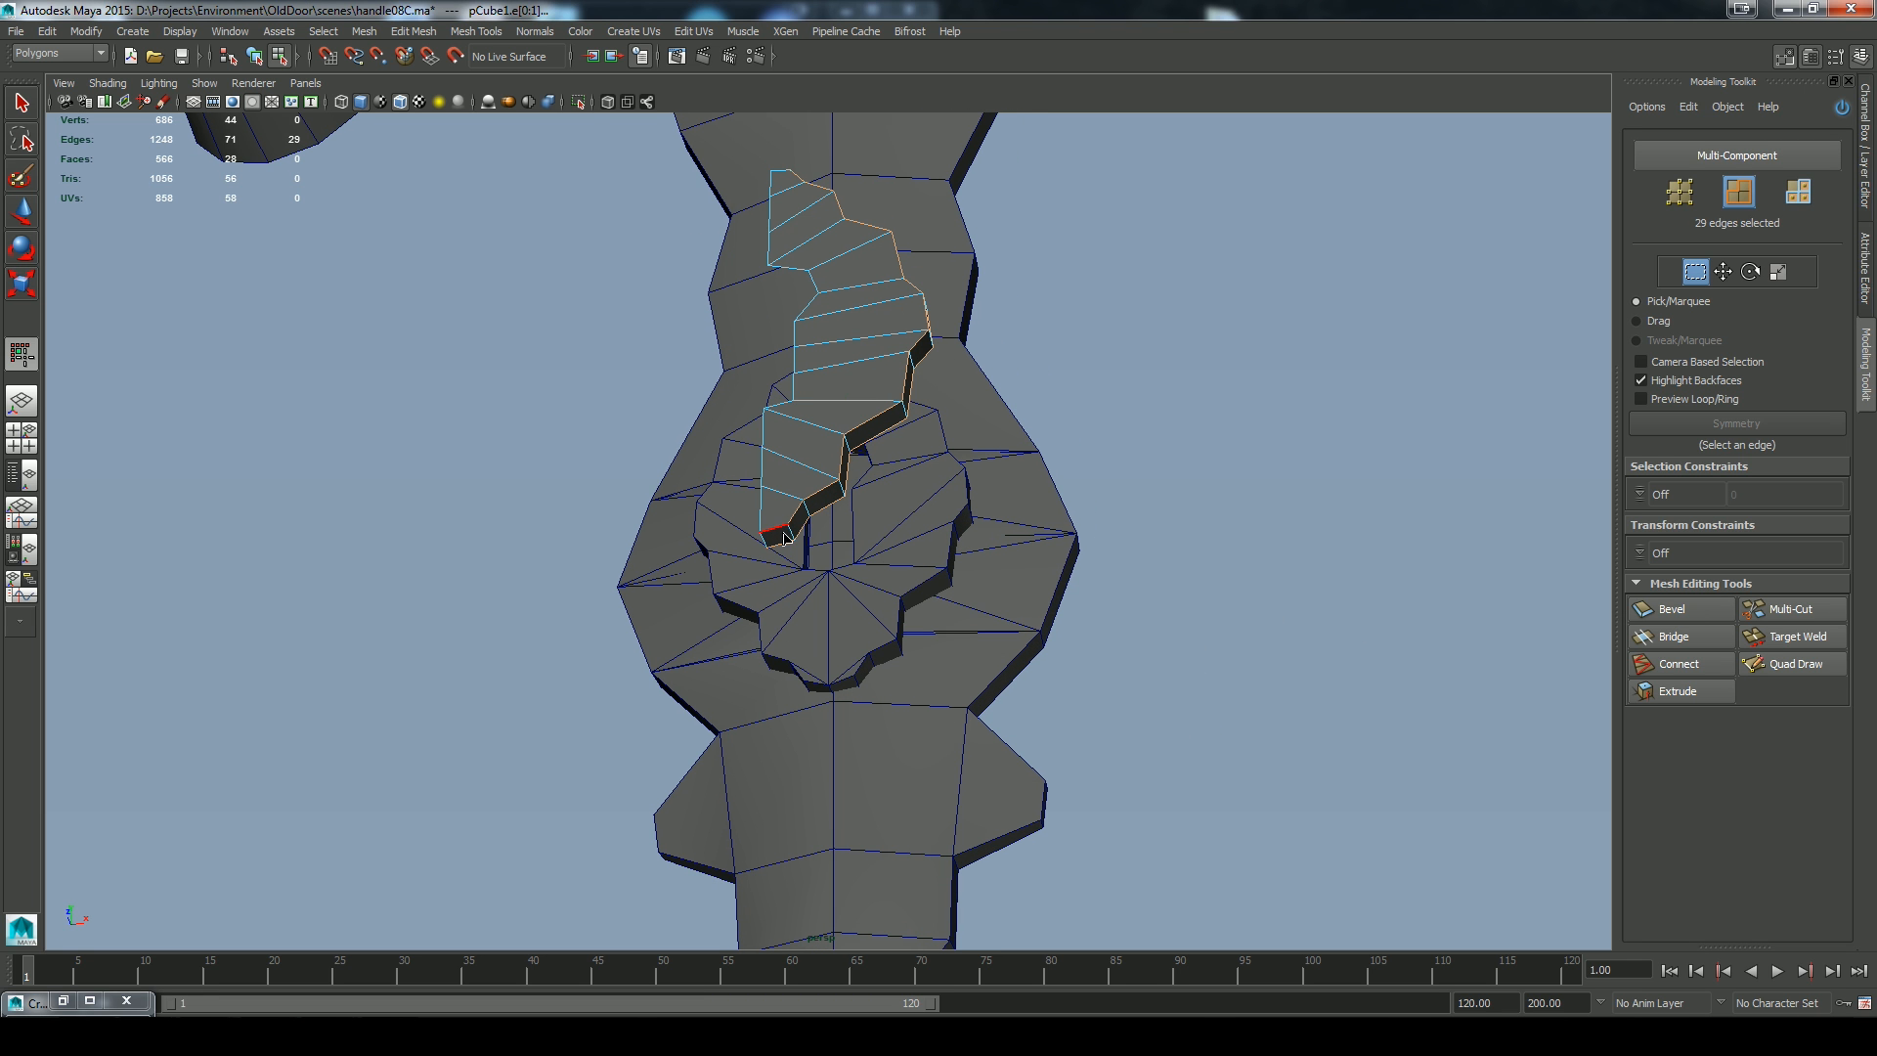
left_click_drag(1195, 525, 1192, 611, "alt")
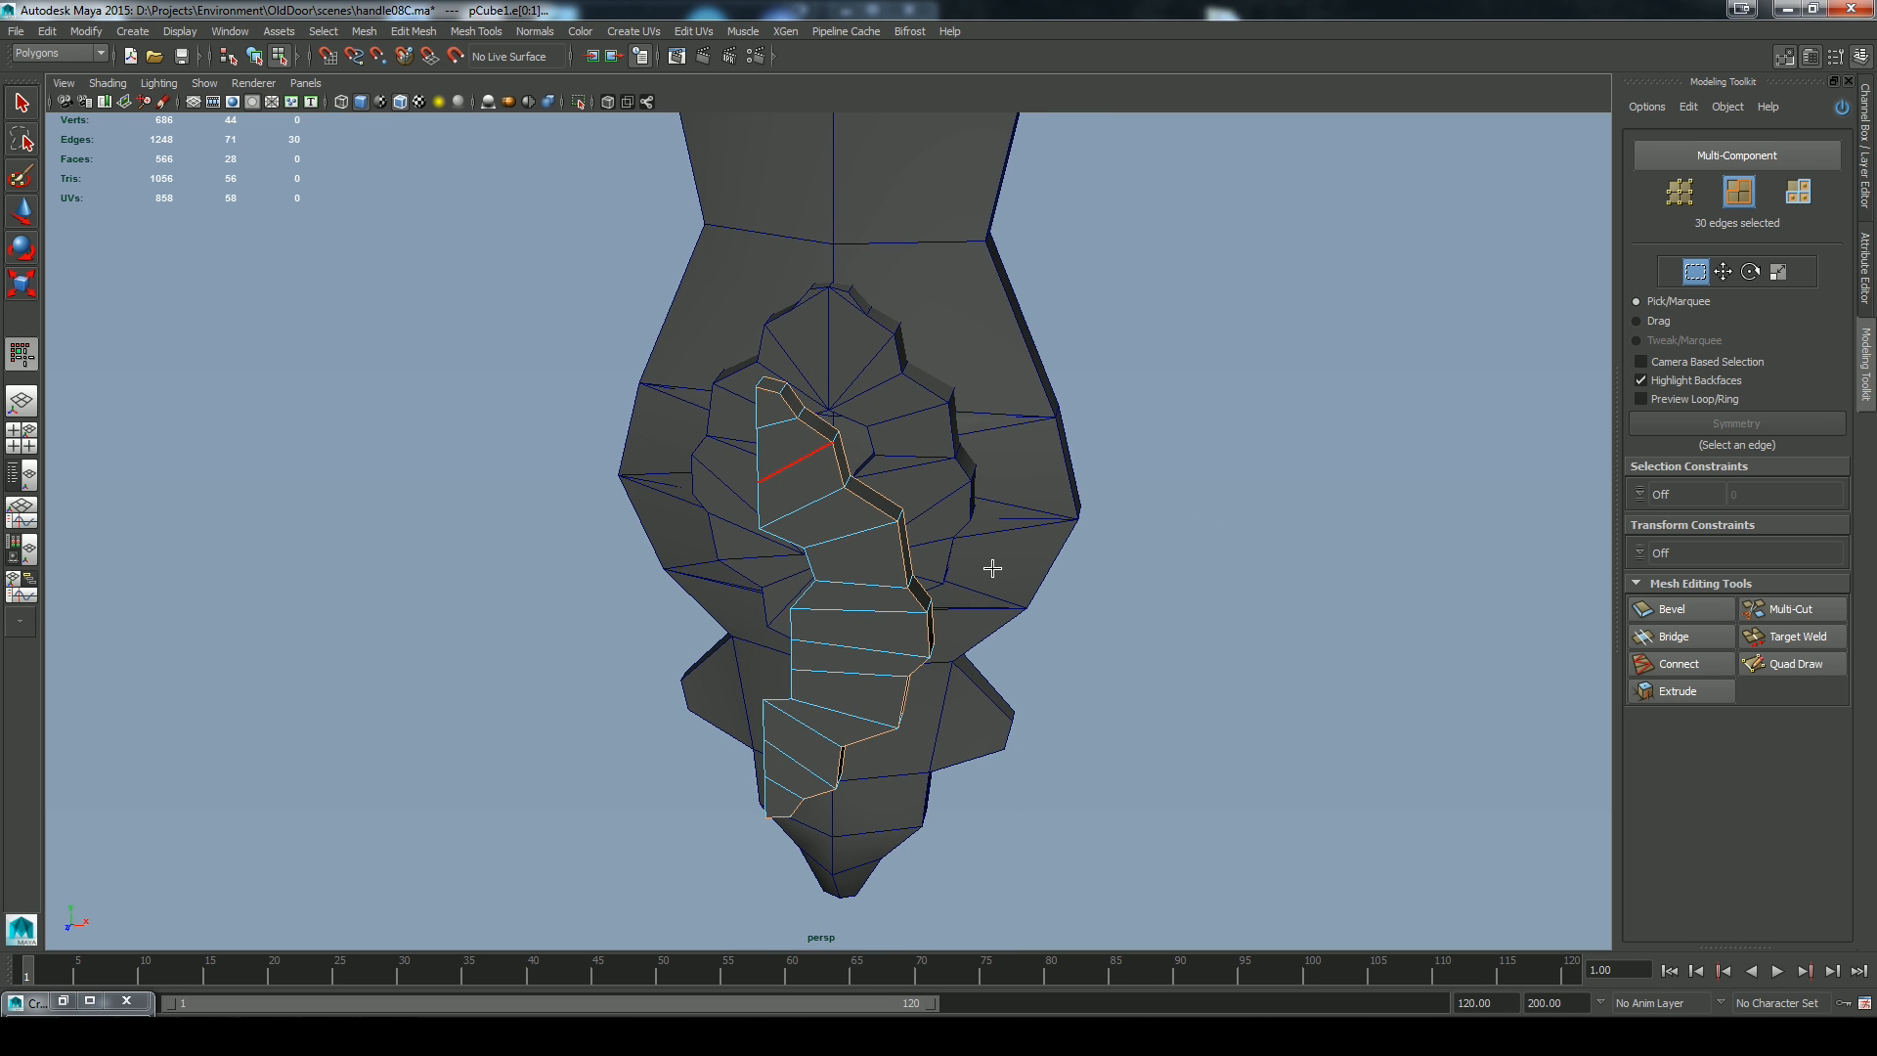
left_click_drag(1300, 673, 1452, 639, "alt")
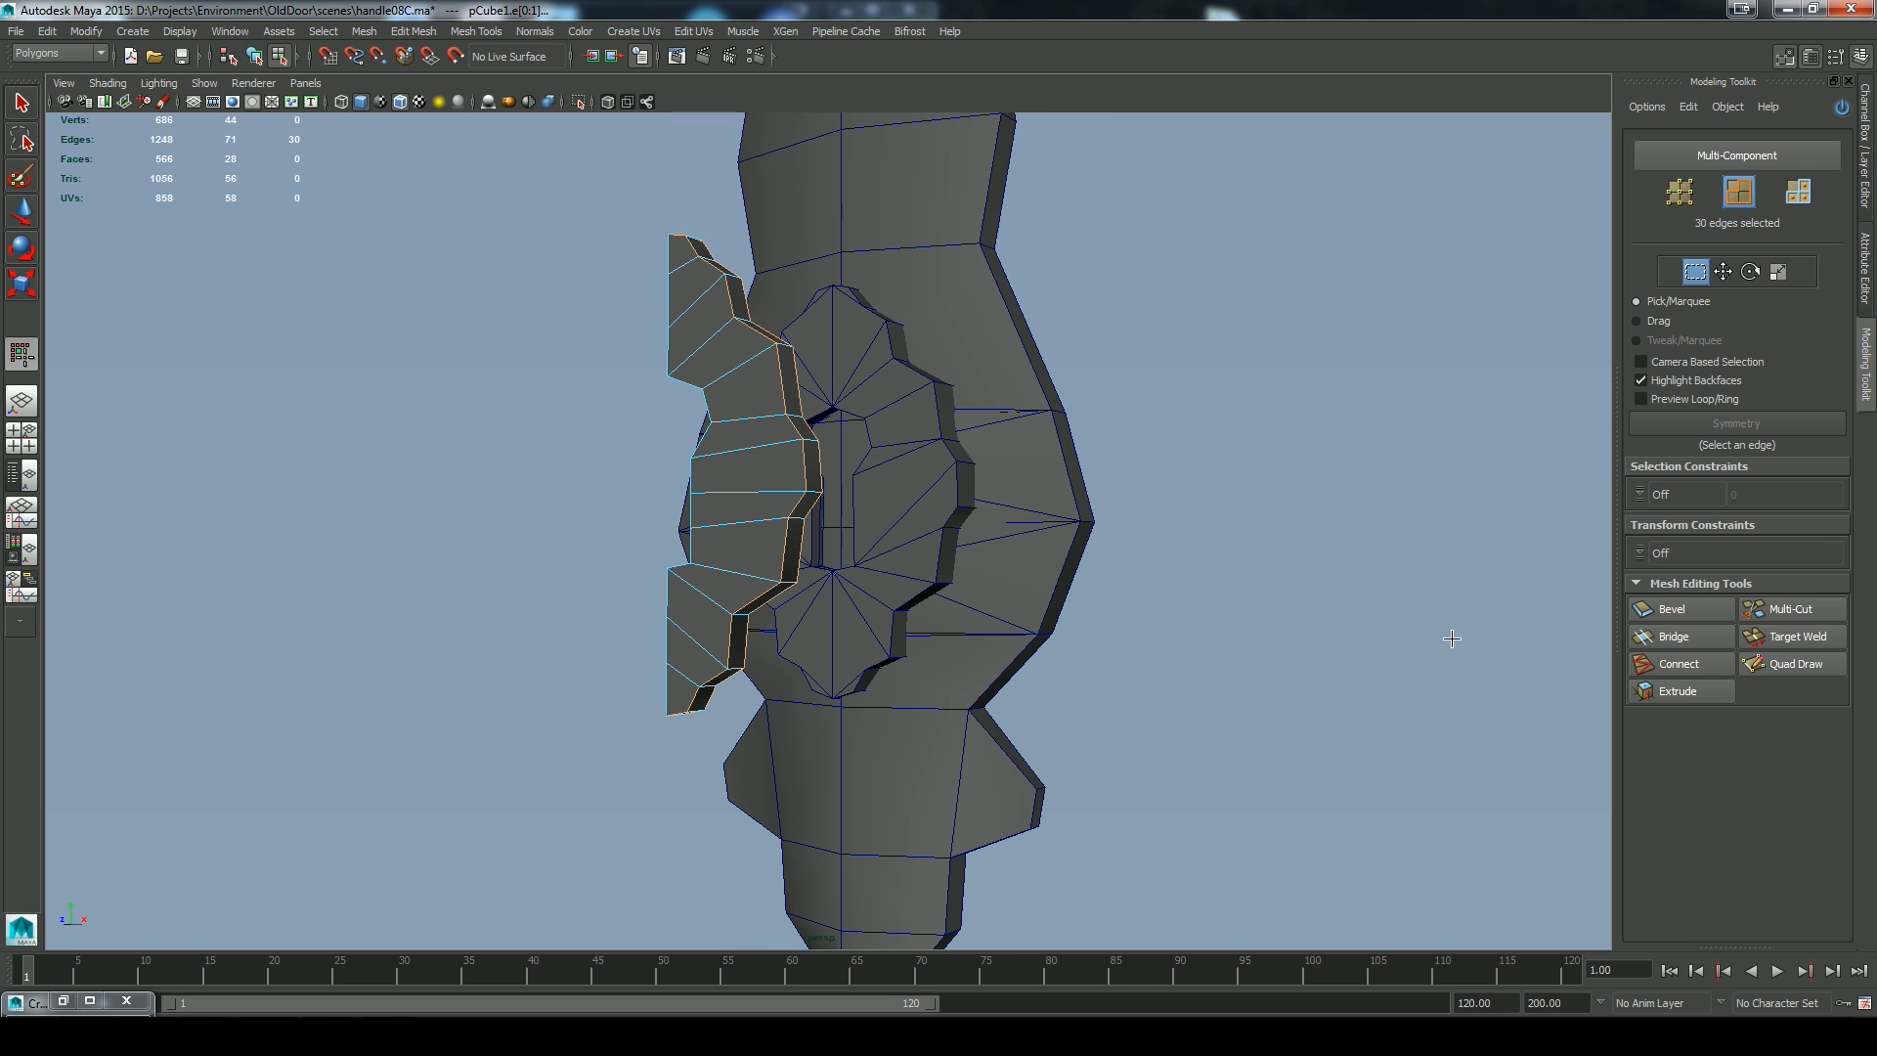
left_click(1678, 610)
left_click_drag(1213, 547, 1259, 572)
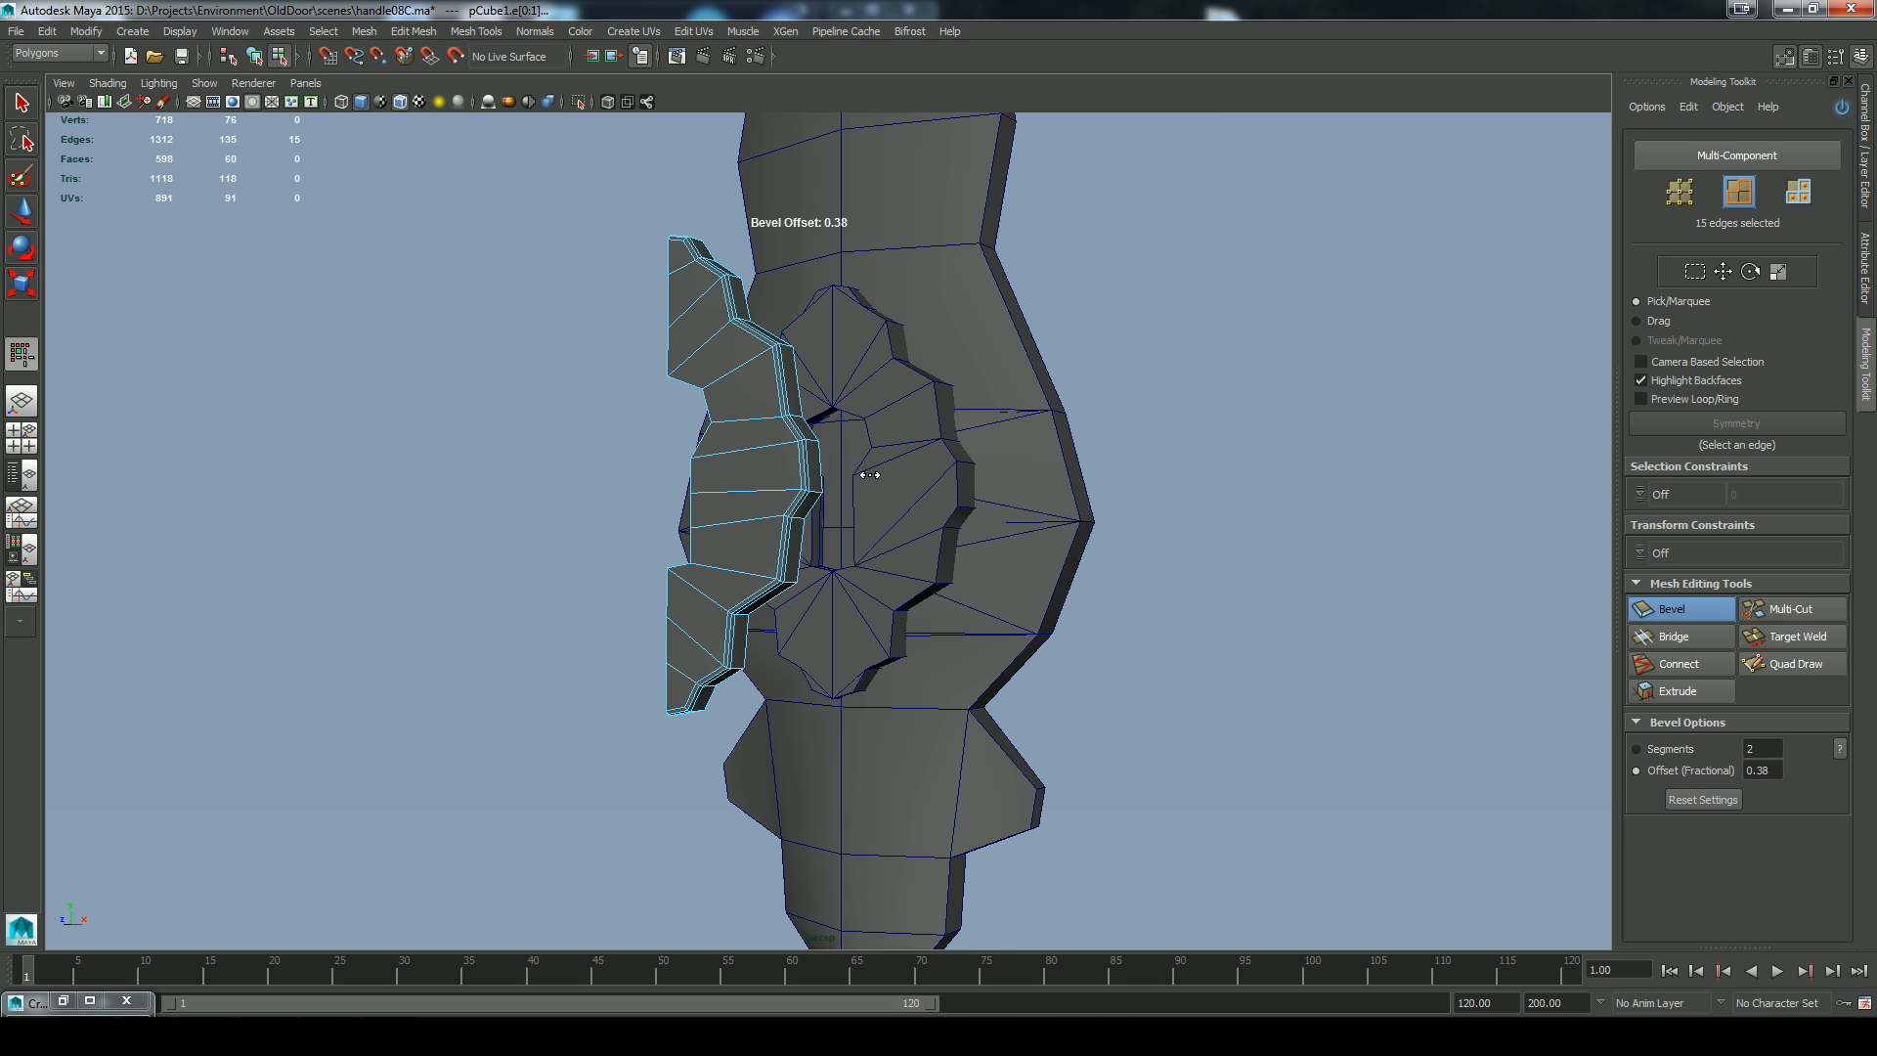
middle_click_drag(826, 409, 930, 492, "alt")
key("q")
Preview the half rosette smoothed with the wireframe overlay off, and examine how its bevelled rim holds its shape
right_click_drag(848, 497, 924, 477)
key("3")
left_click(1270, 431)
left_click(399, 102)
left_click_drag(579, 438, 470, 489, "alt")
scroll(830, 616, "up", 5)
mouse_move(830, 616)
left_mouse_down("alt")
mouse_move(918, 579)
mouse_move(880, 599)
left_mouse_up("alt")
left_click(897, 642)
right_click_drag(878, 528, 806, 496, "alt")
key("1")
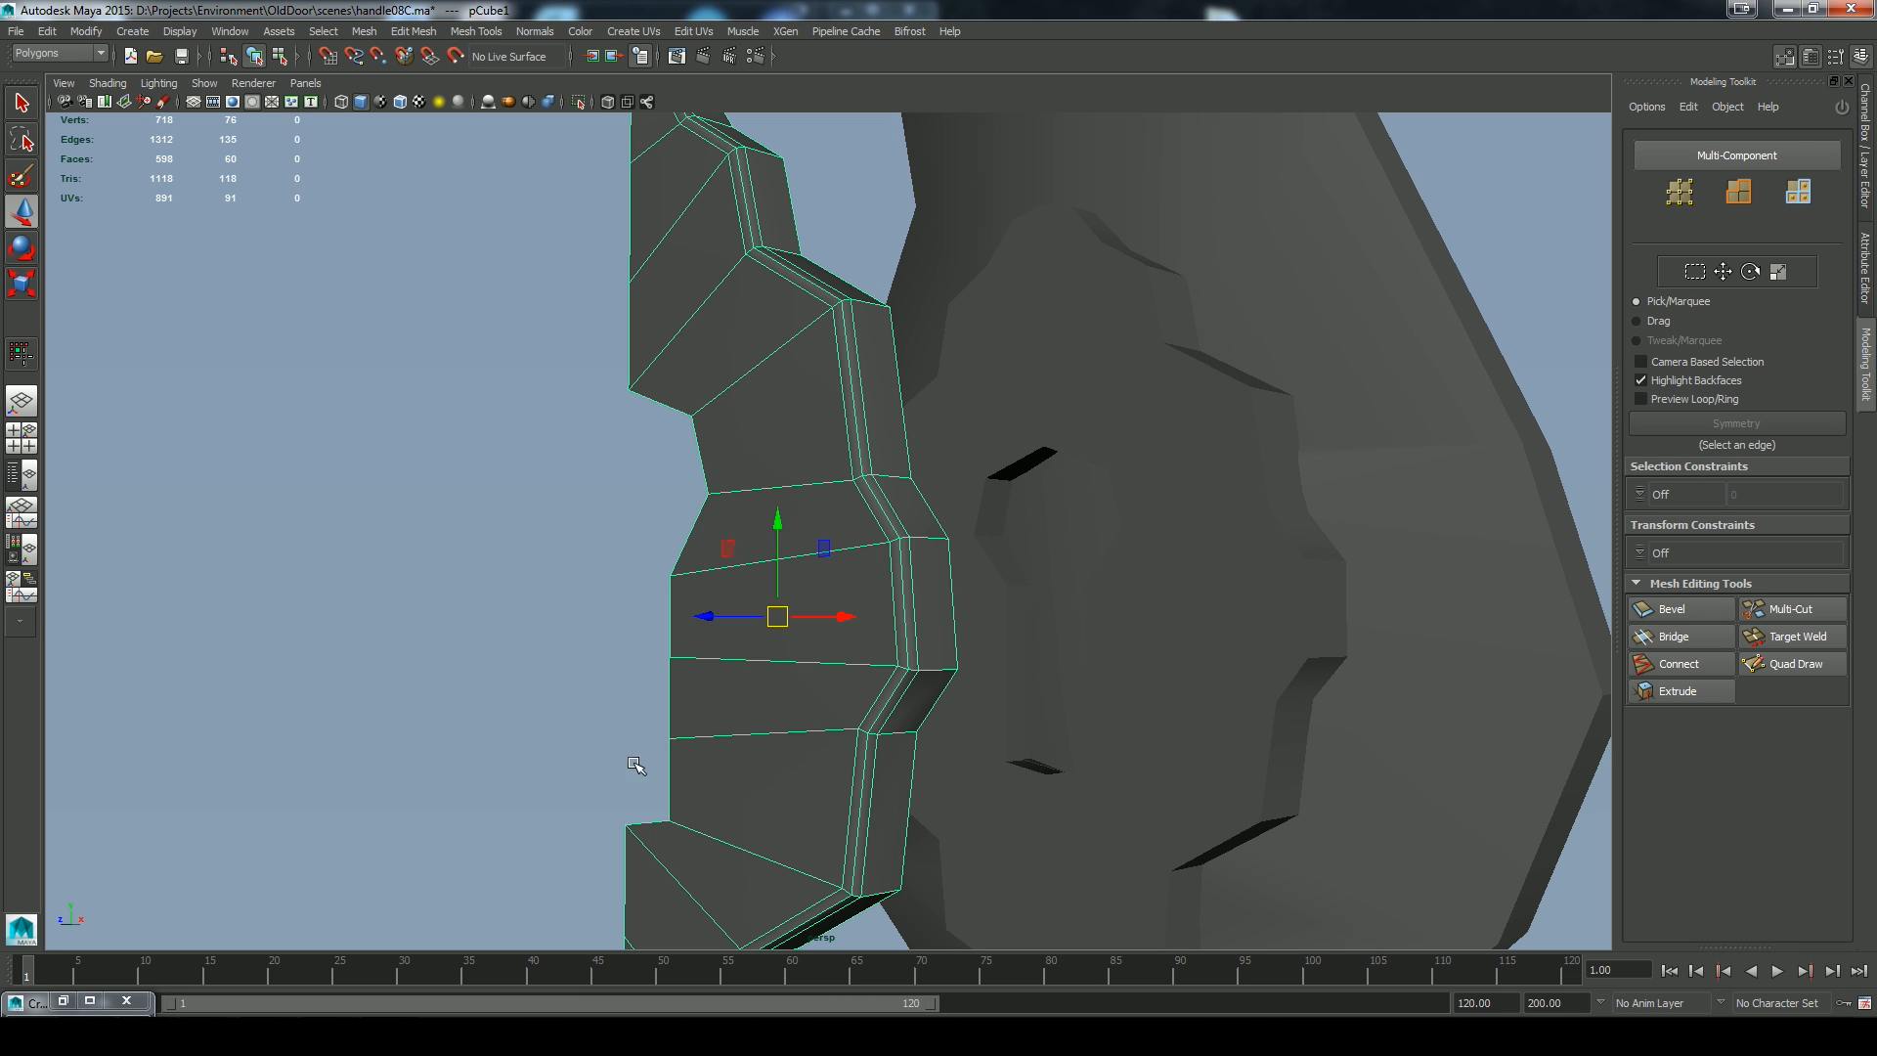
Insert two edge loops with Multi-Cut along the half rosette's side wall, one near the back rim and one nearer the bevel
left_click(1791, 608)
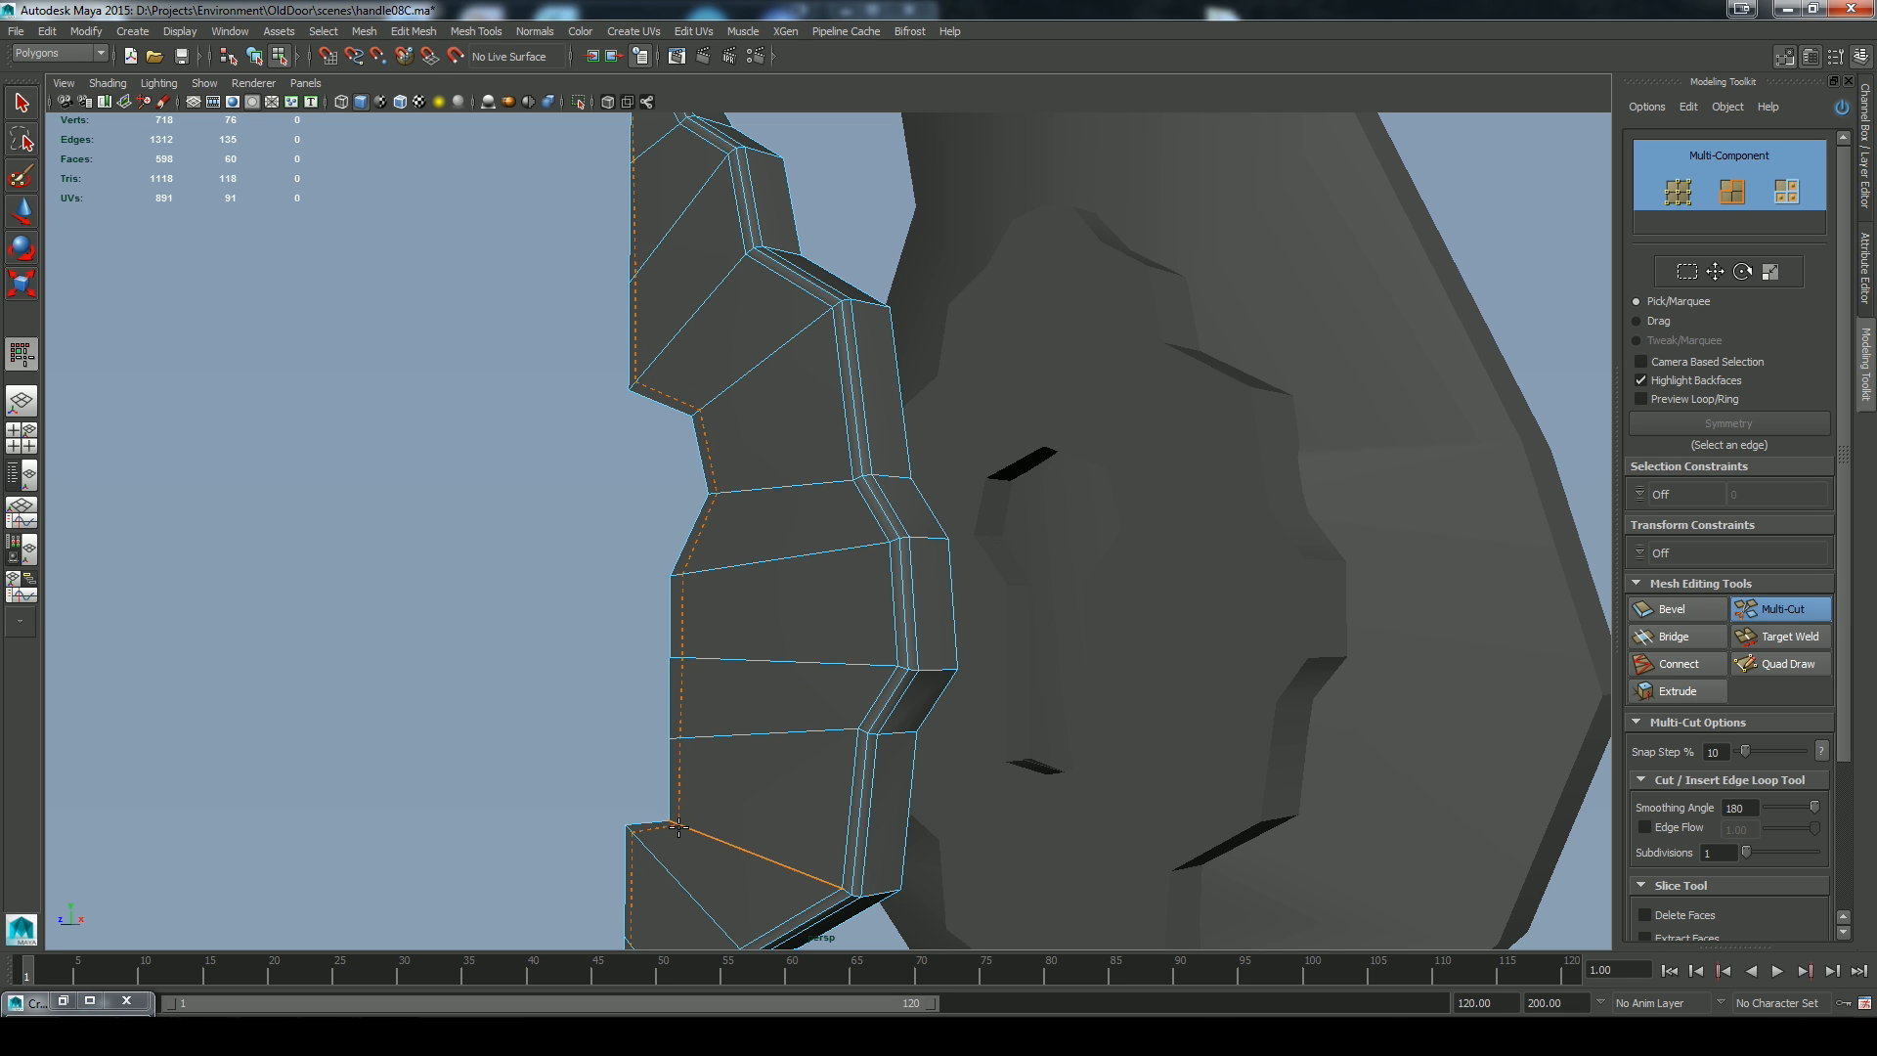
left_click(954, 668, "ctrl")
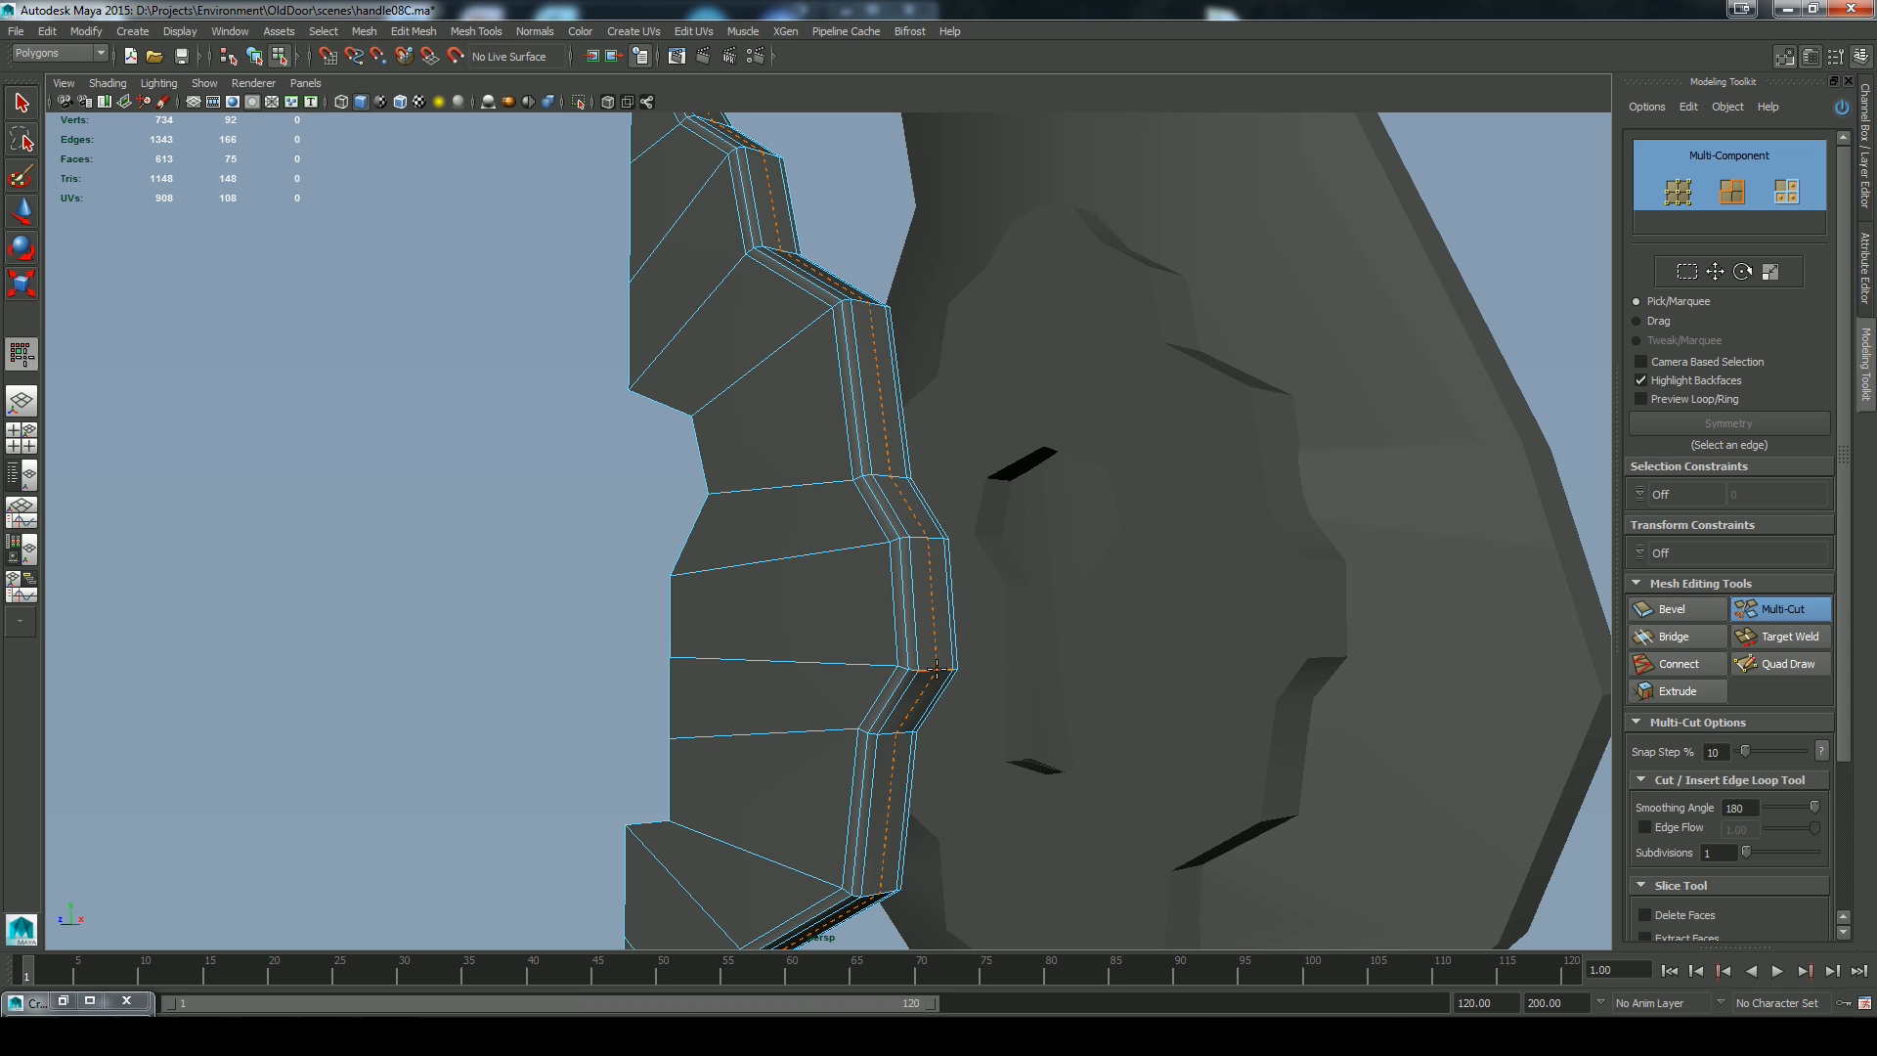
left_click(936, 668, "ctrl")
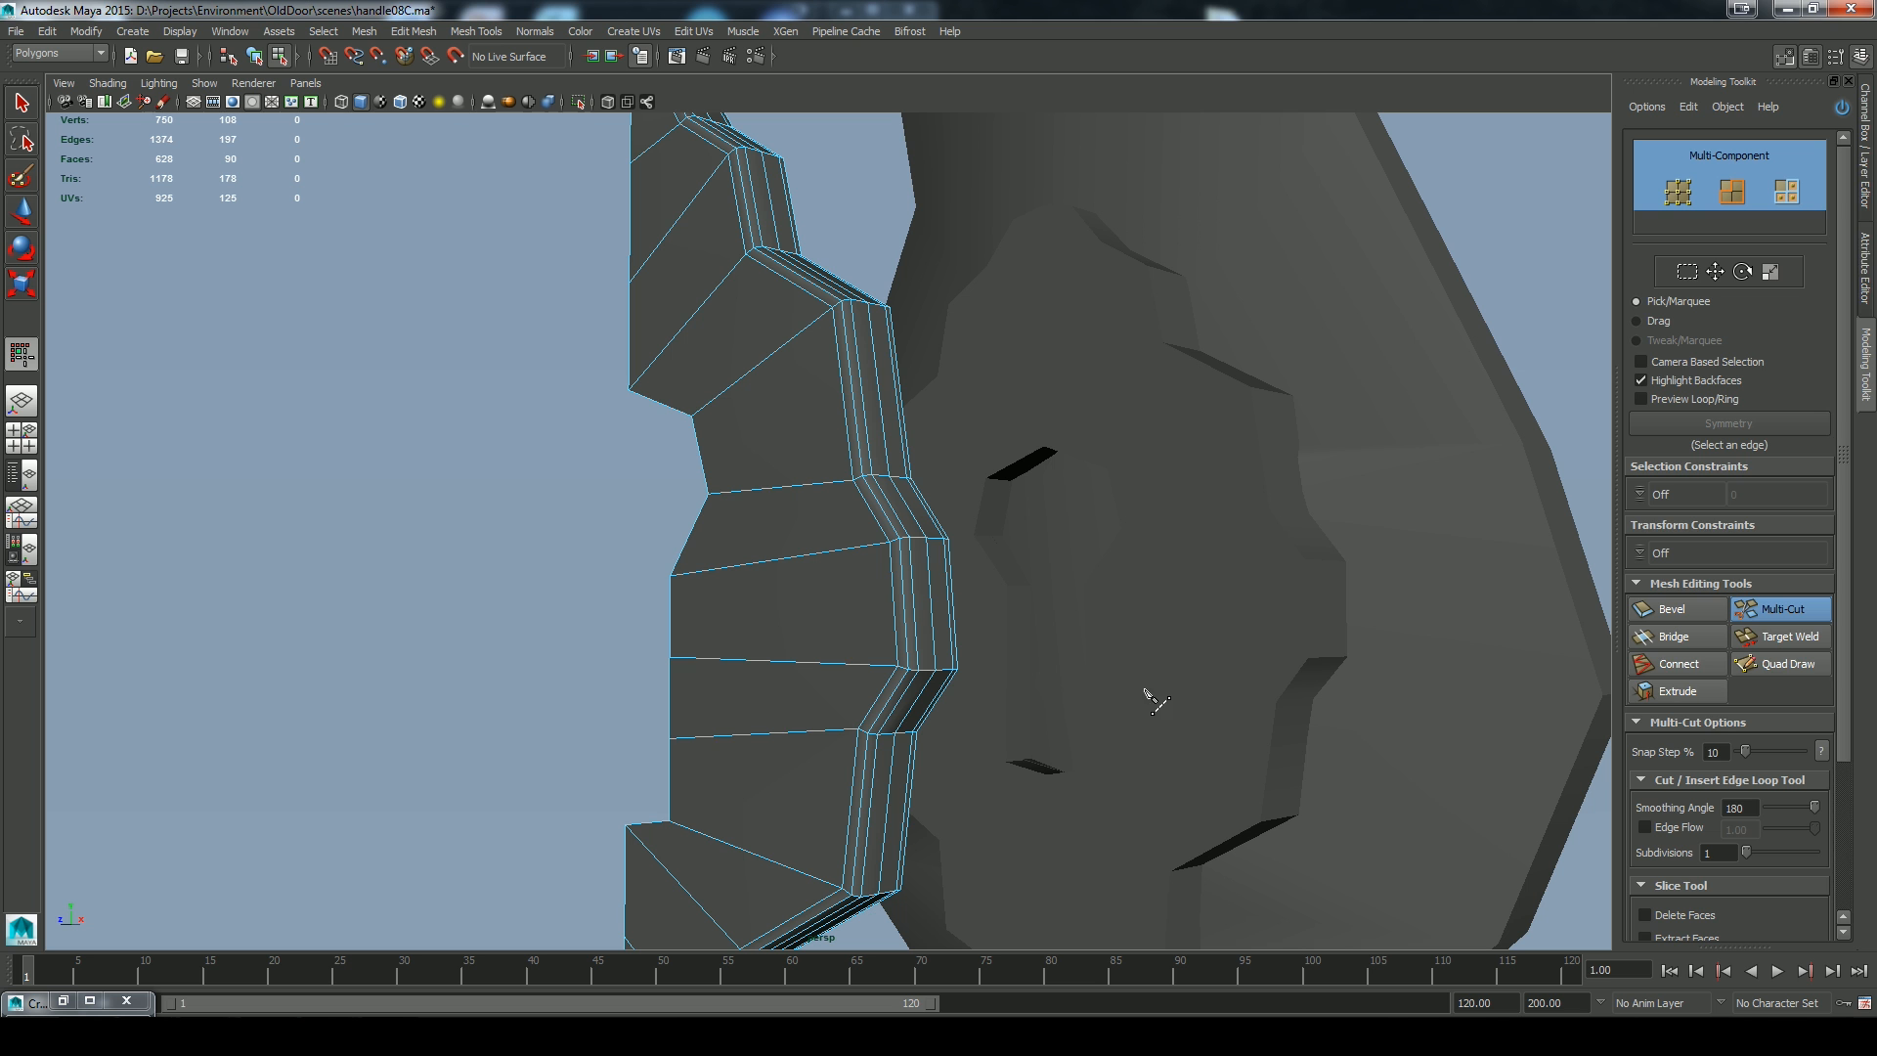
key("q")
mouse_move(1115, 702)
left_mouse_down("alt")
mouse_move(1047, 708)
mouse_move(1085, 685)
left_mouse_up("alt")
right_click_drag(1086, 684, 783, 506, "alt")
middle_click_drag(822, 743, 863, 558, "alt")
left_click_drag(862, 564, 1183, 587, "alt")
Snap the half rosette's pivot to its centre-line vertex at the top of the keyhole
right_click_drag(1153, 411, 1234, 374)
left_click(1163, 496)
left_click_drag(1236, 515, 1244, 556, "alt")
right_click(1234, 556)
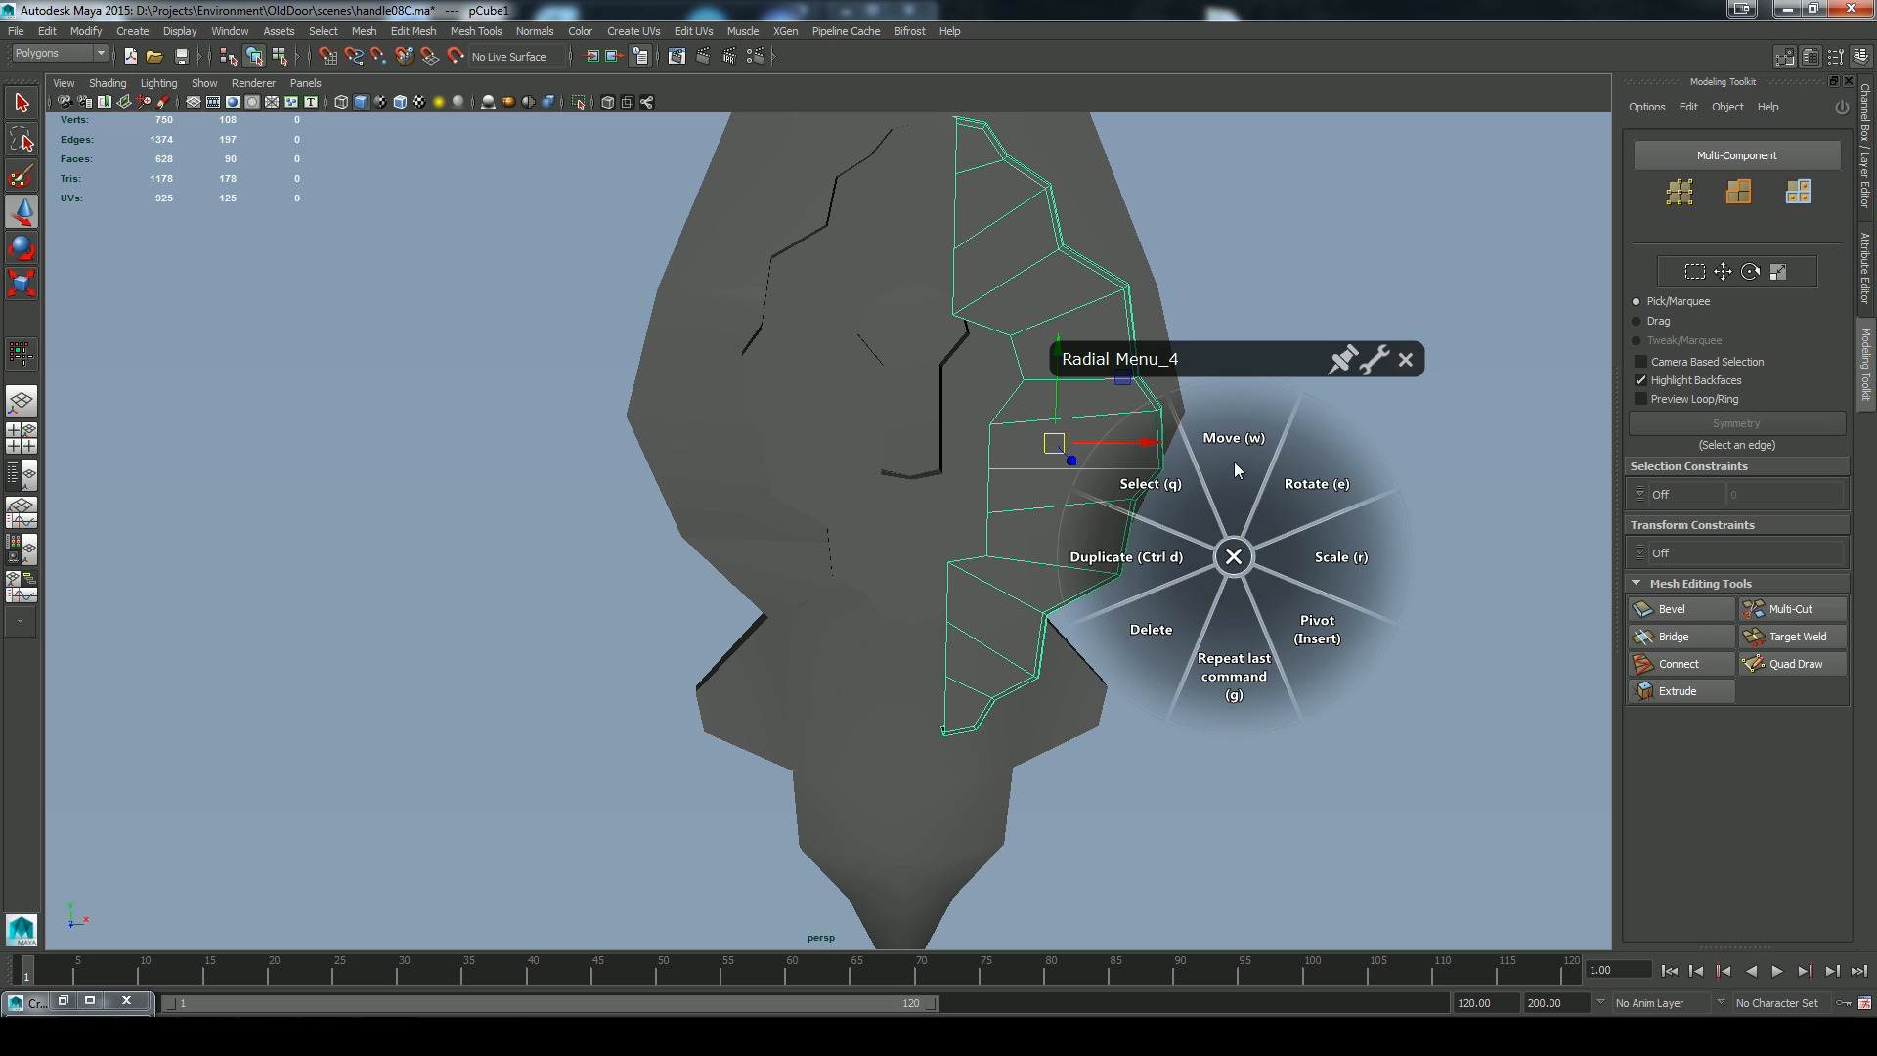
left_click(1226, 458)
right_click(1226, 467)
left_click(1261, 538)
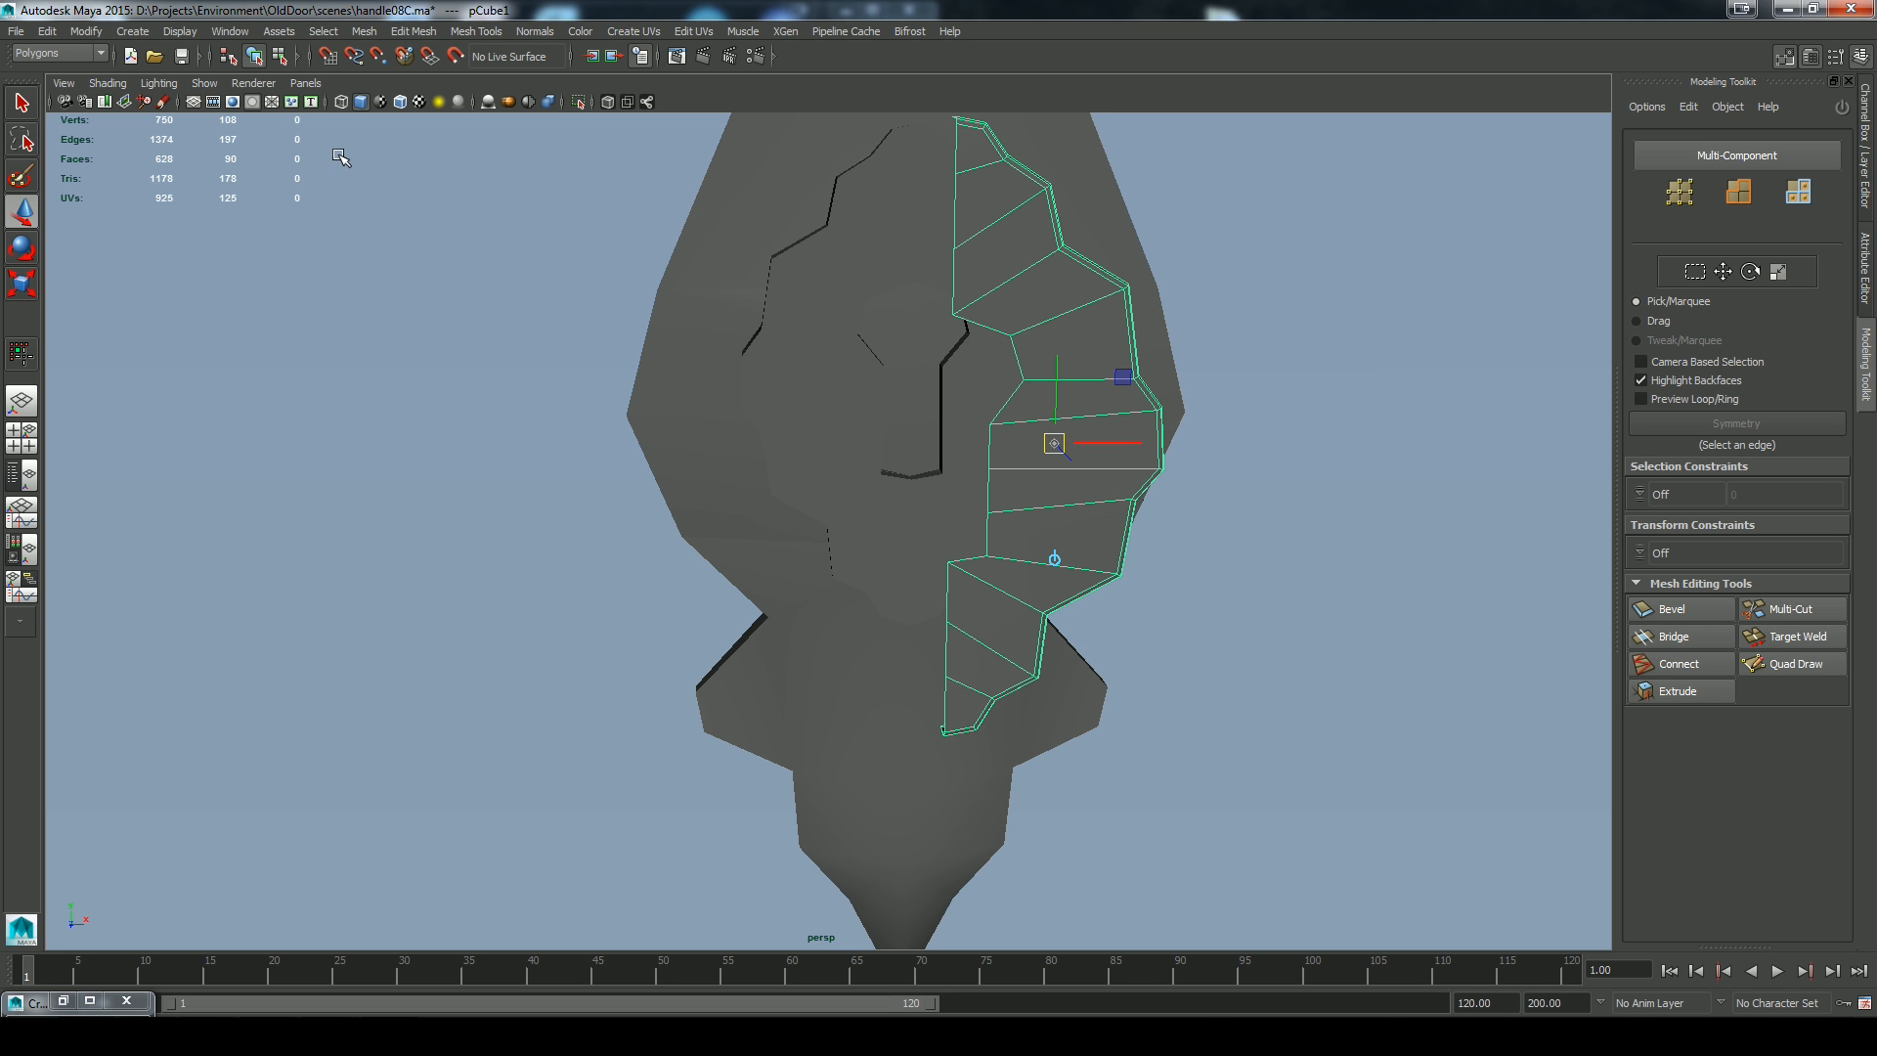
left_click(954, 315)
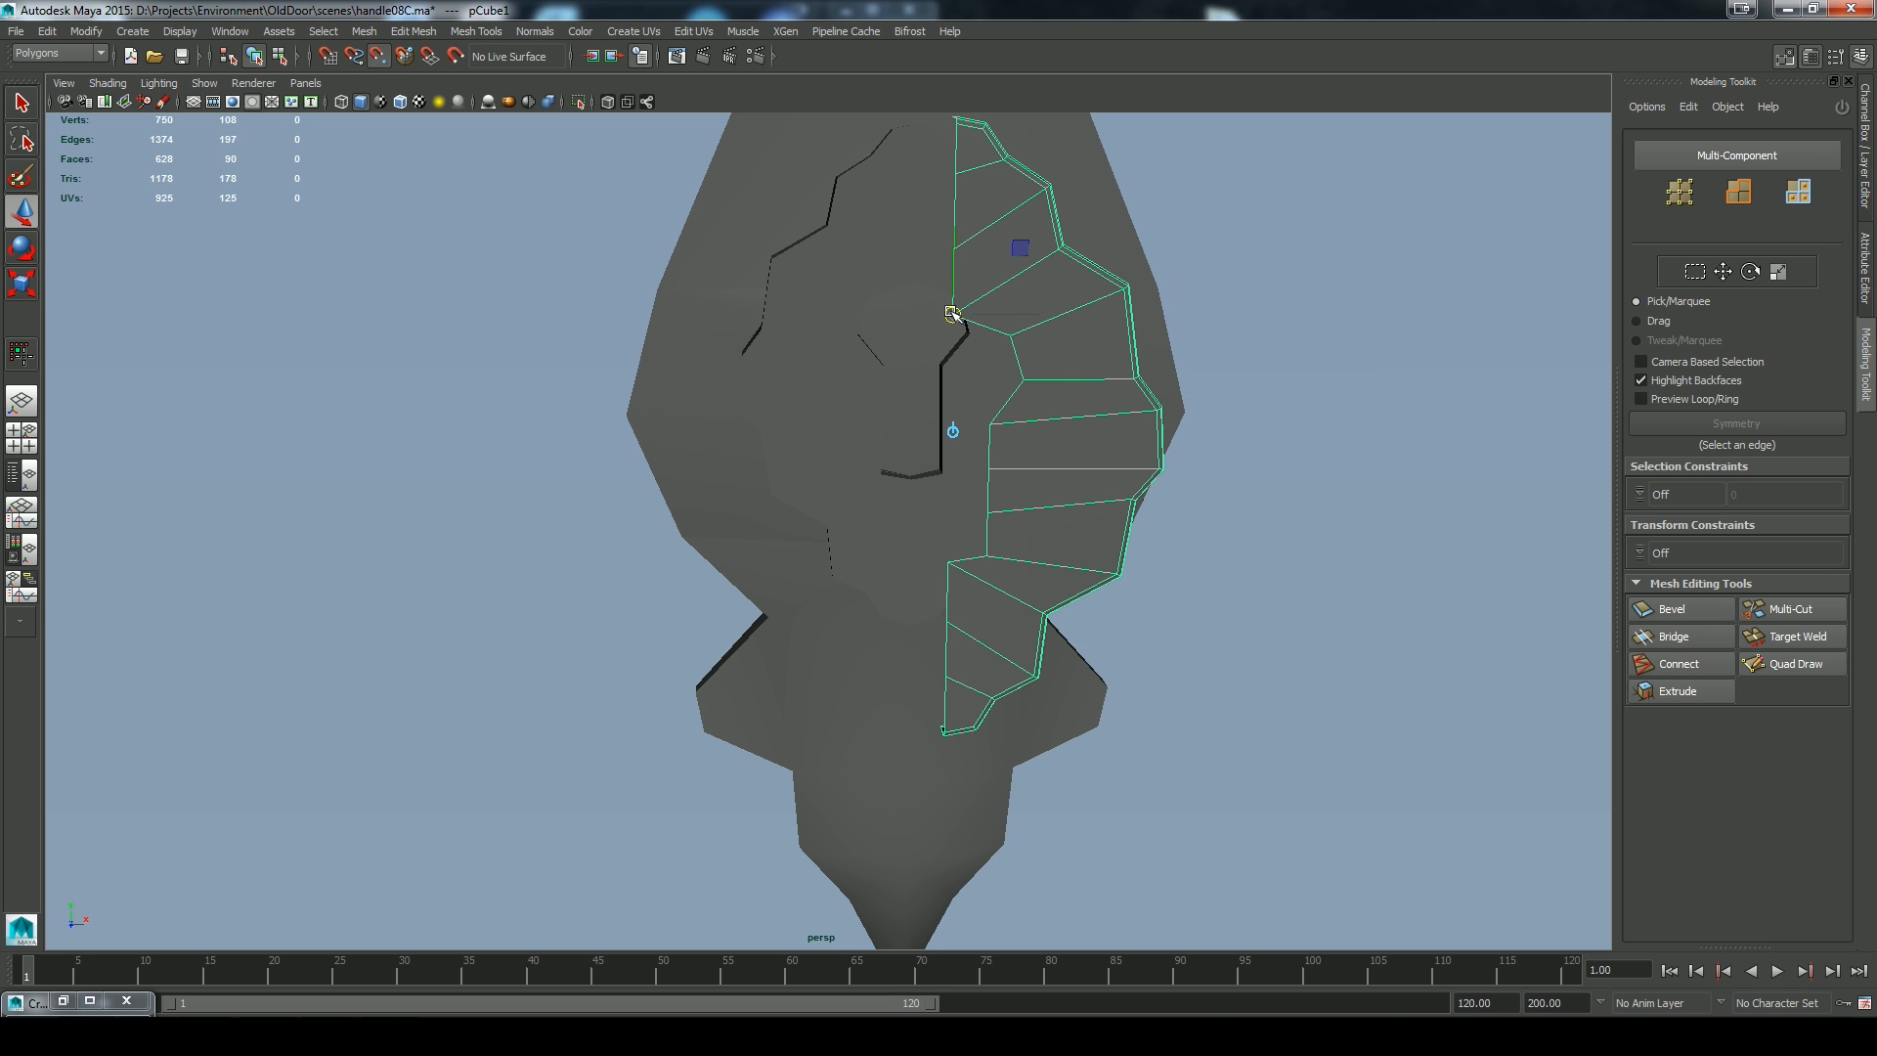
left_click(382, 58)
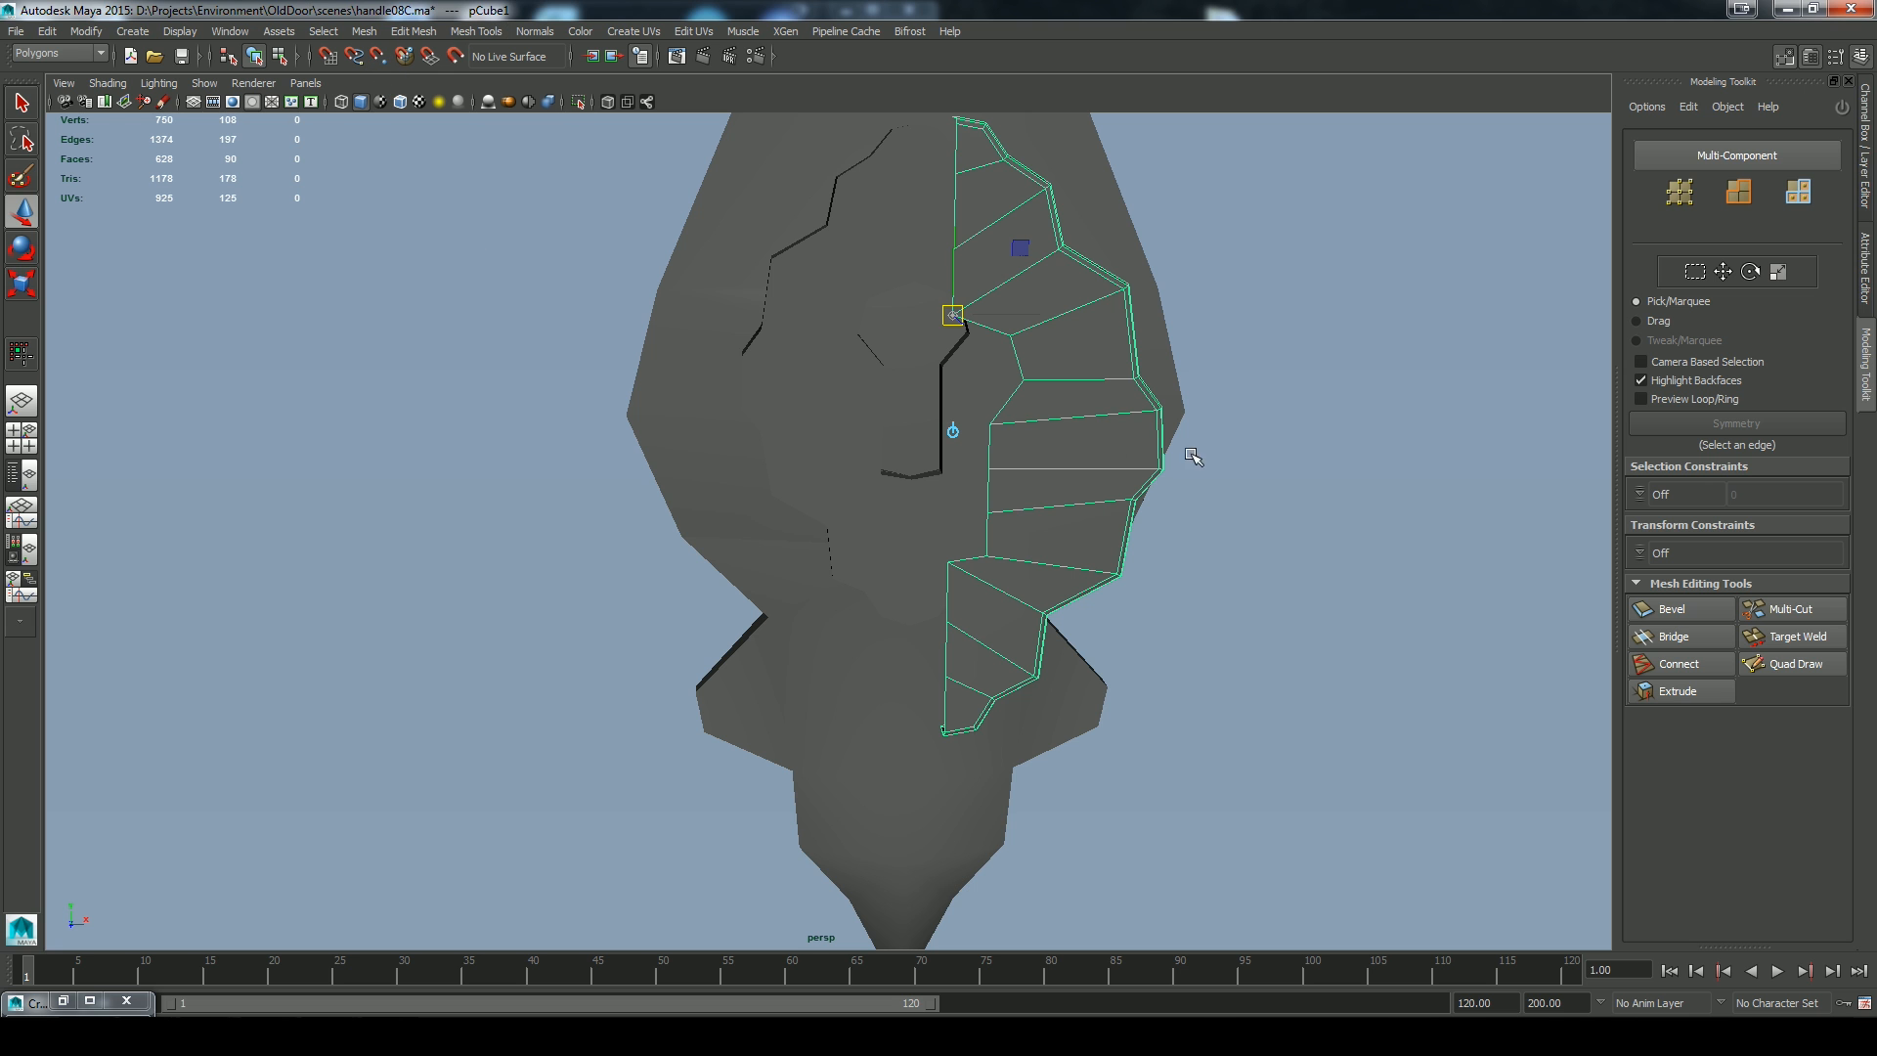
right_click(1206, 525)
left_click(1302, 605)
Duplicate the half rosette and mirror the copy by setting its Scale X to -1
mouse_move(1303, 600)
left_mouse_down("alt")
mouse_move(1310, 628)
mouse_move(1305, 607)
left_mouse_up("alt")
right_click(1296, 606)
left_click(1177, 580)
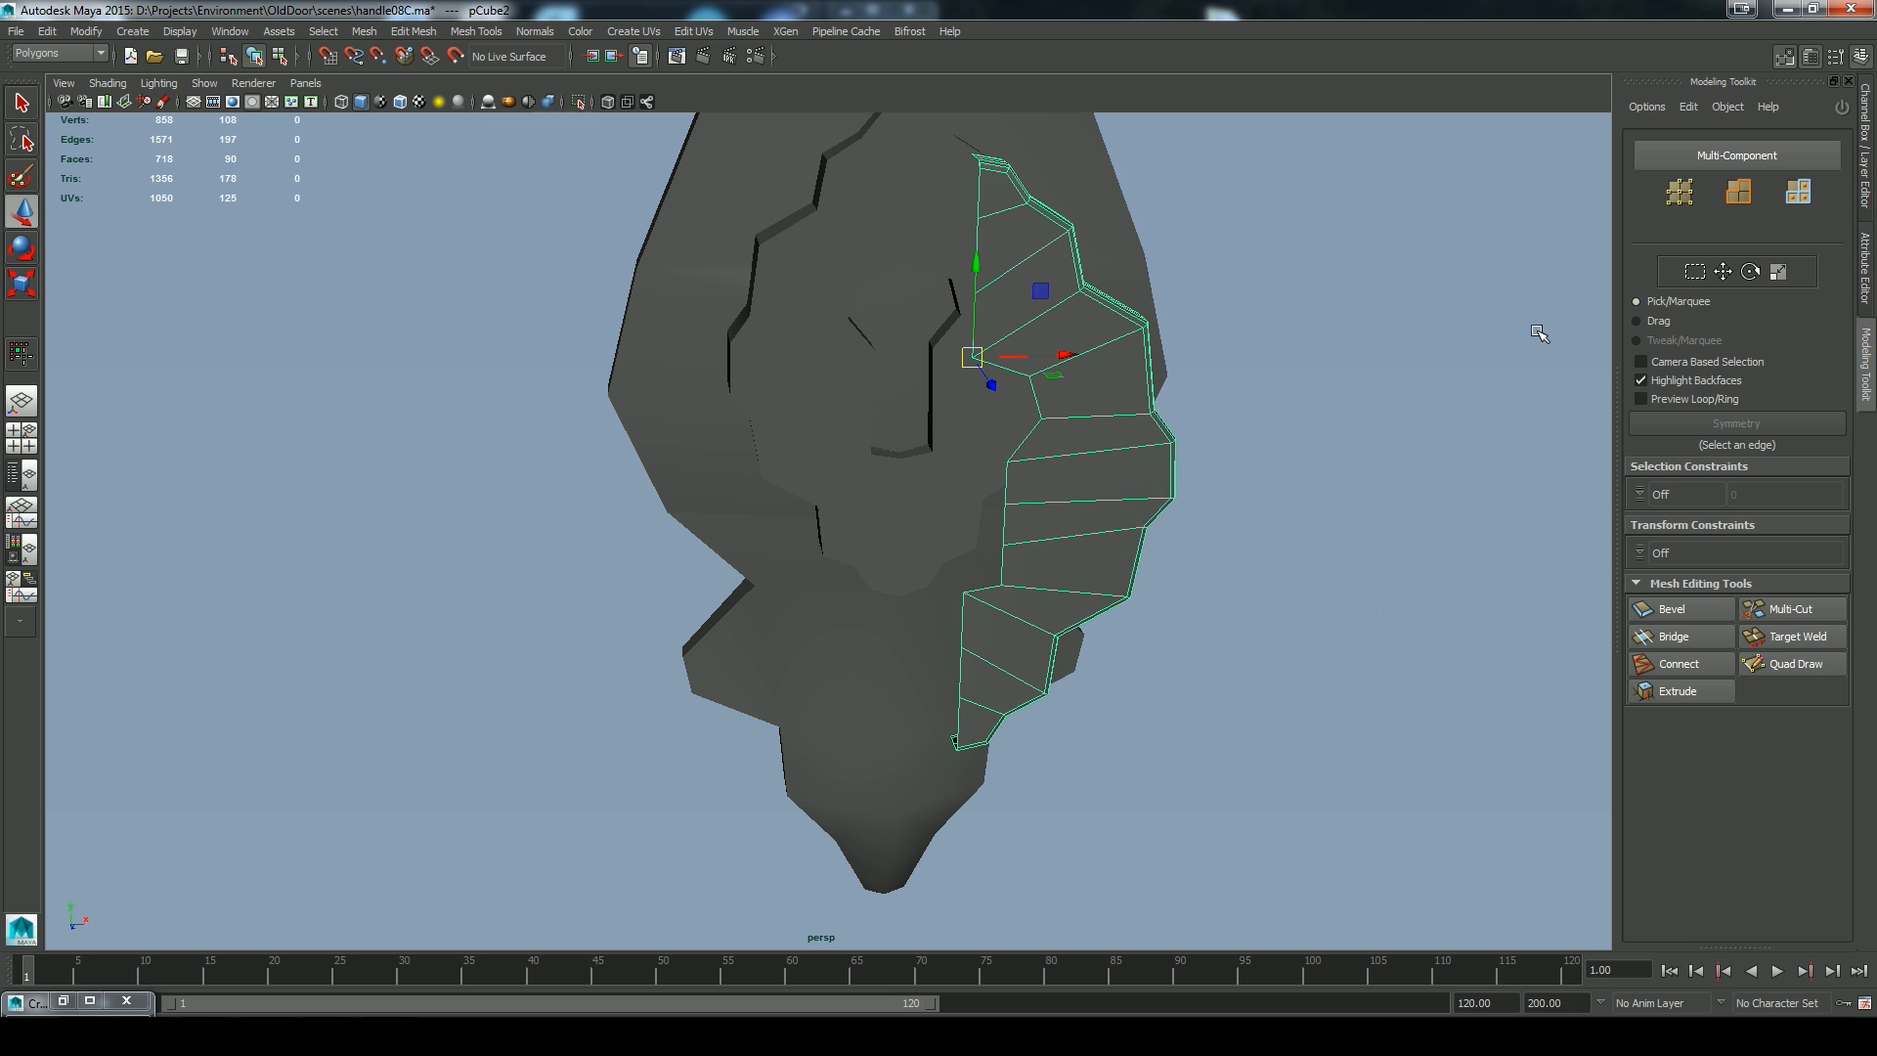
left_click(1864, 174)
left_click(1804, 253)
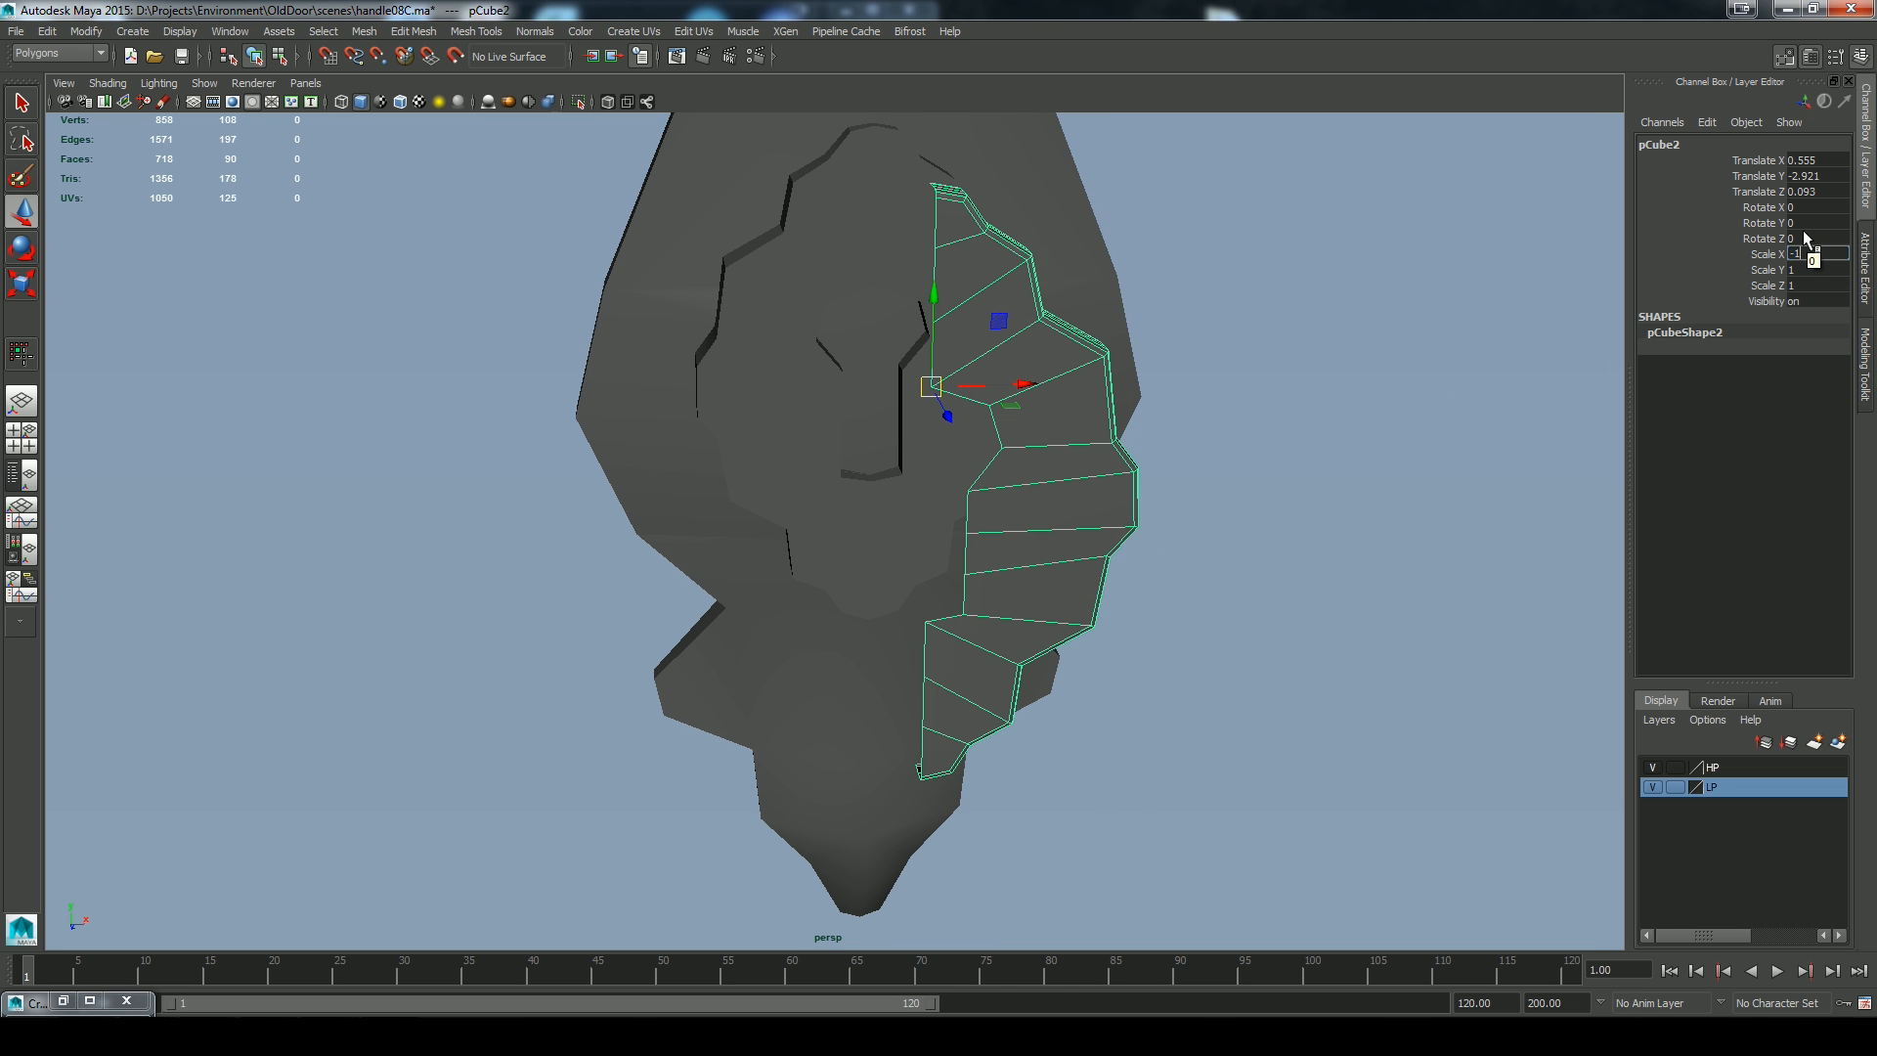
type("-1")
key("Return")
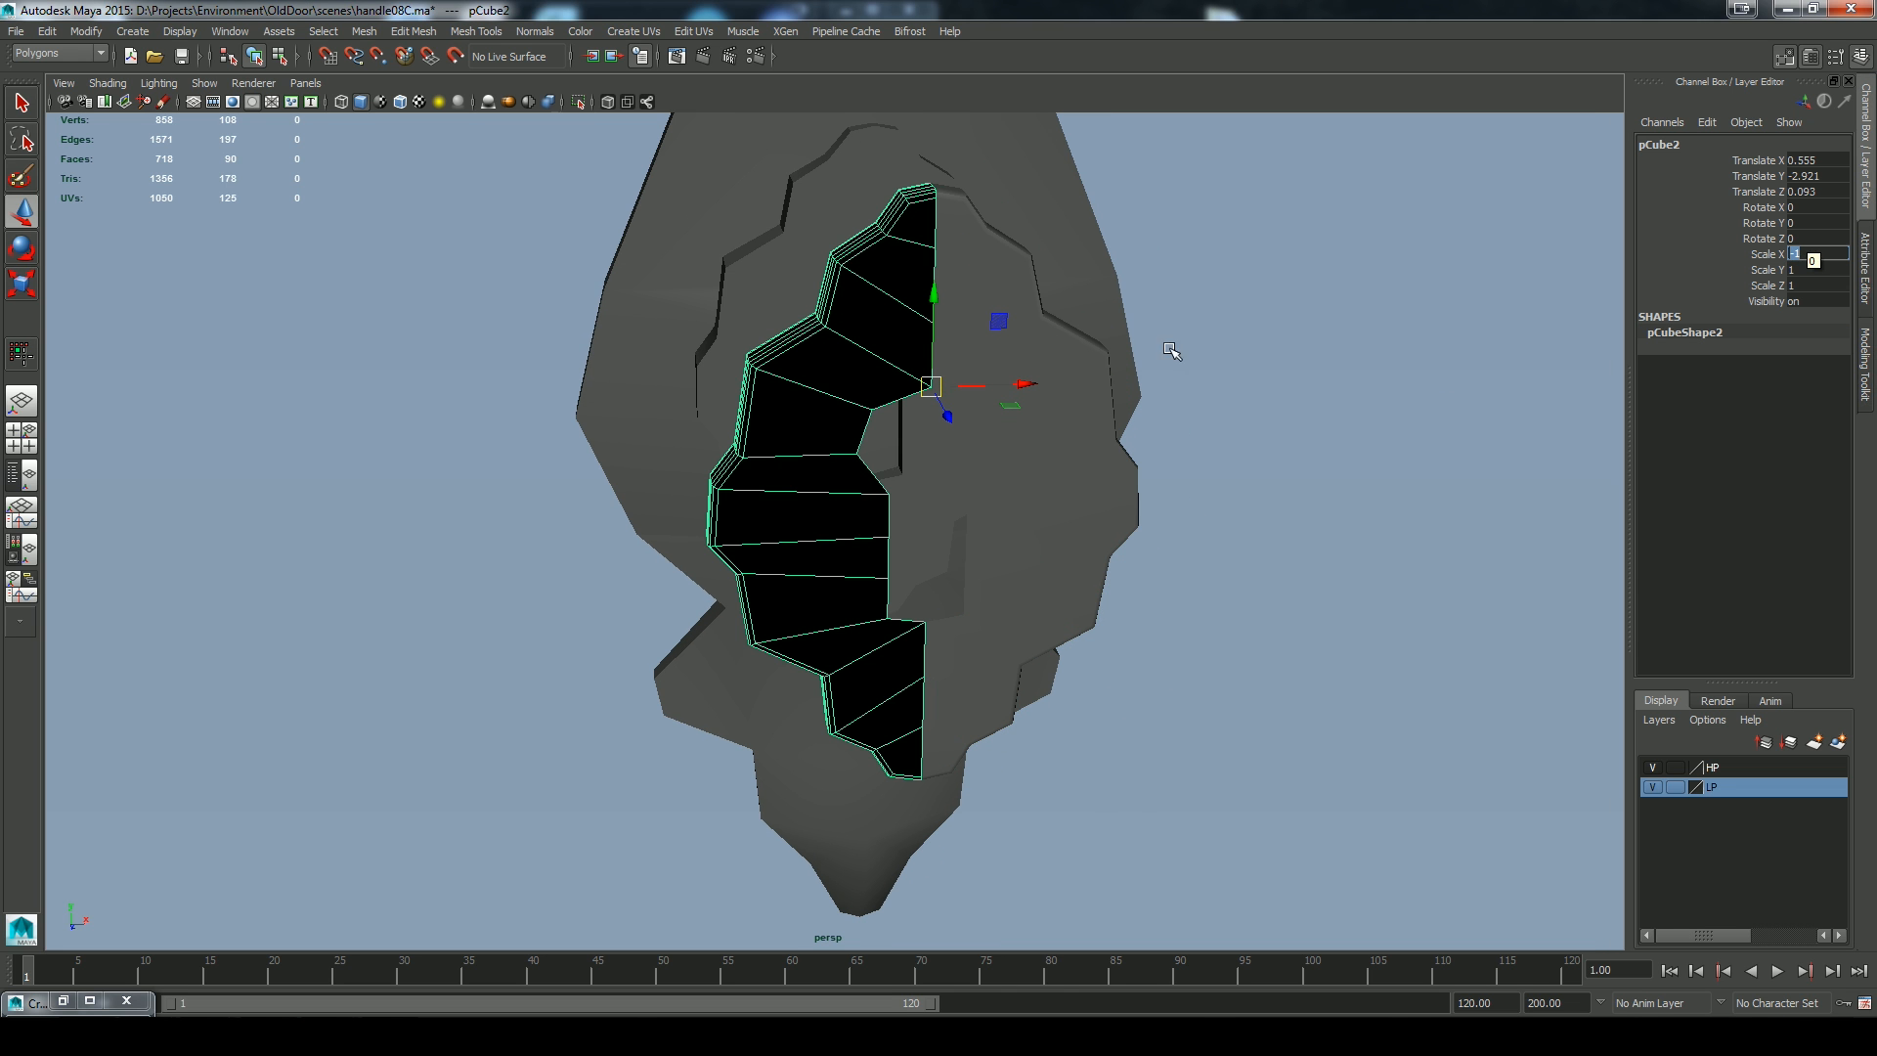
Combine the original and mirrored rosette halves into one mesh
left_click(1027, 487, "shift")
left_click(364, 30)
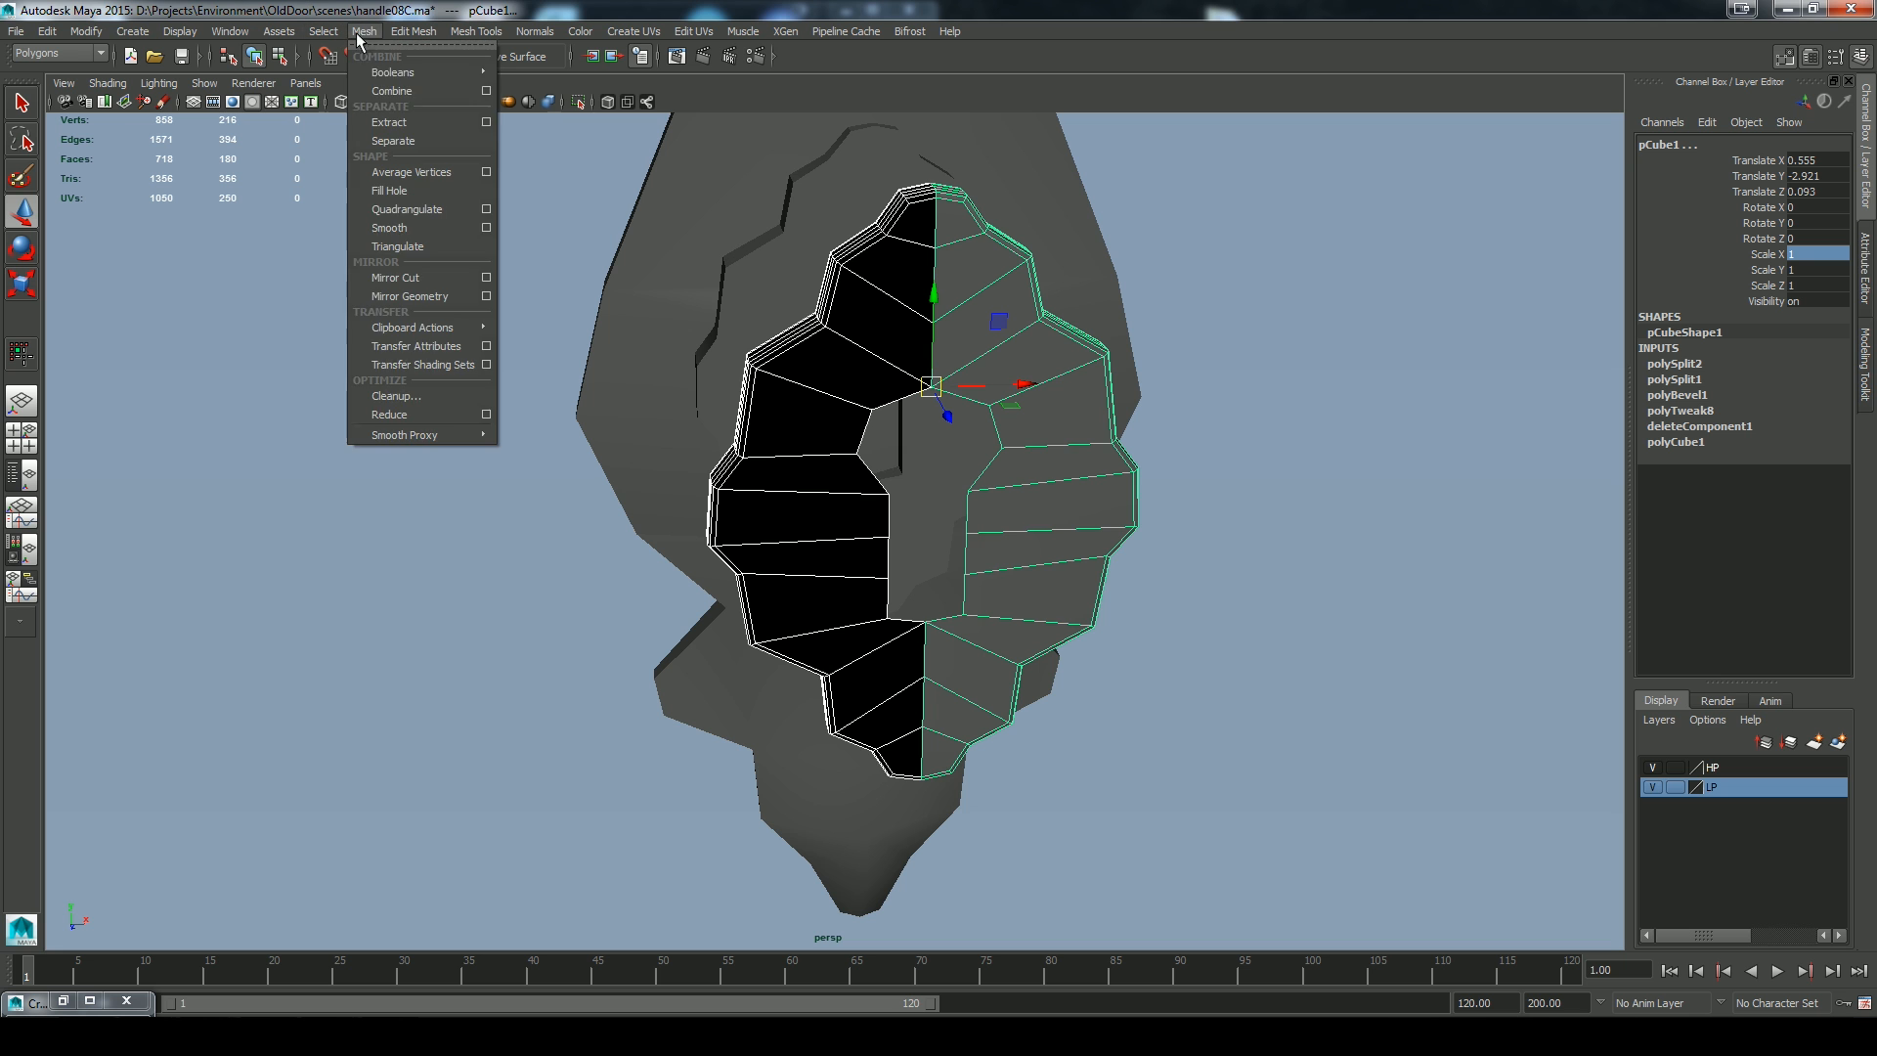
left_click(396, 91)
left_click_drag(1203, 612, 1079, 454, "alt")
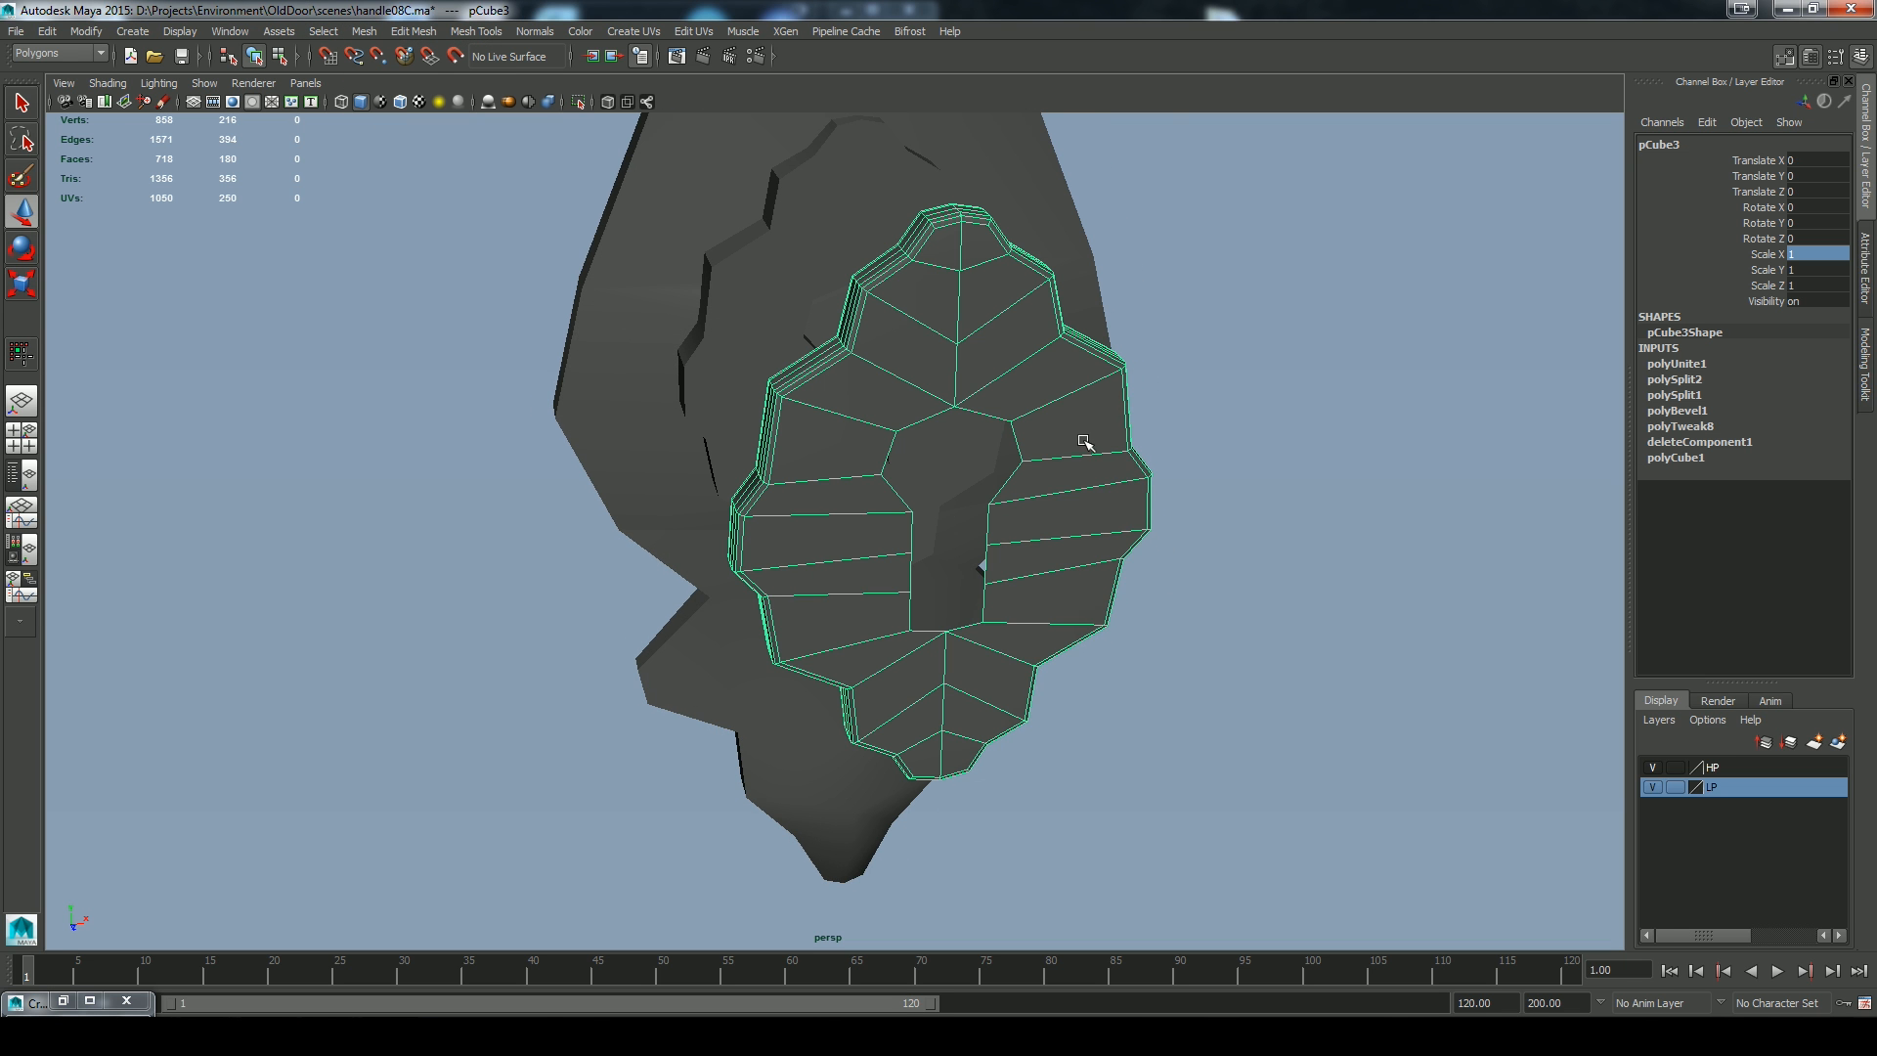
Merge all the overlapping vertices along the rosette's centre seam with a threshold of 0.0100
right_click_drag(1085, 442, 997, 314)
left_click_drag(997, 314, 914, 293, "alt")
left_click(942, 333)
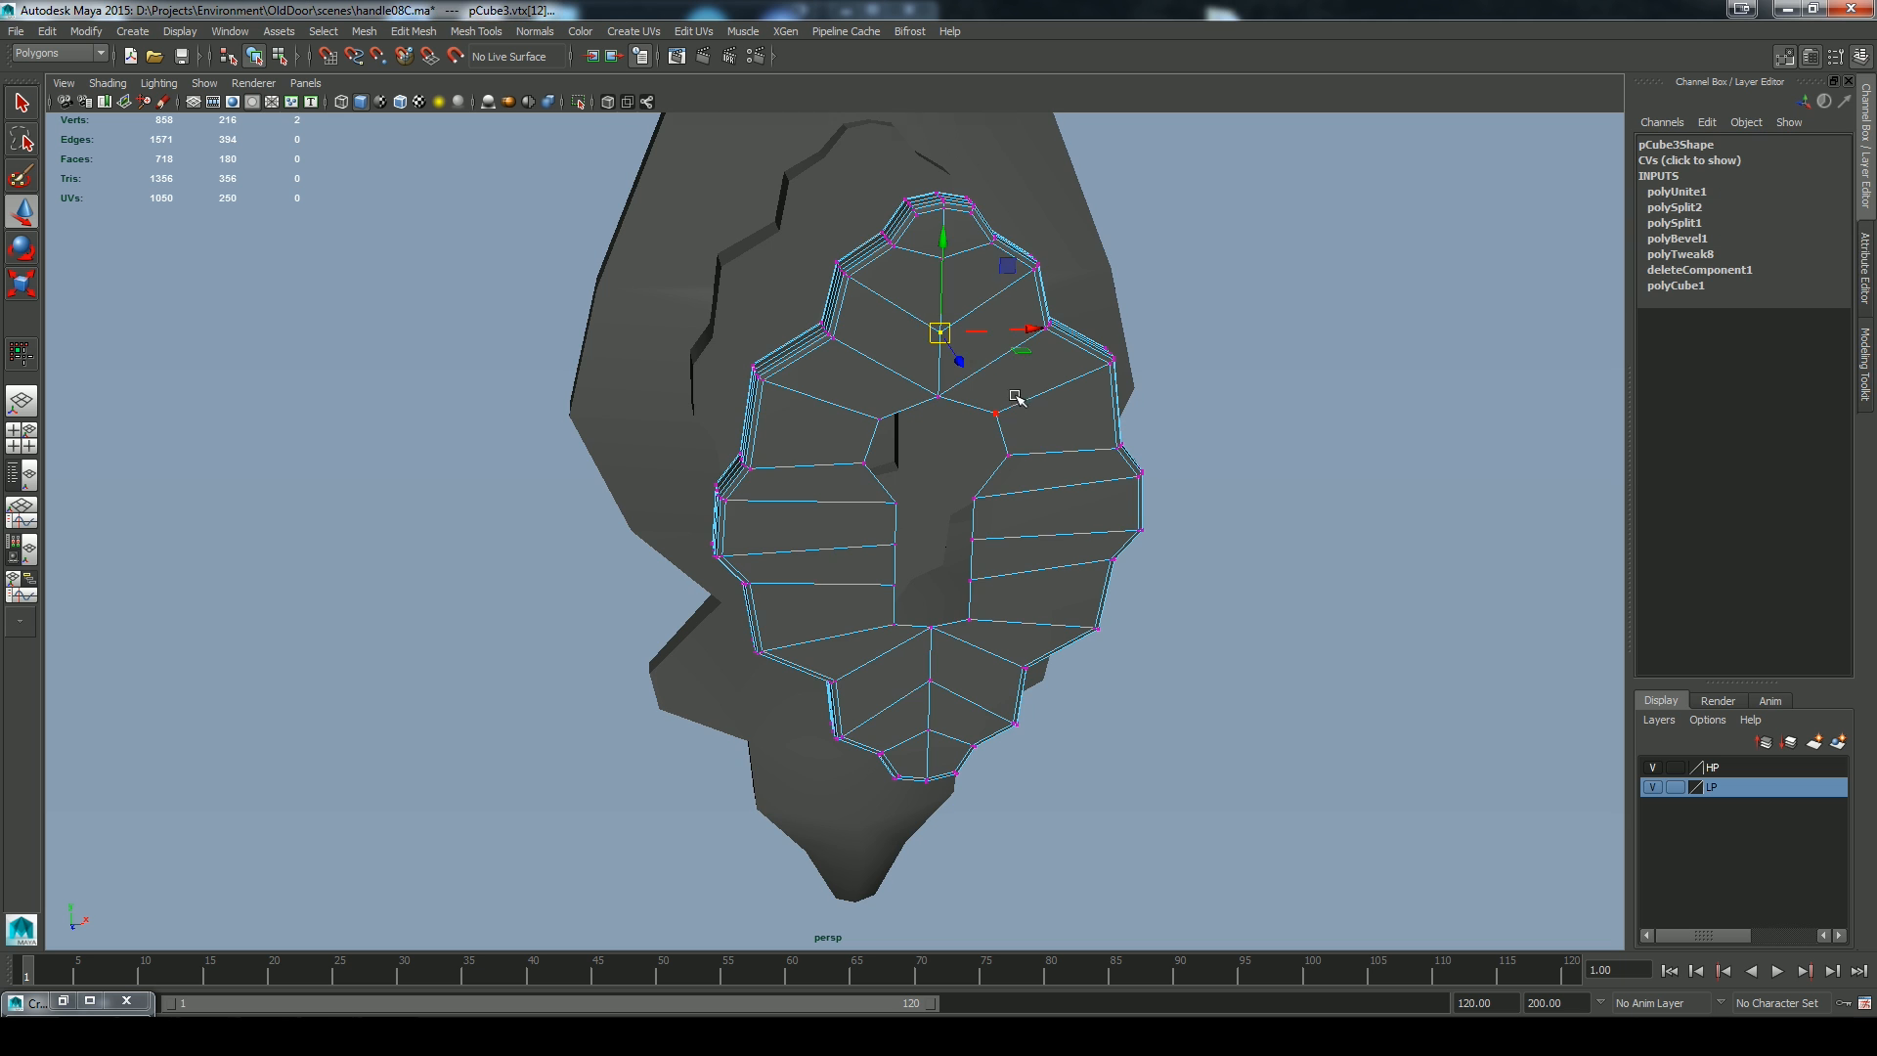
left_click_drag(1014, 395, 994, 387, "alt")
mouse_move(827, 408)
left_mouse_down("alt")
mouse_move(860, 407)
mouse_move(845, 391)
left_mouse_up("alt")
left_click_drag(913, 264, 899, 327, "alt")
key("q")
left_click_drag(876, 117, 900, 794)
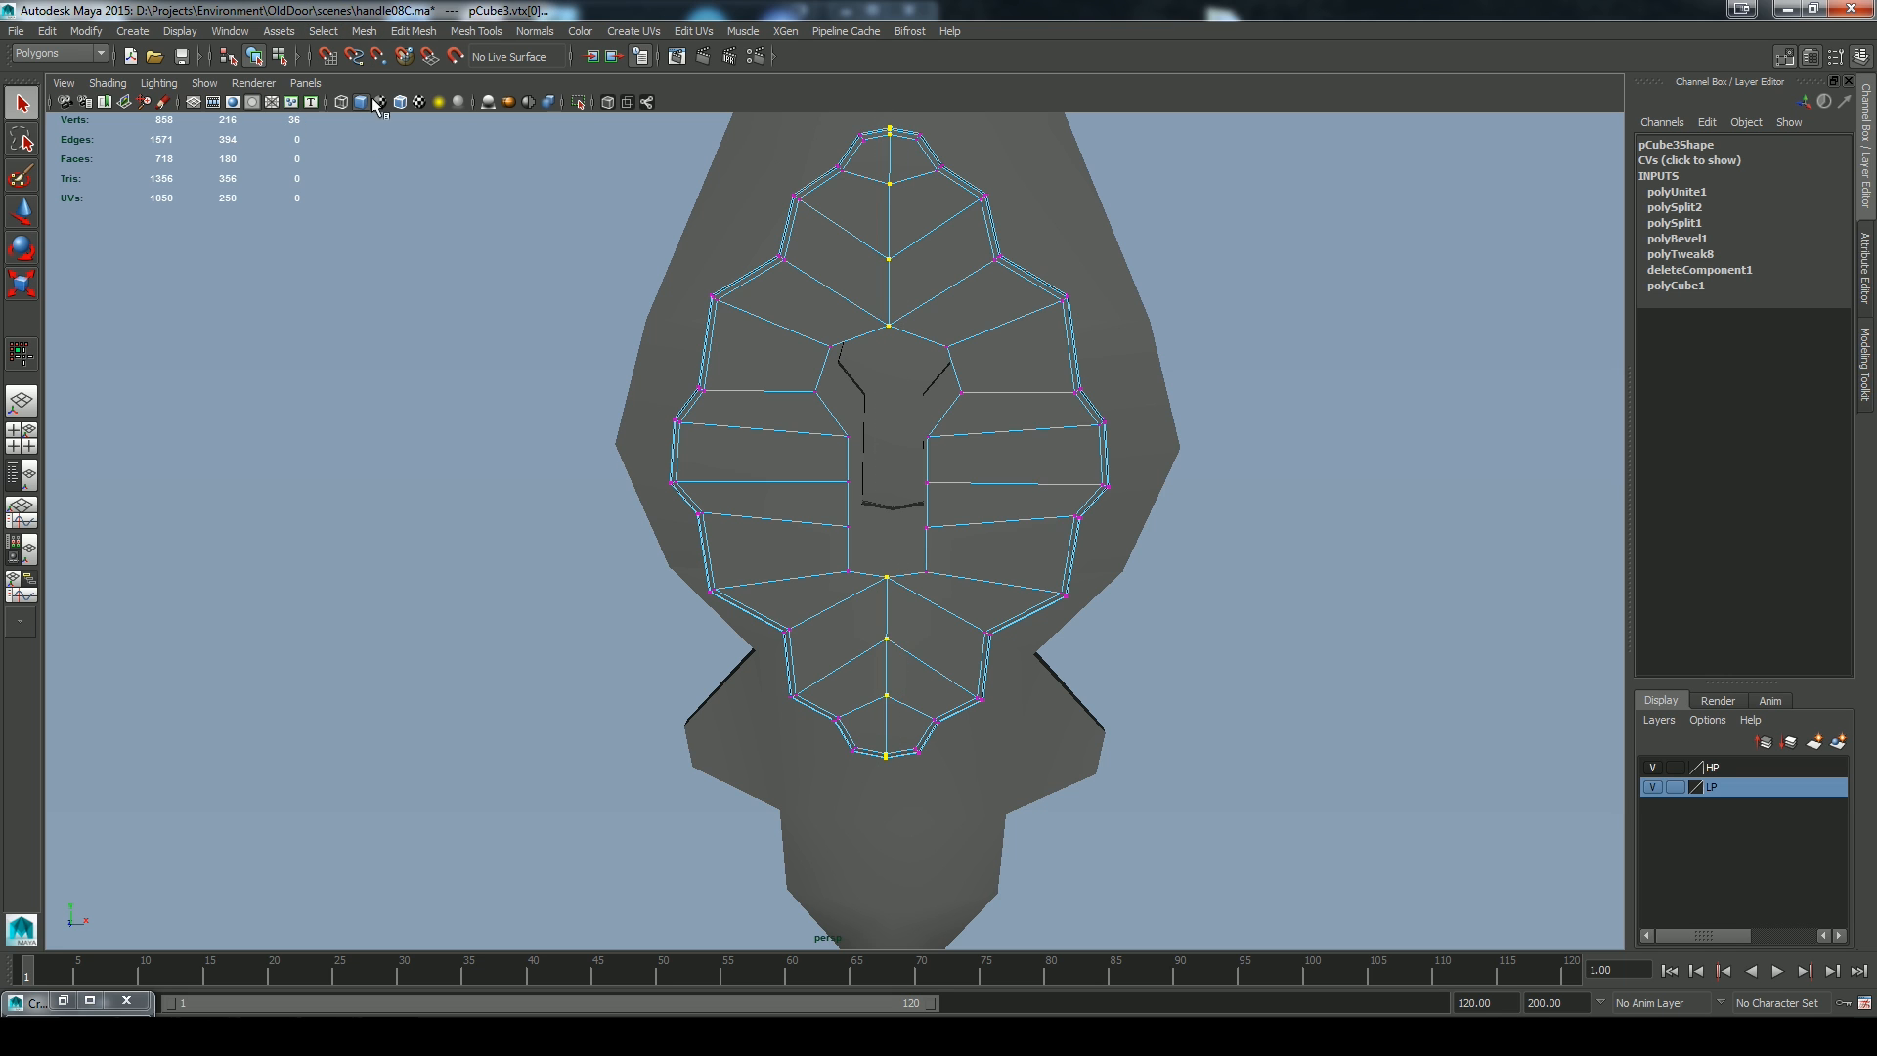
left_click_drag(883, 305, 896, 467, "alt")
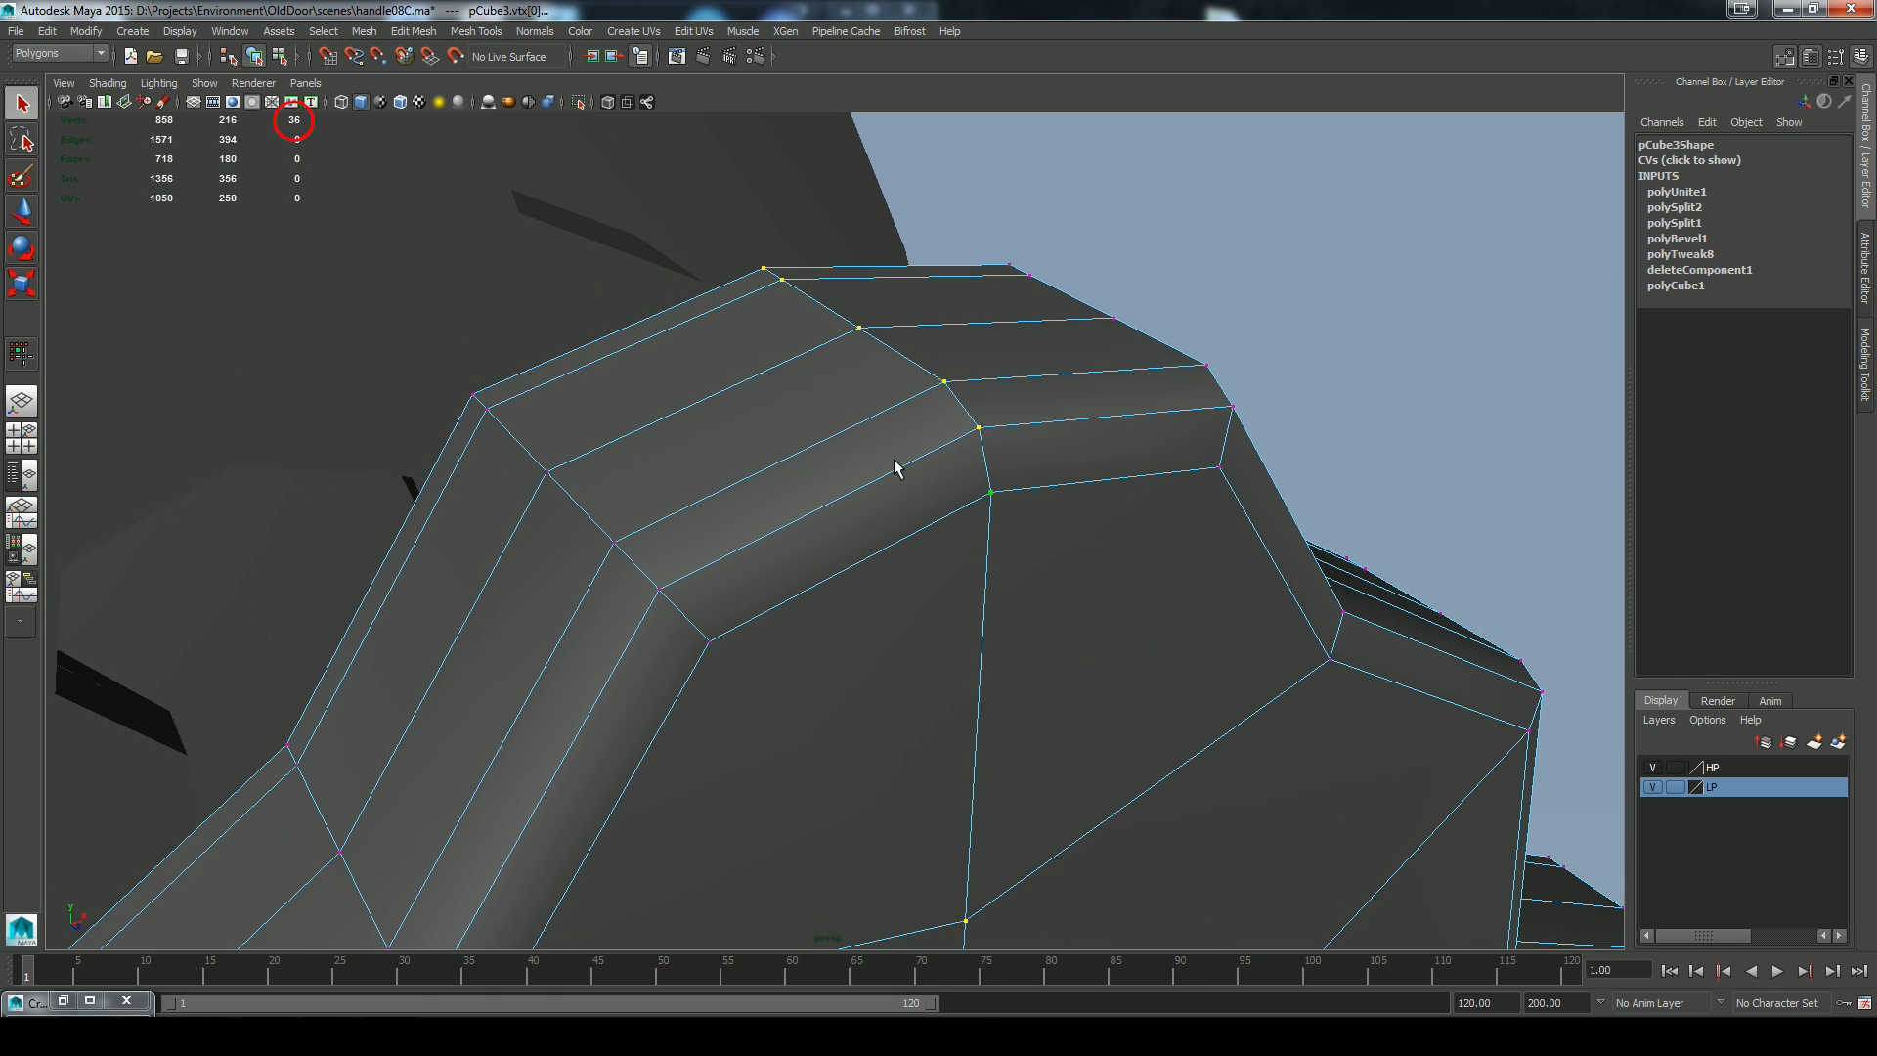
left_click(363, 30)
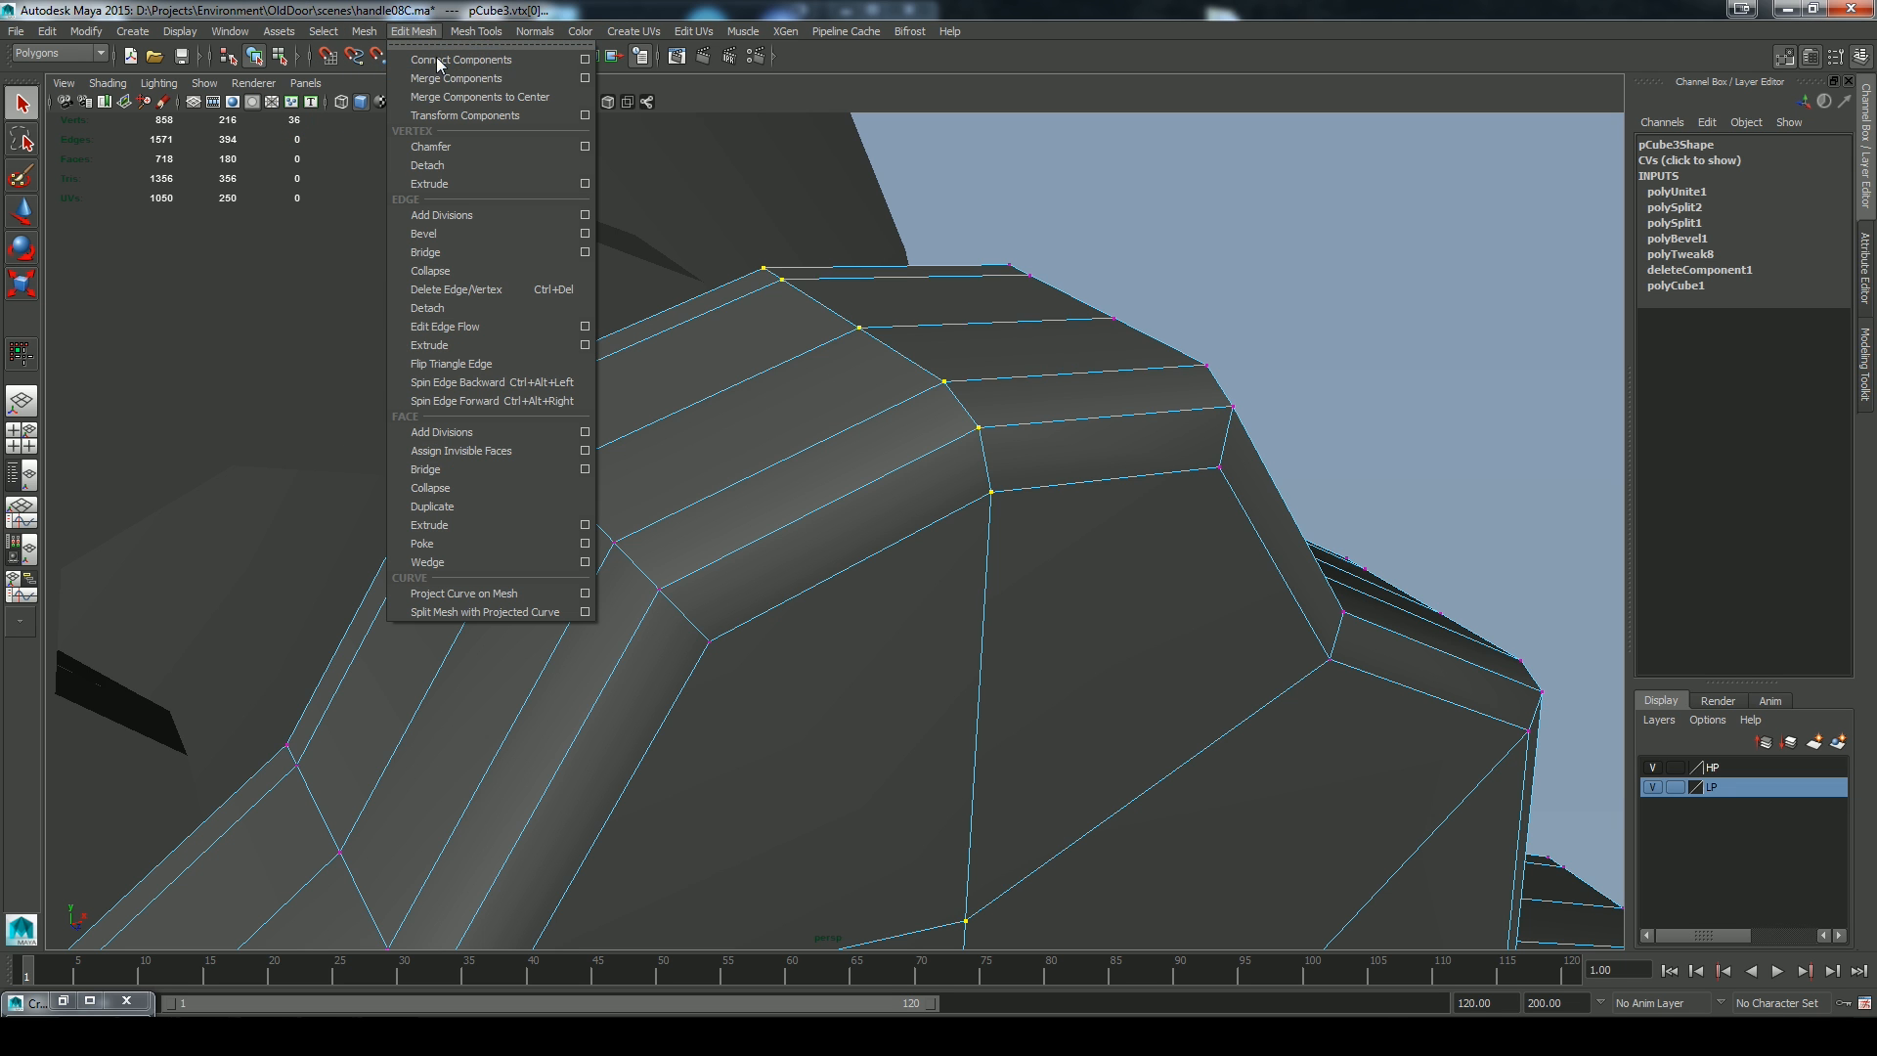
left_click(584, 78)
left_click(101, 246)
left_click(129, 282)
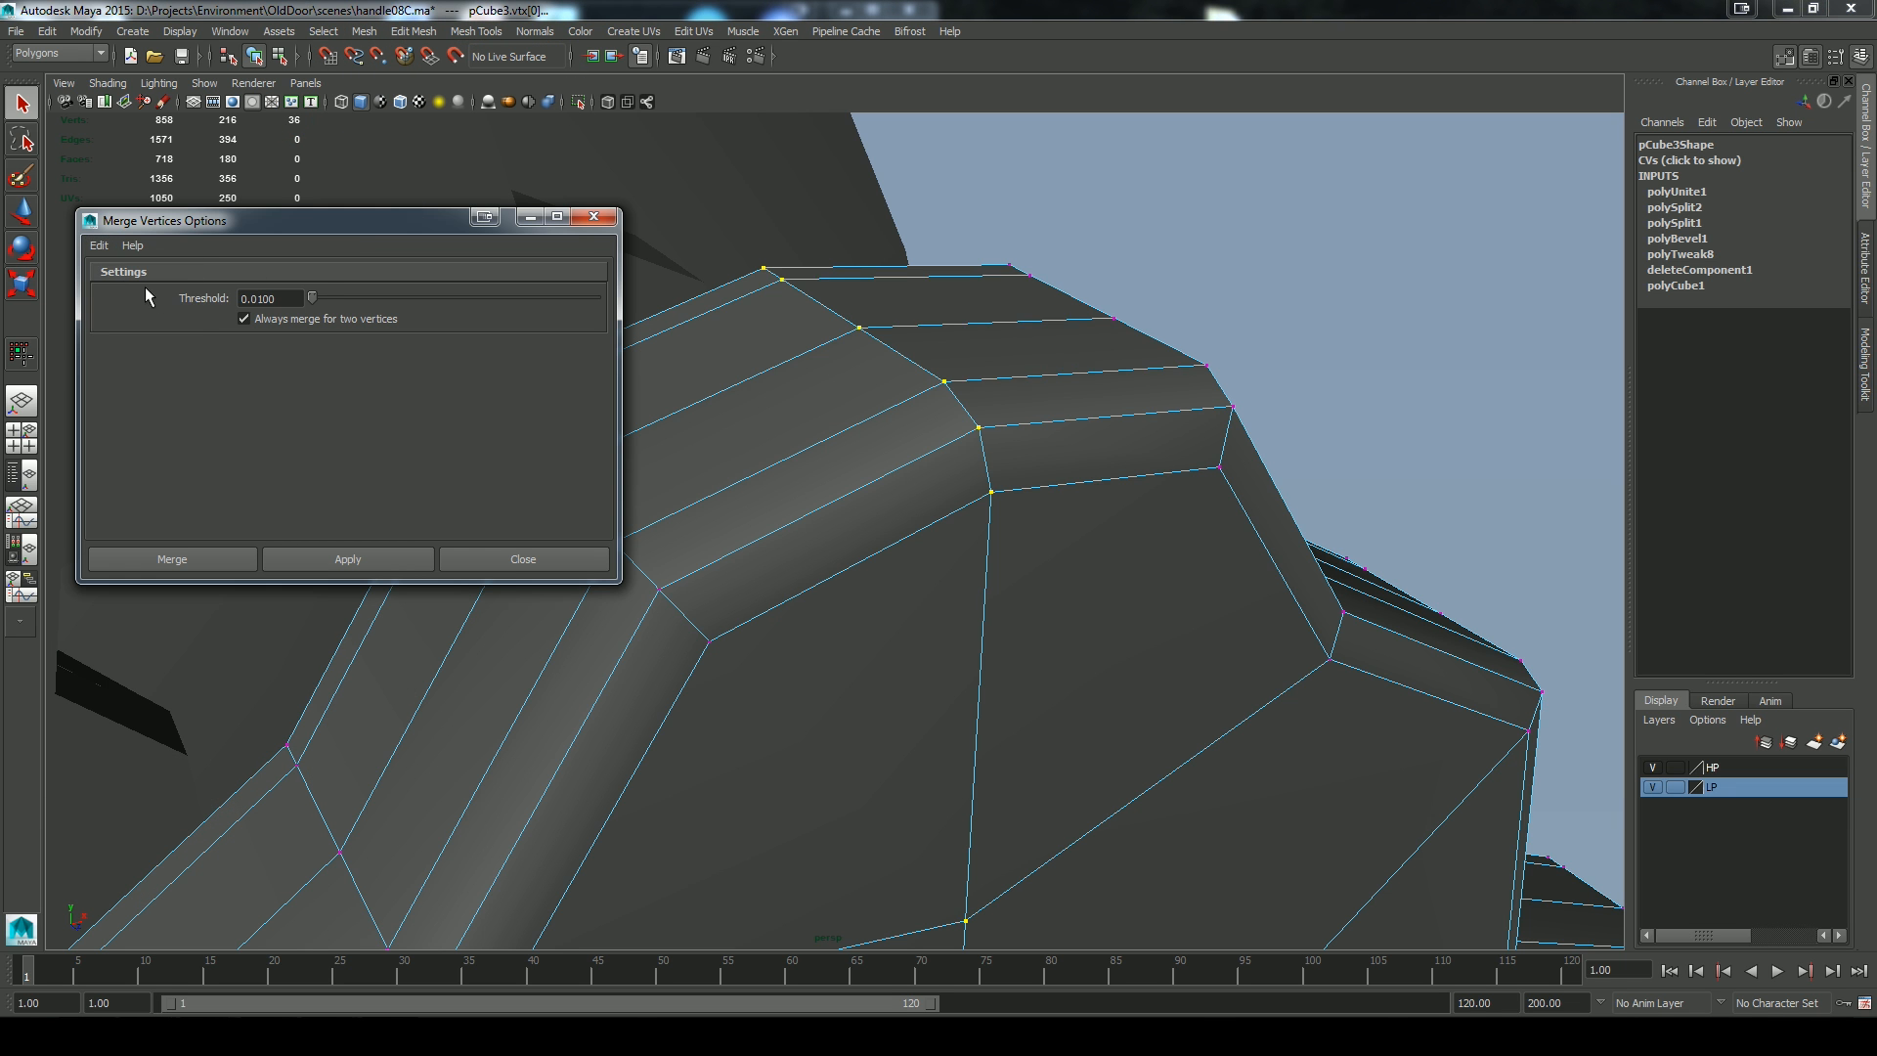
left_click_drag(223, 223, 212, 155)
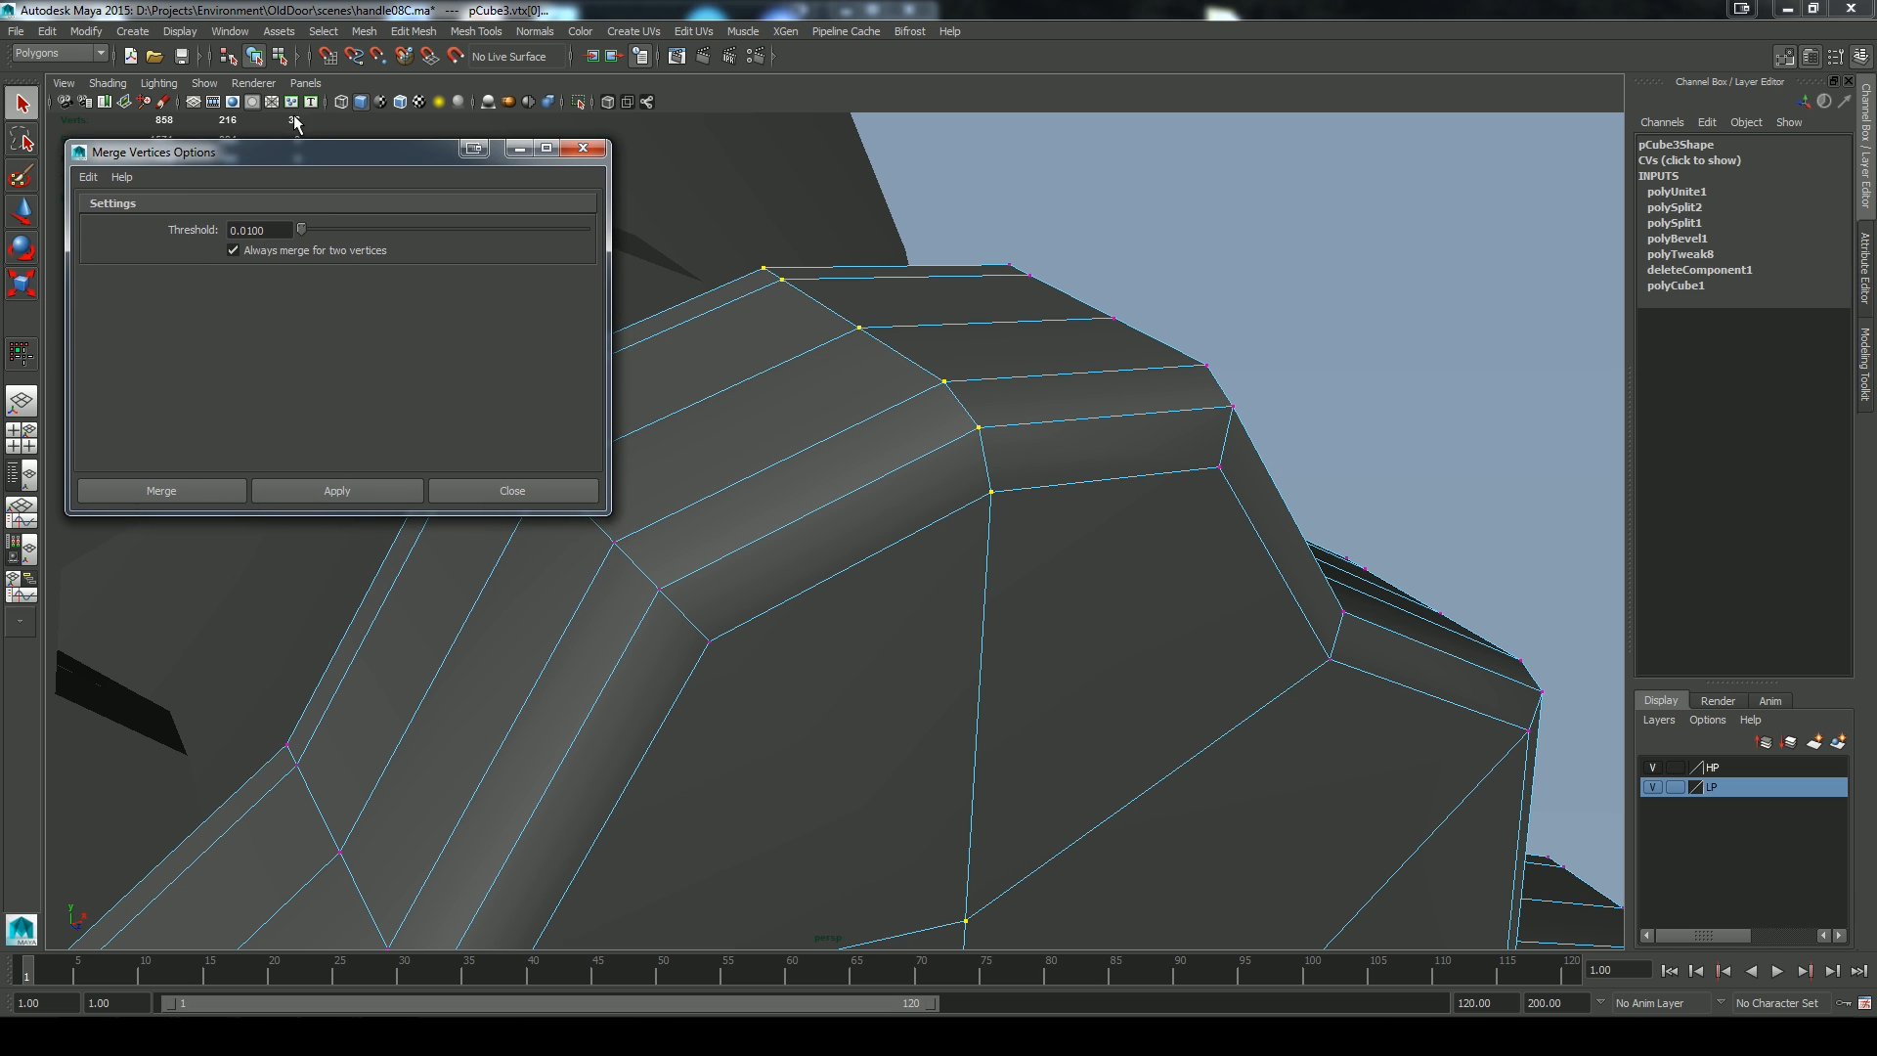
left_click(308, 492)
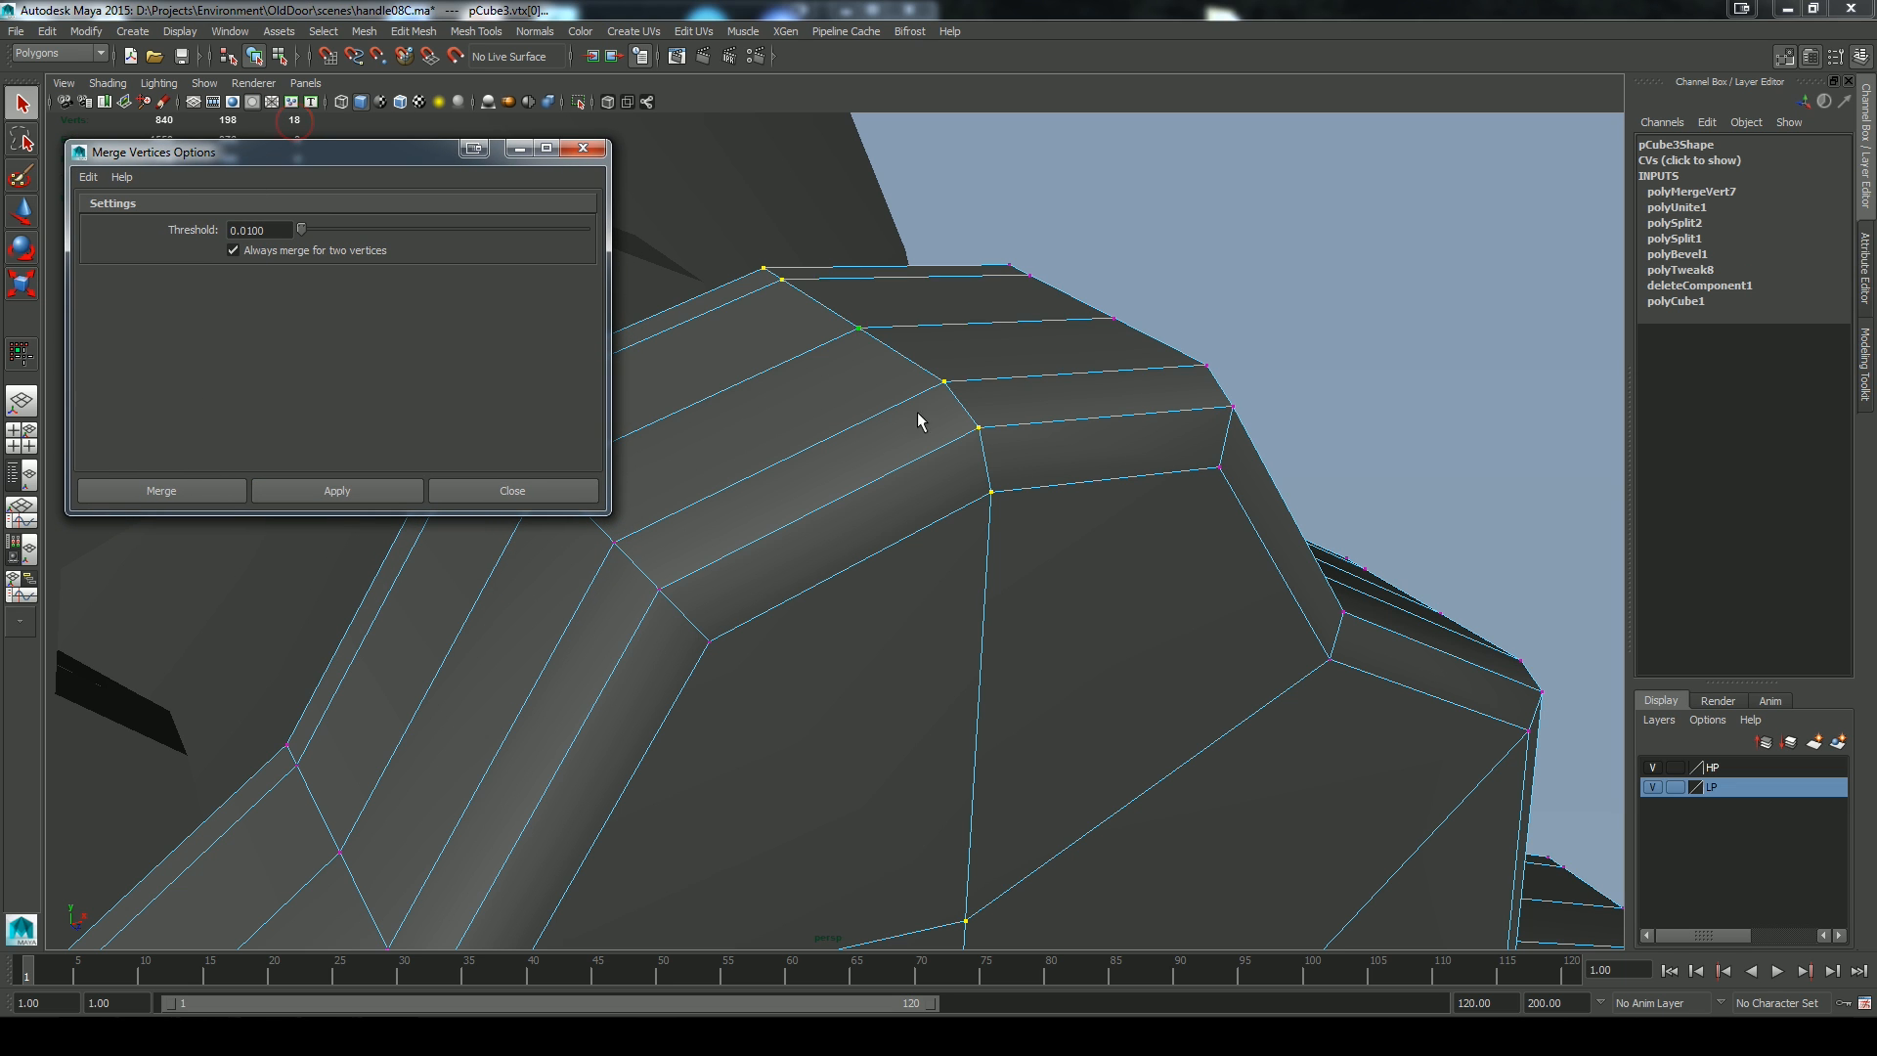
left_click_drag(969, 479, 999, 498)
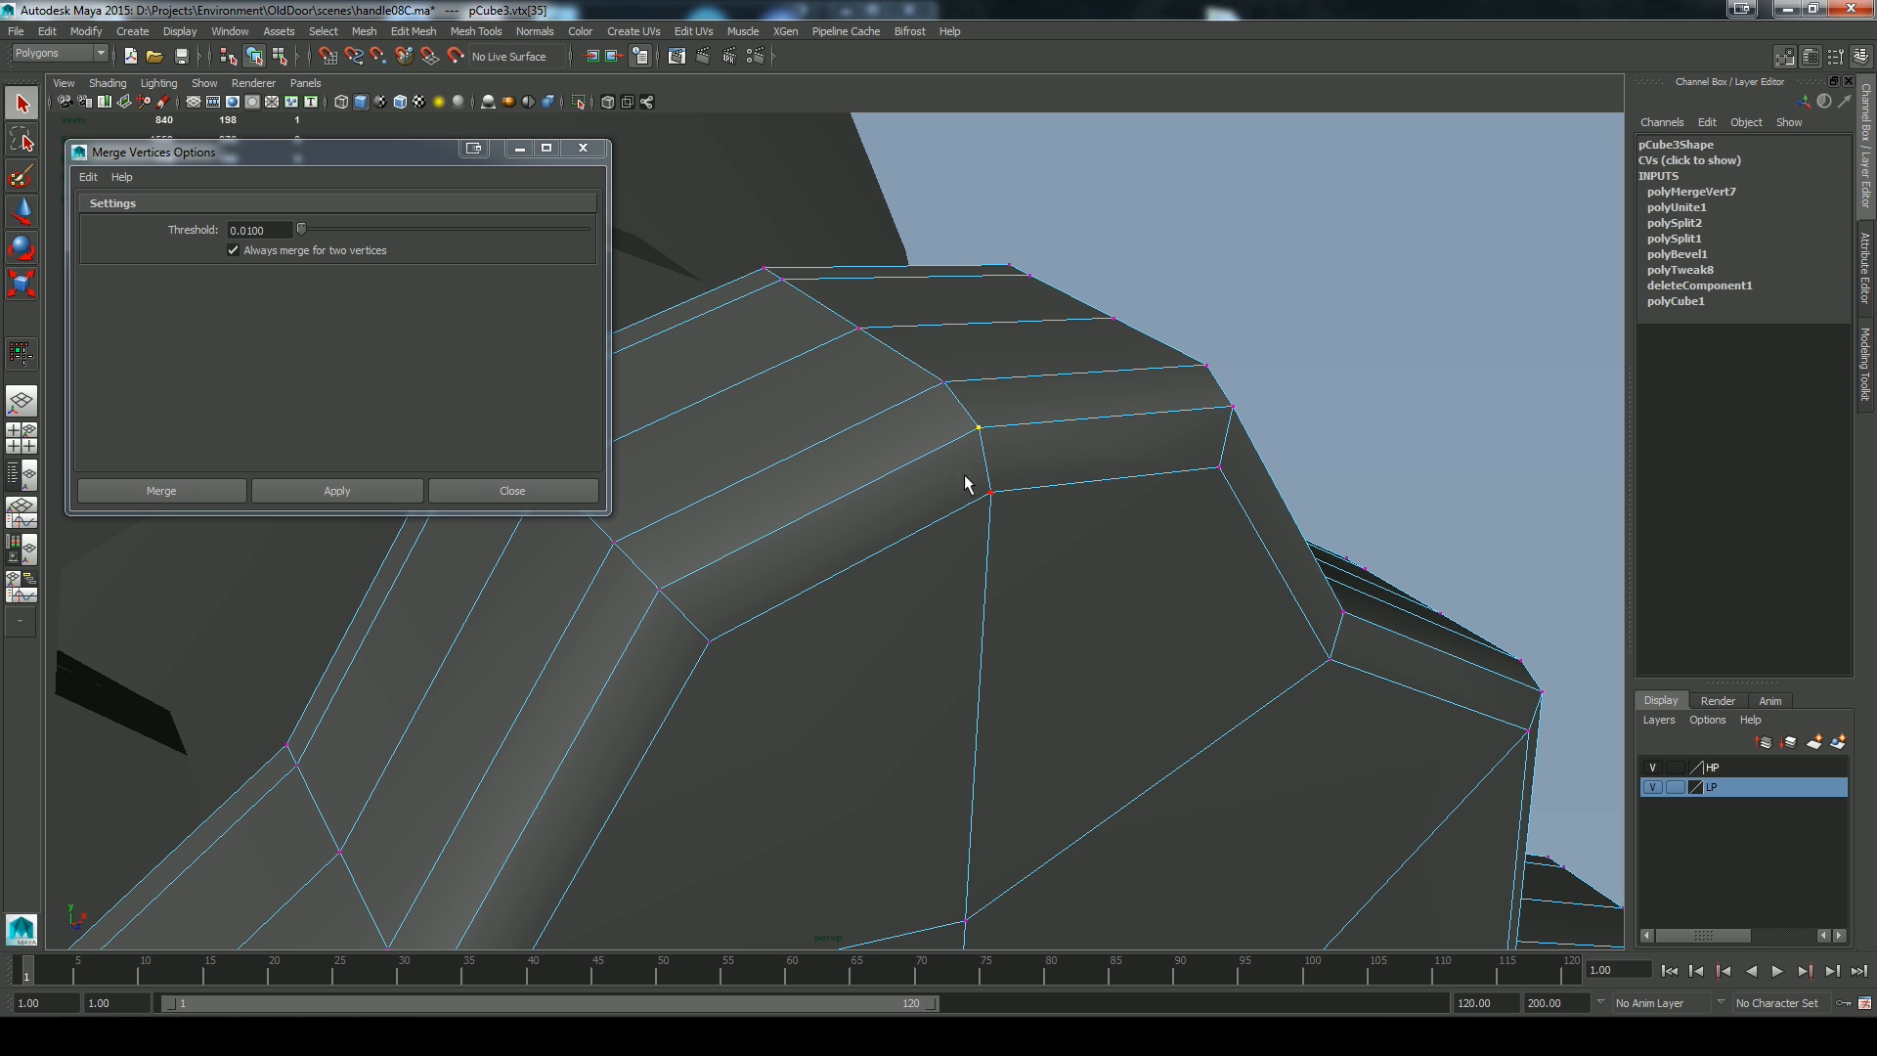
left_click(583, 148)
Select both halves of the border edges around the rosette's keyhole opening and extrude them
left_click_drag(1207, 474, 1102, 453, "alt")
right_click_drag(1011, 528, 1005, 473)
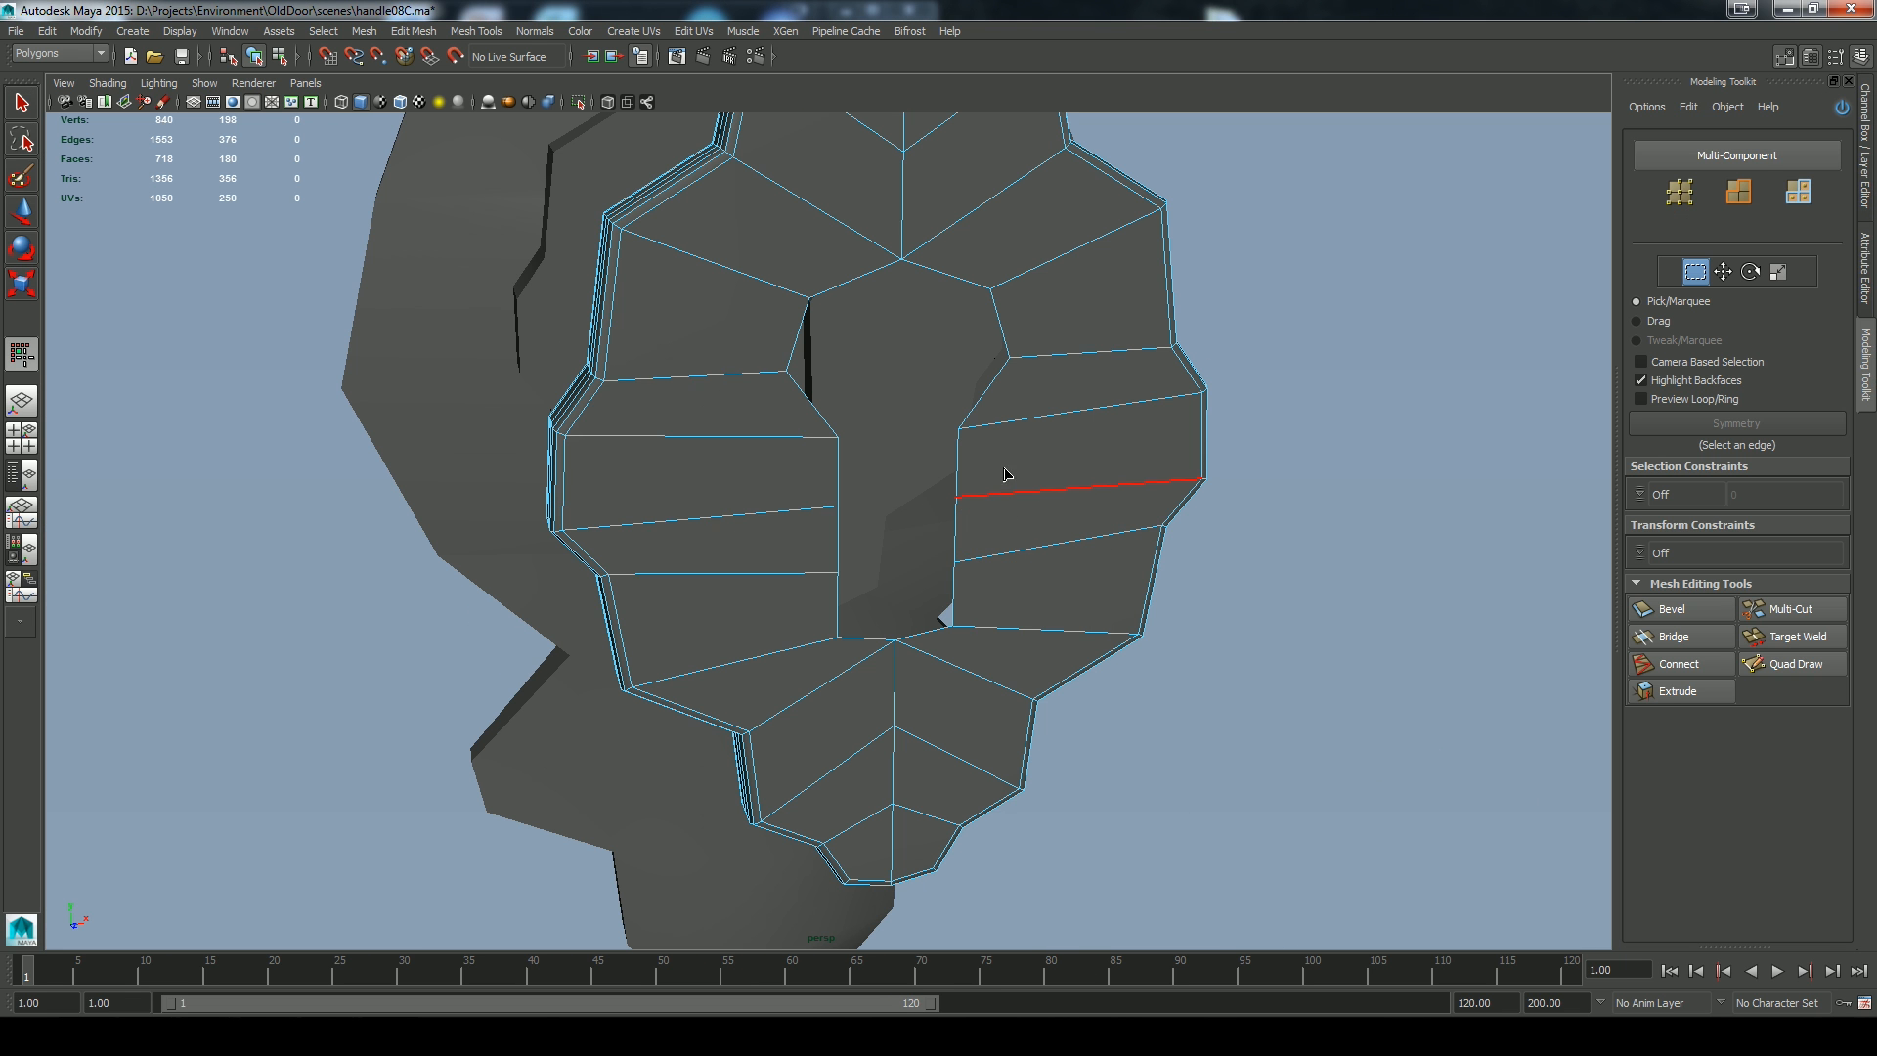
double_click(953, 606)
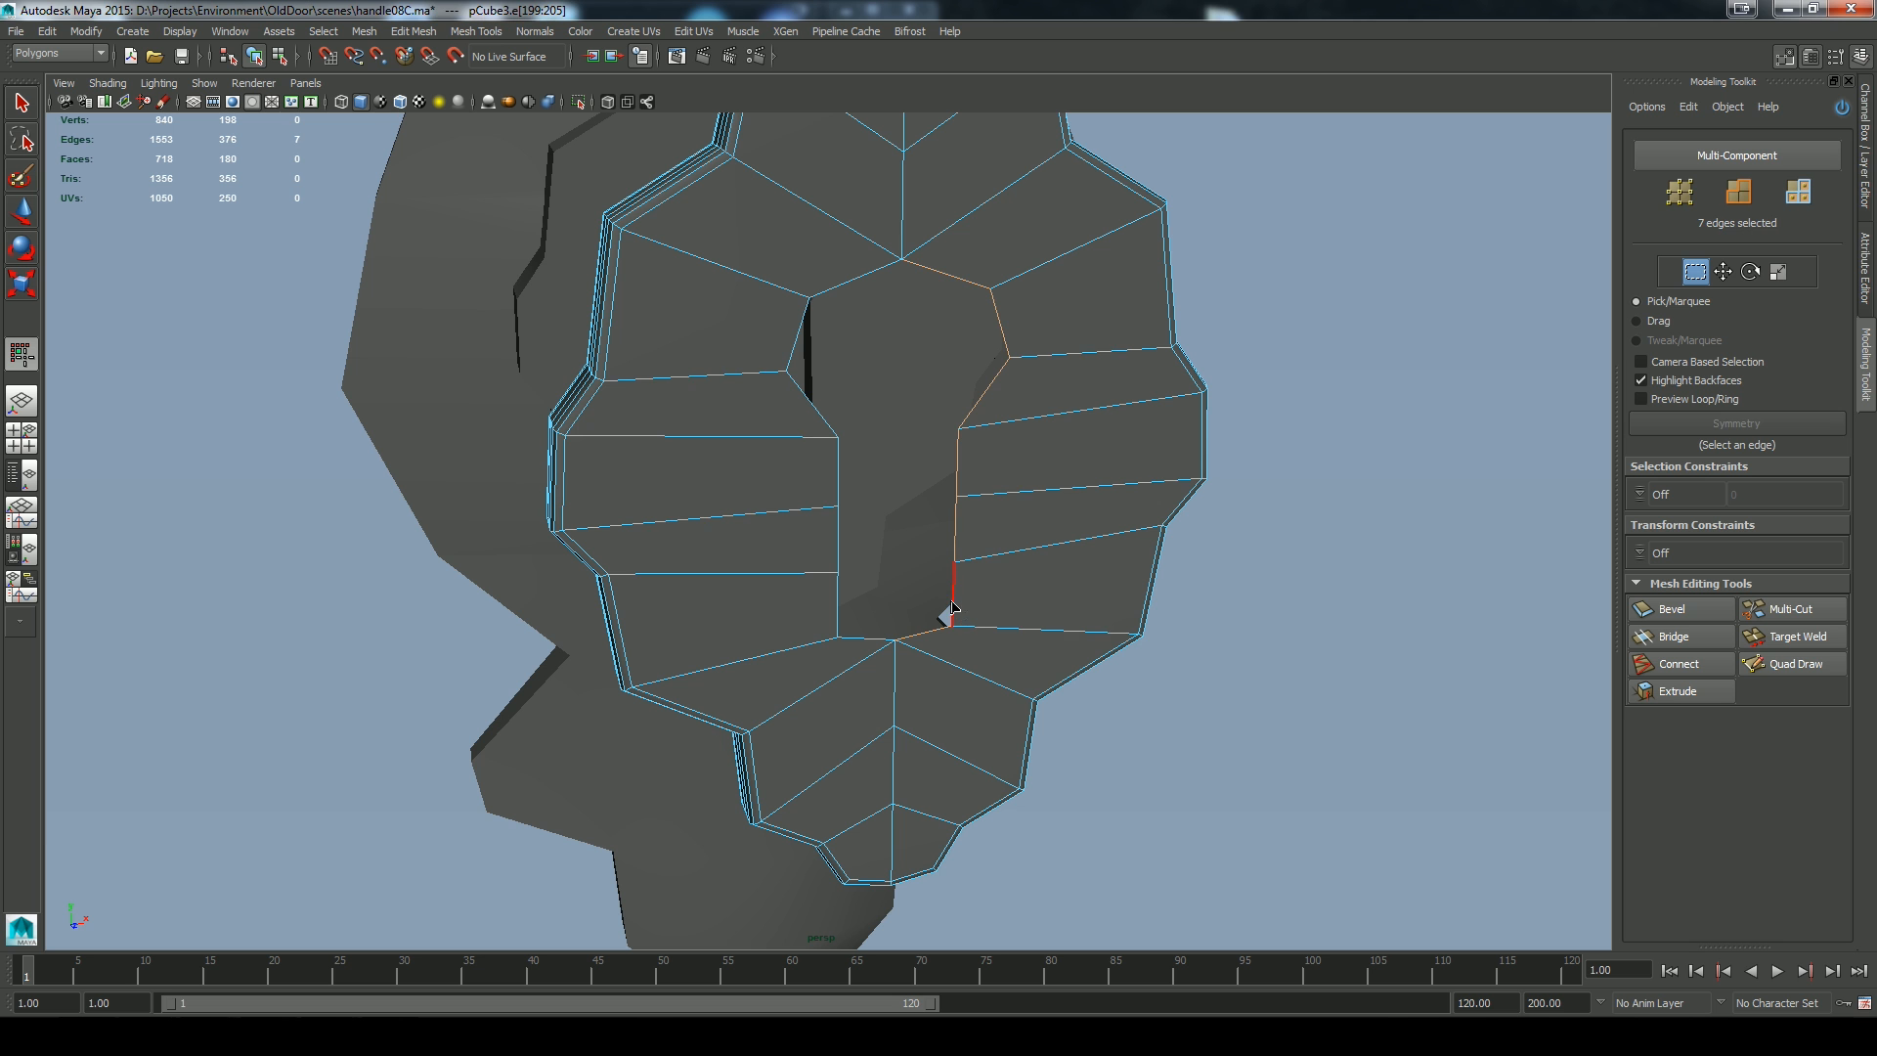
double_click(839, 604, "shift")
mouse_move(1258, 709)
left_mouse_down("alt")
mouse_move(1173, 658)
mouse_move(1244, 704)
mouse_move(1289, 691)
left_mouse_up("alt")
key("w")
left_click_drag(1300, 547, 1268, 523, "alt")
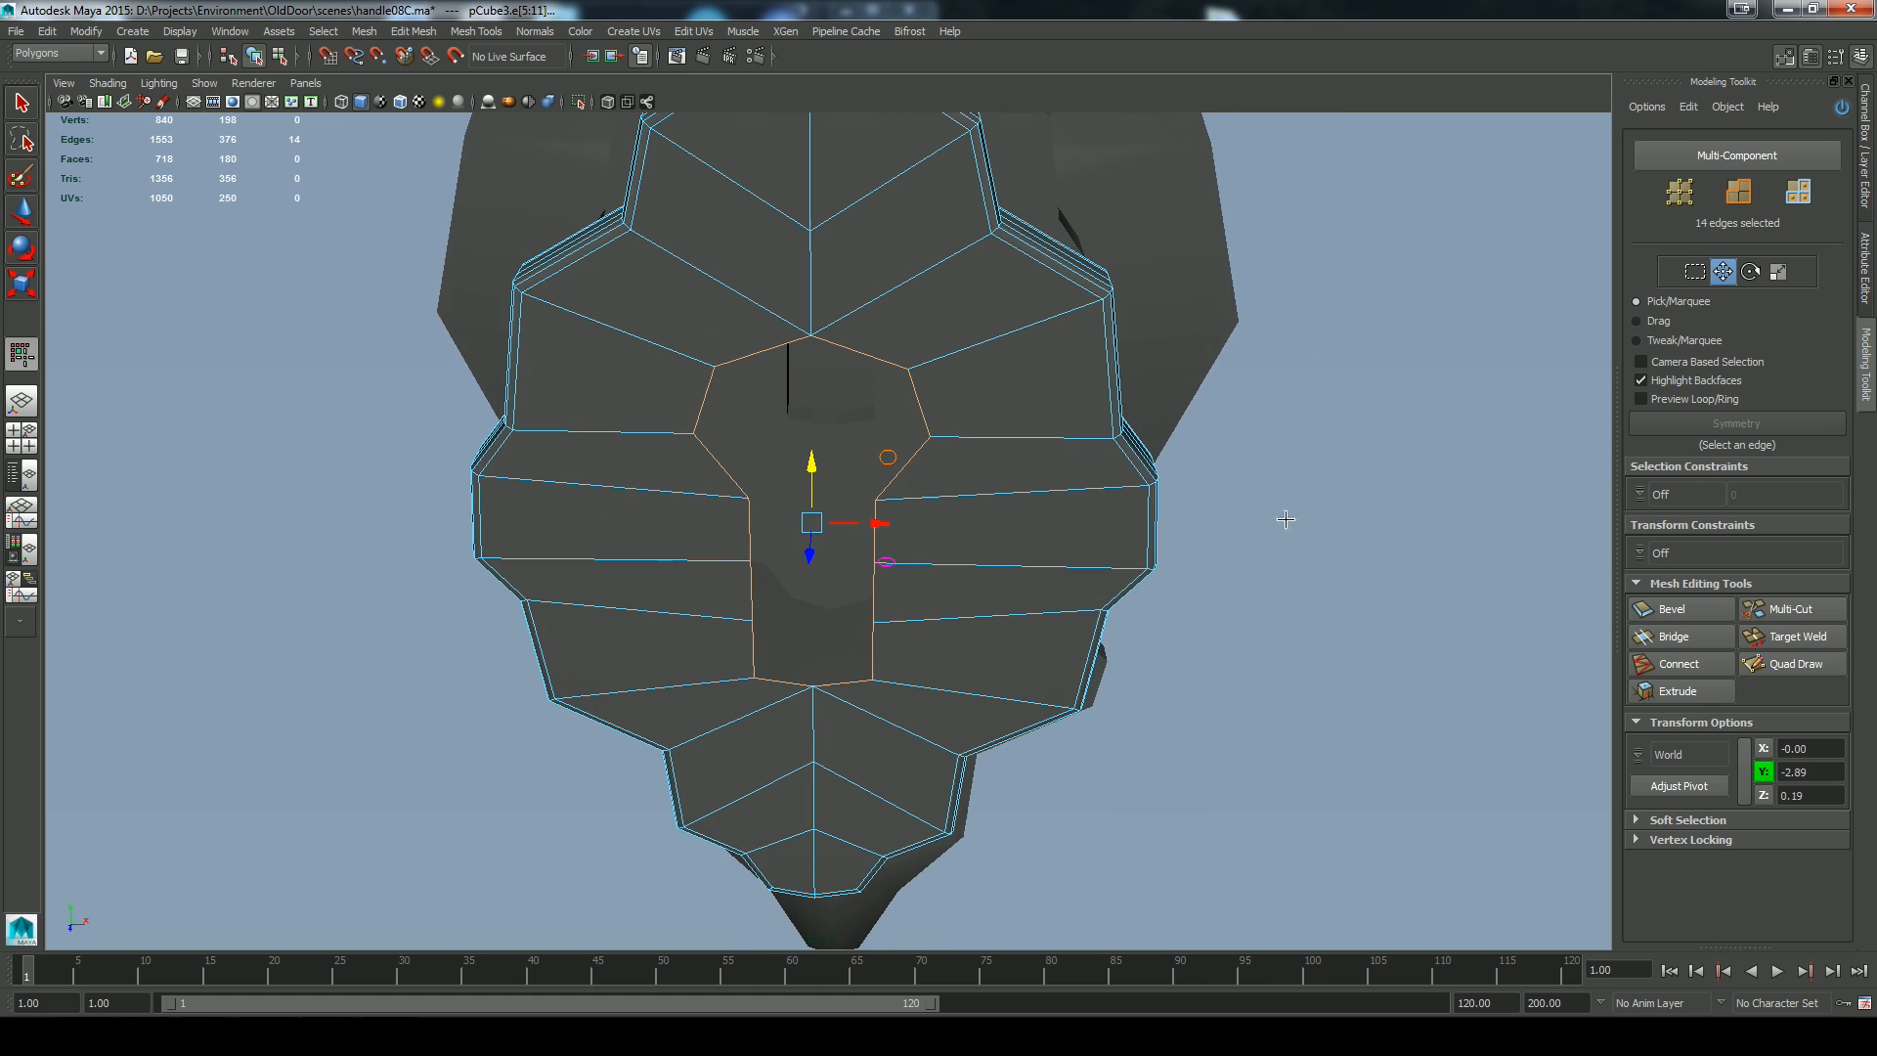
left_click(1674, 692)
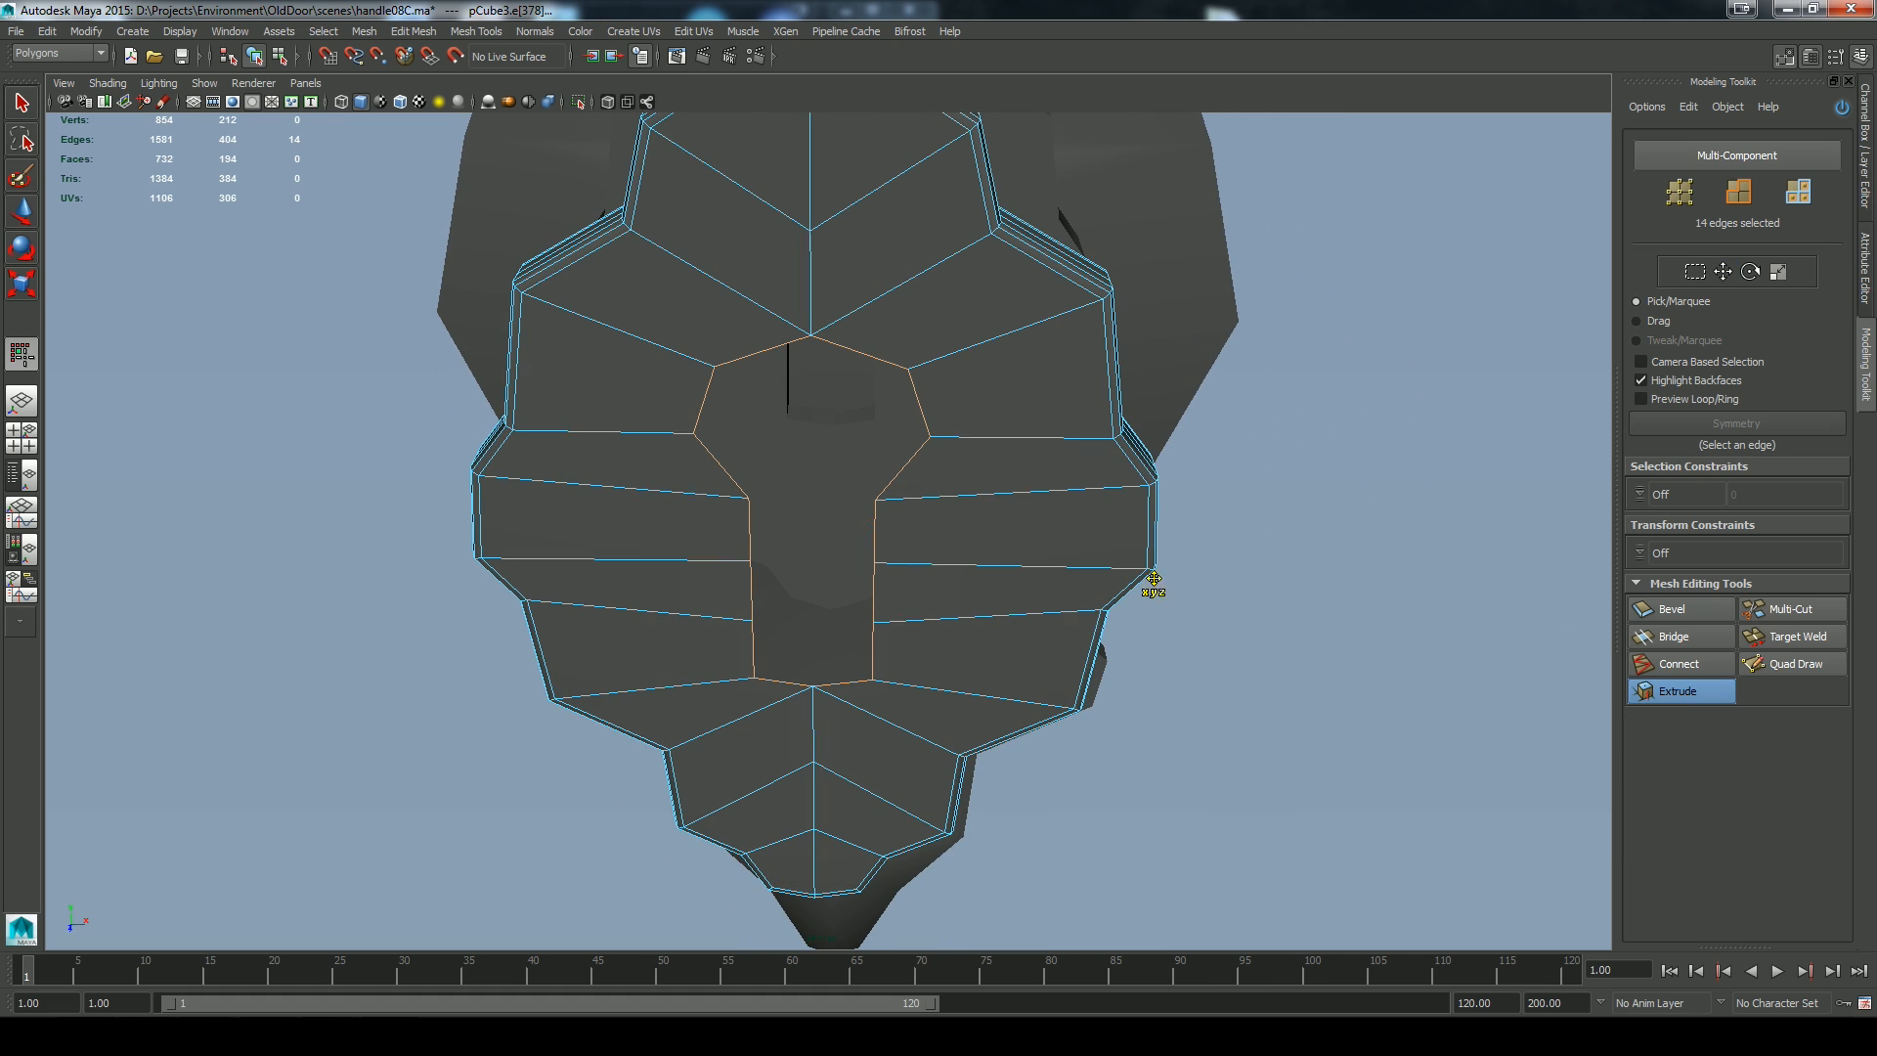
mouse_move(1324, 710)
left_mouse_down("alt")
mouse_move(1288, 691)
mouse_move(1428, 700)
mouse_move(1438, 737)
mouse_move(1228, 712)
mouse_move(1251, 731)
mouse_move(1353, 717)
mouse_move(1324, 721)
left_mouse_up("alt")
left_click(1652, 689)
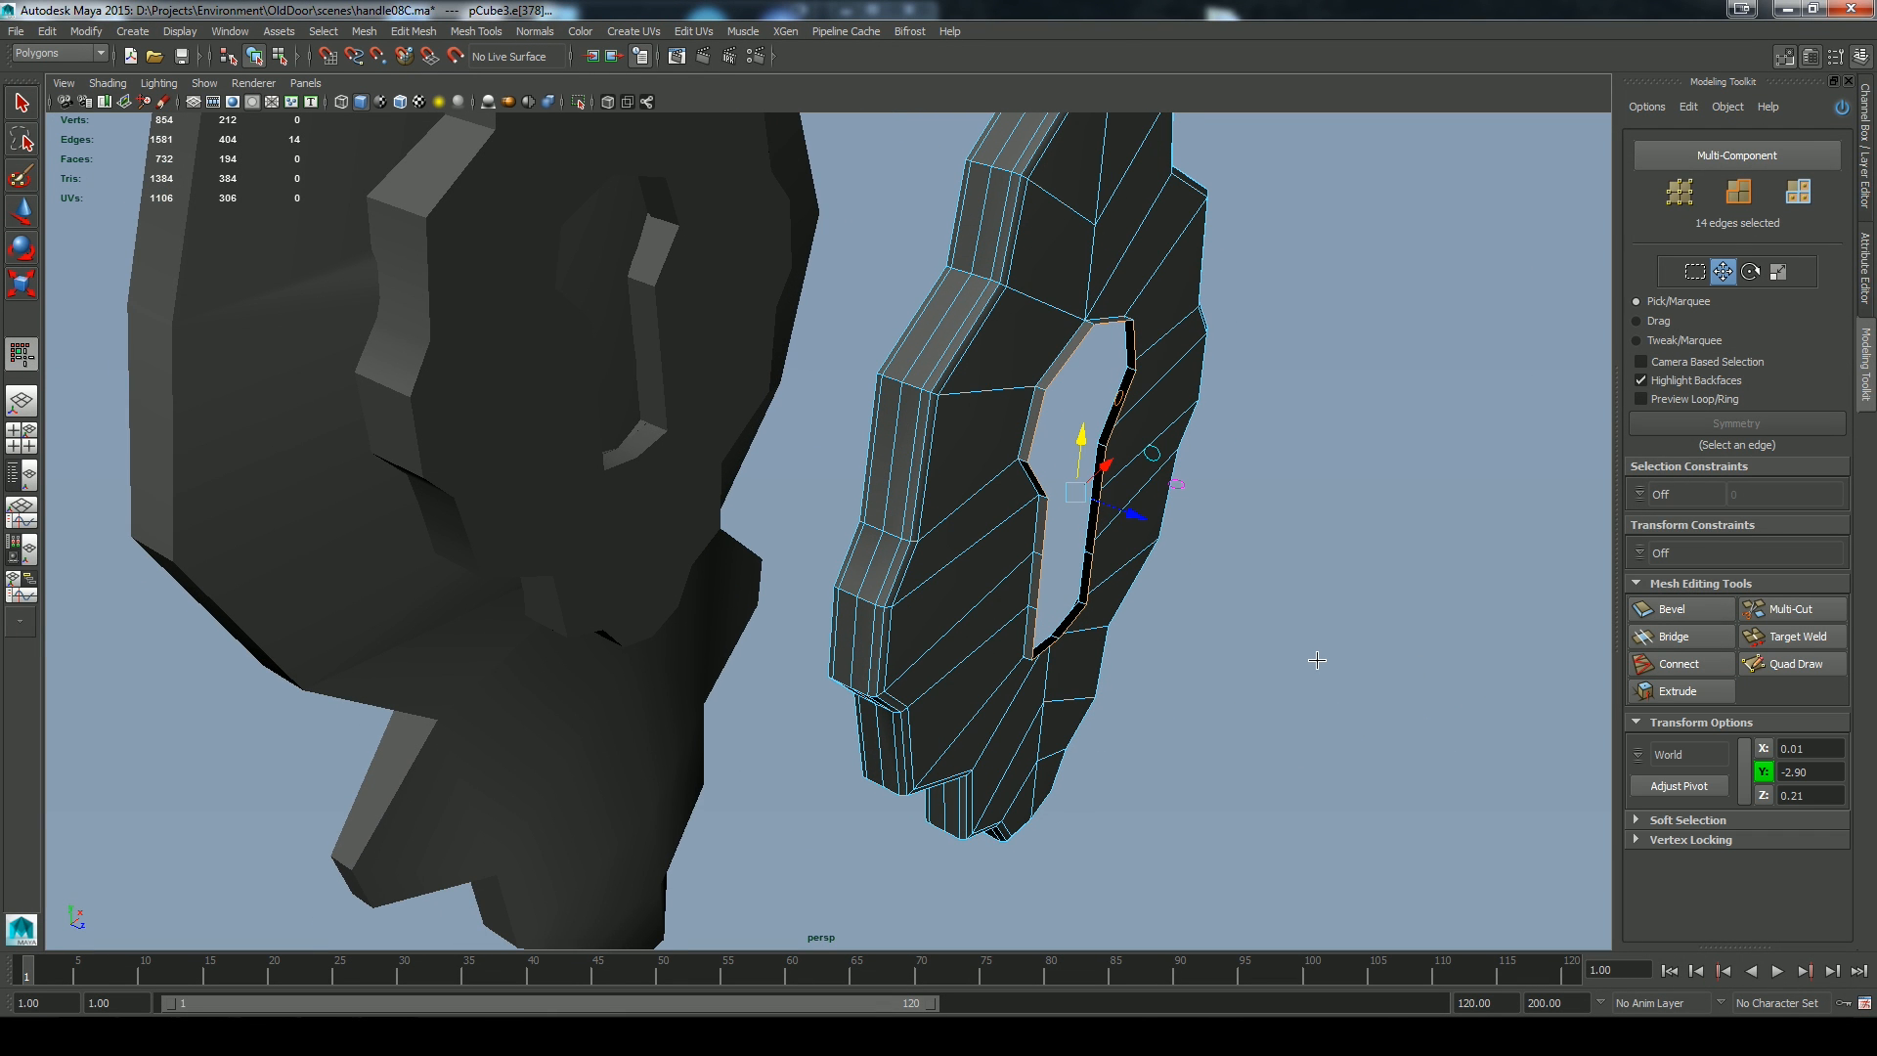
Push the extruded keyhole edges back to world Z 0.00 and centre them at X 0.00
left_click_drag(1312, 653, 1252, 653, "alt")
left_click_drag(1039, 579, 1026, 572)
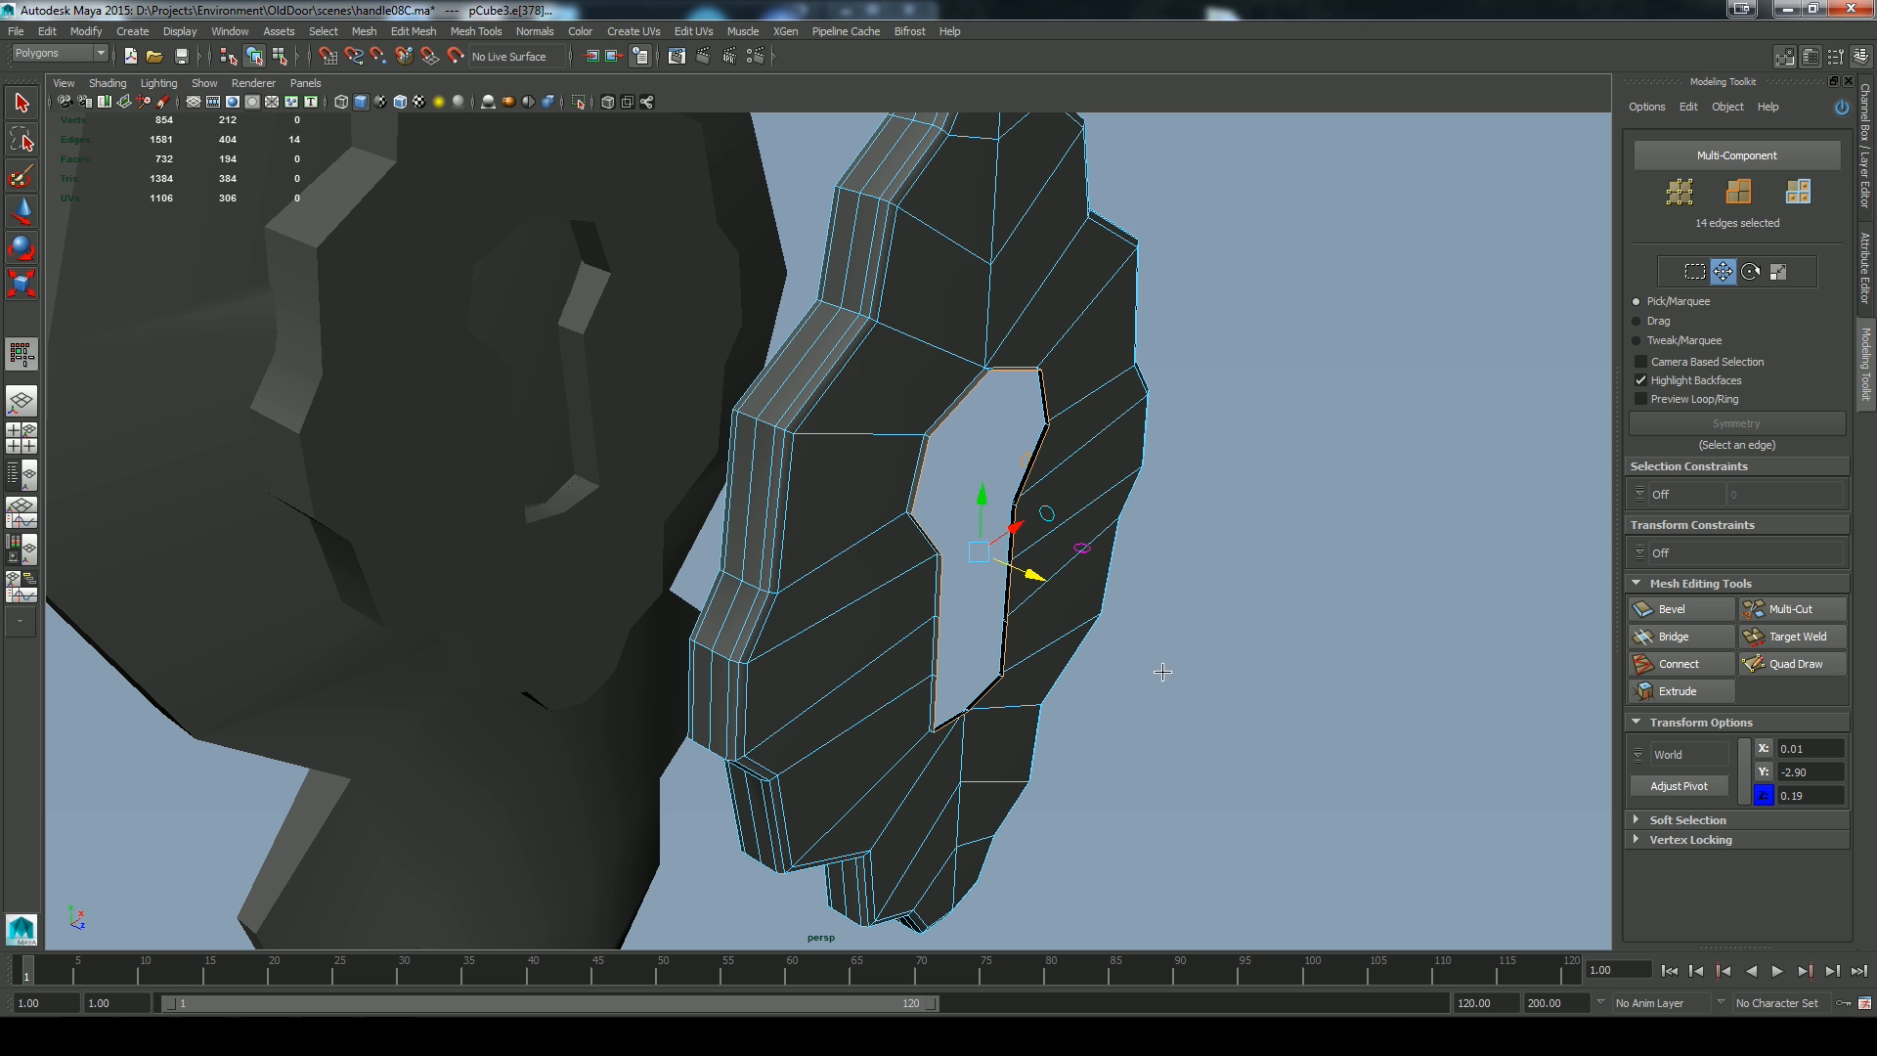
double_click(1822, 797)
type("0")
key("Return")
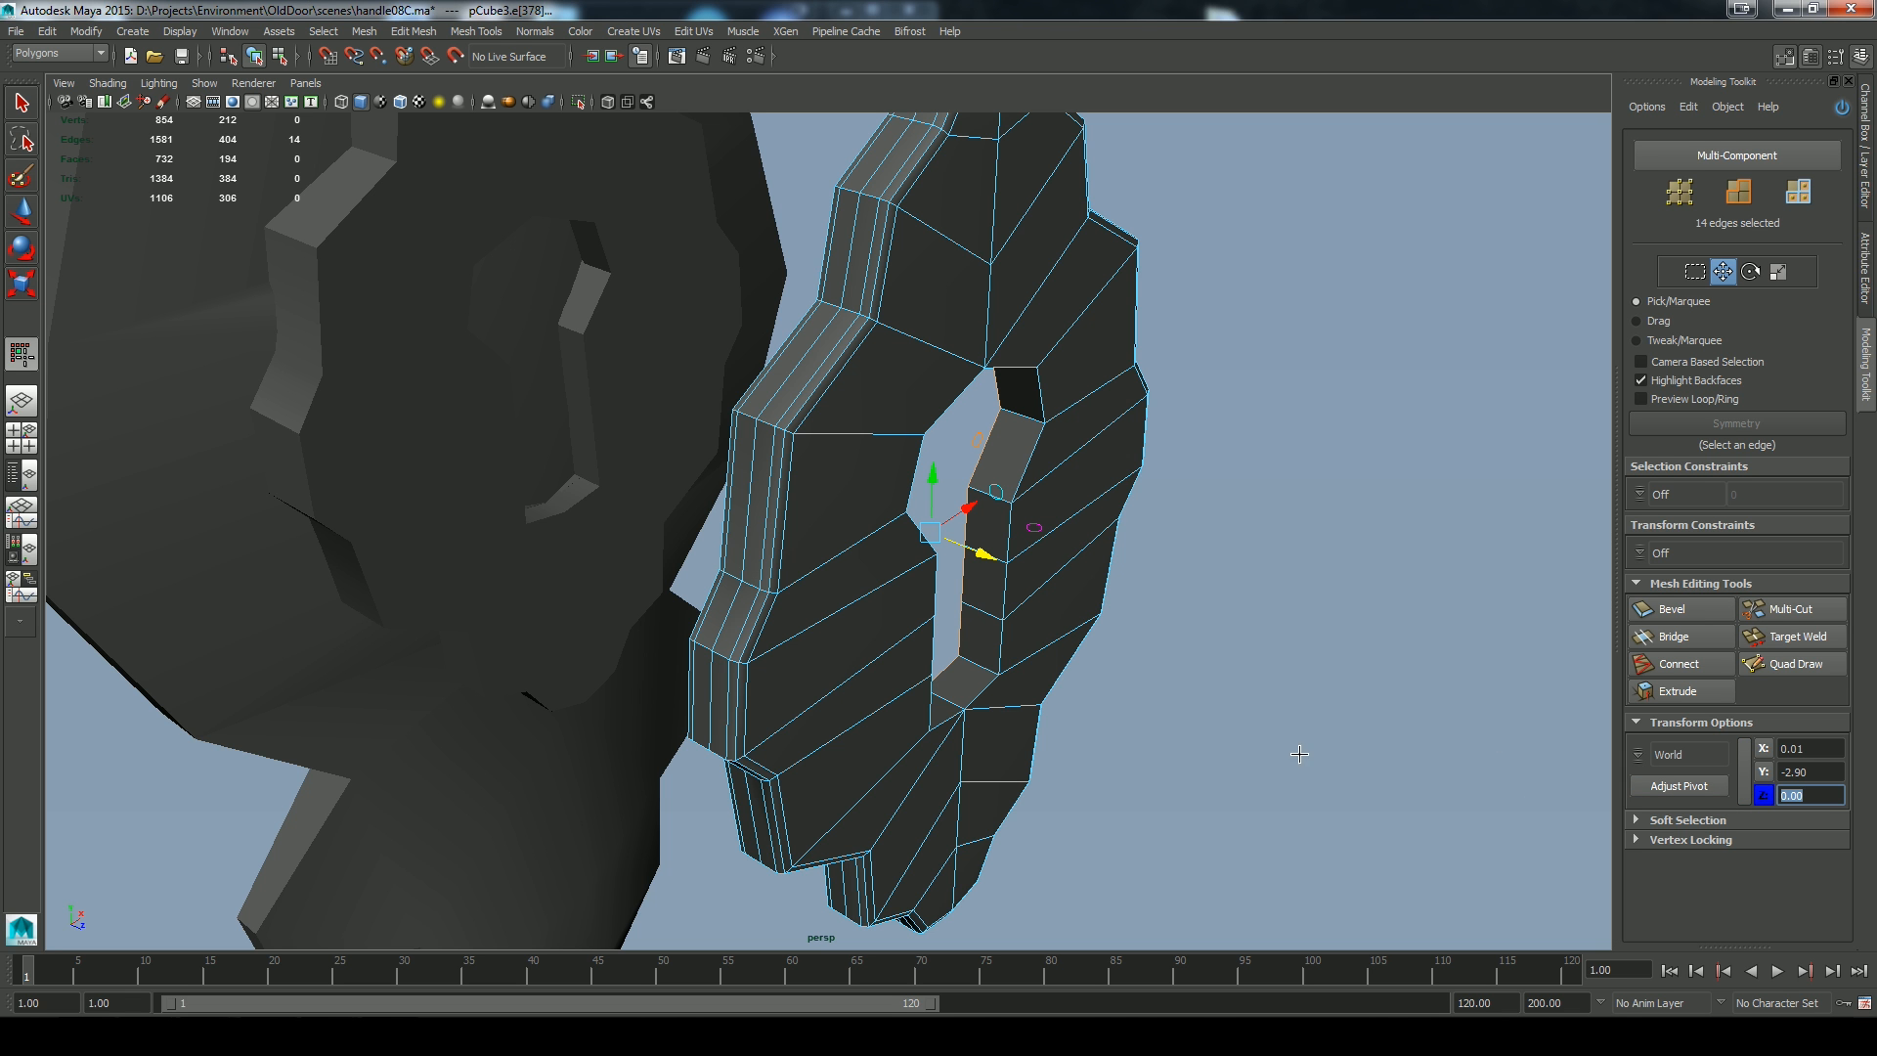
left_click_drag(1241, 707, 1078, 744, "alt")
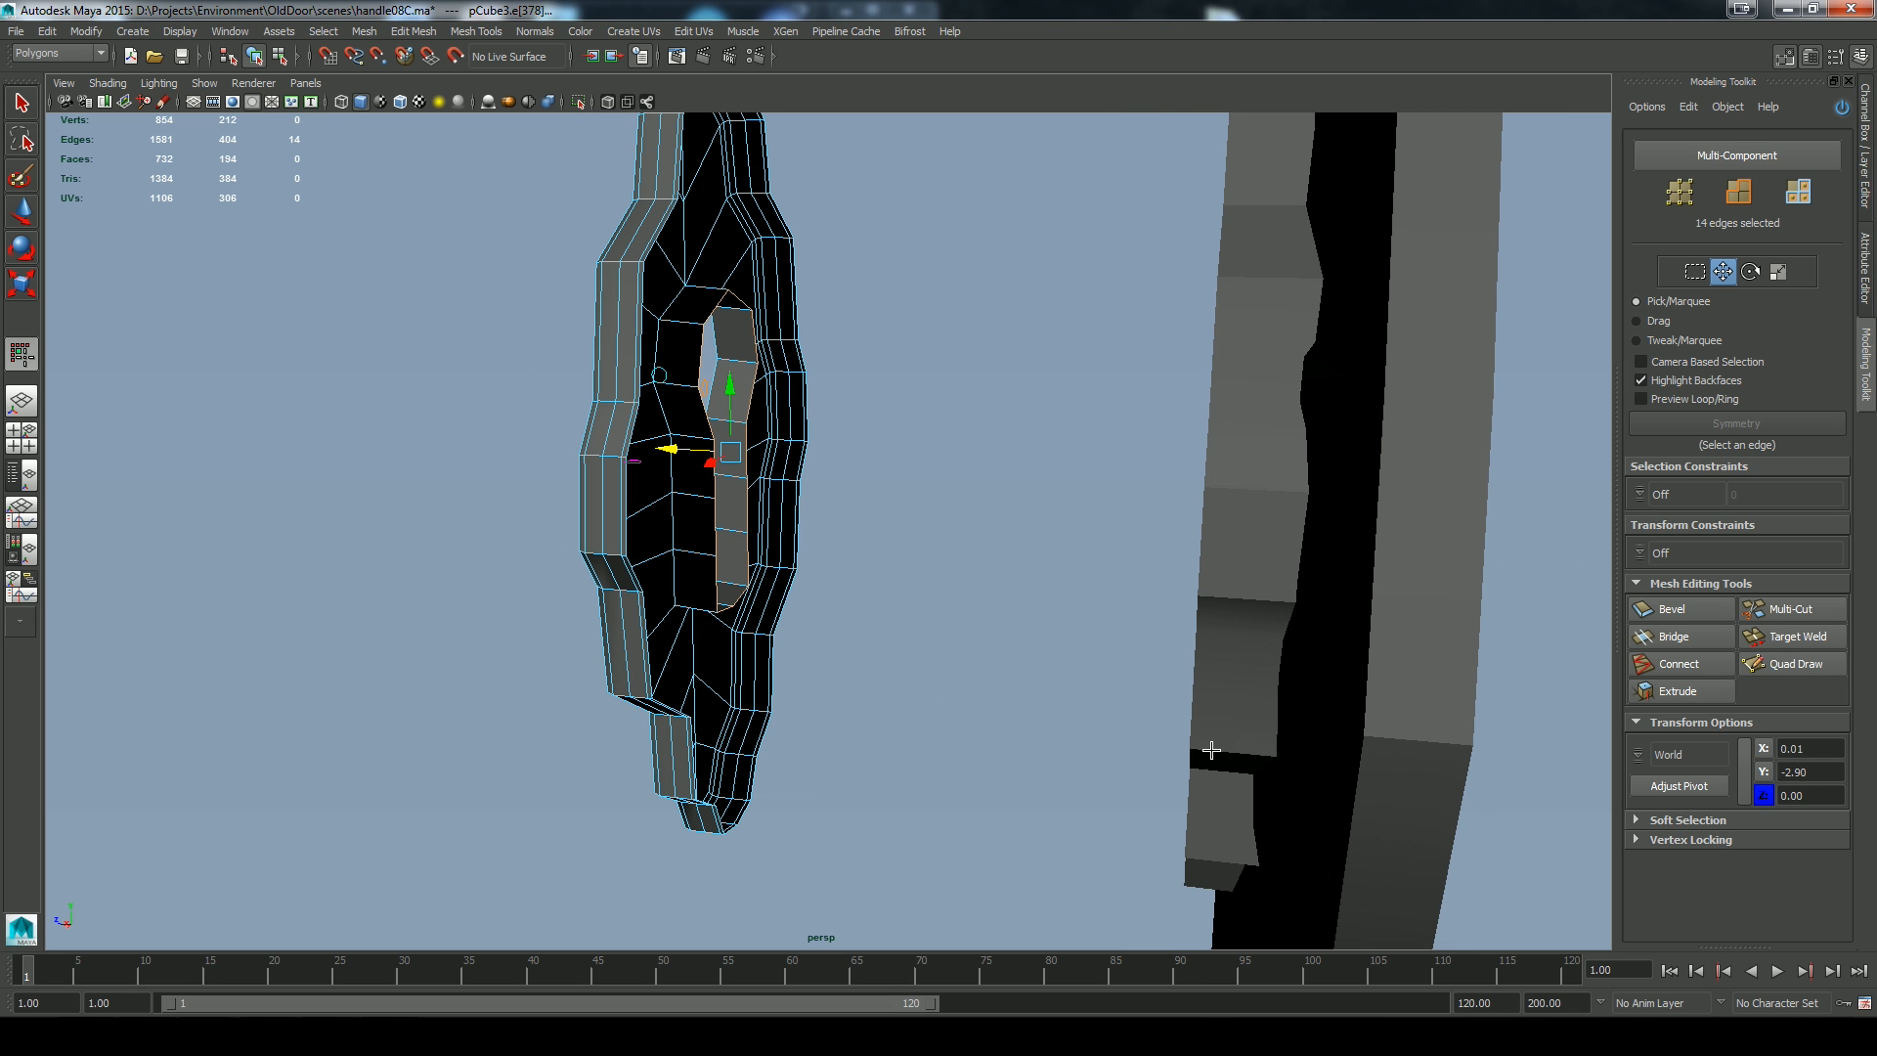
double_click(1816, 748)
key("Return")
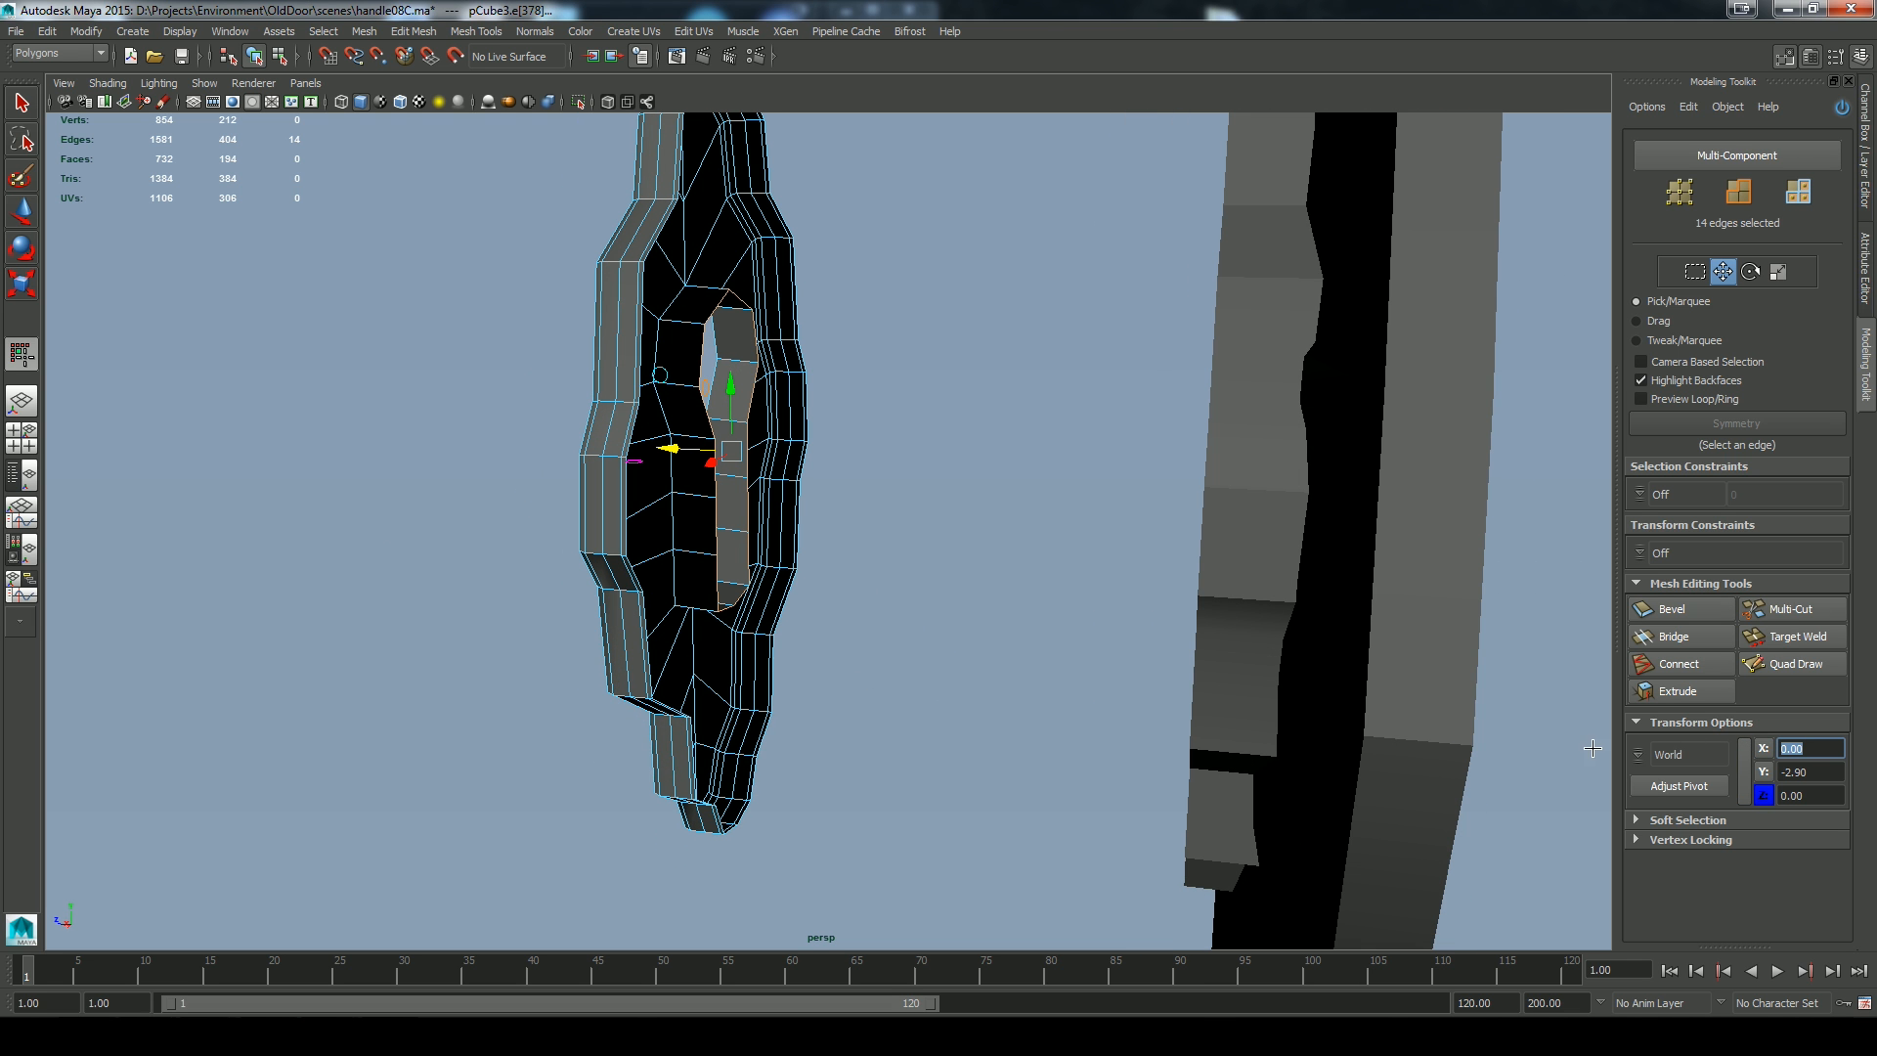
Bevel the front rim edges on both sides of the keyhole with 2 segments and a fractional offset of 0.16
left_click_drag(917, 650, 1089, 633, "alt")
key("w")
left_click_drag(721, 553, 671, 590, "alt")
left_click_drag(643, 529, 815, 556)
double_click(610, 606)
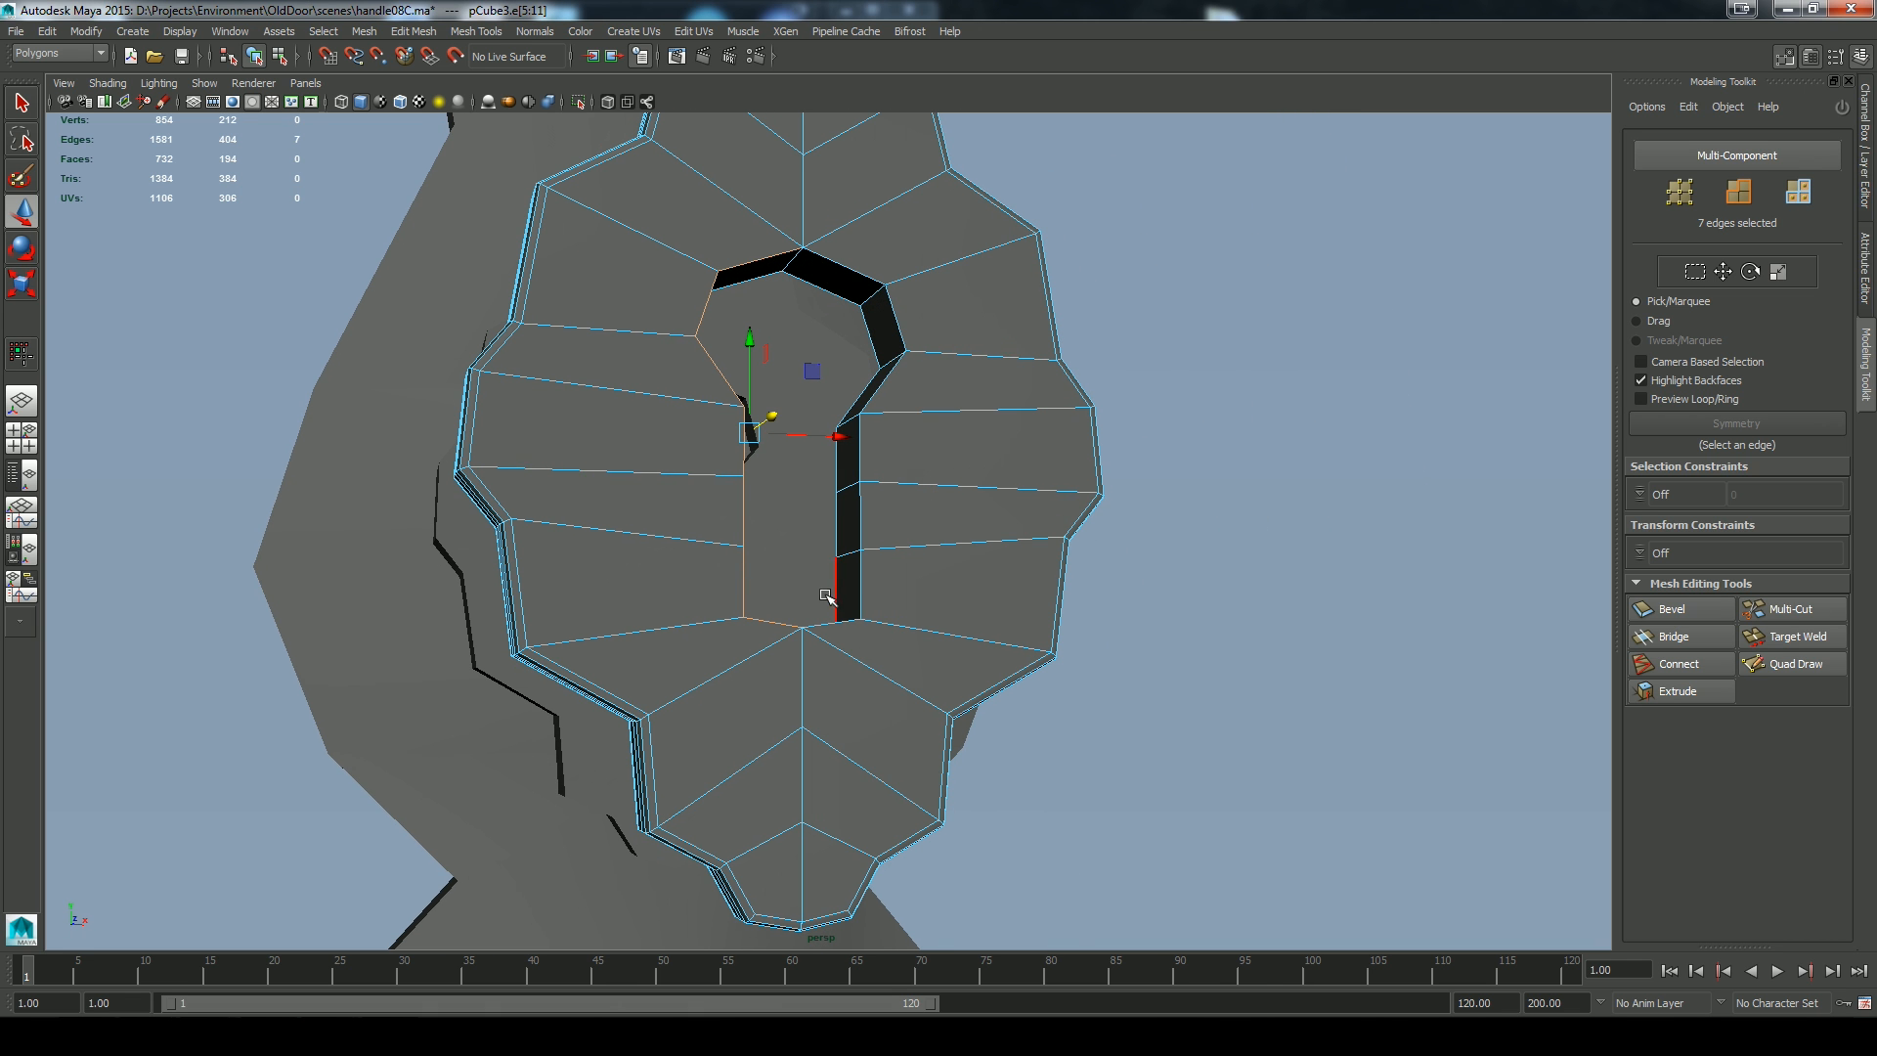
double_click(862, 583, "shift")
left_click_drag(951, 620, 1114, 616, "alt")
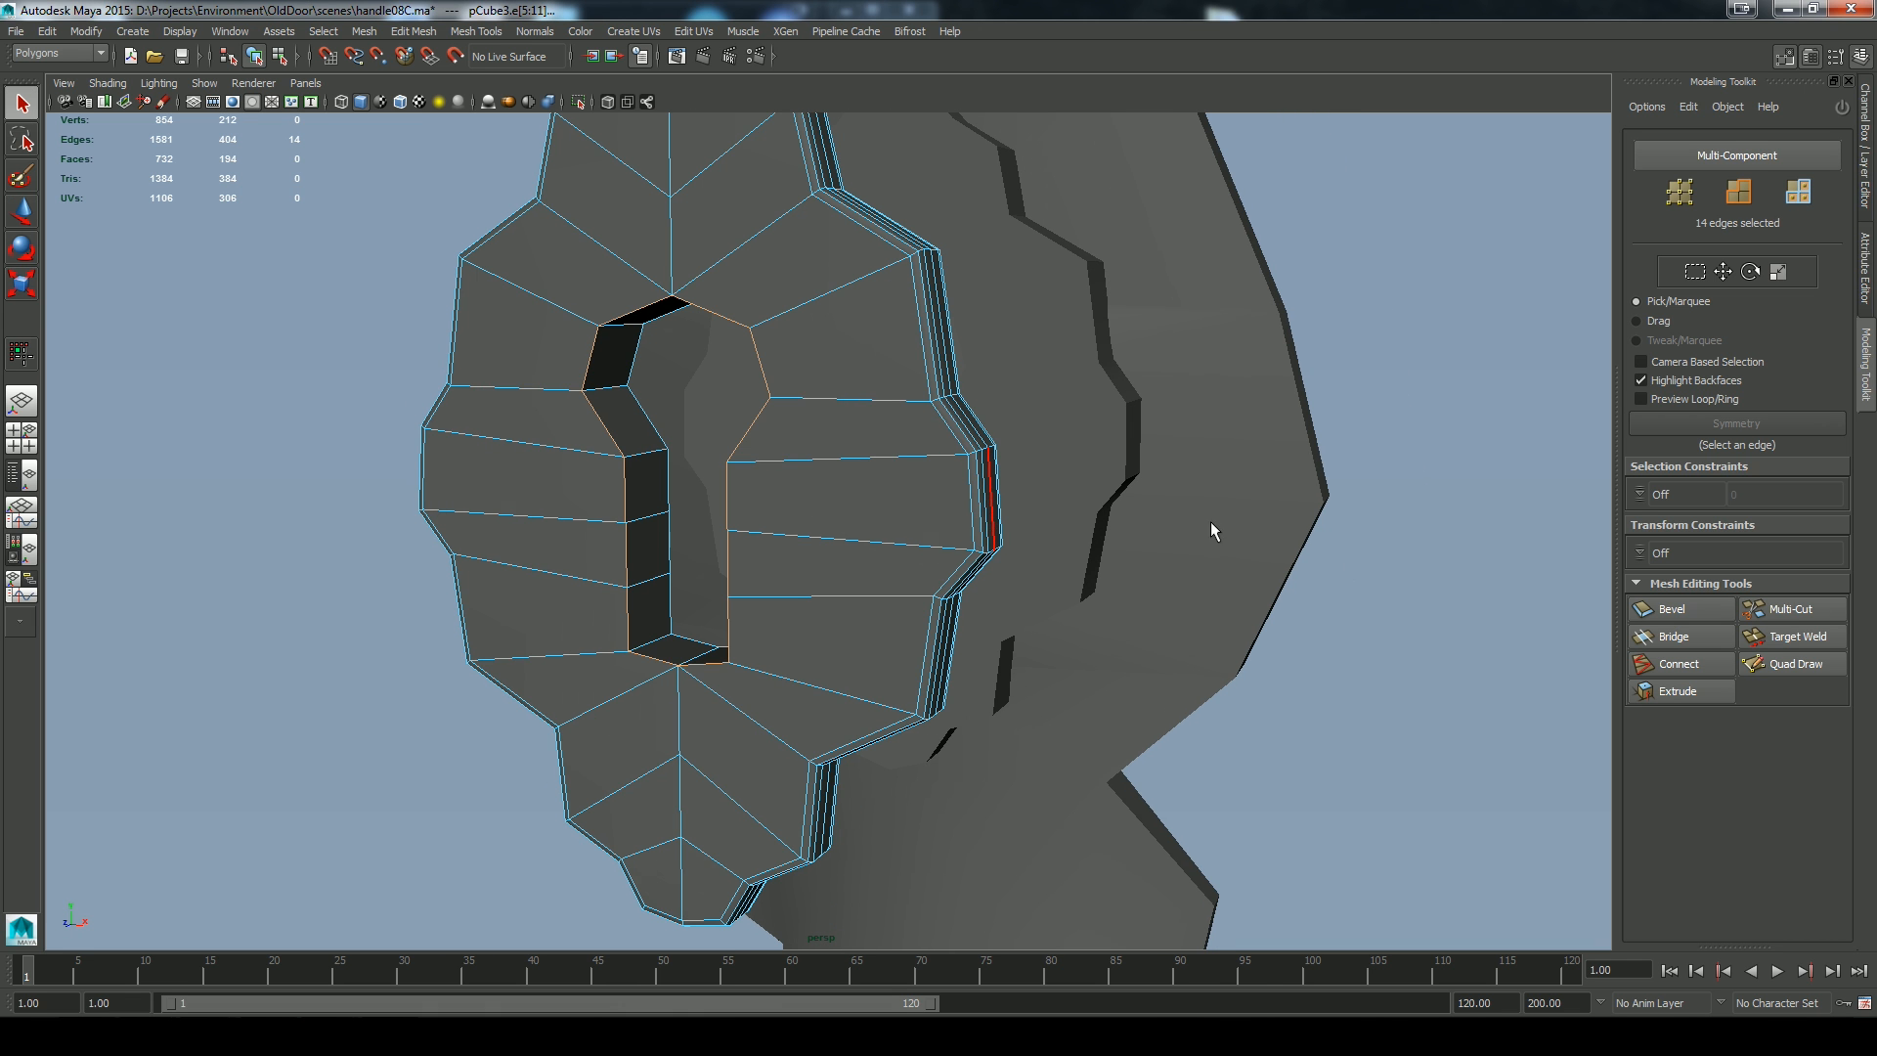
left_click(1670, 610)
left_click_drag(1388, 592, 1253, 556)
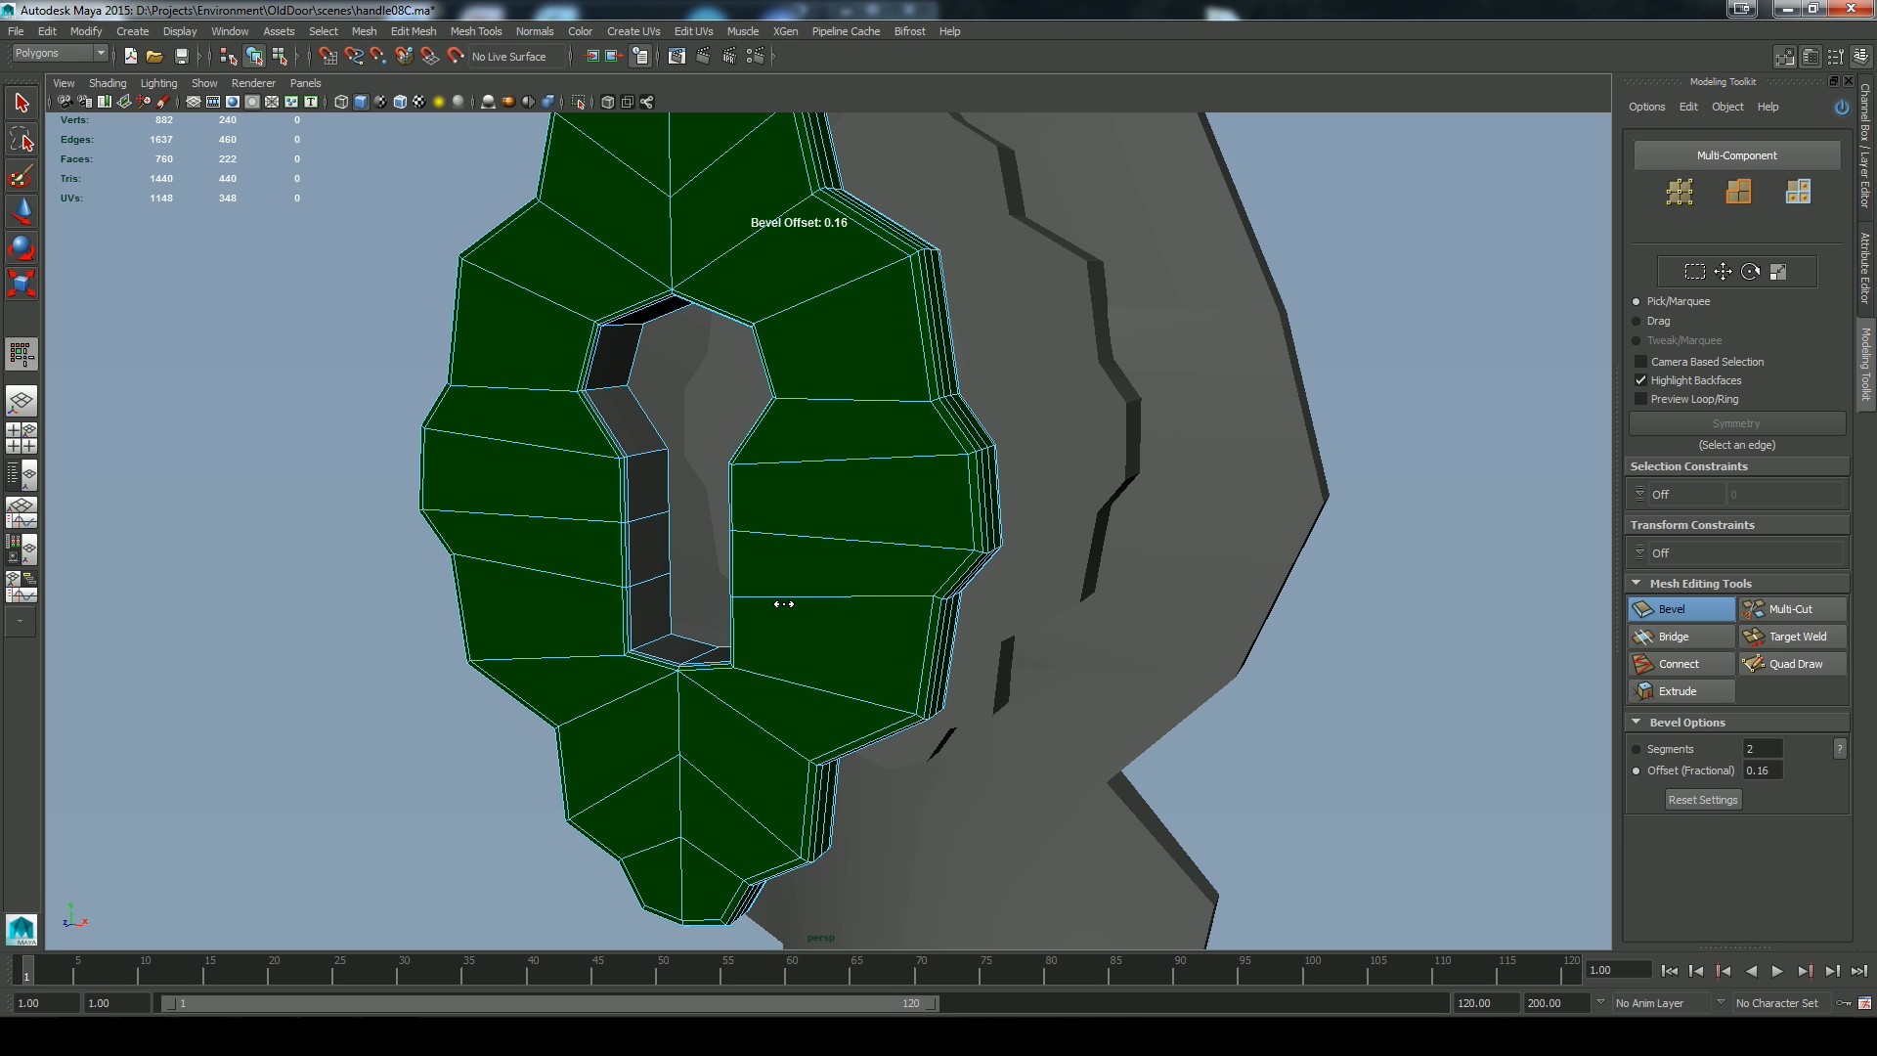
key("q")
Assign the lambert1 material to the whole rosette in the Hypershade
key("space")
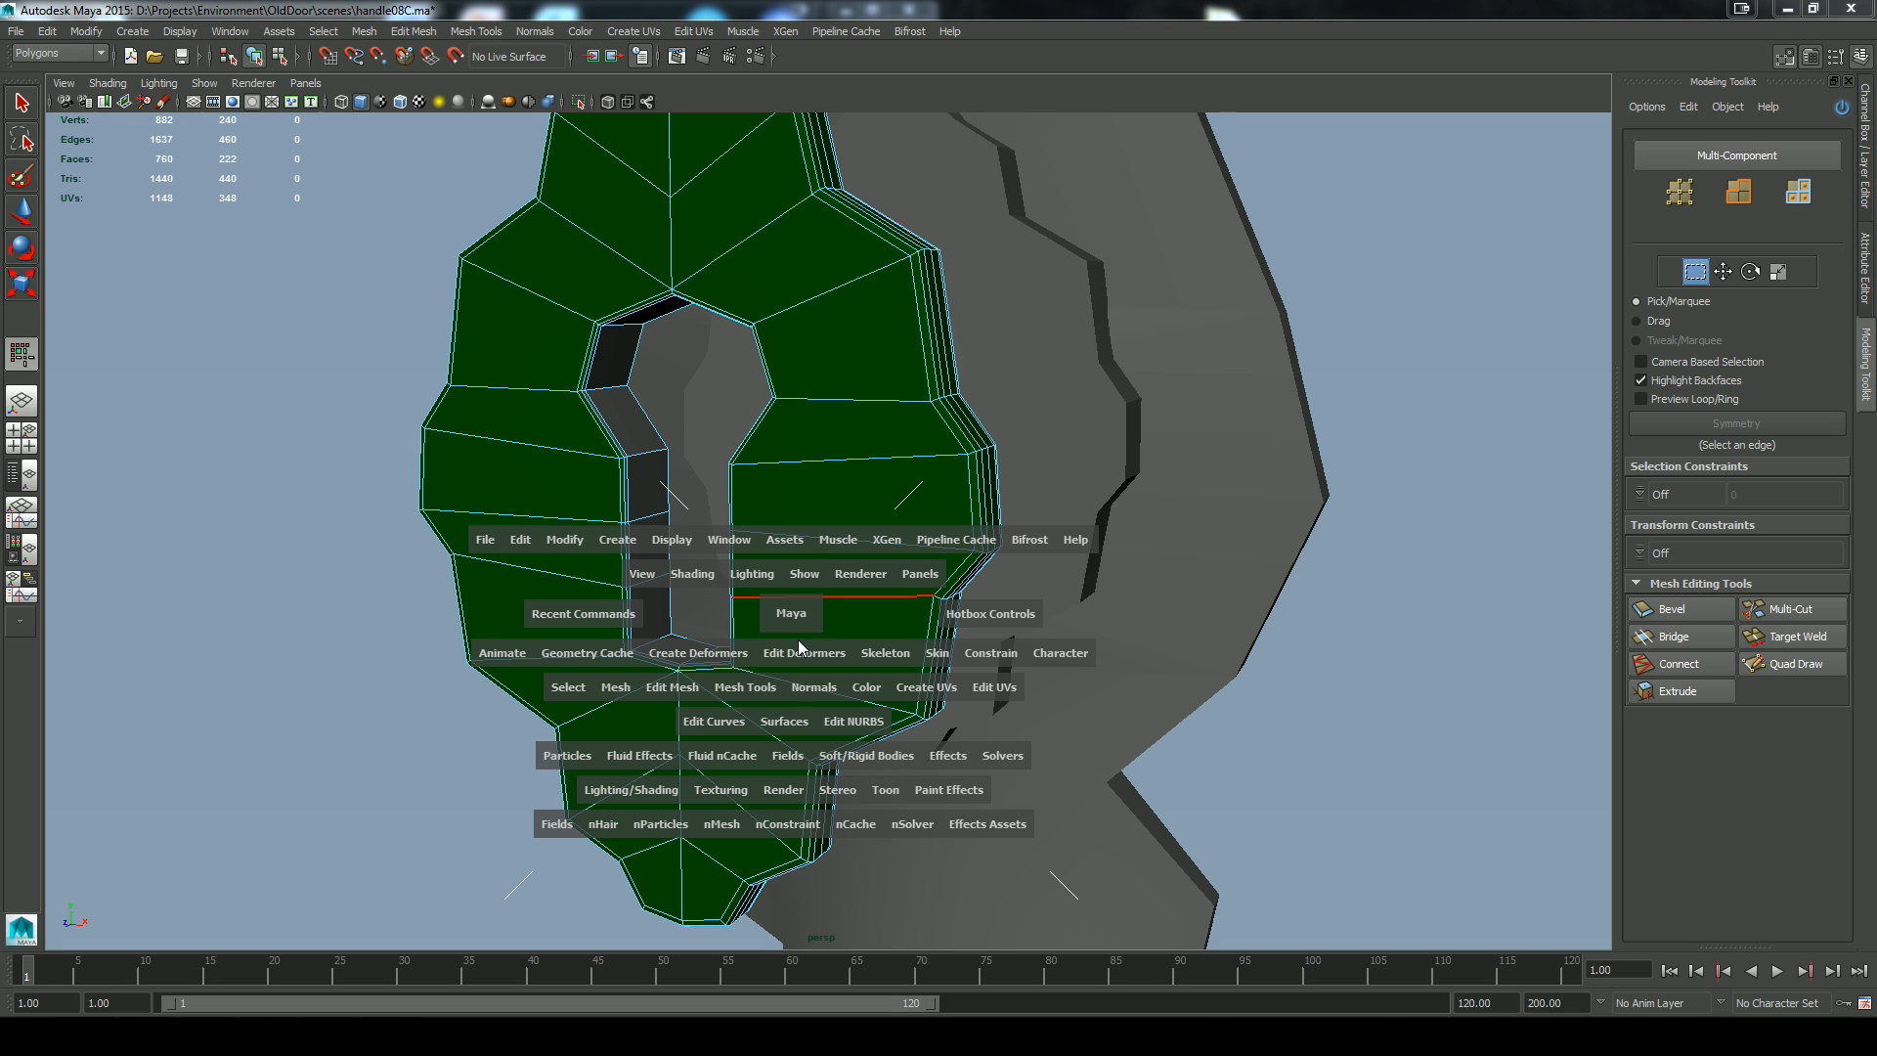
left_click_drag(810, 872, 722, 853)
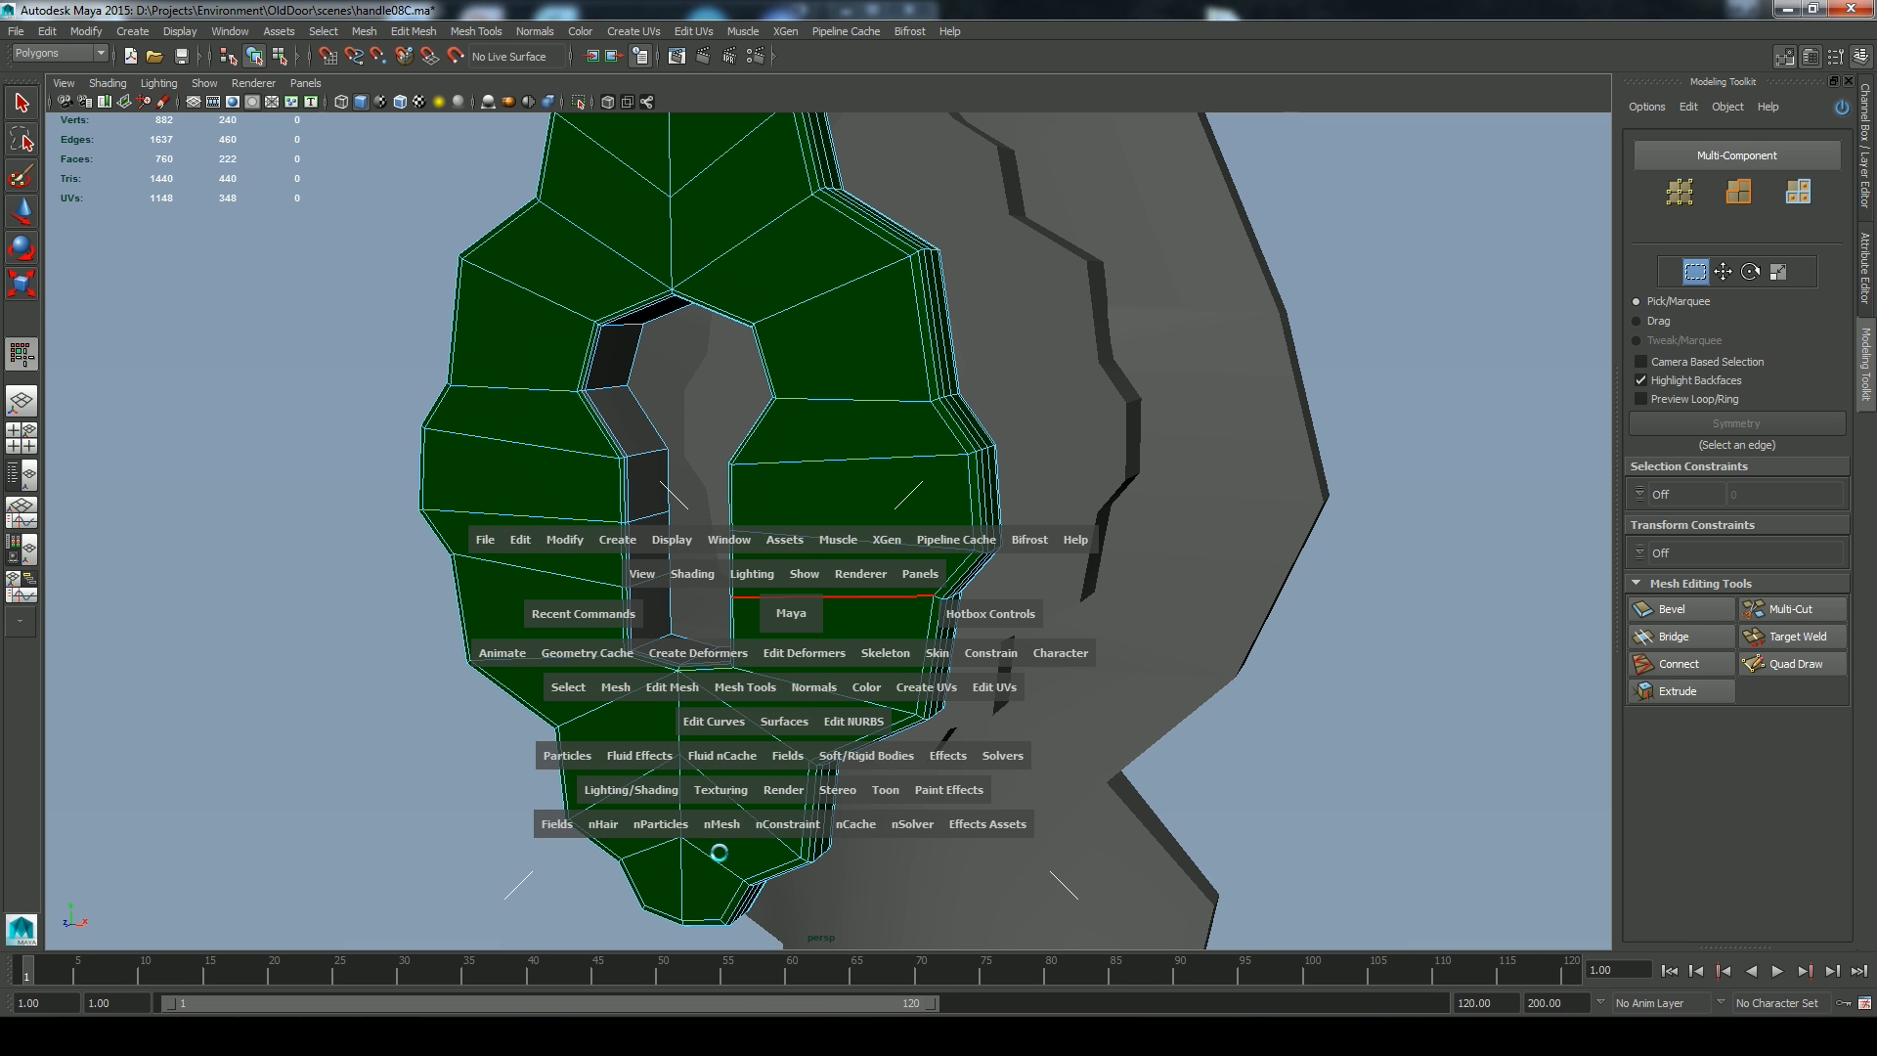
right_click_drag(824, 406, 934, 350)
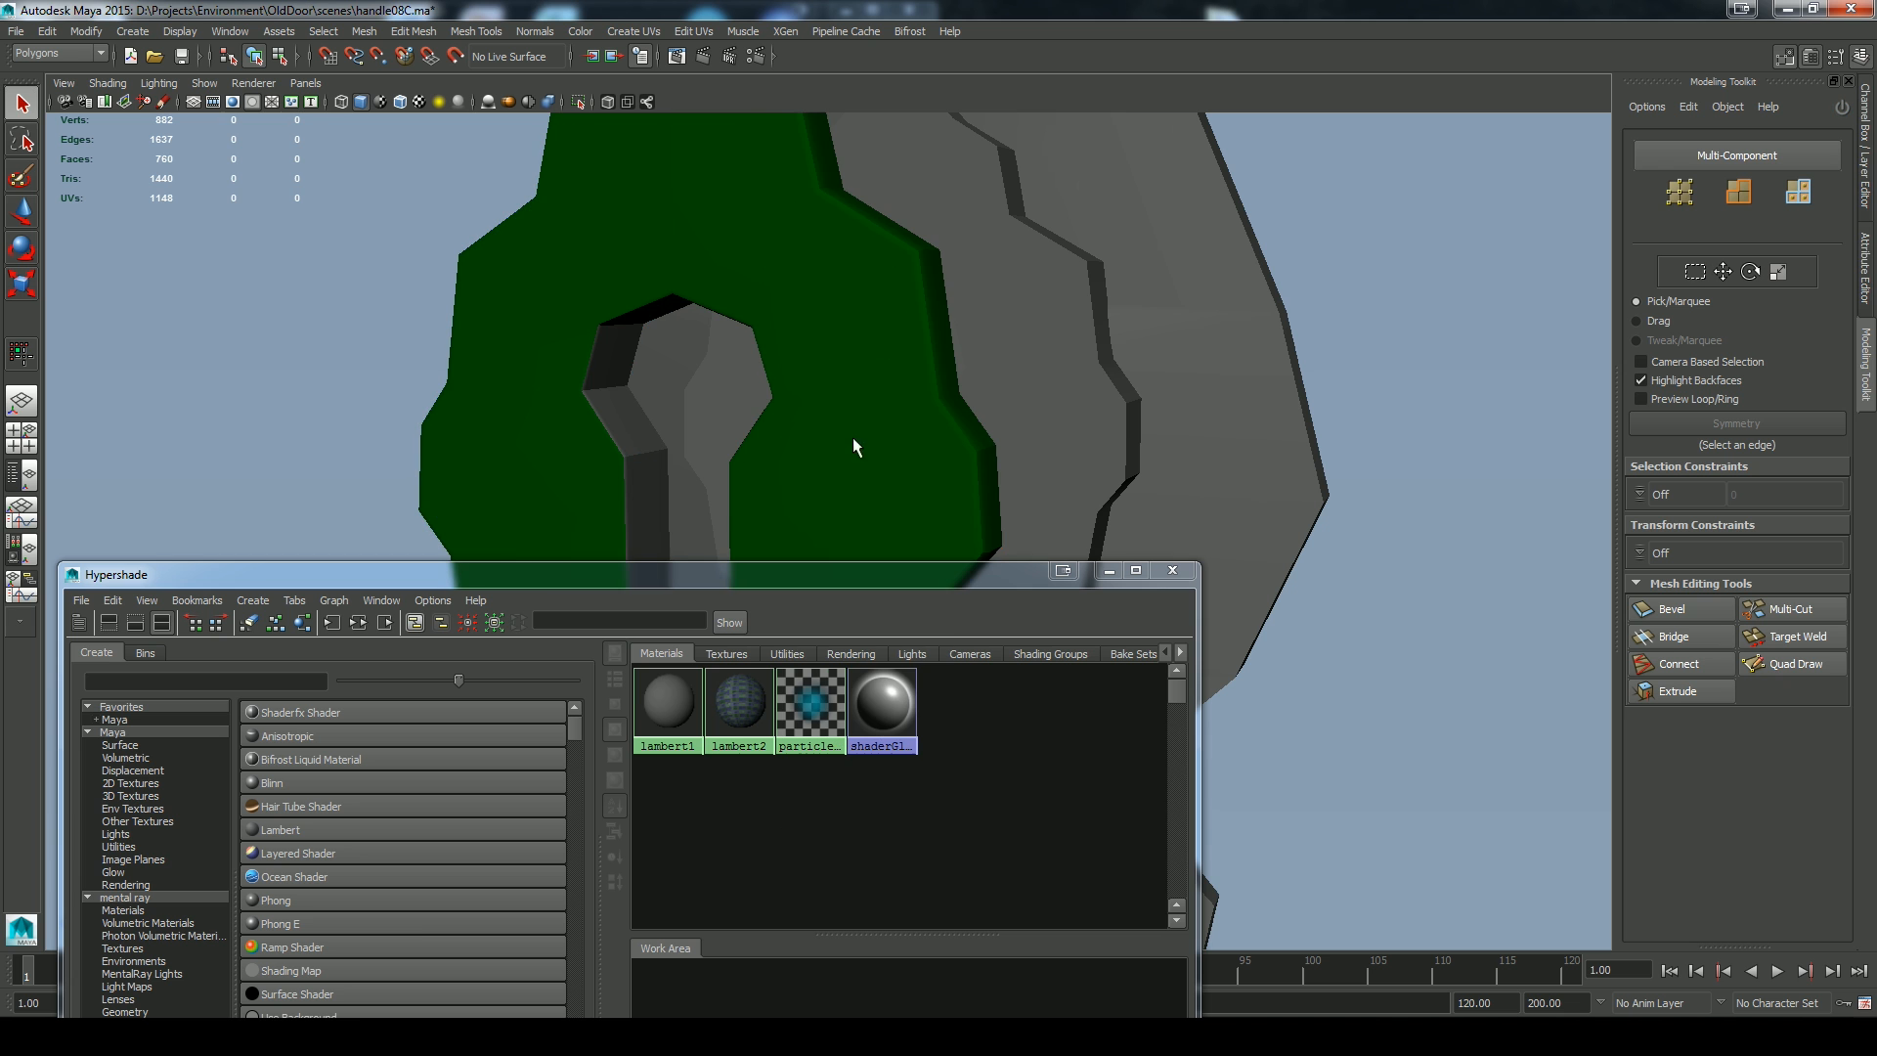
middle_click_drag(666, 710, 861, 460)
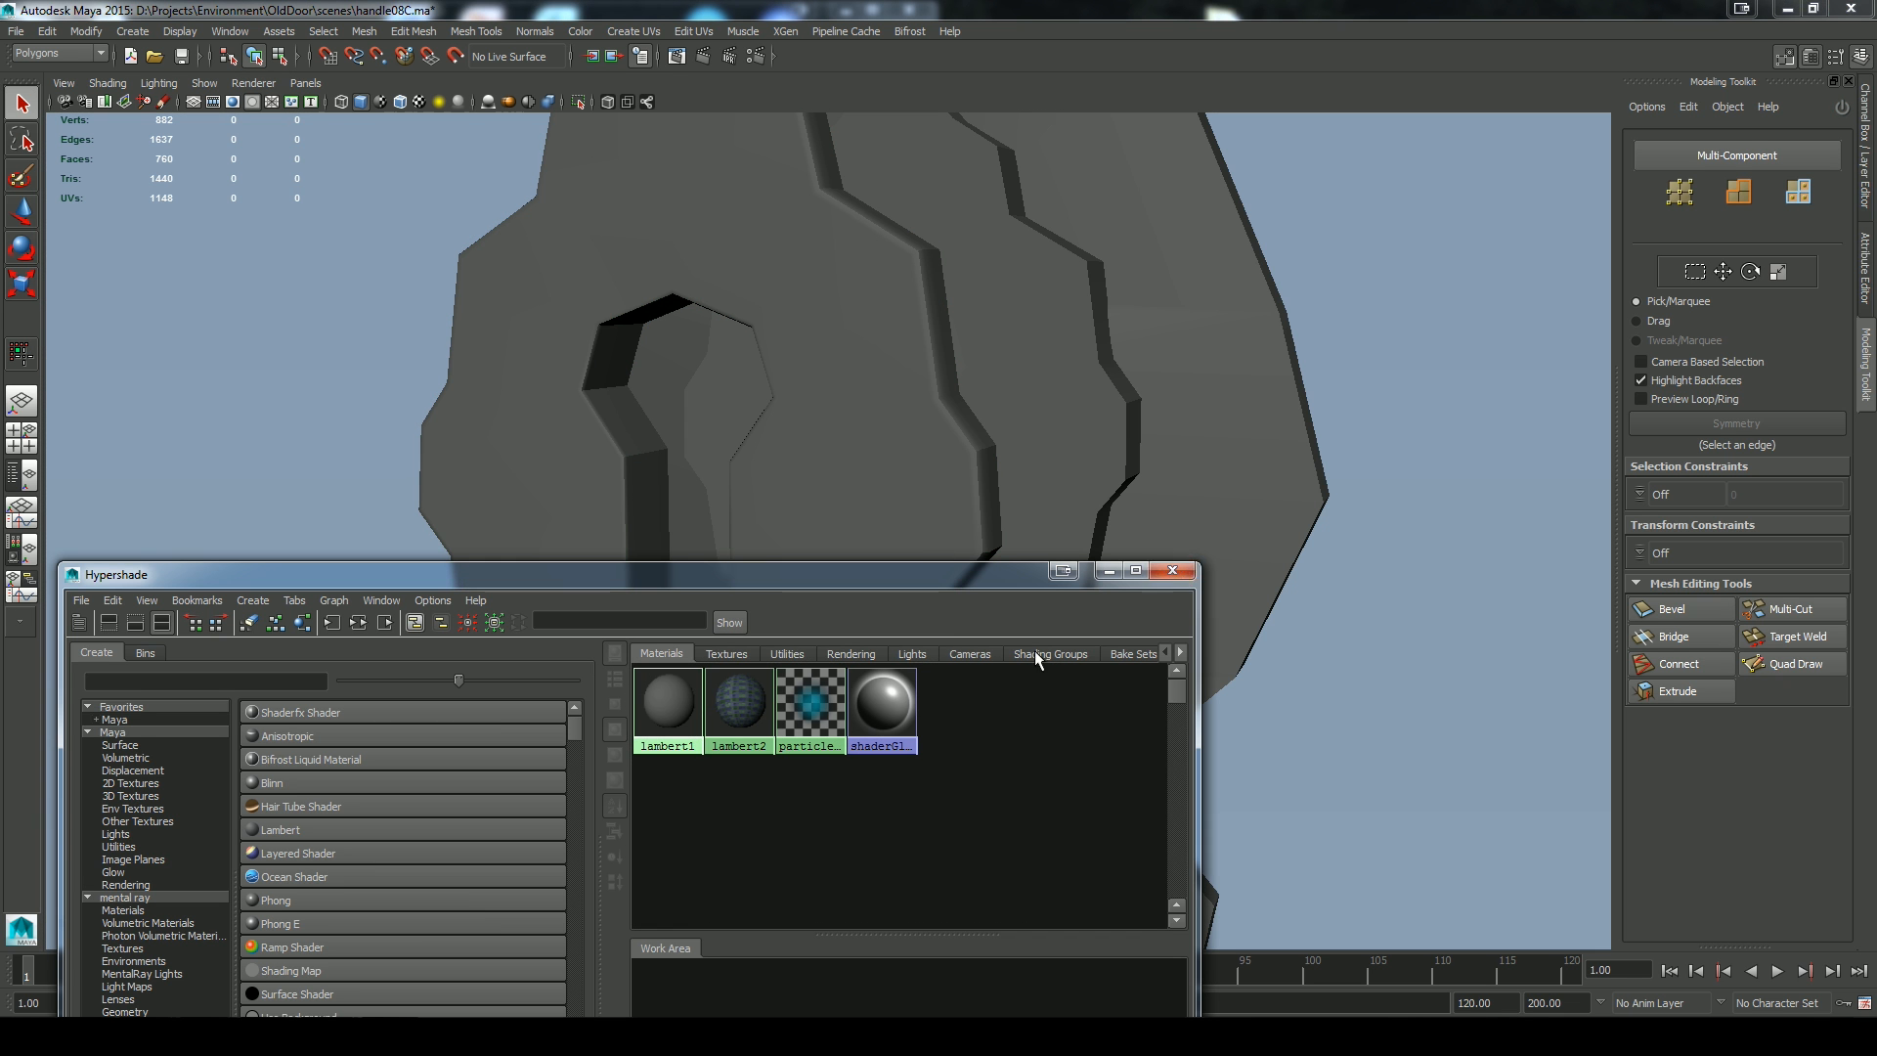
left_click(884, 683)
Bevel the edge loops through both lower keyhole corners with 2 segments and offset 0.28, and turn on the smooth preview
left_click_drag(884, 683, 876, 649, "alt")
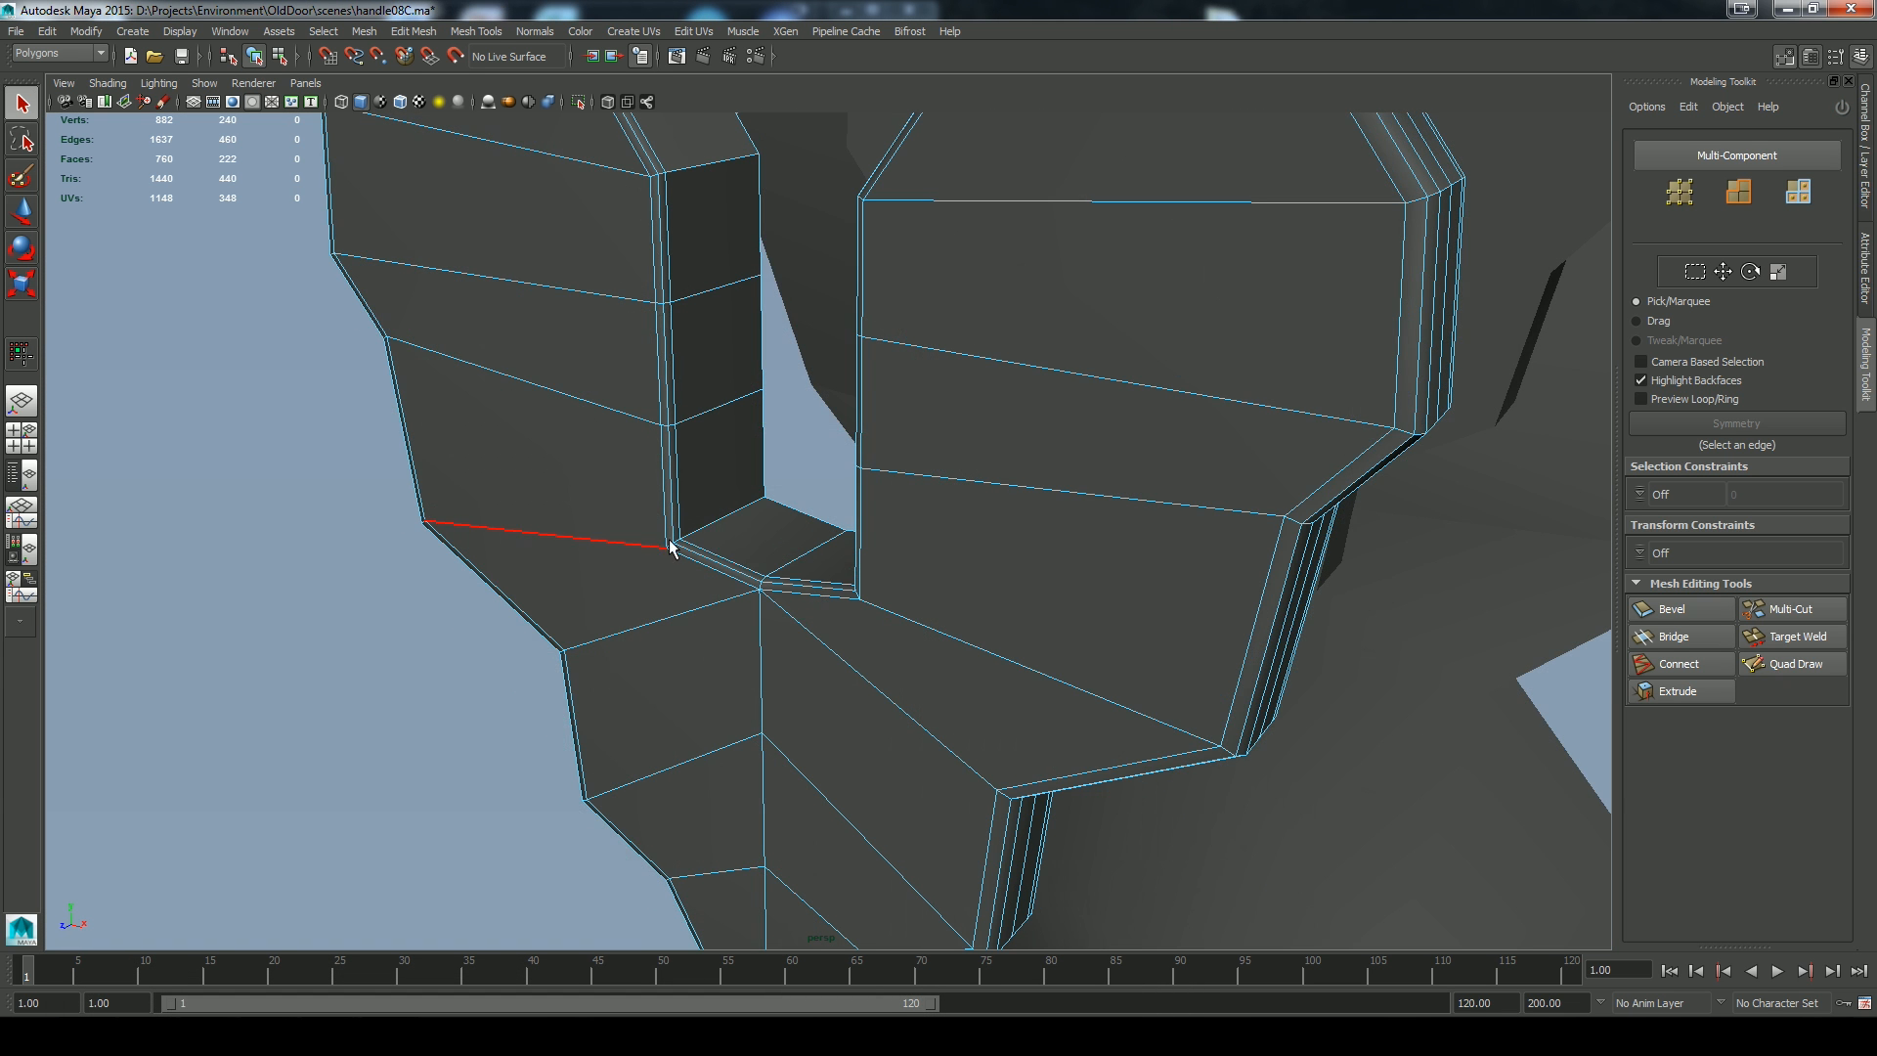
double_click(717, 519)
left_click_drag(723, 653, 980, 618, "alt")
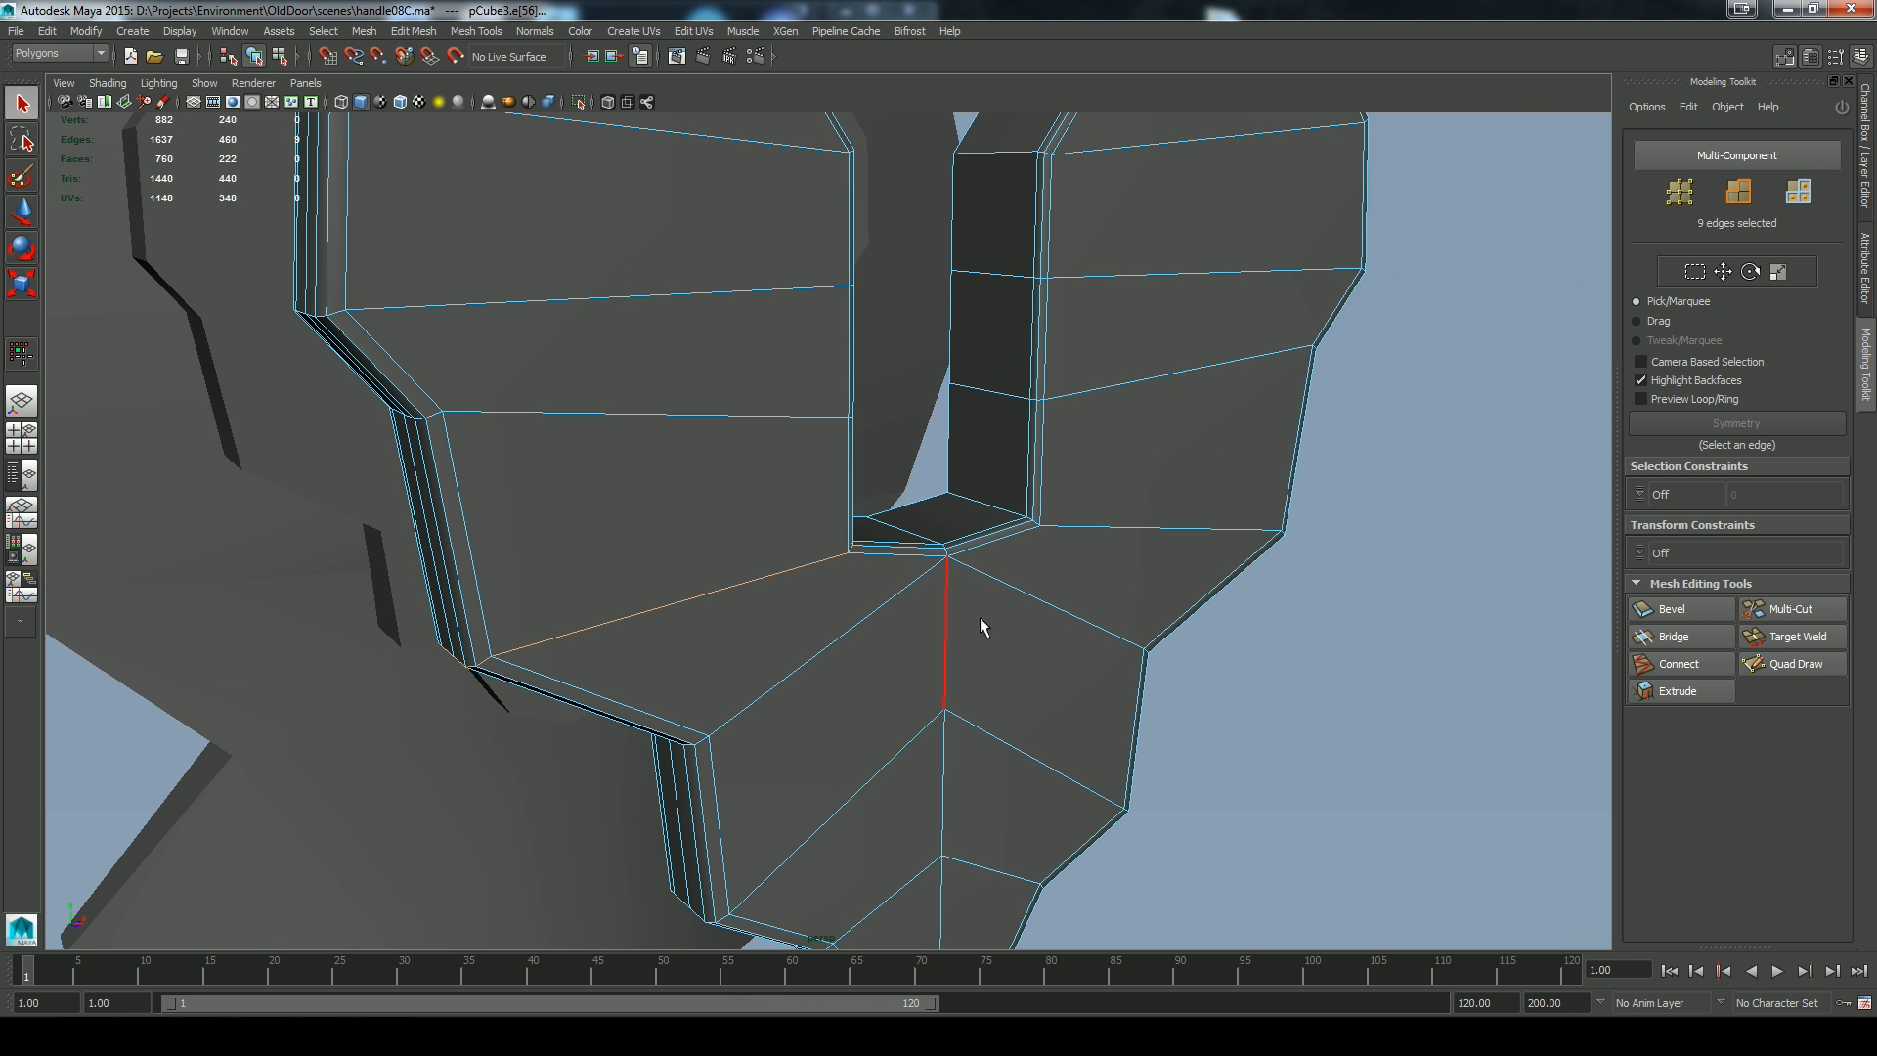
double_click(988, 507, "shift")
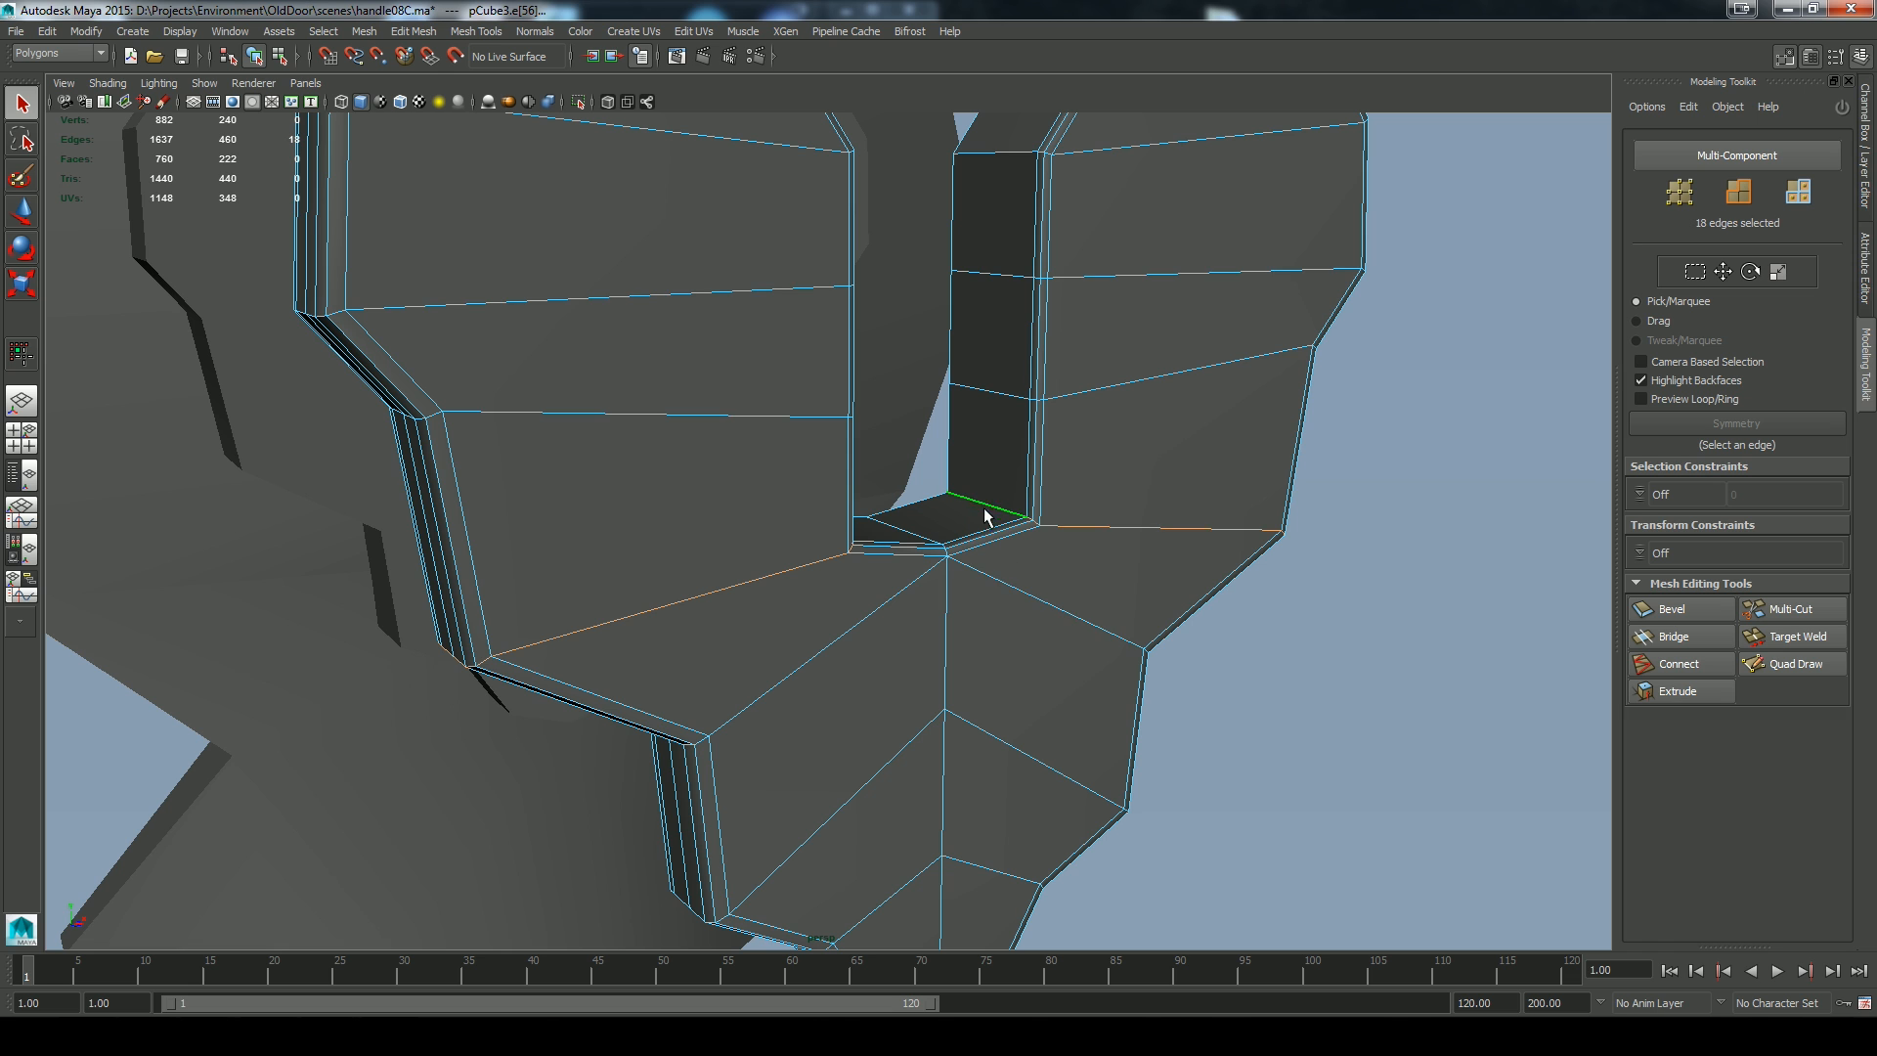
left_click(1672, 609)
mouse_move(1378, 673)
left_mouse_down()
mouse_move(1408, 662)
mouse_move(1368, 700)
left_mouse_up()
key("3")
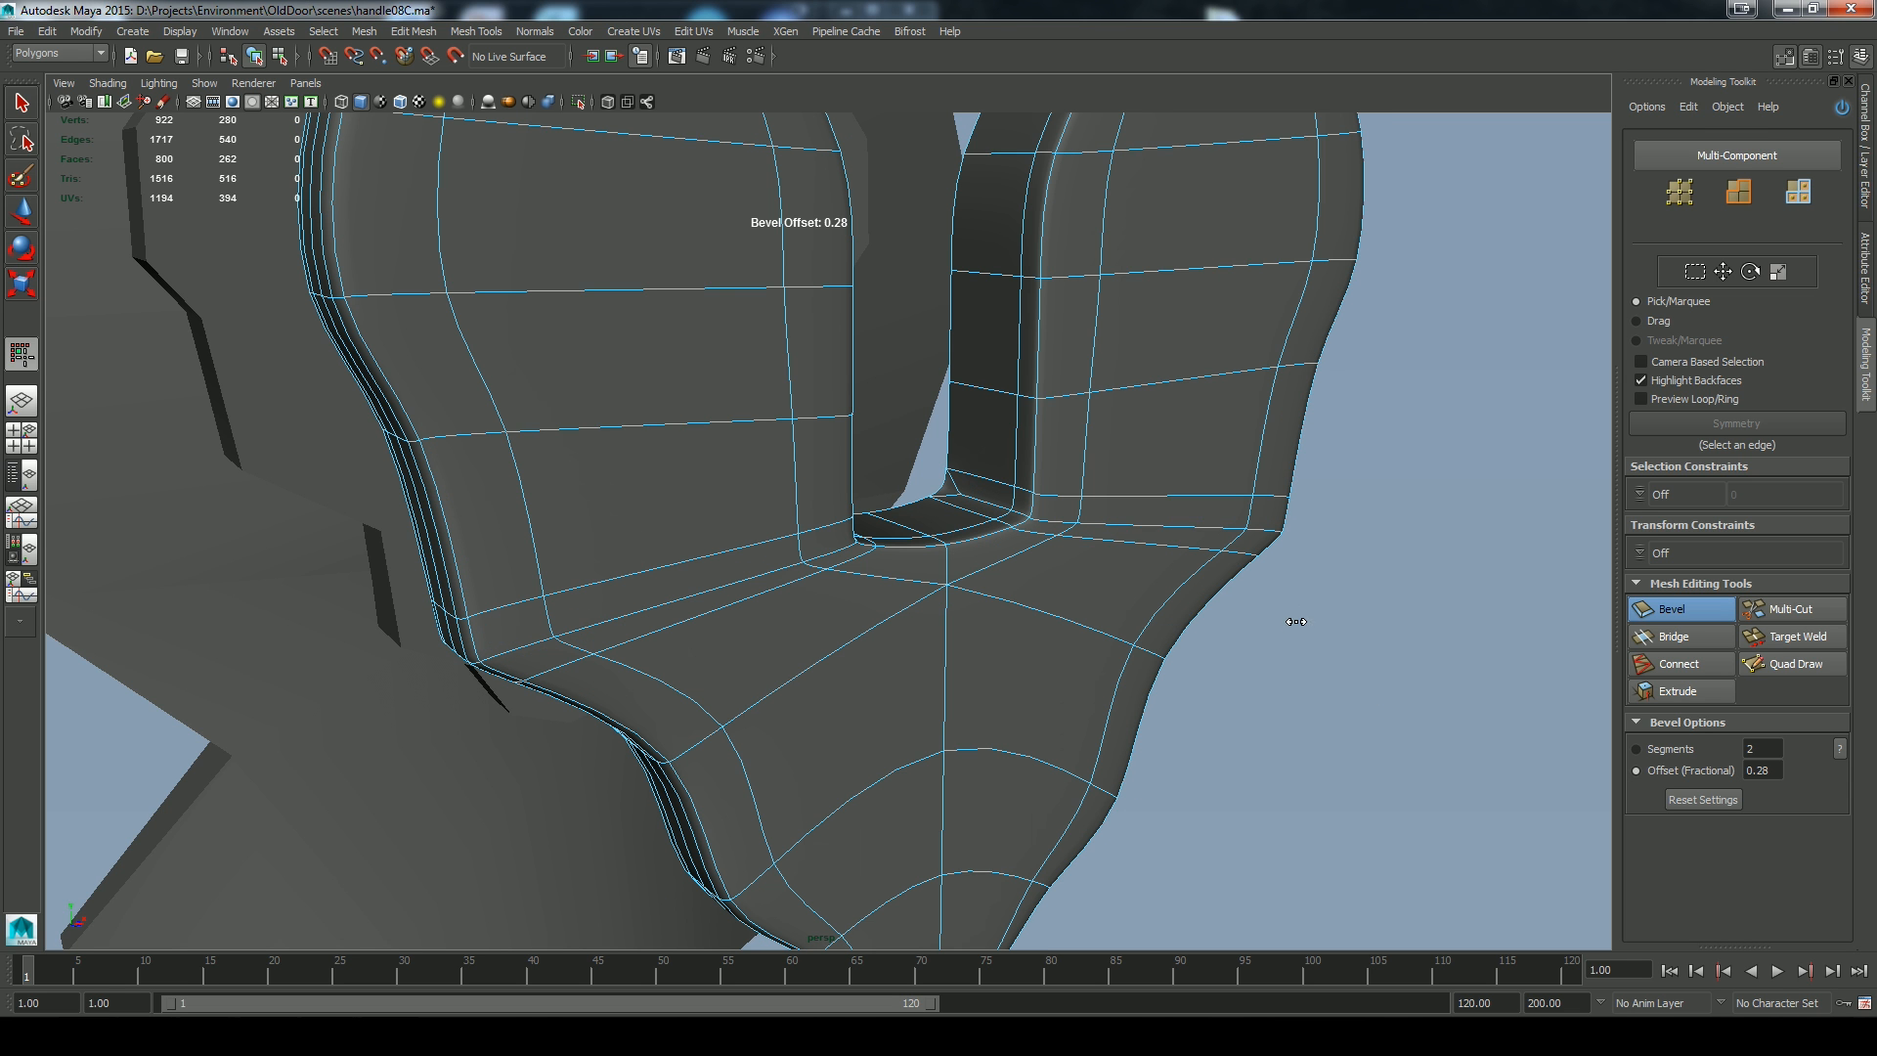
key("q")
Examine the smoothed rosette's outline and keyhole from the front, then inspect the mesh around the keyhole's upper end
right_click_drag(1137, 530, 1204, 500)
left_click(1393, 675)
left_click_drag(1399, 684, 1345, 684, "alt")
right_click_drag(1345, 683, 861, 431, "alt")
left_click_drag(1036, 523, 980, 531, "alt")
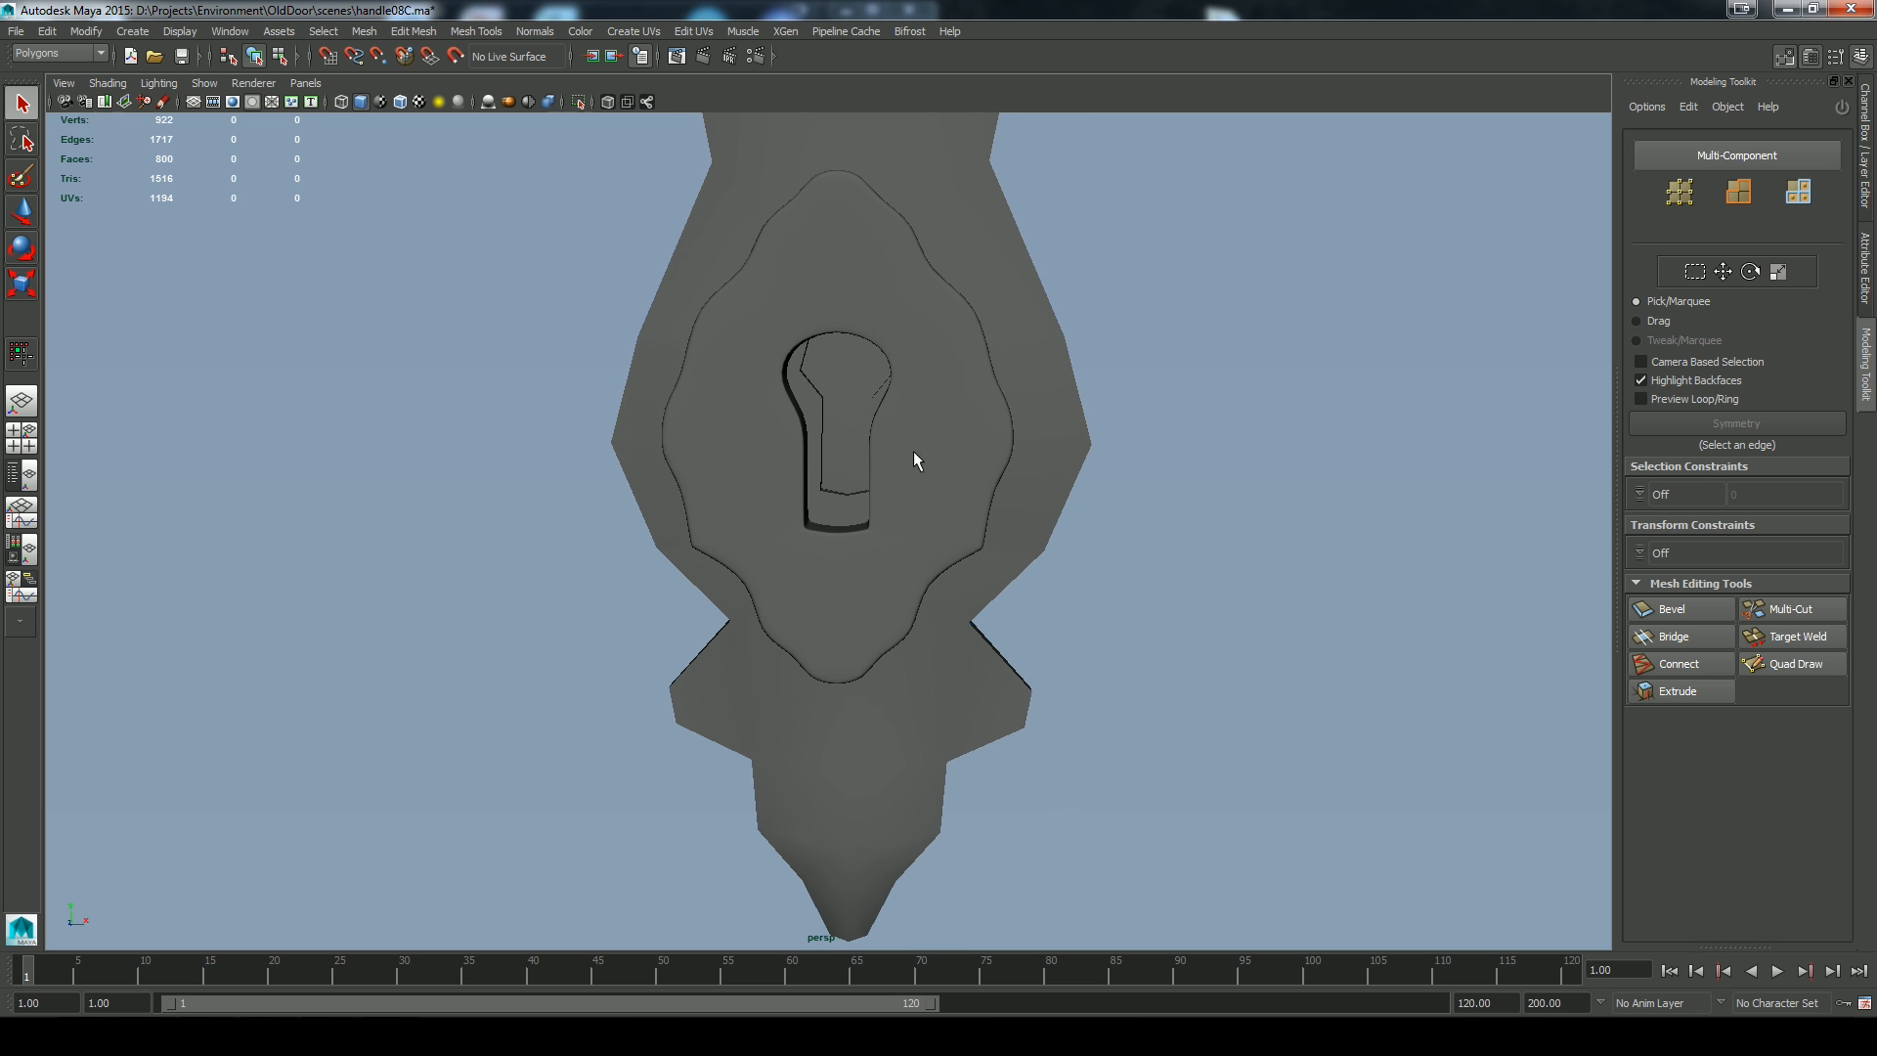
right_click_drag(915, 454, 965, 479, "alt")
middle_click_drag(965, 479, 924, 662, "alt")
left_click(899, 537)
left_click_drag(899, 537, 844, 625, "alt")
right_click_drag(844, 626, 853, 704, "alt")
left_click_drag(853, 705, 918, 570, "alt")
right_click_drag(918, 570, 929, 768, "alt")
middle_click_drag(860, 436, 843, 638, "alt")
left_click_drag(937, 659, 792, 548, "alt")
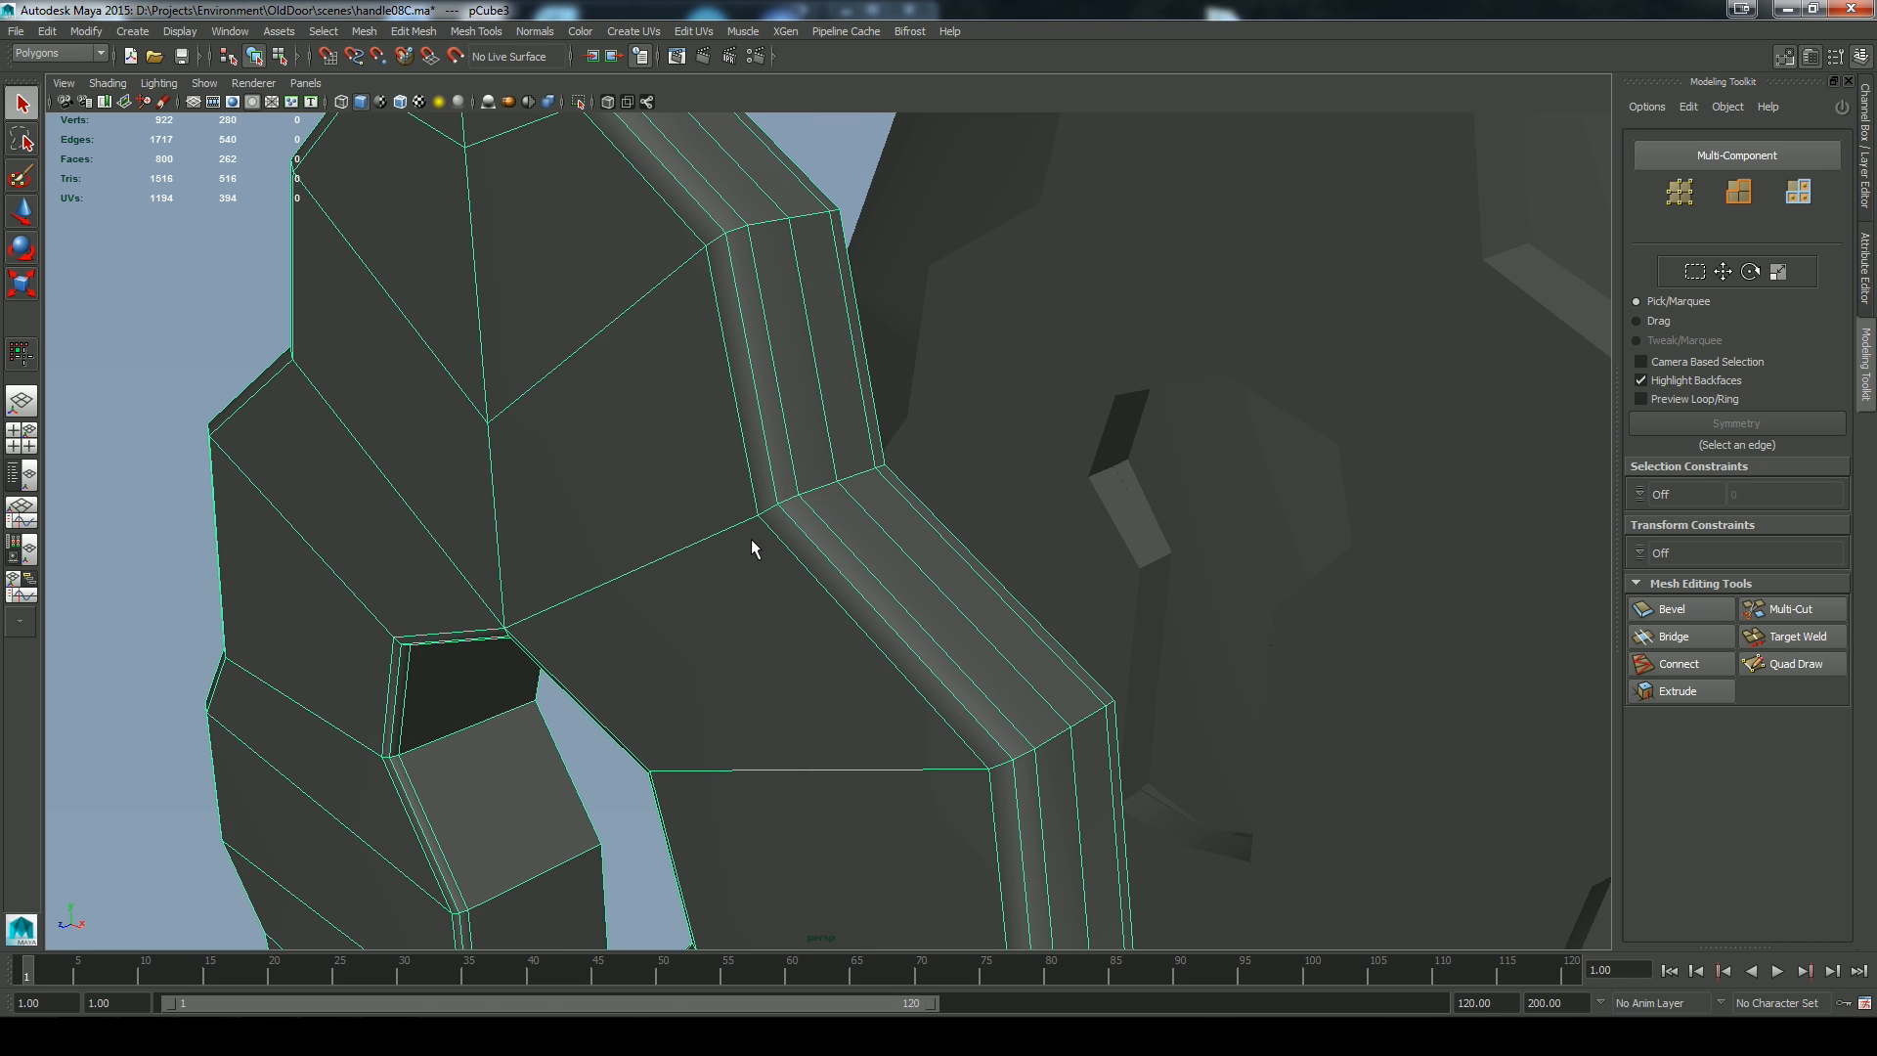
Multi-Cut a straight edge across the rosette above the keyhole, joining the two opposite inner corners of the outline
left_click(1789, 613)
left_click(581, 545)
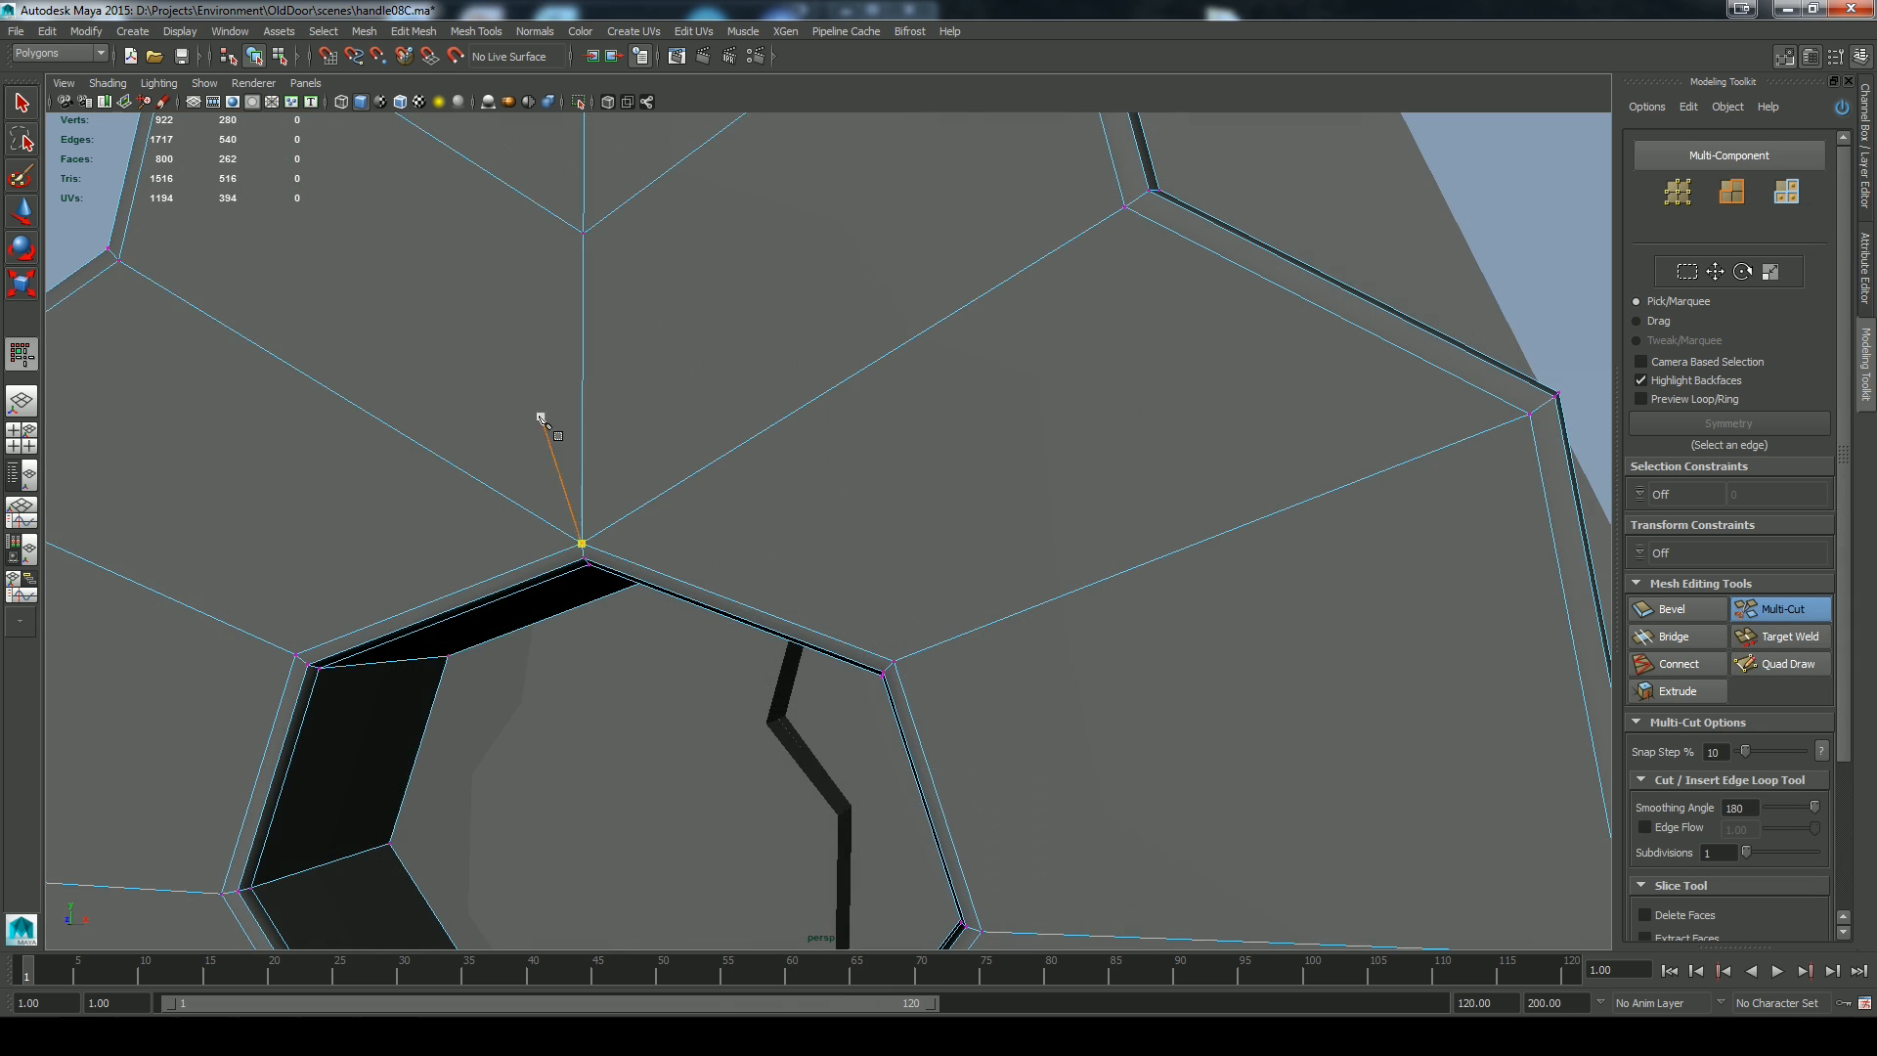
key("Escape")
left_click_drag(541, 415, 561, 444, "alt")
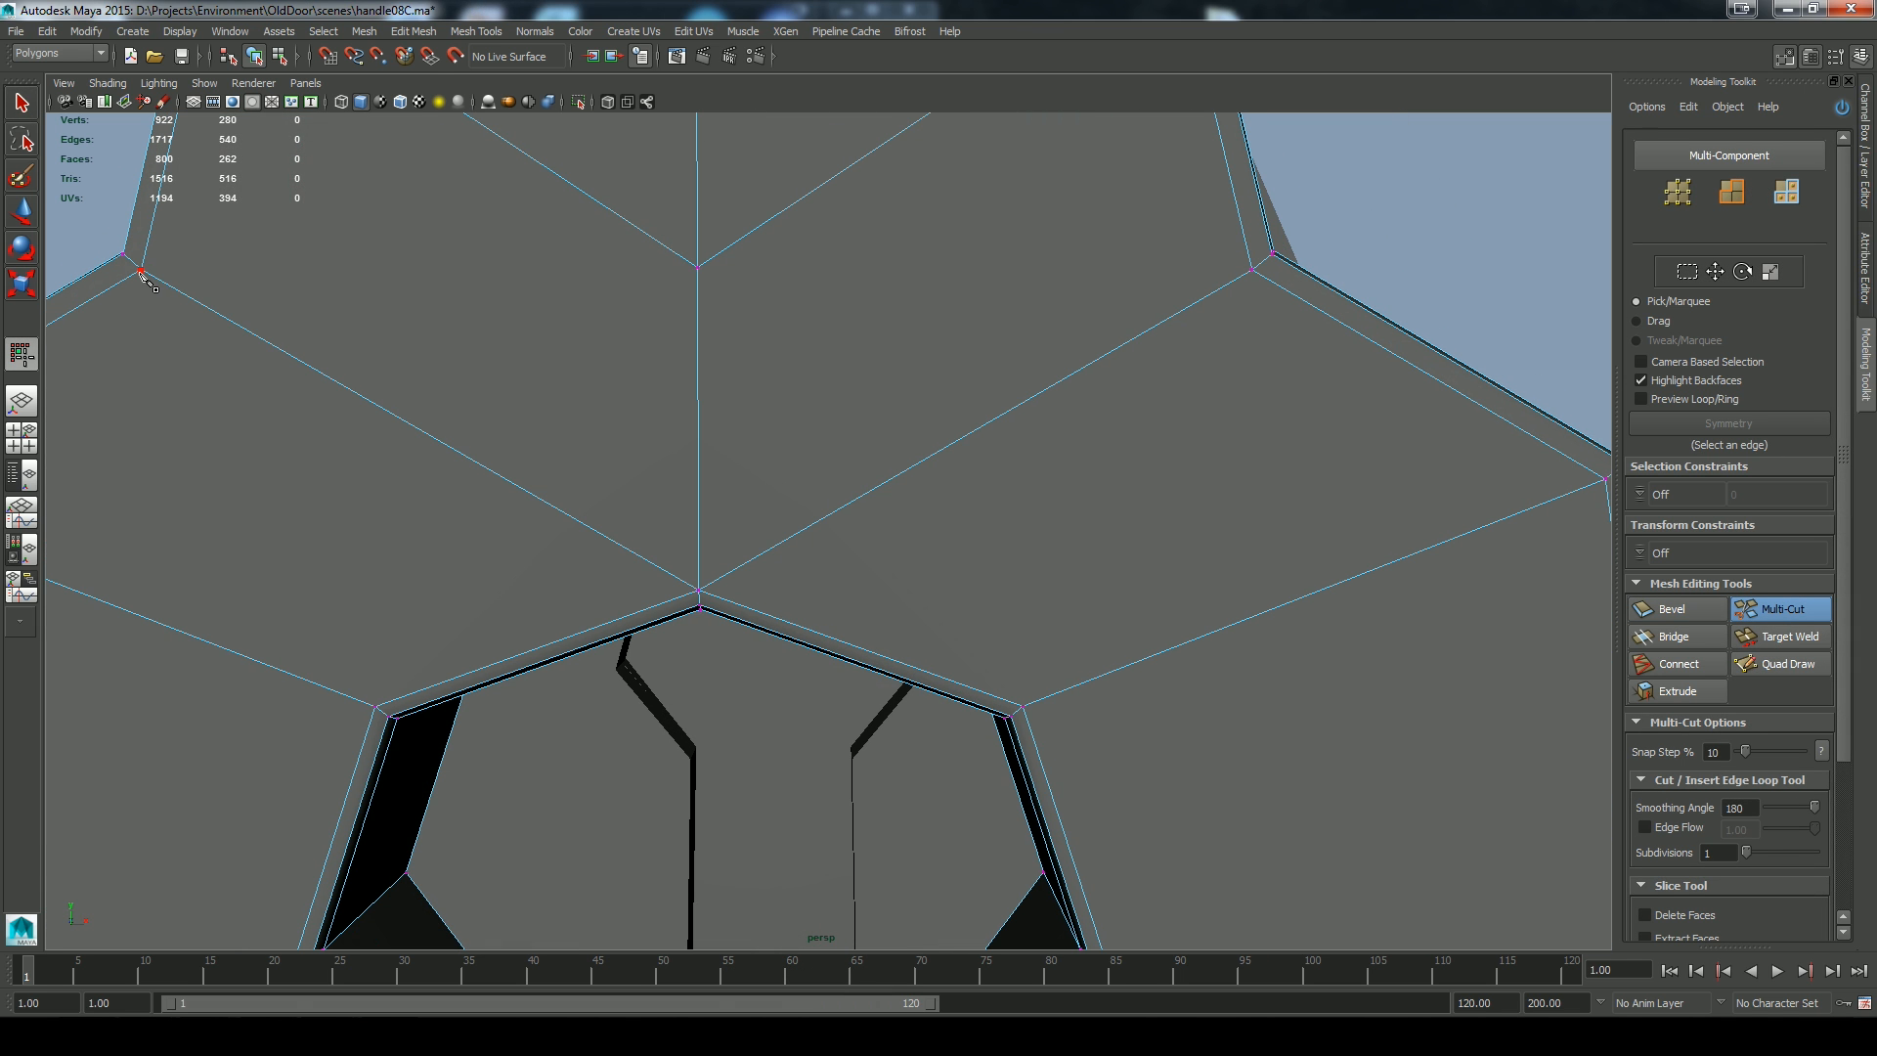
left_click(142, 271)
left_click(1253, 270)
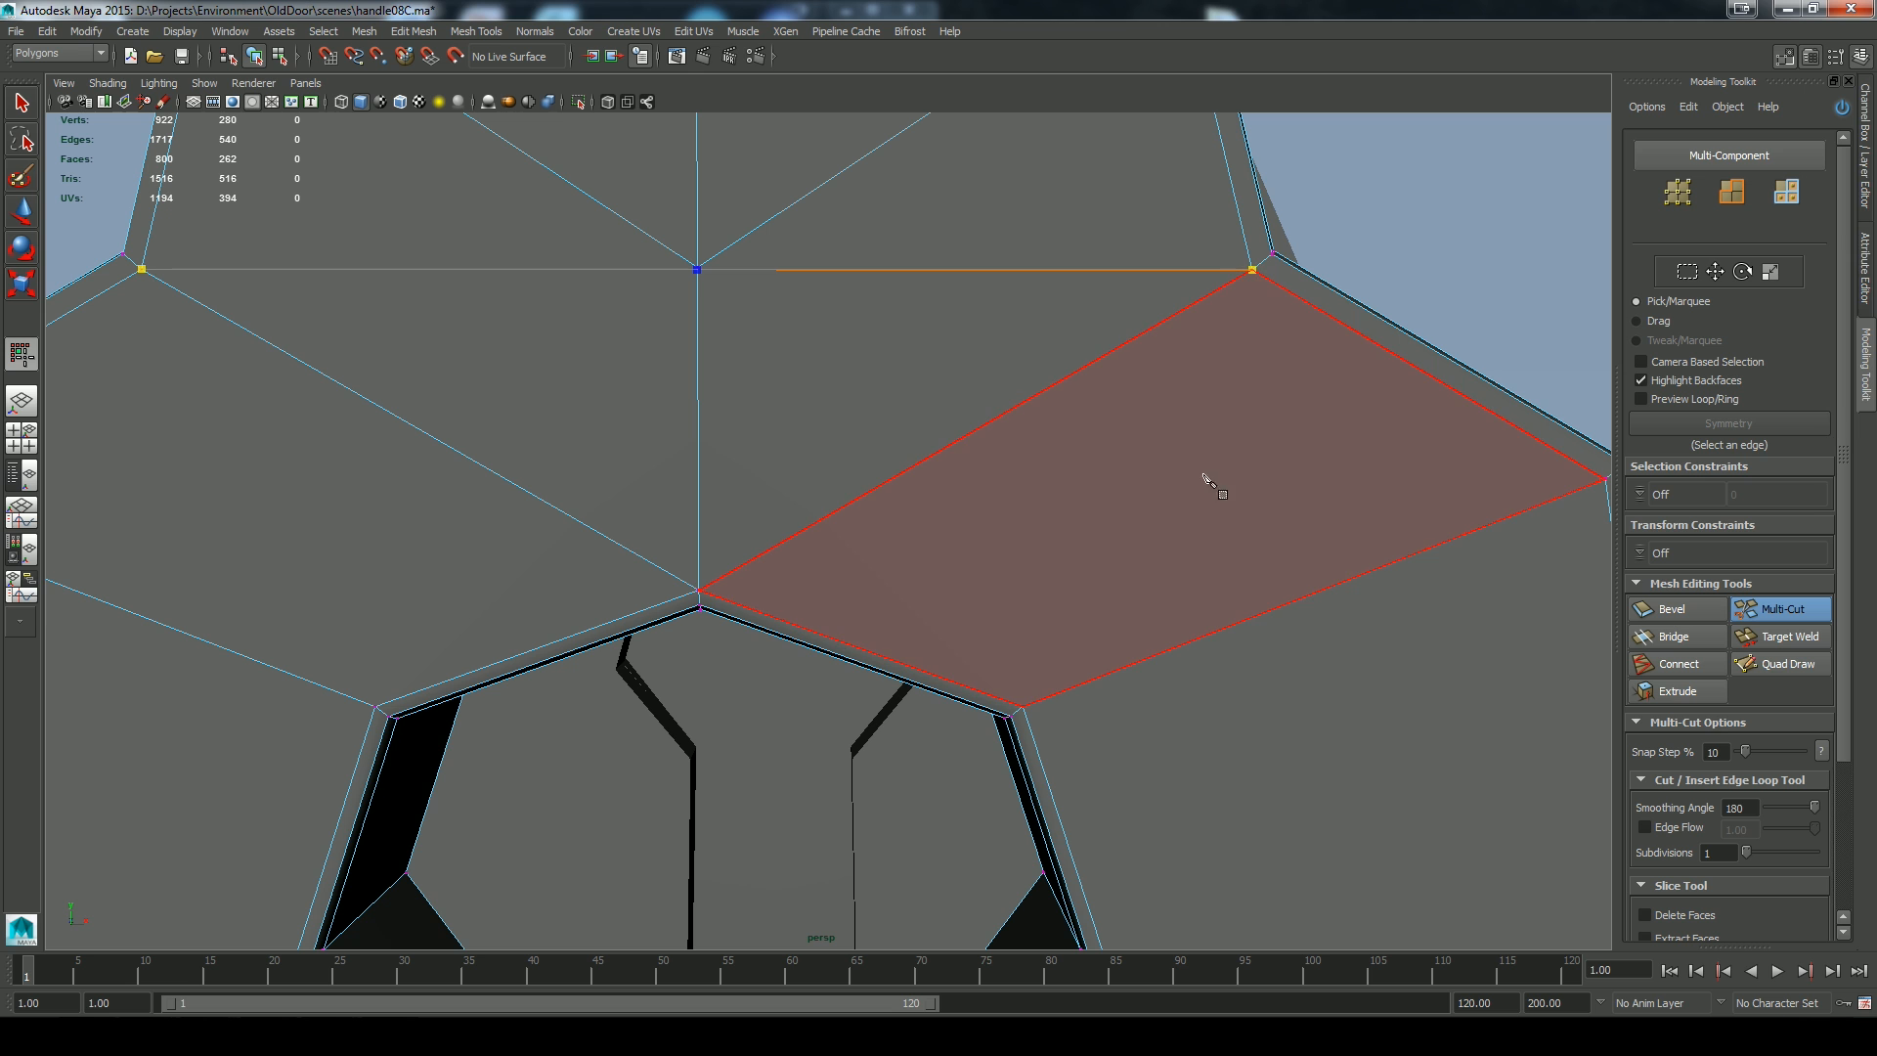
key("Return")
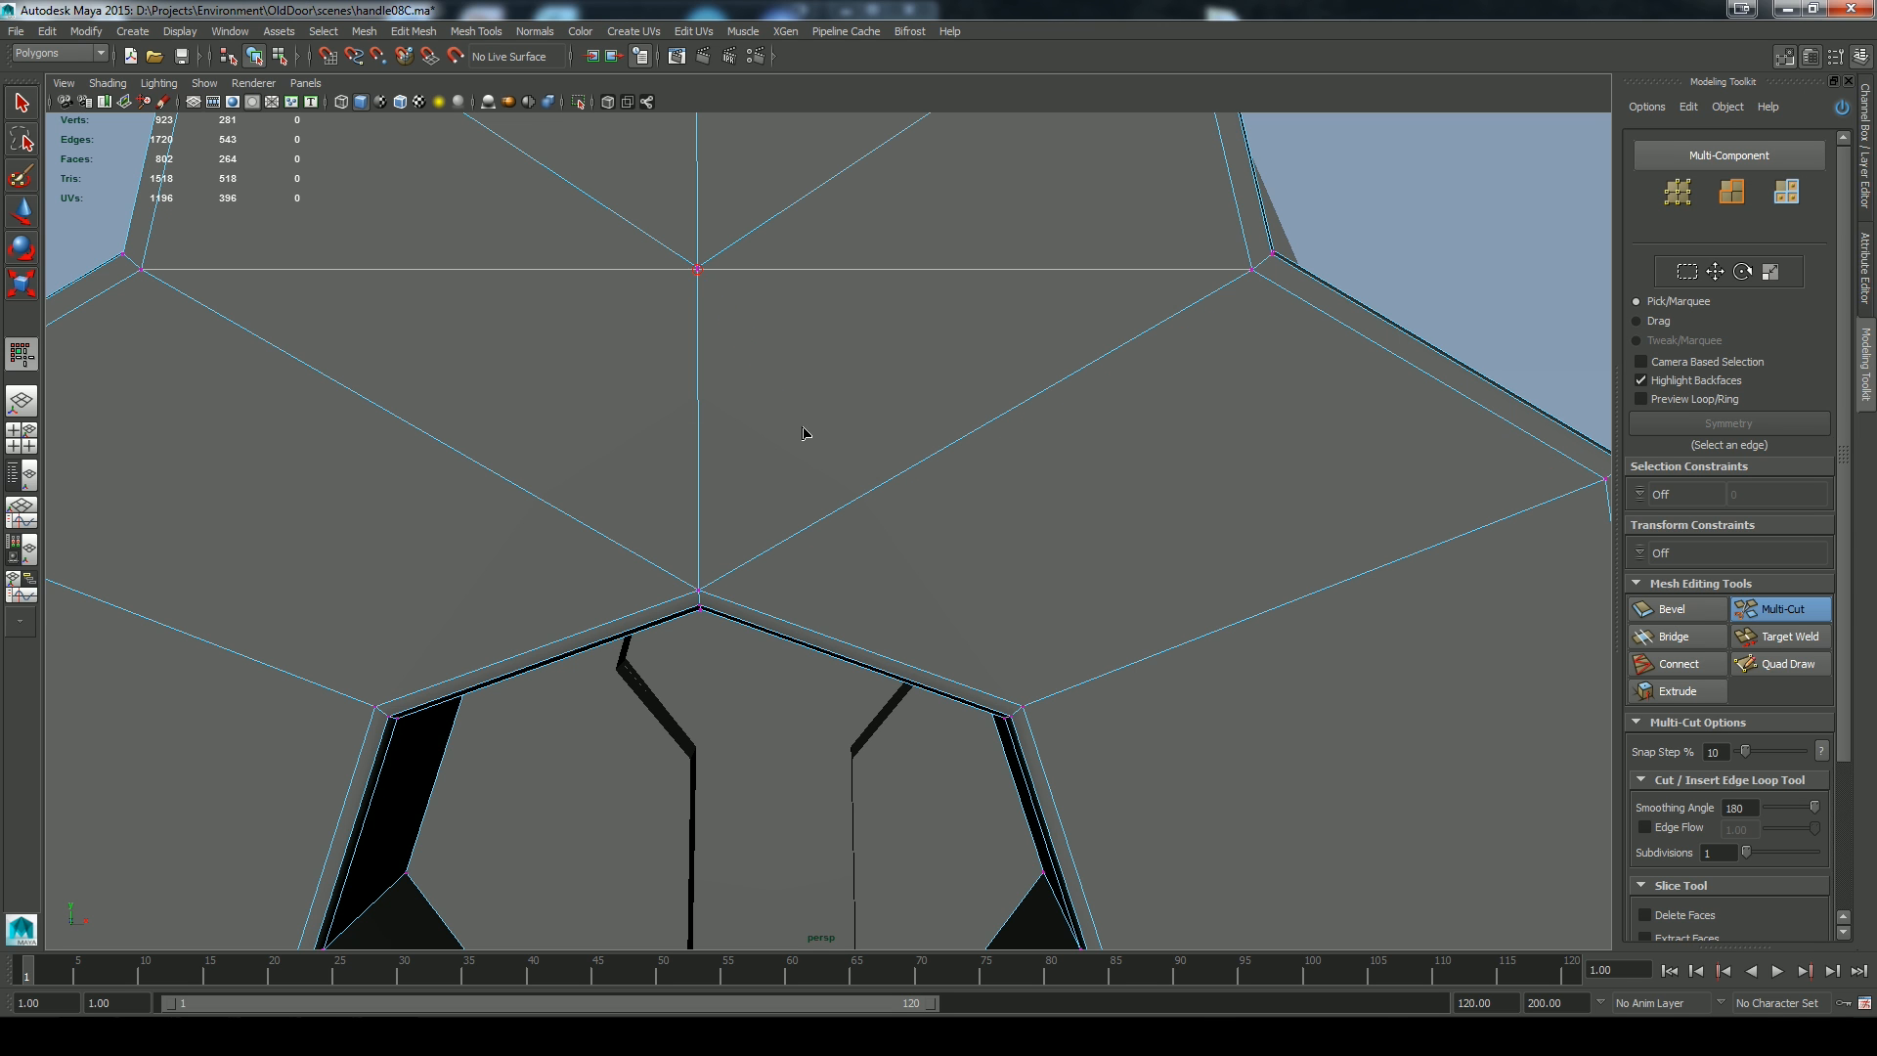
Move the new centre-line vertex down to about halfway between the cut and the keyhole's top
key("q")
left_click(698, 268)
left_click(702, 200)
left_click_drag(696, 197, 681, 353)
key("q")
Delete the two diagonal edges running from the keyhole's top vertex to the outline corners
left_click(535, 494)
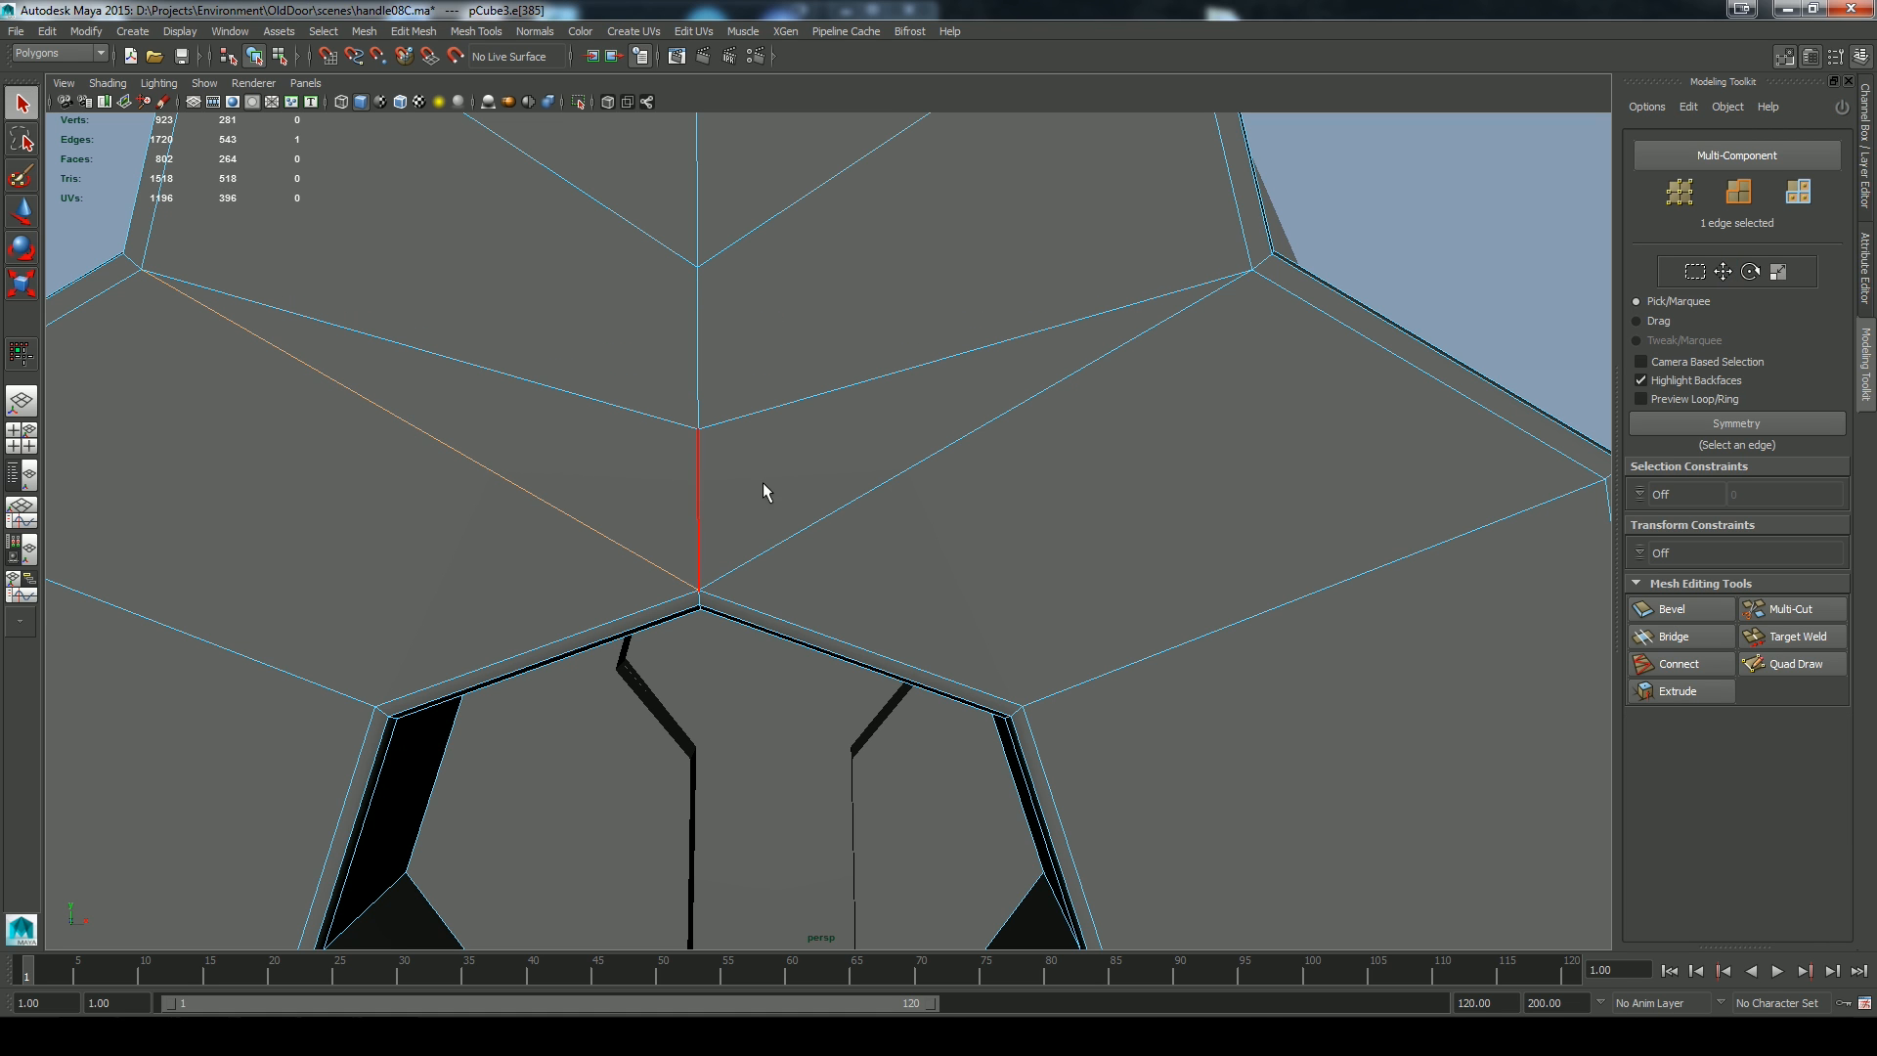
left_click(782, 538, "shift")
left_click_drag(923, 579, 747, 518, "alt")
left_click(366, 32)
mouse_move(415, 33)
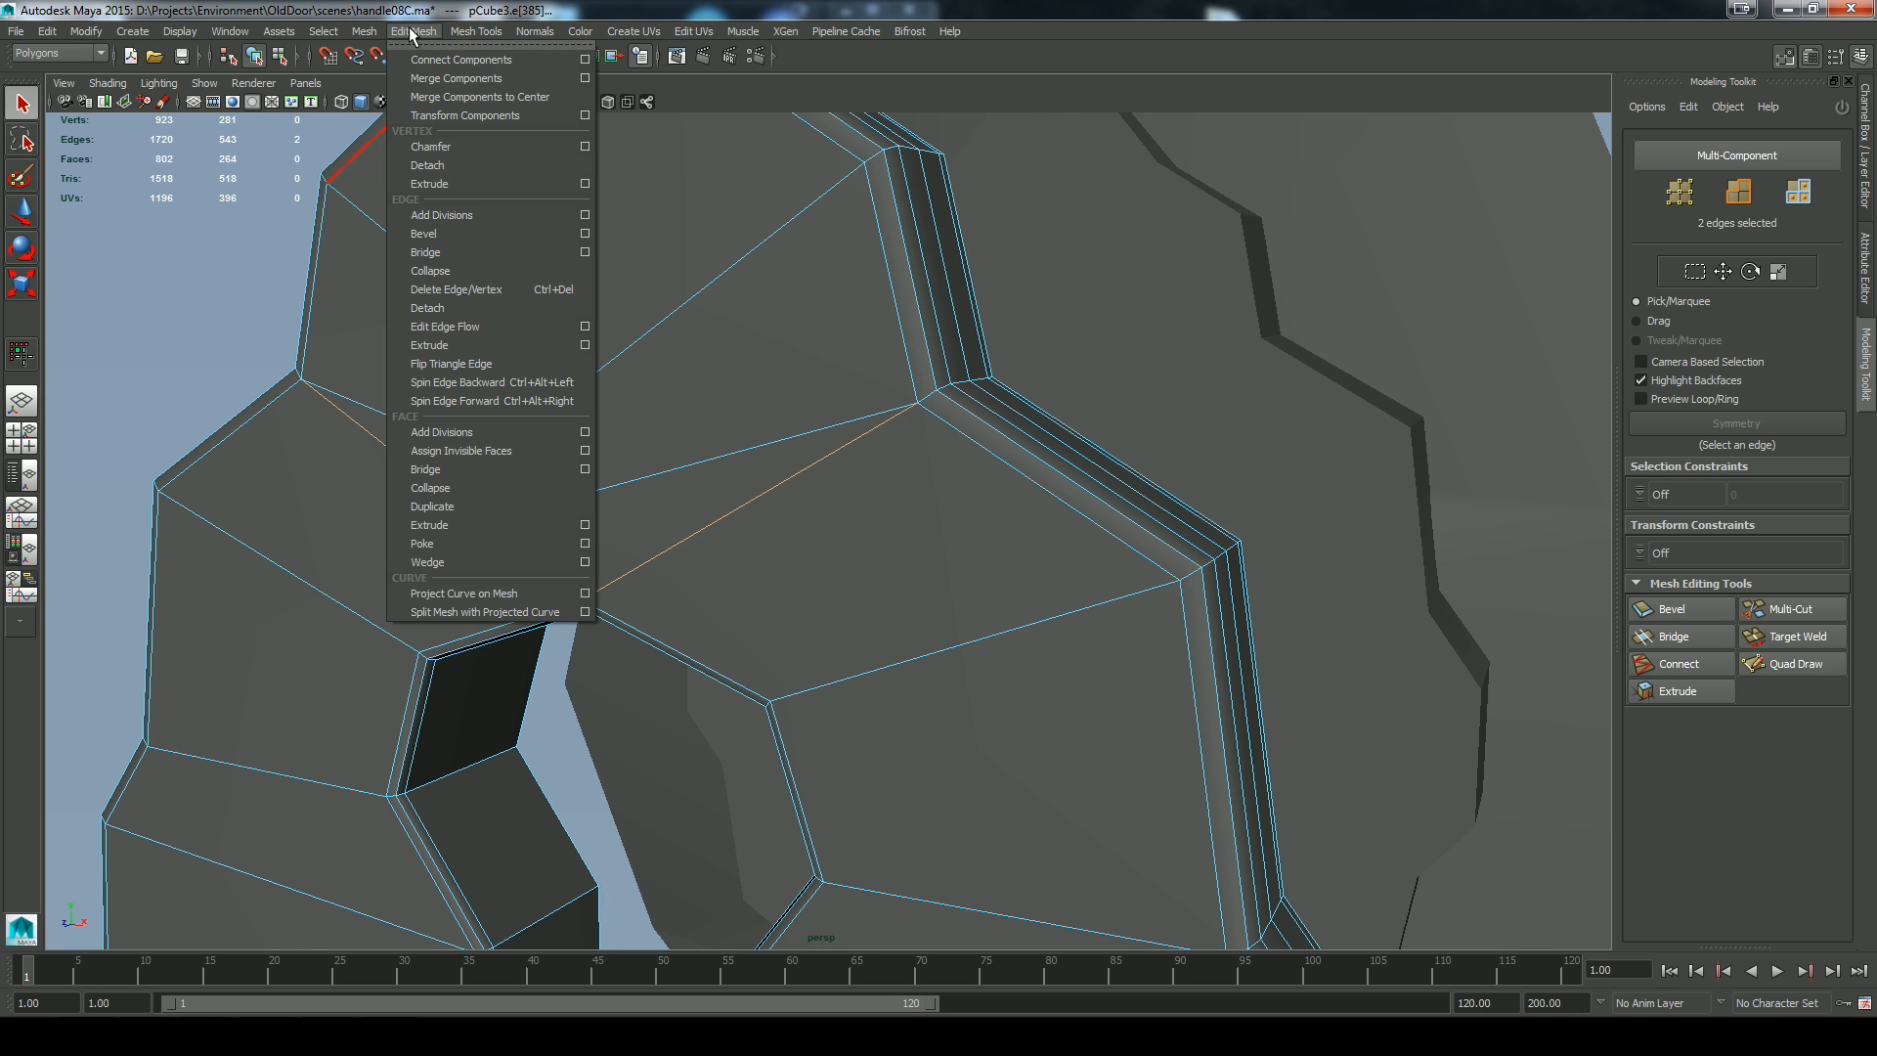
left_click(460, 289)
scroll(782, 547, "up", 5)
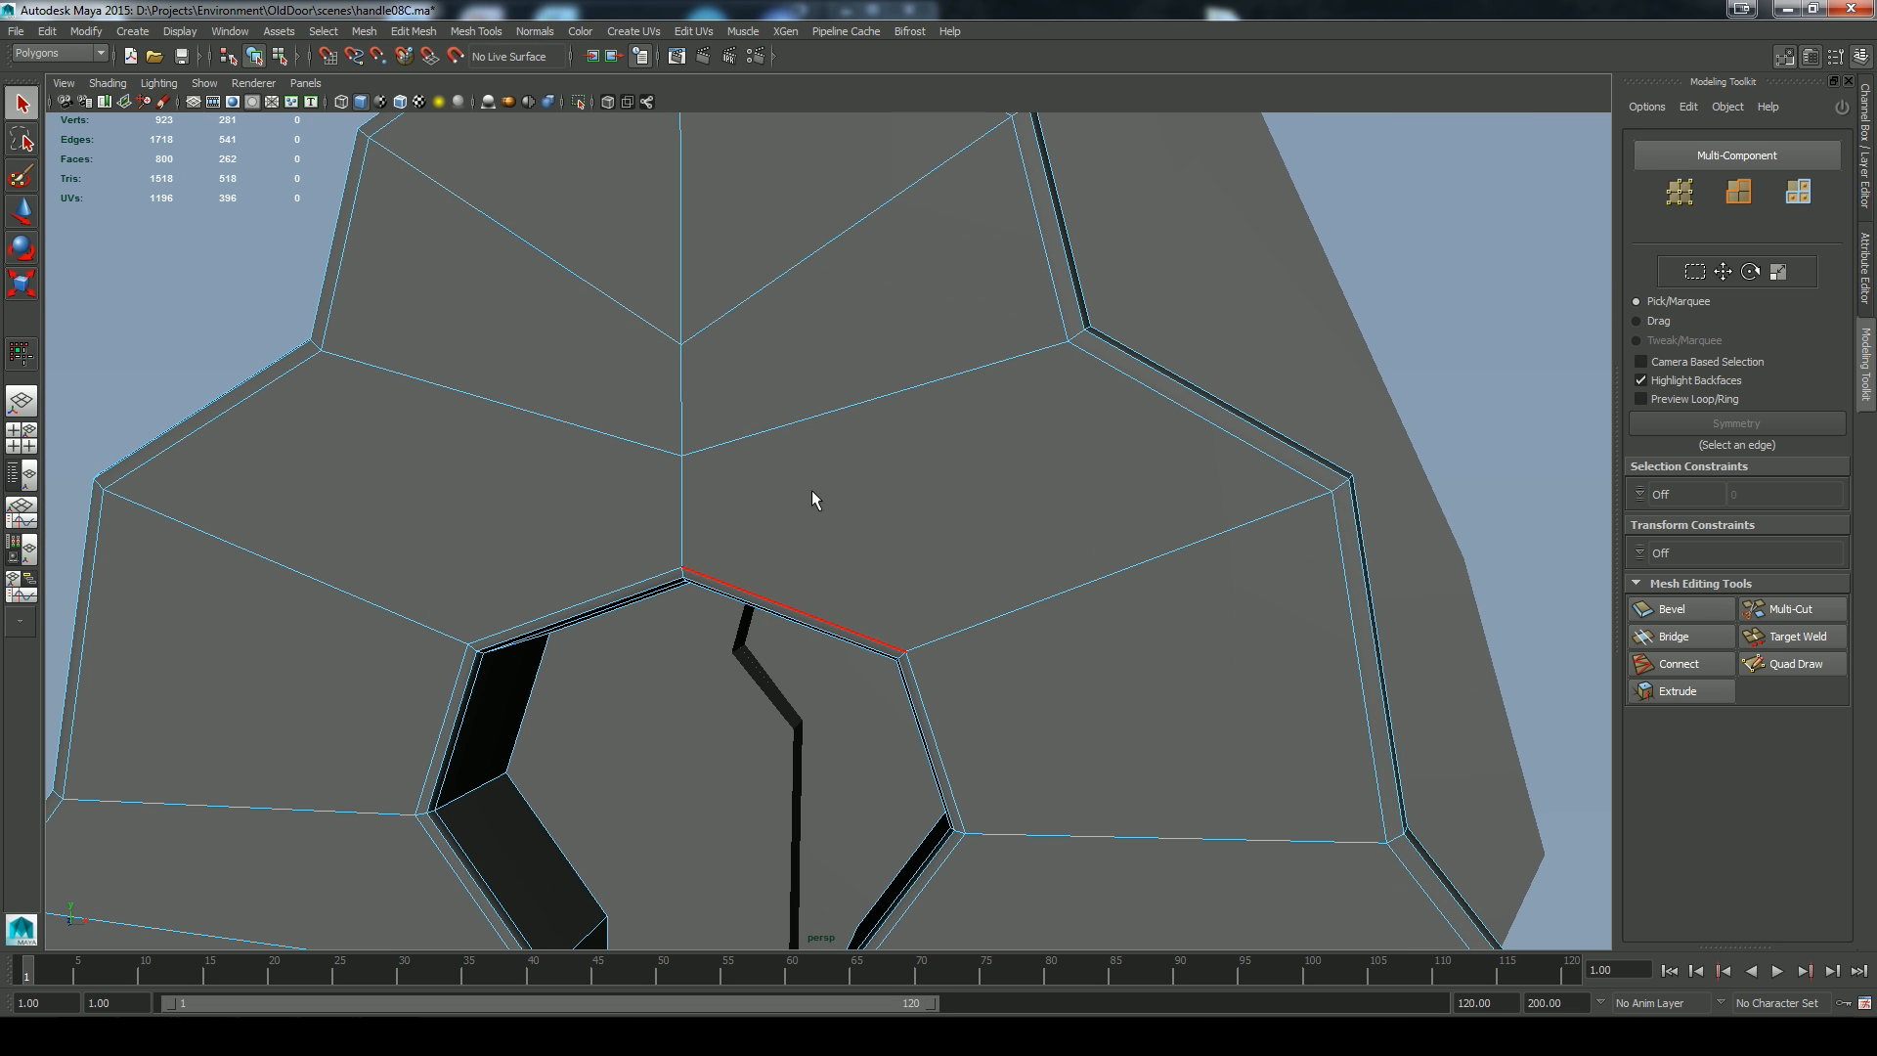
Bevel the edge loops crossing the rosette above the keyhole with 2 segments and an offset of about 0.076
left_click(850, 412)
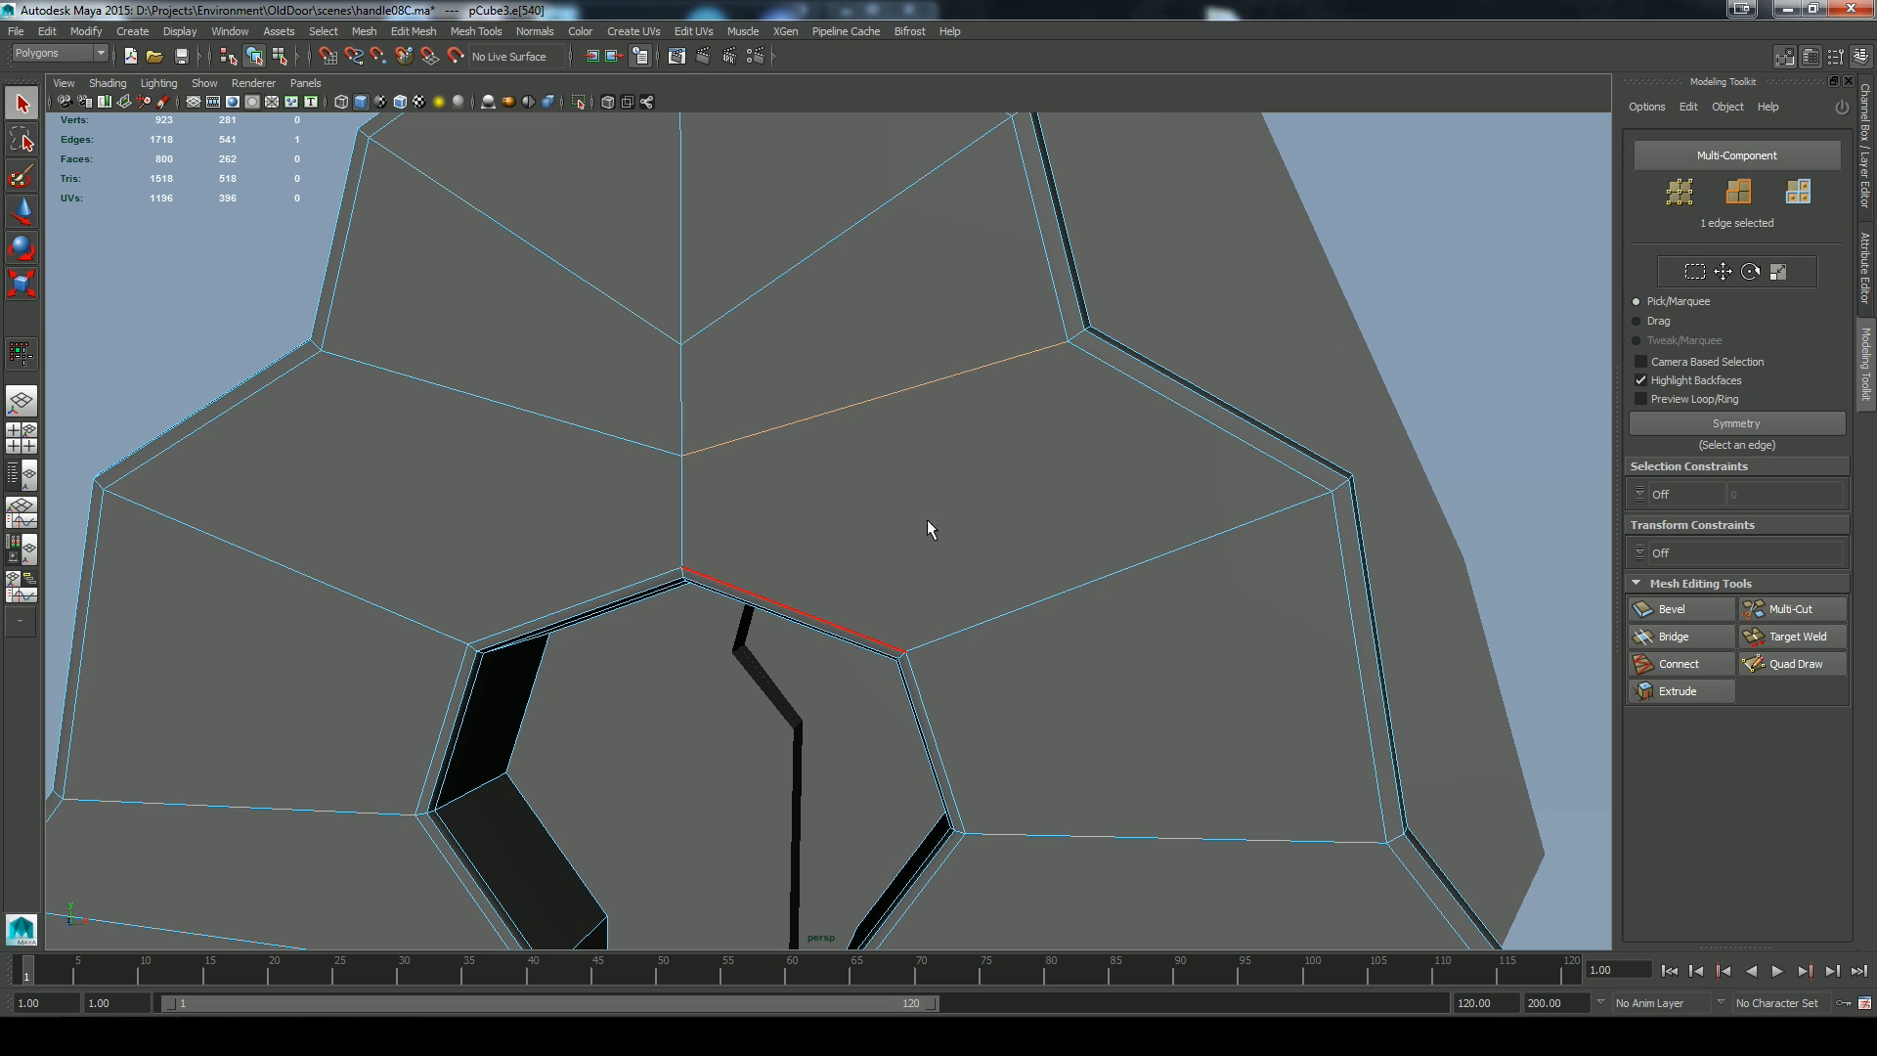
double_click(618, 438)
left_click_drag(1034, 490, 1074, 520, "alt")
left_click(1653, 618)
left_click_drag(998, 578, 967, 579)
Check the bevelled rosette in wireframe and shaded display, and view its whole smoothed shape against the handle plate
key("4")
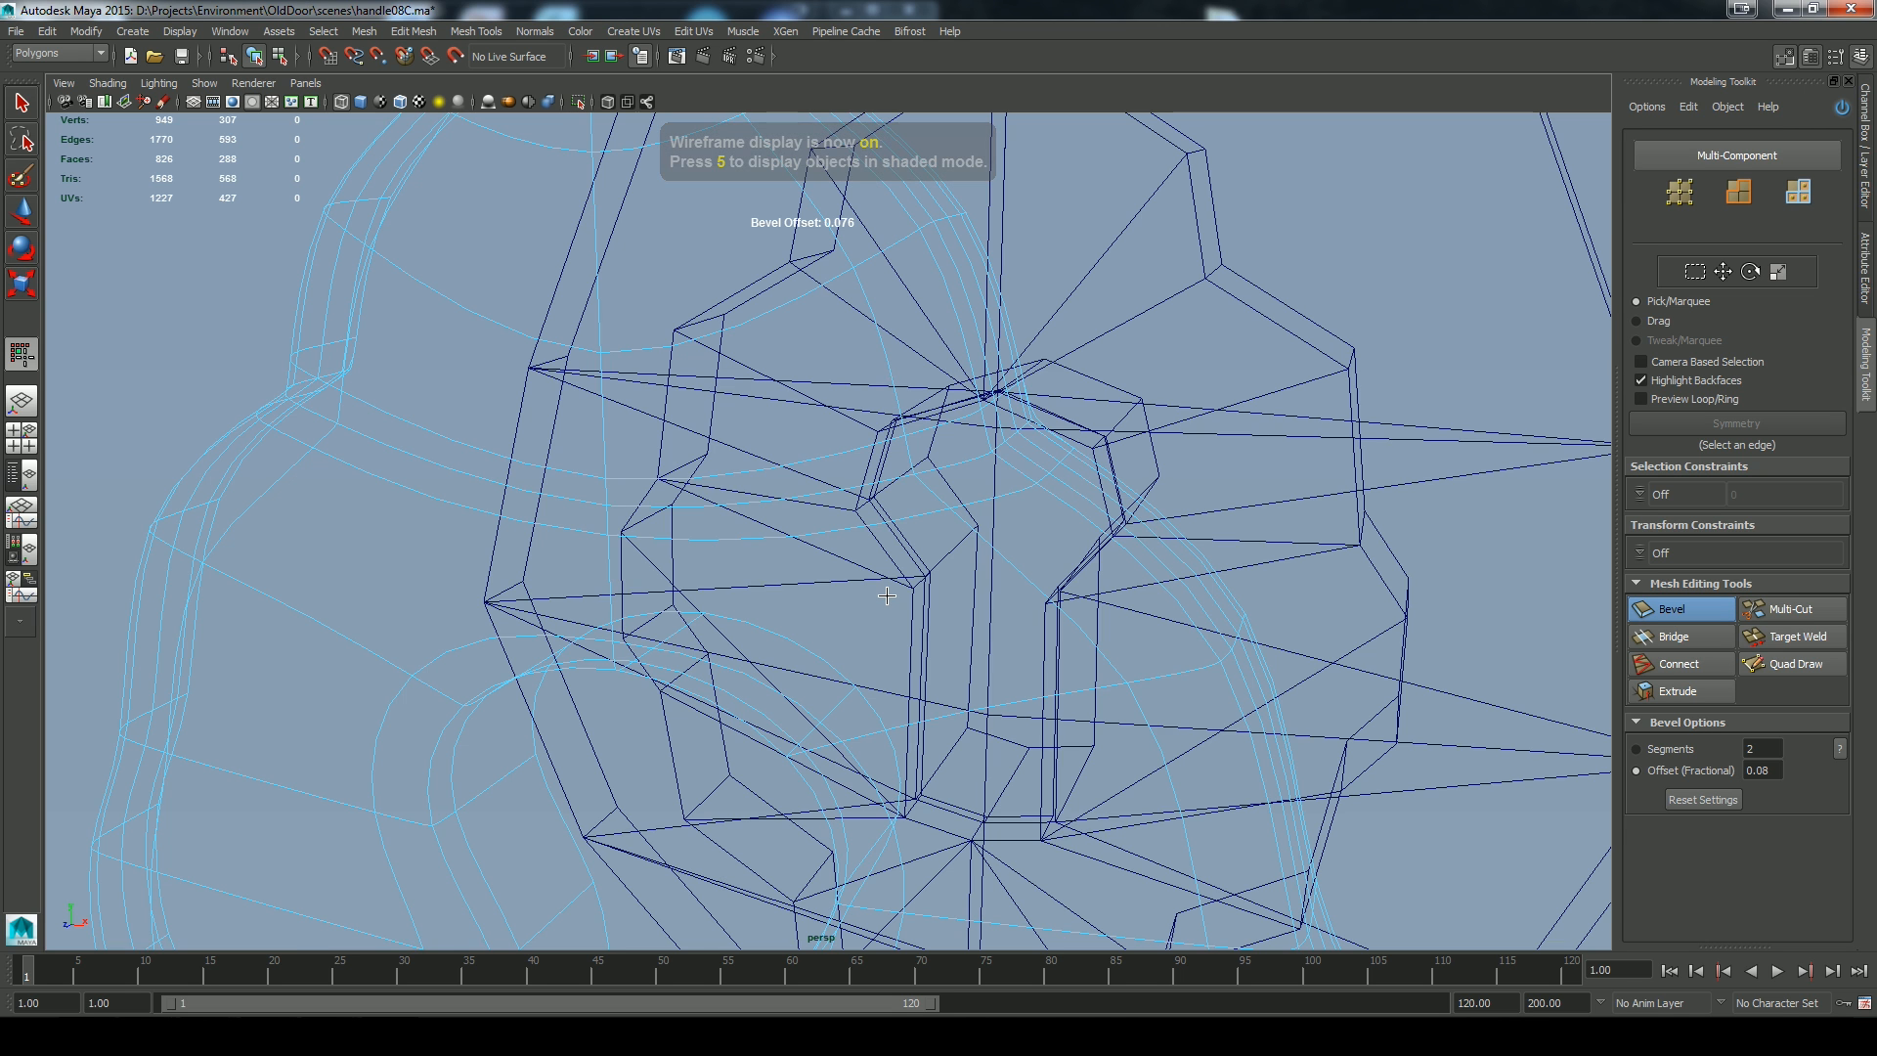
key("6")
left_click(421, 102)
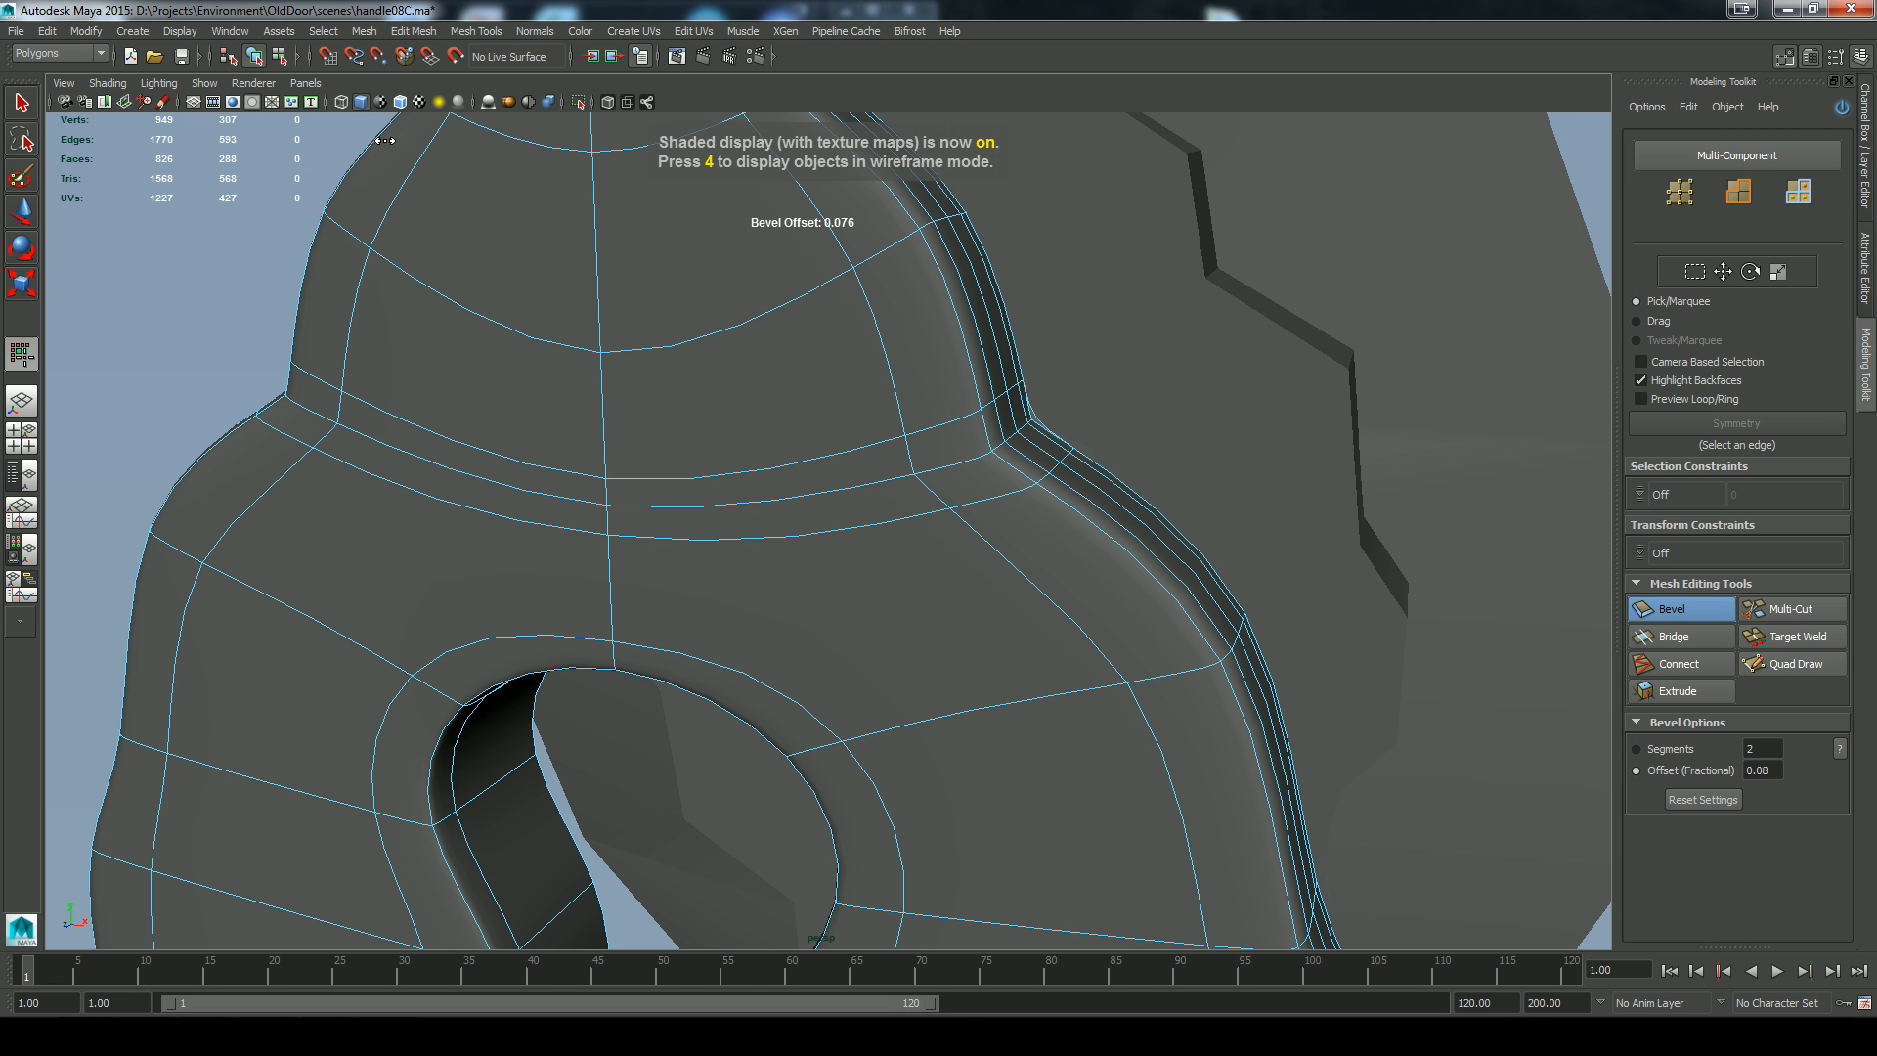
right_click_drag(674, 391, 870, 256)
right_click_drag(939, 572, 626, 430, "alt")
left_click(1332, 573)
left_click_drag(1337, 573, 1283, 528, "alt")
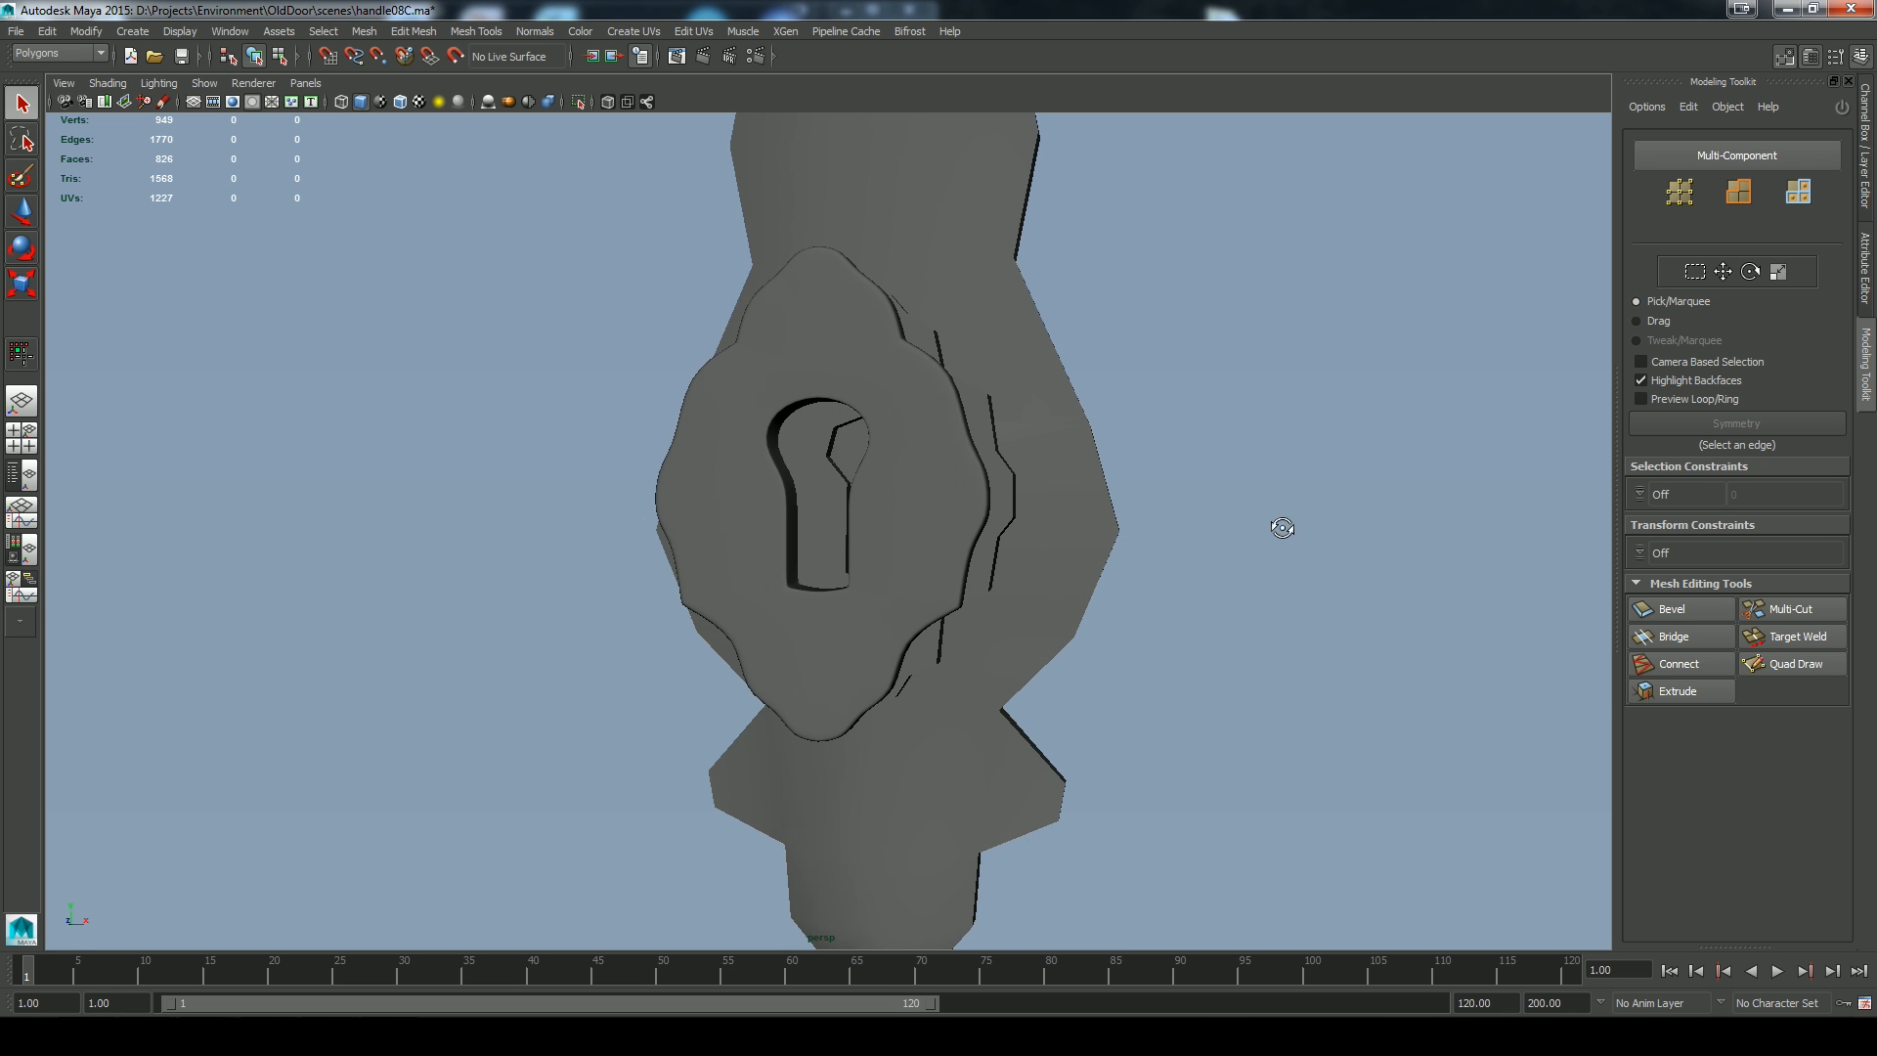
Bevel the edge loops on both sides of the keyhole, where its round head meets the slot, with 2 segments and an offset of about 0.064
left_click(923, 528)
key("f")
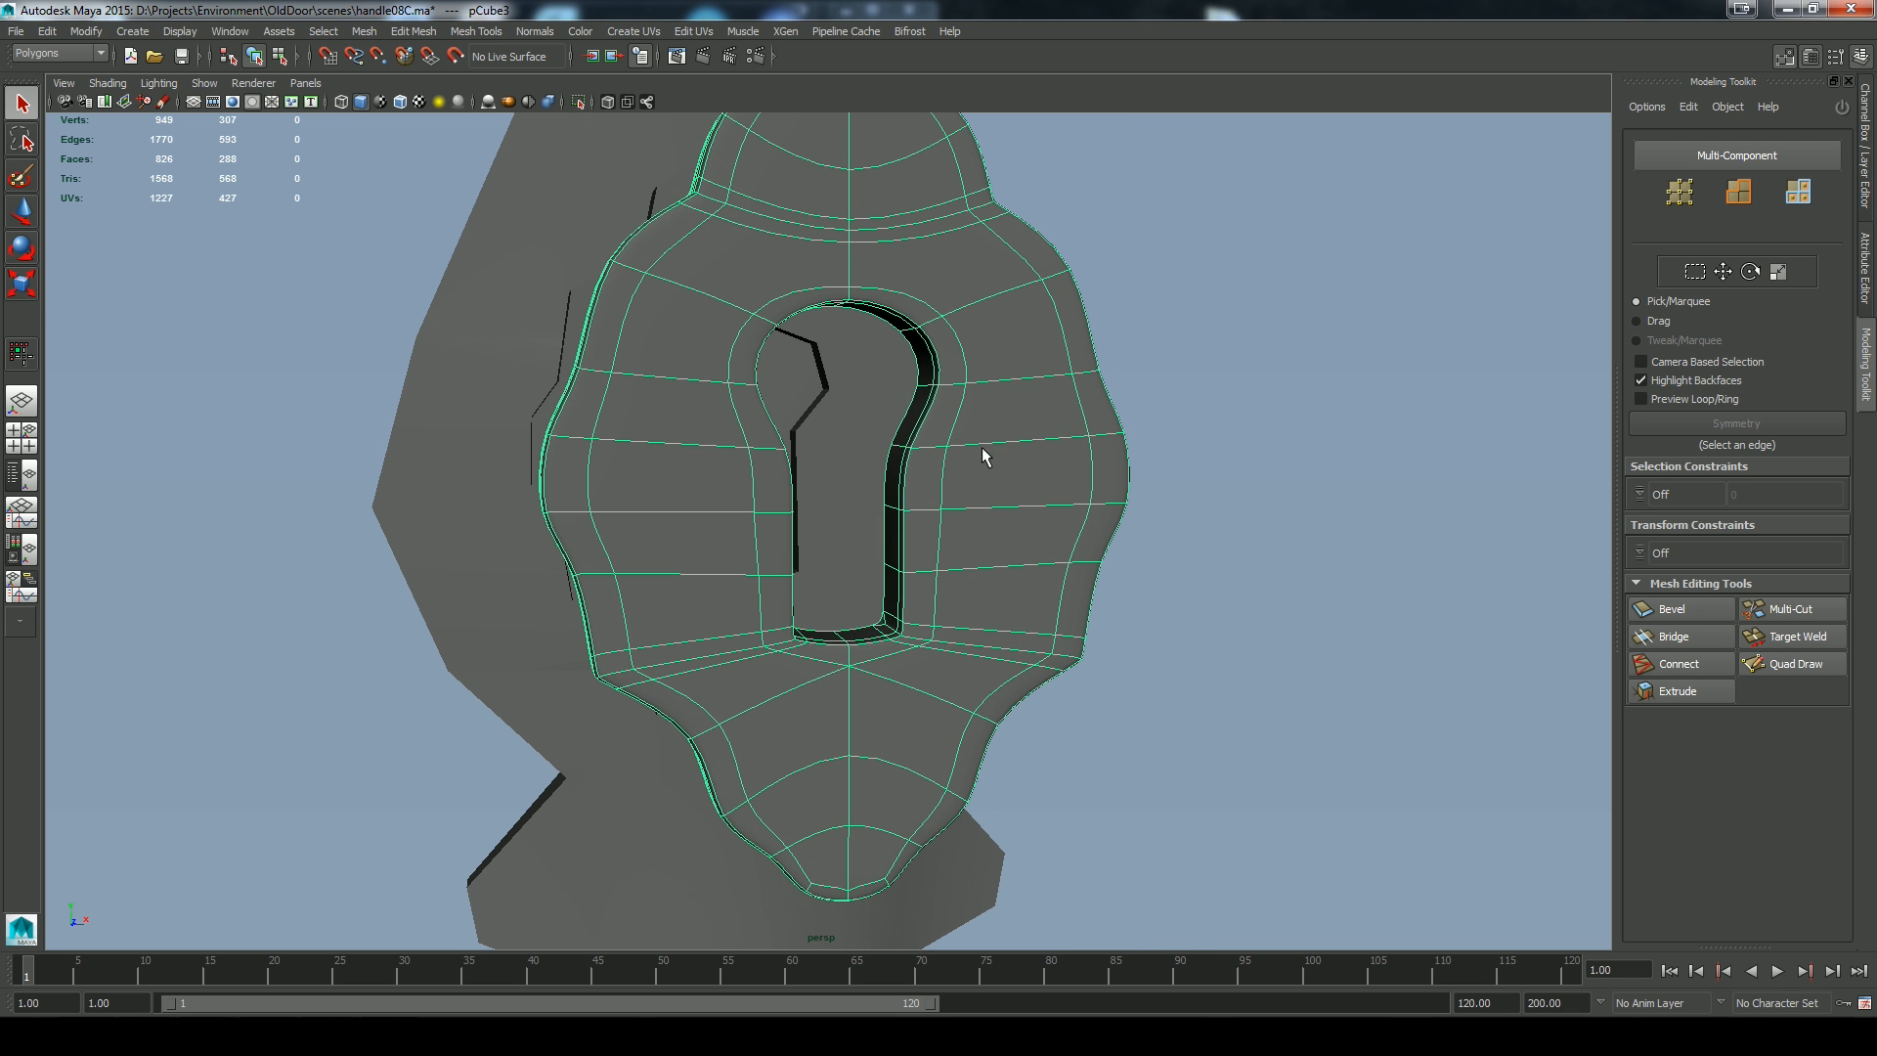
right_click_drag(960, 467, 968, 411)
double_click(986, 442)
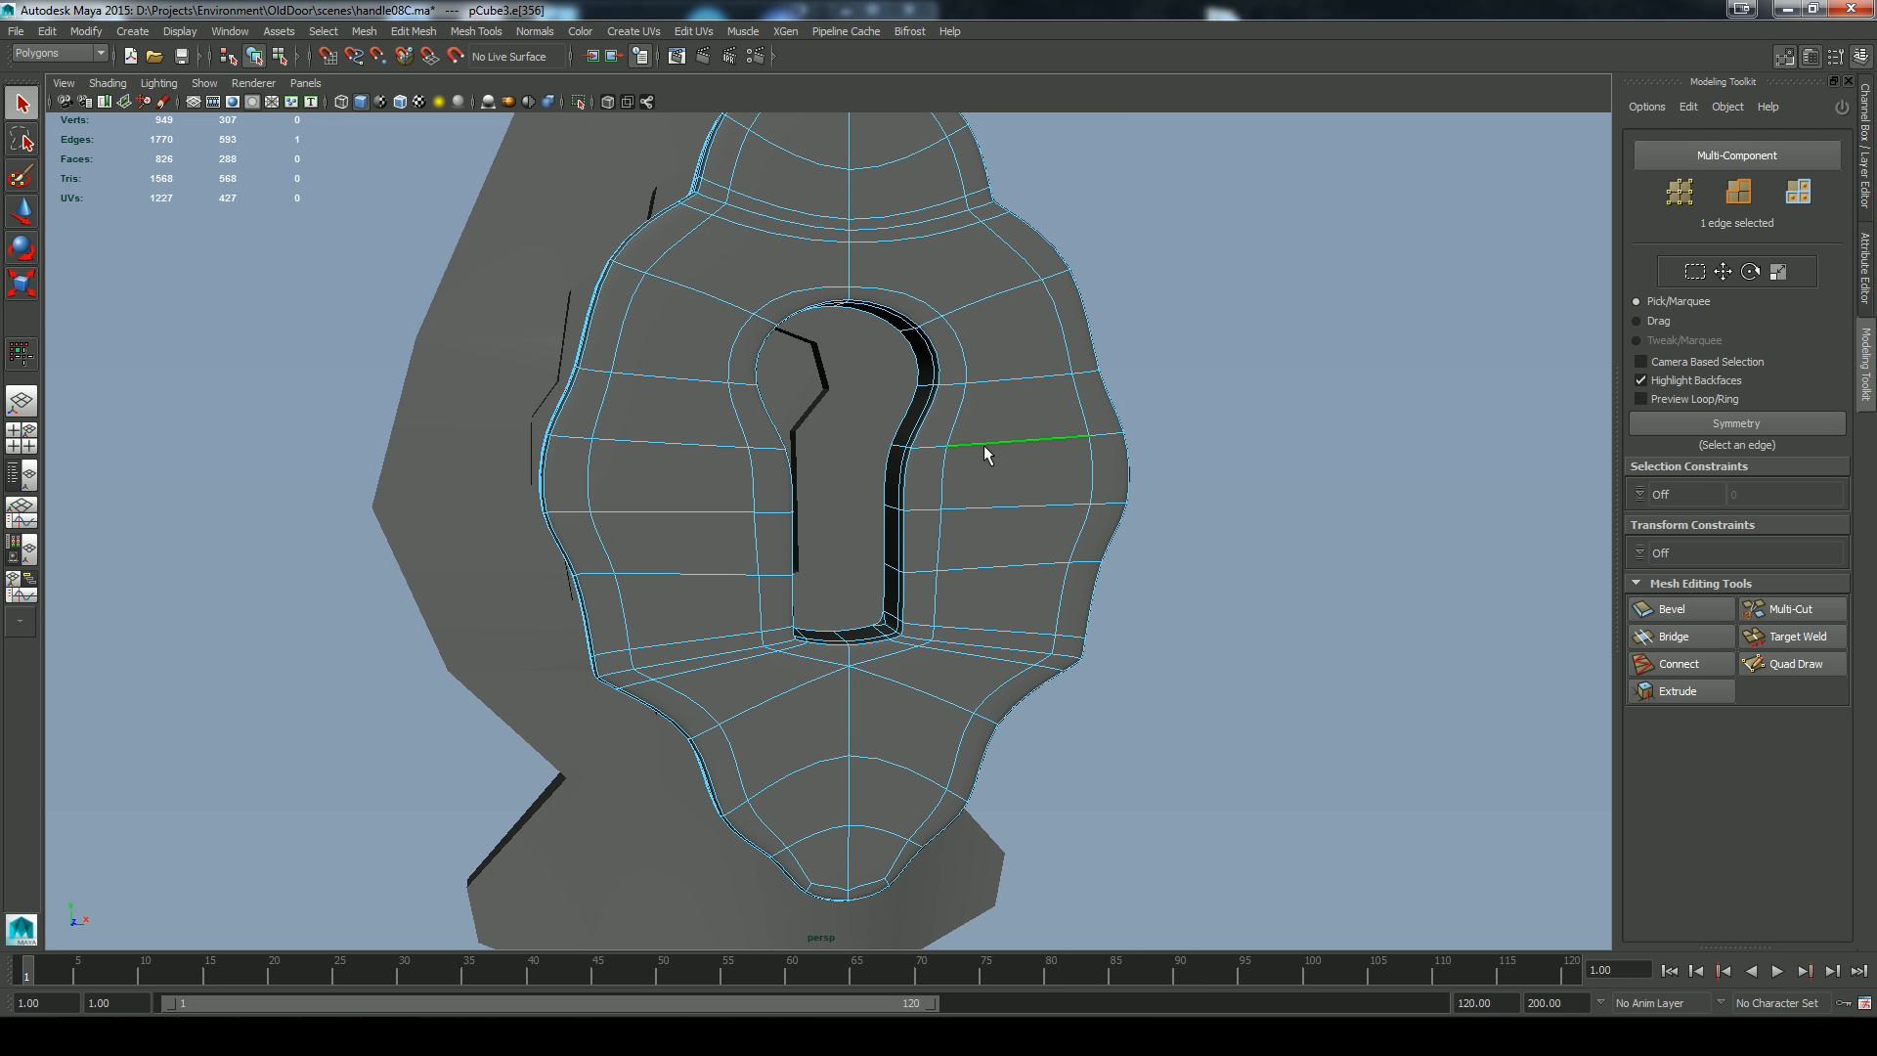
double_click(651, 442, "shift")
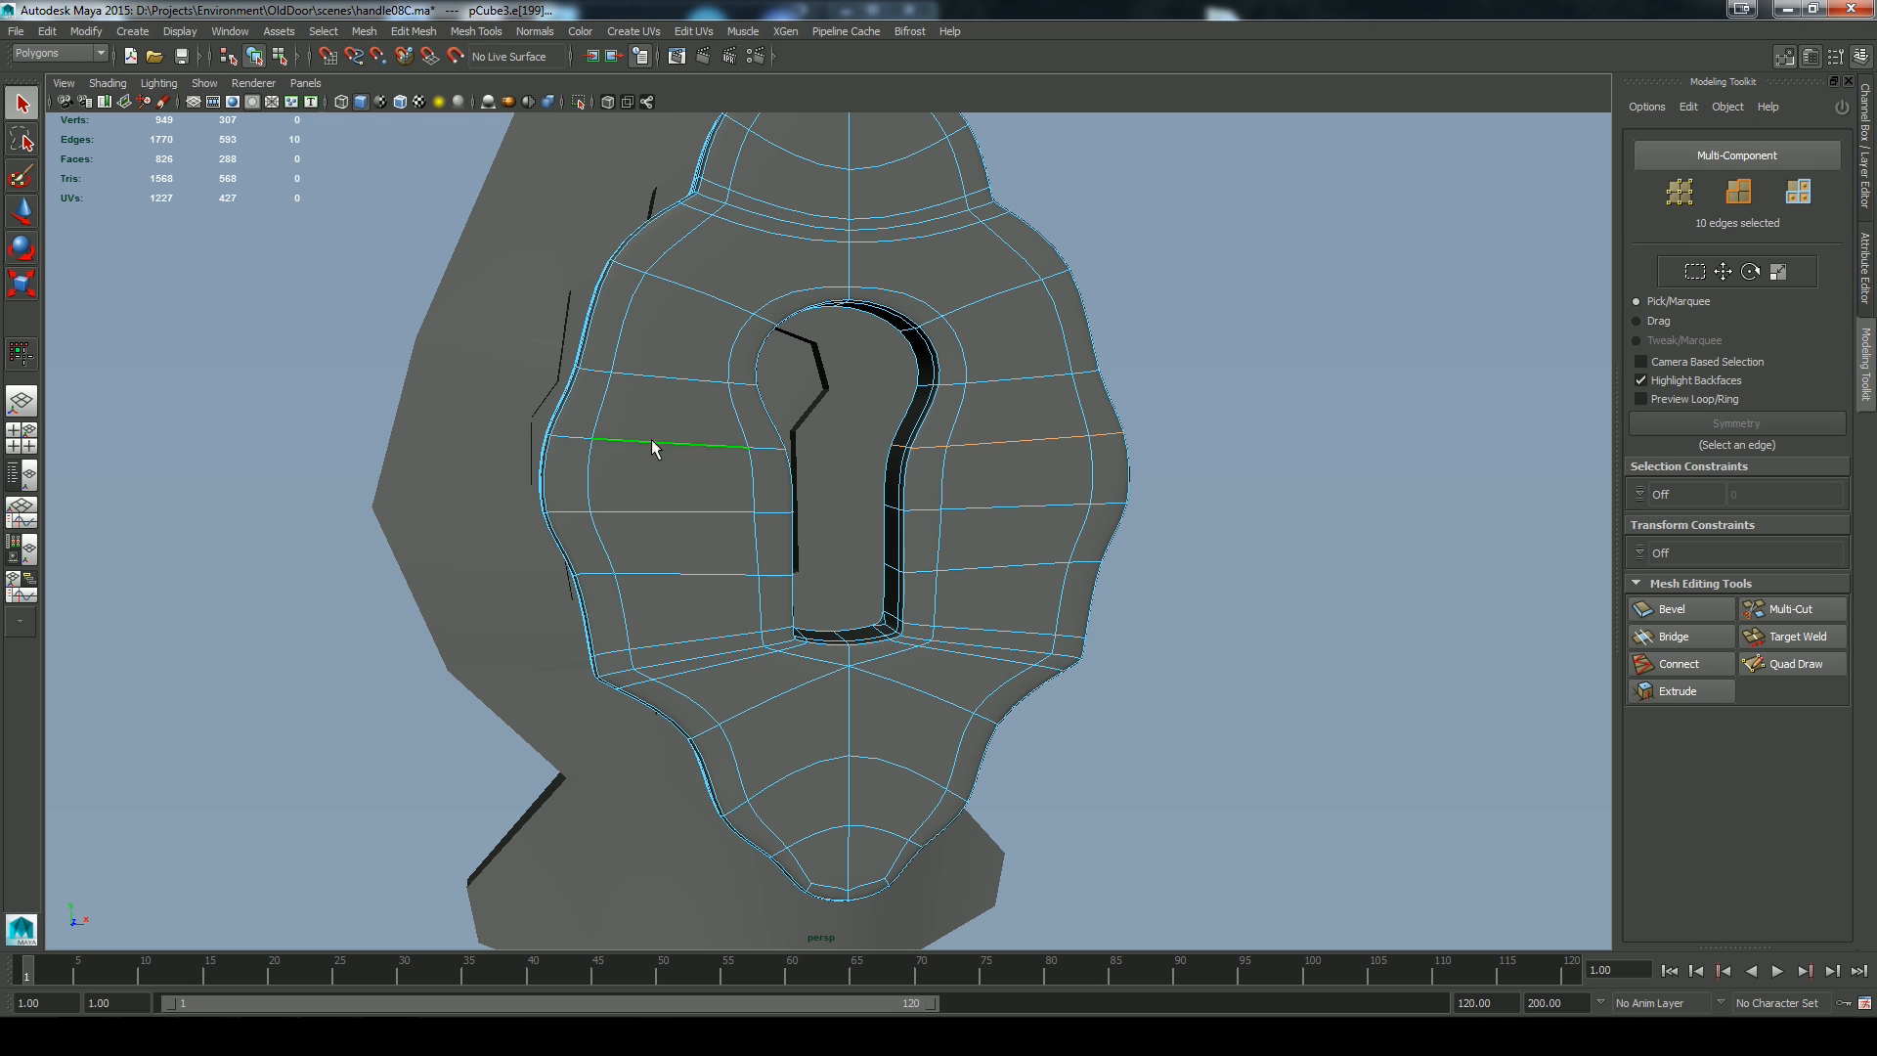
mouse_move(682, 571)
left_mouse_down("alt")
mouse_move(628, 574)
mouse_move(738, 570)
mouse_move(625, 574)
mouse_move(685, 577)
left_mouse_up("alt")
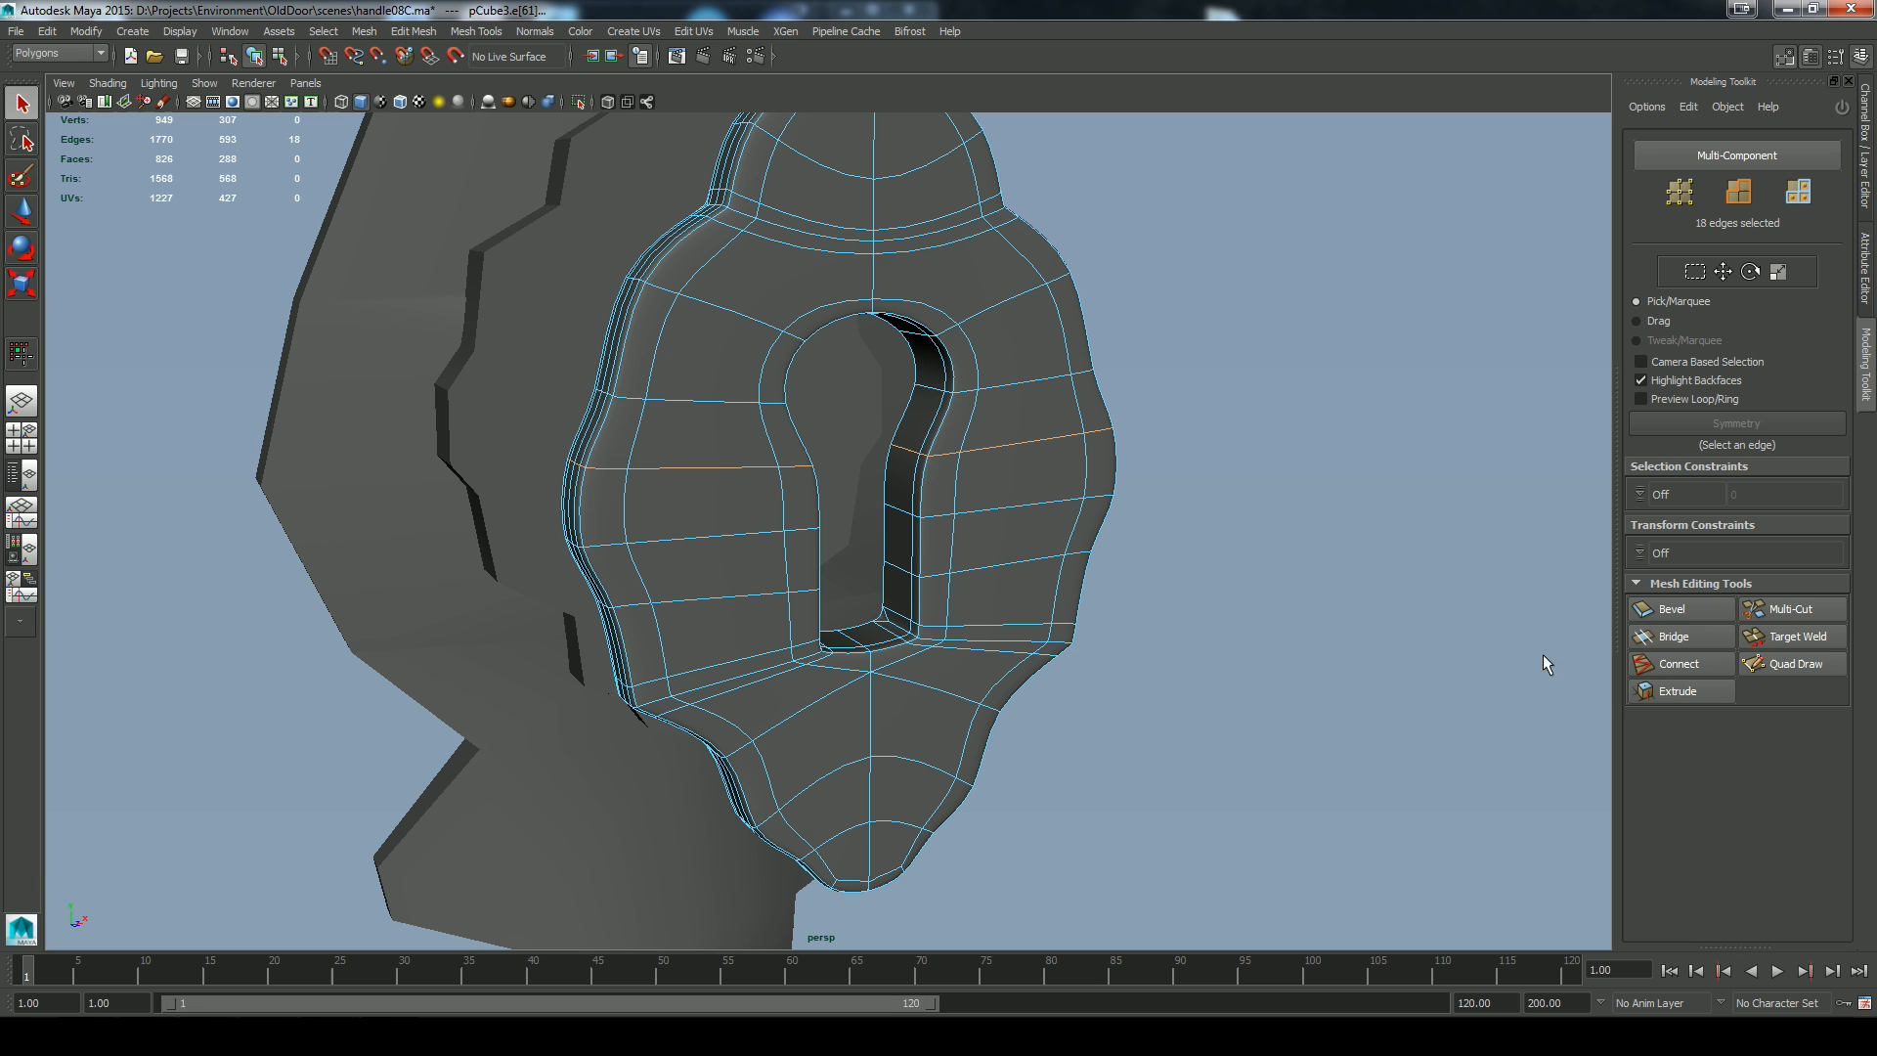
left_click(1674, 609)
mouse_move(1219, 605)
left_mouse_down()
mouse_move(1175, 606)
mouse_move(1217, 611)
left_mouse_up()
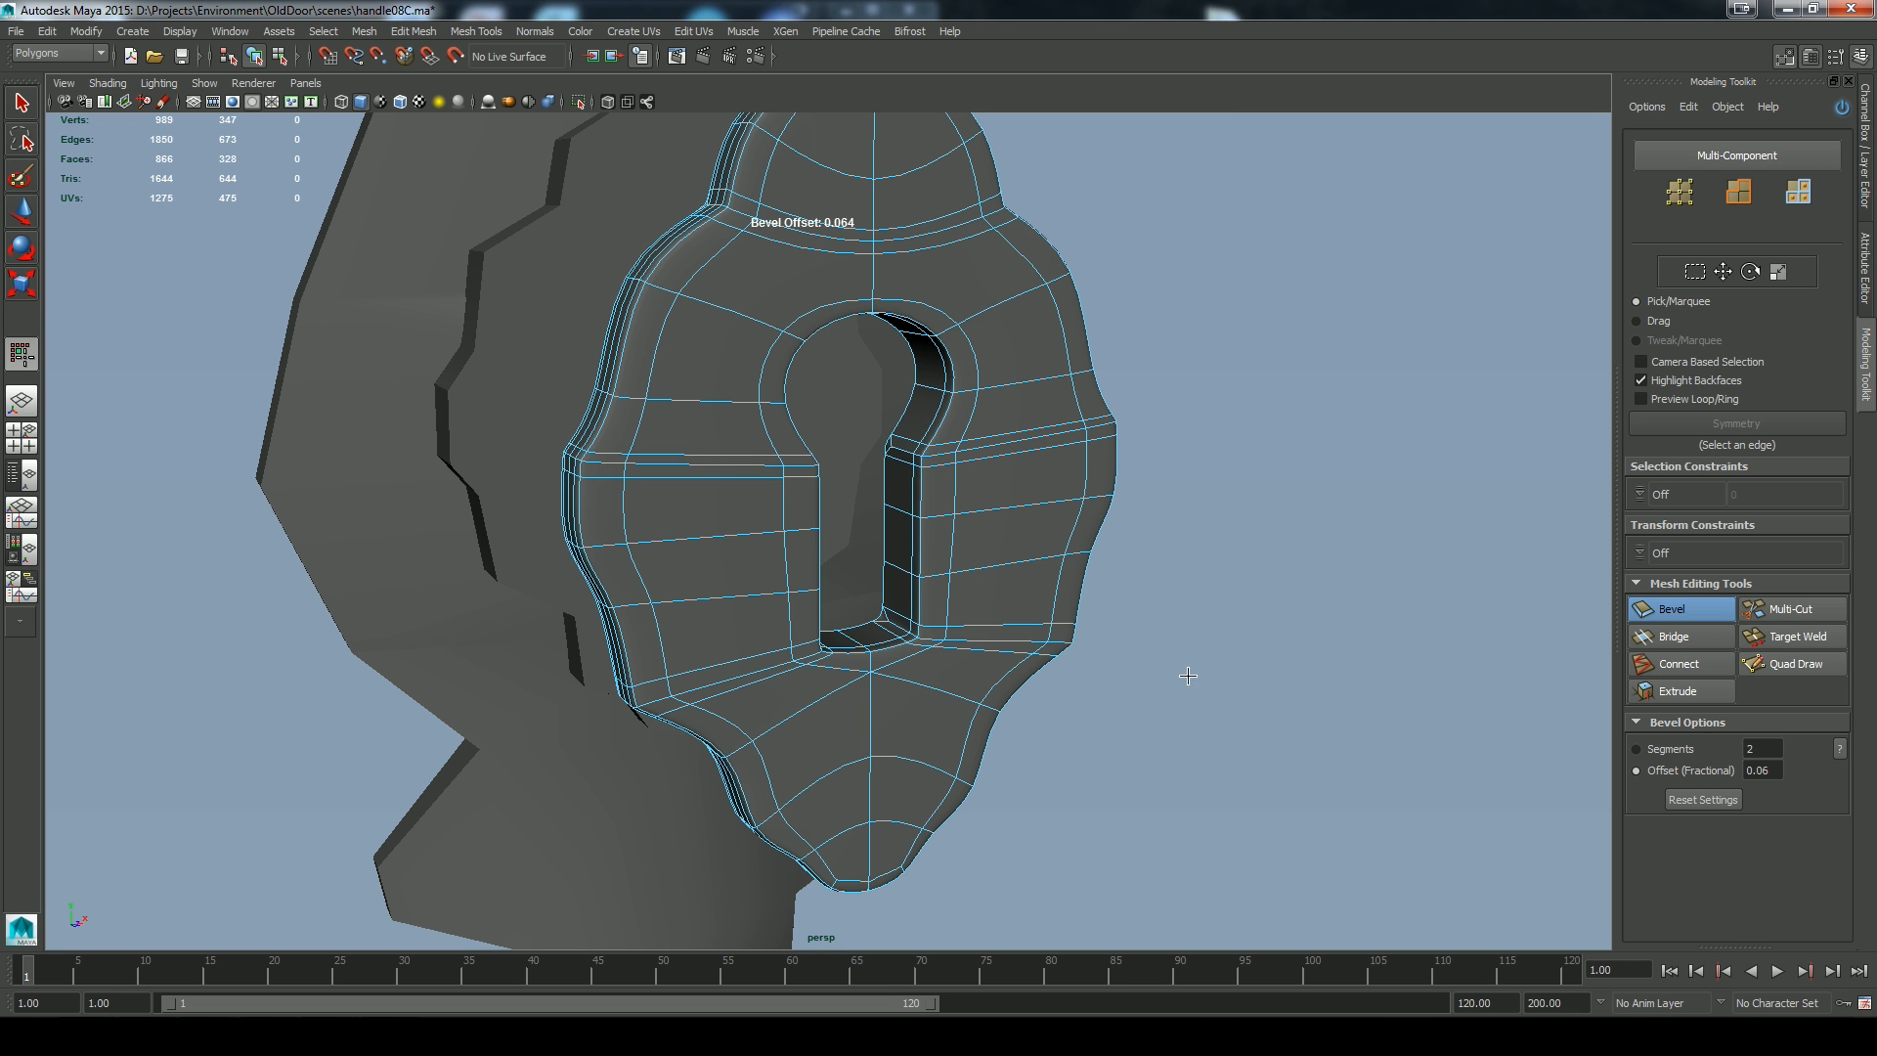
key("1")
right_click_drag(1171, 491, 1382, 507, "alt")
left_click_drag(1390, 505, 1394, 494)
right_click_drag(1158, 463, 1187, 495)
key("3")
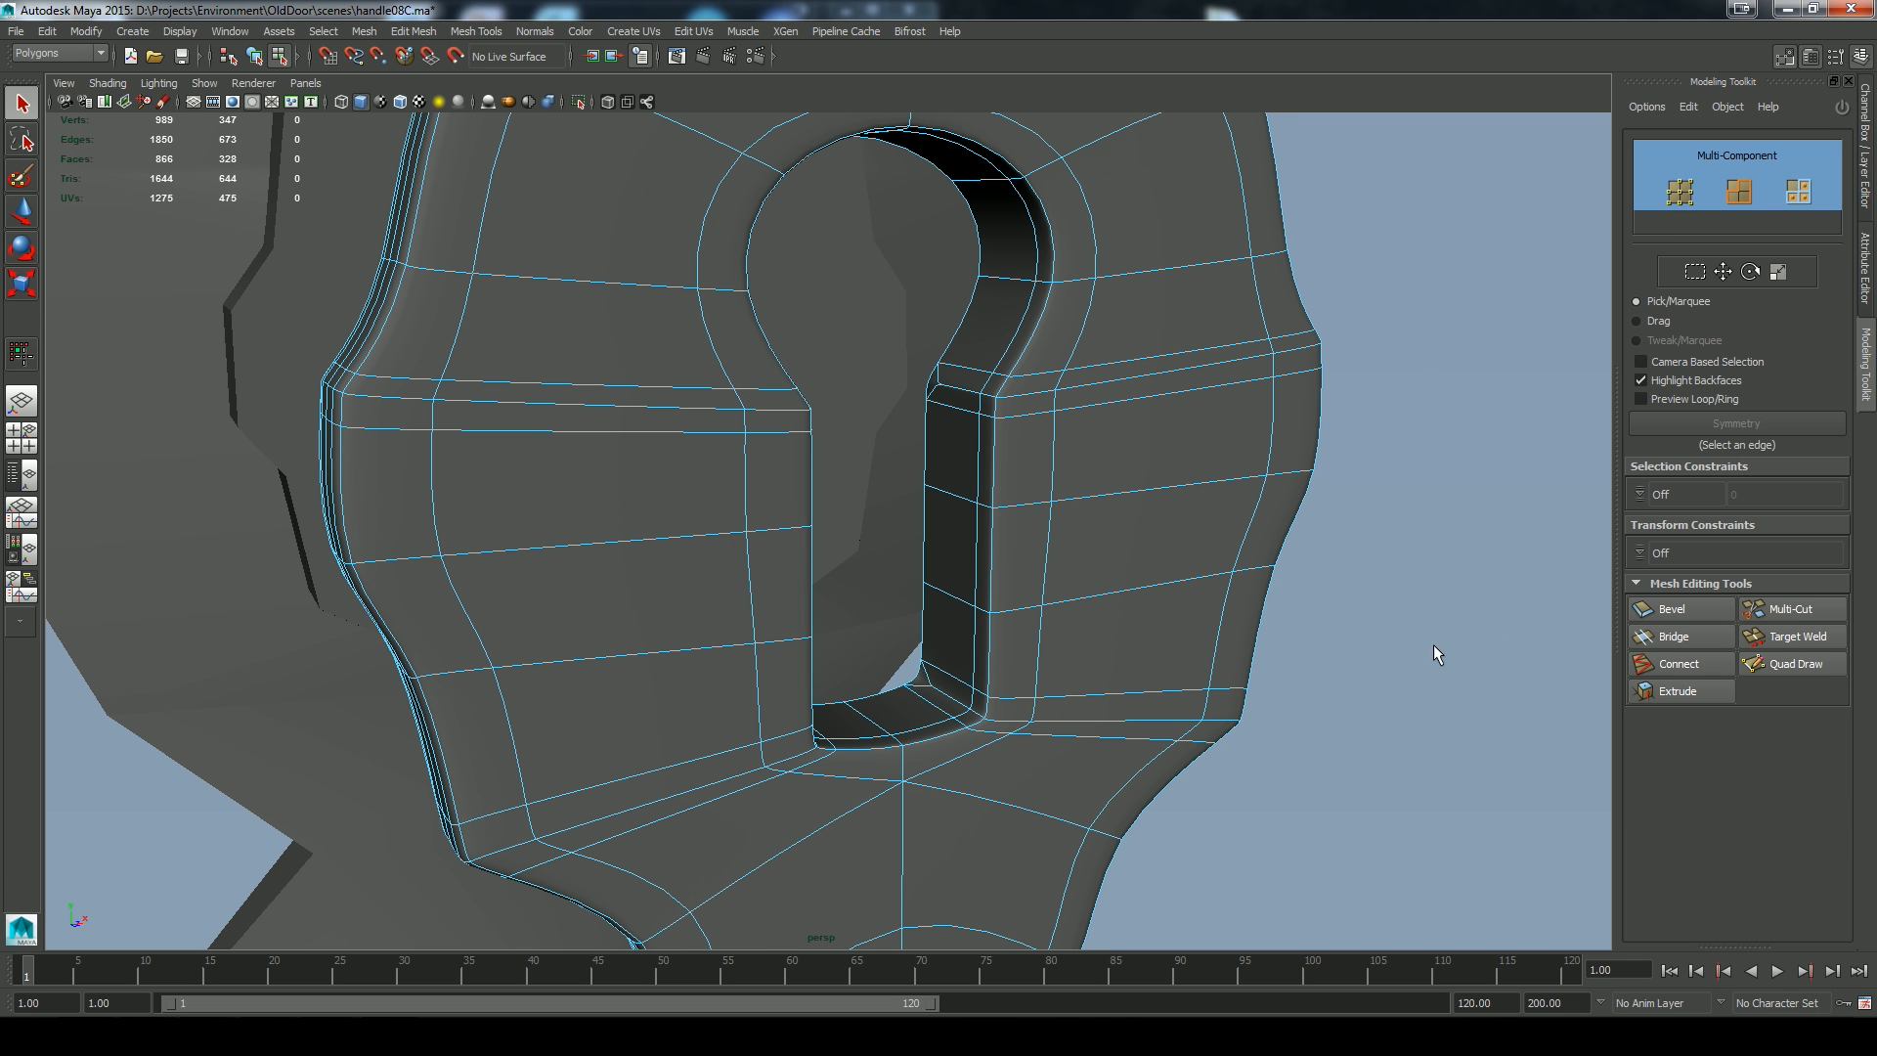
Cut a horizontal edge across the rosette below the keyhole, joining the two inner outline corners through the centre line
right_click_drag(1191, 467, 1254, 440)
left_click_drag(1399, 594, 1212, 427, "alt")
right_click_drag(1211, 427, 919, 505, "alt")
left_click_drag(919, 505, 972, 503, "alt")
right_click_drag(1044, 593, 1082, 609)
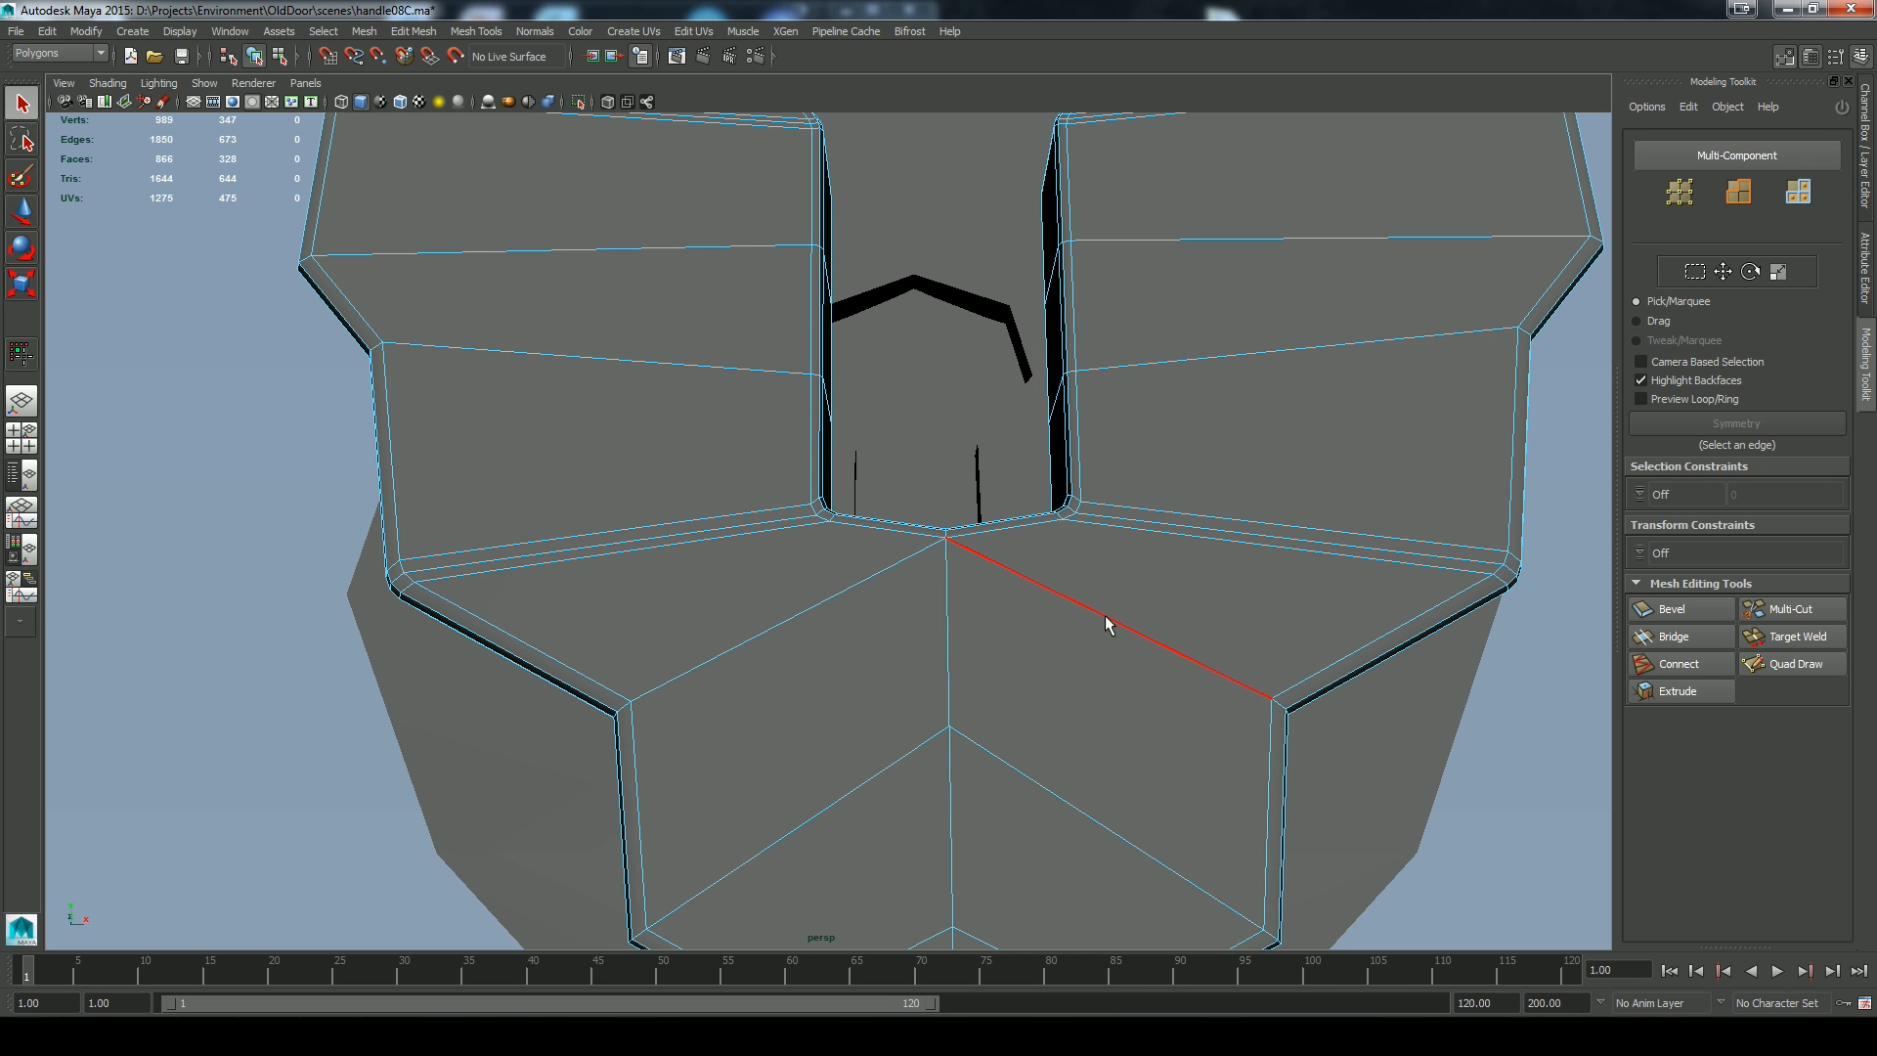
left_click(1108, 624)
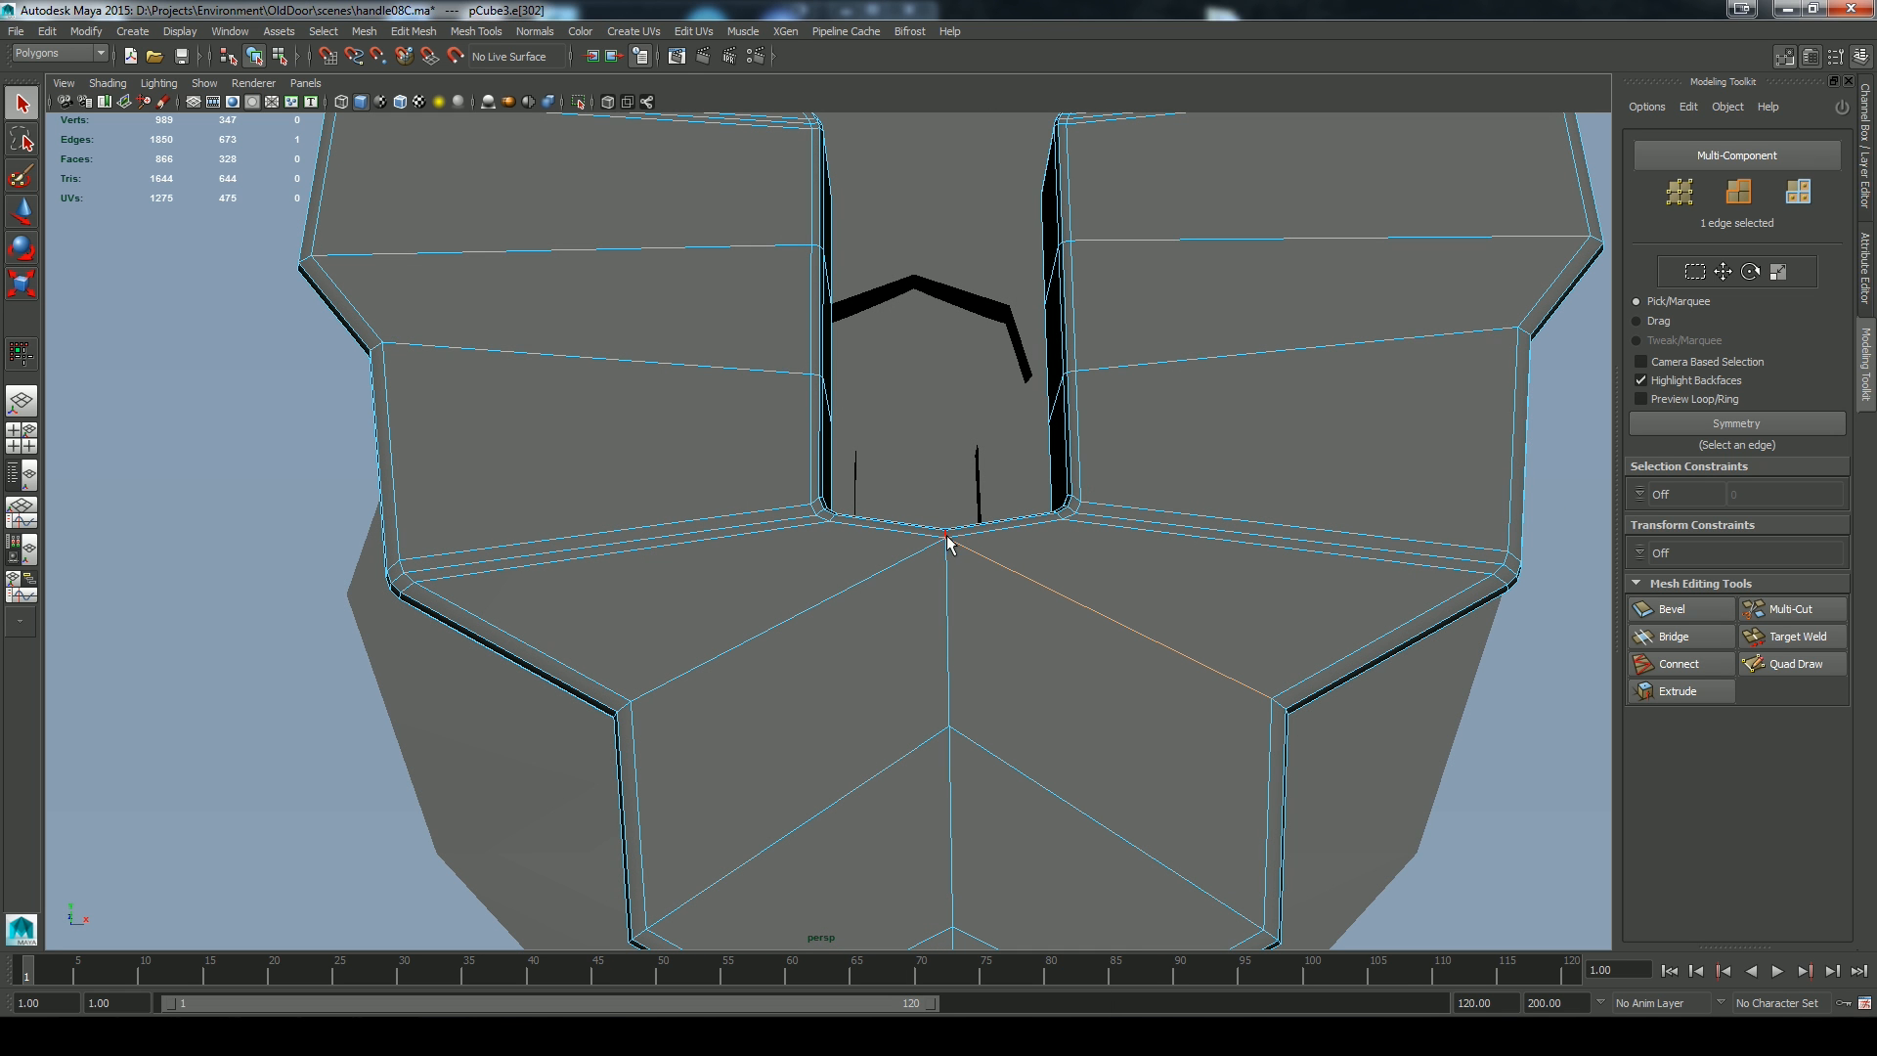
left_click(1778, 610)
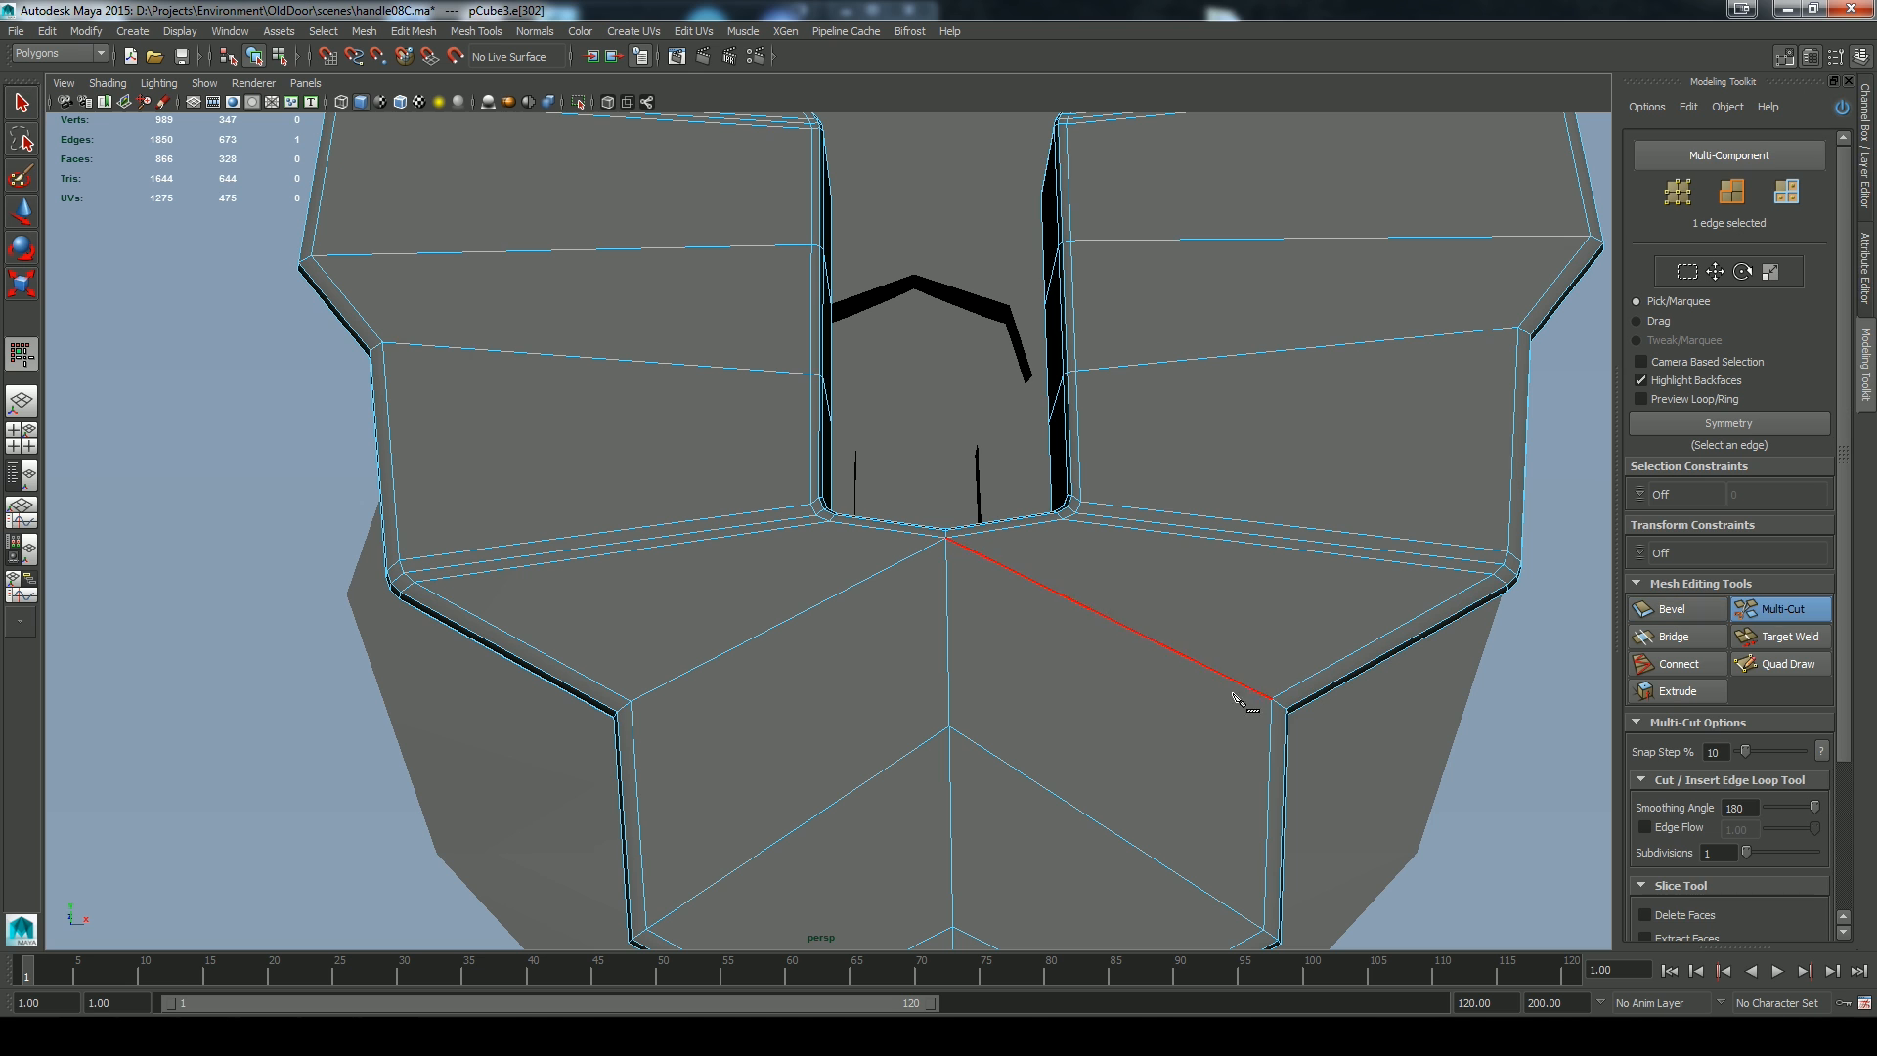
left_click(1271, 698)
left_click(631, 701)
right_click(675, 736)
right_click_drag(750, 589, 759, 549)
left_click(829, 521)
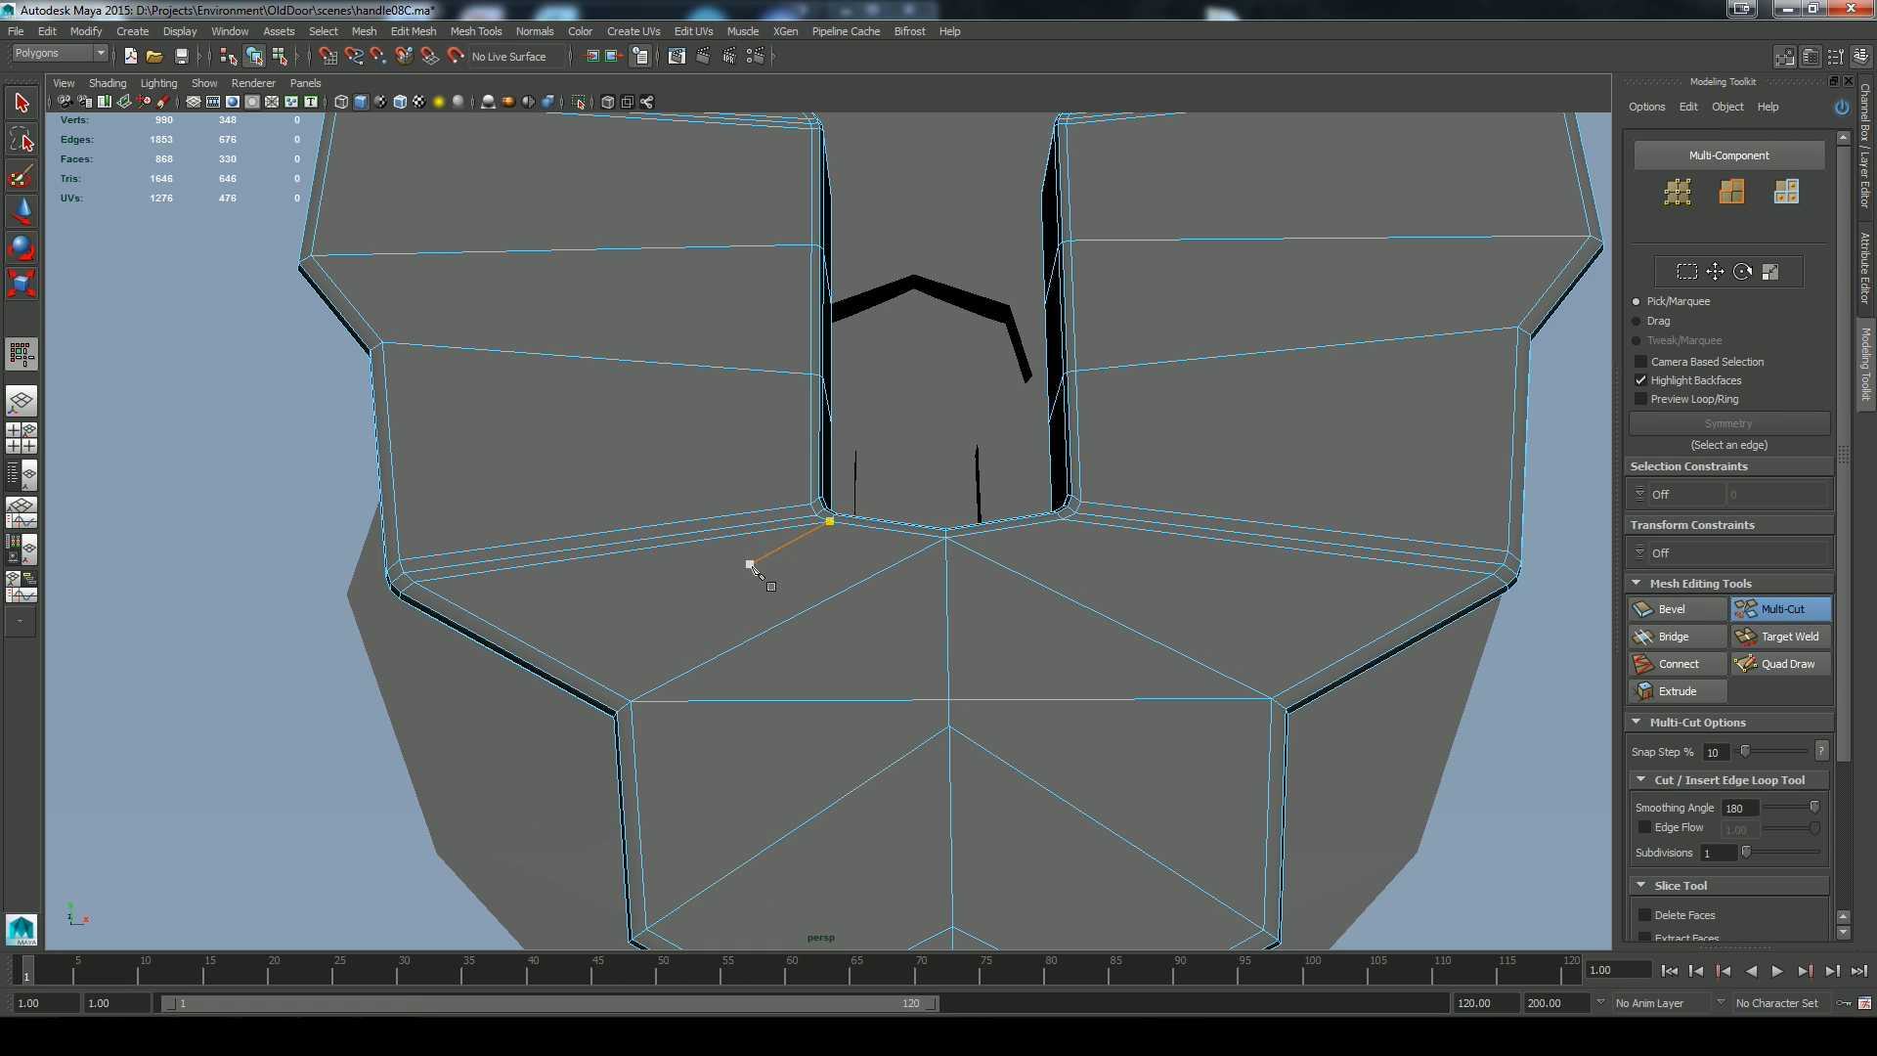
key("q")
Delete the two diagonal edges running from the keyhole's bottom vertex to the outline corners
left_click(839, 592)
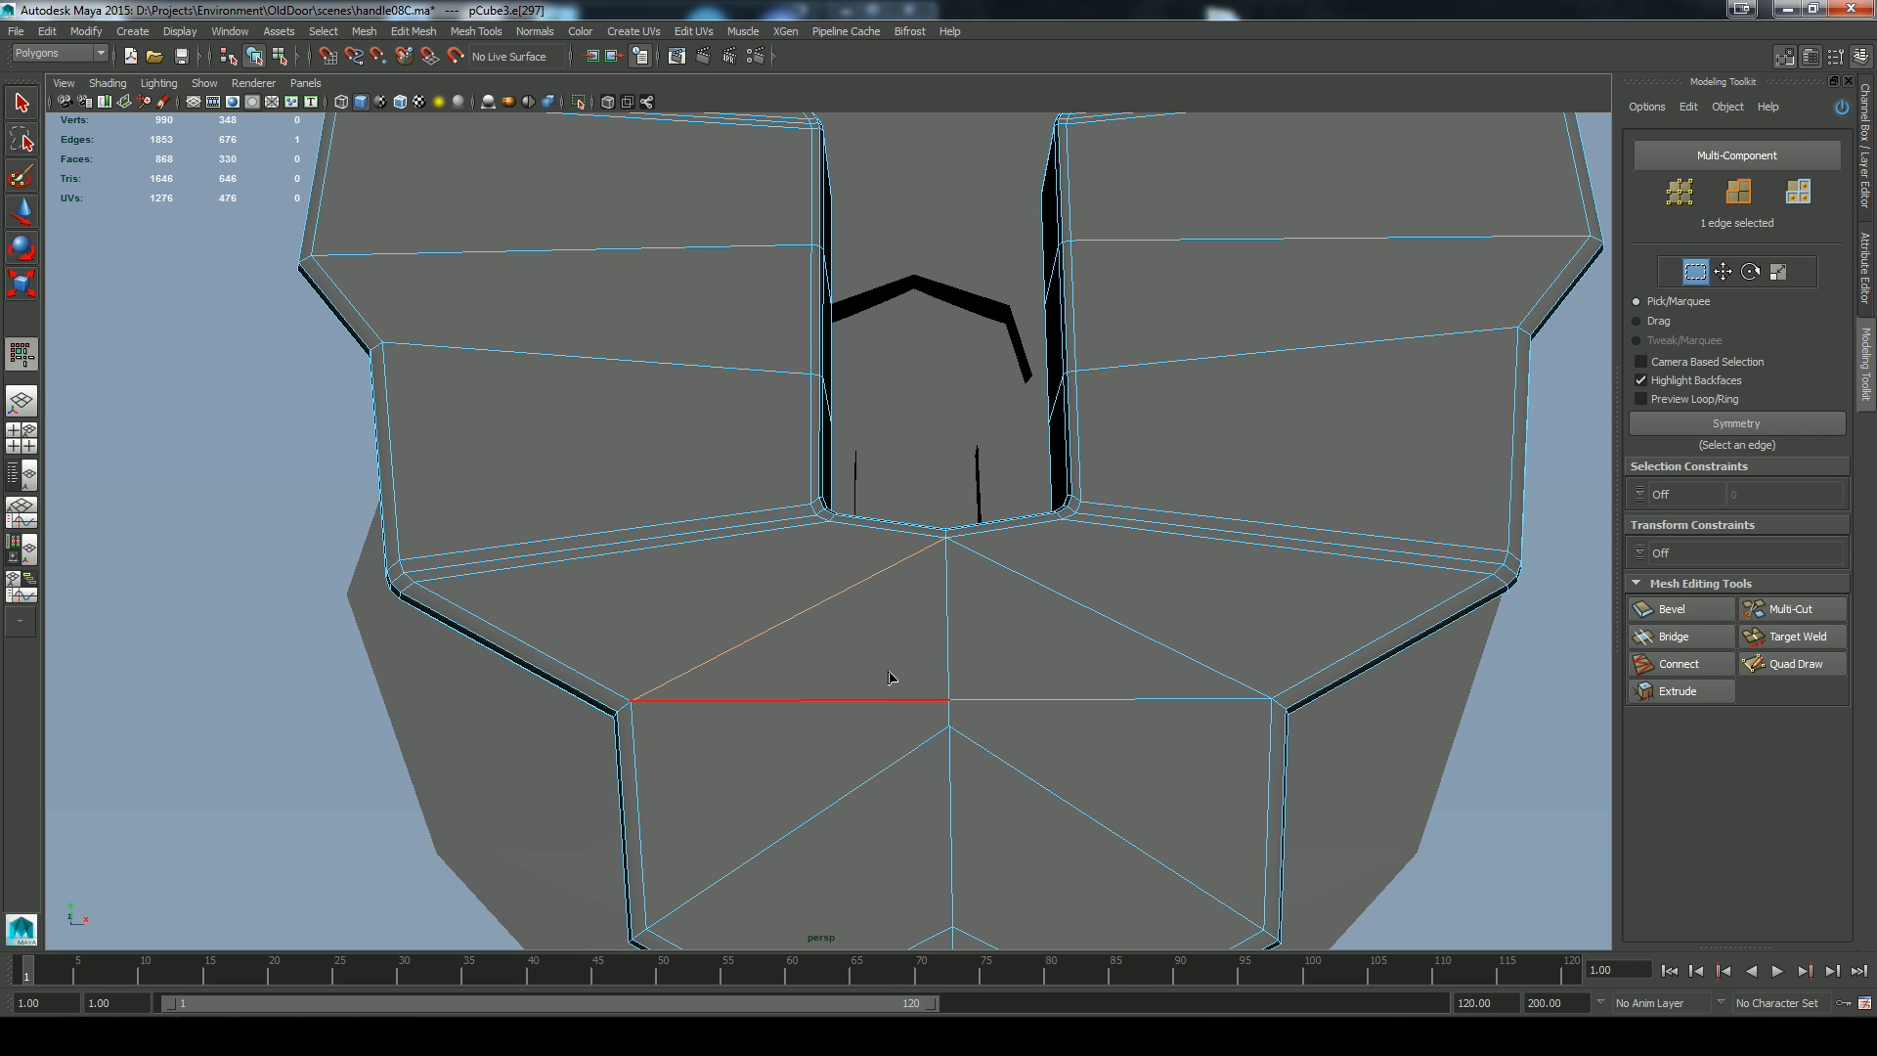
left_click(1054, 595, "shift")
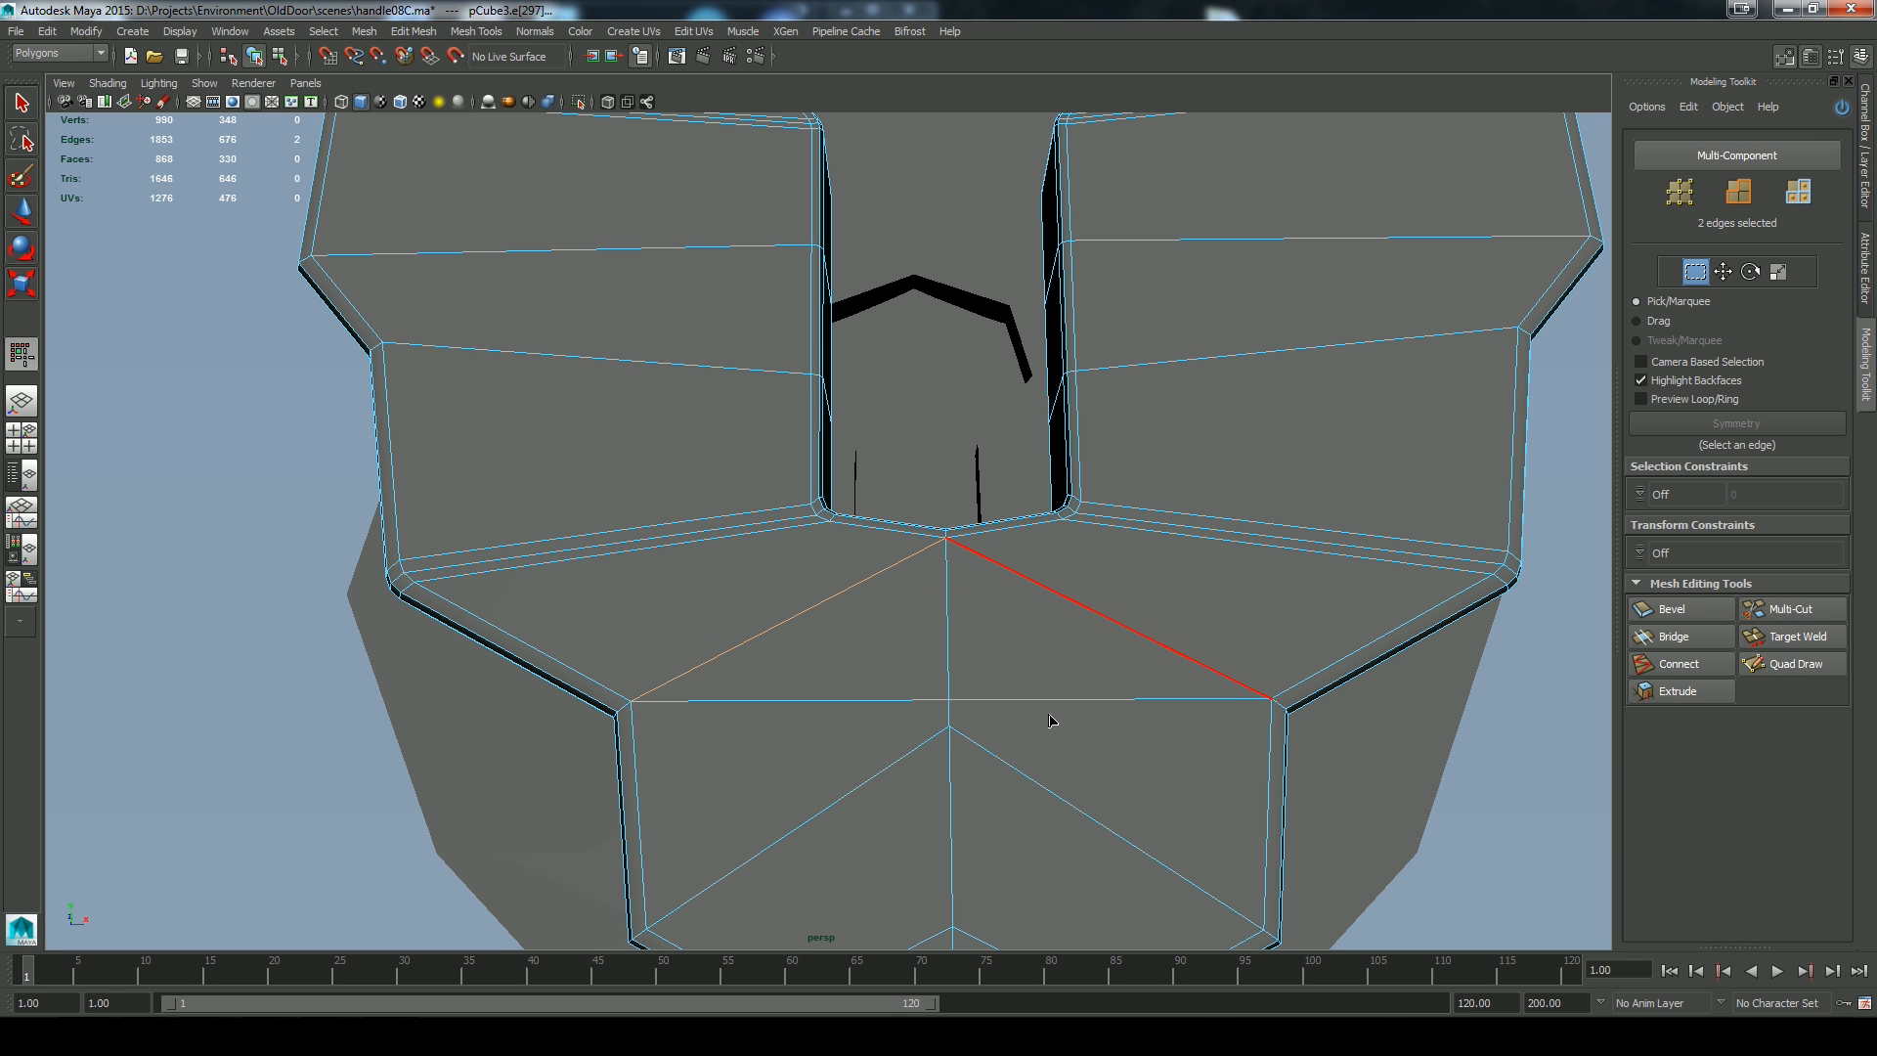
left_click_drag(1073, 735, 1259, 842, "alt")
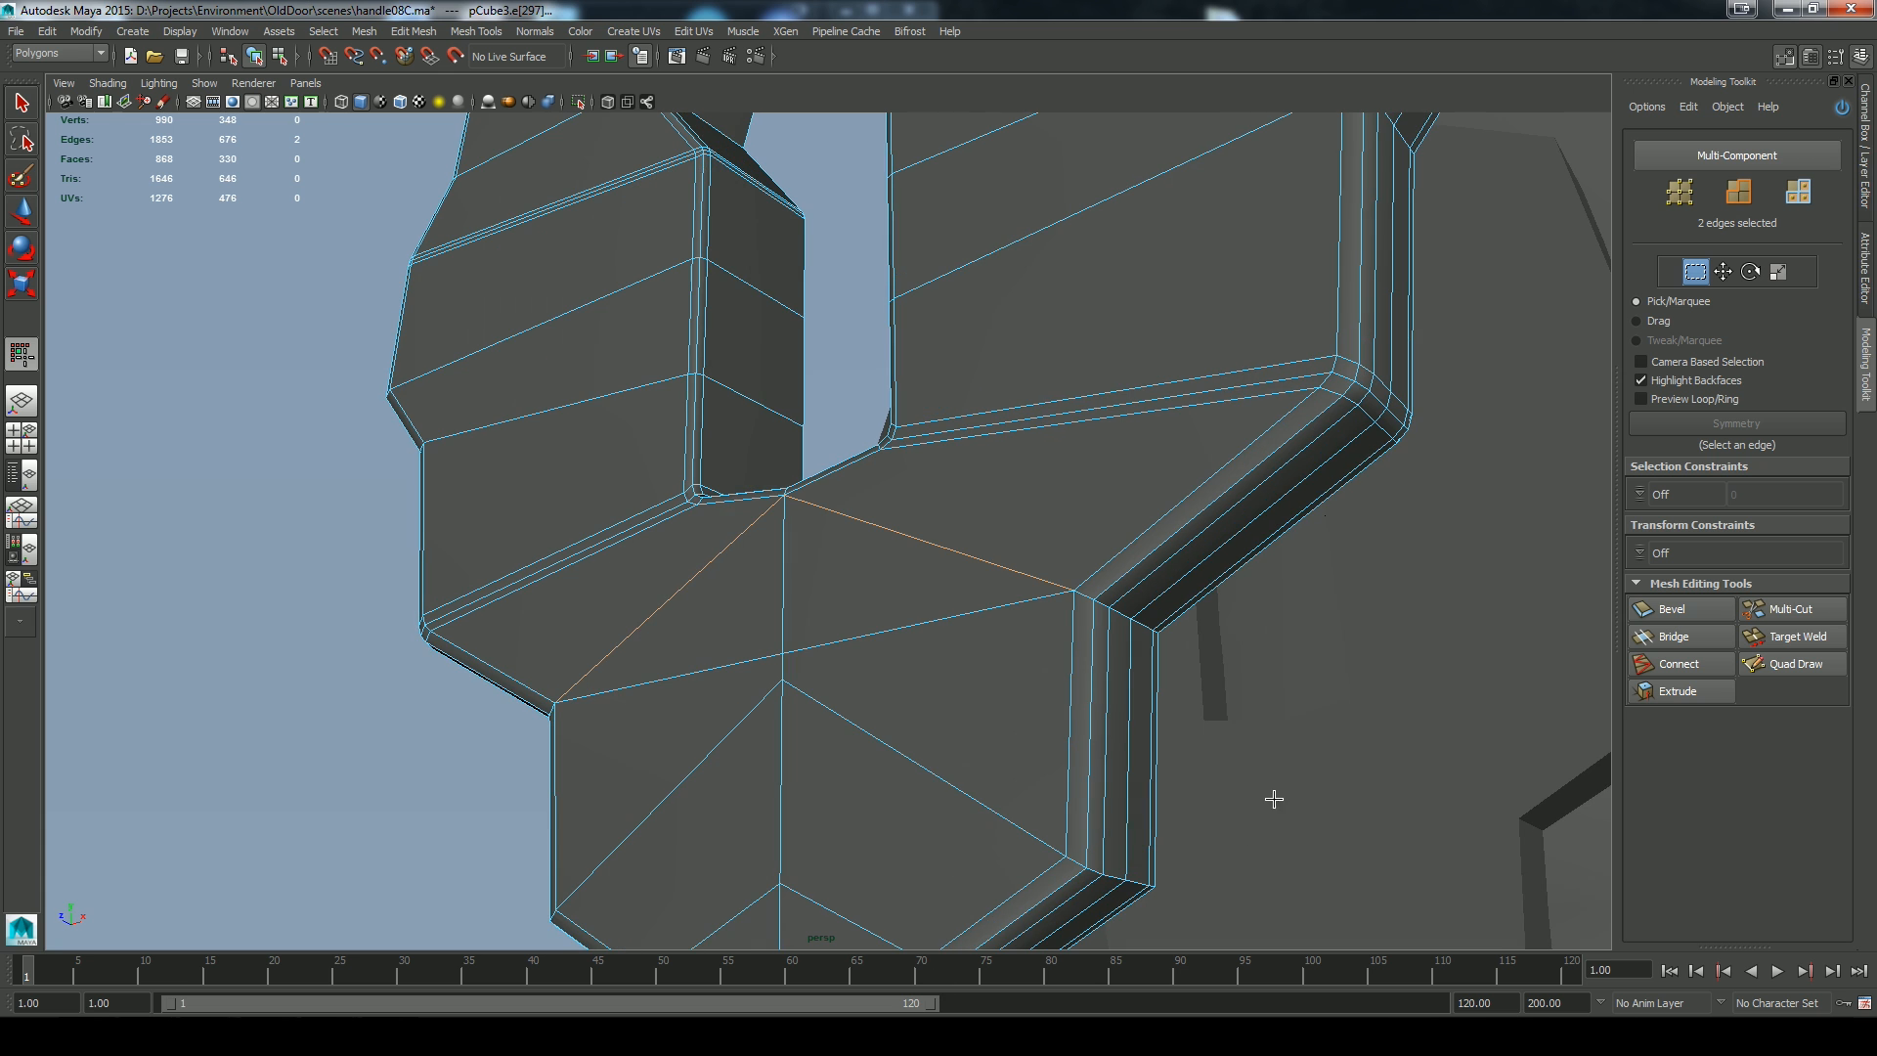
left_click(416, 32)
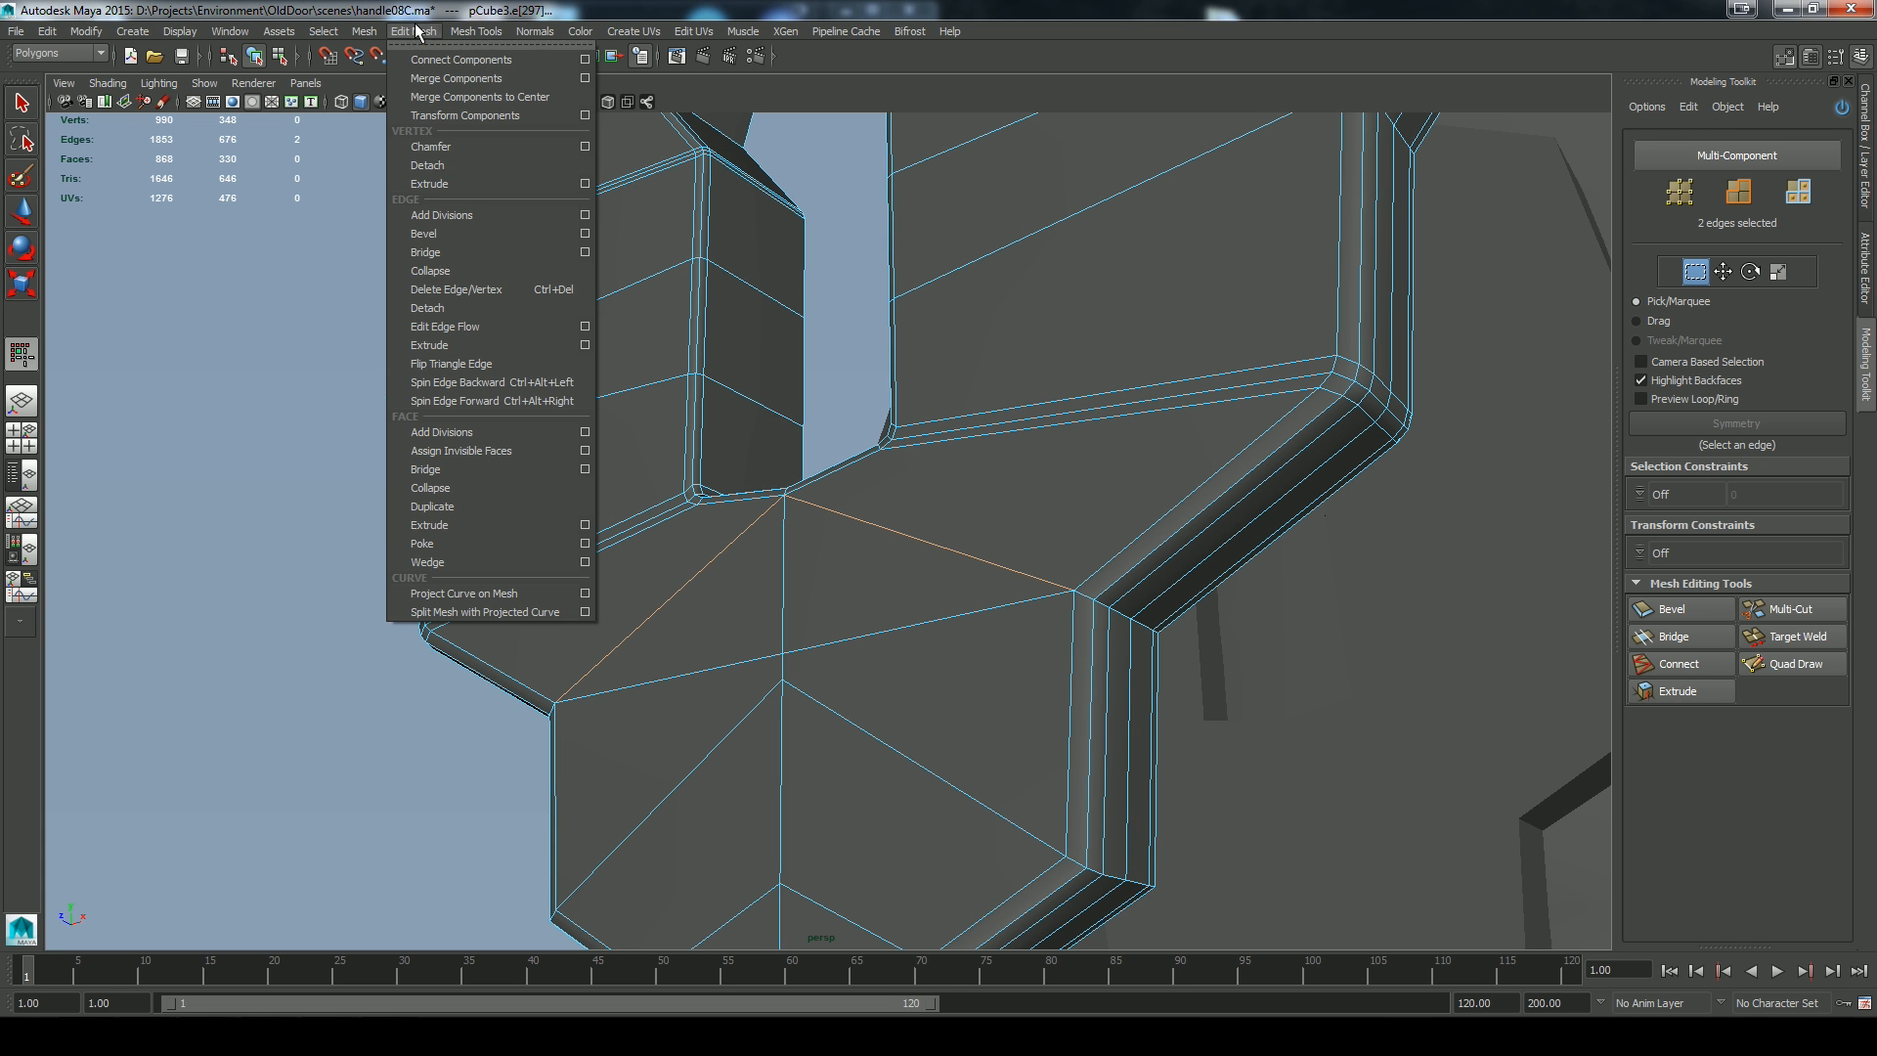
left_click(491, 290)
Move the new centre-line vertex below the keyhole up to Y -3.71, about halfway to the keyhole's bottom
left_click_drag(565, 525, 895, 675, "alt")
right_click_drag(892, 611, 819, 591)
left_click(929, 728)
key("w")
left_click_drag(930, 657, 935, 583)
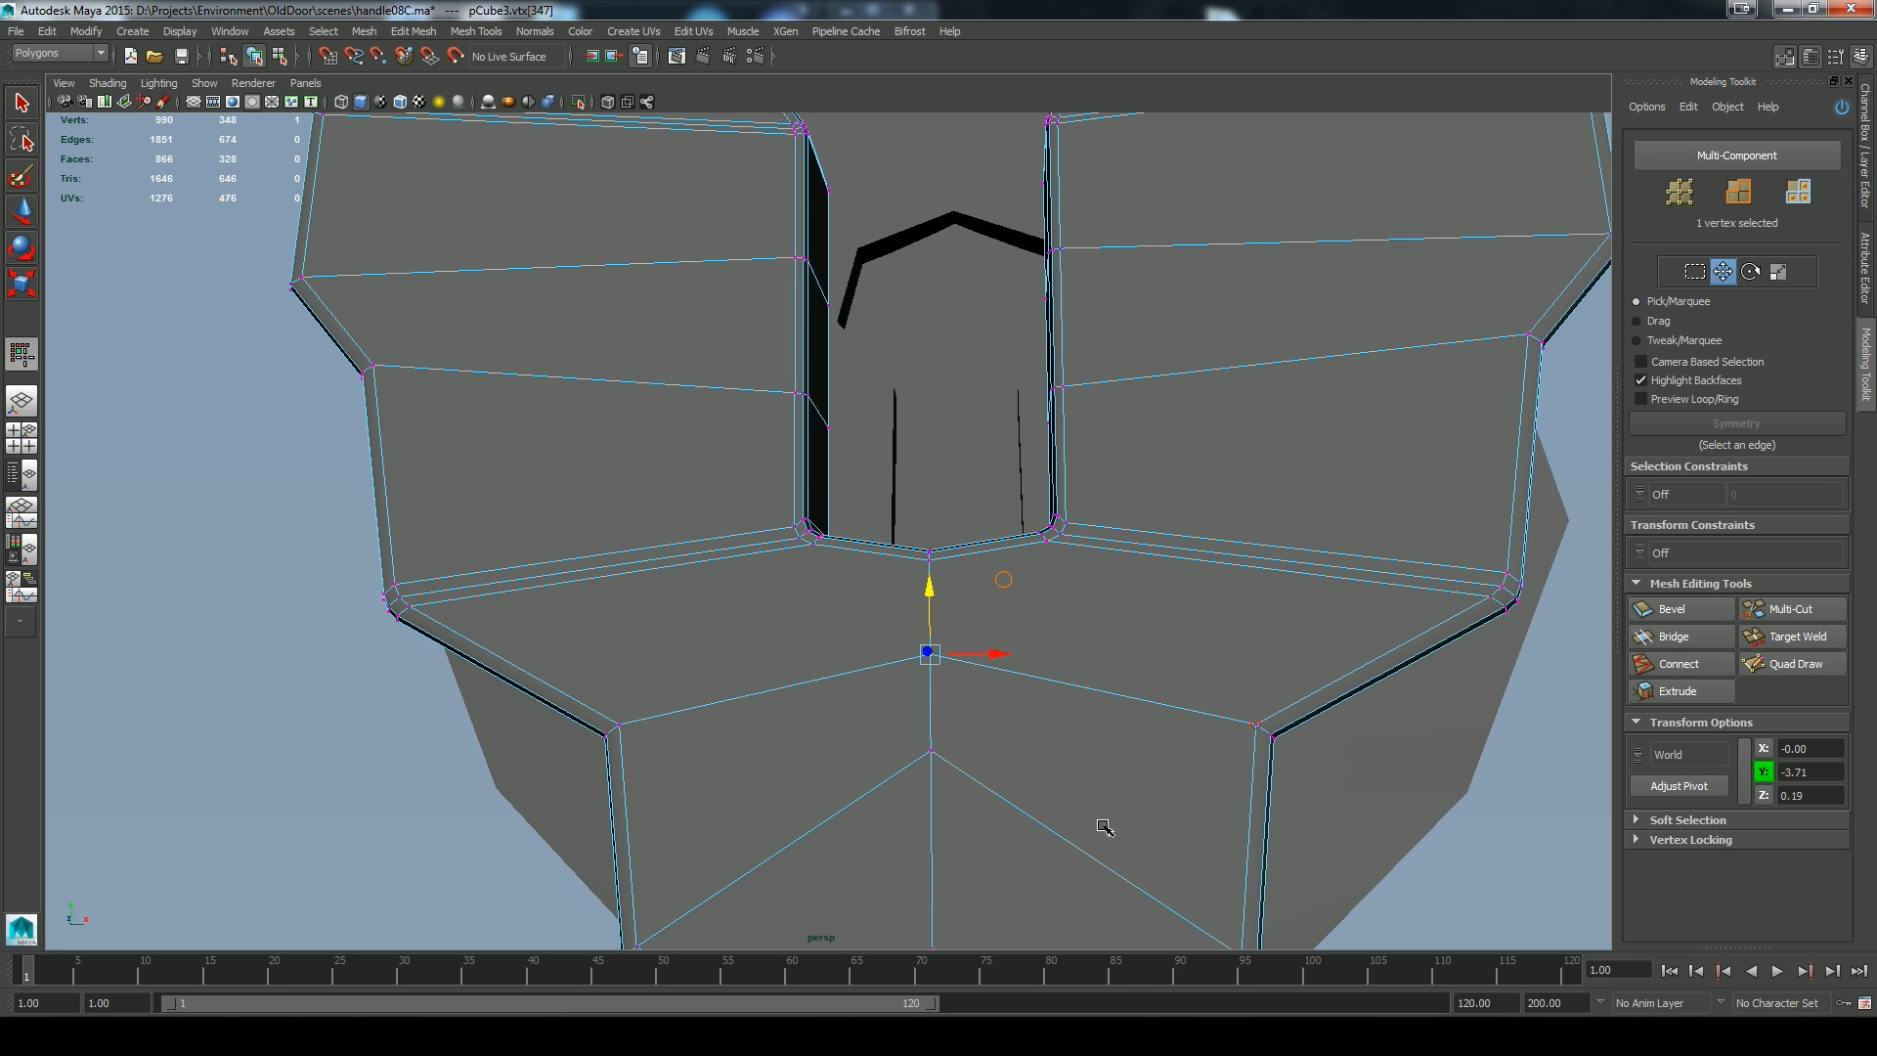
Bevel the edge loop crossing the rosette below the keyhole with 2 segments
right_click_drag(1022, 600, 1016, 540)
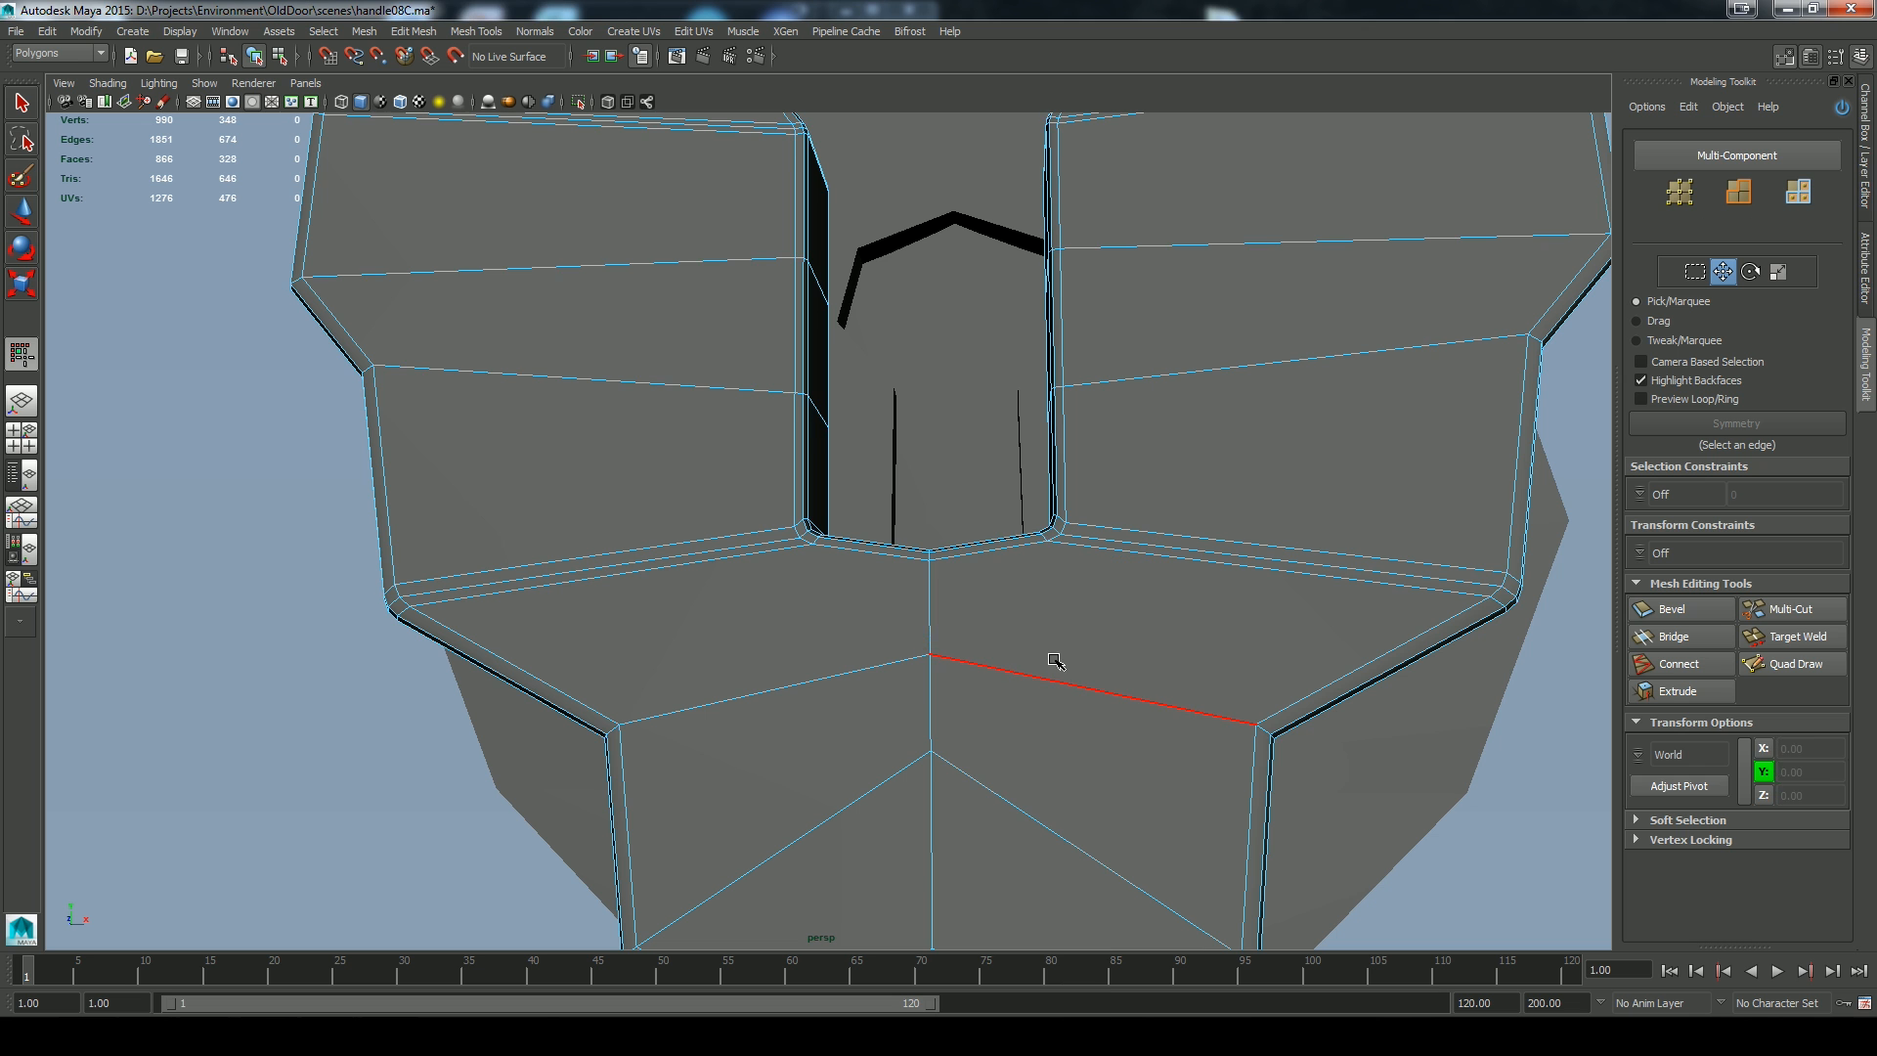
double_click(1076, 692)
left_click_drag(1076, 691, 1219, 868, "alt")
left_click_drag(455, 755, 535, 742, "alt")
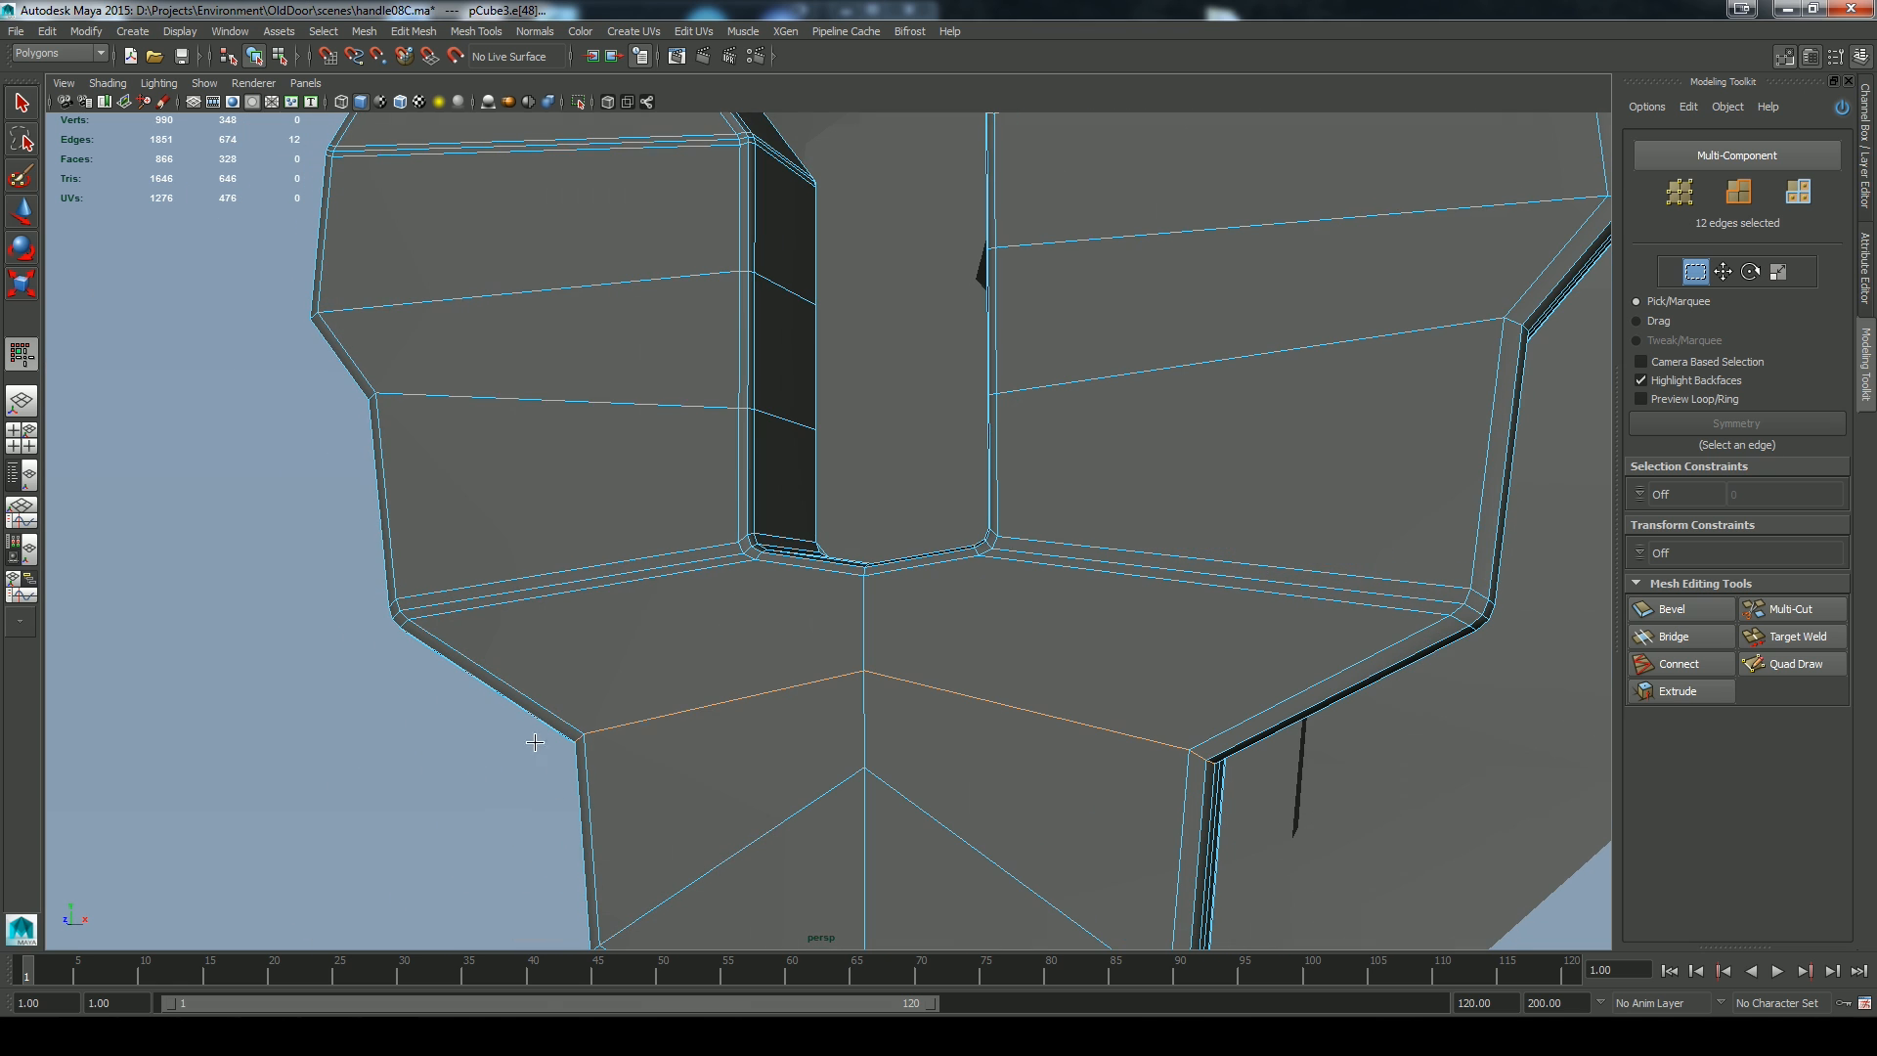
left_click(1664, 610)
left_click_drag(1335, 769, 691, 671)
key("q")
Select the upper and lower support loops of the bevels on both sides of the keyhole
right_click_drag(757, 591, 756, 545)
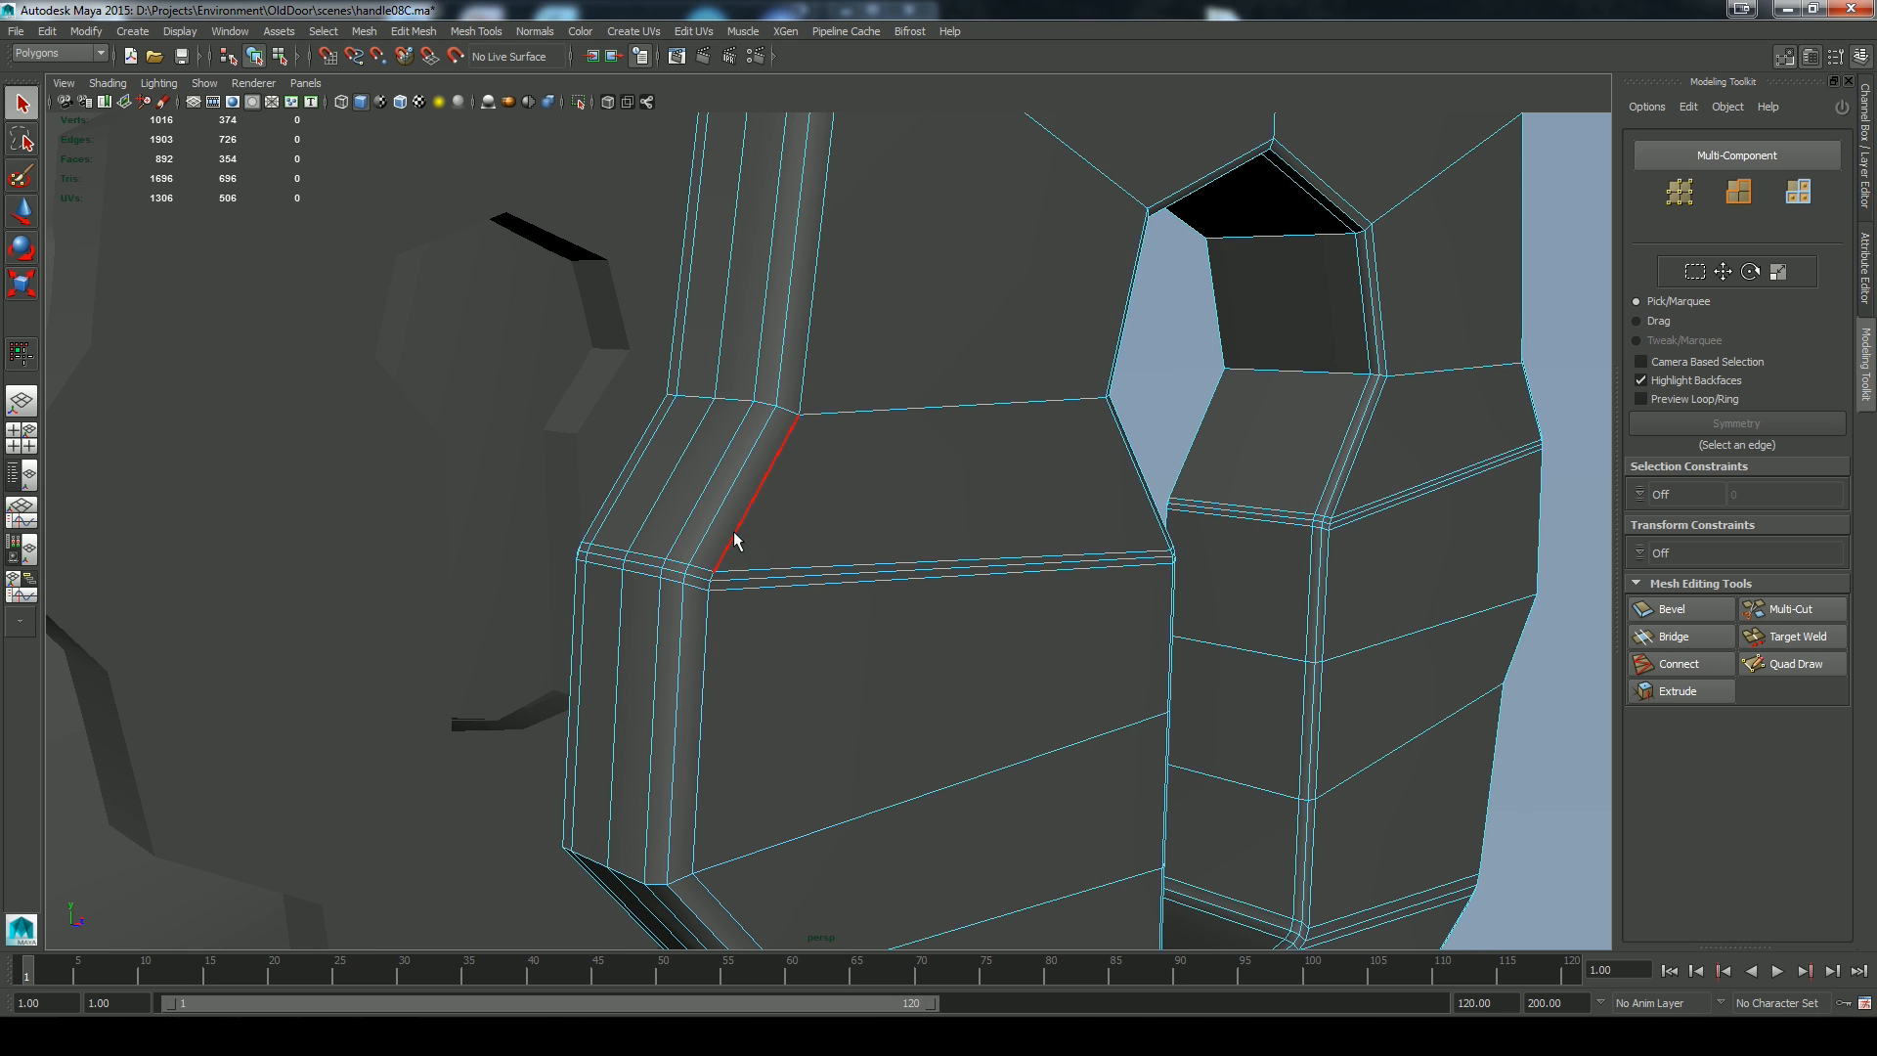
double_click(640, 578)
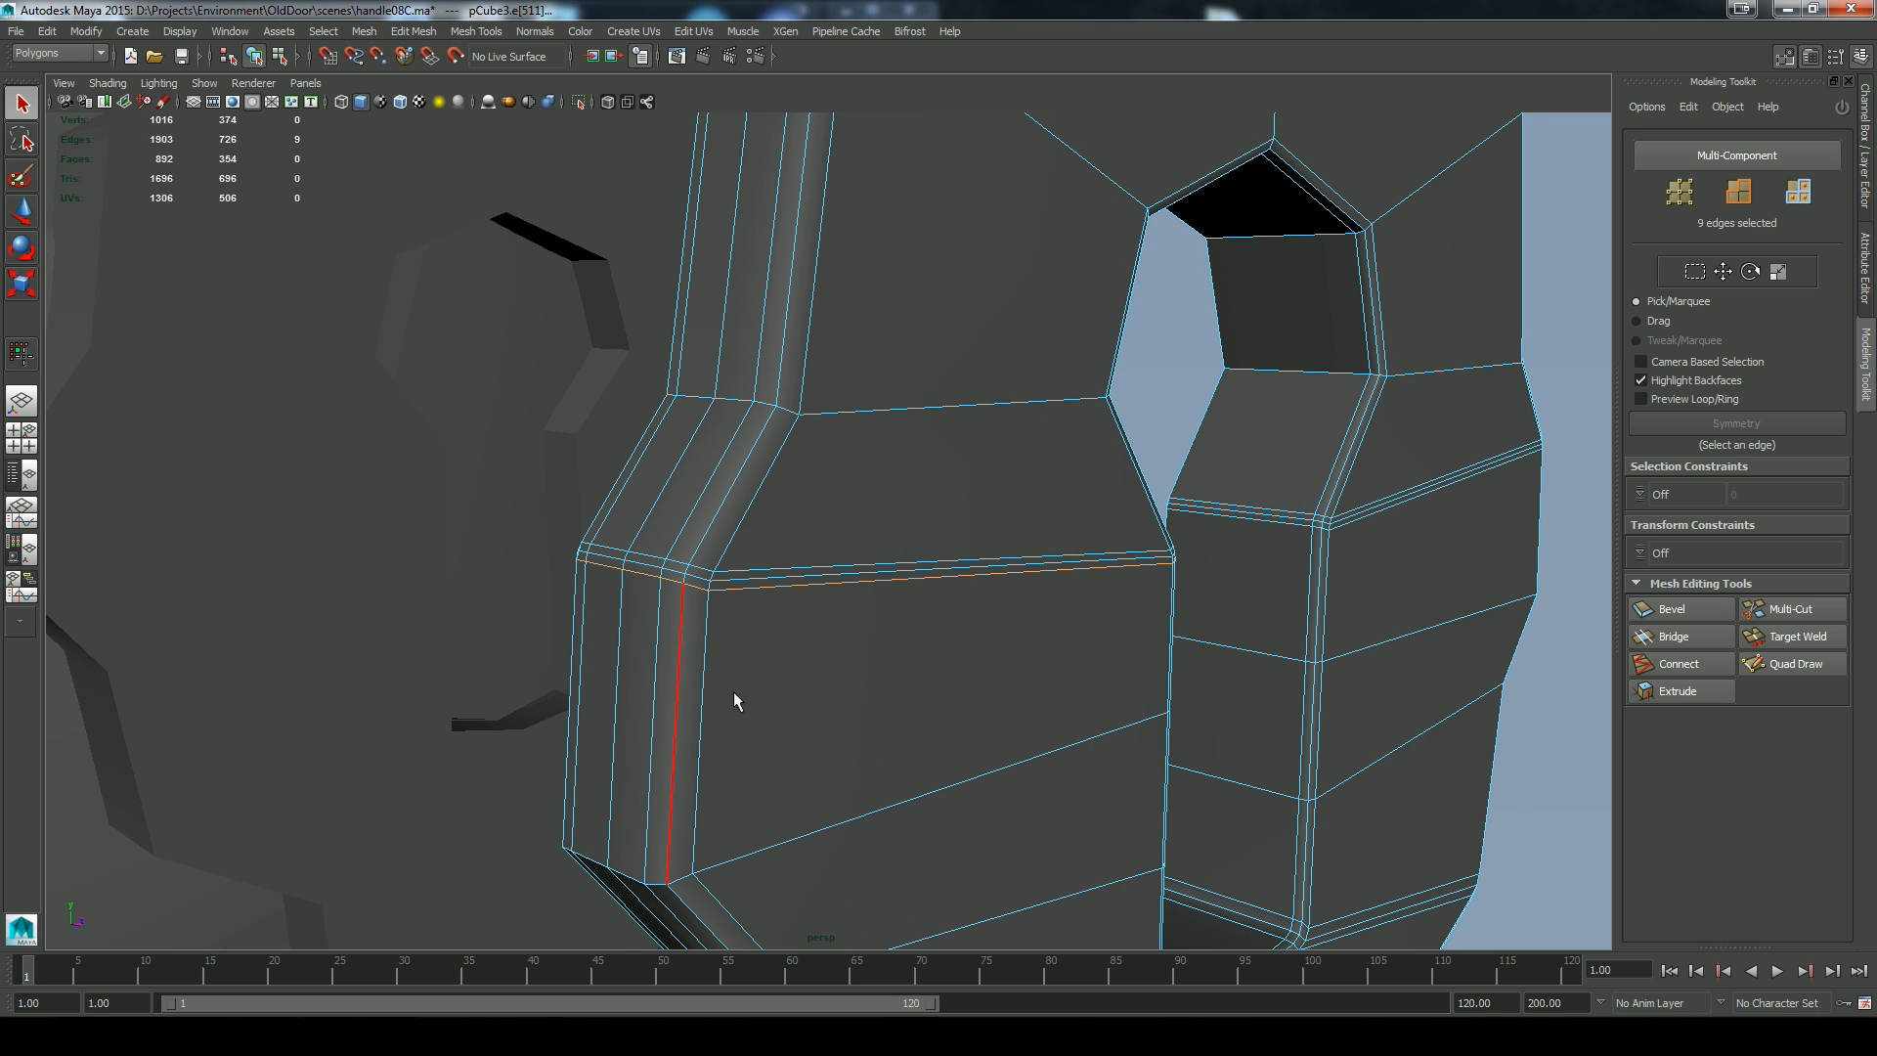
double_click(652, 558, "shift")
left_click_drag(1342, 709, 1109, 738, "alt")
double_click(1226, 824, "shift")
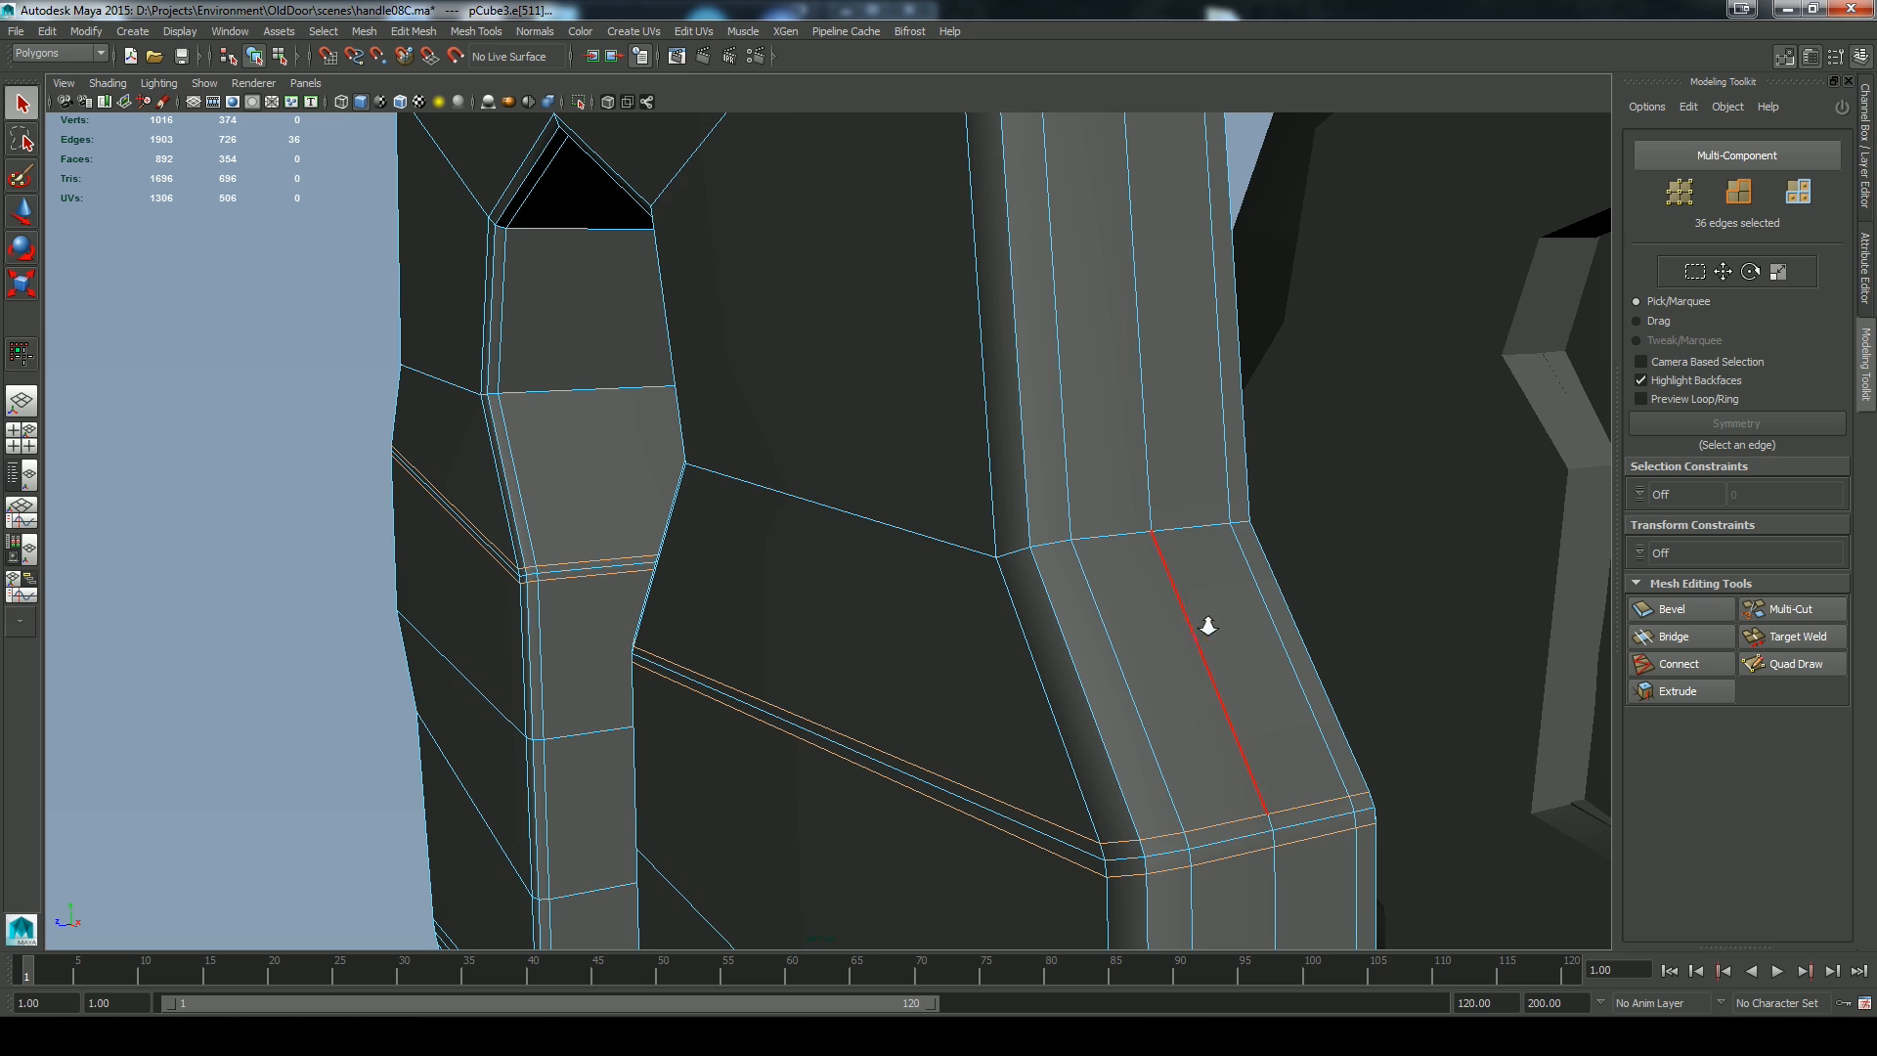
right_click_drag(1212, 620, 531, 322, "alt")
left_click_drag(586, 616, 885, 637, "alt")
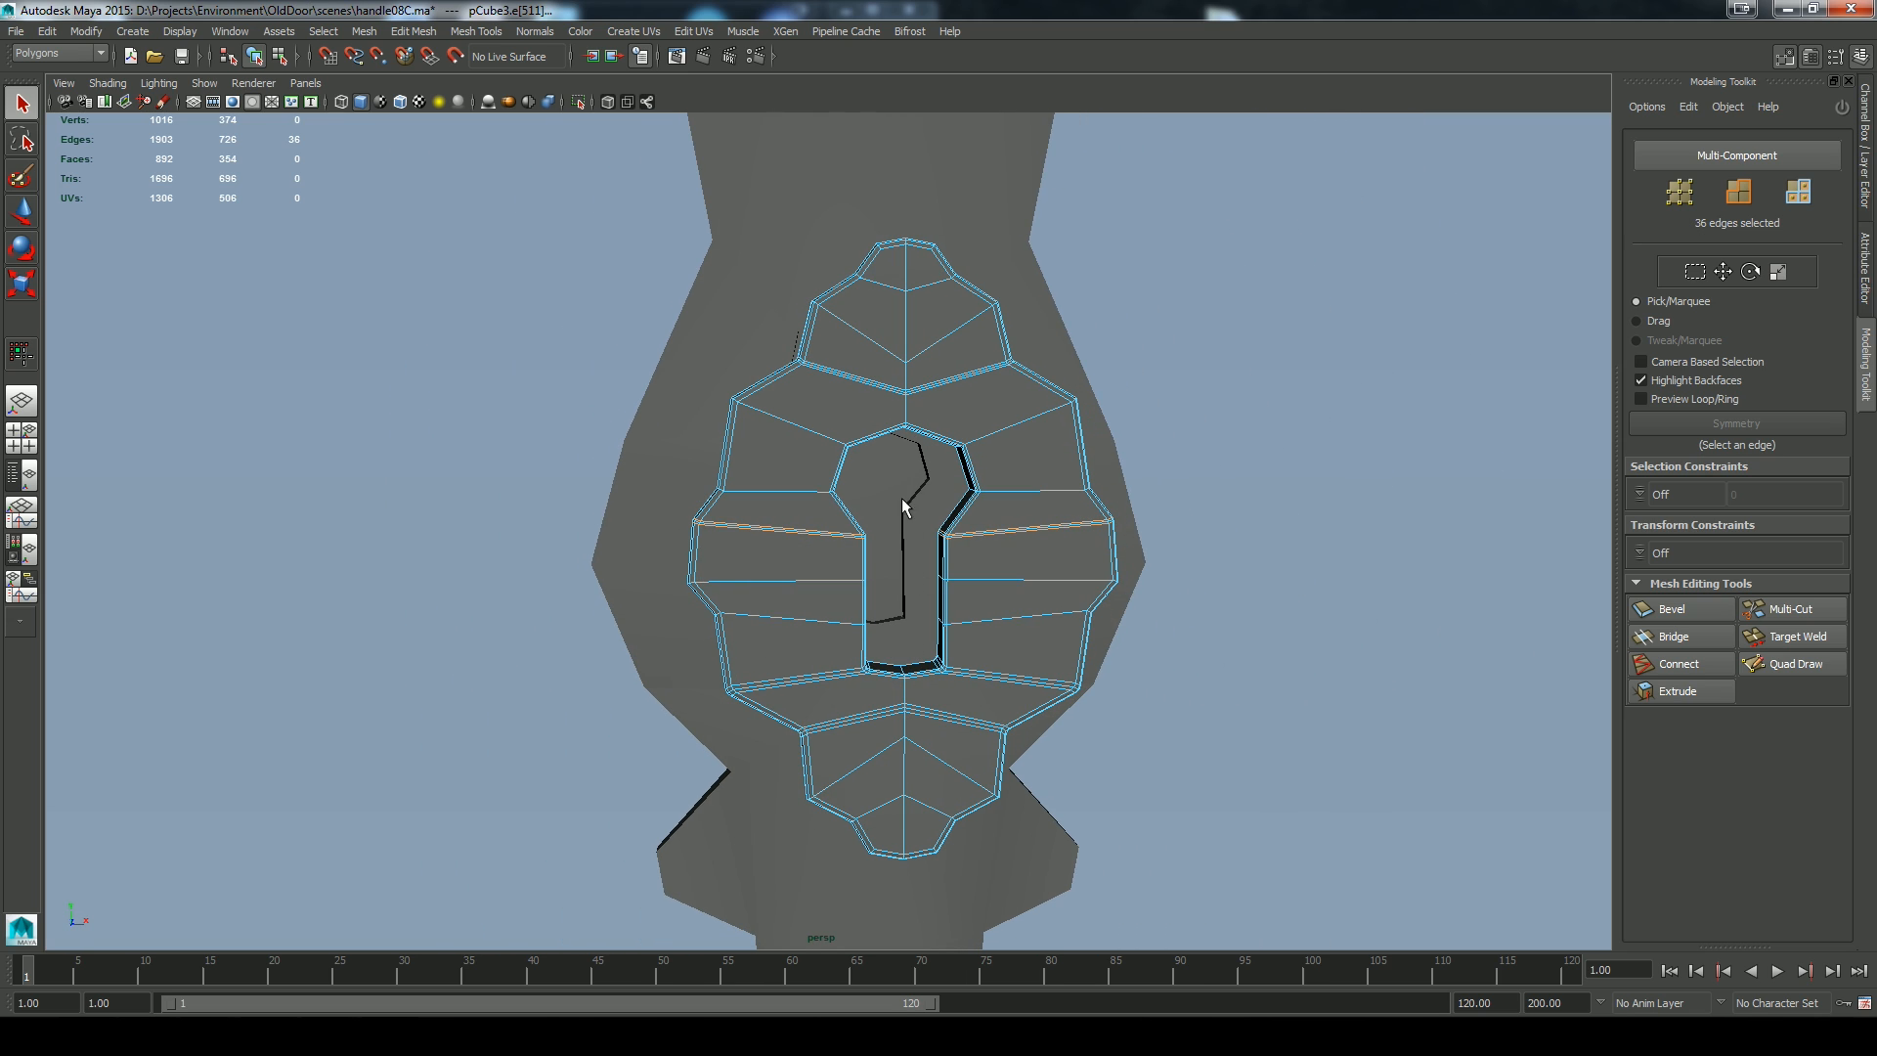
Reduce the selection to the outer-rim edges of the lower support loops on both sides of the rosette
left_click_drag(908, 477, 842, 554, "ctrl")
left_click_drag(1068, 646, 895, 664, "alt")
right_click_drag(895, 684, 1134, 783, "alt")
mouse_move(1134, 743)
left_mouse_down("alt")
mouse_move(1011, 700)
mouse_move(1083, 795)
mouse_move(890, 801)
mouse_move(1186, 789)
mouse_move(1123, 750)
left_mouse_up("alt")
right_click(1115, 740)
left_click(1230, 740)
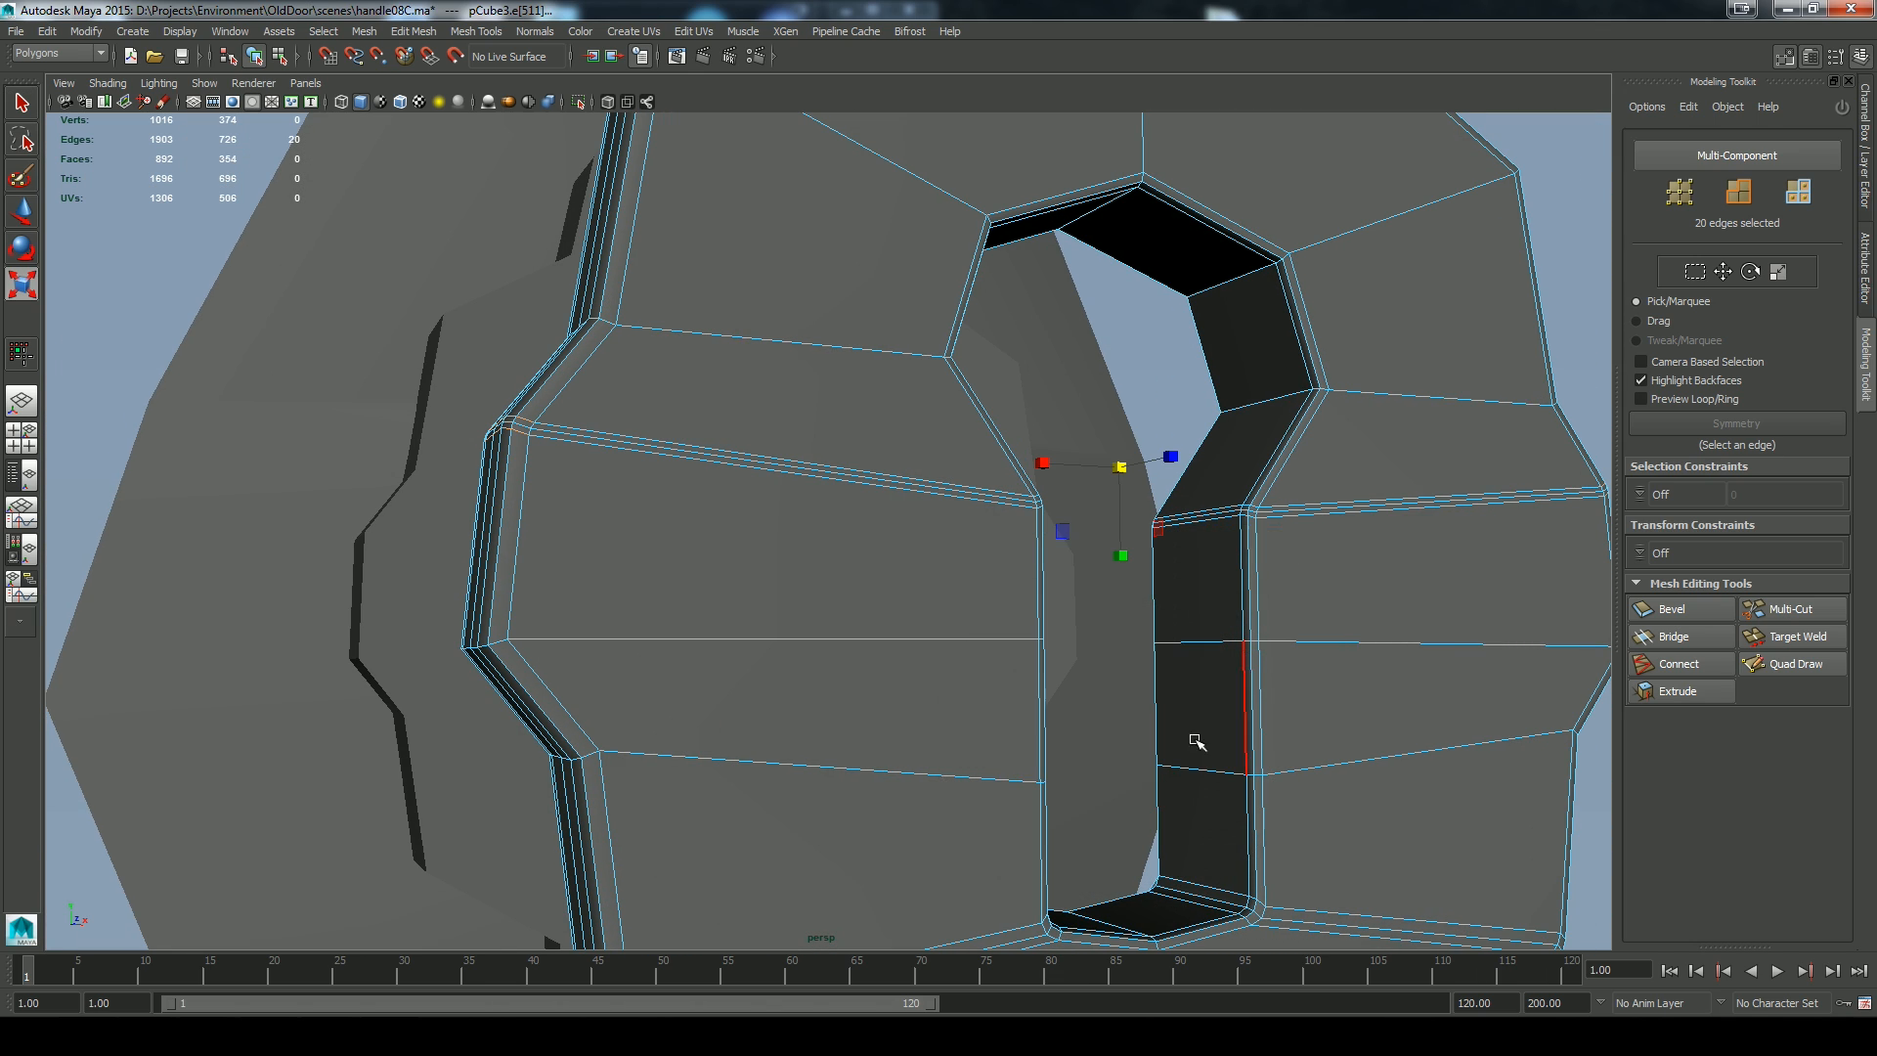
left_click_drag(1017, 710, 1131, 656, "alt")
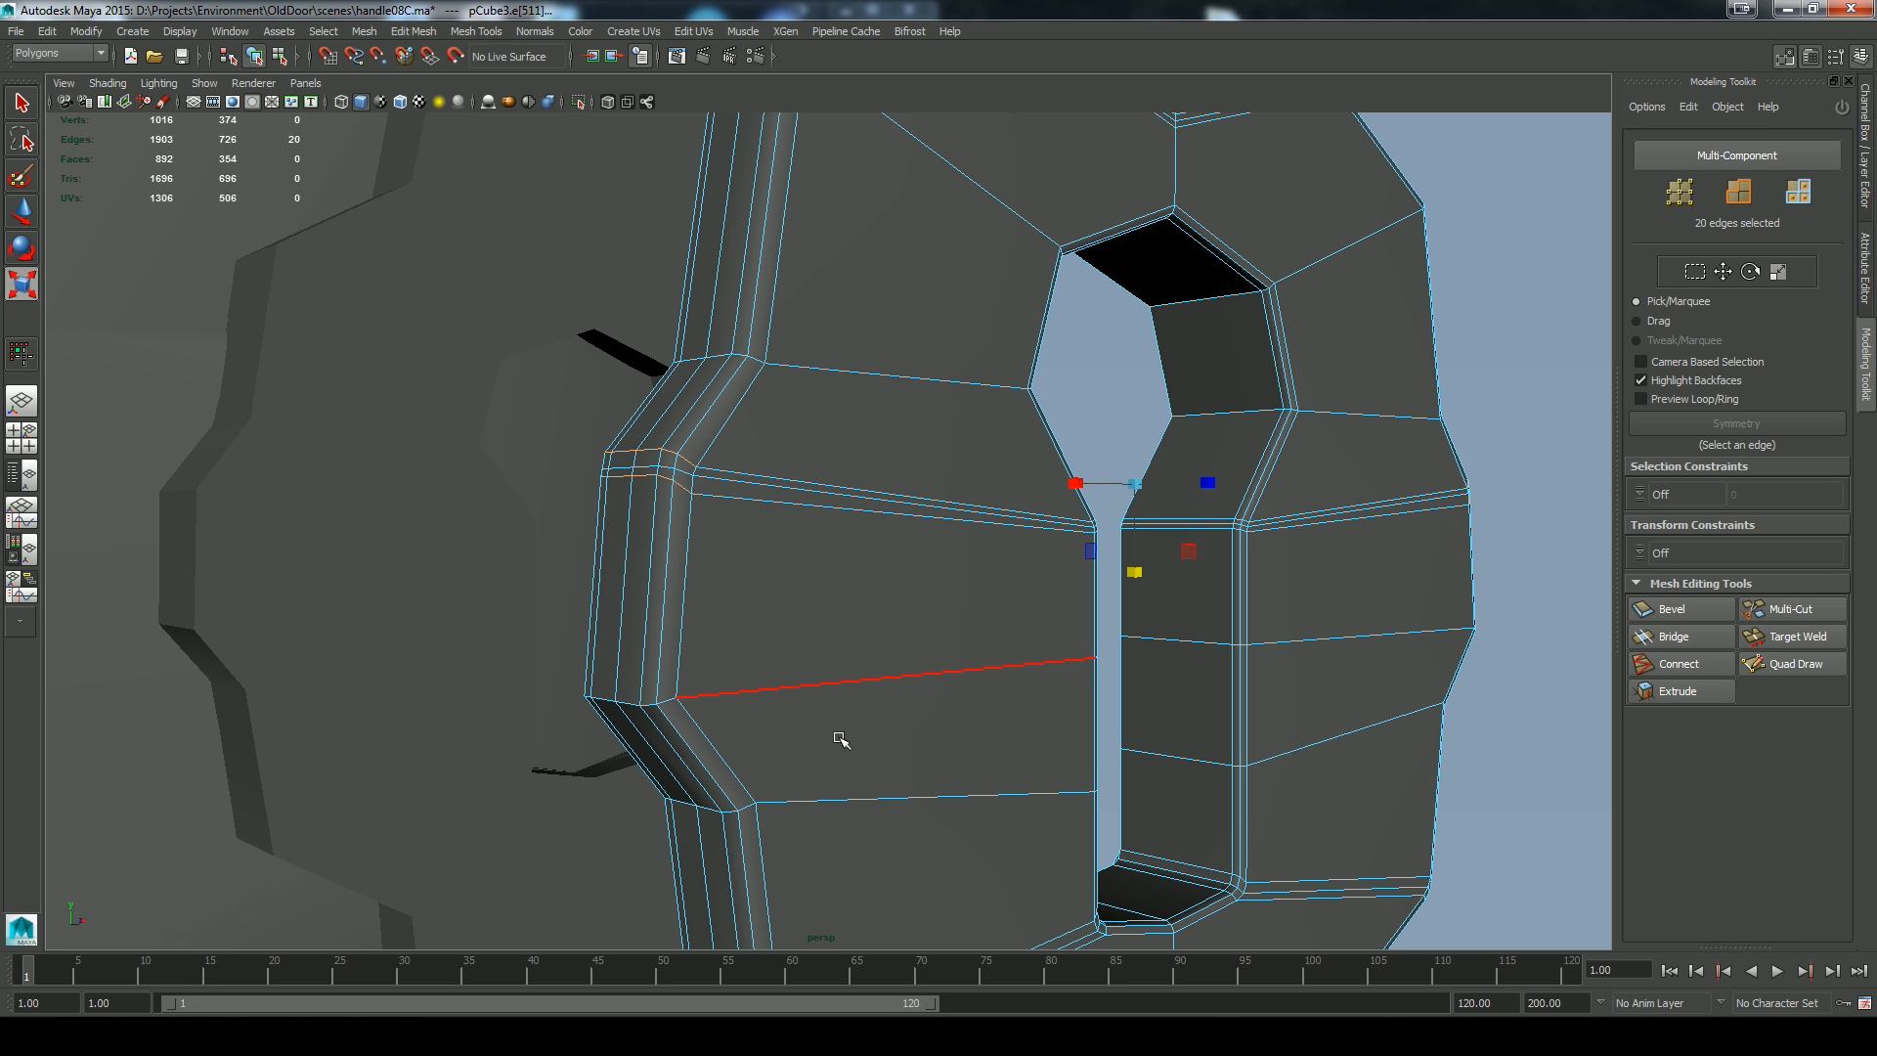
left_click_drag(577, 409, 735, 460, "ctrl")
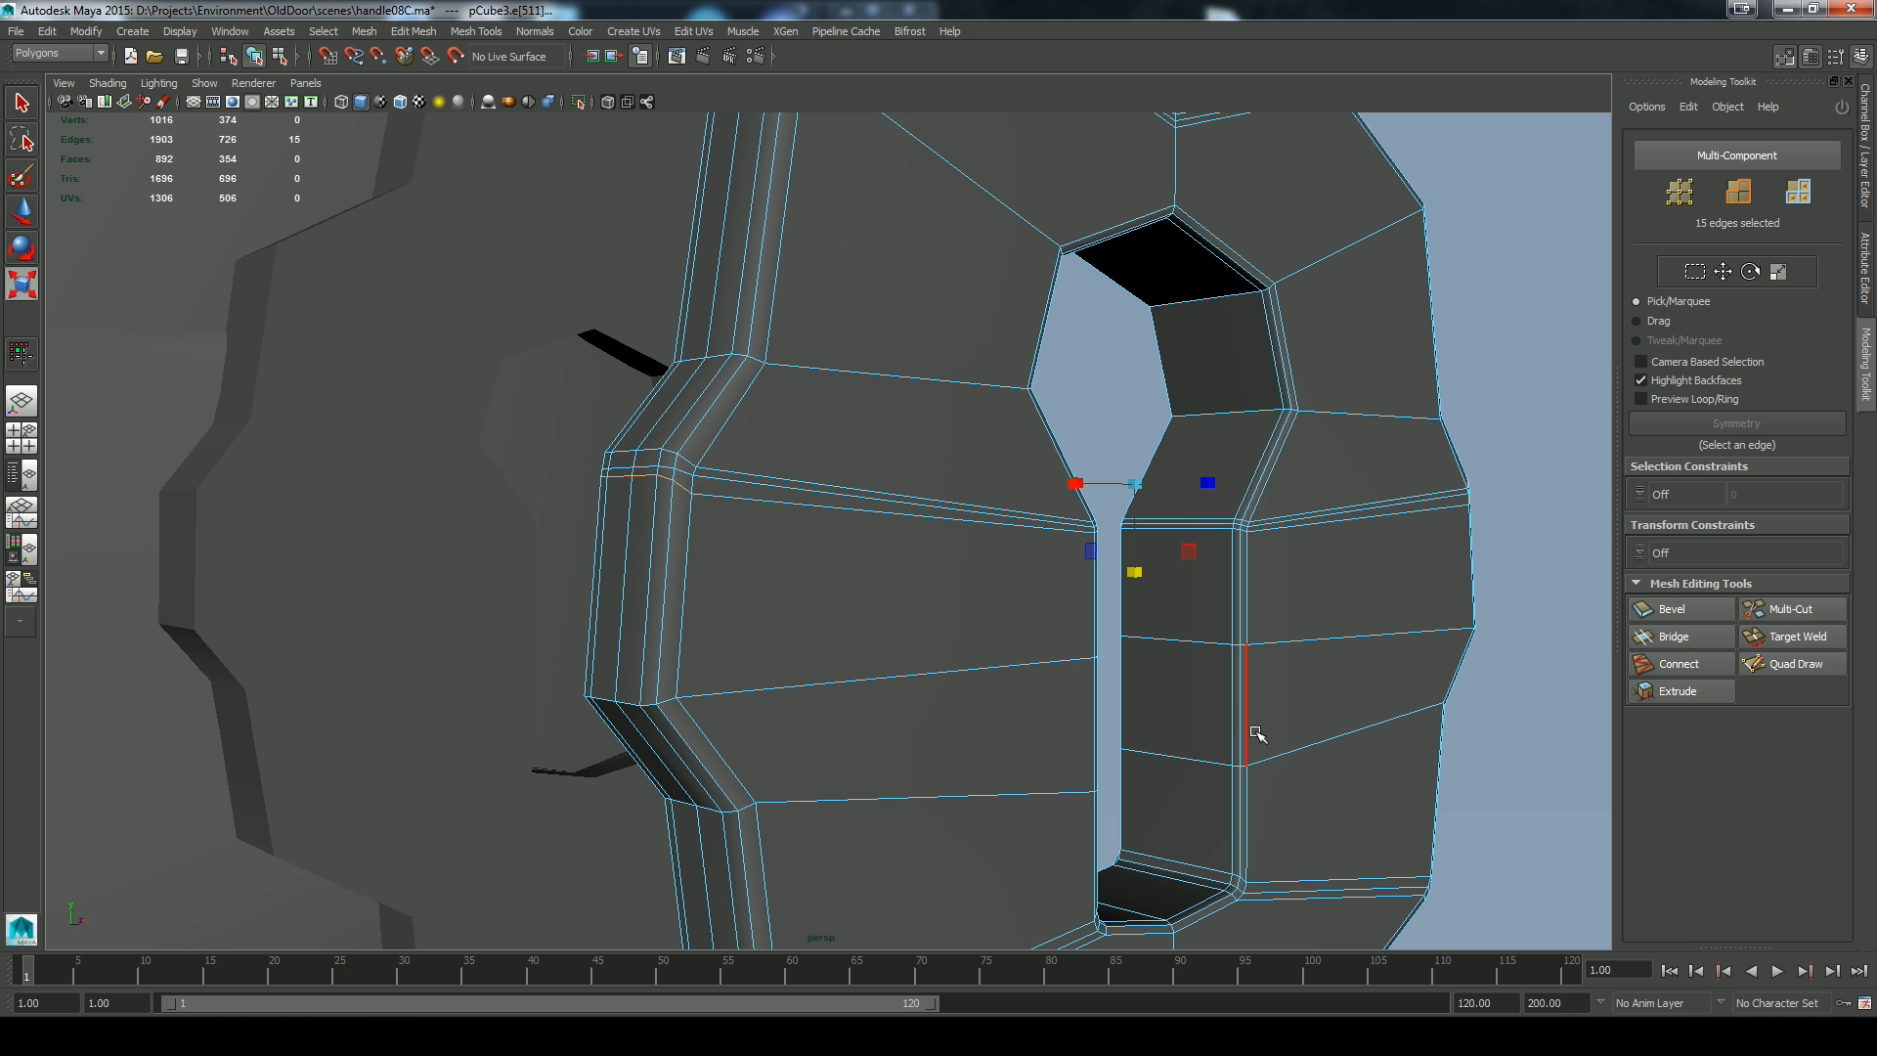
left_click_drag(1316, 746, 993, 658, "alt")
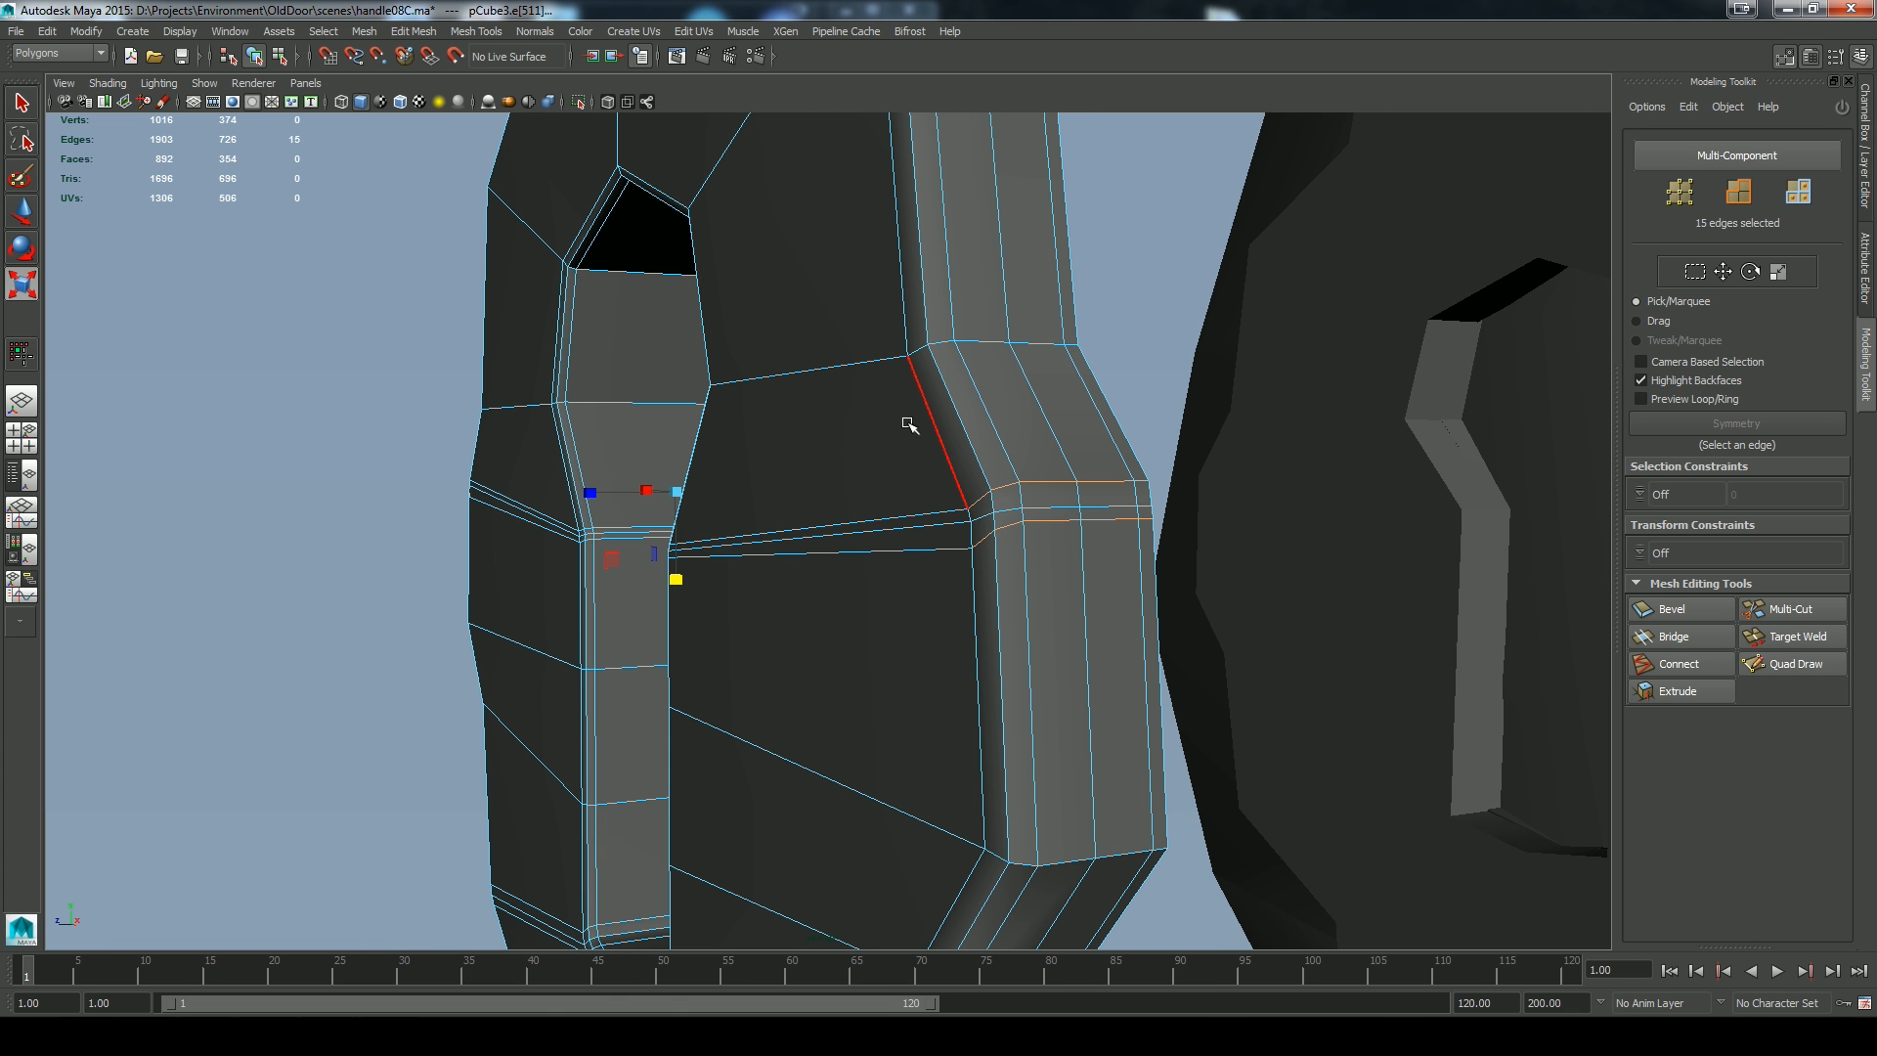
left_click_drag(1051, 429, 1173, 509, "ctrl")
Move the selected outer-rim edges down, away from the middle of the bevel
right_click(1207, 726)
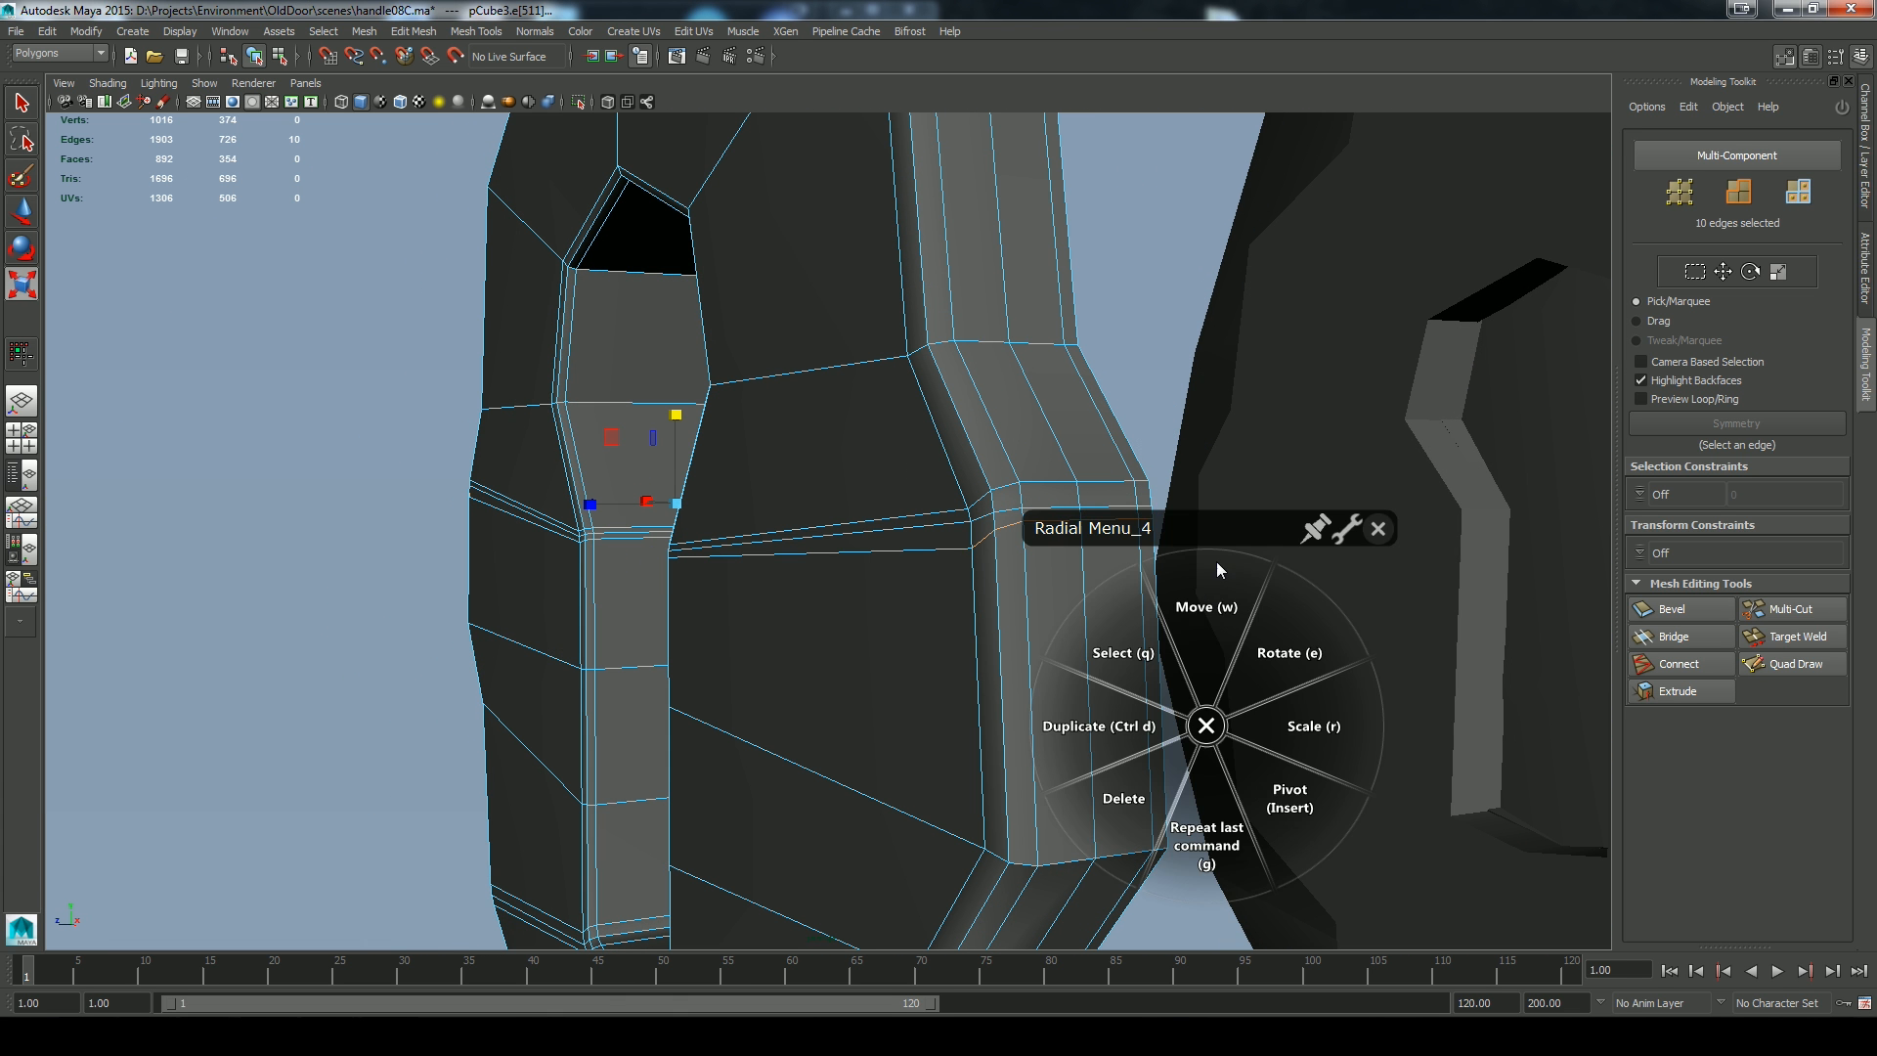
left_click(1204, 608)
left_click_drag(676, 414, 668, 443)
Scale the lowered rim edges slightly outward along the horizontal axis in the front view to follow the rosette's outline
left_click_drag(789, 718, 896, 616, "alt")
middle_click_drag(897, 616, 671, 538, "alt")
key("space")
left_click_drag(733, 612, 730, 649)
right_click_drag(804, 626, 1150, 959, "alt")
right_click(649, 570)
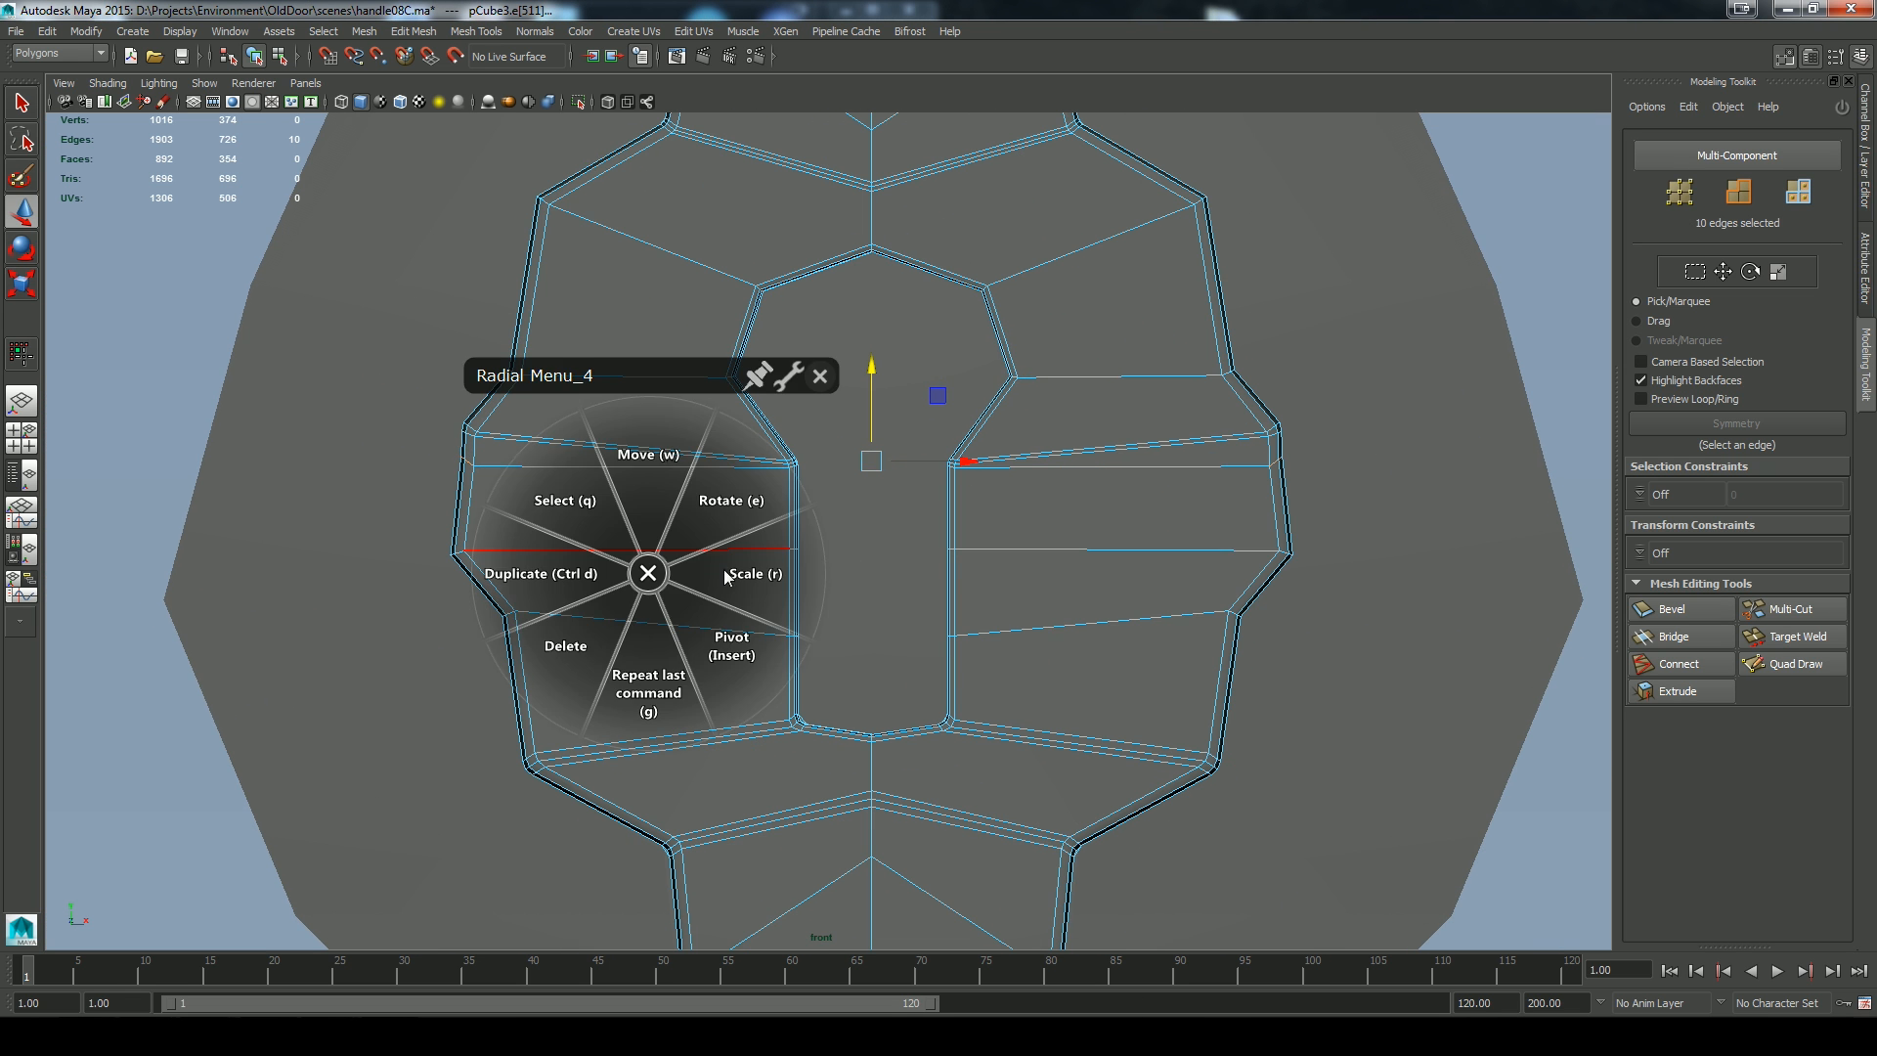
left_click(729, 578)
left_click_drag(783, 459, 779, 461)
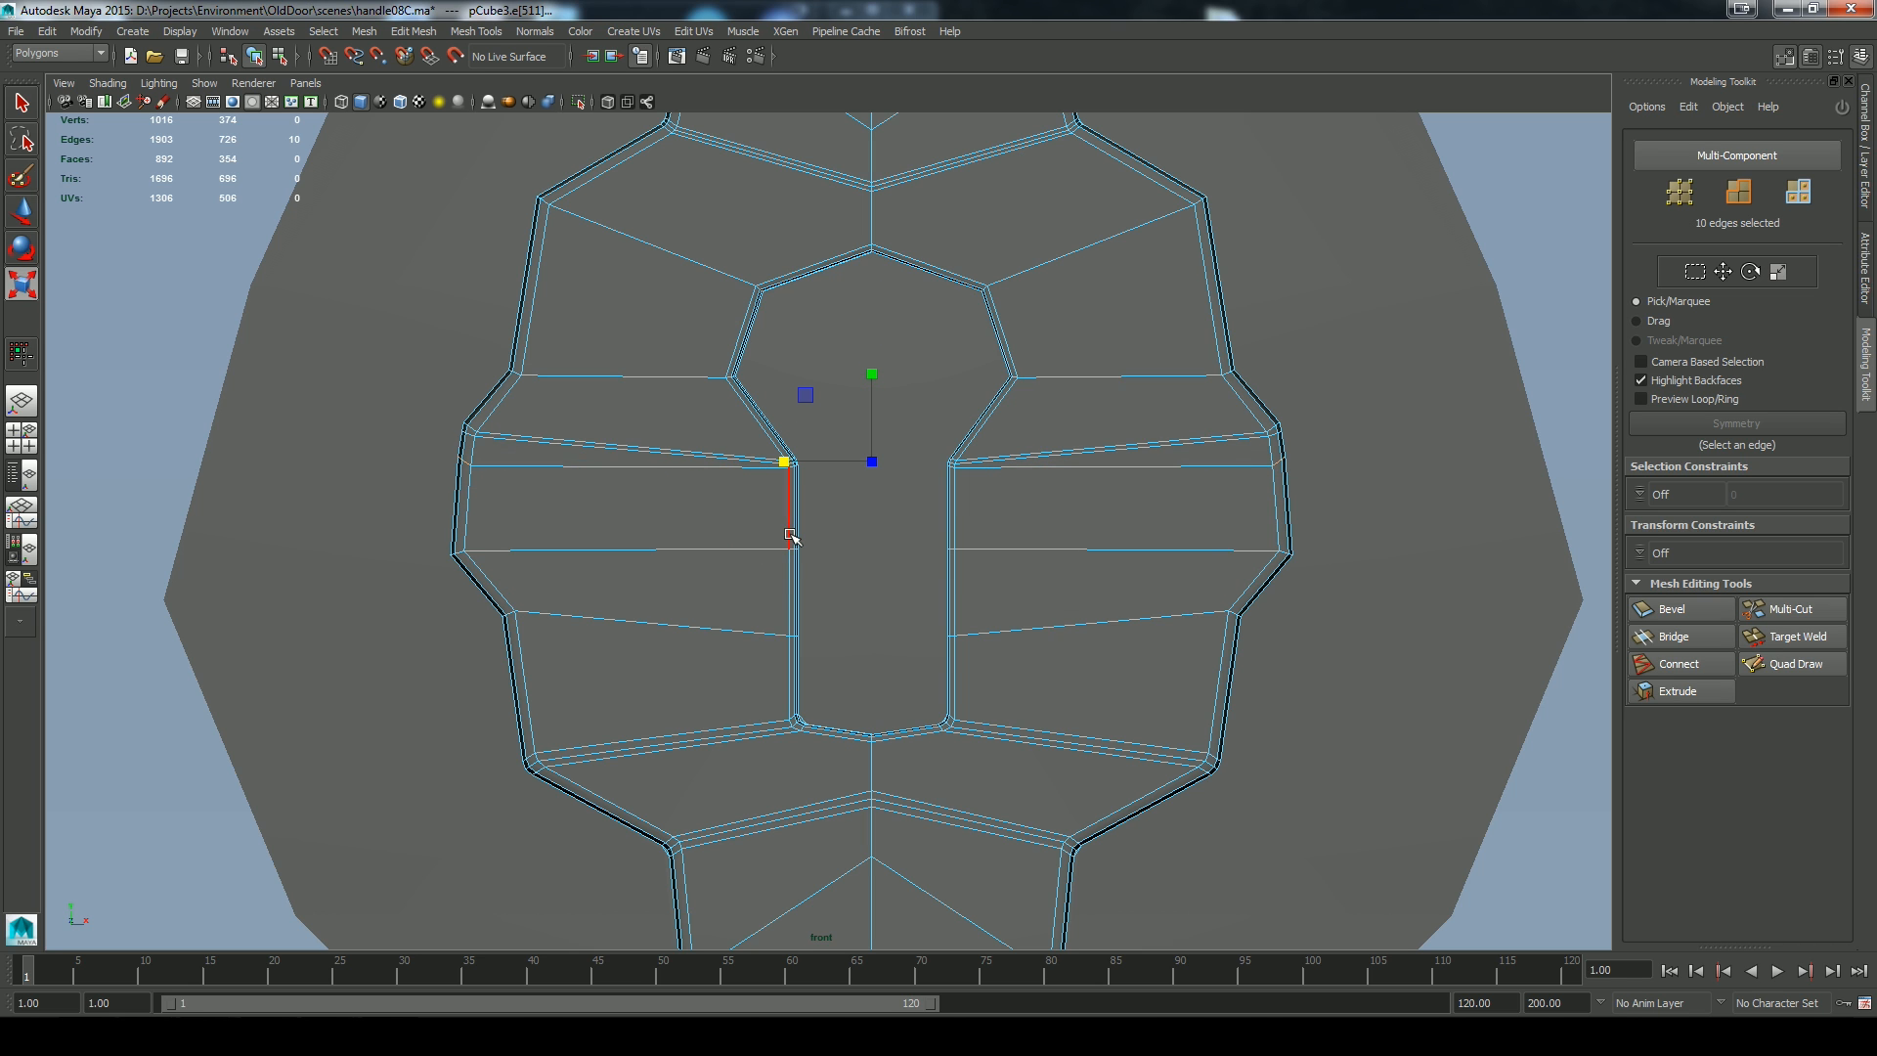
left_click_drag(788, 465, 786, 467)
scroll(965, 636, "up", 6)
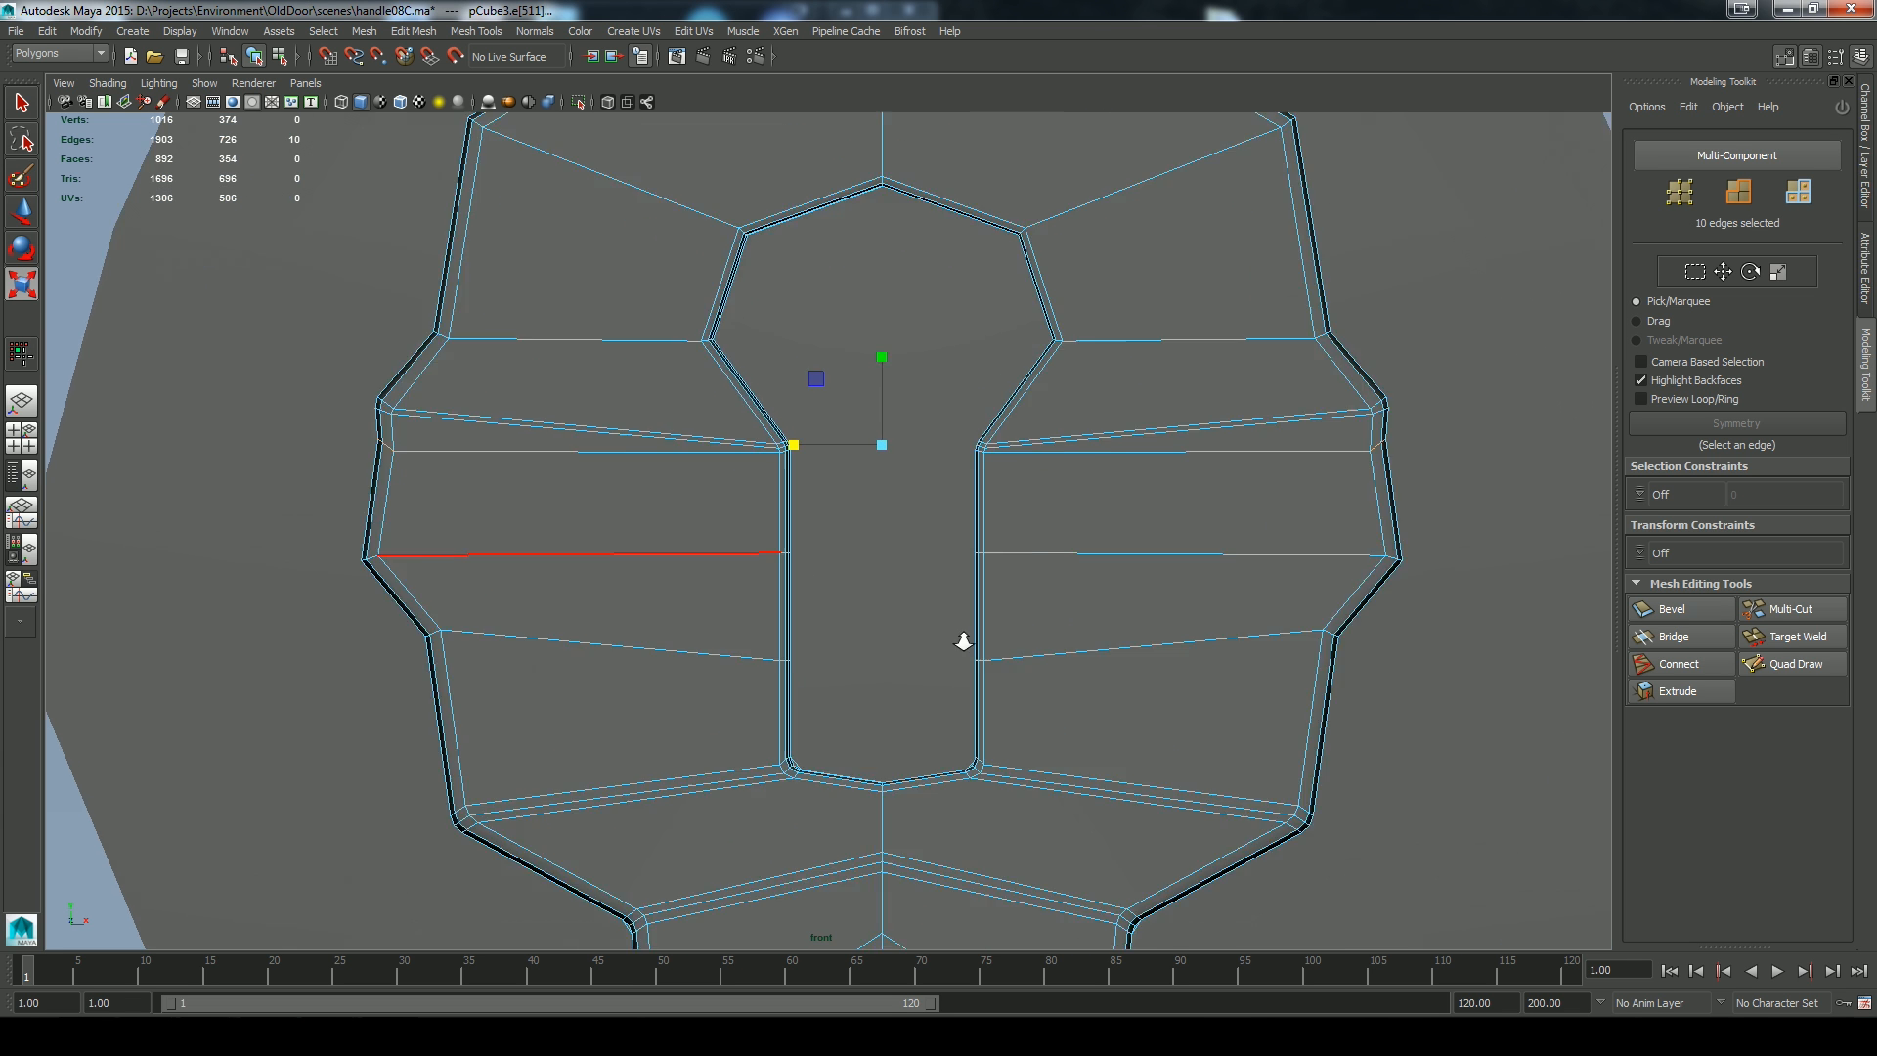
right_click_drag(1000, 630, 1017, 641, "alt")
middle_click_drag(911, 637, 1230, 663, "alt")
right_click_drag(1169, 577, 1199, 596, "alt")
right_click_drag(1044, 578, 1168, 719, "alt")
left_click_drag(1387, 526, 1383, 526)
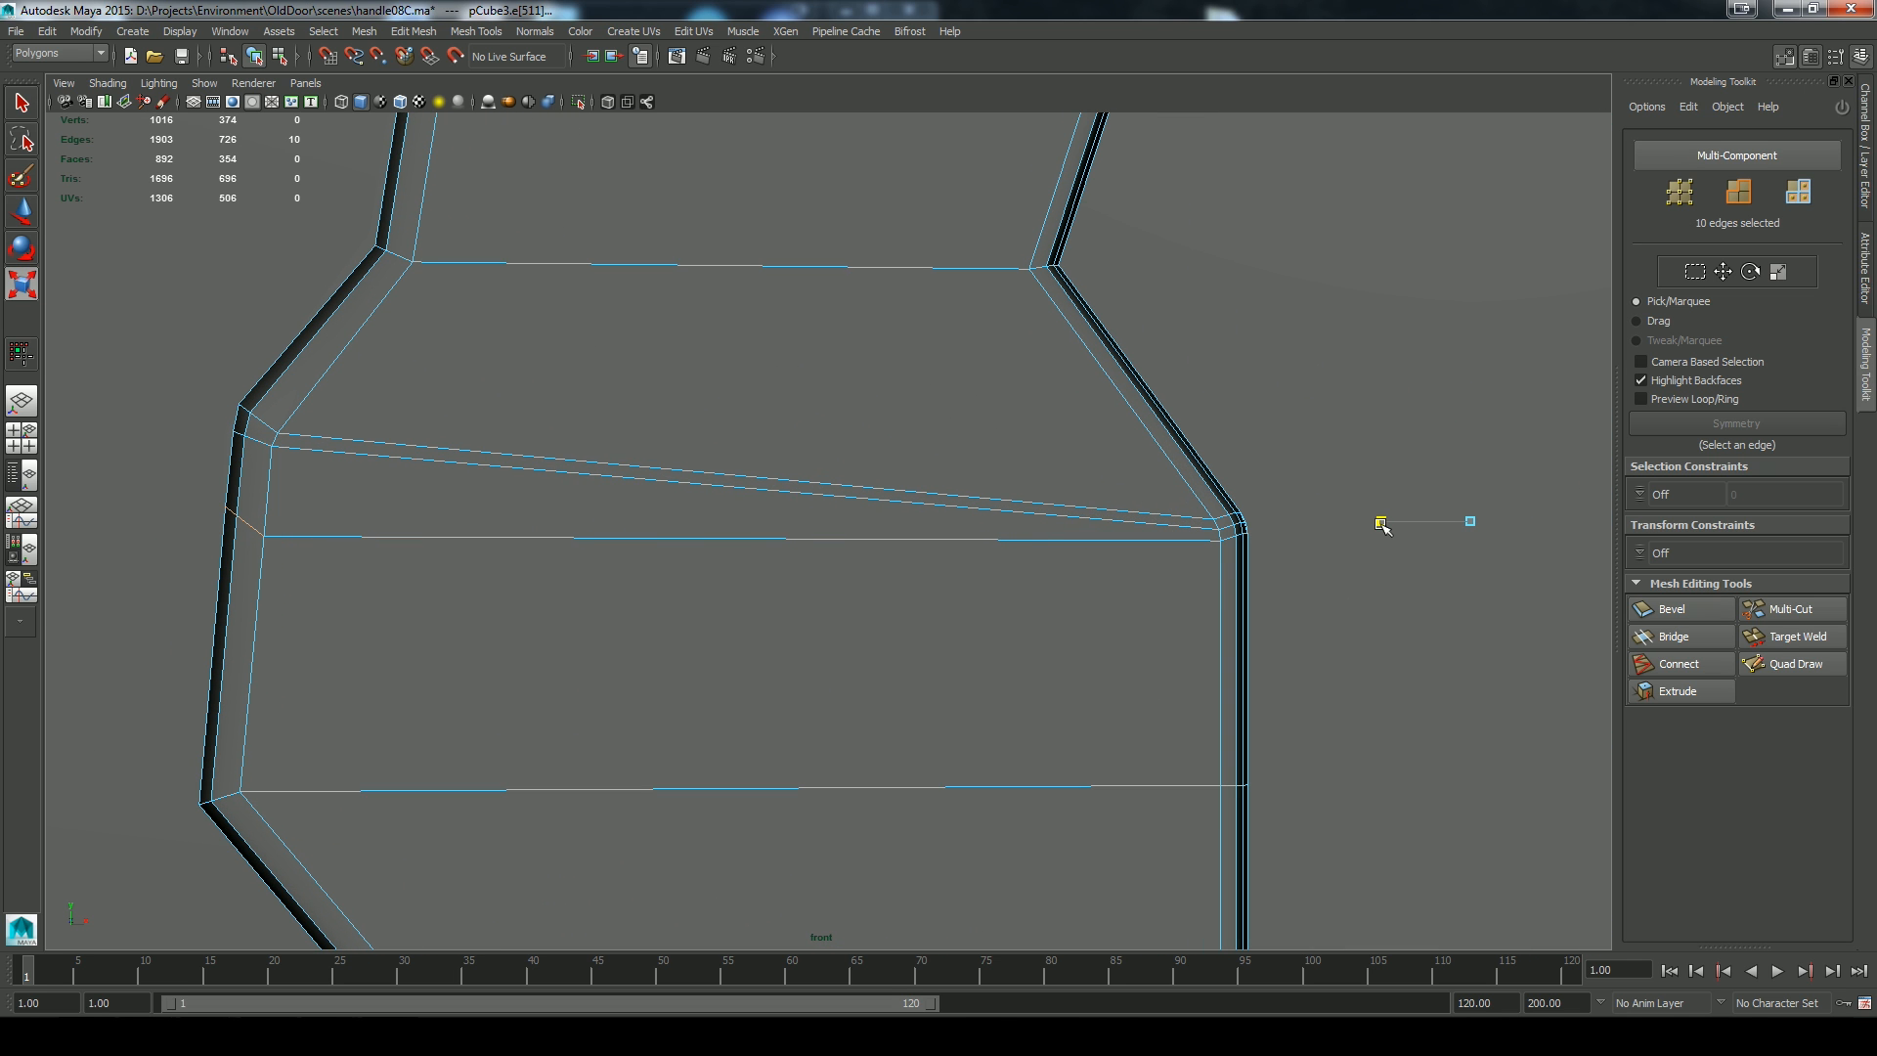
Inspect the smoothed rosette's side corners and keyhole in the front view and in perspective
right_click_drag(1223, 595, 1174, 620, "alt")
key("3")
right_click_drag(784, 583, 861, 579)
left_click(981, 657)
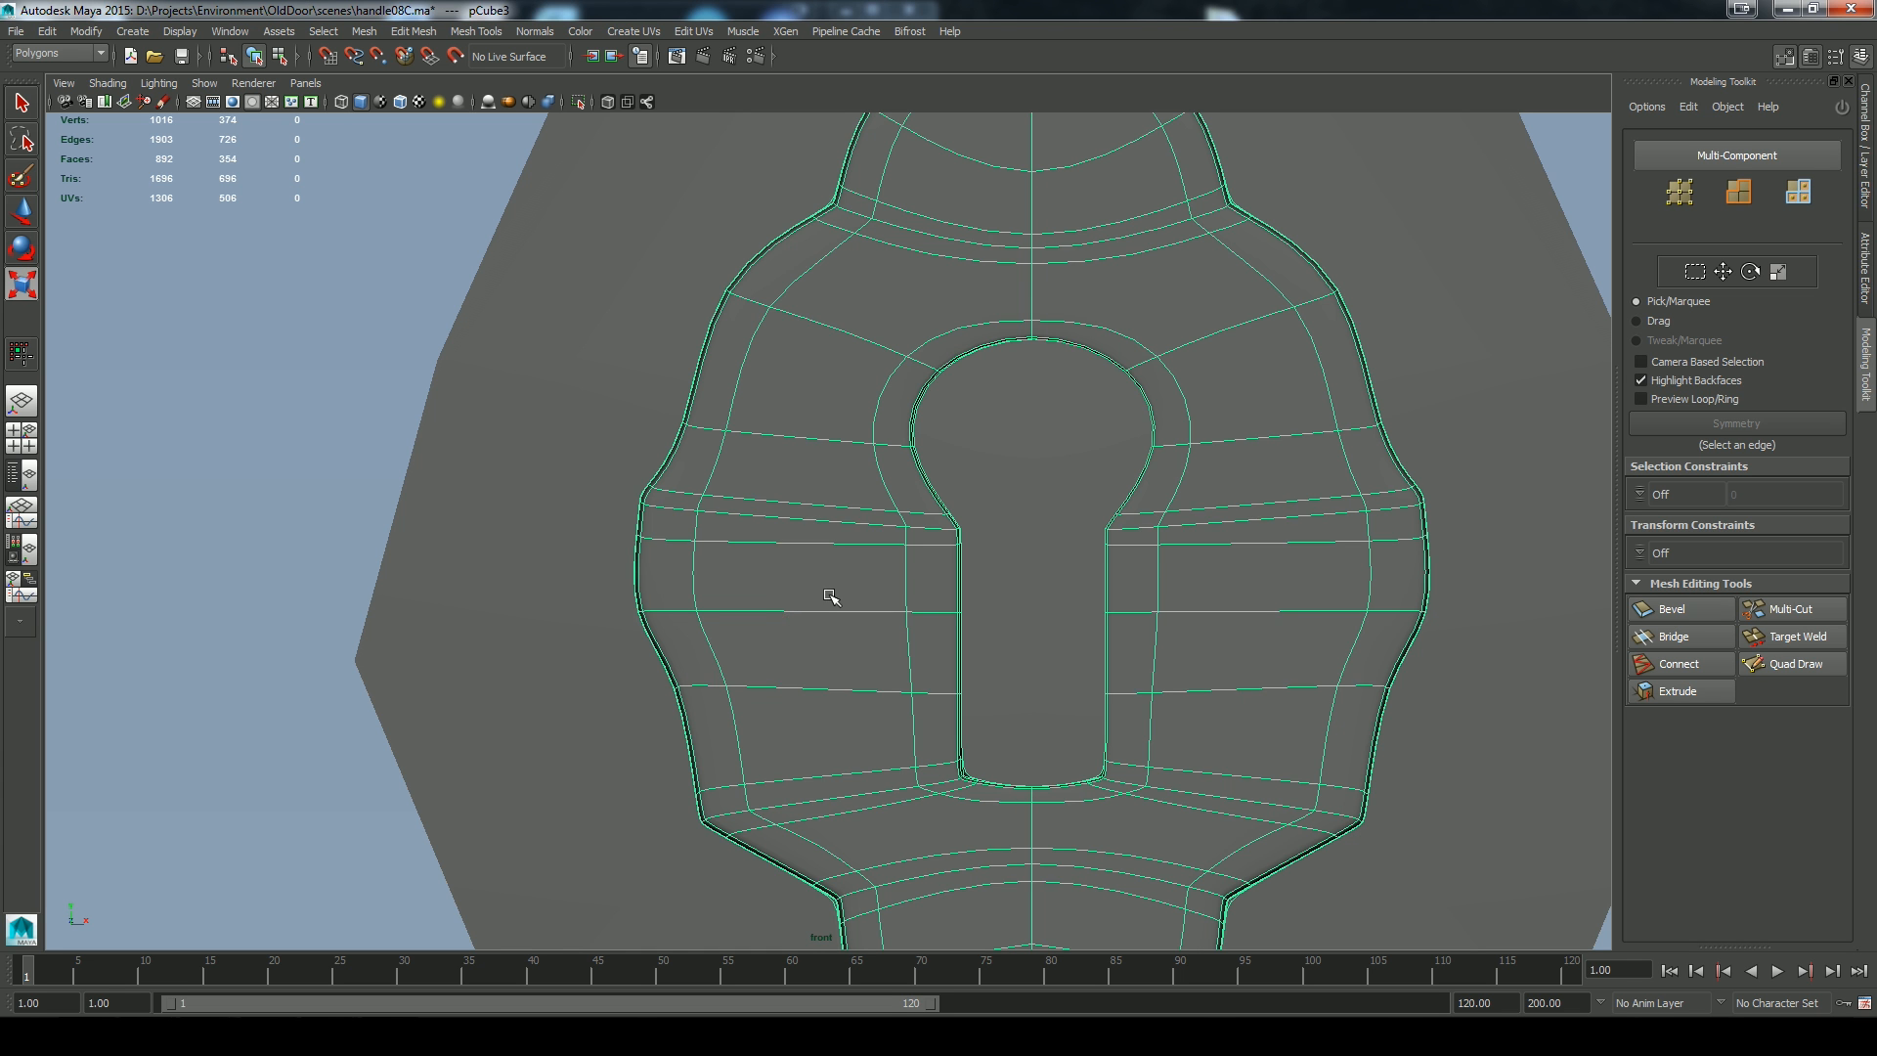
key("space")
left_click_drag(823, 576, 828, 605)
left_click_drag(1103, 485, 901, 519, "alt")
left_click_drag(721, 720, 755, 685, "alt")
Select the upper support edge loops on both sides of the rosette, keeping only the edges on the outer rim
right_click_drag(761, 591, 761, 546)
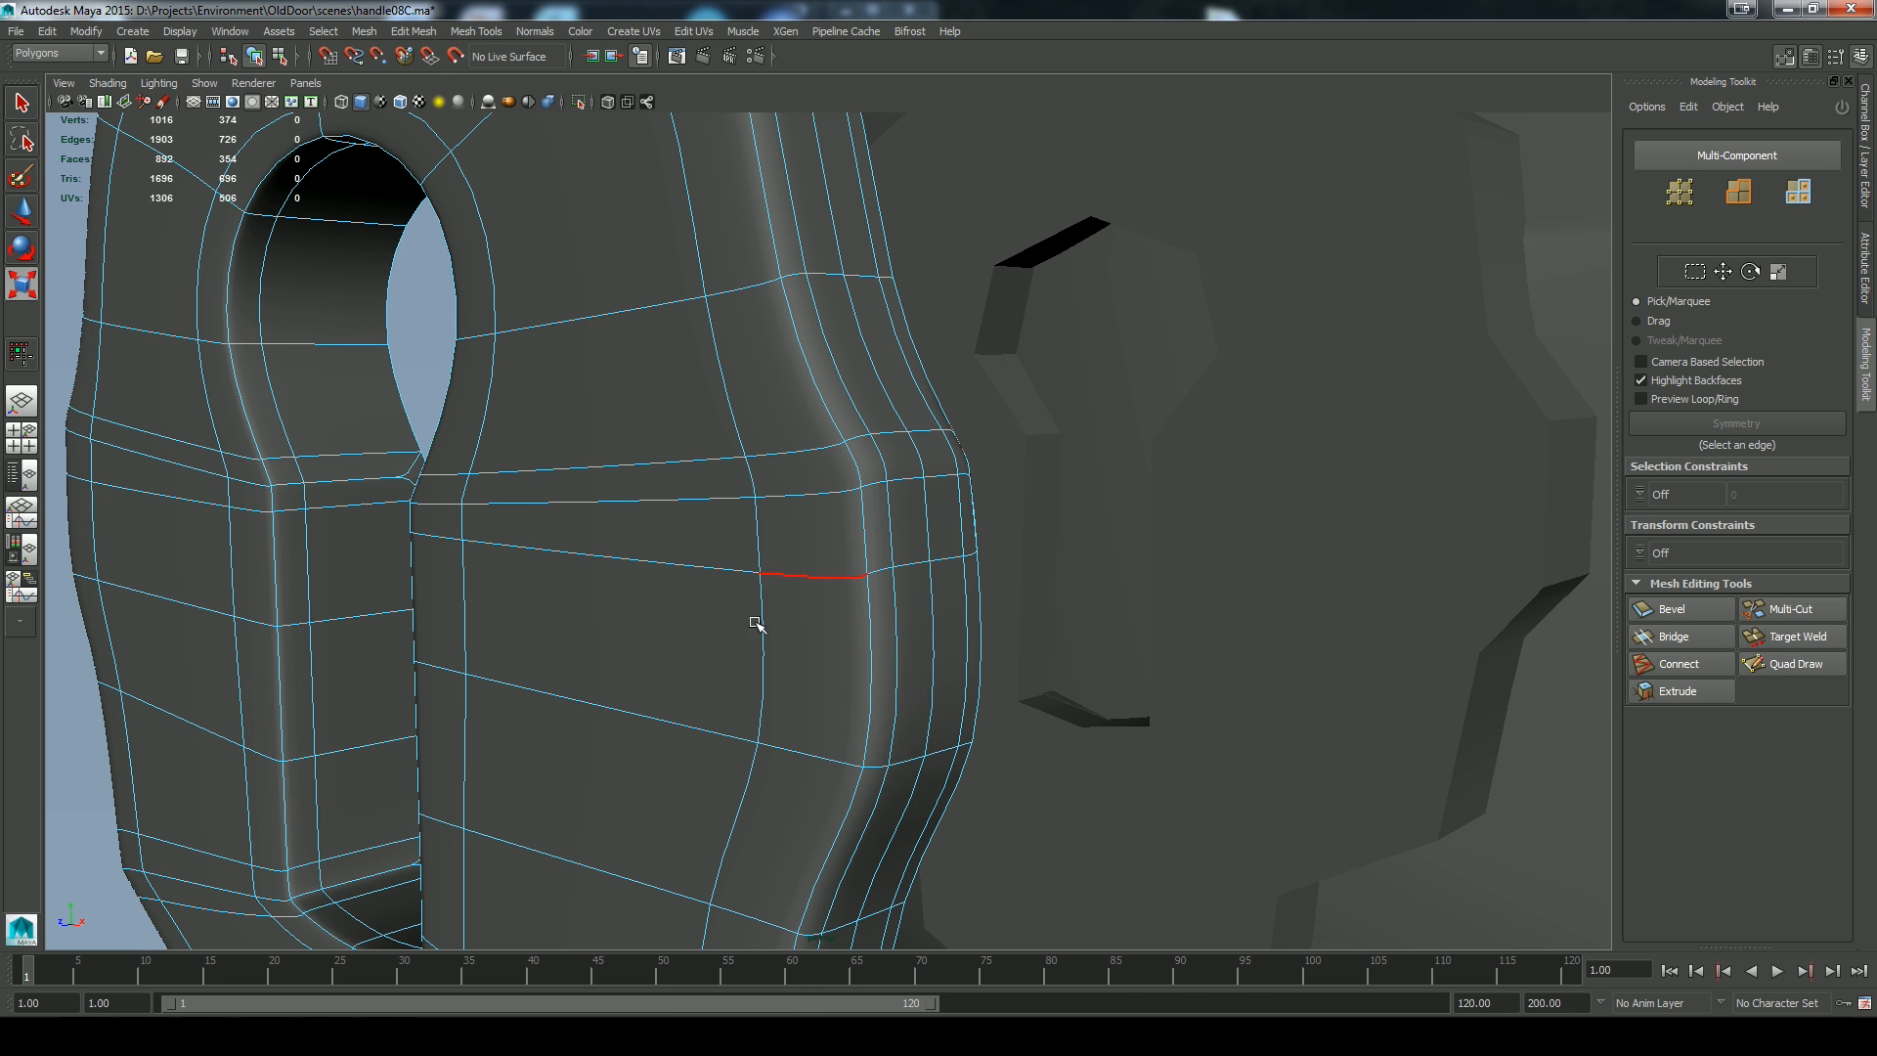
key("1")
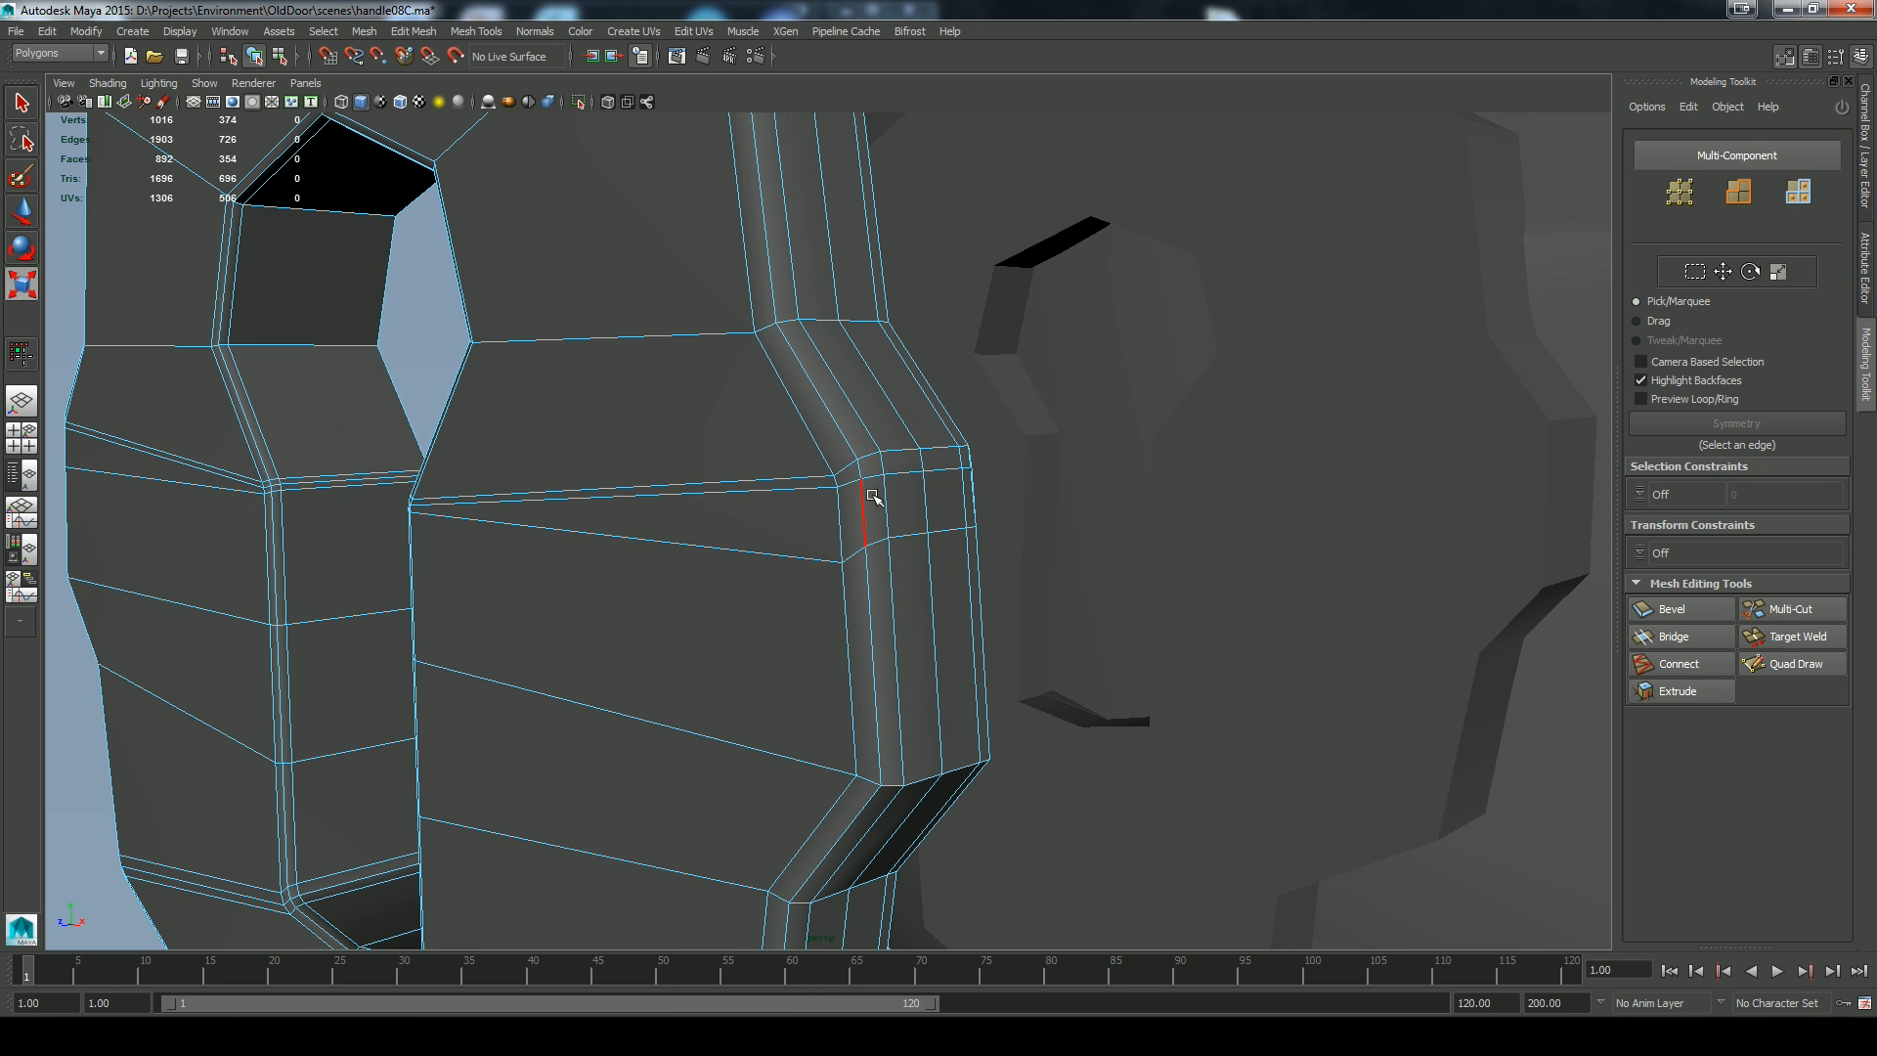
double_click(899, 450)
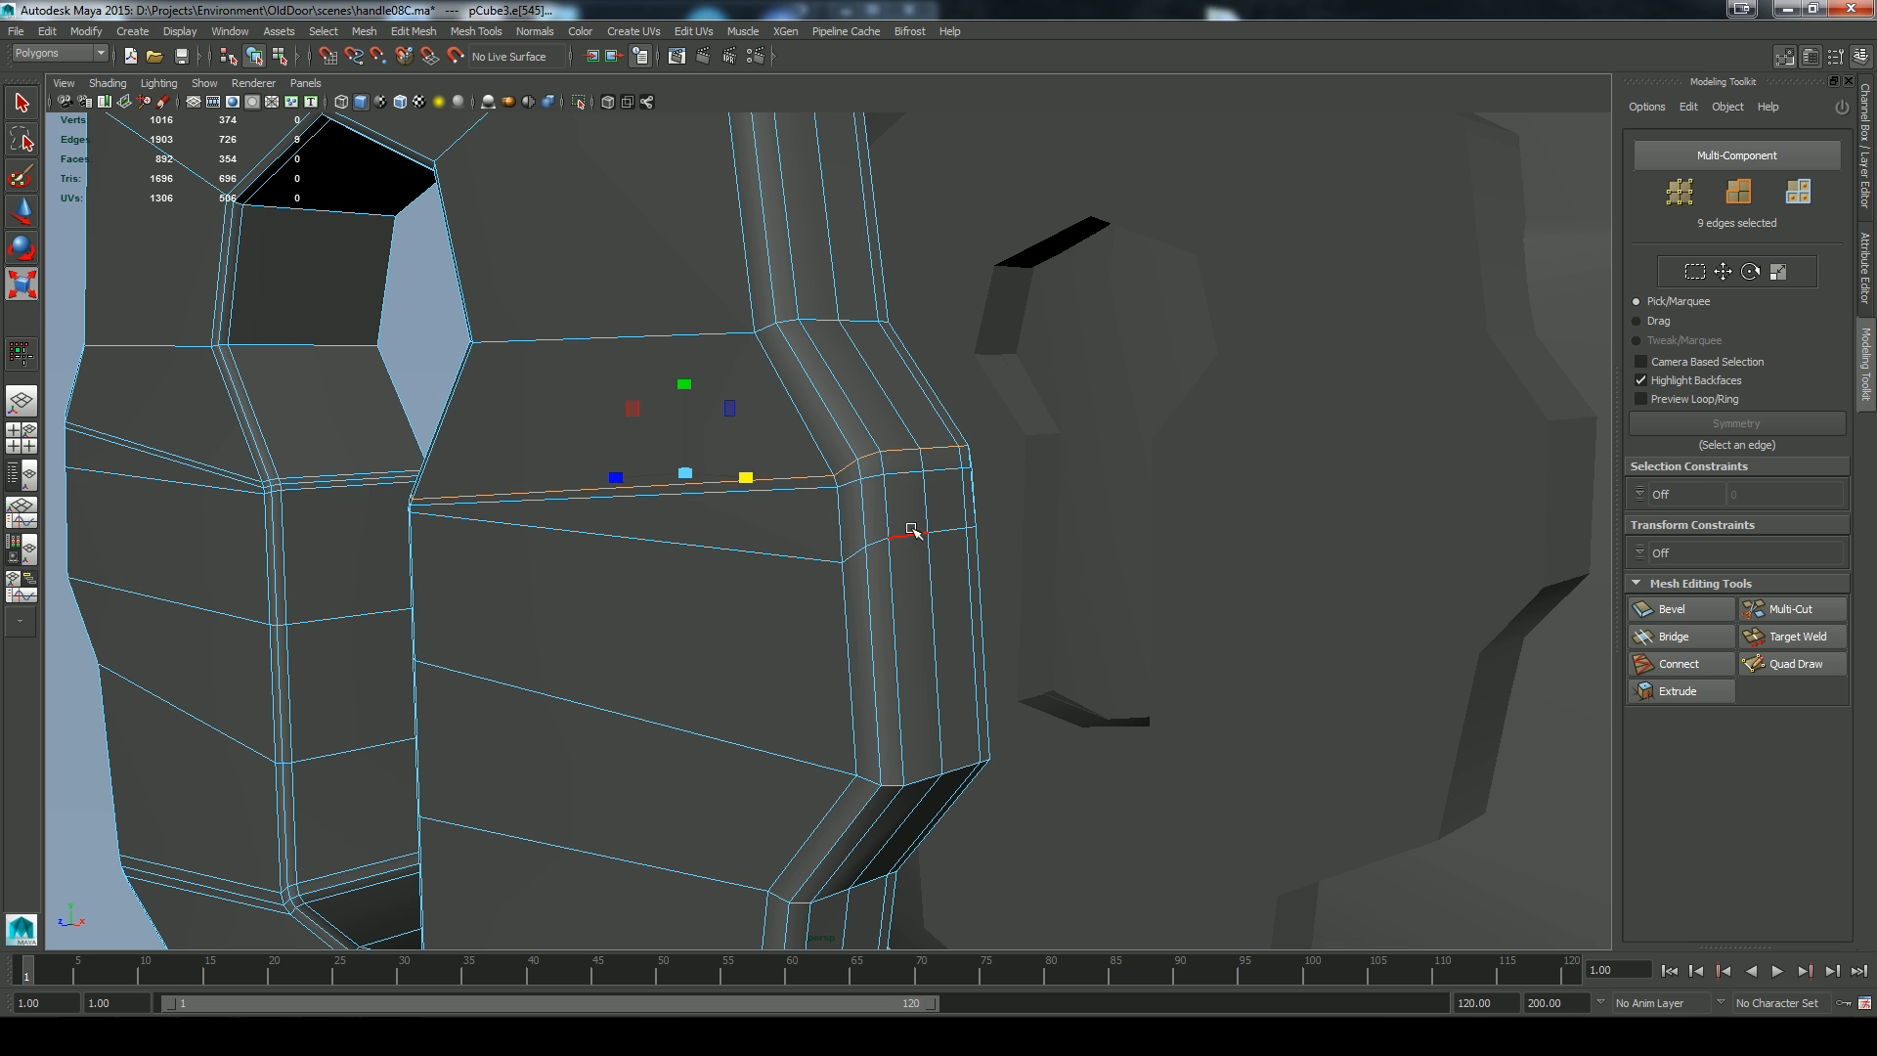
key("q")
left_click_drag(914, 603, 730, 663, "alt")
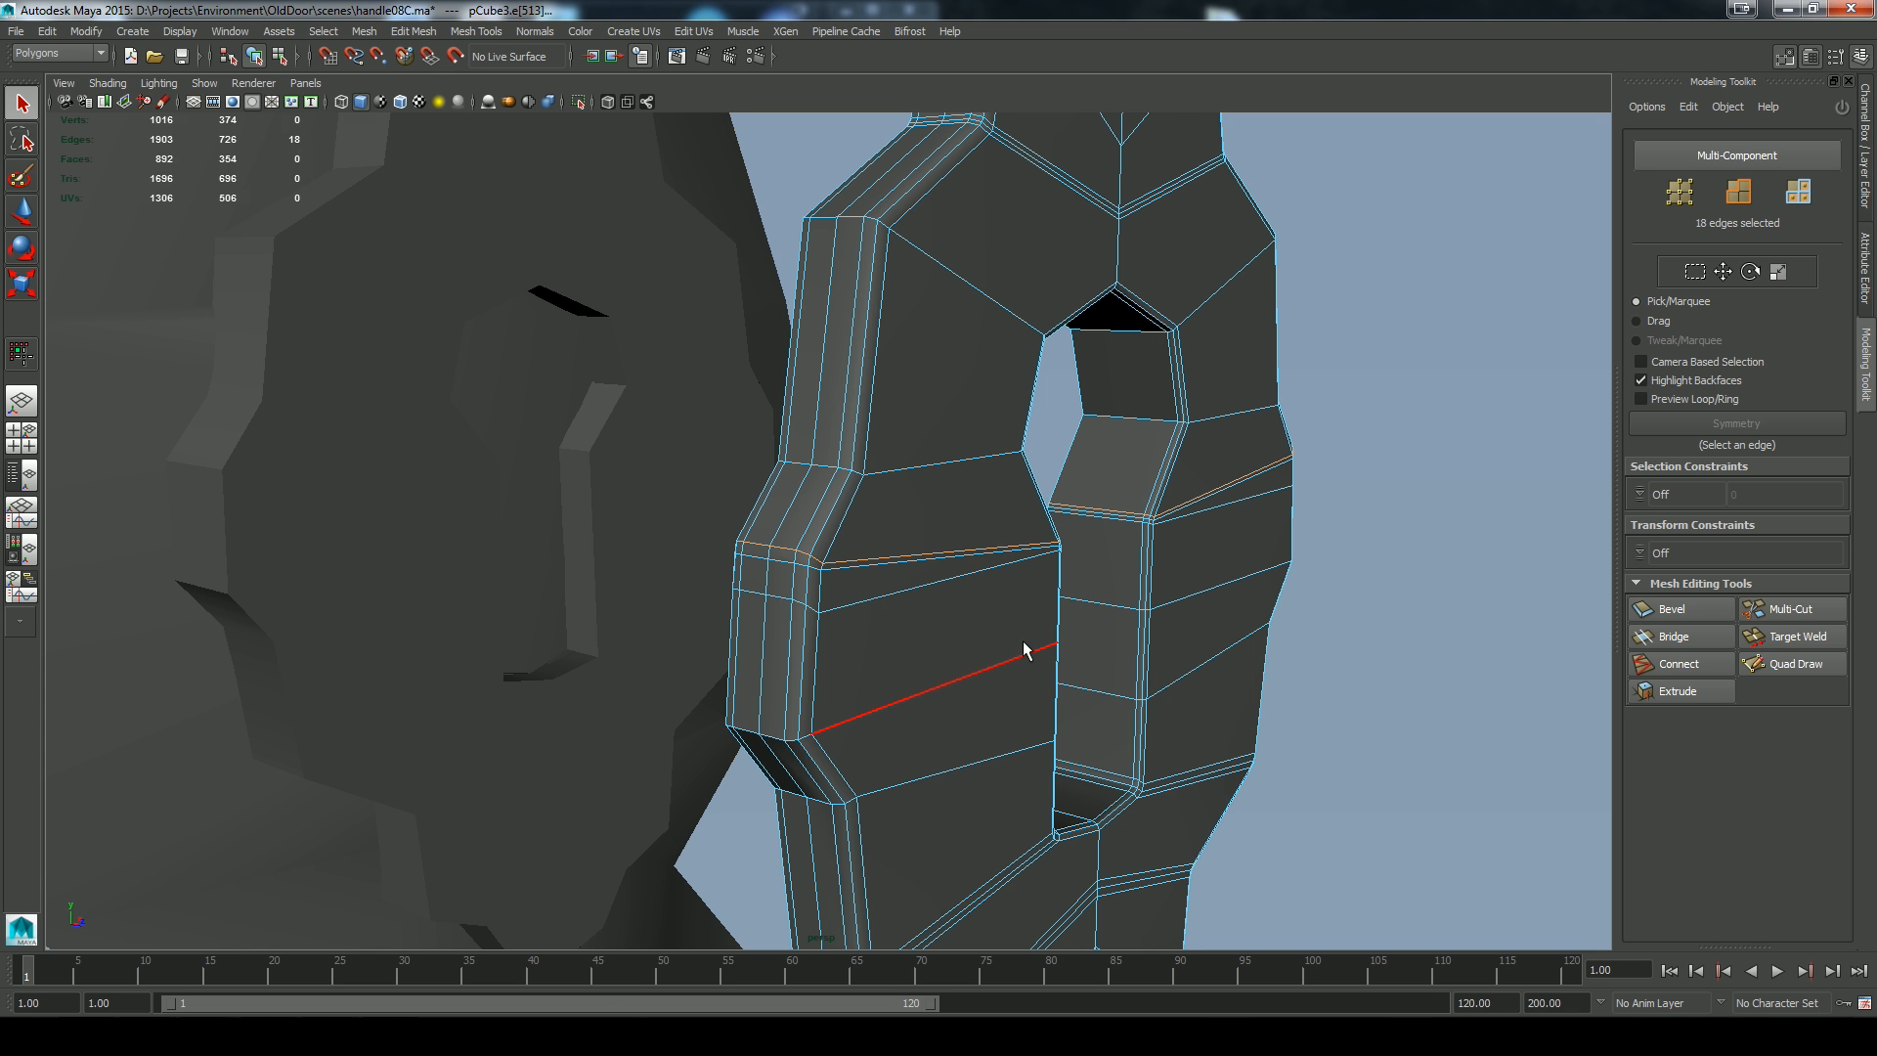
left_click_drag(1023, 658, 923, 596, "alt")
left_click_drag(835, 555, 661, 696, "ctrl")
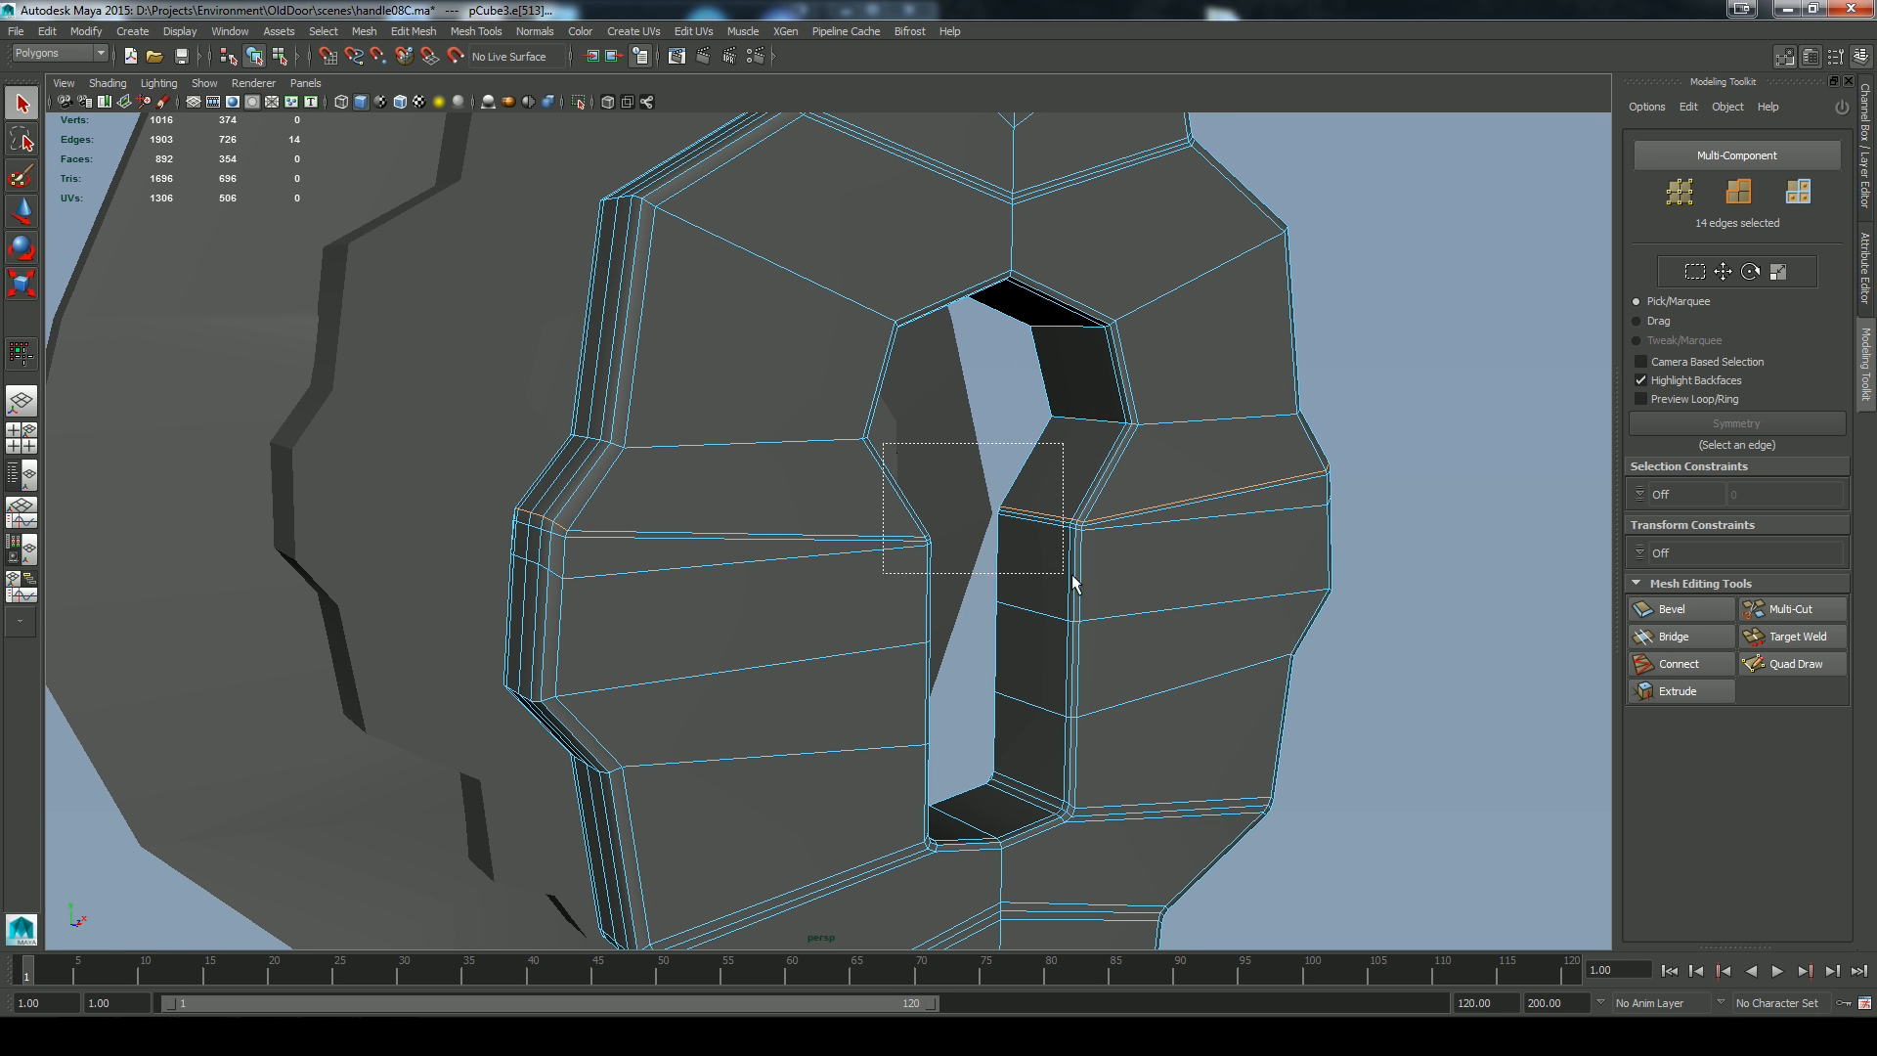
Move the selected outer-rim edges slightly up, away from the middle of the bevel
key("w")
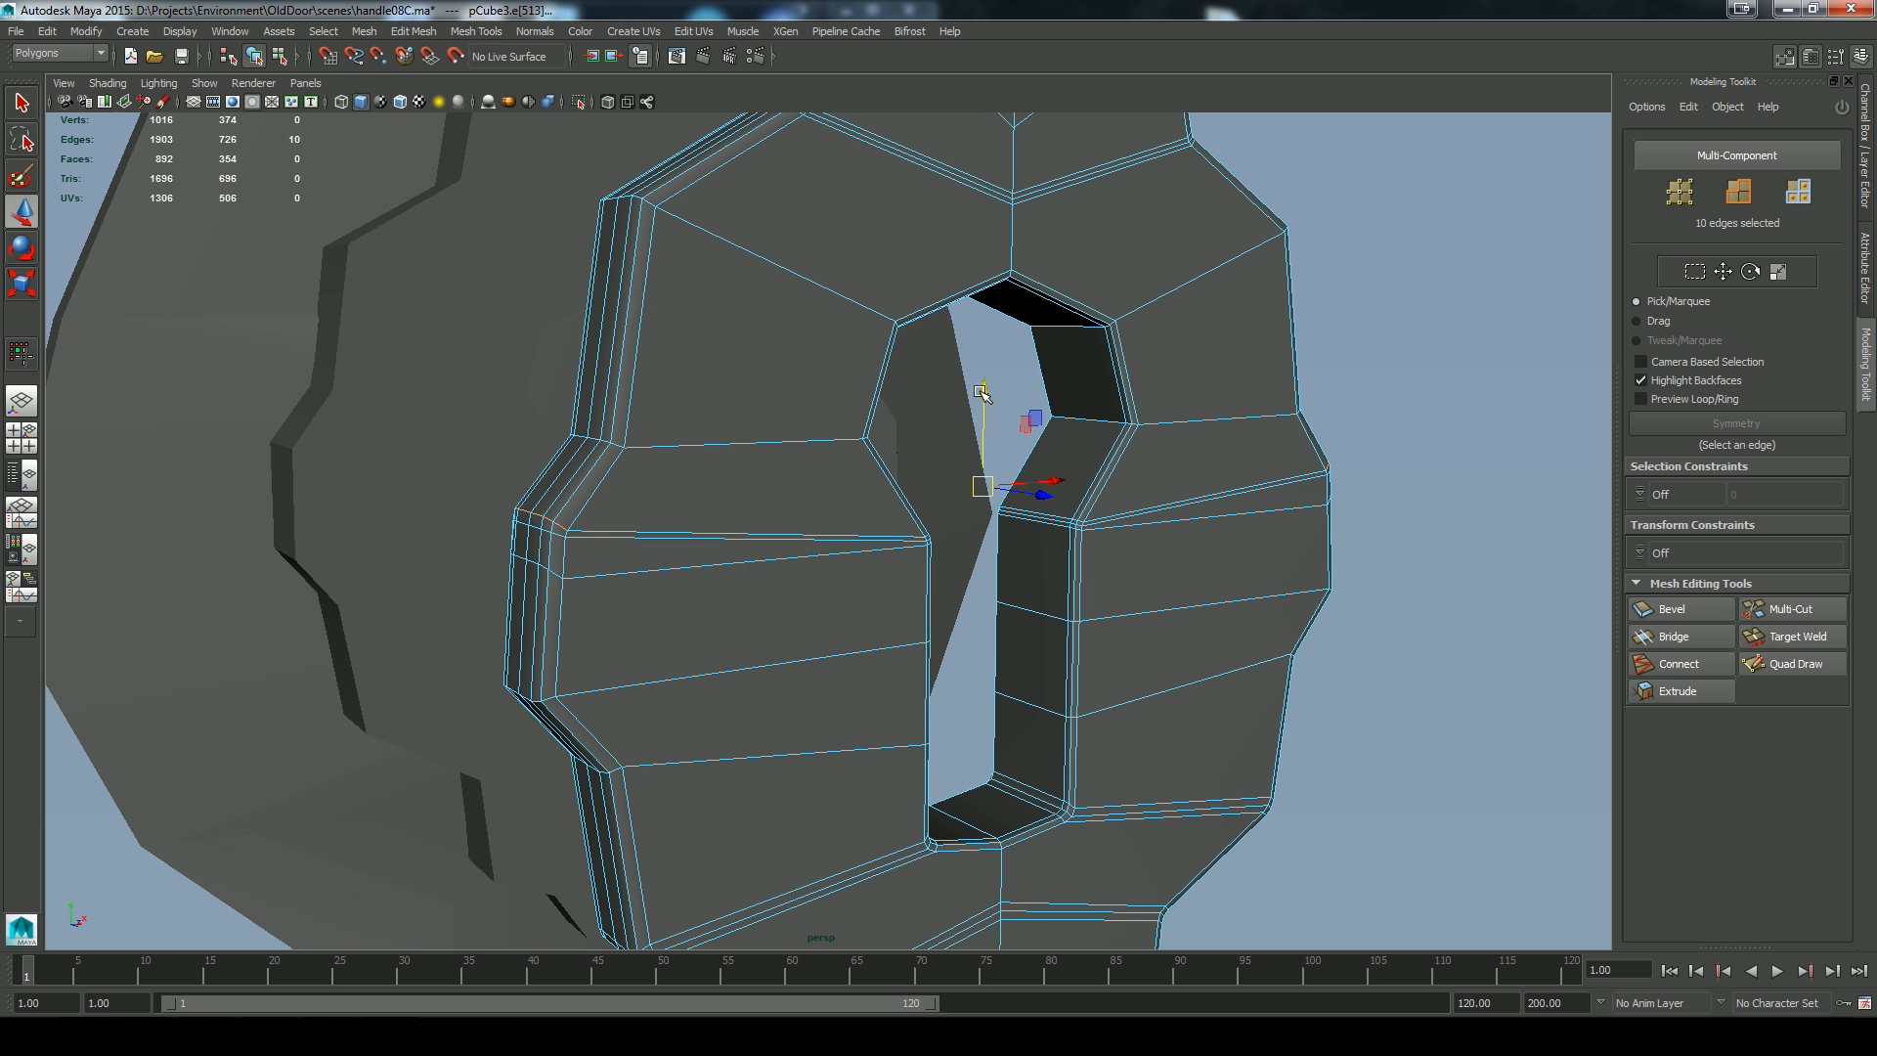
left_click_drag(983, 388, 984, 370)
right_click(973, 481)
left_click(1094, 499)
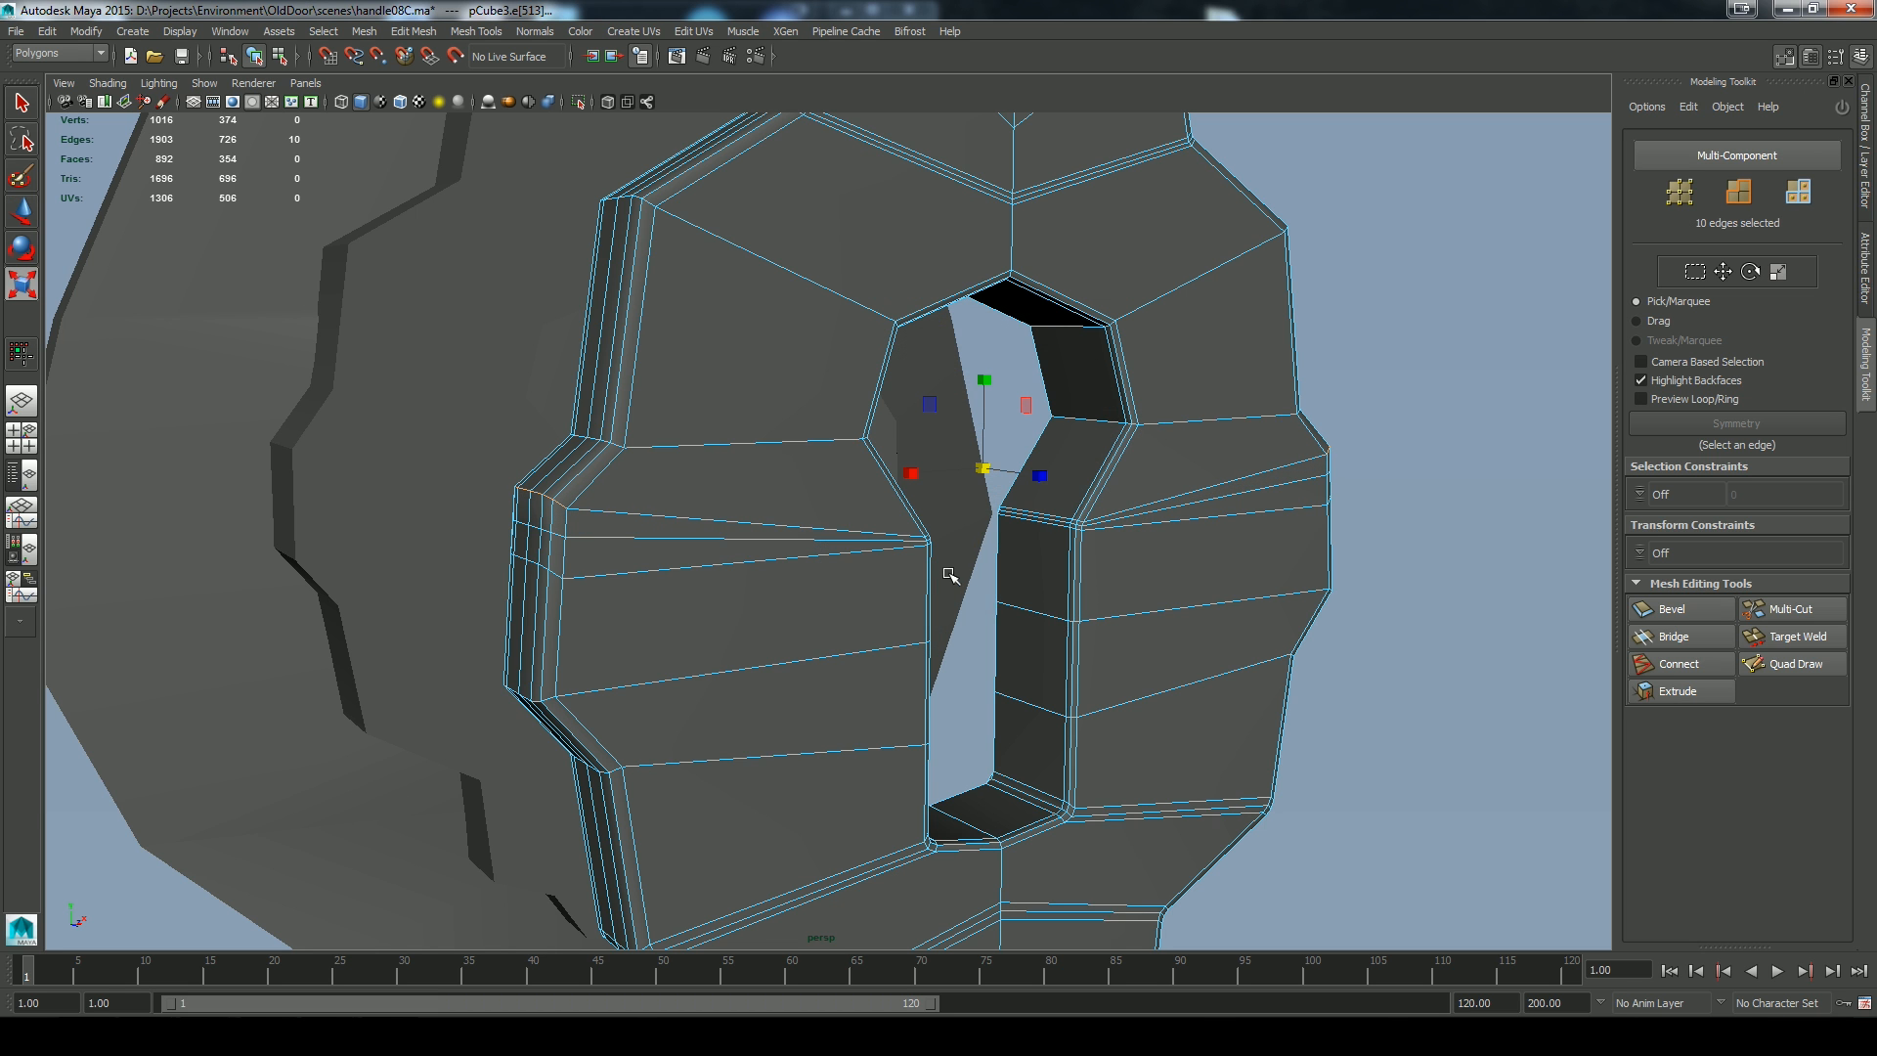
Scale the raised rim edges horizontally in the front view to match the low-poly outline, using wireframe display as a guide
key("space")
left_click_drag(950, 576, 945, 625)
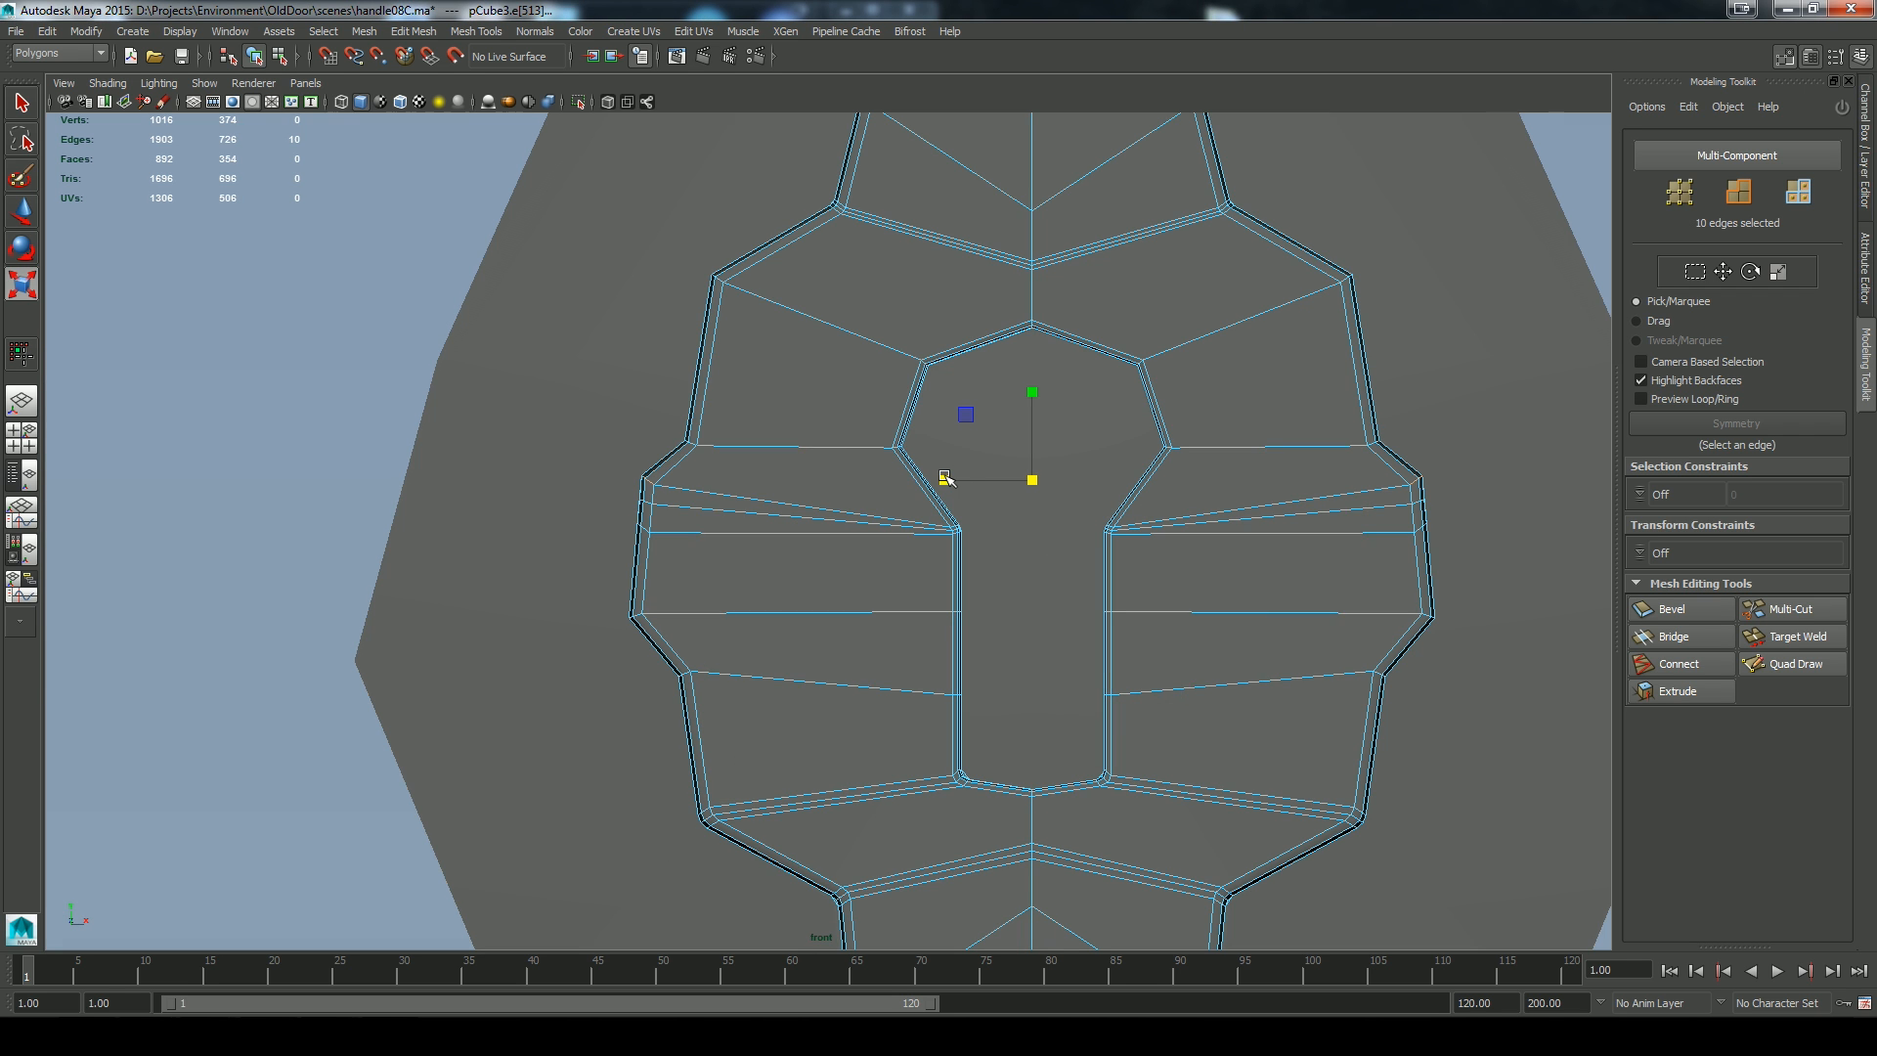
left_click(607, 102)
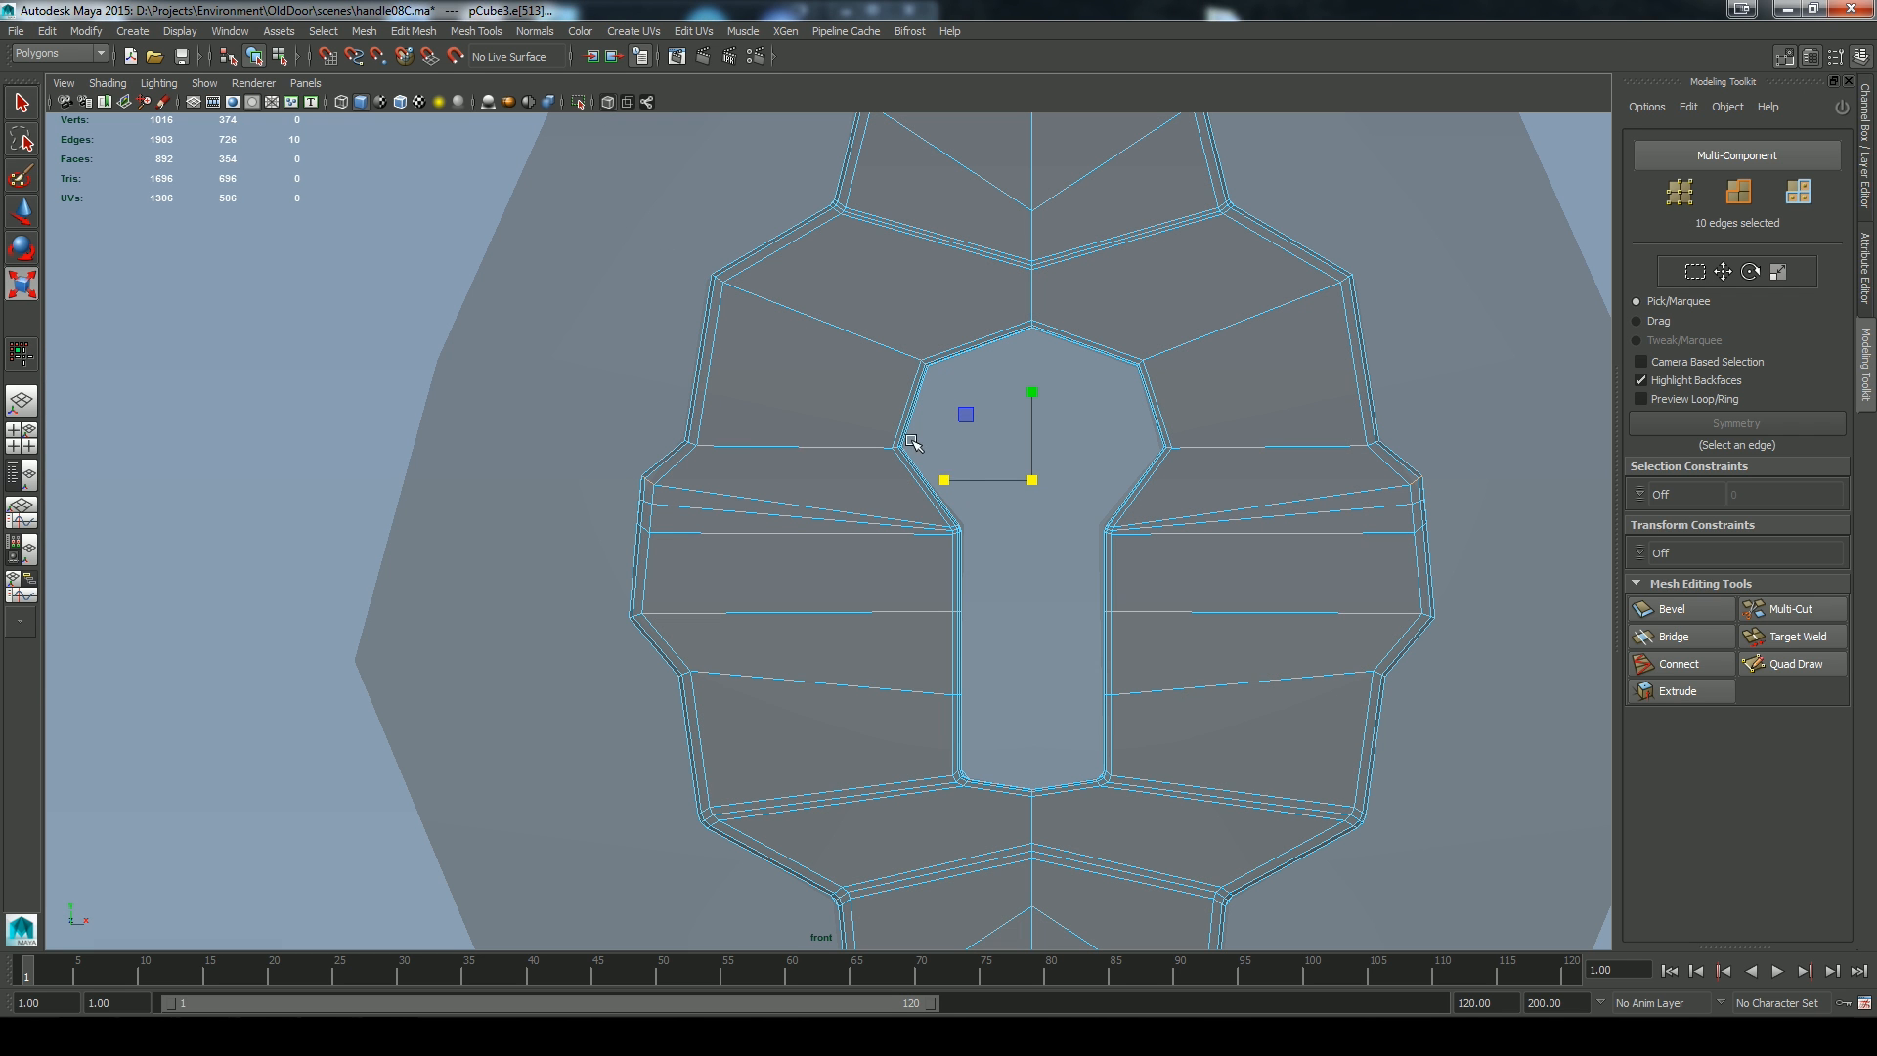
left_click(610, 102)
left_click(400, 102)
key("4")
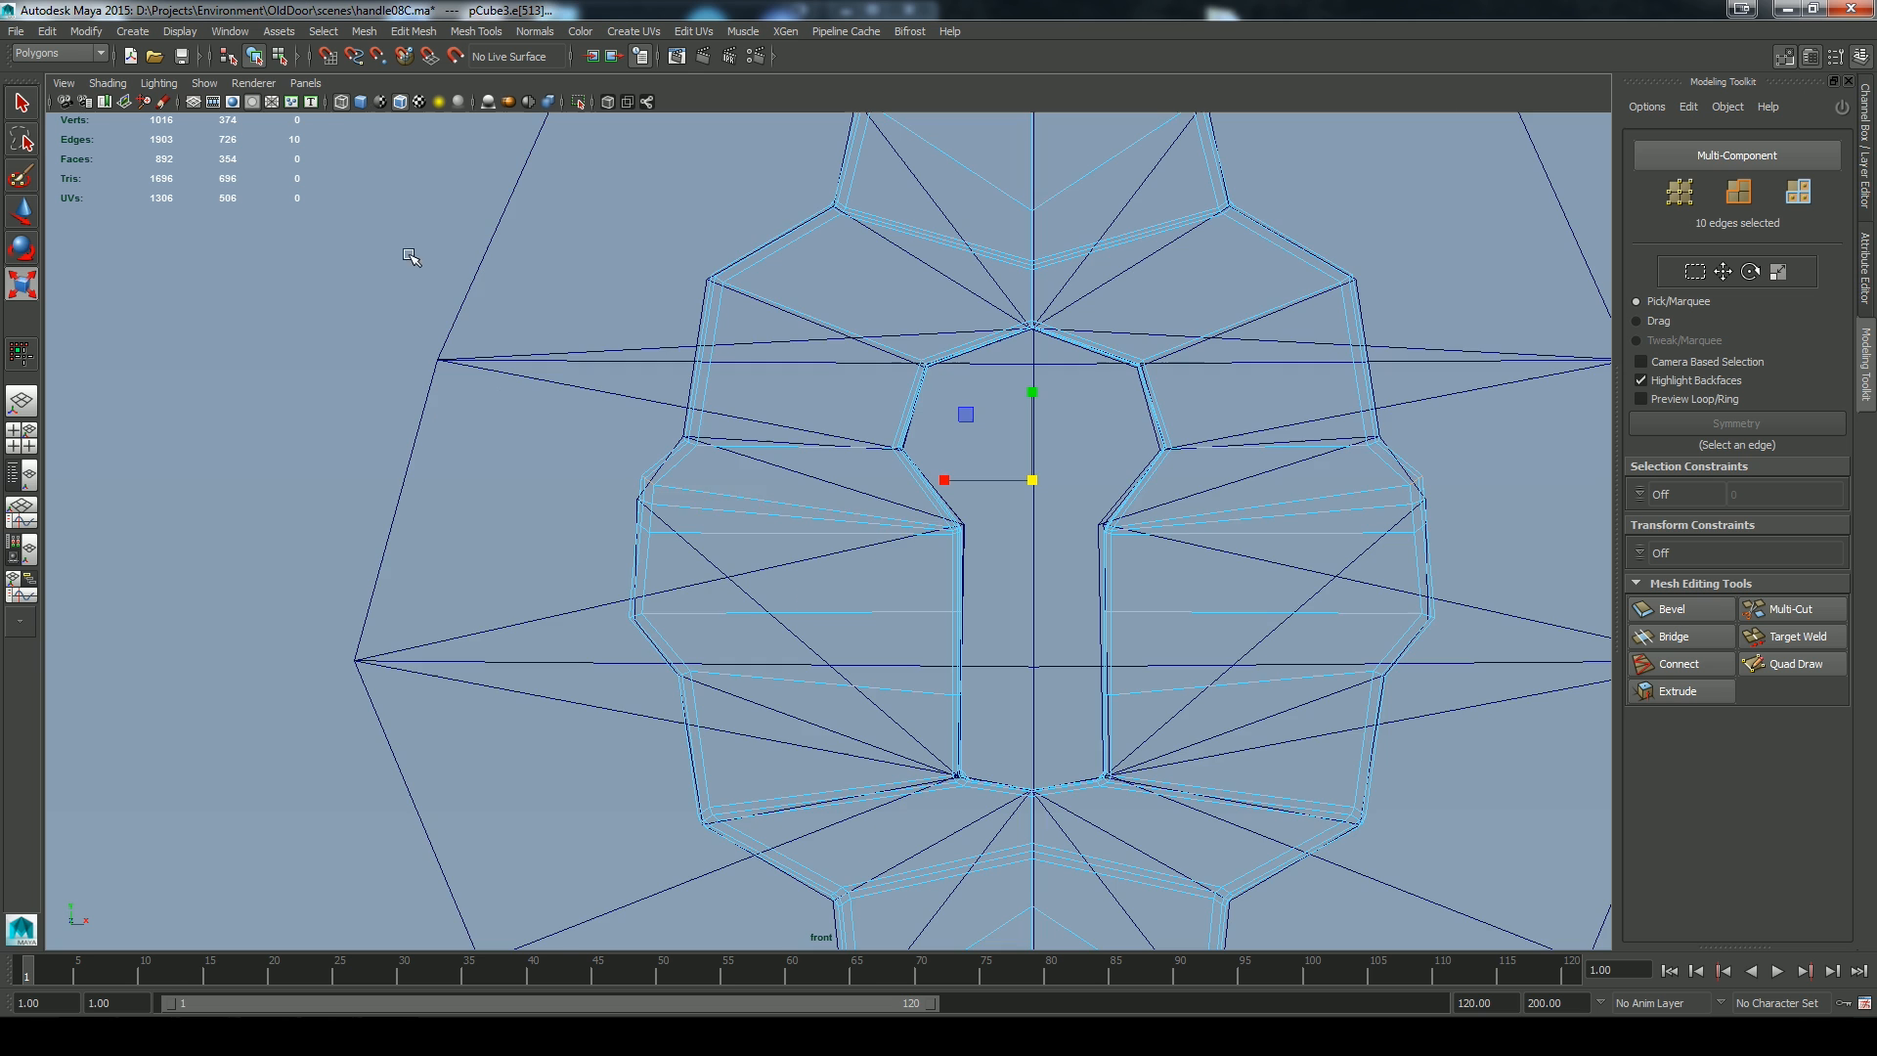
left_click_drag(947, 479, 944, 501)
left_click(361, 102)
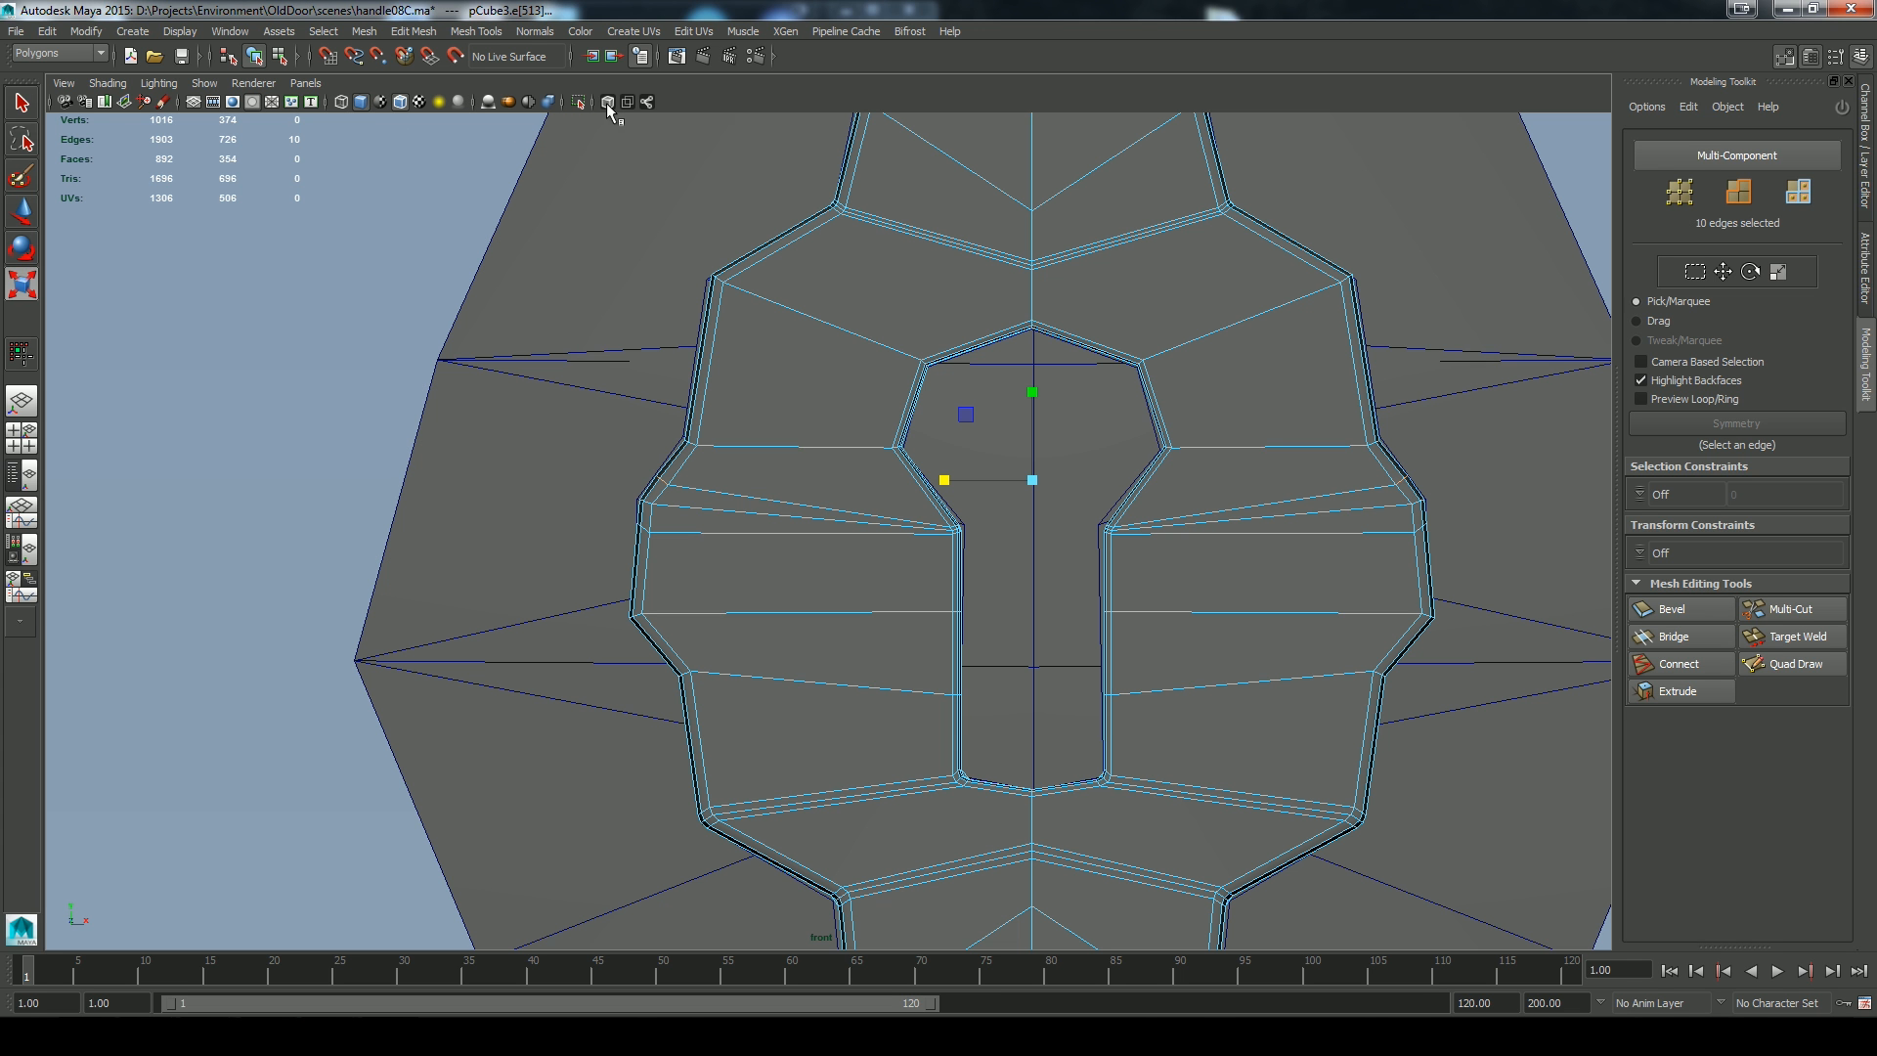
Examine the smoothed rosette's side corners and keyhole in perspective with the wireframe overlay hidden
key("space")
left_click_drag(722, 589, 721, 646)
scroll(720, 645, "up", 1)
right_click_drag(723, 585, 805, 561)
left_click(742, 624)
key("3")
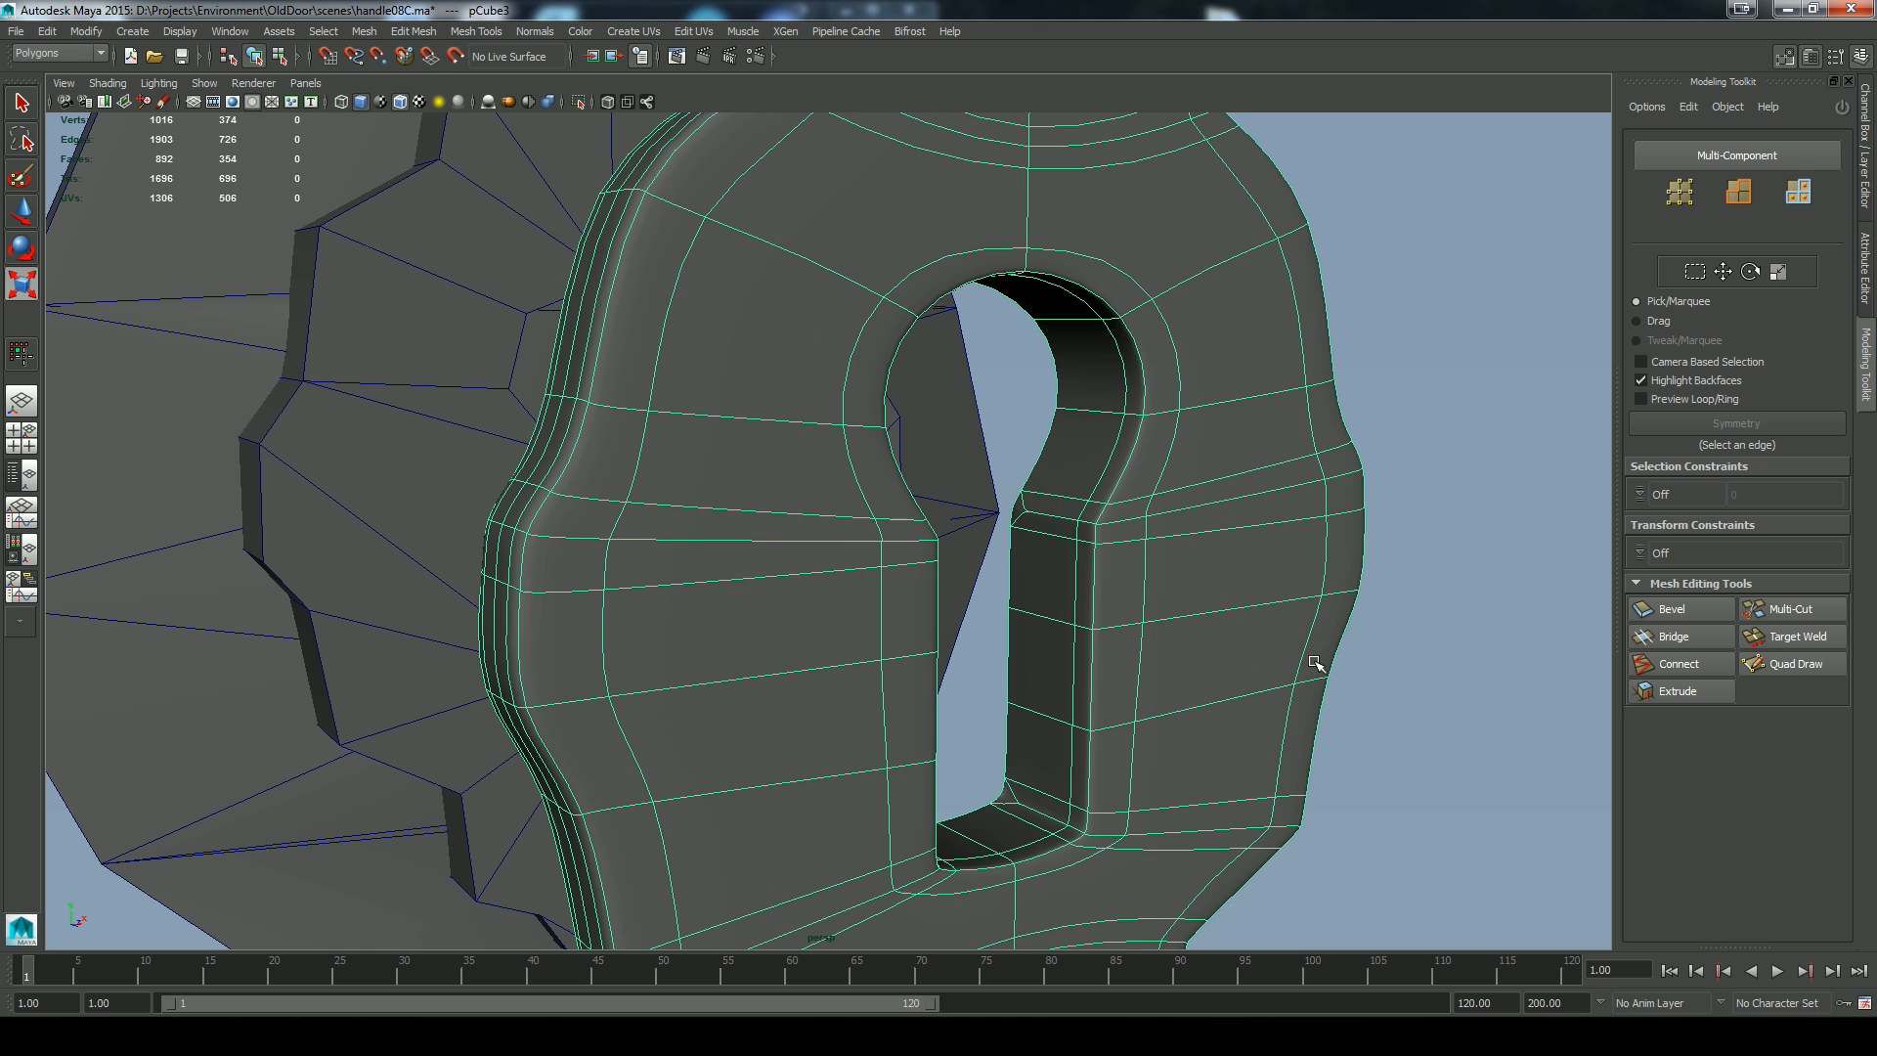
right_click_drag(1208, 546, 1293, 520)
left_click(1444, 553)
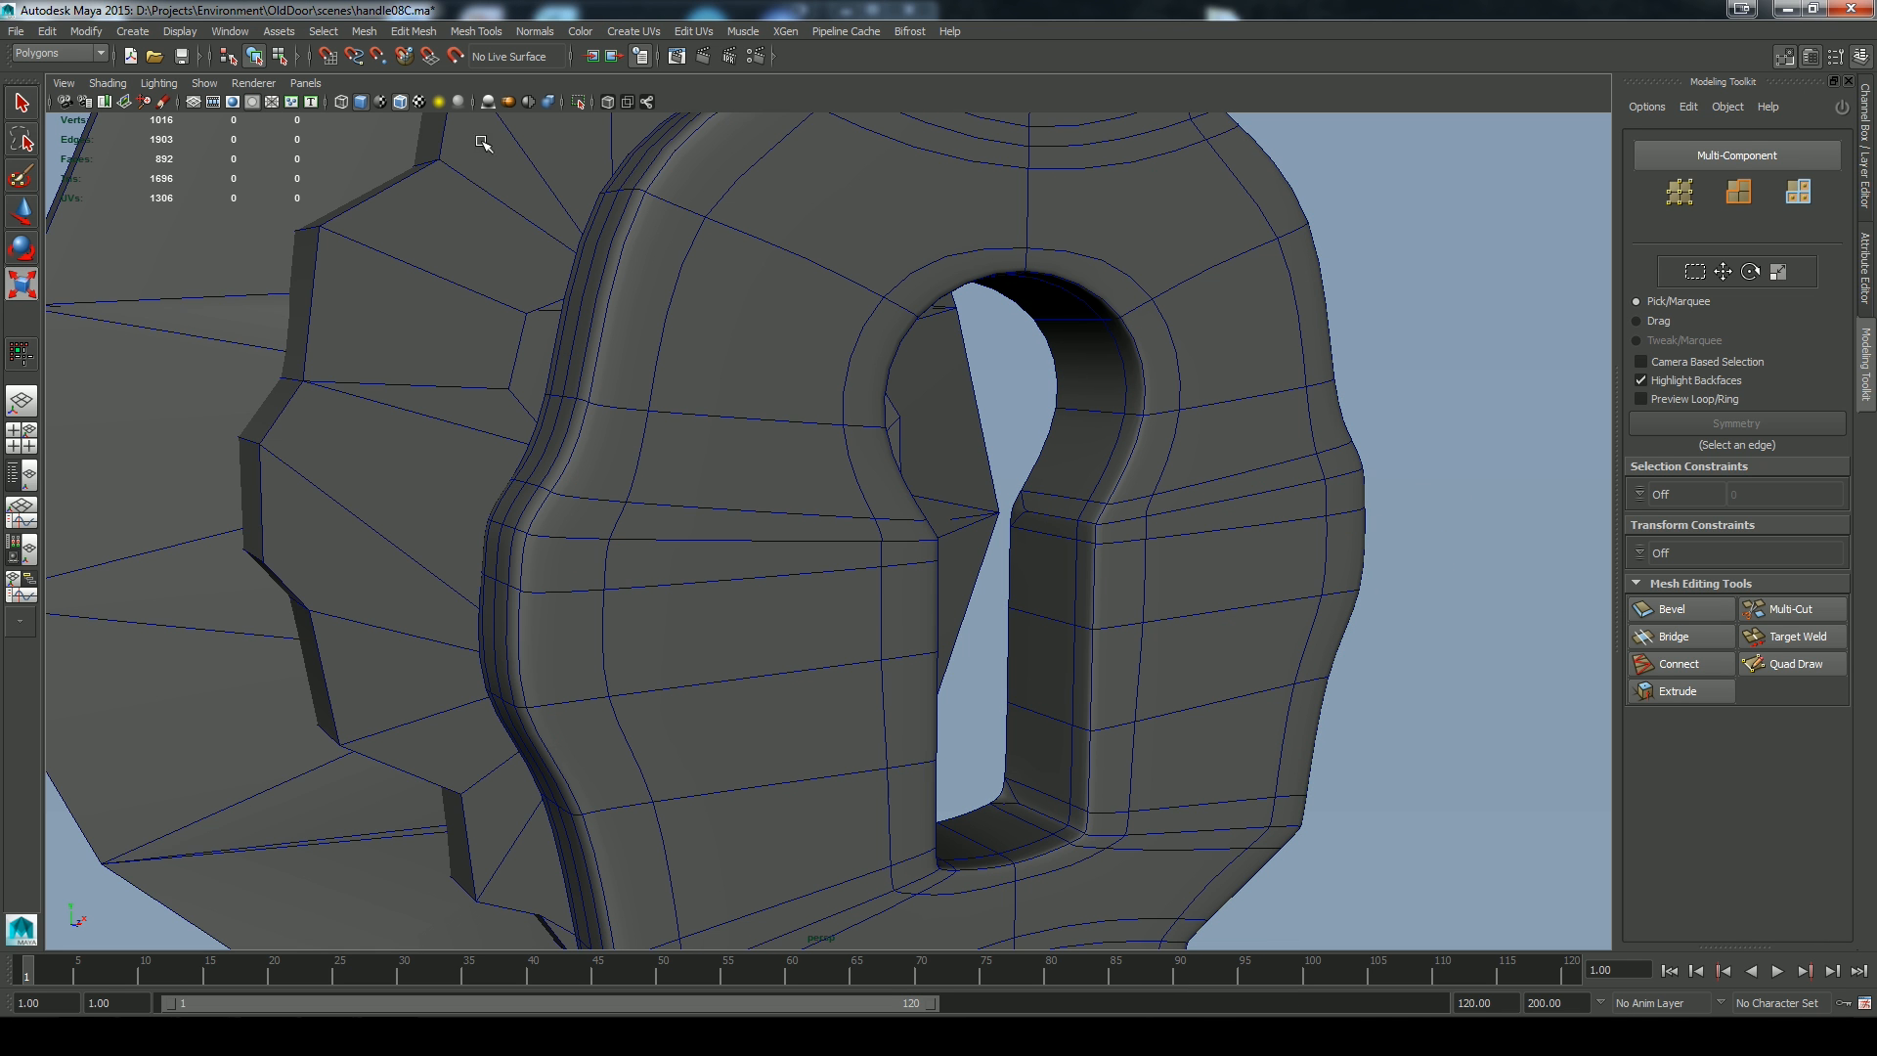
left_click(400, 101)
right_click_drag(1276, 591, 625, 356, "alt")
left_click_drag(993, 640, 1175, 575, "alt")
Scale the vertices at the keyhole's two upper corners outward in the wireframe front view to follow the low-poly outline
left_click(1077, 563)
key("space")
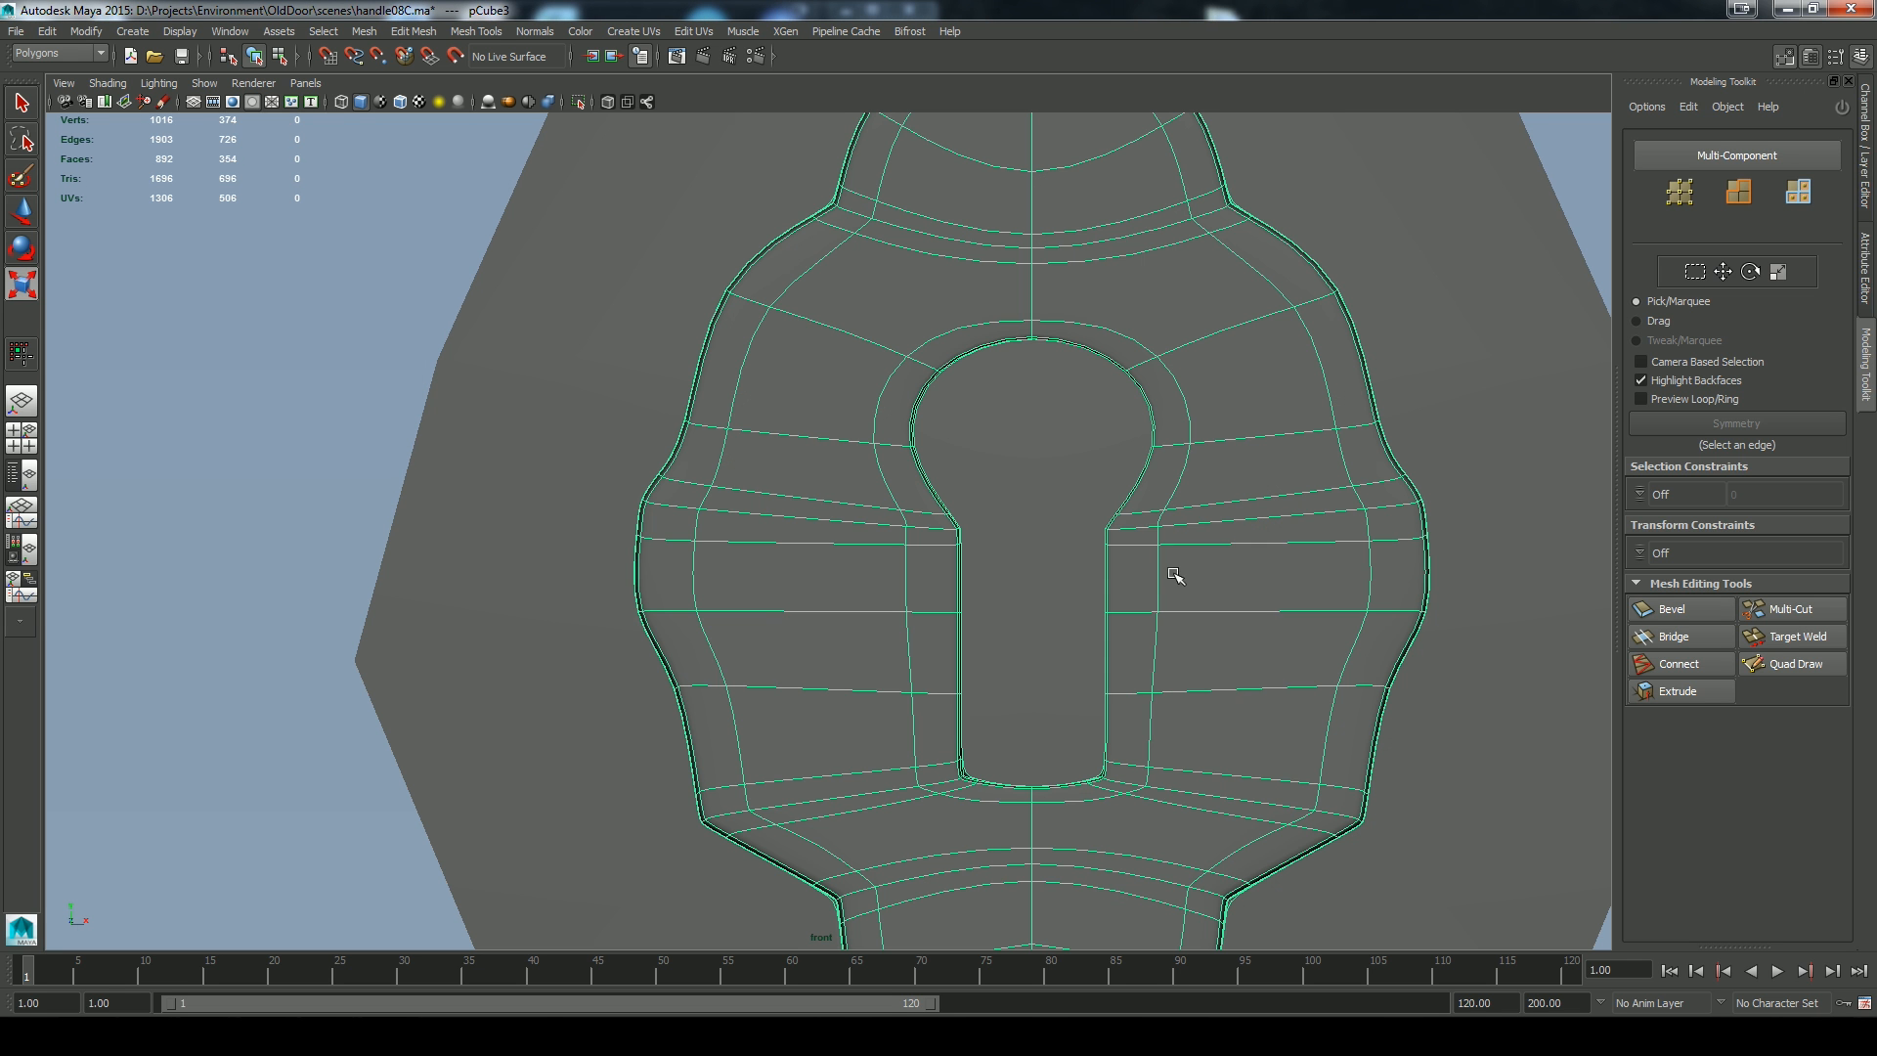
left_click(342, 101)
right_click_drag(870, 445, 837, 433)
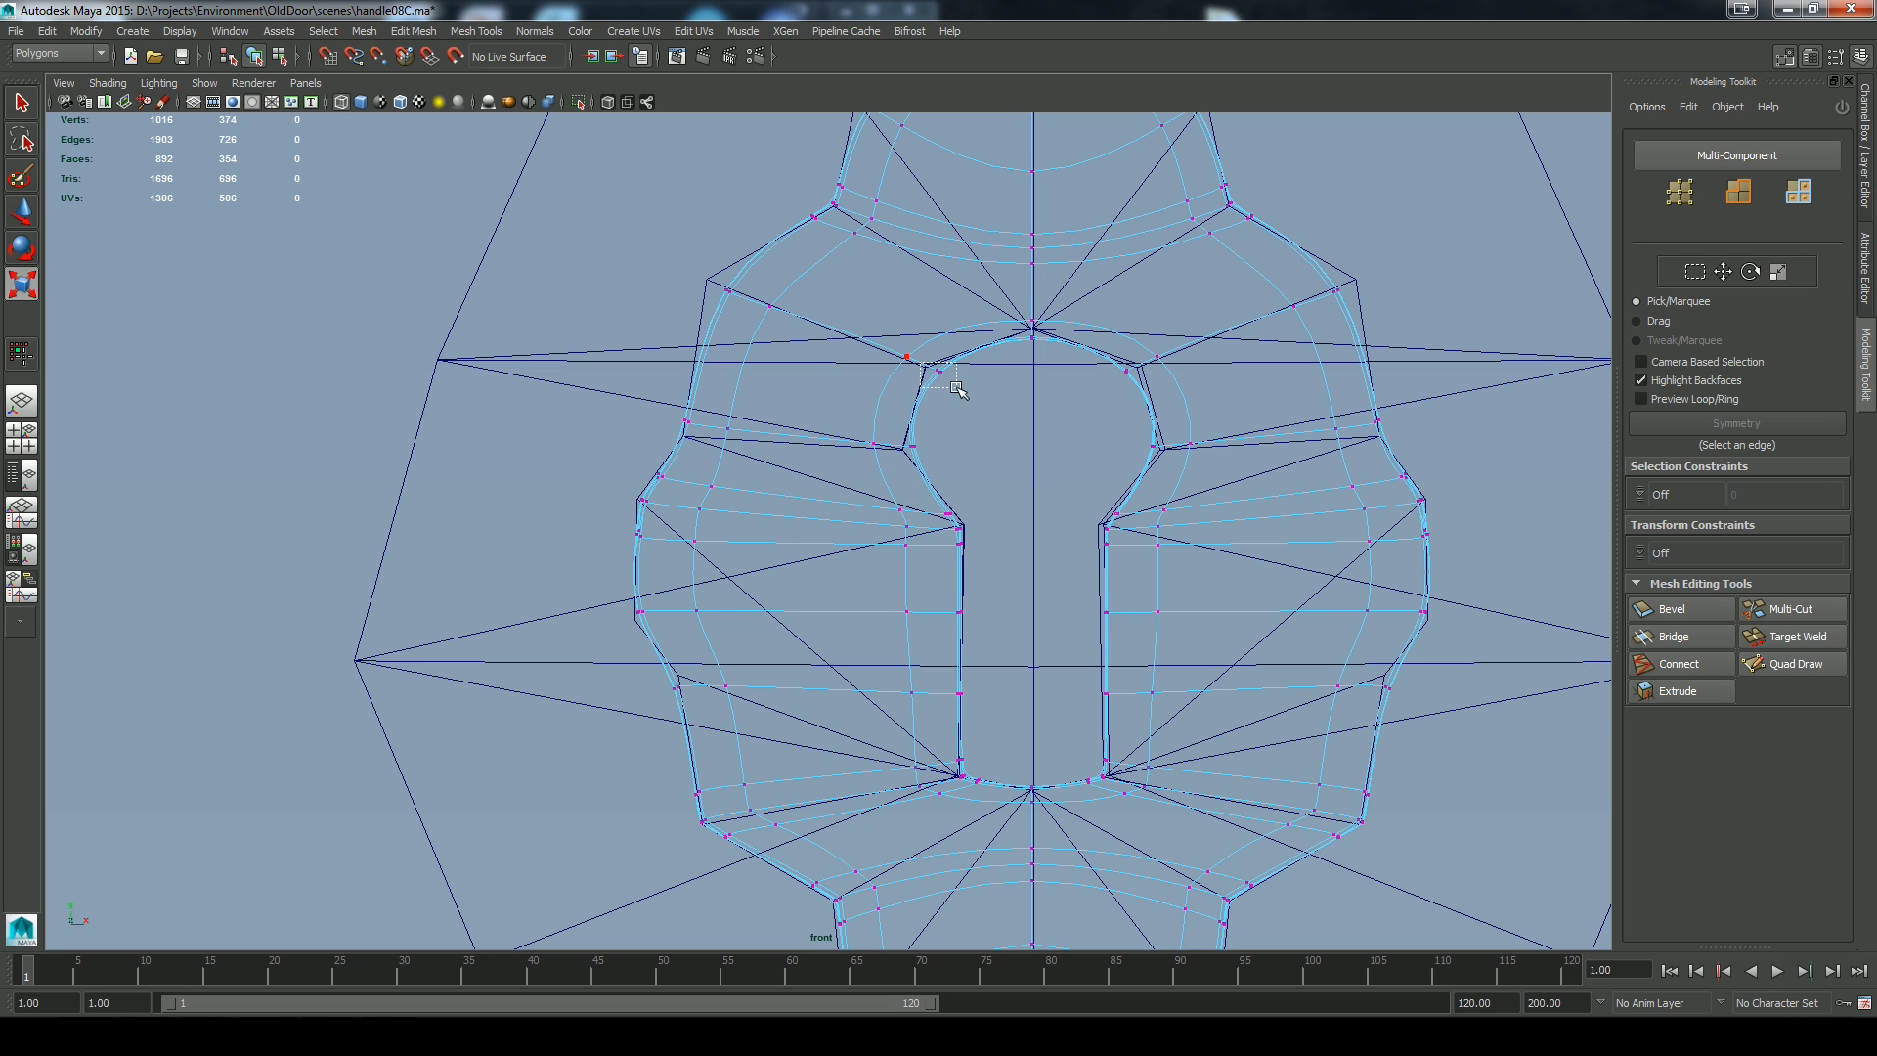
left_click_drag(958, 389, 961, 393)
key("q")
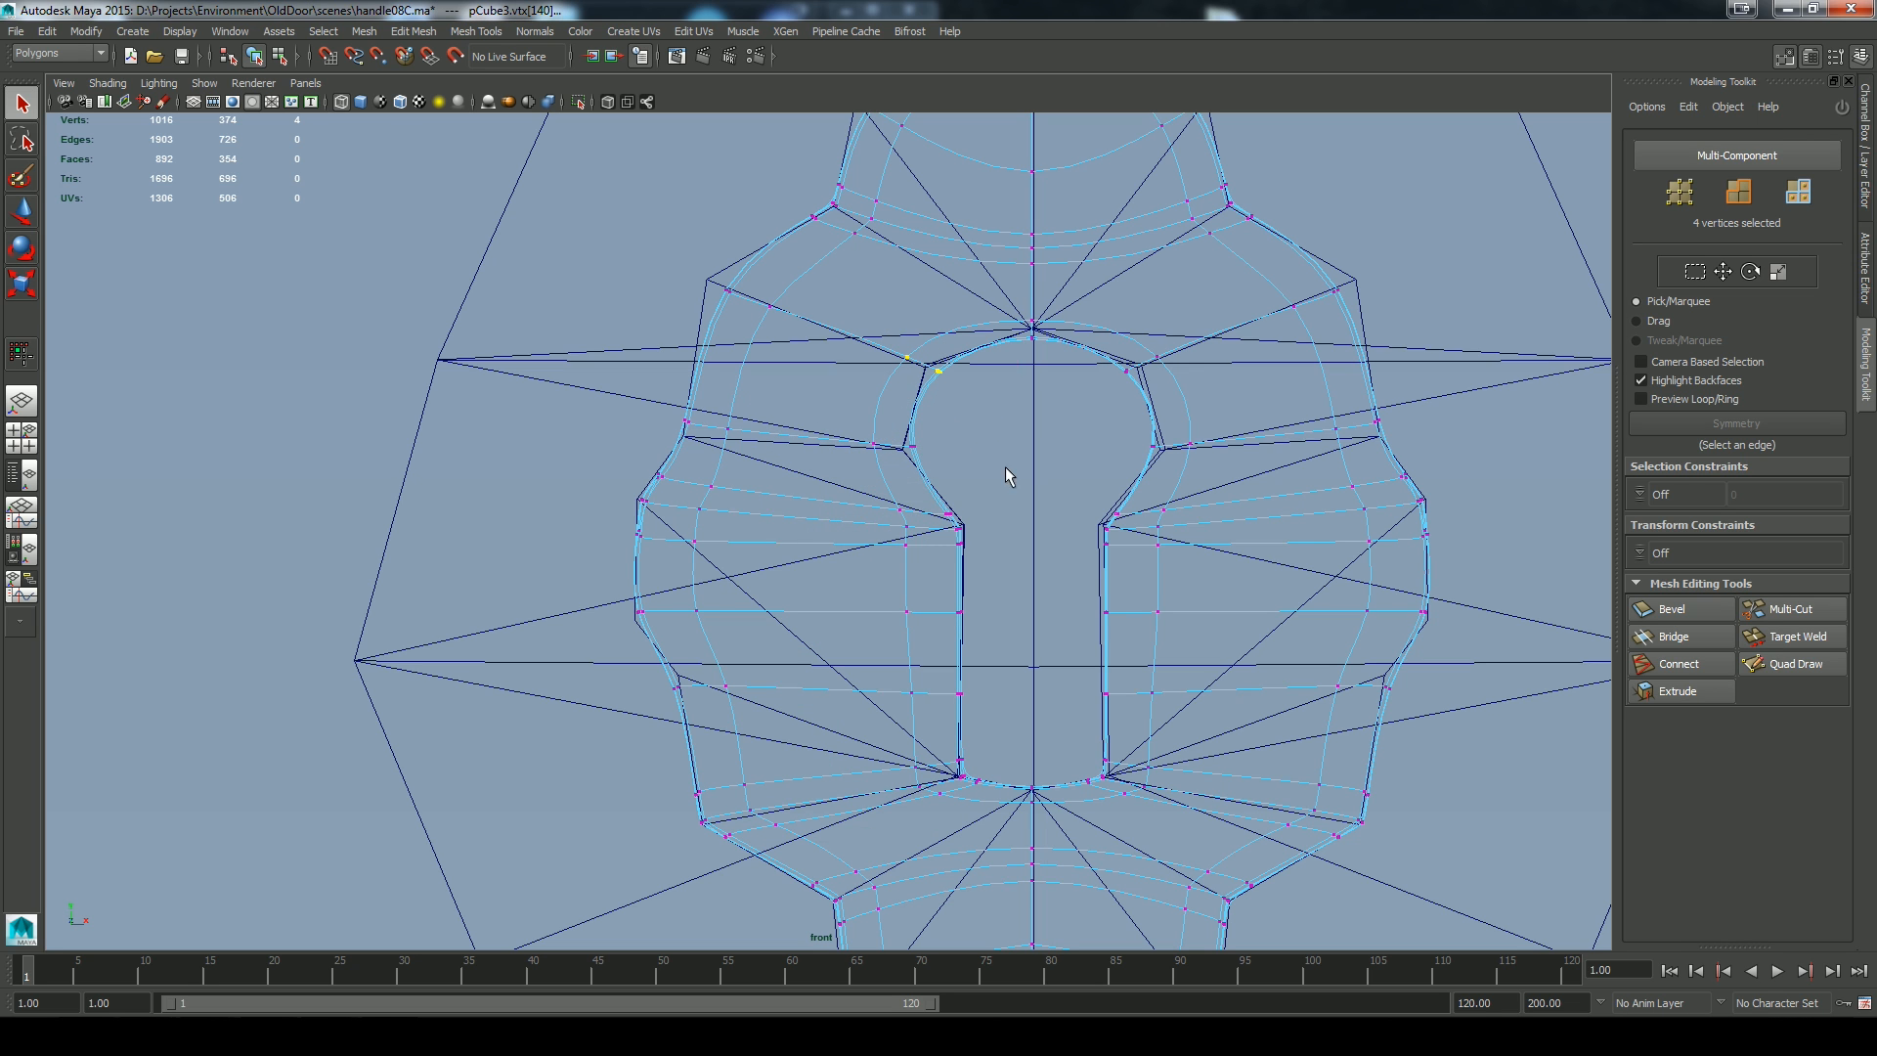
left_click_drag(1178, 395, 1169, 414, "shift")
left_click(1258, 433)
left_click_drag(945, 366, 933, 360)
Move the vertices at the top centre of the keyhole up to meet the low-poly outline
left_click_drag(1006, 310, 1049, 363)
right_click_drag(1044, 352, 1029, 260)
left_click_drag(1031, 262, 1034, 221)
Widen the keyhole's rounded sides horizontally and adjust the neck vertices' width to fit the low-poly outline
left_click_drag(829, 420, 1241, 467)
right_click_drag(1168, 494, 1104, 479)
left_click_drag(941, 447, 1213, 576)
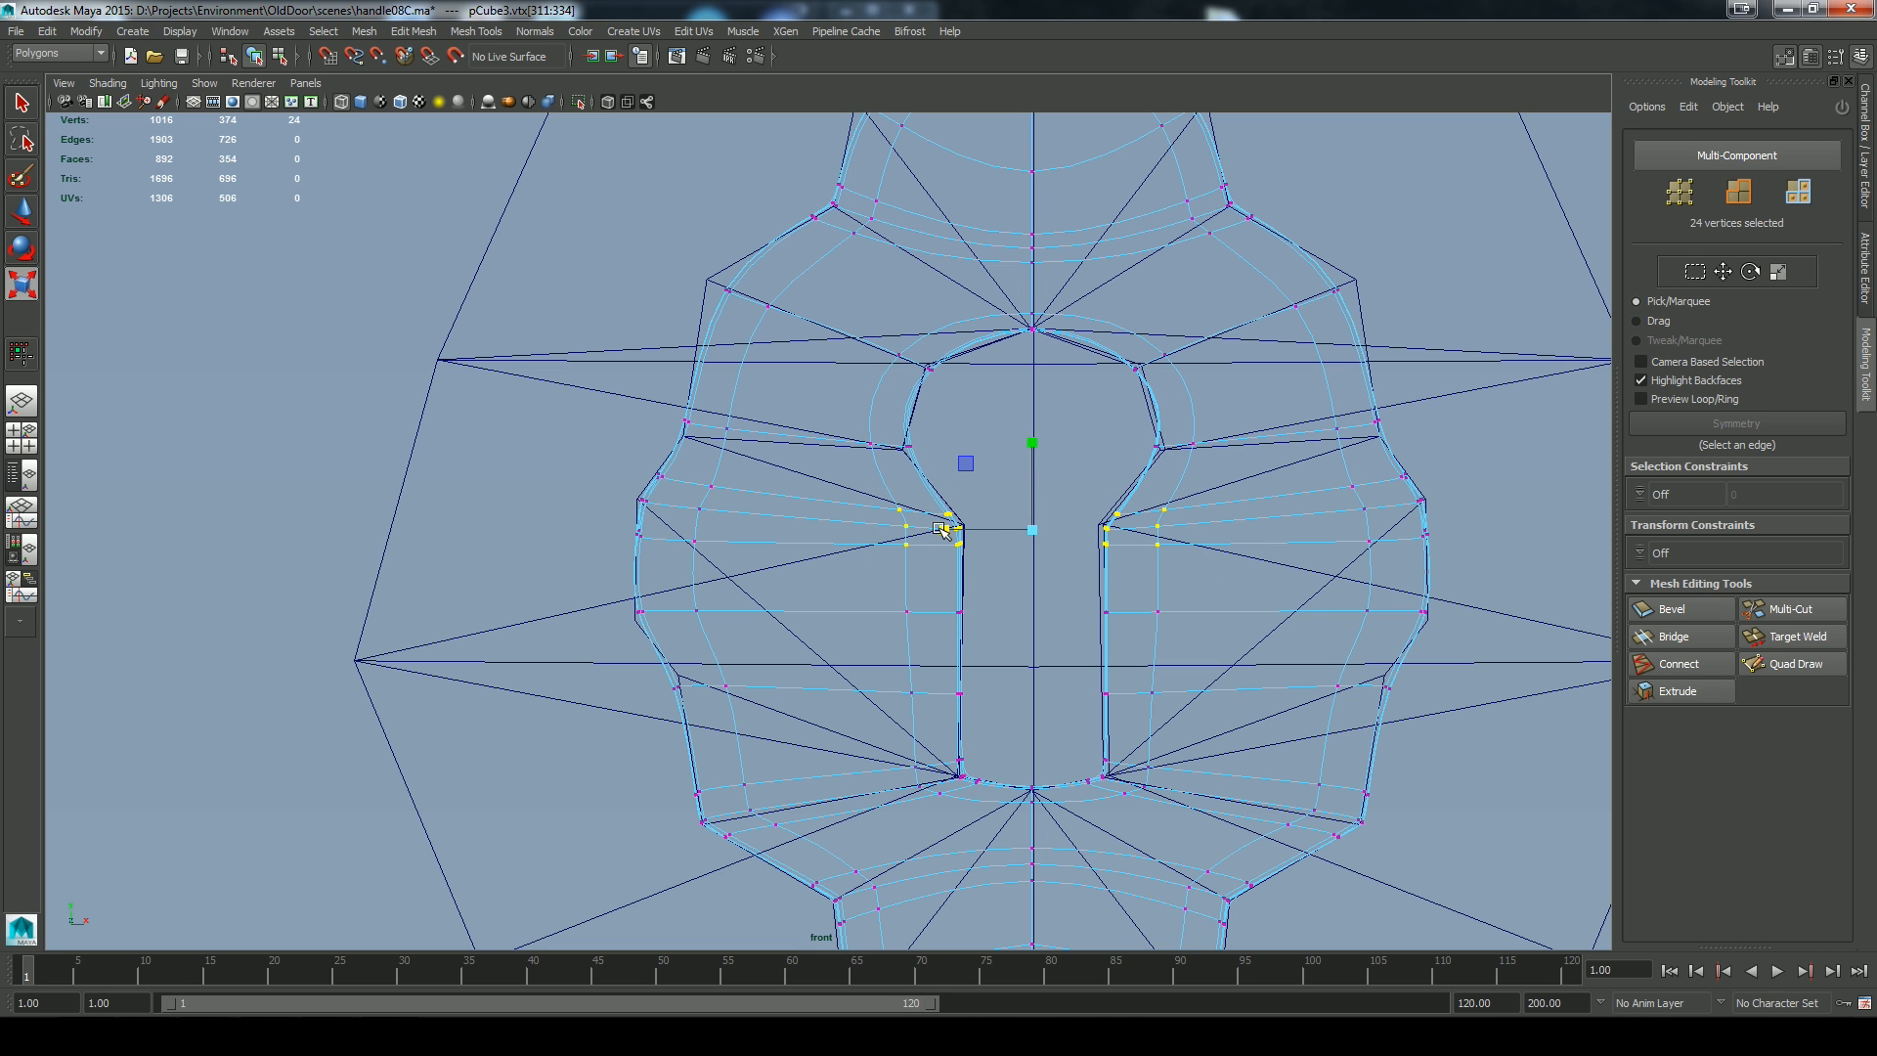
left_click_drag(865, 490, 1209, 533)
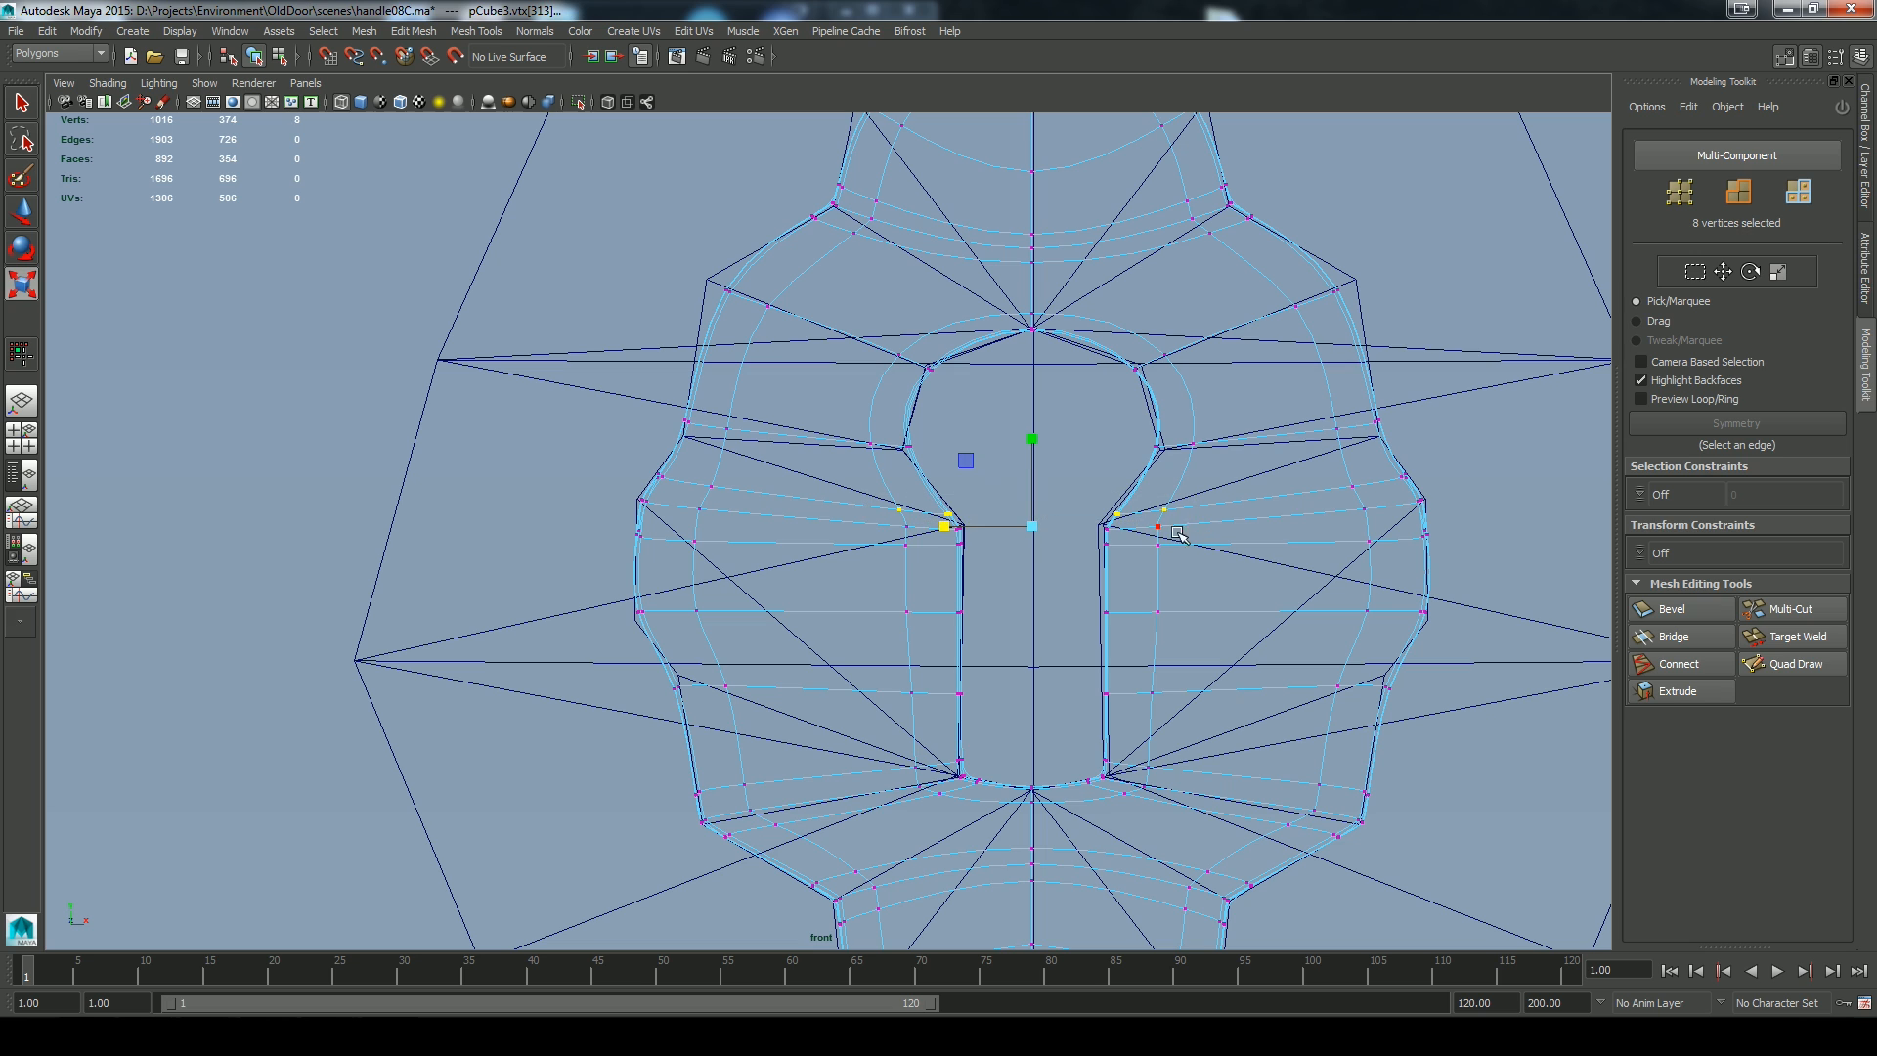
left_click_drag(949, 534, 954, 531)
right_click_drag(849, 520, 1010, 530)
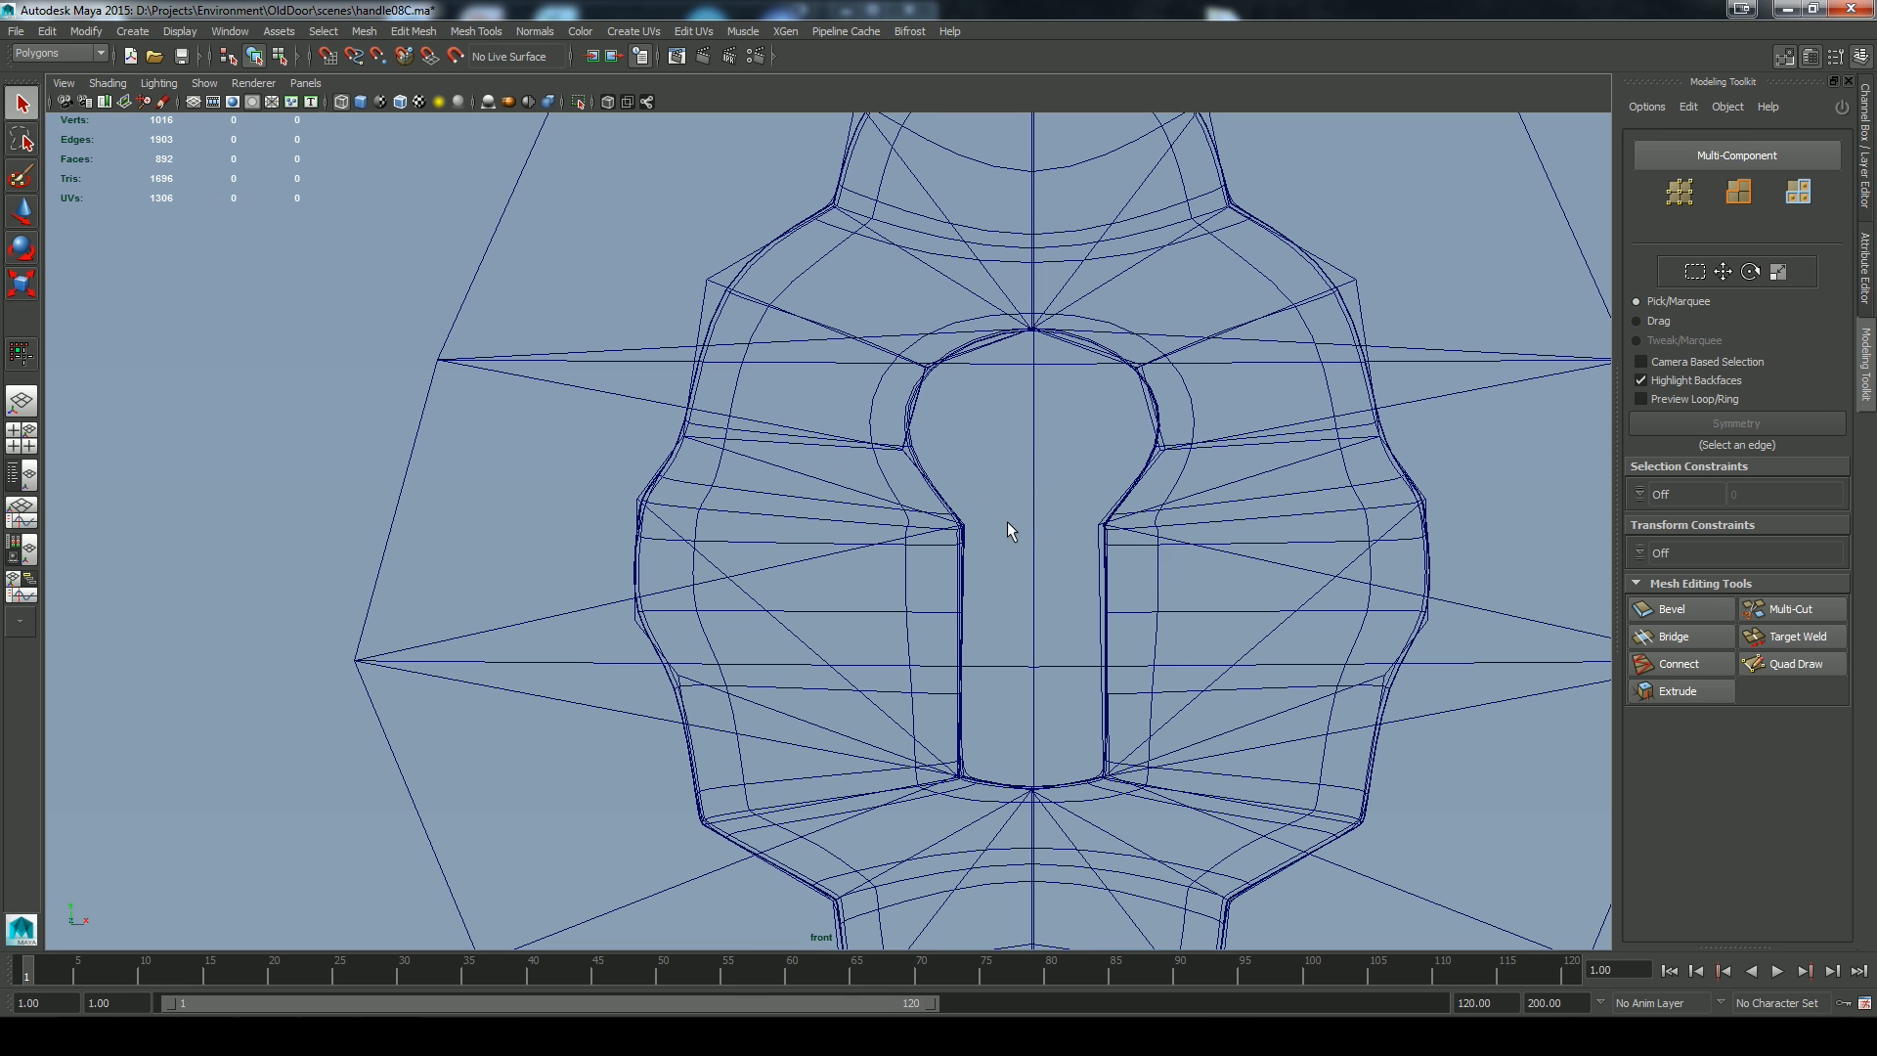
Examine the smoothed keyhole's outline, neck corners and inner walls in the shaded front and perspective views
left_click(365, 102)
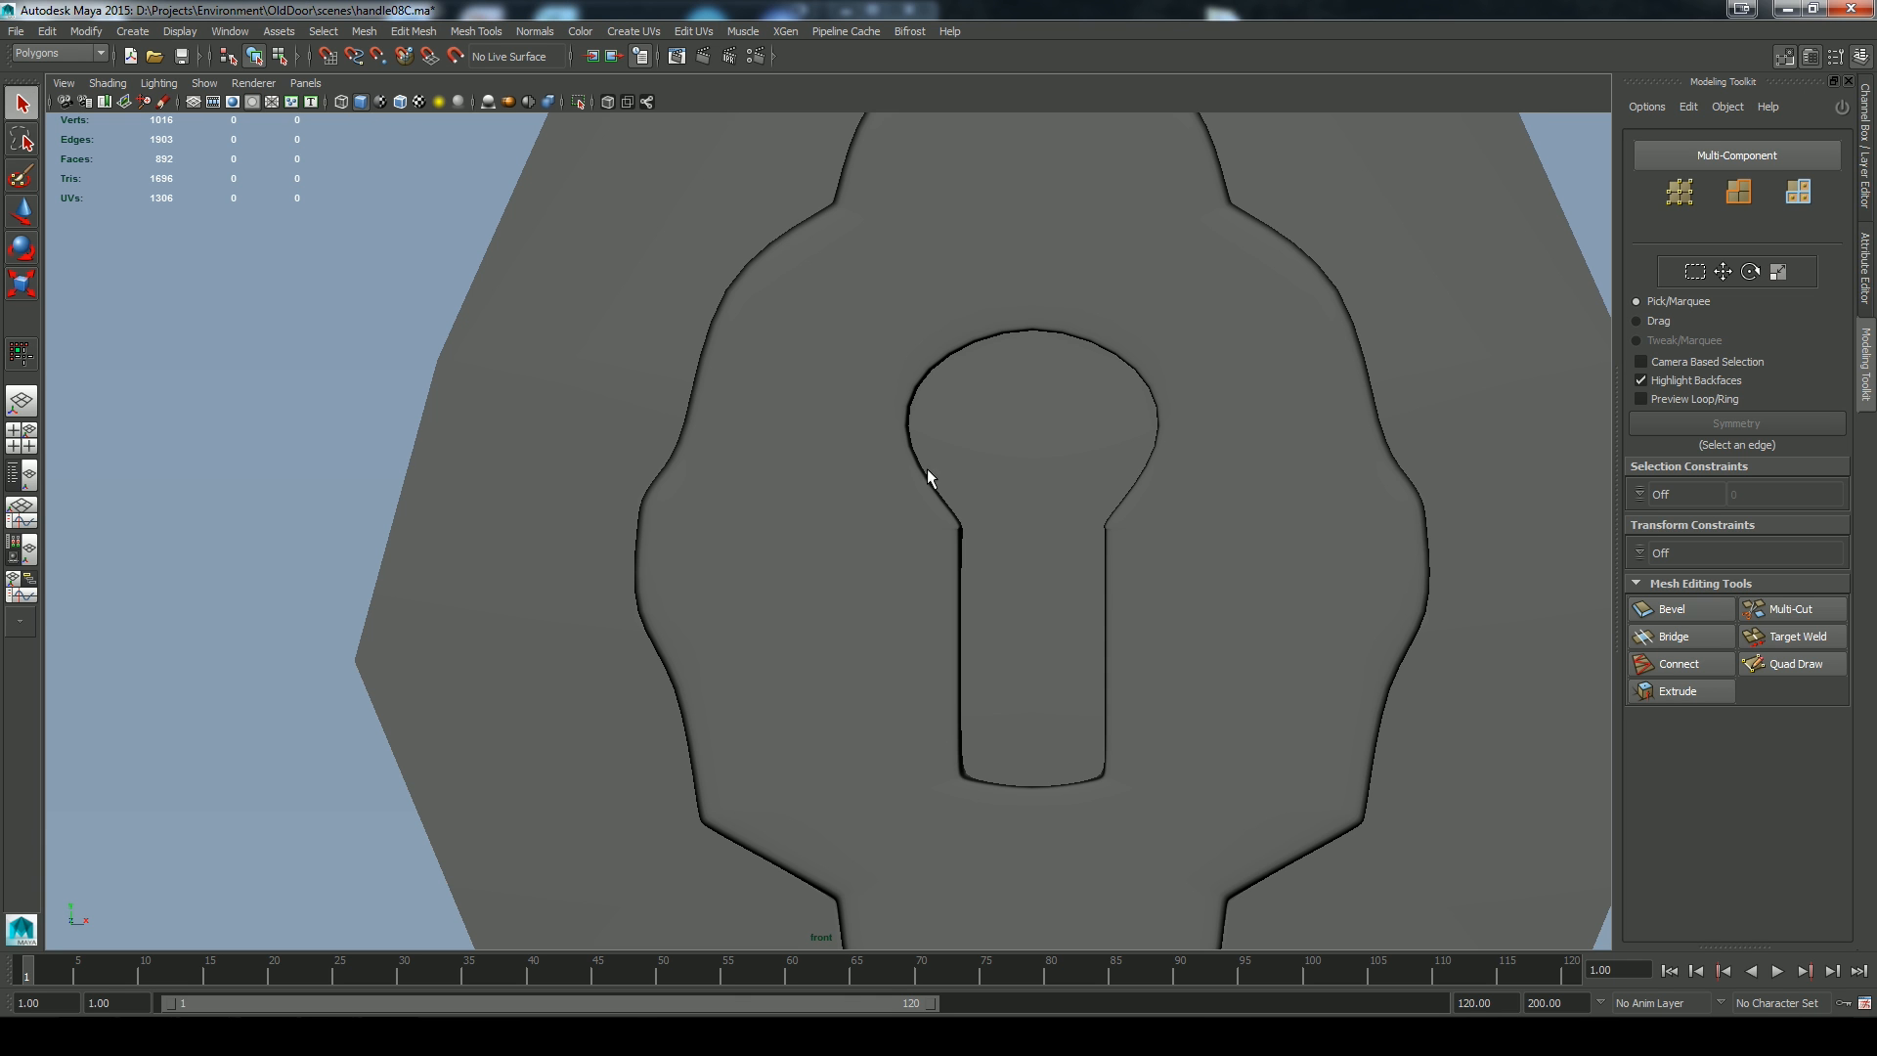
key("space")
mouse_move(1121, 613)
left_mouse_down()
mouse_move(1269, 659)
mouse_move(1223, 678)
mouse_move(1176, 462)
mouse_move(622, 437)
mouse_move(822, 450)
left_mouse_up()
right_click_drag(822, 450, 1035, 783, "alt")
left_click_drag(1036, 783, 923, 513, "alt")
left_click(923, 513)
right_click_drag(923, 514, 939, 646, "alt")
middle_click_drag(885, 548, 921, 667, "alt")
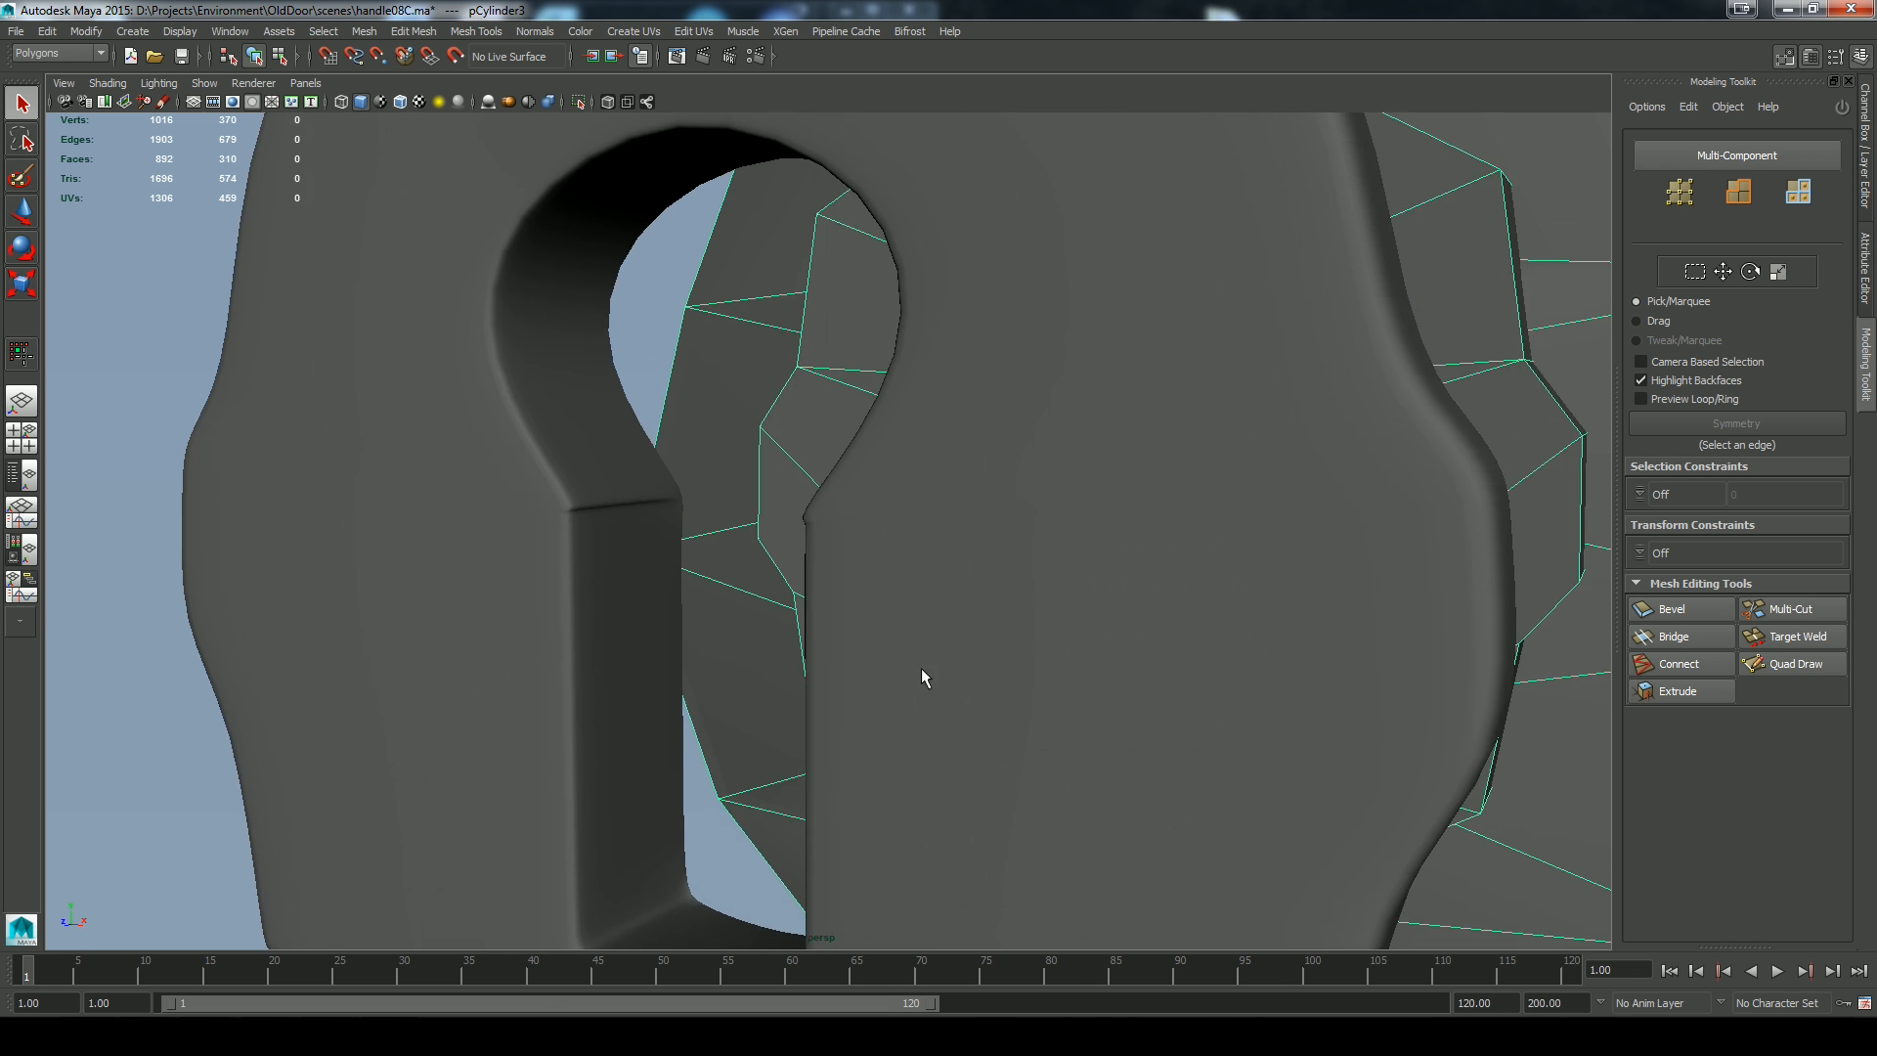
left_click_drag(921, 667, 740, 487, "alt")
left_click_drag(604, 409, 573, 489, "alt")
left_click(569, 496)
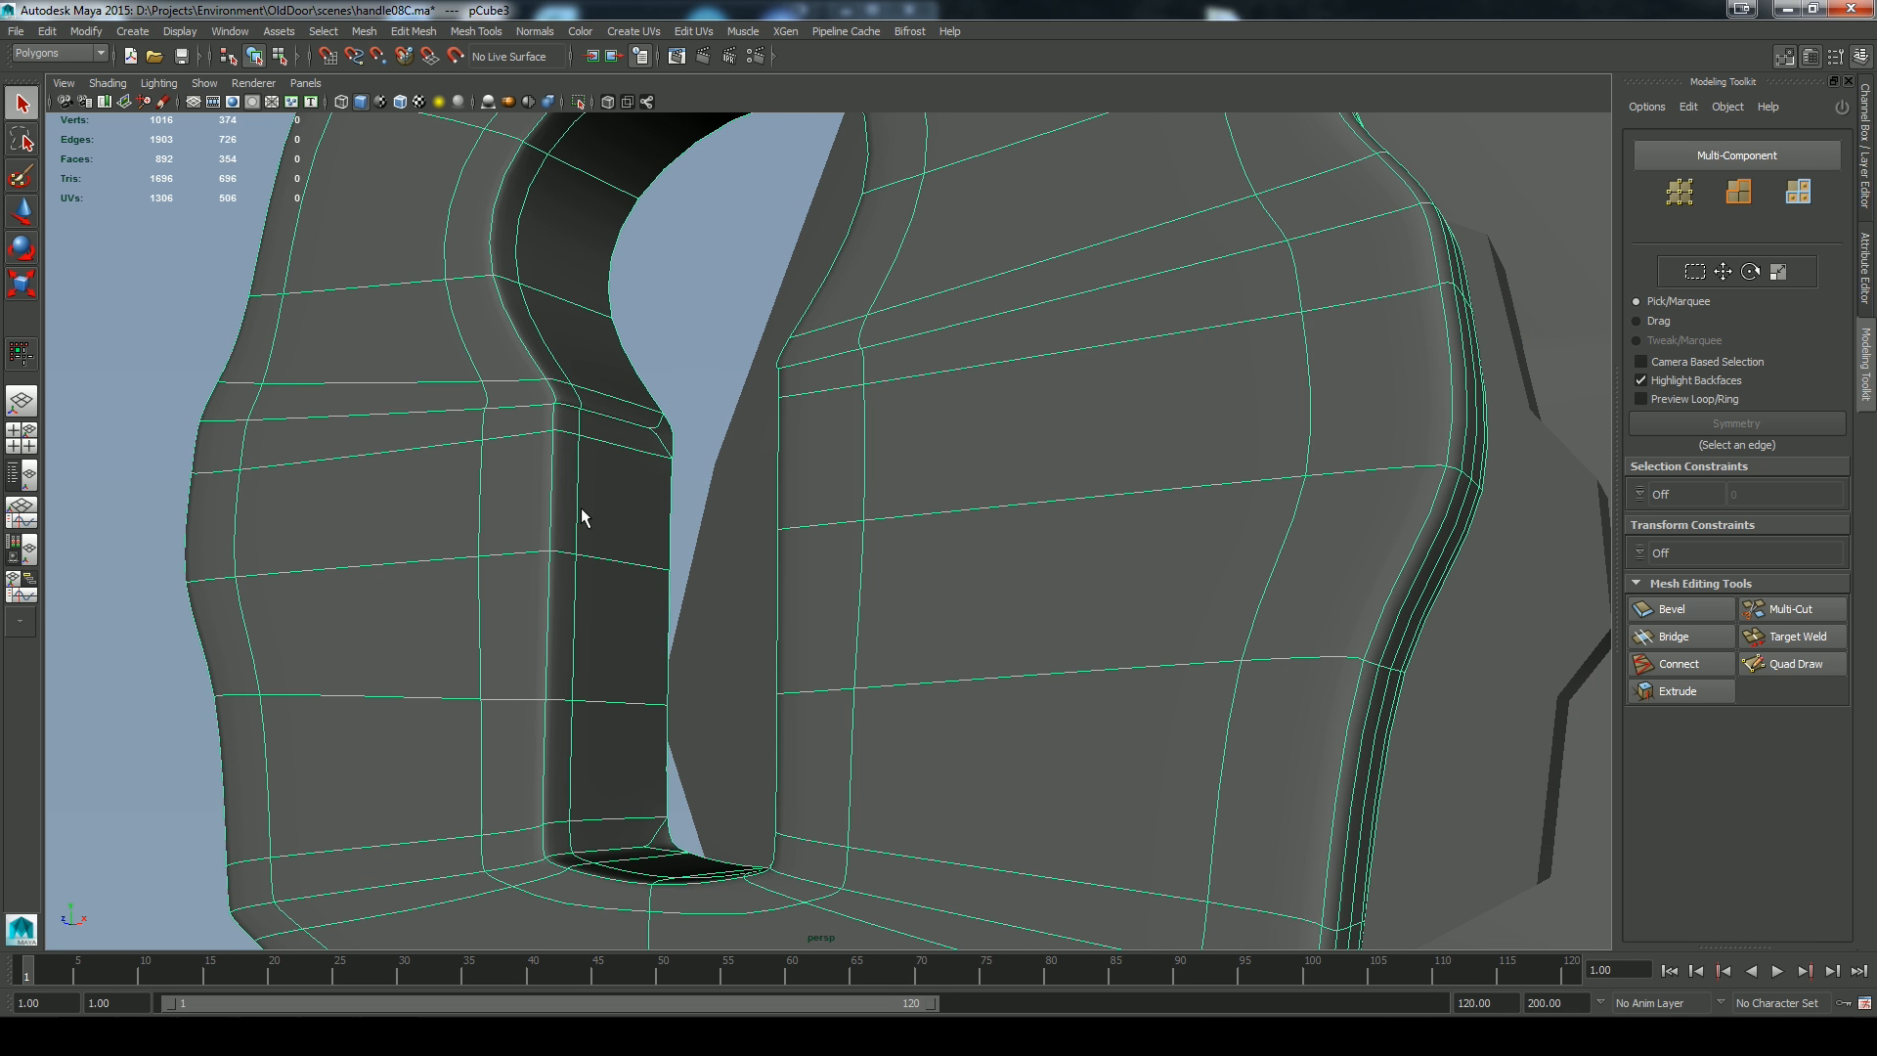
key("F9")
key("ctrl+z")
right_click_drag(533, 301, 701, 338)
left_click_drag(661, 536, 796, 432, "alt")
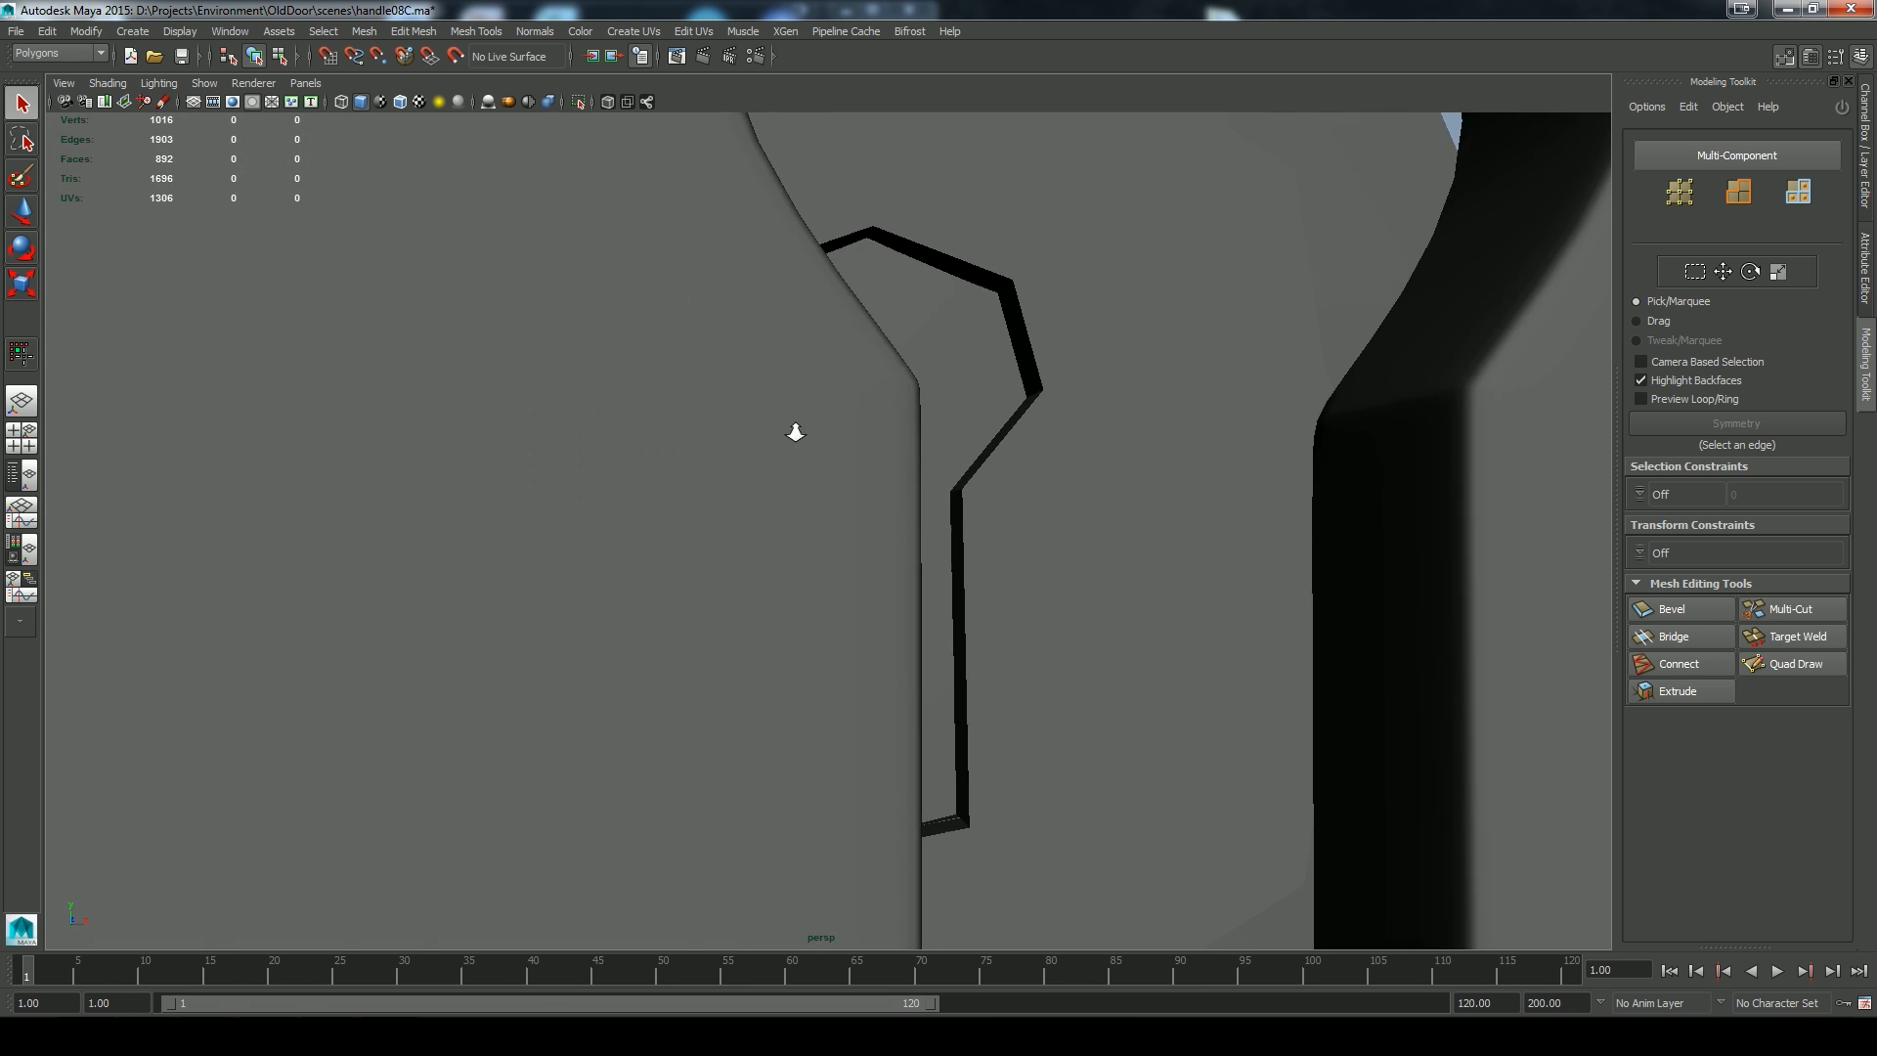
Insert a vertical edge loop down the right half of the rosette with Multi-Cut
left_click(796, 431)
left_click(1782, 608)
left_click_drag(978, 489, 1027, 521, "alt")
left_click(886, 438)
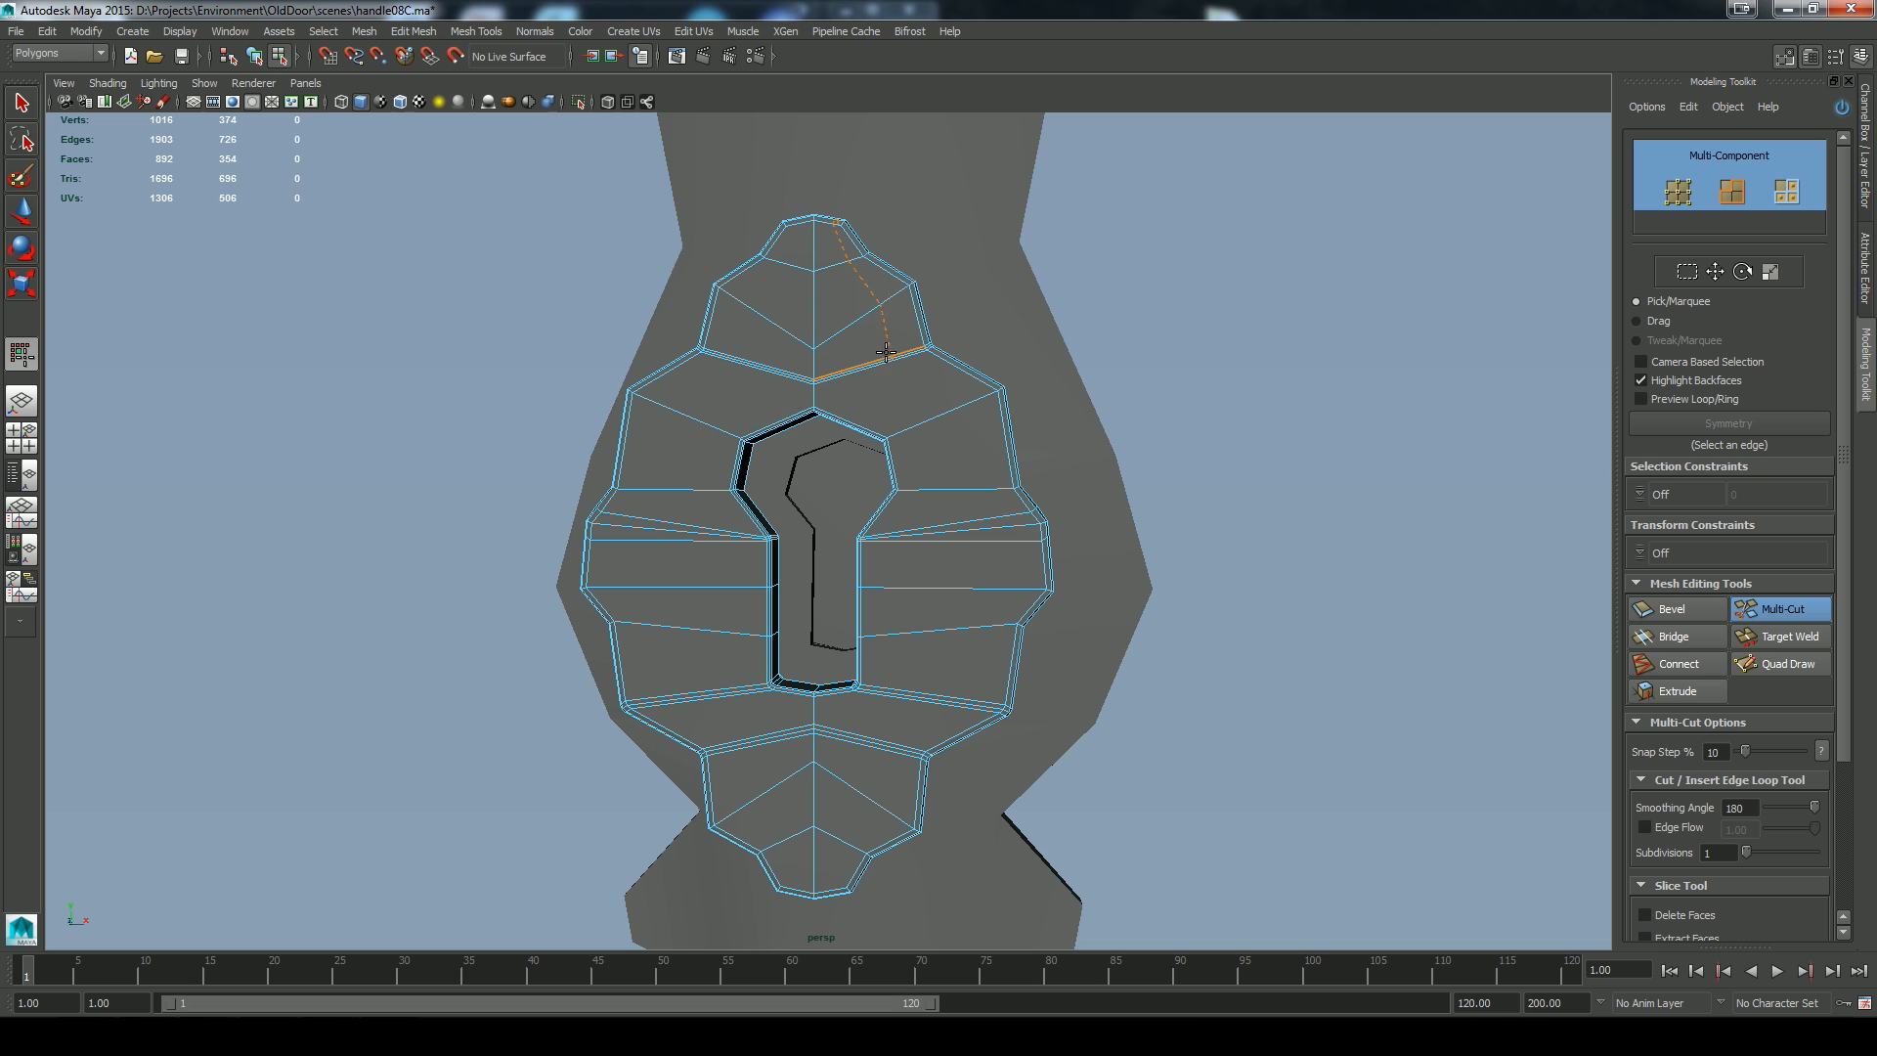
left_click(943, 415, "ctrl")
key("q")
Cut connecting edges across the faces at the keyhole's upper right and lower right to make the new loop continuous
left_click(1783, 609)
scroll(929, 623, "up", 5)
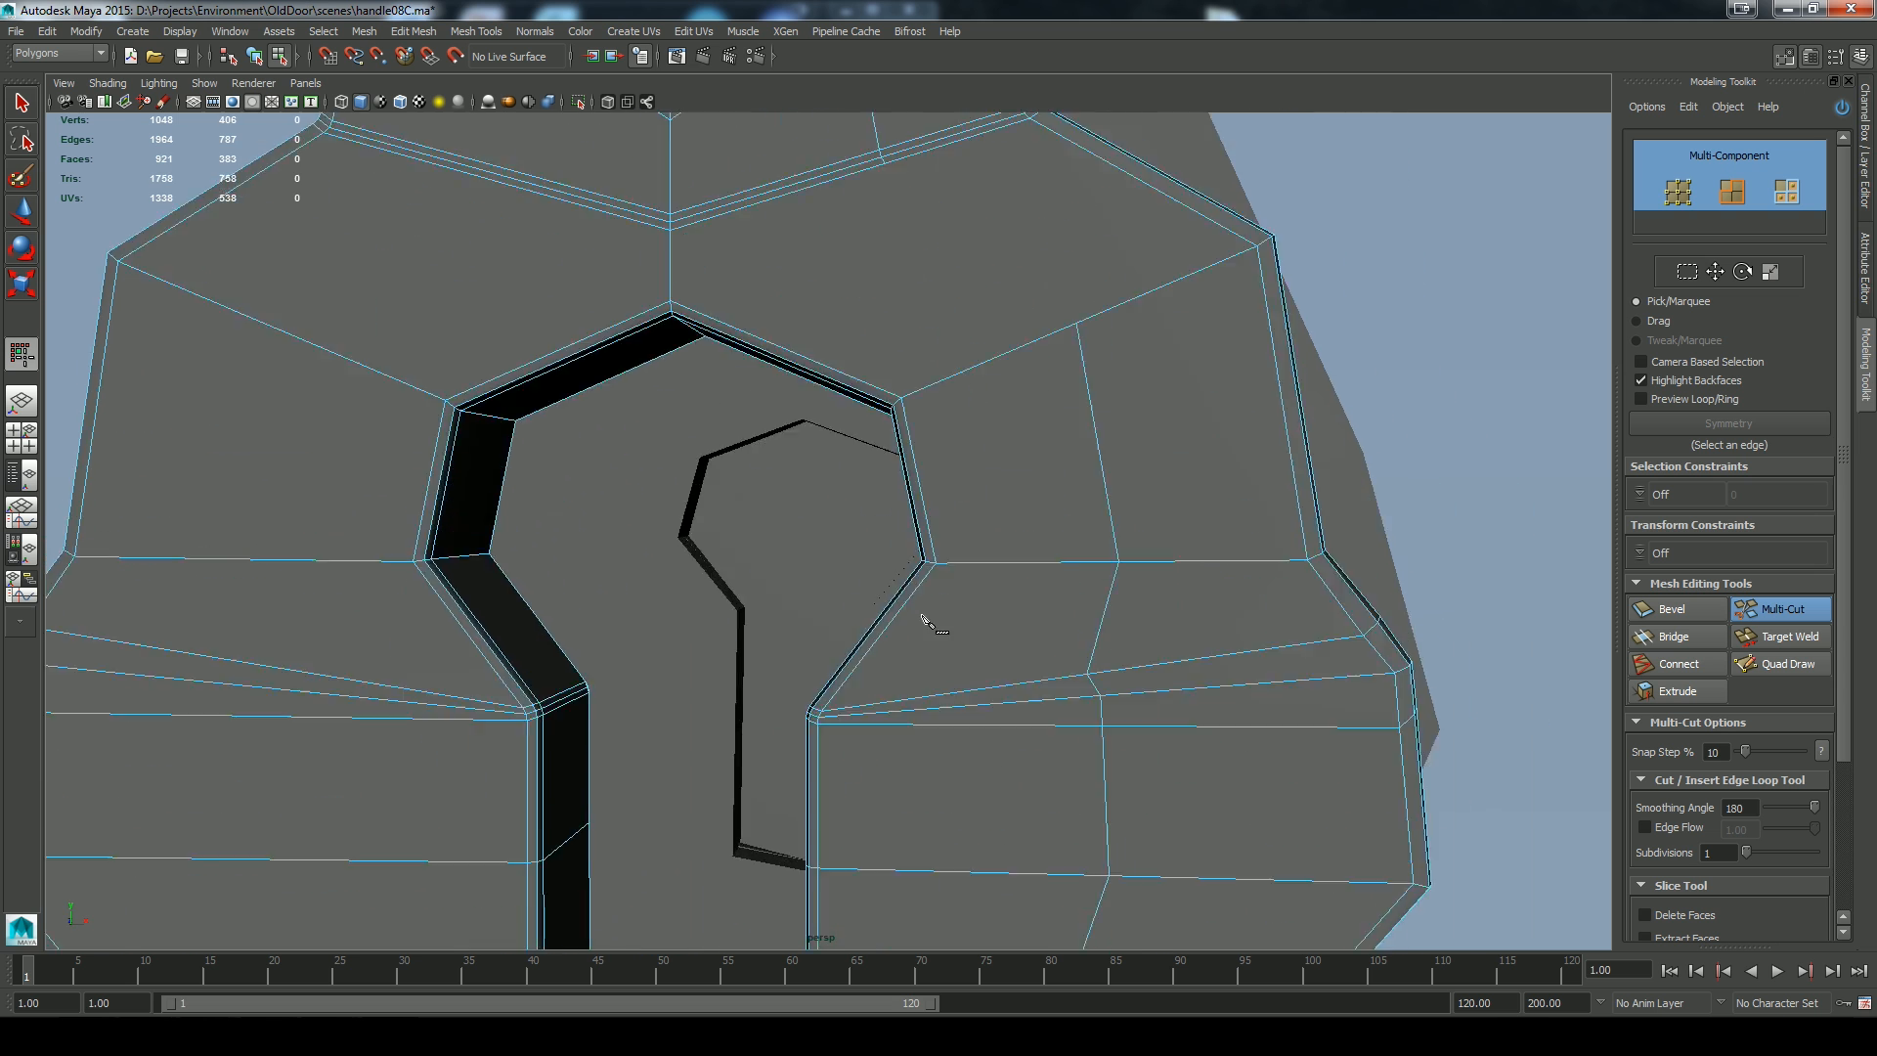
left_click_drag(927, 622, 836, 474, "alt")
left_click(1026, 620)
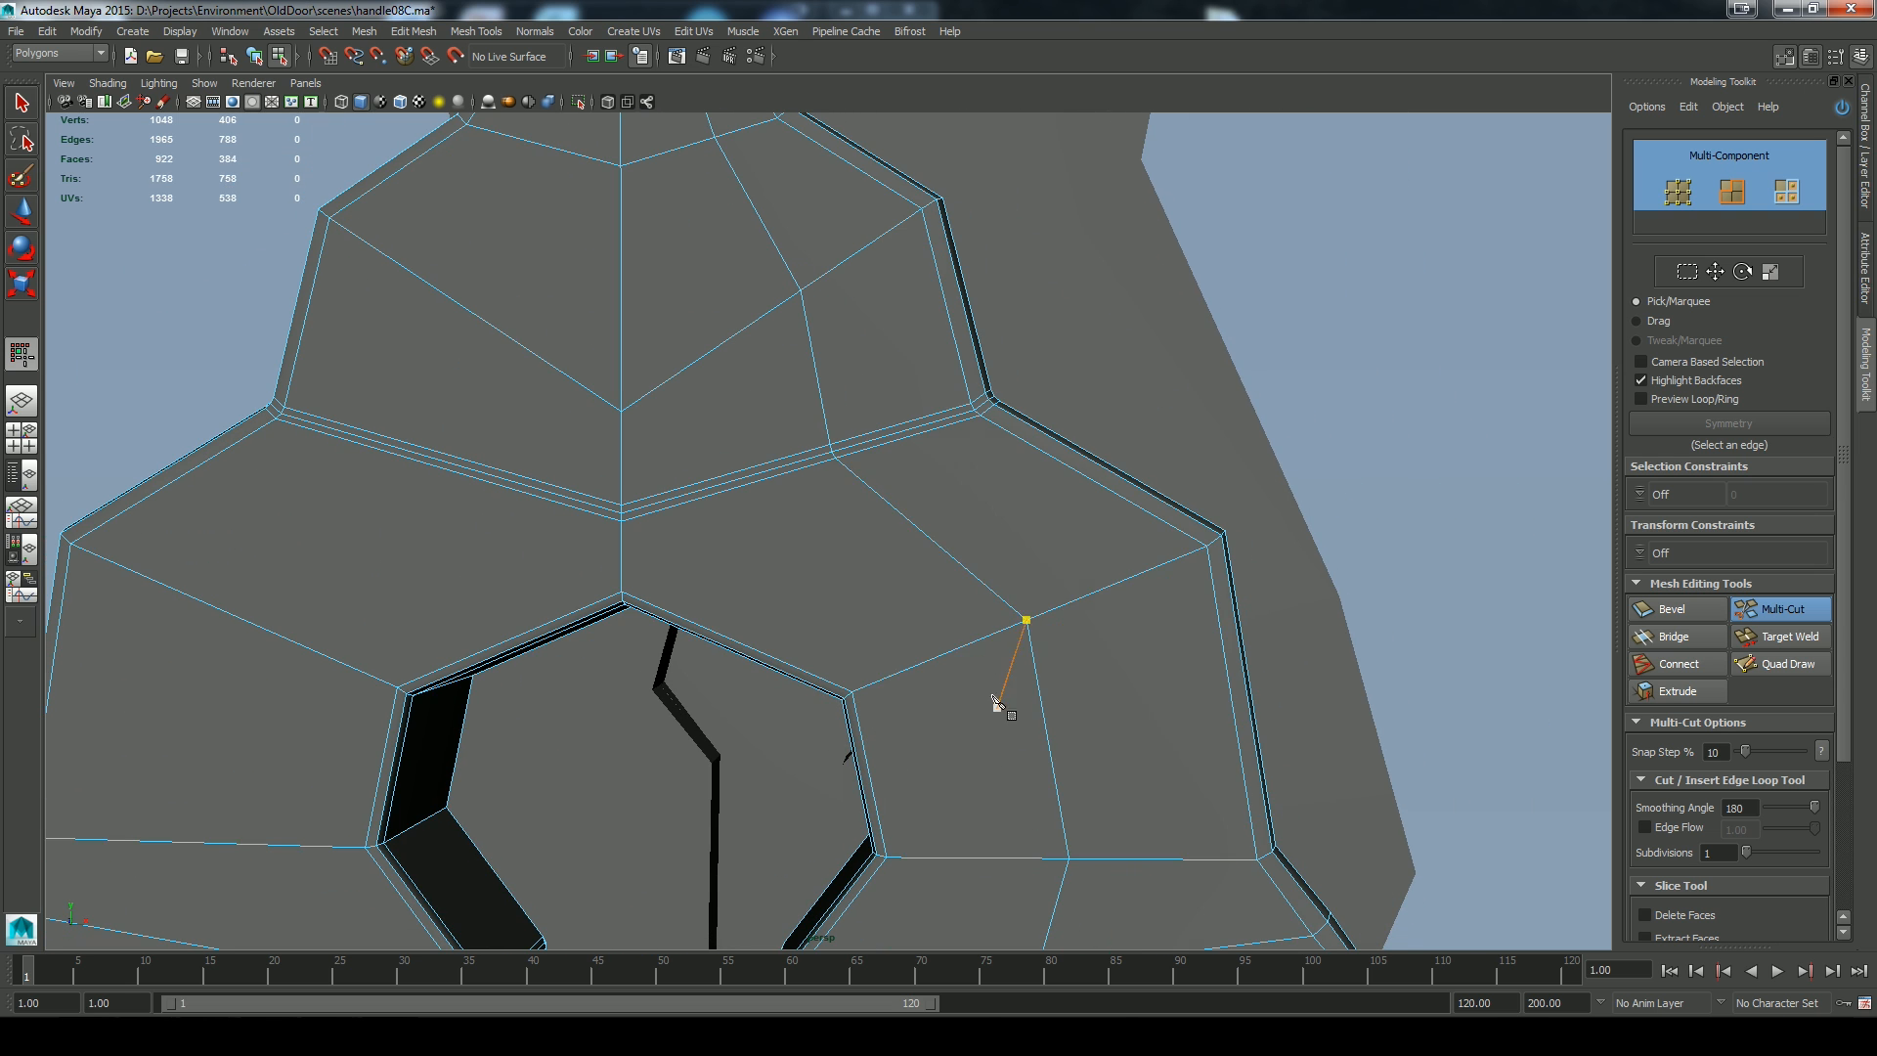
right_click(993, 713)
middle_click_drag(993, 712, 909, 552, "alt")
left_click(897, 551)
left_click(744, 671)
right_click(1396, 742)
key("q")
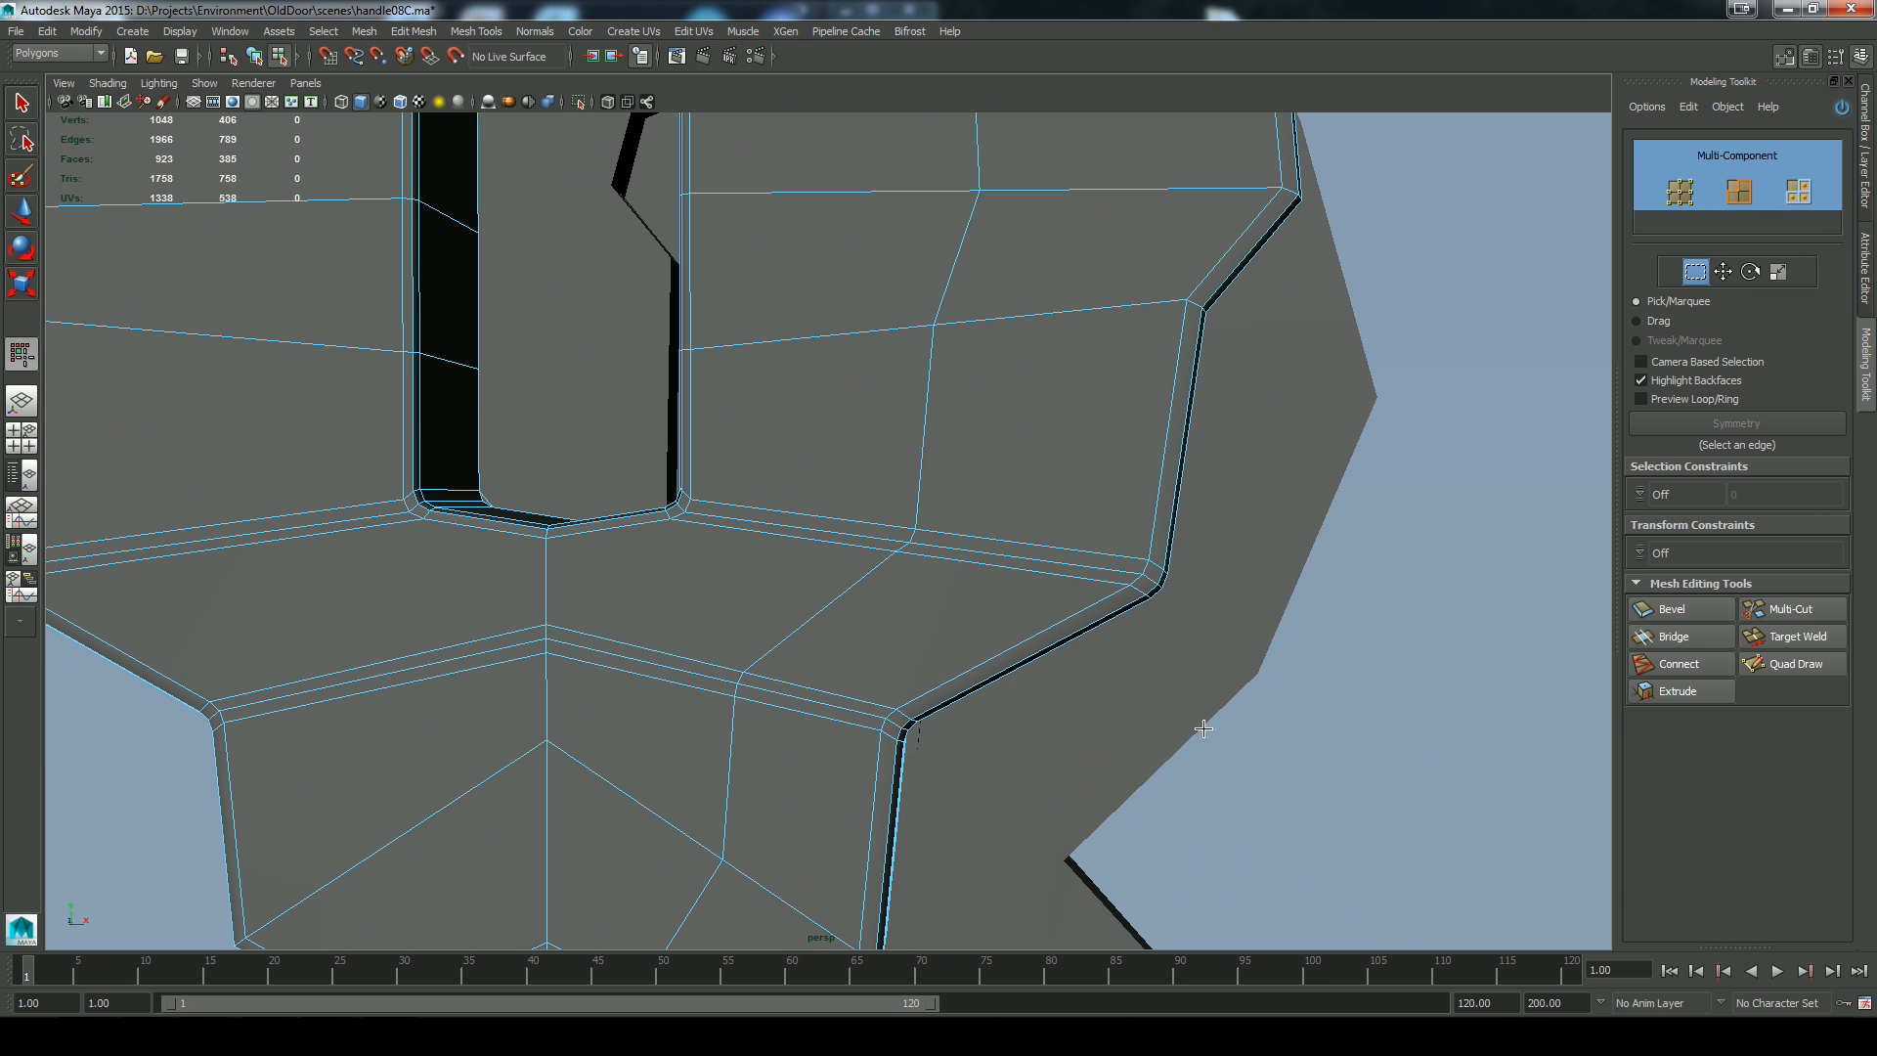
Delete all faces of the rosette's left half
right_click_drag(1203, 720, 868, 631, "alt")
left_click_drag(867, 630, 901, 482, "alt")
key("F11")
right_click_drag(1087, 514, 770, 373, "alt")
mouse_move(412, 227)
left_mouse_down()
mouse_move(654, 695)
mouse_move(784, 784)
left_mouse_up()
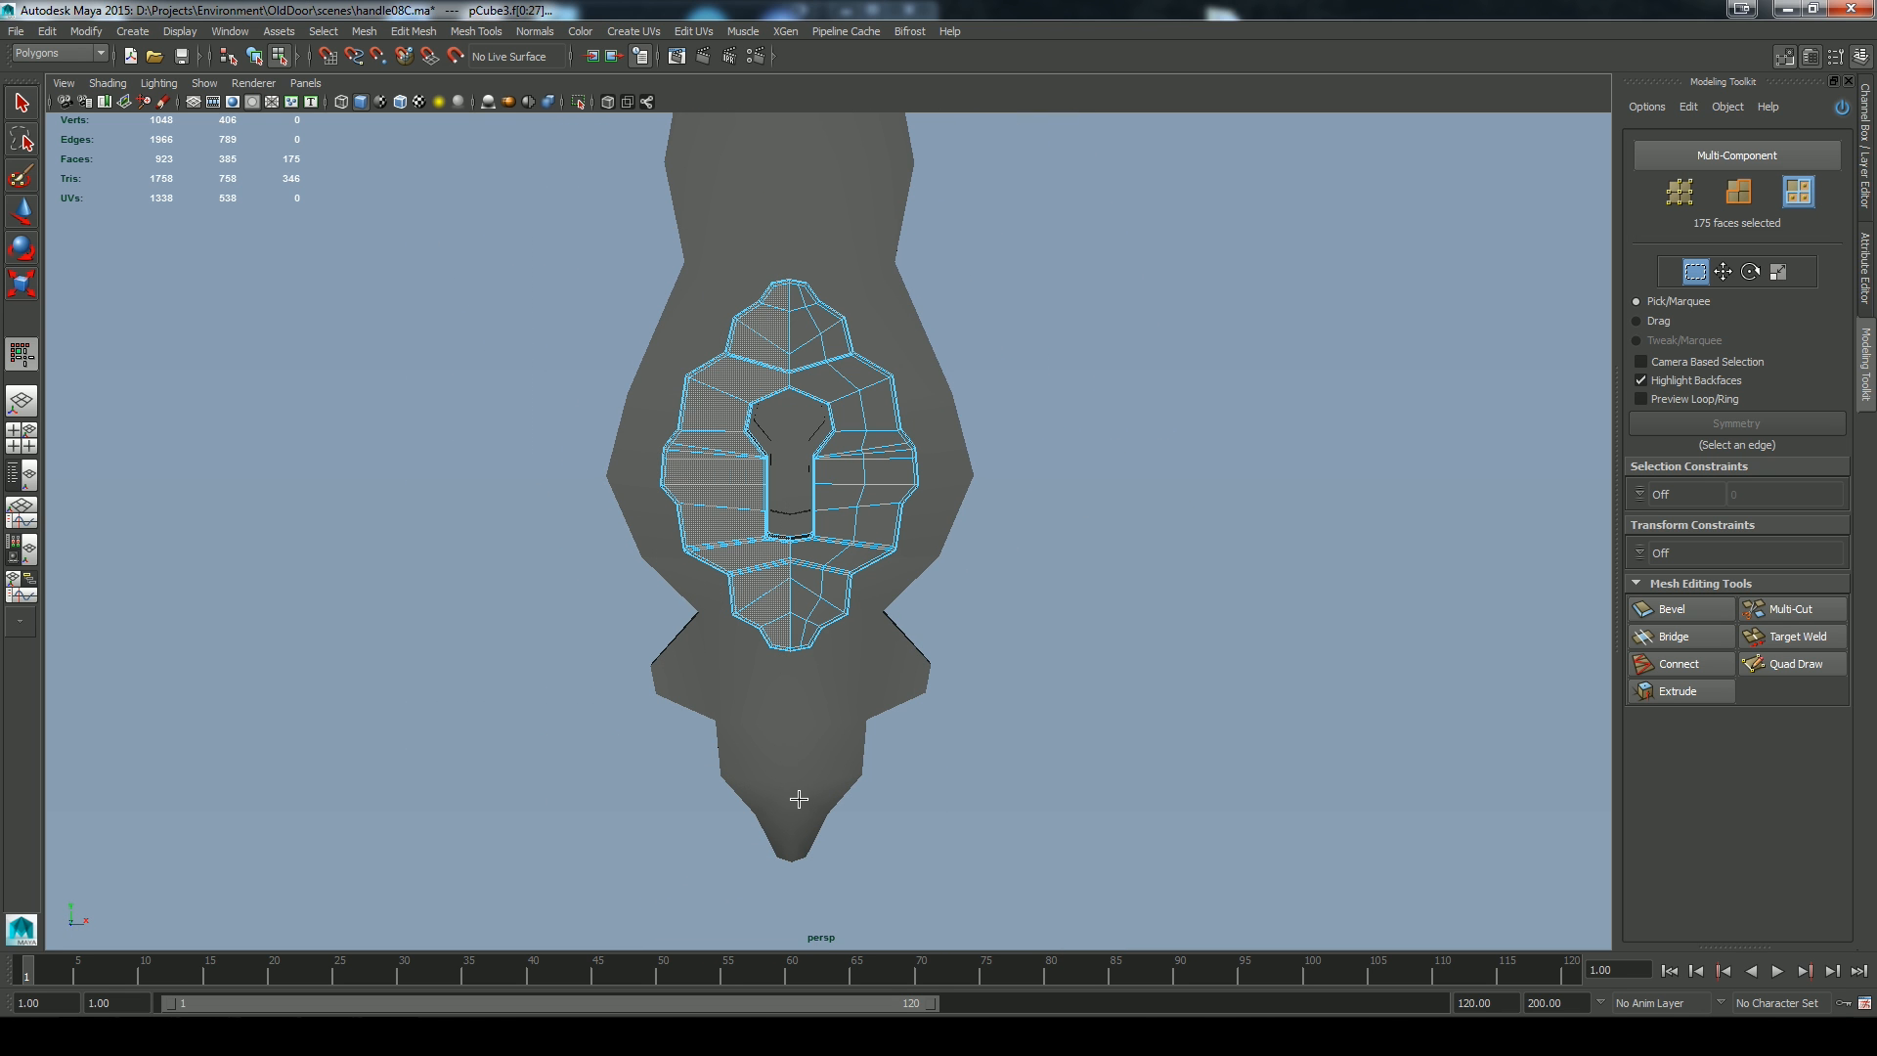
right_click(797, 767)
left_click(729, 810)
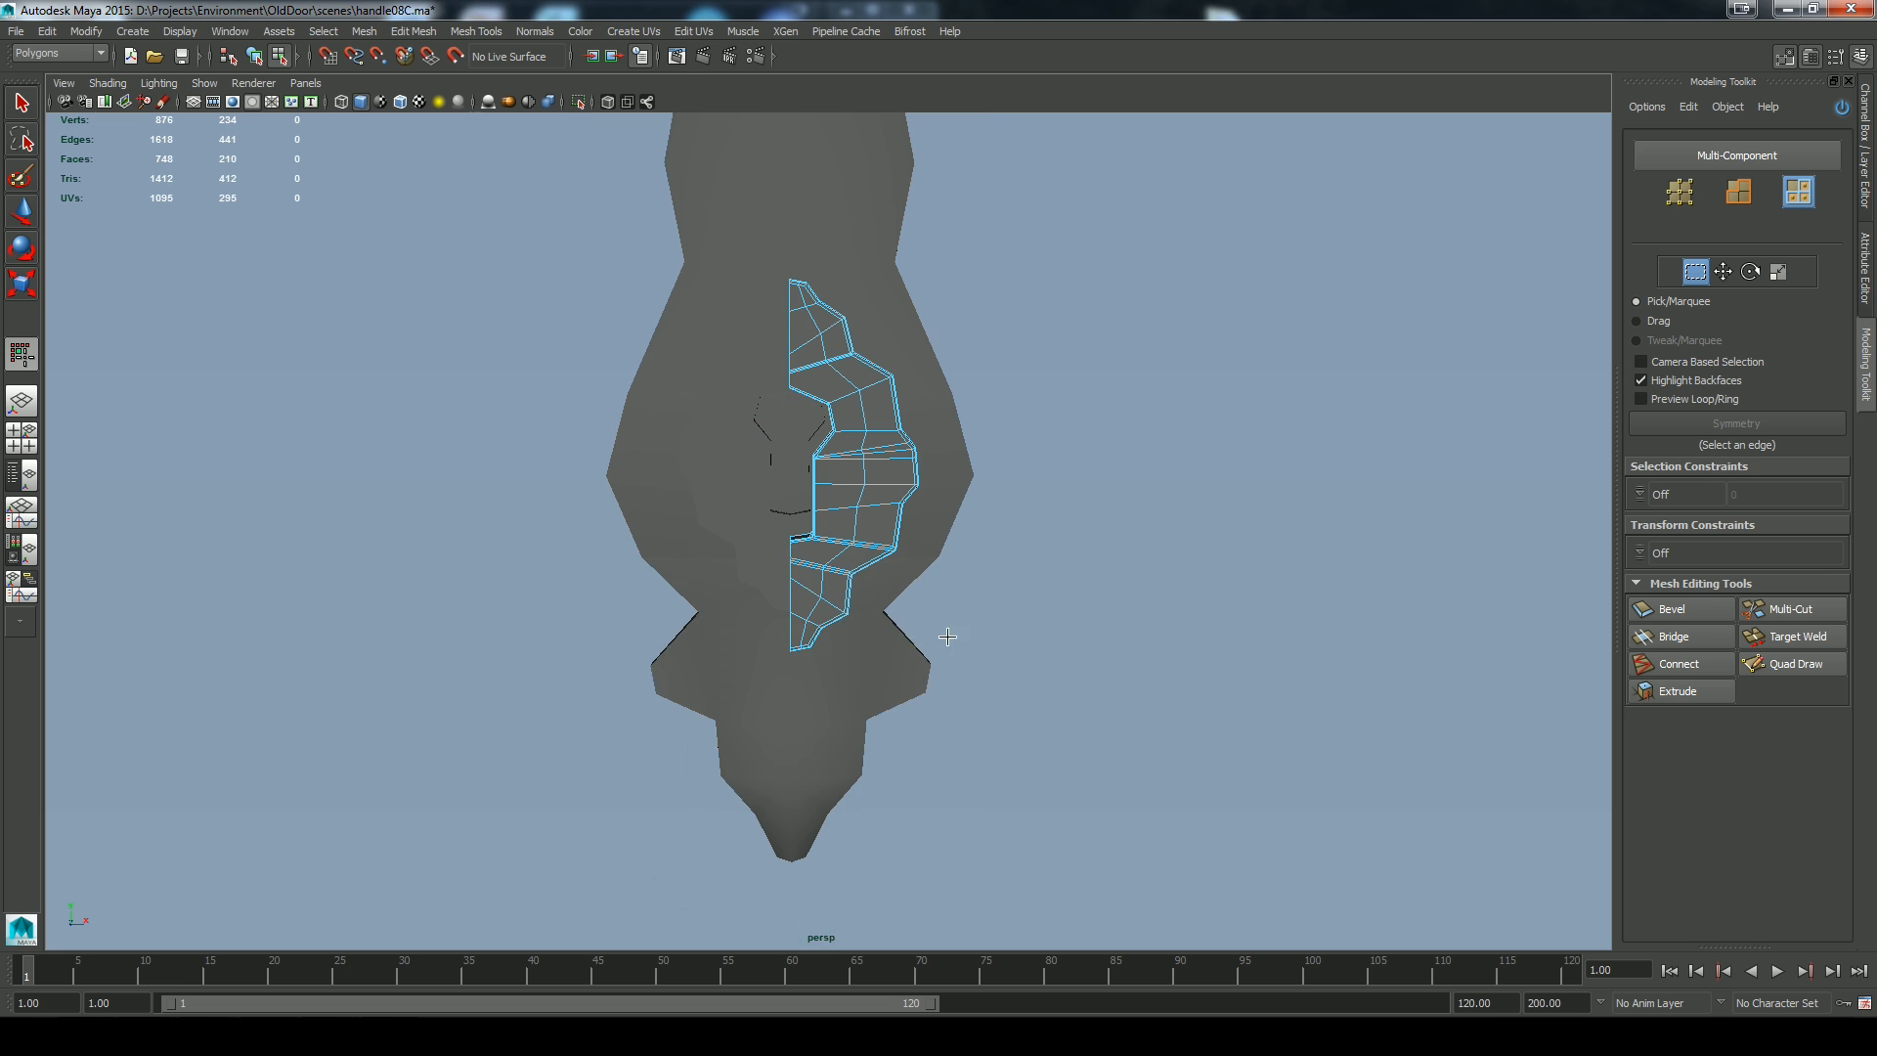
Insert further vertical edge loops on both sides of the existing loop across the rosette's remaining half
right_click_drag(946, 638, 1073, 702, "alt")
left_click_drag(1073, 702, 1145, 649, "alt")
left_click(1785, 608)
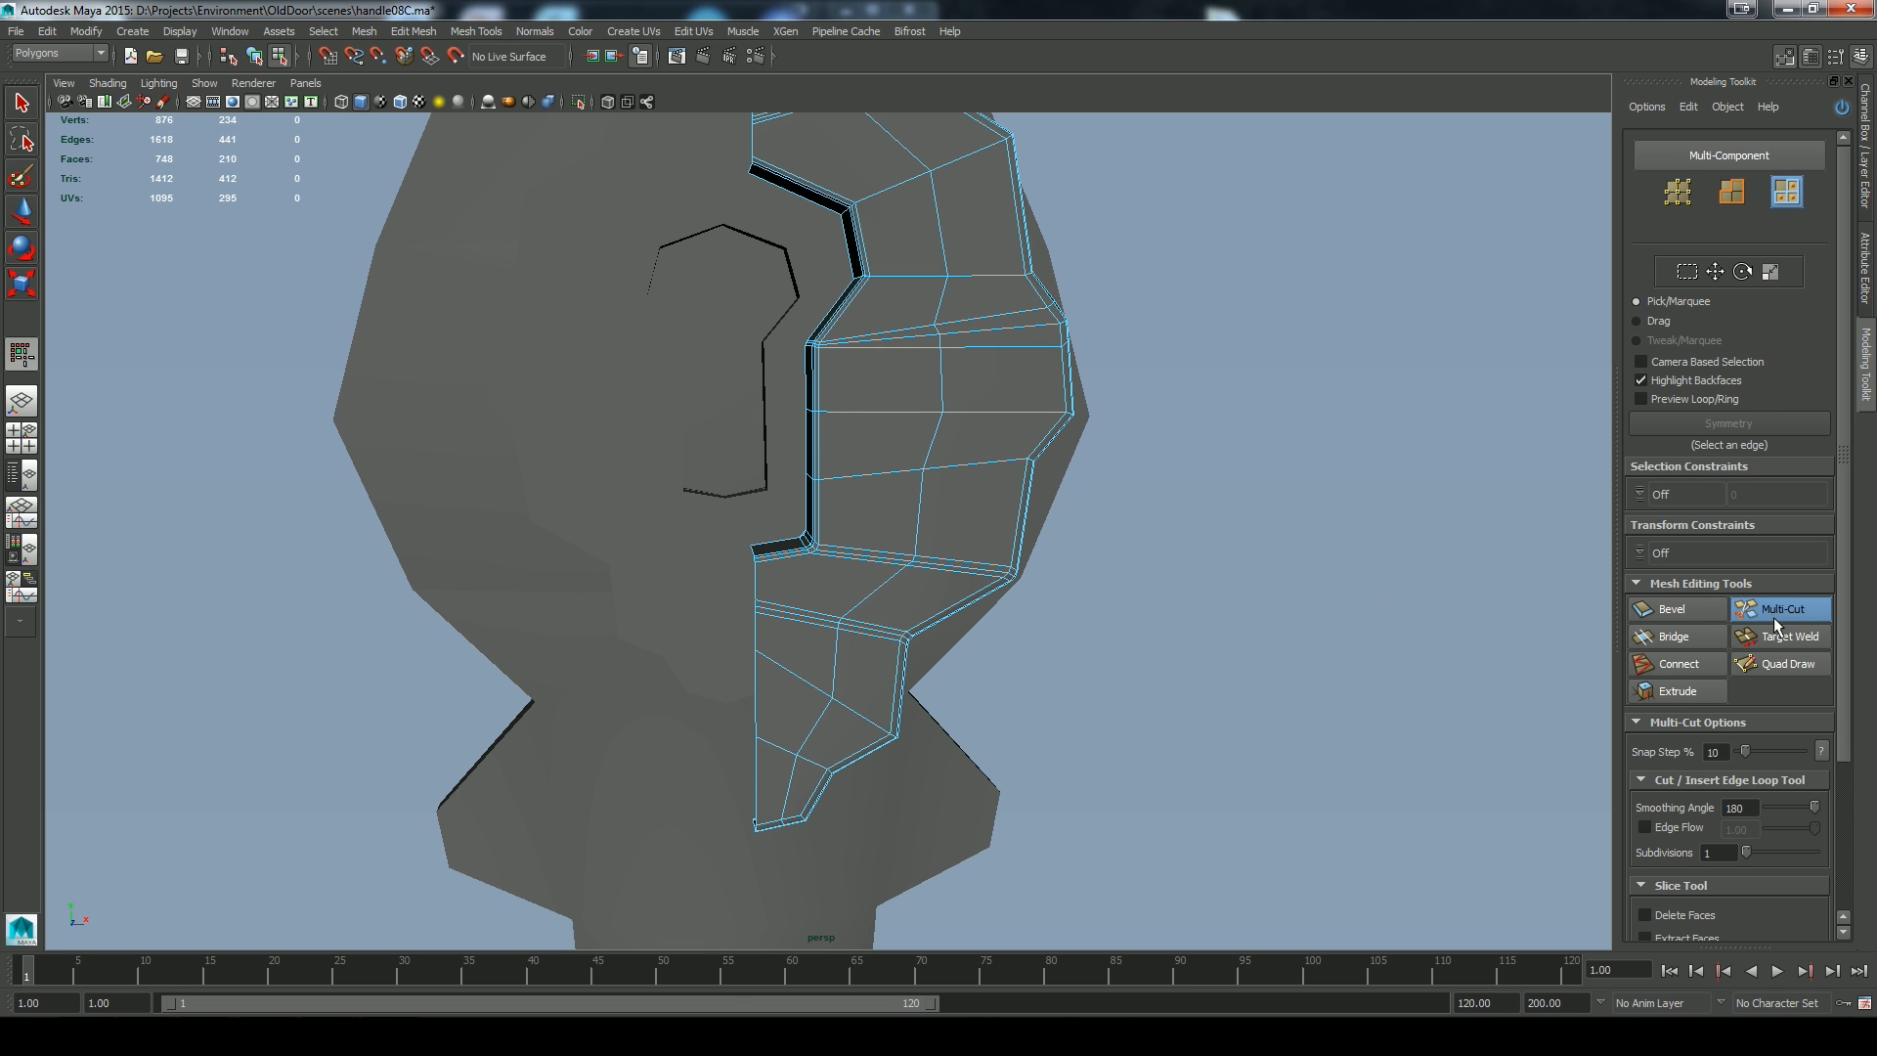
left_click(799, 603, "ctrl")
left_click(880, 614, "ctrl")
left_click(870, 463, "ctrl")
left_click_drag(1112, 378, 841, 480, "alt")
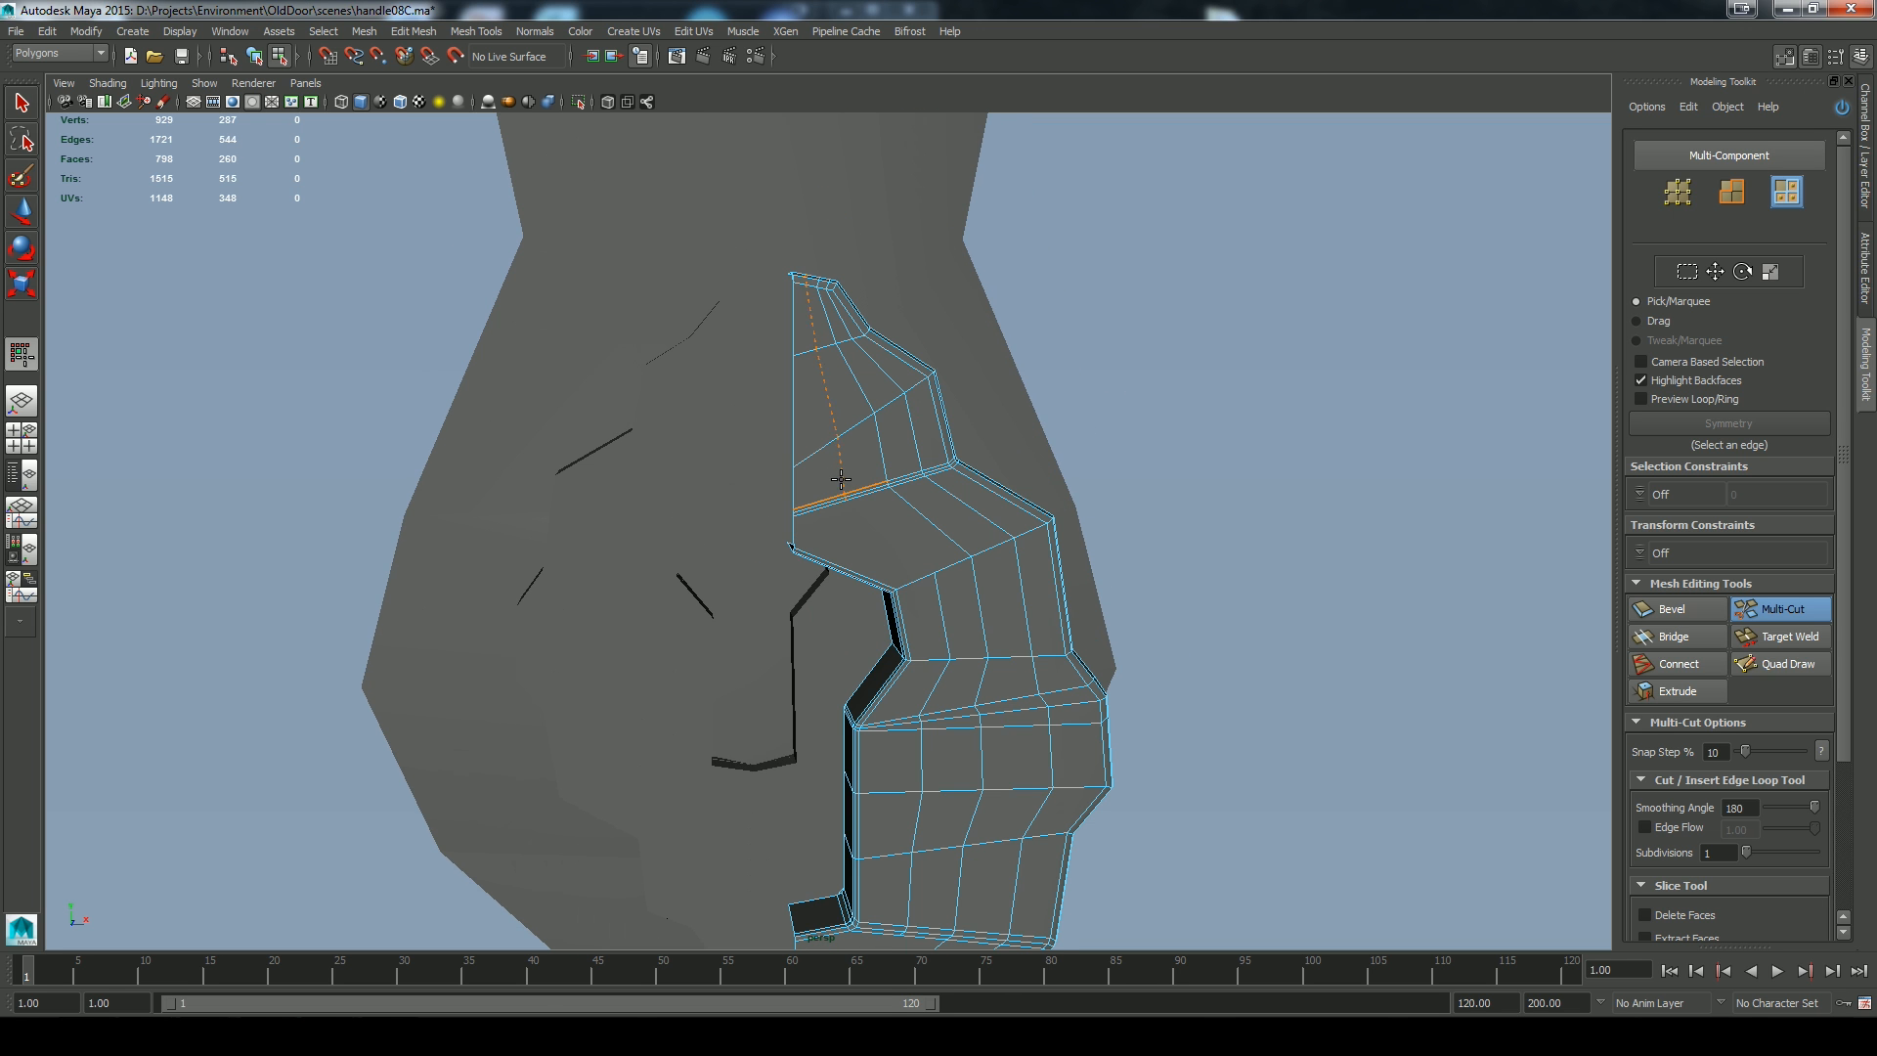
left_click(839, 480, "ctrl")
right_click_drag(834, 520, 873, 482, "alt")
left_click(1062, 625)
Delete the stray thin face at the upper notch corner of the rosette's outer rim
left_click_drag(876, 684, 946, 303, "alt")
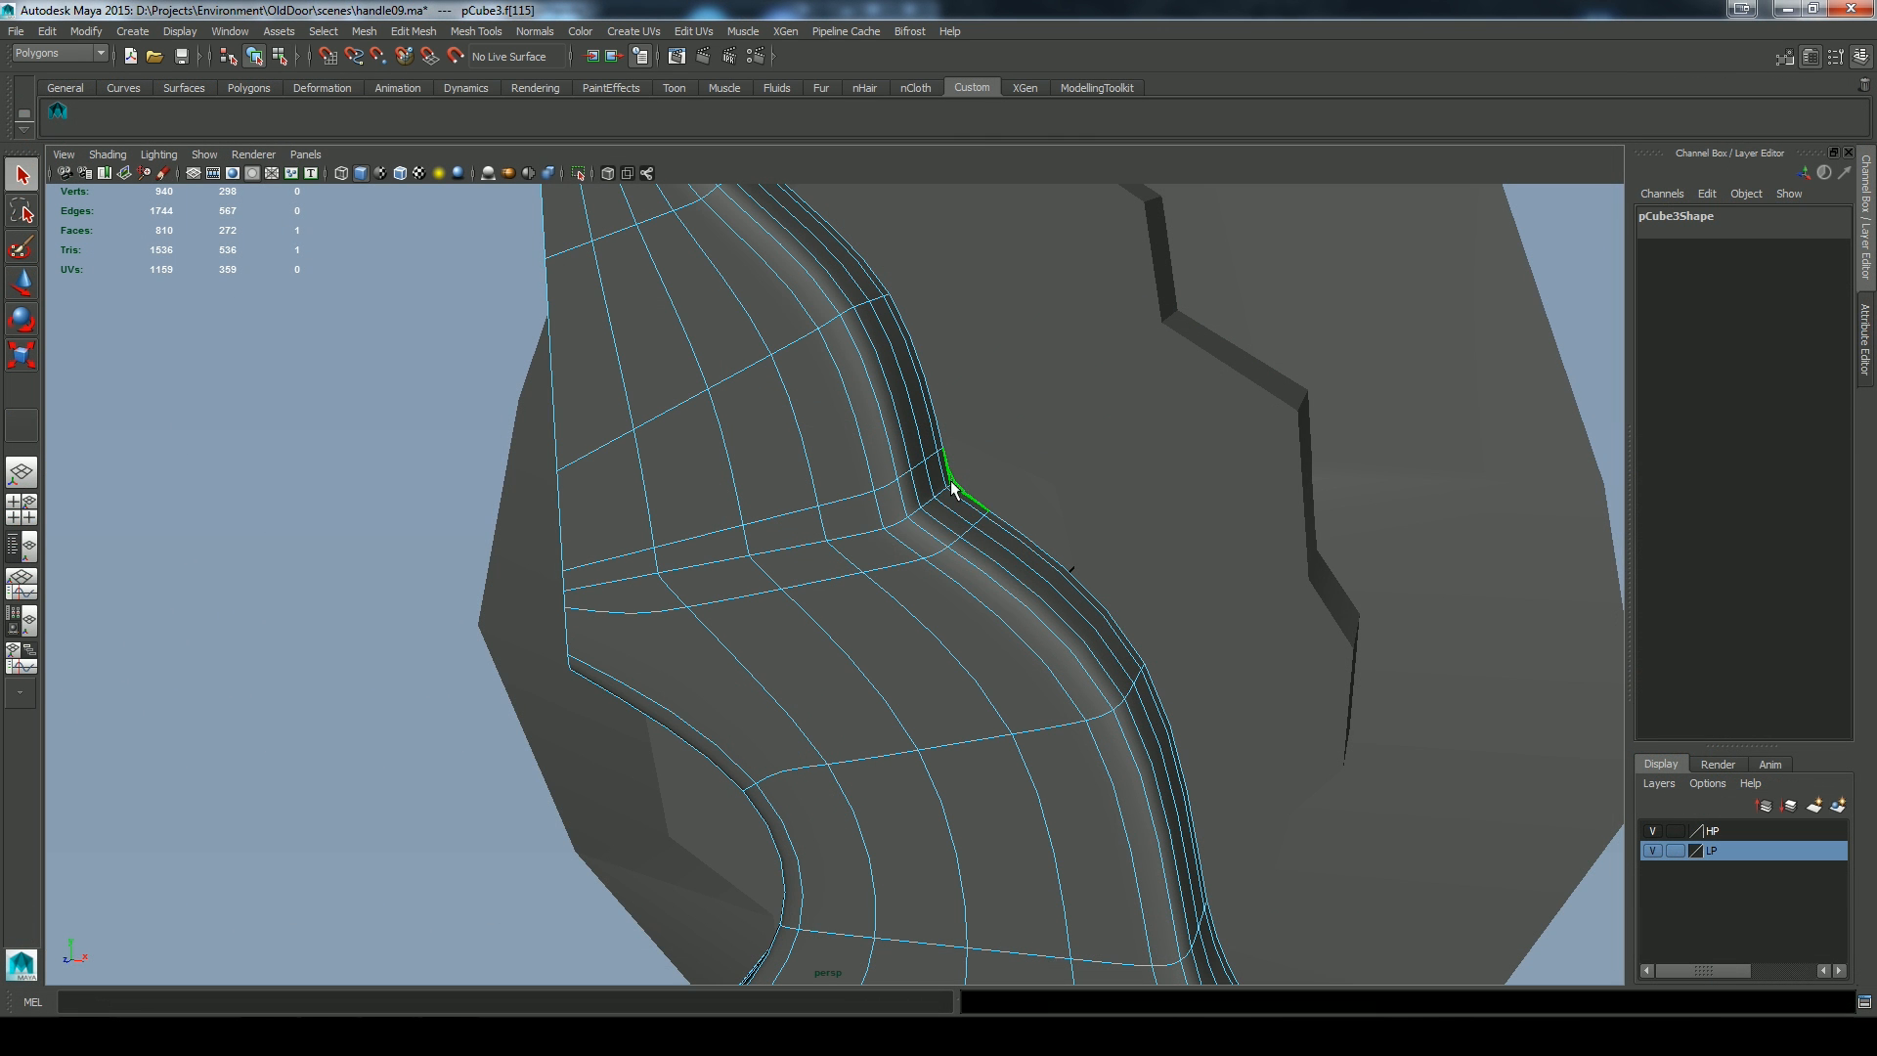
left_click_drag(1287, 665, 981, 545, "alt")
middle_click_drag(981, 545, 1152, 613, "alt")
right_click_drag(1152, 613, 1184, 387, "alt")
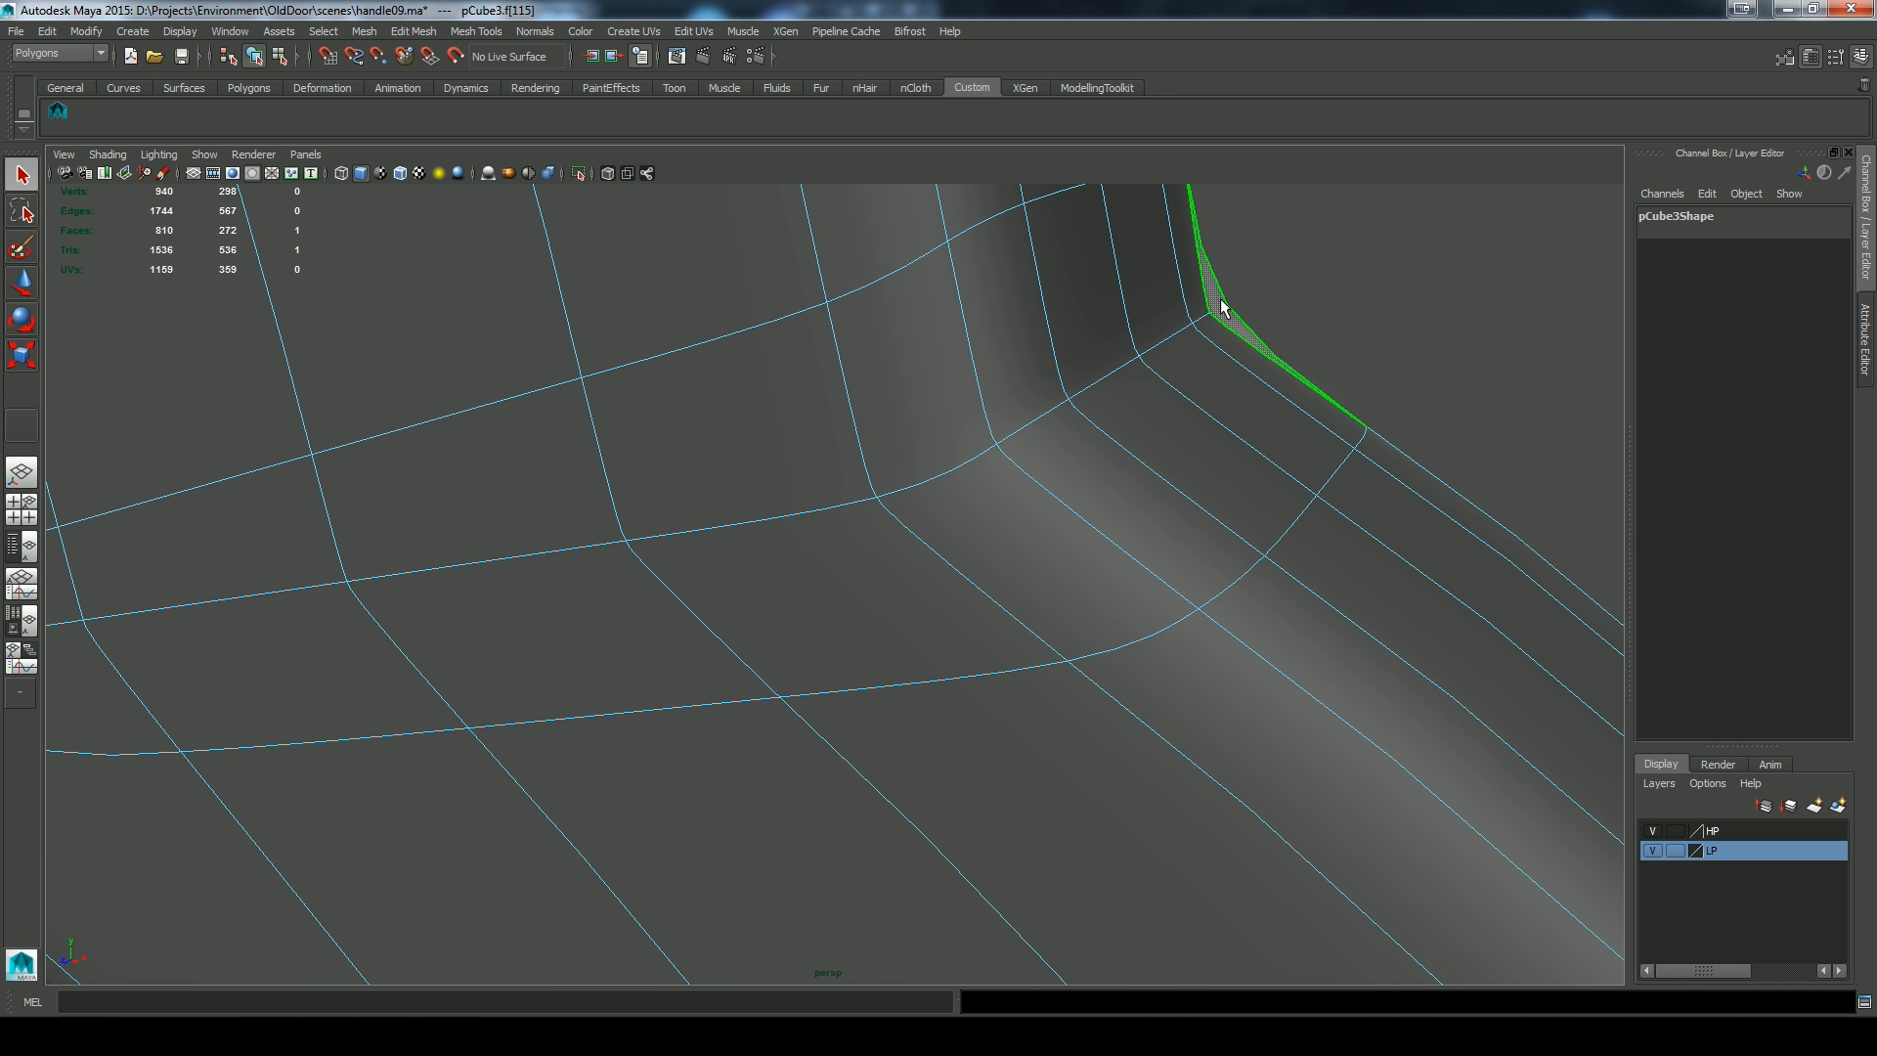
right_click_drag(1227, 323, 670, 577, "alt")
middle_click_drag(670, 577, 754, 537, "alt")
left_click(865, 626)
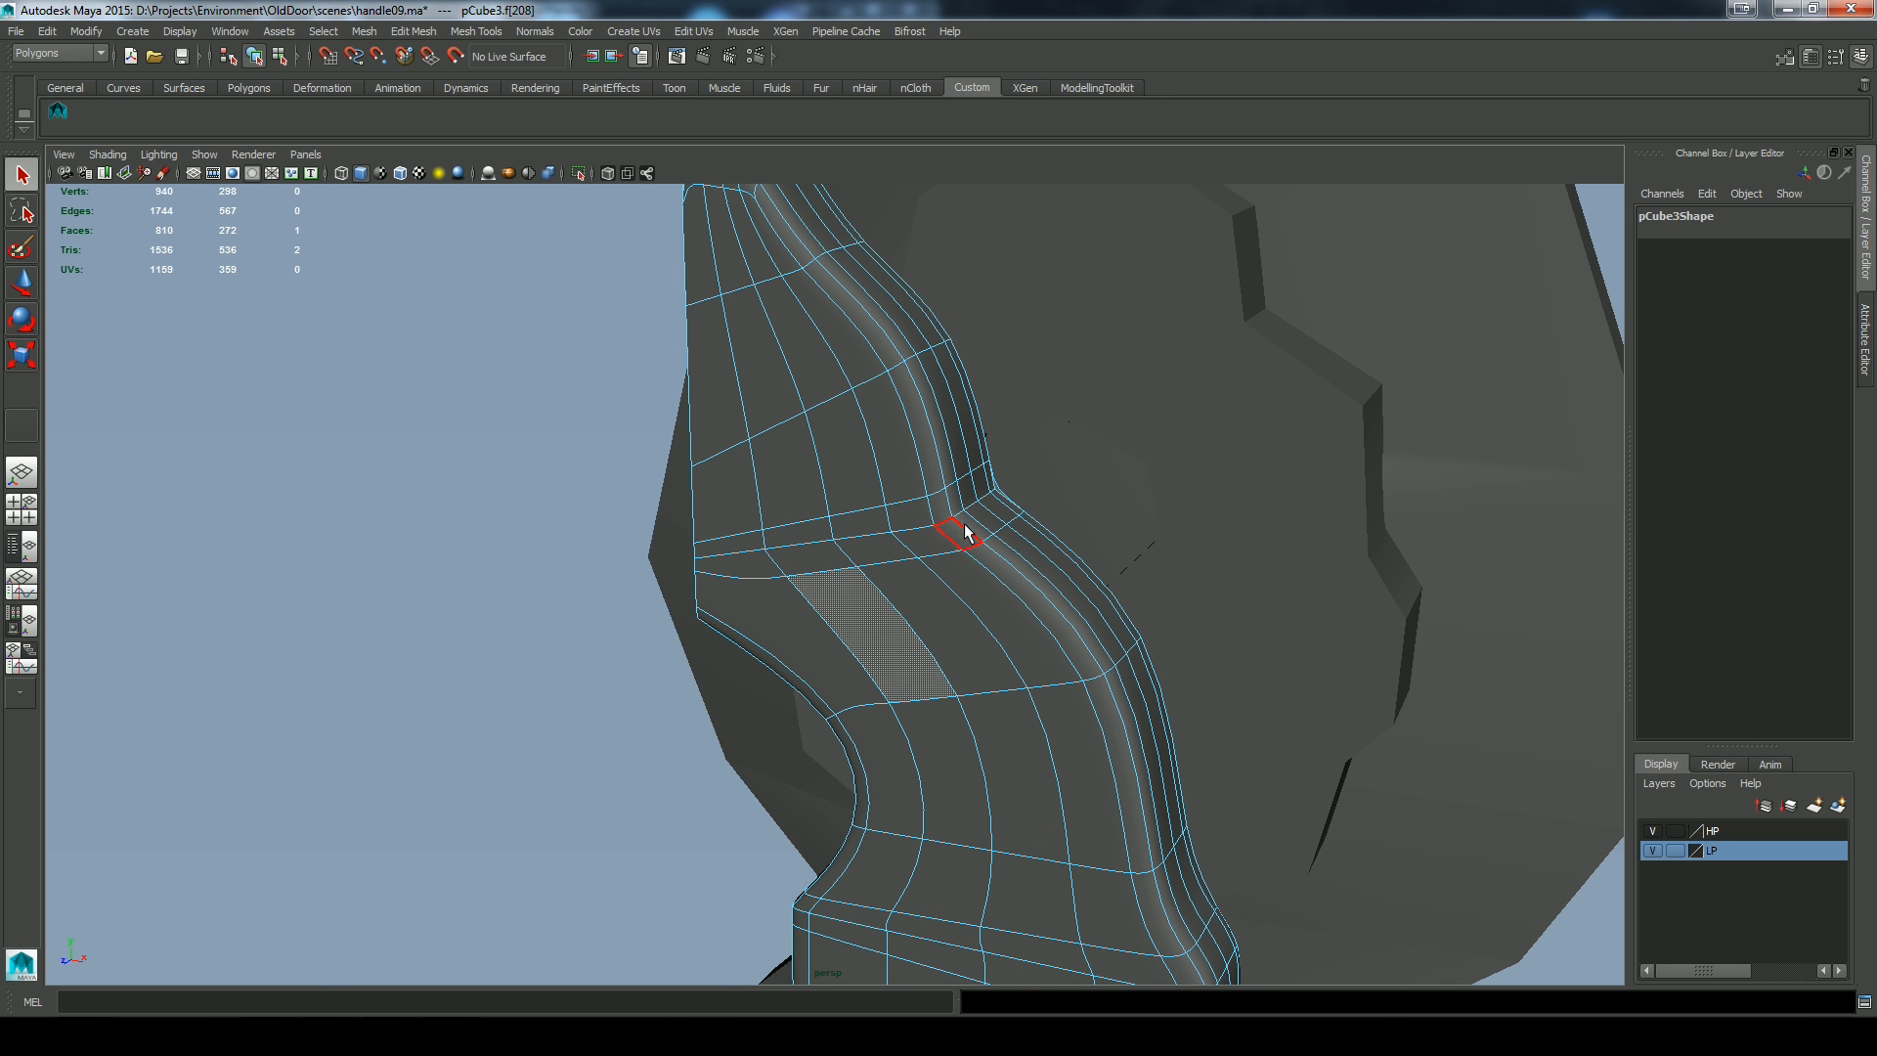
left_click(999, 487)
key("Delete")
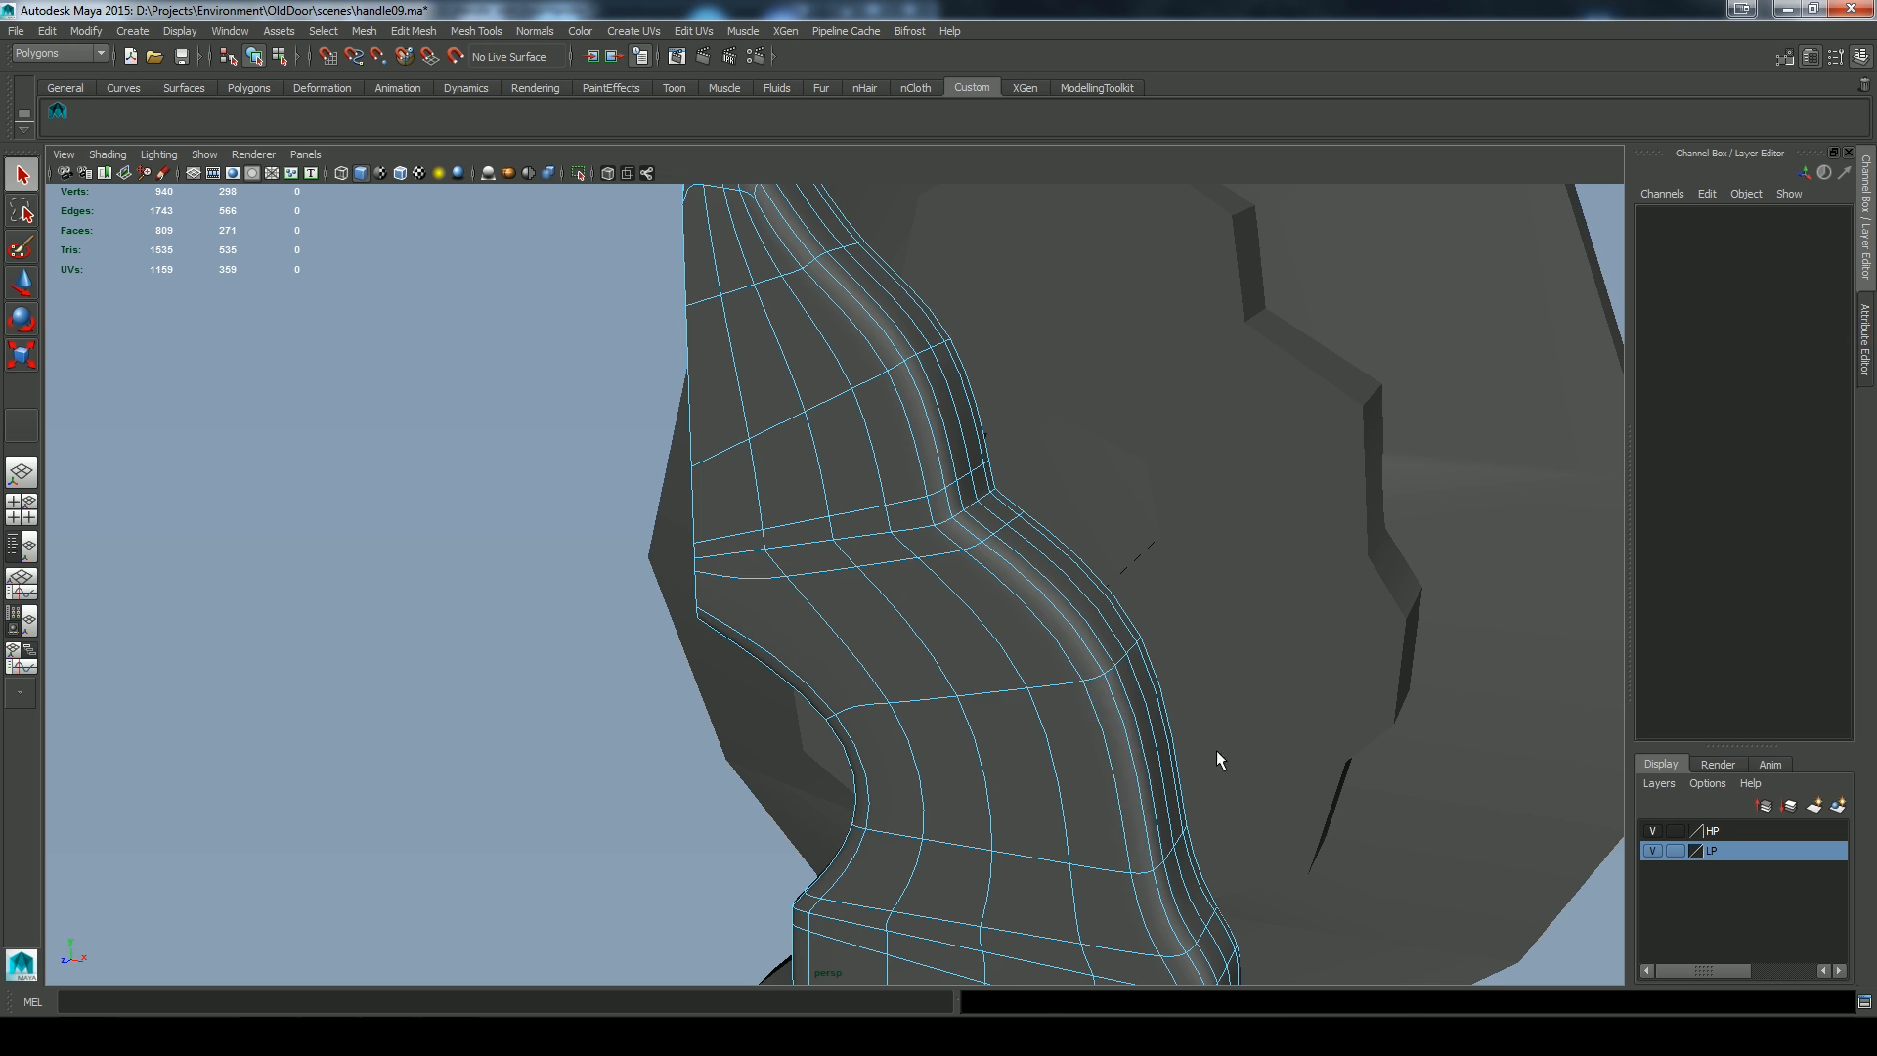
Check the rosette half's smoothed shape and delete the stray thin face at the corner where the rim's sloped and vertical sides meet
key("1")
middle_click_drag(1301, 757, 1231, 541, "alt")
key("3")
left_click_drag(1321, 650, 1190, 560, "alt")
middle_click_drag(1190, 560, 1137, 606, "alt")
right_click_drag(968, 626, 1215, 632, "alt")
middle_click_drag(1391, 647, 1326, 603, "alt")
left_click_drag(1324, 637, 1165, 597, "alt")
key("1")
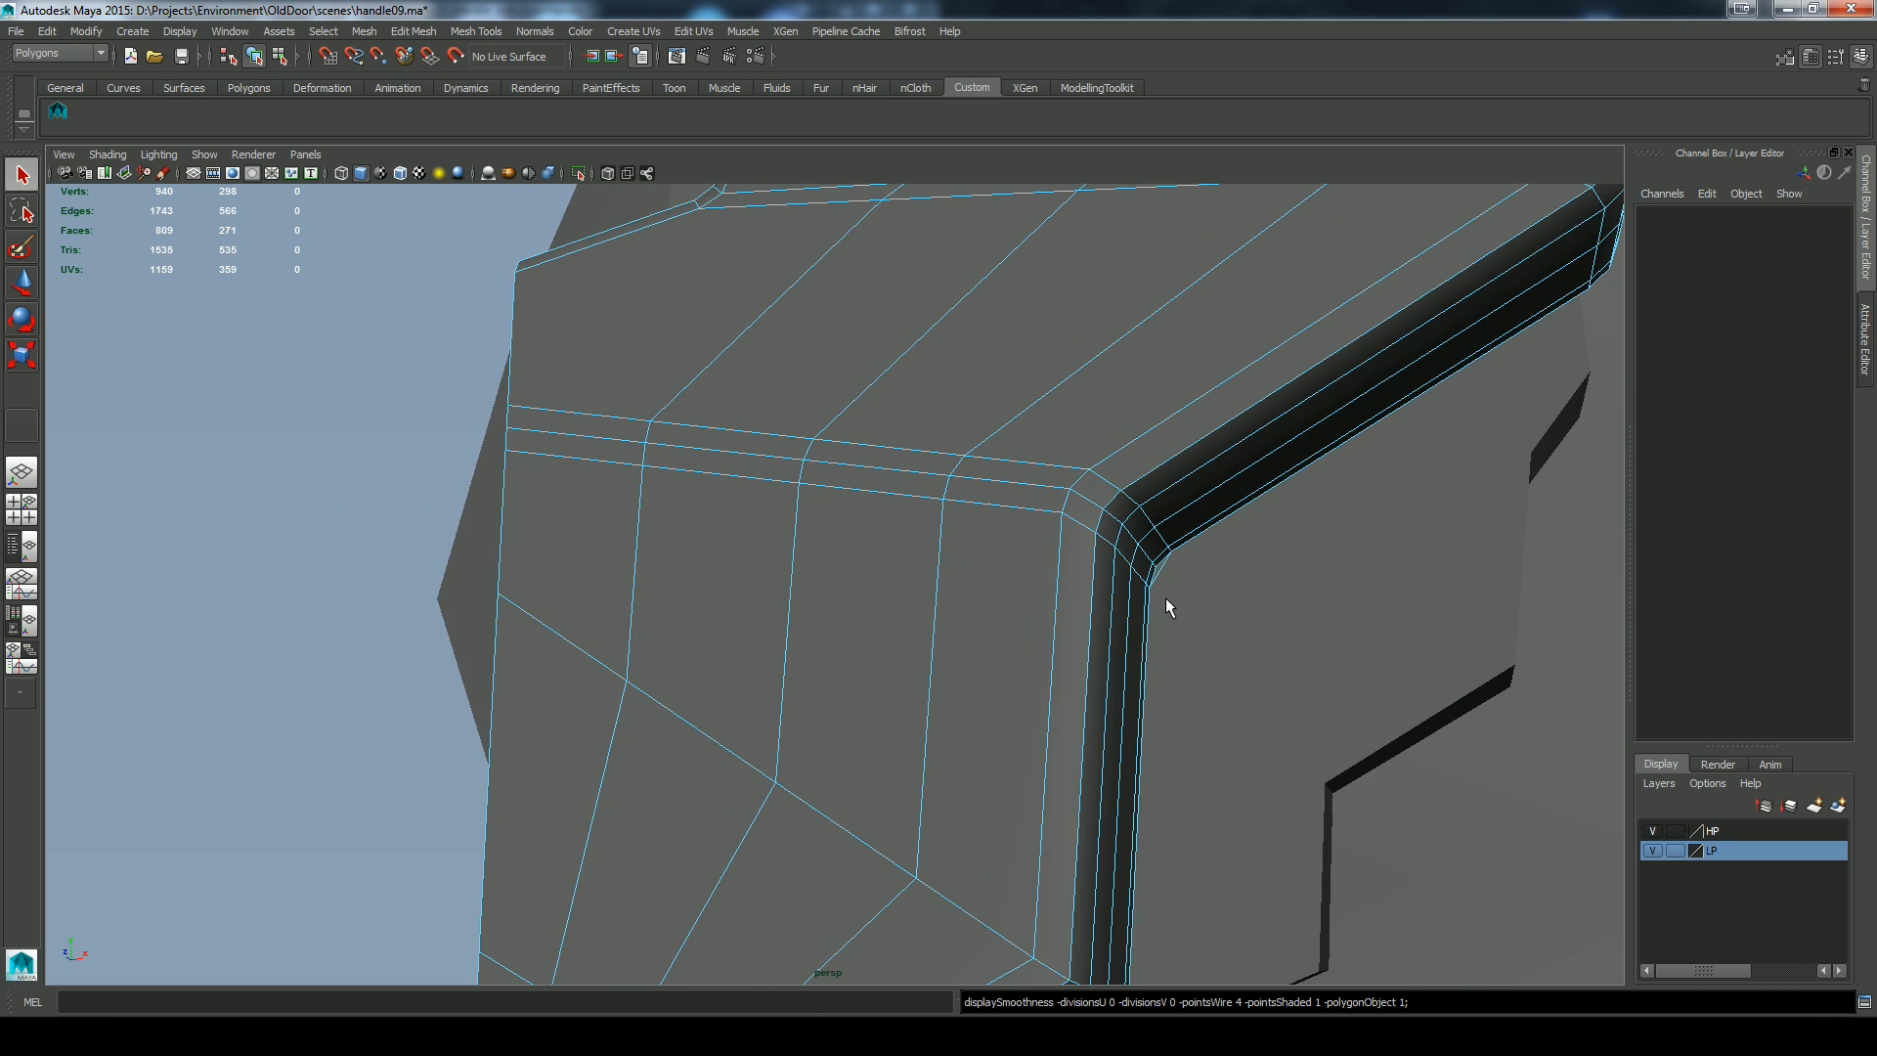
scroll(1177, 579, "up", 5)
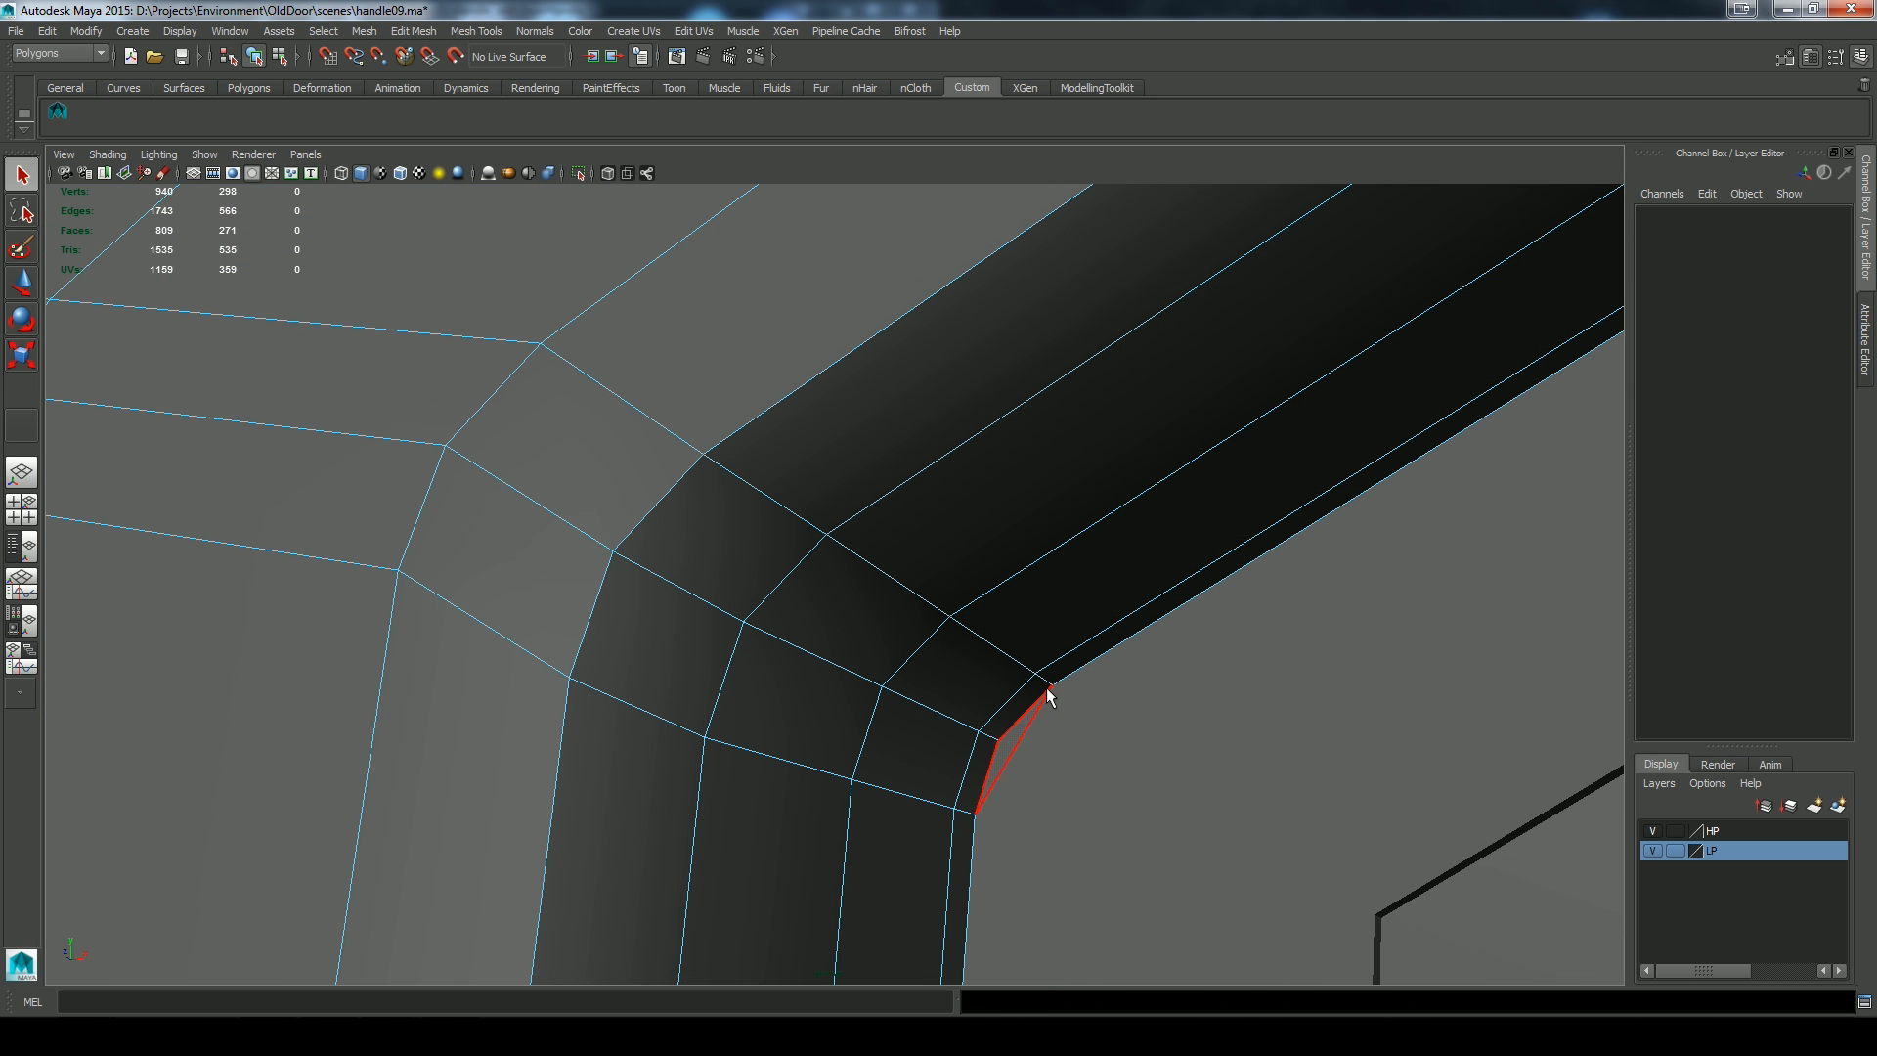
left_click(999, 755)
key("3")
left_click_drag(1115, 599, 1115, 677, "alt")
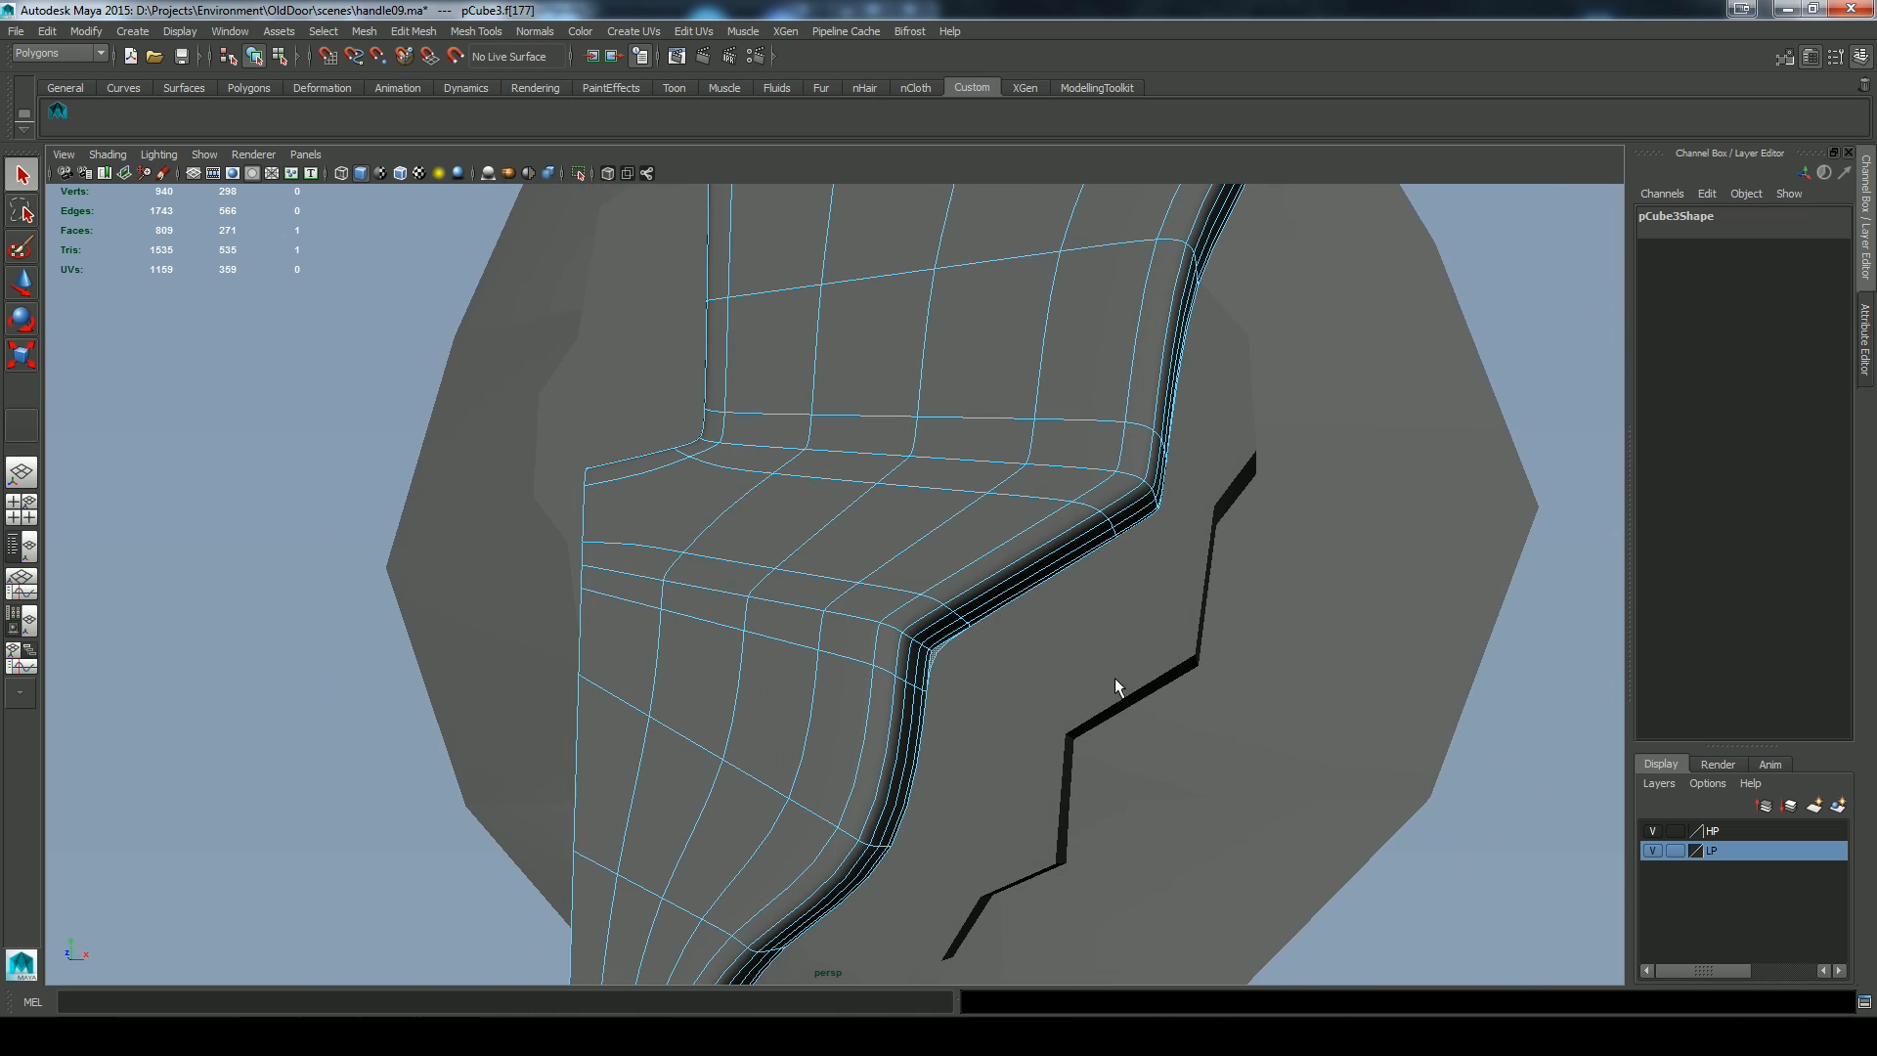
key("Delete")
Duplicate the rosette half and mirror the copy across the centre line by setting its Scale X to -1
left_click_drag(1342, 526, 933, 565, "alt")
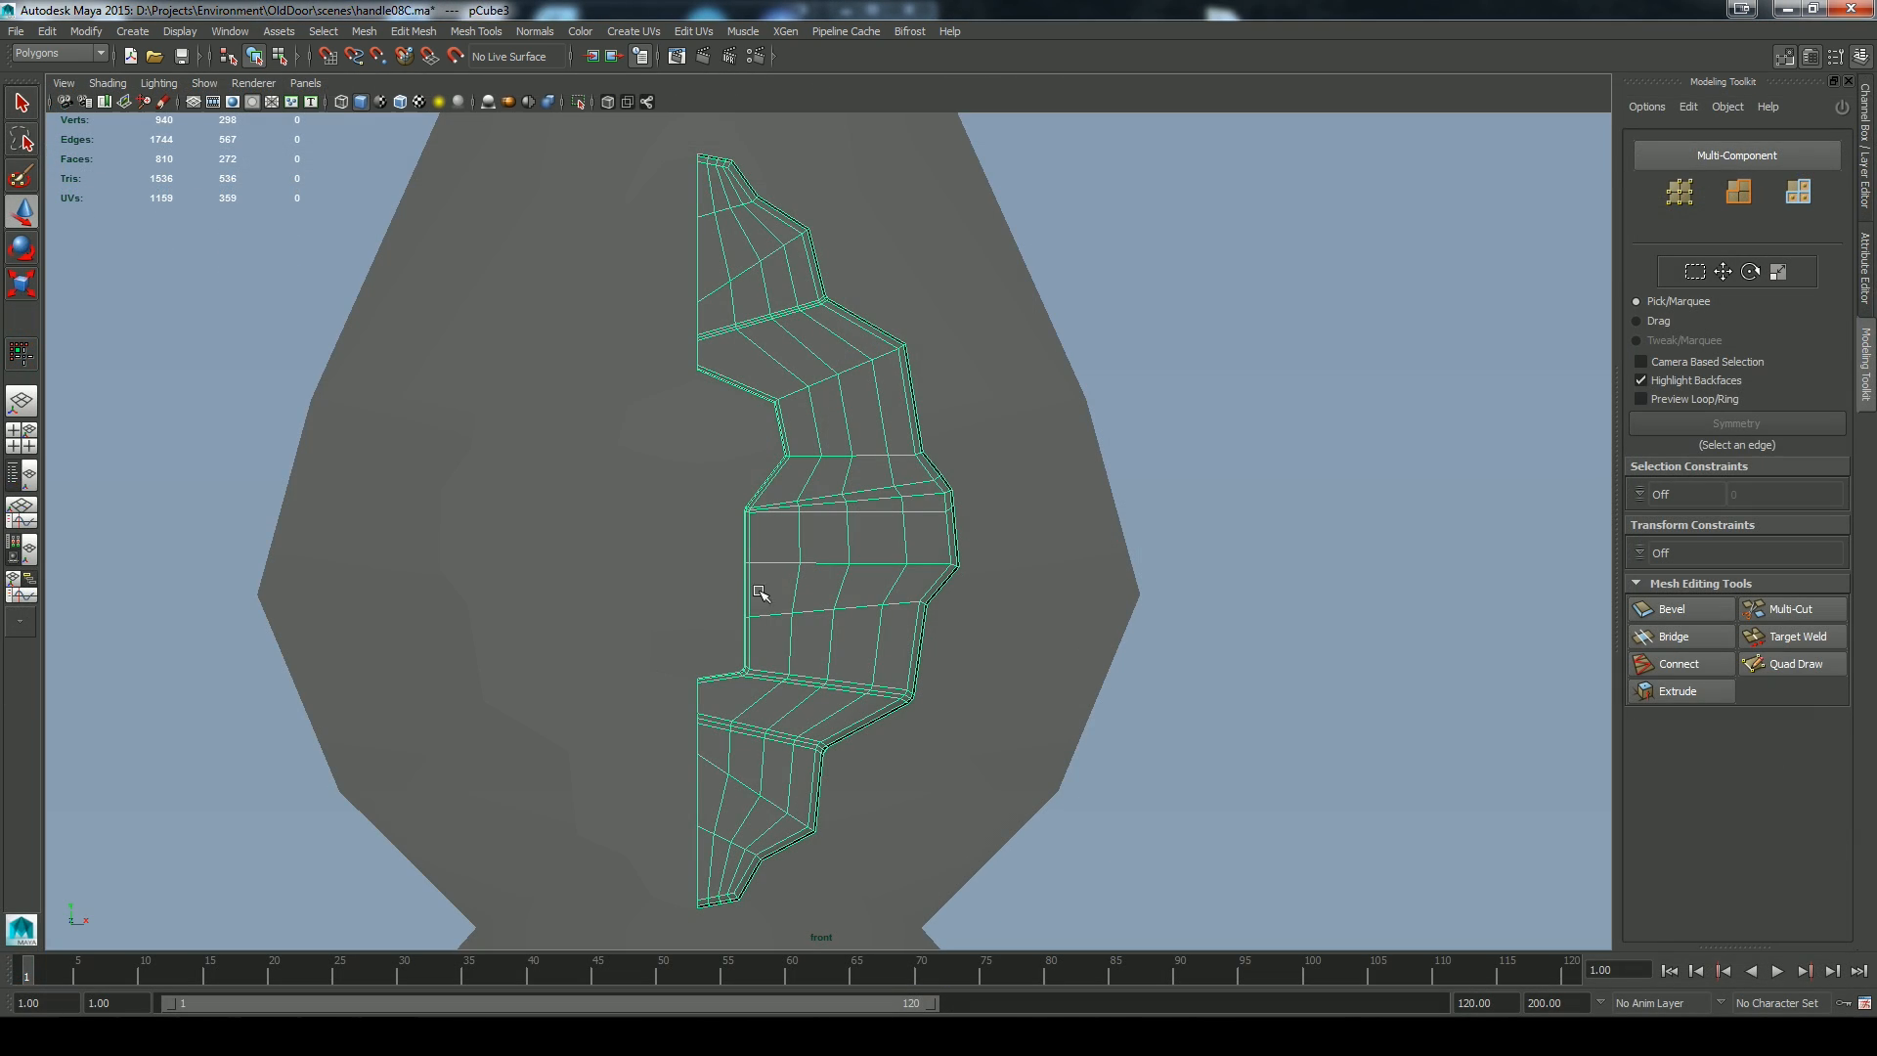
left_click(861, 671)
left_click_drag(688, 353, 697, 302)
left_click(787, 623)
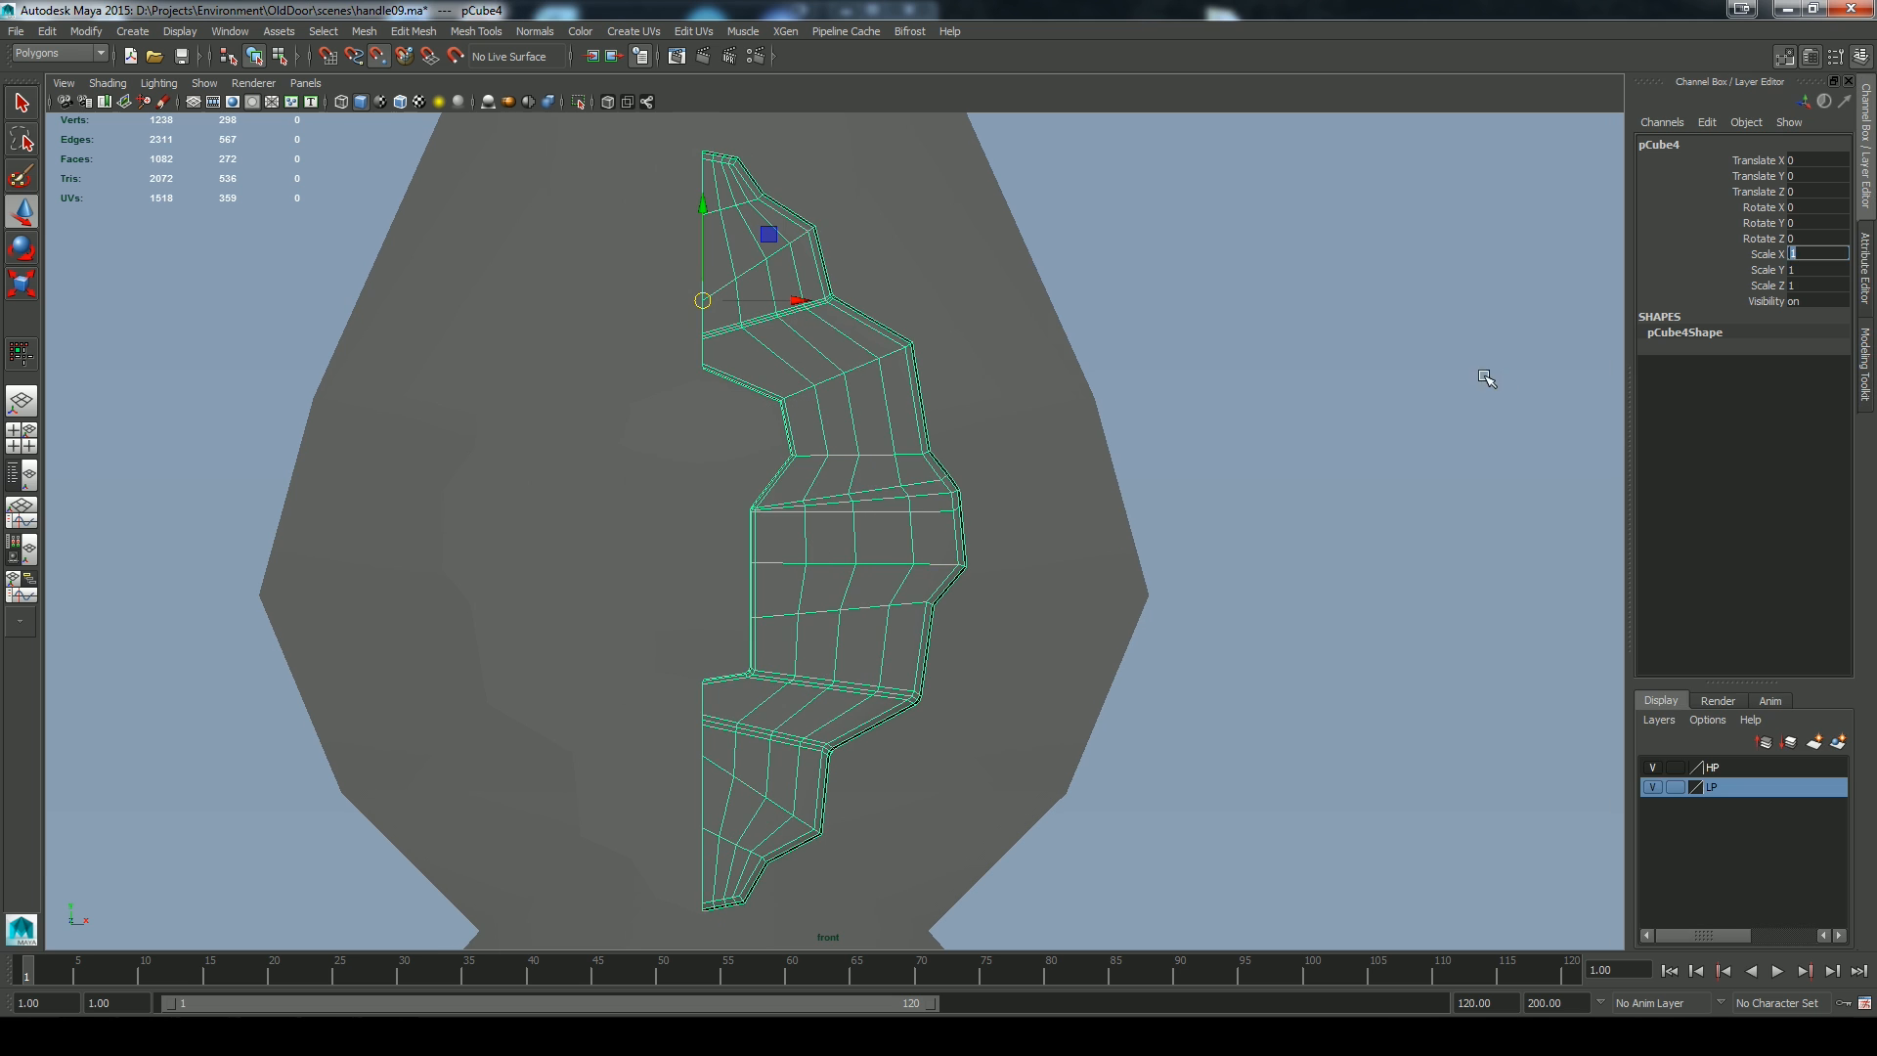
type("1")
key("Return")
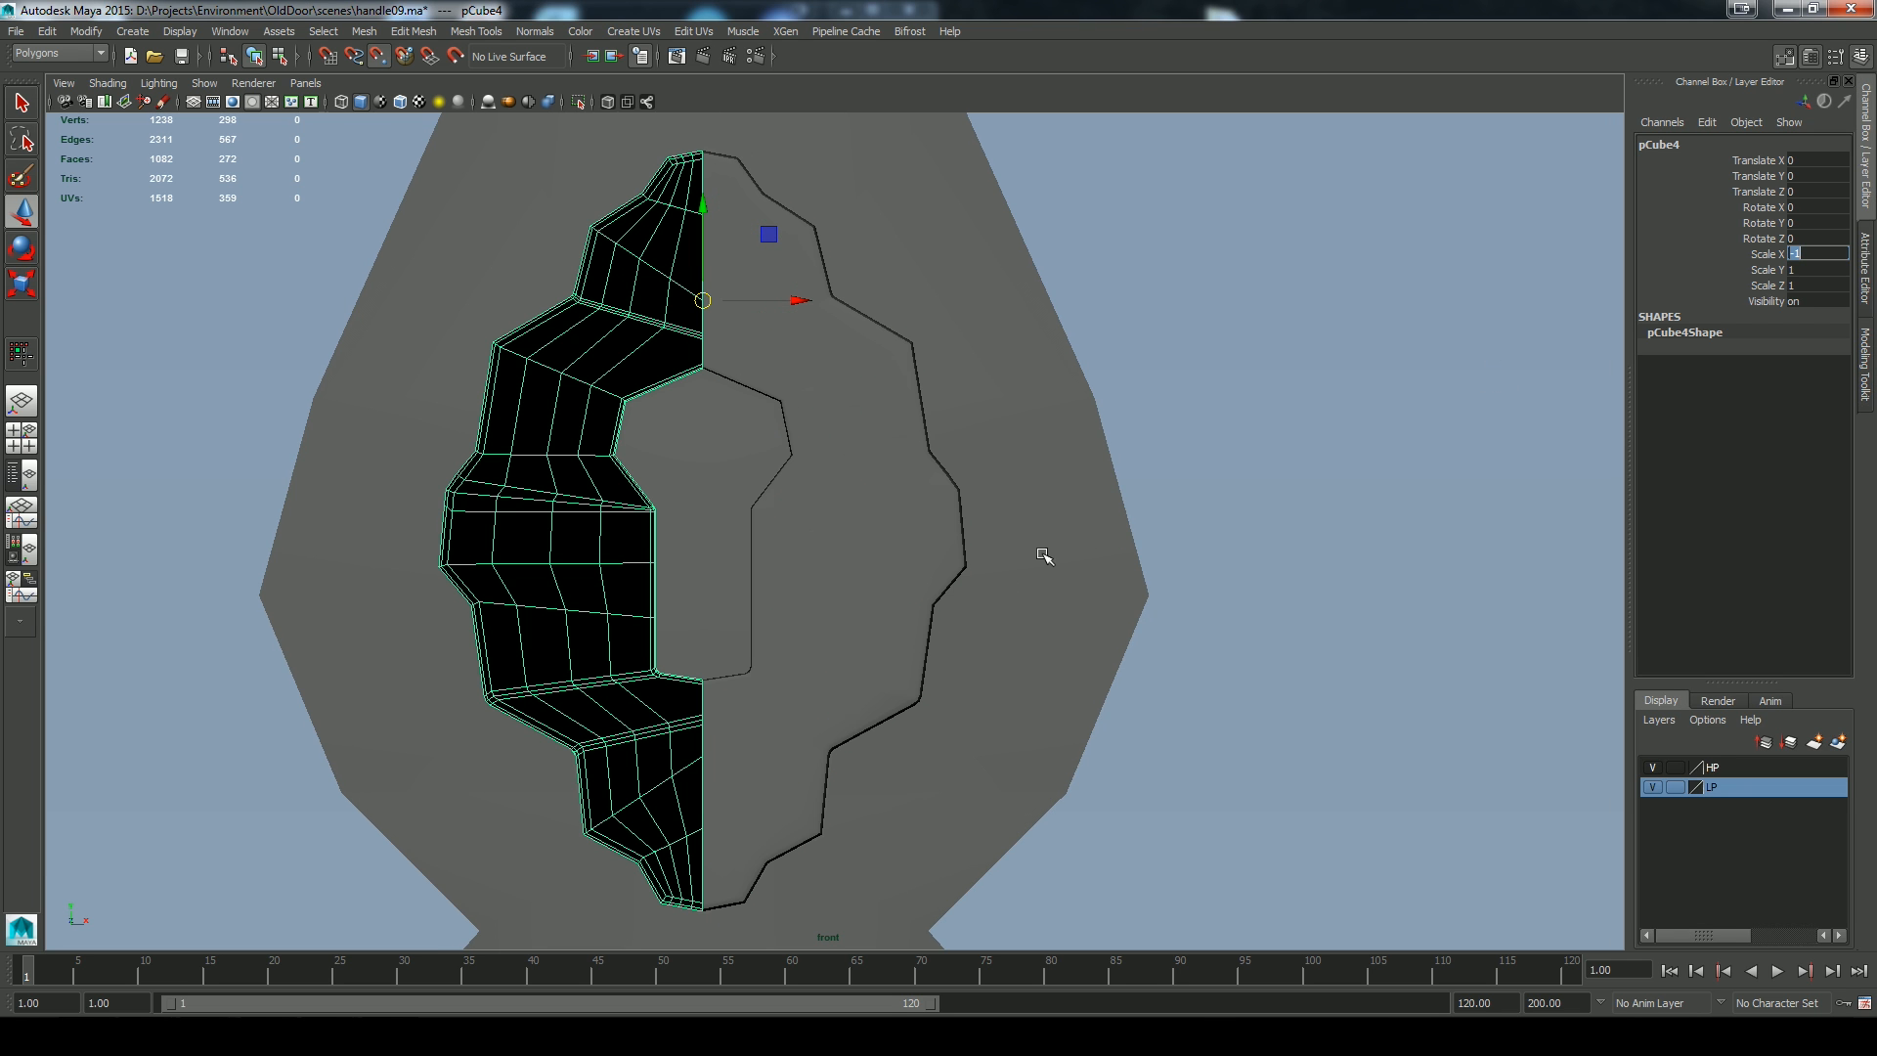
Combine the original and mirrored rosette halves into a single mesh
left_click(809, 576, "shift")
left_click(362, 32)
left_click(384, 70)
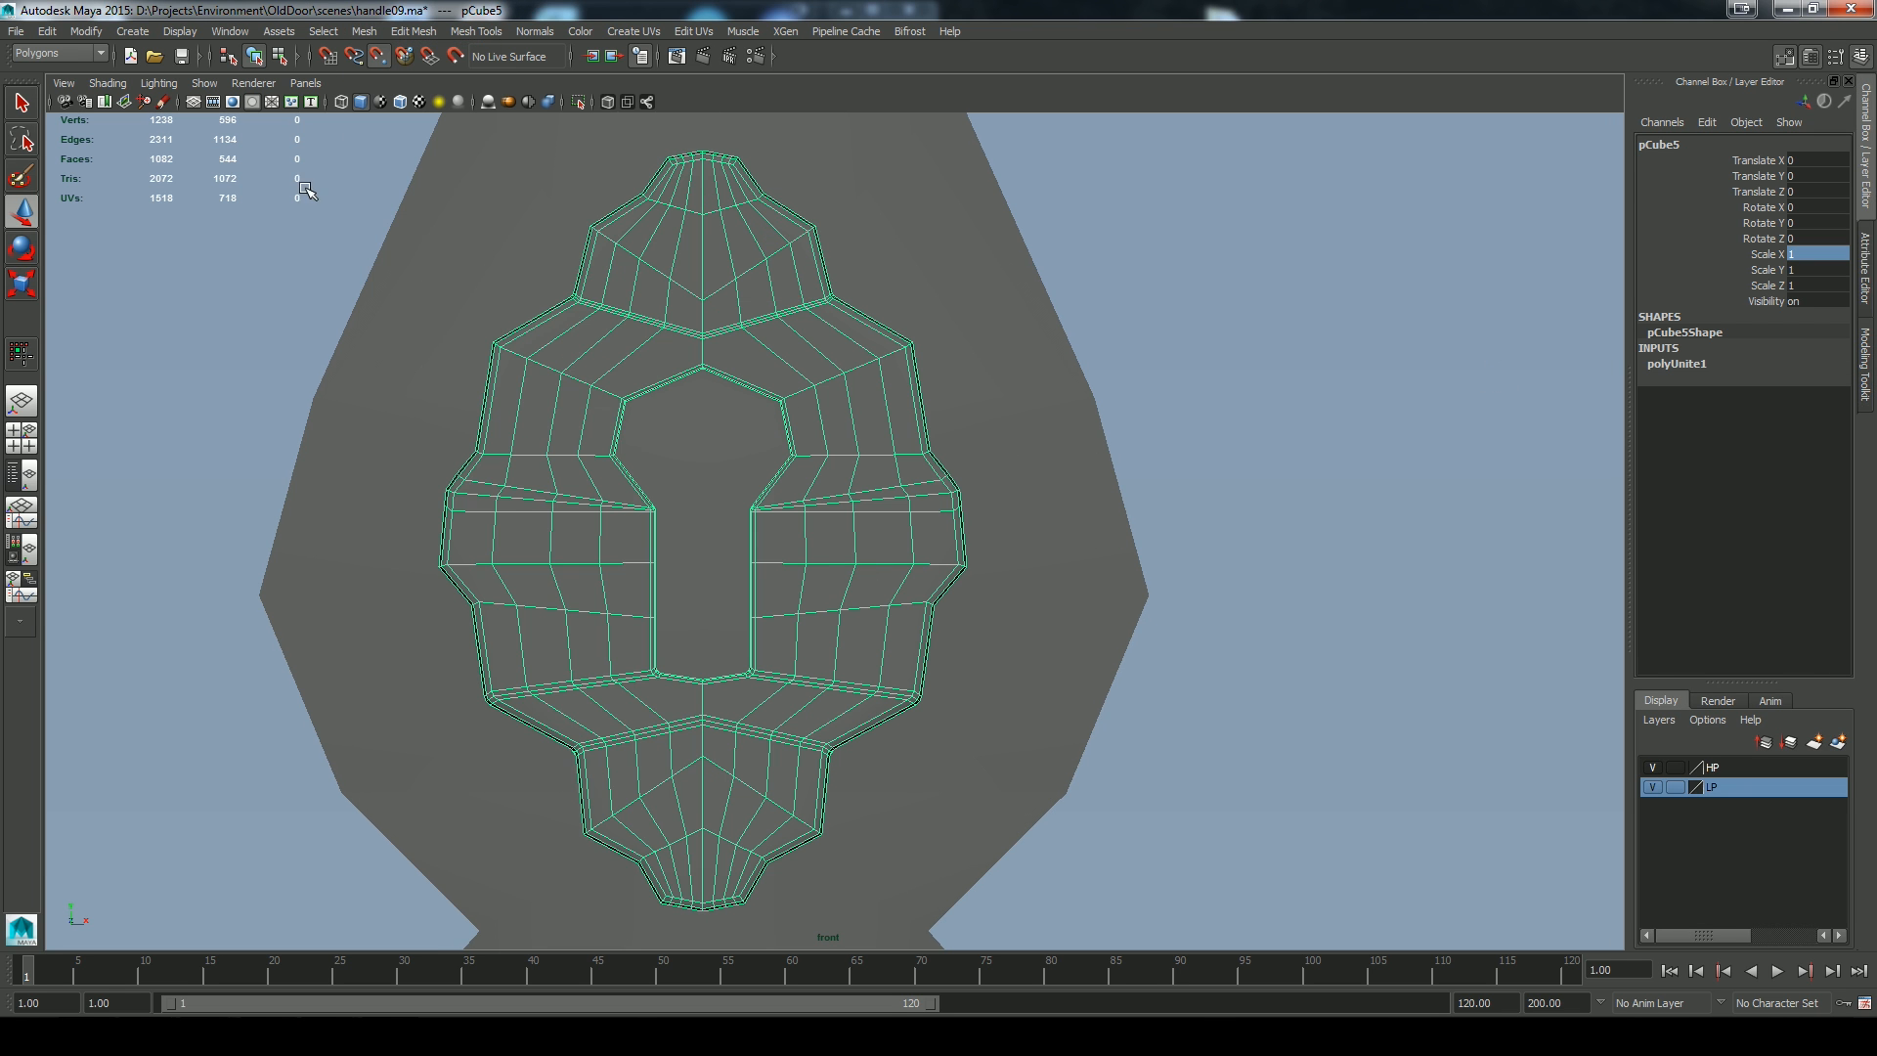
Merge the vertices along the rosette's centre seam with a threshold of 0.0100
right_click_drag(714, 287, 645, 284)
left_click_drag(691, 135, 716, 947)
left_click(410, 31)
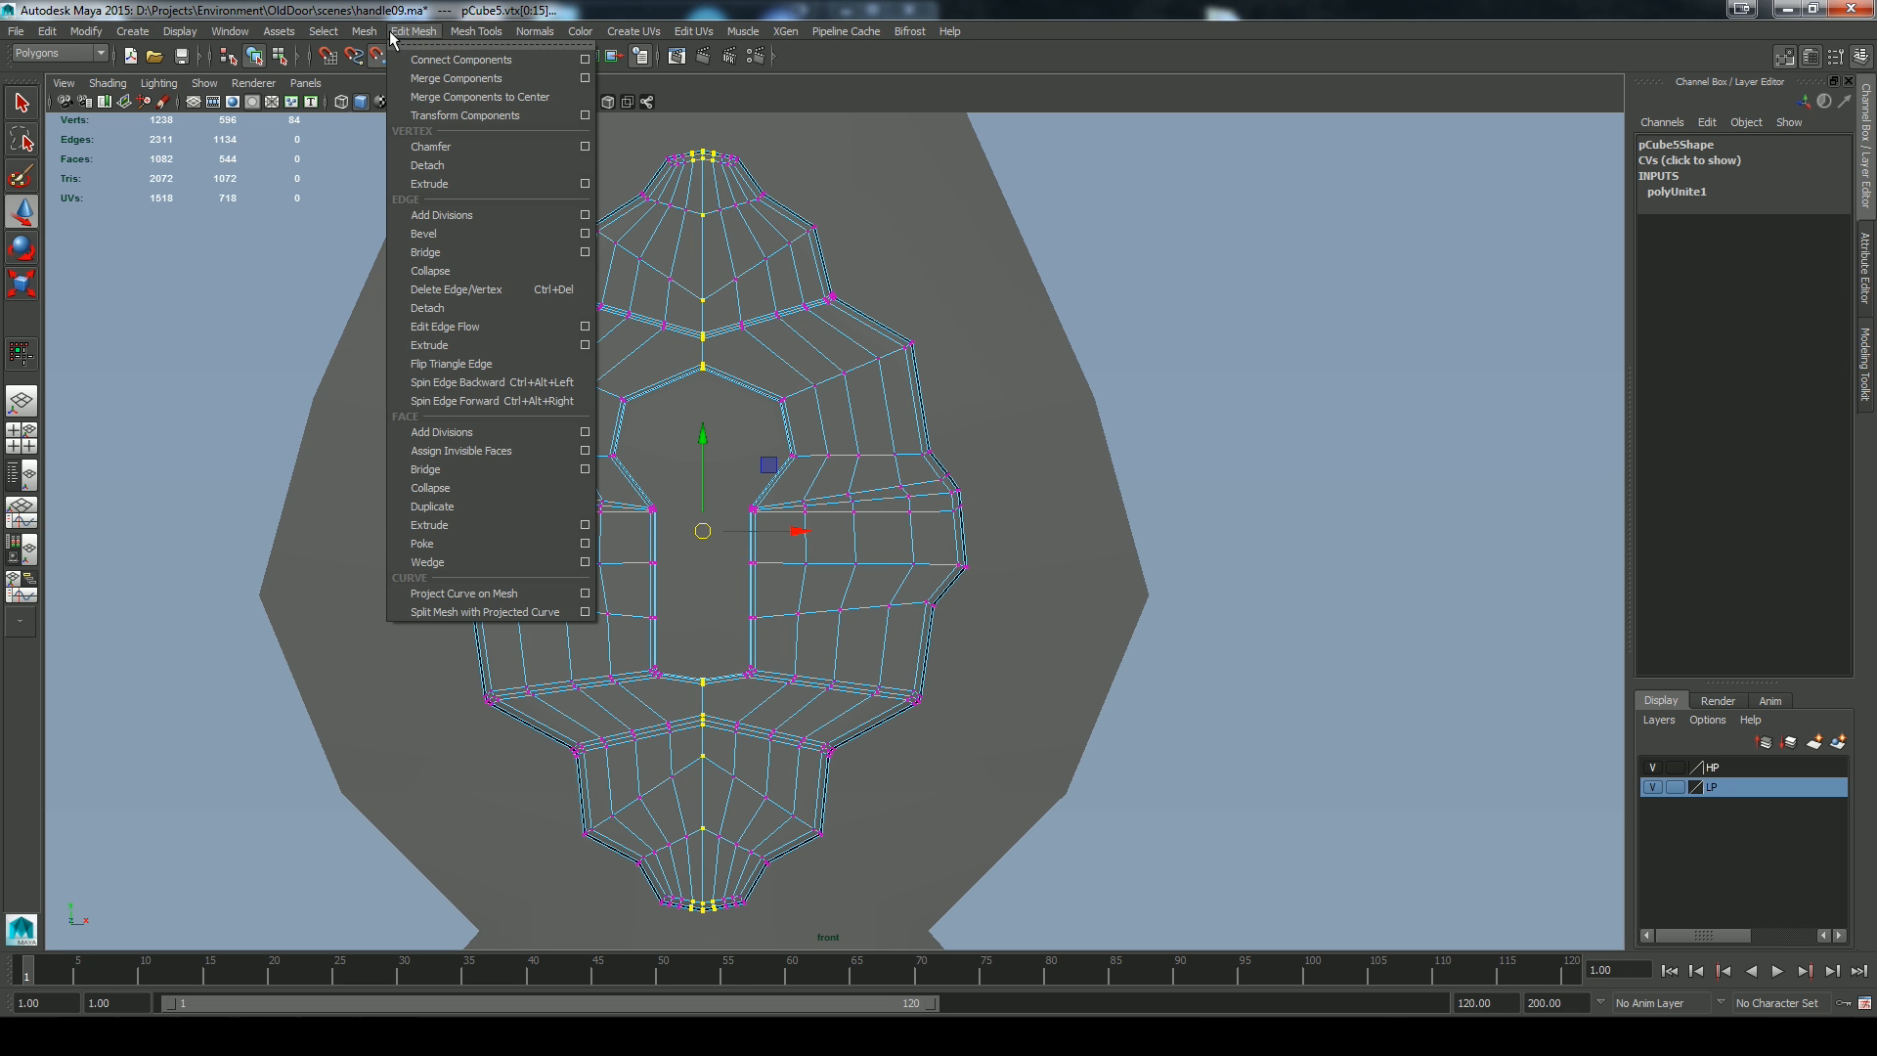
left_click(587, 76)
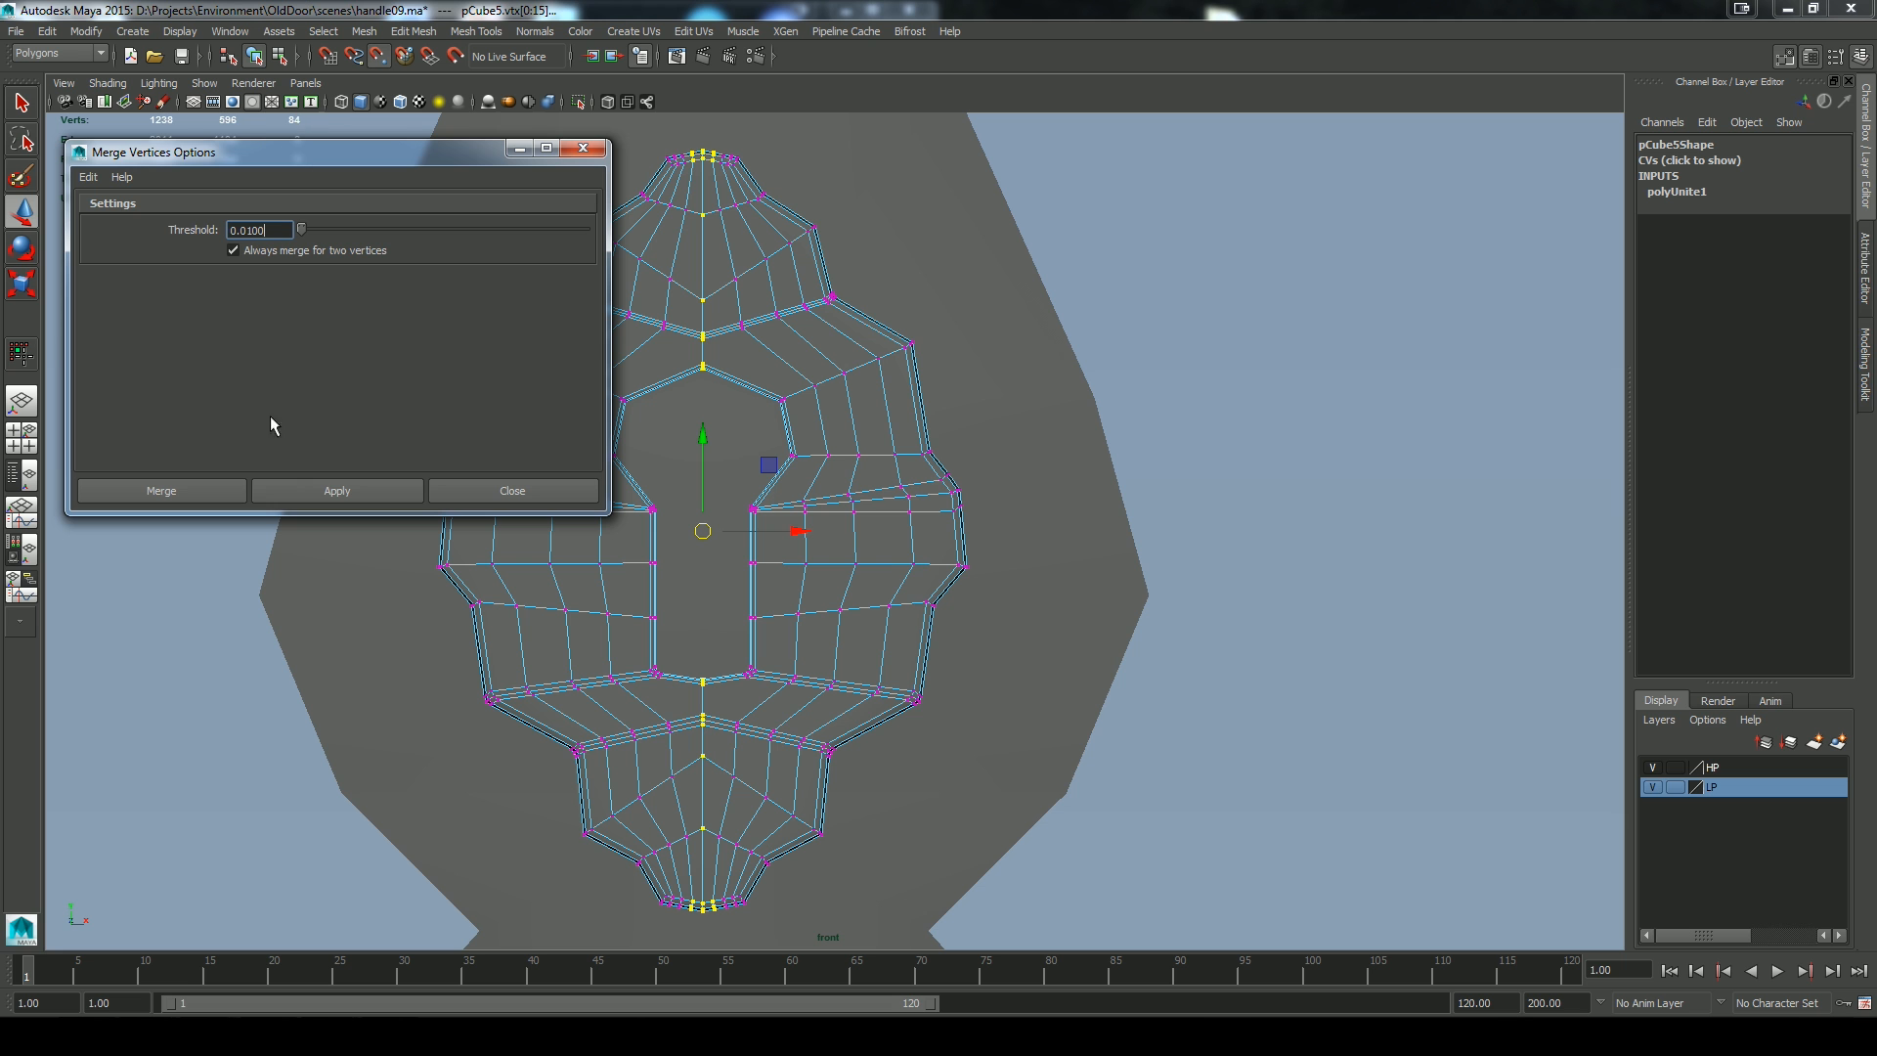
middle_click_drag(1077, 547, 1139, 571, "alt")
key("space")
left_click_drag(1112, 574, 997, 538)
scroll(923, 649, "up", 10)
middle_click_drag(997, 538, 985, 436, "alt")
right_click_drag(985, 436, 973, 607, "alt")
middle_click_drag(973, 607, 1058, 405, "alt")
left_click_drag(1058, 406, 1038, 456, "alt")
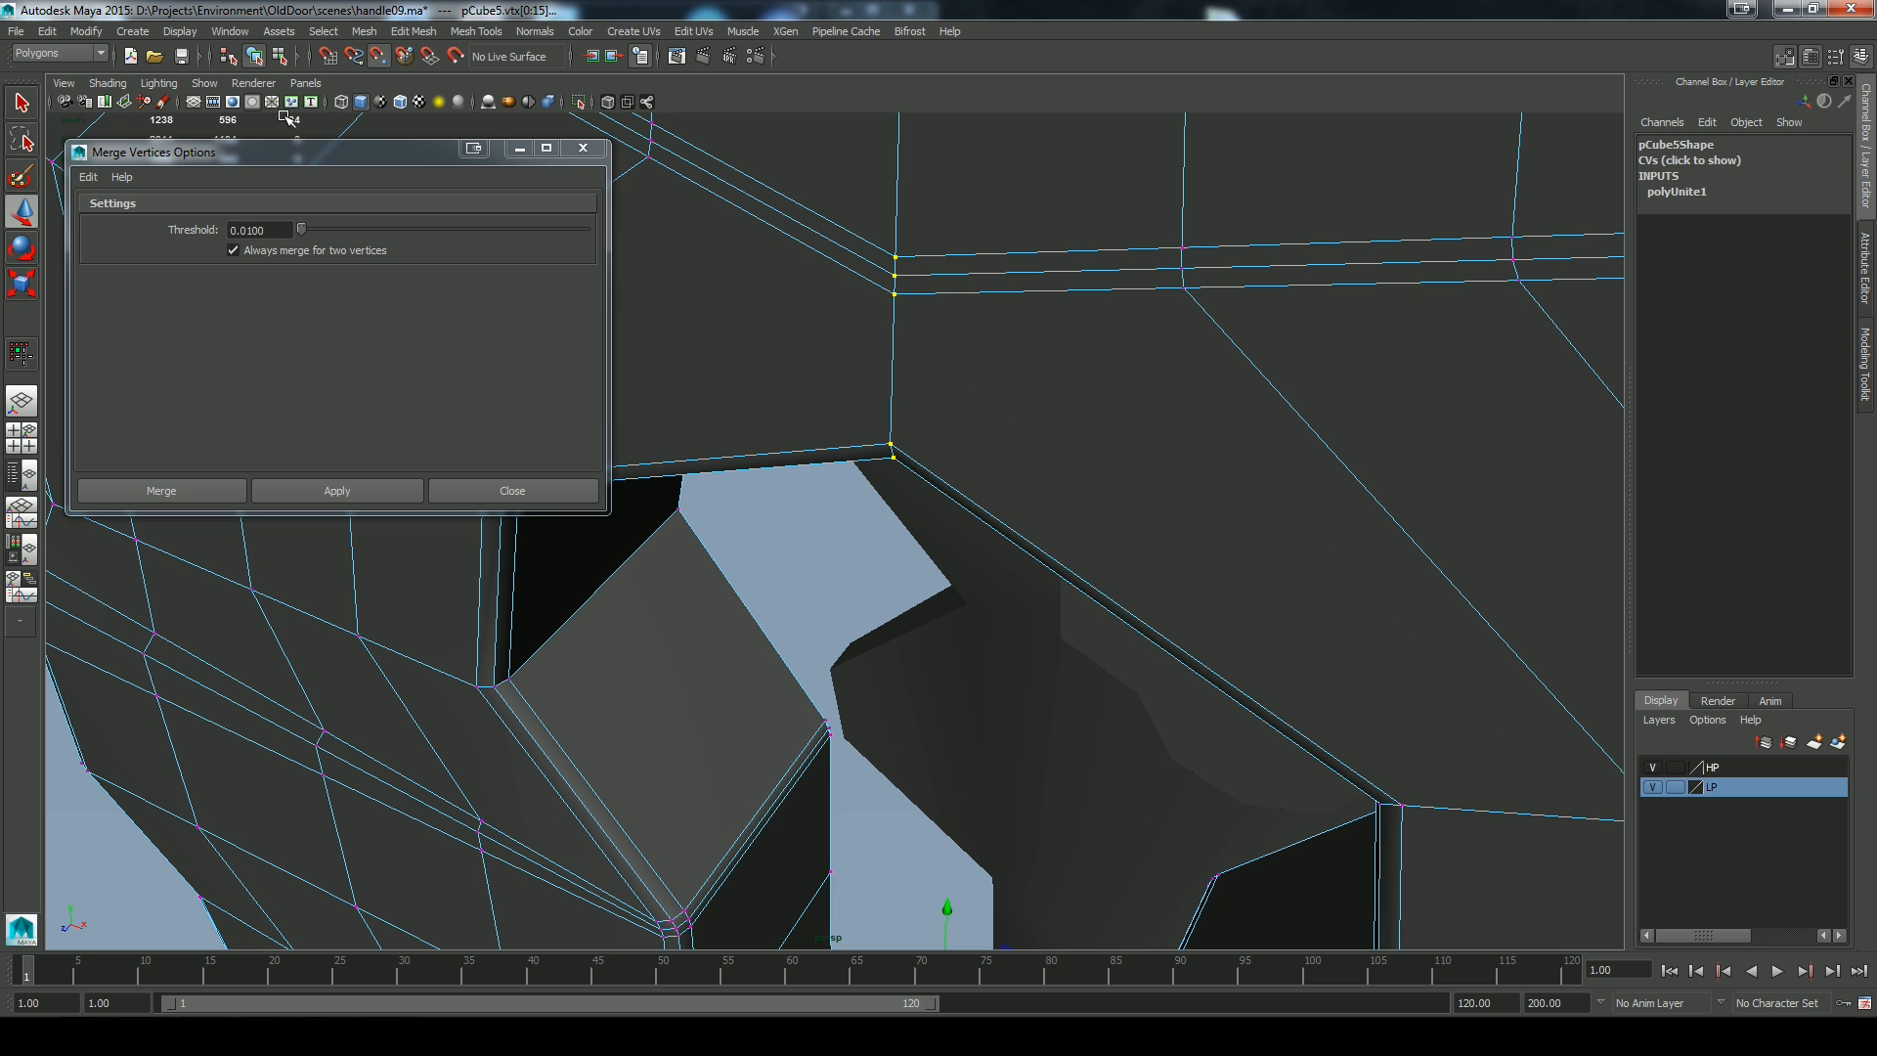
left_click(327, 491)
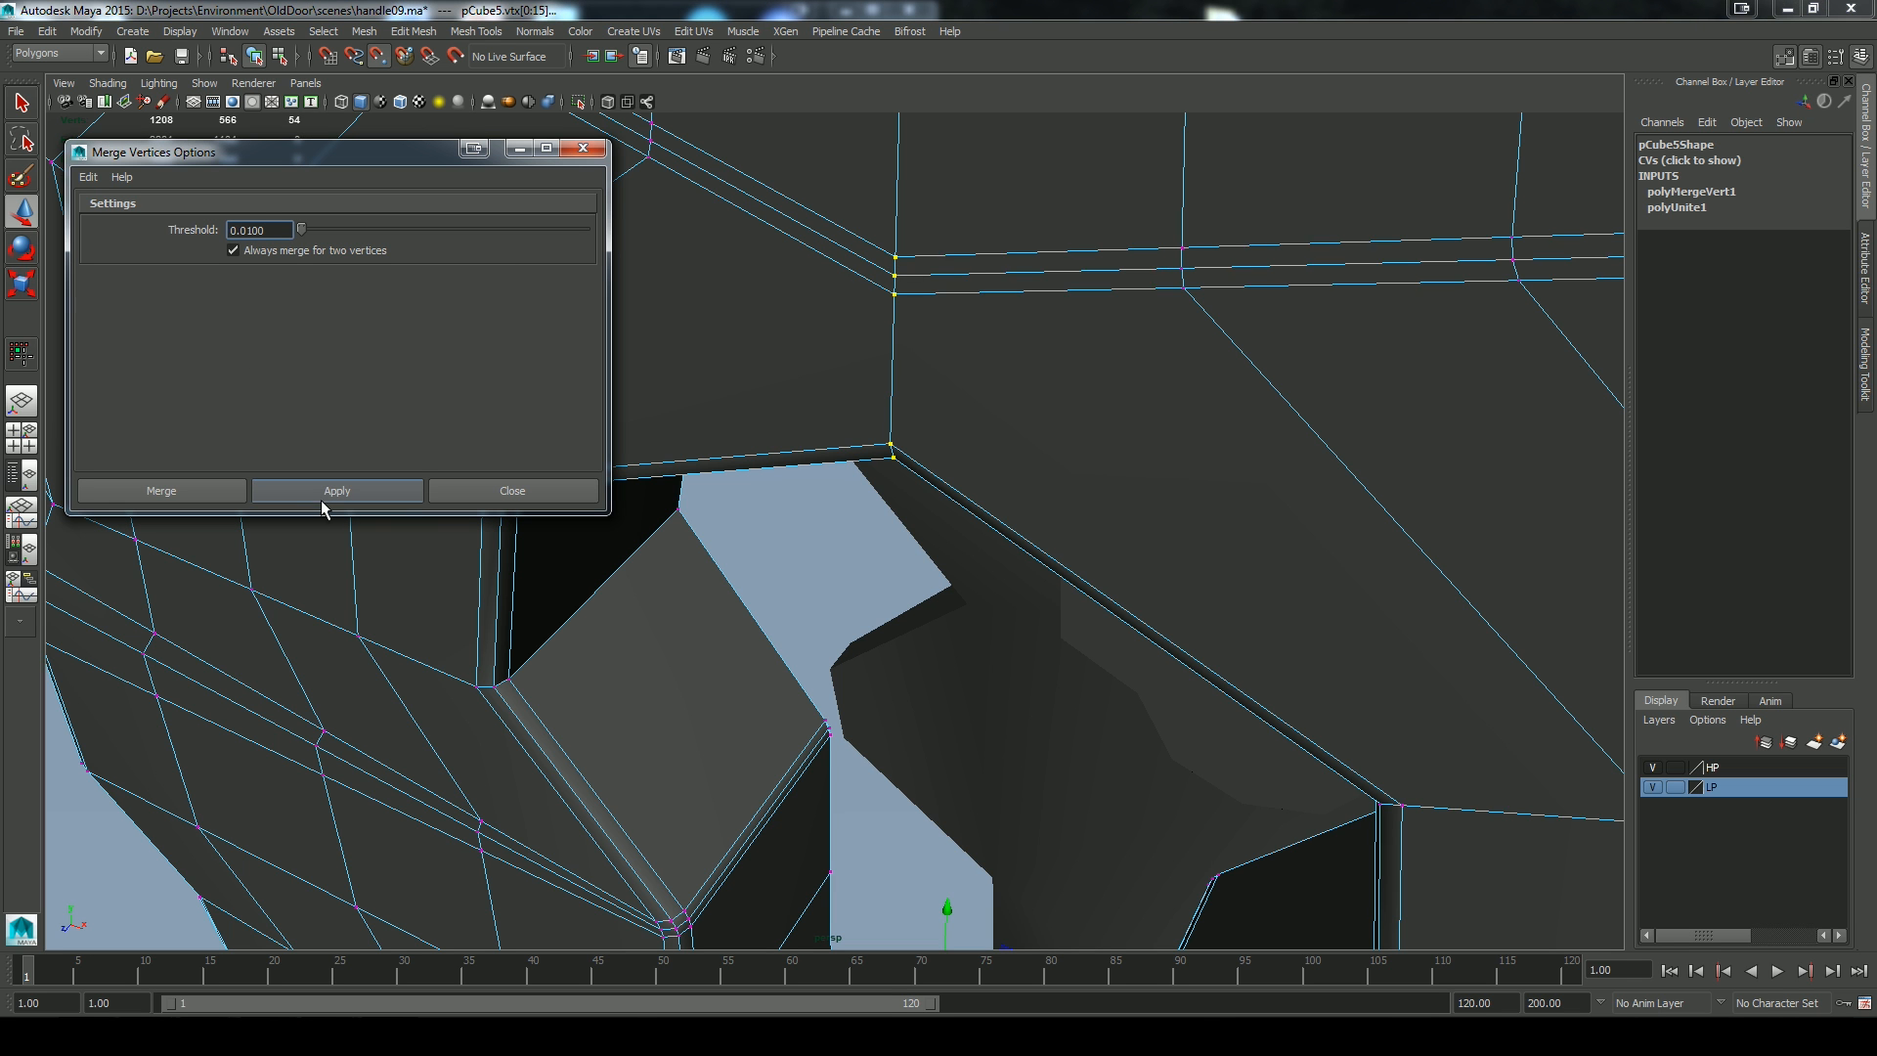
left_click(506, 491)
Center the rosette's pivot and delete its construction history
left_click_drag(545, 607, 1085, 427, "alt")
right_click_drag(1245, 394, 1215, 482, "alt")
left_click_drag(1215, 482, 1081, 587, "alt")
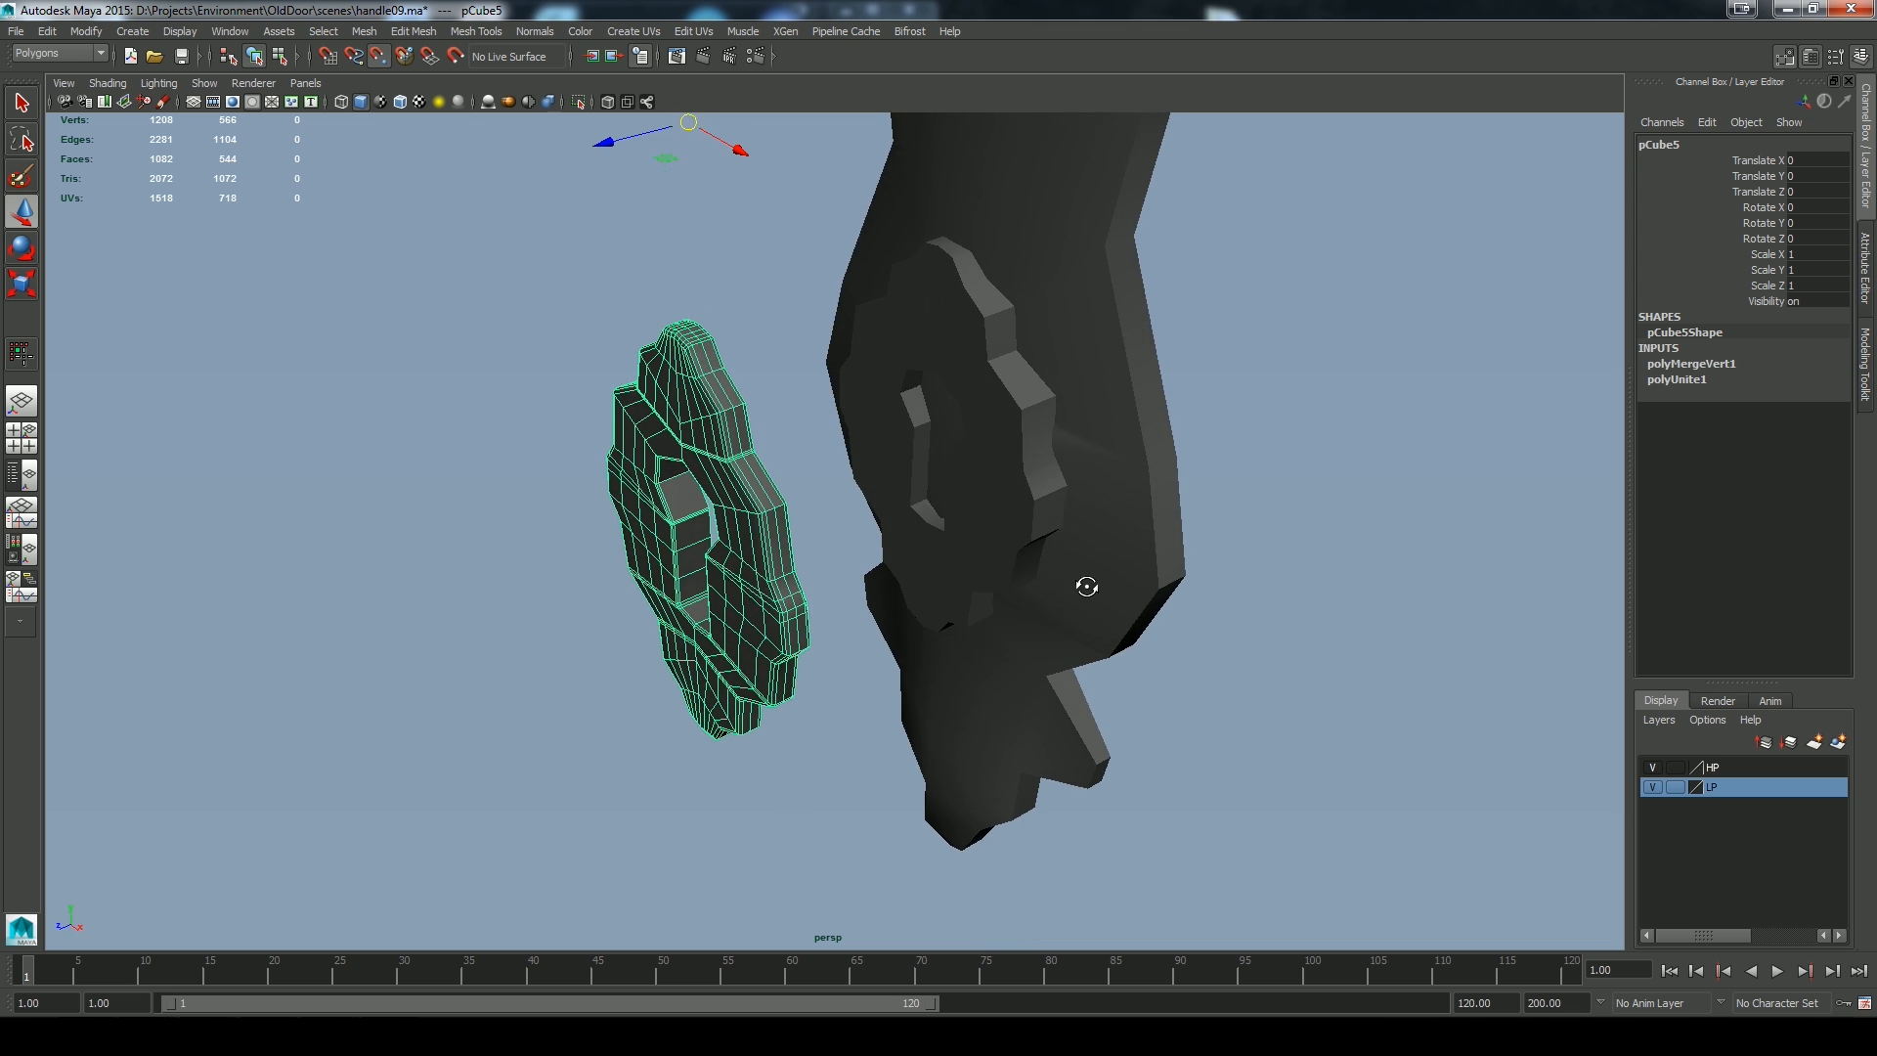
left_click_drag(763, 461, 861, 440, "alt")
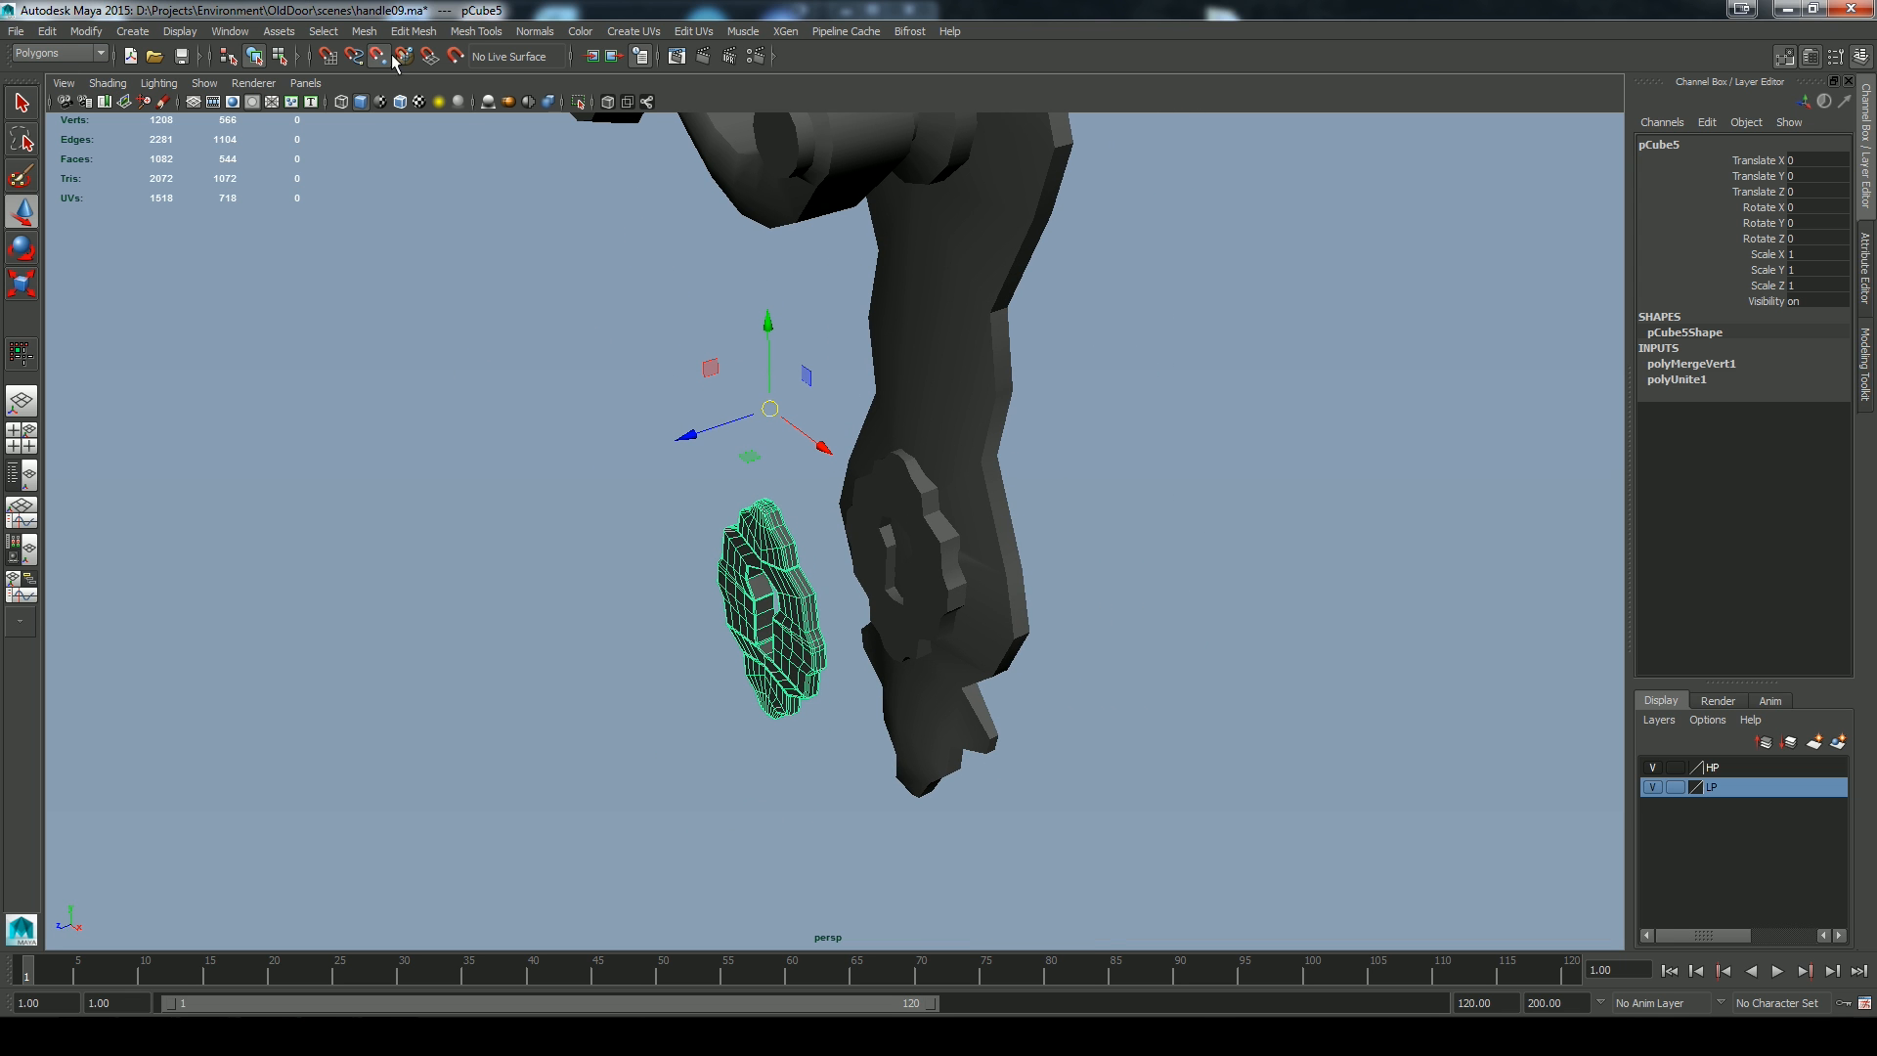
left_click(86, 31)
left_click(119, 214)
left_click_drag(299, 416, 391, 332, "alt")
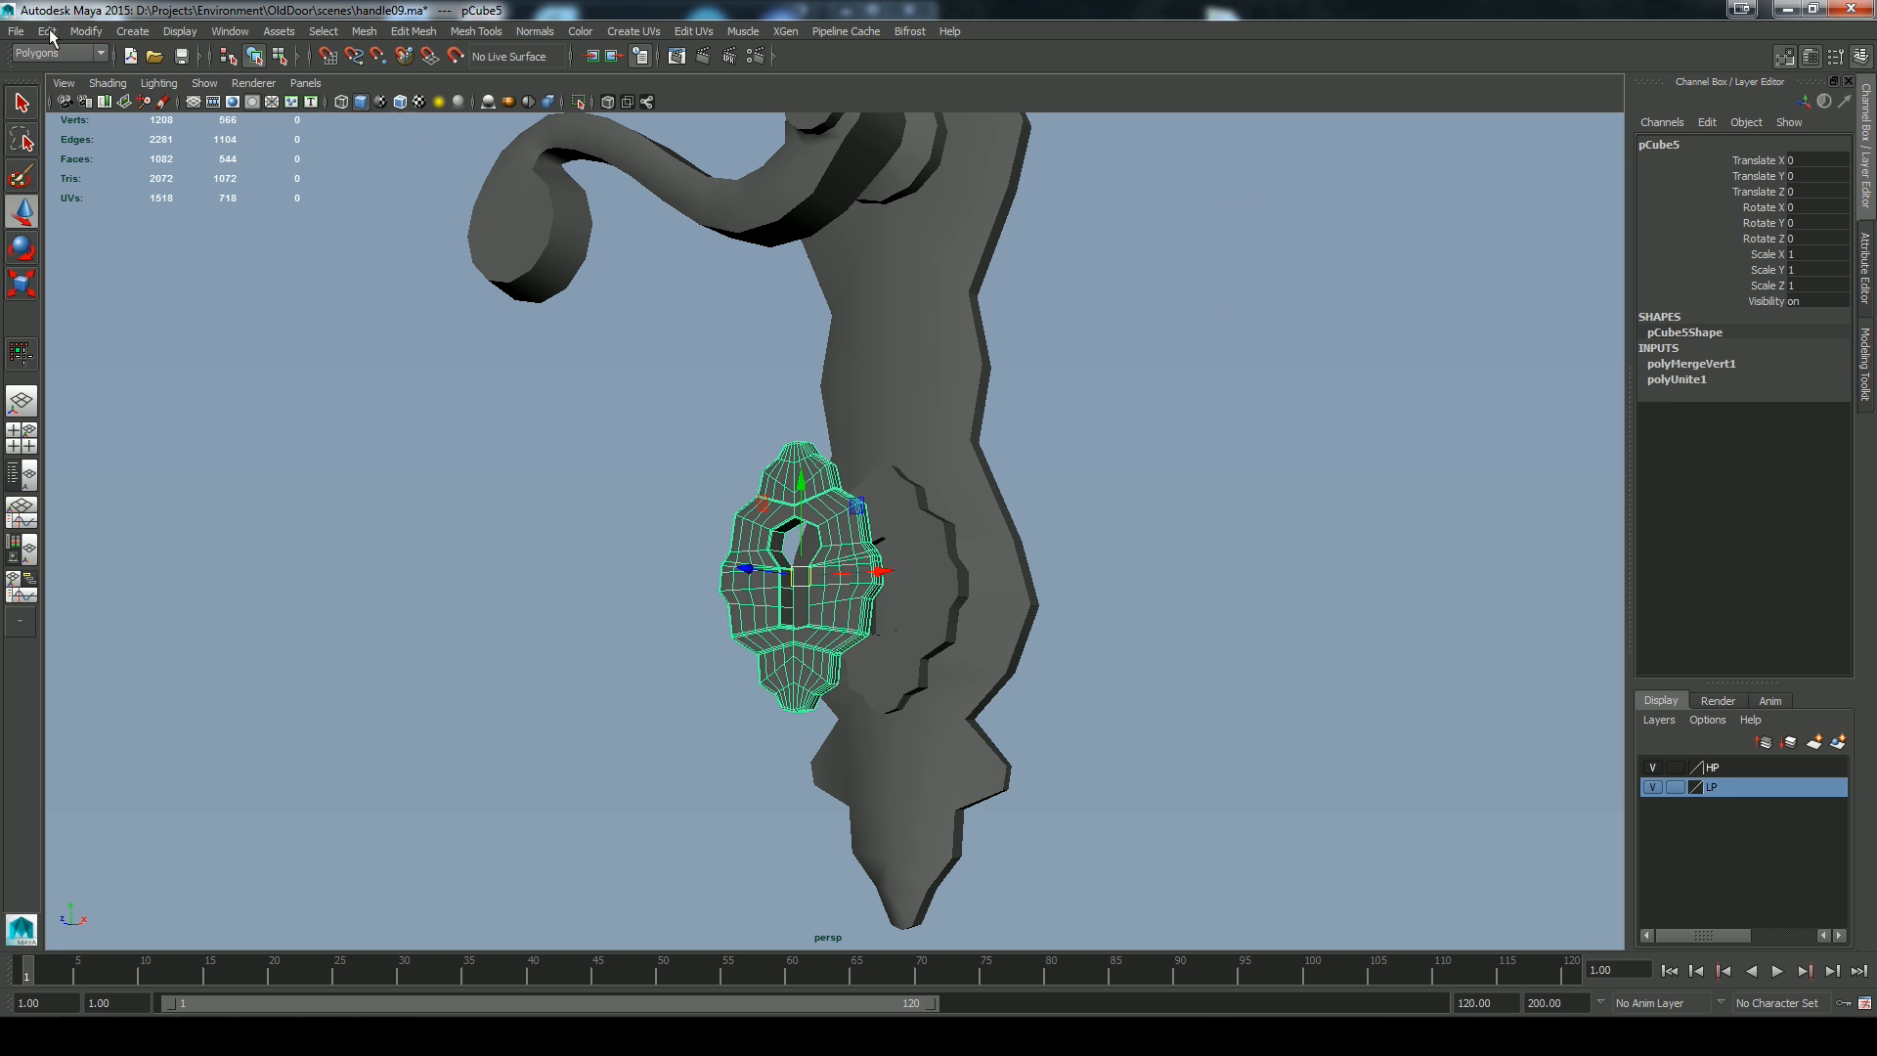
left_click(47, 31)
mouse_move(147, 260)
left_click(270, 278)
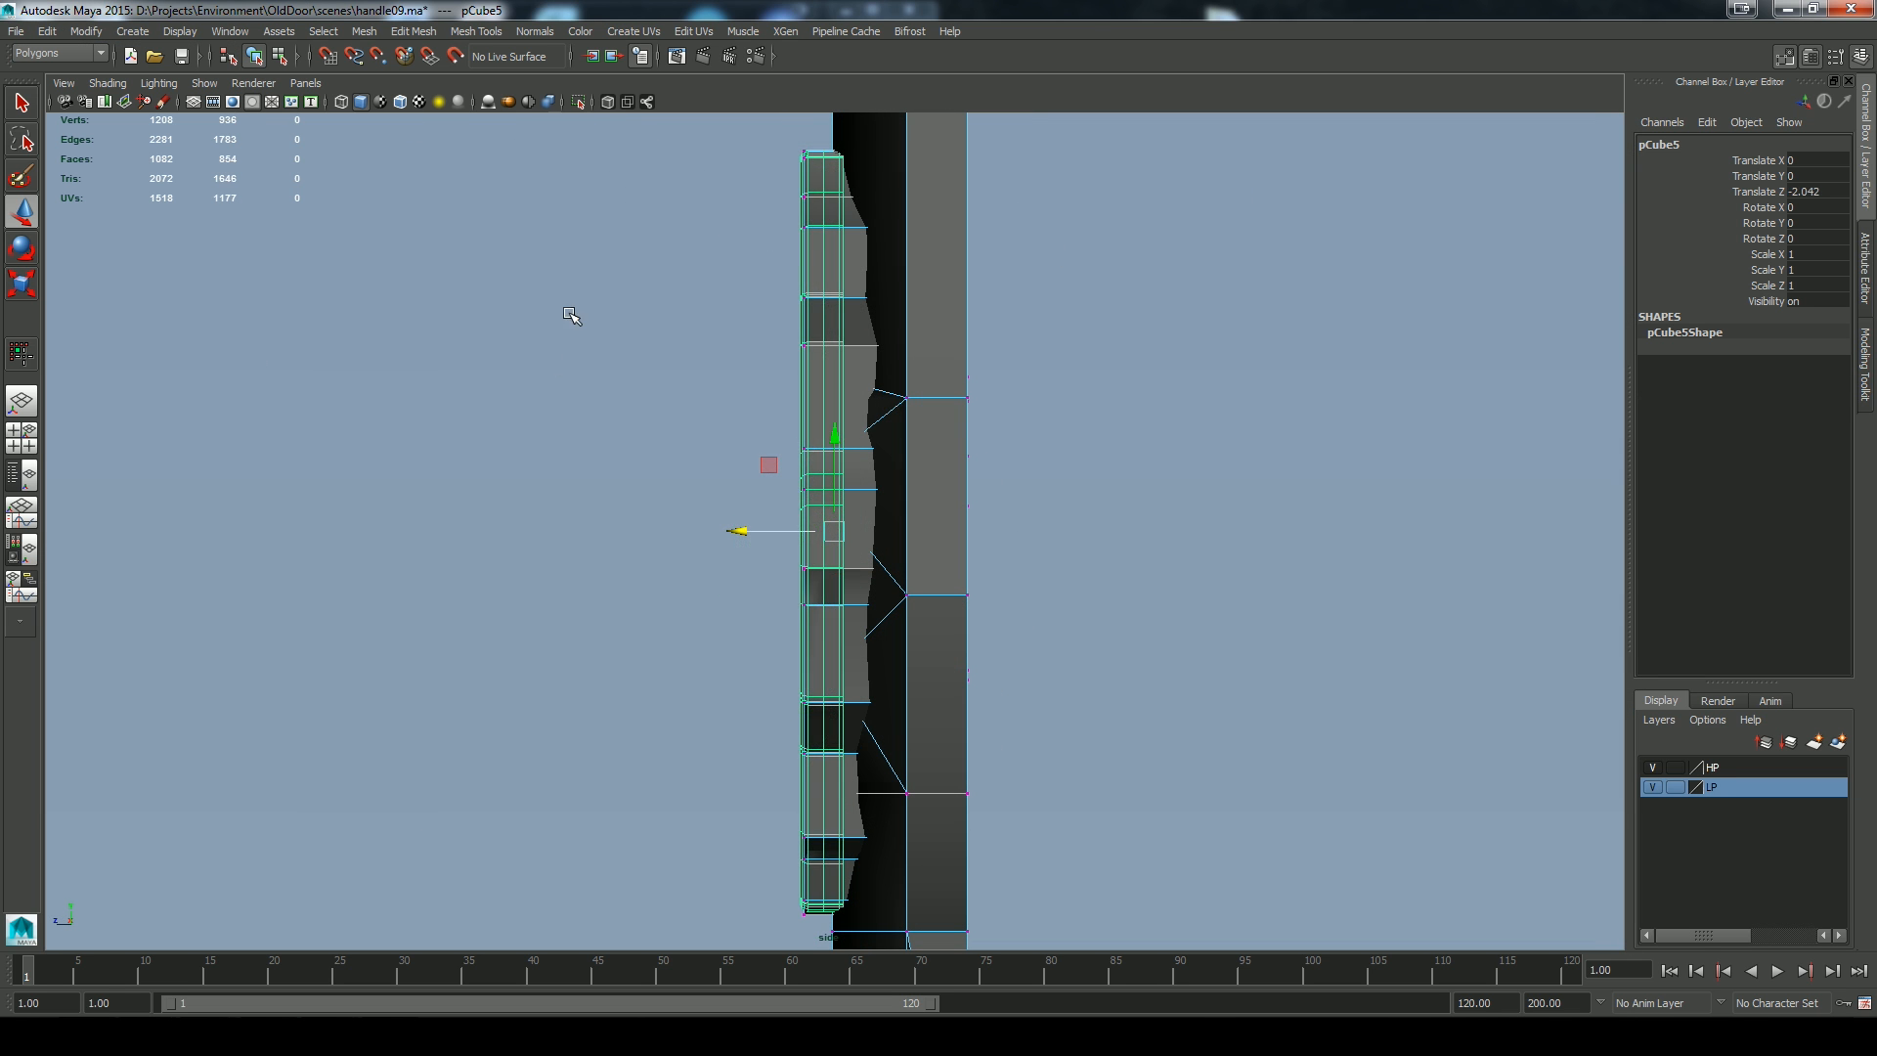
In the wireframe side view, move the rosette's rear vertices back into the plate, then restore the shaded perspective view
left_click(538, 374)
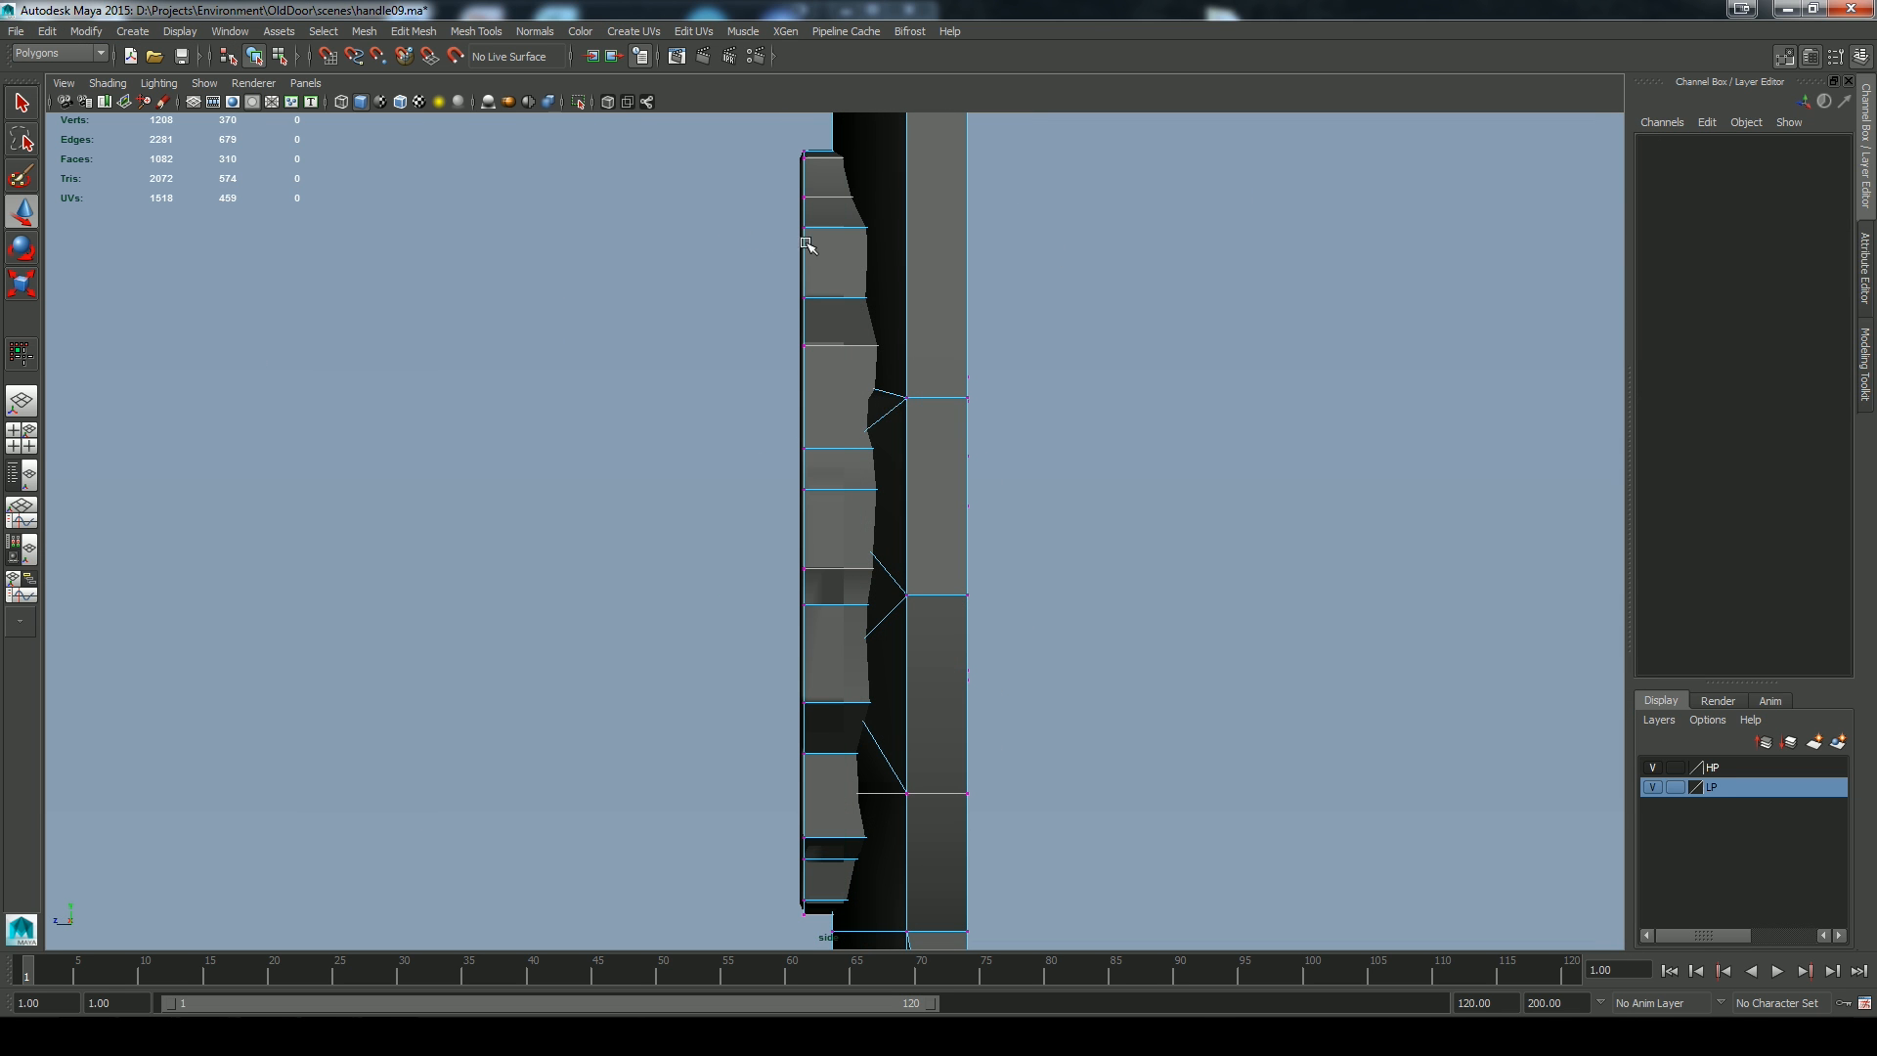
right_click_drag(816, 198, 733, 154)
left_click(797, 174)
left_click(796, 174)
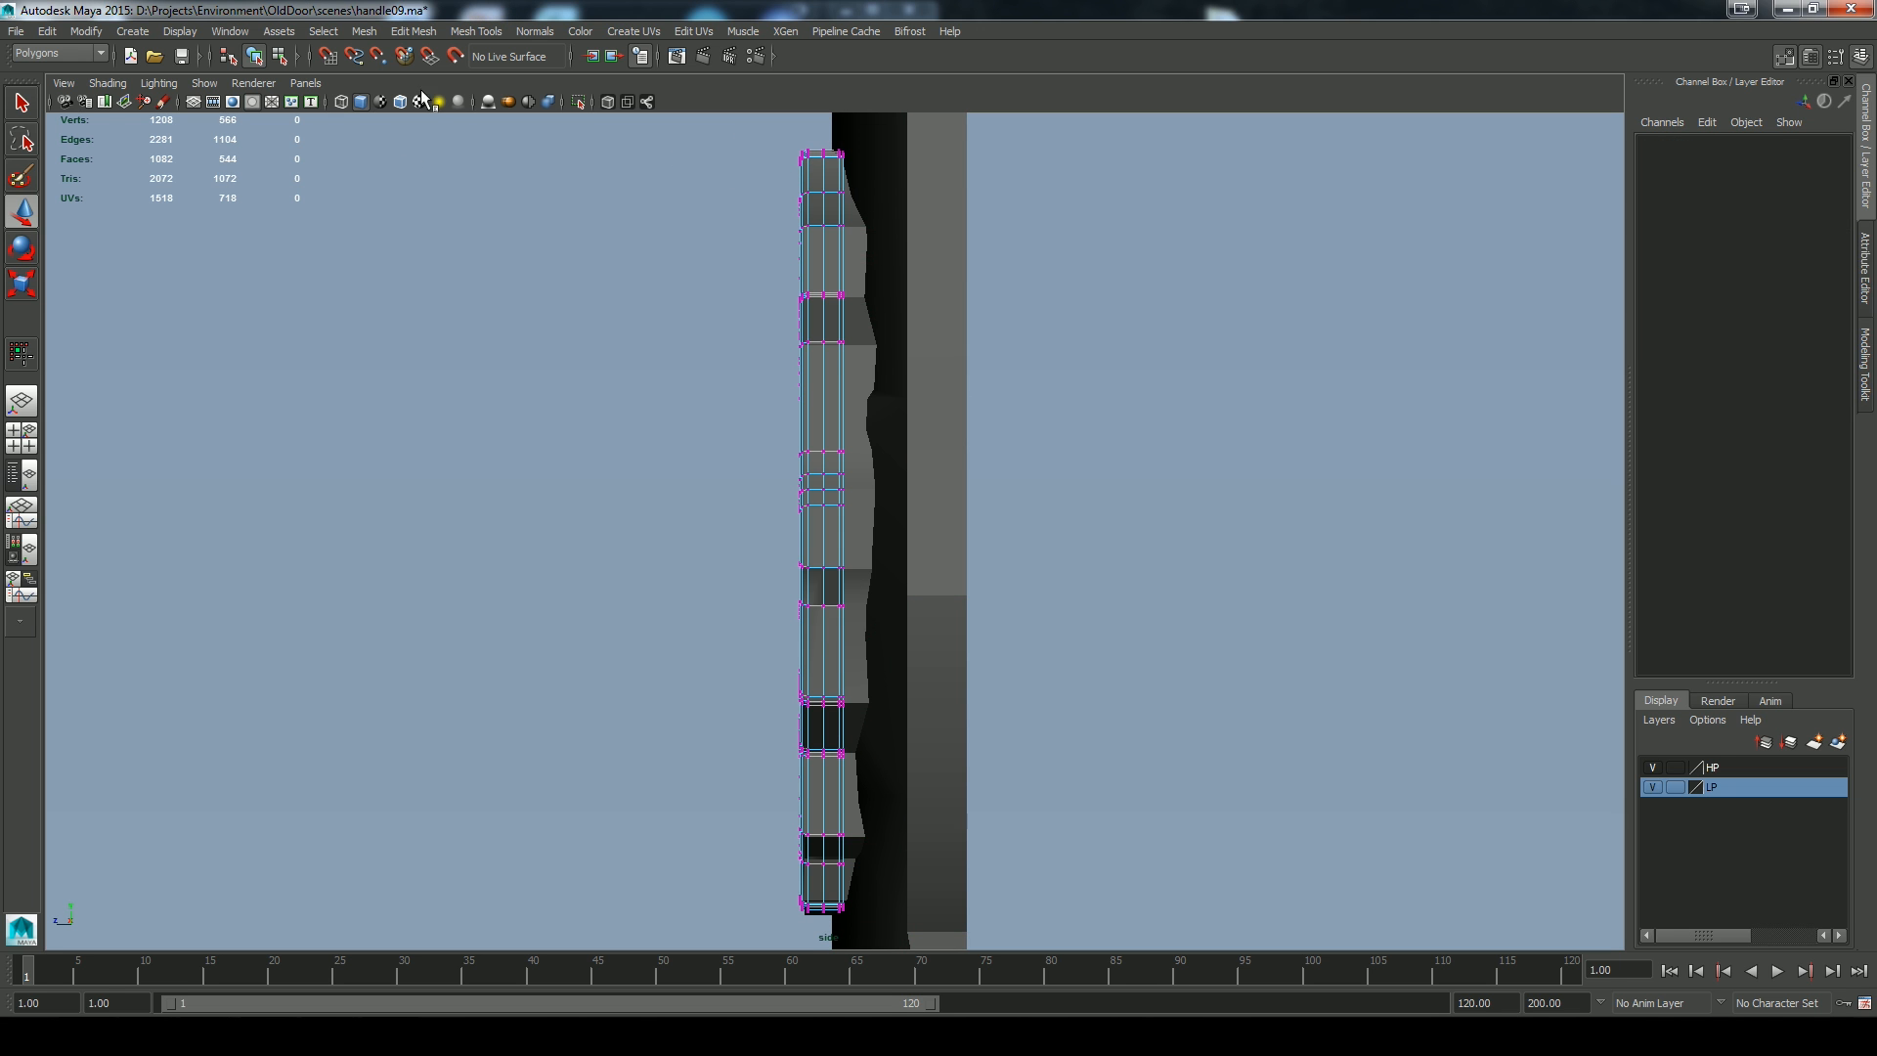
left_click(339, 101)
left_click_drag(912, 128, 826, 953)
left_click_drag(756, 531, 802, 531)
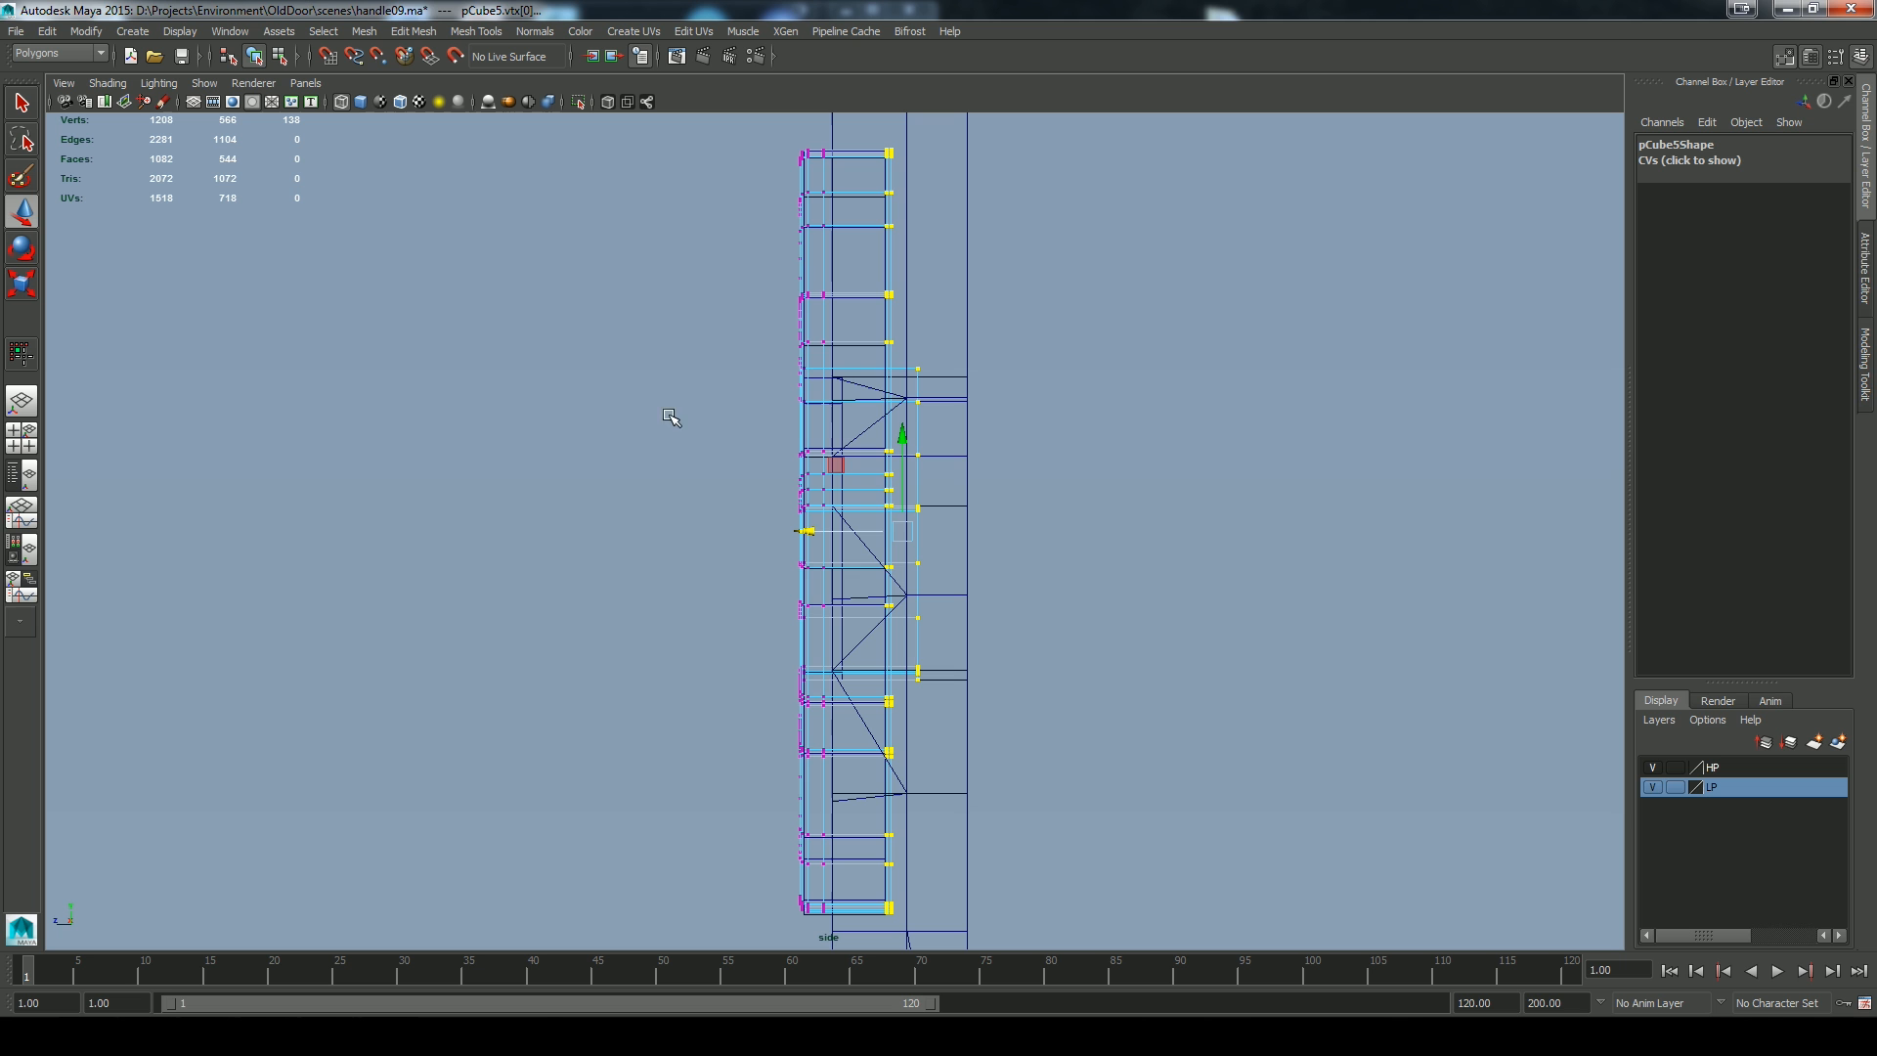
left_click(361, 102)
key("space")
mouse_move(467, 442)
left_mouse_down()
mouse_move(520, 505)
mouse_move(561, 502)
mouse_move(1015, 348)
left_mouse_up()
right_click_drag(849, 345, 914, 325)
left_click(1366, 384)
Add the finished rosette to the HP layer and hide that layer
left_click_drag(1366, 385, 1081, 356, "alt")
left_click(852, 466)
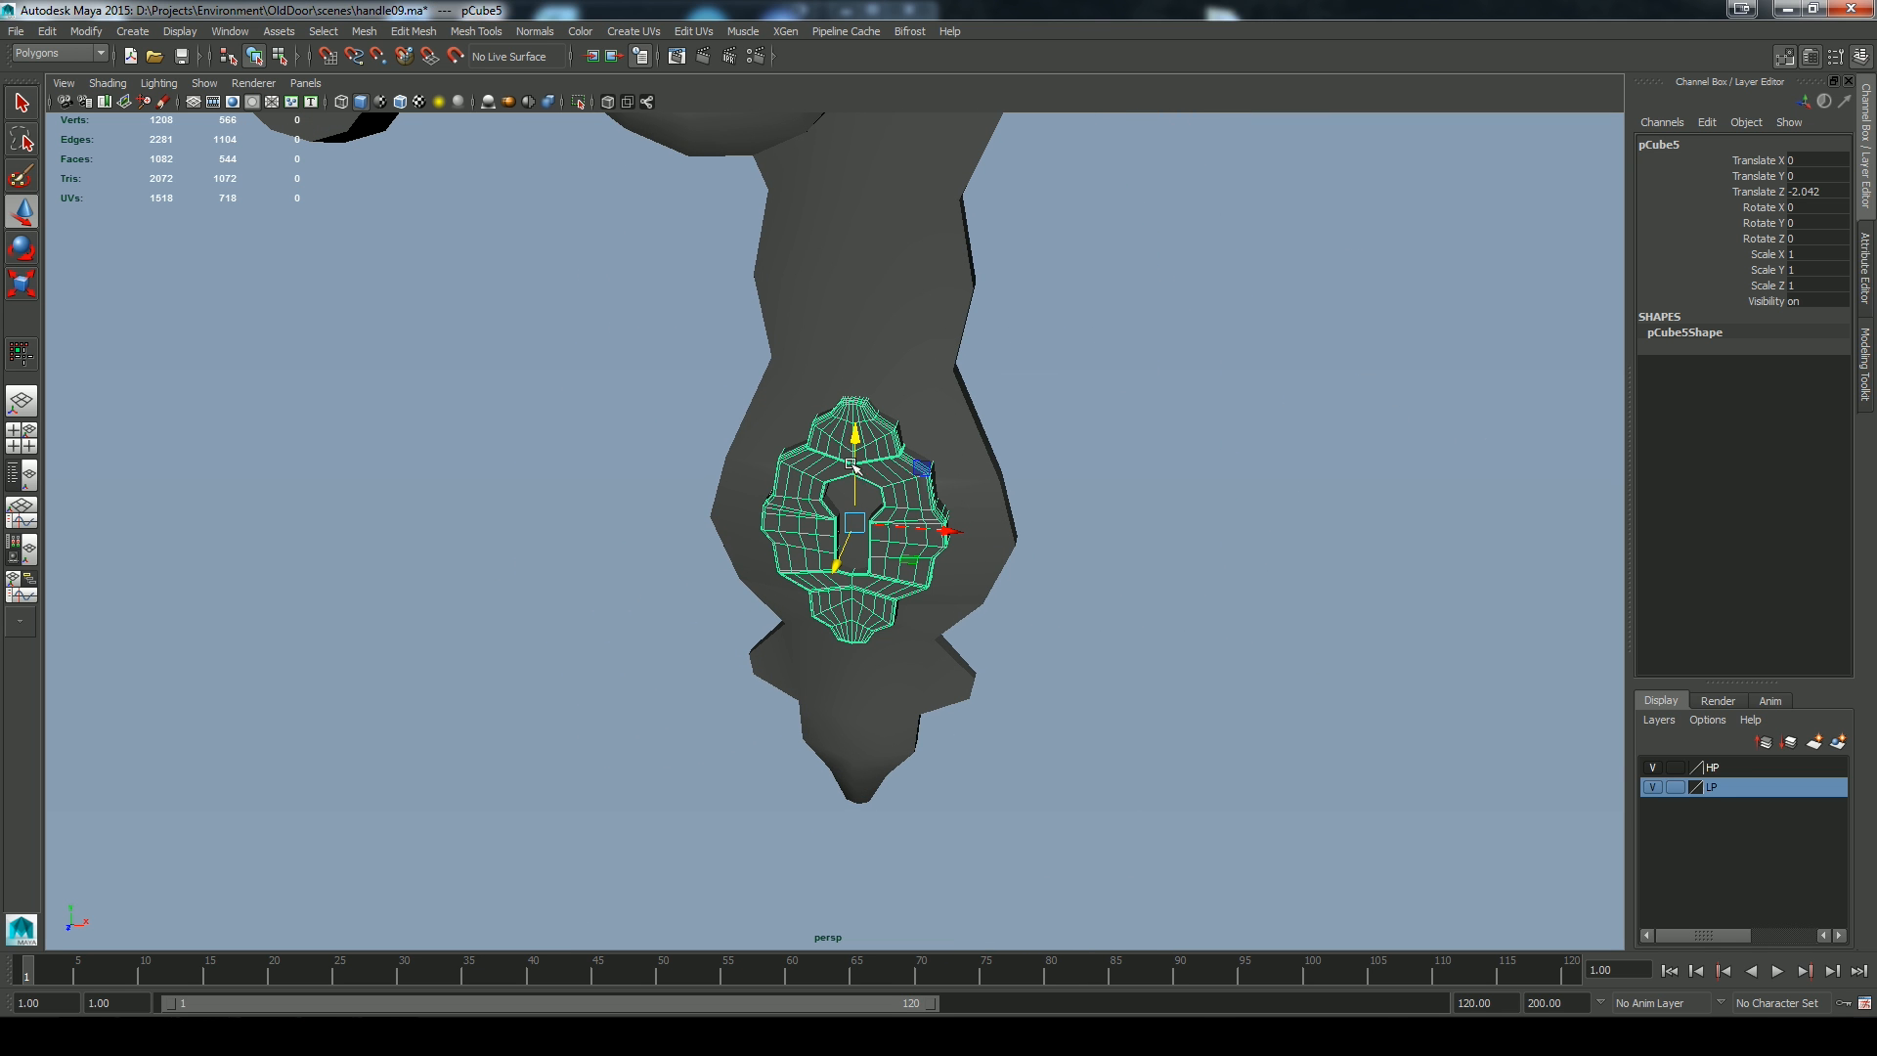
left_click(1680, 766)
right_click(1747, 763)
left_click(1731, 798)
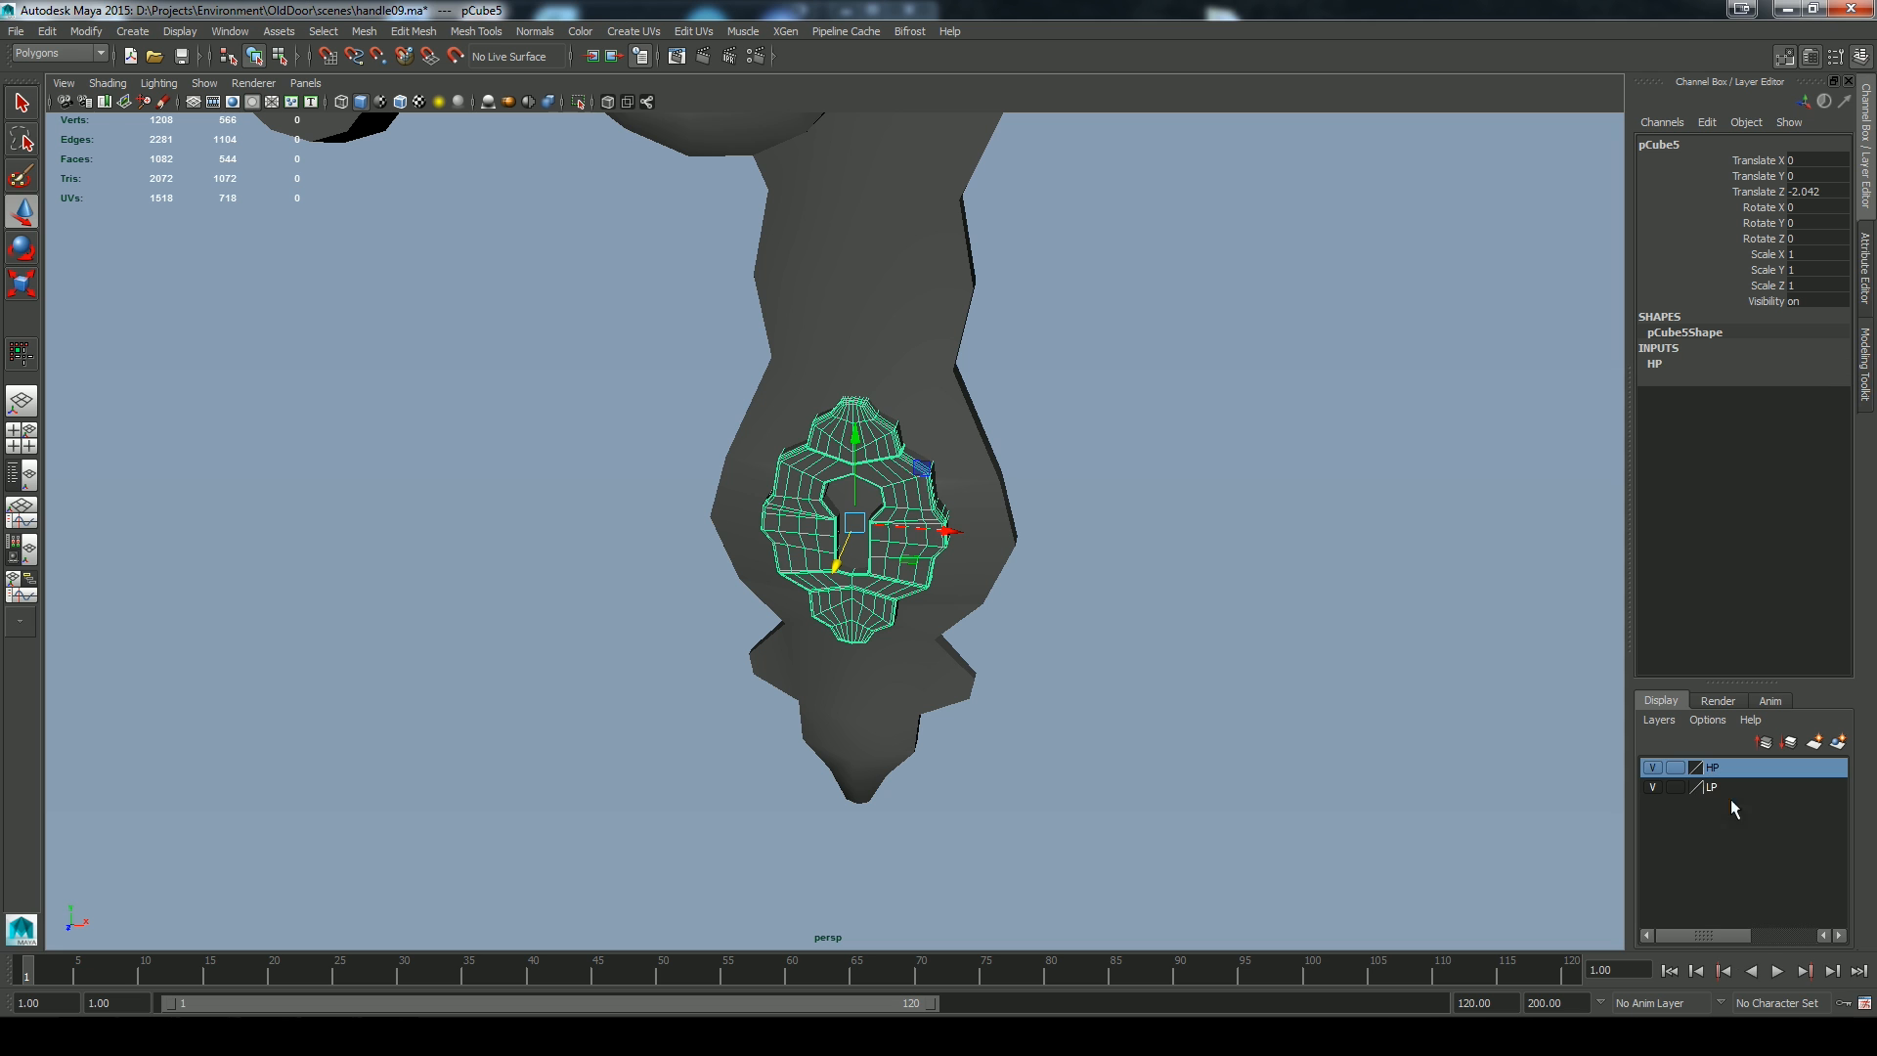
left_click(1652, 768)
left_click_drag(1438, 778, 1215, 804, "alt")
left_click(1216, 805)
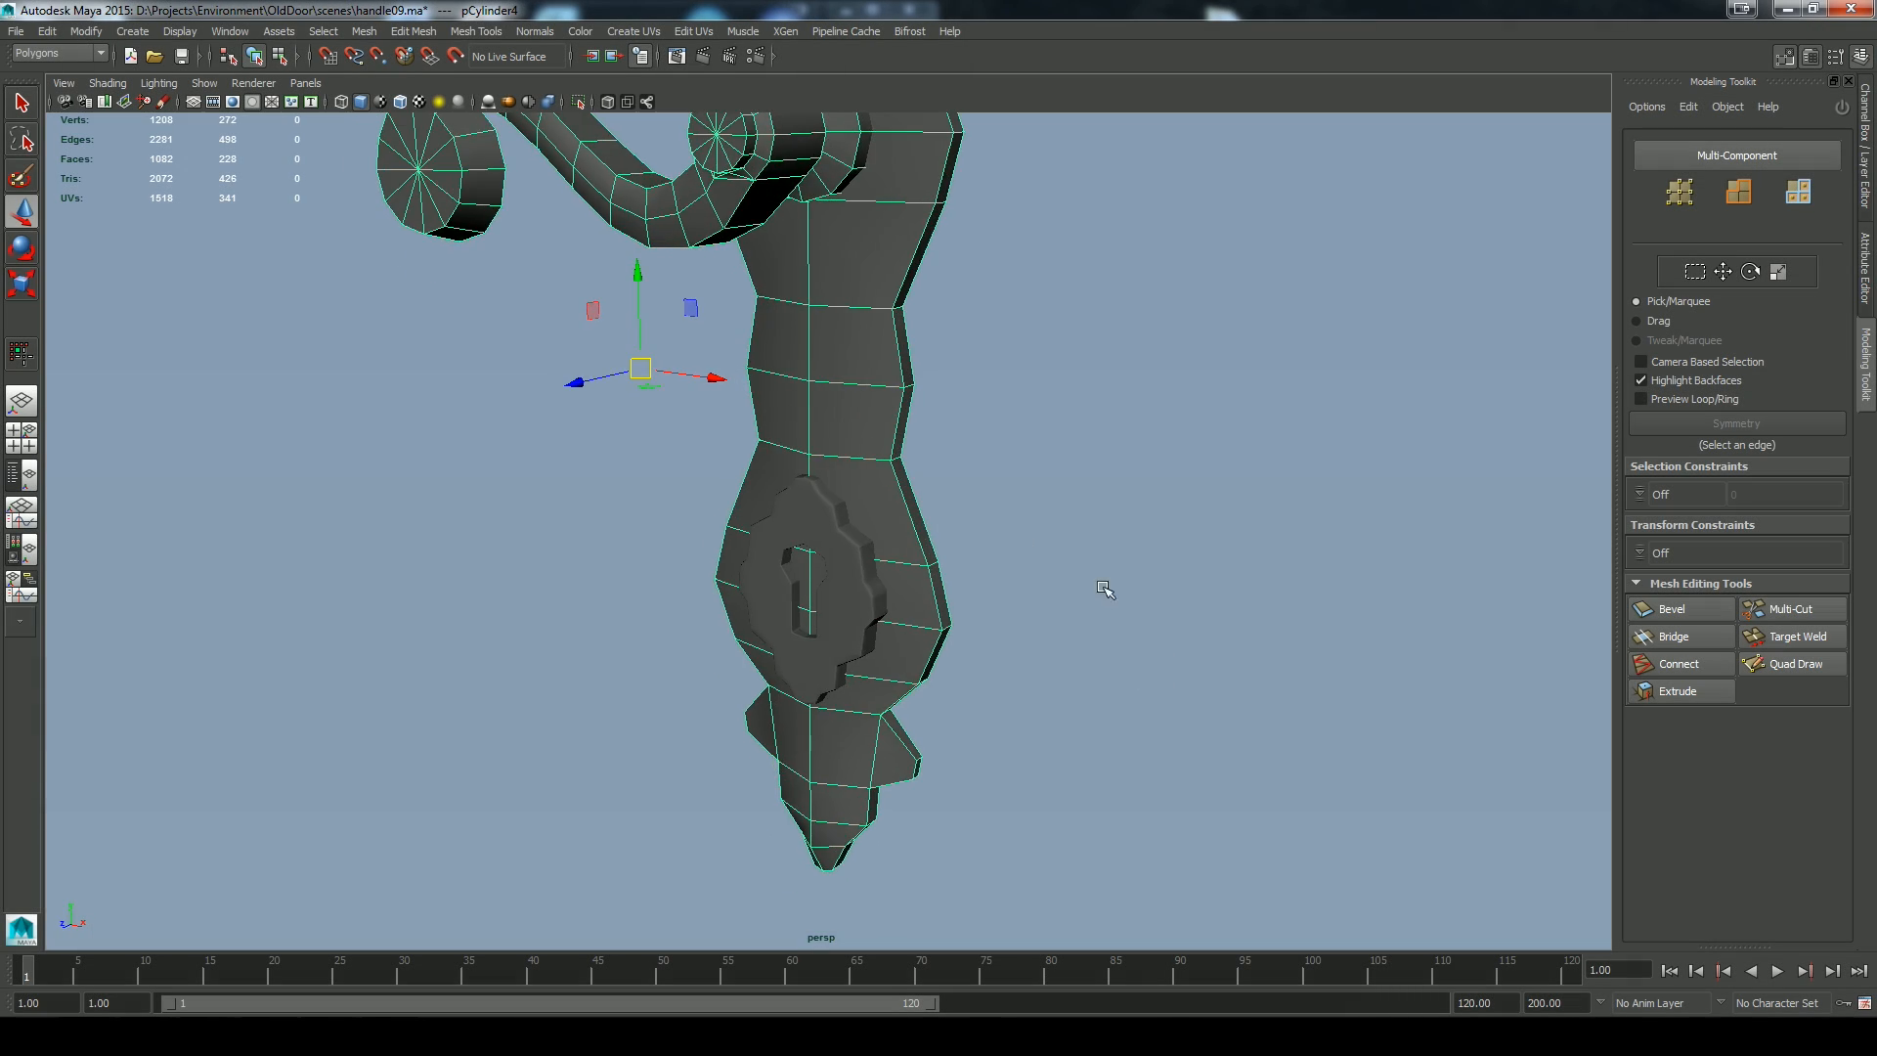
Select the edges along the back plate's front outline, including the side points and tips, and bevel them with 2 segments and offset 0.41
left_click_drag(1096, 636, 1106, 594, "alt")
right_click_drag(916, 629, 918, 544)
left_click_drag(1092, 655, 1044, 630, "alt")
key("q")
double_click(900, 362)
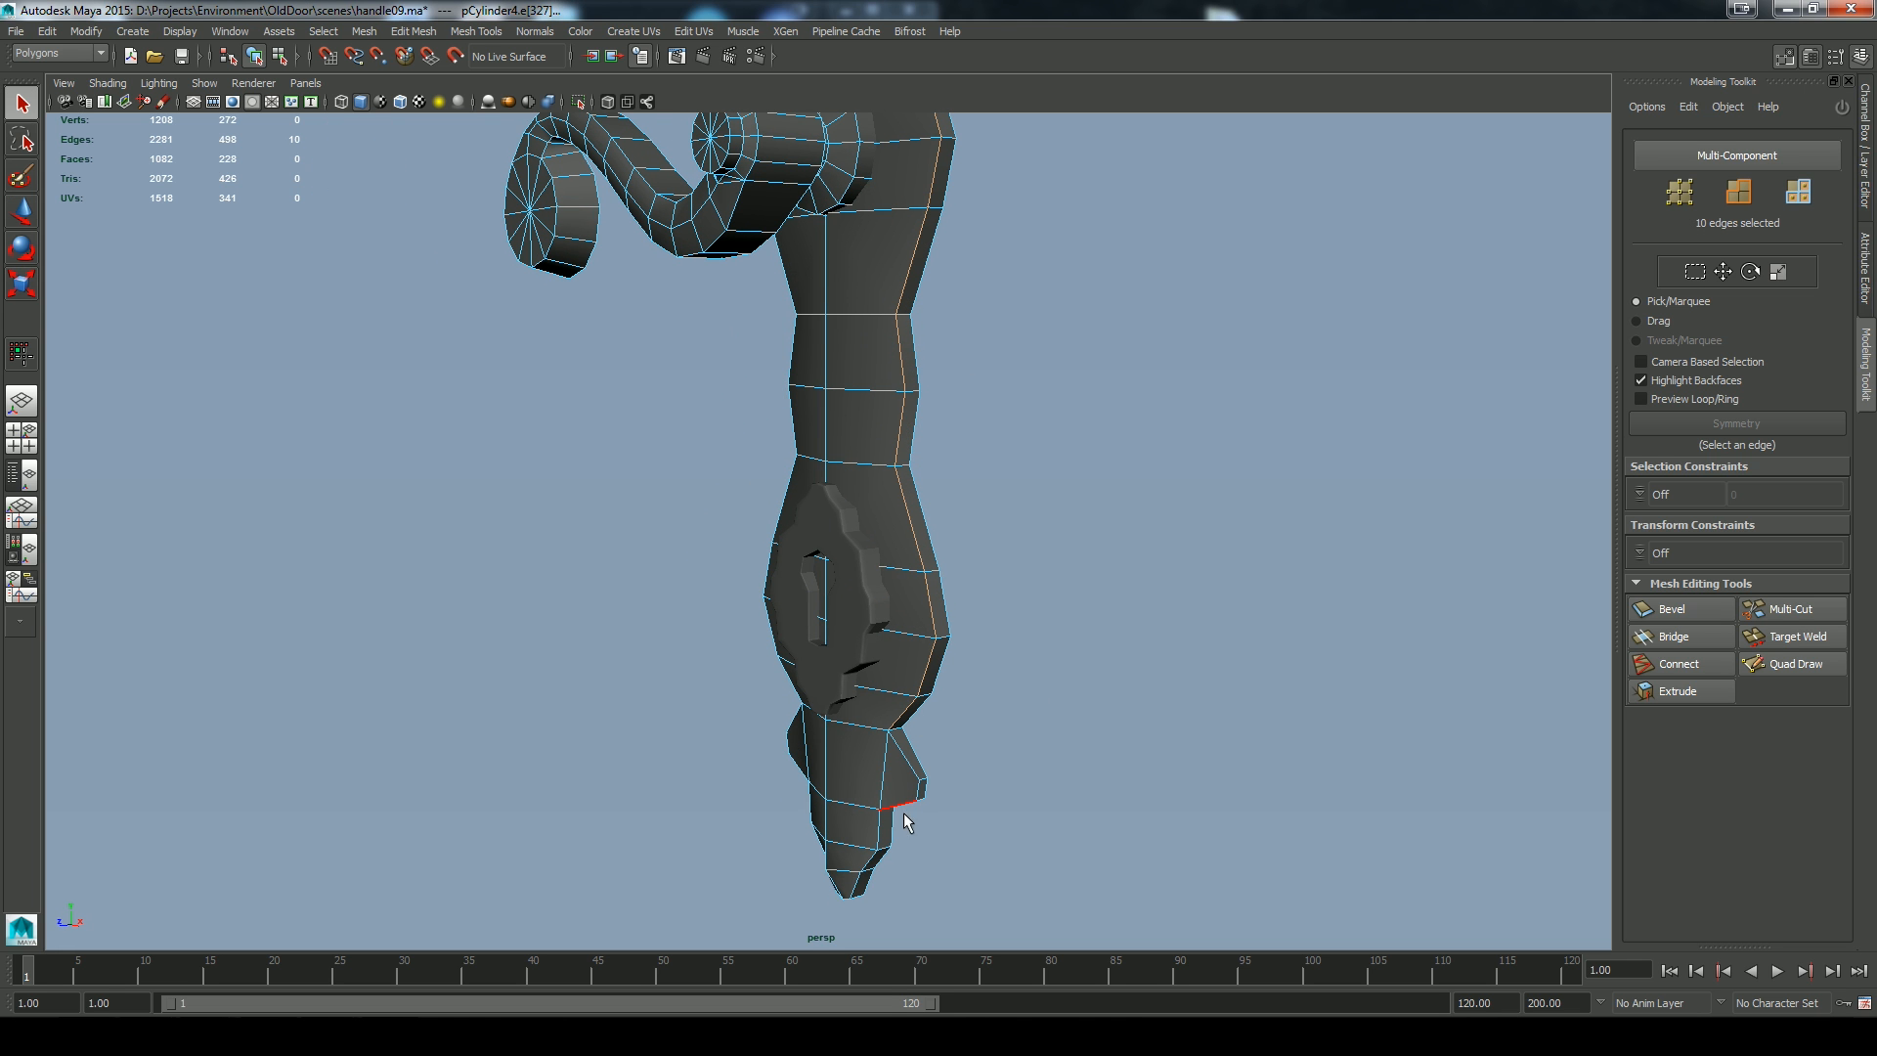
left_click_drag(1034, 794, 894, 773, "alt")
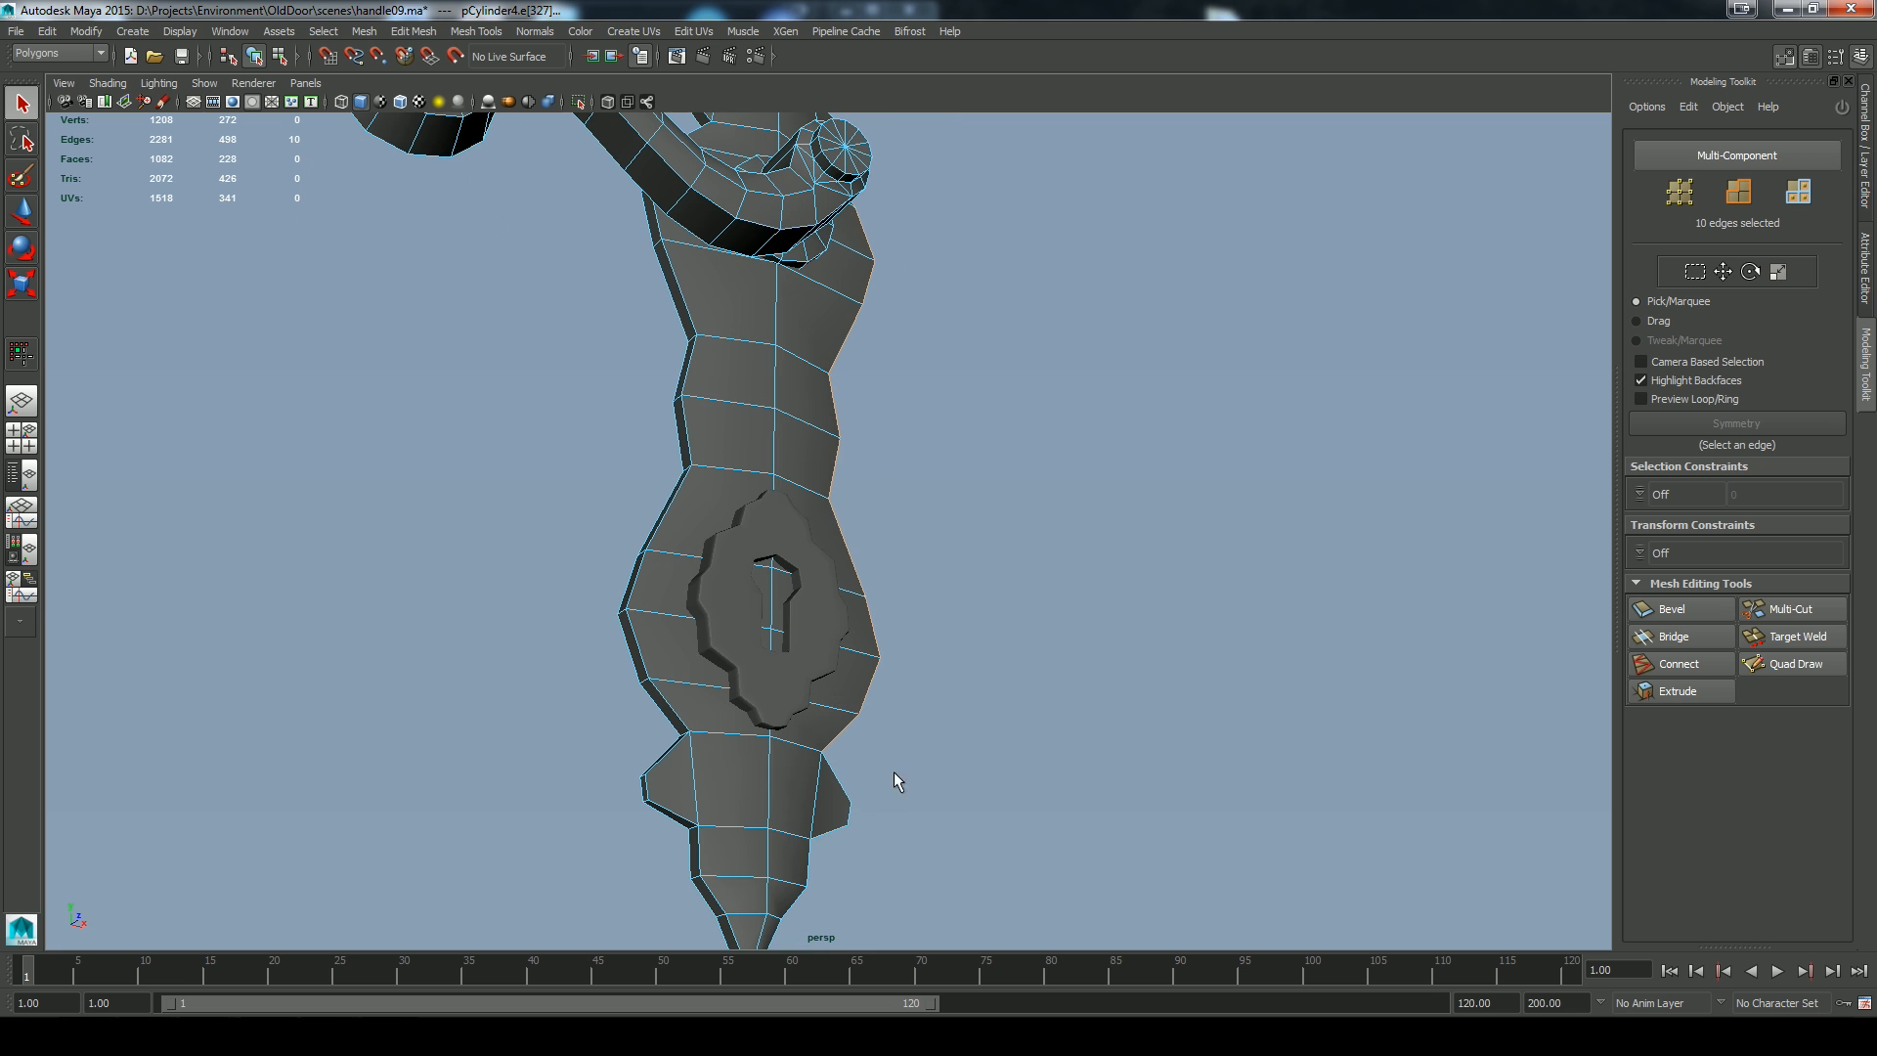
left_click(818, 796, "shift")
left_click(696, 782, "shift")
left_click_drag(1105, 611, 718, 862, "alt")
left_click_drag(1106, 756, 1107, 625, "alt")
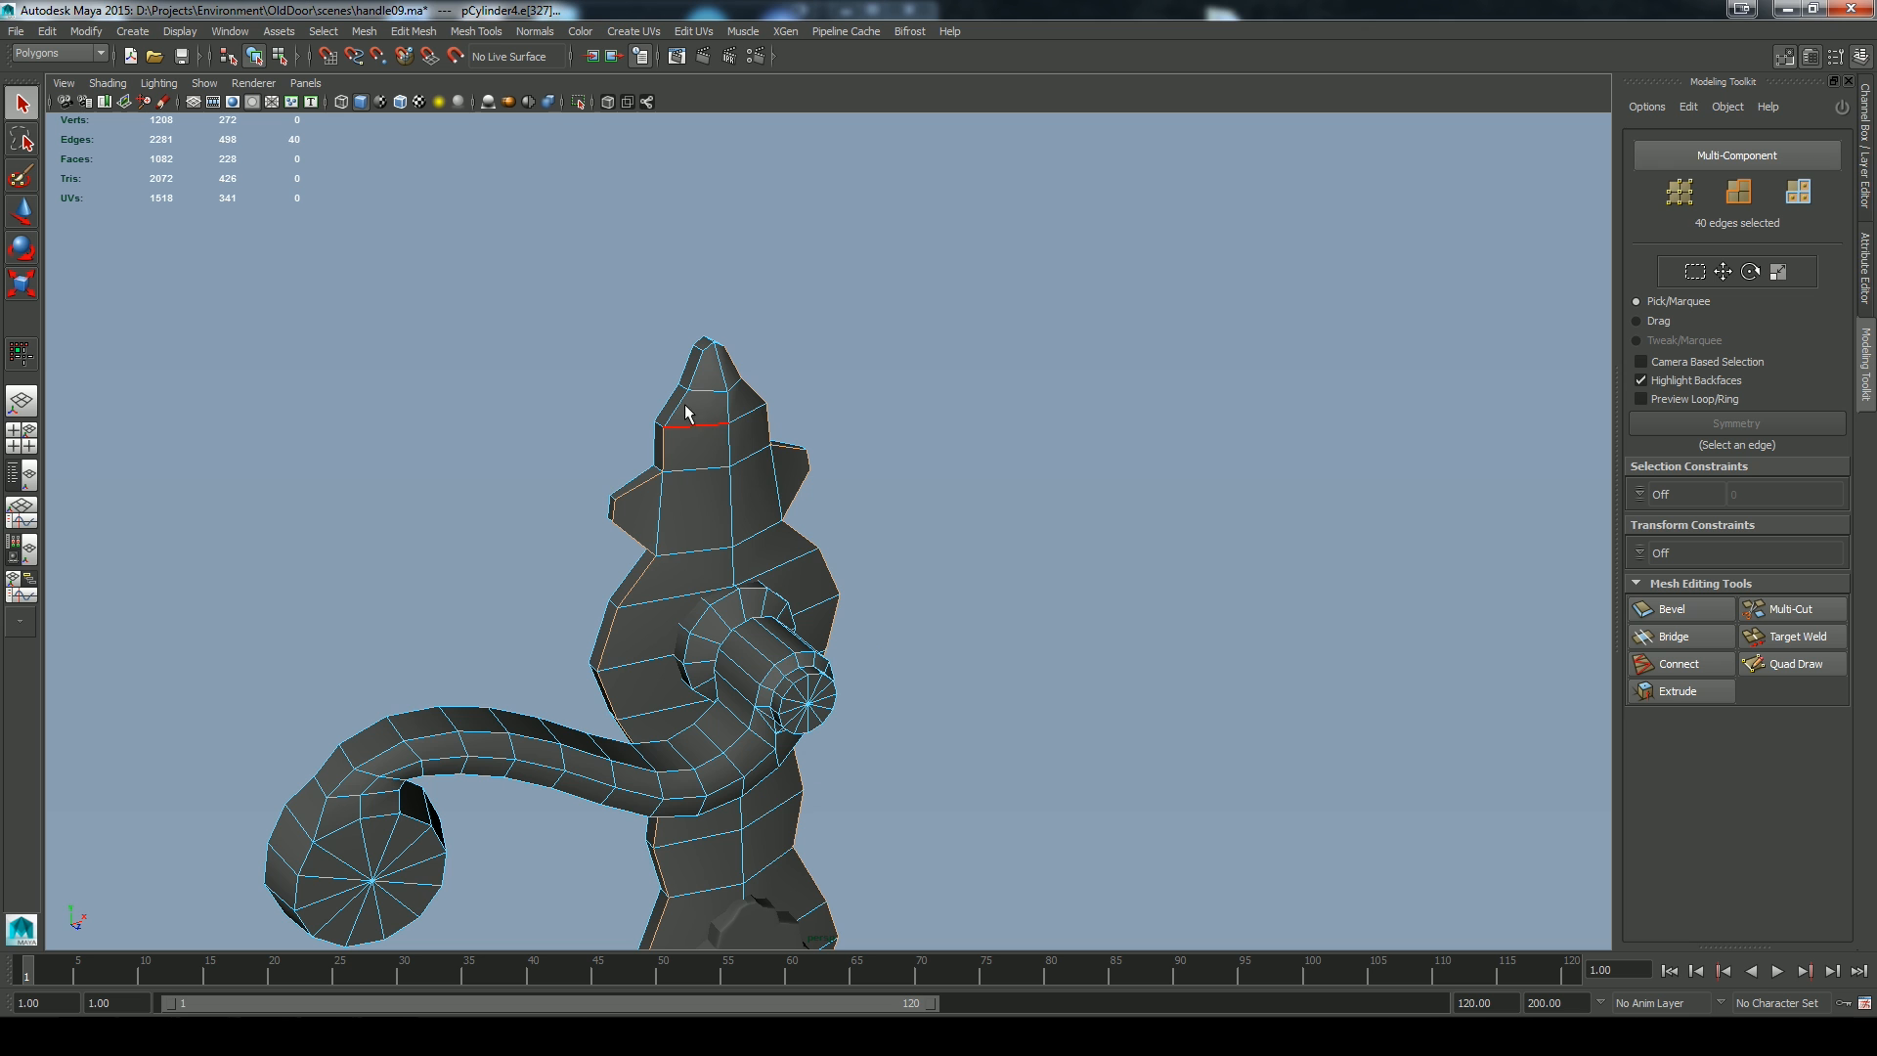
left_click_drag(855, 376, 790, 382, "alt")
left_click(723, 339, "shift")
left_click_drag(1026, 587, 956, 590, "alt")
middle_click_drag(987, 714, 999, 350, "alt")
left_click_drag(988, 625, 917, 718, "alt")
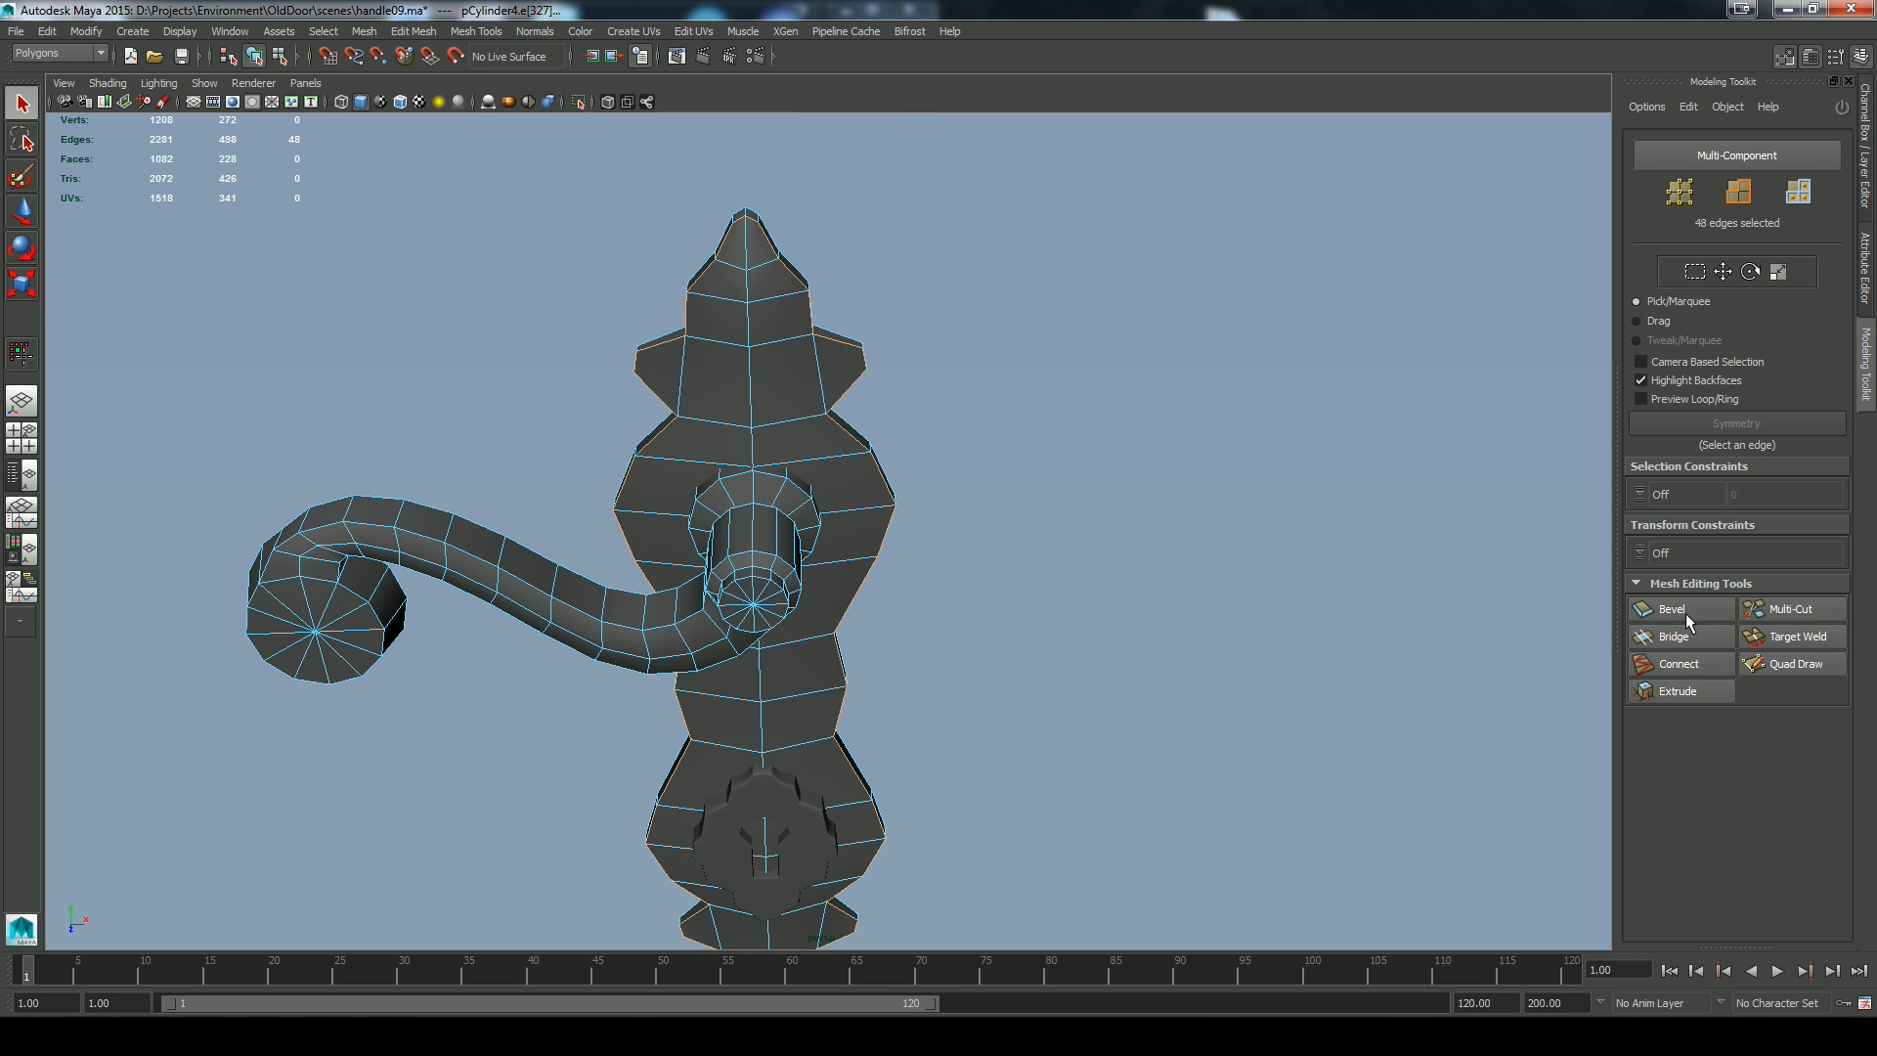
left_click(1684, 609)
left_click_drag(1091, 509, 1147, 496)
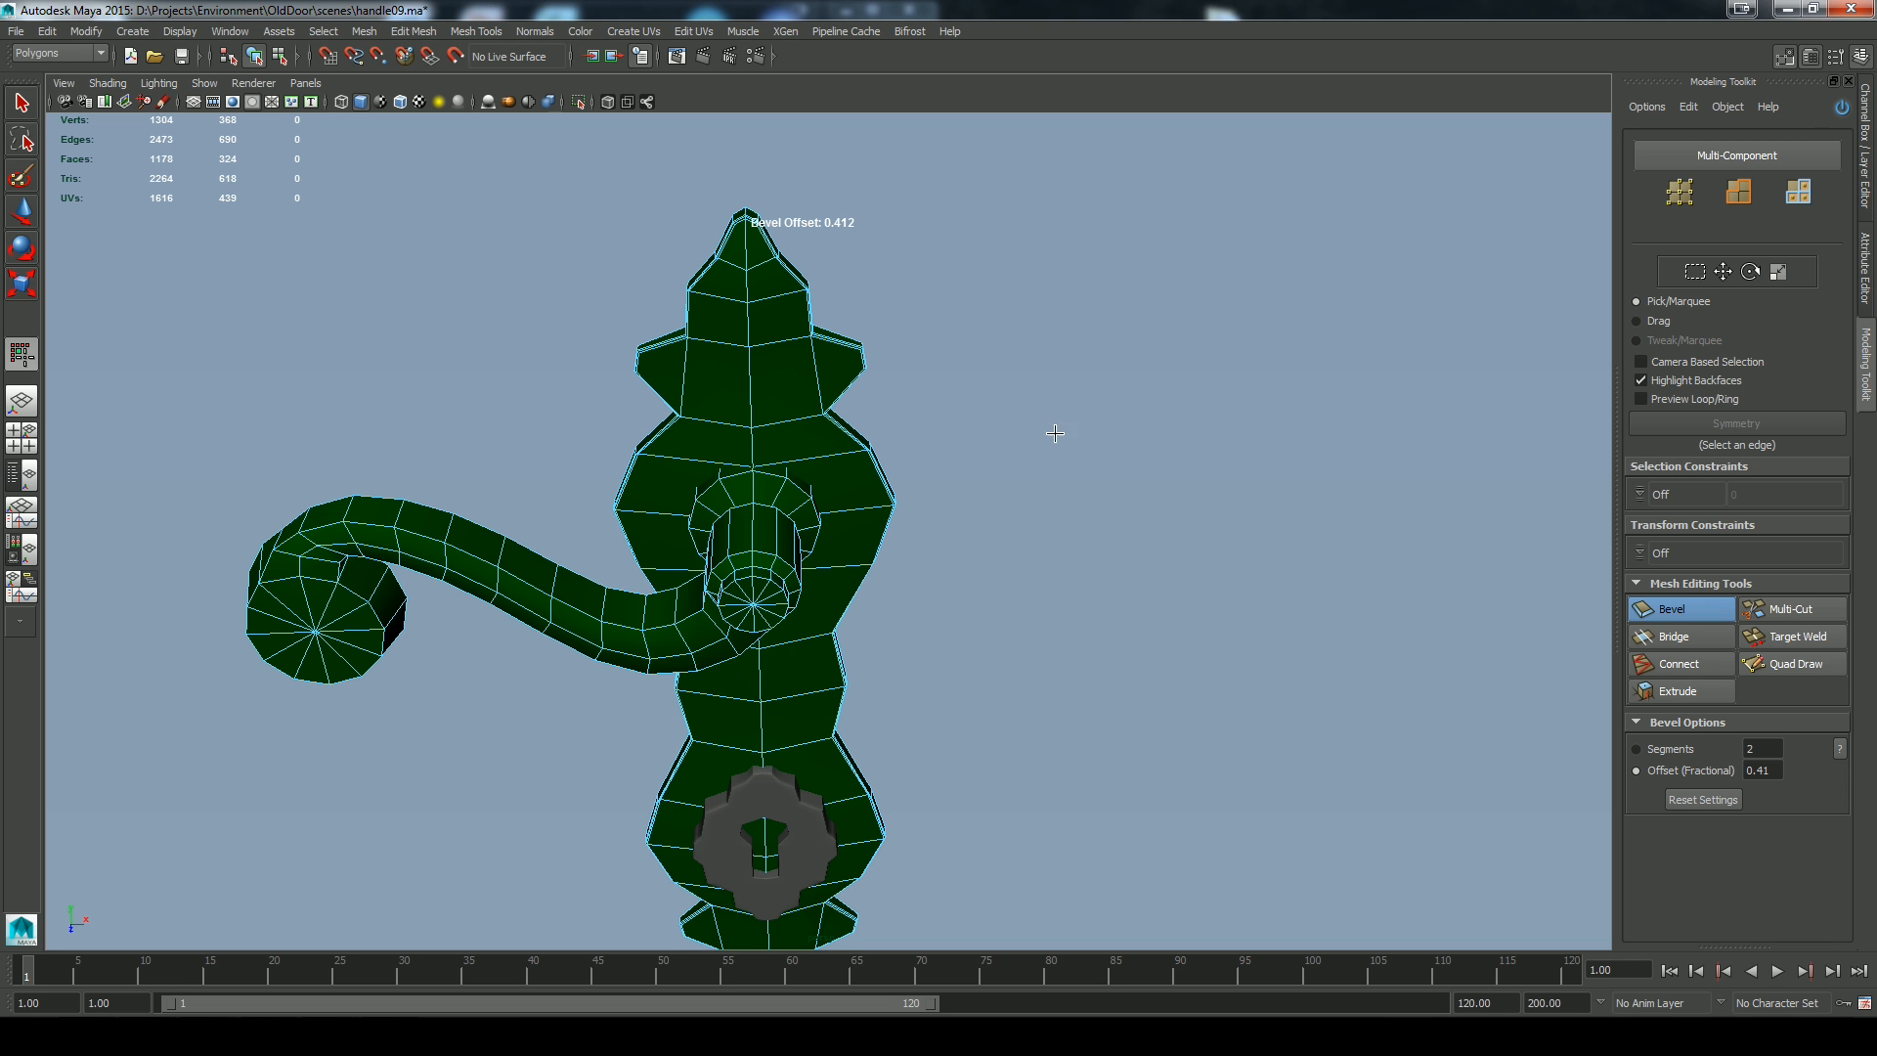
key("q")
Assign the lambert1 material to the beveled handle mesh from the Hypershade
key("space")
left_click_drag(980, 620, 824, 545)
right_click_drag(711, 496, 737, 449)
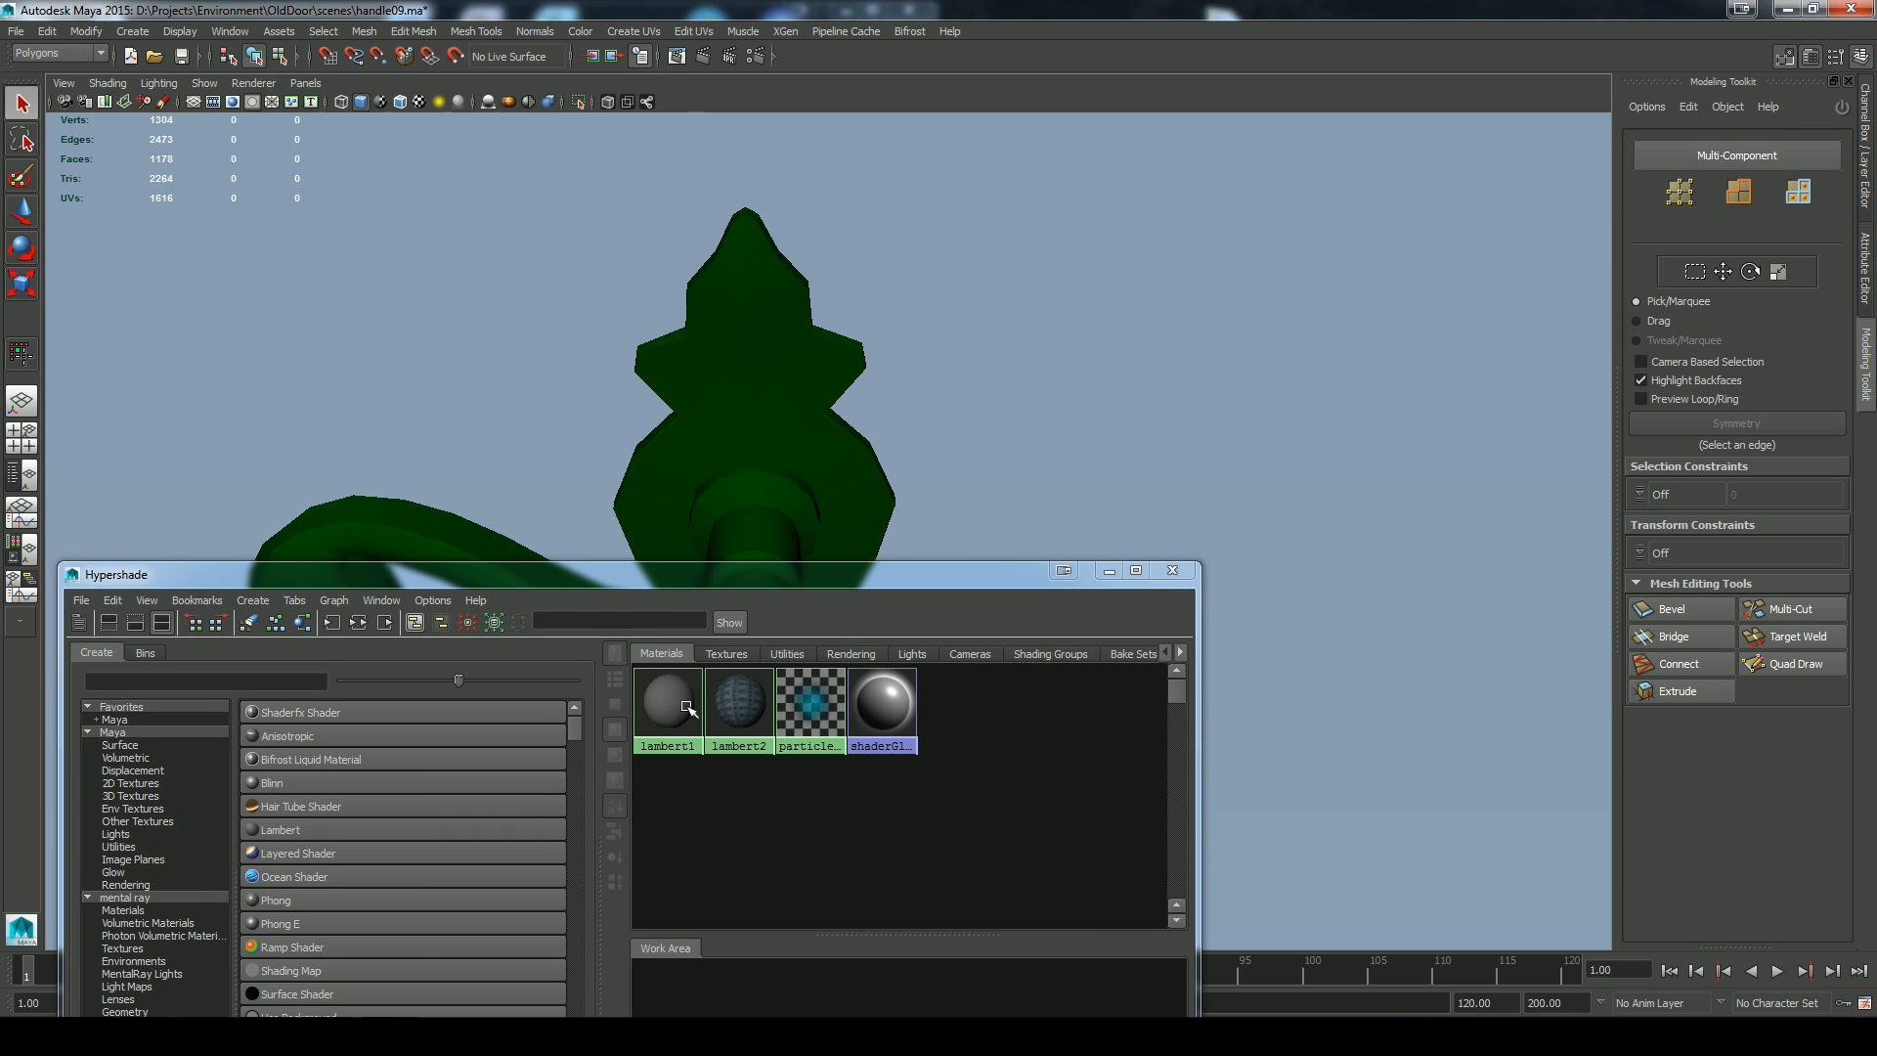
left_click(958, 489)
left_click(1173, 570)
Examine the handle and back plate in smooth preview to judge the beveled outline, then return to the unsmoothed display
left_click(895, 479)
mouse_move(1105, 584)
left_mouse_down("alt")
mouse_move(1085, 565)
mouse_move(1014, 582)
mouse_move(1047, 566)
mouse_move(1001, 520)
mouse_move(1014, 620)
mouse_move(1014, 486)
mouse_move(1022, 577)
mouse_move(1068, 592)
left_mouse_up("alt")
key("3")
left_click(1106, 561)
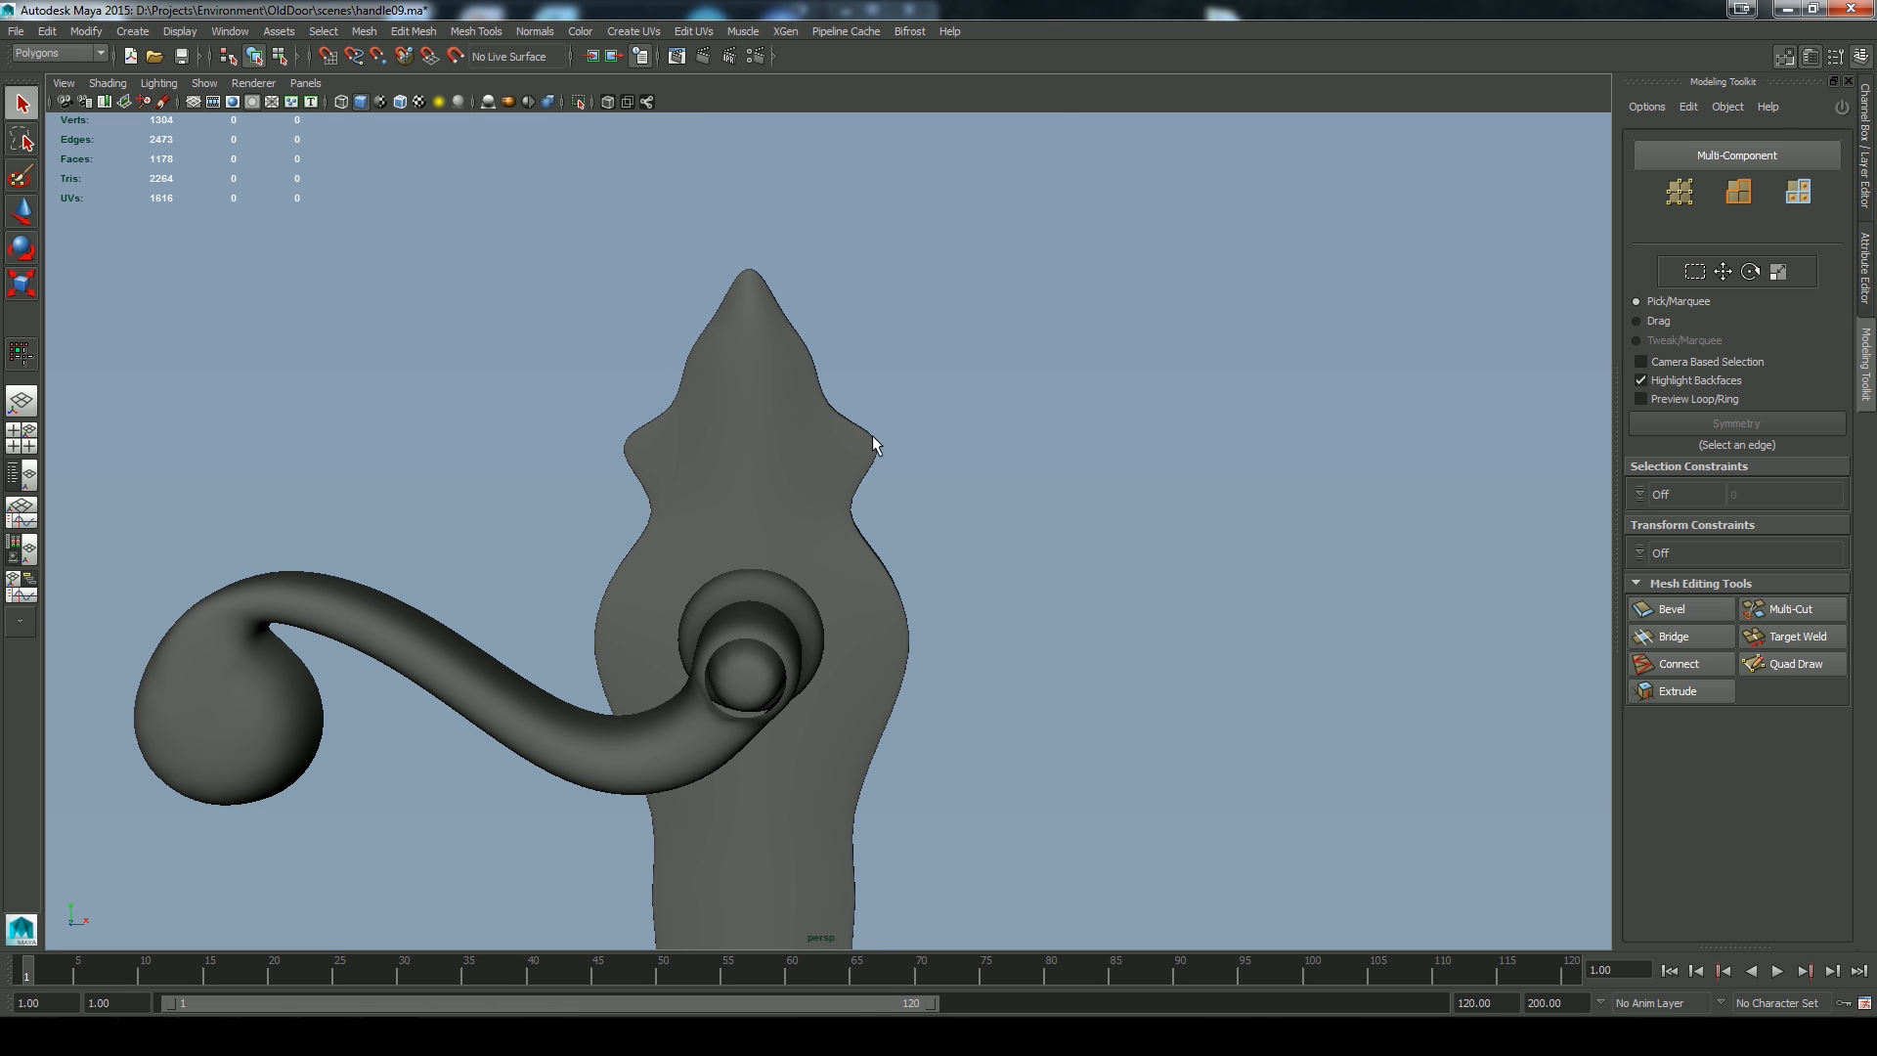
left_click_drag(974, 491, 930, 503, "alt")
middle_click_drag(930, 502, 968, 461, "alt")
left_click_drag(968, 461, 1008, 473, "alt")
left_click(790, 366)
middle_click_drag(919, 369, 916, 460, "alt")
key("1")
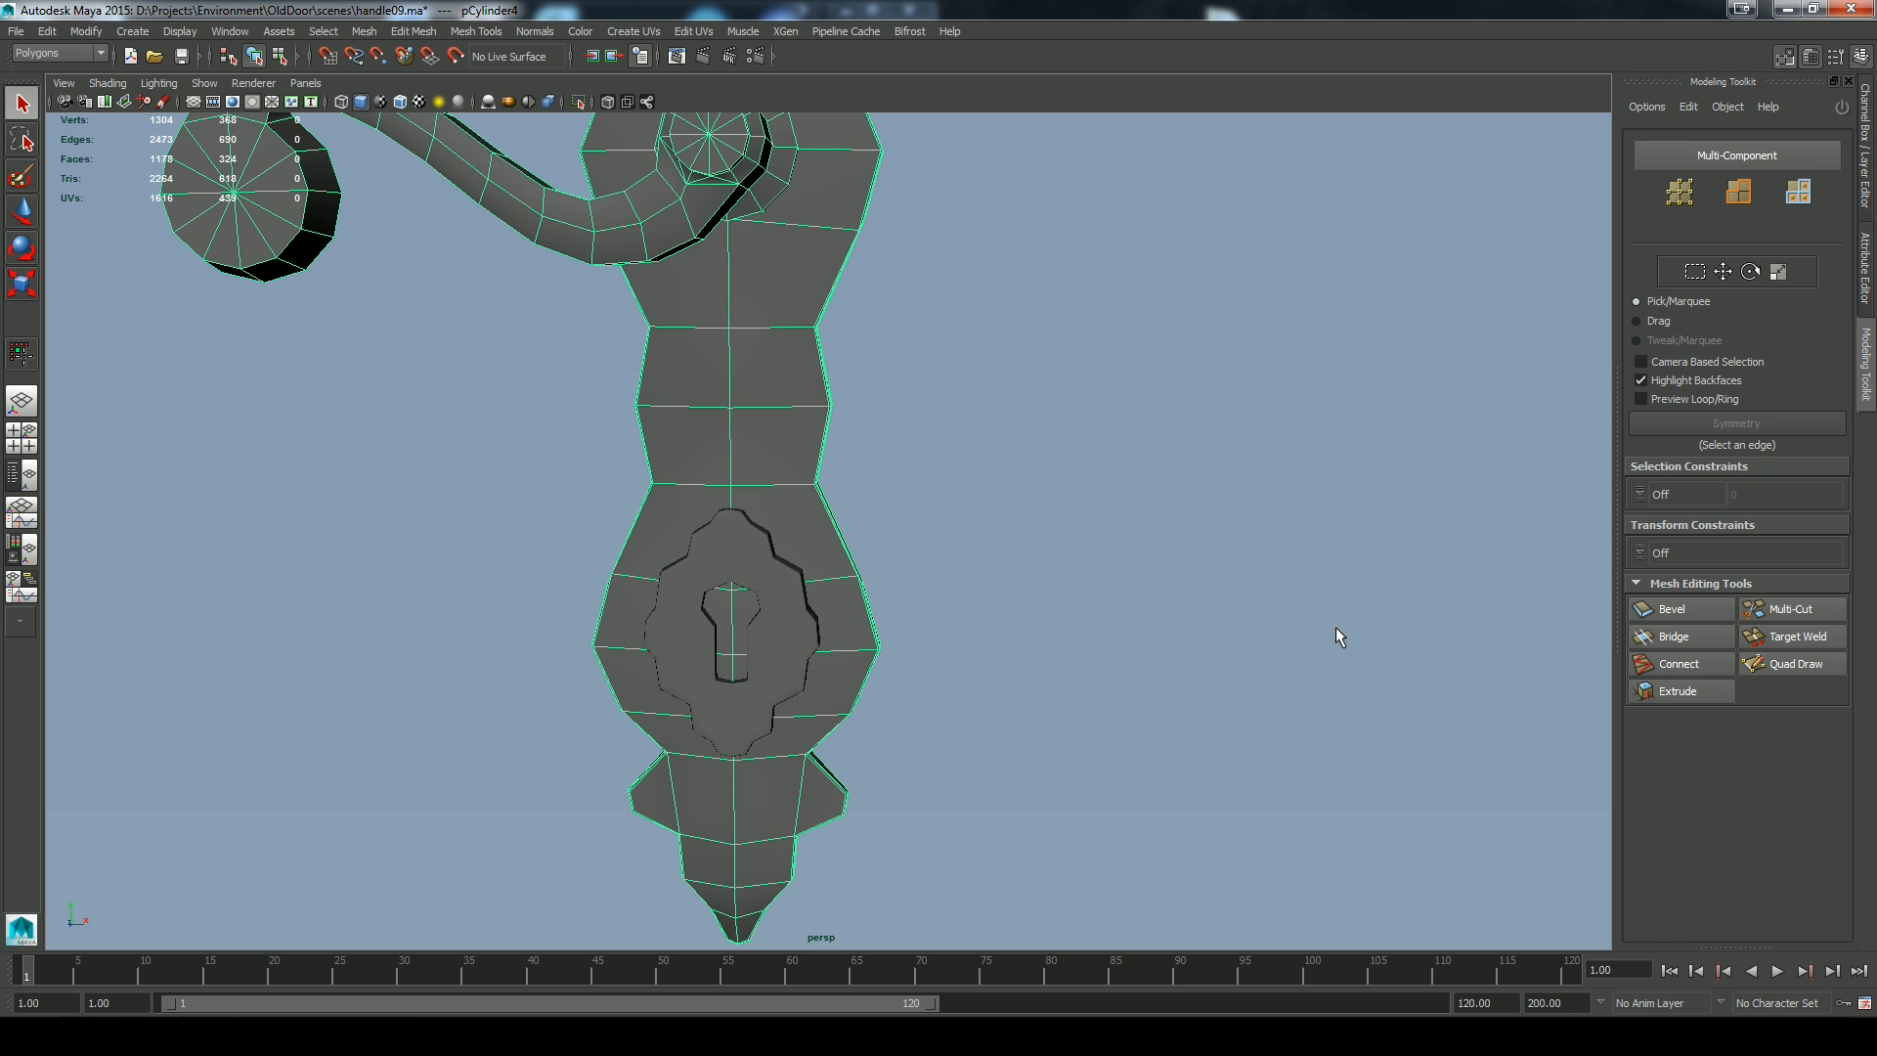
Insert one vertical edge loop on each side of the back plate's centre line with Multi-Cut
left_click(1792, 609)
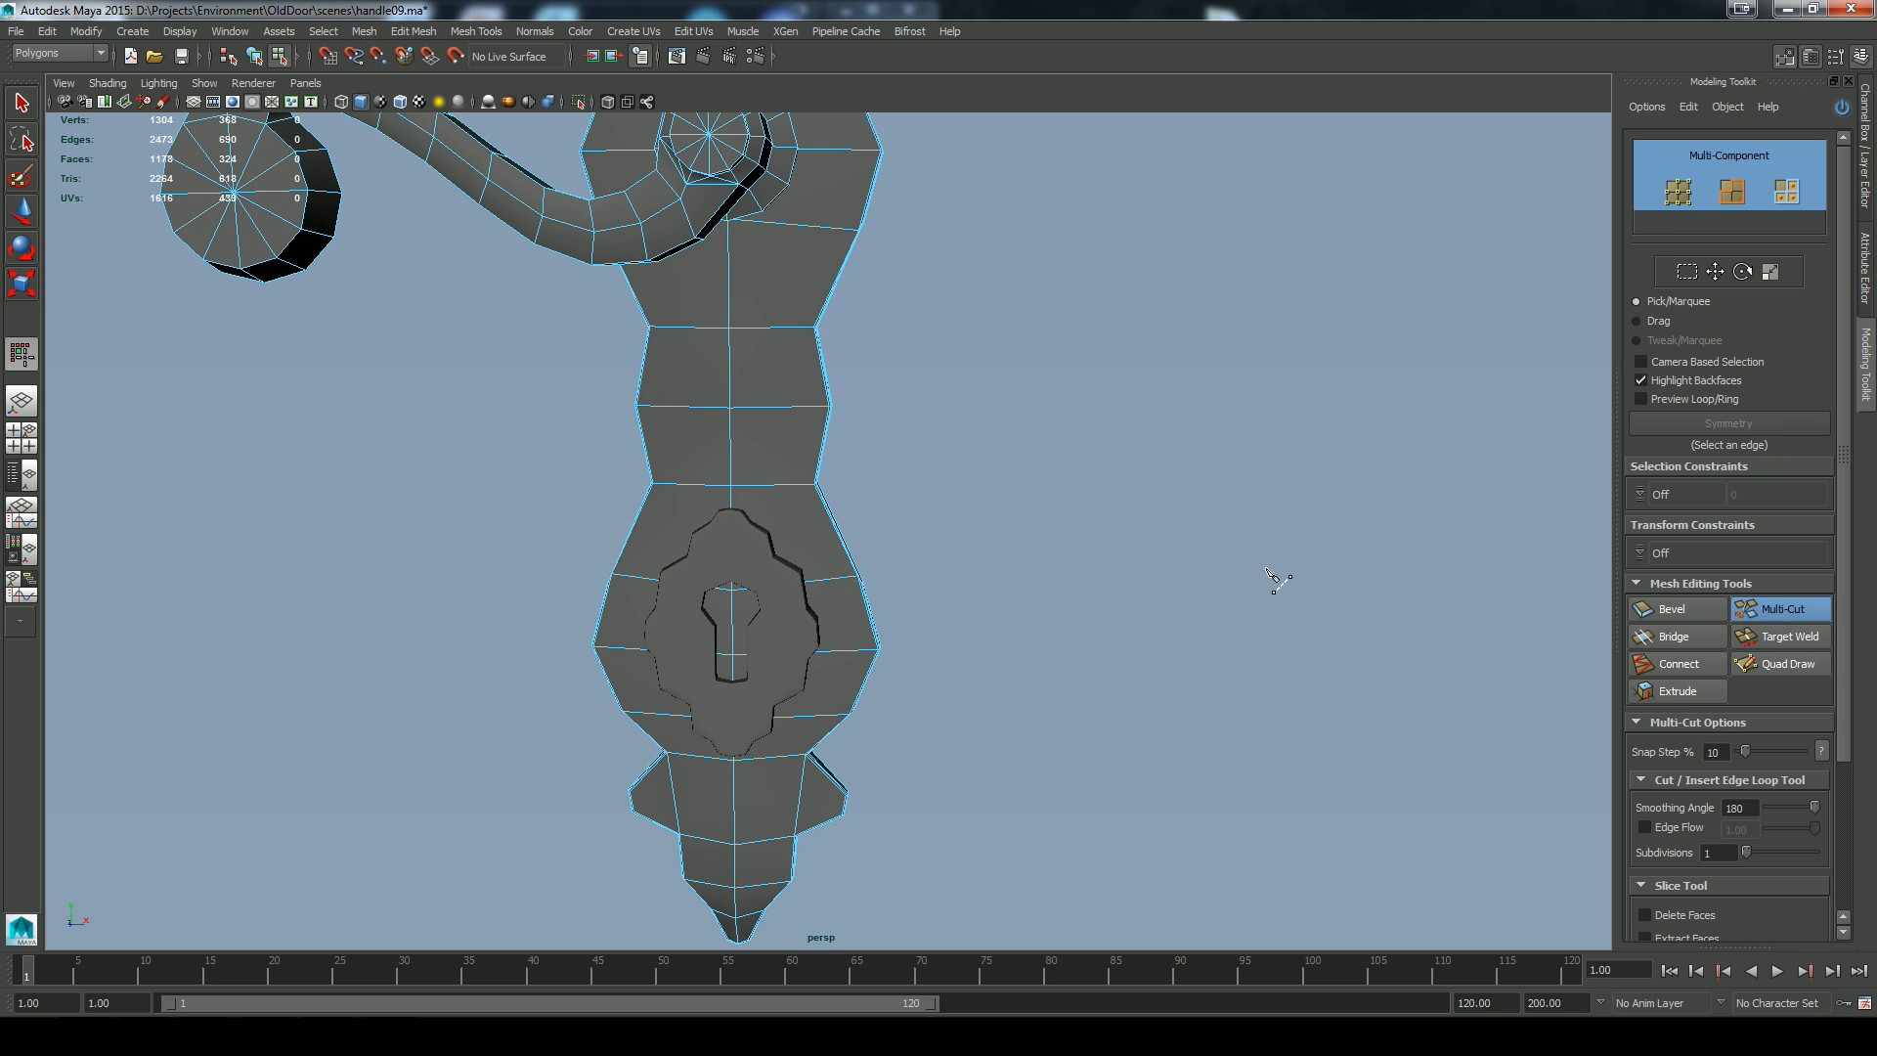
left_click(774, 486, "ctrl")
left_click(692, 483, "ctrl")
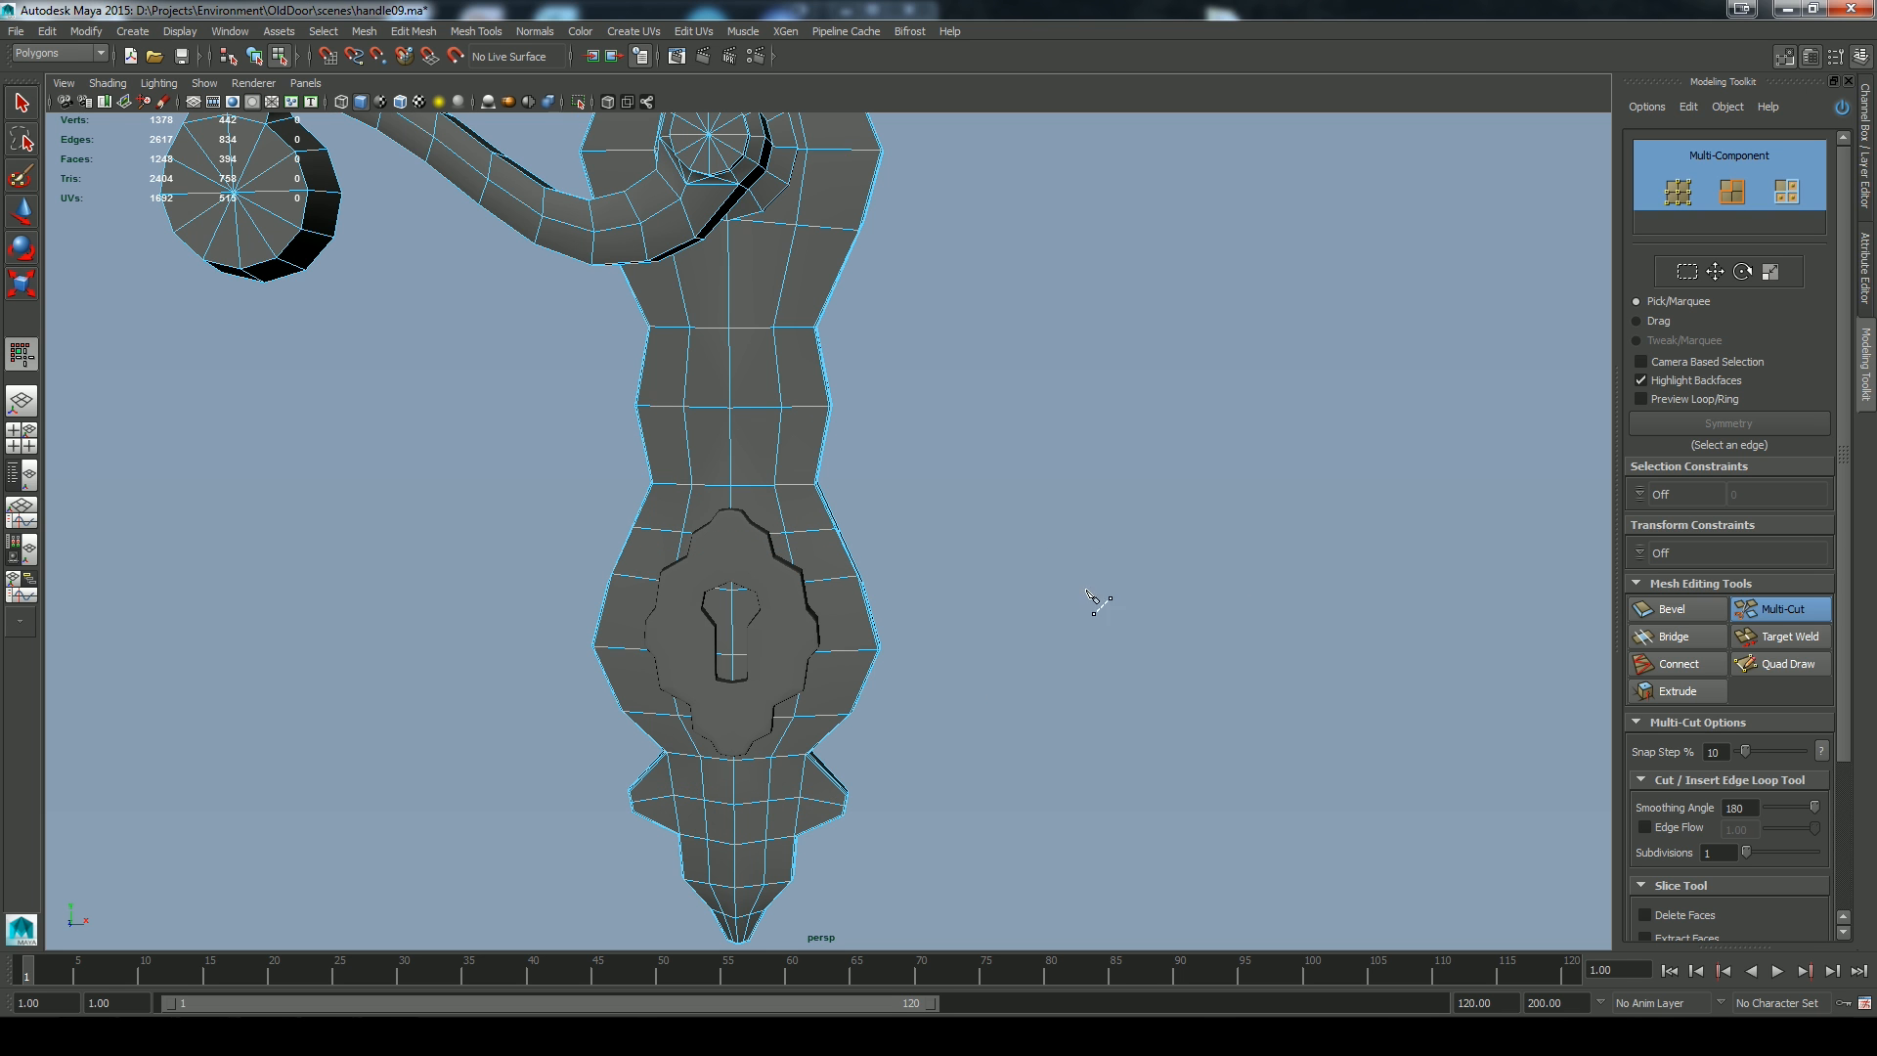
Insert horizontal edge loops across the back plate just below the handle's base and across its upper section
middle_click_drag(1088, 499, 1076, 714, "alt")
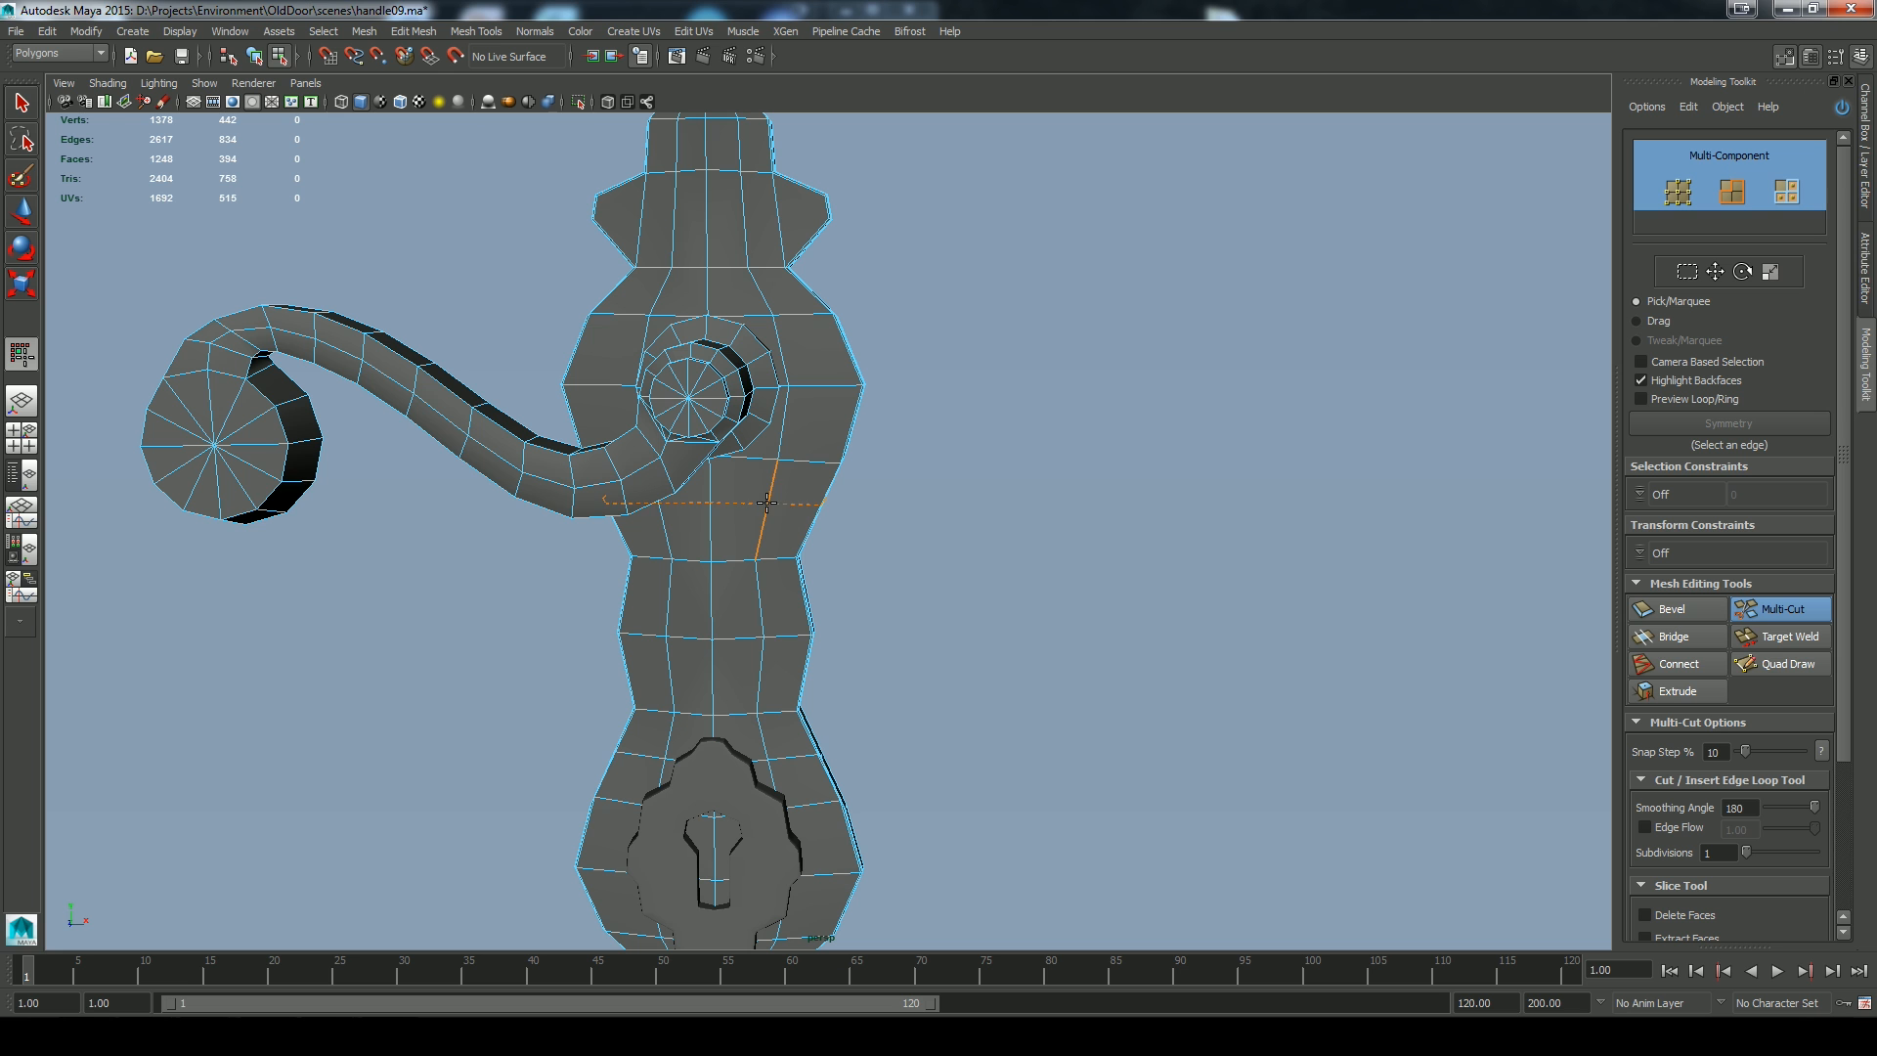
left_click(777, 508, "ctrl")
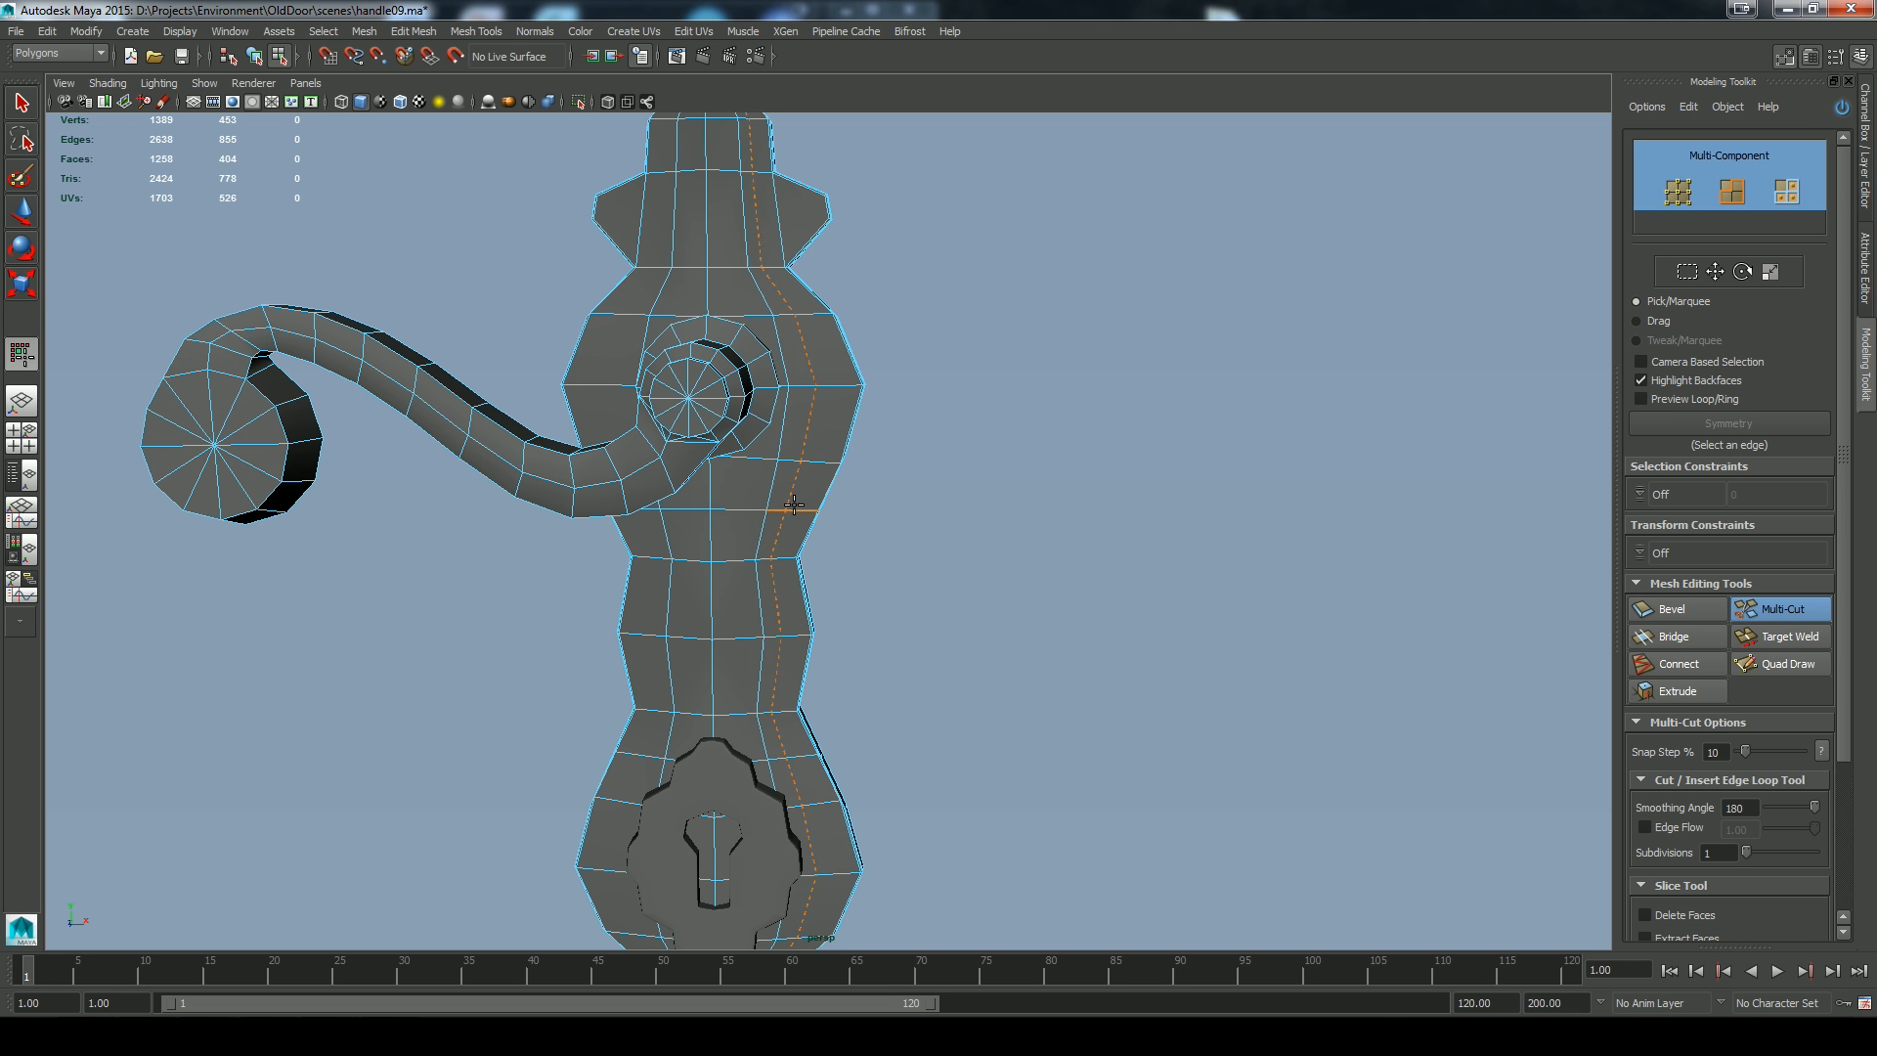
left_click(779, 219, "ctrl")
left_click_drag(1085, 390, 1037, 342, "alt")
middle_click_drag(1037, 342, 1072, 532, "alt")
right_click_drag(1072, 532, 1159, 584, "alt")
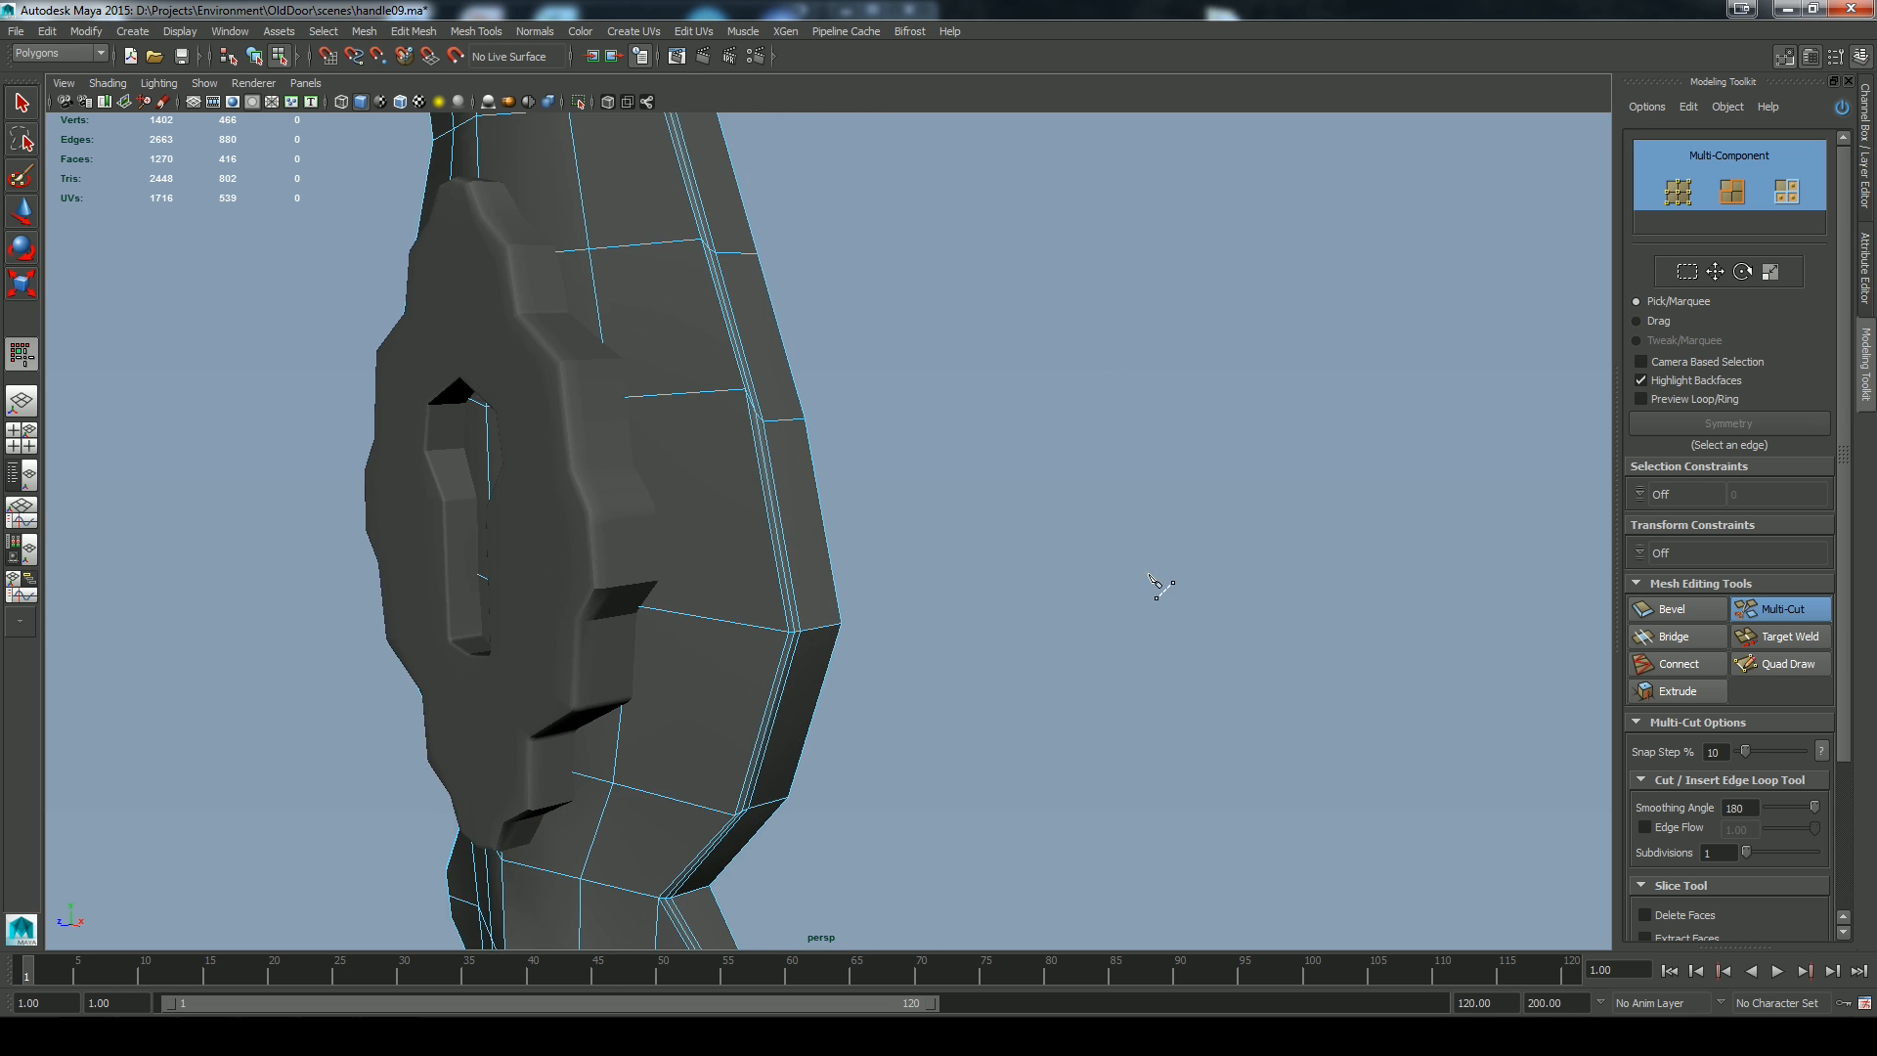
left_click_drag(1159, 584, 1186, 591, "alt")
key("q")
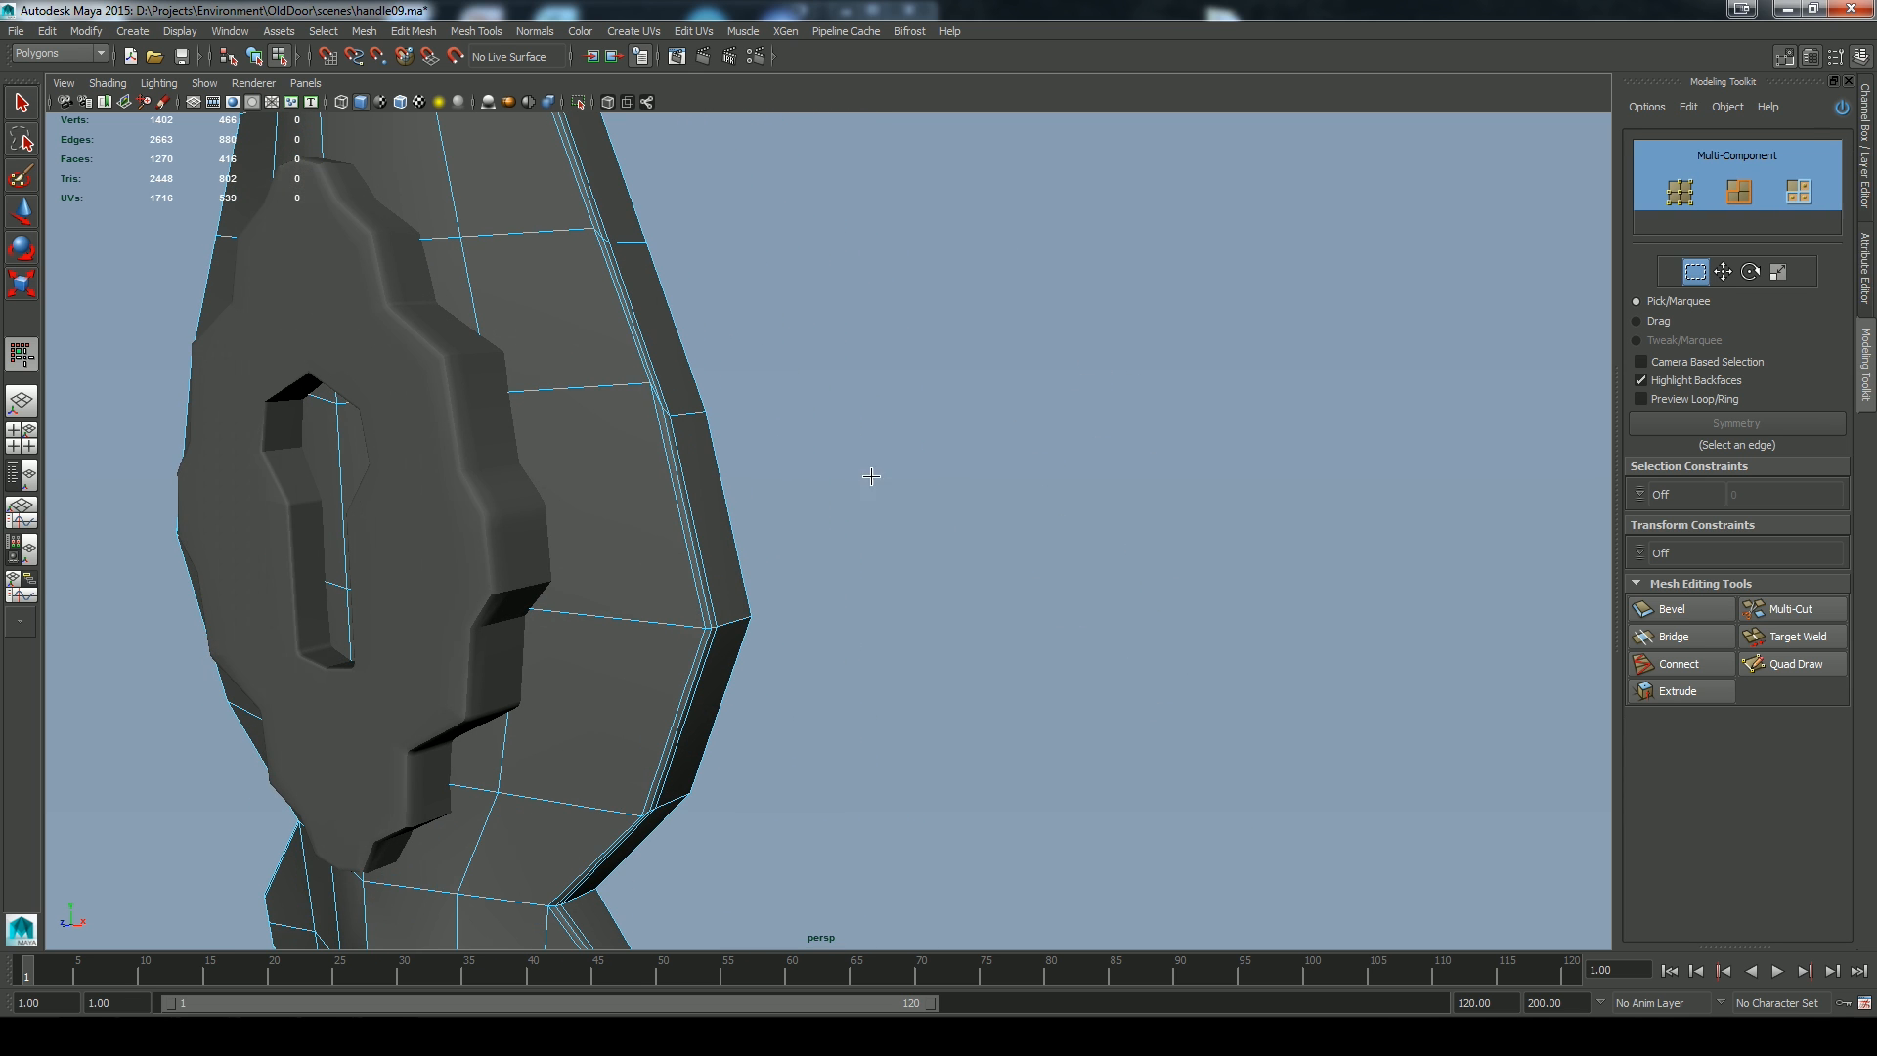
Select the front edges of the back plate's horizontal loop crossing the upper keyhole and move them slightly down
double_click(691, 420)
left_click_drag(1163, 448, 1063, 374, "alt")
mouse_move(987, 467)
left_mouse_down("alt")
mouse_move(1102, 450)
mouse_move(987, 447)
left_mouse_up("alt")
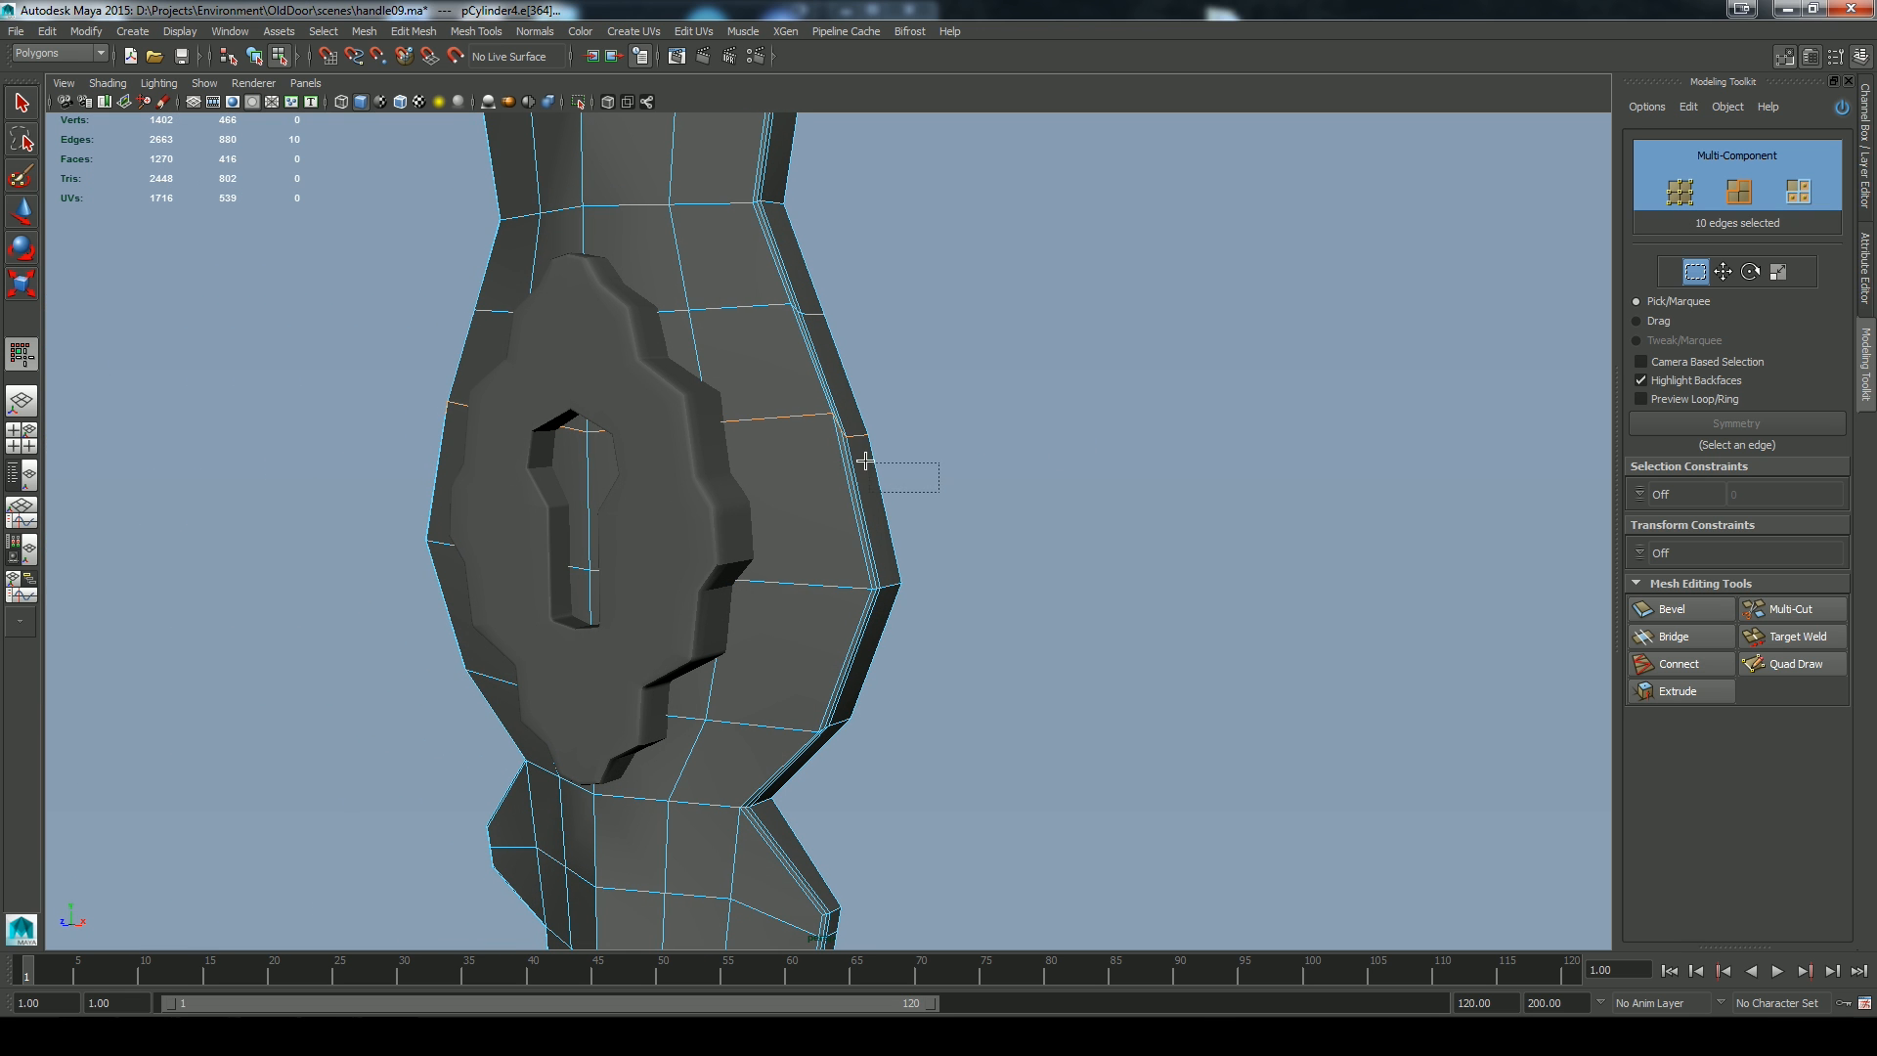
left_click_drag(823, 425, 821, 425, "ctrl")
left_click_drag(754, 563, 893, 557, "alt")
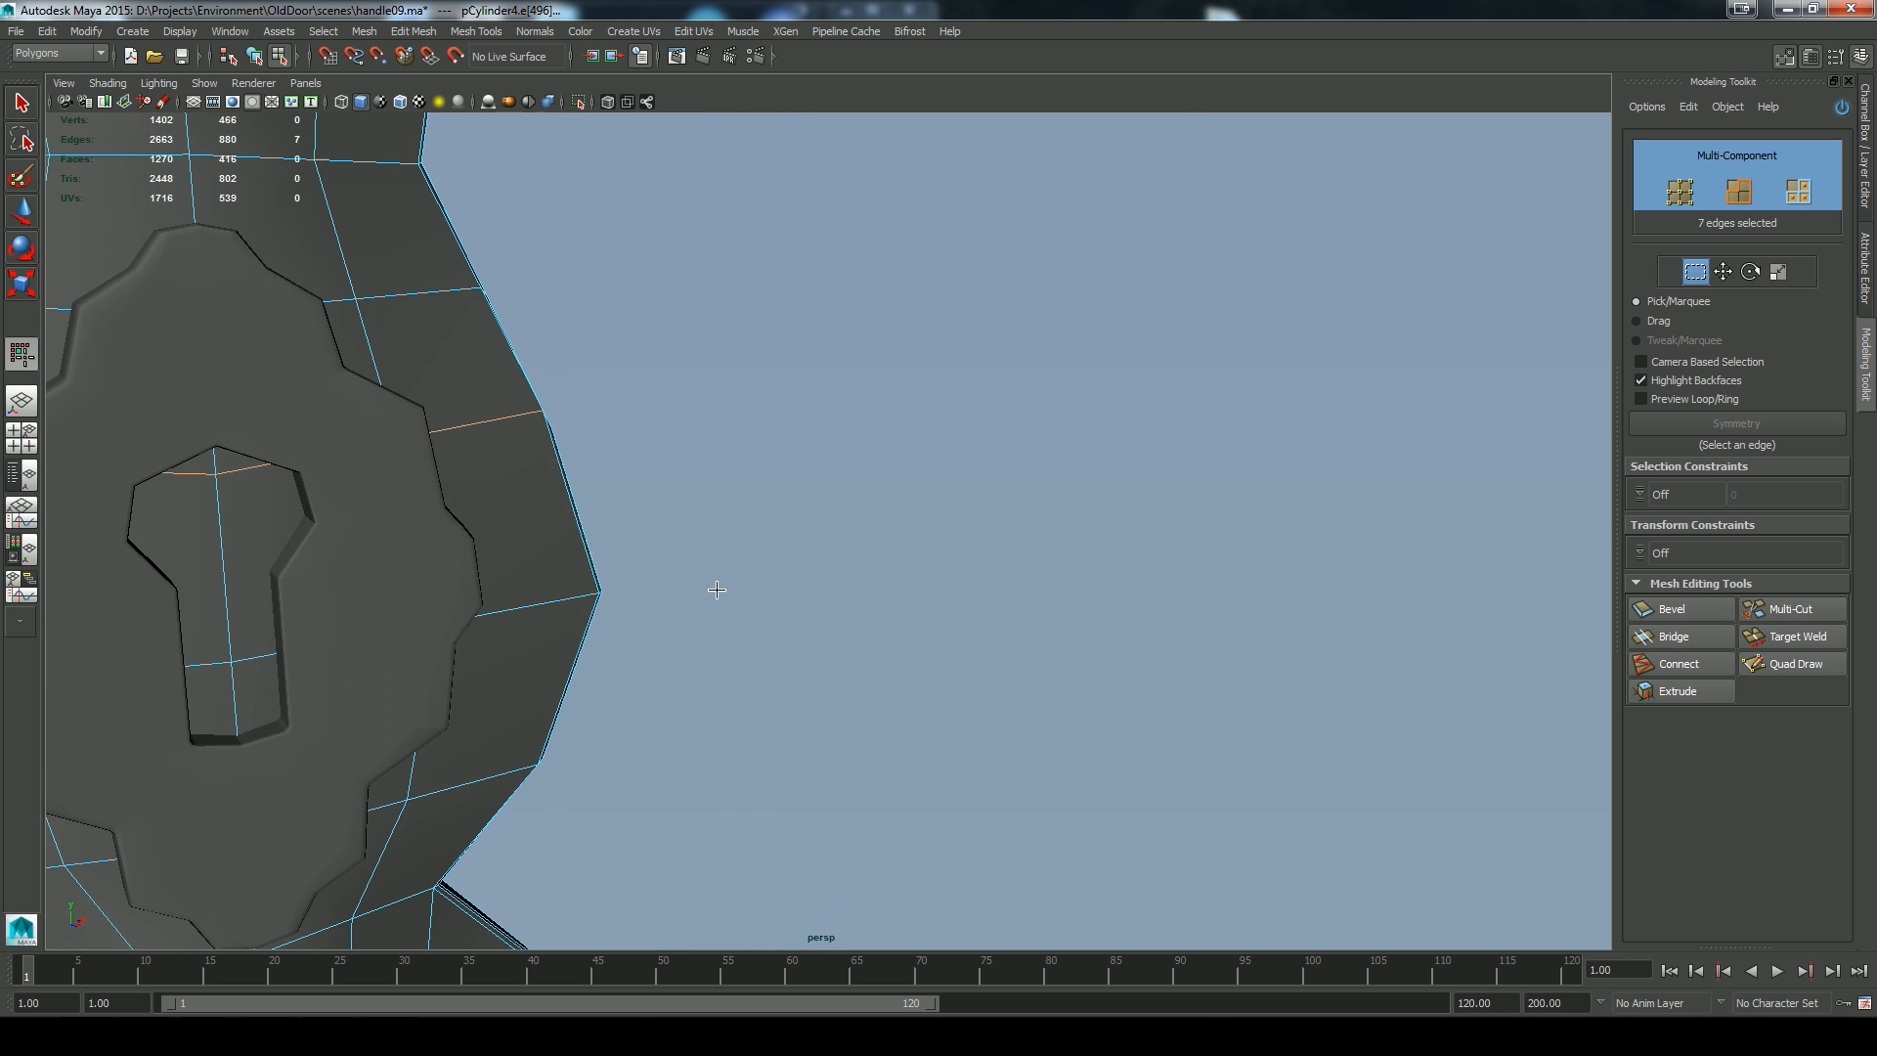
left_click_drag(717, 590, 1077, 485, "alt")
left_click_drag(644, 300, 647, 293, "ctrl")
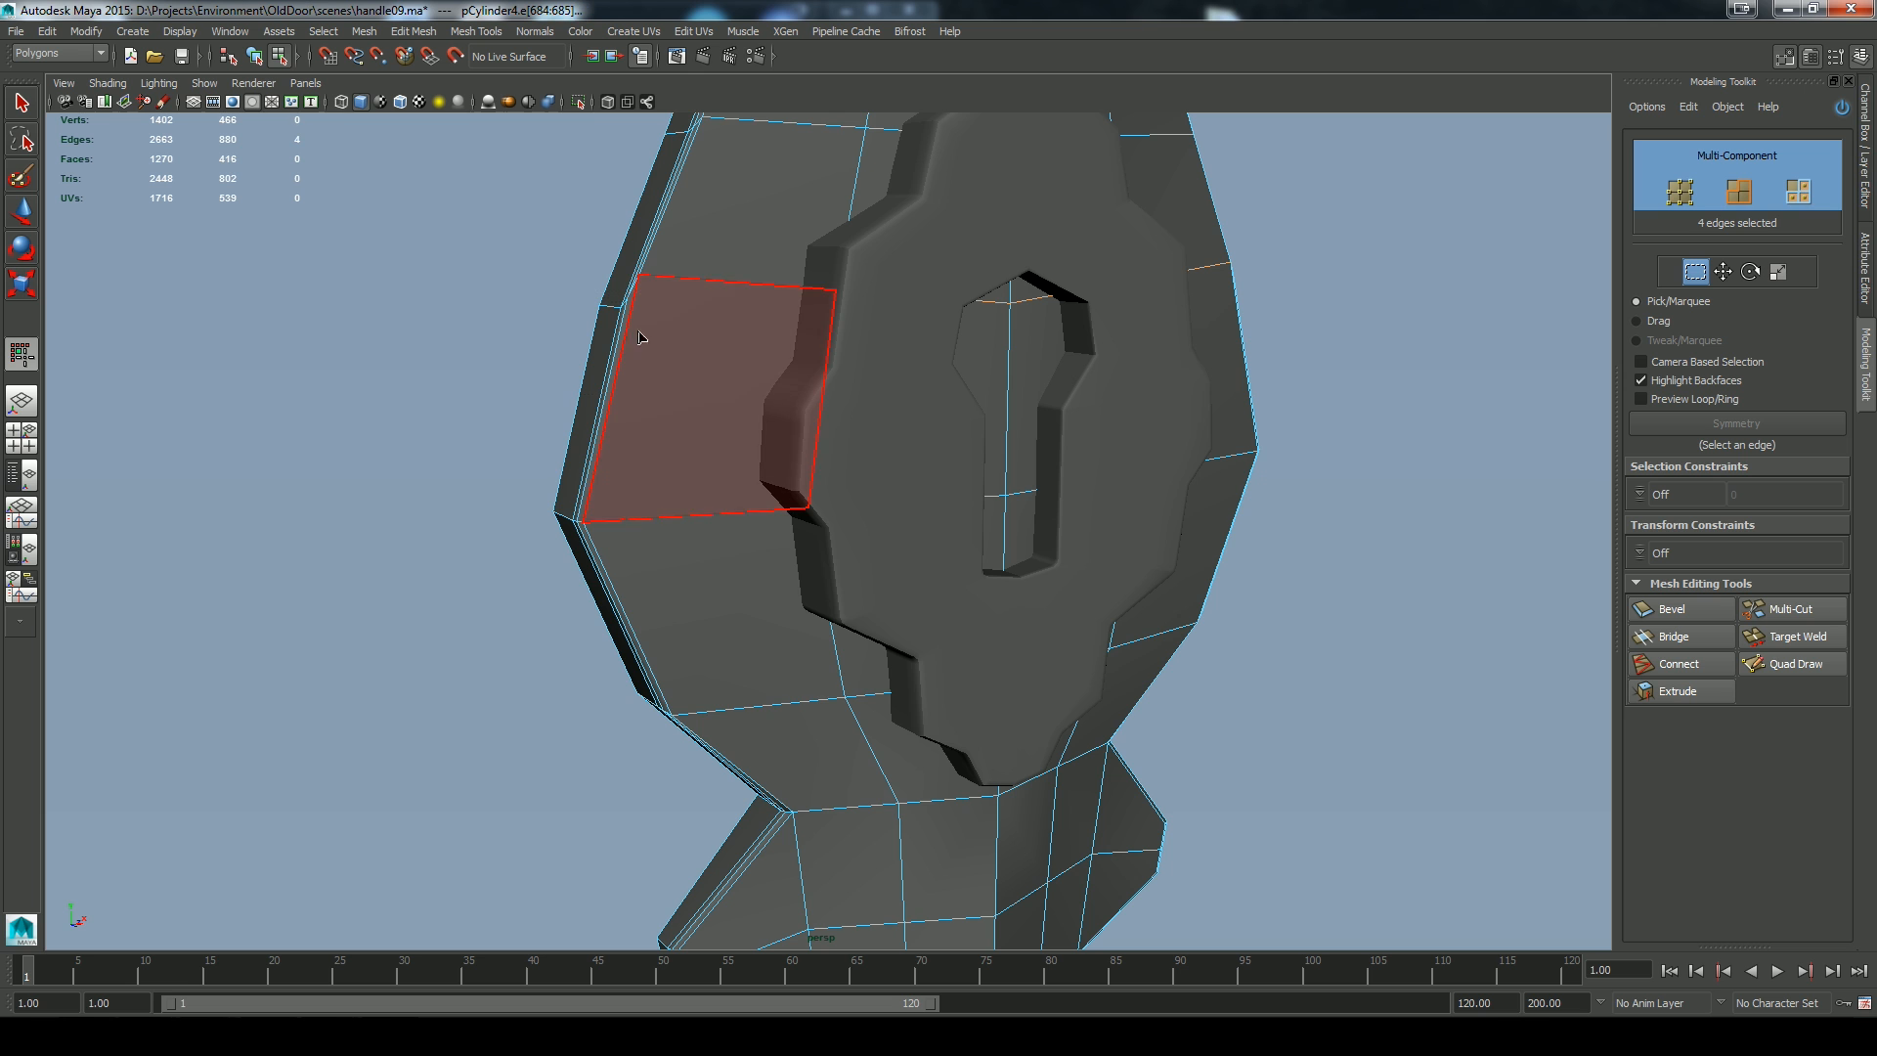
right_click(741, 533)
left_click(751, 446)
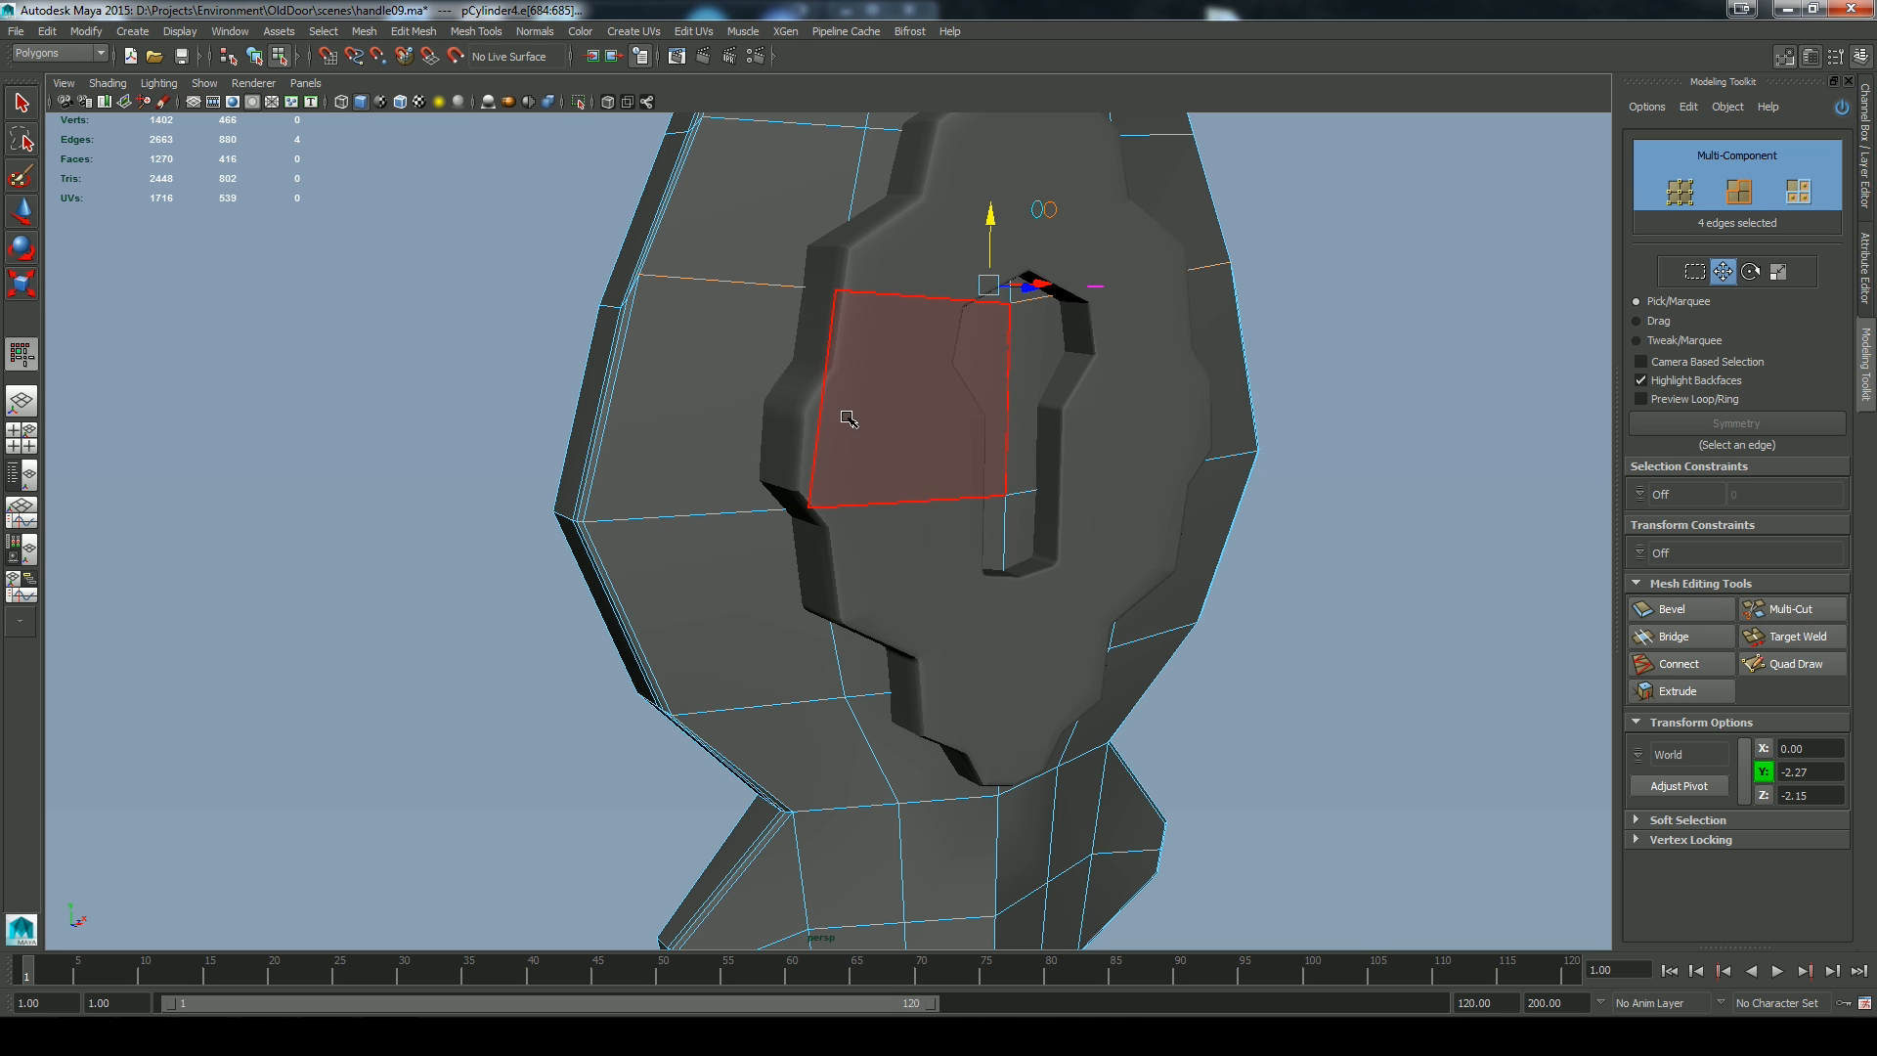
left_click_drag(988, 207, 989, 235)
Scale the selected back plate edges slightly wider in the front view, then return to the perspective view
right_click(1005, 262)
left_click(1185, 268)
key("space")
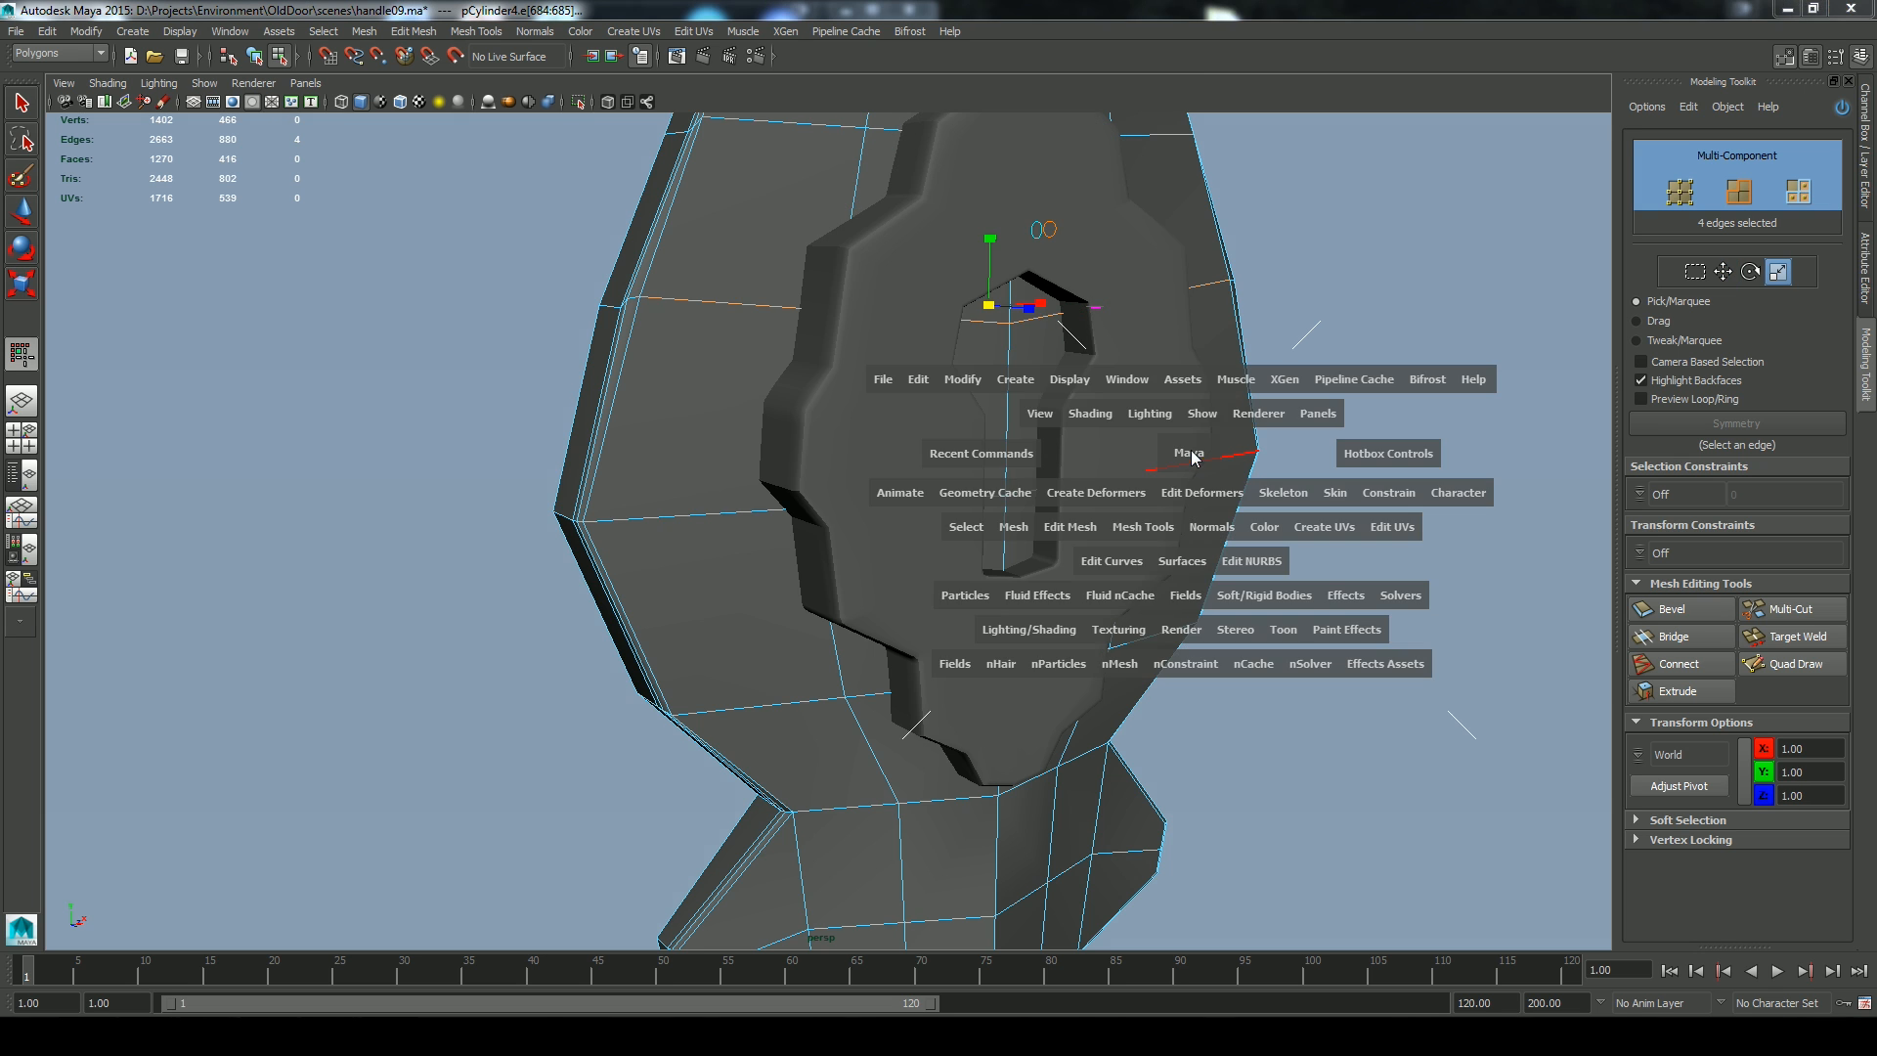
left_click_drag(1192, 454, 1174, 518)
left_click_drag(828, 427, 830, 428)
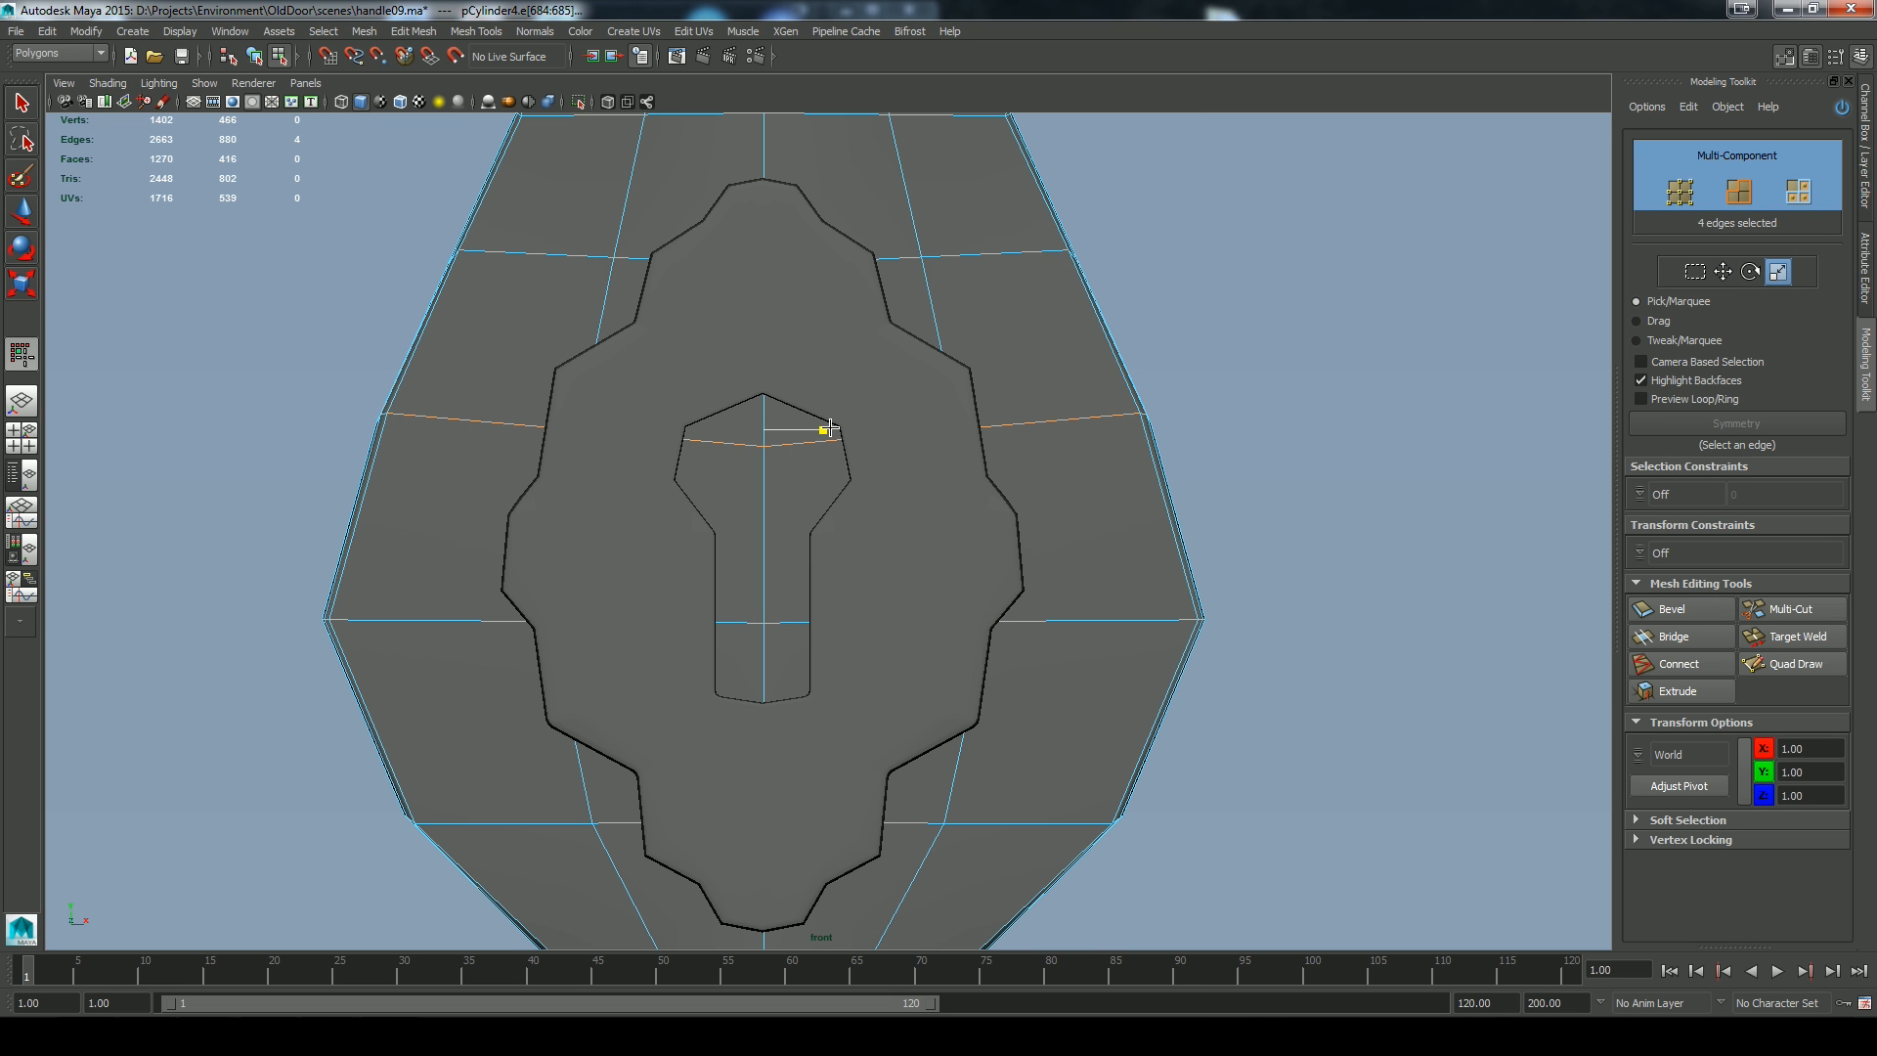
key("q")
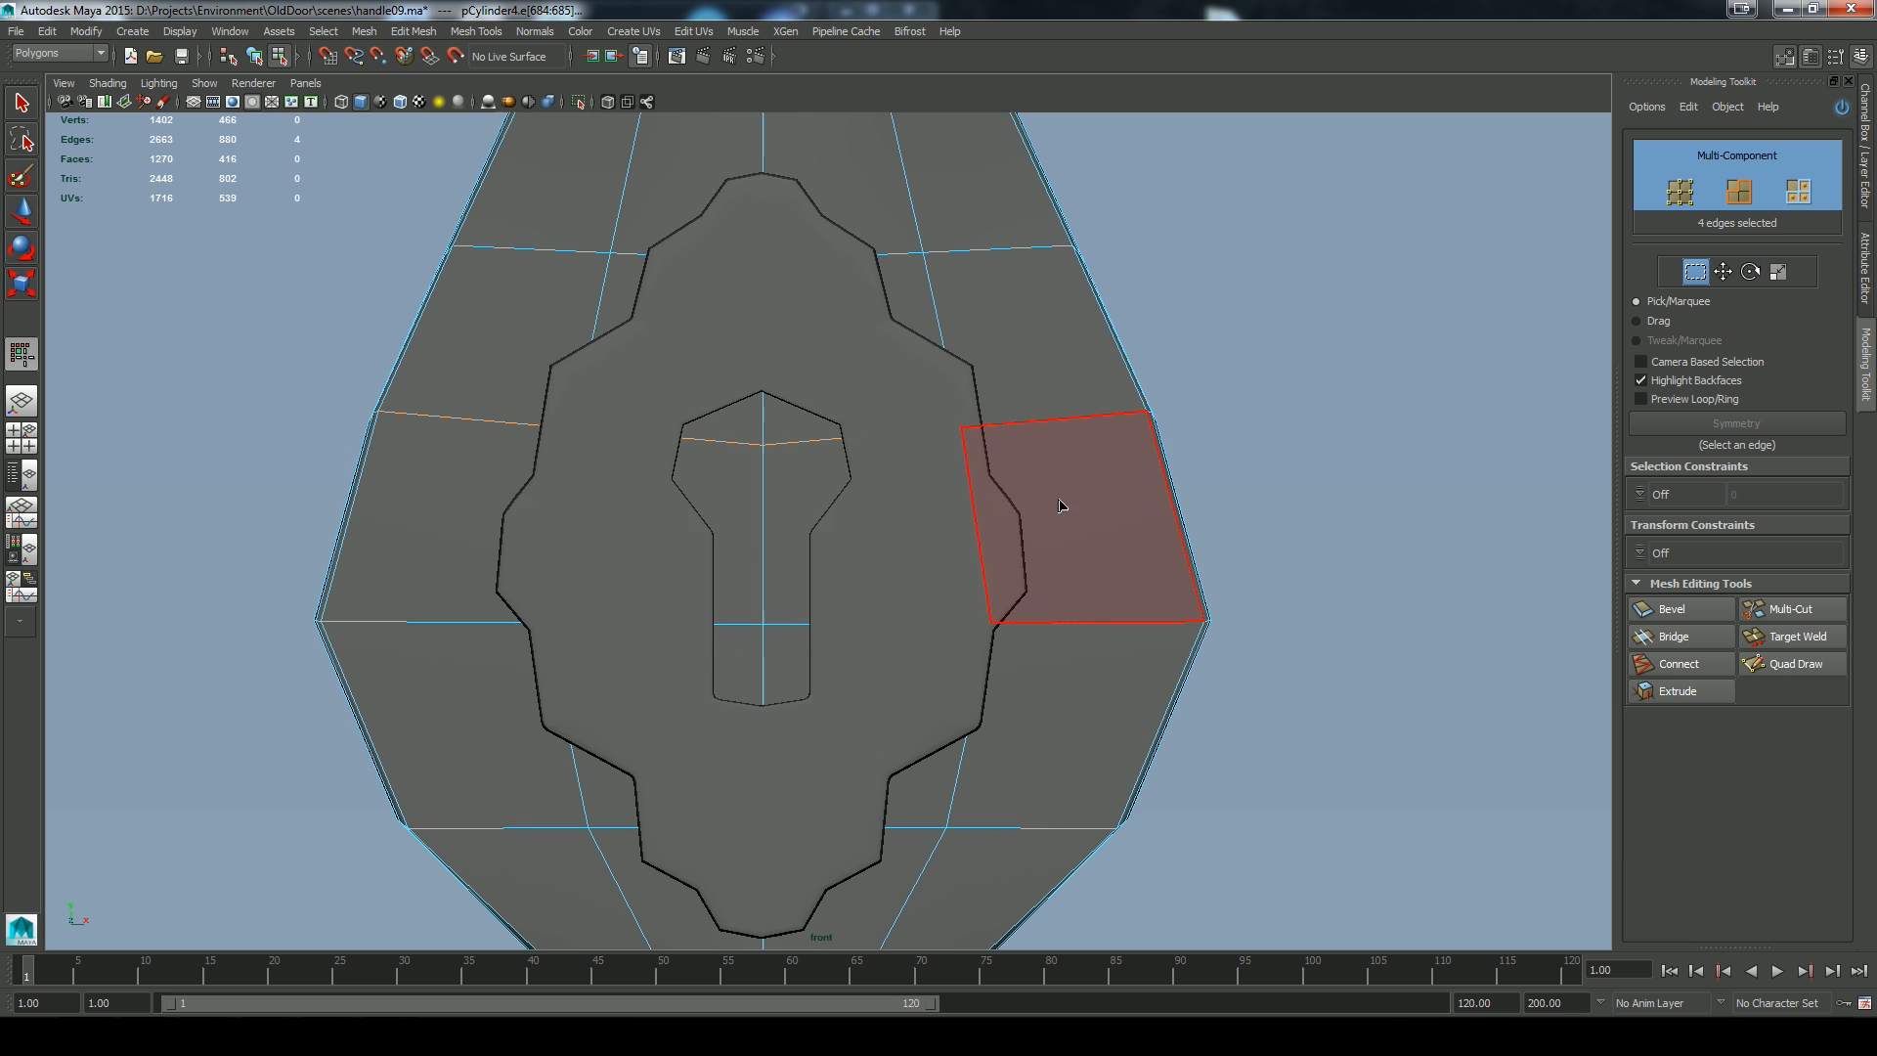
left_click_drag(1056, 529, 1061, 534, "alt")
key("space")
left_click(1060, 532)
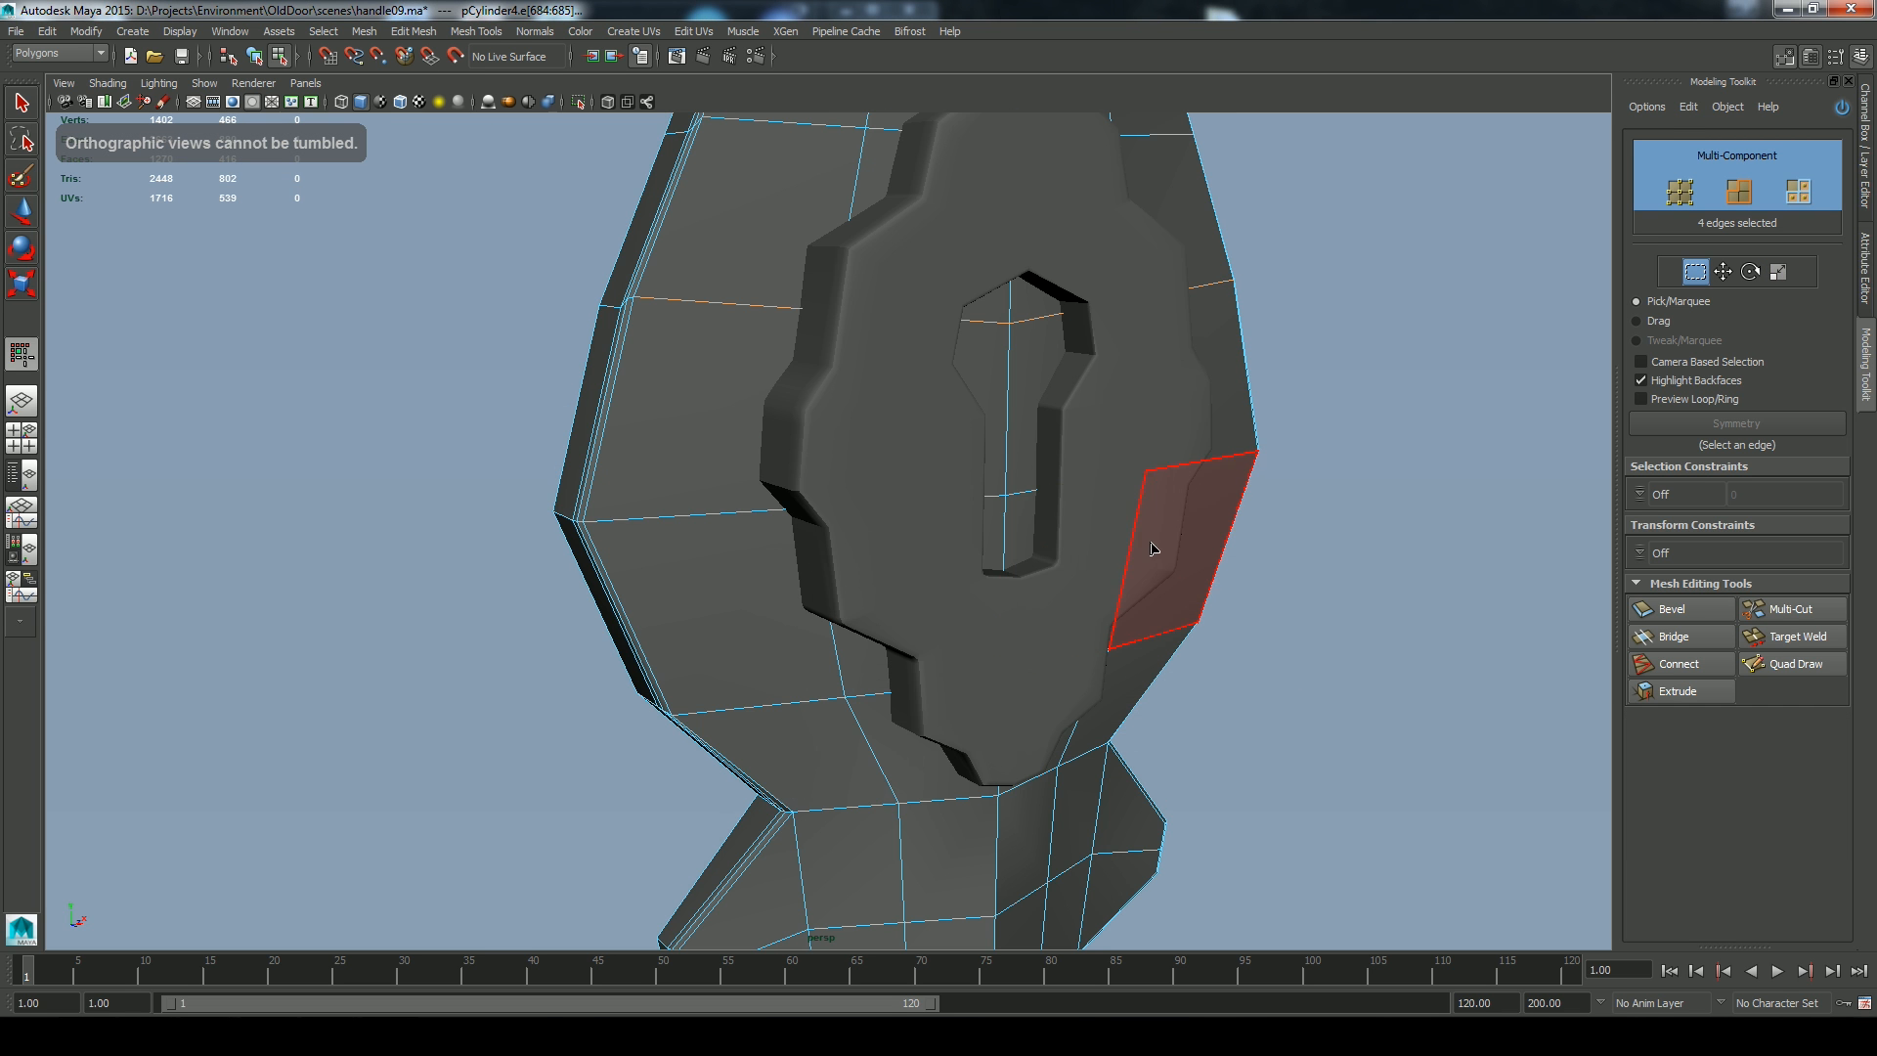
Examine the back plate's outline around the keyhole in smooth preview
right_click_drag(1327, 492, 1115, 532, "alt")
left_click_drag(1115, 532, 1127, 537, "alt")
right_click_drag(1128, 537, 1243, 666, "alt")
key("3")
right_click_drag(831, 419, 1176, 645)
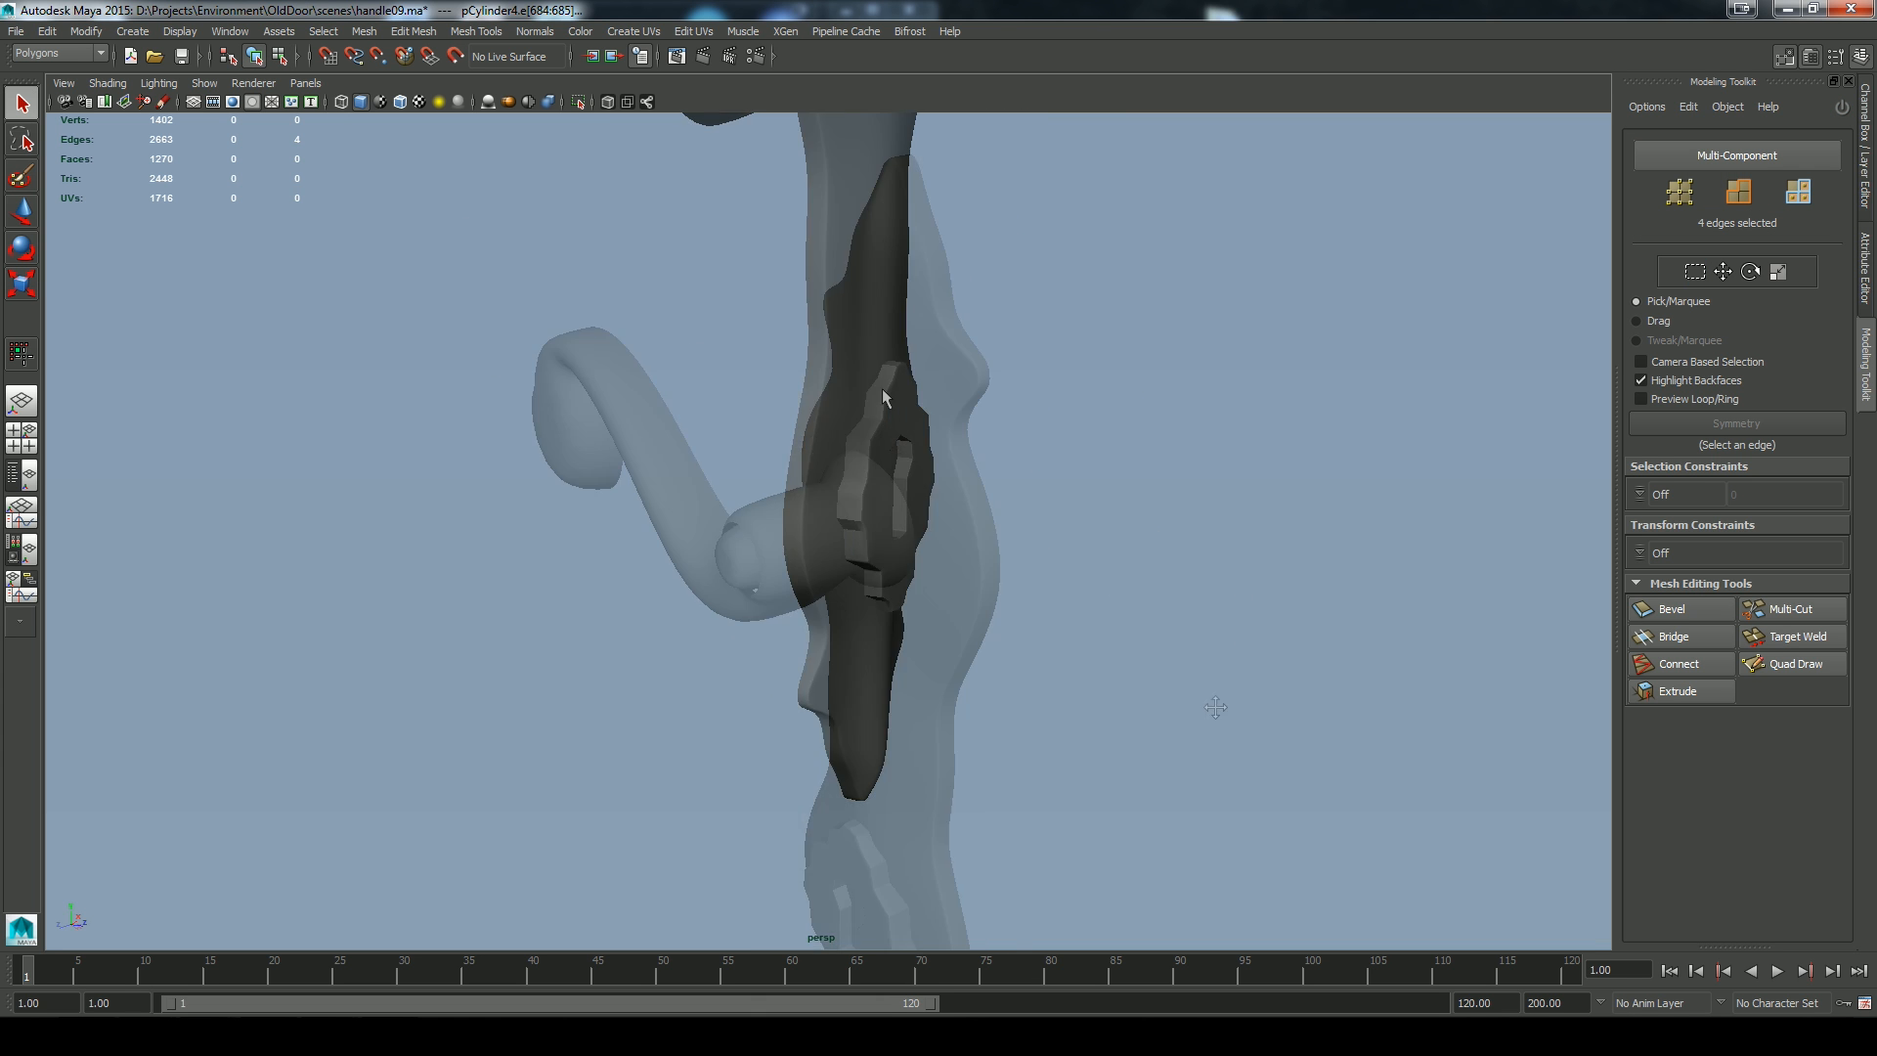
Insert support edge loops around the flared collar where the handle's base meets the back plate, using Multi-Cut
right_click_drag(1075, 684, 1241, 775, "alt")
left_click_drag(1241, 775, 781, 584, "alt")
key("y")
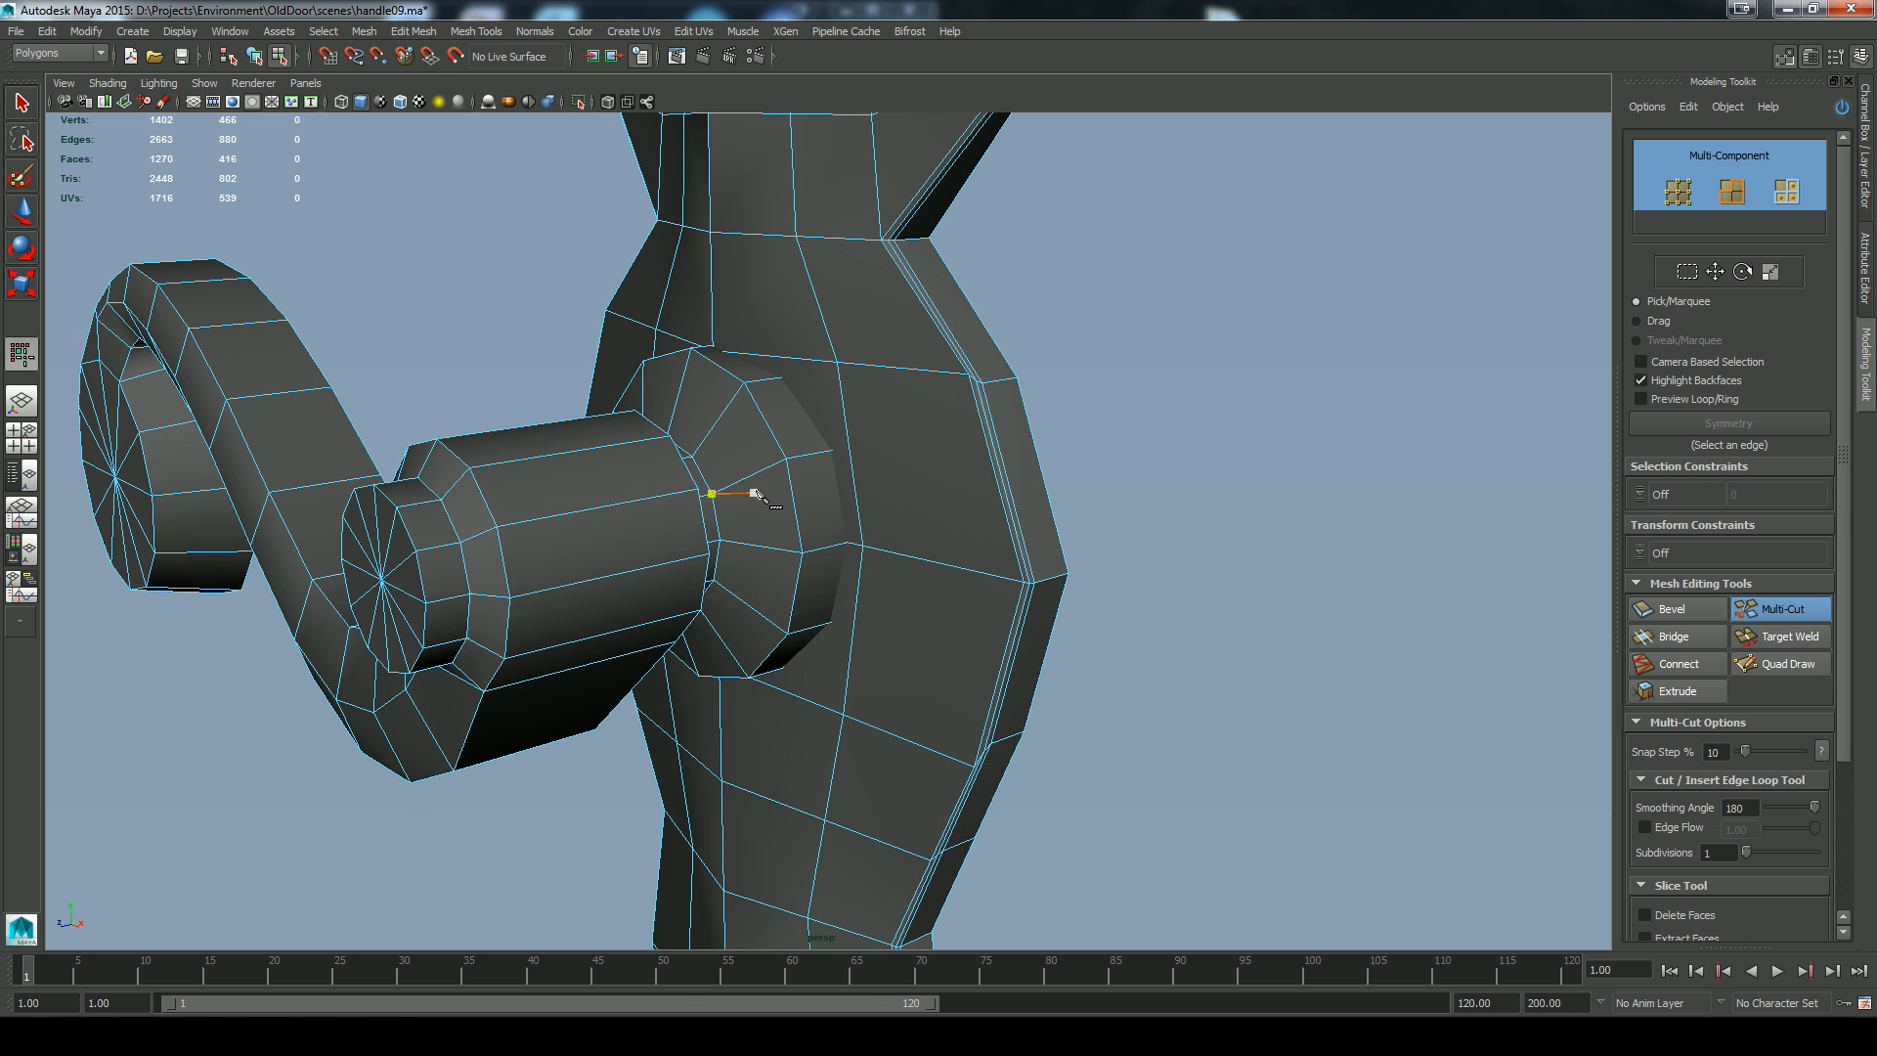
left_click(793, 456, "ctrl")
left_click(776, 461, "ctrl")
left_click(751, 474, "ctrl")
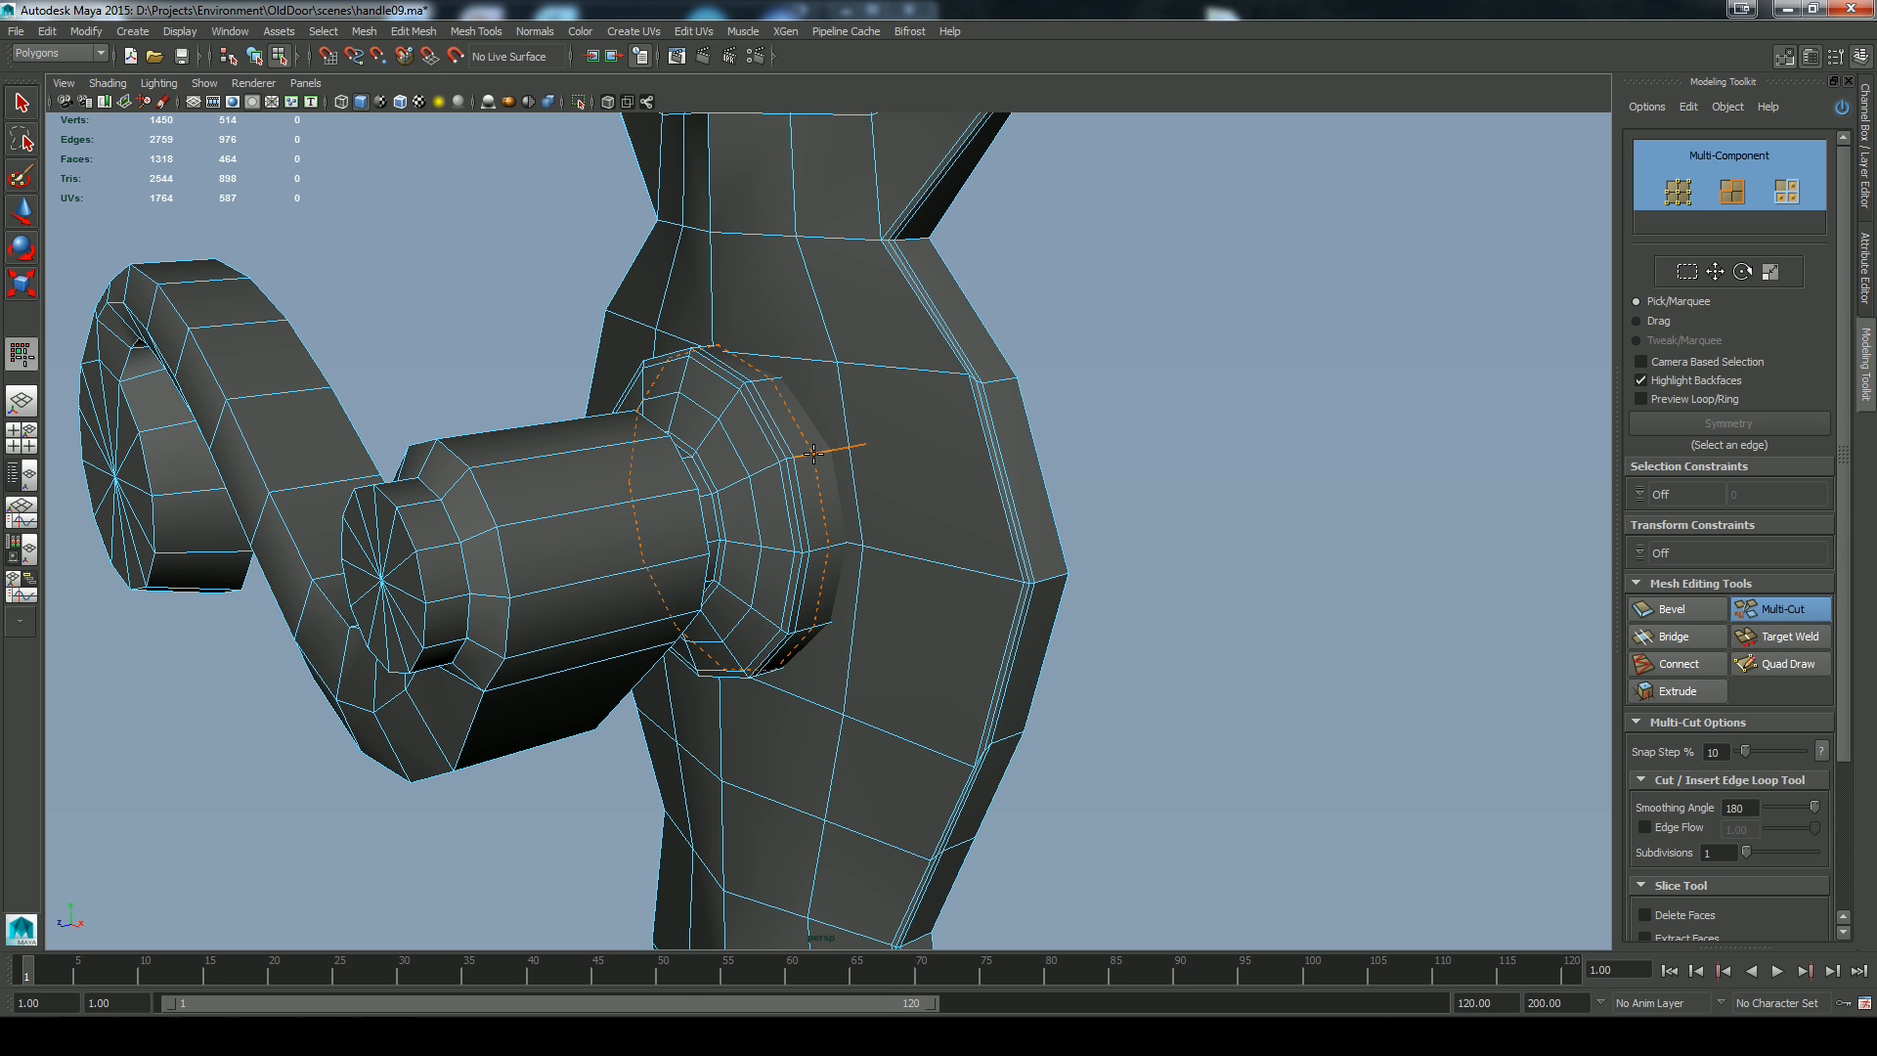
Insert support edge loops at both ends of the handle's base cylinder and around its stepped end knob
left_click(689, 490, "ctrl")
left_click(504, 526, "ctrl")
left_click(491, 530, "ctrl")
left_click(467, 540, "ctrl")
left_click(453, 544, "ctrl")
Insert a lengthwise edge loop along the curved handle arm from the base to the scroll end
left_click_drag(635, 770, 649, 471, "alt")
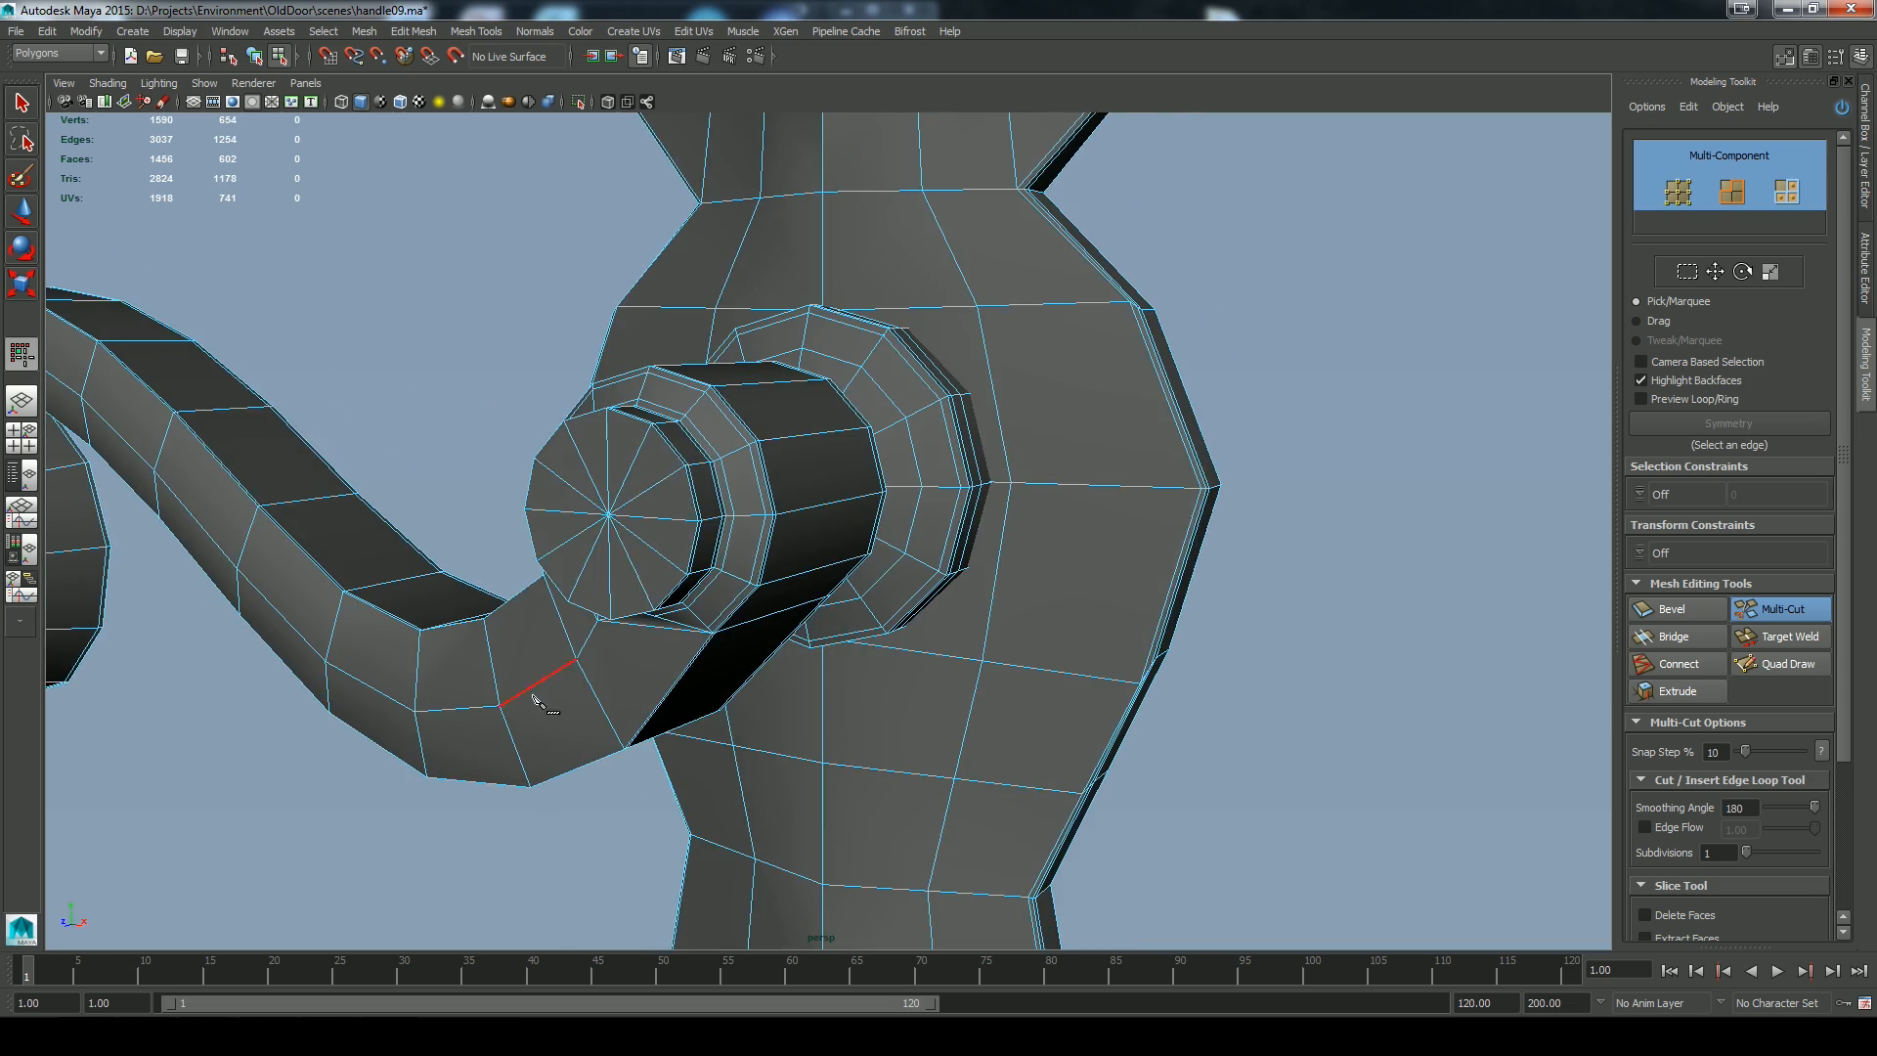
left_click_drag(532, 696, 396, 733, "alt")
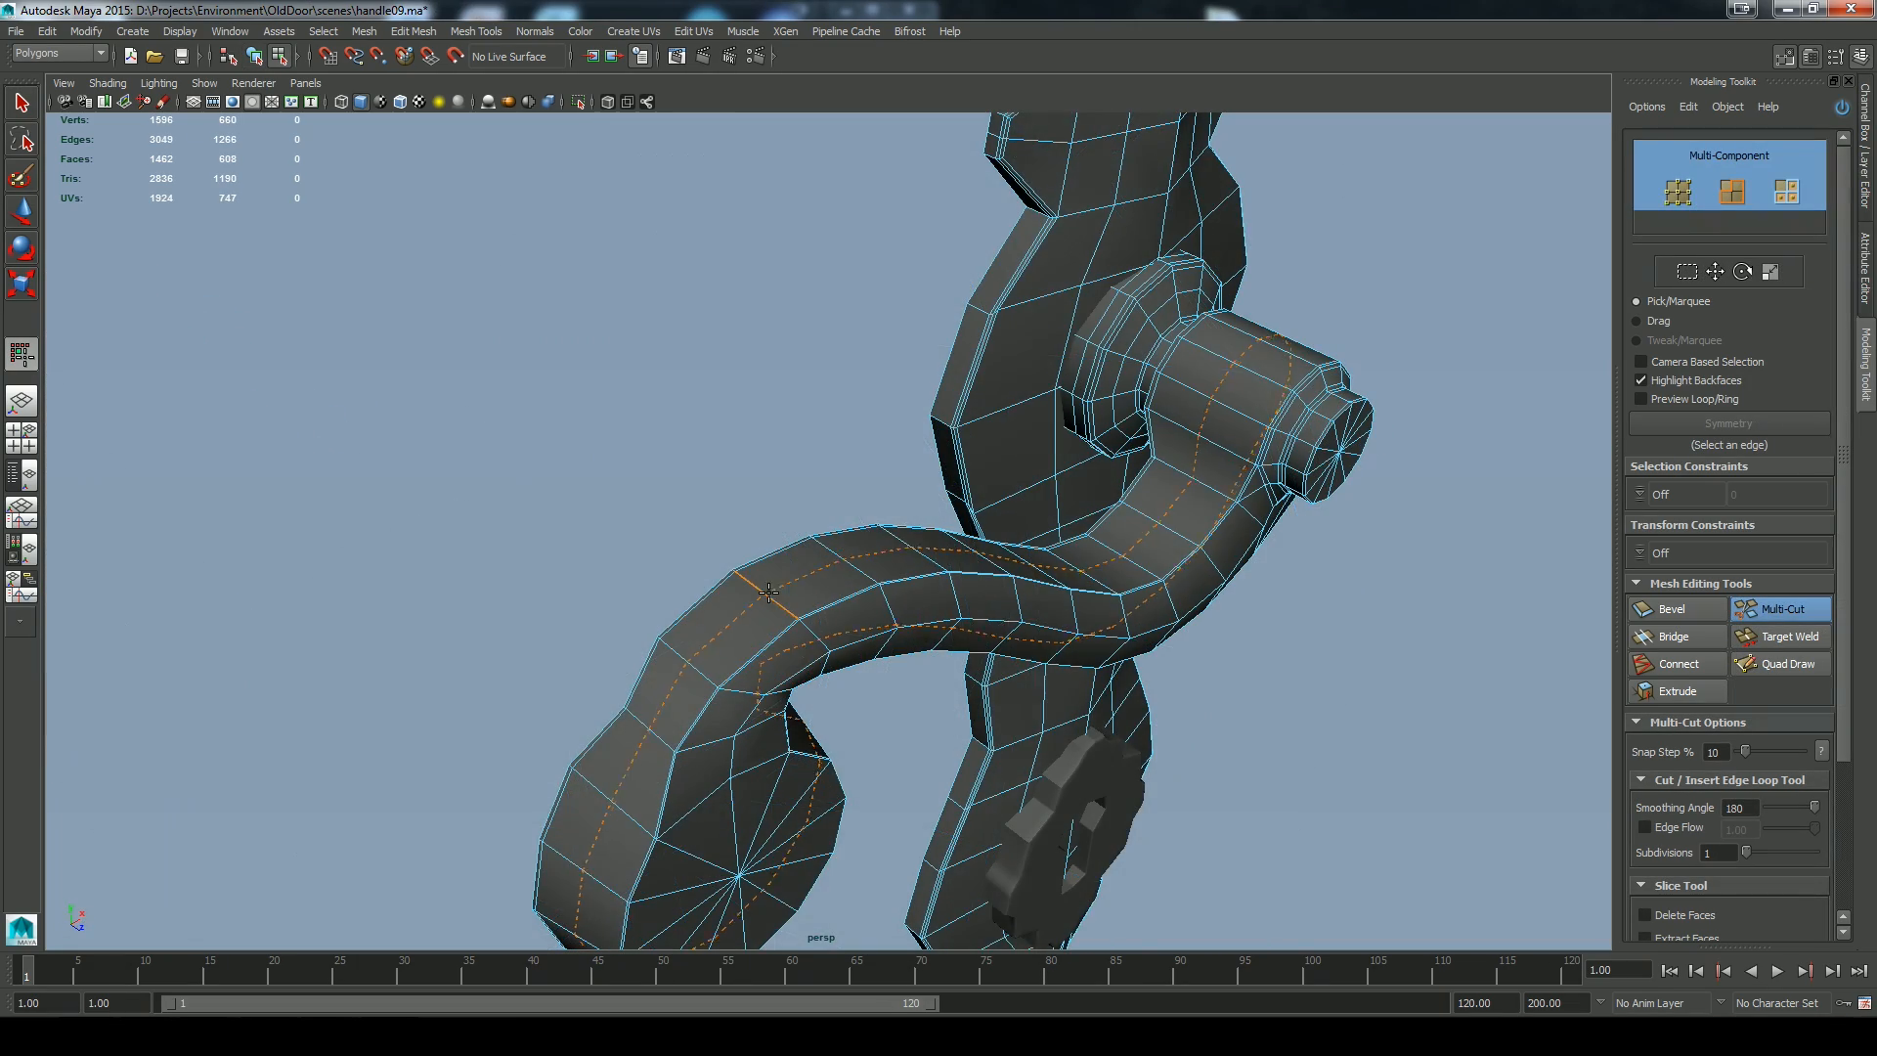
left_click_drag(1357, 594, 1258, 691, "alt")
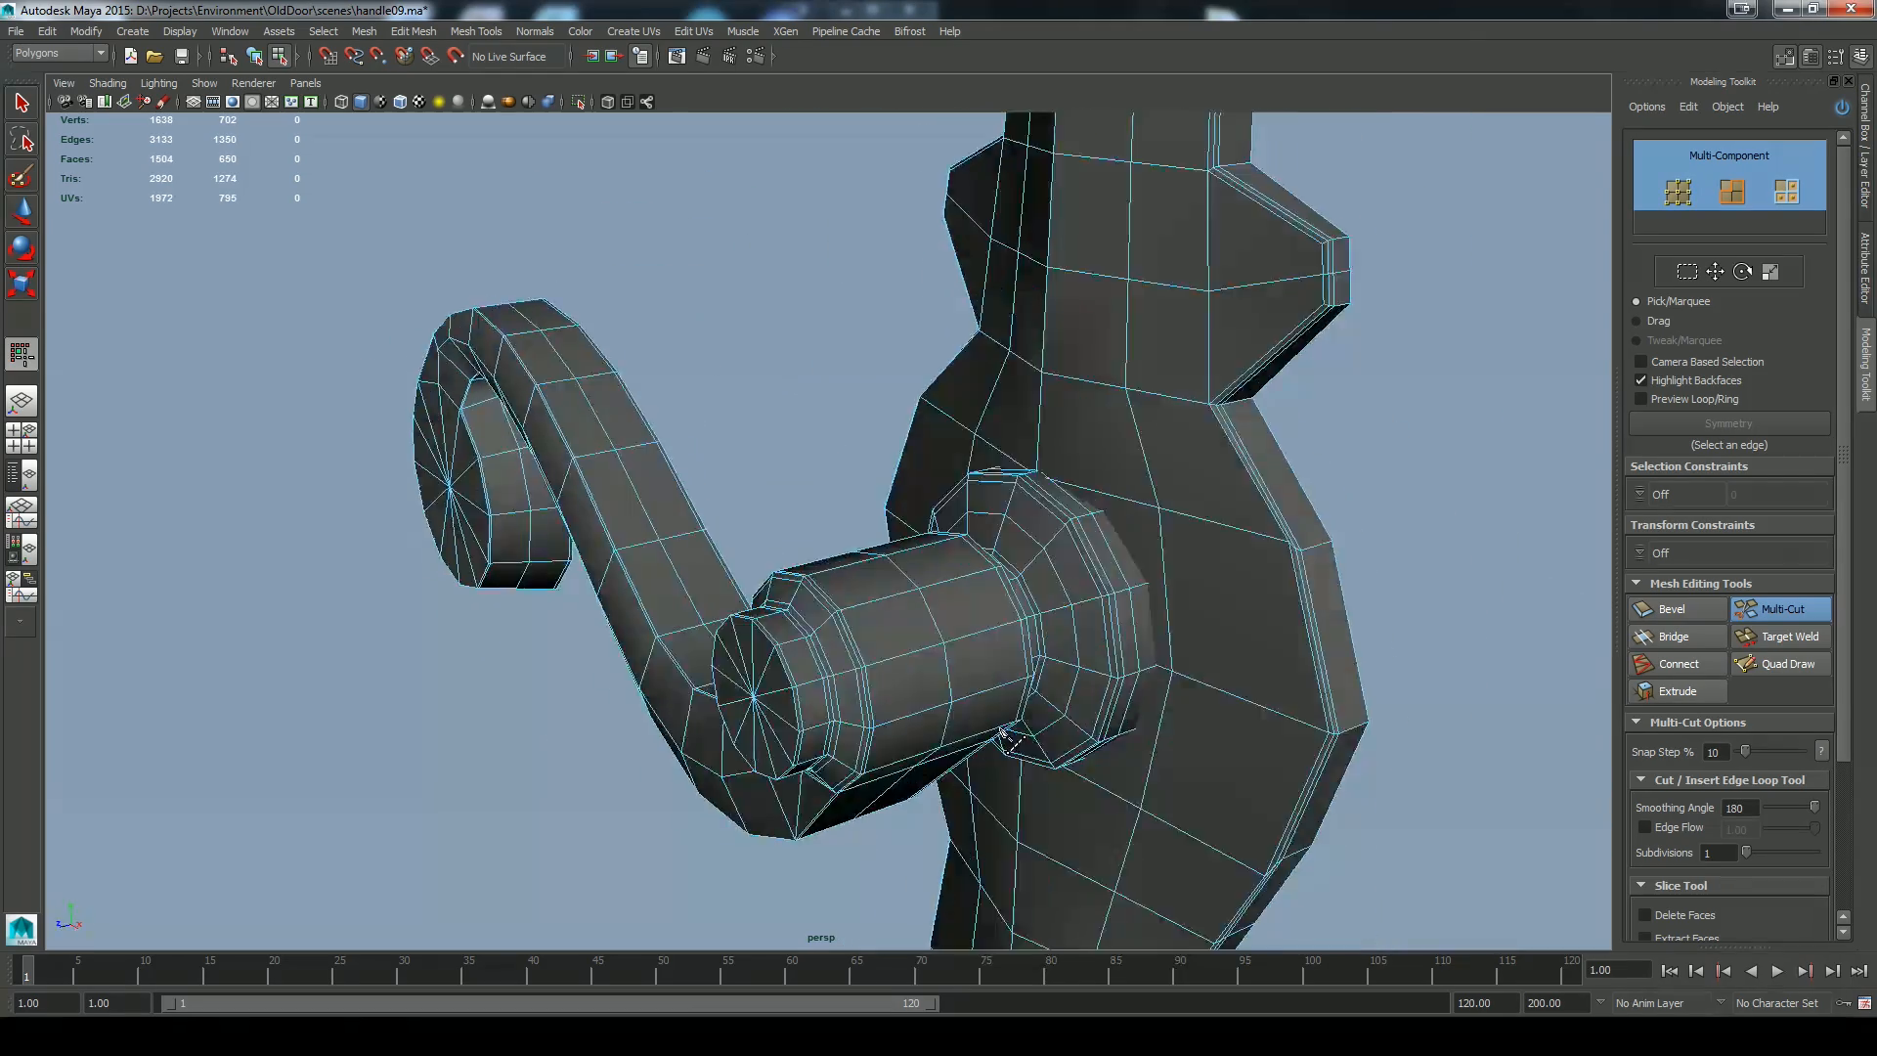
left_click_drag(999, 729, 1008, 790, "alt")
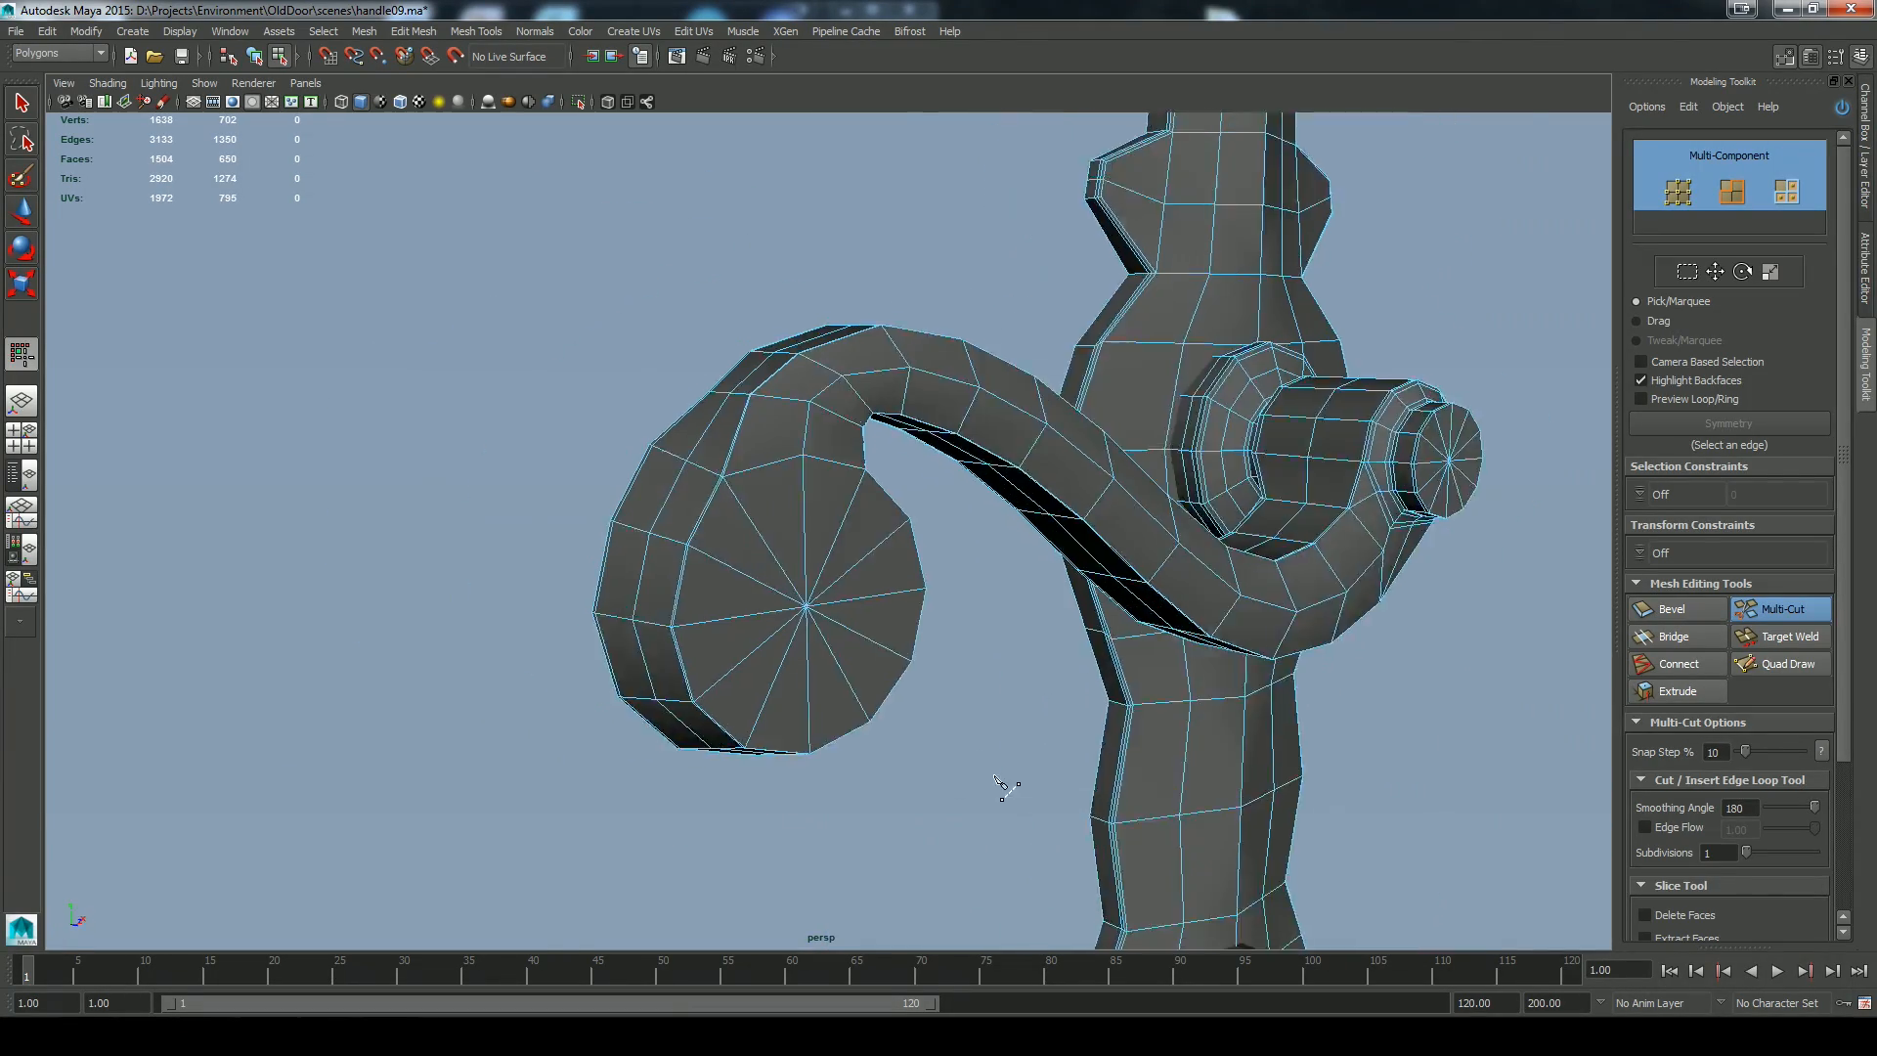
Bevel the full rim of the scroll's round end face with 1 segment, including the edge across the arm
right_click_drag(1008, 789, 1053, 818, "alt")
key("q")
right_click_drag(832, 577, 832, 504)
double_click(608, 476)
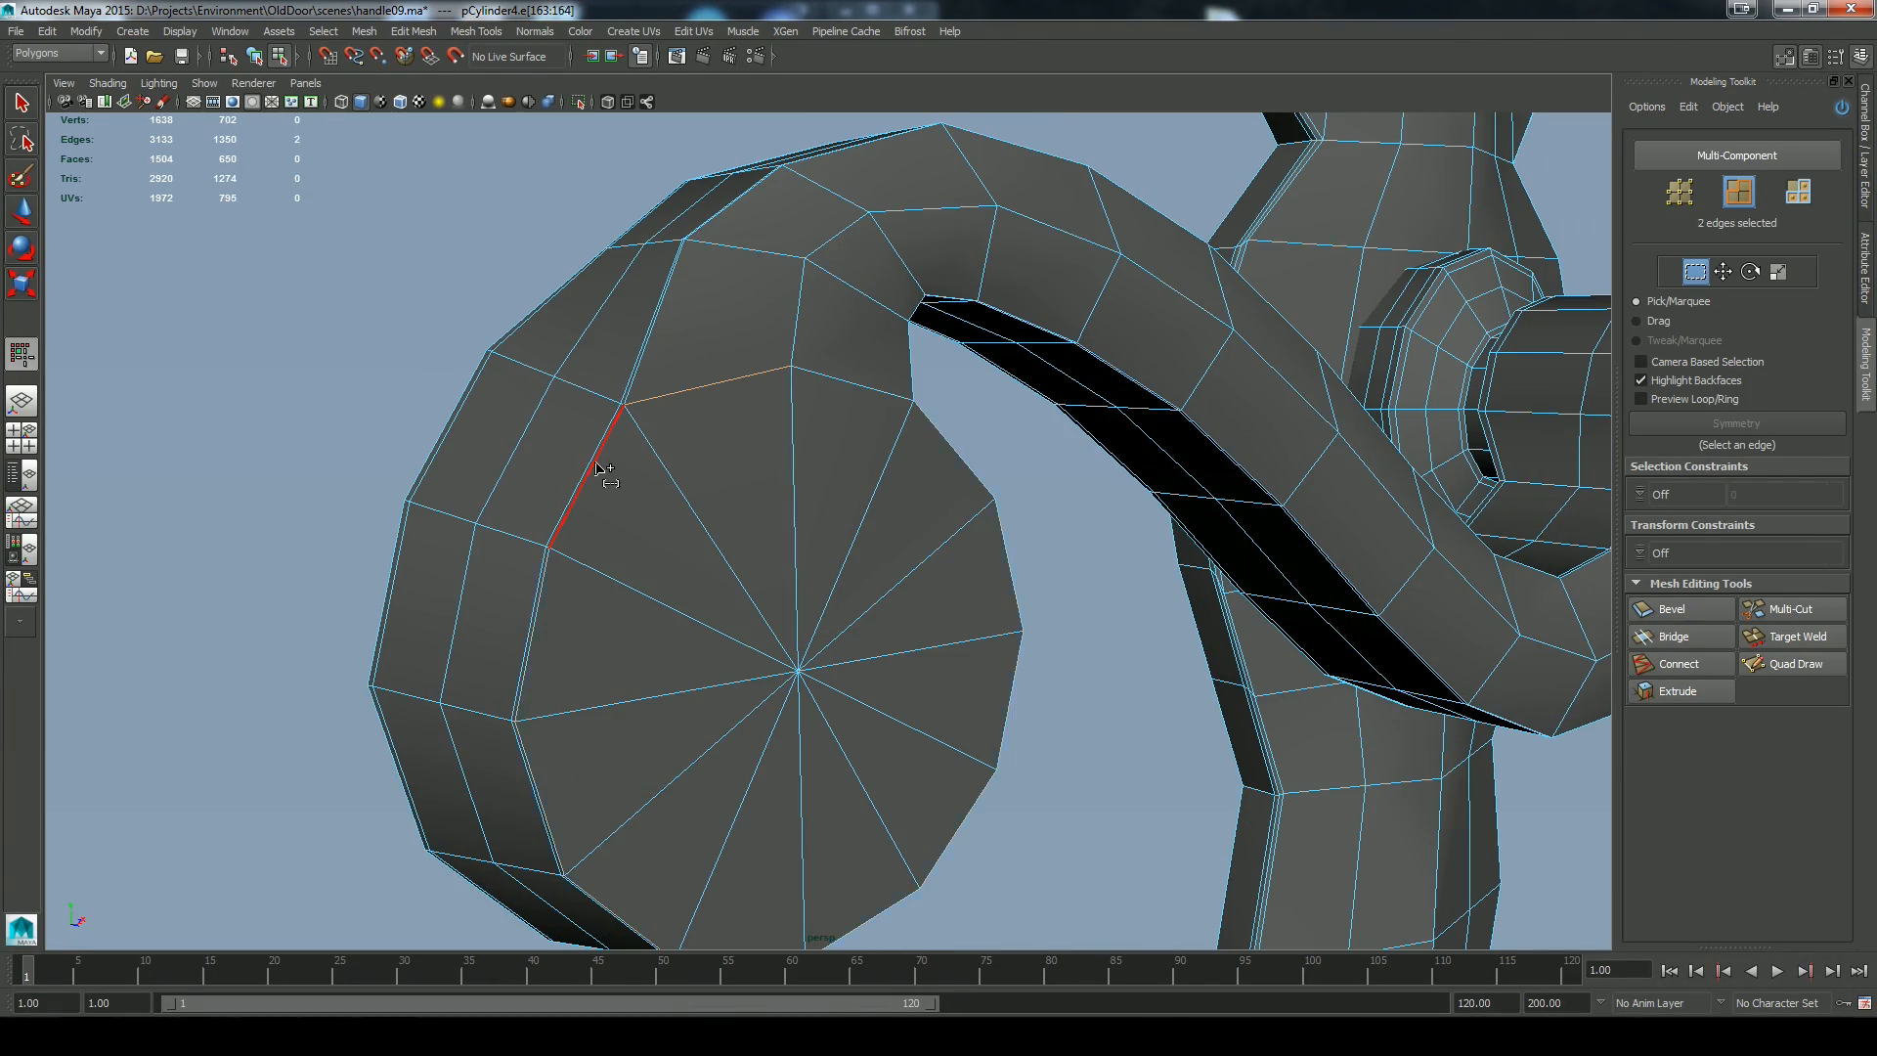
left_click(847, 390, "shift")
left_click_drag(1076, 728, 1140, 746, "alt")
right_click_drag(1140, 746, 1252, 743, "alt")
left_click(1662, 609)
left_click(1671, 749)
type("1")
key("Return")
key("f")
key("ctrl+z")
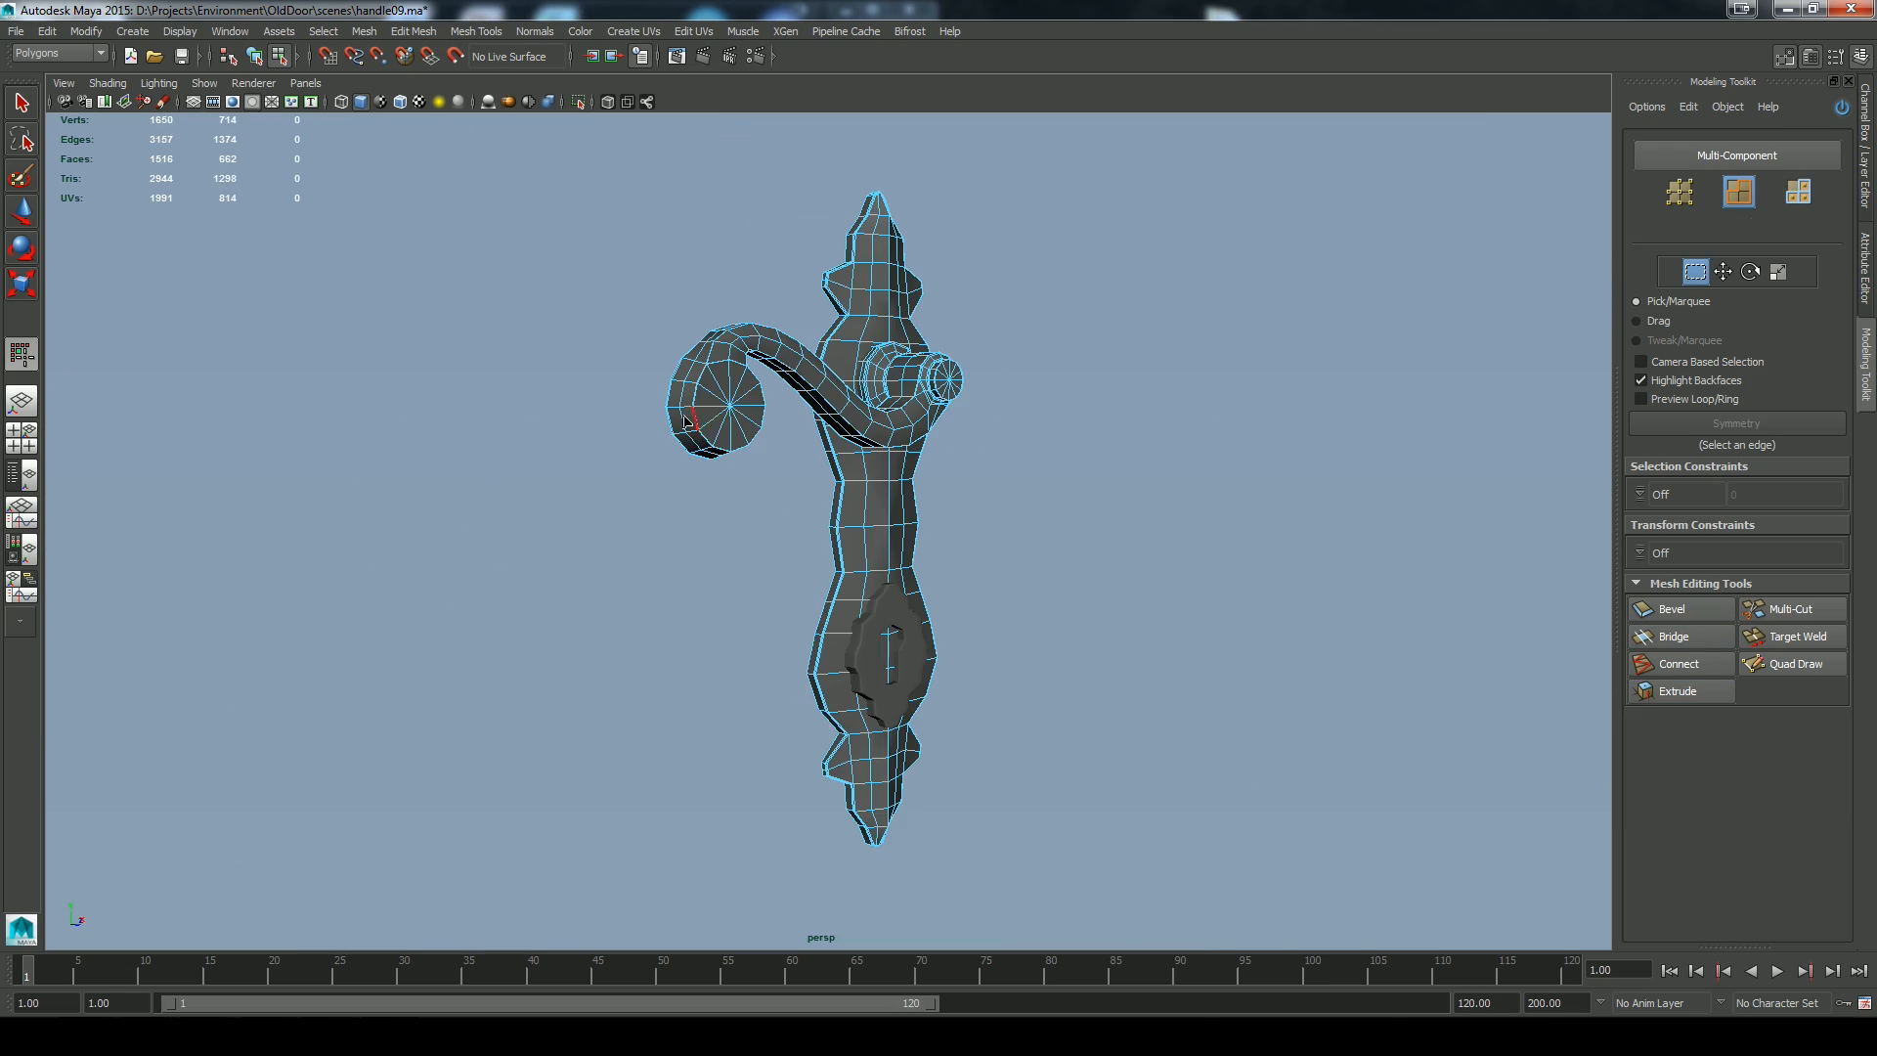
Scale the inner edge ring of the scroll's round end face inward to about half the face's radius
scroll(687, 410, "up", 8)
middle_click_drag(489, 342, 809, 669, "alt")
scroll(809, 670, "up", 2)
middle_click_drag(824, 220, 587, 377, "alt")
scroll(586, 377, "up", 6)
key("ctrl+z")
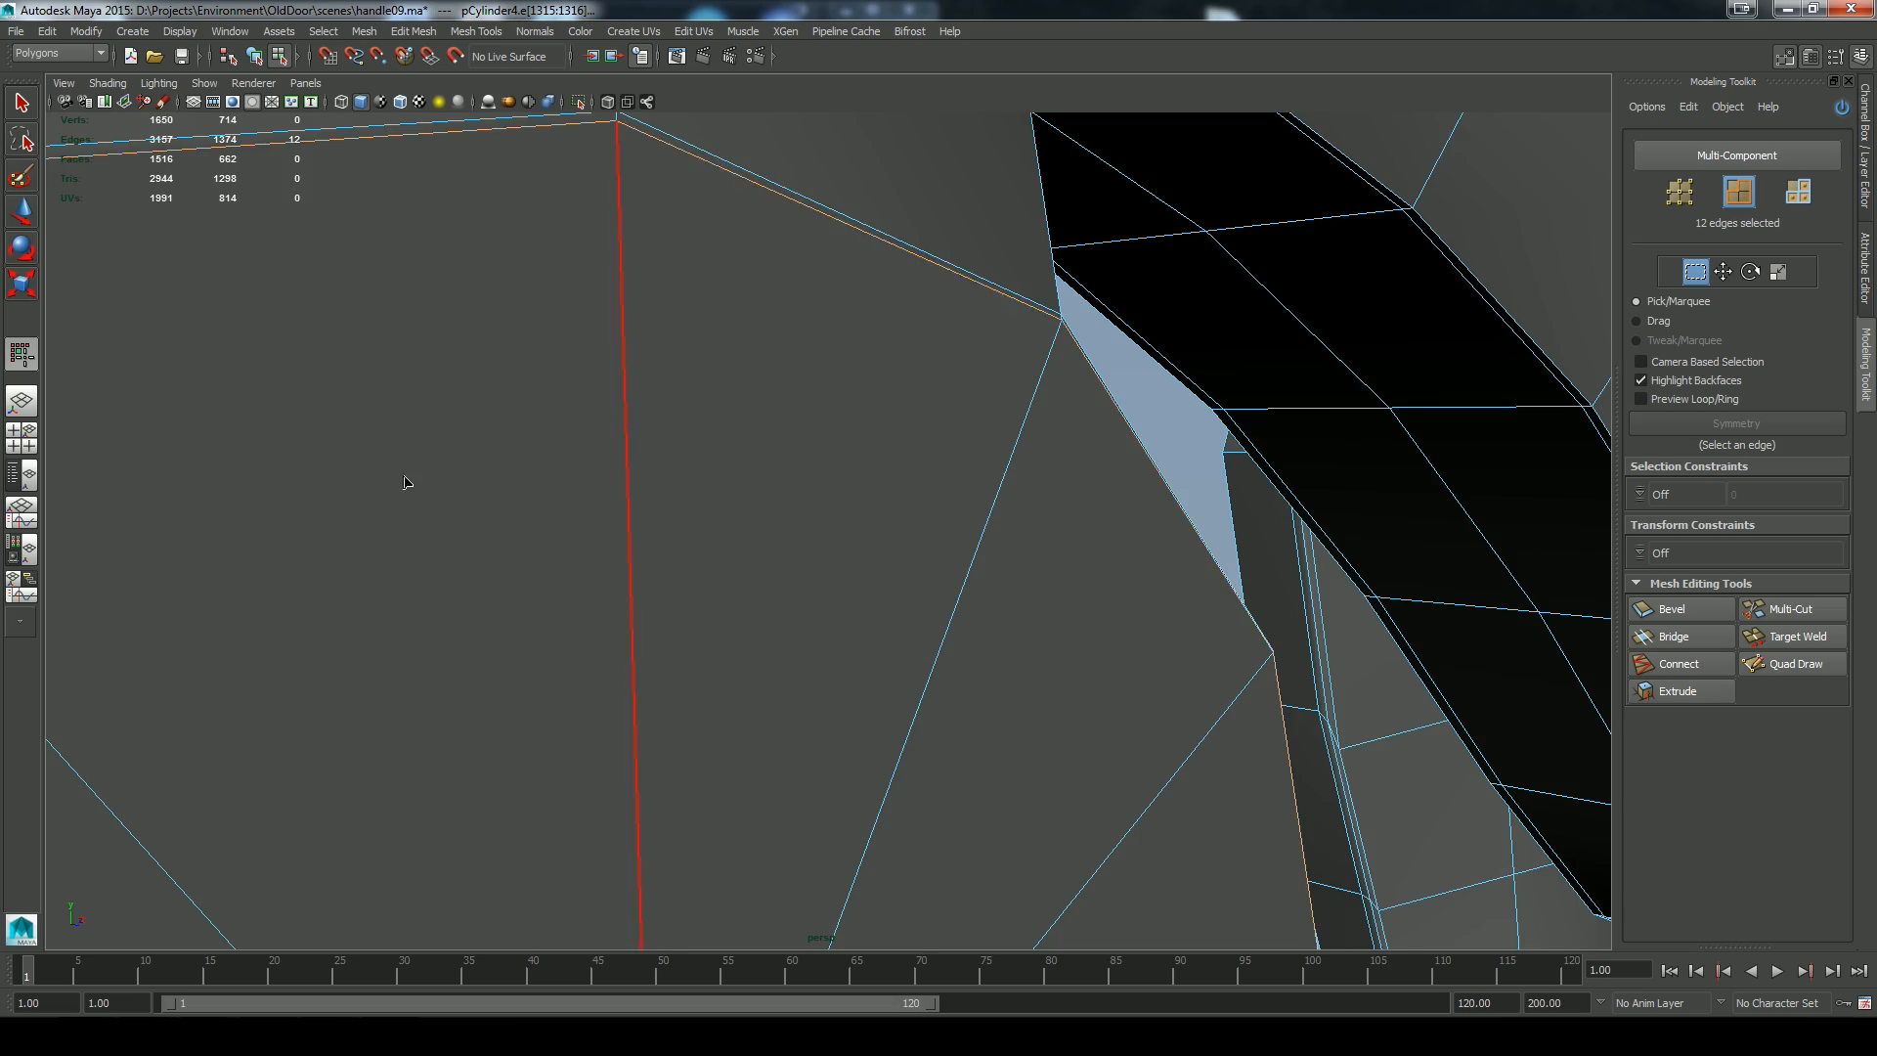
scroll(407, 486, "down", 4)
middle_click_drag(475, 880, 758, 461, "alt")
key("r")
left_click_drag(1036, 494, 801, 654)
scroll(792, 508, "down", 6)
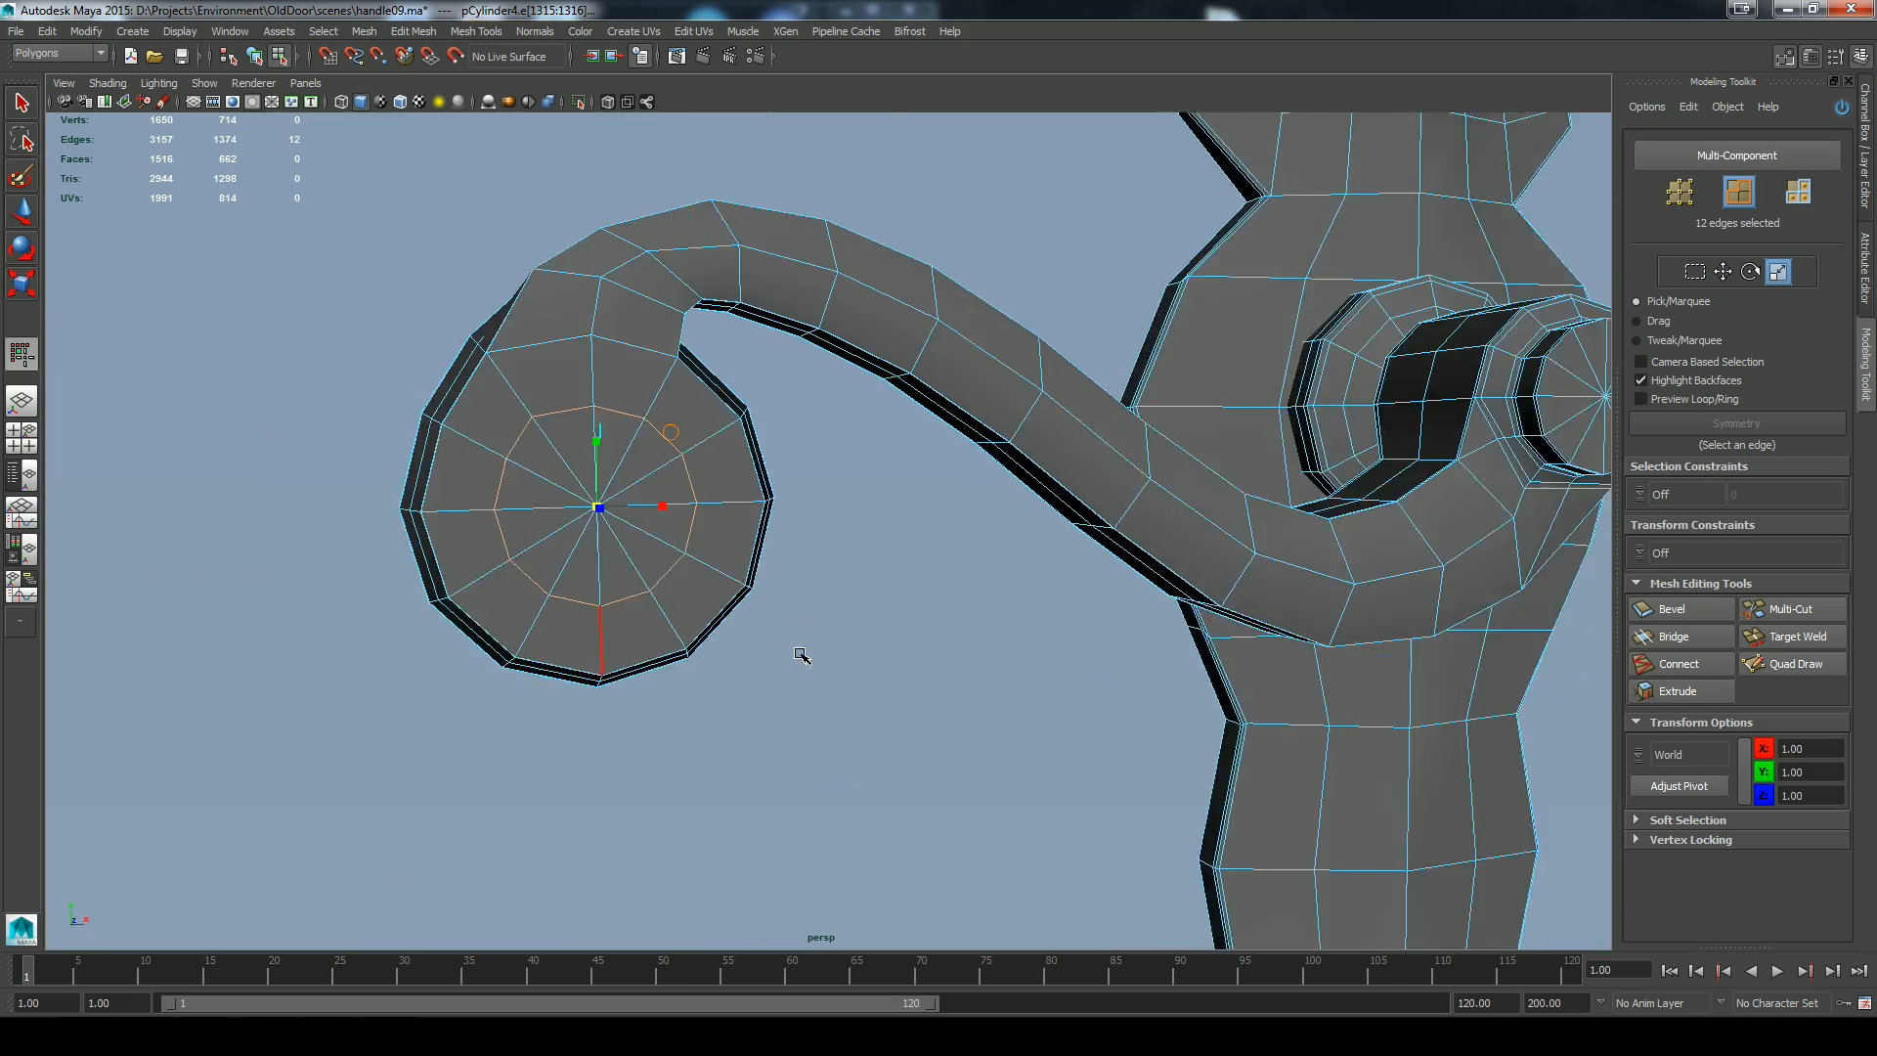
Bevel the scaled inner ring on the scroll's round end face
right_click_drag(801, 654, 925, 644, "alt")
middle_click_drag(925, 643, 981, 629, "alt")
left_click(1674, 611)
Bevel the rim of the round end cap on the handle's base knob with 1 segment
scroll(1184, 745, "up", 4)
middle_click_drag(1526, 440, 1141, 539, "alt")
key("q")
scroll(1141, 539, "up", 3)
scroll(1143, 539, "down", 3)
left_click(1667, 611)
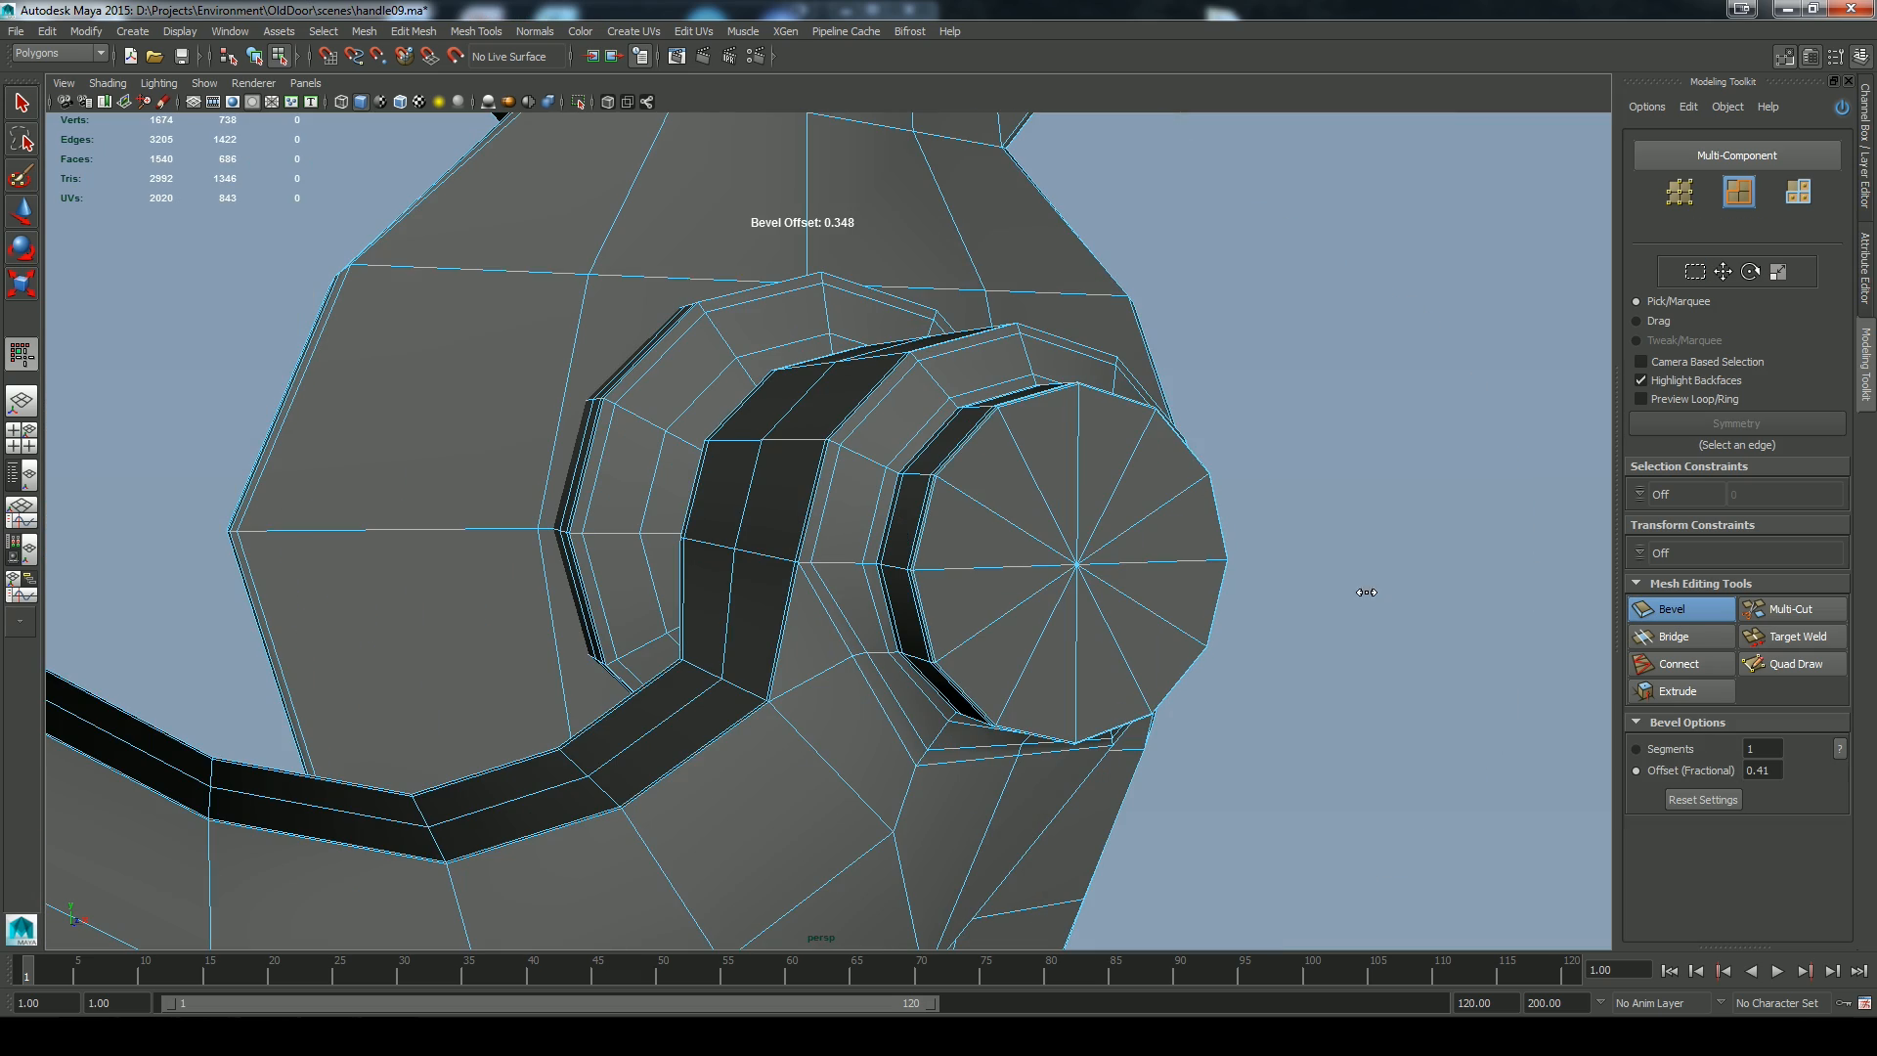
Select the inner edge ring on the base knob's end cap and scale it inward toward the centre
key("q")
scroll(1108, 663, "up", 3)
scroll(1108, 663, "up", 2)
double_click(1108, 663)
scroll(1108, 663, "down", 5)
key("r")
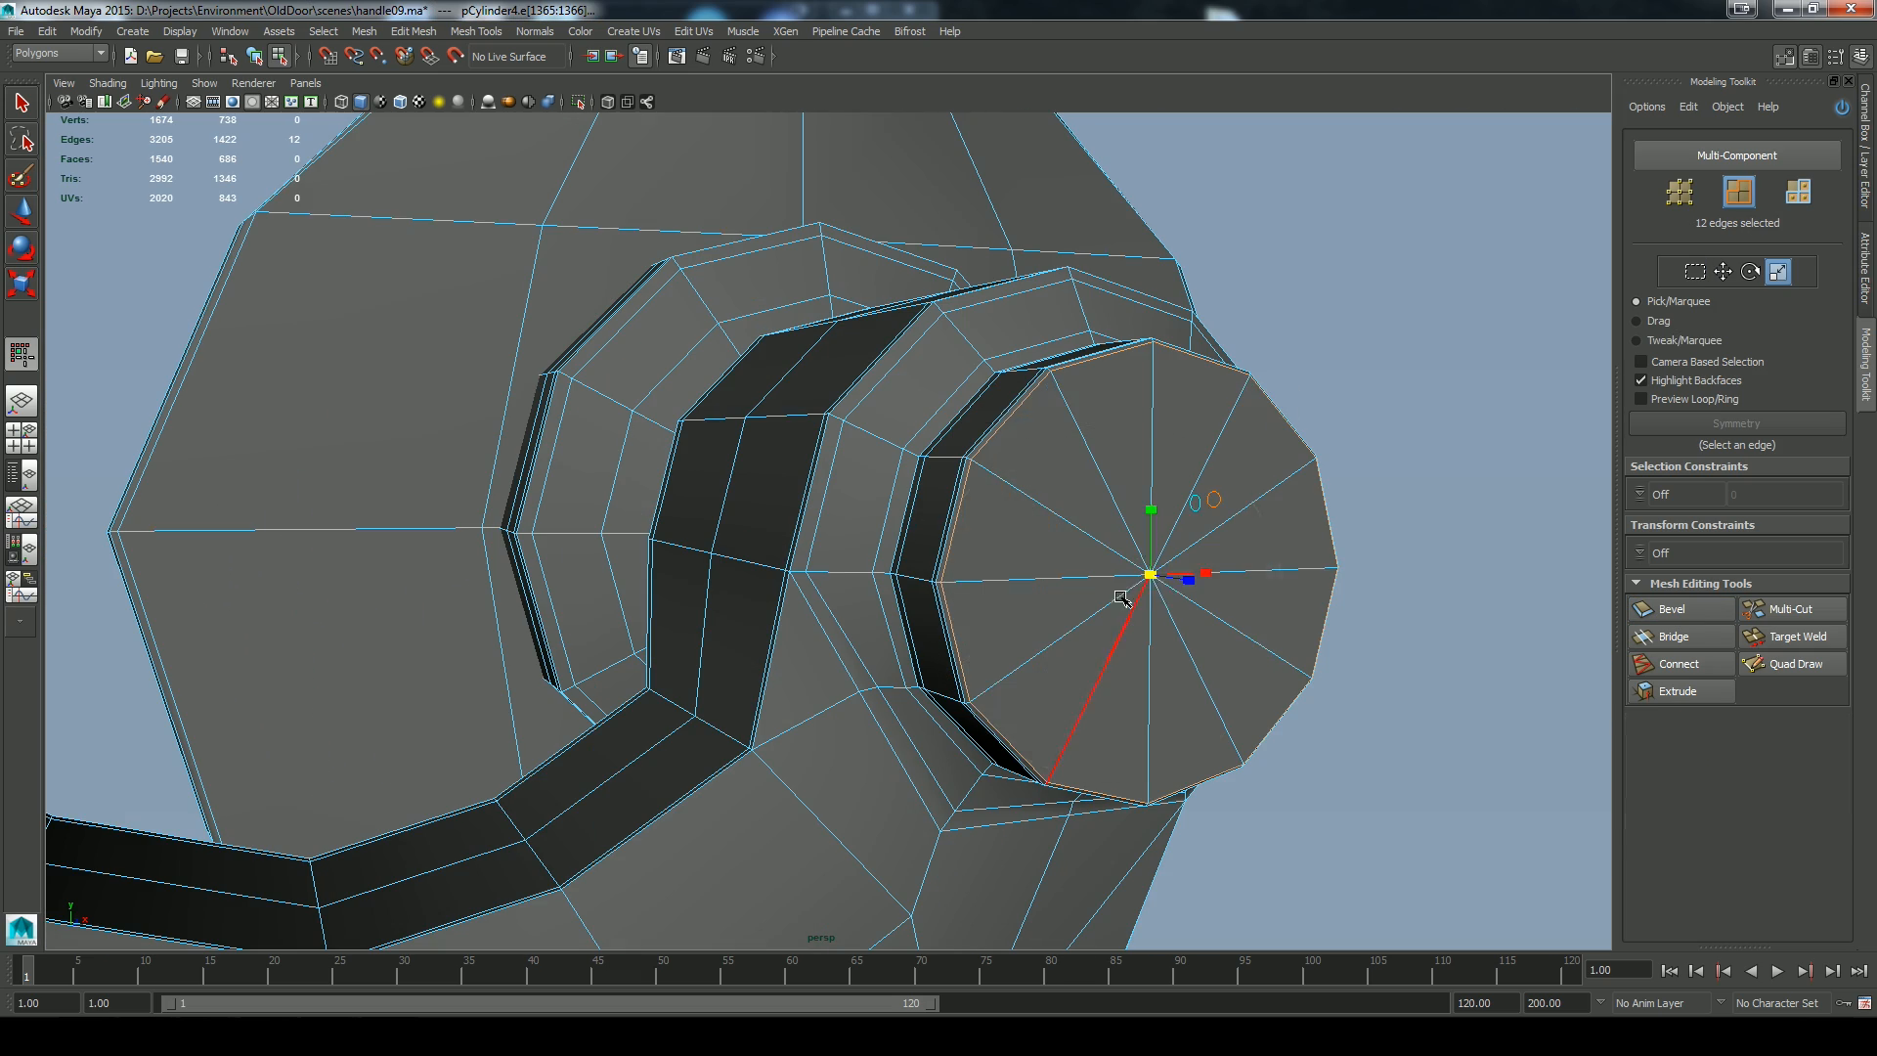
left_click_drag(1149, 575, 1056, 574)
Bevel the base knob's scaled inner ring with 1 segment and a fractional offset of about 0.59
left_click(1673, 613)
scroll(1408, 671, "down", 5)
left_click_drag(1396, 675, 1563, 675, "alt")
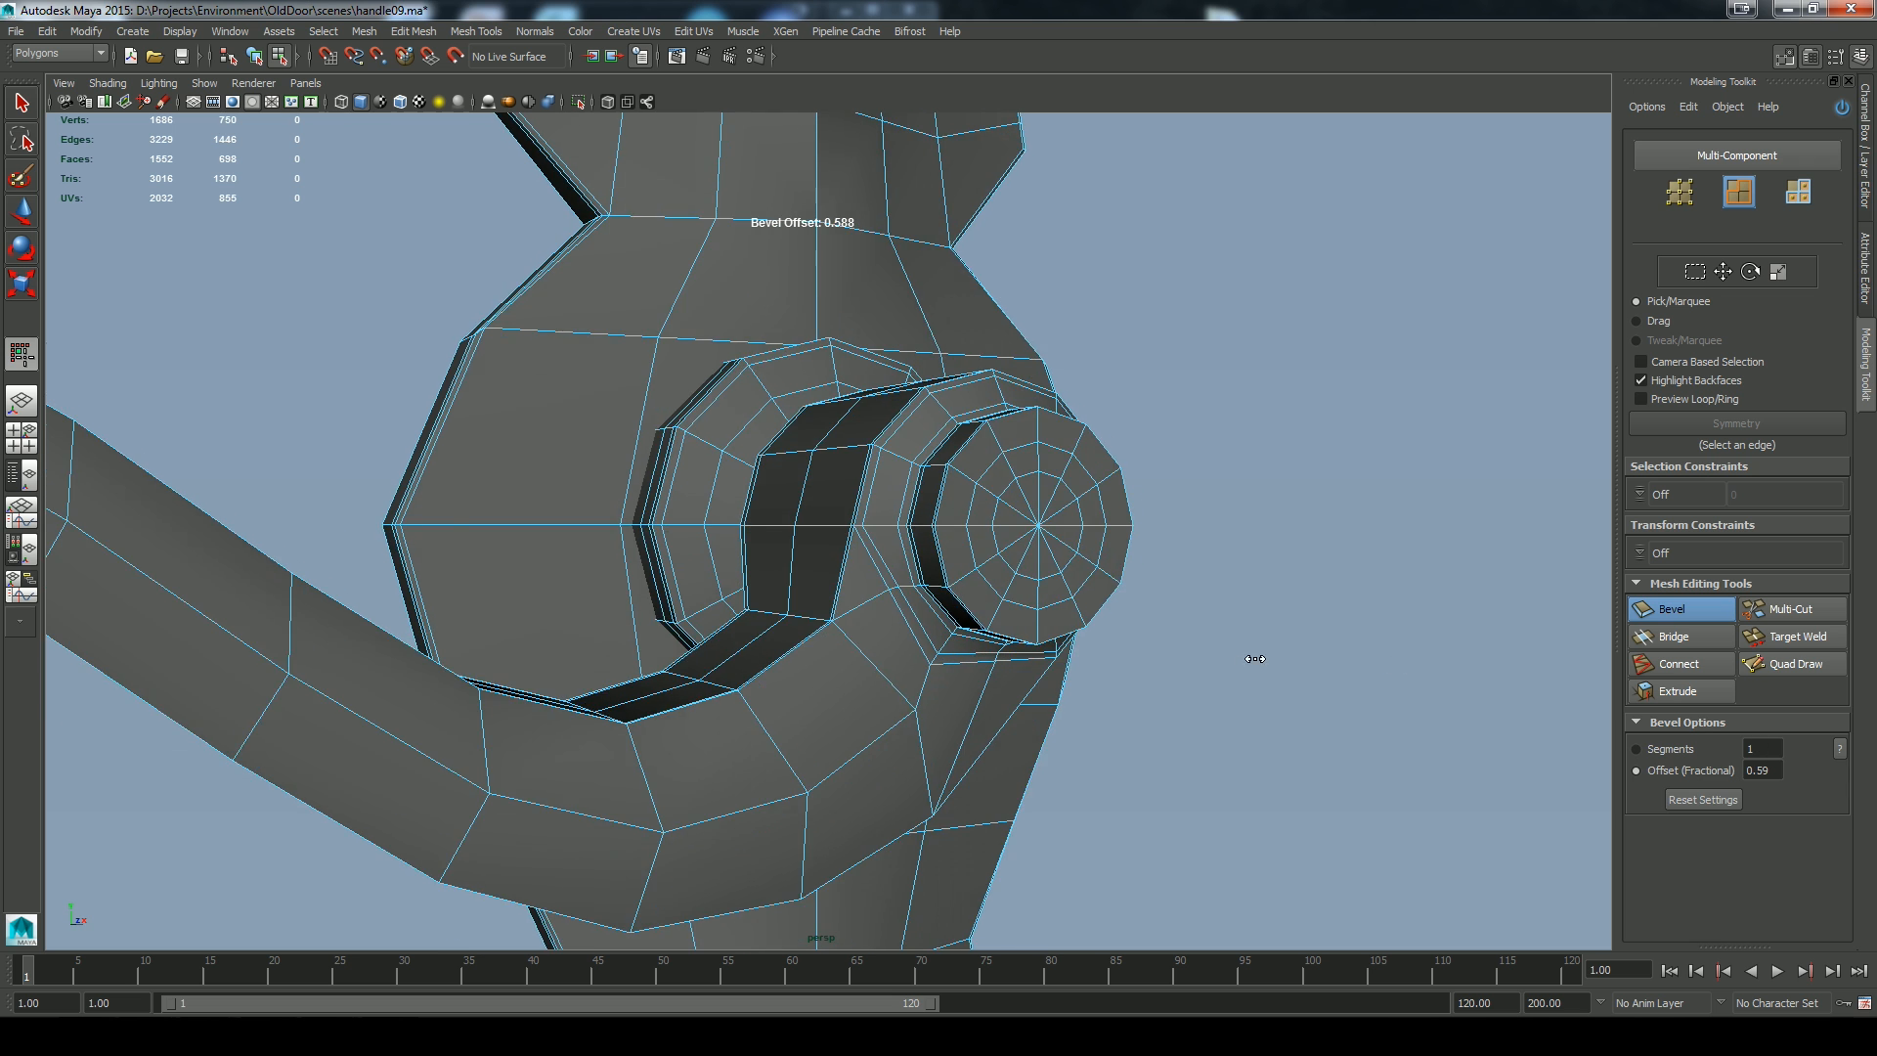
left_click_drag(1253, 658, 1174, 653, "alt")
Return to object mode and examine the whole door handle in smooth preview
key("q")
key("F8")
left_click(1419, 625)
scroll(1420, 625, "down", 6)
left_click_drag(1011, 497, 837, 634)
left_click_drag(1203, 674, 1045, 521, "alt")
key("3")
left_click(1136, 650)
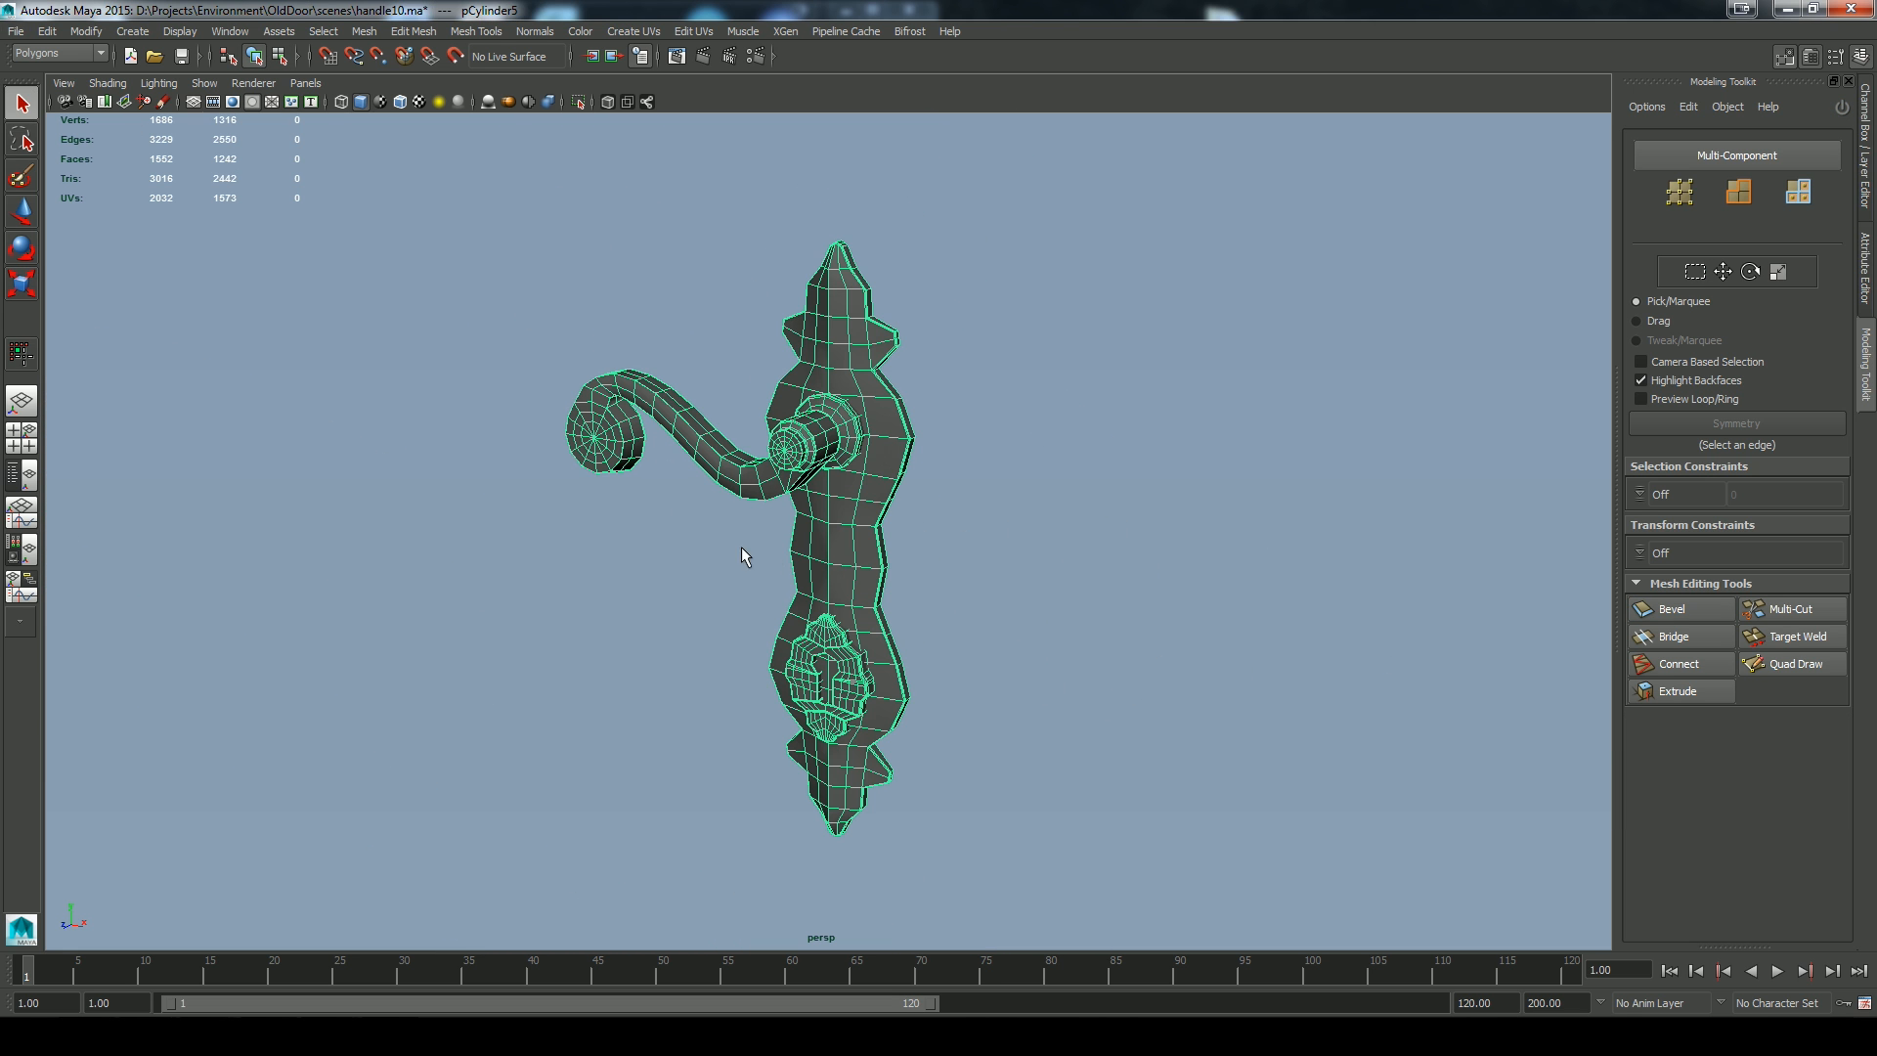
Use Cleanup to select faces with more than 4 sides, with the non-planar check disabled, and frame the matching faces
left_click(363, 31)
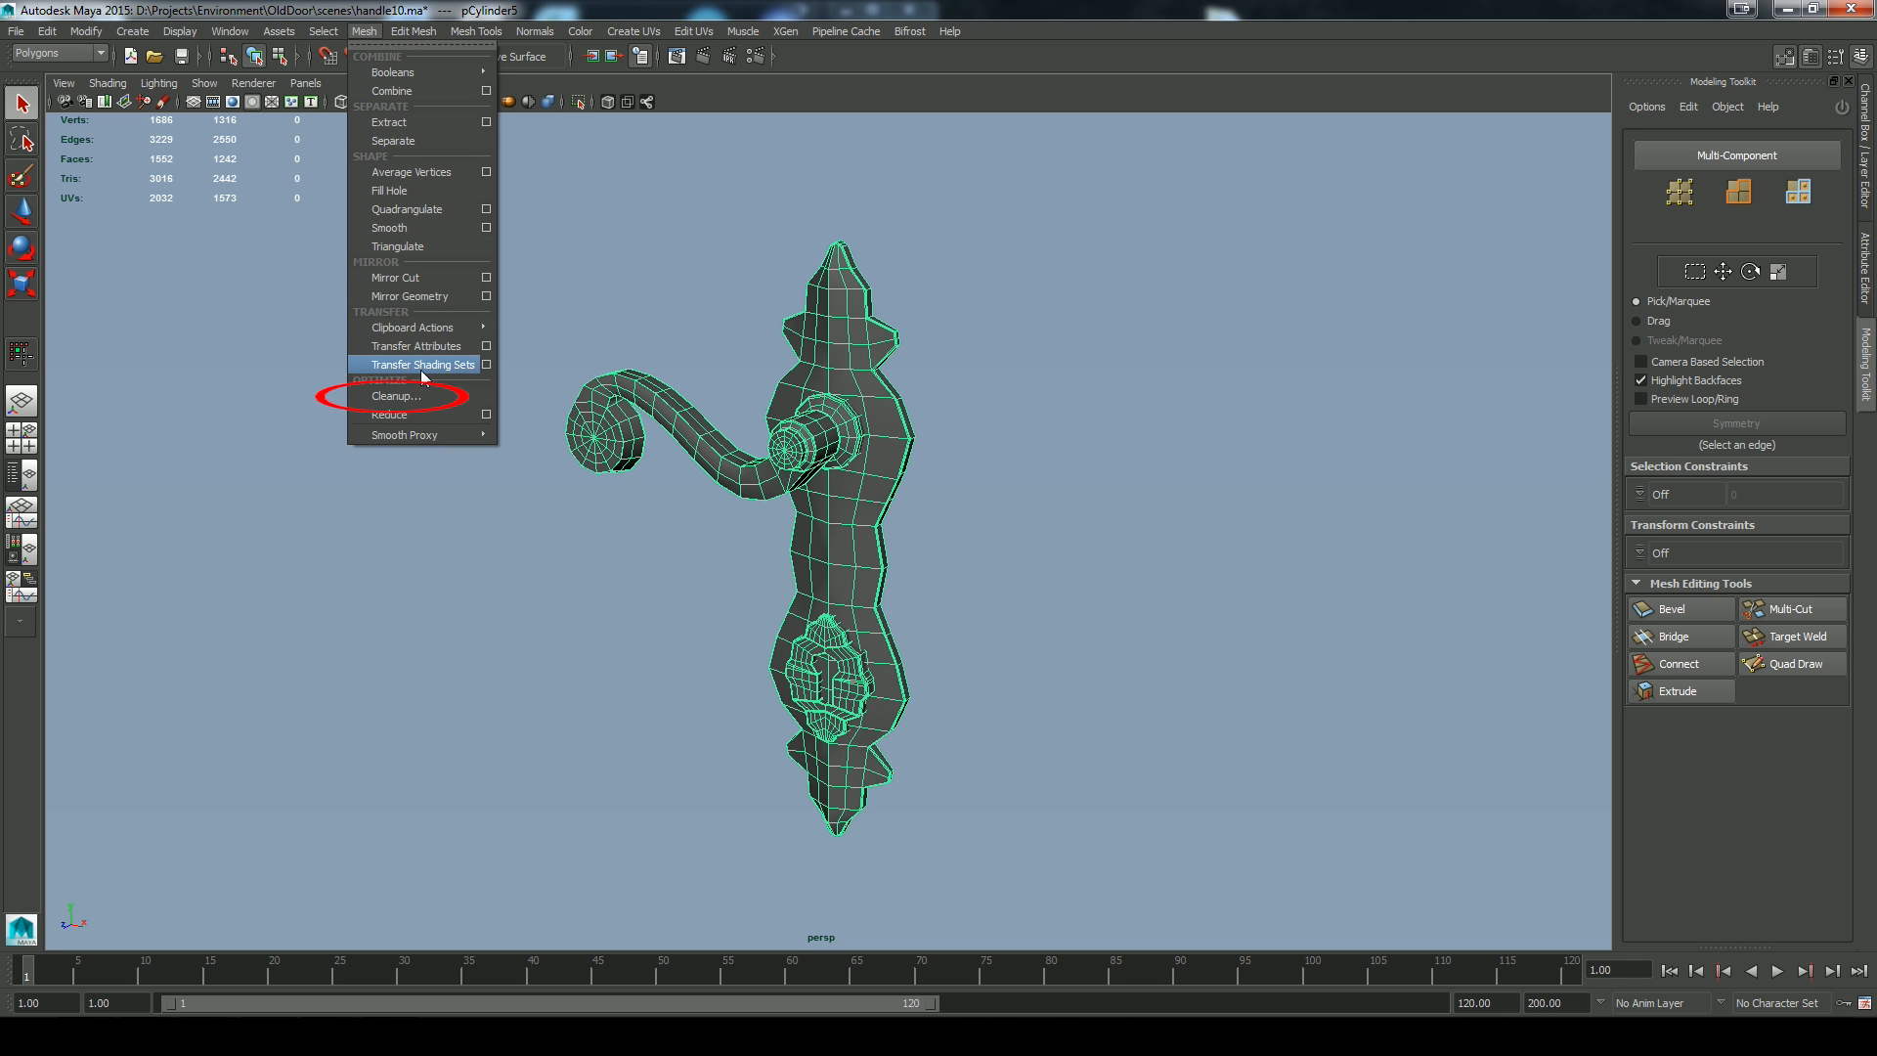
left_click(392, 396)
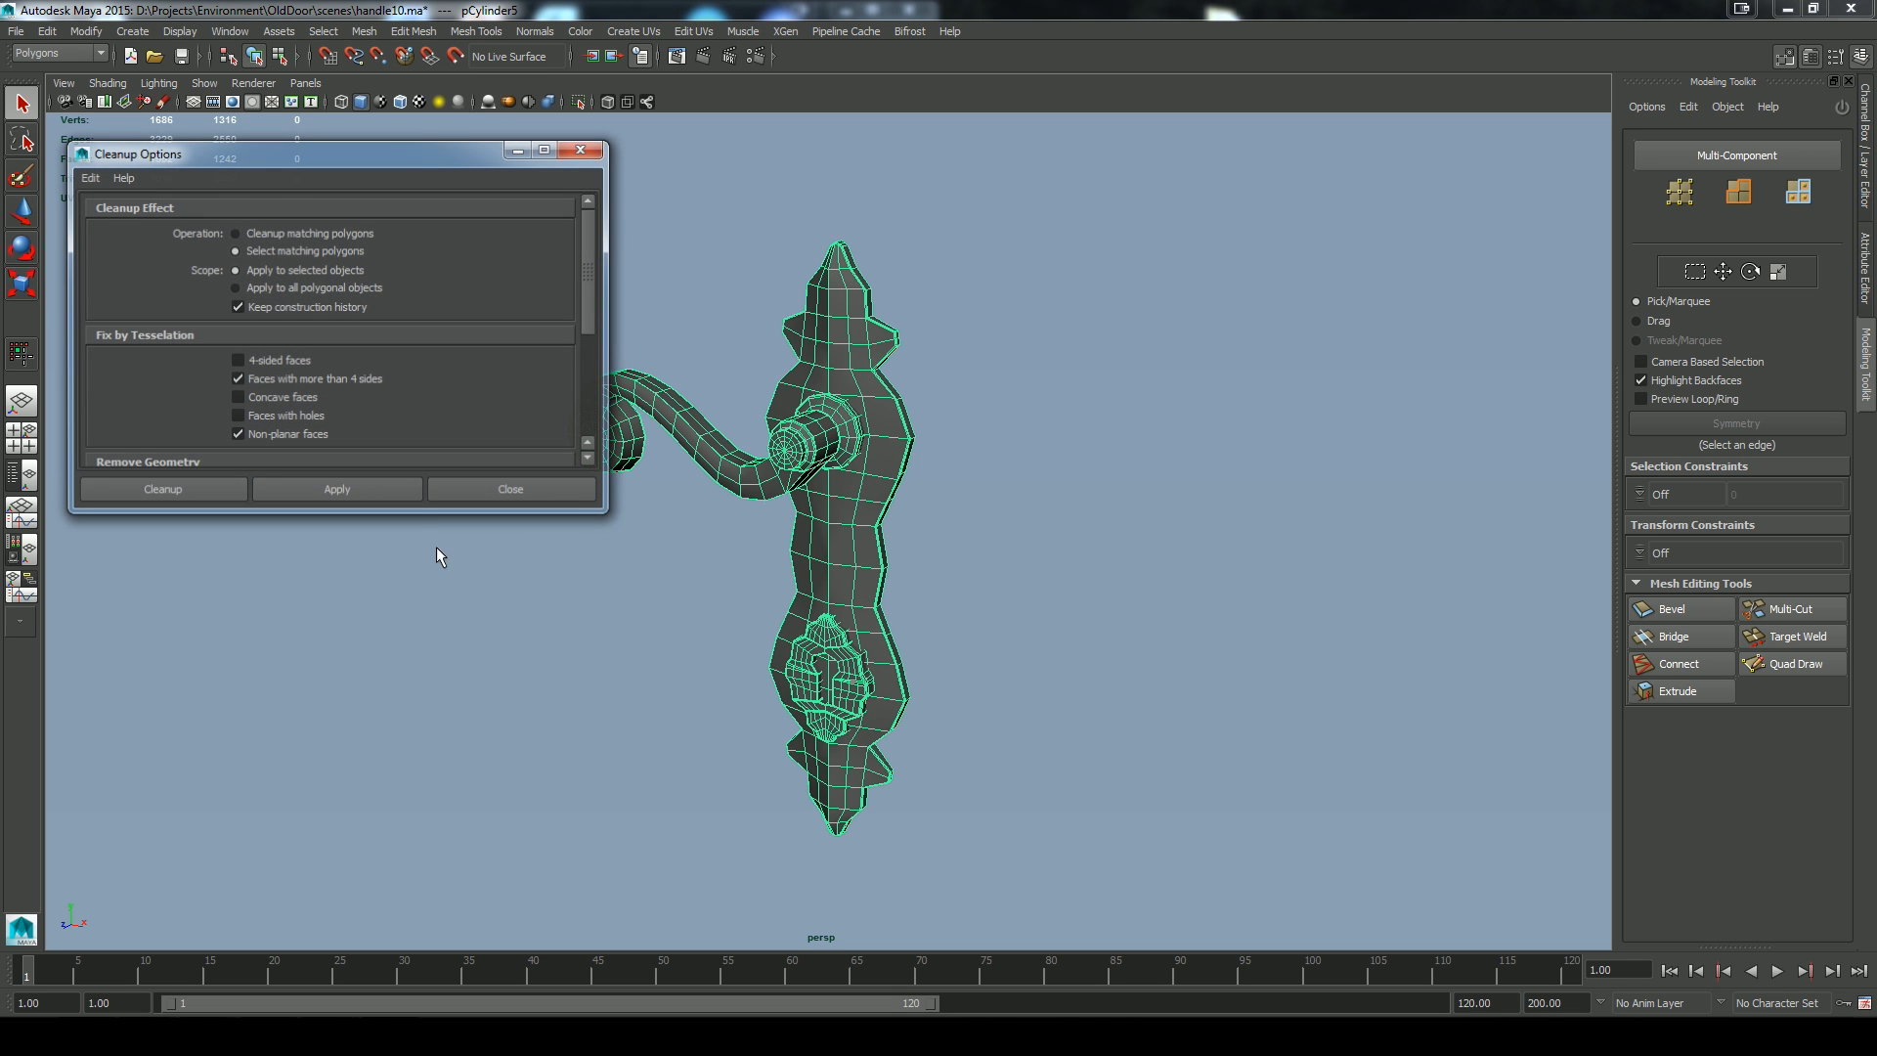
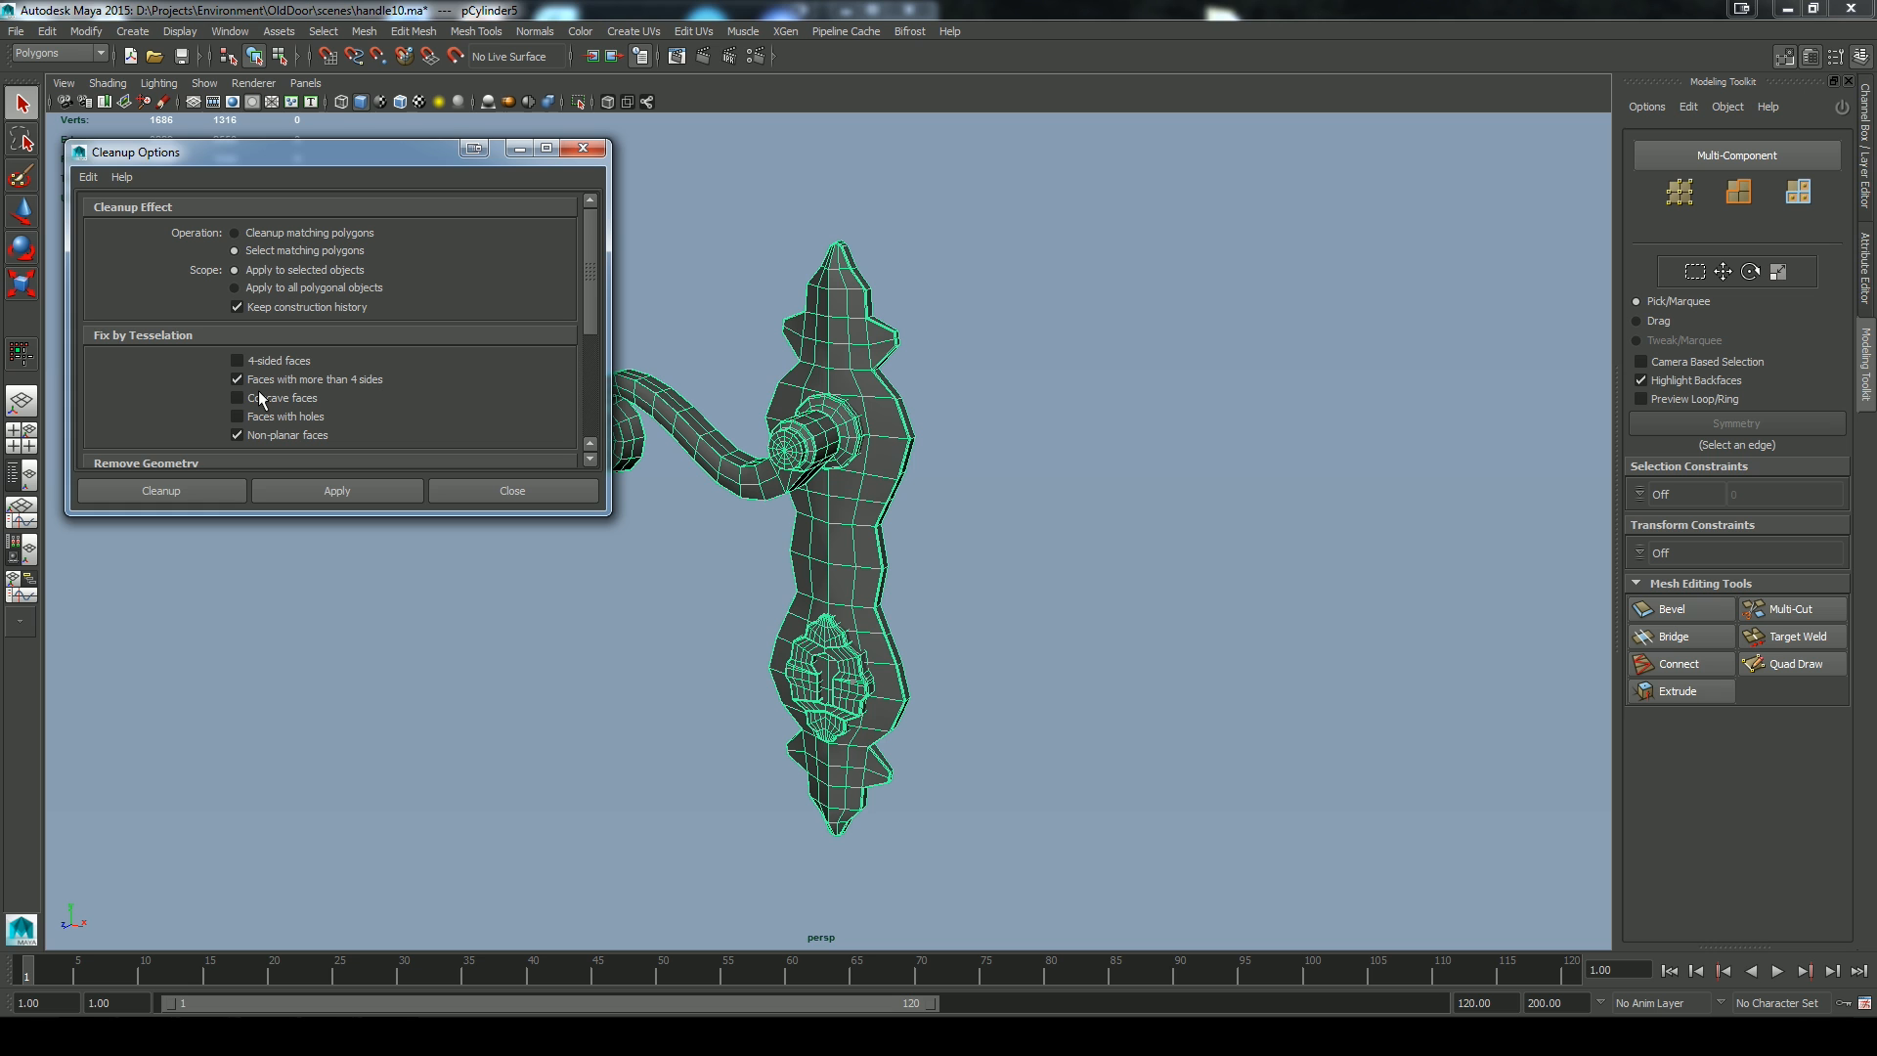
left_click(256, 434)
left_click_drag(591, 280, 594, 370)
left_click(335, 489)
left_click_drag(933, 607, 1185, 577, "alt")
key("f")
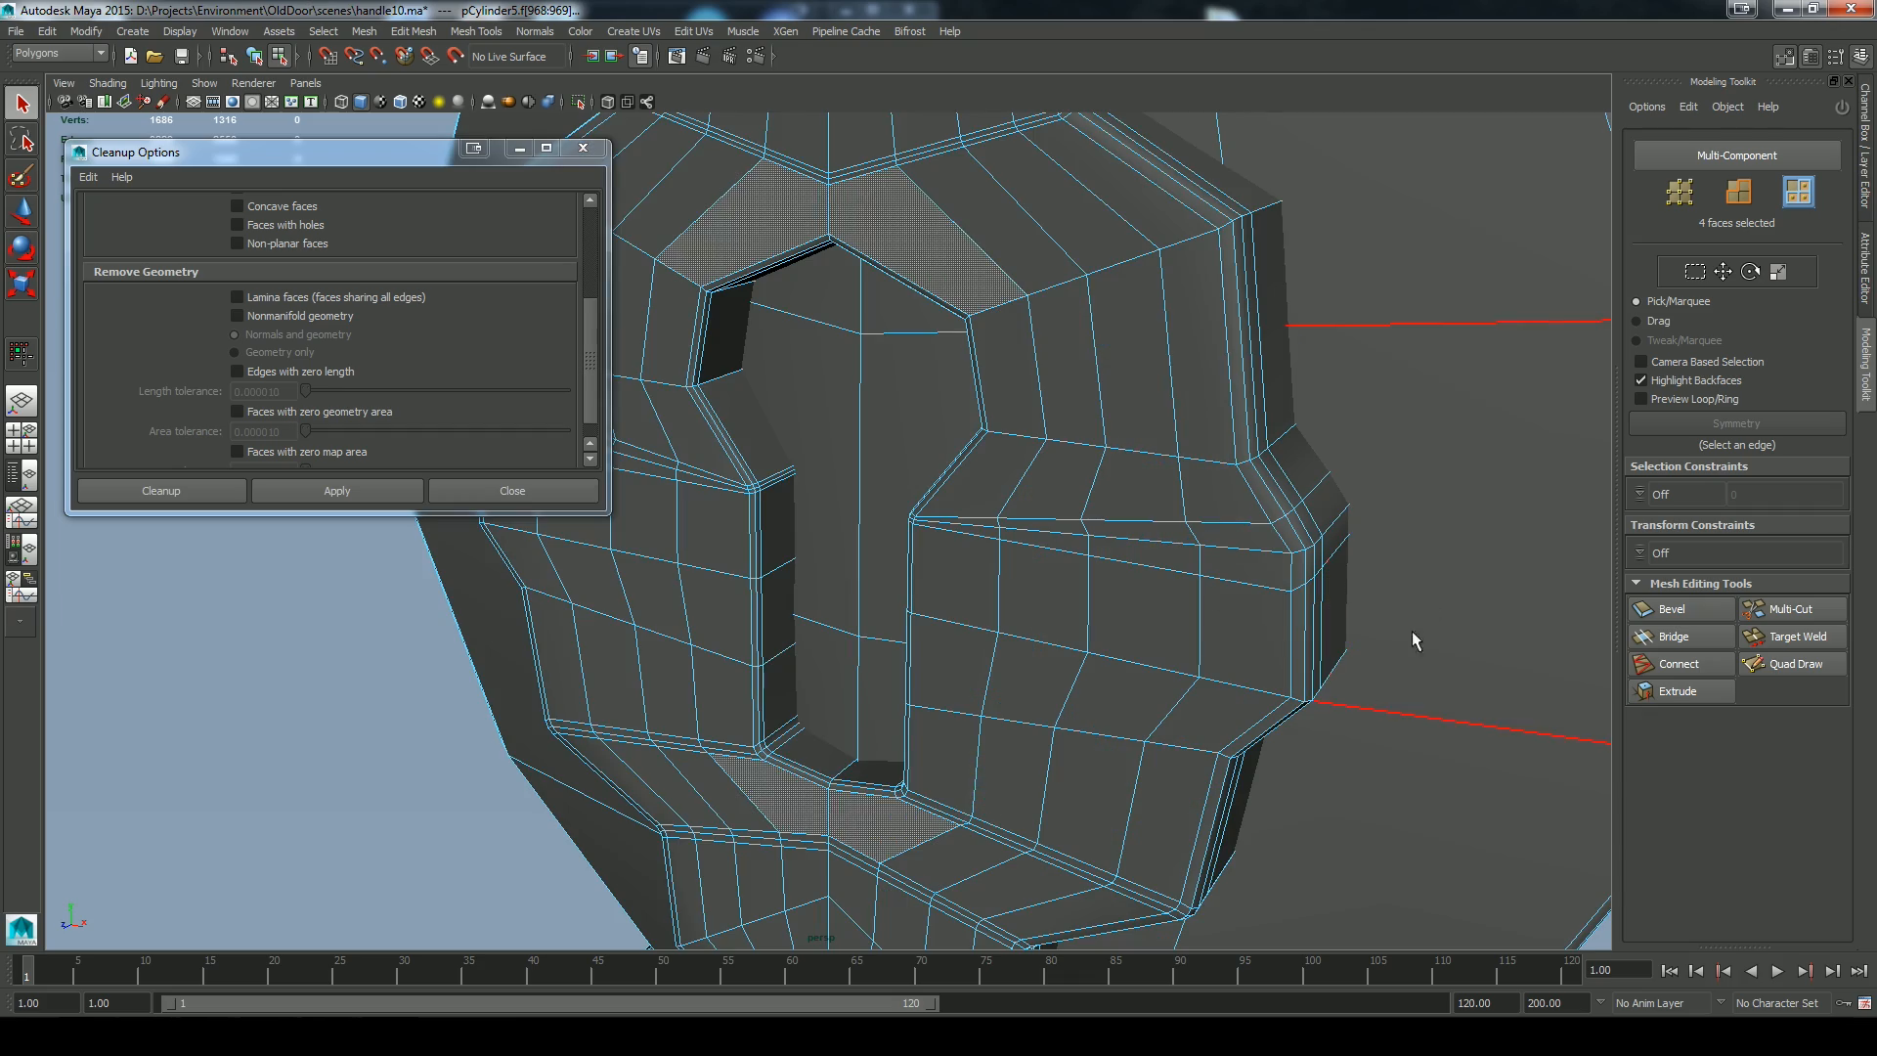
left_click_drag(1098, 420, 1122, 467, "alt")
right_click_drag(1091, 487, 1205, 692, "alt")
left_click_drag(1205, 693, 1119, 637, "alt")
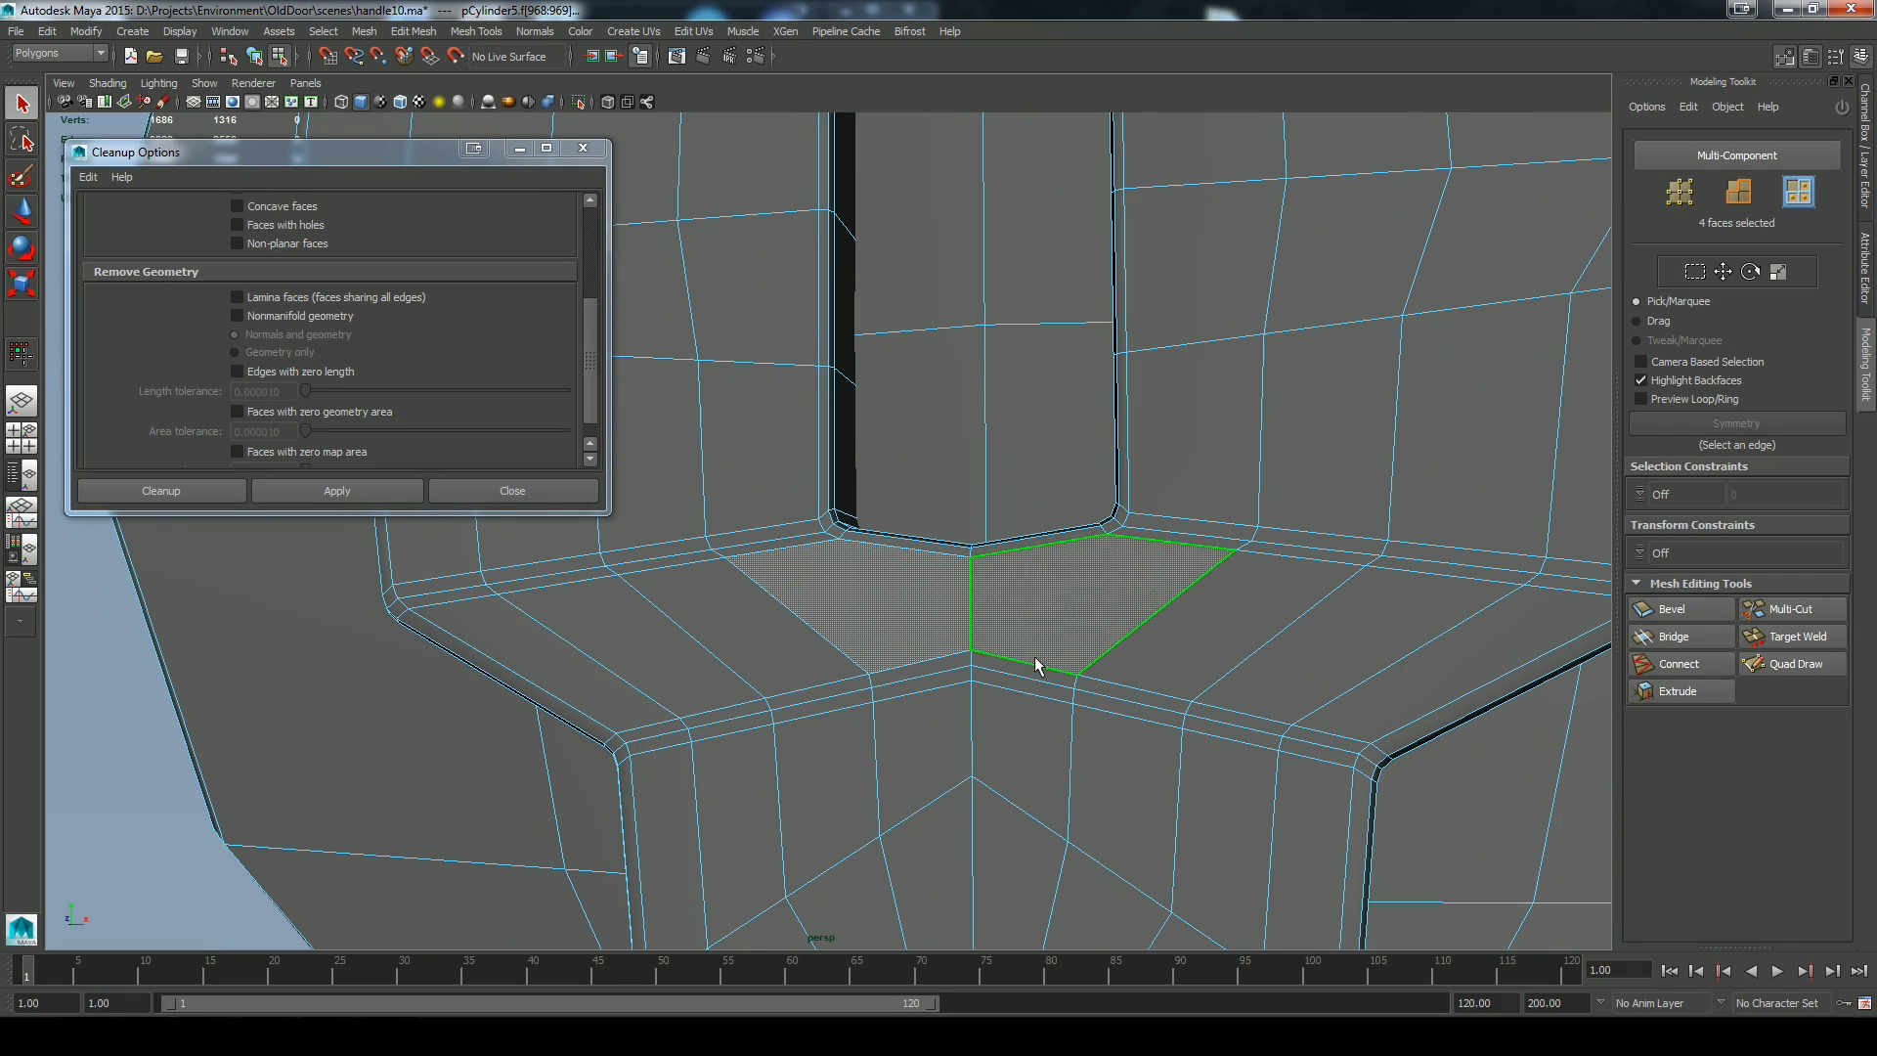
Split the two n-gons below the keyhole with Multi-Cut from their shared lower centre vertex to the keyhole's bottom corners
mouse_move(1106, 743)
left_mouse_down("alt")
mouse_move(1119, 771)
mouse_move(1094, 721)
left_mouse_up("alt")
right_click_drag(1081, 620, 1107, 674, "alt")
middle_click_drag(1108, 675, 1083, 637, "alt")
left_click_drag(1083, 636, 1082, 677, "alt")
right_click_drag(1258, 572, 1181, 570)
left_click(1789, 608)
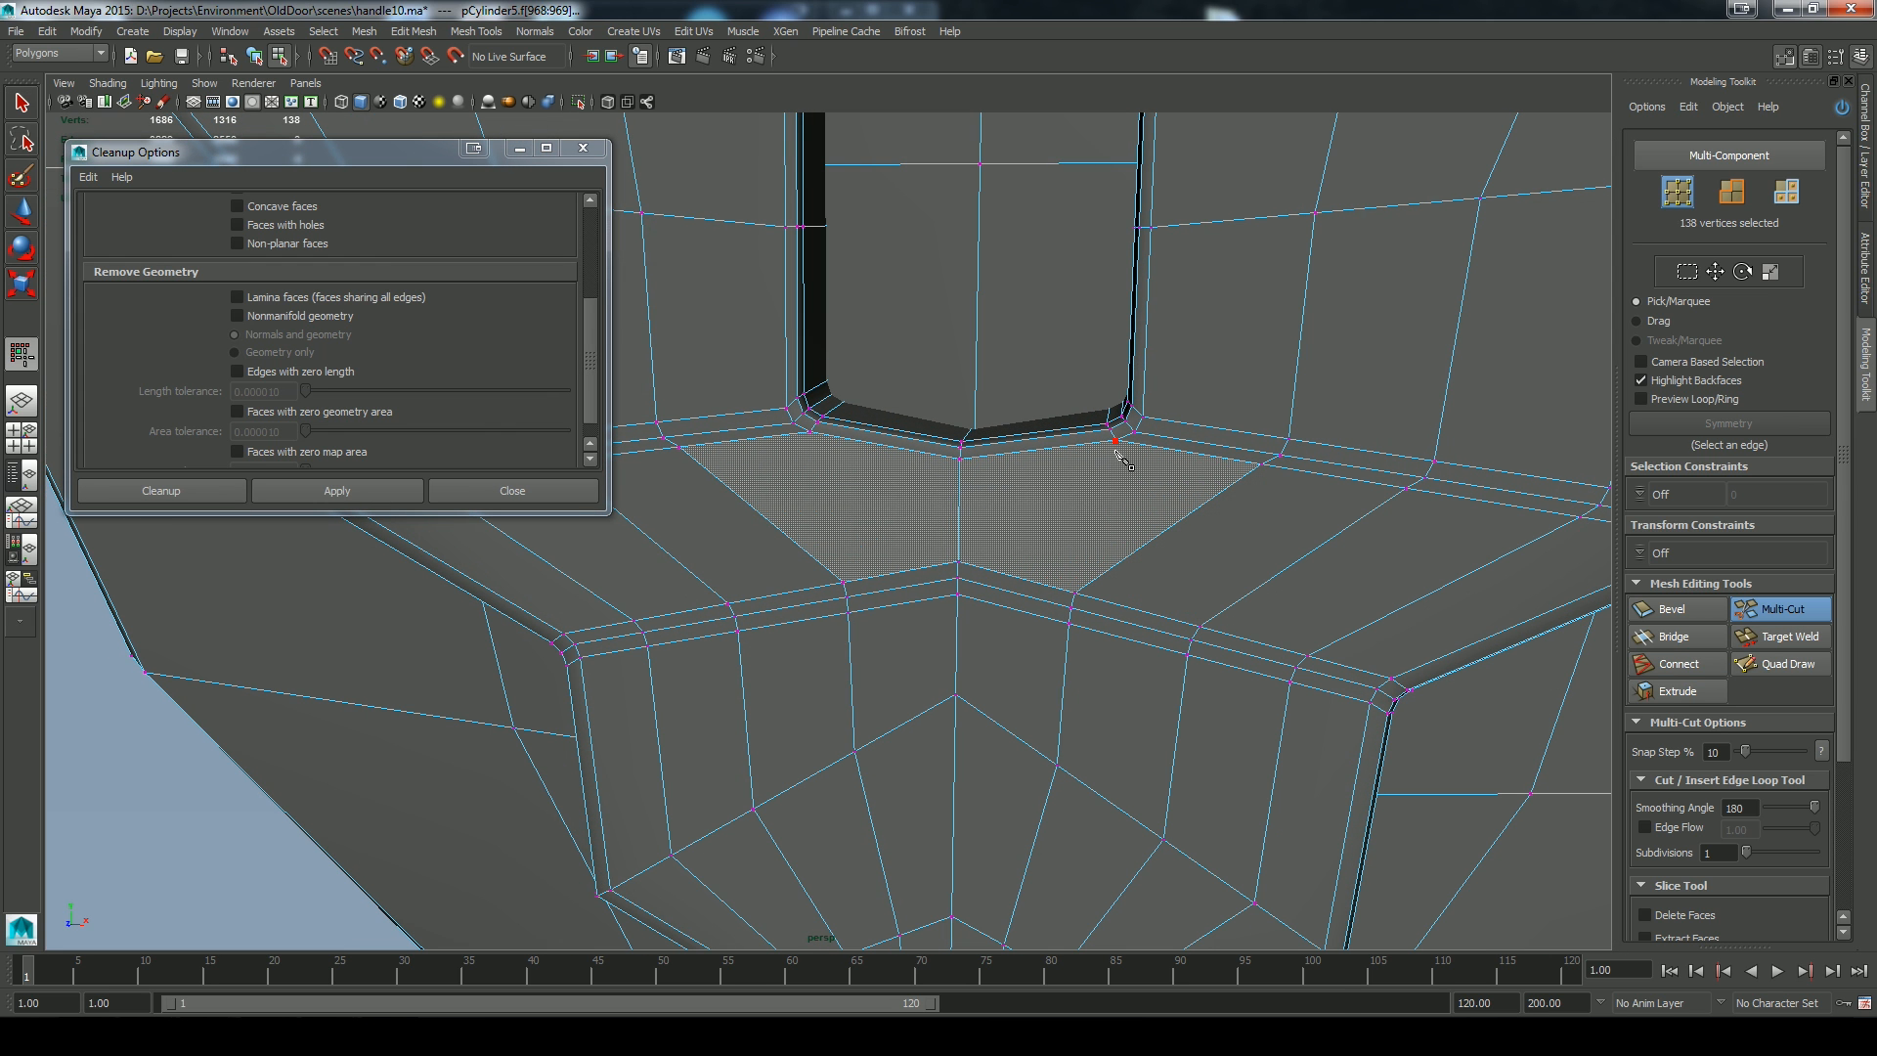
left_click(958, 563)
left_click(811, 432)
right_click(859, 543)
left_click(849, 613)
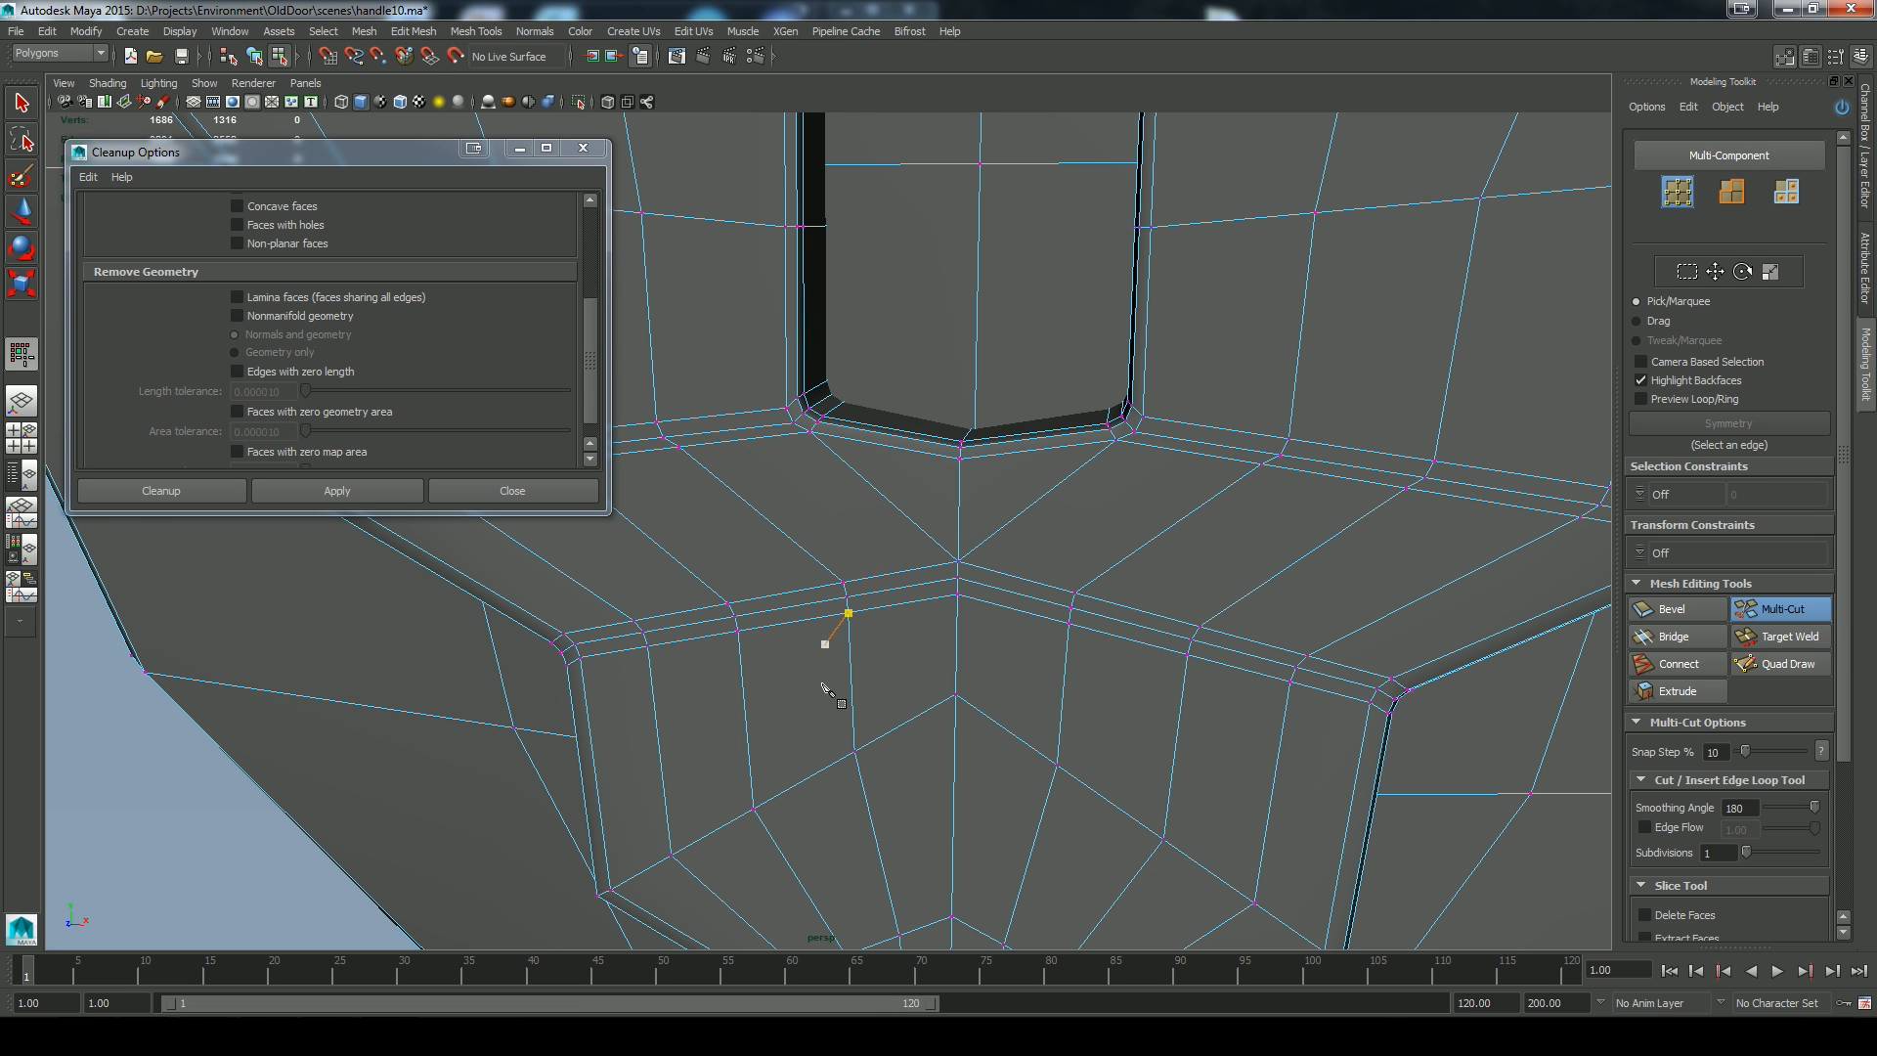
Split the two n-gons above the keyhole by cutting from the hole's top centre vertex to their upper outer vertices
left_click_drag(994, 503, 1324, 769, "alt")
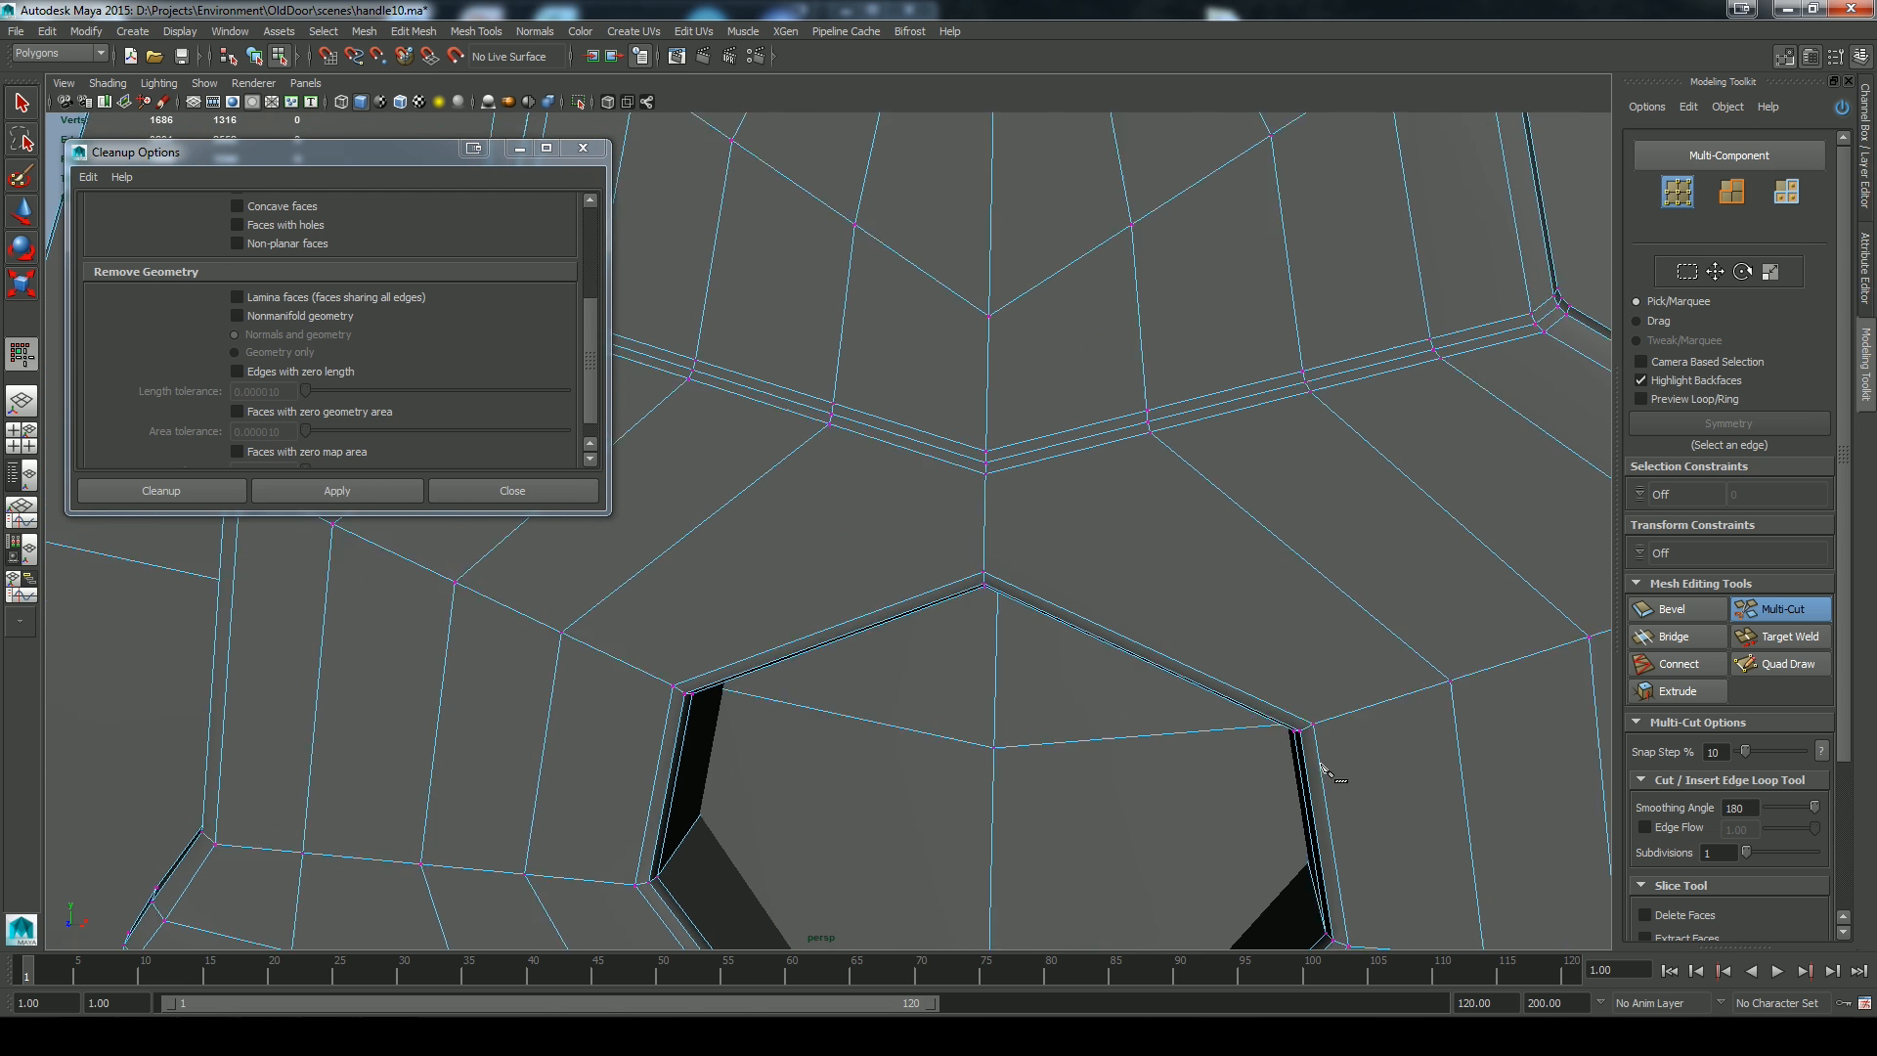
left_click(836, 418)
left_click(989, 564)
left_click(1155, 422)
Check the new cuts above the keyhole in smooth preview, then return to the unsmoothed display in object mode
key("3")
key("q")
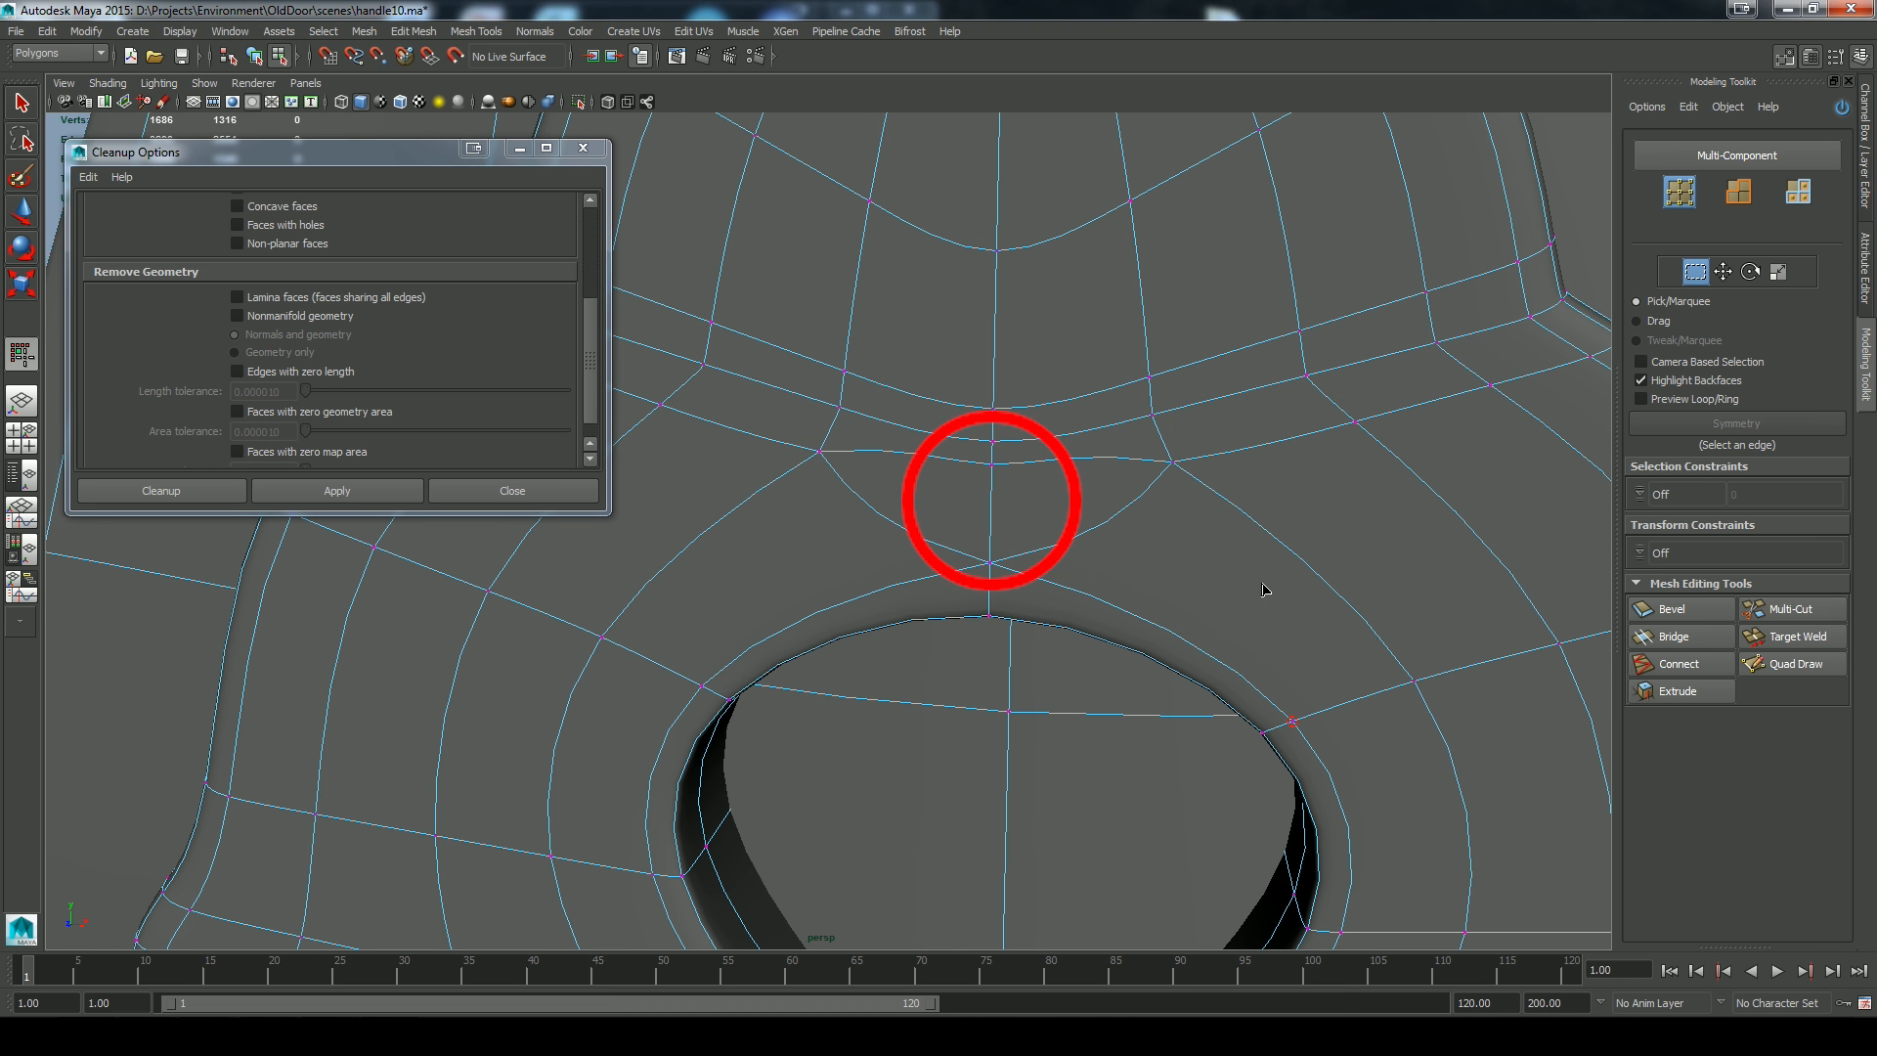
key("F8")
left_click(1277, 595)
key("1")
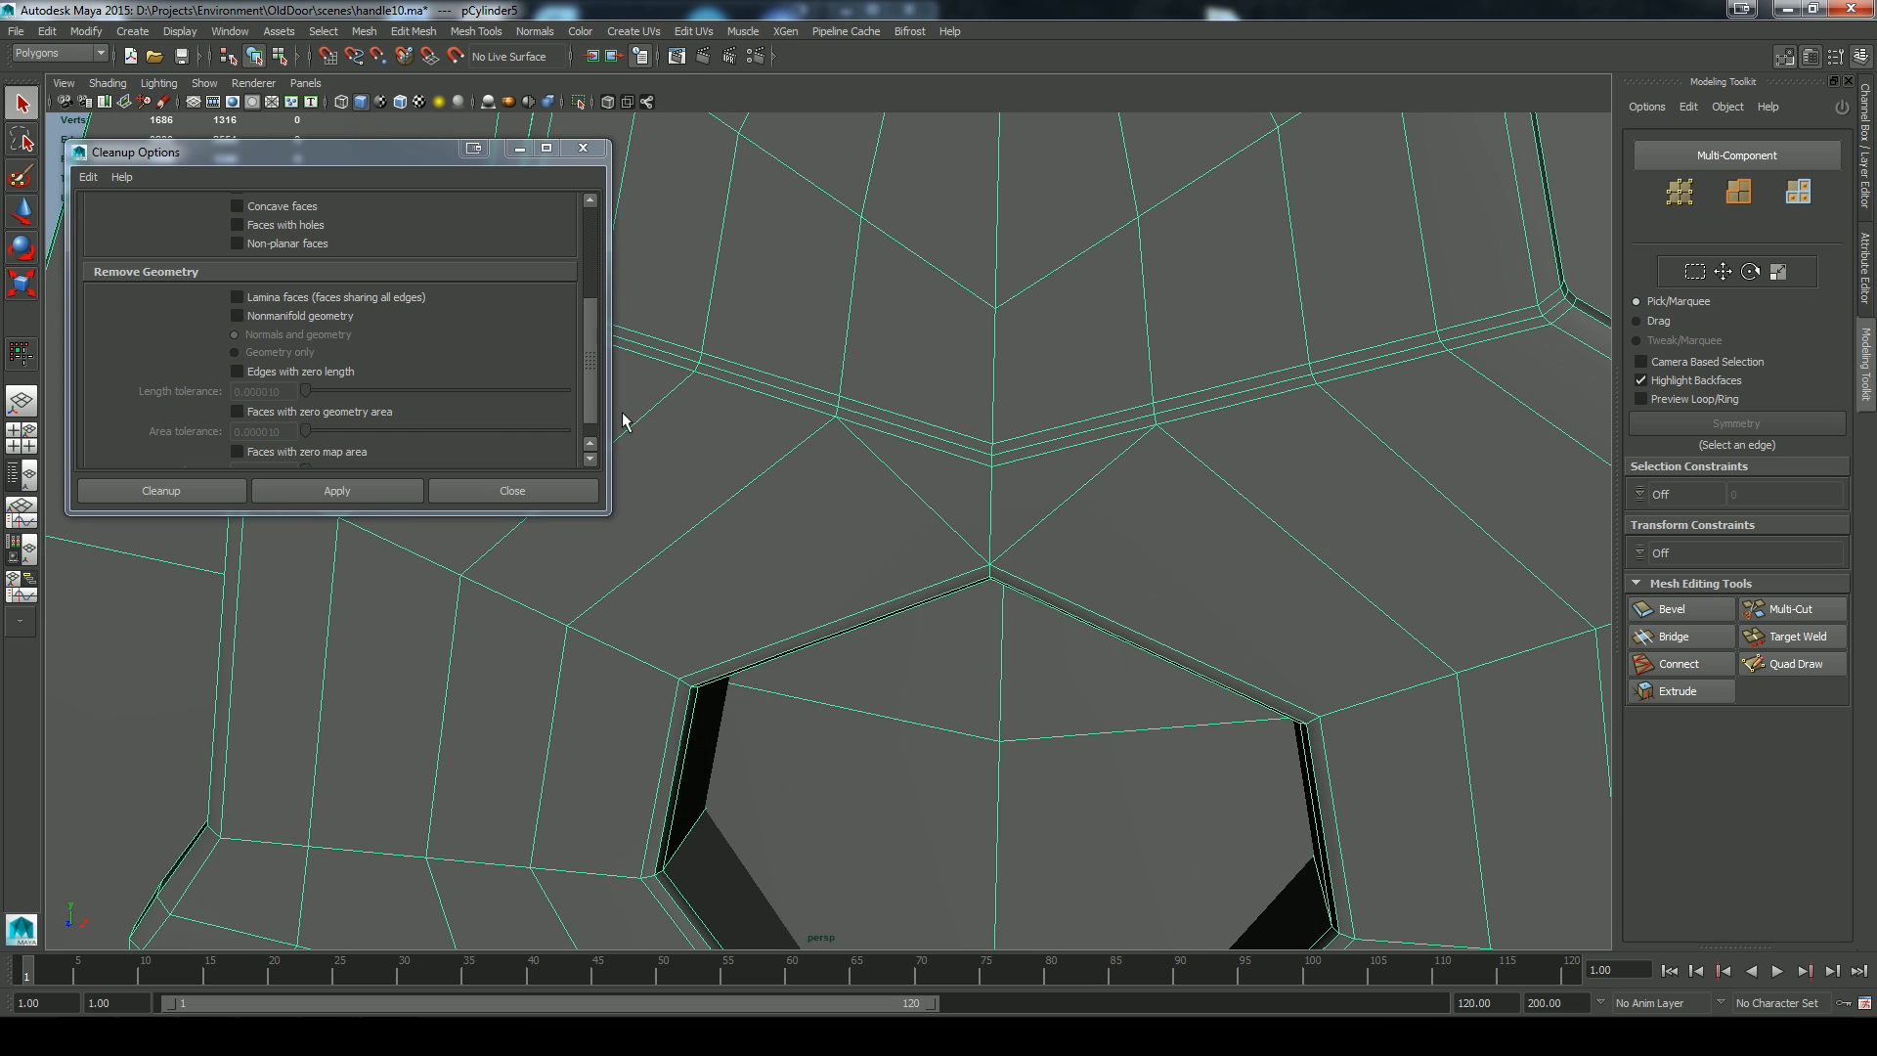
Rerun Cleanup for n-gons, then again with Nonmanifold geometry enabled, and inspect the selected vertices on the rosette's edge
left_click(309, 489)
left_click(238, 315)
left_click(313, 489)
key("f")
left_click_drag(1506, 460, 1044, 563, "alt")
right_click_drag(1044, 563, 1310, 880, "alt")
middle_click_drag(1310, 880, 1252, 768, "alt")
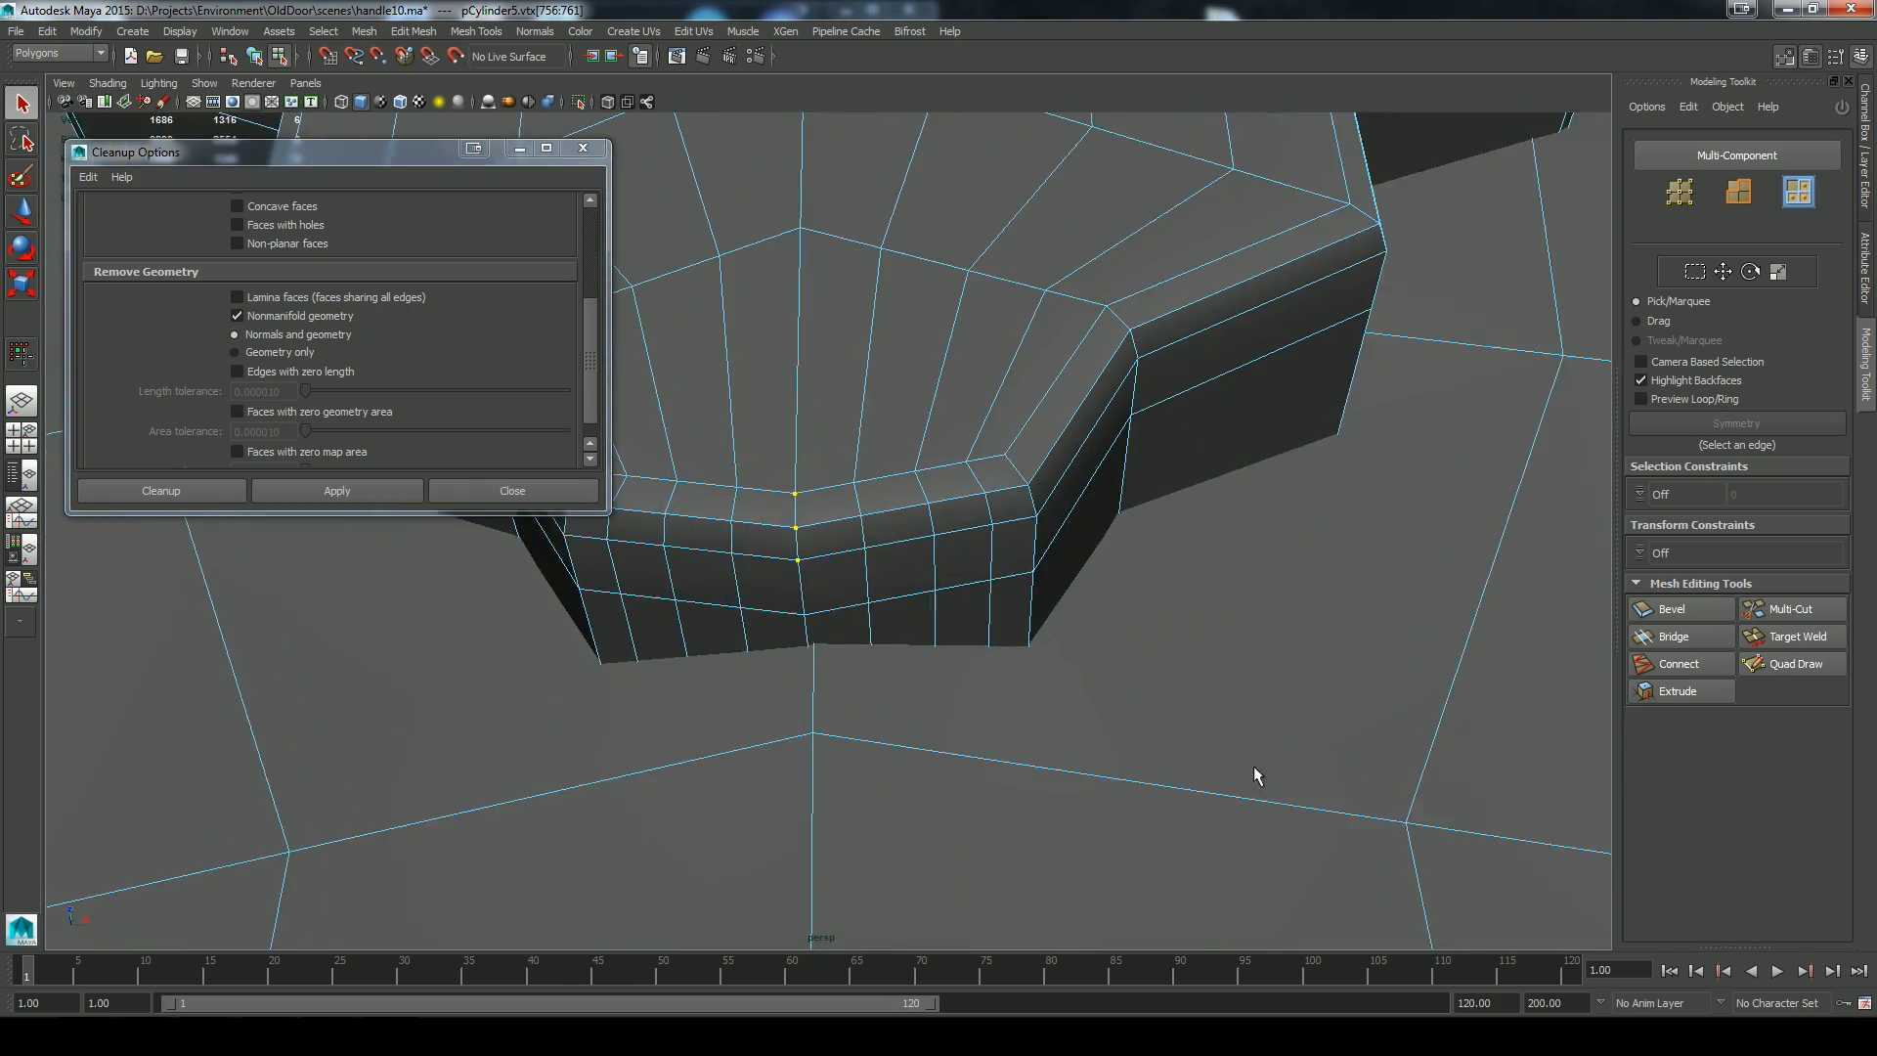
left_click_drag(1201, 689, 1194, 721, "alt")
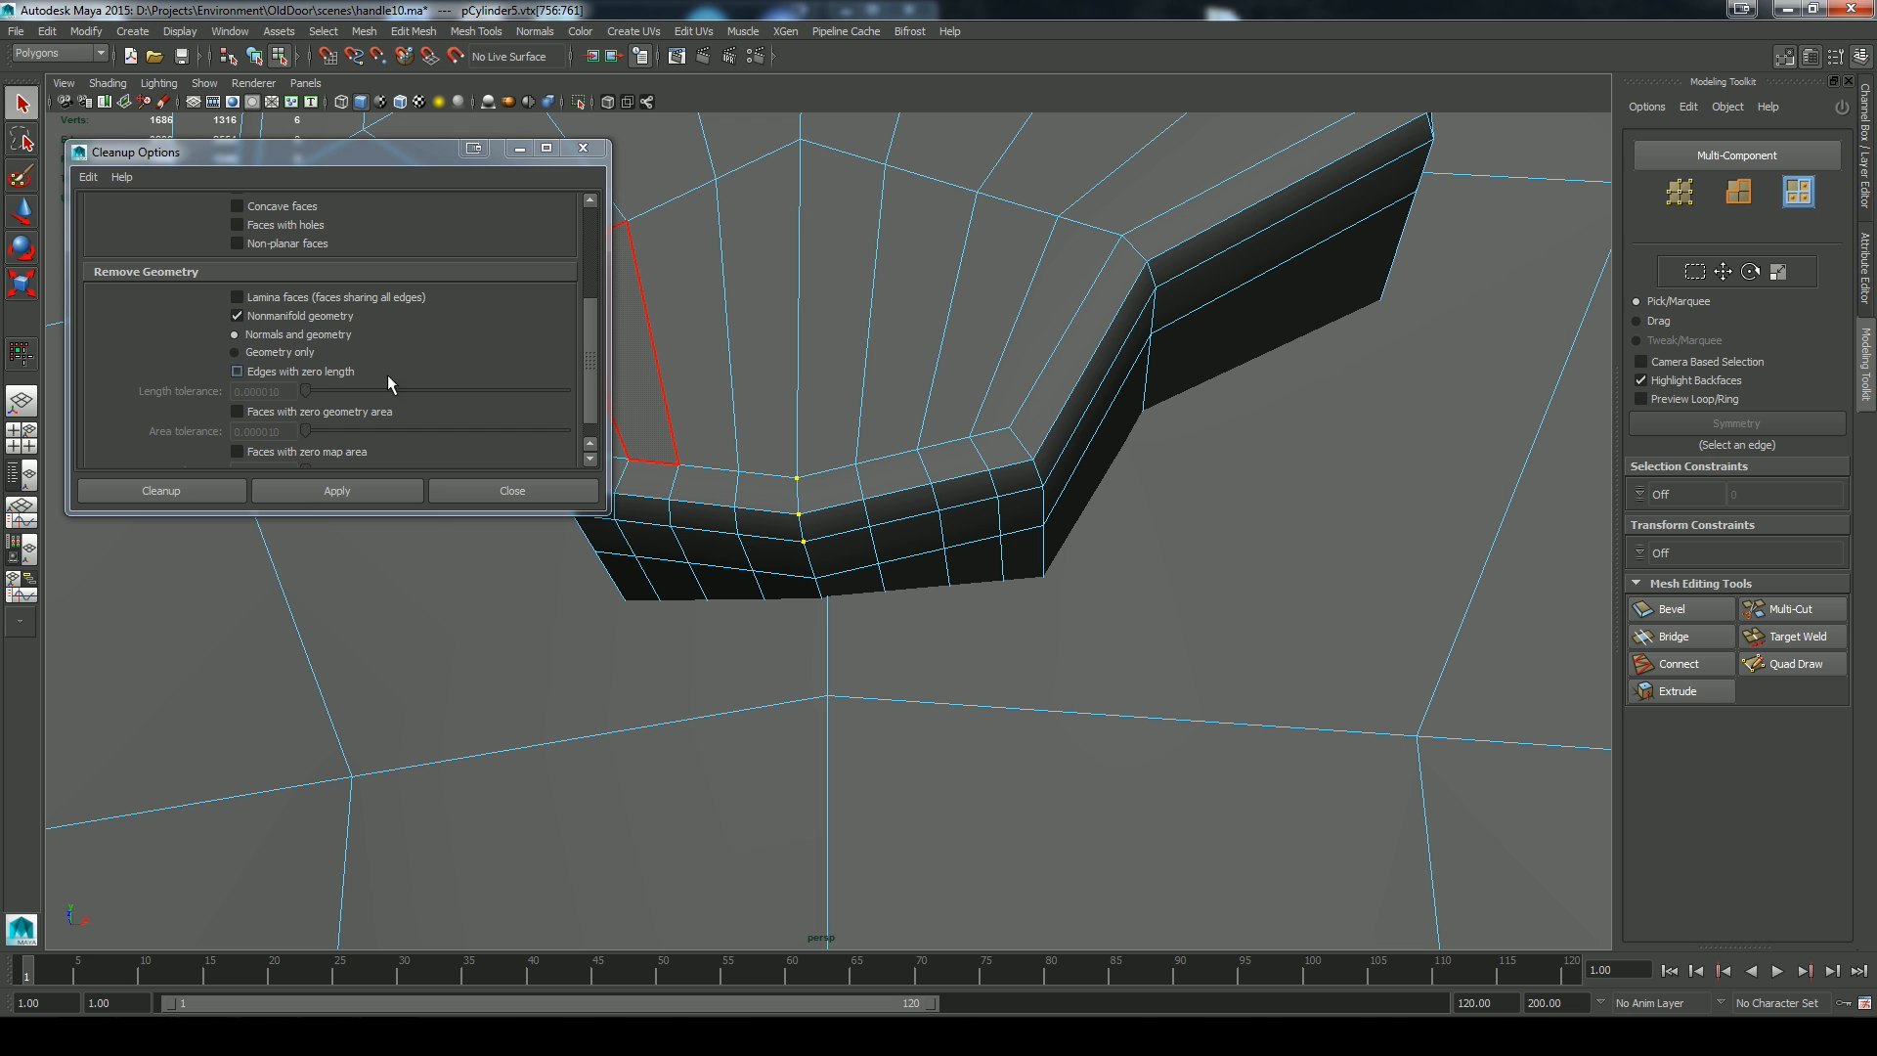
Switch to face selection and delete the first stray inner face behind the nonmanifold vertices at the rosette's lower edge
left_click(520, 149)
right_click_drag(816, 453, 729, 448)
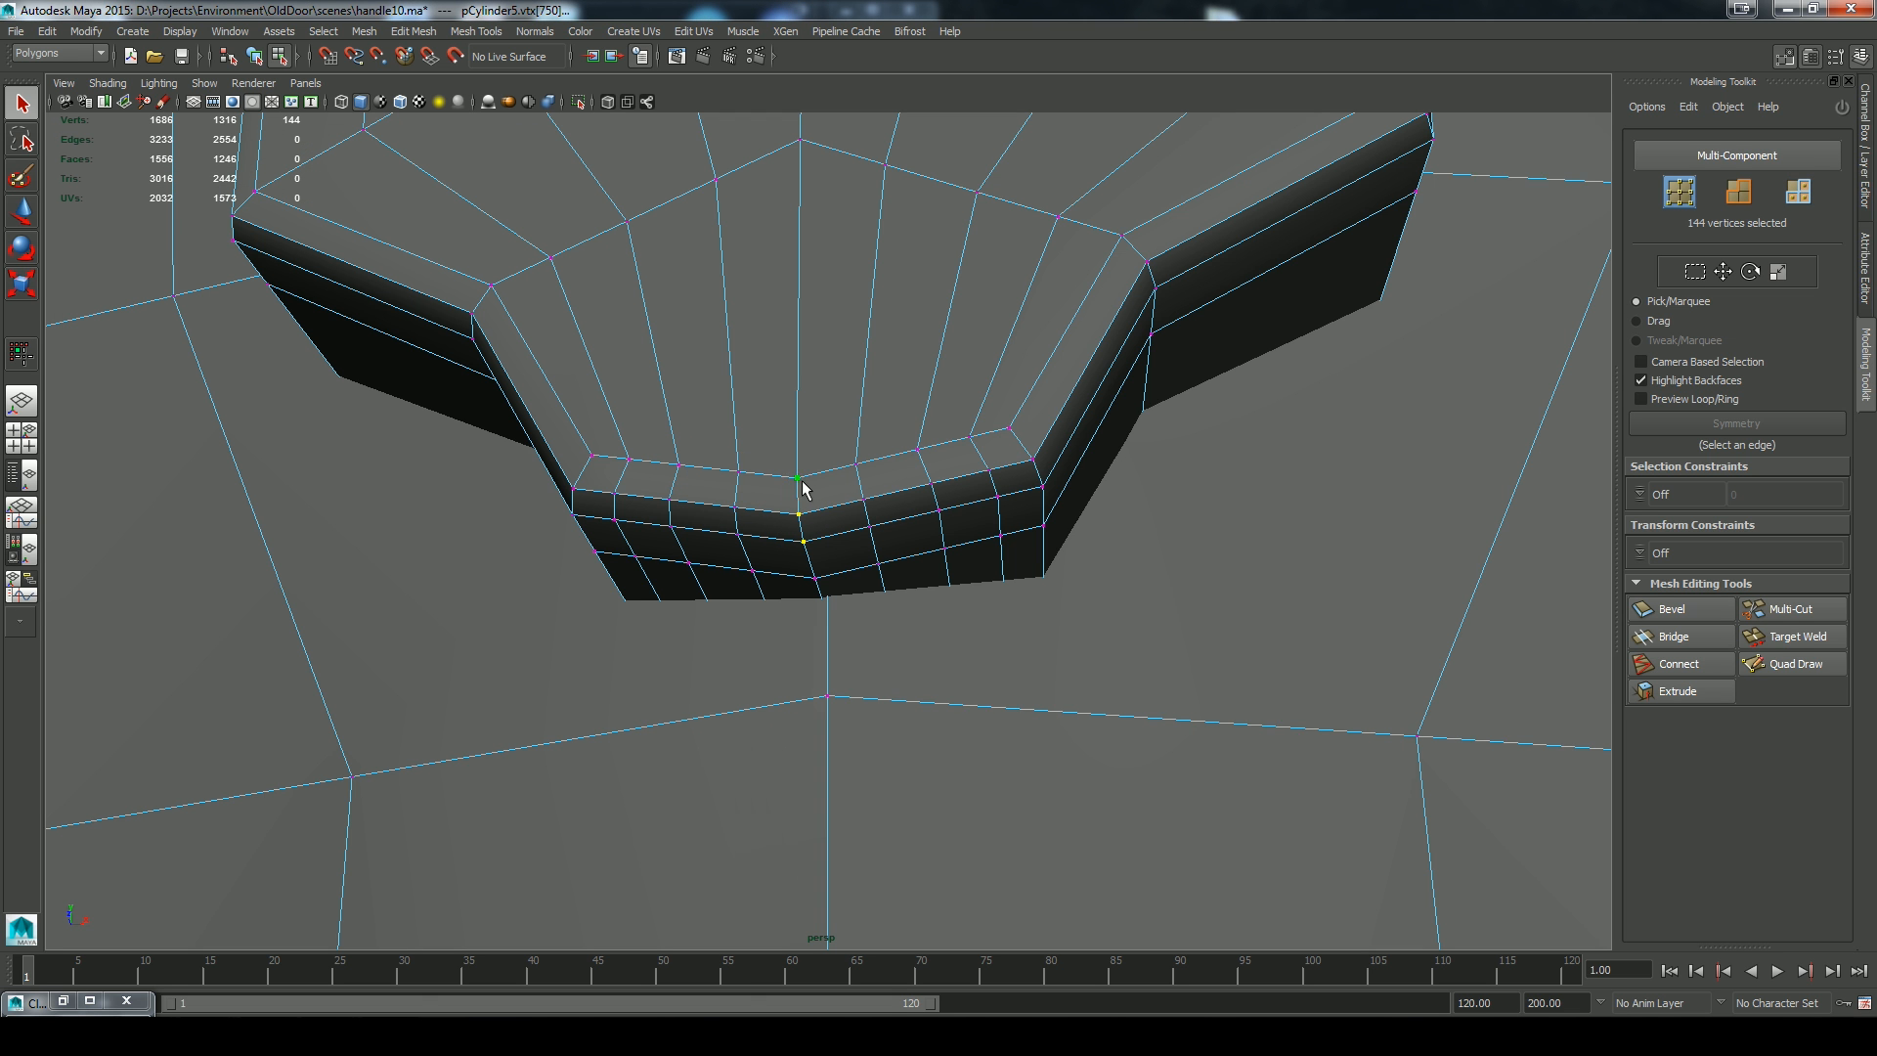
left_click_drag(818, 528, 820, 605, "alt")
right_click_drag(1013, 573, 1255, 649, "alt")
left_click_drag(1256, 649, 918, 666, "alt")
right_click_drag(913, 647, 911, 657)
left_click(742, 805)
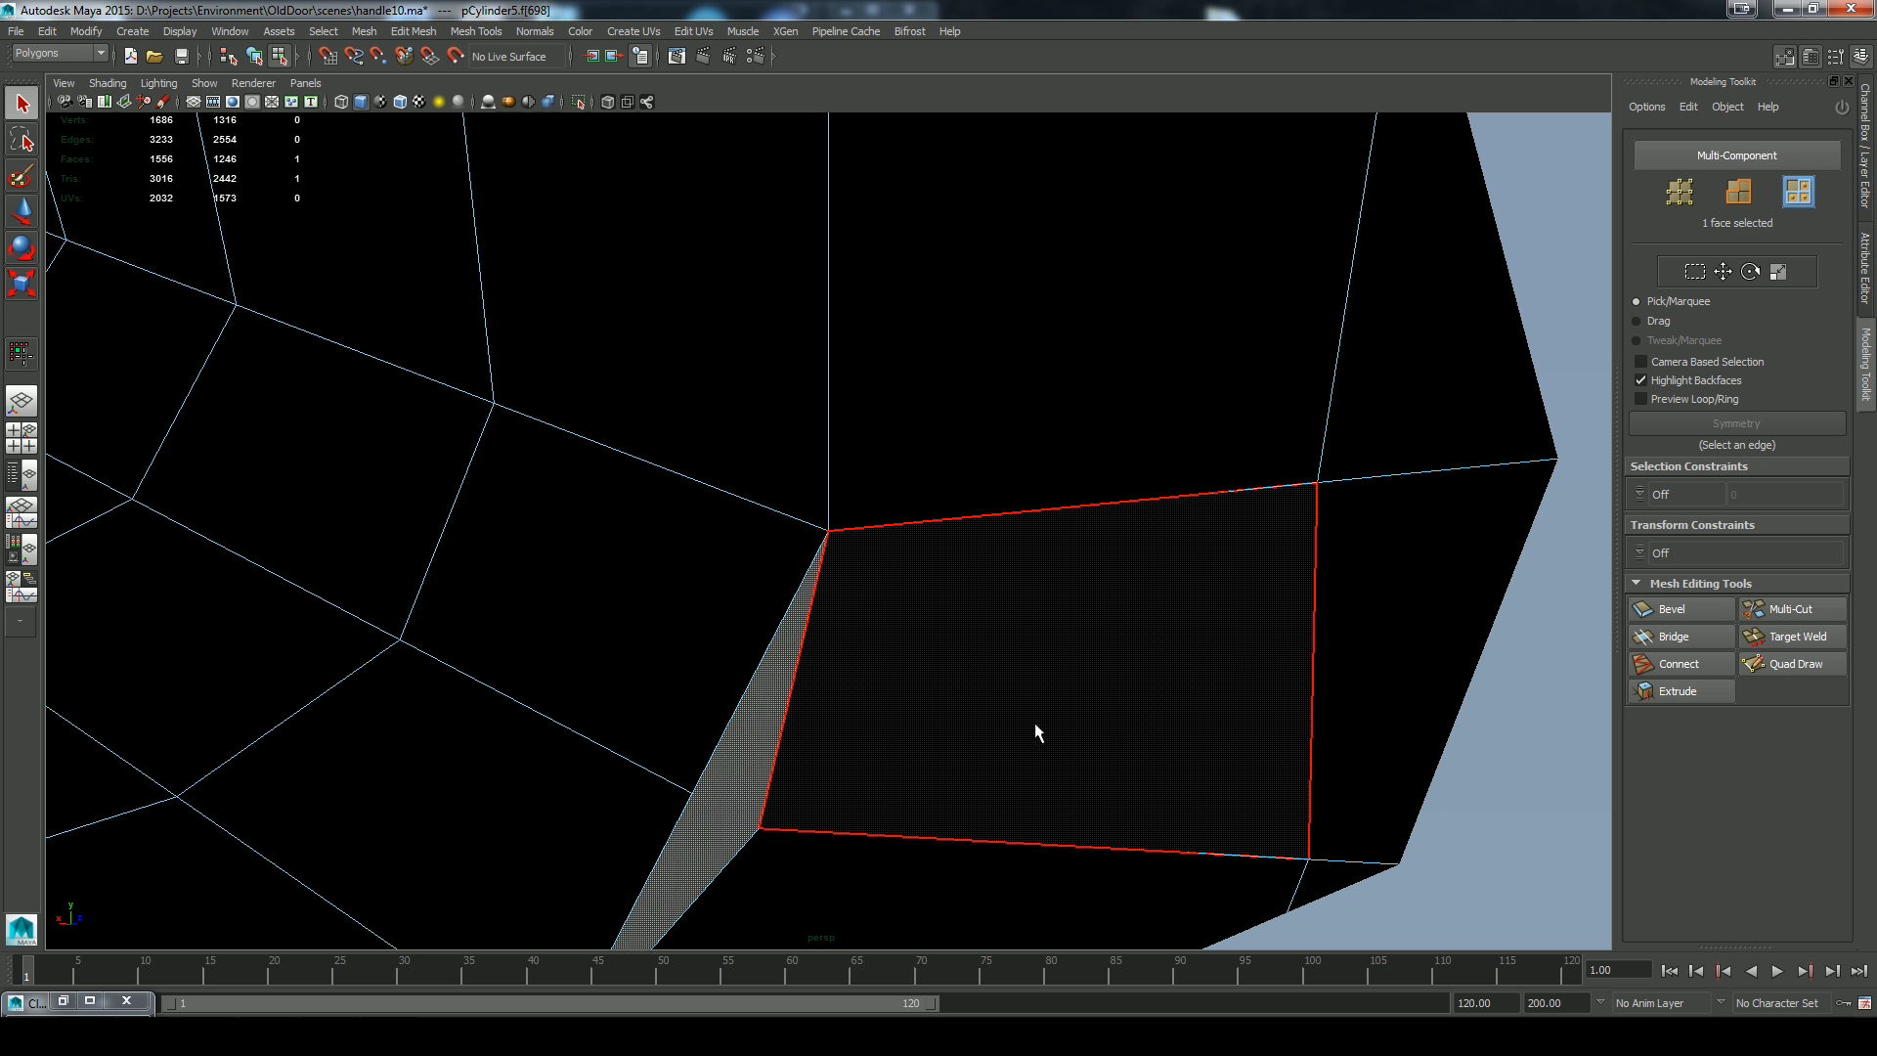
middle_click(1143, 650)
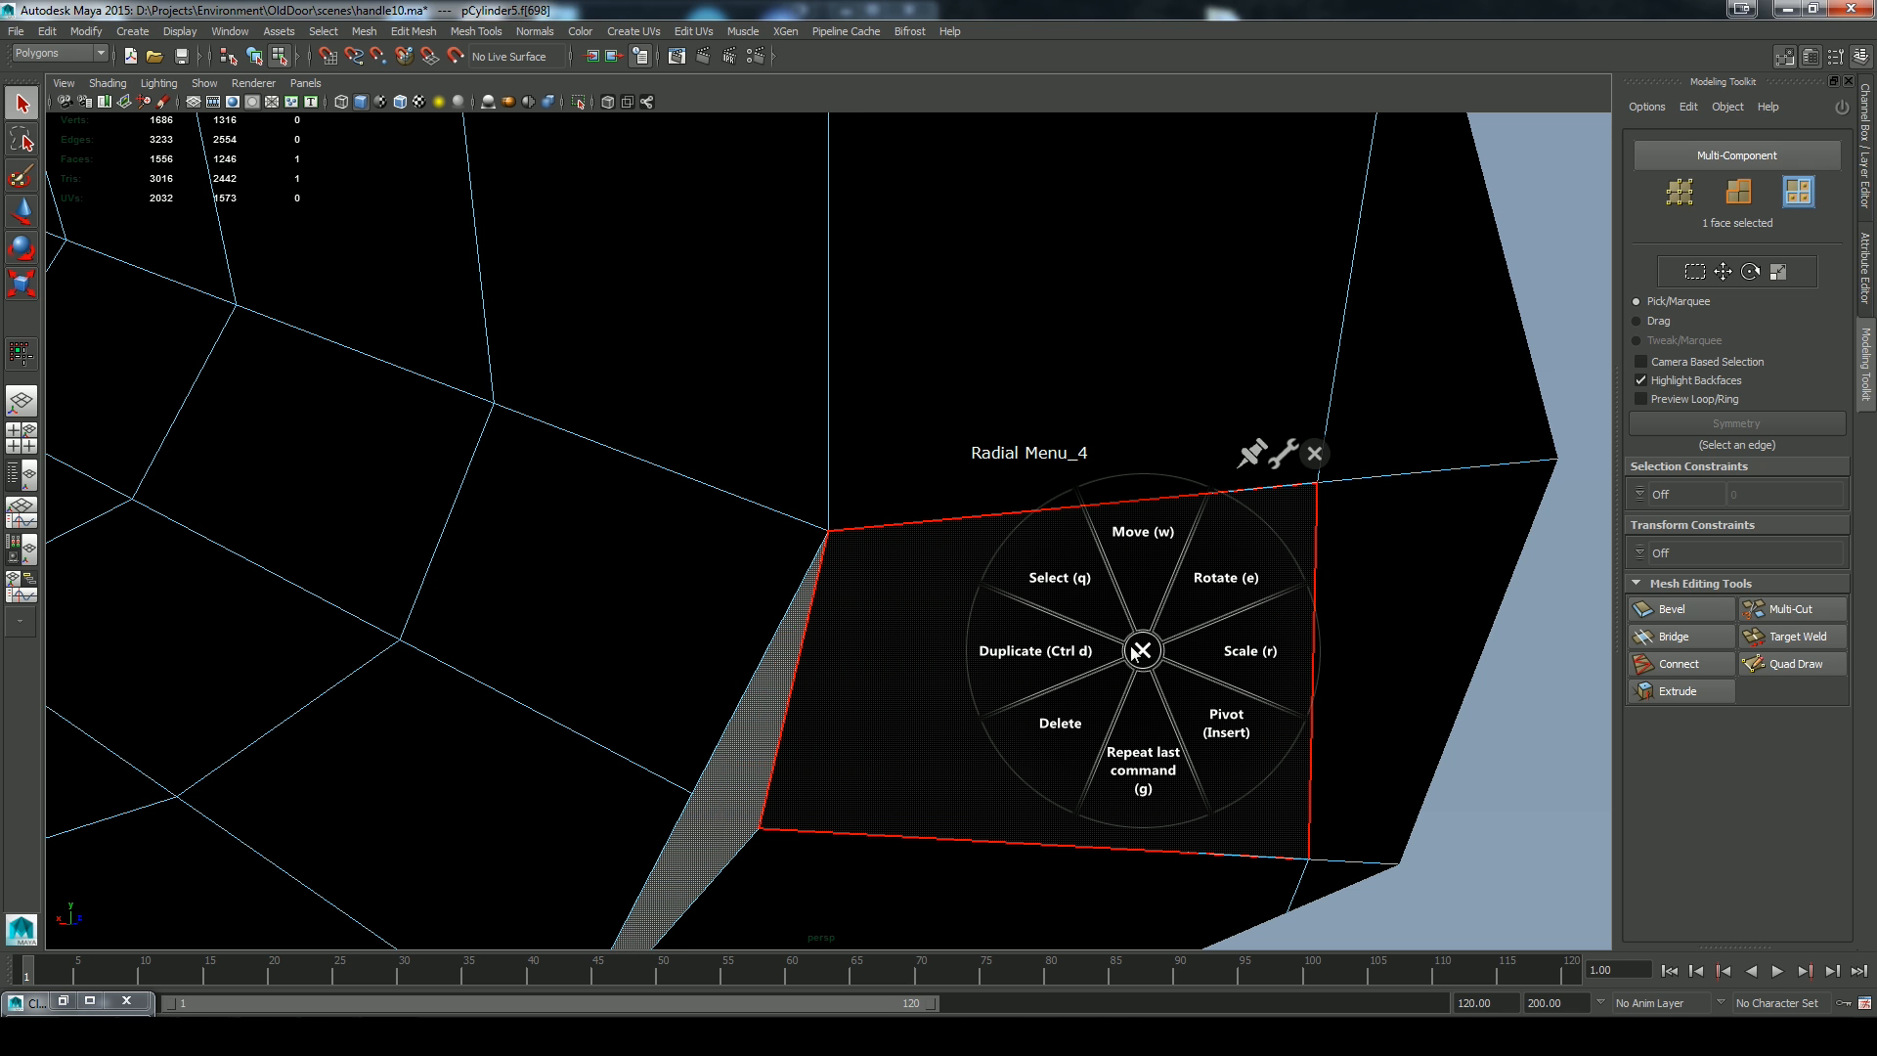
left_click(1068, 741)
Delete the remaining stray inner faces along the same lower centre edge on the back of the rosette
left_click_drag(1194, 754, 1010, 722, "alt")
left_click_drag(1325, 627, 876, 763, "alt")
left_click(1028, 729)
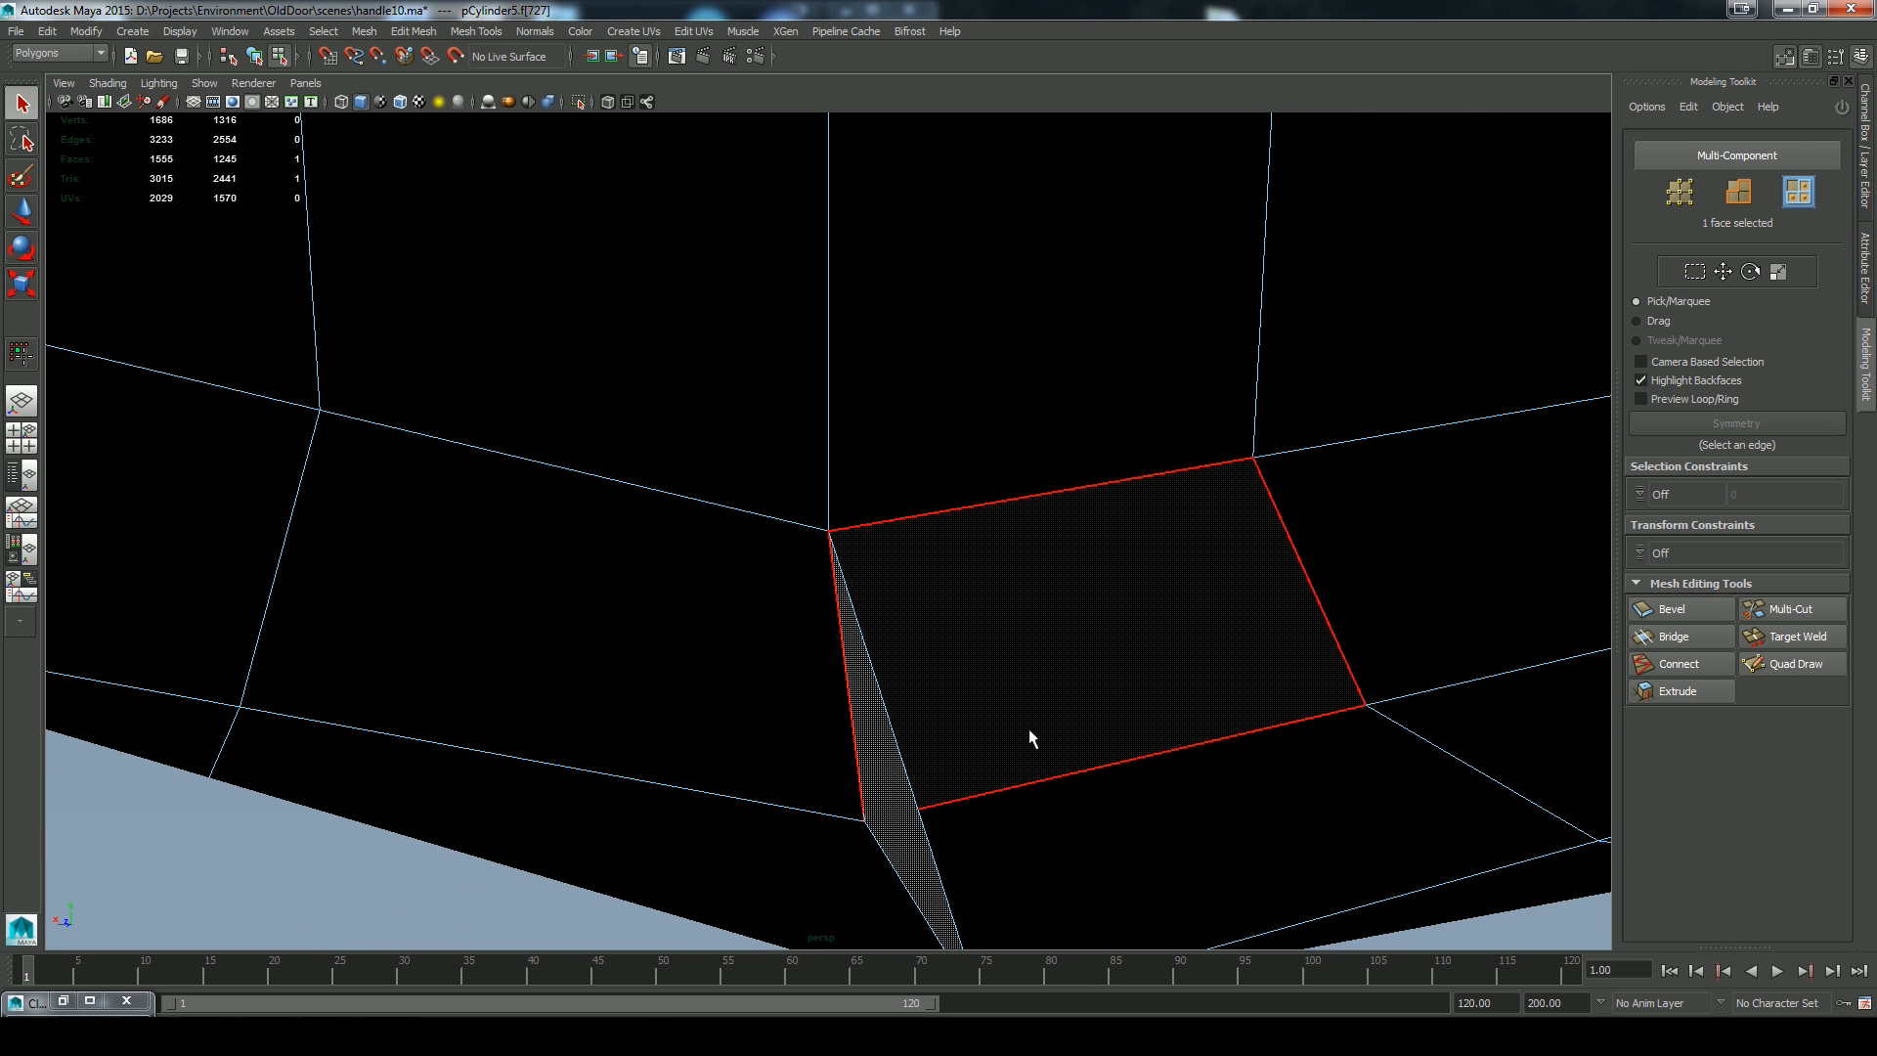
left_click(919, 817)
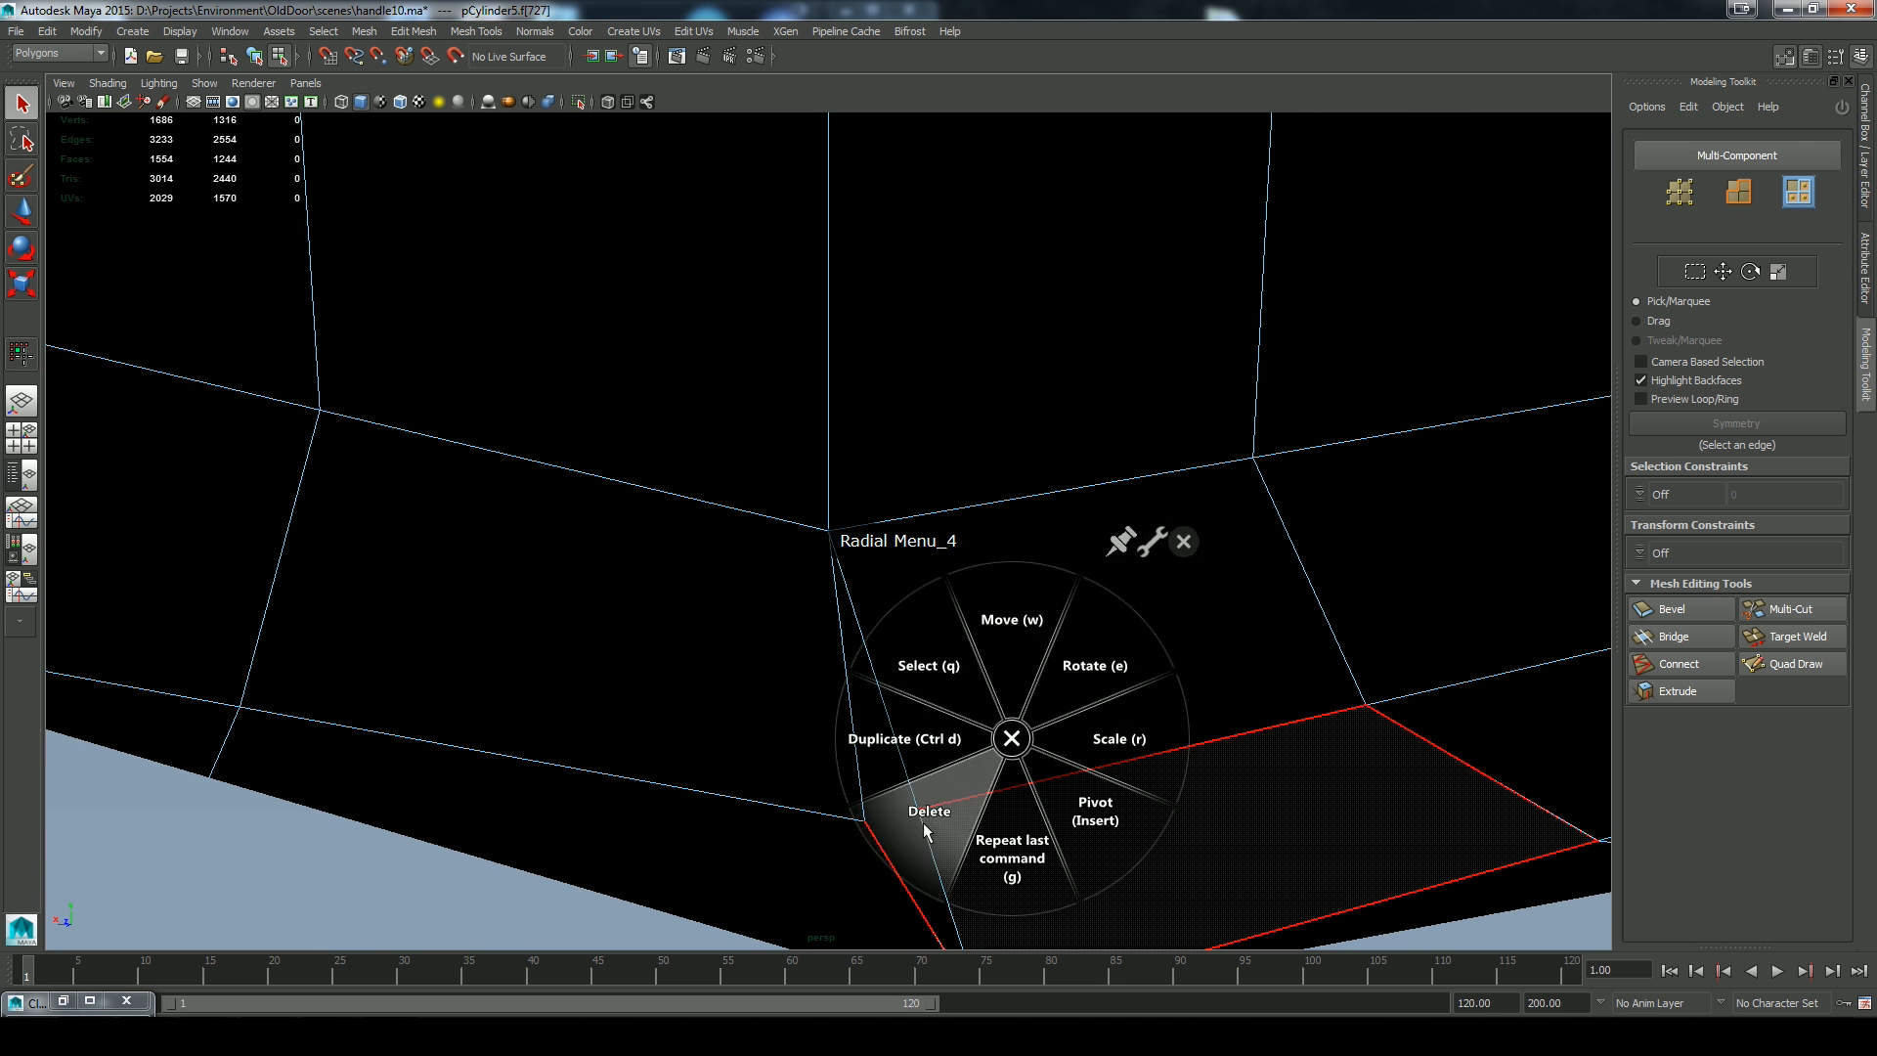
left_click(917, 841)
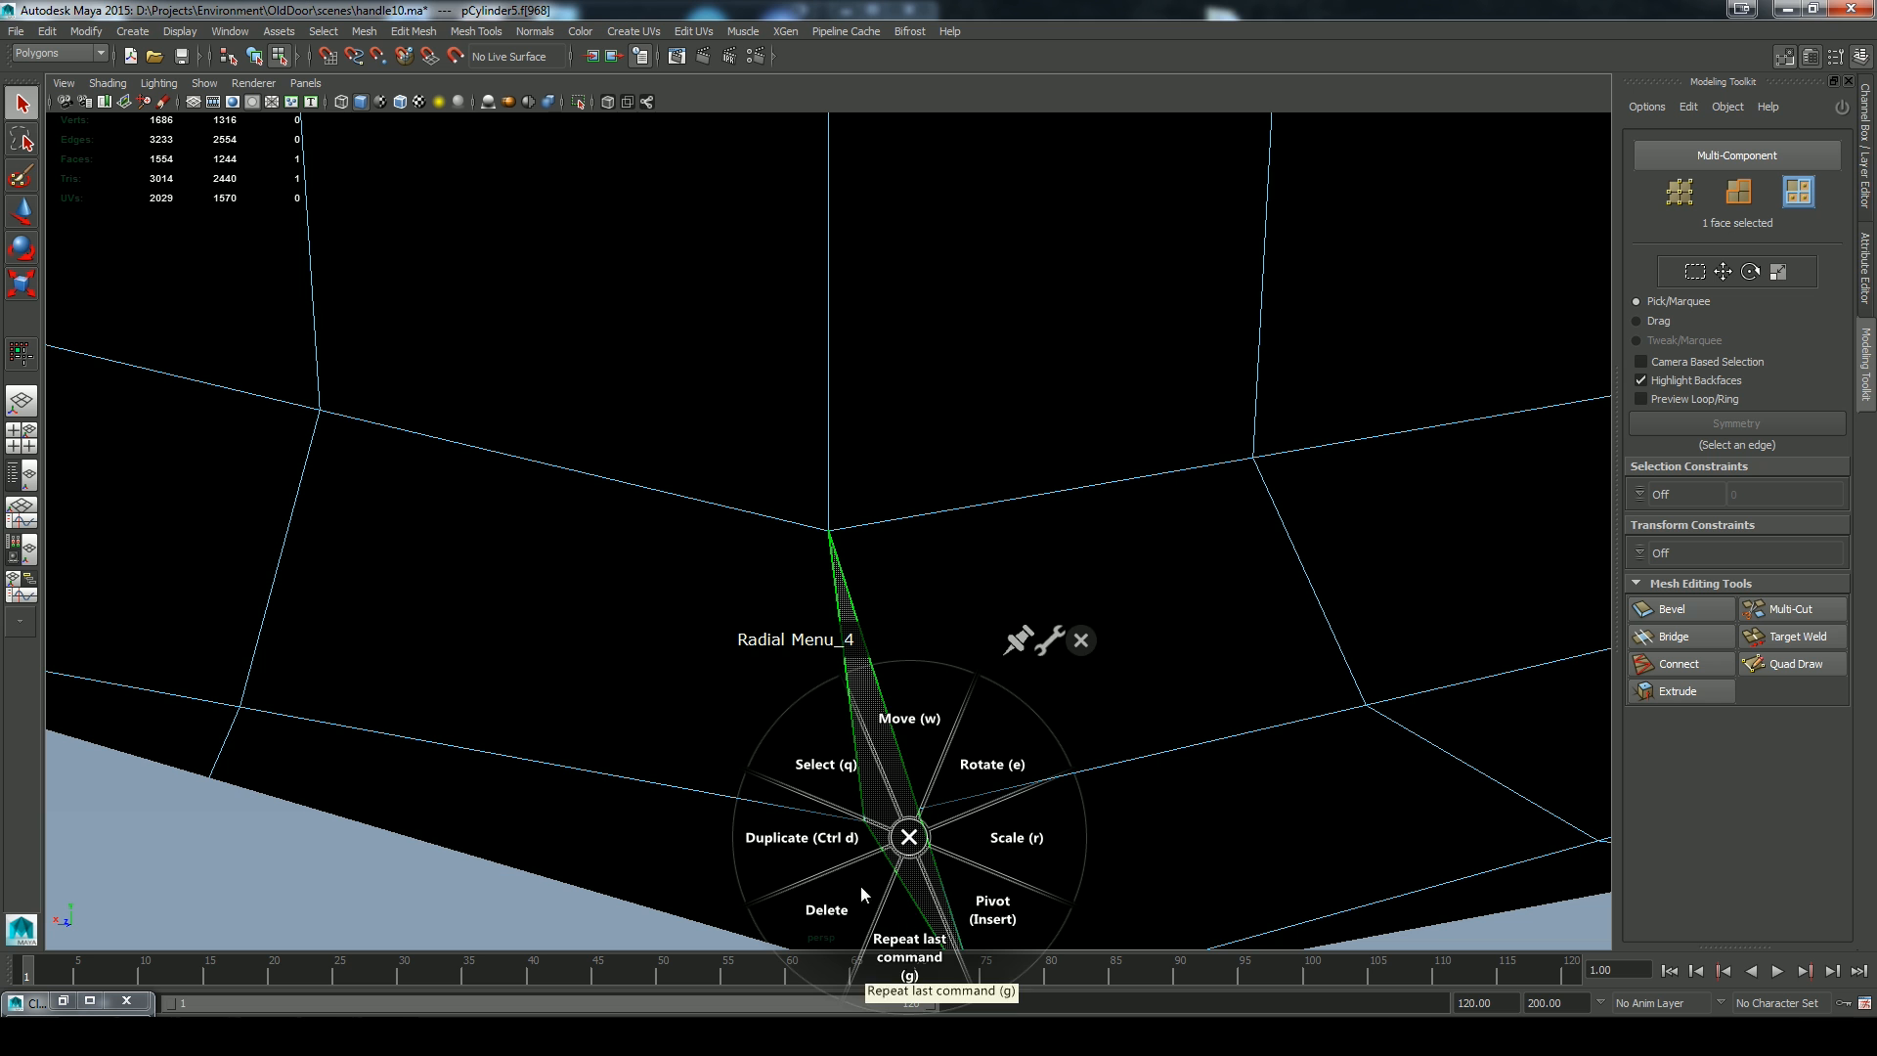
left_click(860, 886)
left_click(896, 828)
left_click(838, 888)
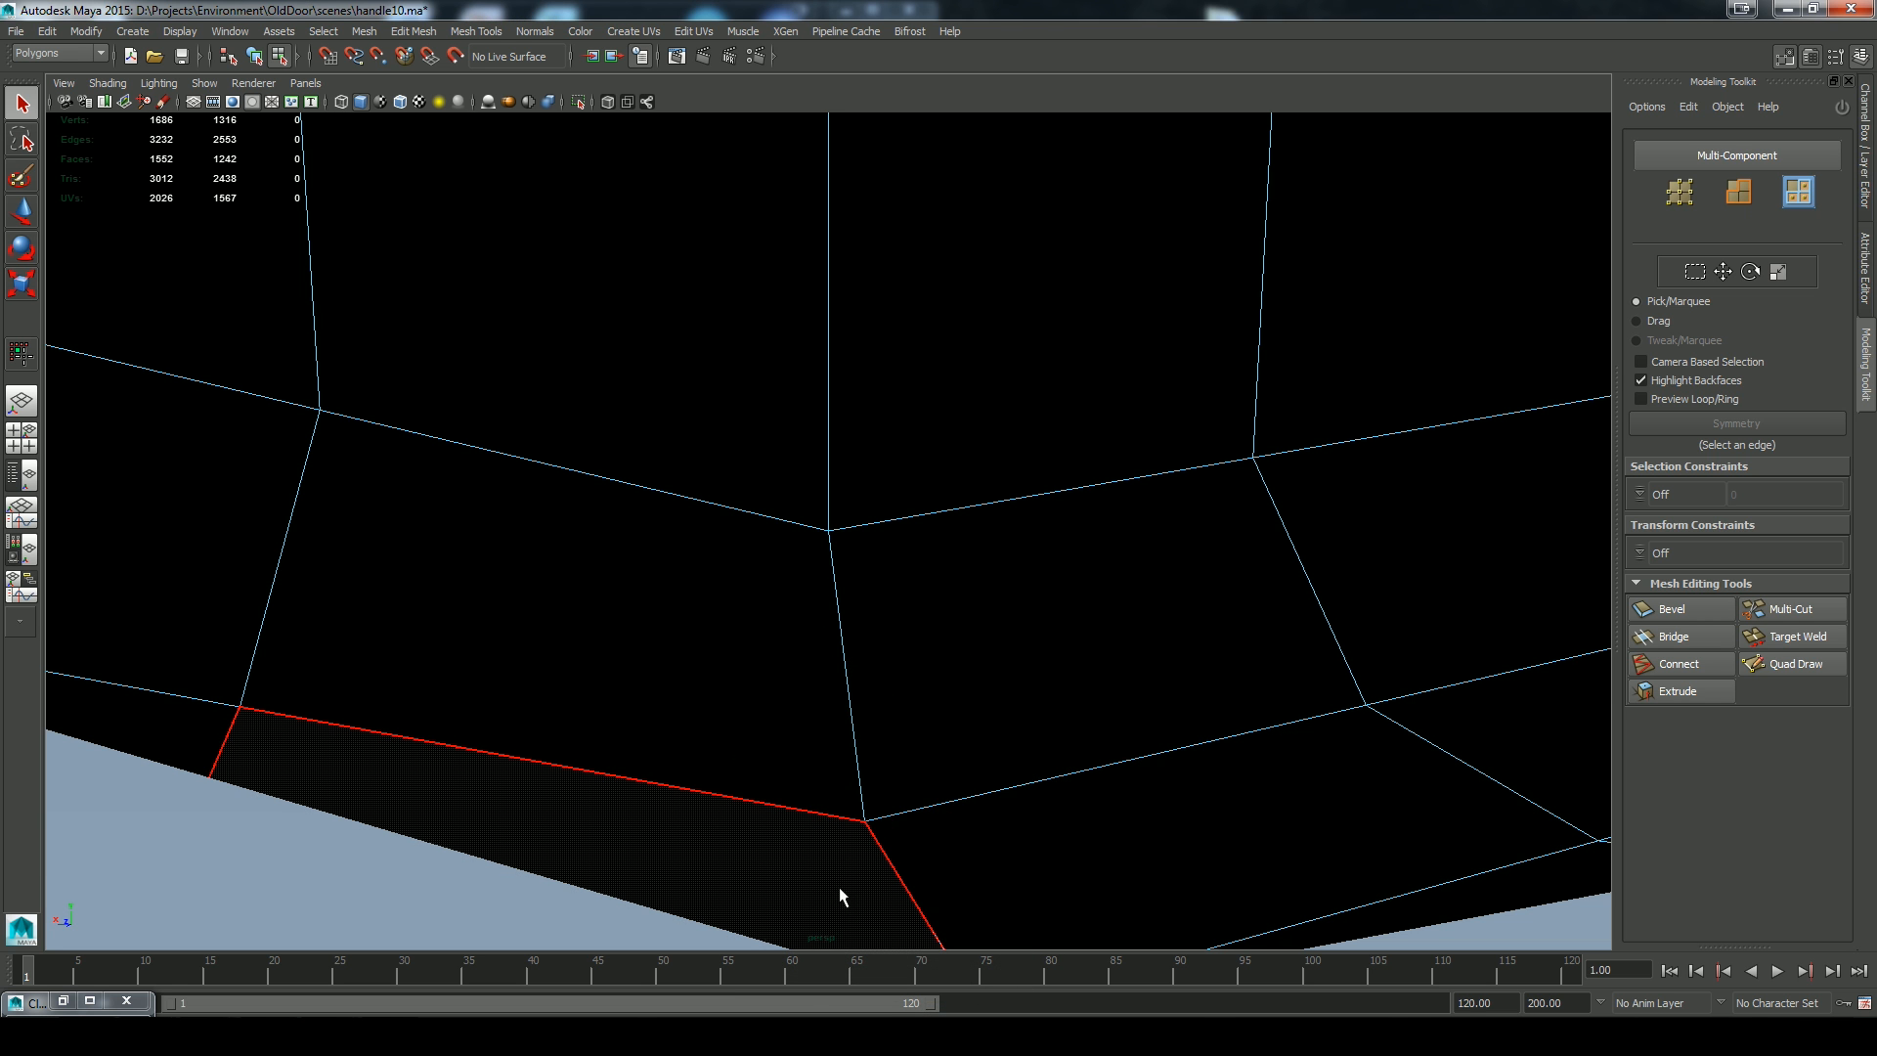
Find and delete the stray inner faces at the rosette's upper edge, including the small triangle on its back
left_click_drag(1152, 797, 797, 574, "alt")
left_click(827, 525)
key("f")
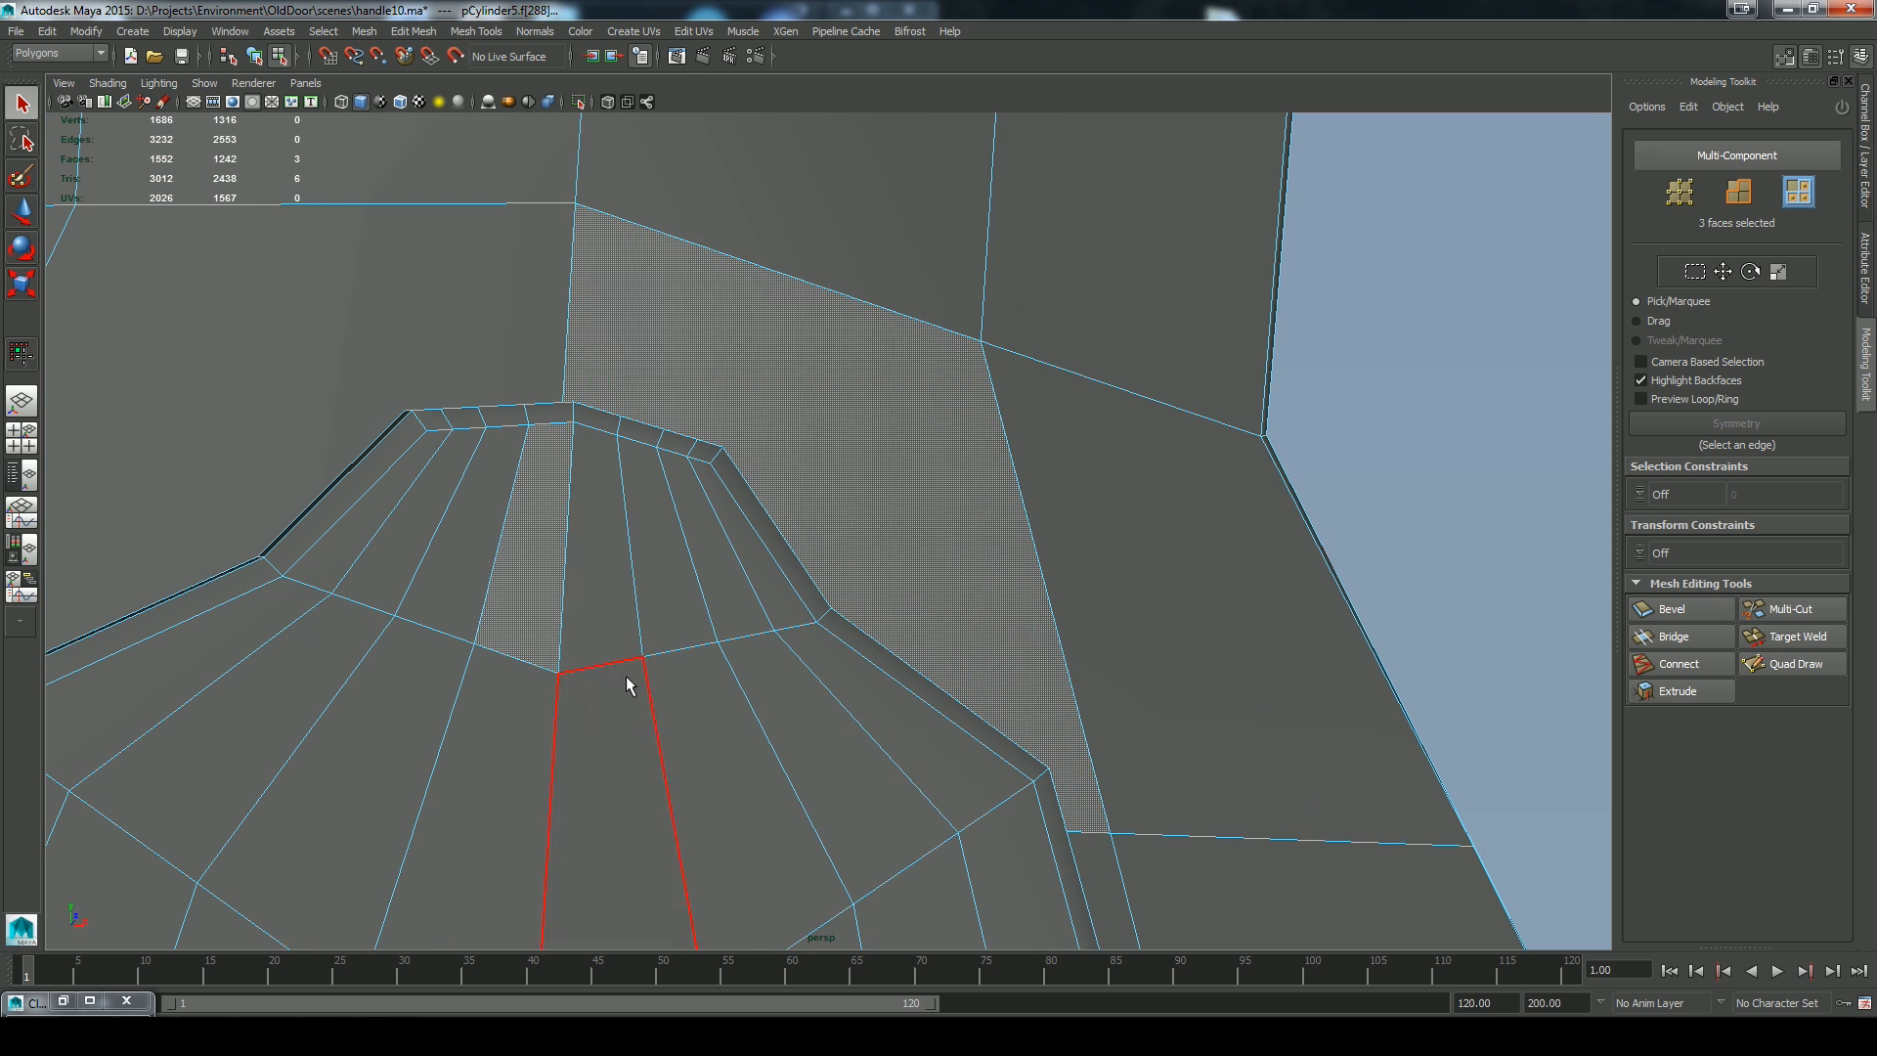
left_click_drag(559, 415, 567, 495, "alt")
left_click(993, 646)
left_click_drag(993, 646, 1105, 762, "alt")
left_click(704, 489)
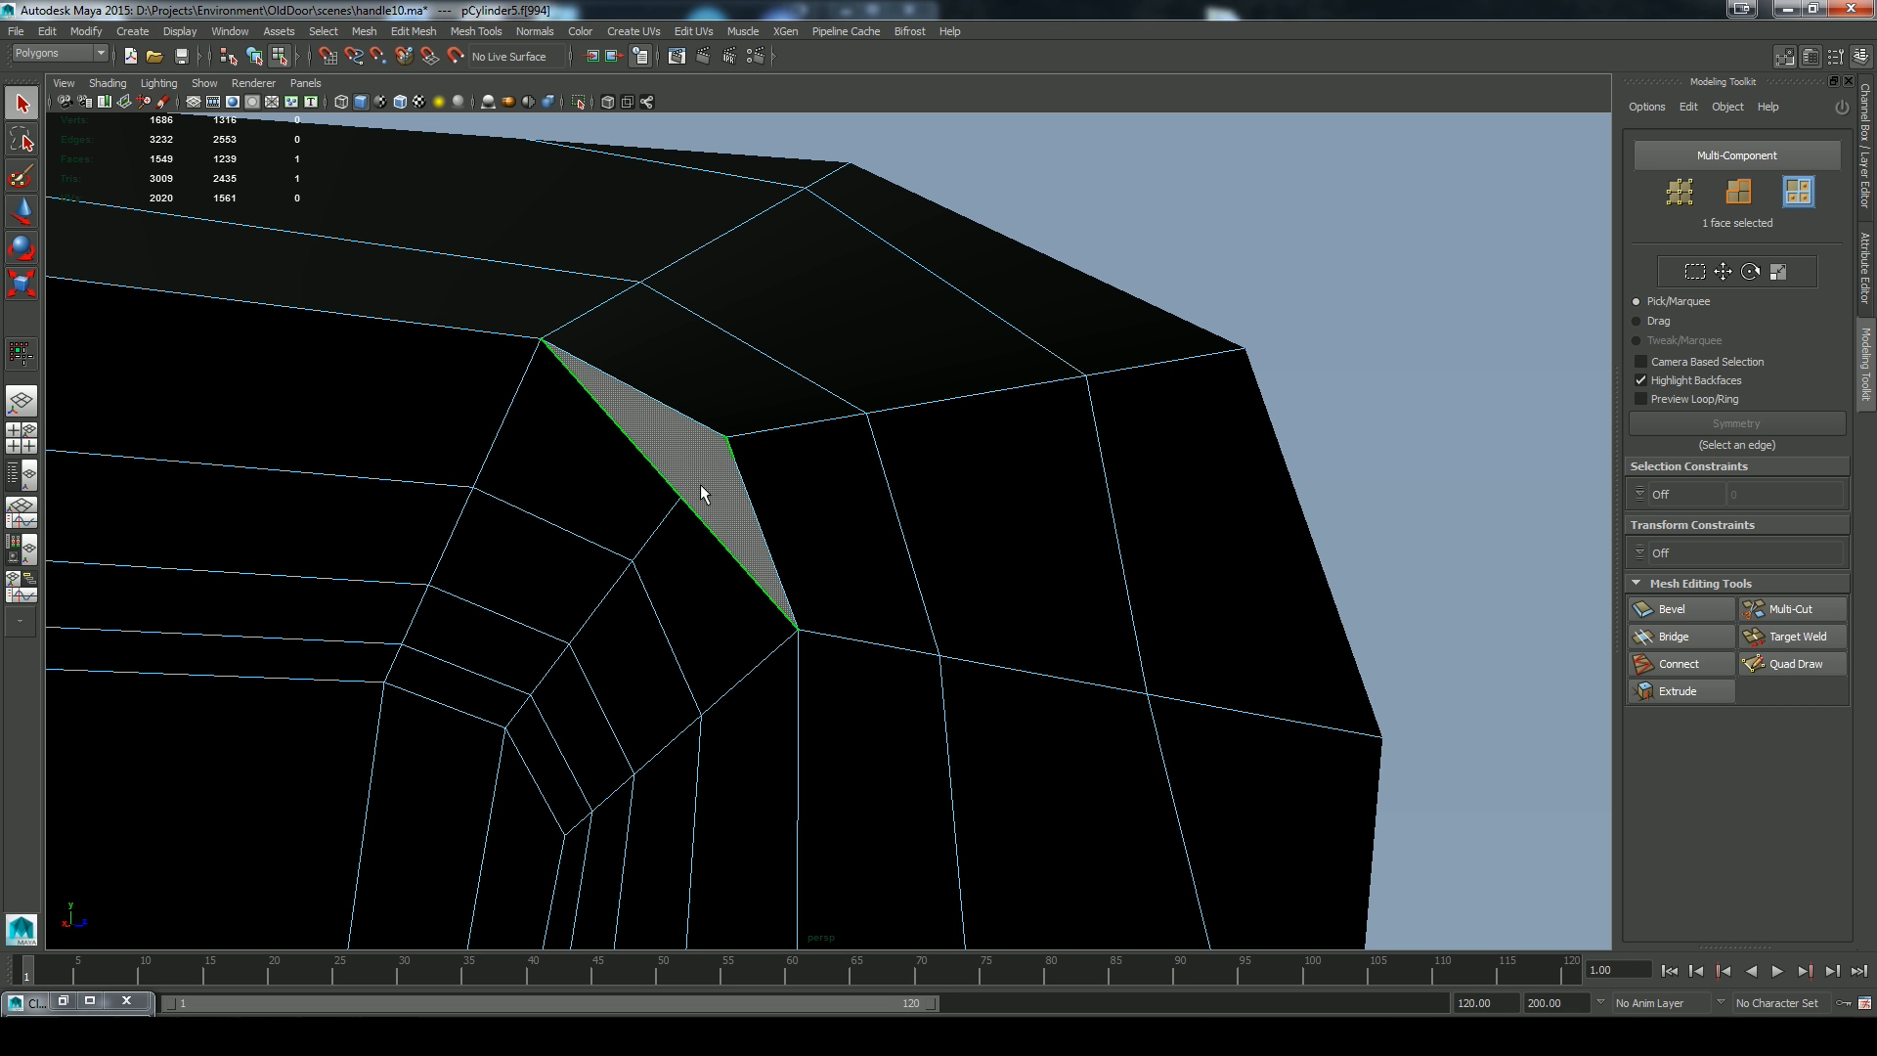
key("Delete")
Check the rosette's upper edge from the front, then return to object mode and bring back the Cleanup options
left_click_drag(1173, 511, 831, 619, "alt")
right_click_drag(831, 618, 821, 496)
left_click(878, 626)
left_click_drag(878, 626, 819, 601, "alt")
key("F8")
left_click(64, 1001)
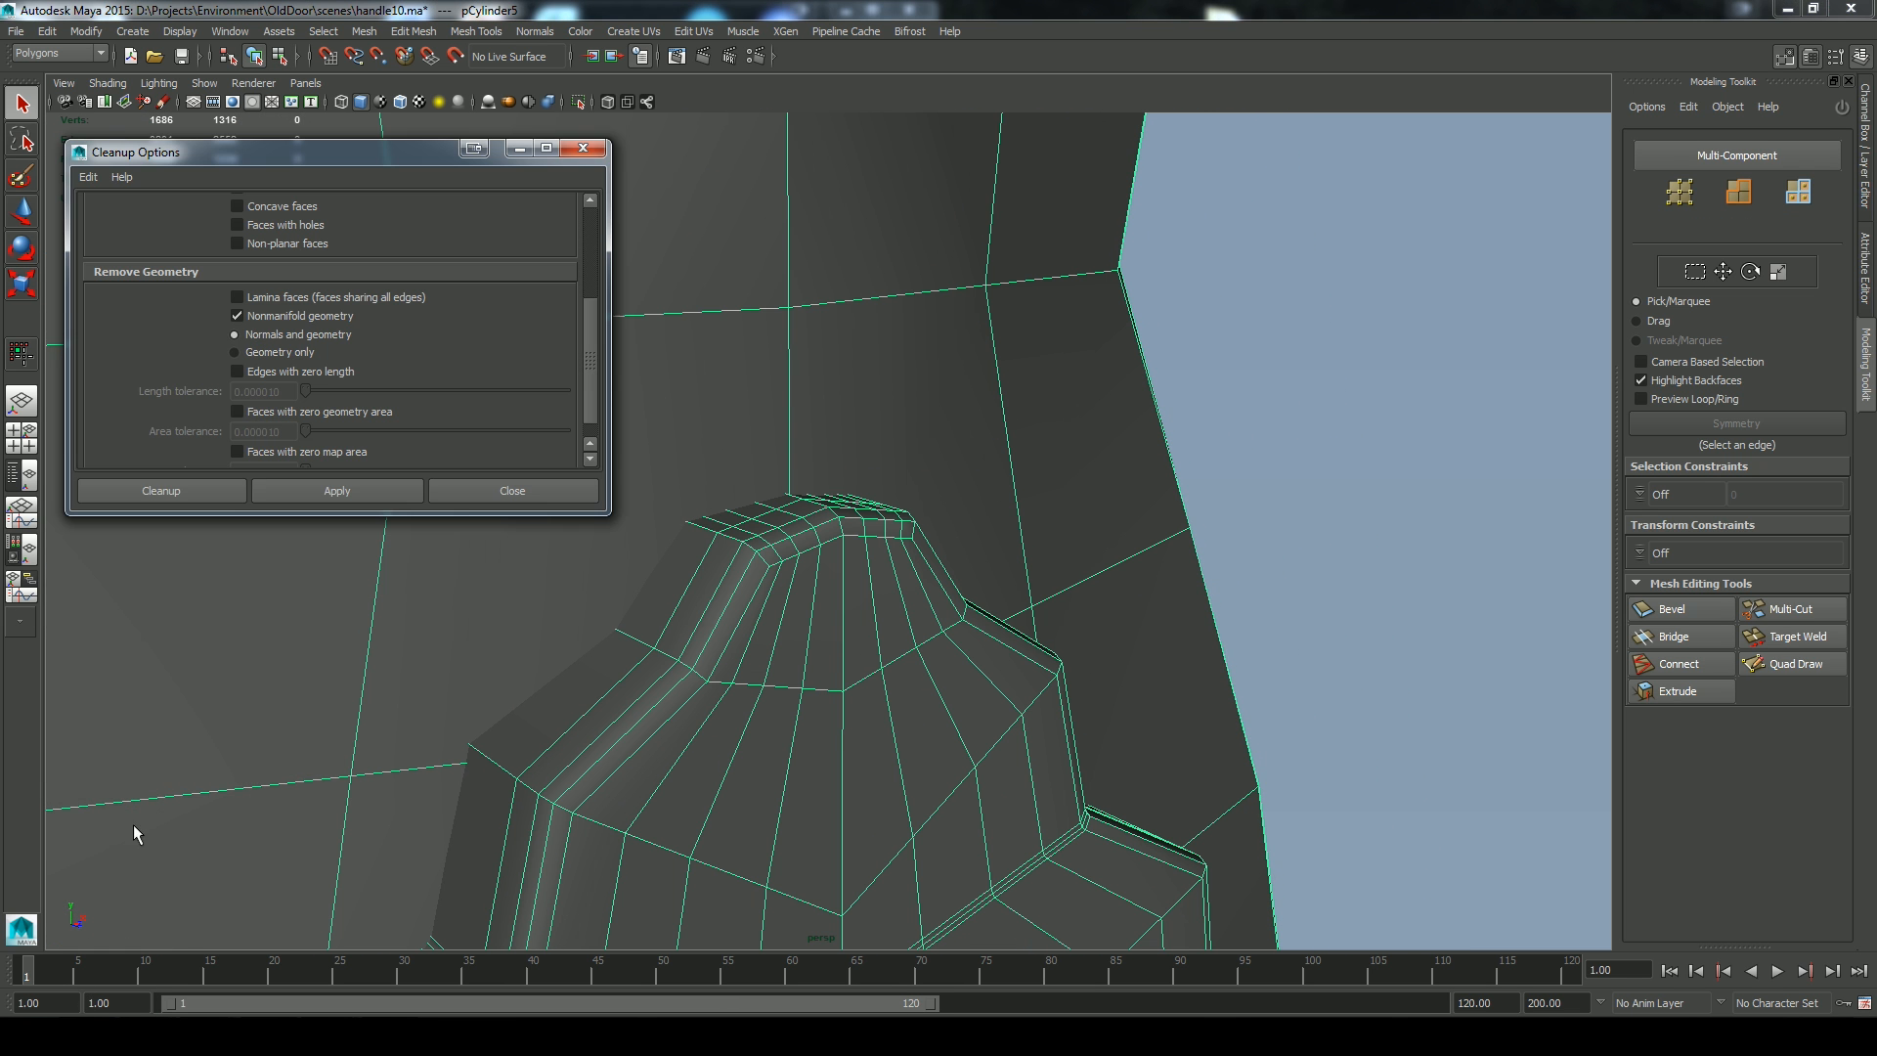
Clean up the handle mesh's nonmanifold geometry, turn on the lamina faces option and close the cleanup options
left_click(332, 490)
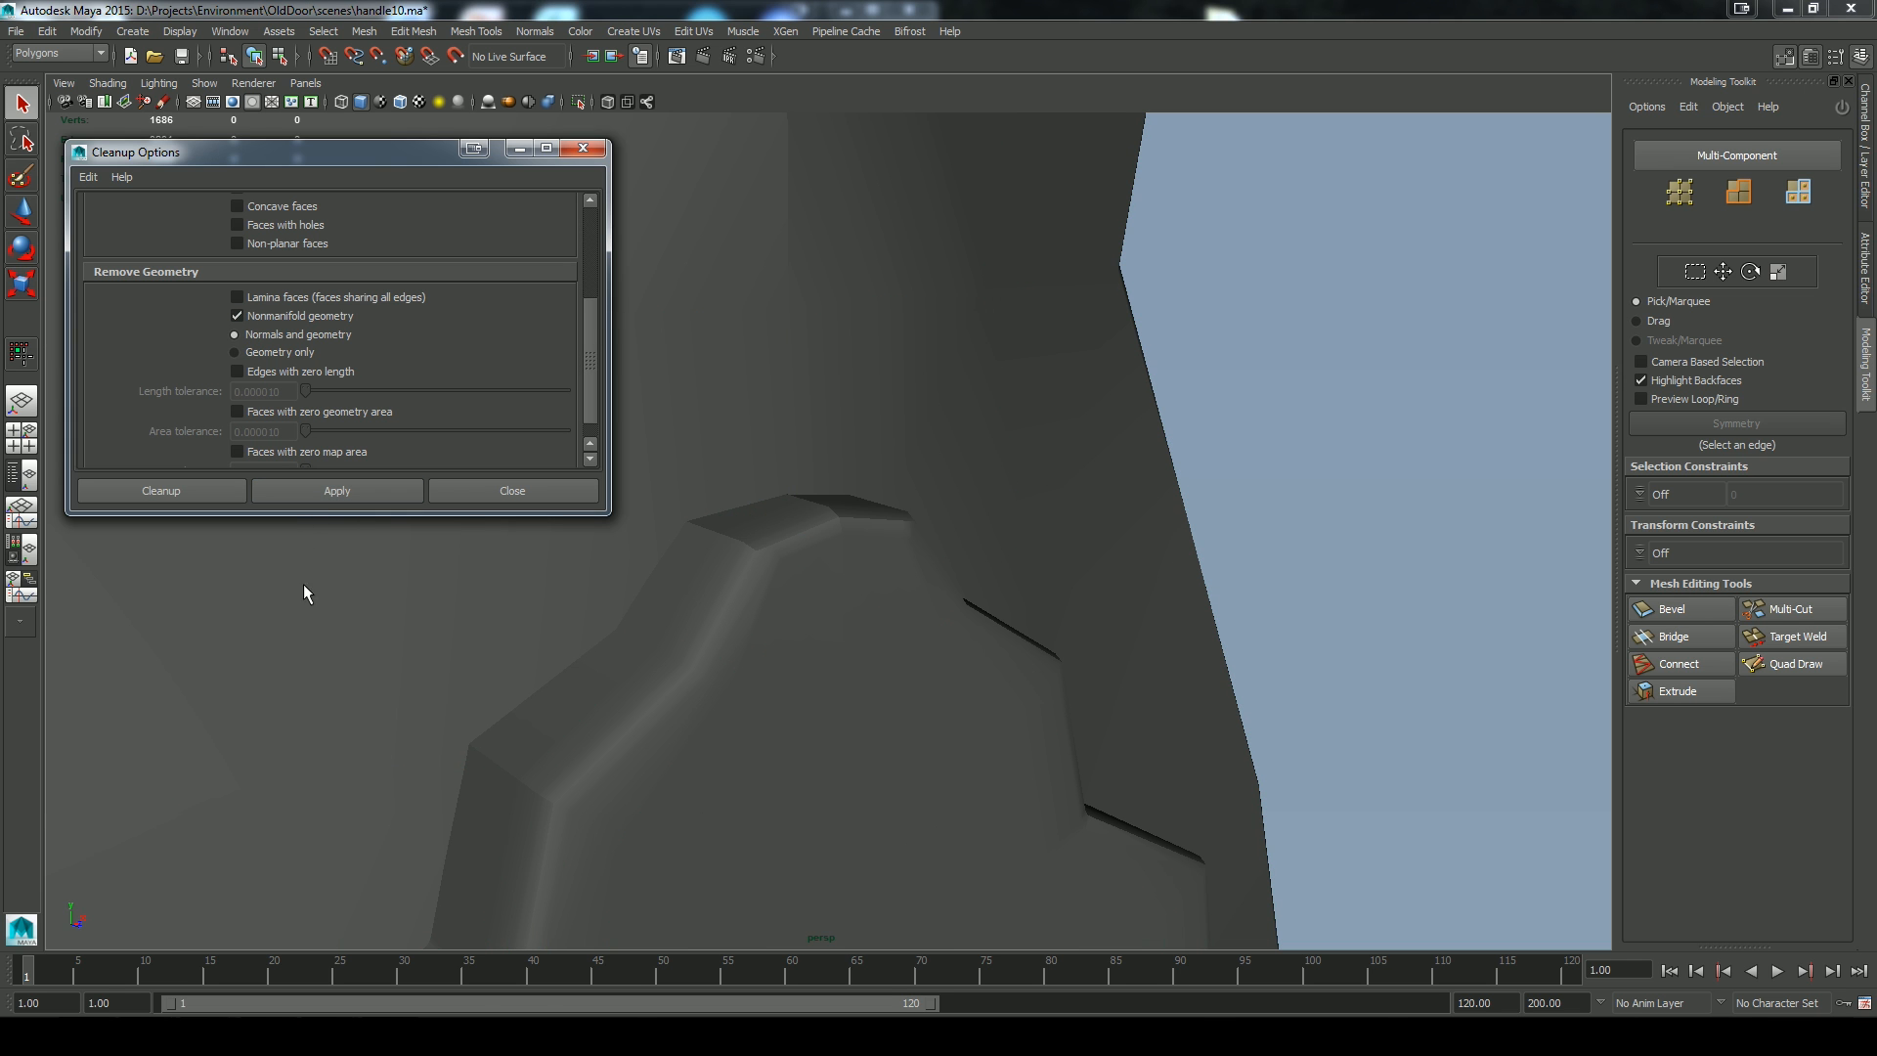
right_click_drag(1257, 646, 322, 59, "alt")
middle_click_drag(721, 364, 945, 373, "alt")
right_click_drag(946, 372, 783, 410, "alt")
left_click(236, 296)
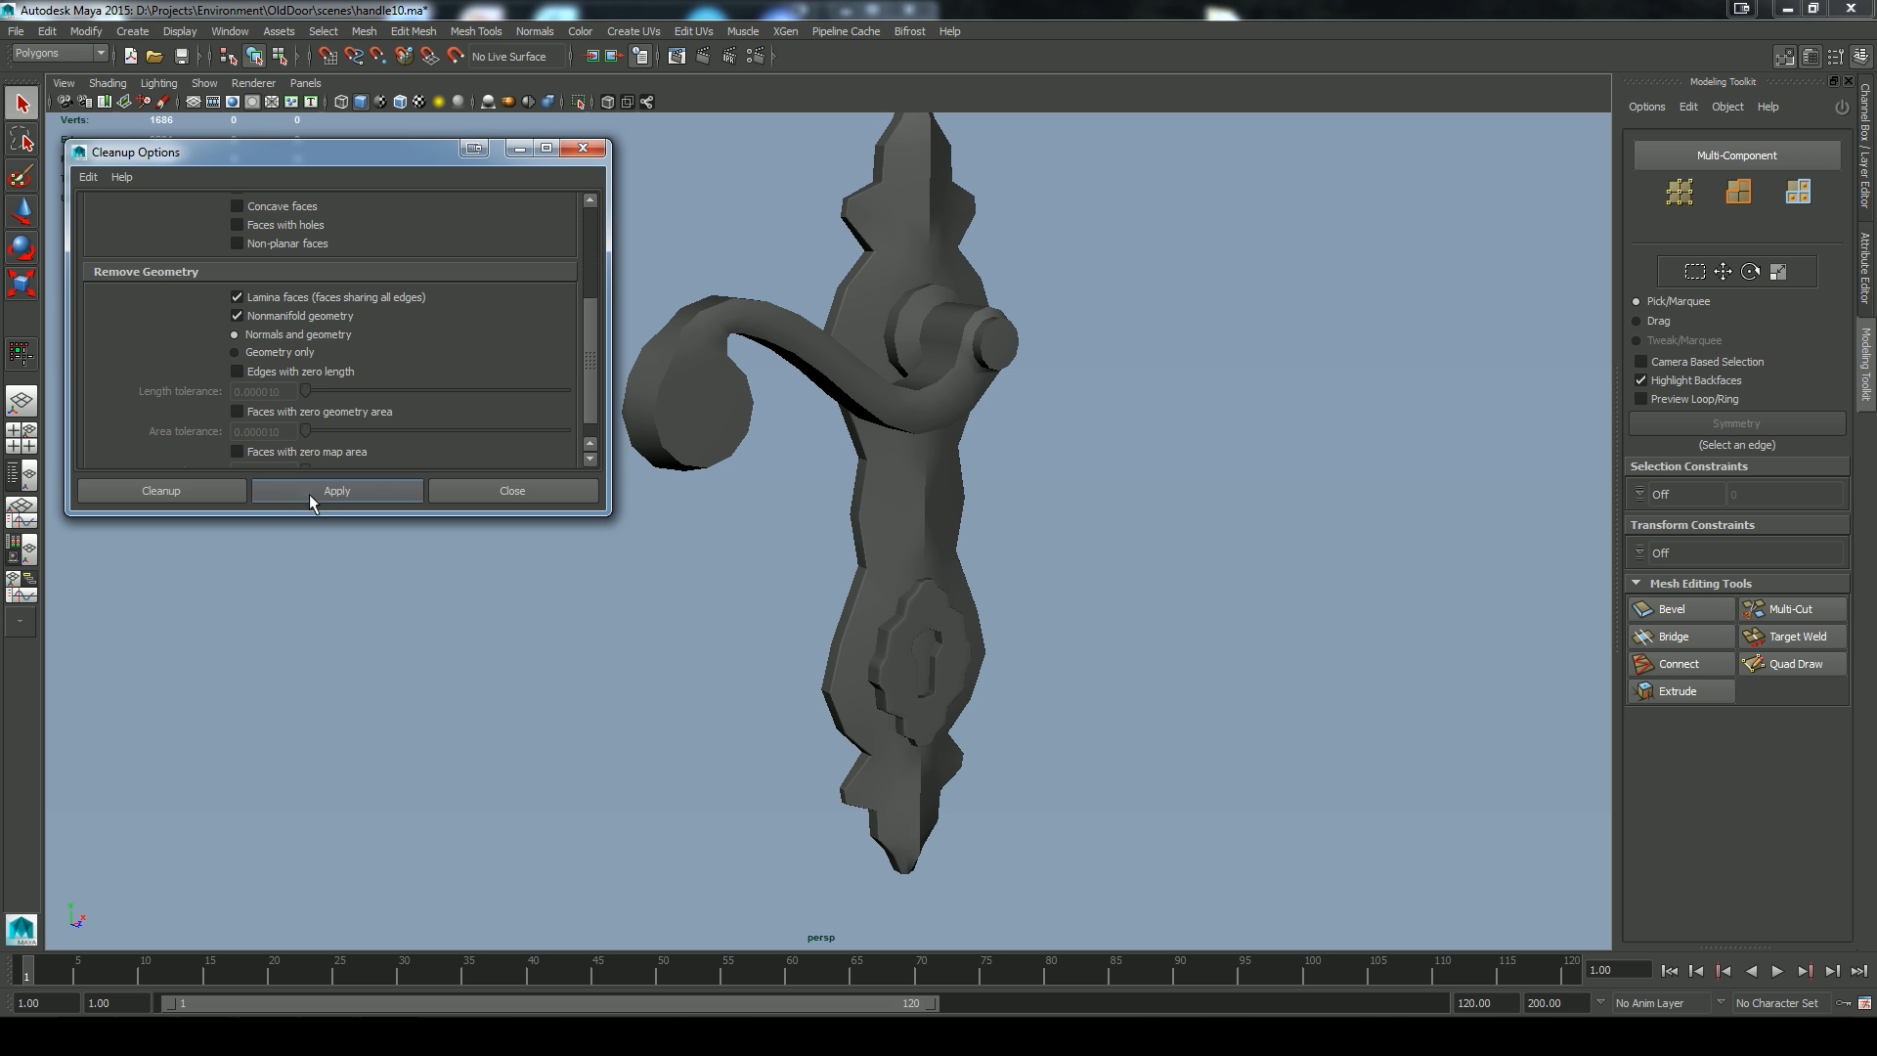
left_click(532, 490)
Select the whole door handle mesh and delete its construction history
left_click(919, 525)
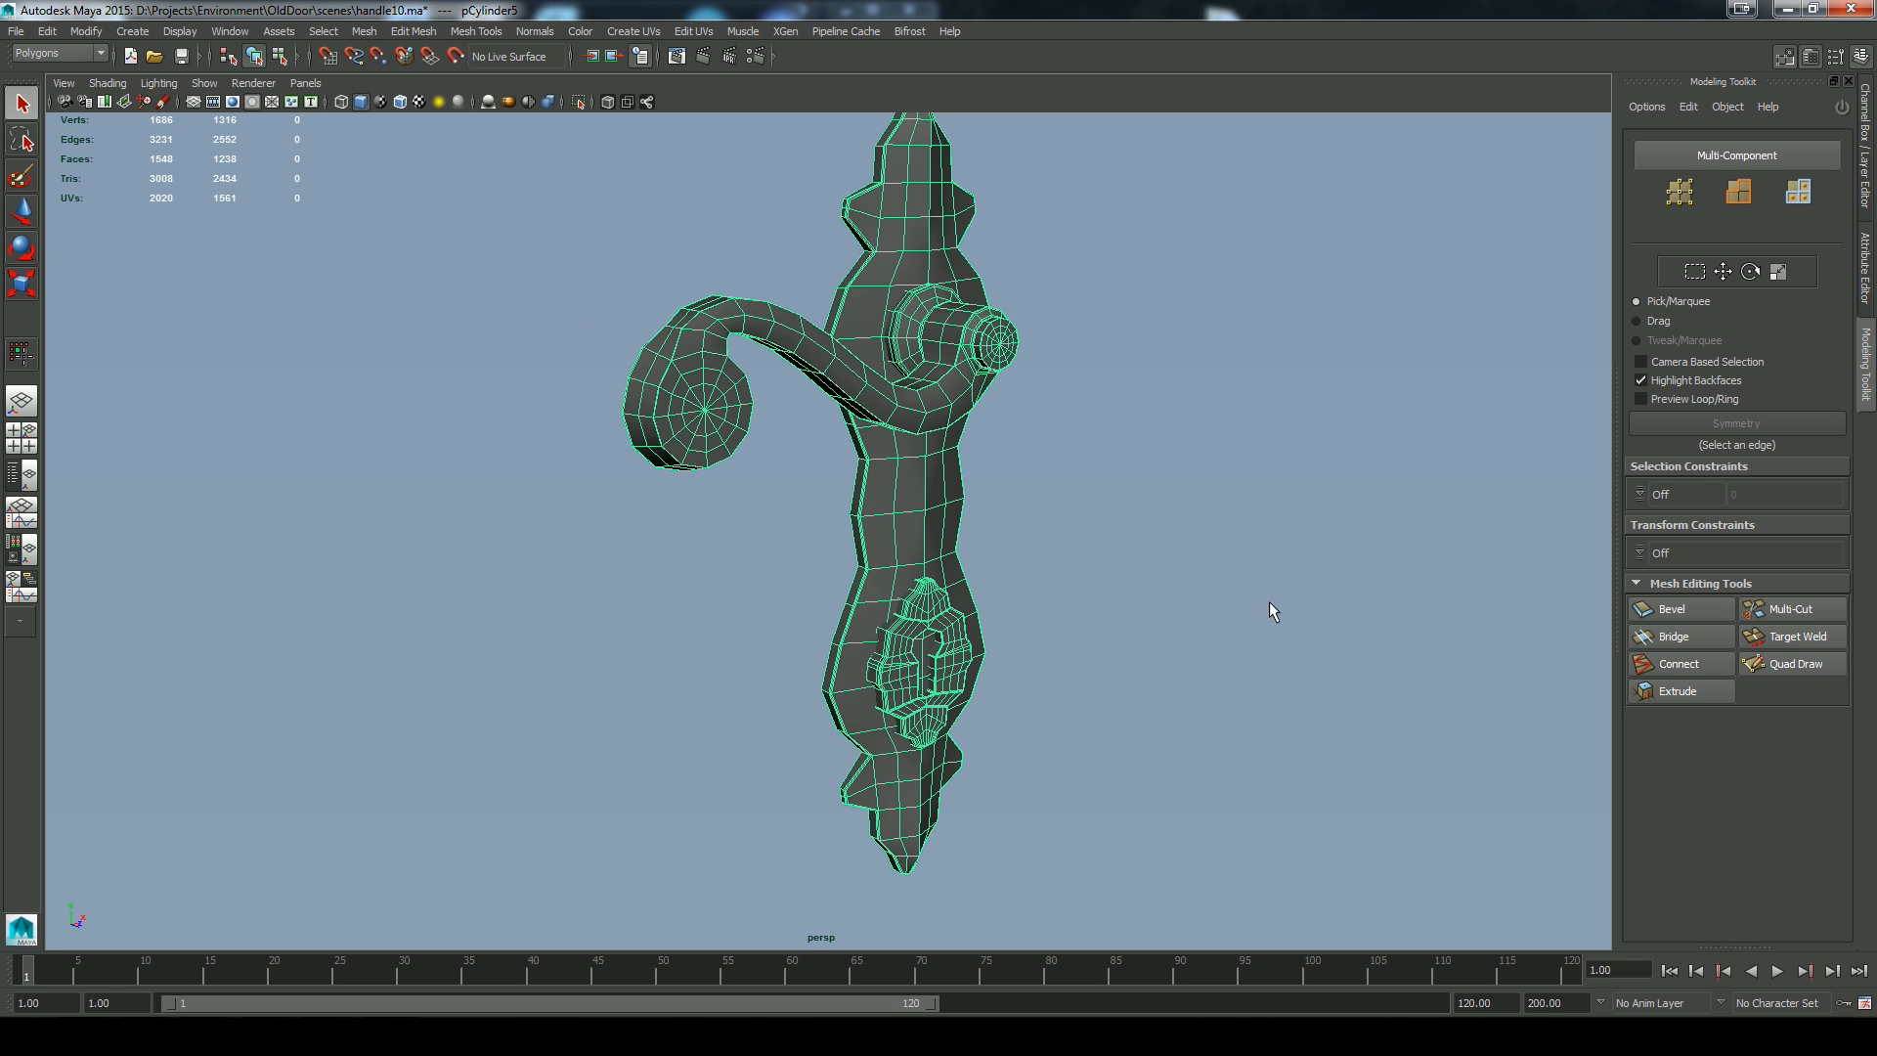
middle_click_drag(1269, 602, 1259, 605, "alt")
left_click(1857, 166)
left_click_drag(1115, 556, 1062, 567, "alt")
left_click(86, 30)
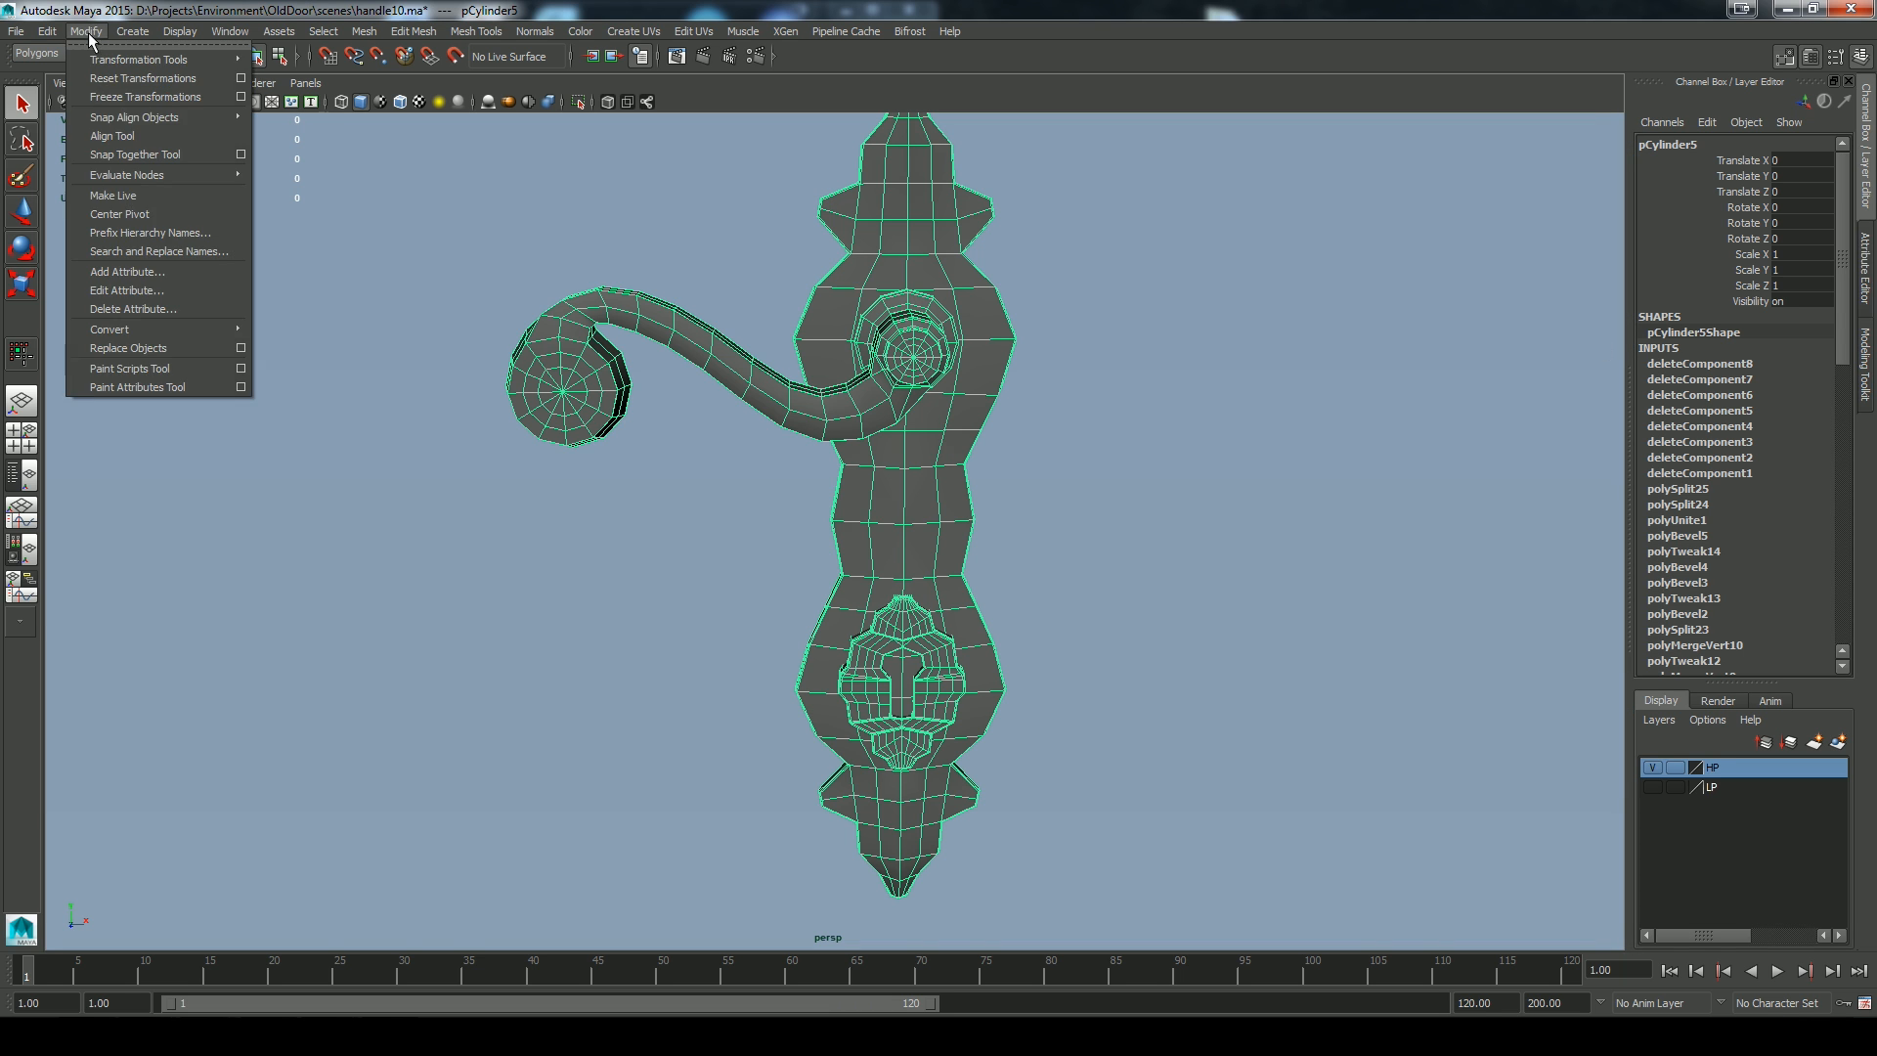
mouse_move(47, 30)
mouse_move(196, 251)
left_click(266, 262)
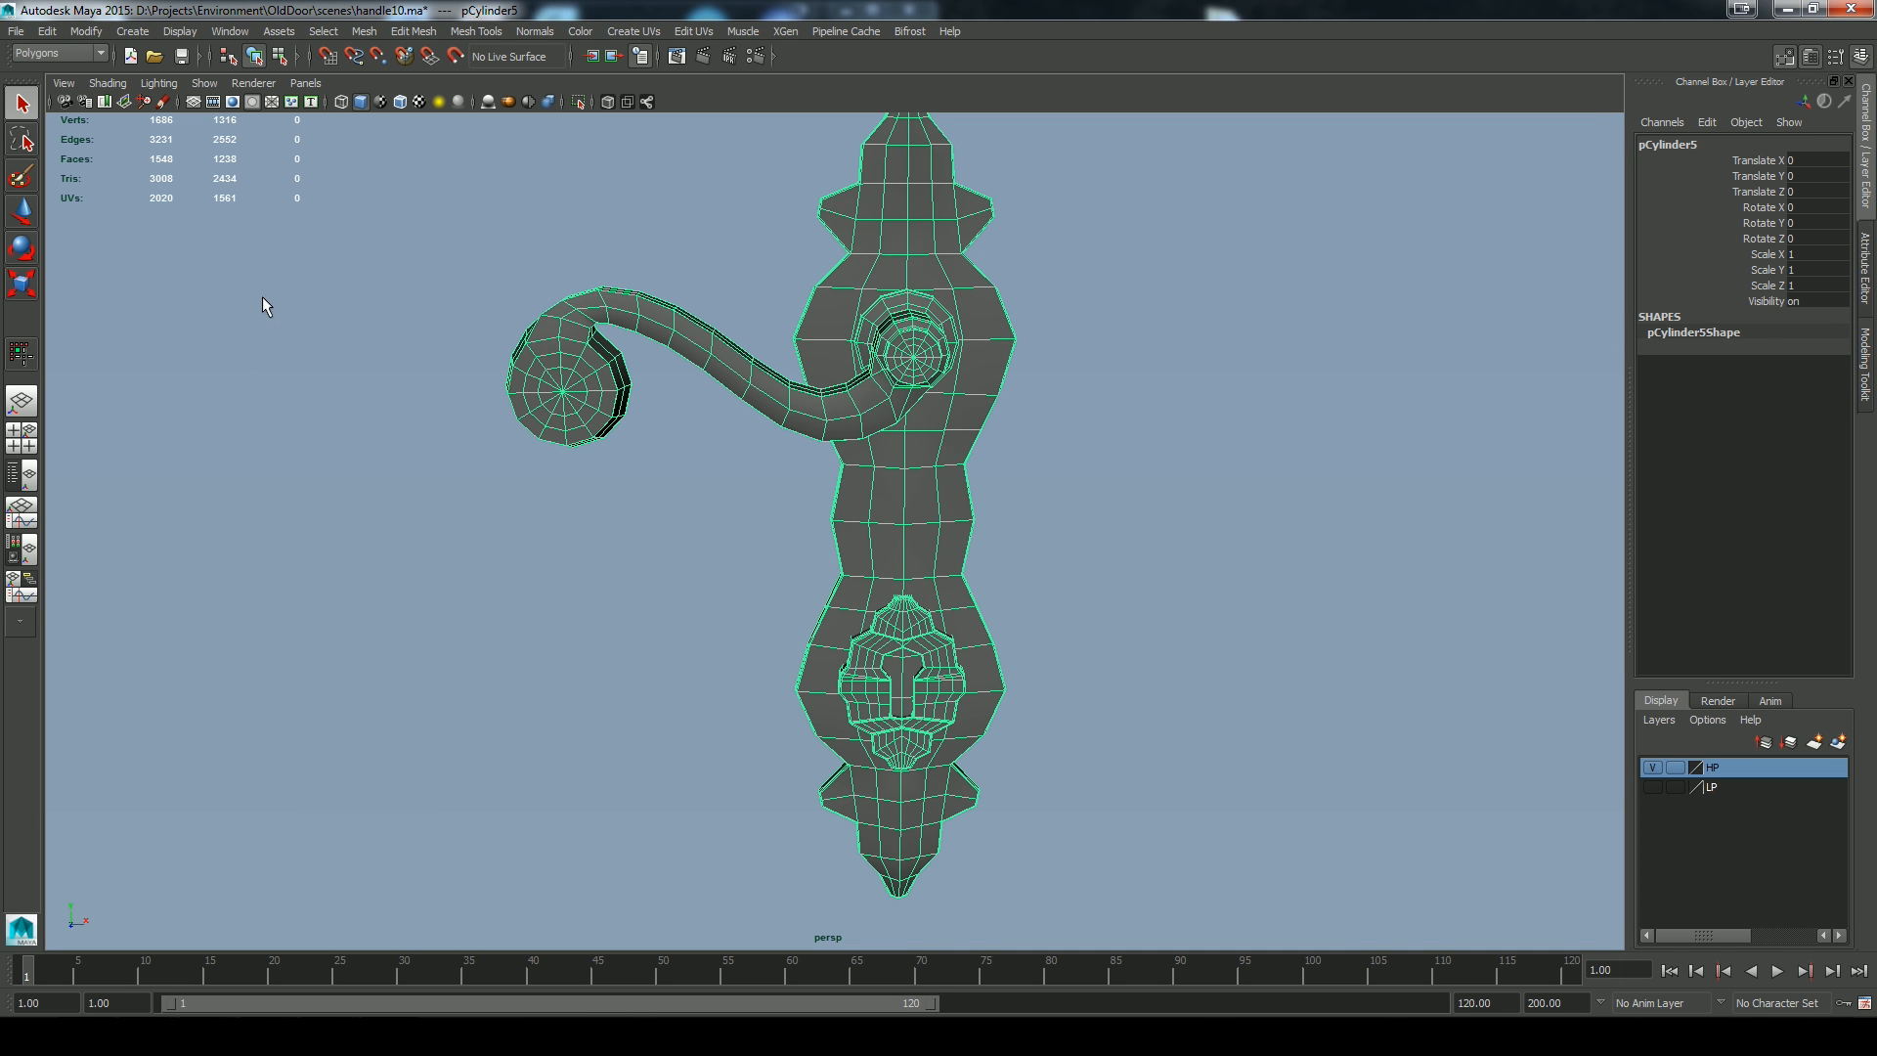
Snap the handle's pivot to the vertex on the back plate's centre line, midway down the plate
right_click(559, 577)
left_click(542, 497)
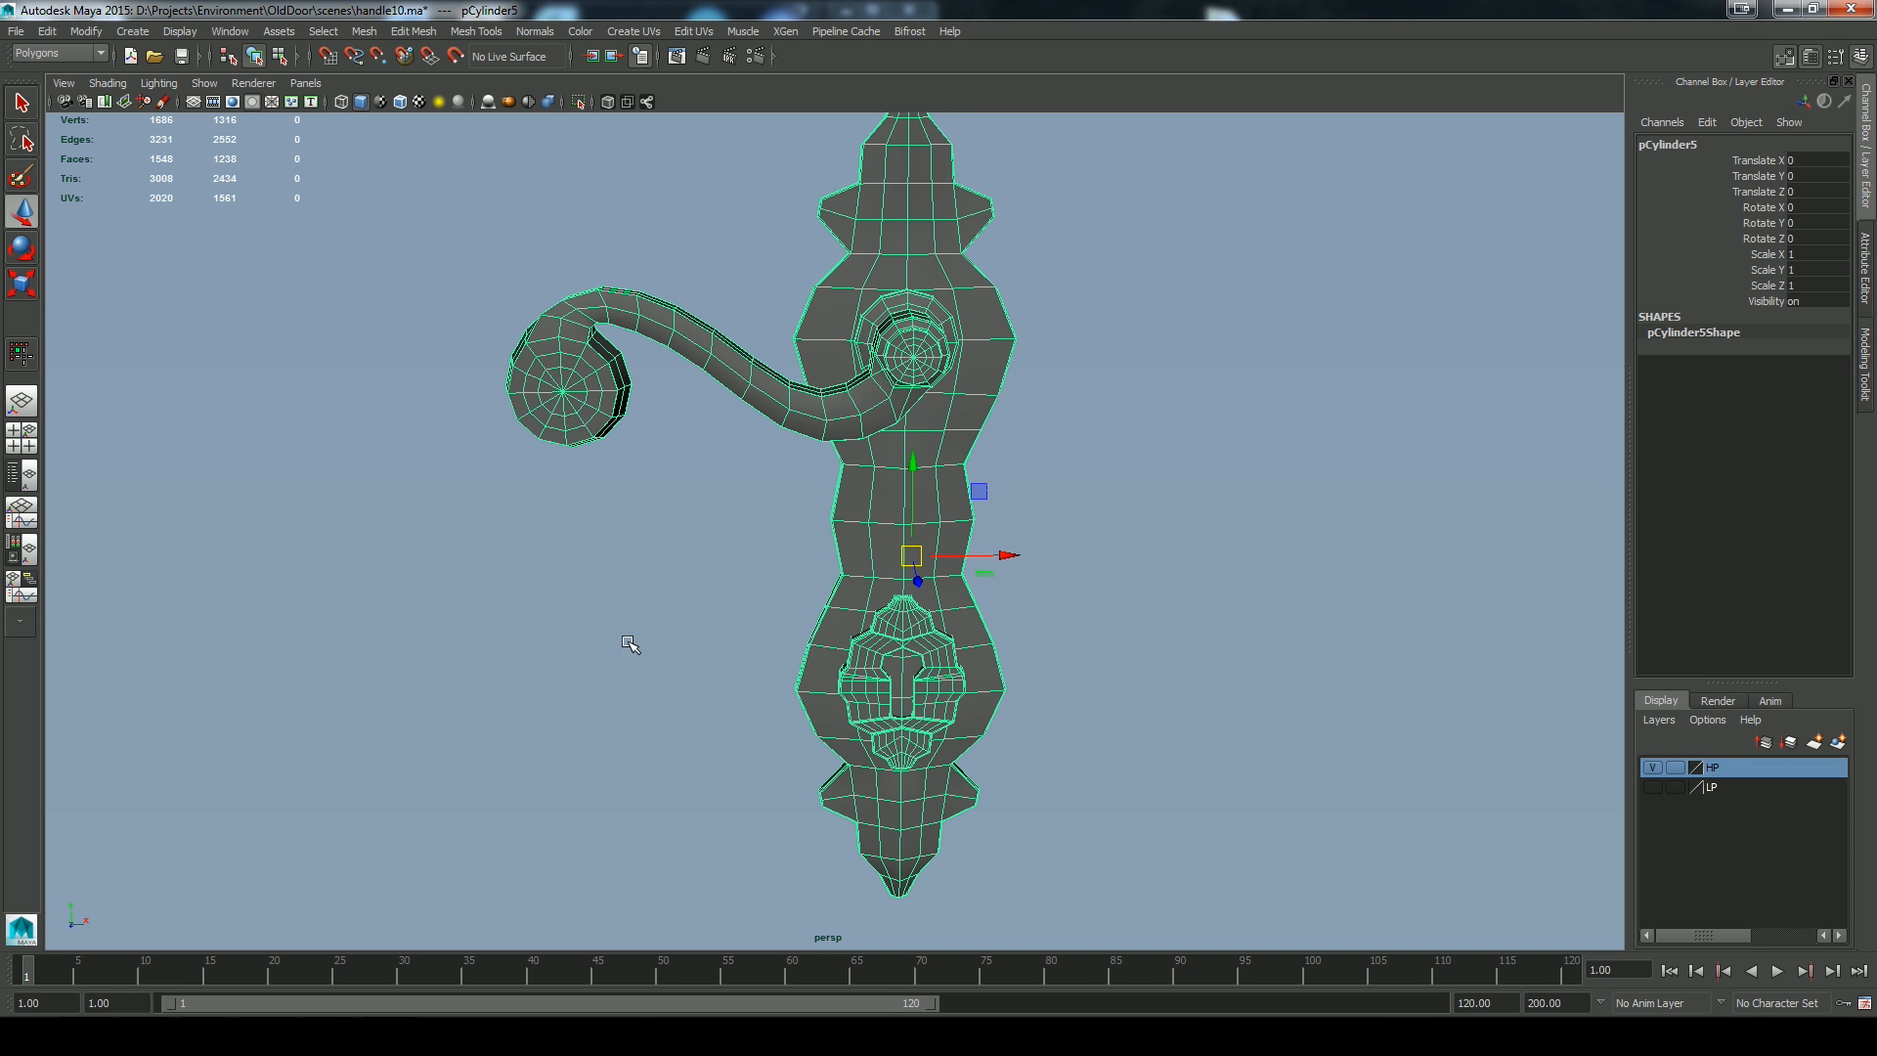
left_click_drag(1161, 709, 1061, 601, "alt")
right_click(1065, 606)
left_click(1155, 689)
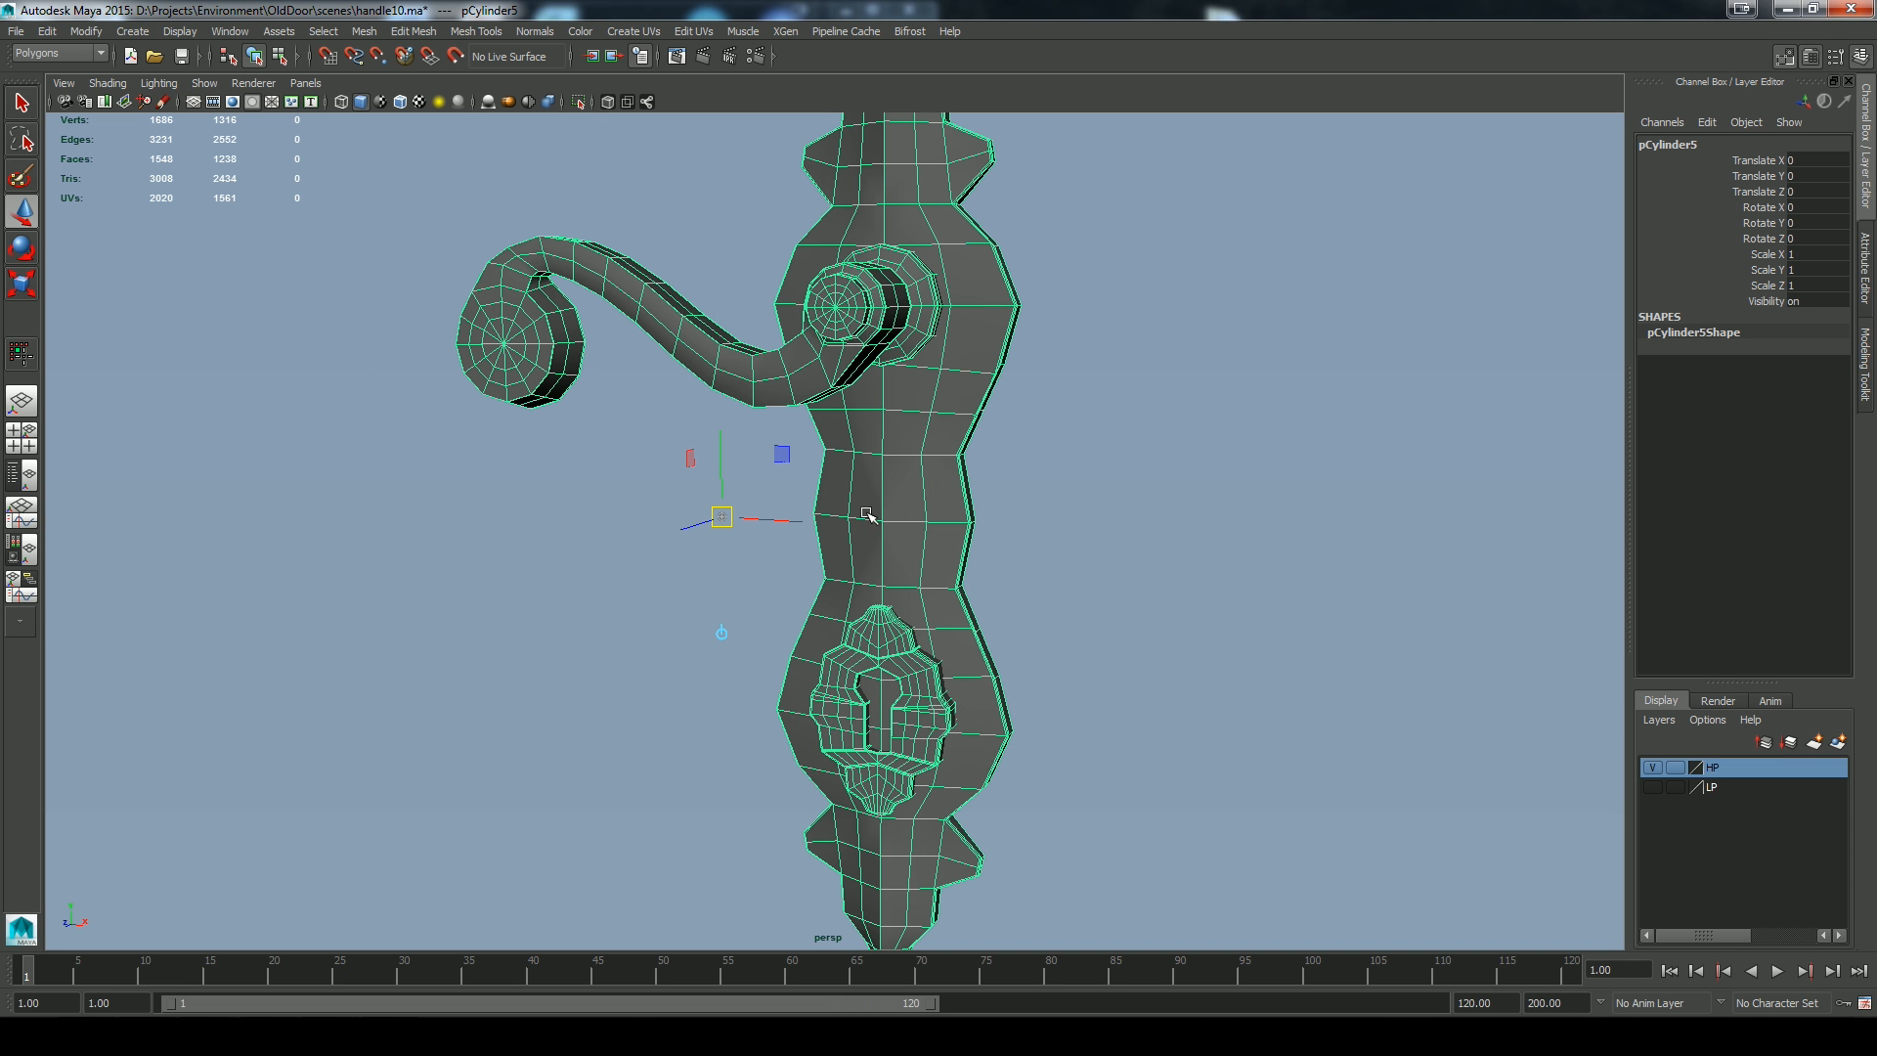
middle_click_drag(871, 525, 878, 525)
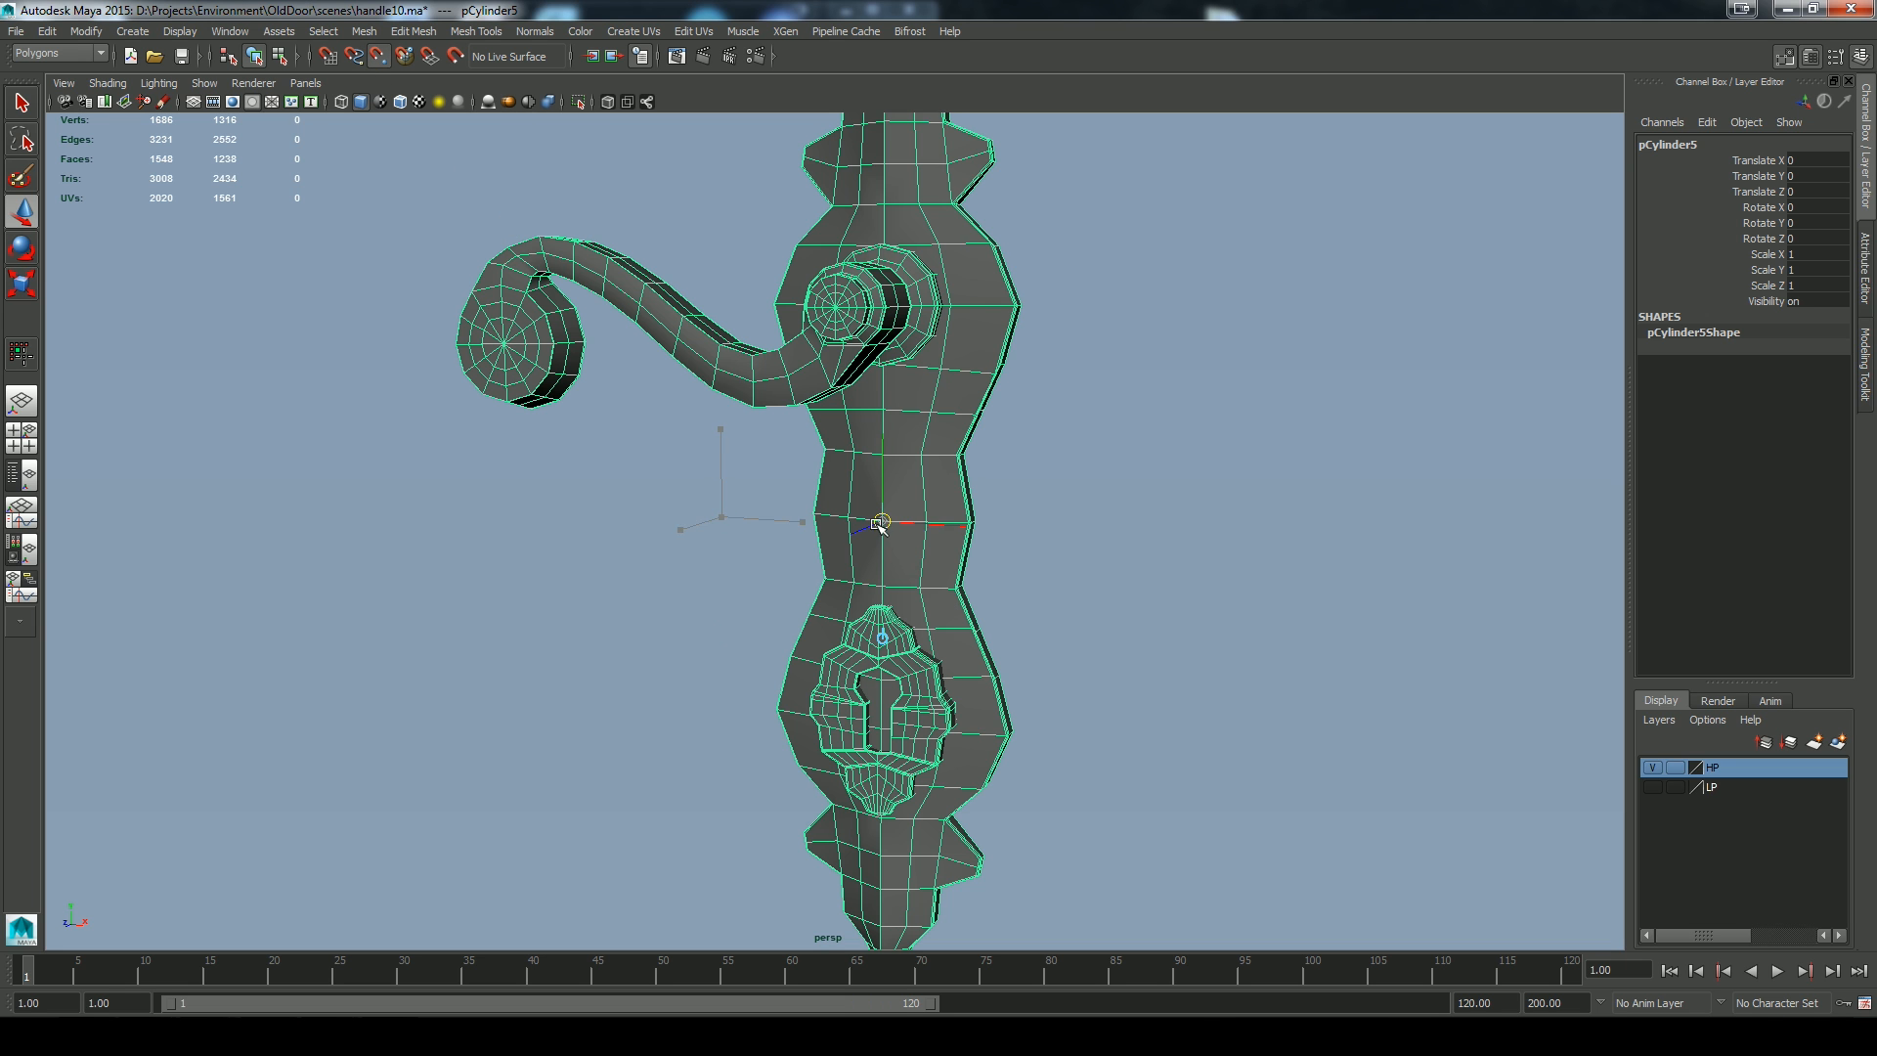
right_click(1135, 669)
left_click(1216, 757)
left_click_drag(638, 548, 706, 553, "alt")
Save the scene and export the selected handle as an FBX file named handle01_BASE in the scenes folder
left_click(16, 31)
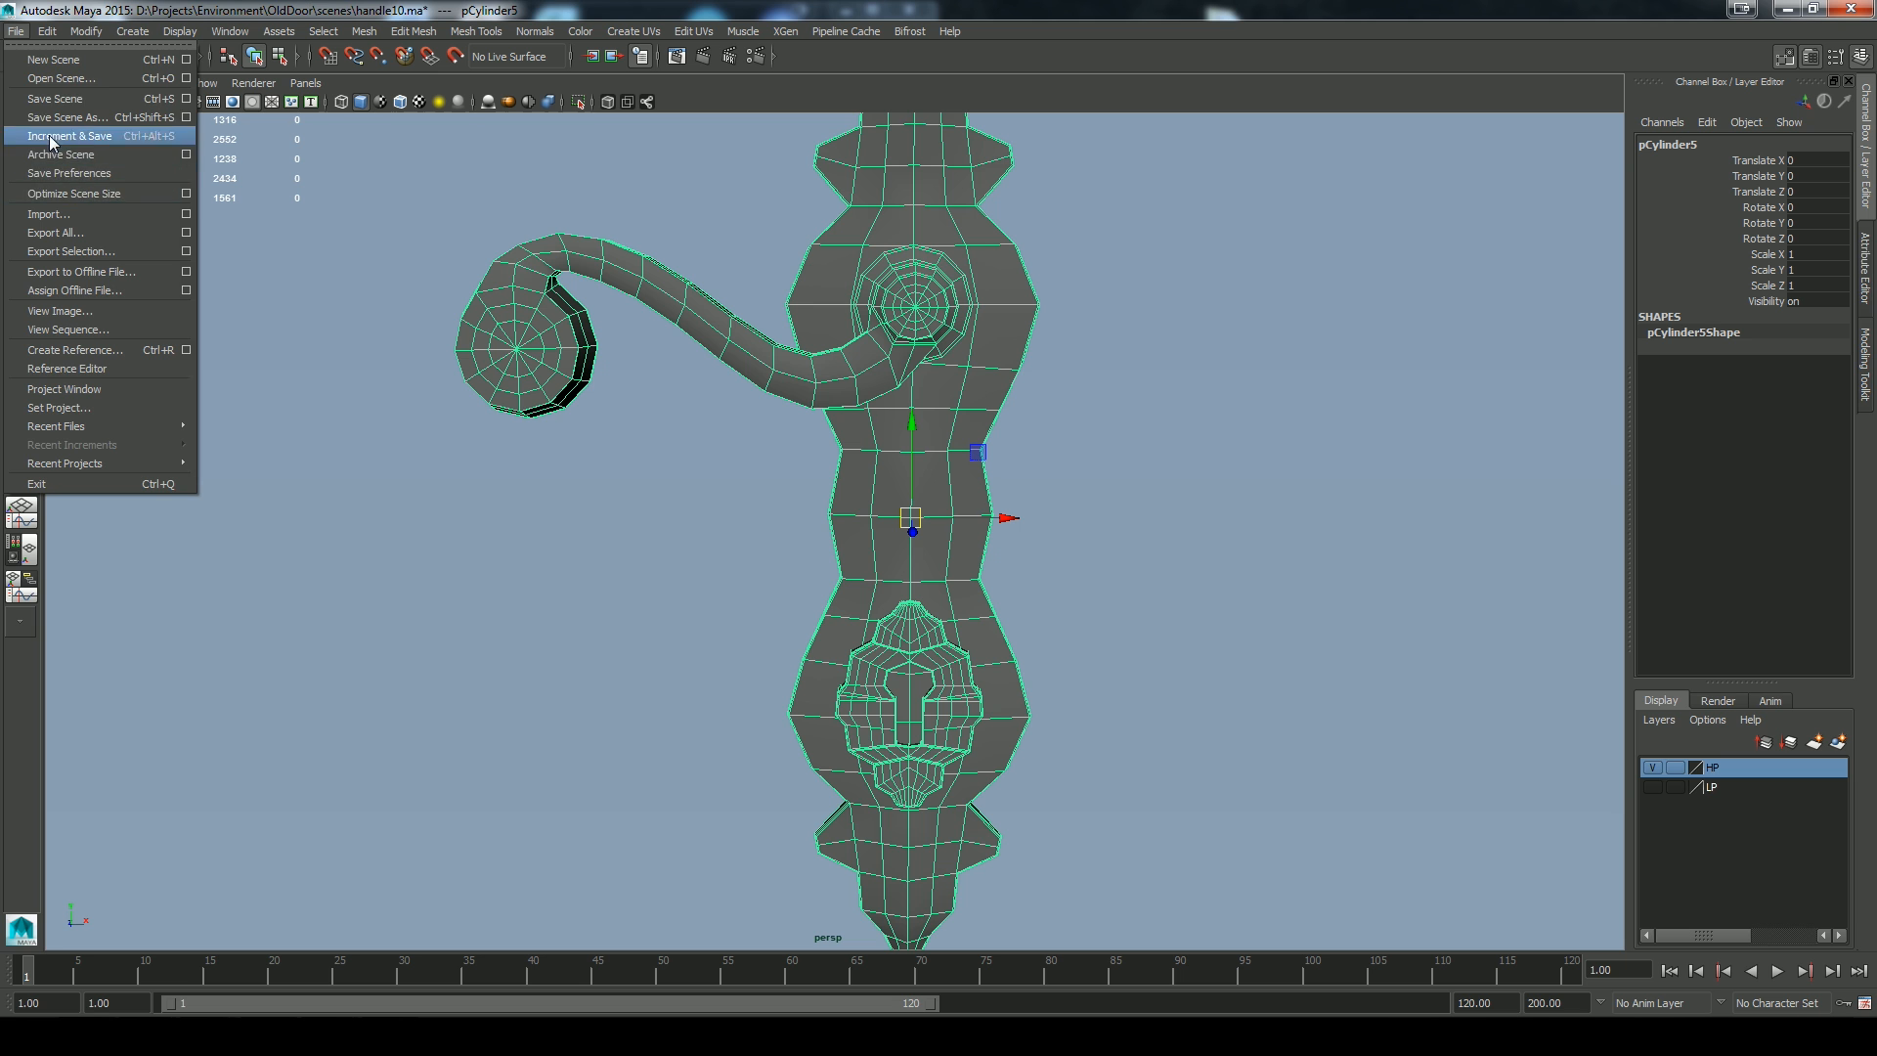
left_click(54, 94)
left_click(15, 37)
left_click(109, 256)
left_click(655, 725)
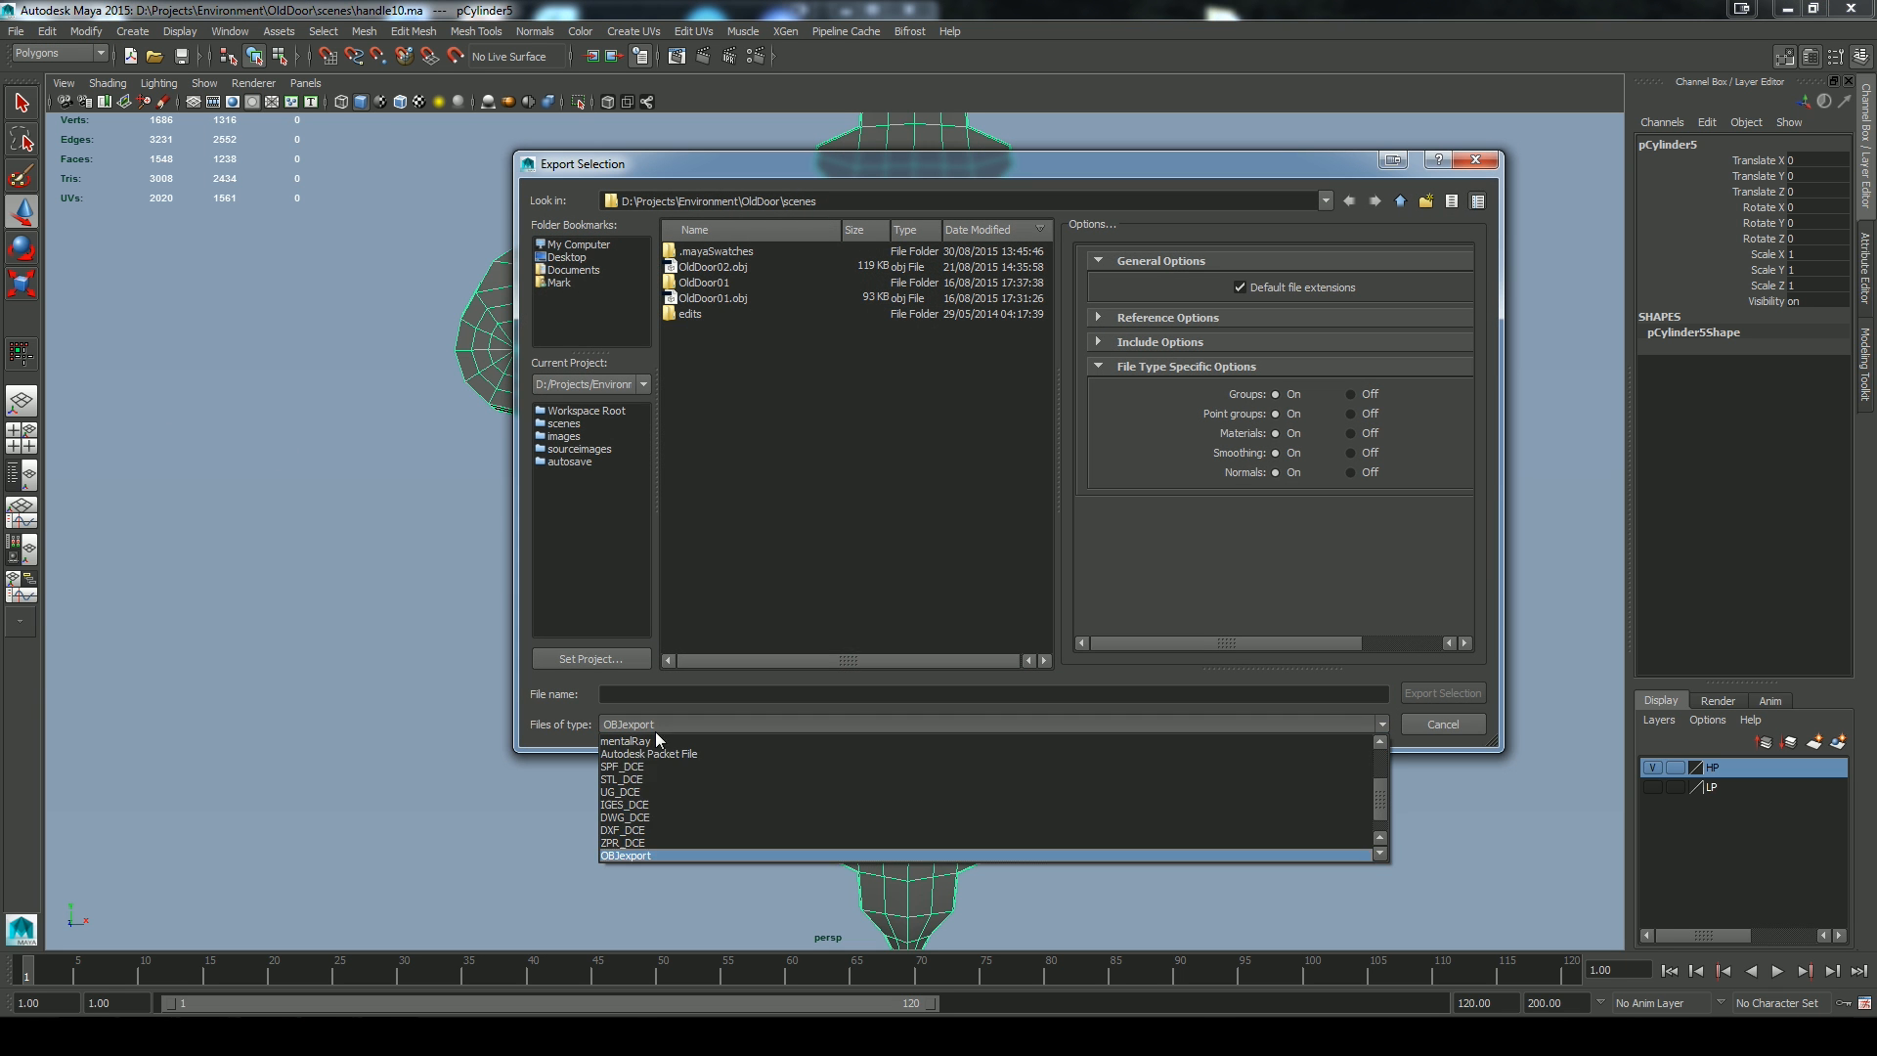
scroll(1332, 845, "down", 1)
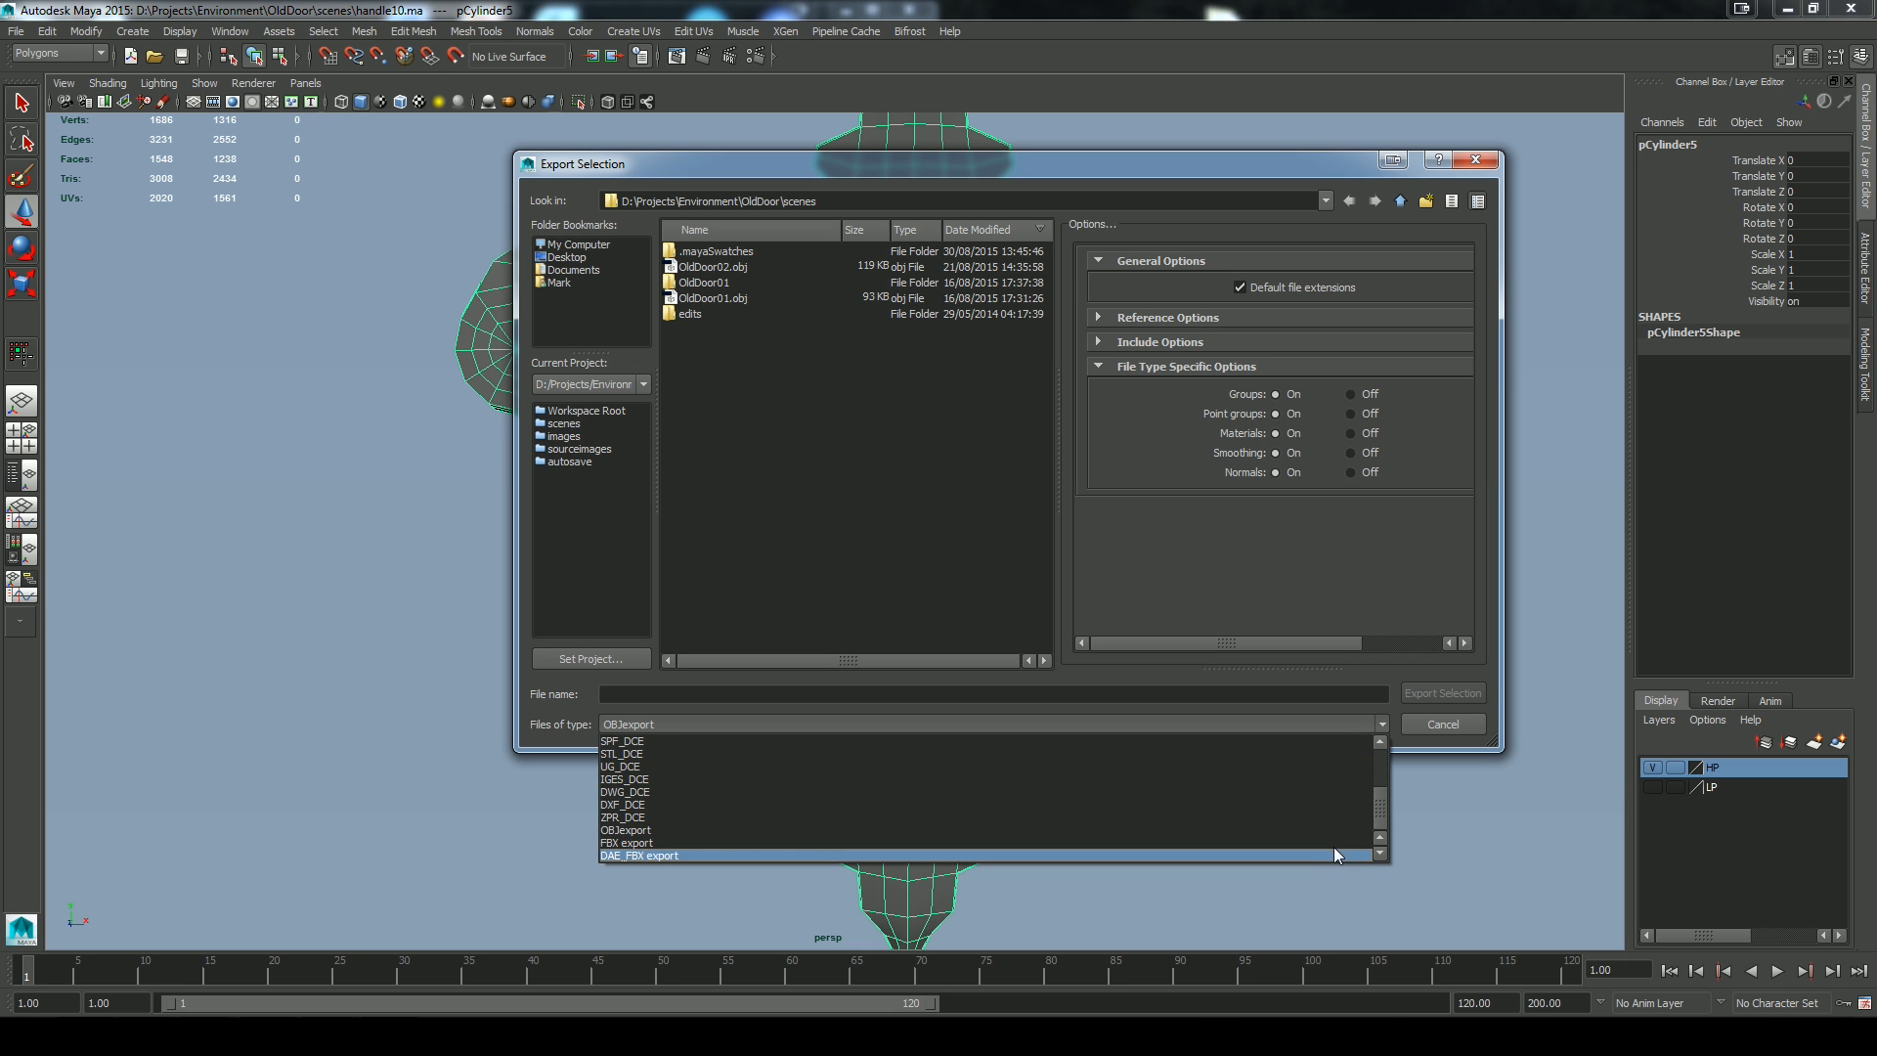
left_click(1331, 843)
left_click(1066, 725)
left_click(978, 843)
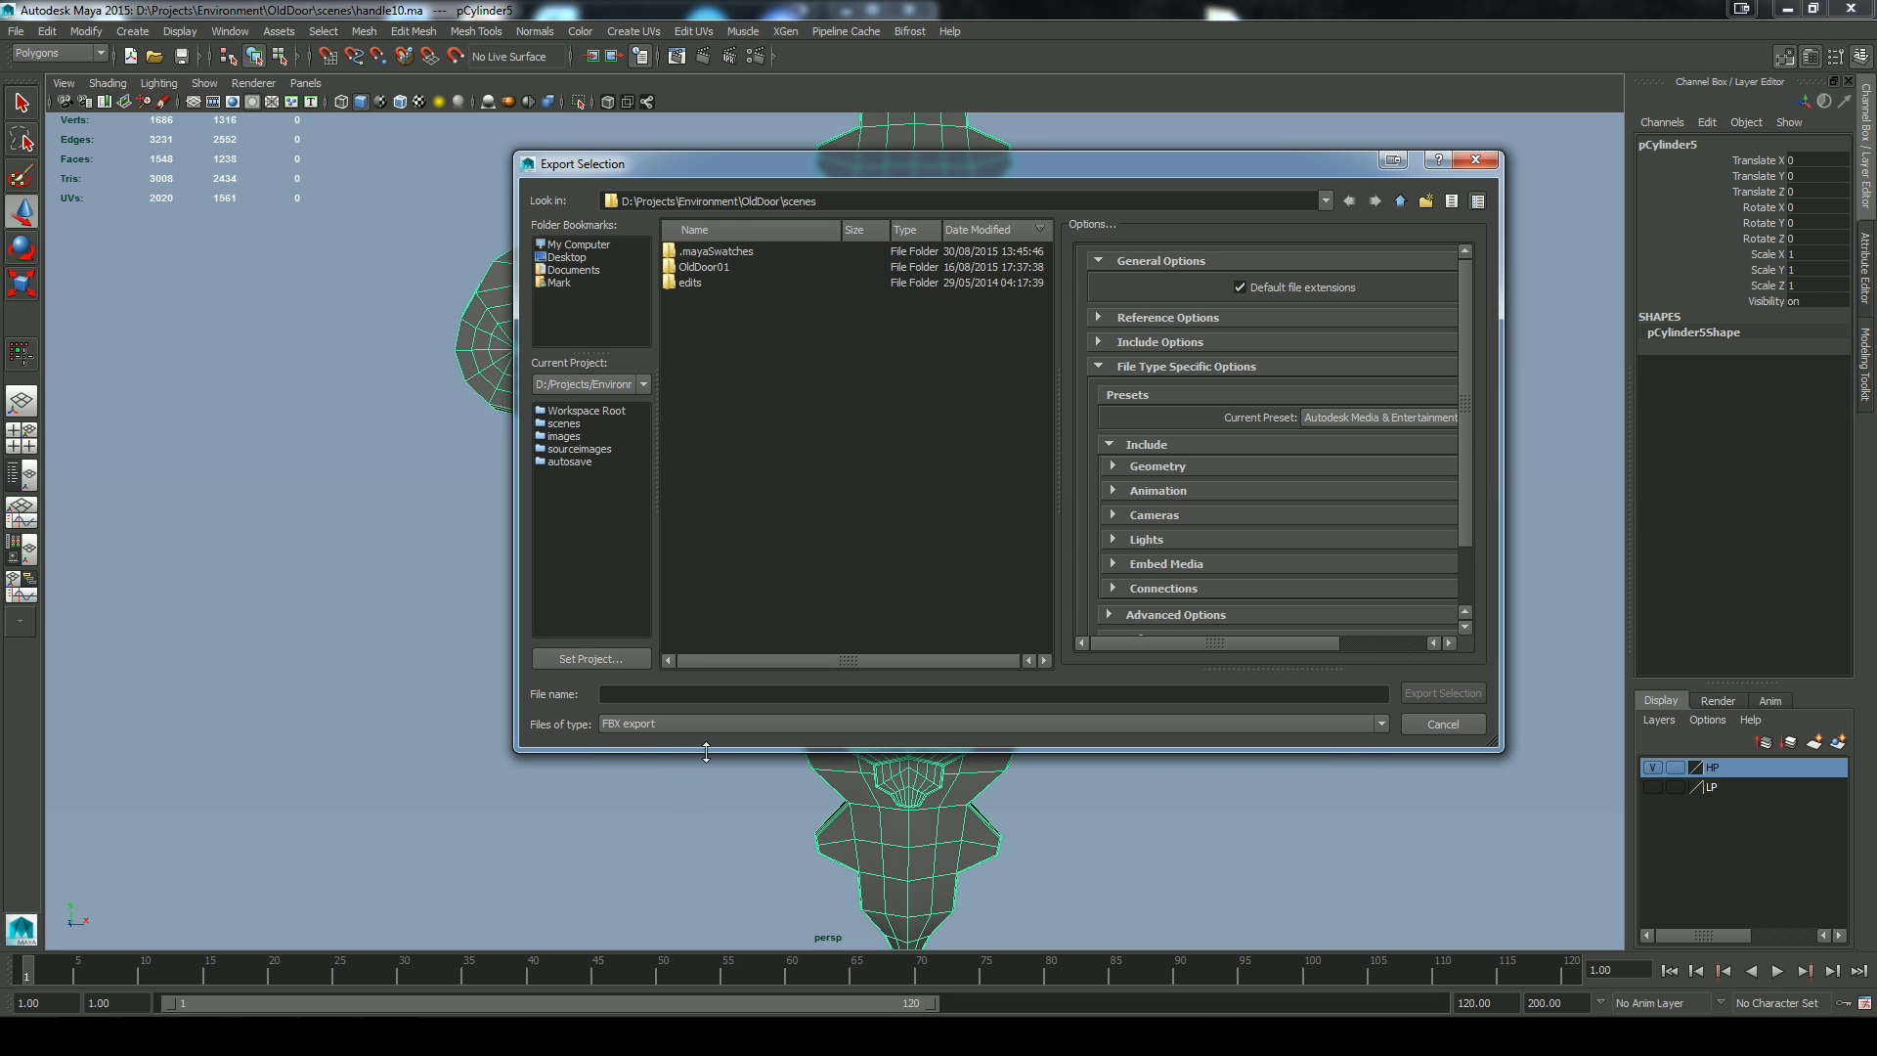
left_click(665, 693)
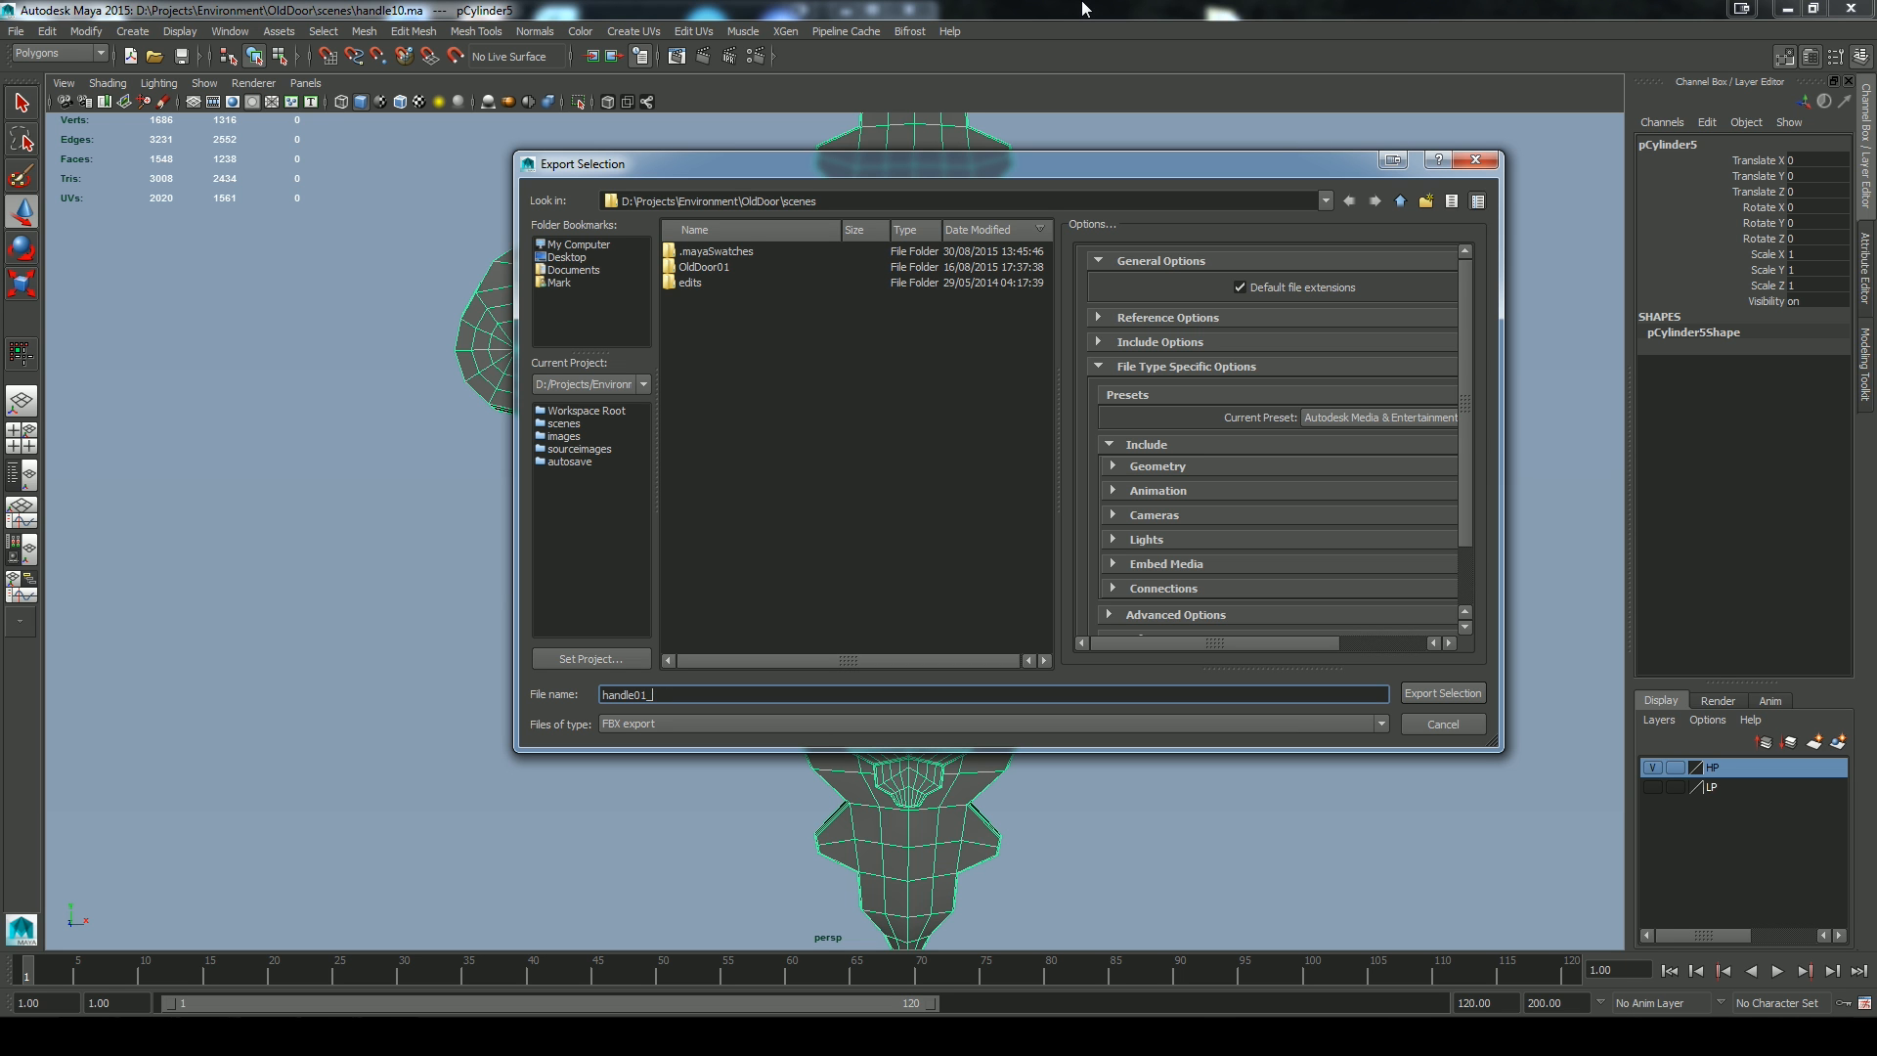
left_click(1428, 694)
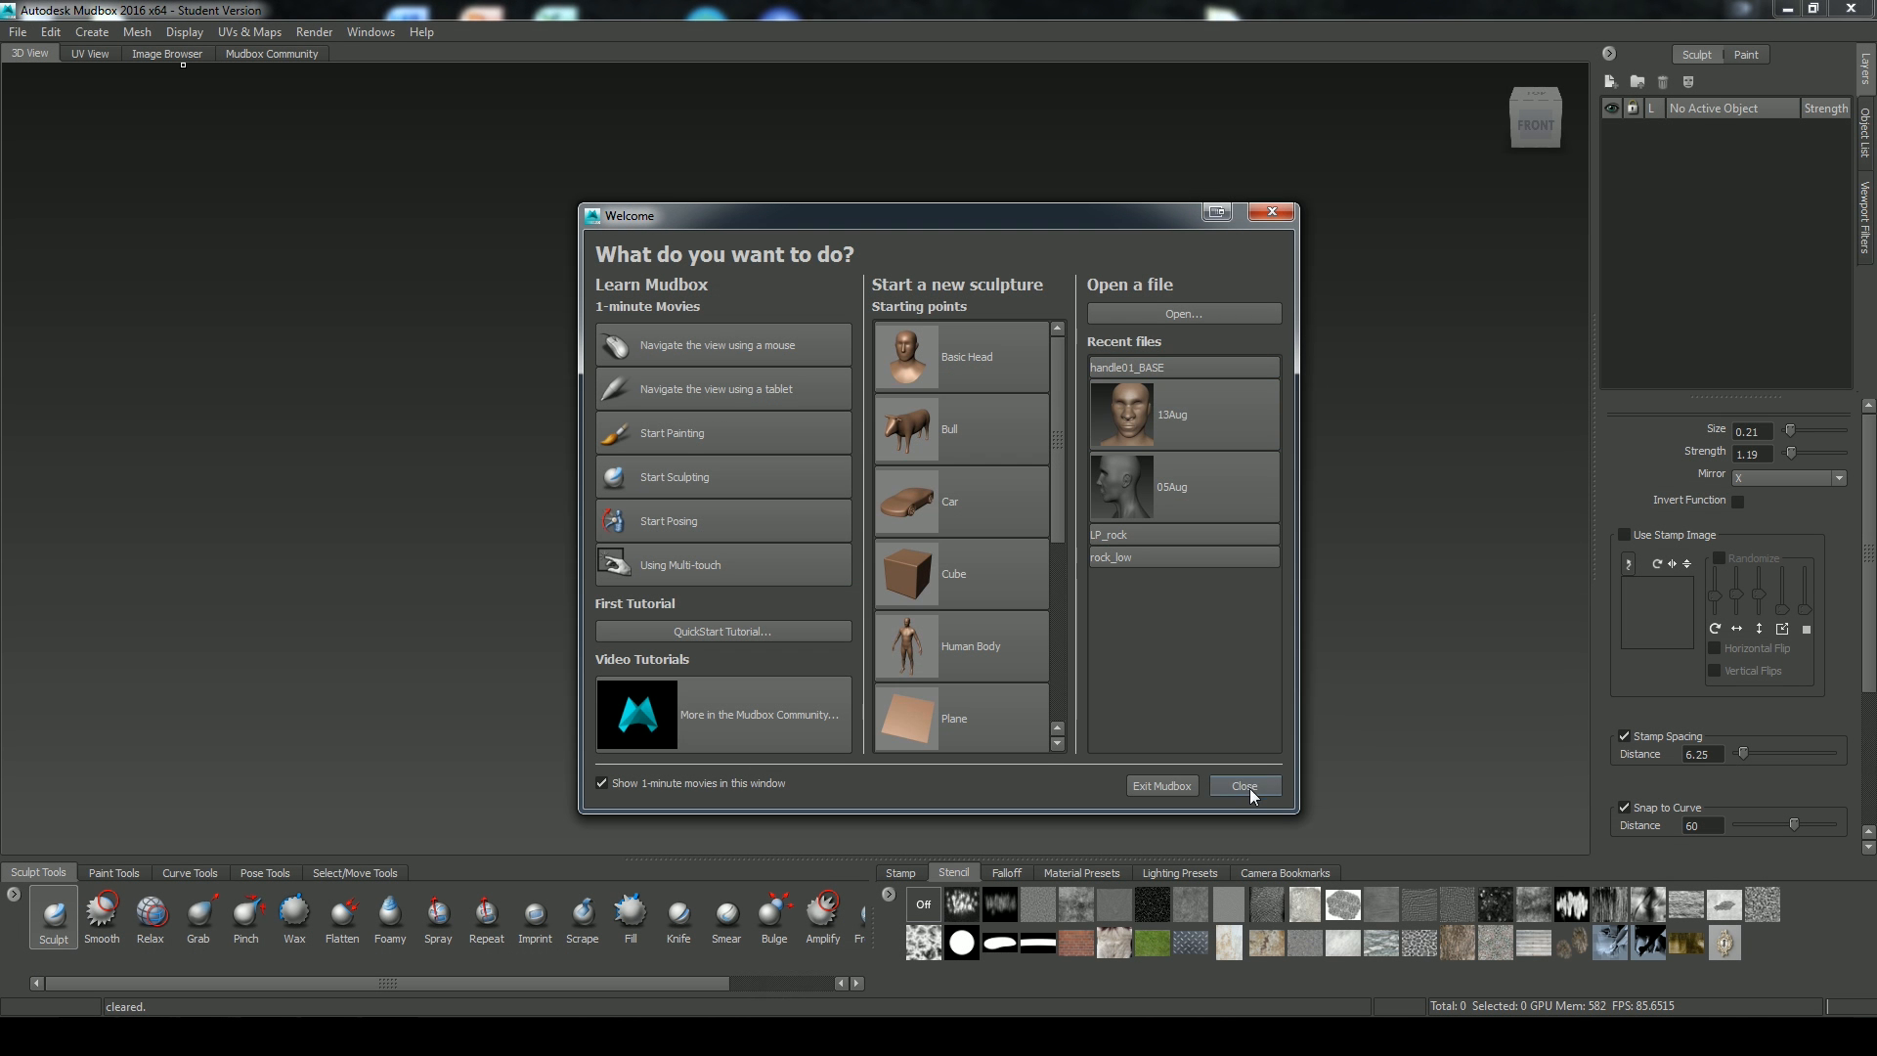
Switch to Mudbox, import handle_back_BASE.fbx from the scenes folder and keep the mesh flagged for UV faces crossing tile boundaries
left_click(1245, 786)
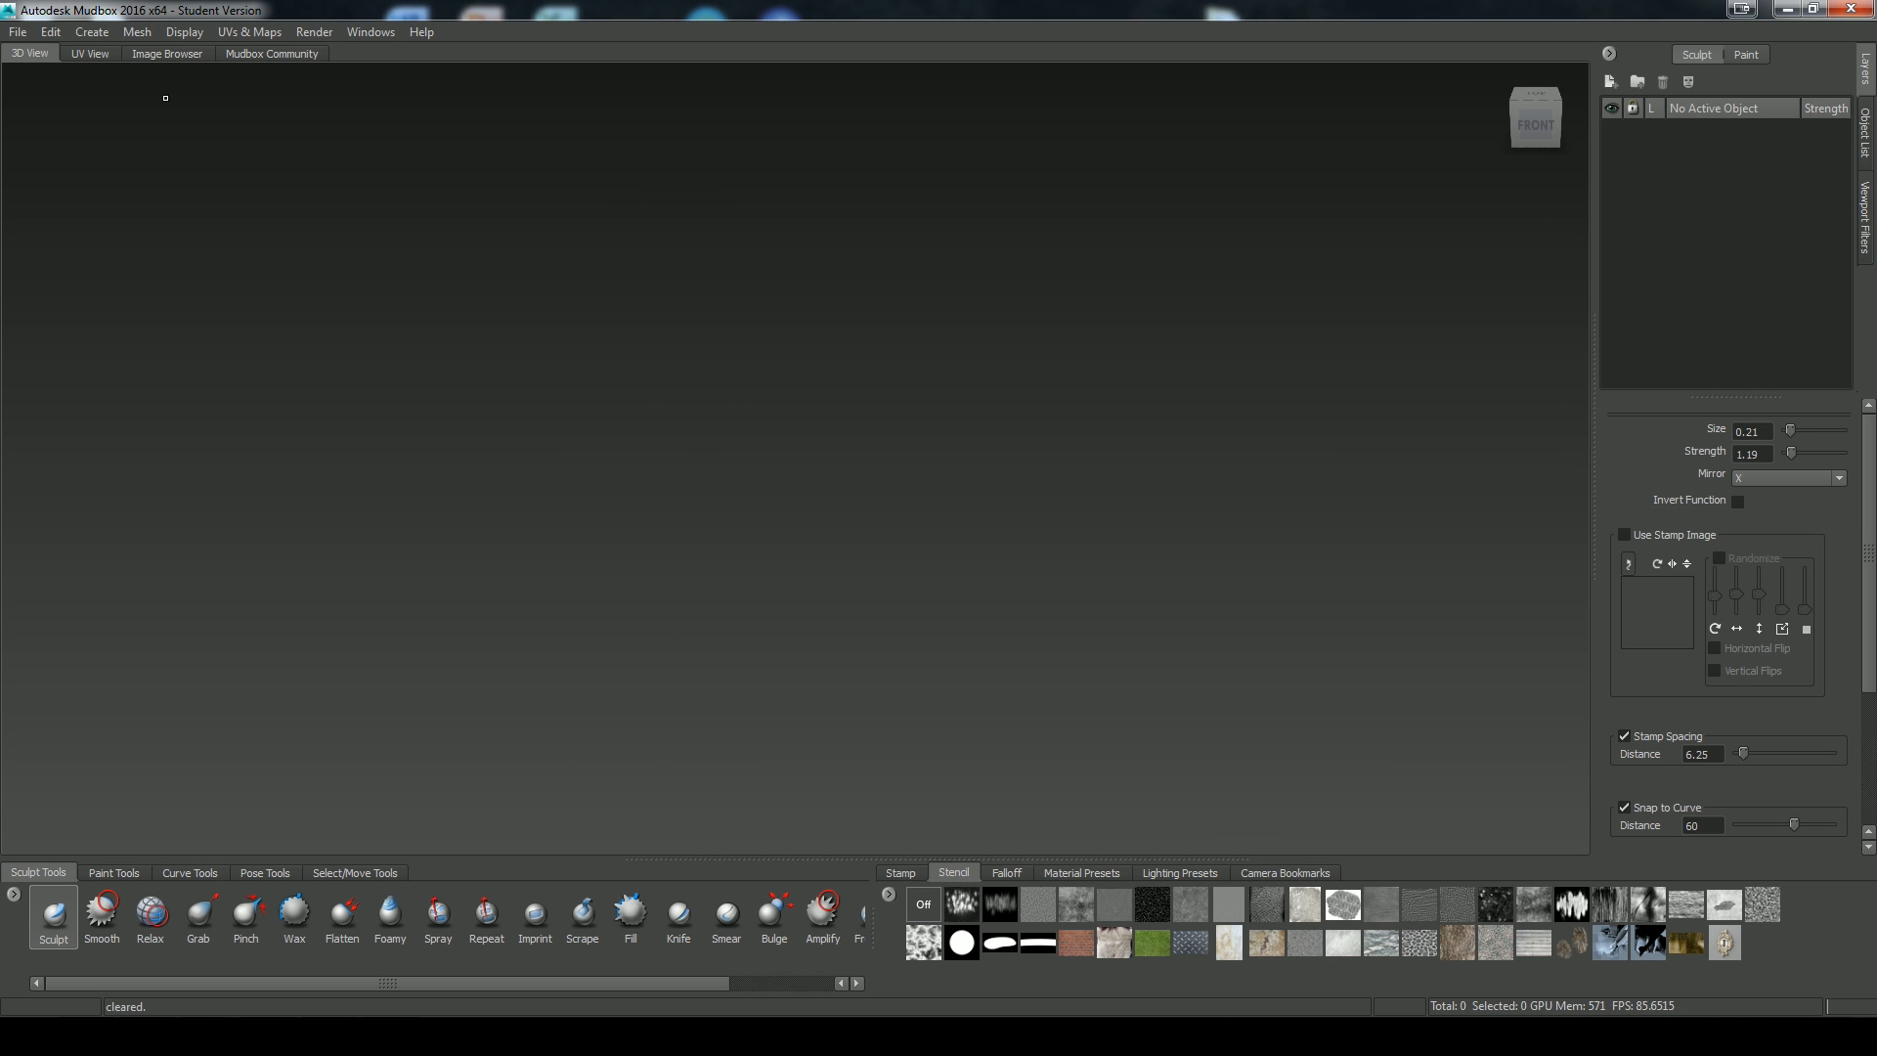
left_click(18, 32)
left_click(78, 243)
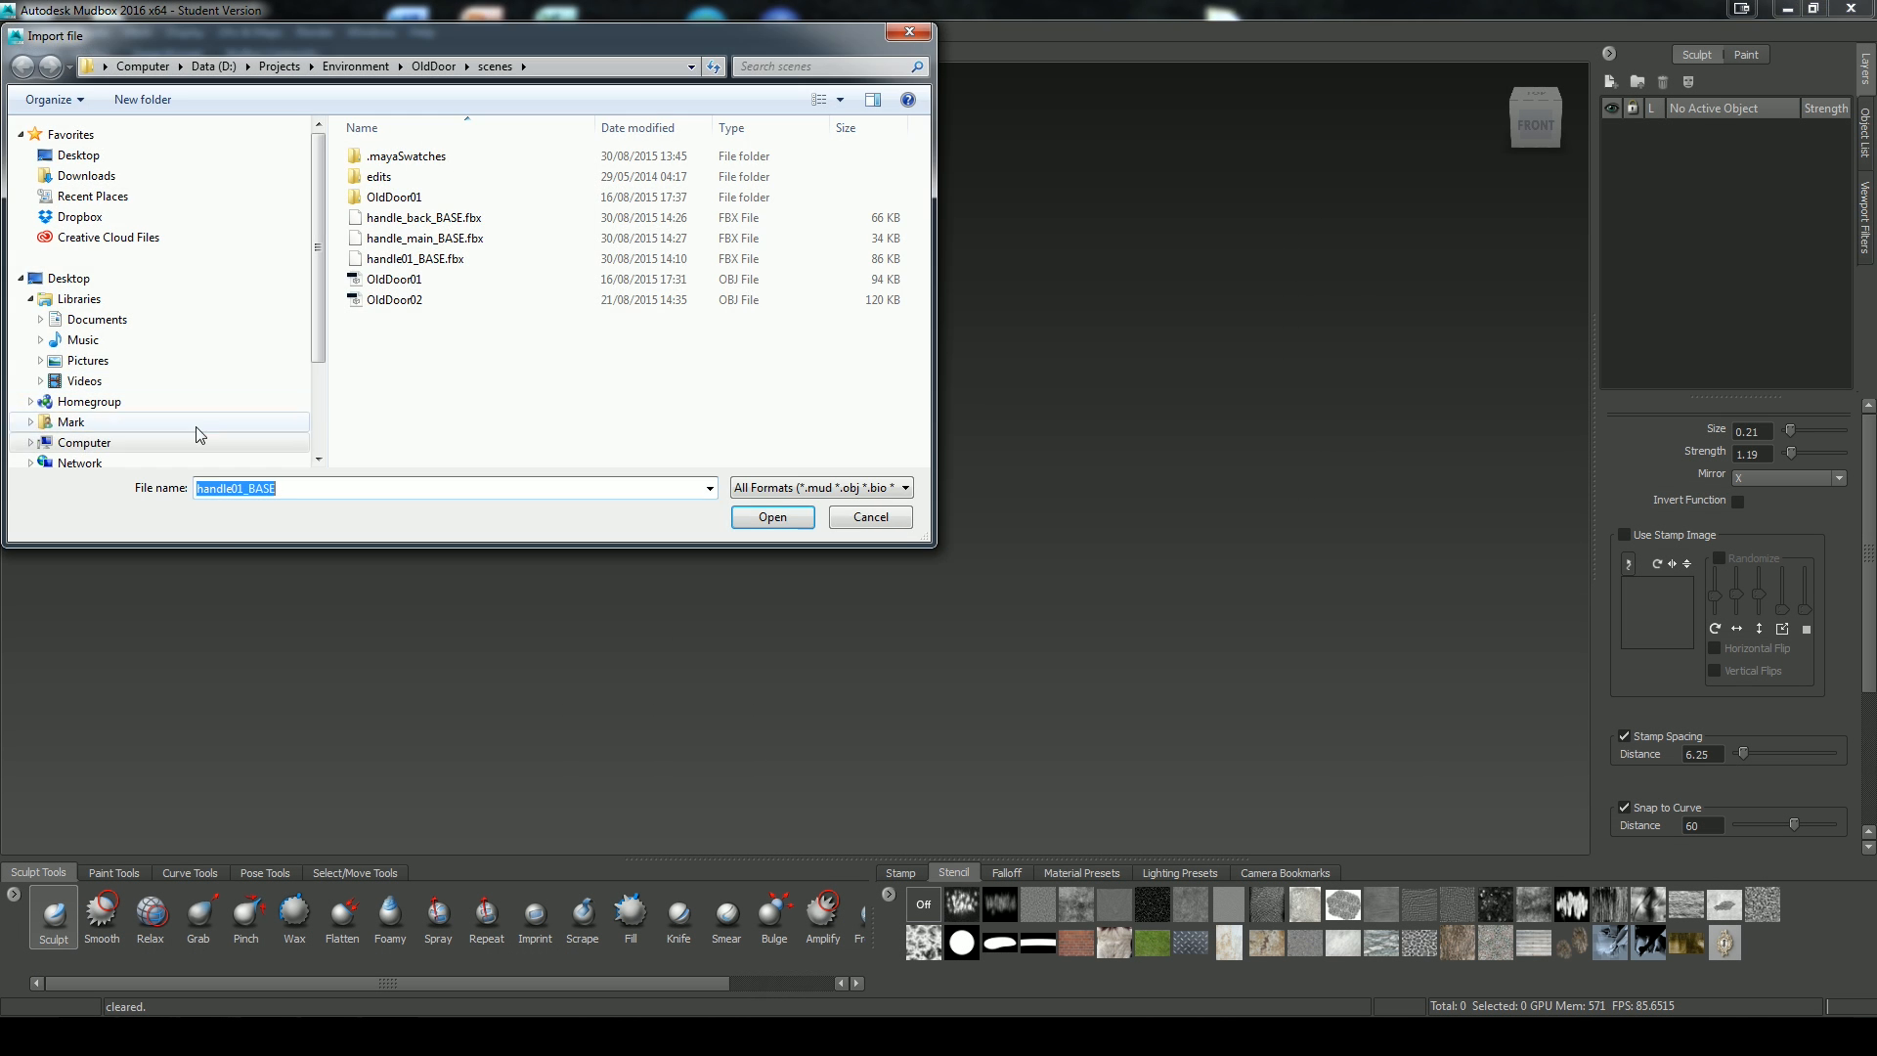
left_click(438, 218)
left_click(772, 517)
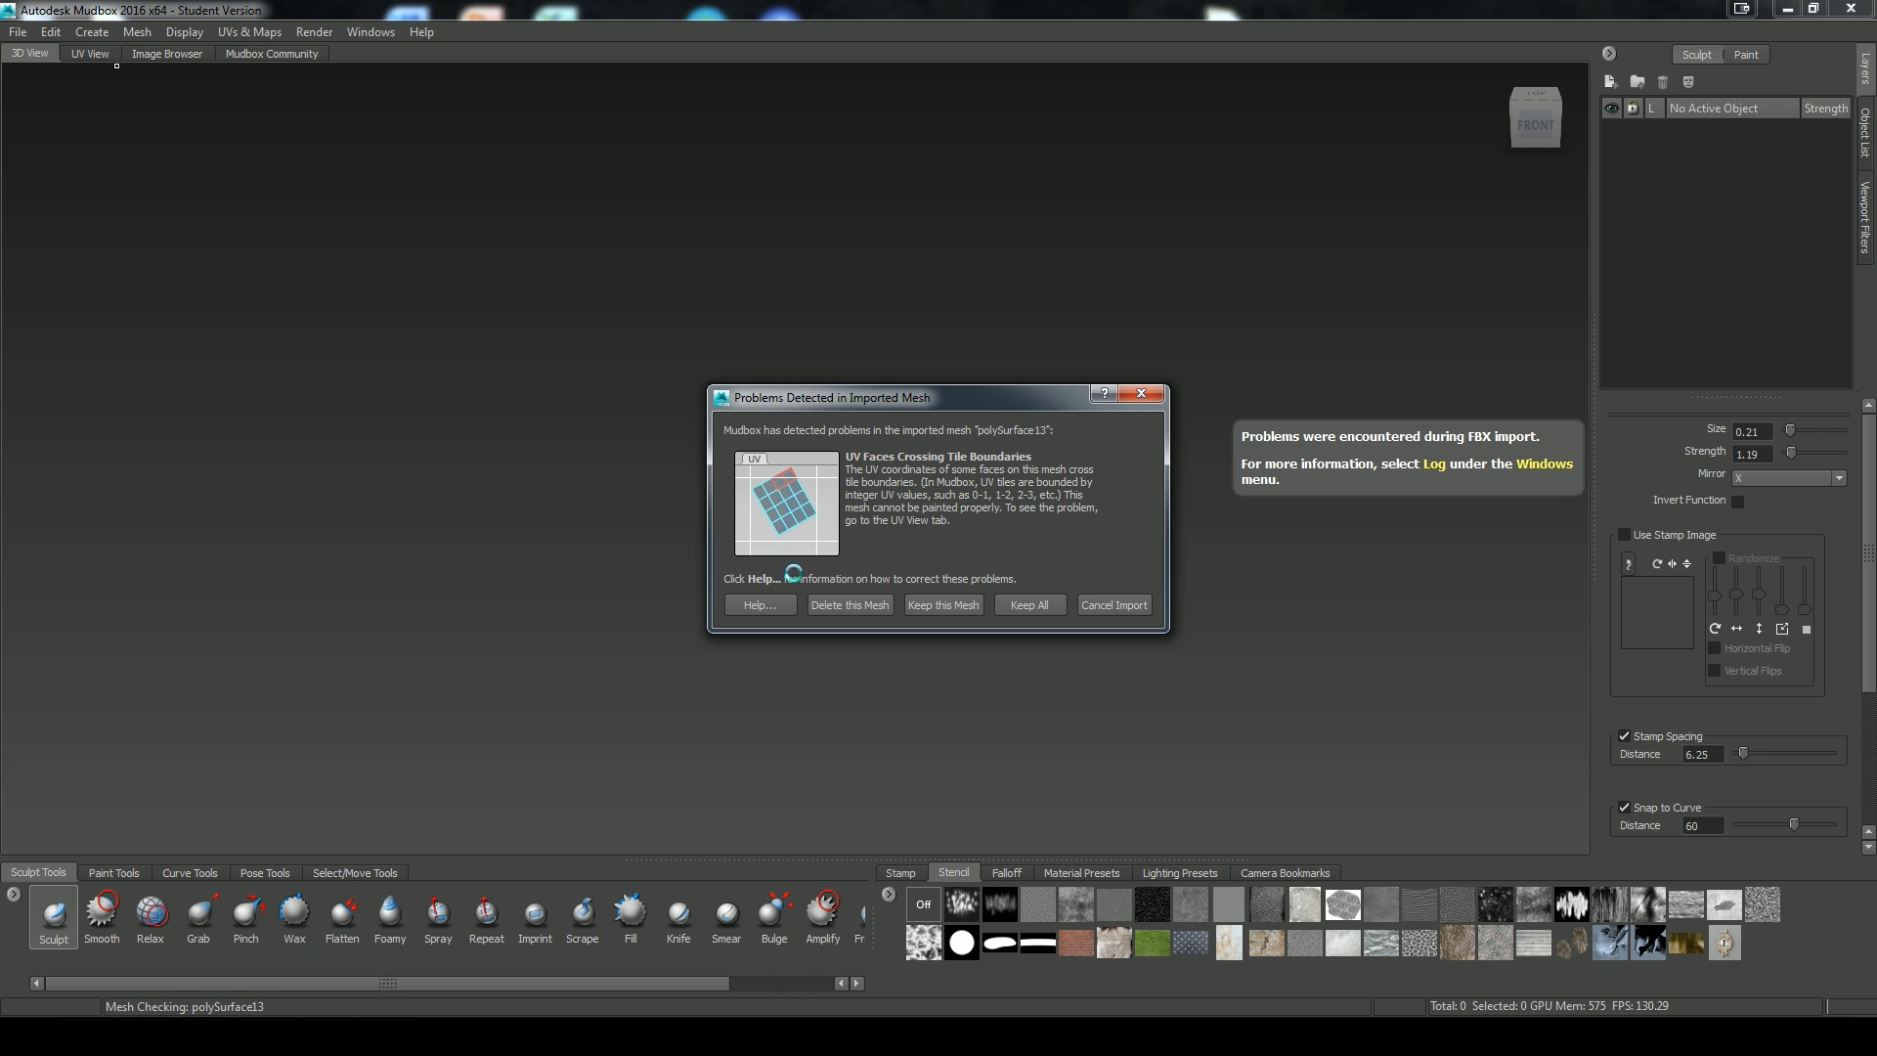
left_click(943, 606)
Identify the two imported meshes and hide the keyhole plate polySurface13, leaving the back plate polySurface12 shown
scroll(1017, 588, "up", 3)
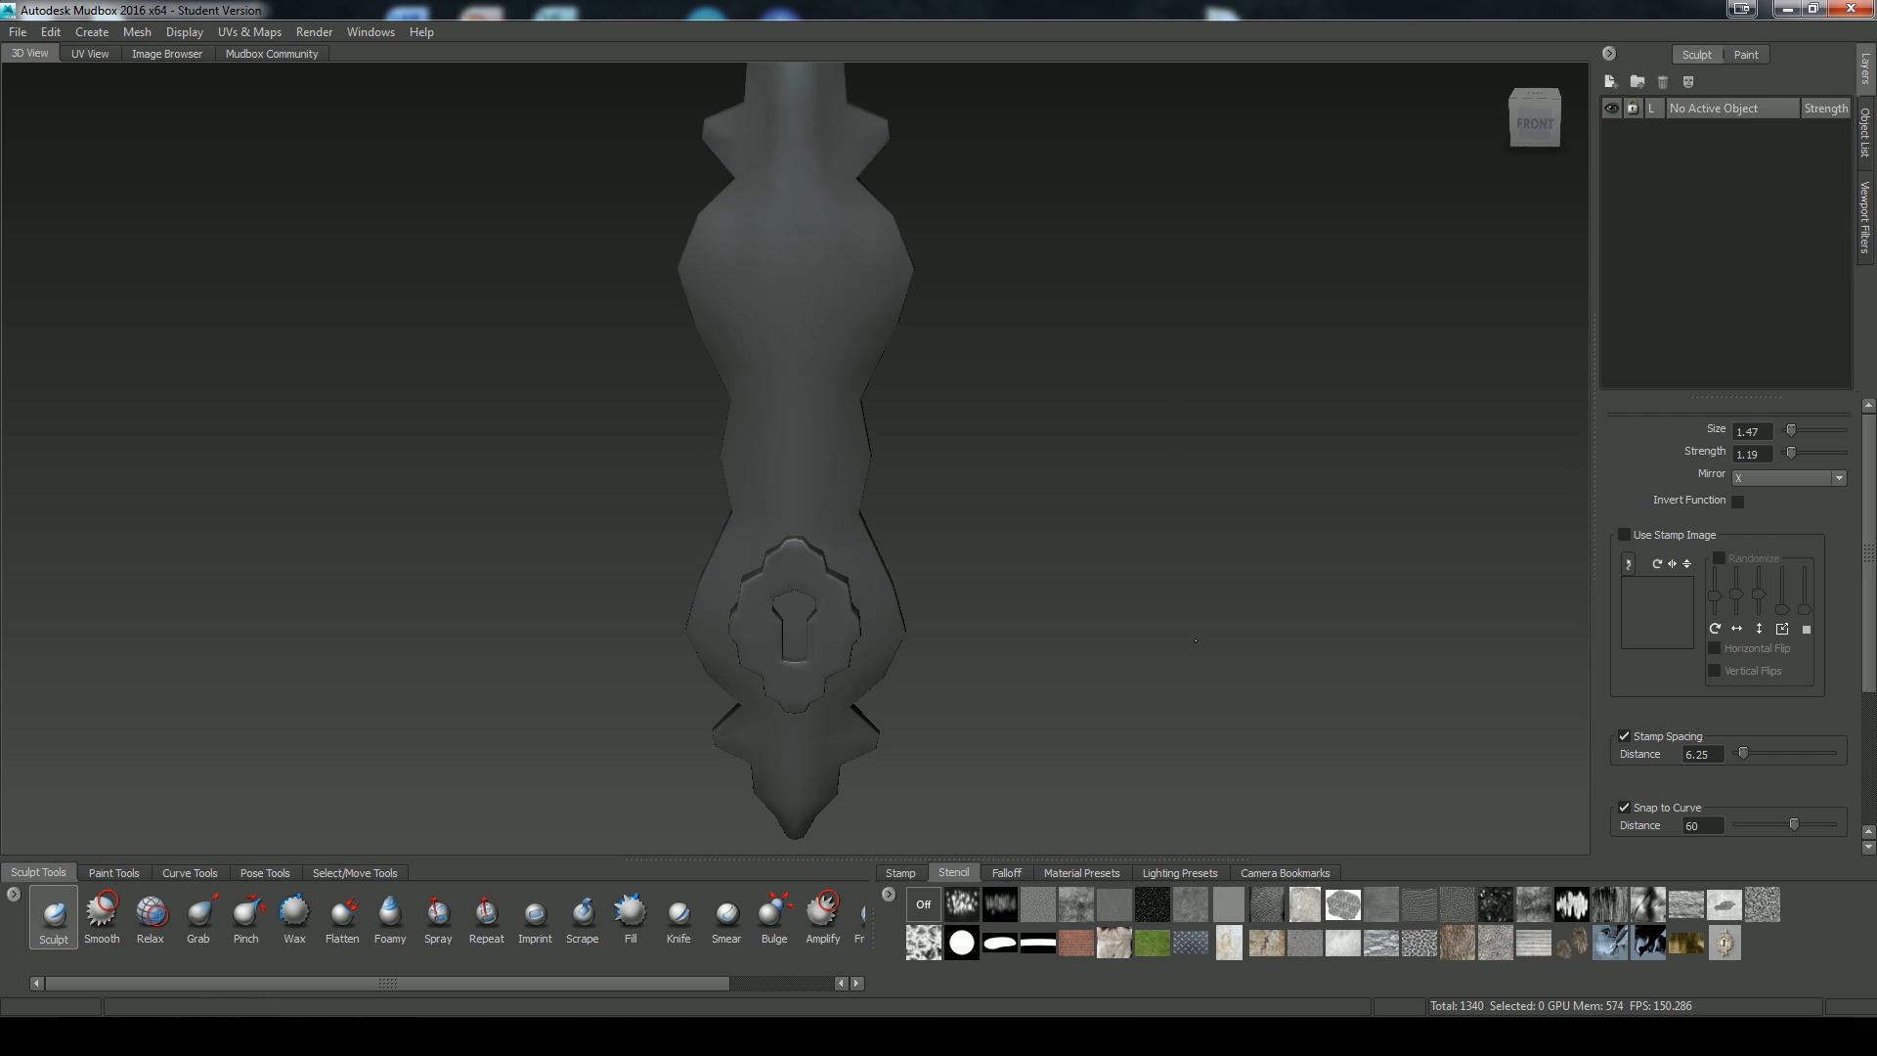
left_click_drag(1017, 587, 867, 469, "alt")
middle_click_drag(1001, 544, 1004, 497, "alt")
mouse_move(1003, 498)
left_mouse_down("alt")
mouse_move(910, 494)
mouse_move(997, 489)
left_mouse_up("alt")
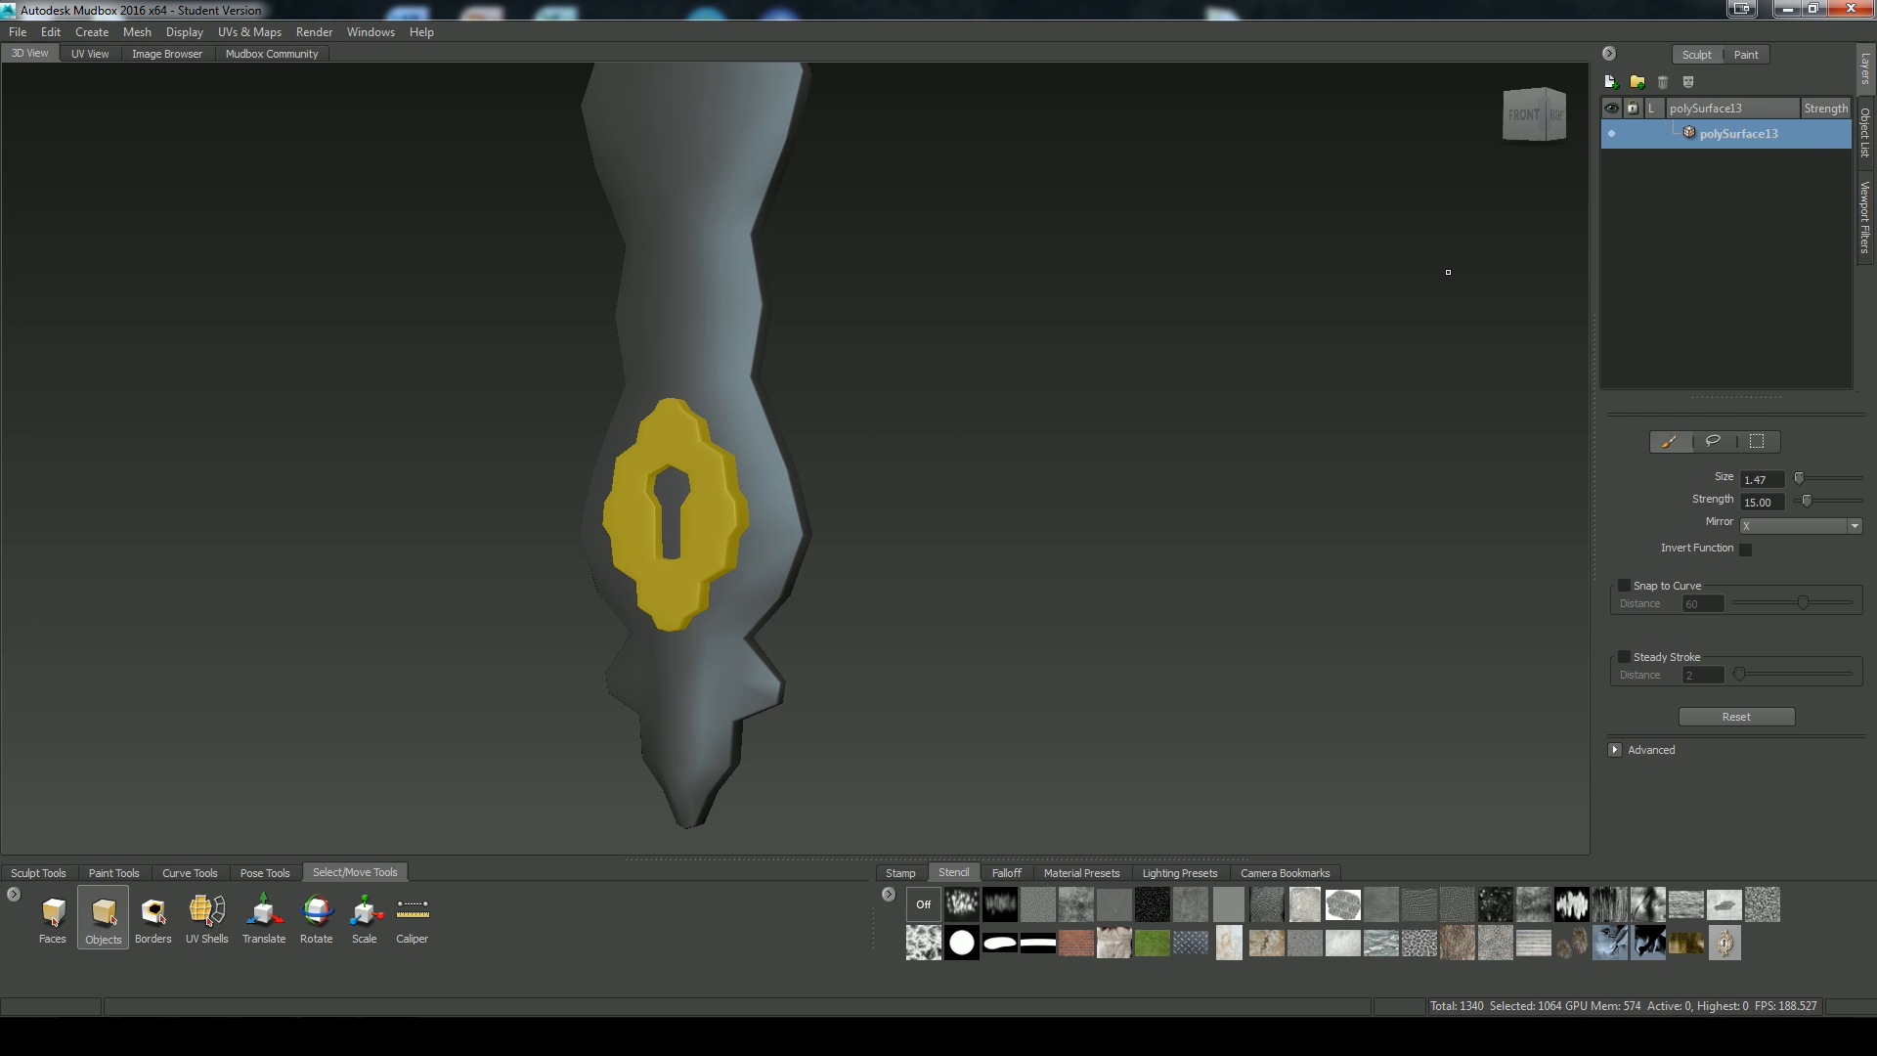
left_click(1865, 132)
left_click(1714, 305)
left_click(1708, 331)
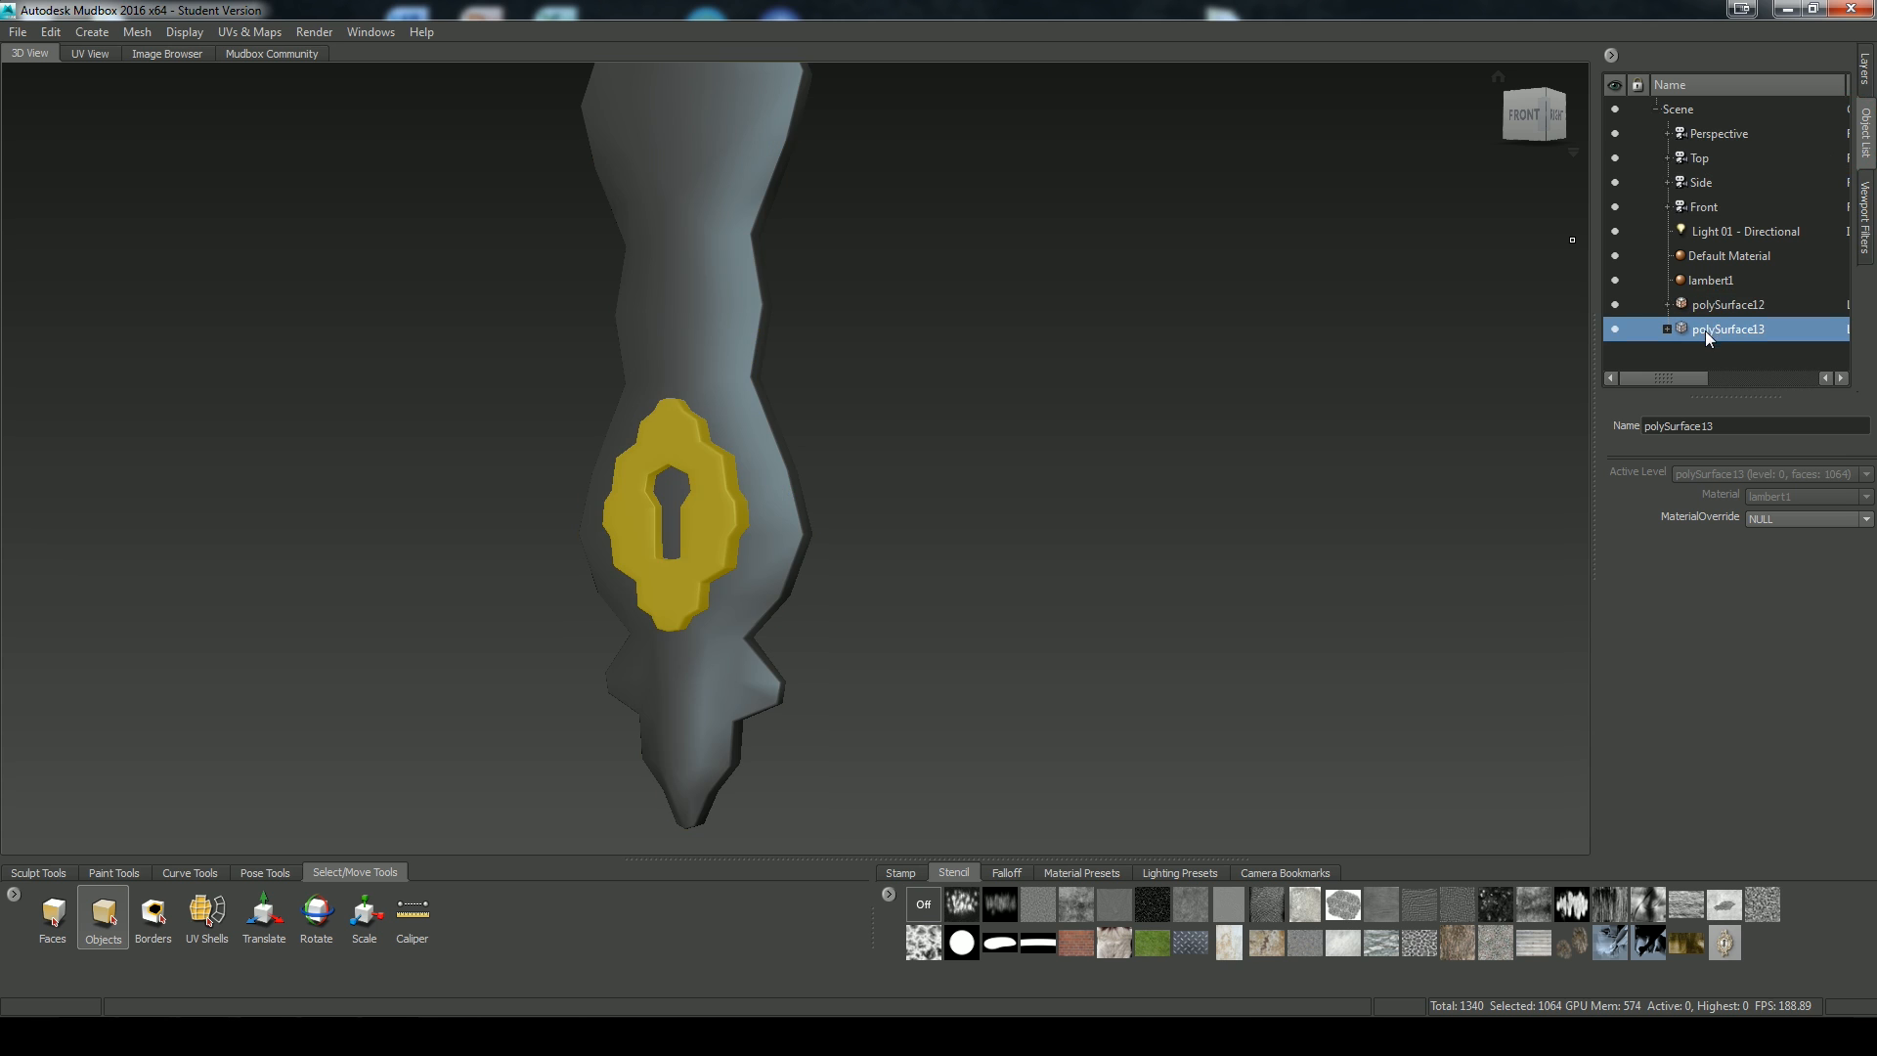
left_click(1718, 305)
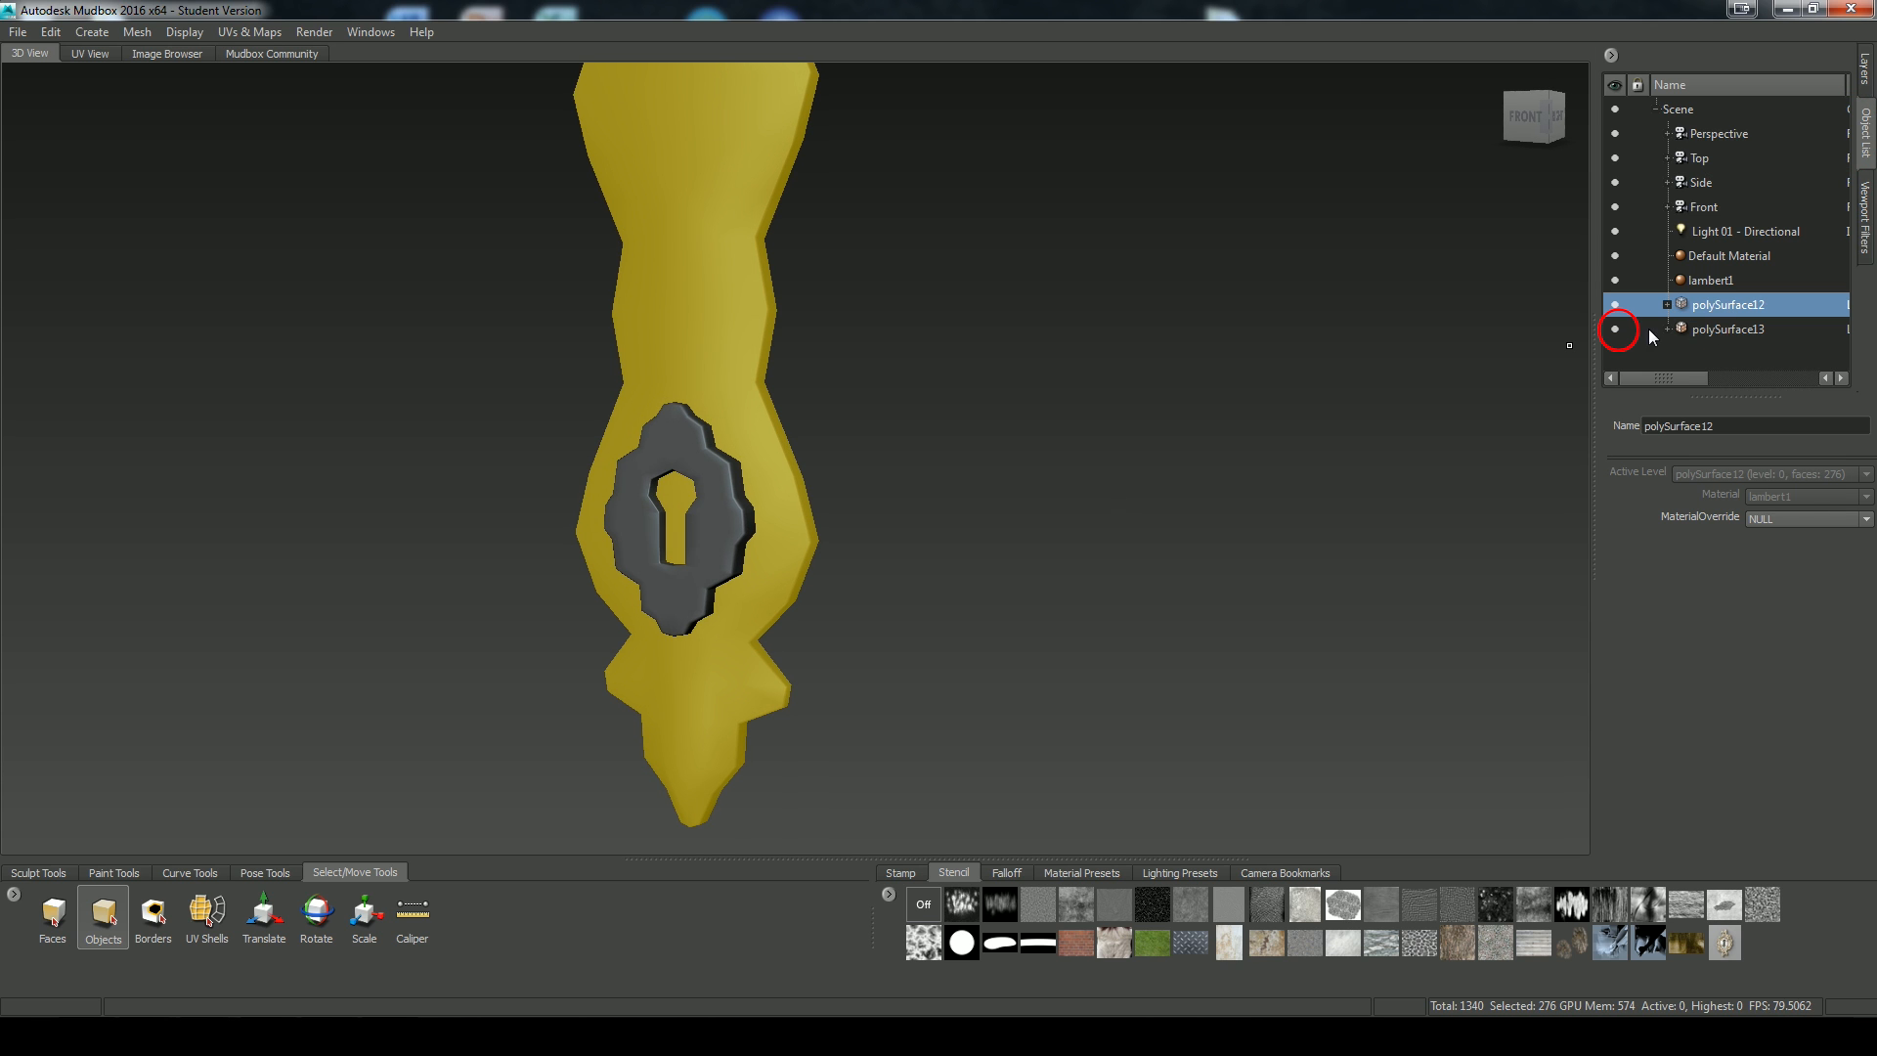
left_click(1614, 328)
Deselect the back plate and subdivide it repeatedly up to level 7
left_click_drag(1010, 511, 1080, 521, "alt")
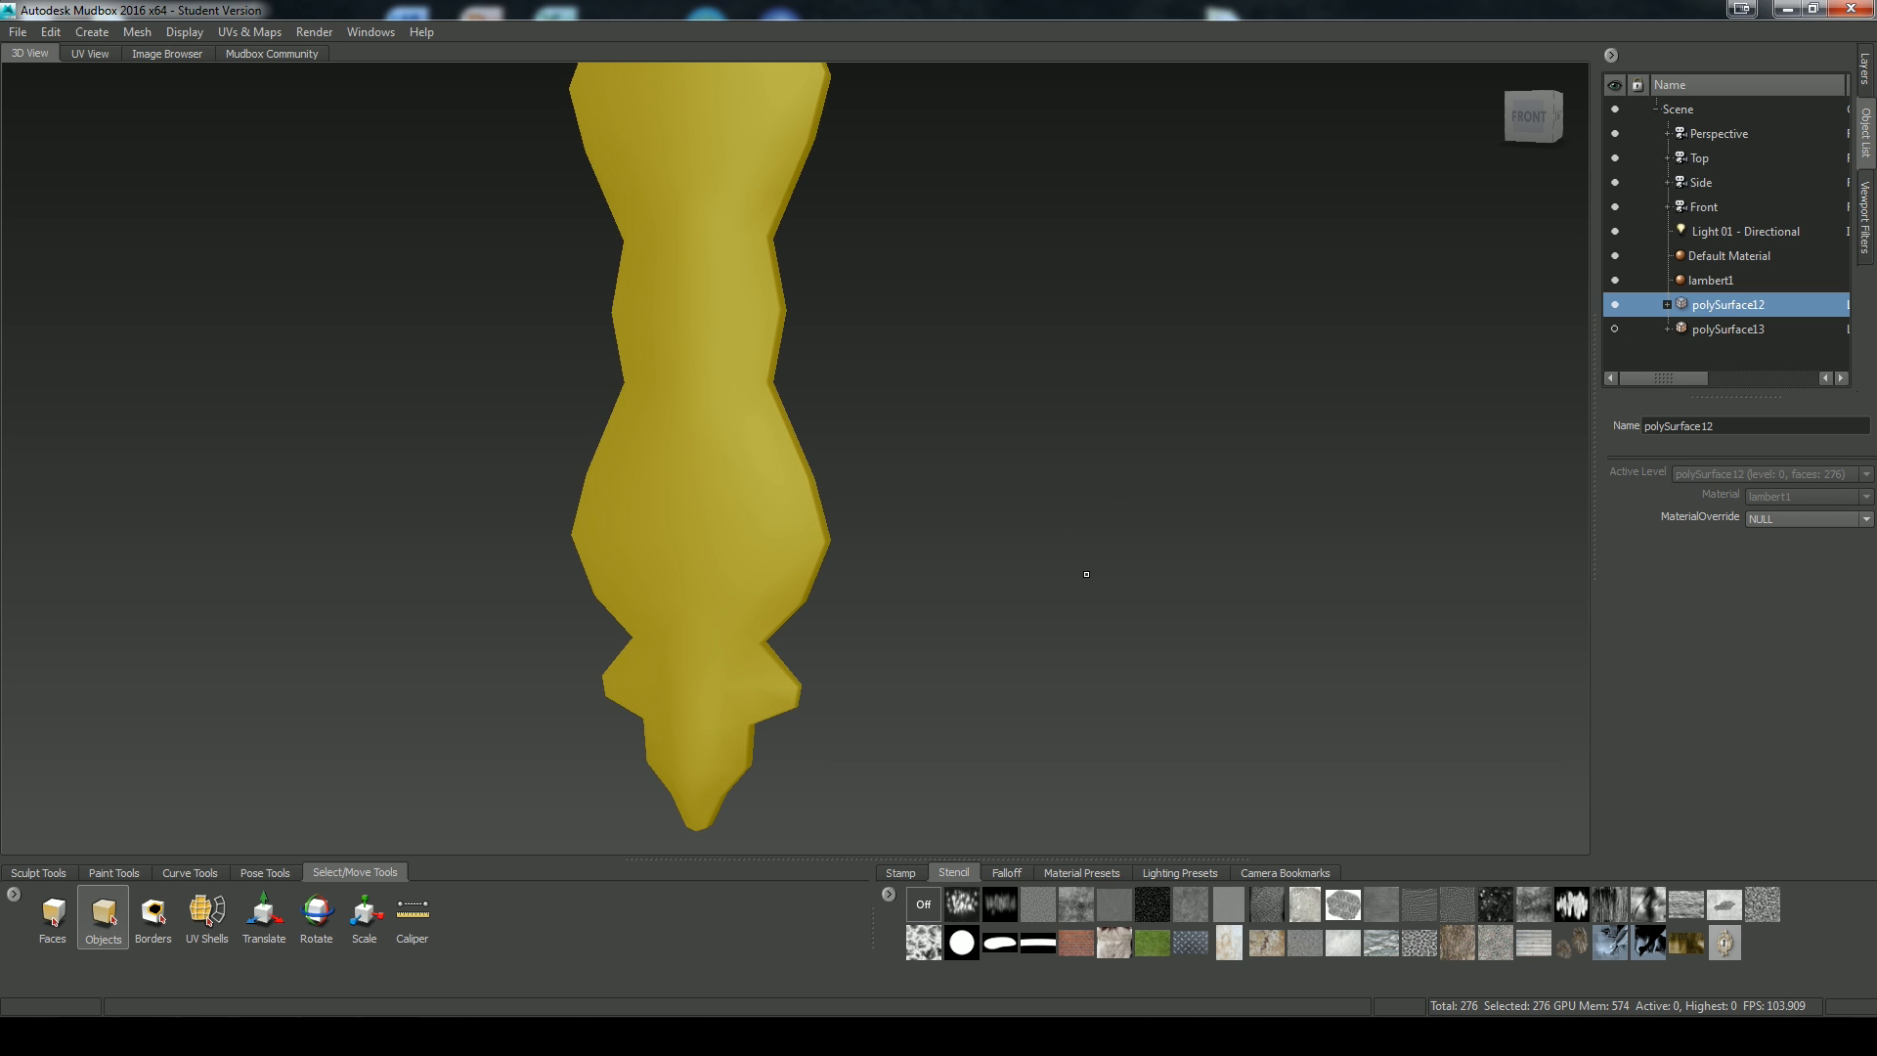
left_click(1126, 566)
key("shift+d")
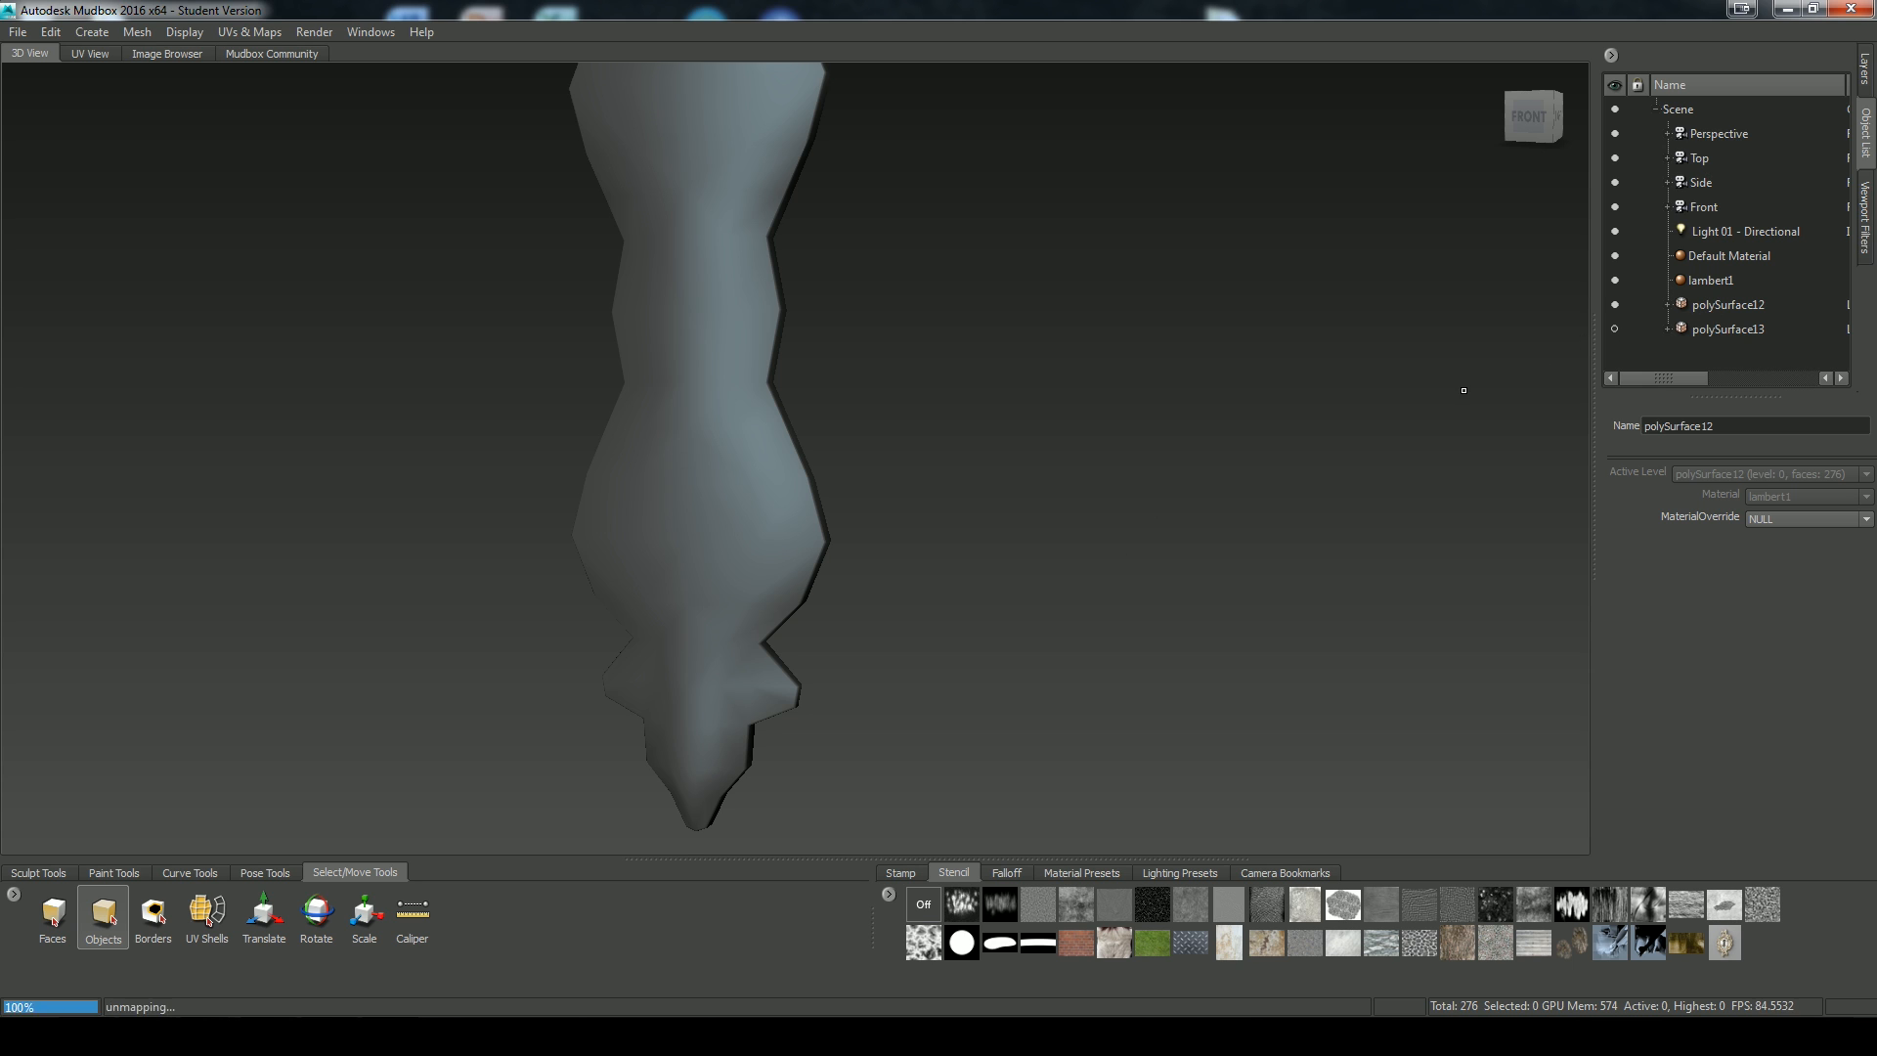
key("shift+d")
key("shift+d")
key("shift+d")
key("shift+d")
key("shift+d")
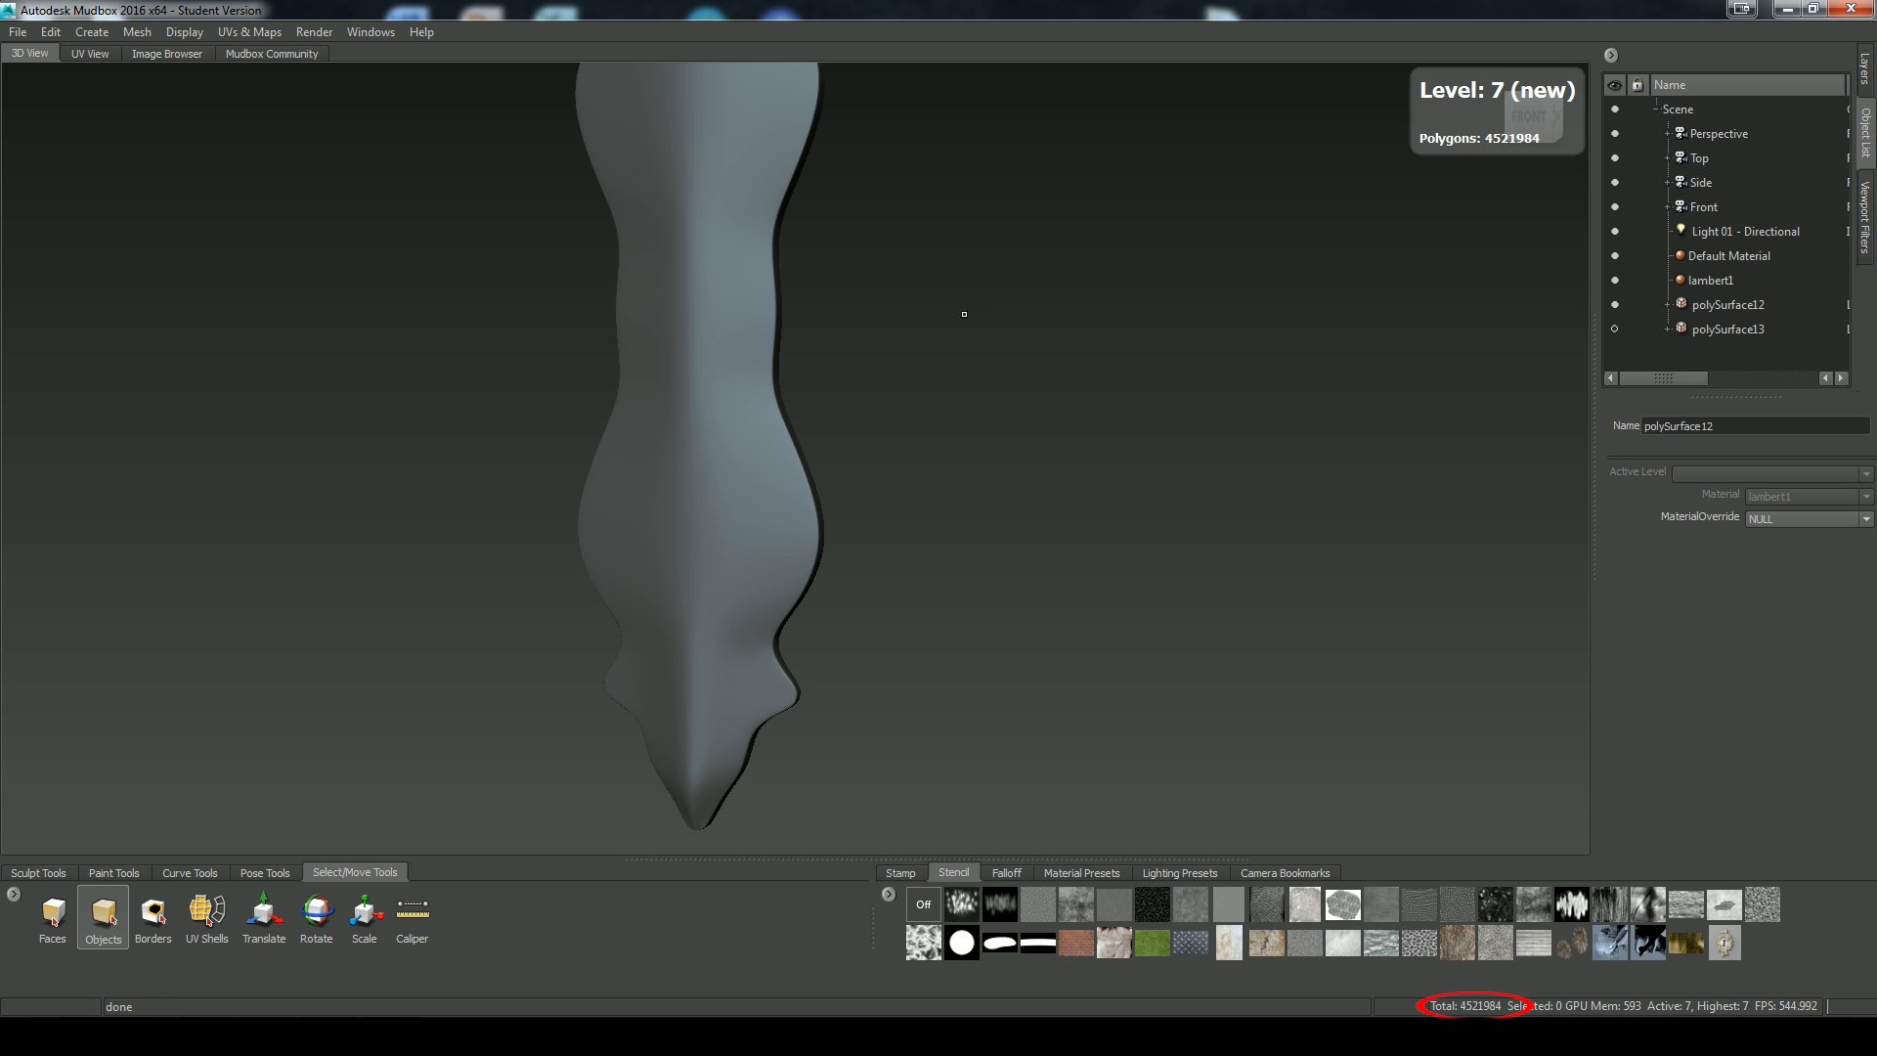
Activate the Sculpt brush for the back plate and show its Steady Stroke settings
middle_click_drag(964, 314, 1040, 565, "alt")
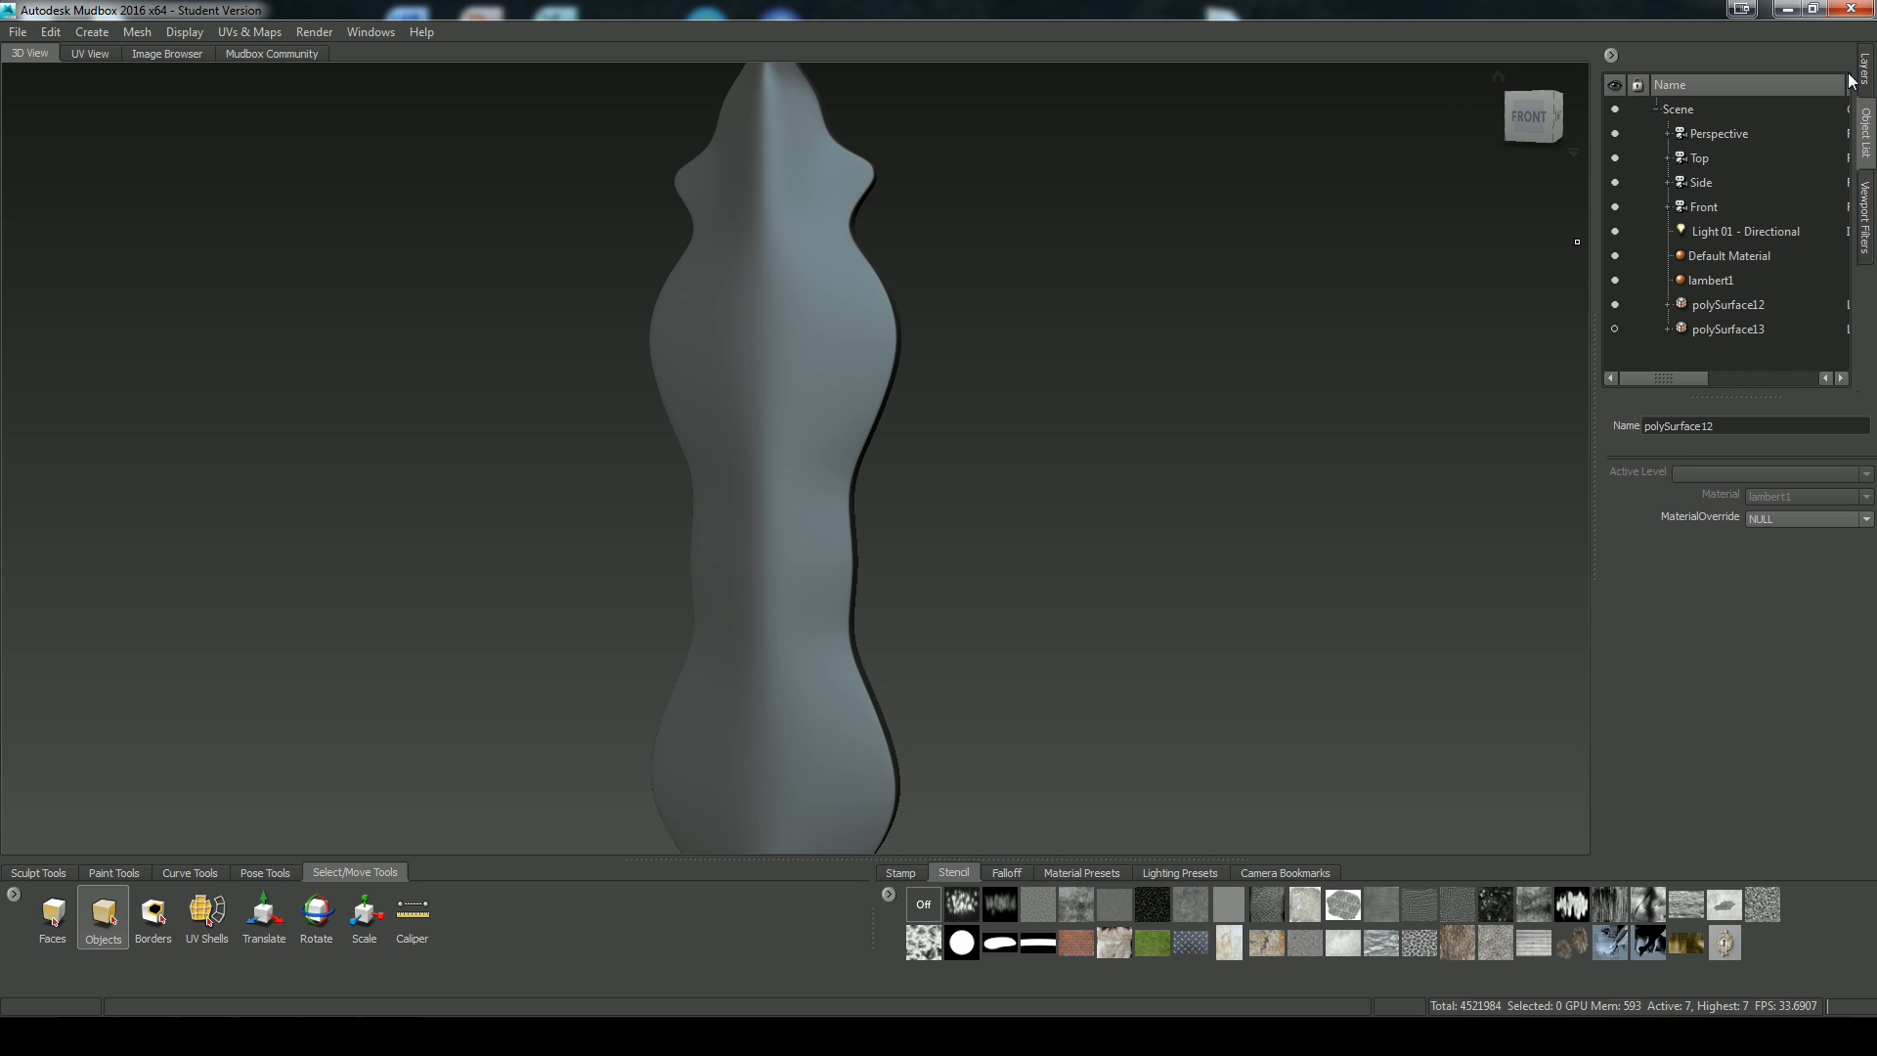
left_click(1863, 68)
left_click(30, 873)
left_click(71, 917)
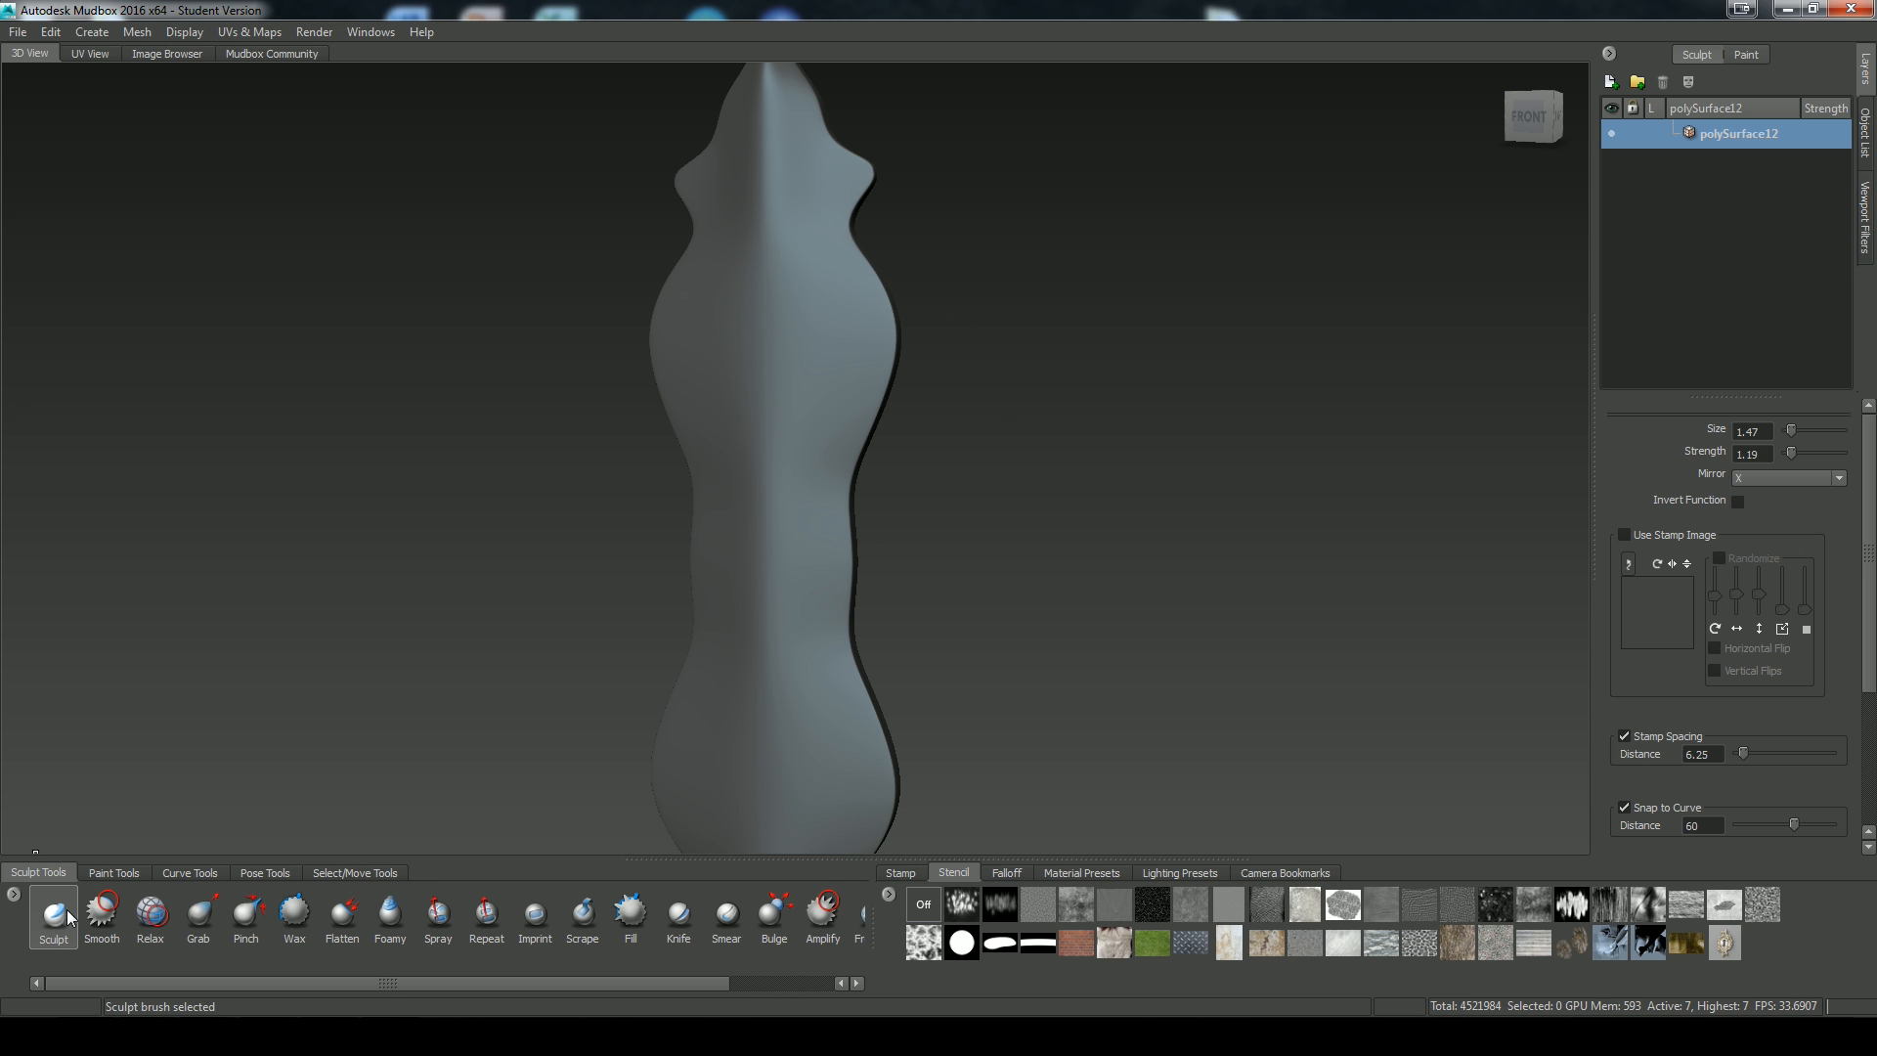
mouse_move(1869, 567)
left_mouse_down()
mouse_move(1828, 645)
mouse_move(1785, 670)
left_mouse_up()
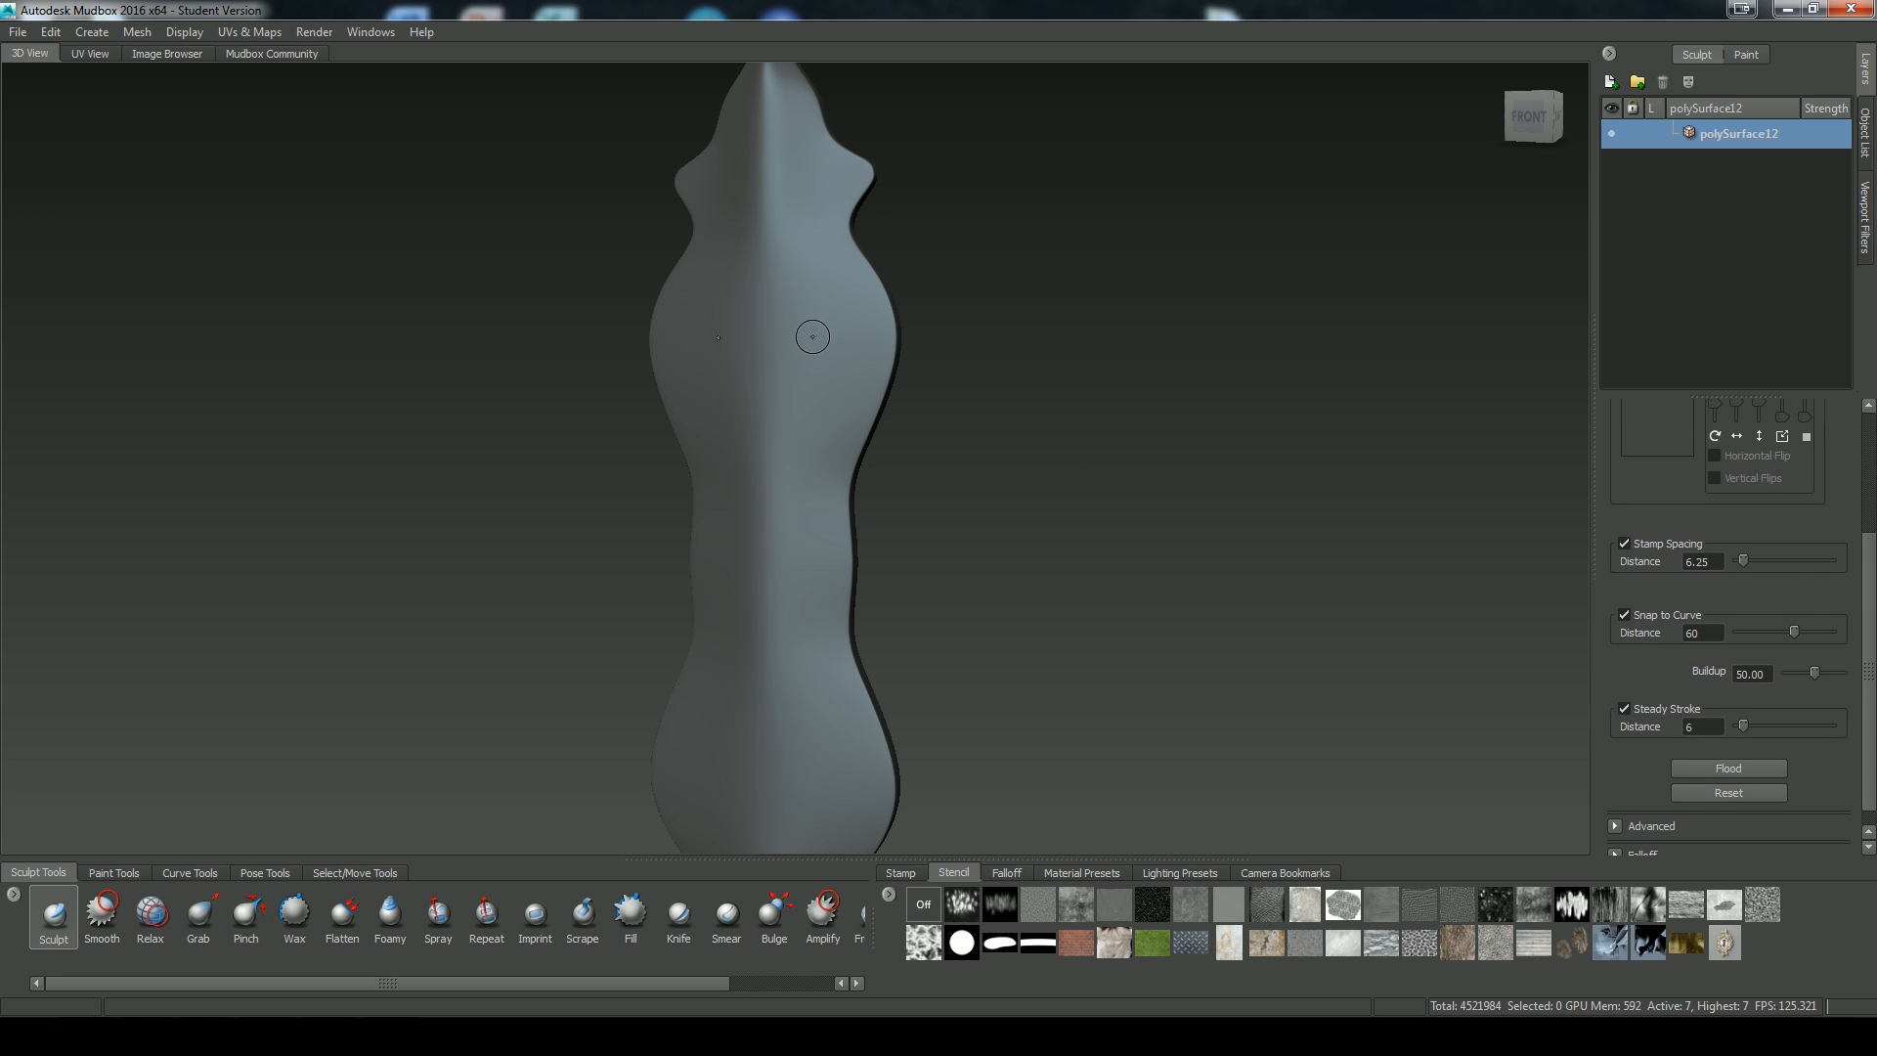
Try mirrored Sculpt strokes on the back plate, including large S-shaped scrolls from the upper ears, and undo them
mouse_move(779, 411)
left_mouse_down()
mouse_move(797, 597)
mouse_move(870, 580)
left_mouse_up()
key("ctrl+z")
middle_click_drag(998, 330, 1014, 545, "alt")
right_click_drag(1014, 545, 1085, 616, "alt")
middle_click_drag(1086, 616, 1135, 593, "alt")
mouse_move(944, 361)
left_mouse_down("alt")
mouse_move(870, 360)
mouse_move(901, 332)
left_mouse_up("alt")
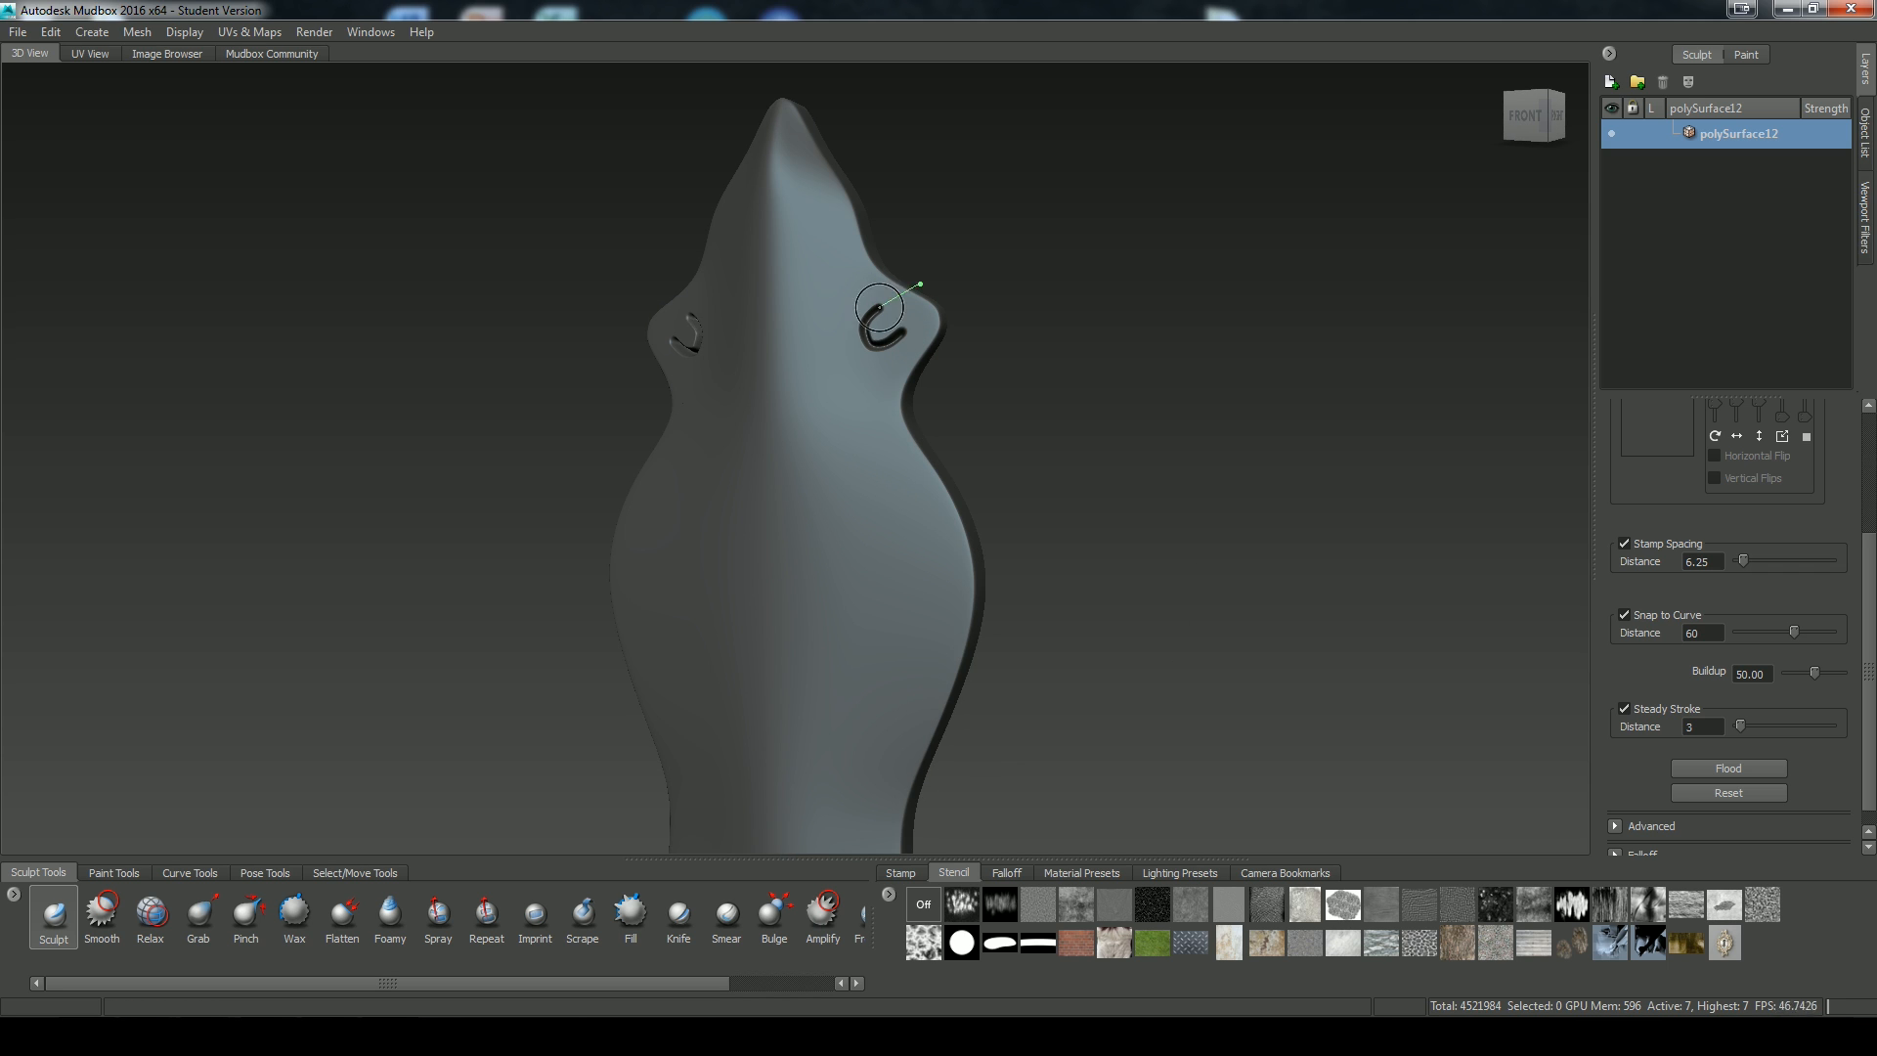
mouse_move(840, 433)
left_mouse_down()
mouse_move(830, 533)
mouse_move(884, 595)
mouse_move(954, 587)
mouse_move(948, 500)
left_mouse_up()
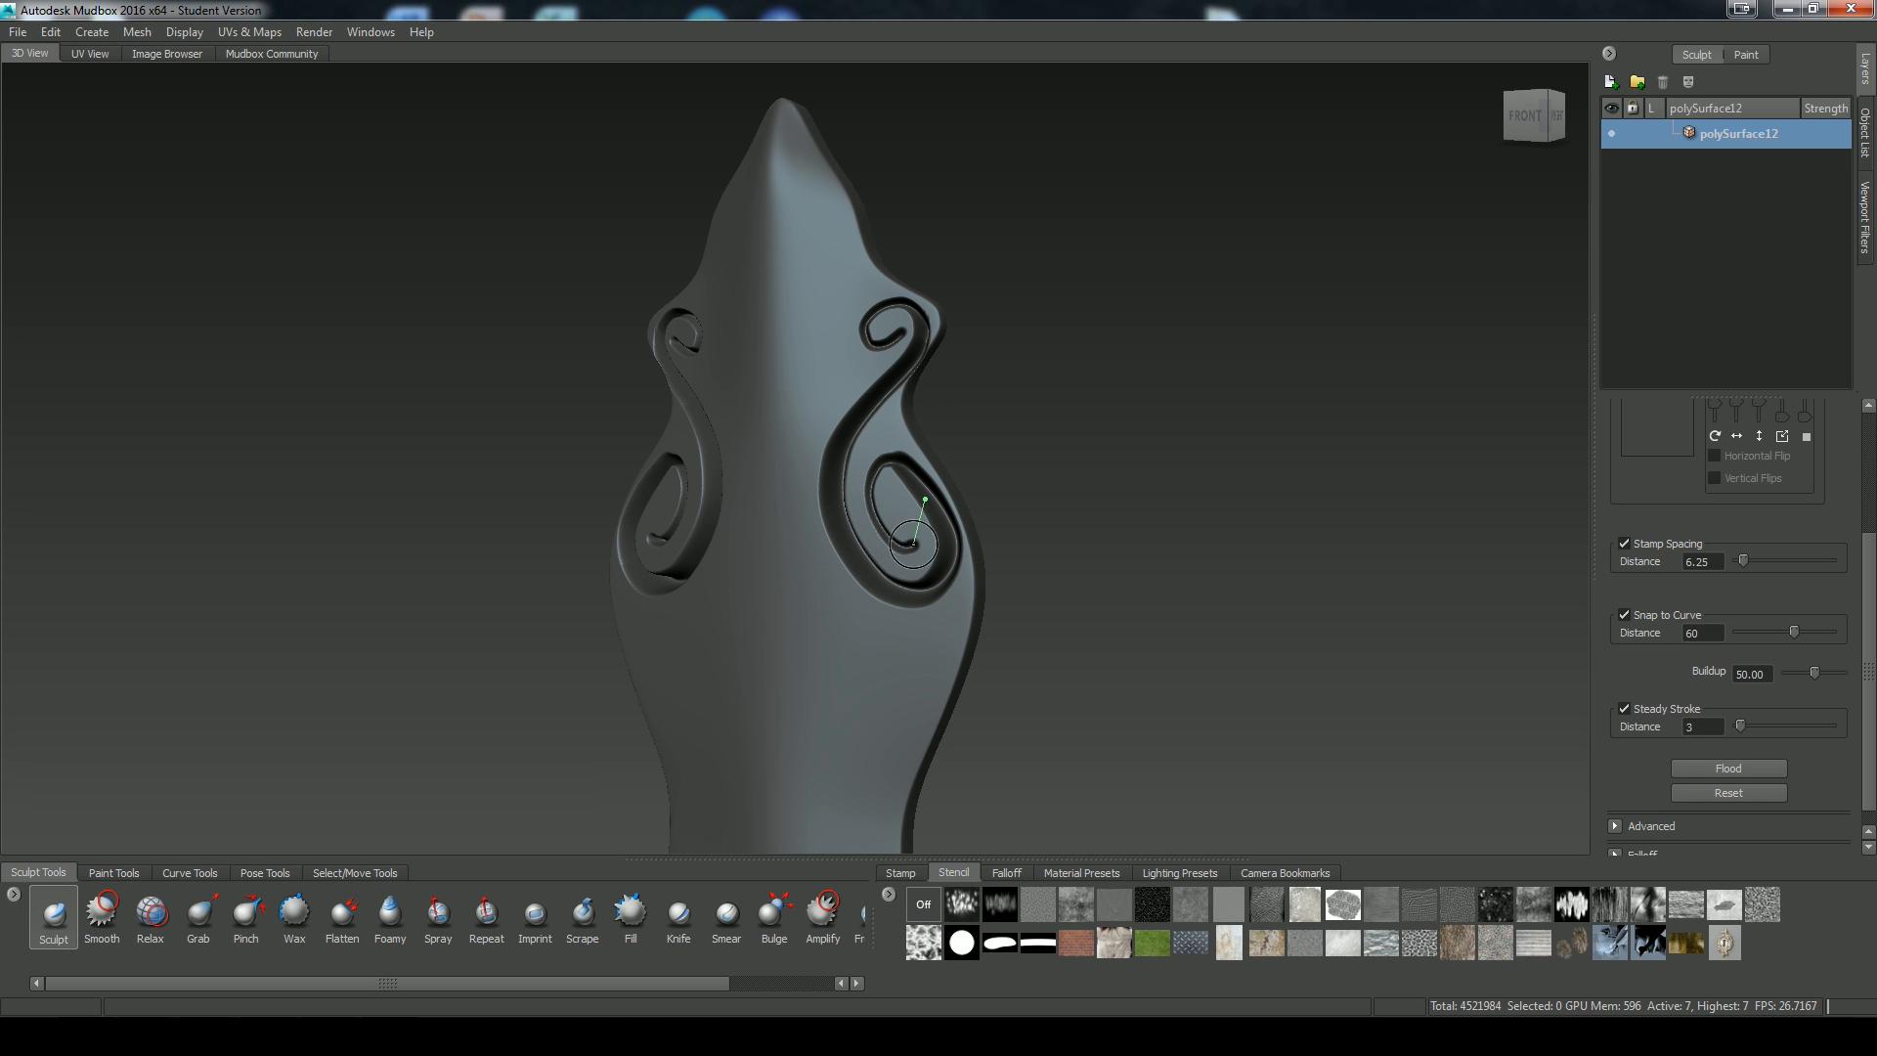
mouse_move(1144, 580)
left_mouse_down("alt")
mouse_move(1306, 585)
mouse_move(1223, 589)
left_mouse_up("alt")
key("ctrl+z")
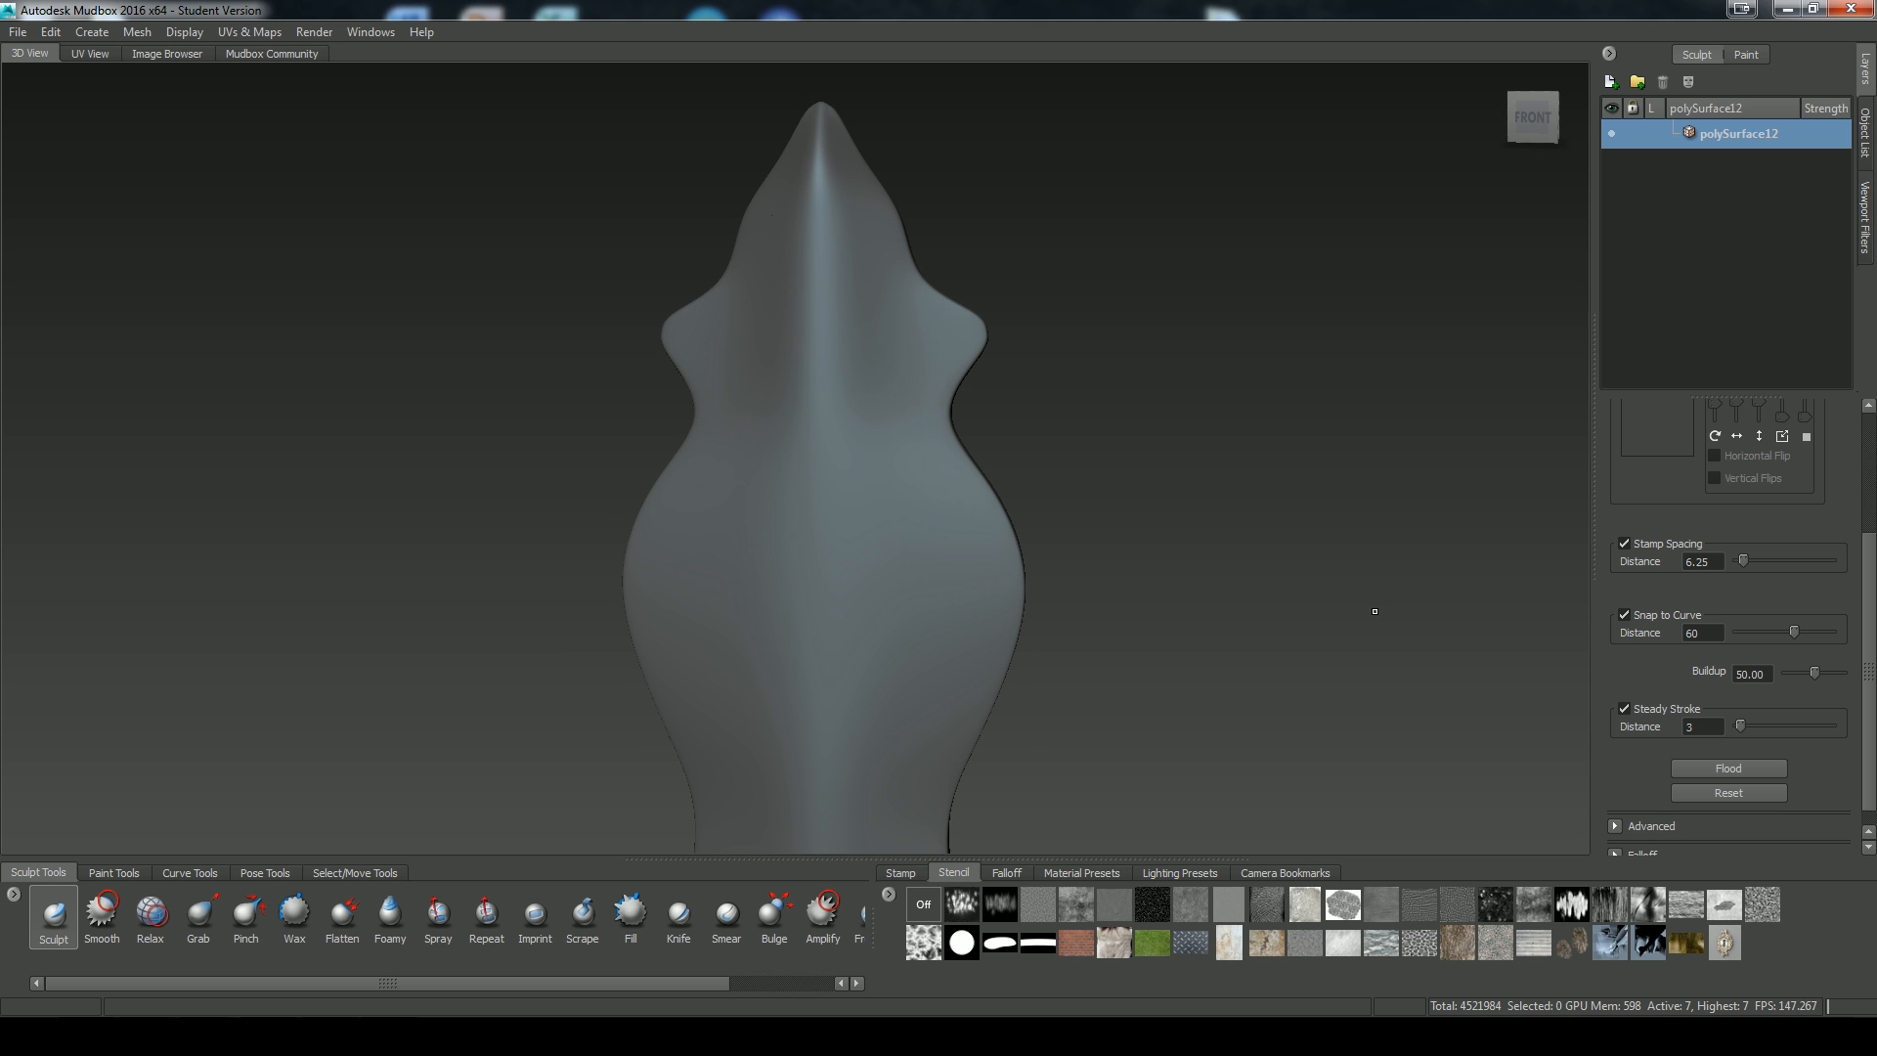
Set the Sculpt brush strength to 0.20
left_click_drag(1868, 555, 1869, 416)
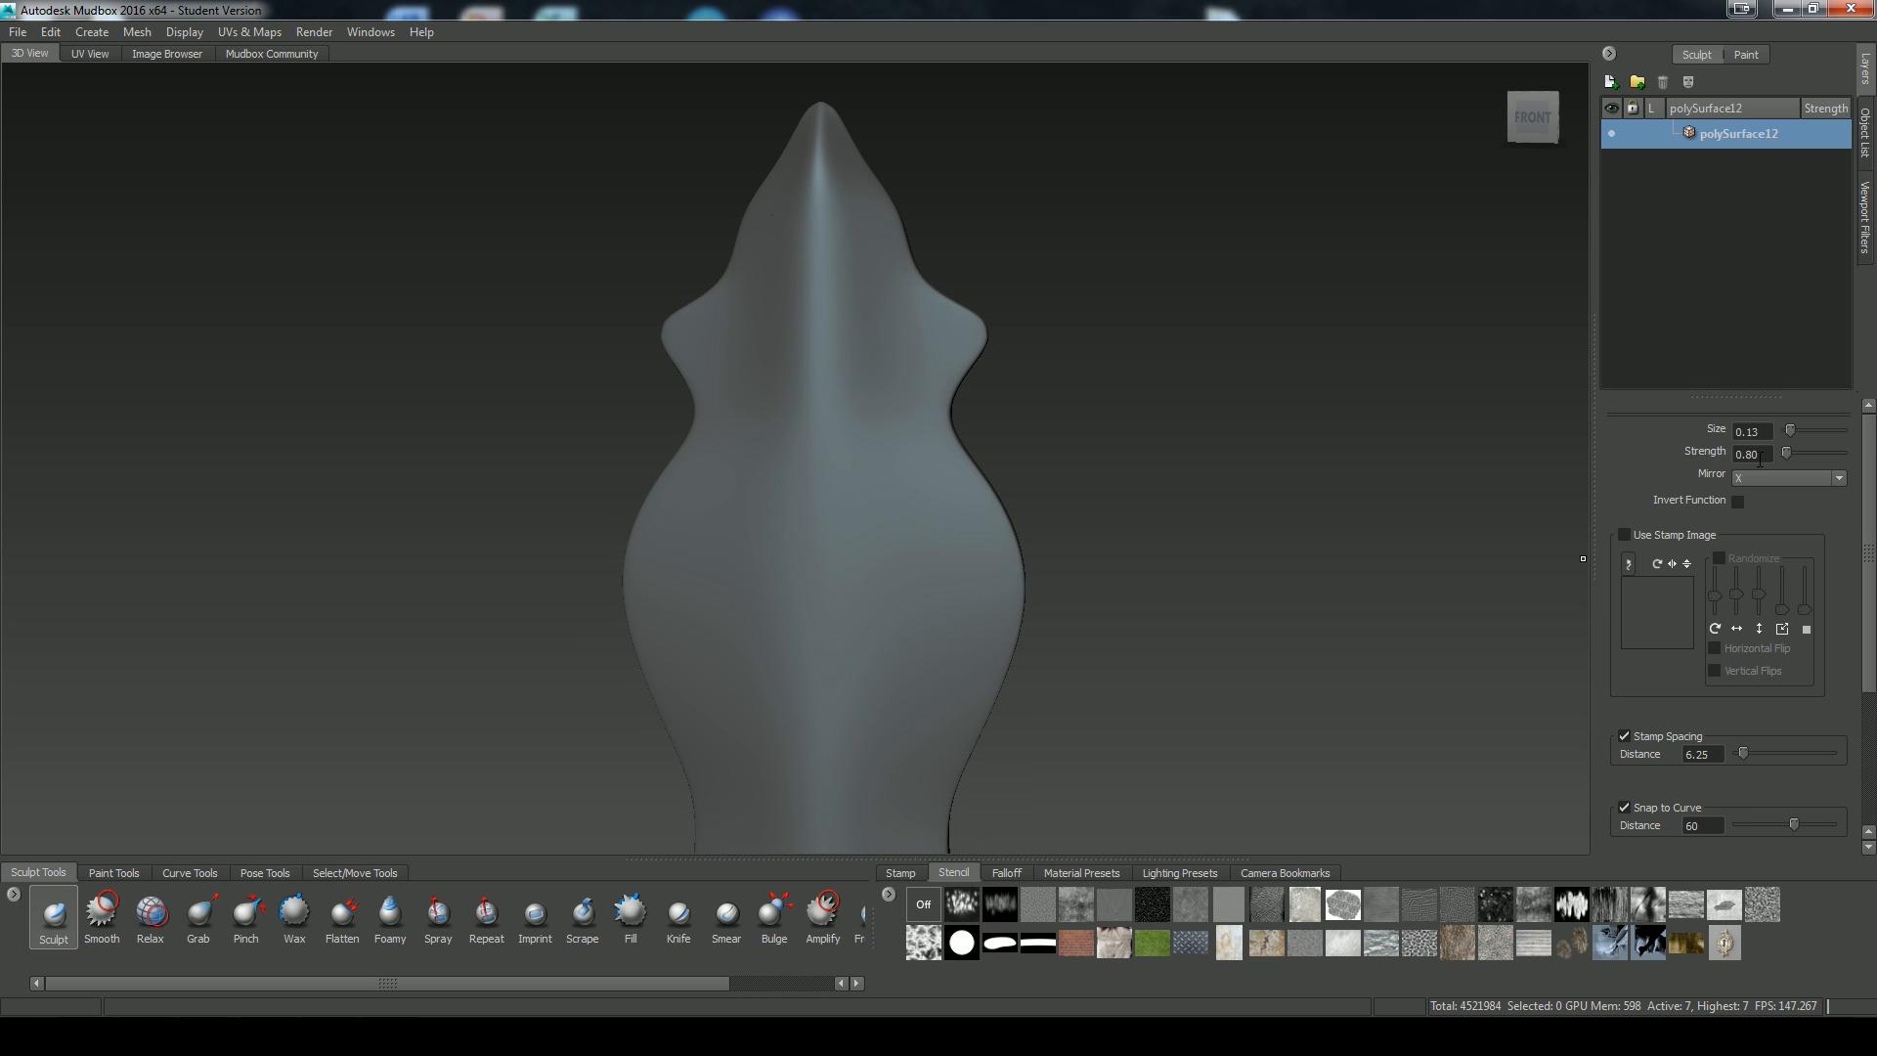
type("20")
Try a curved mirrored stroke inward from the plate's upper ears and undo it
left_click_drag(1178, 459, 1176, 466, "alt")
middle_click_drag(1176, 465, 1139, 557, "alt")
right_click_drag(1139, 557, 1220, 607, "alt")
left_click_drag(1219, 608, 1210, 608, "alt")
mouse_move(928, 310)
left_mouse_down()
mouse_move(819, 484)
mouse_move(931, 284)
mouse_move(802, 372)
left_mouse_up()
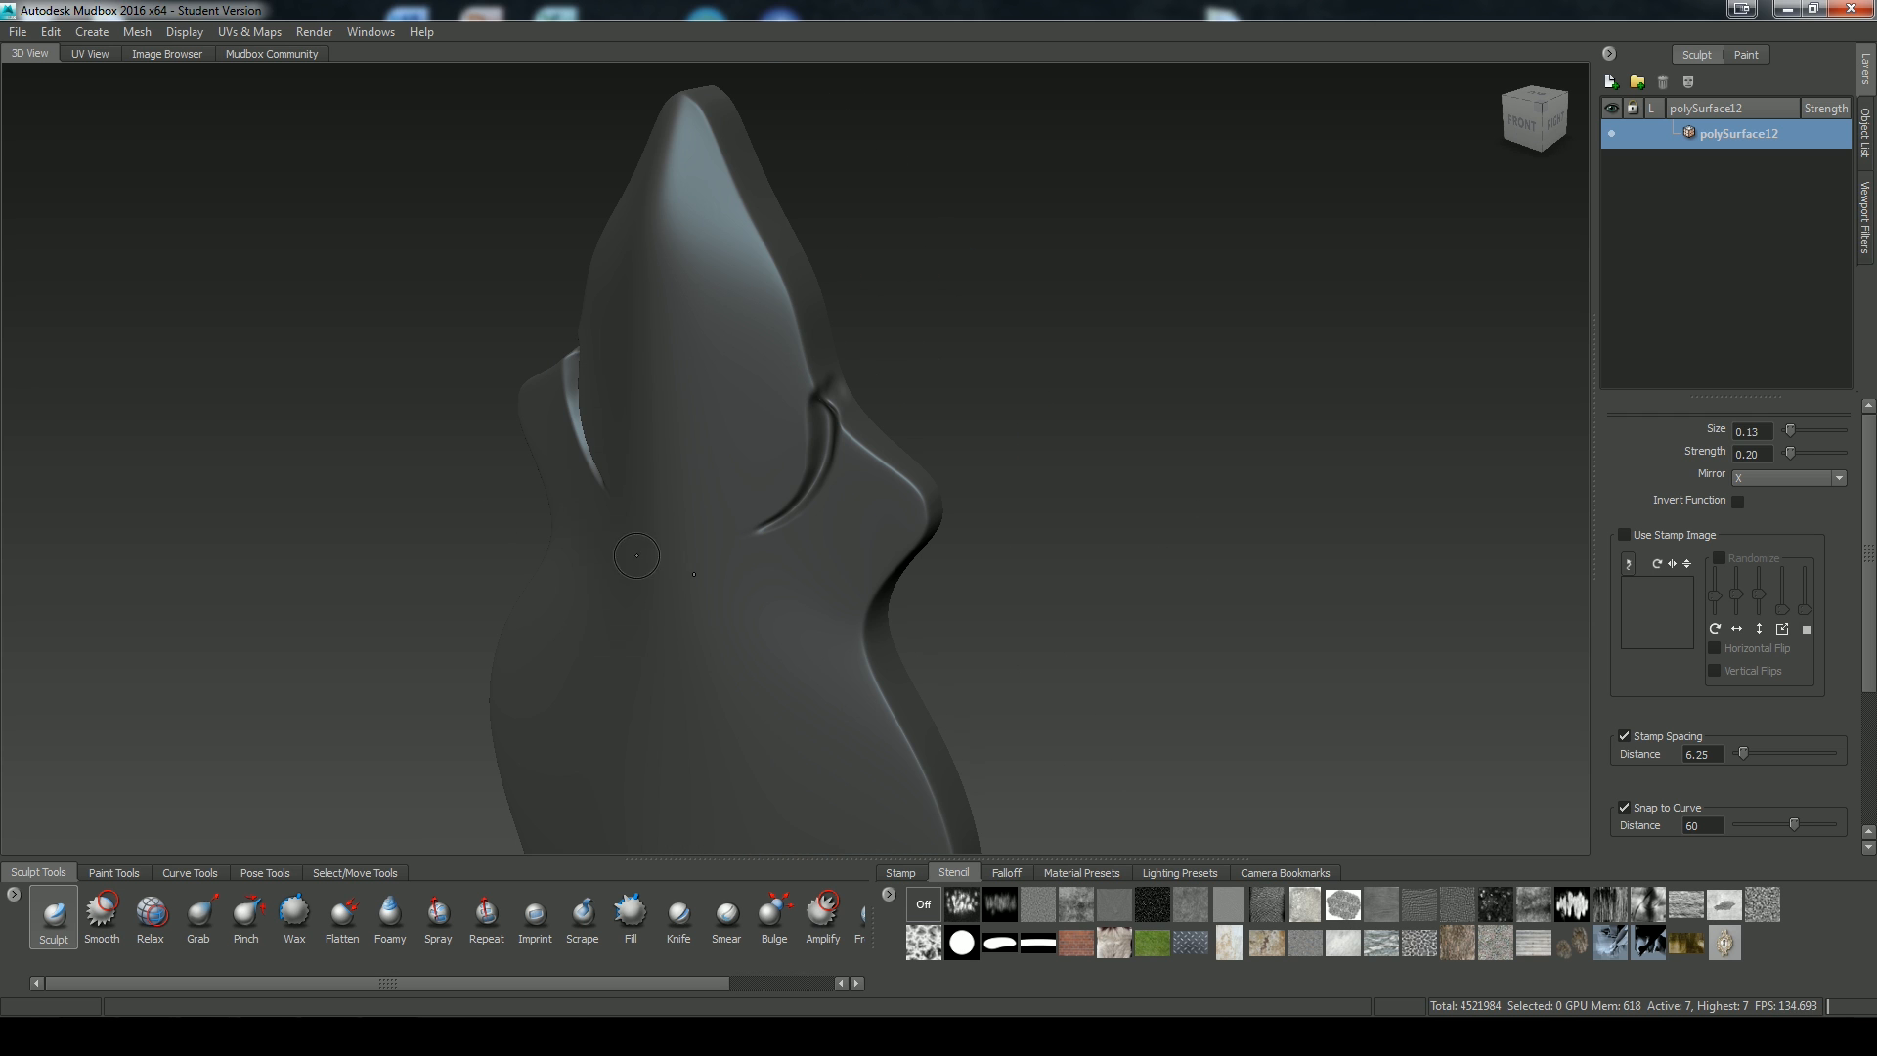
key("2")
key("ctrl+z")
Sculpt mirrored spiral scrolls on the back plate's upper ears with curved lines up to the tip, undoing unwanted strokes
left_click_drag(1066, 367, 1174, 362, "alt")
left_click(53, 918)
mouse_move(919, 386)
left_mouse_down("alt")
mouse_move(794, 388)
mouse_move(888, 385)
left_mouse_up("alt")
mouse_move(779, 235)
left_mouse_down("shift")
mouse_move(761, 239)
mouse_move(850, 377)
mouse_move(924, 436)
left_mouse_up("shift")
key("ctrl+z")
mouse_move(774, 180)
left_mouse_down()
mouse_move(1020, 436)
mouse_move(782, 245)
mouse_move(936, 370)
left_mouse_up()
key("ctrl+z")
mouse_move(1032, 436)
left_mouse_down()
mouse_move(900, 416)
mouse_move(909, 536)
mouse_move(973, 440)
mouse_move(936, 504)
left_mouse_up()
scroll(1199, 592, "down", 5)
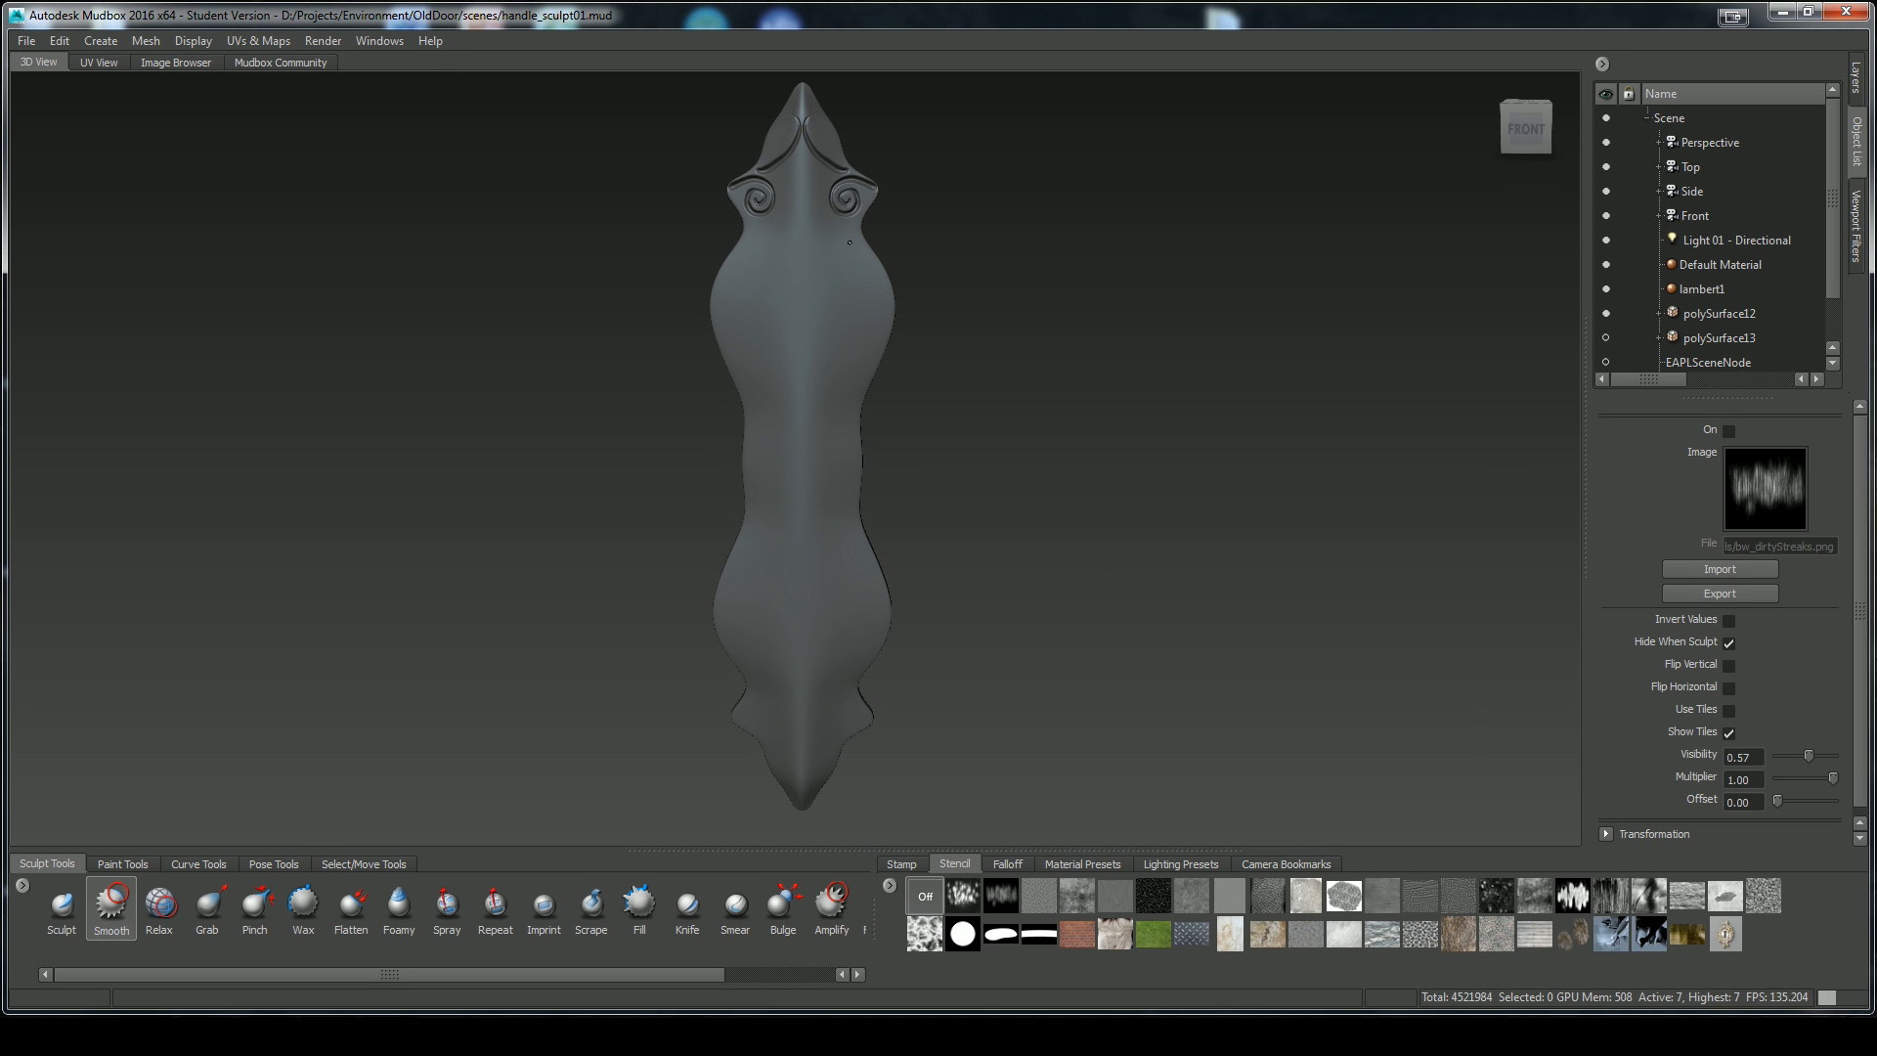
Sculpt a mirrored border groove following the back plate's side edges down to the lower ears, and show polySurface13
left_click(78, 896)
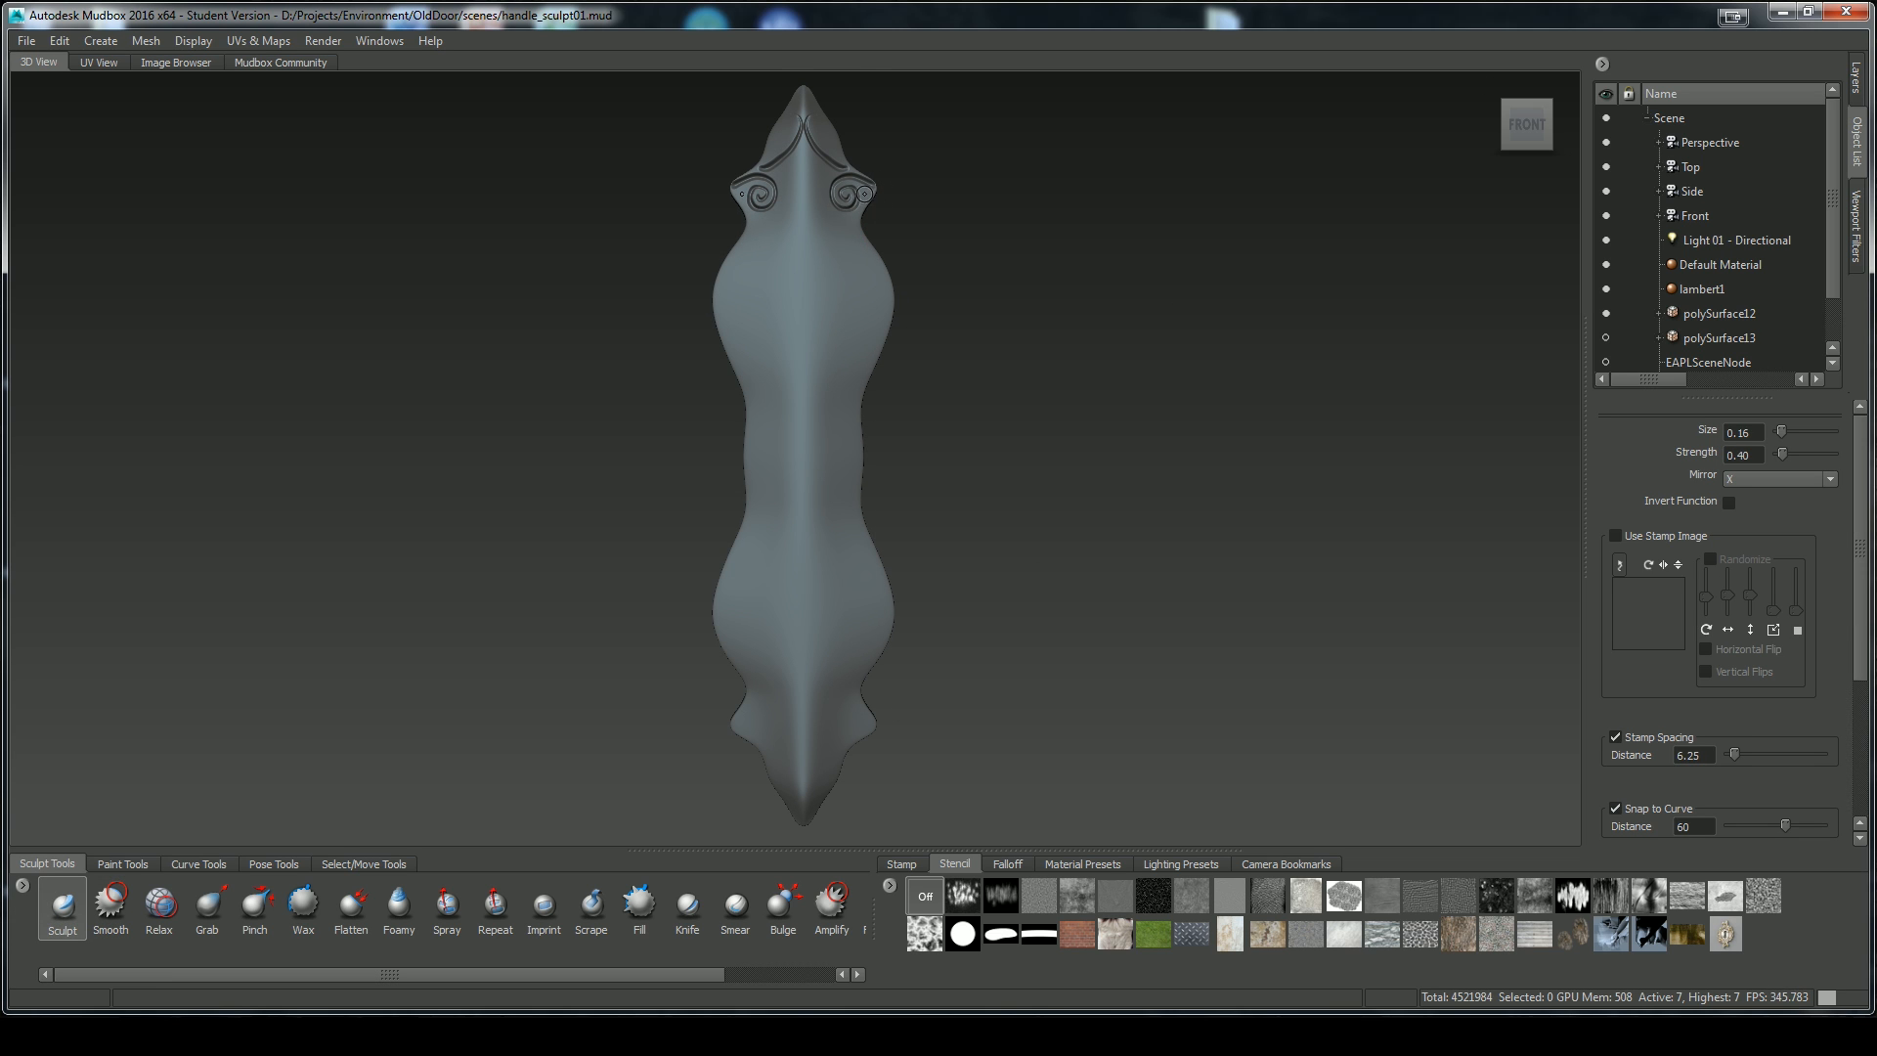
left_click_drag(833, 560, 850, 691)
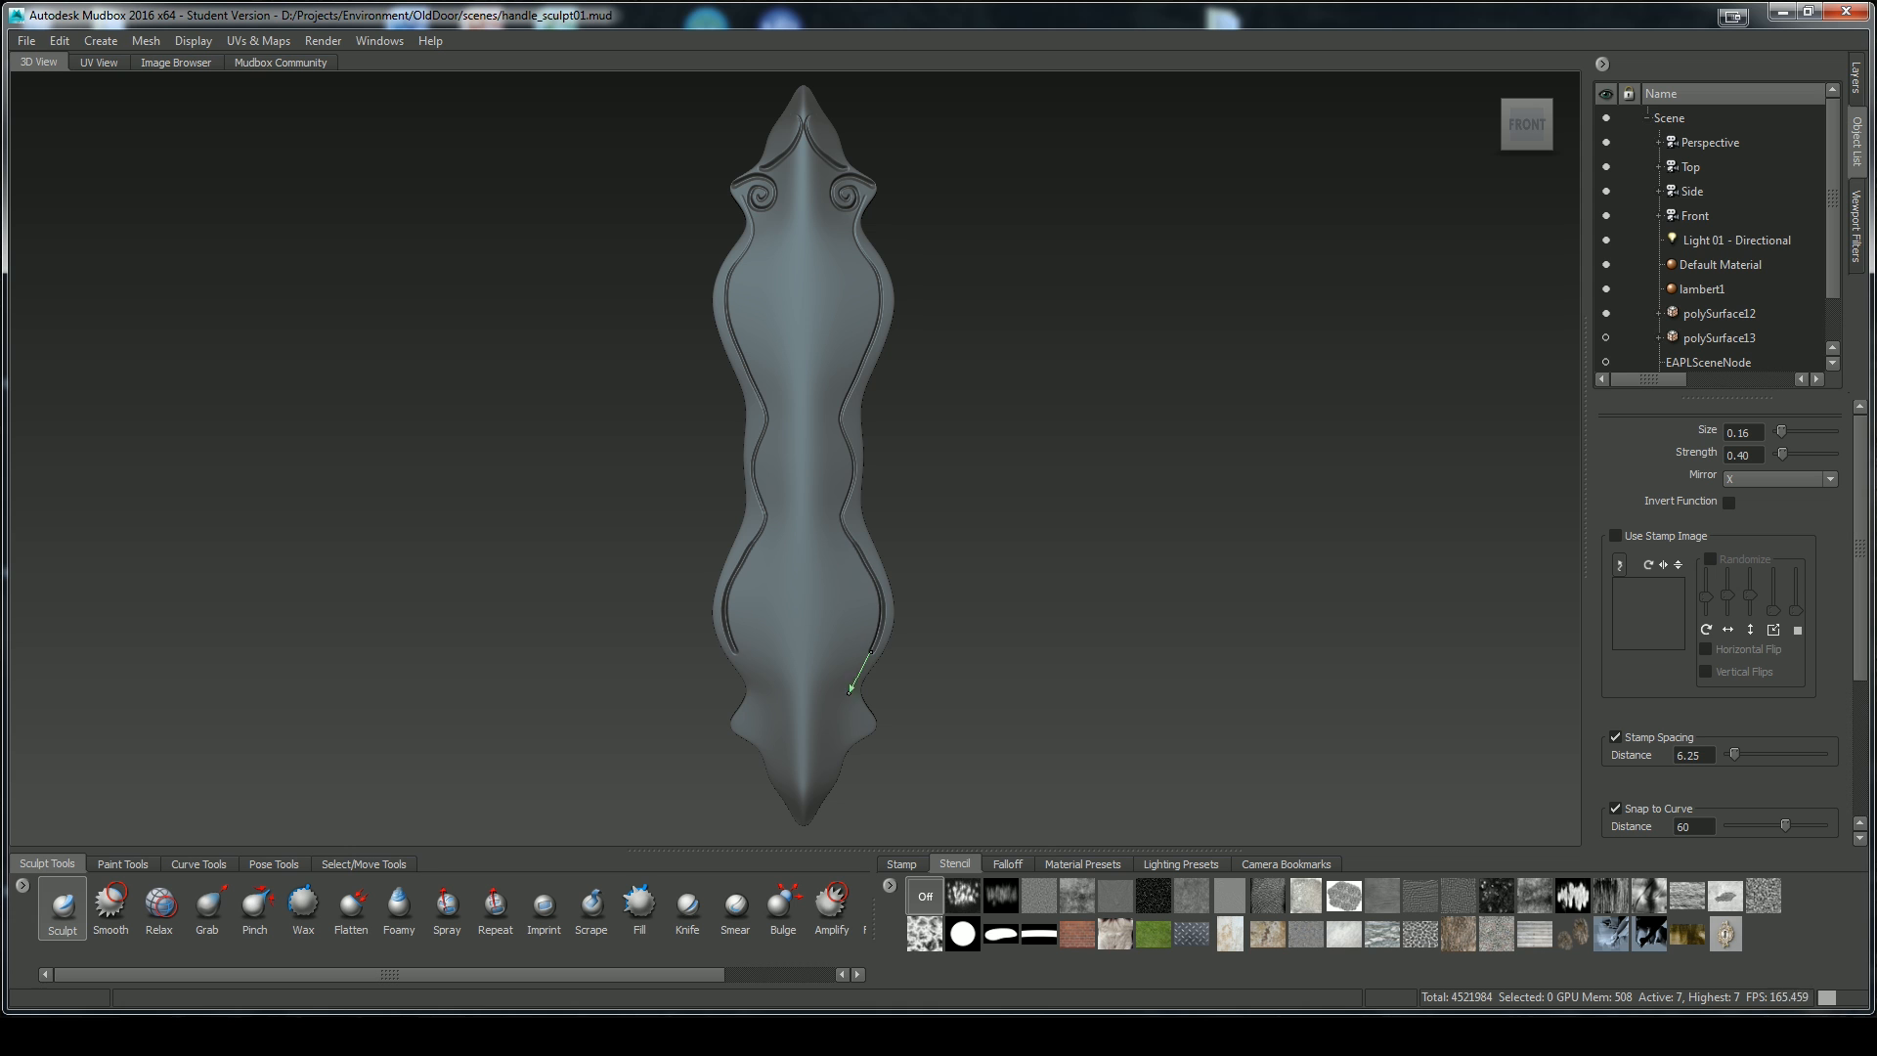
left_click(1606, 337)
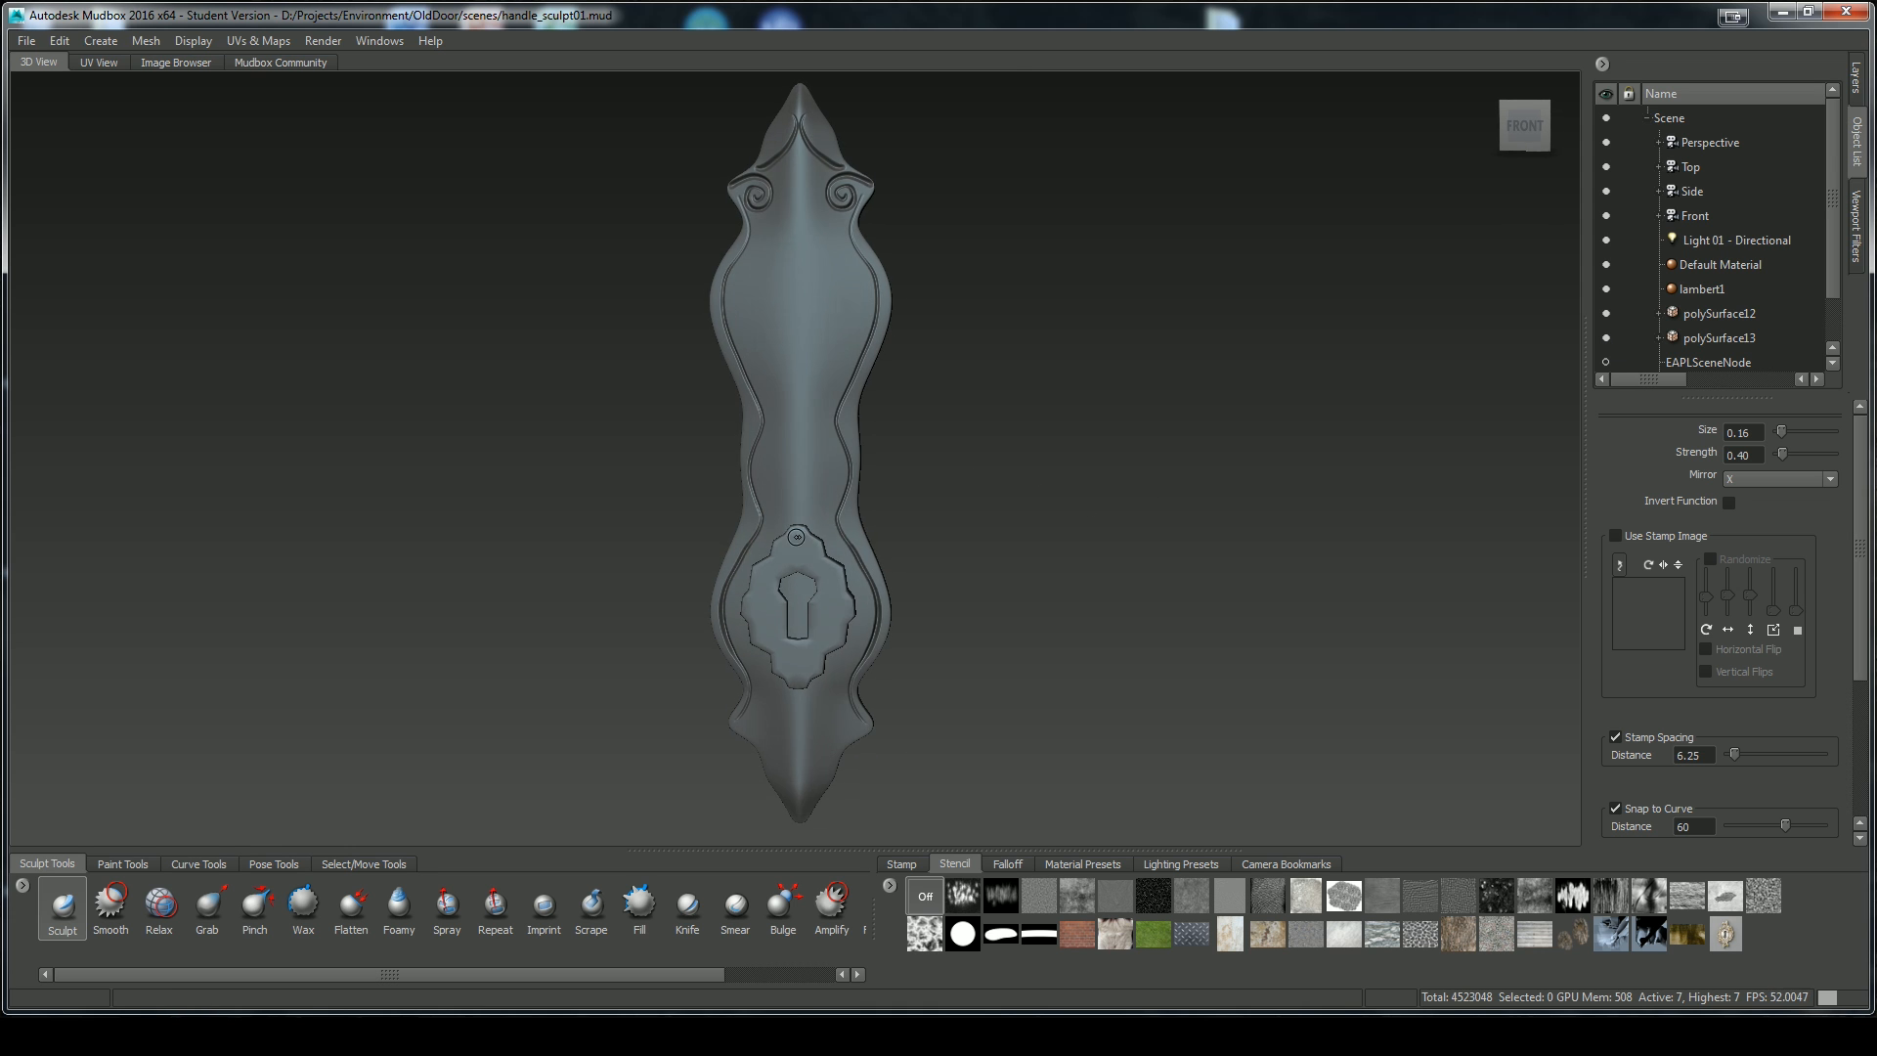
Set the Steady Stroke distance to 1 and sculpt mirrored leaf outlines with curled upper ends above the keyhole plate
scroll(839, 456, "up", 5)
left_click_drag(1855, 673, 1855, 812)
left_click(1689, 698)
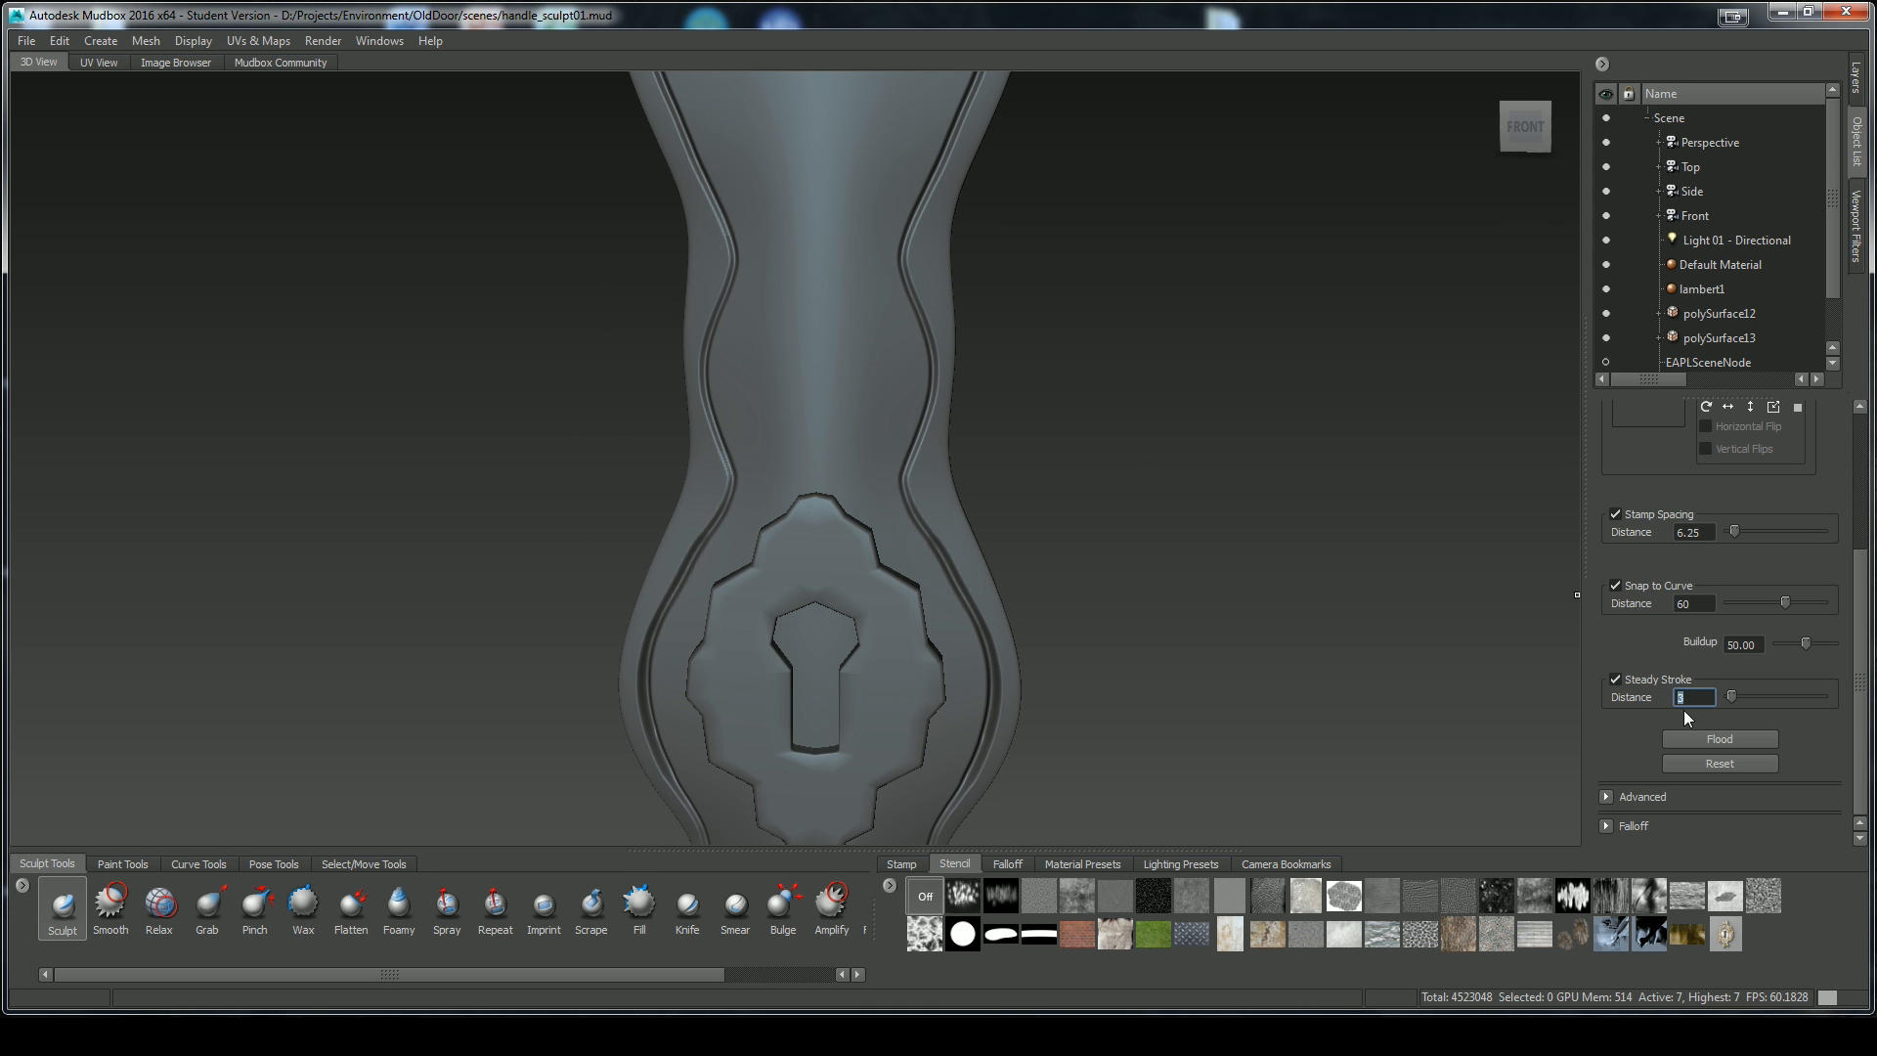
type("1.5")
middle_click_drag(834, 457, 851, 479, "alt")
mouse_move(894, 431)
left_mouse_down()
mouse_move(849, 500)
mouse_move(914, 516)
mouse_move(938, 396)
mouse_move(870, 392)
mouse_move(885, 415)
left_mouse_up()
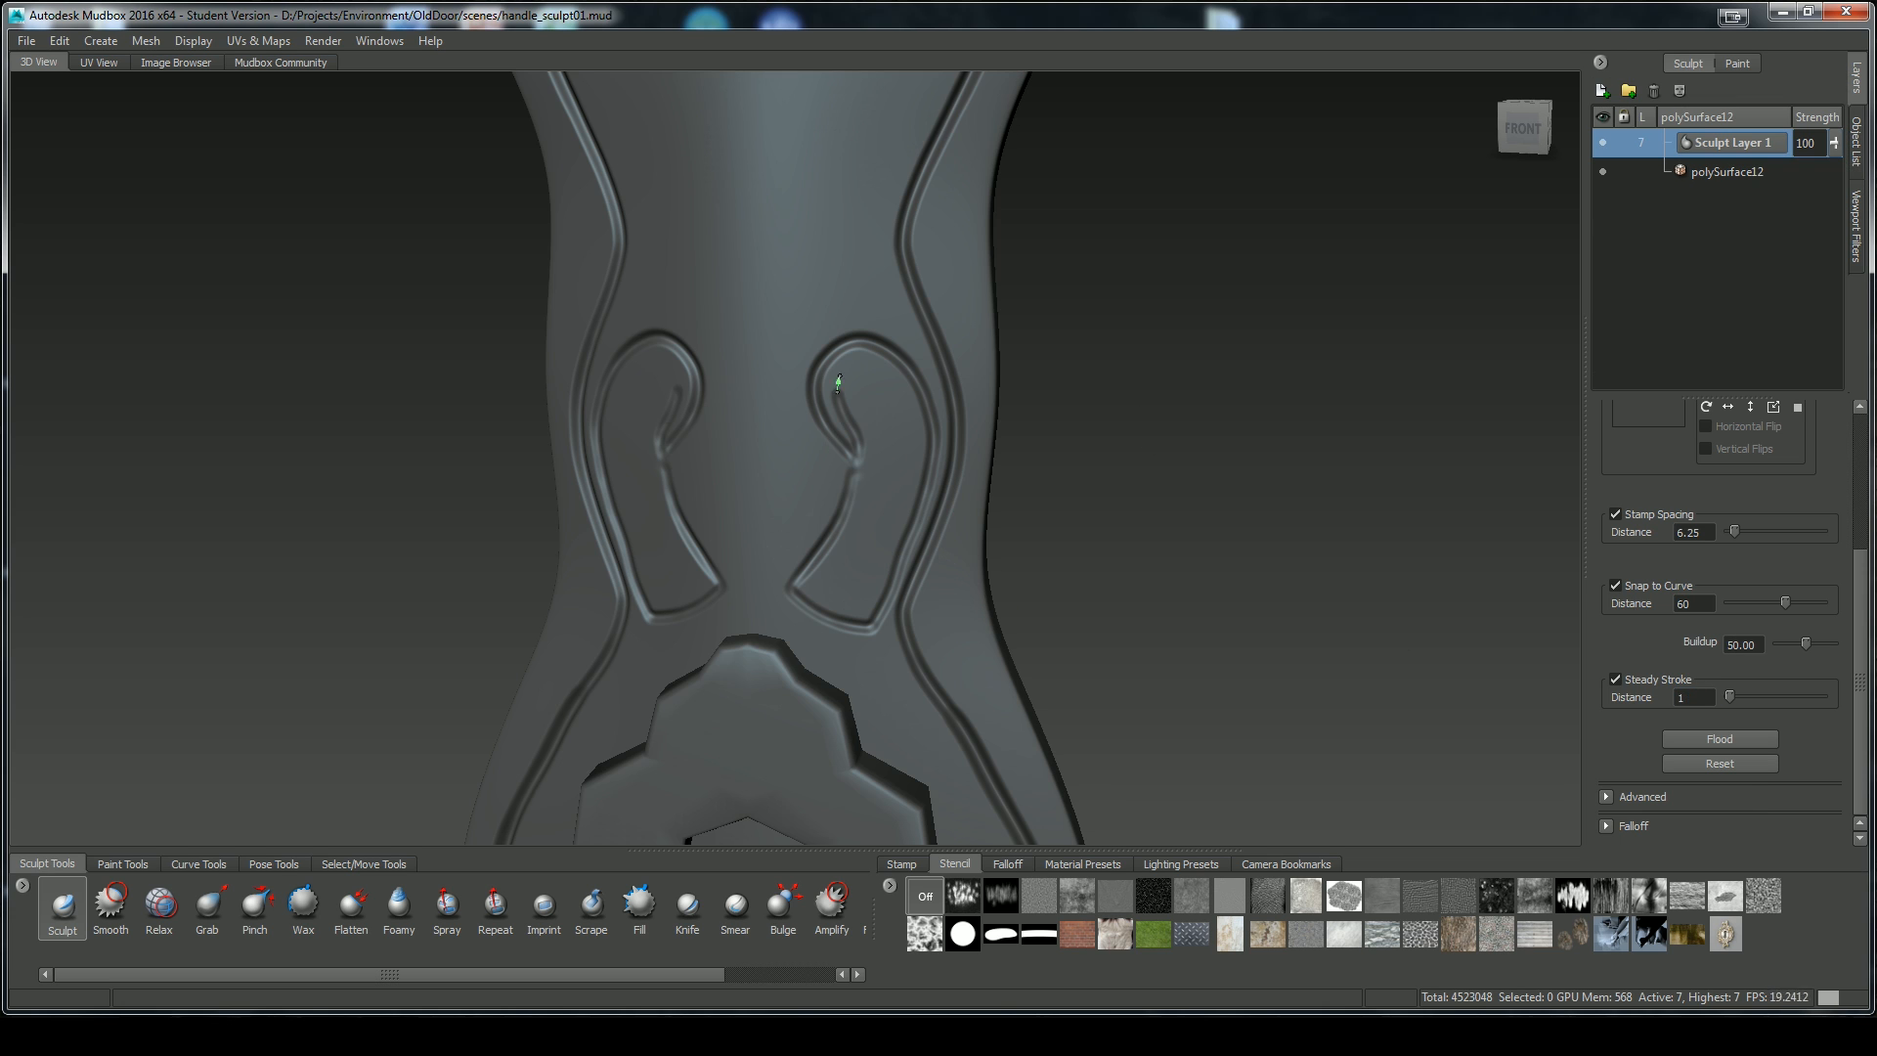
mouse_move(839, 400)
left_mouse_down()
mouse_move(904, 442)
mouse_move(865, 406)
left_mouse_up()
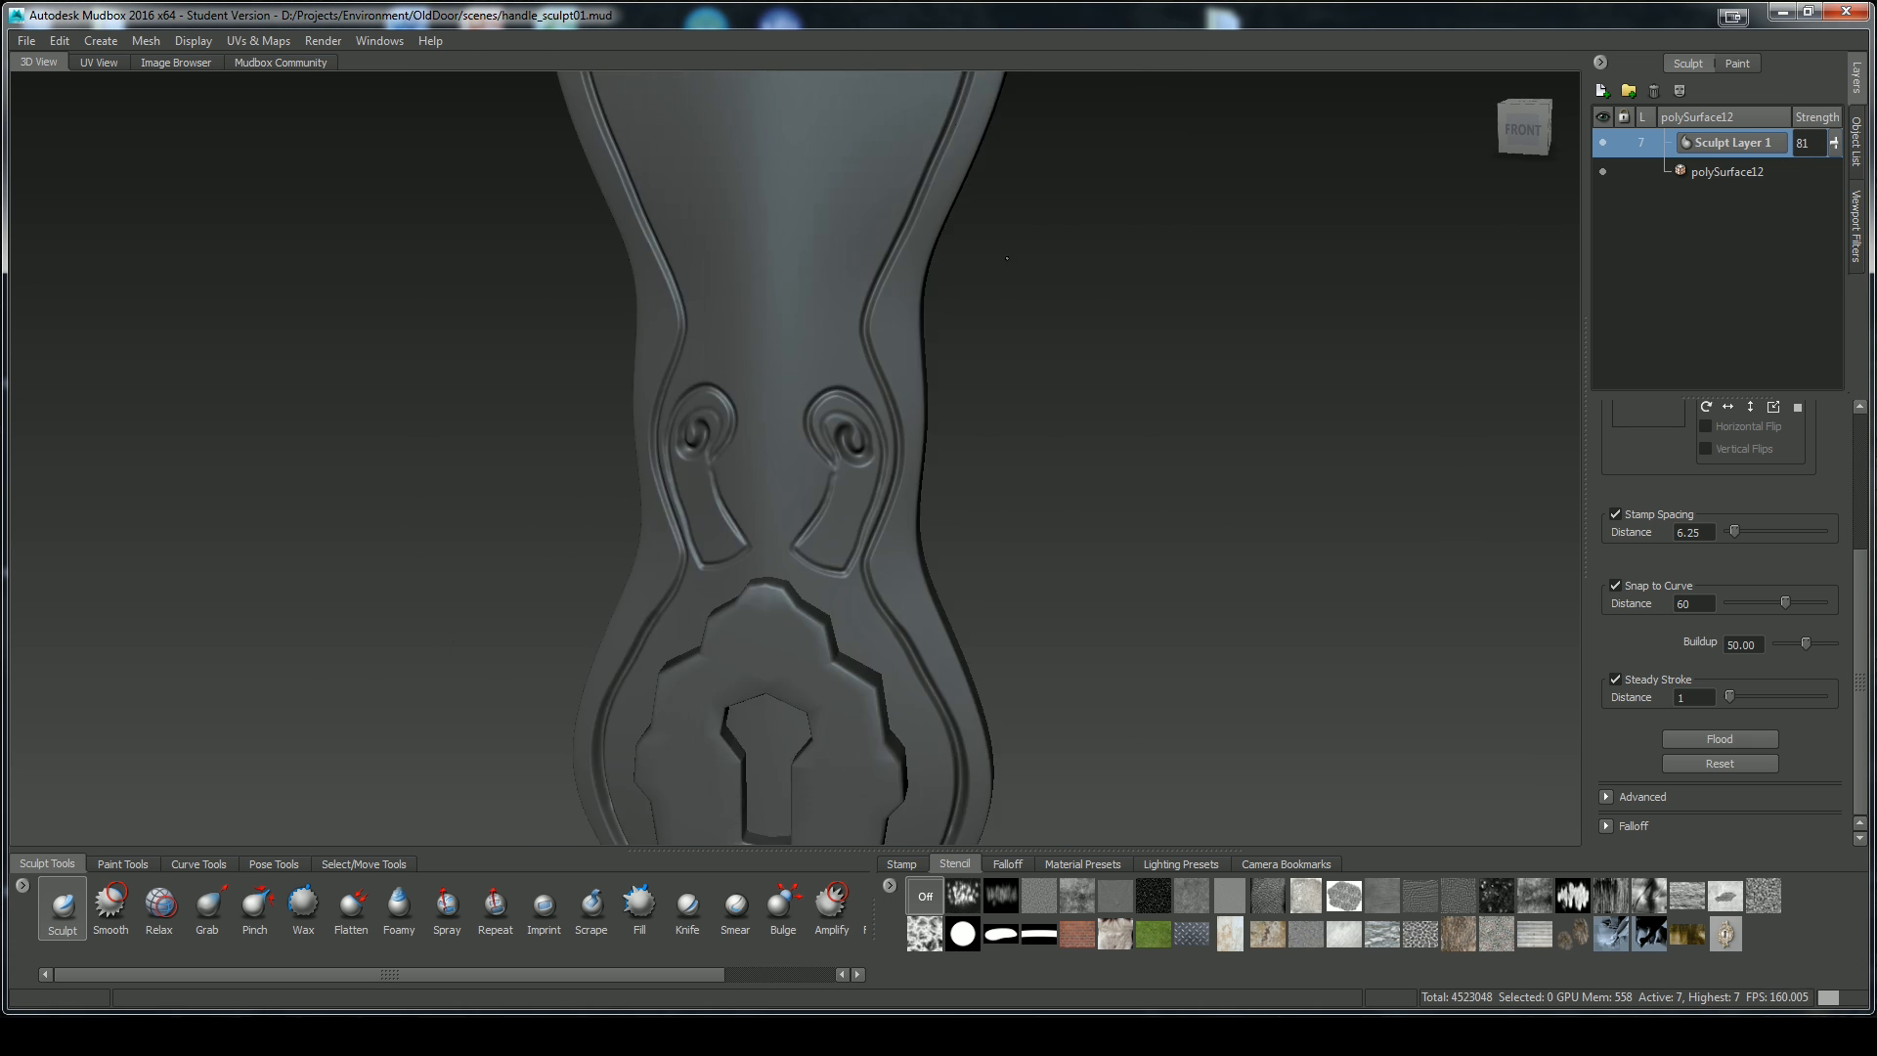
Sculpt three short mirrored notches across the outer side of each leaf on Sculpt Layer 2
scroll(840, 441, "up", 3)
mouse_move(916, 470)
left_mouse_down()
mouse_move(871, 474)
mouse_move(854, 548)
left_mouse_up()
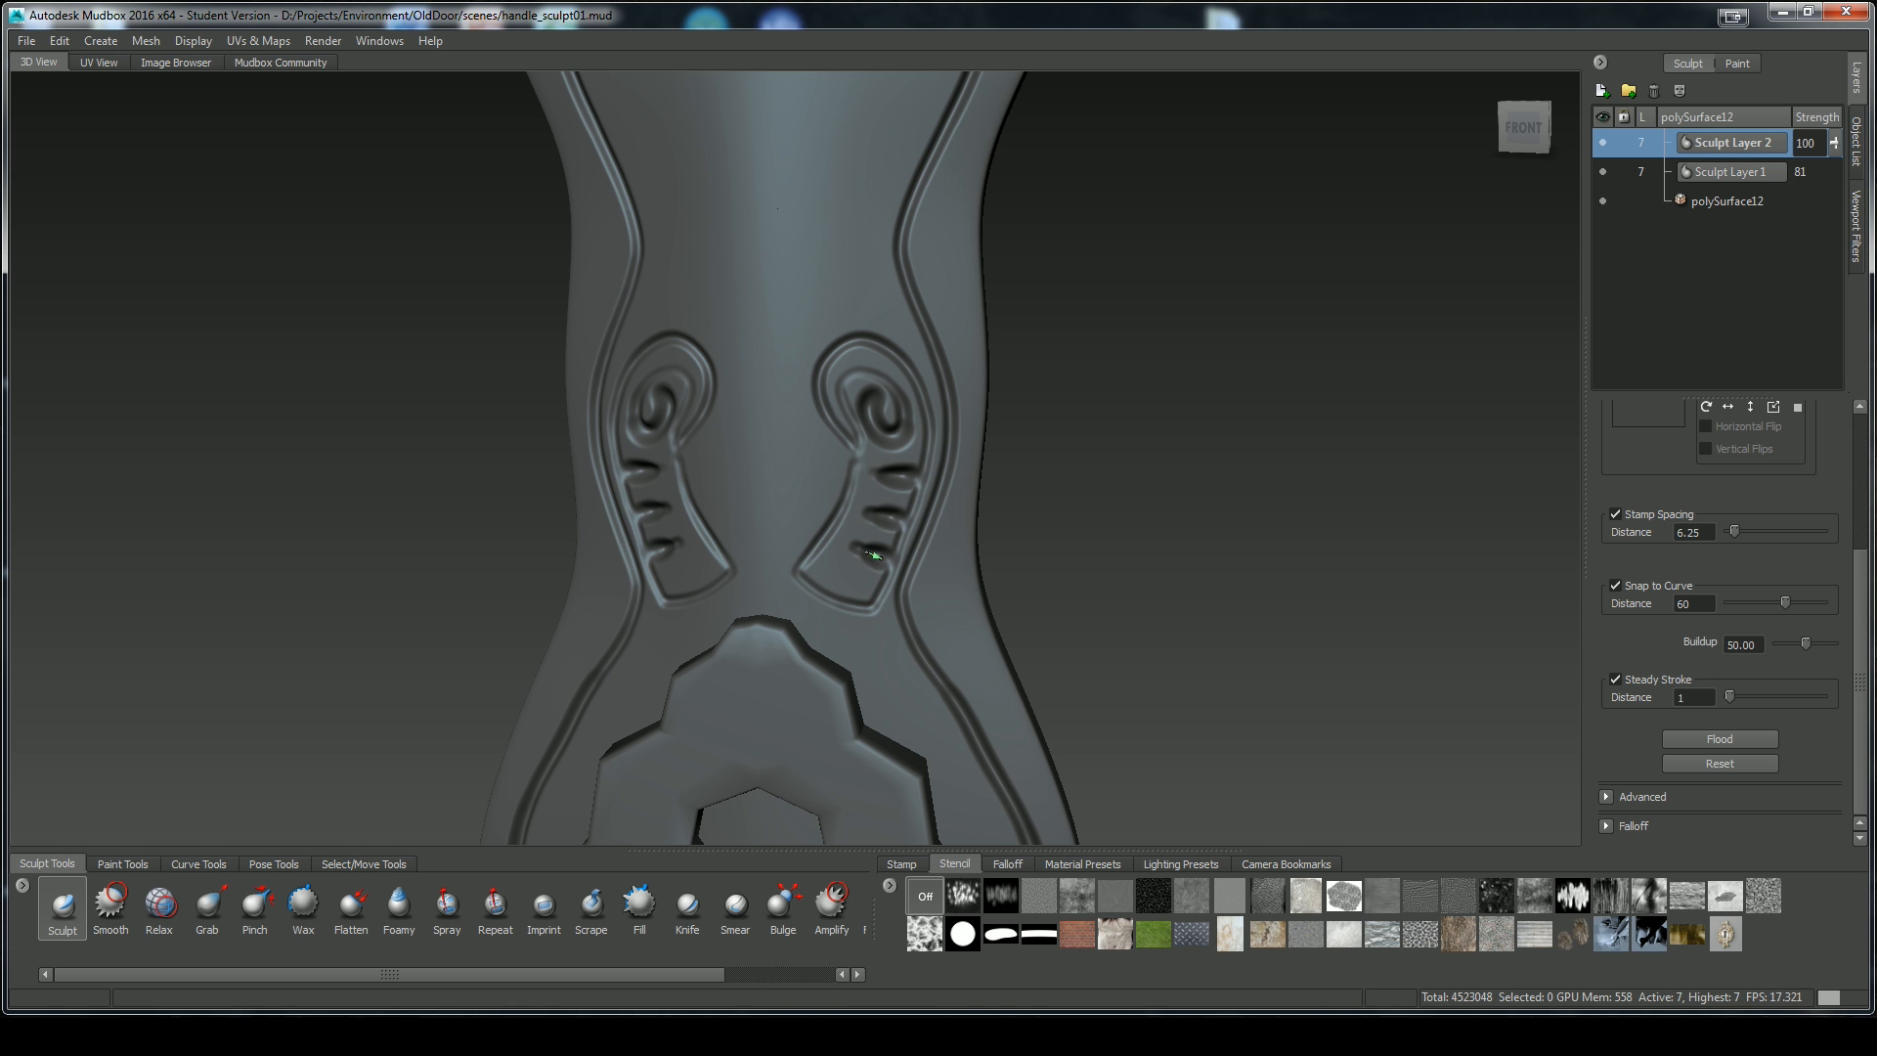
right_click_drag(875, 554, 1333, 587, "alt")
left_click_drag(1333, 586, 1271, 548, "alt")
Set the Smooth brush strength to 56.10, undo a trial stroke, and soften the inner ends of the leaf notches
right_click(917, 545)
key("2")
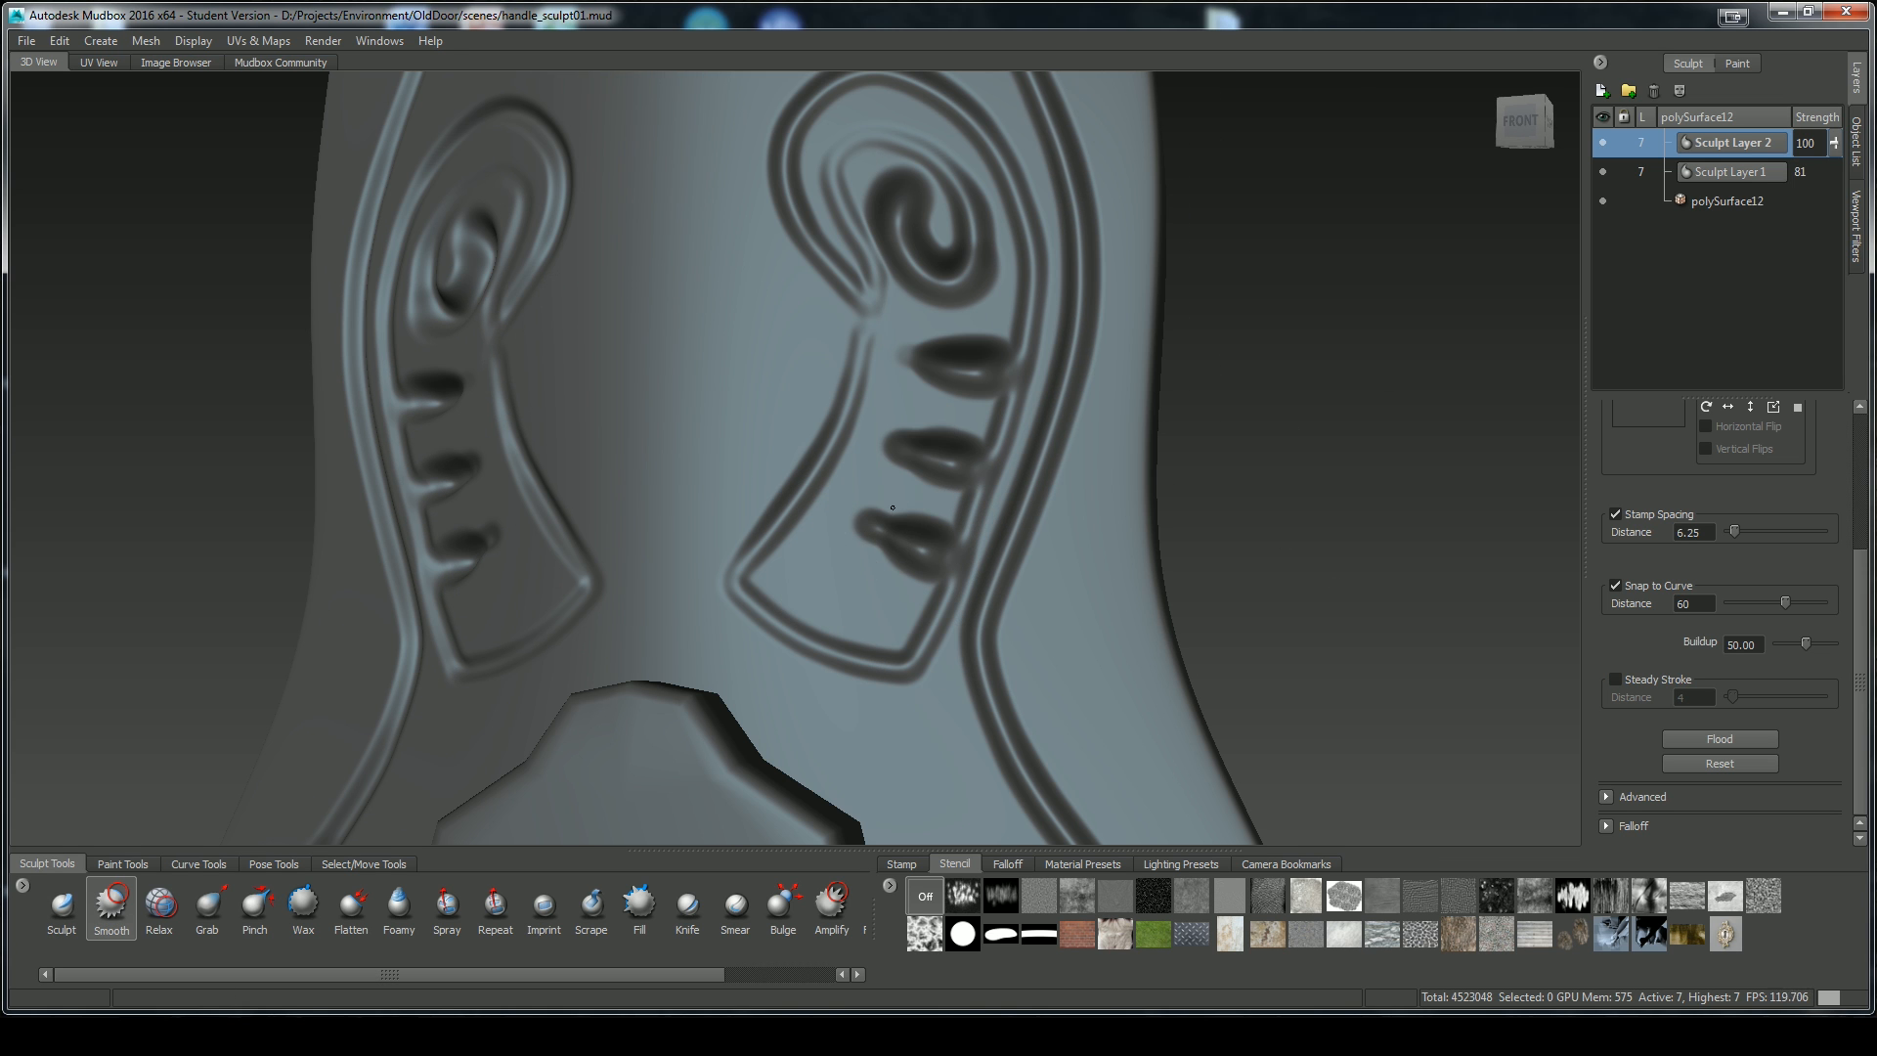
left_click_drag(1859, 561, 1858, 427)
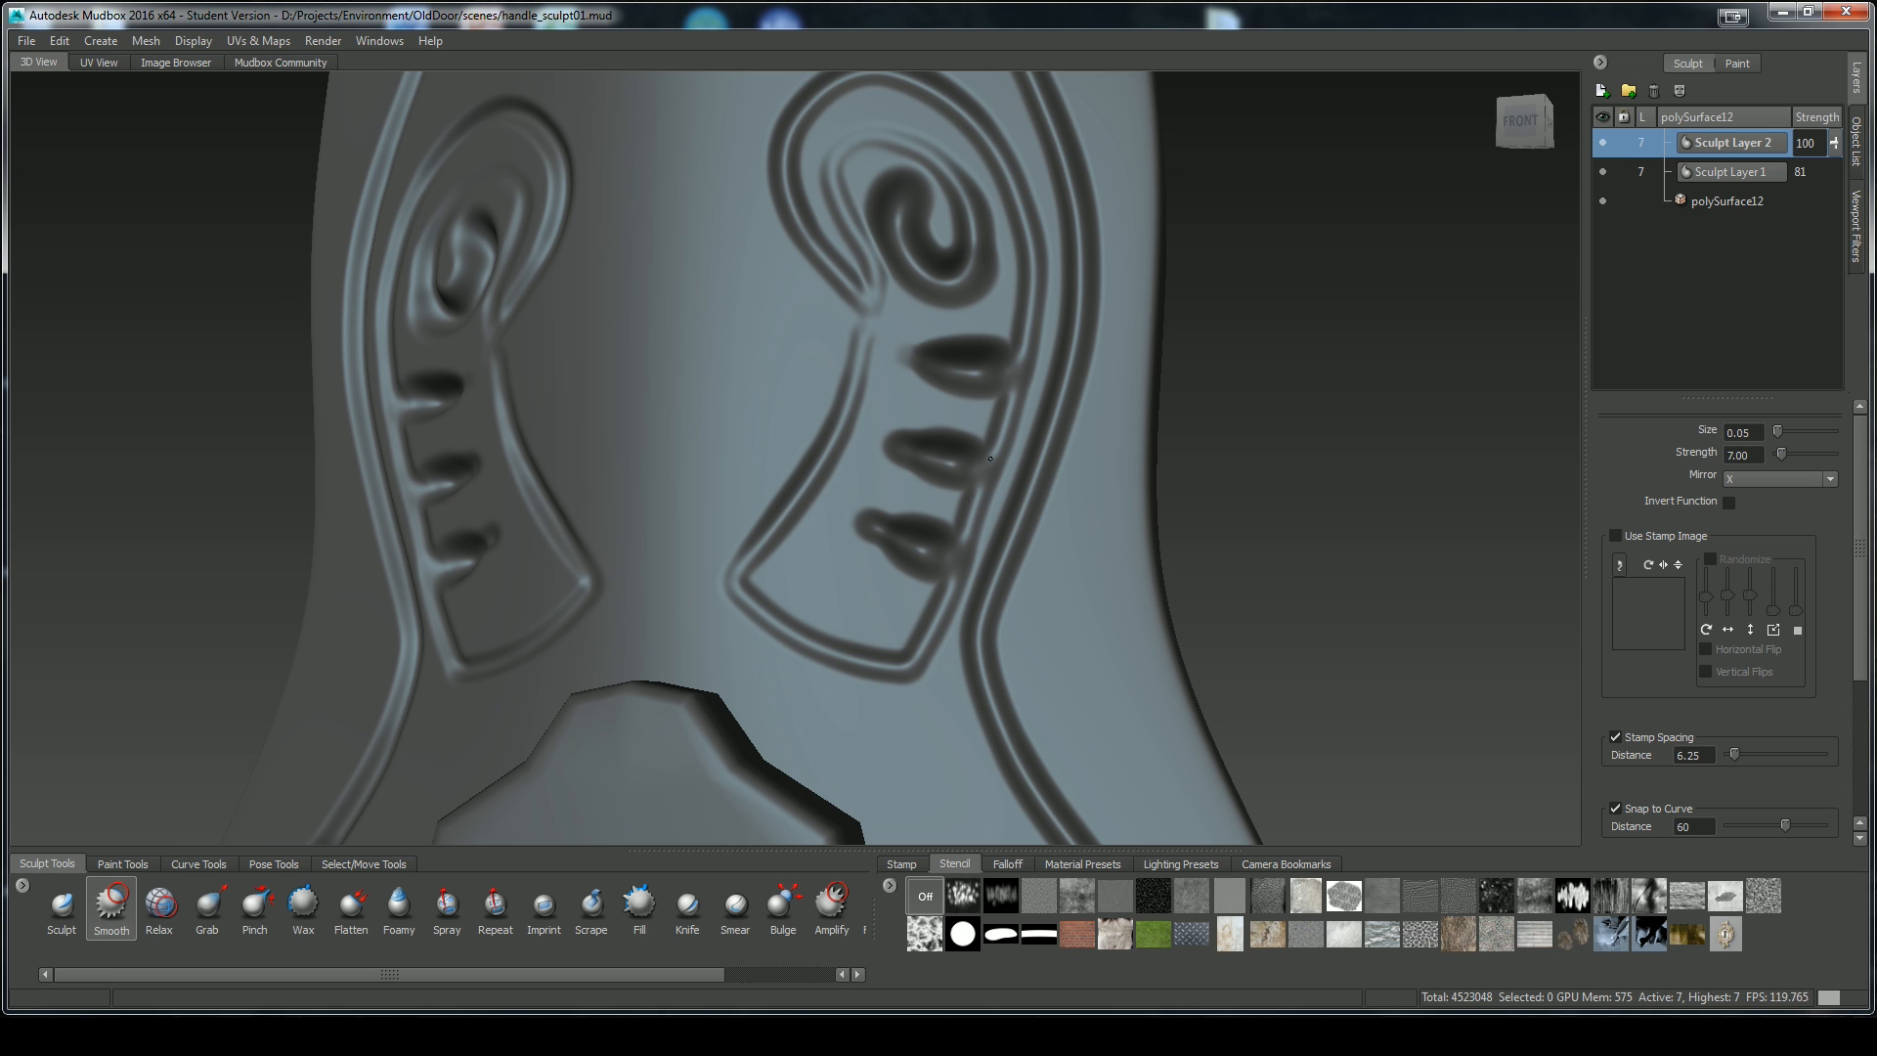
left_click_drag(1782, 453, 1834, 454)
left_click_drag(856, 416, 953, 376)
key("ctrl+z")
left_click_drag(1834, 453, 1809, 454)
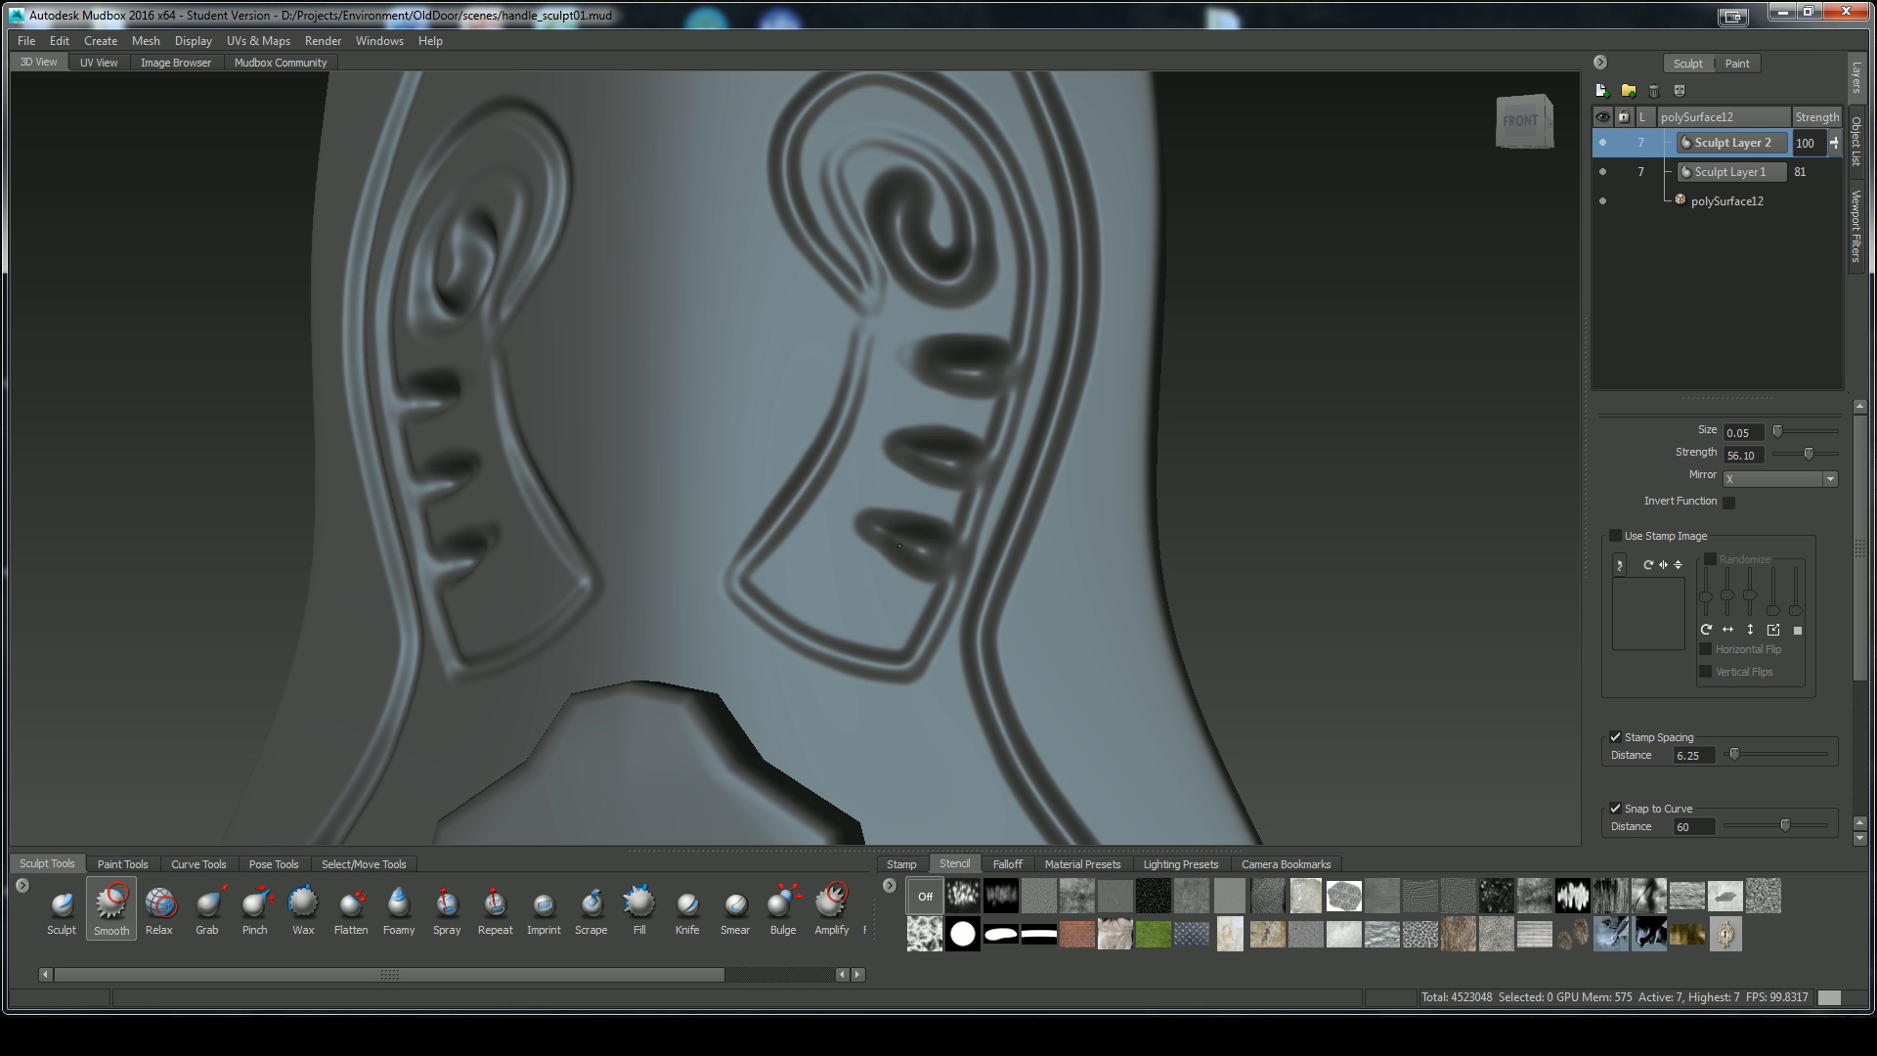
Resize the Sculpt brush and add mirrored curls beneath the notched leaves above the keyhole plate
mouse_move(1205, 496)
left_mouse_down("alt")
mouse_move(1500, 729)
mouse_move(847, 436)
left_mouse_up("alt")
mouse_move(847, 436)
right_mouse_down("alt")
mouse_move(685, 436)
mouse_move(829, 477)
right_mouse_up("alt")
key("1")
key("b")
mouse_move(829, 476)
left_mouse_down()
mouse_move(913, 533)
mouse_move(908, 550)
left_mouse_up()
mouse_move(1030, 602)
left_mouse_down("alt")
mouse_move(772, 460)
mouse_move(783, 480)
left_mouse_up("alt")
left_click_drag(803, 423, 807, 416)
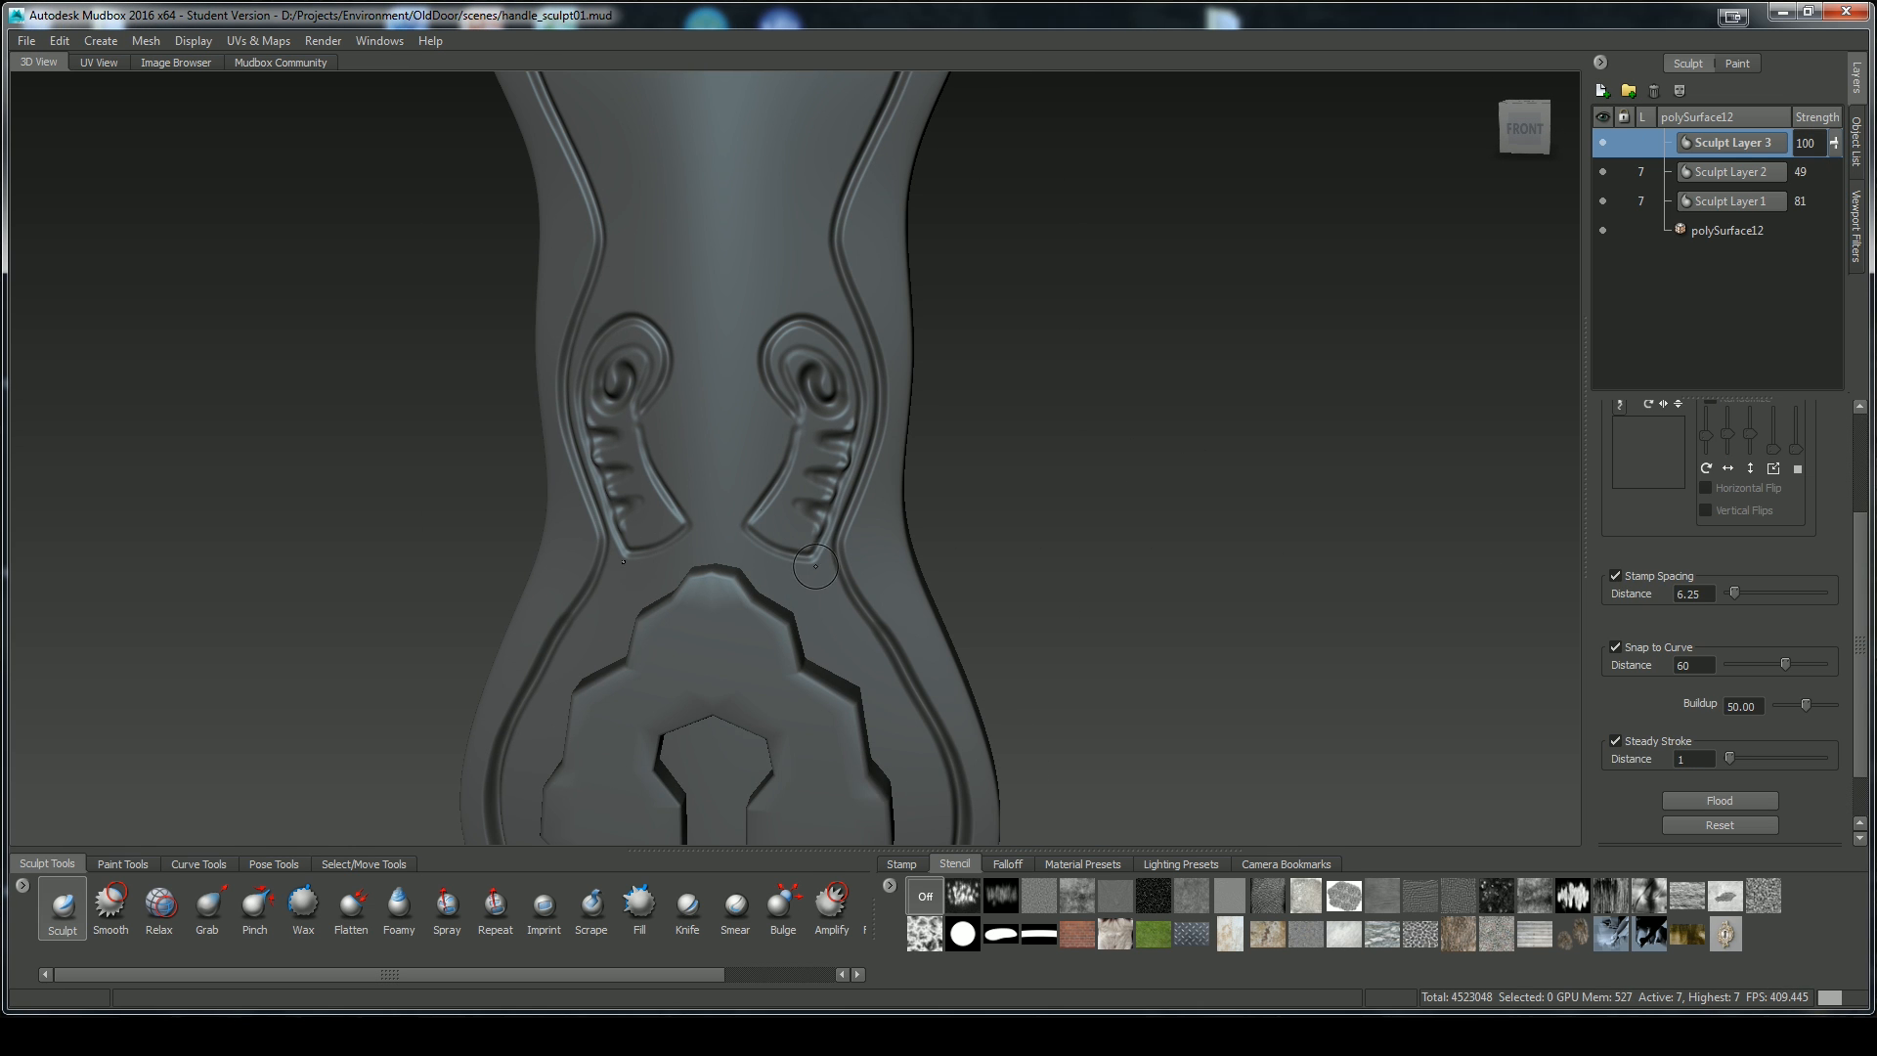
mouse_move(823, 625)
left_mouse_down()
mouse_move(802, 563)
mouse_move(749, 535)
left_mouse_up()
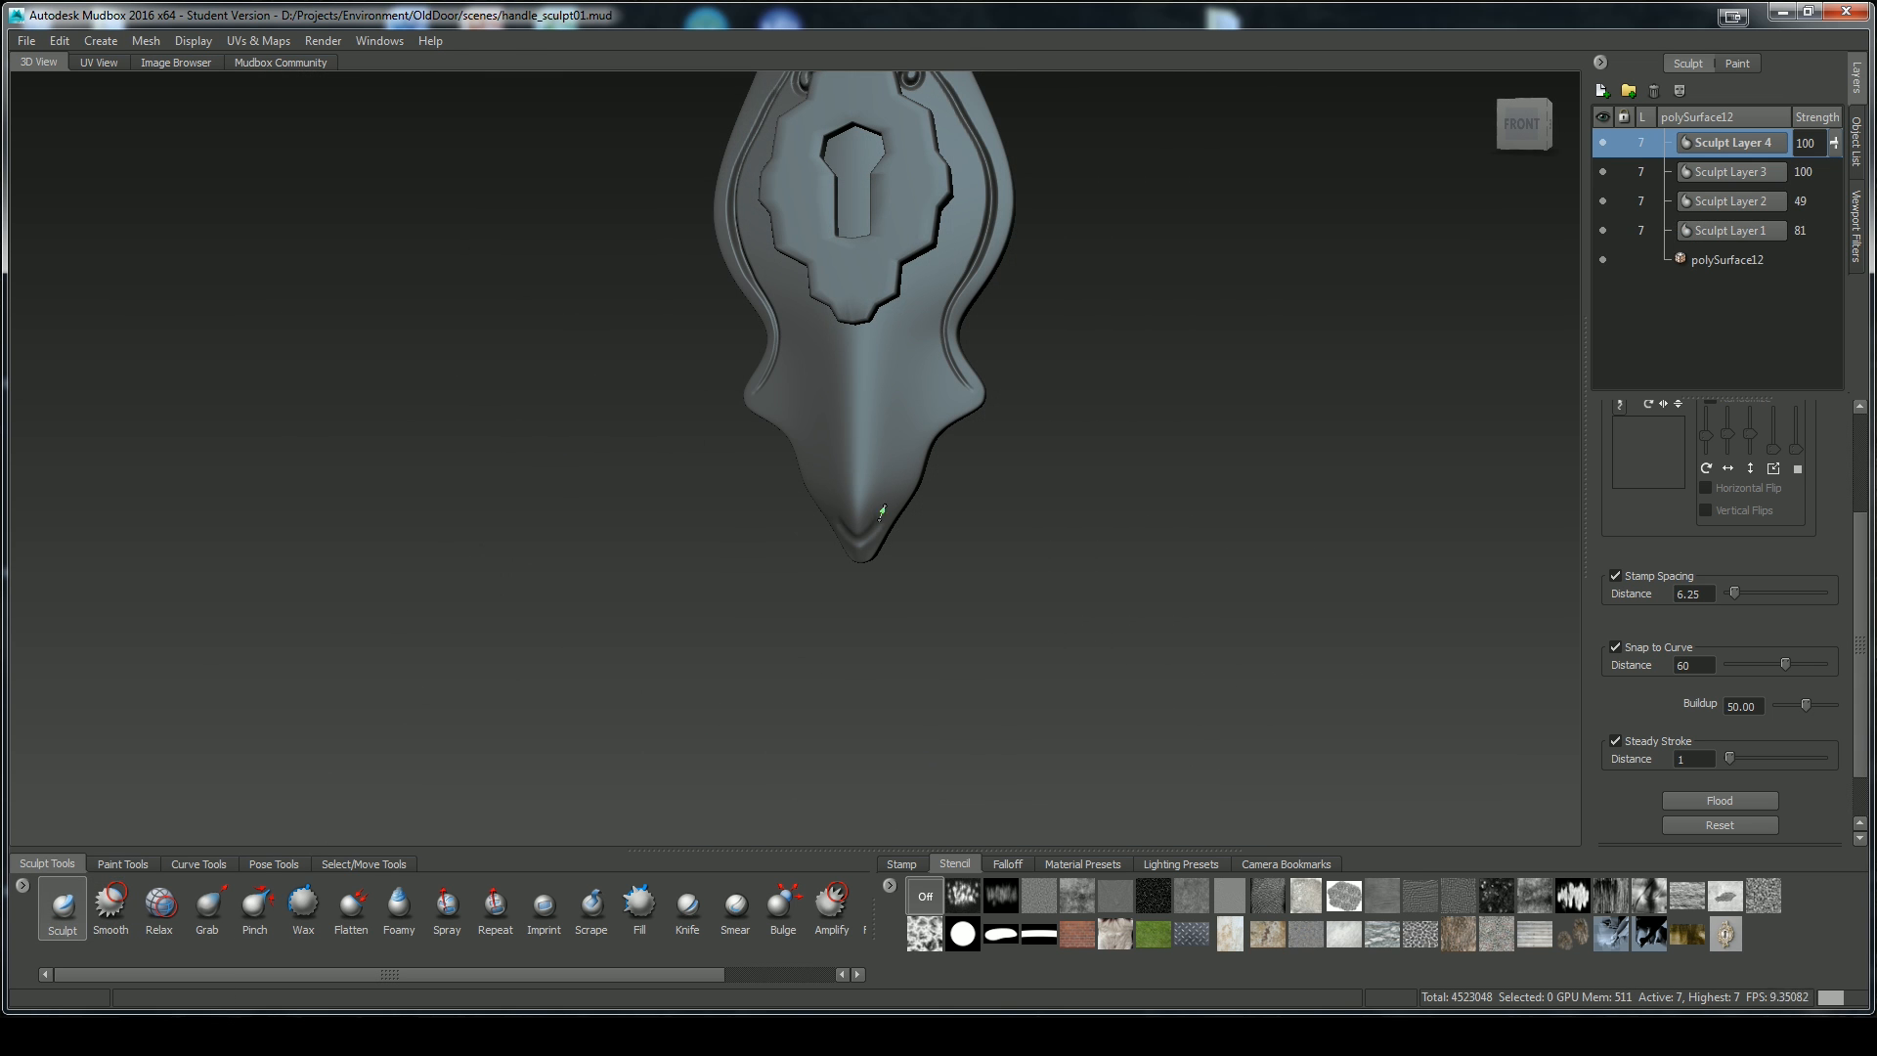
Sculpt and smooth mirrored scrolls running from the back plate's lower tip into its lower ears on Sculpt Layer 4
left_click_drag(881, 510, 928, 416)
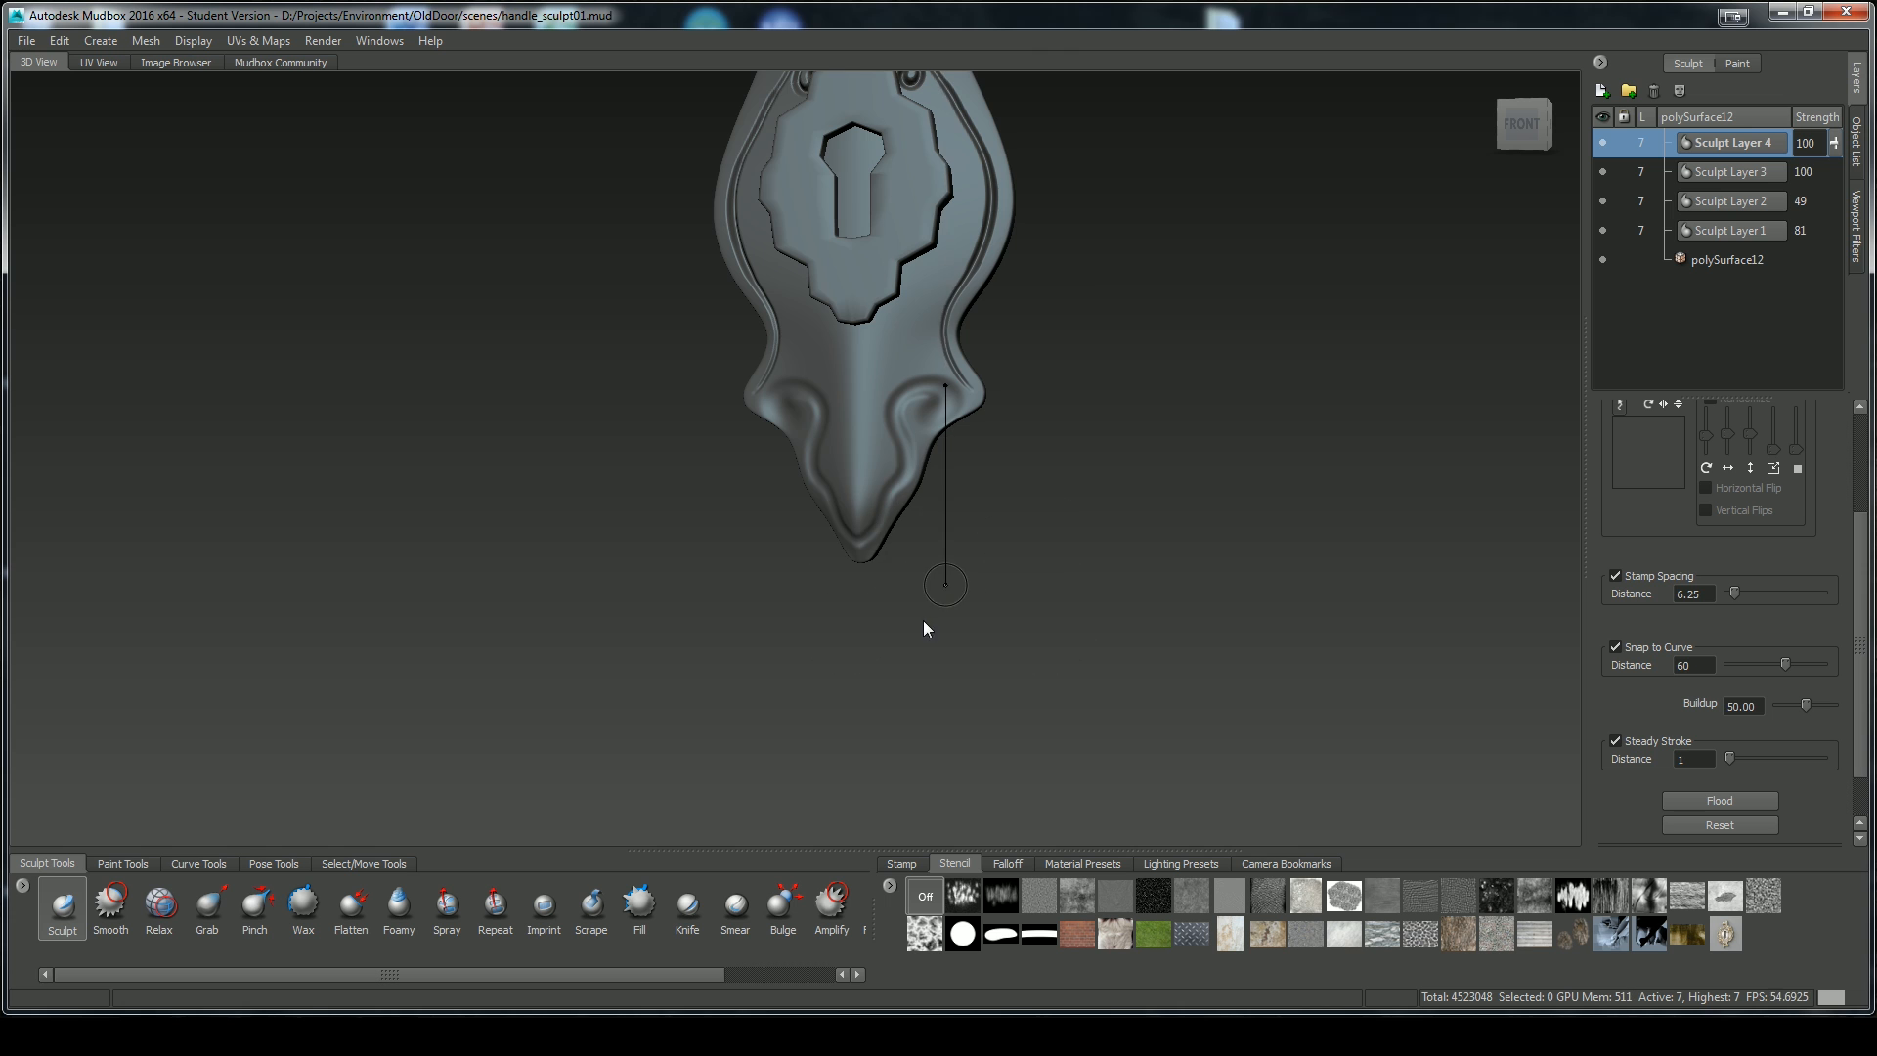
scroll(922, 629, "up", 5)
mouse_move(934, 463)
left_mouse_down("shift")
mouse_move(984, 532)
mouse_move(990, 457)
mouse_move(882, 465)
left_mouse_up("shift")
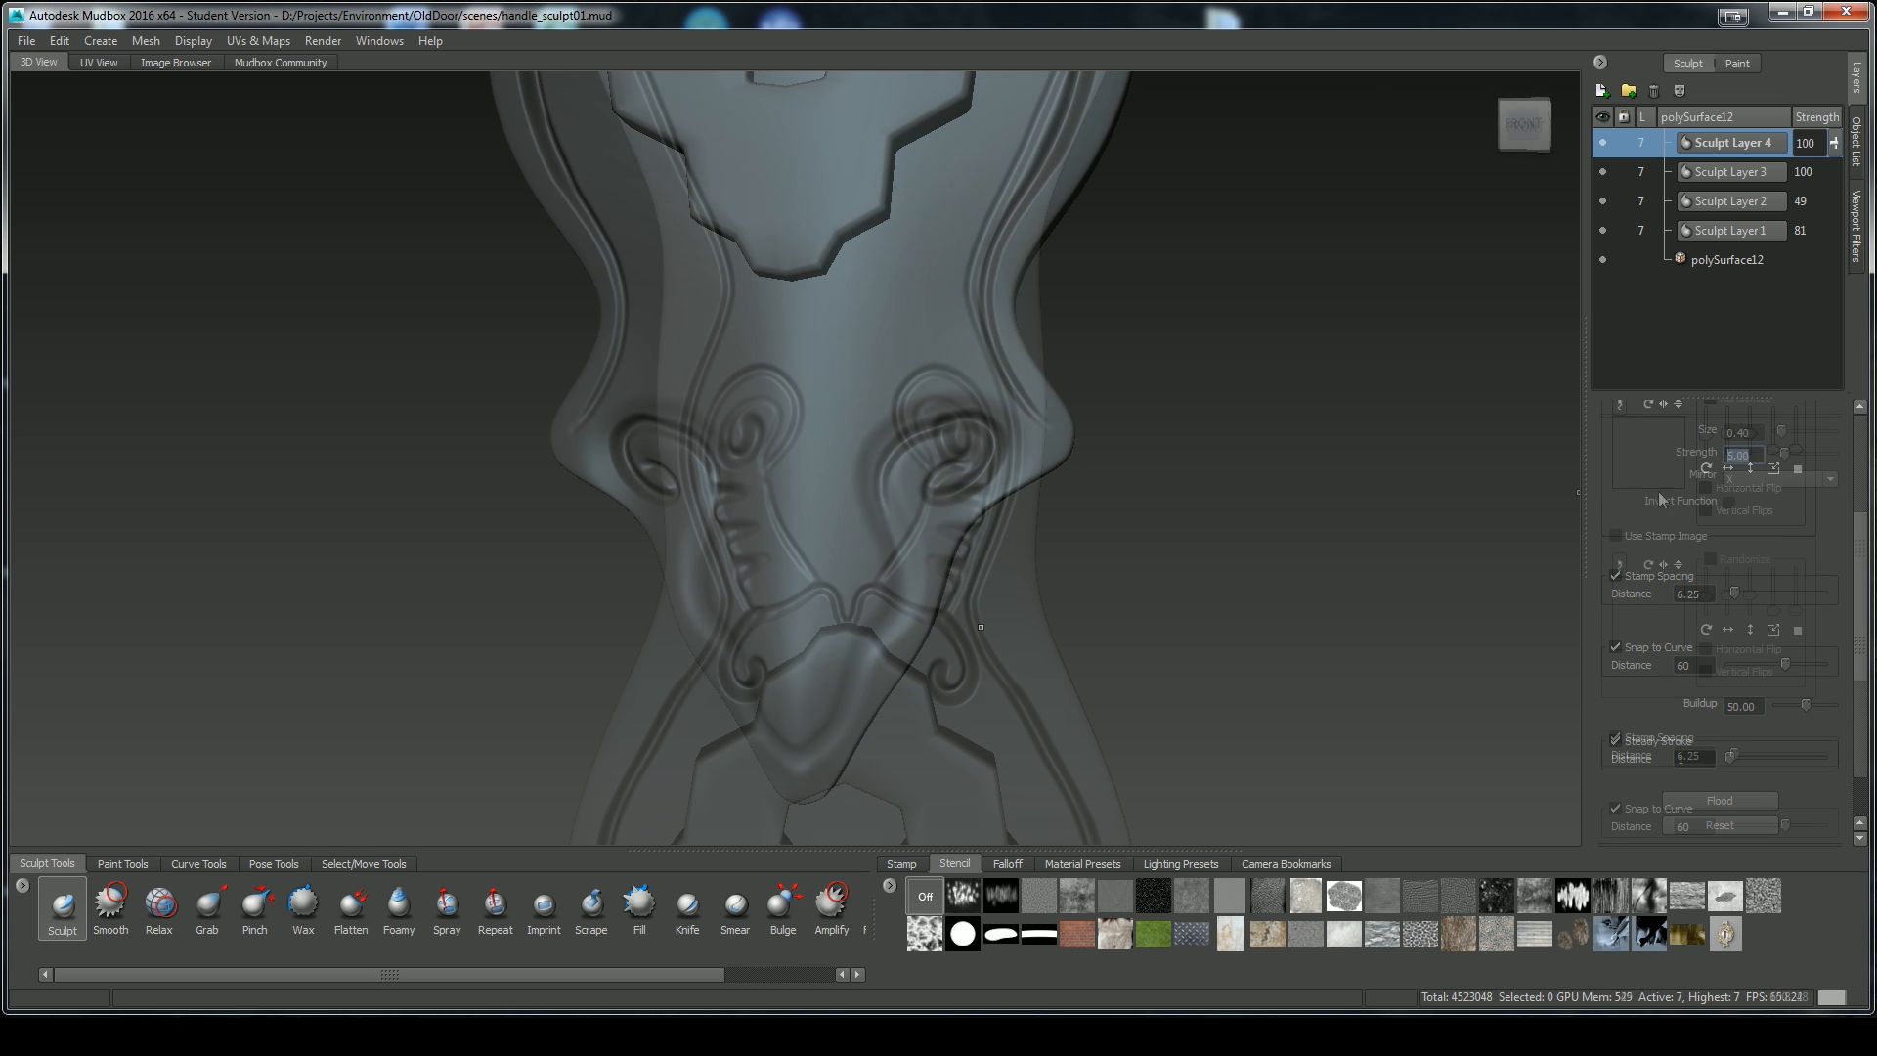
left_click_drag(885, 435, 860, 431)
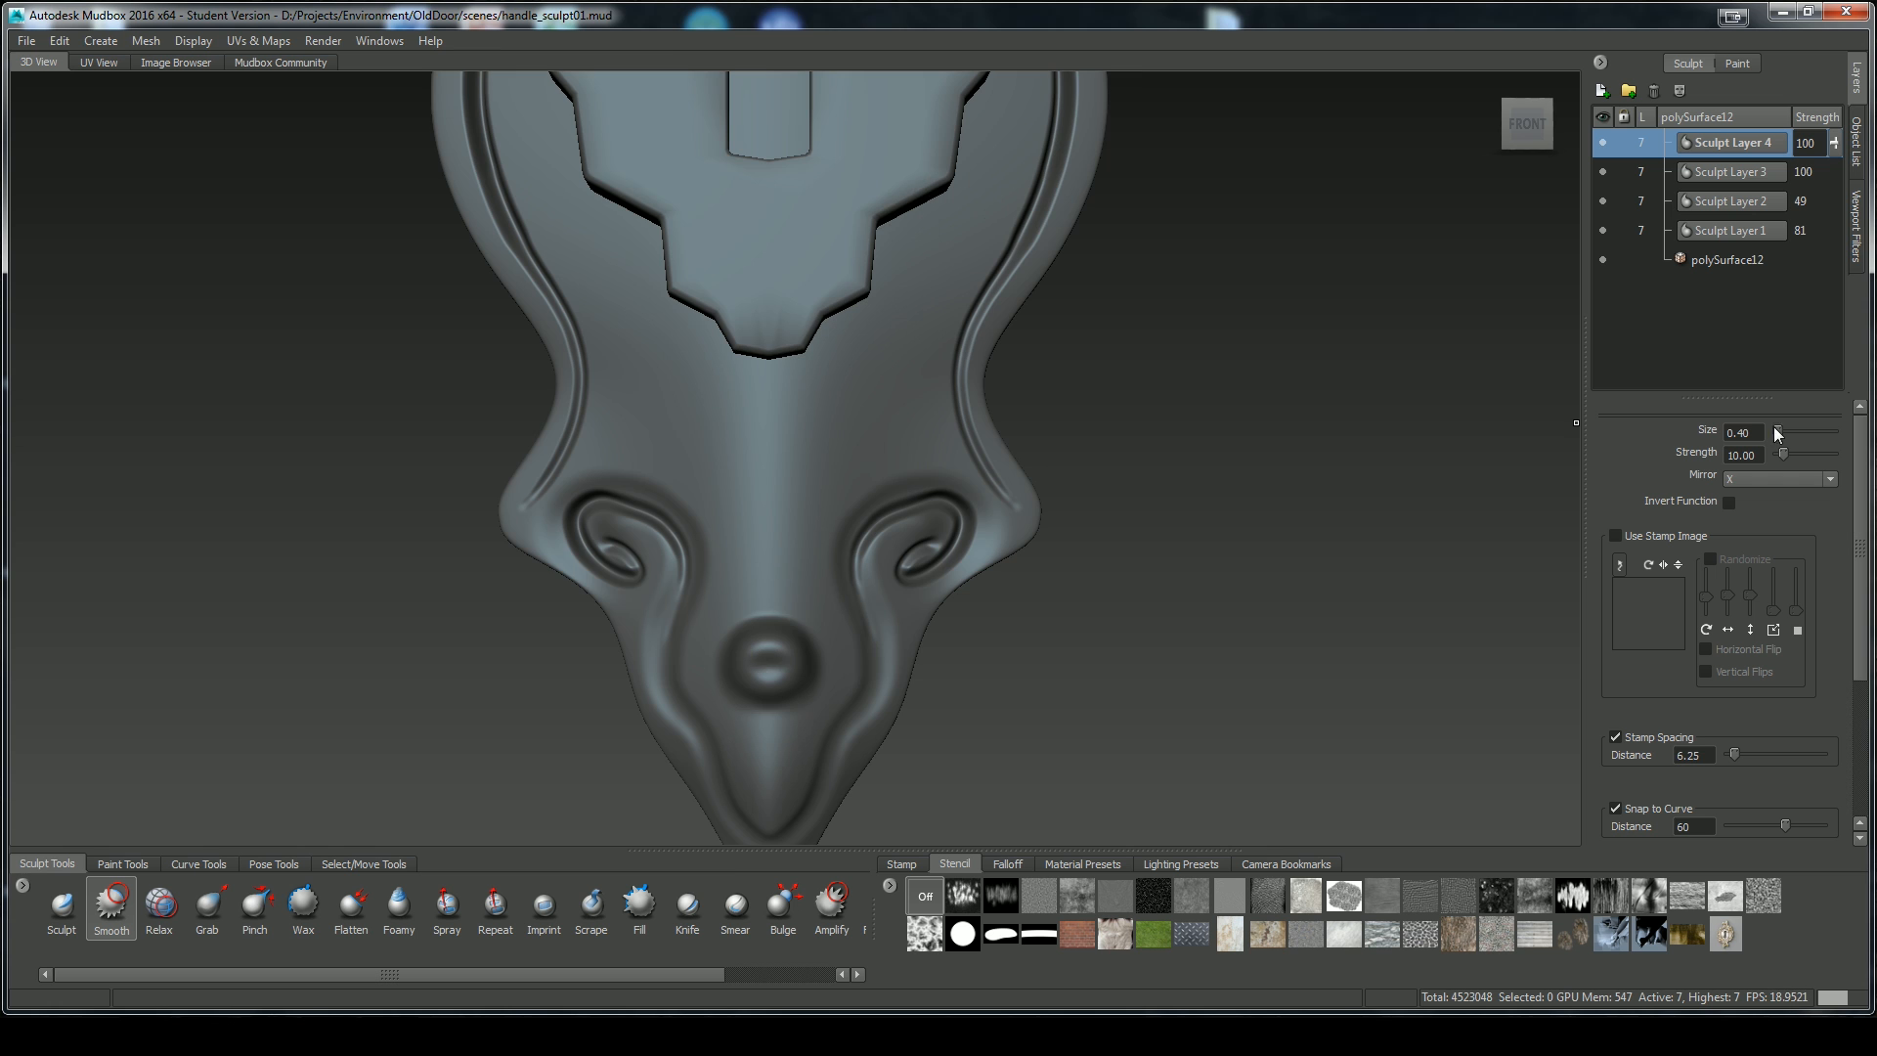
key("space")
key("a")
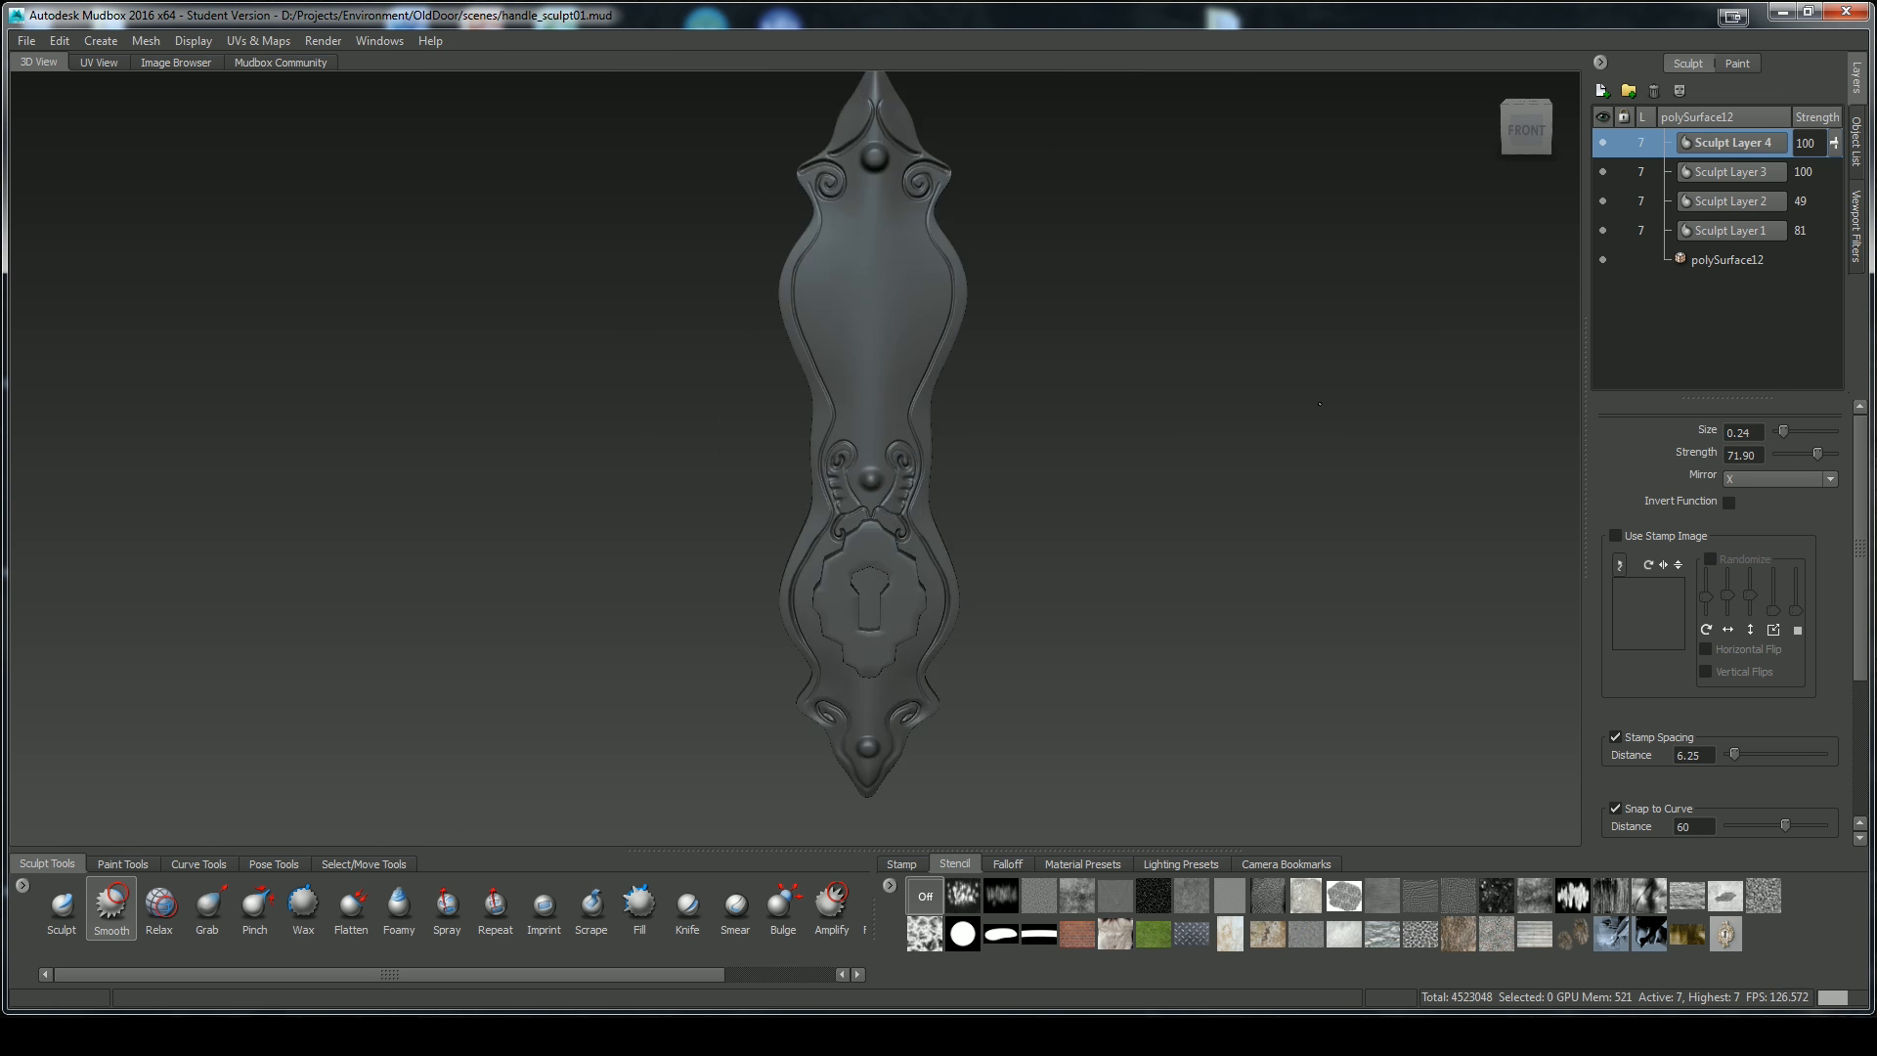
Sculpt mirrored curled flourishes inside the border of the back plate's upper bulge
scroll(758, 484, "up", 5)
key("1")
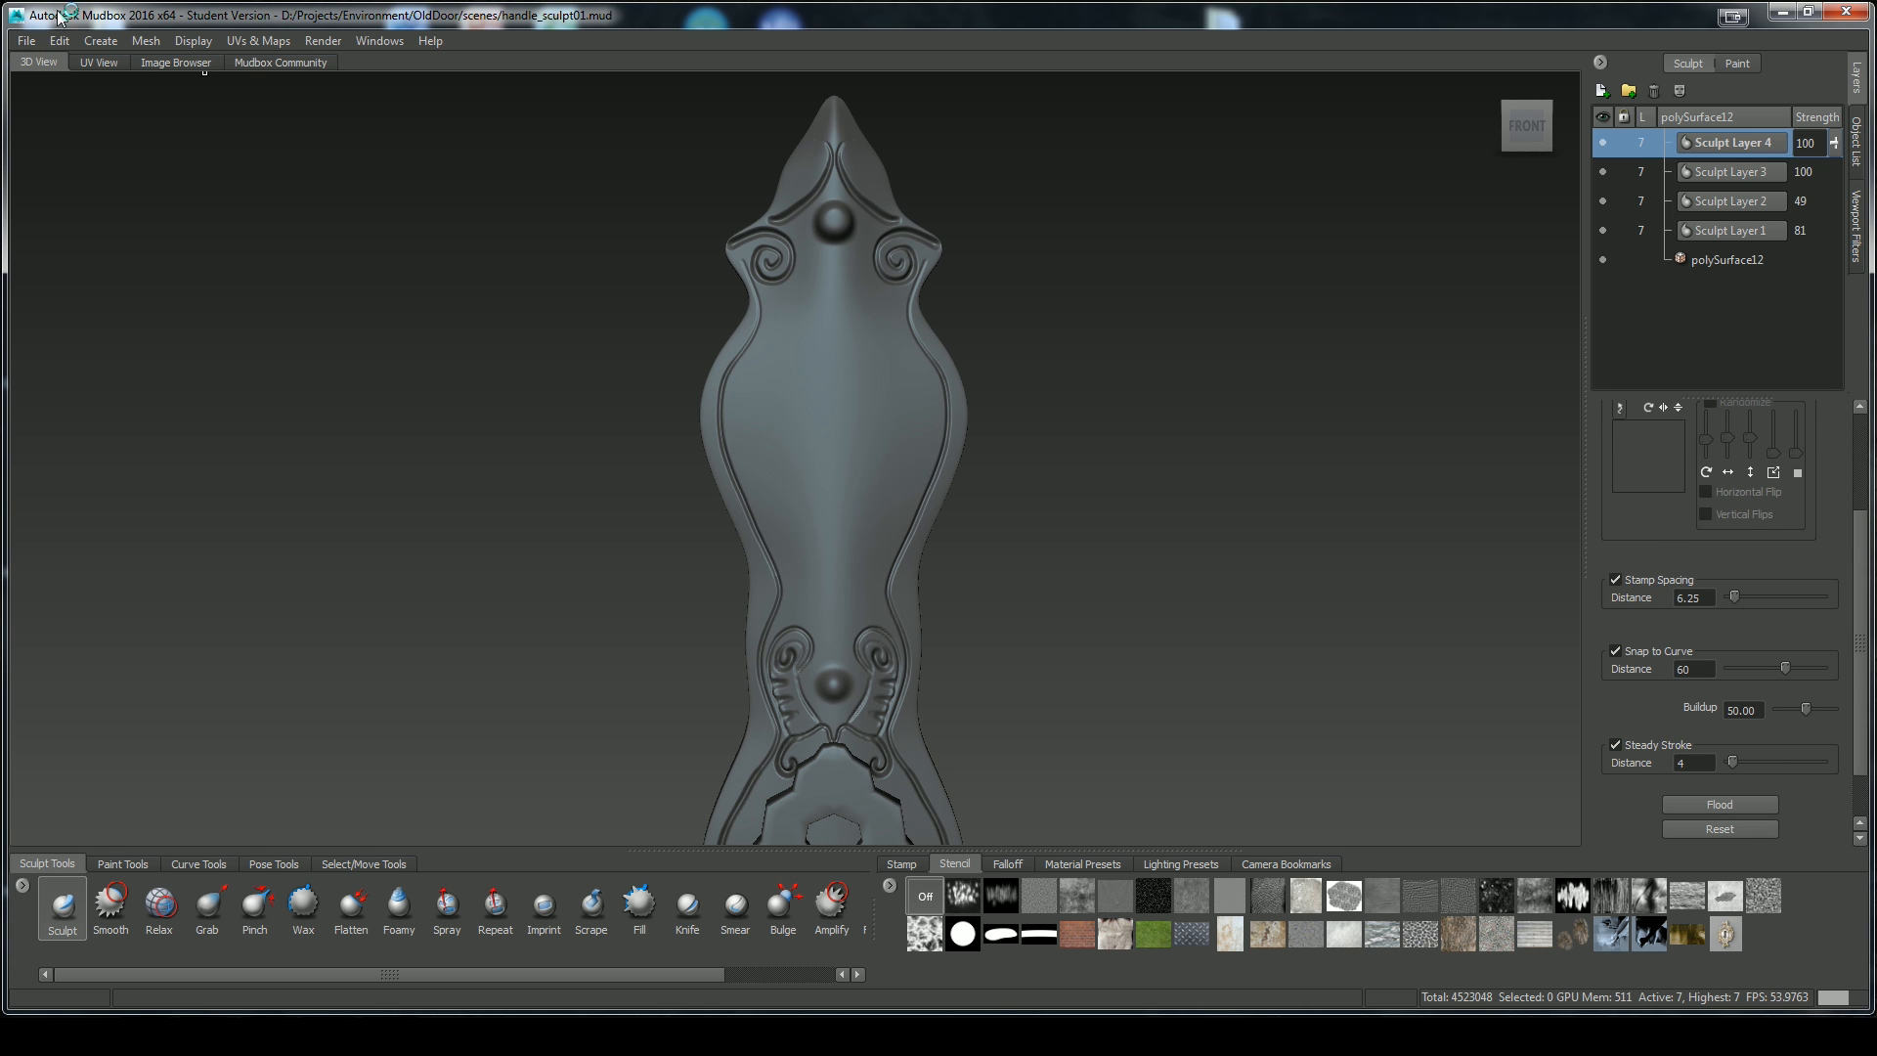
left_click_drag(753, 498, 728, 337)
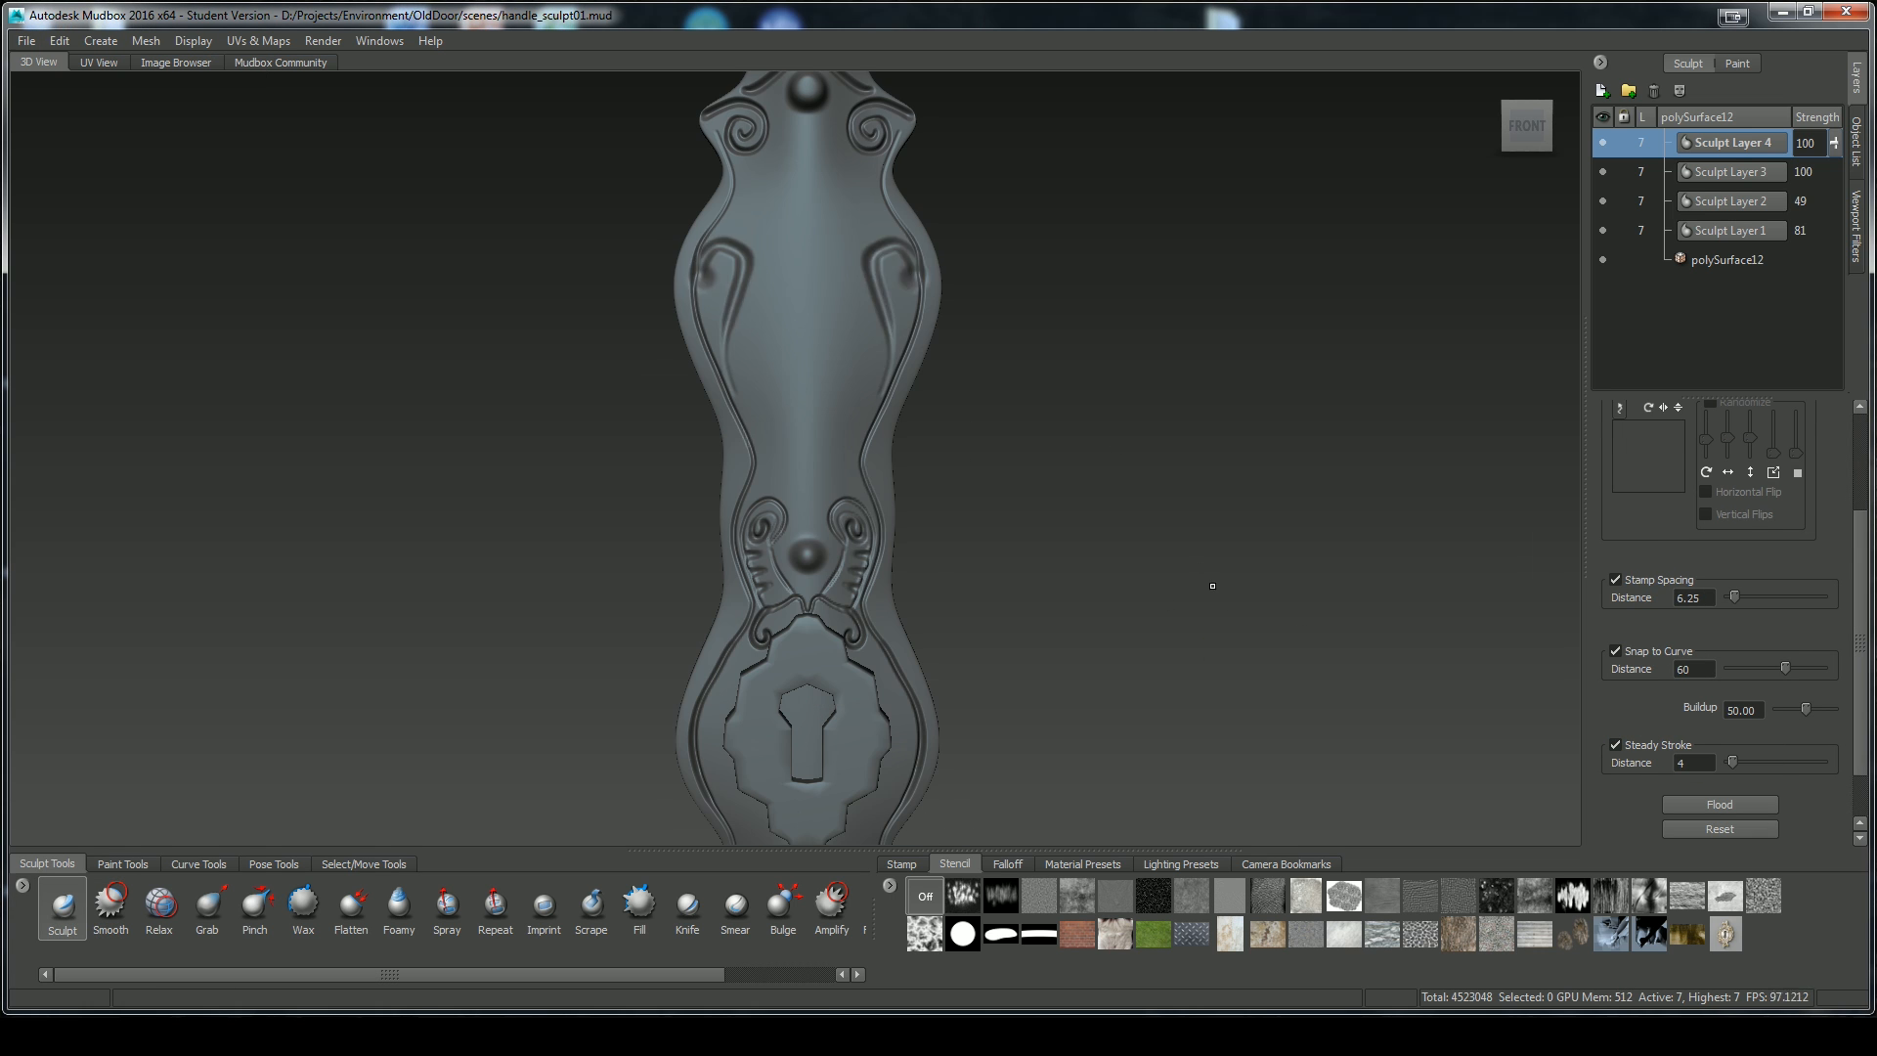
mouse_move(789, 519)
left_mouse_down()
mouse_move(782, 406)
mouse_move(738, 430)
mouse_move(758, 469)
left_mouse_up()
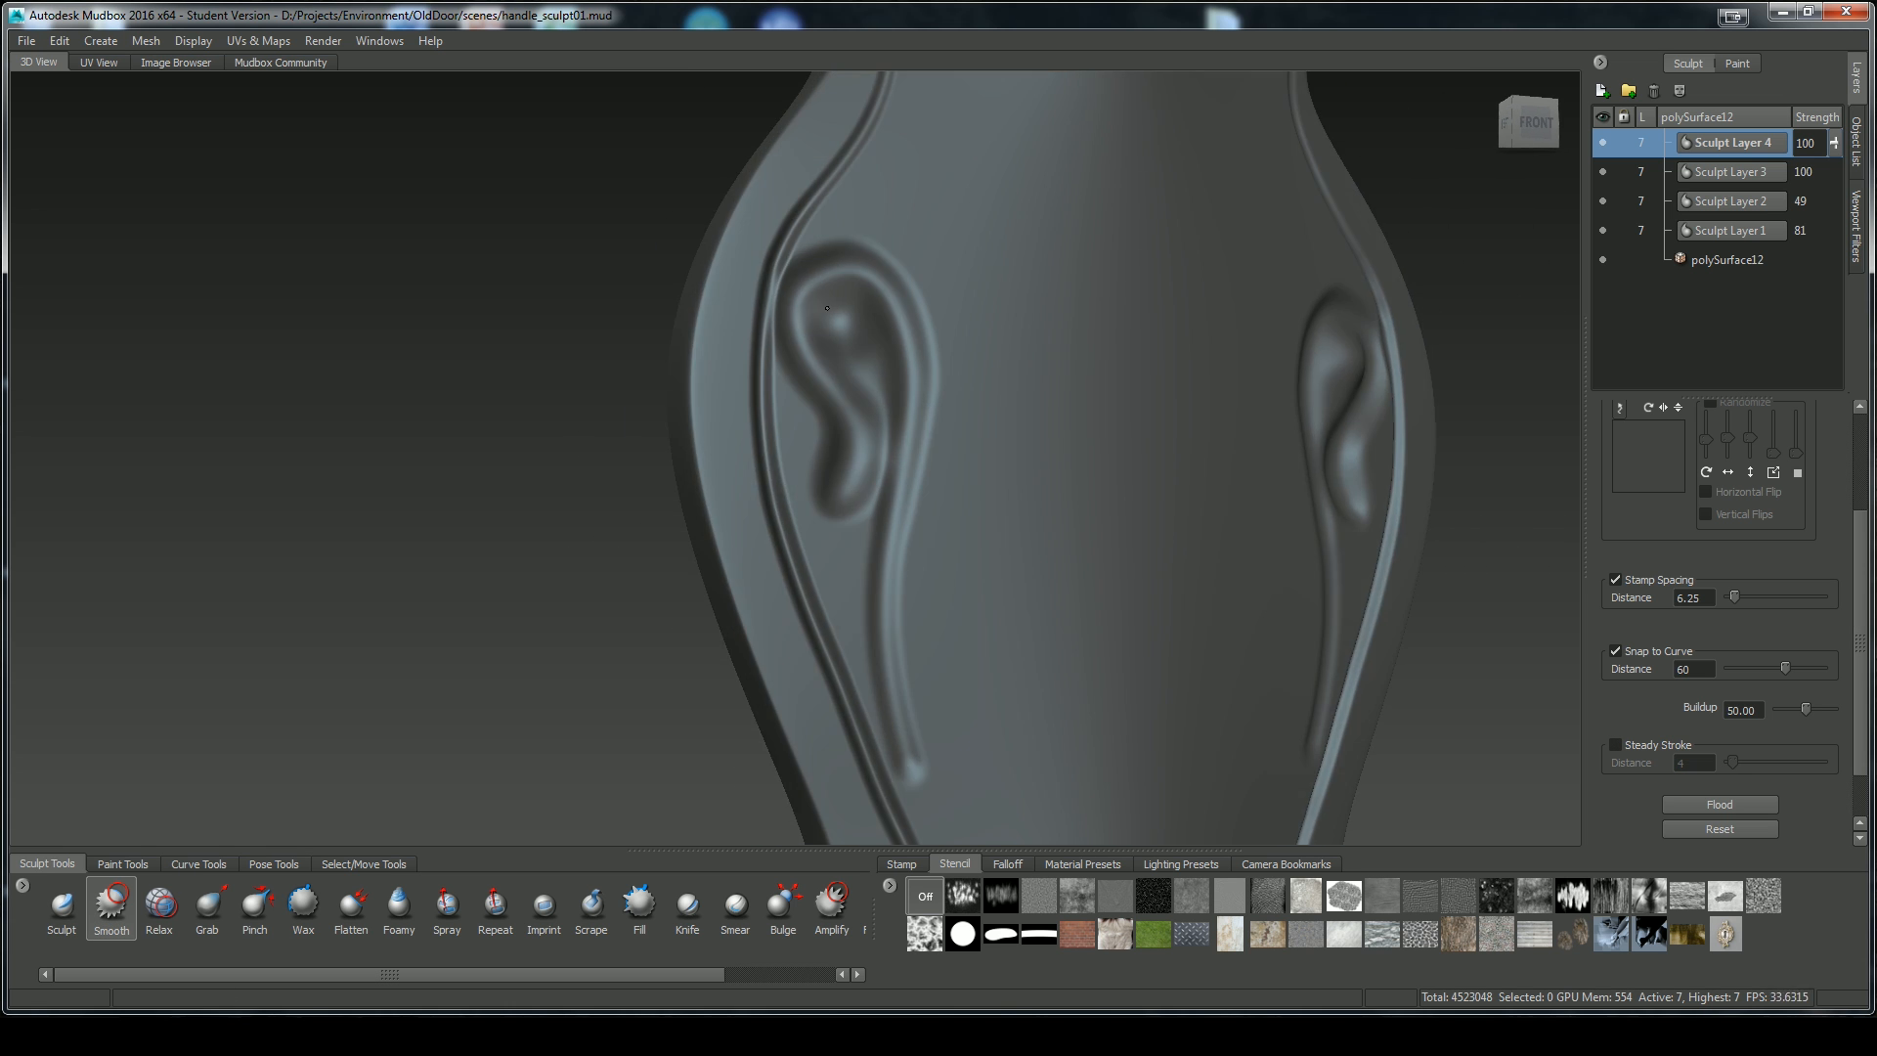
scroll(1111, 662, "down", 5)
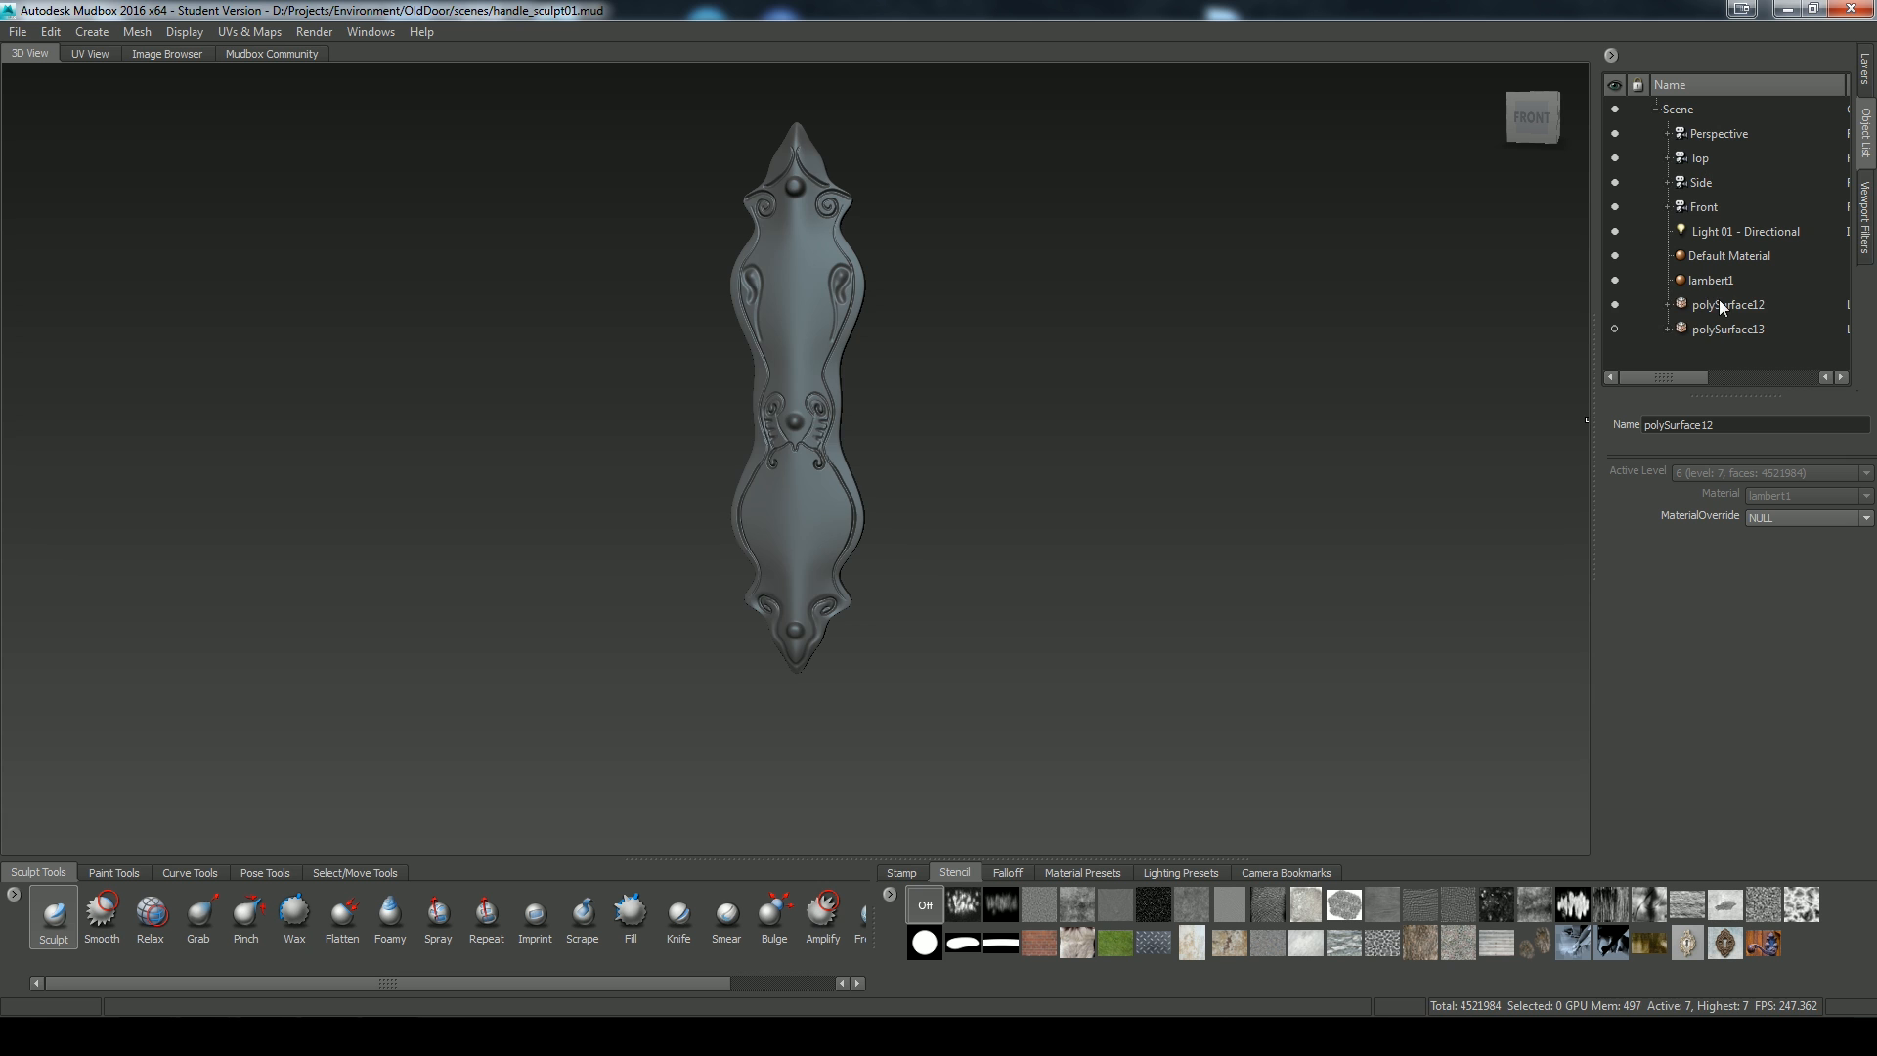
Export the sculpted back plate polySurface12 as an OBJ file named handle_01 in the scenes folder
left_click(1723, 306)
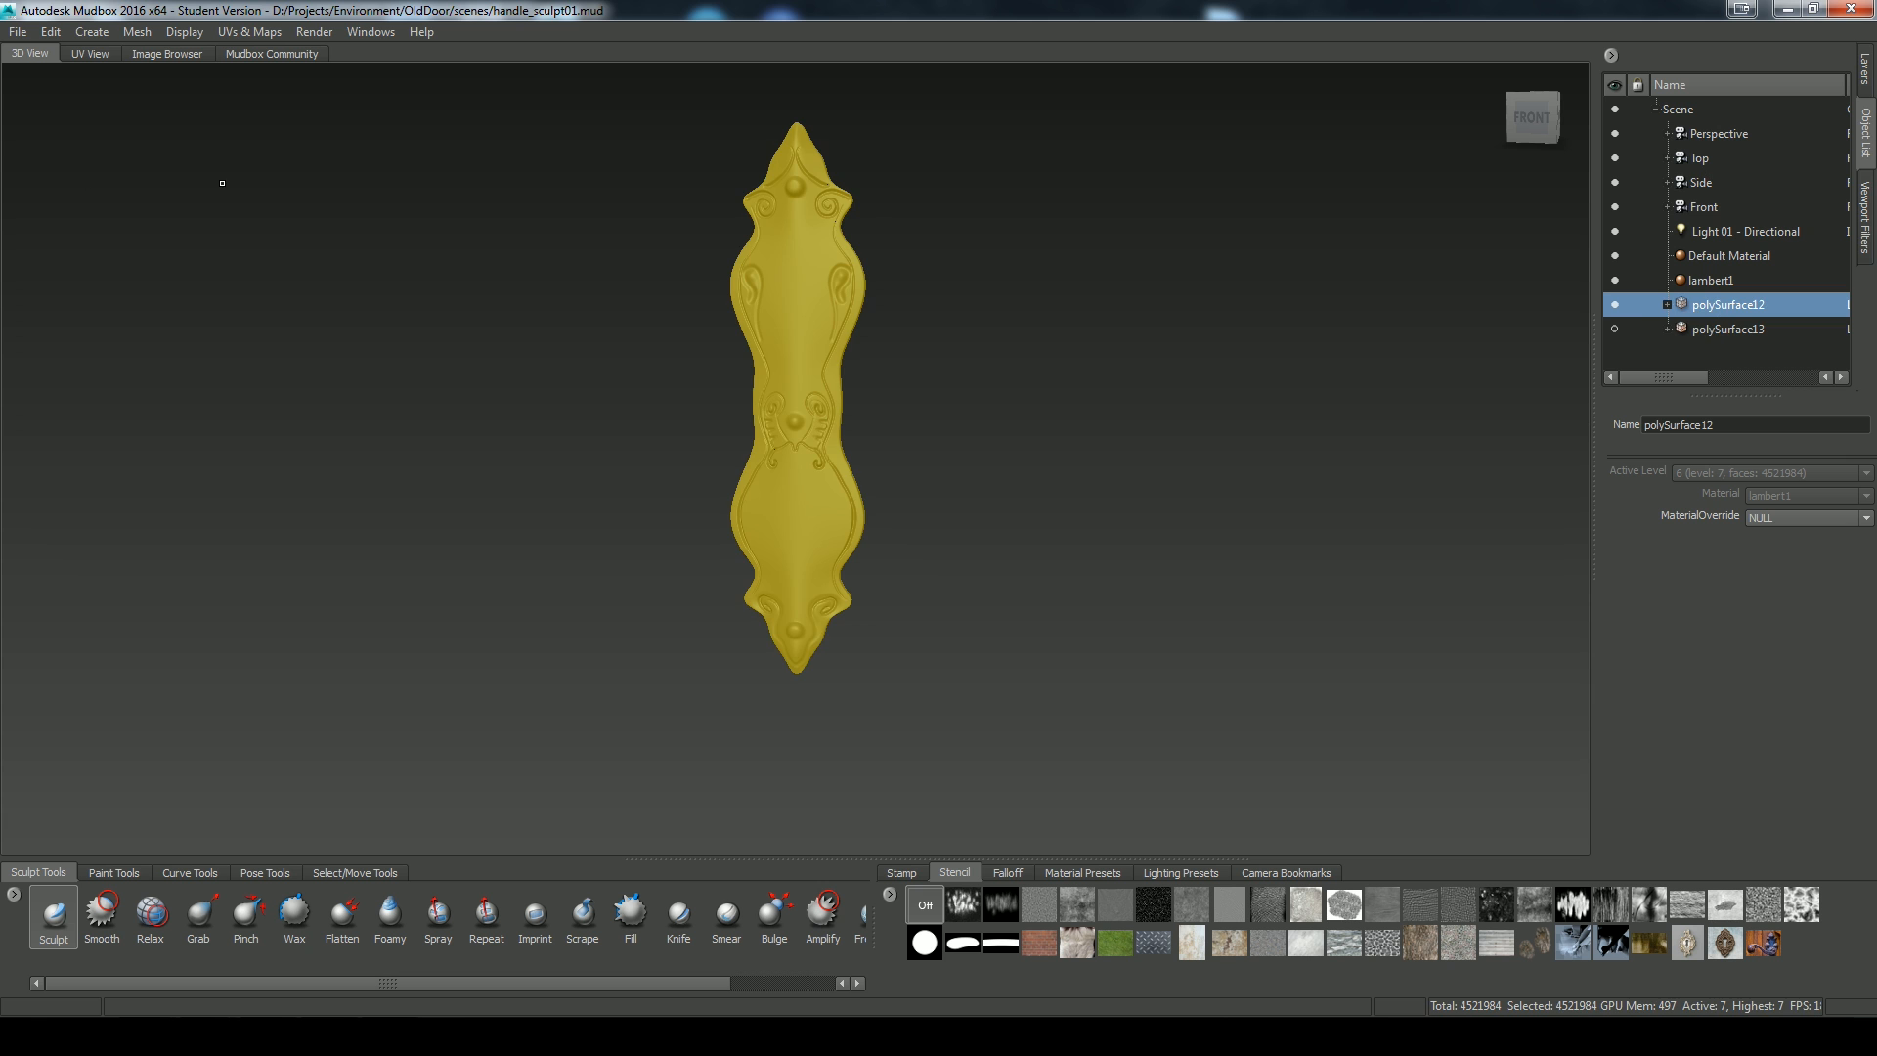
left_click(17, 32)
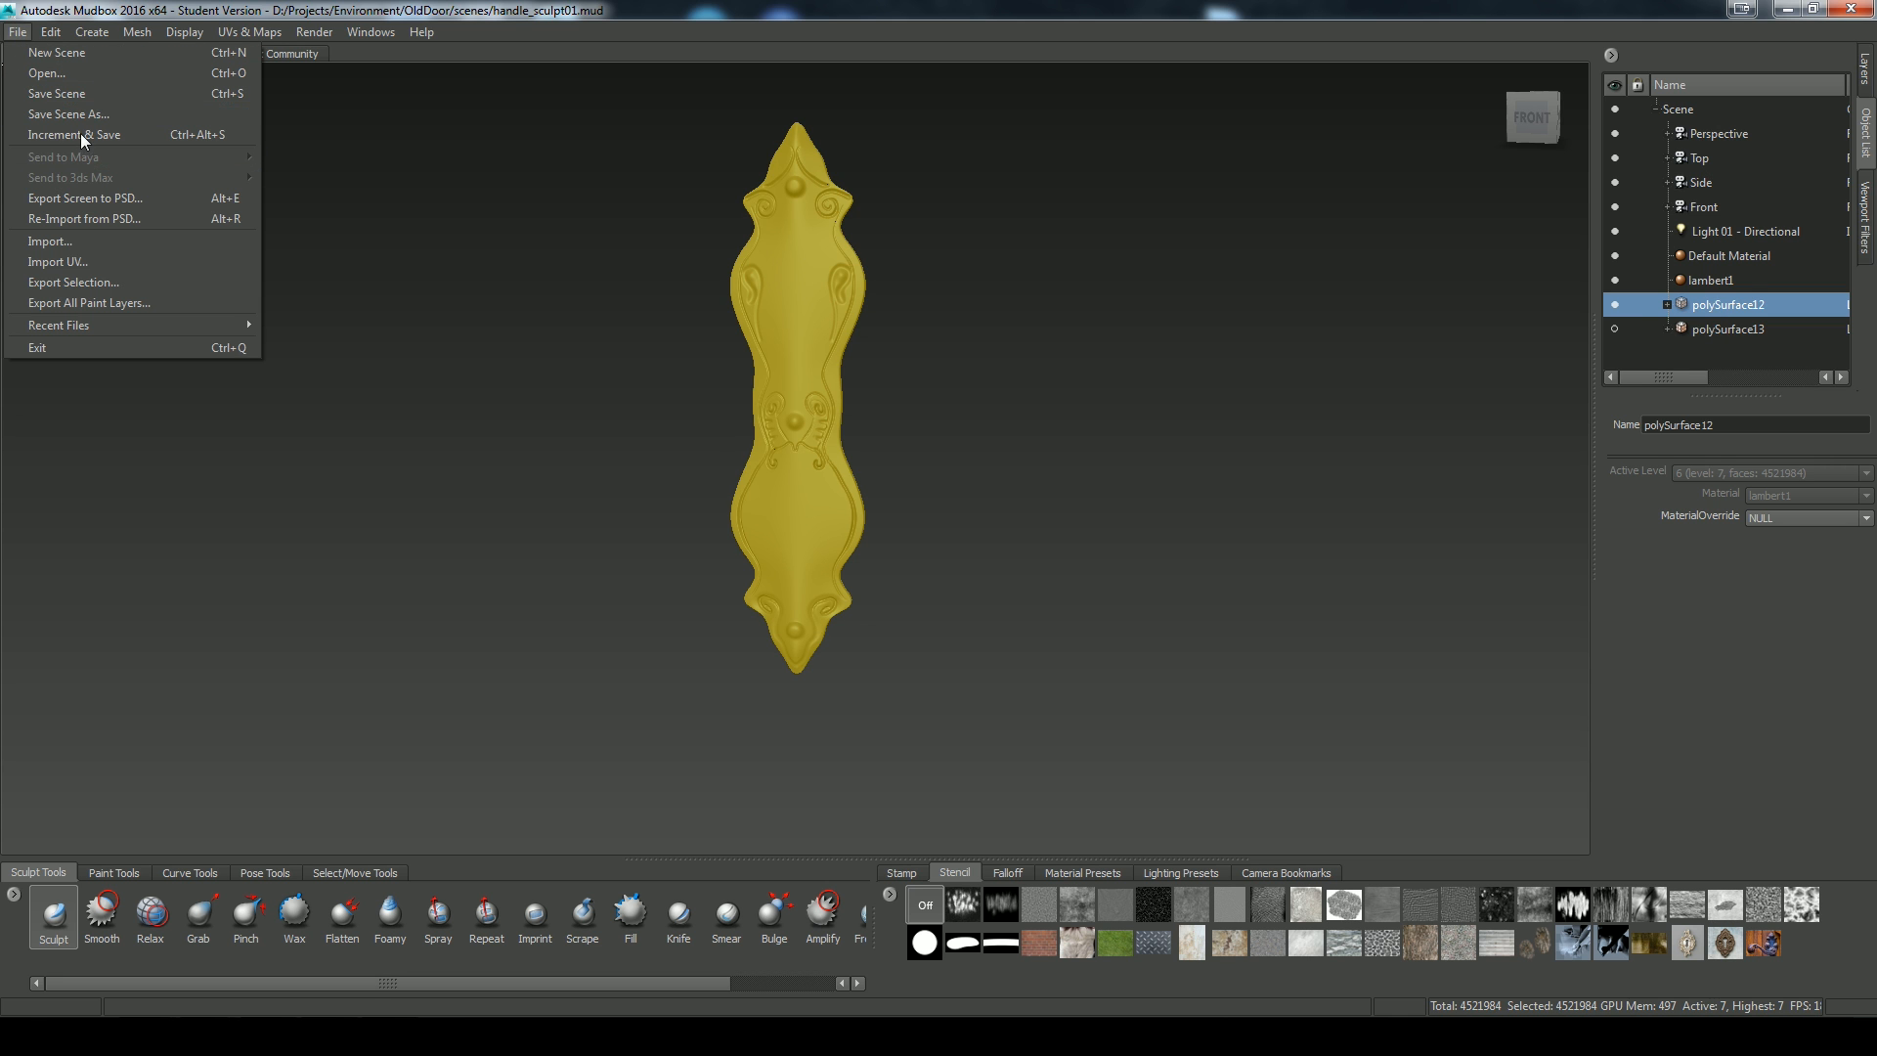
left_click(73, 282)
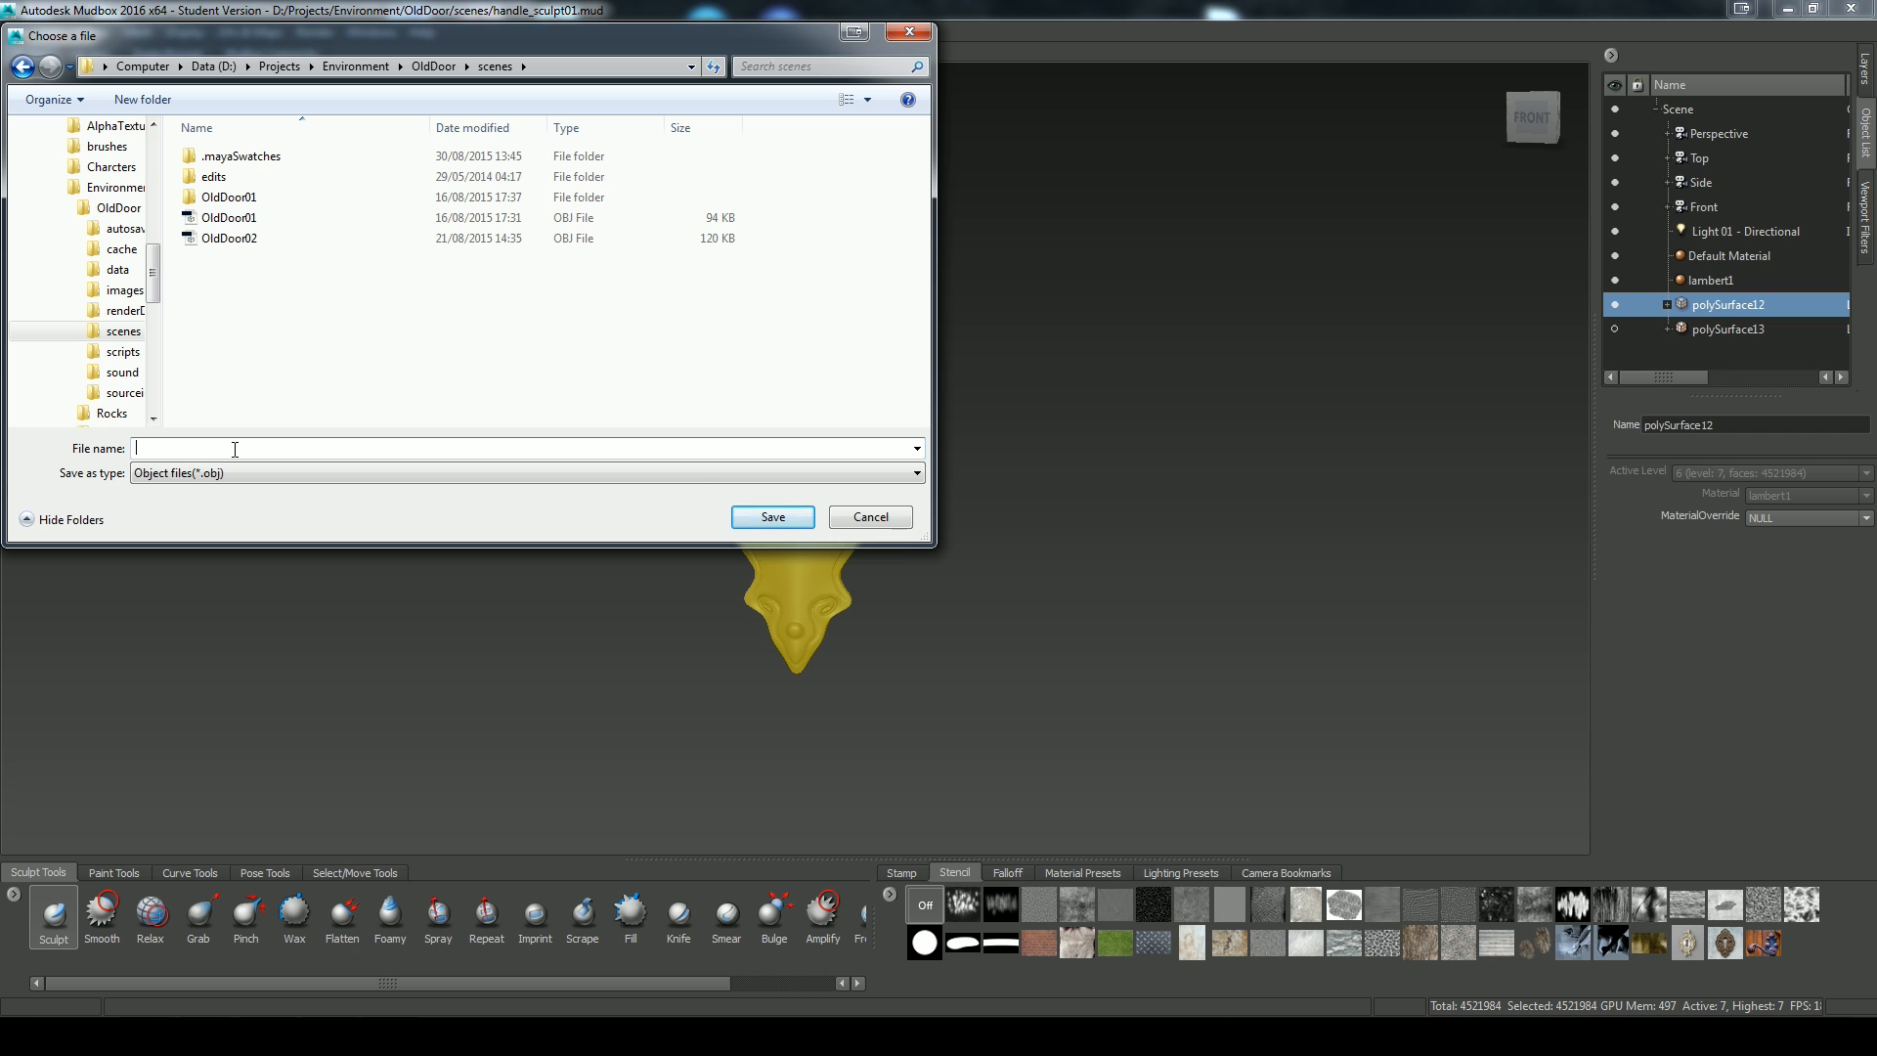
type("handle")
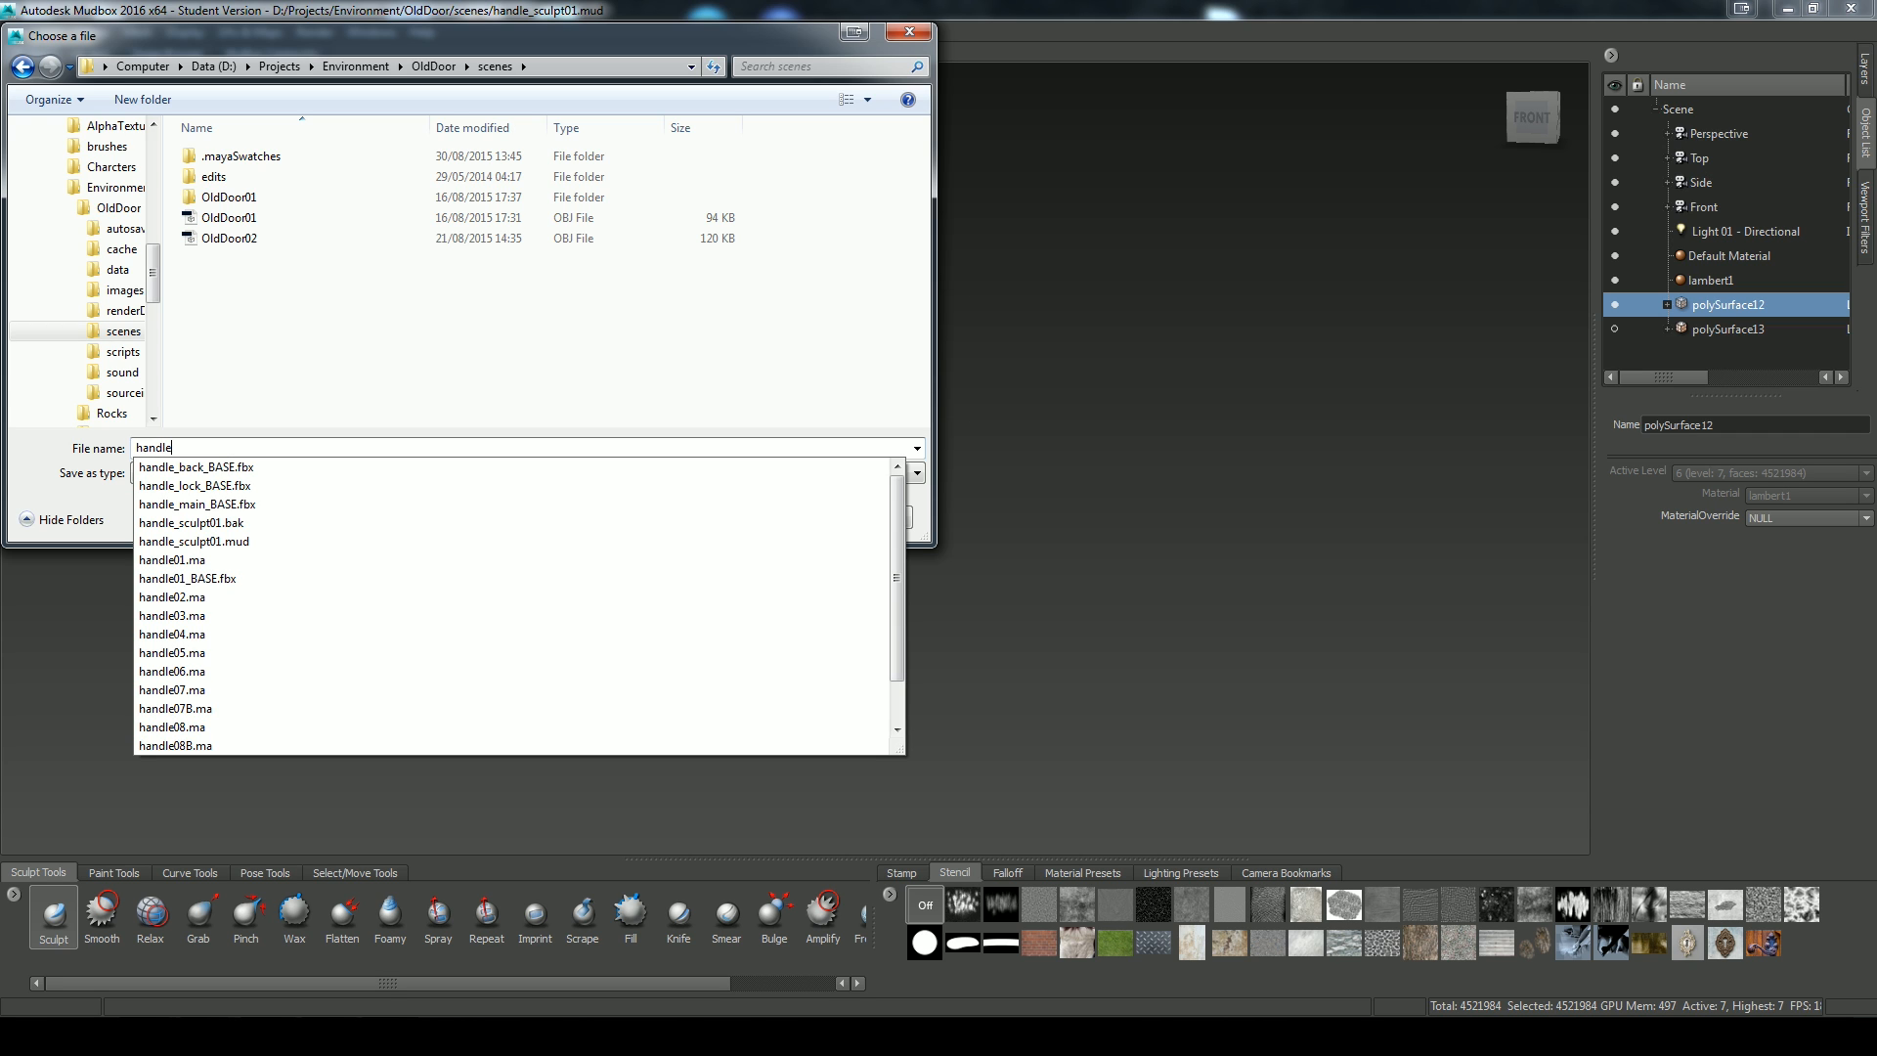
type("_")
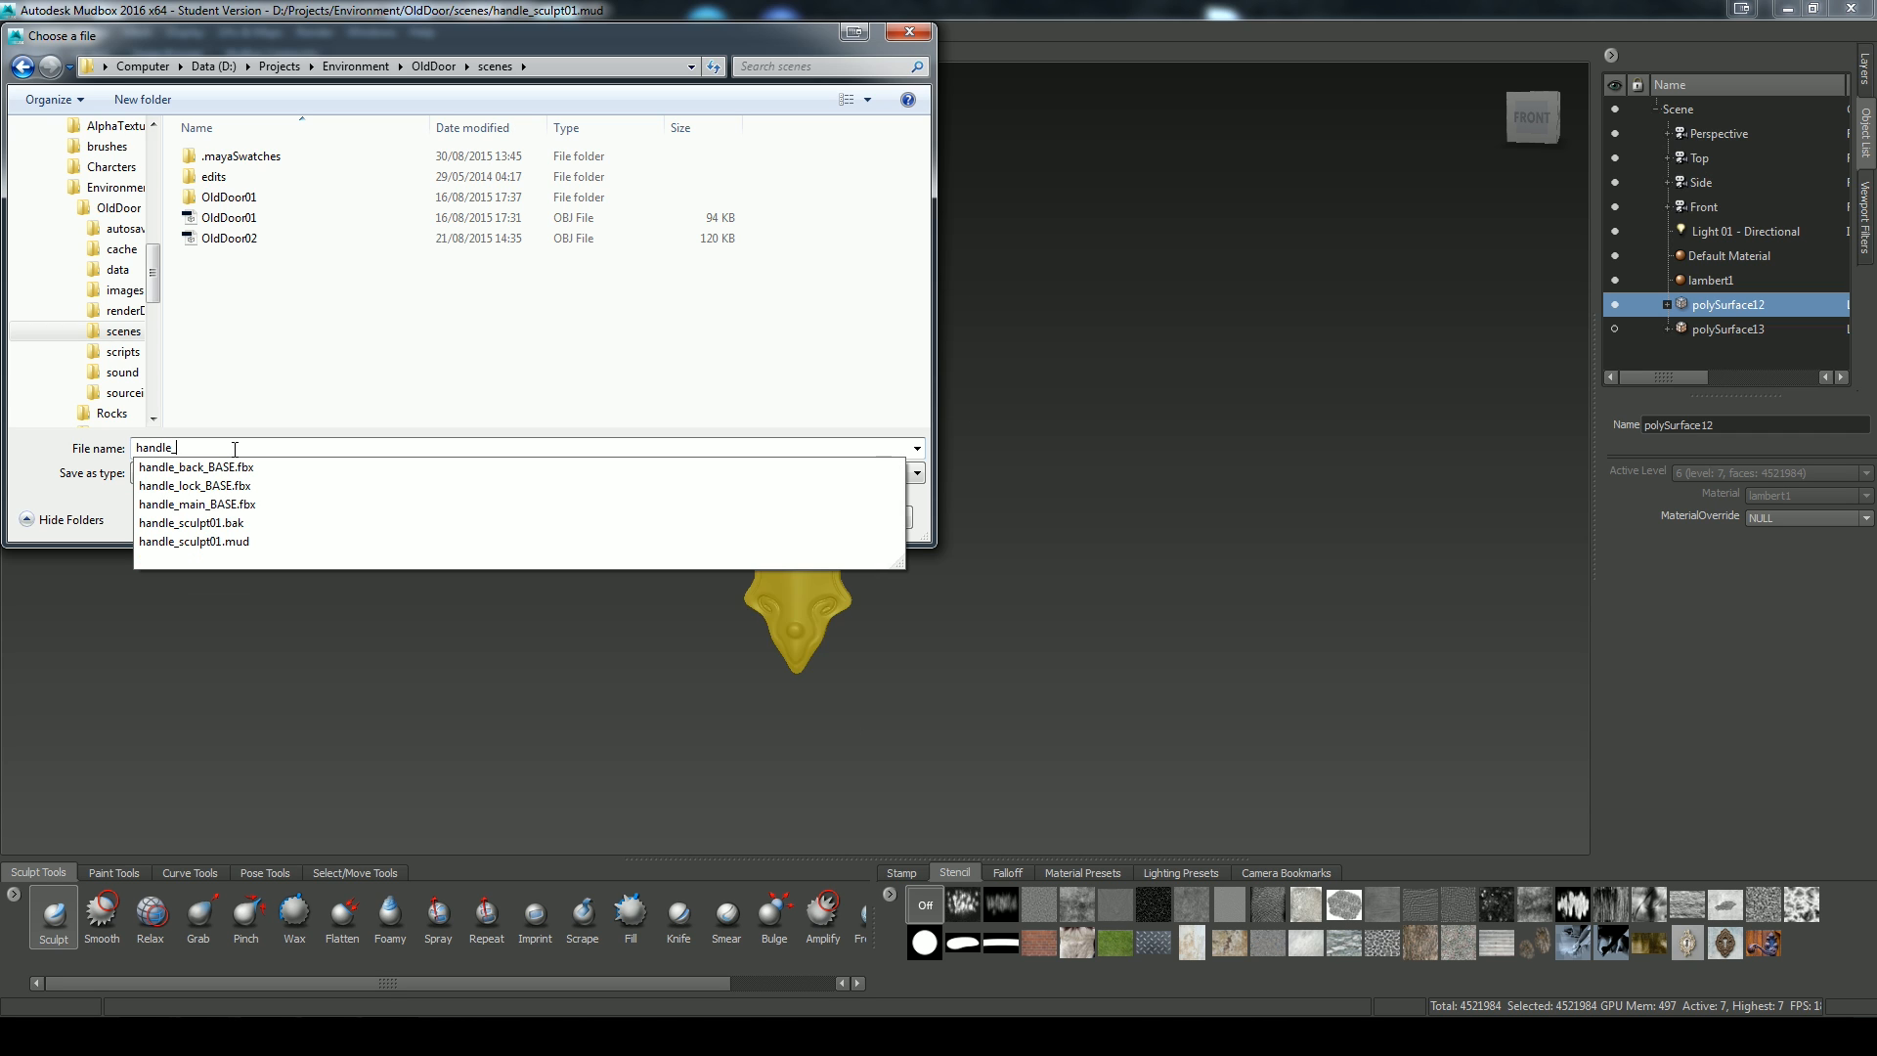
type("01")
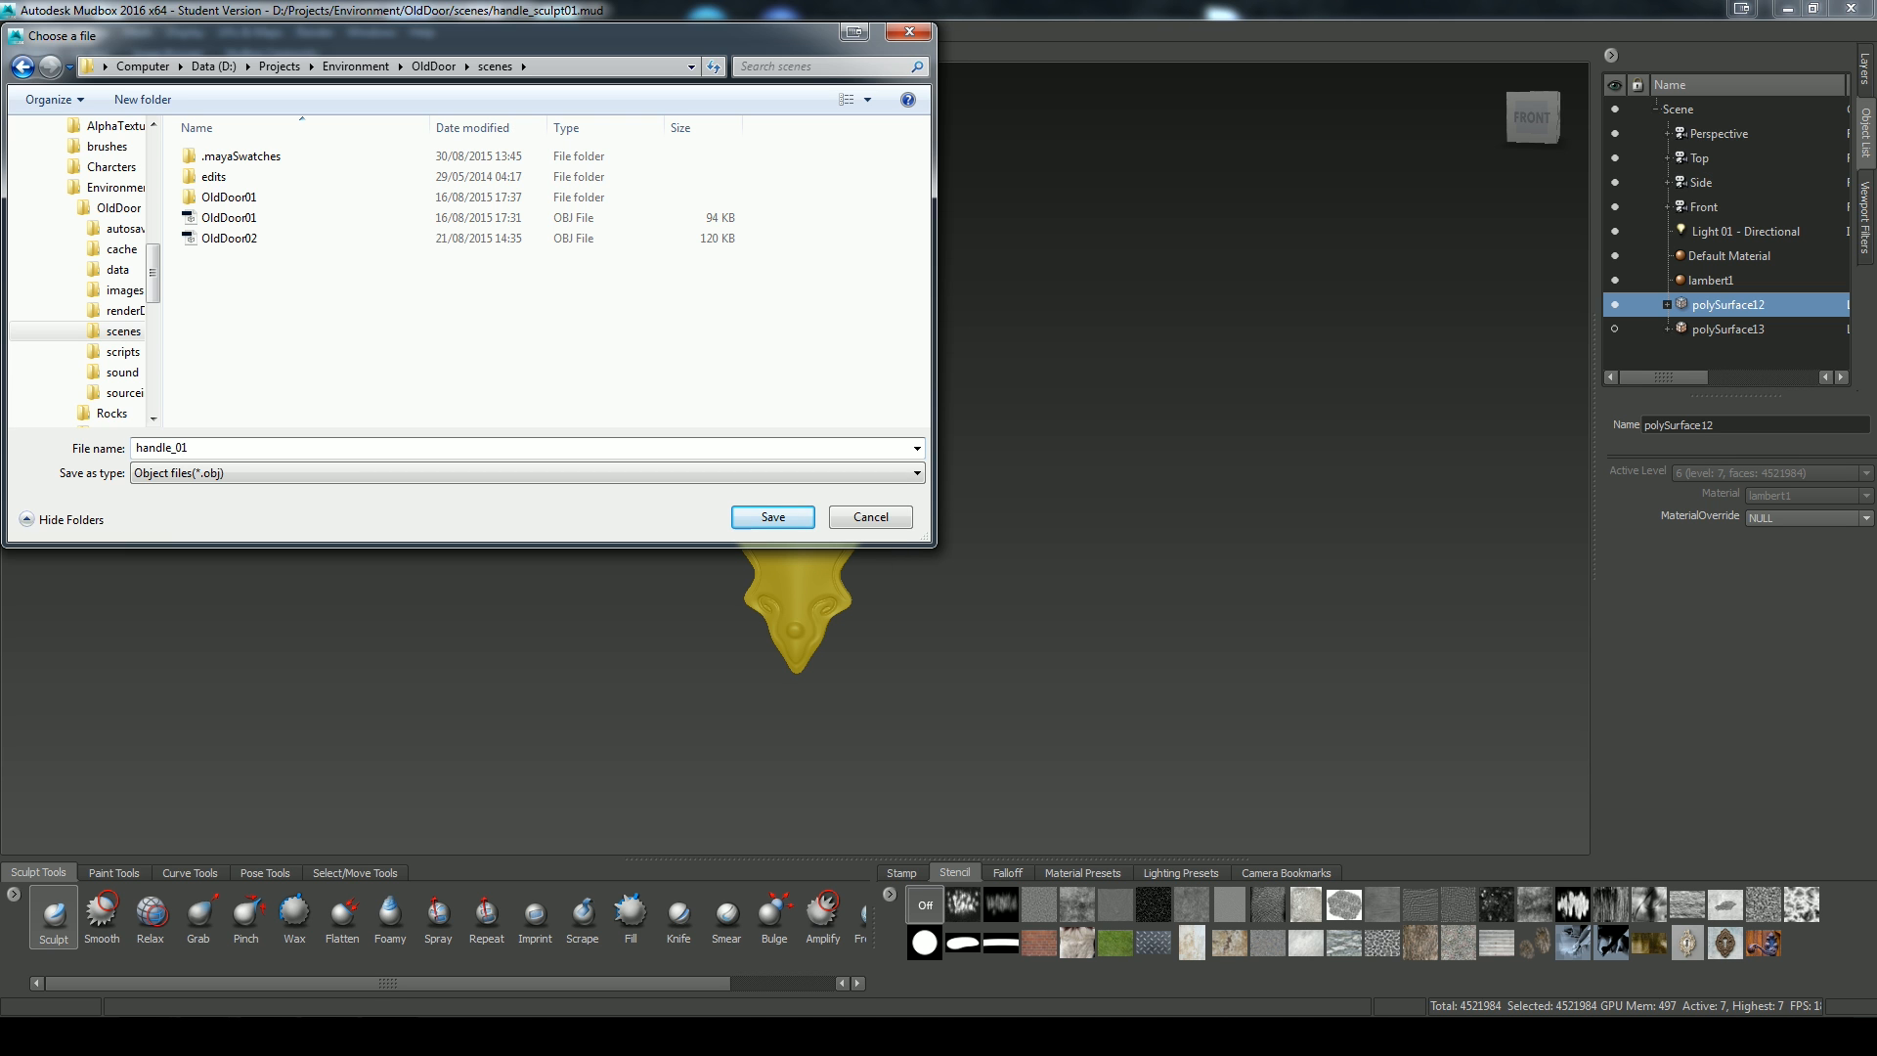
left_click(770, 517)
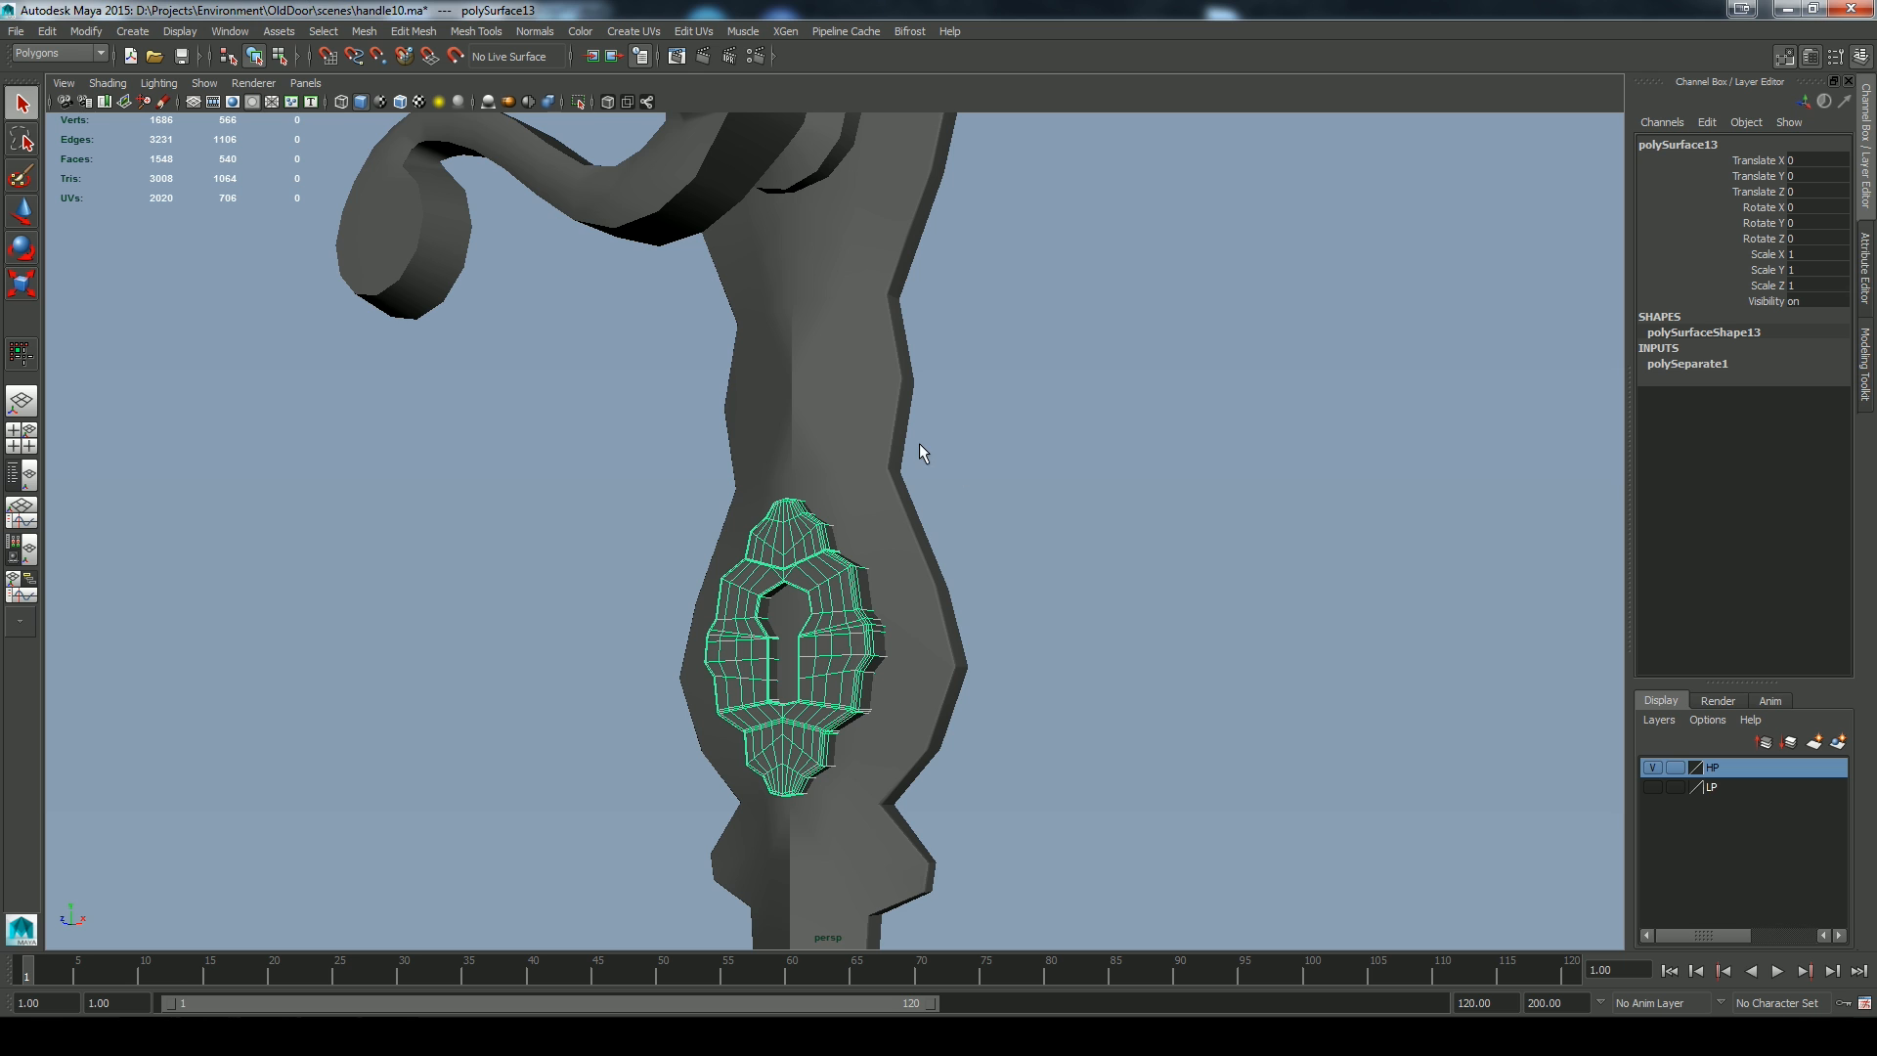
Switch to Maya and apply Smooth to the keyhole plate polySurface13
left_click(365, 32)
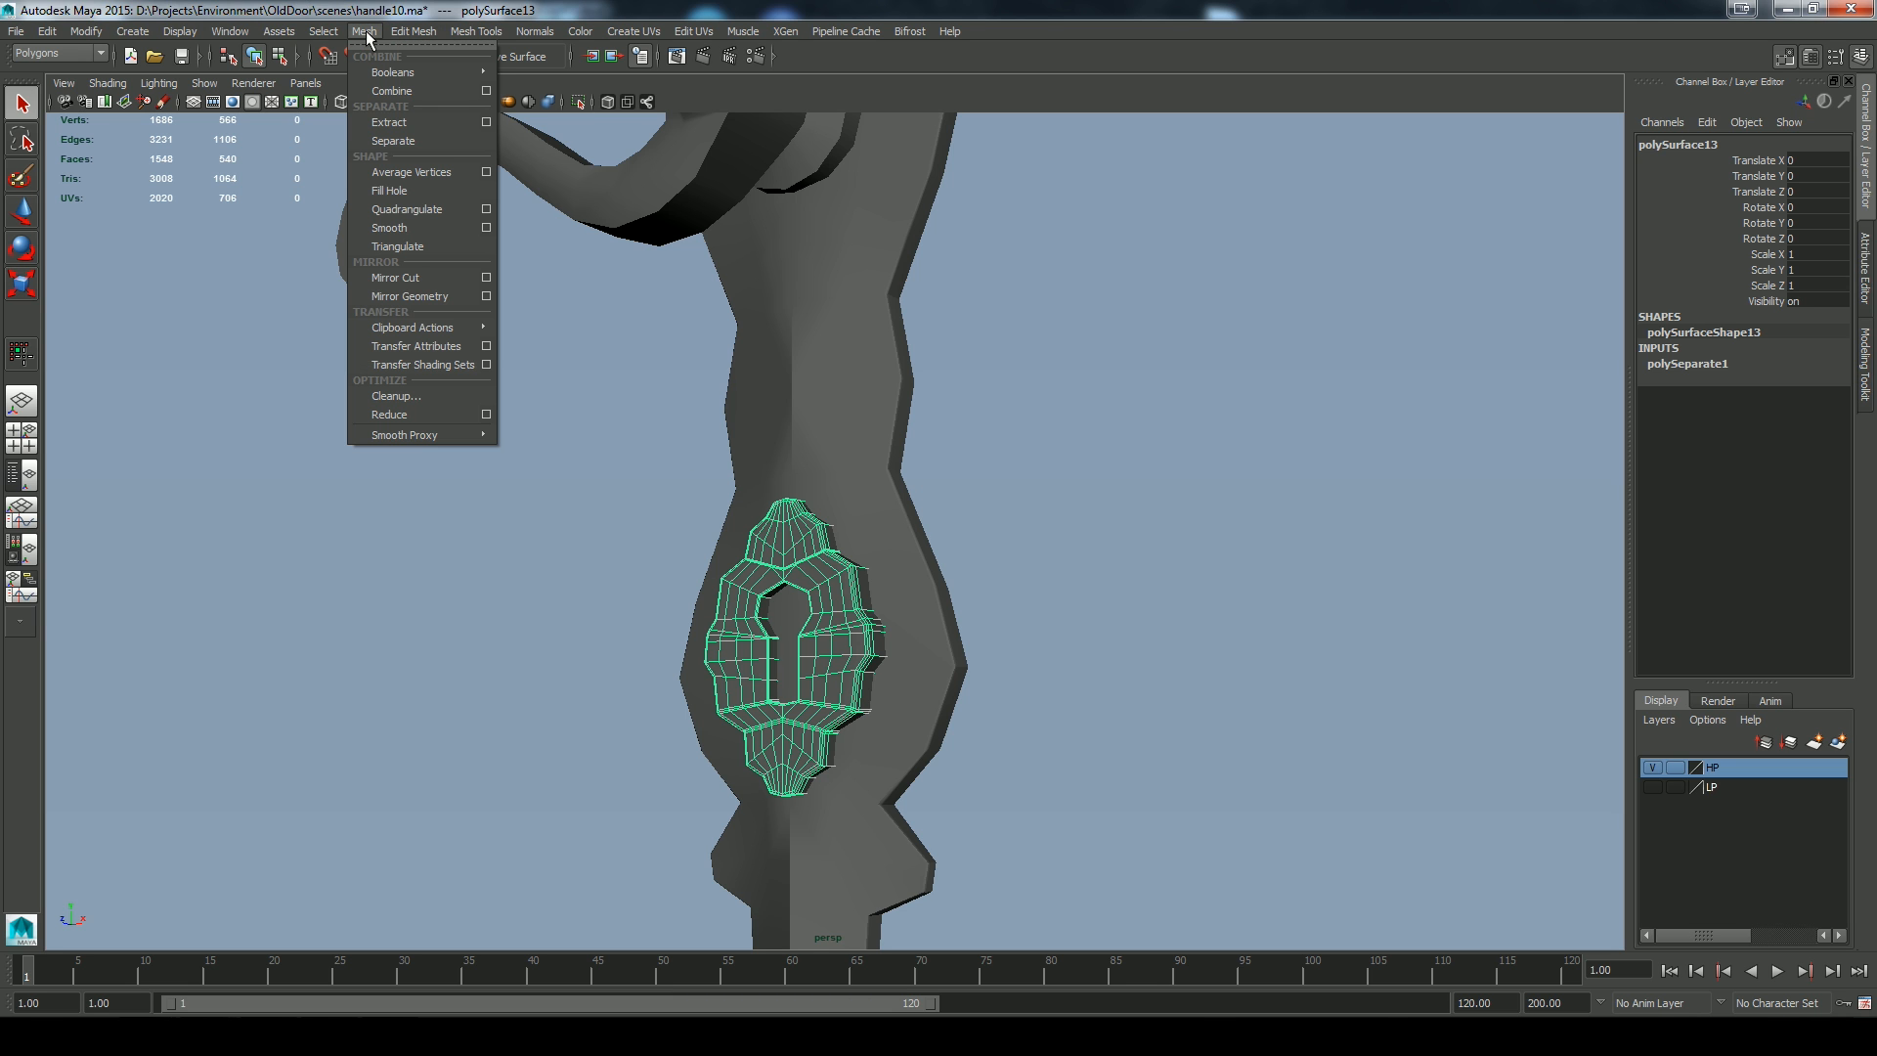
left_click(391, 226)
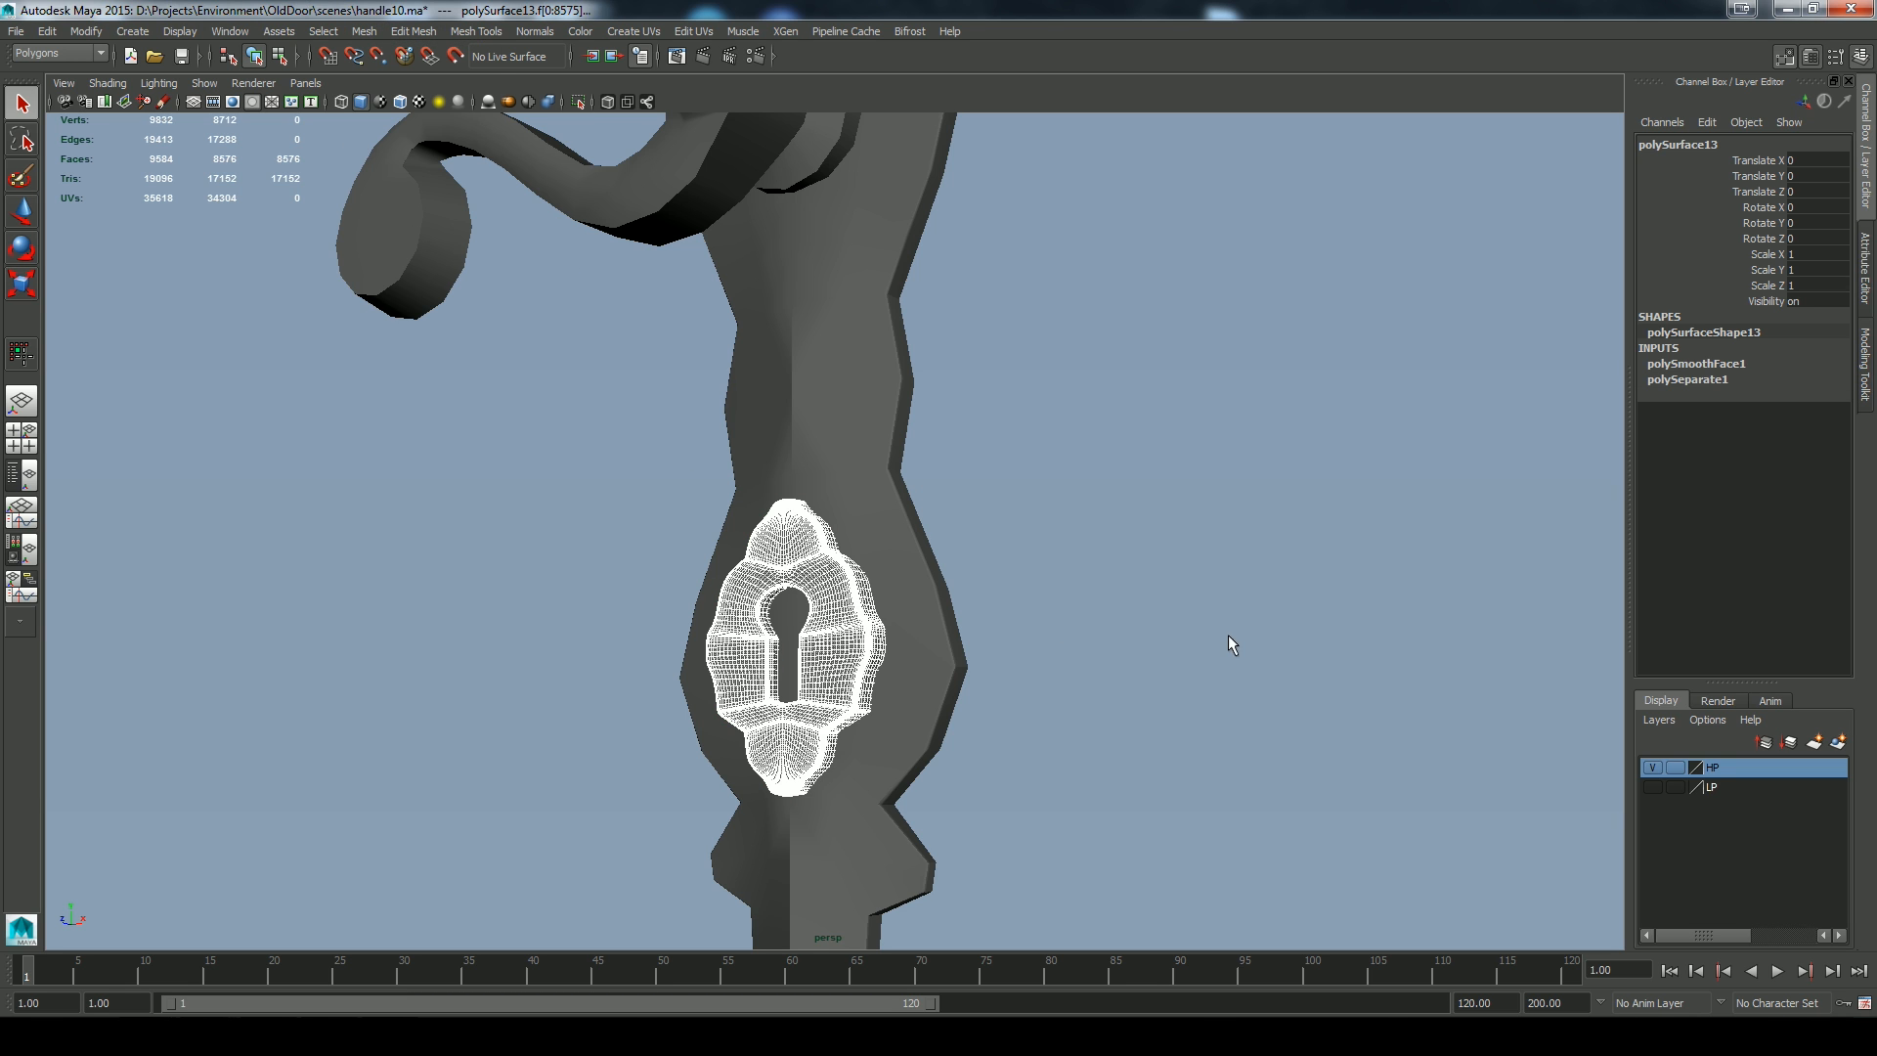
left_click(1203, 634)
scroll(1154, 640, "up", 2)
scroll(1152, 631, "up", 3)
Select the smoothed keyhole plate and delete its construction history
left_click(901, 691)
left_click_drag(900, 691, 947, 650, "alt")
middle_click_drag(947, 649, 813, 511, "alt")
left_click_drag(894, 592, 948, 596, "alt")
key("w")
scroll(860, 592, "down", 3)
scroll(961, 593, "up", 3)
left_click(47, 31)
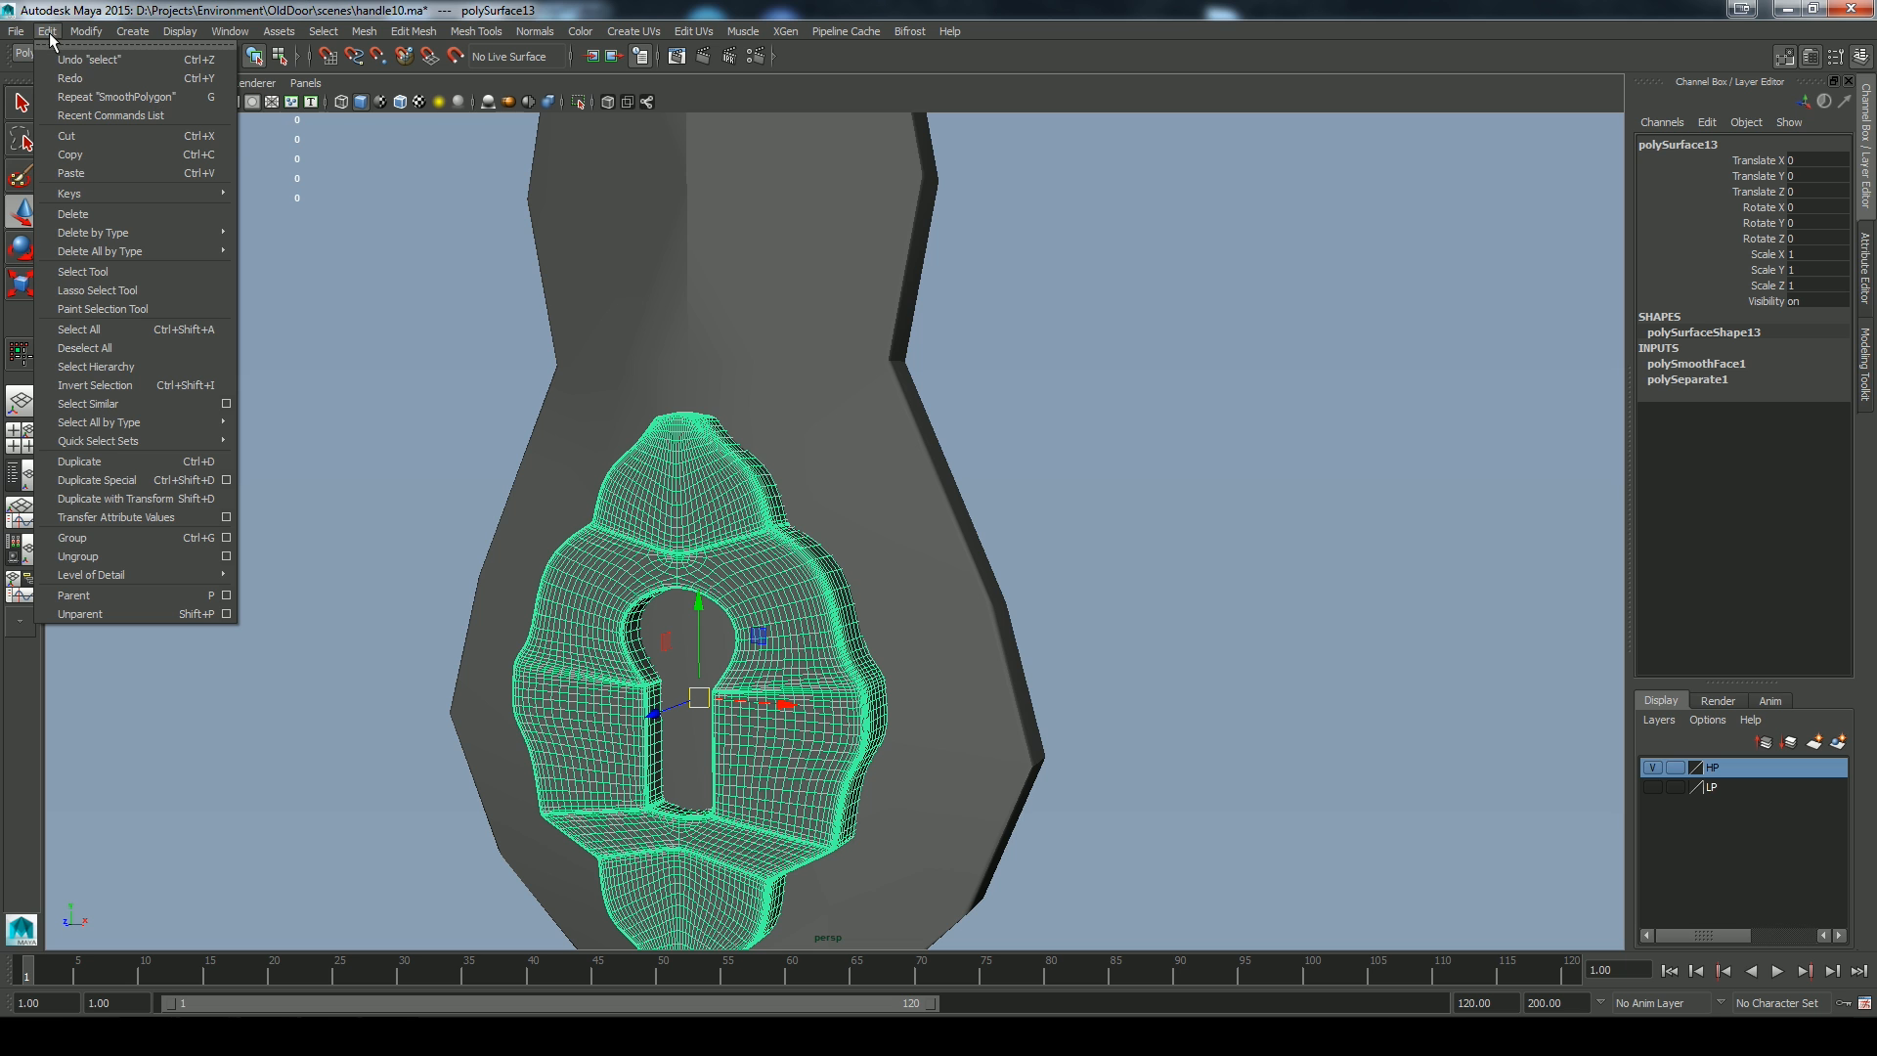
mouse_move(108, 233)
left_click(284, 262)
Export the selected keyhole plate in OBJexport format as handle_02.obj in the scenes folder
left_click(18, 31)
left_click(70, 246)
left_click(690, 723)
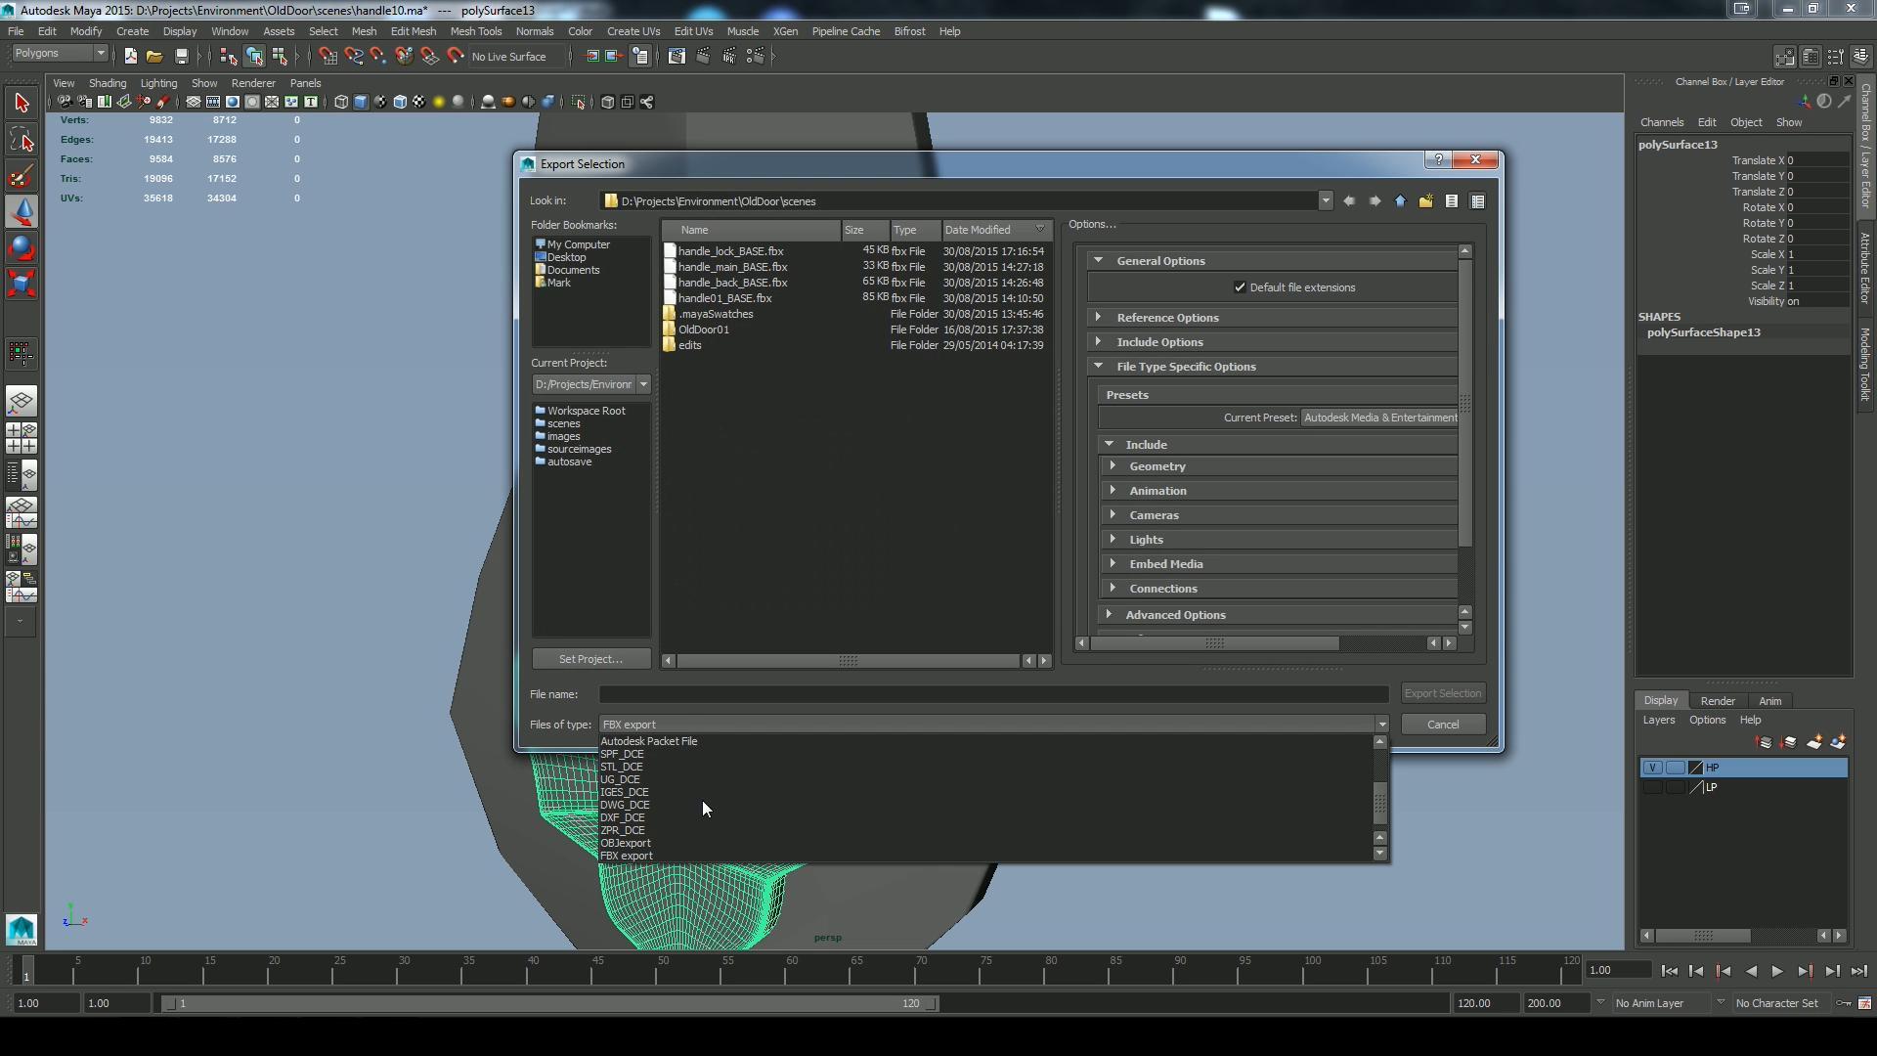
left_click(663, 842)
left_click(714, 251)
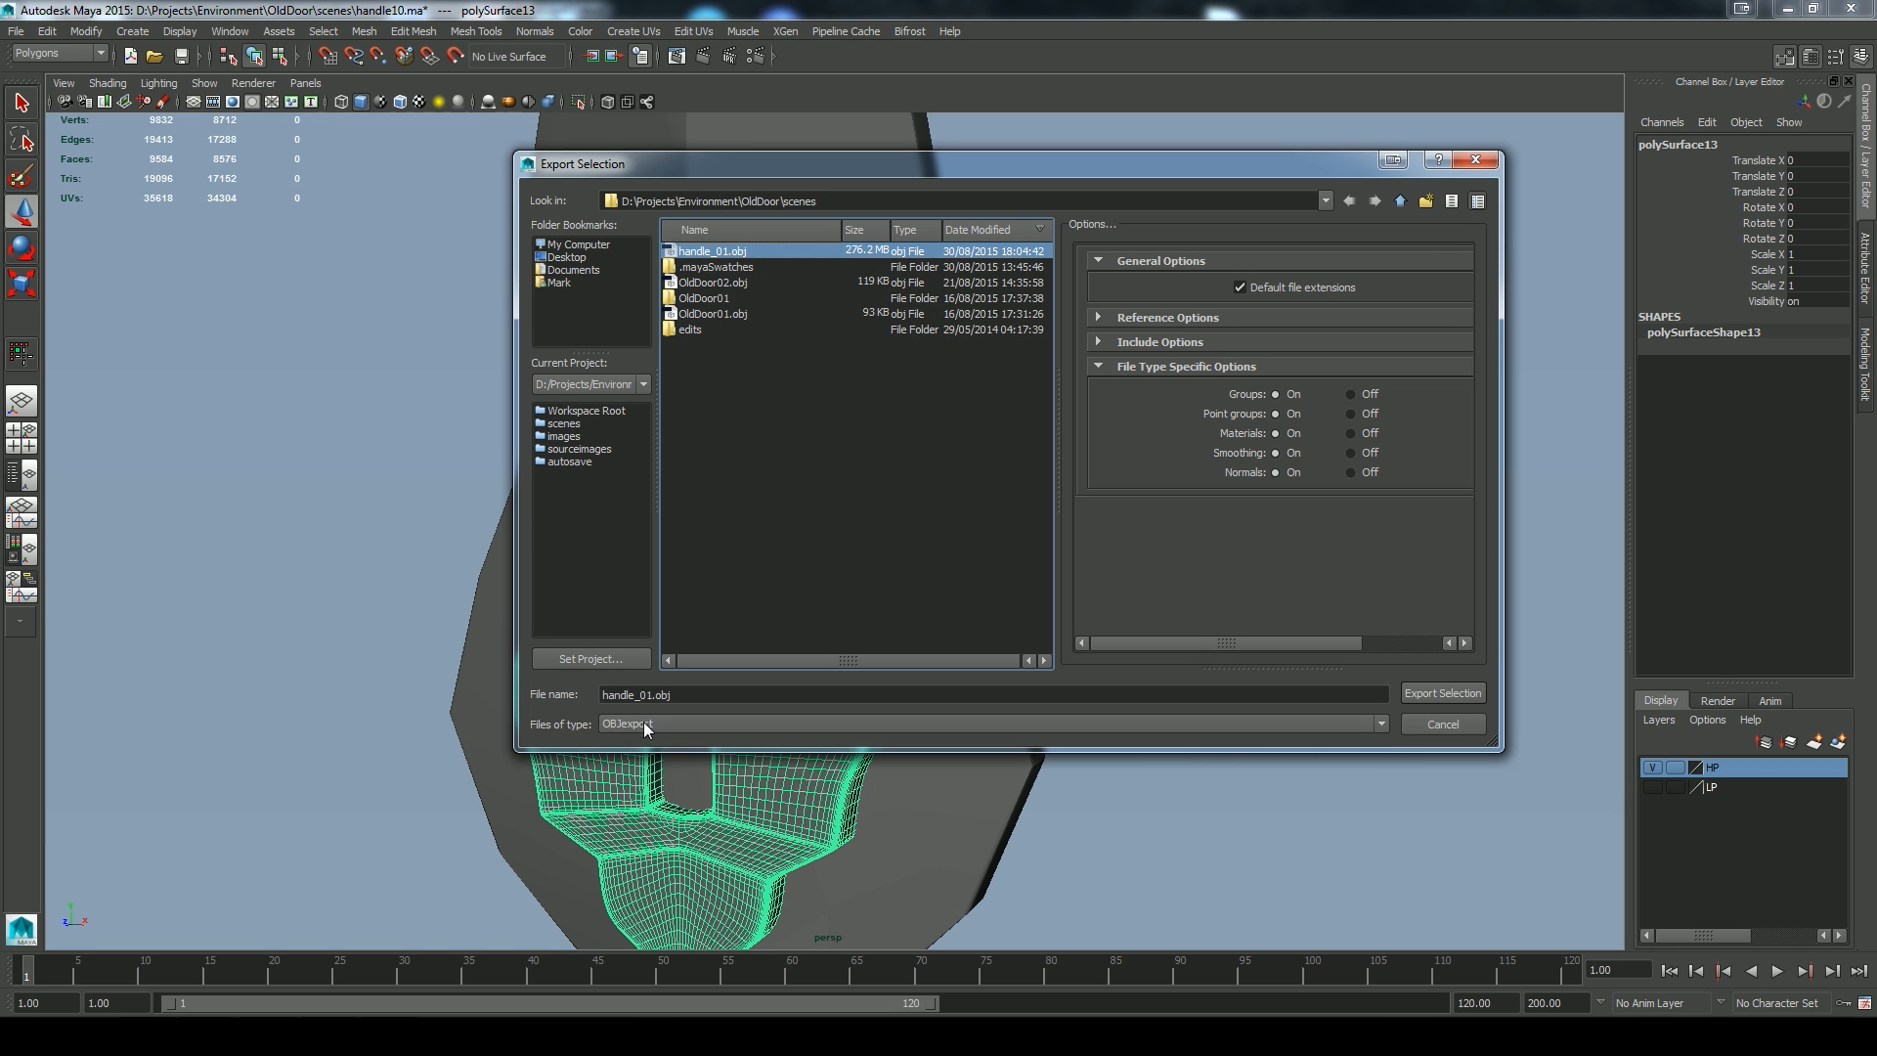
left_click(650, 695)
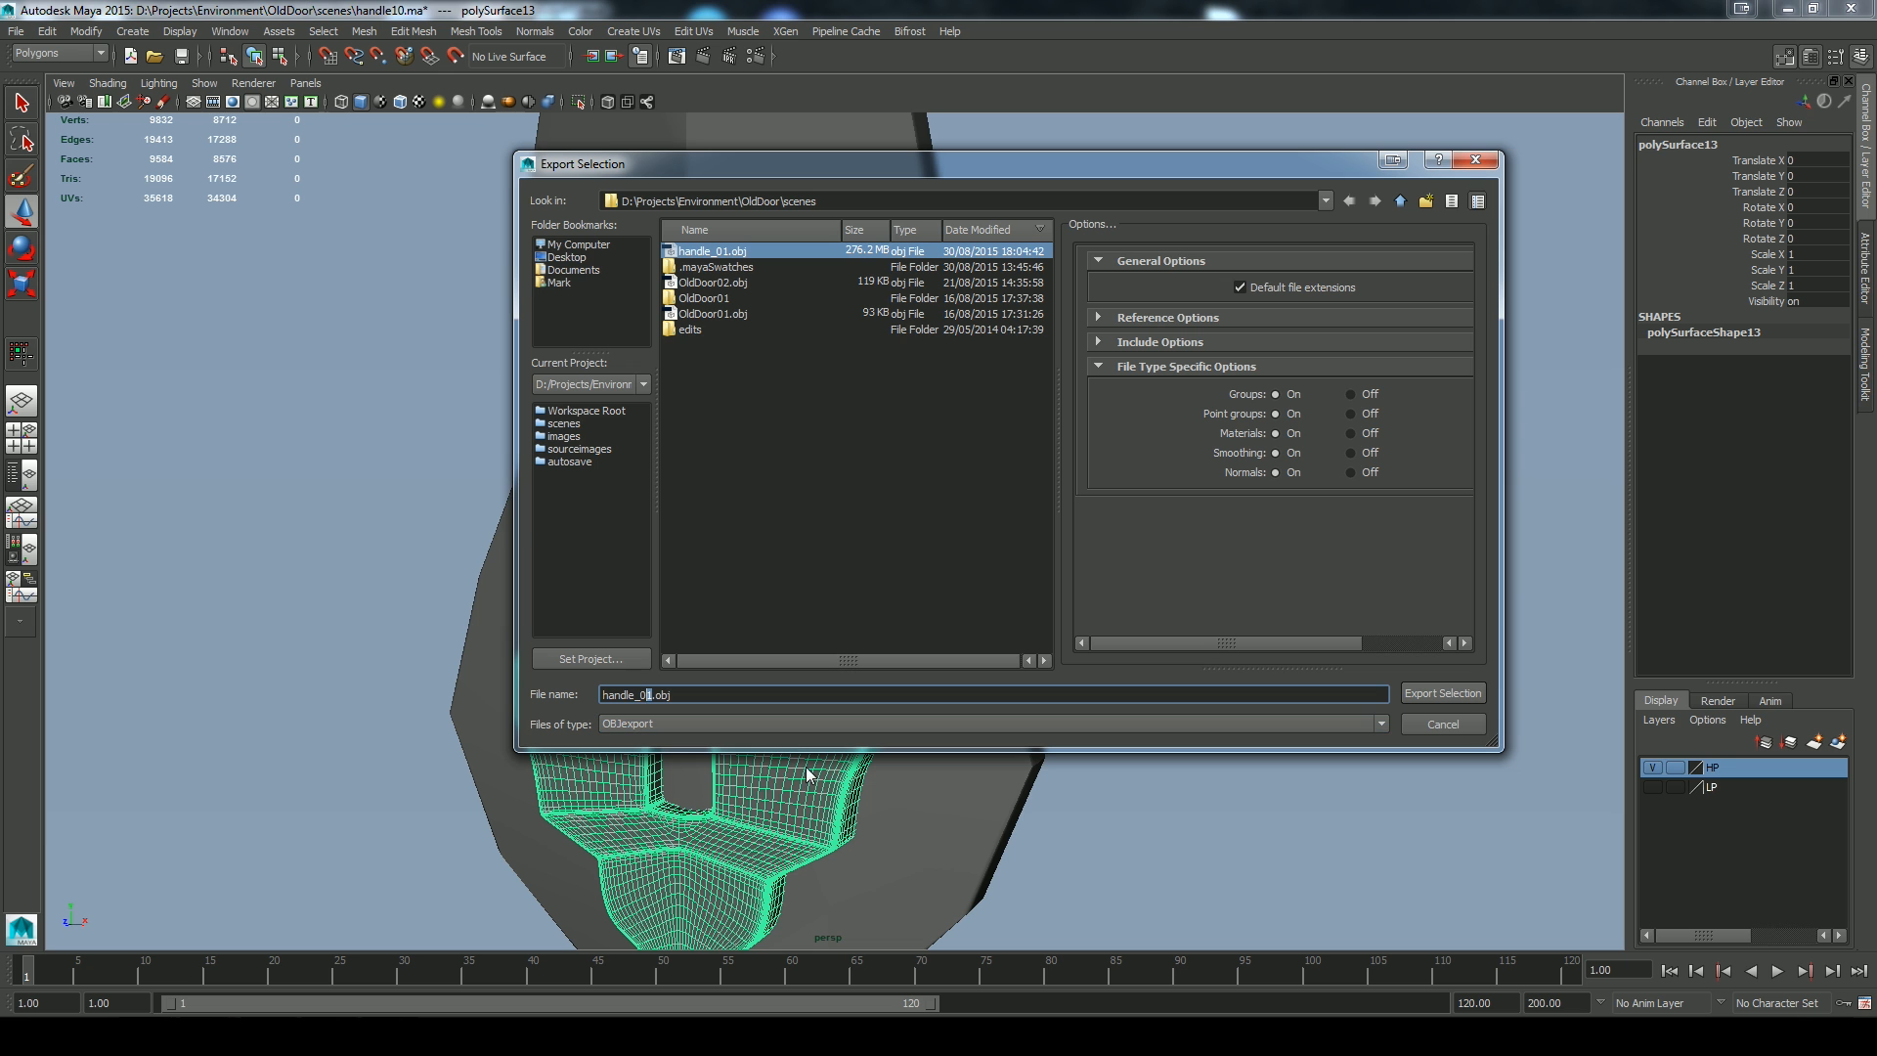
type("2")
left_click(1445, 696)
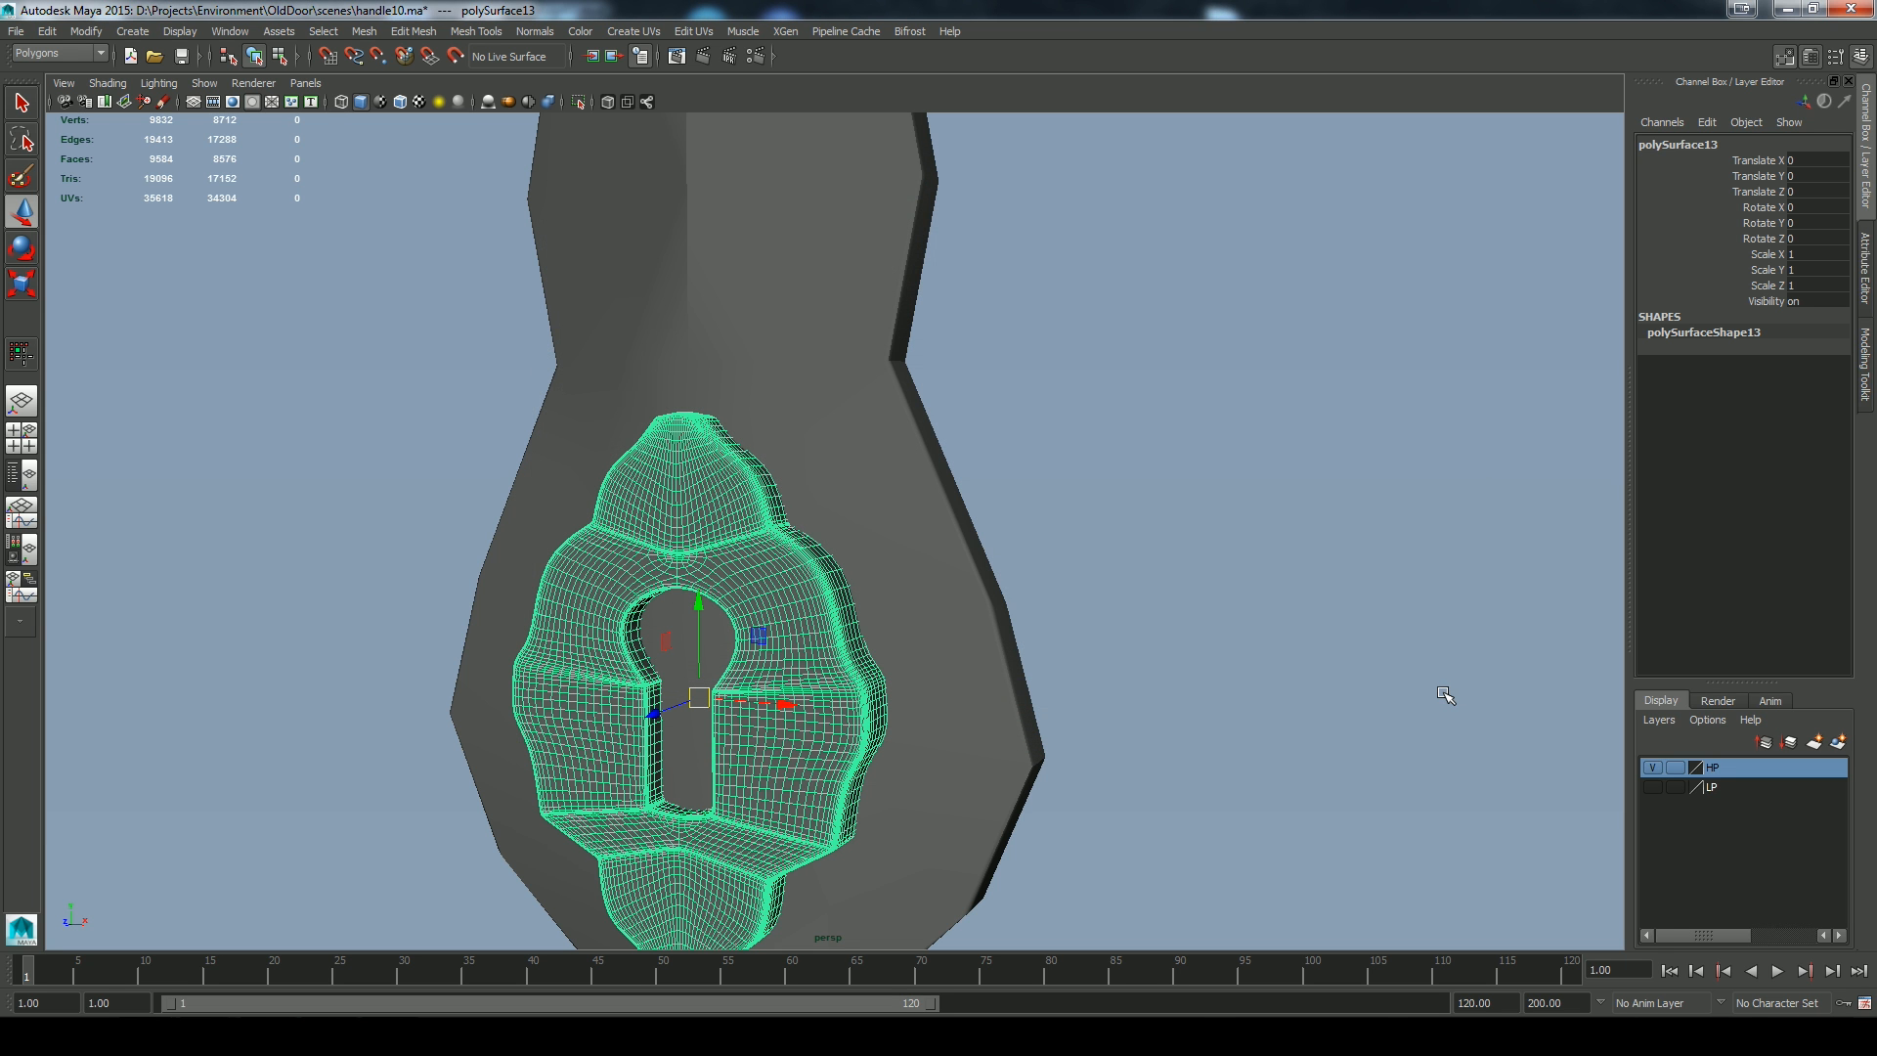
Select the curved handle lever polySurface11 and apply Smooth to it
left_click(898, 502)
scroll(1052, 636, "down", 5)
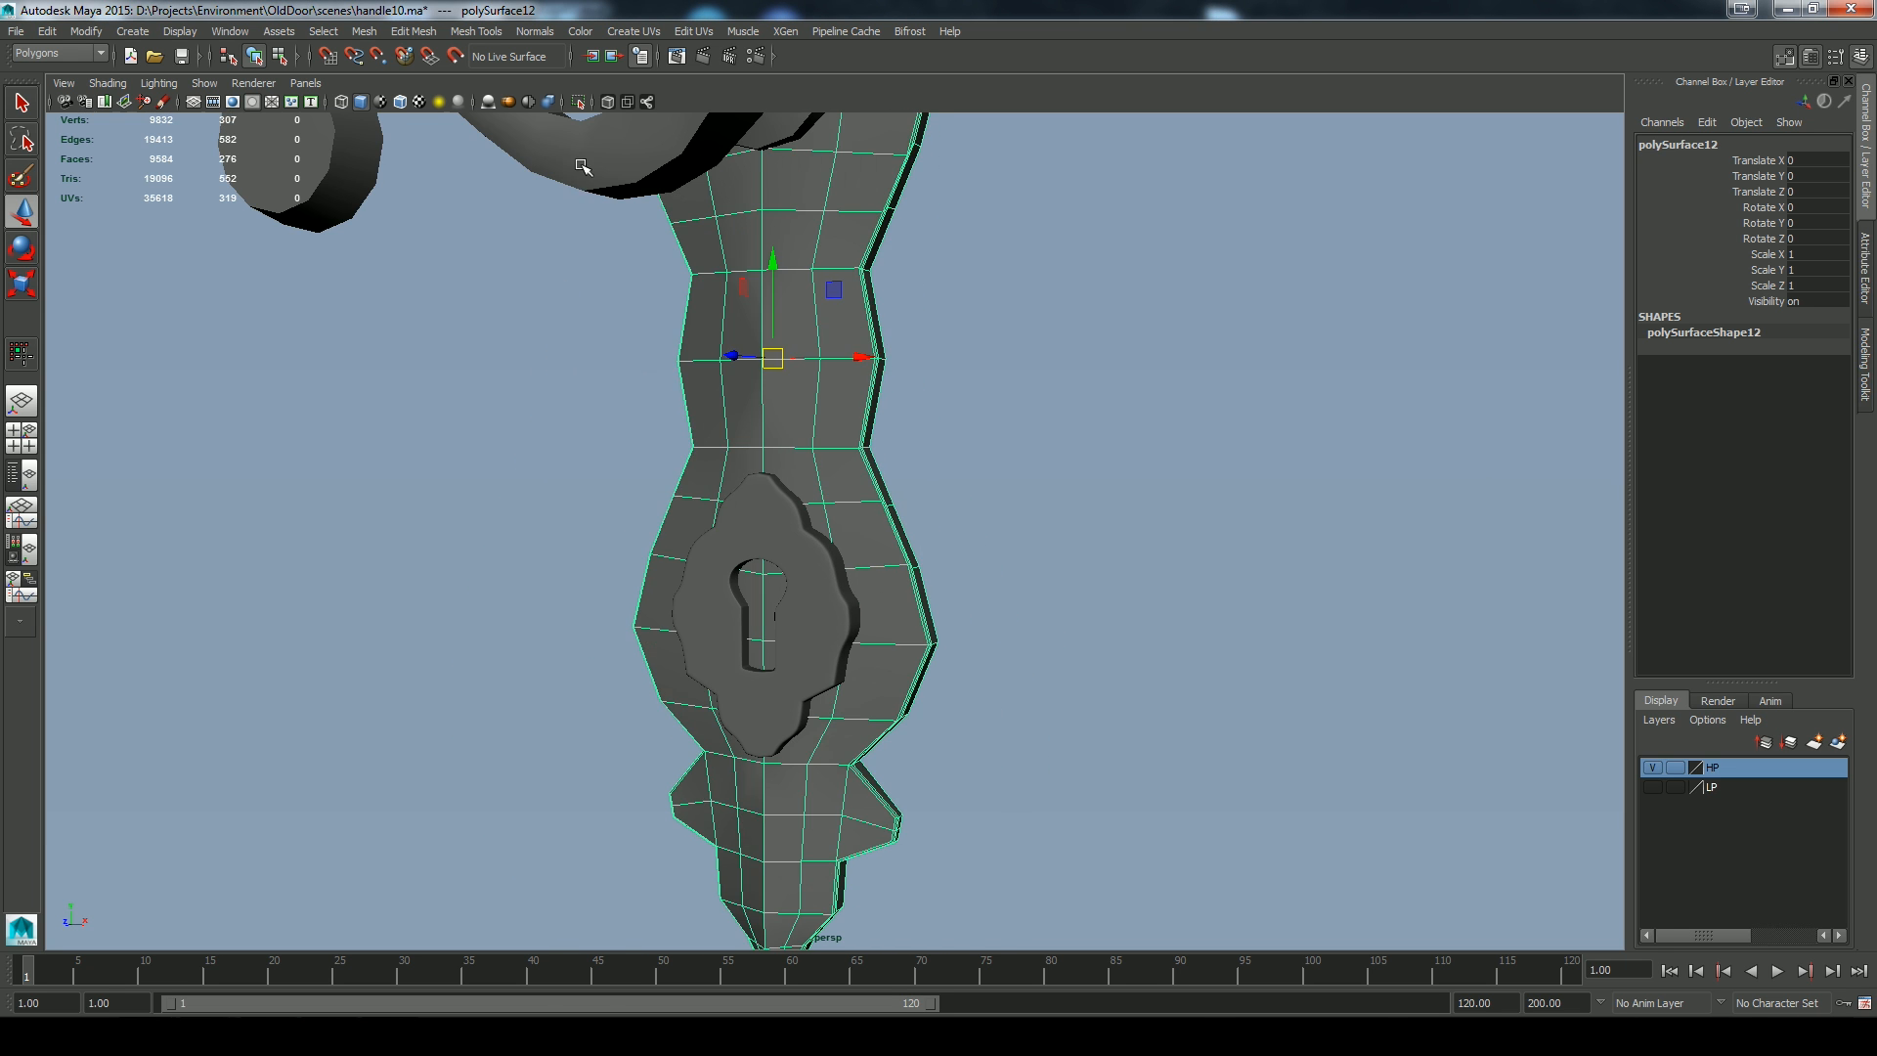
left_click(584, 167)
middle_click_drag(529, 369, 555, 593, "alt")
left_click(354, 32)
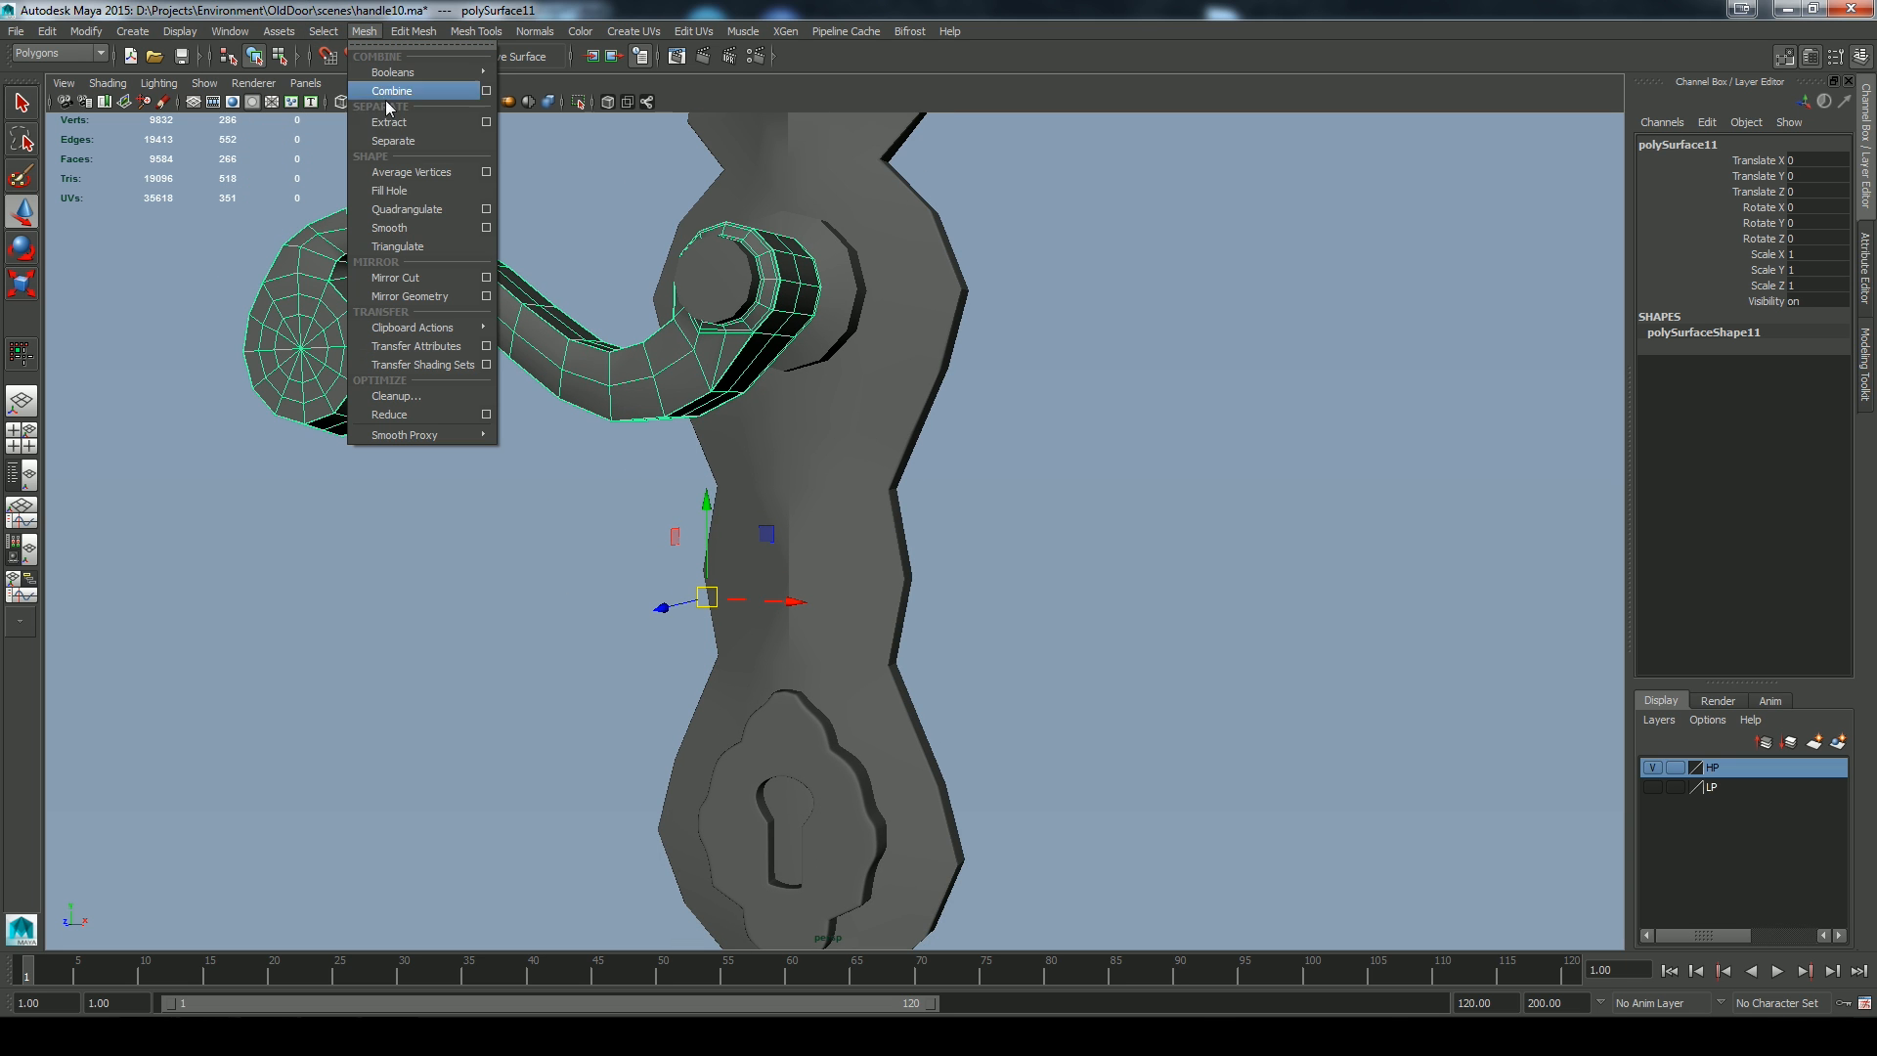
left_click(391, 227)
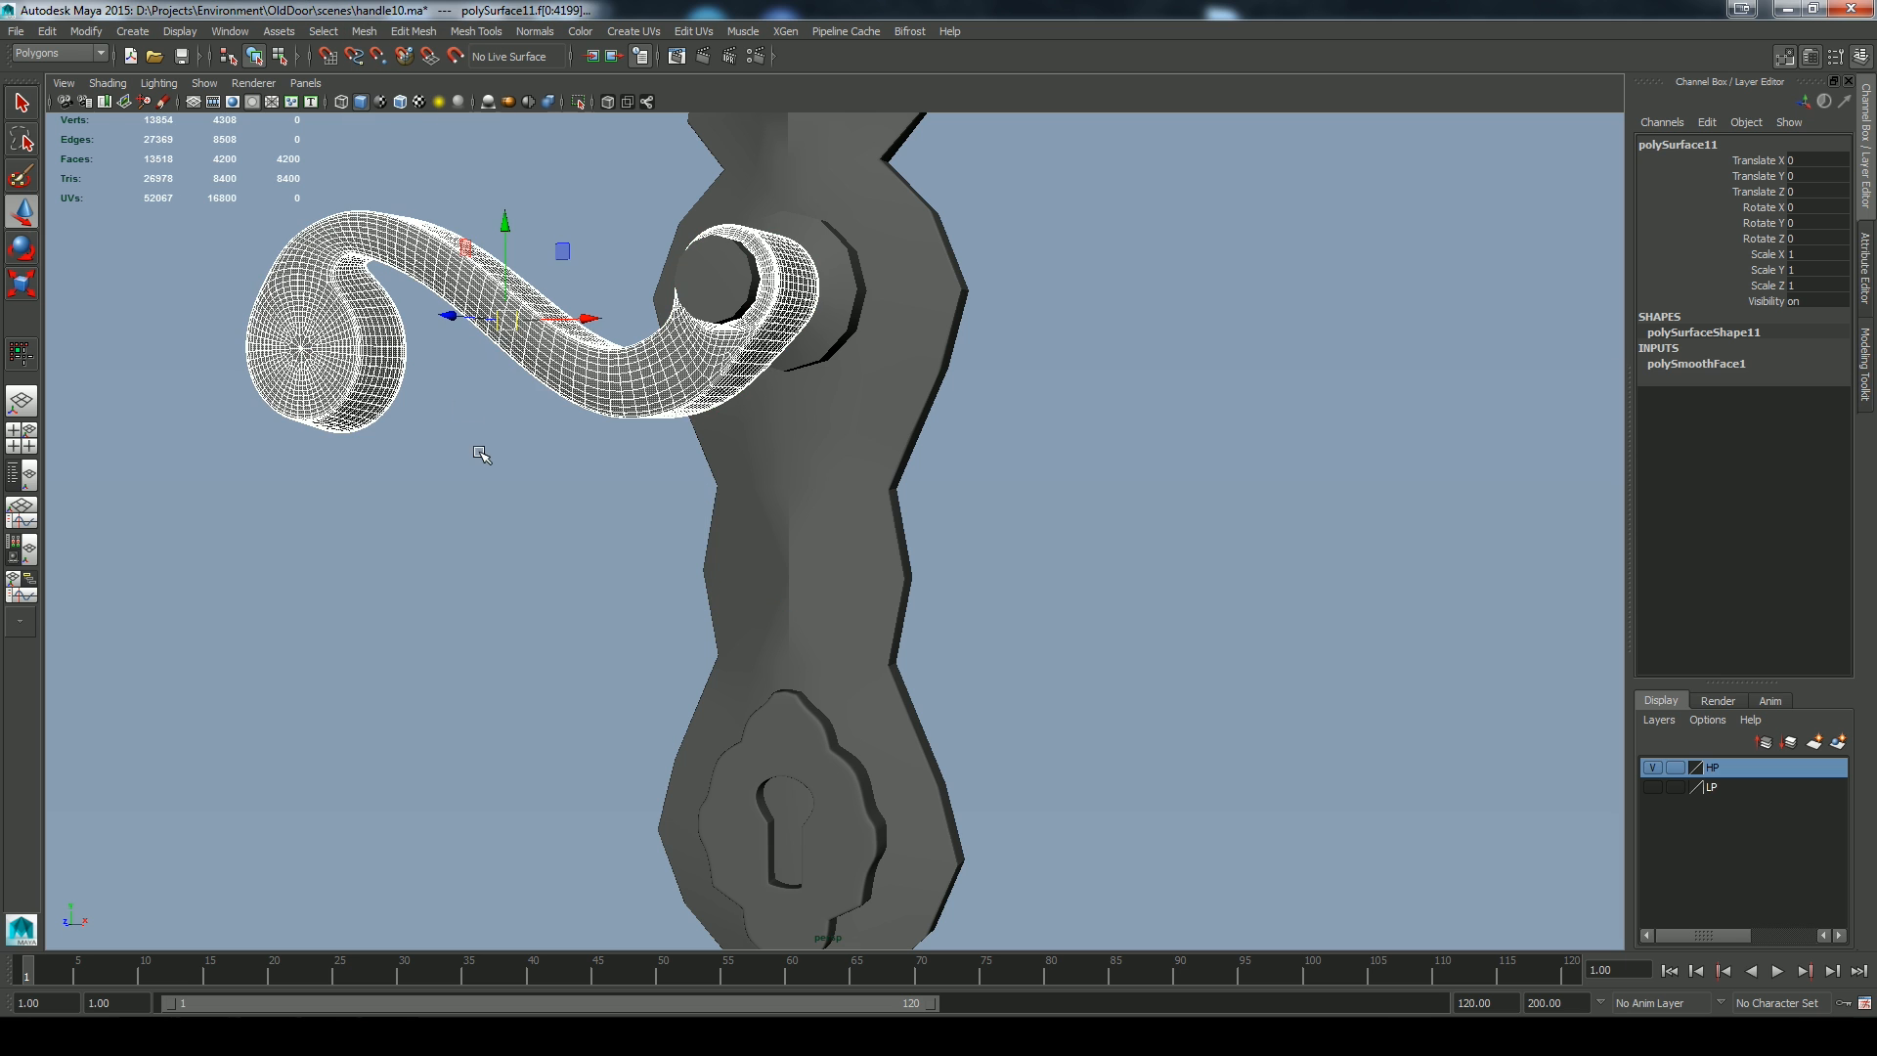
Delete the smoothed lever's construction history and center its pivot
left_click(47, 31)
mouse_move(176, 252)
left_click(272, 262)
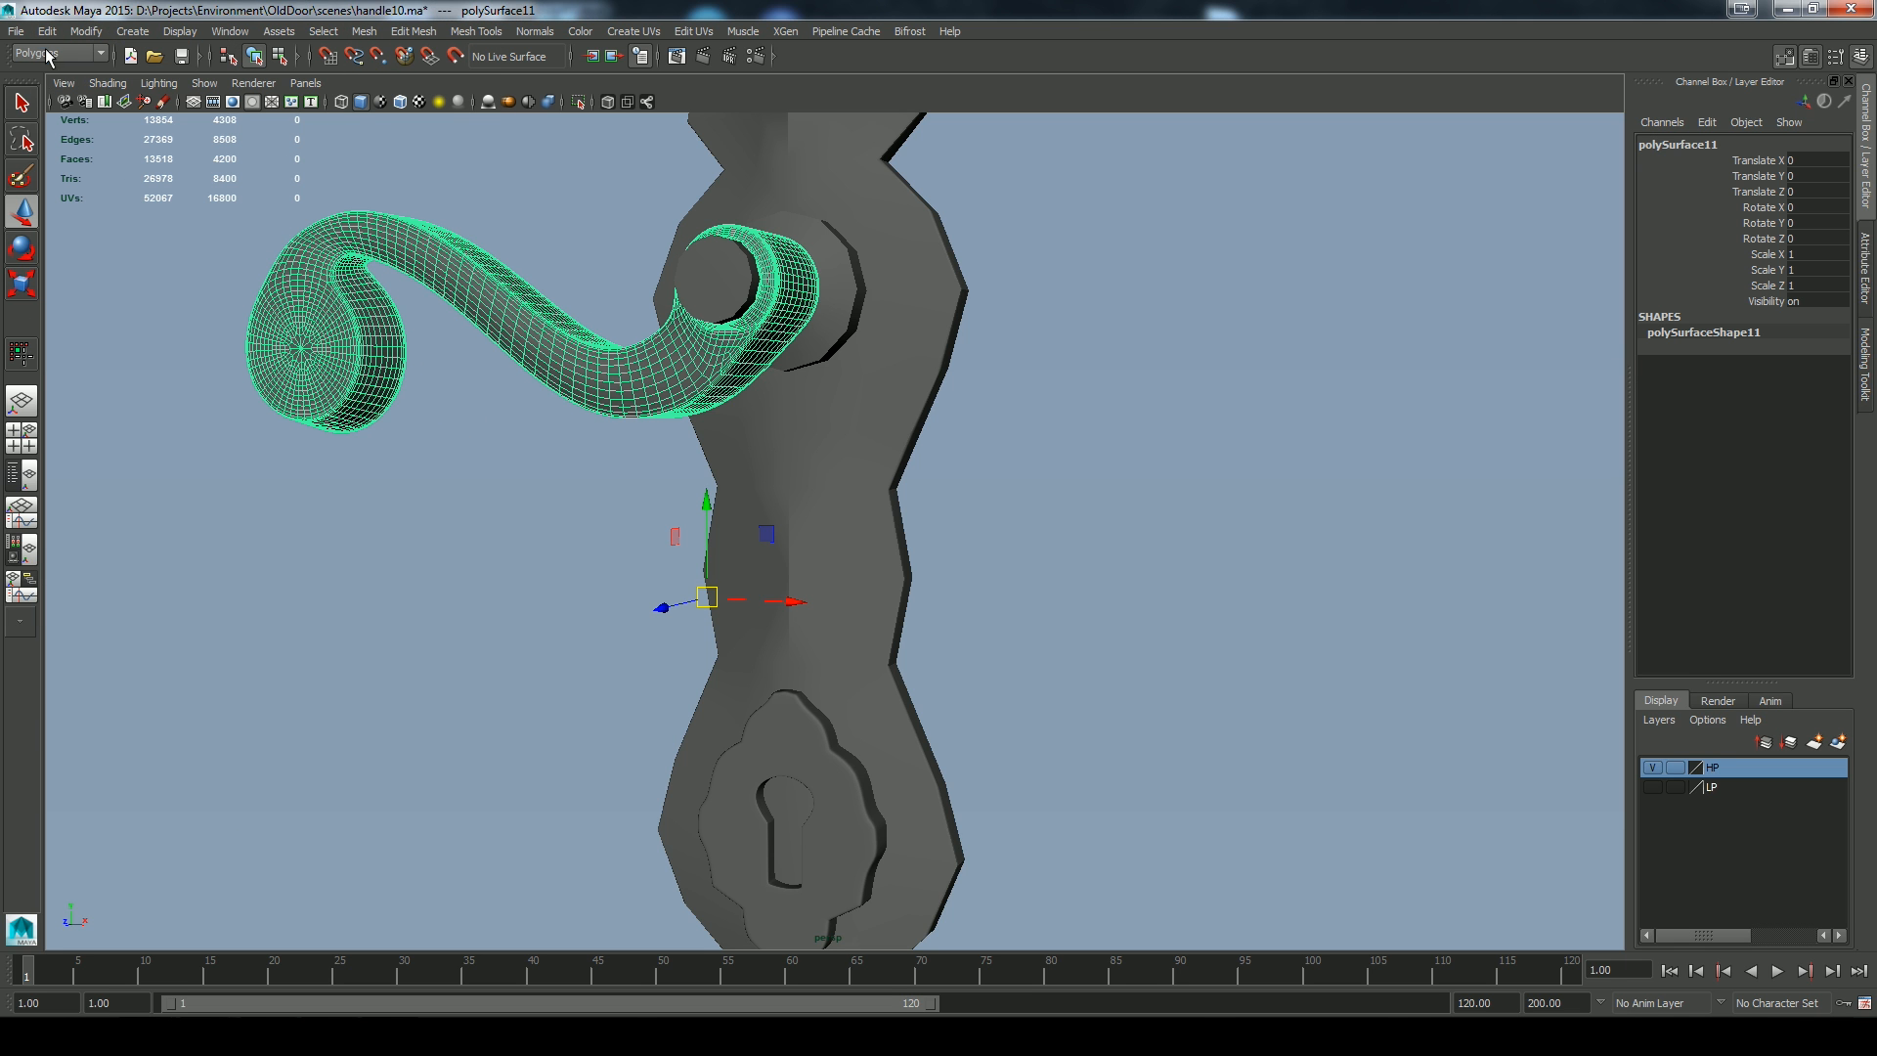
left_click(84, 31)
left_click(129, 214)
Export the selected lever in OBJexport format as handle_03.obj in the scenes folder
left_click(14, 32)
left_click(70, 247)
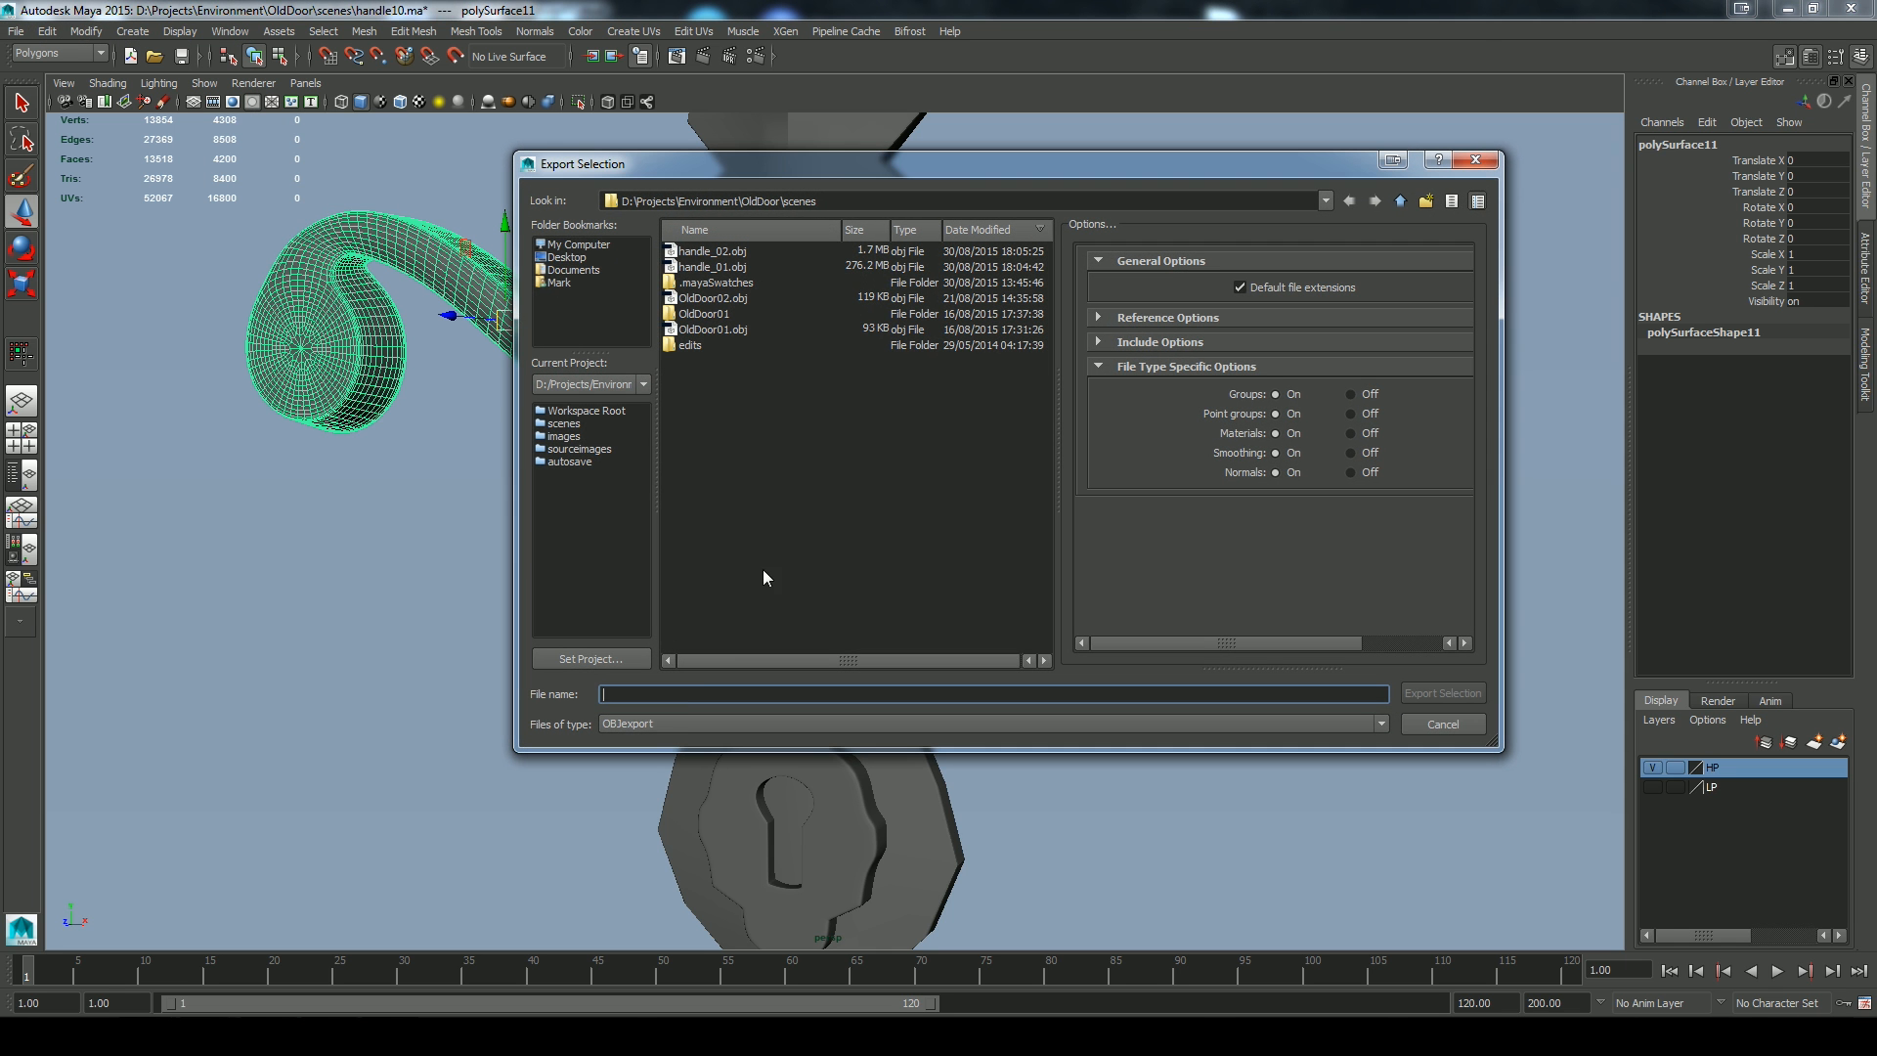
left_click(718, 252)
left_click(691, 689)
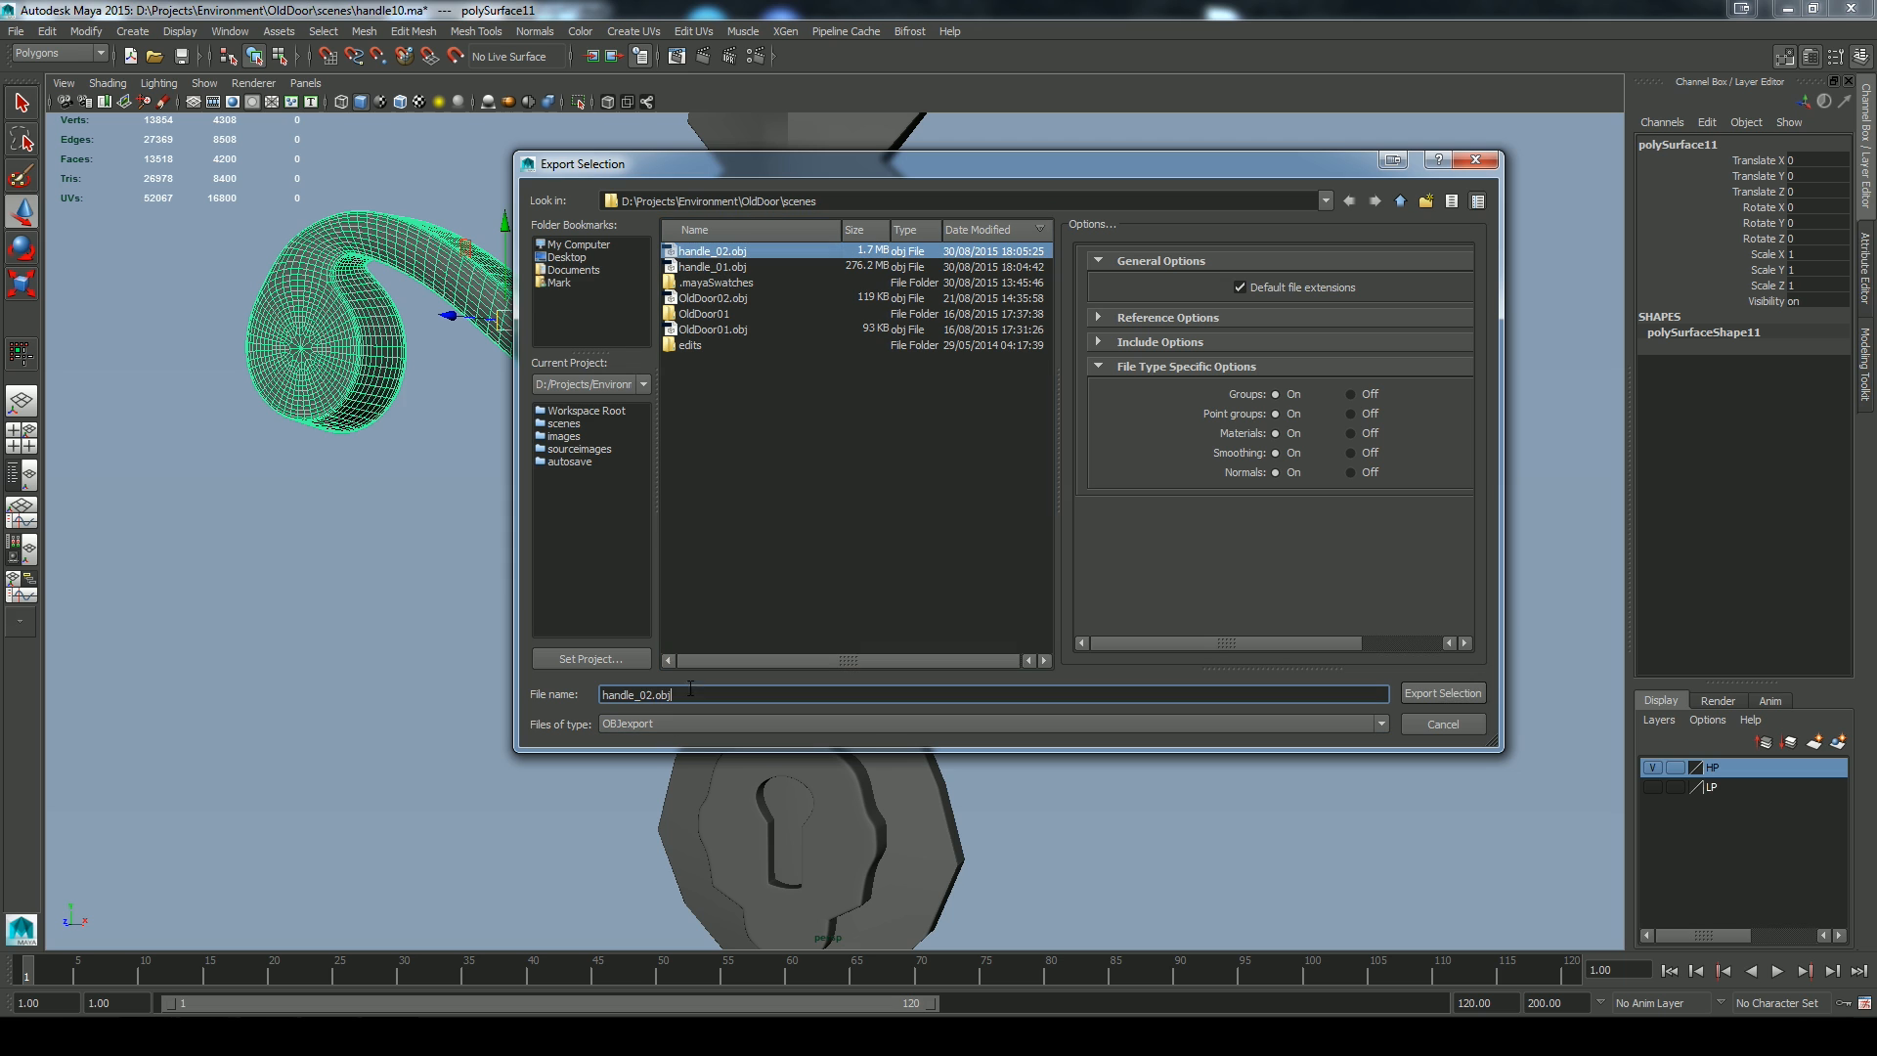
type("3")
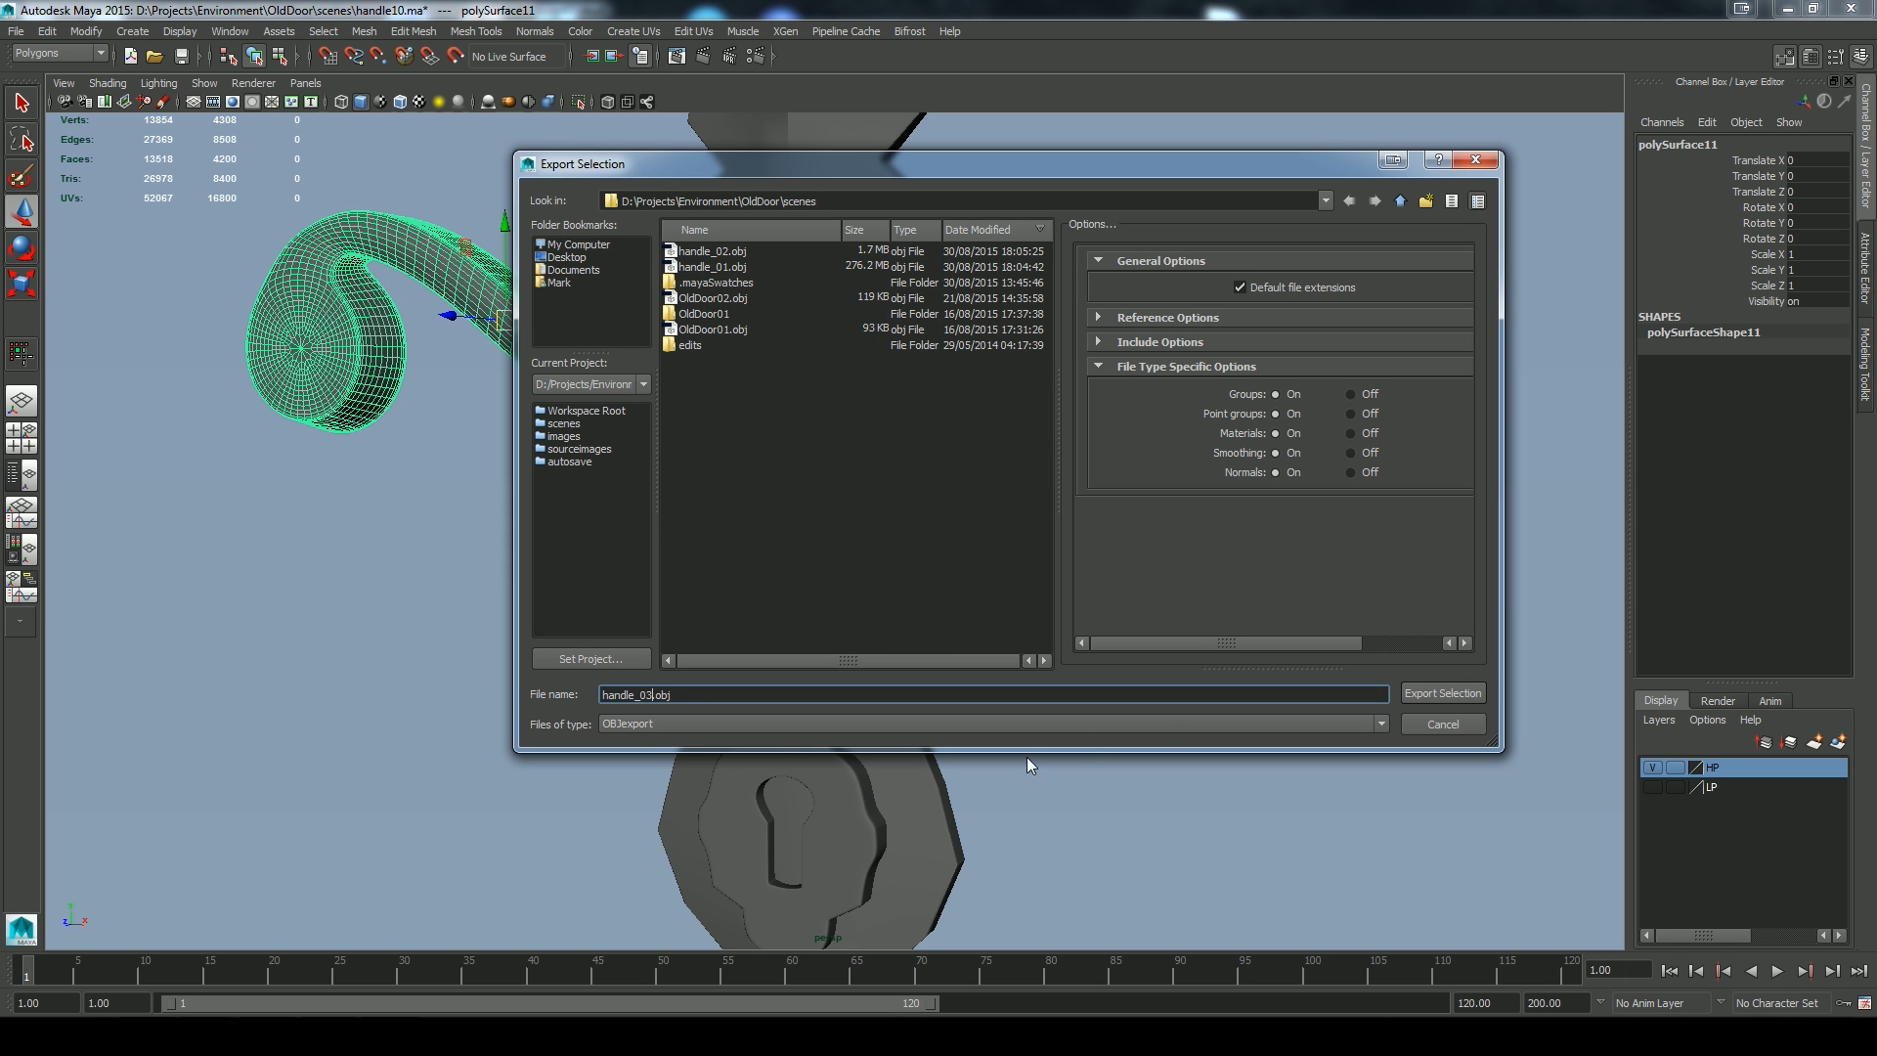
left_click(1445, 694)
Select the back plate, lever and keyhole plate together and add them to the HP display layer
left_click(1652, 767)
left_click(1652, 767)
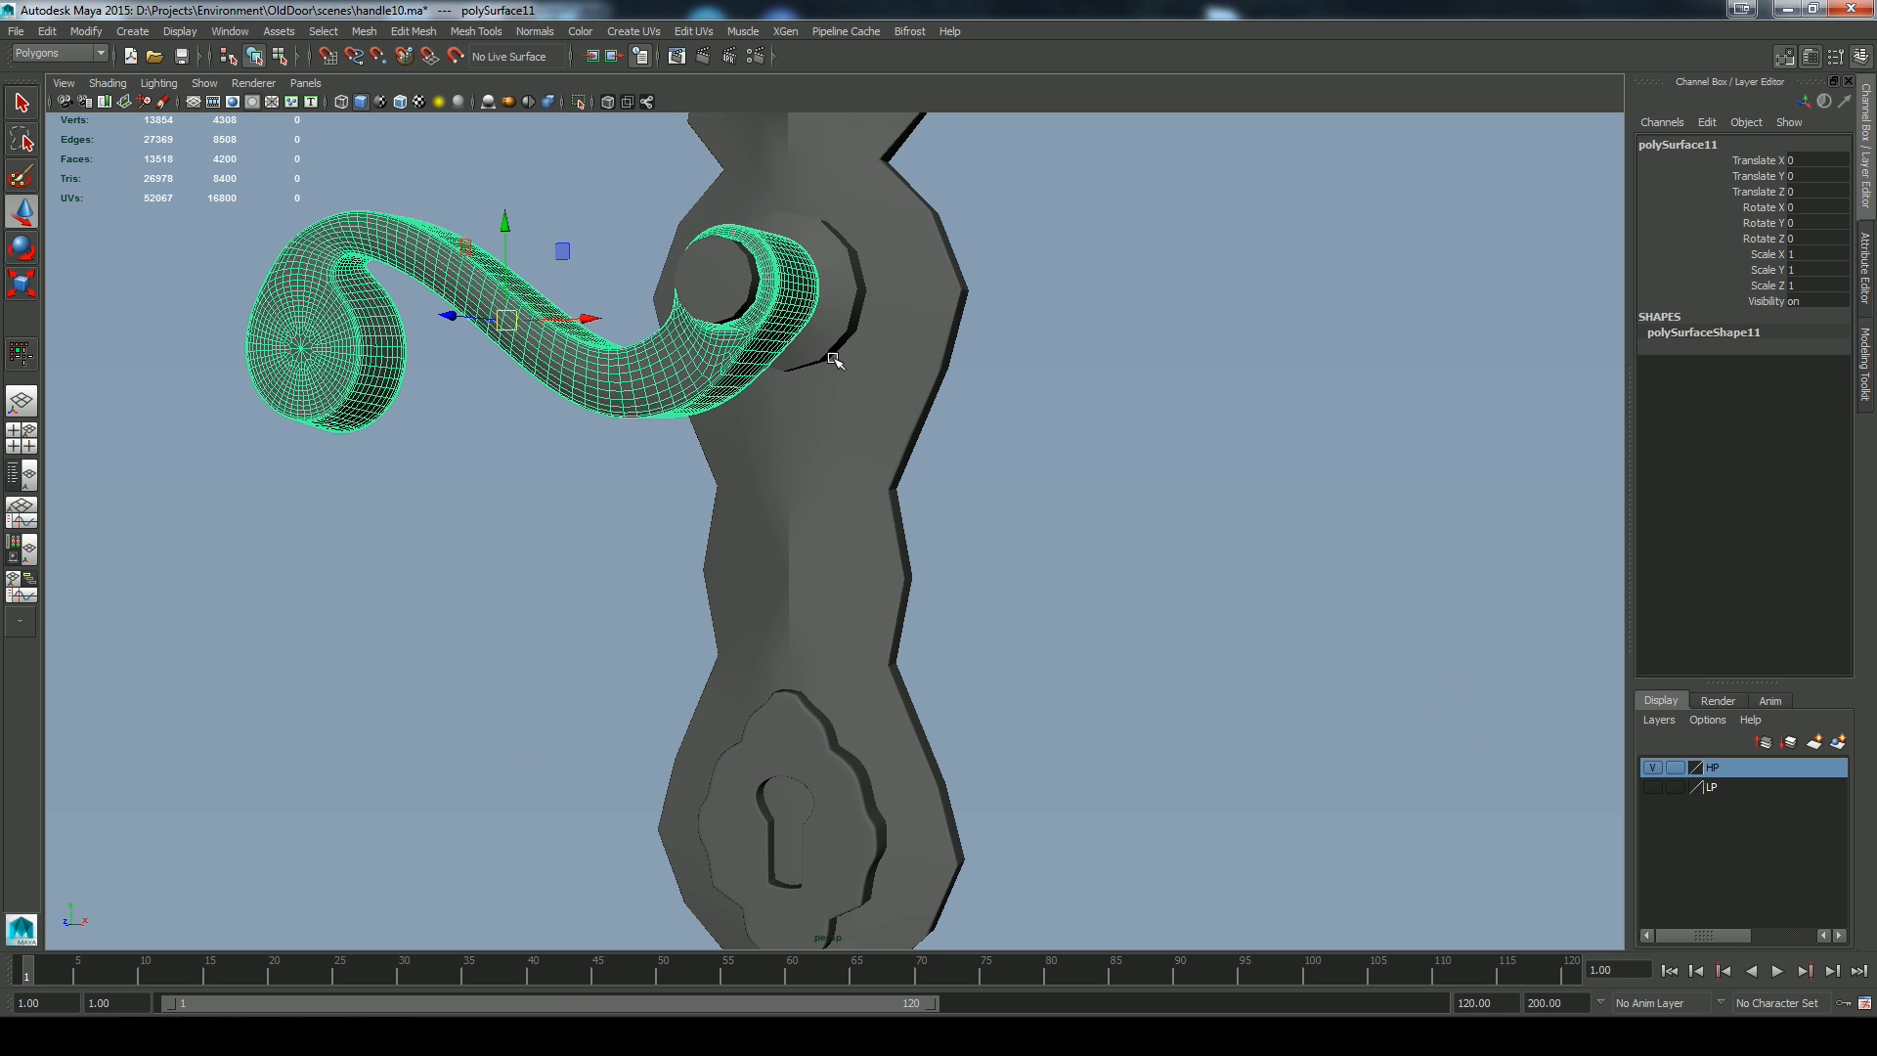
left_click(848, 456)
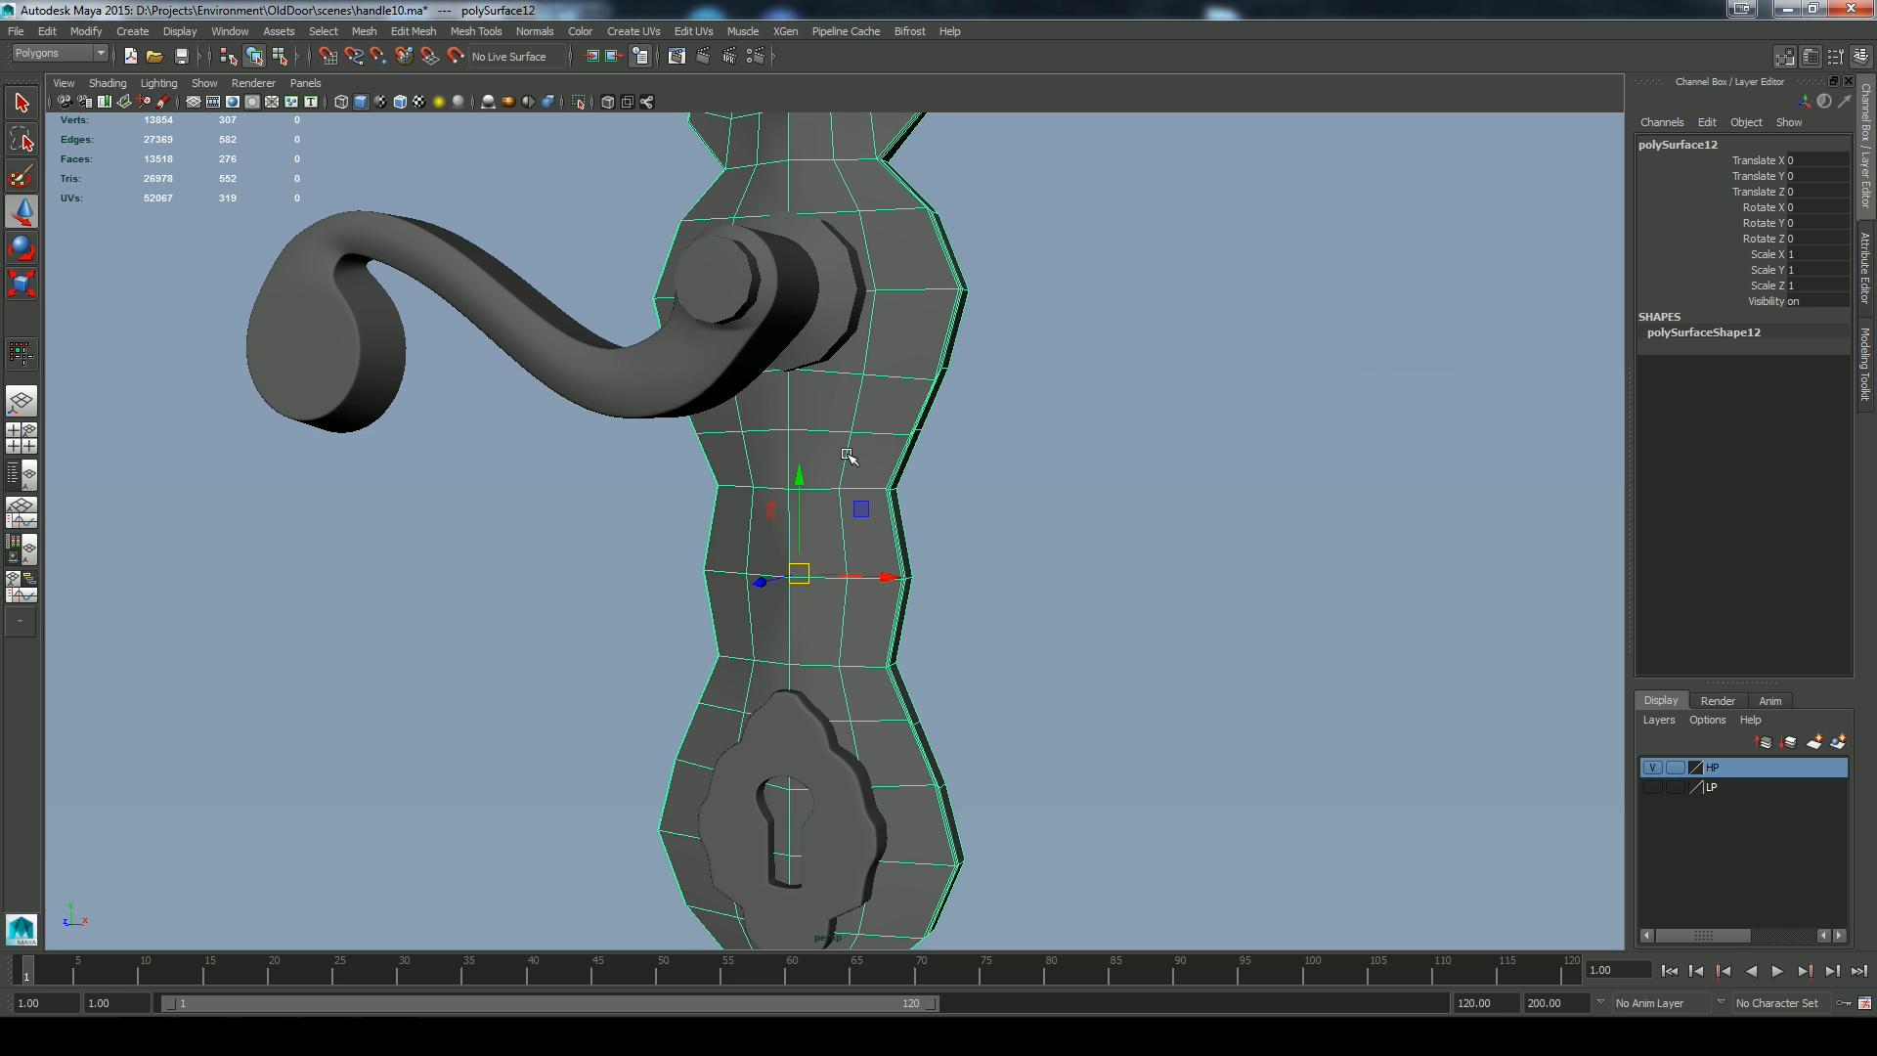
left_click(652, 371)
left_click(816, 803, "shift")
right_click(1721, 772)
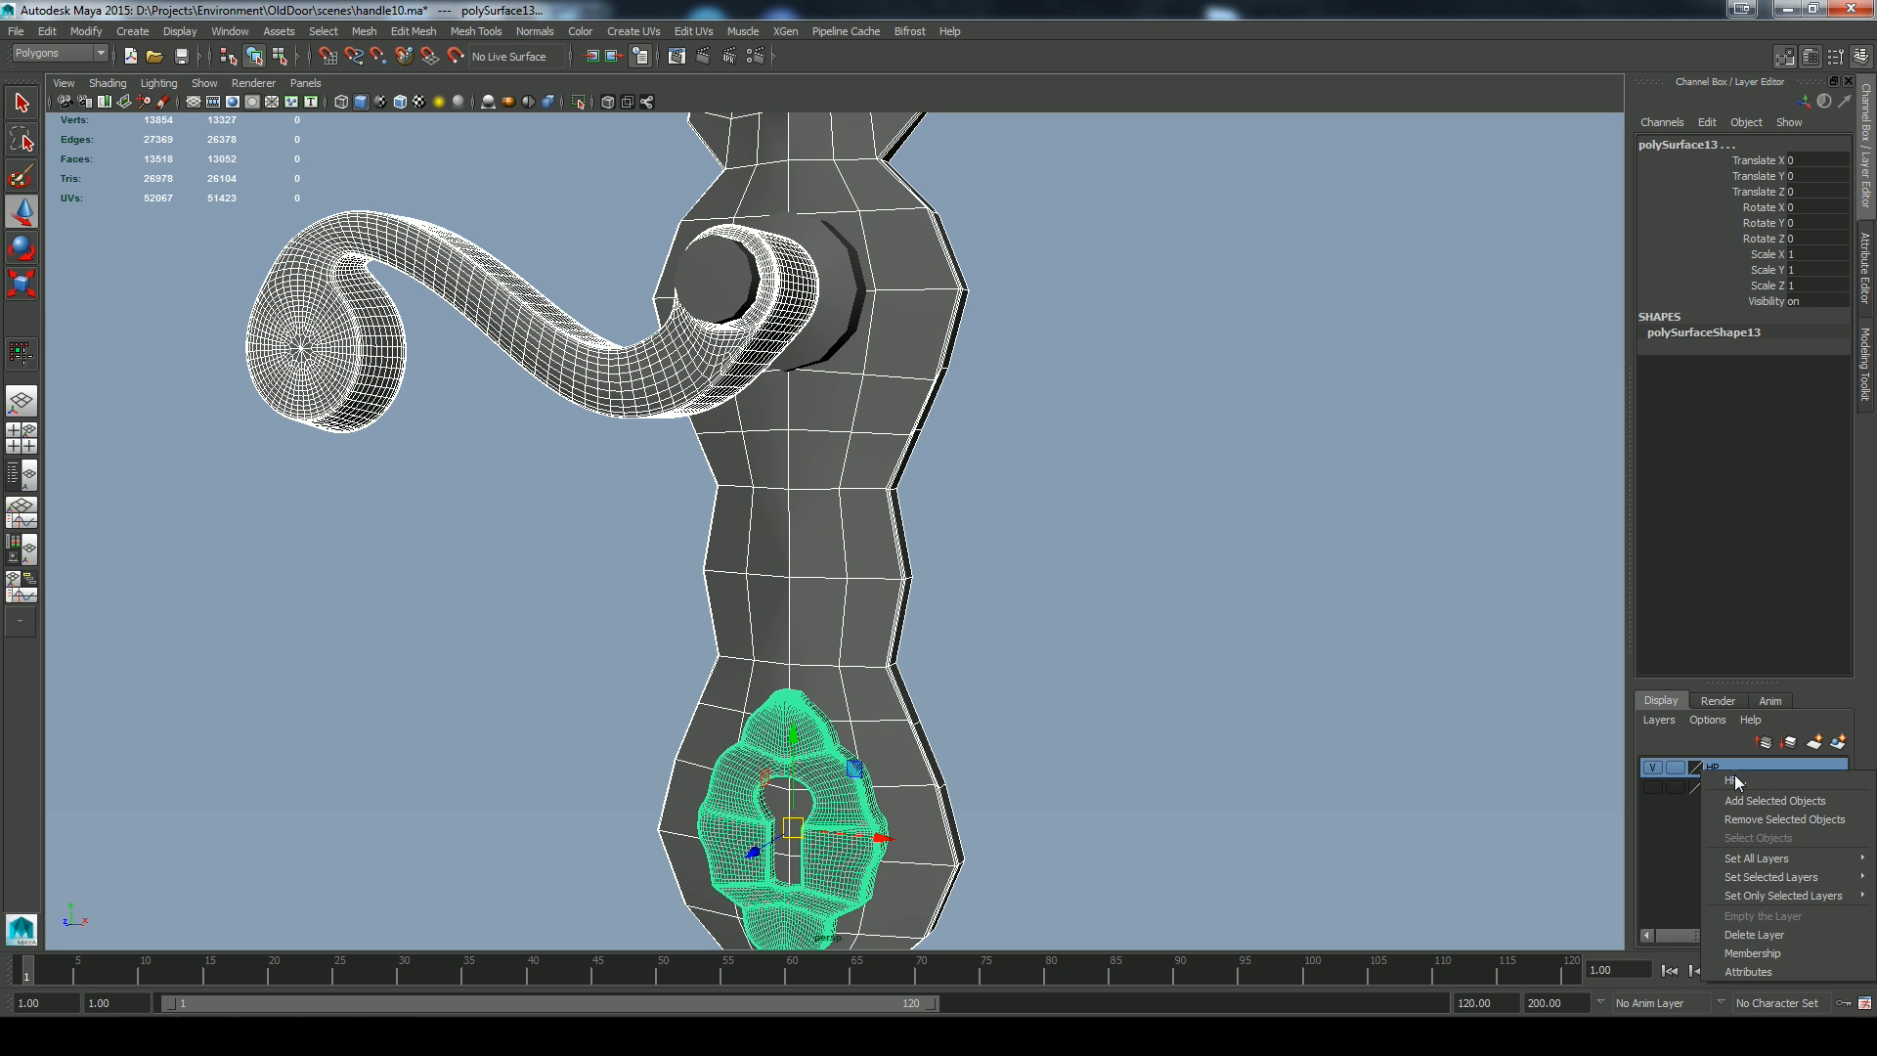
left_click(1735, 794)
Hide the HP layer and toggle the LP layer's visibility to isolate the unassigned spindle
left_click(1652, 768)
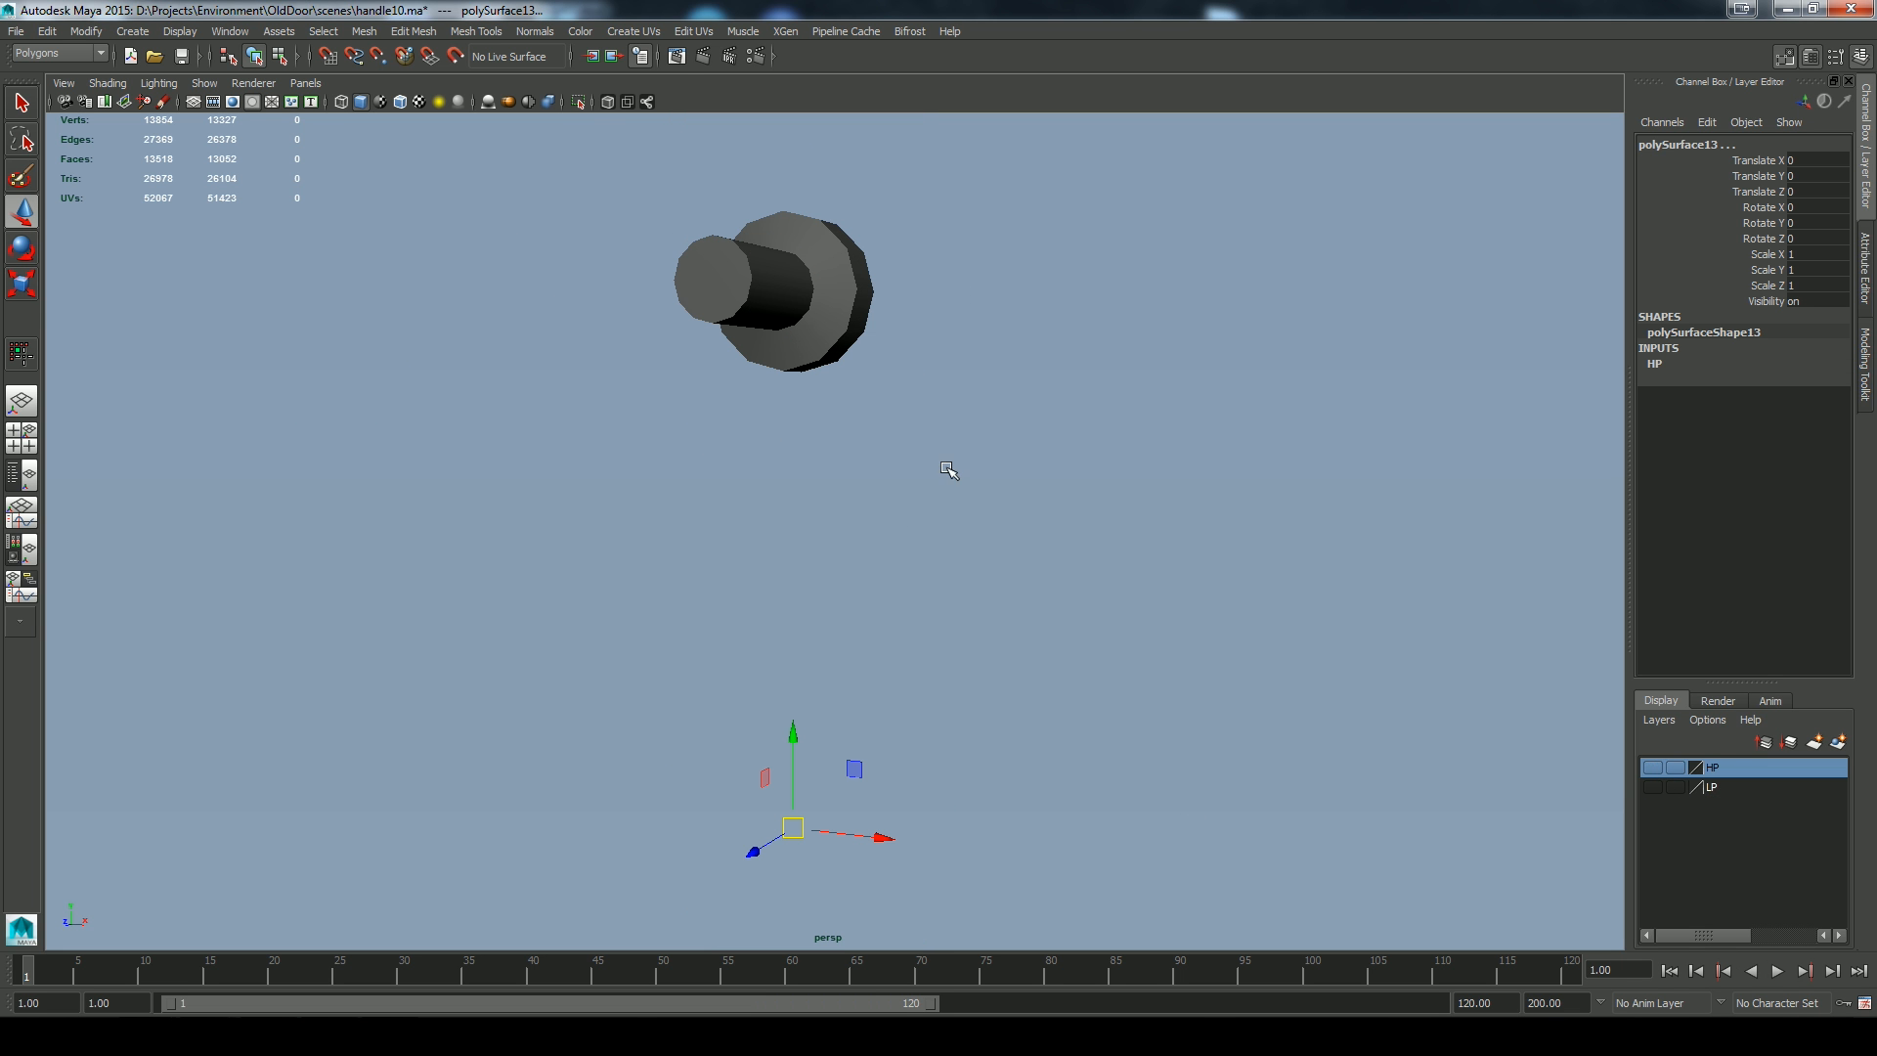
left_click(1652, 787)
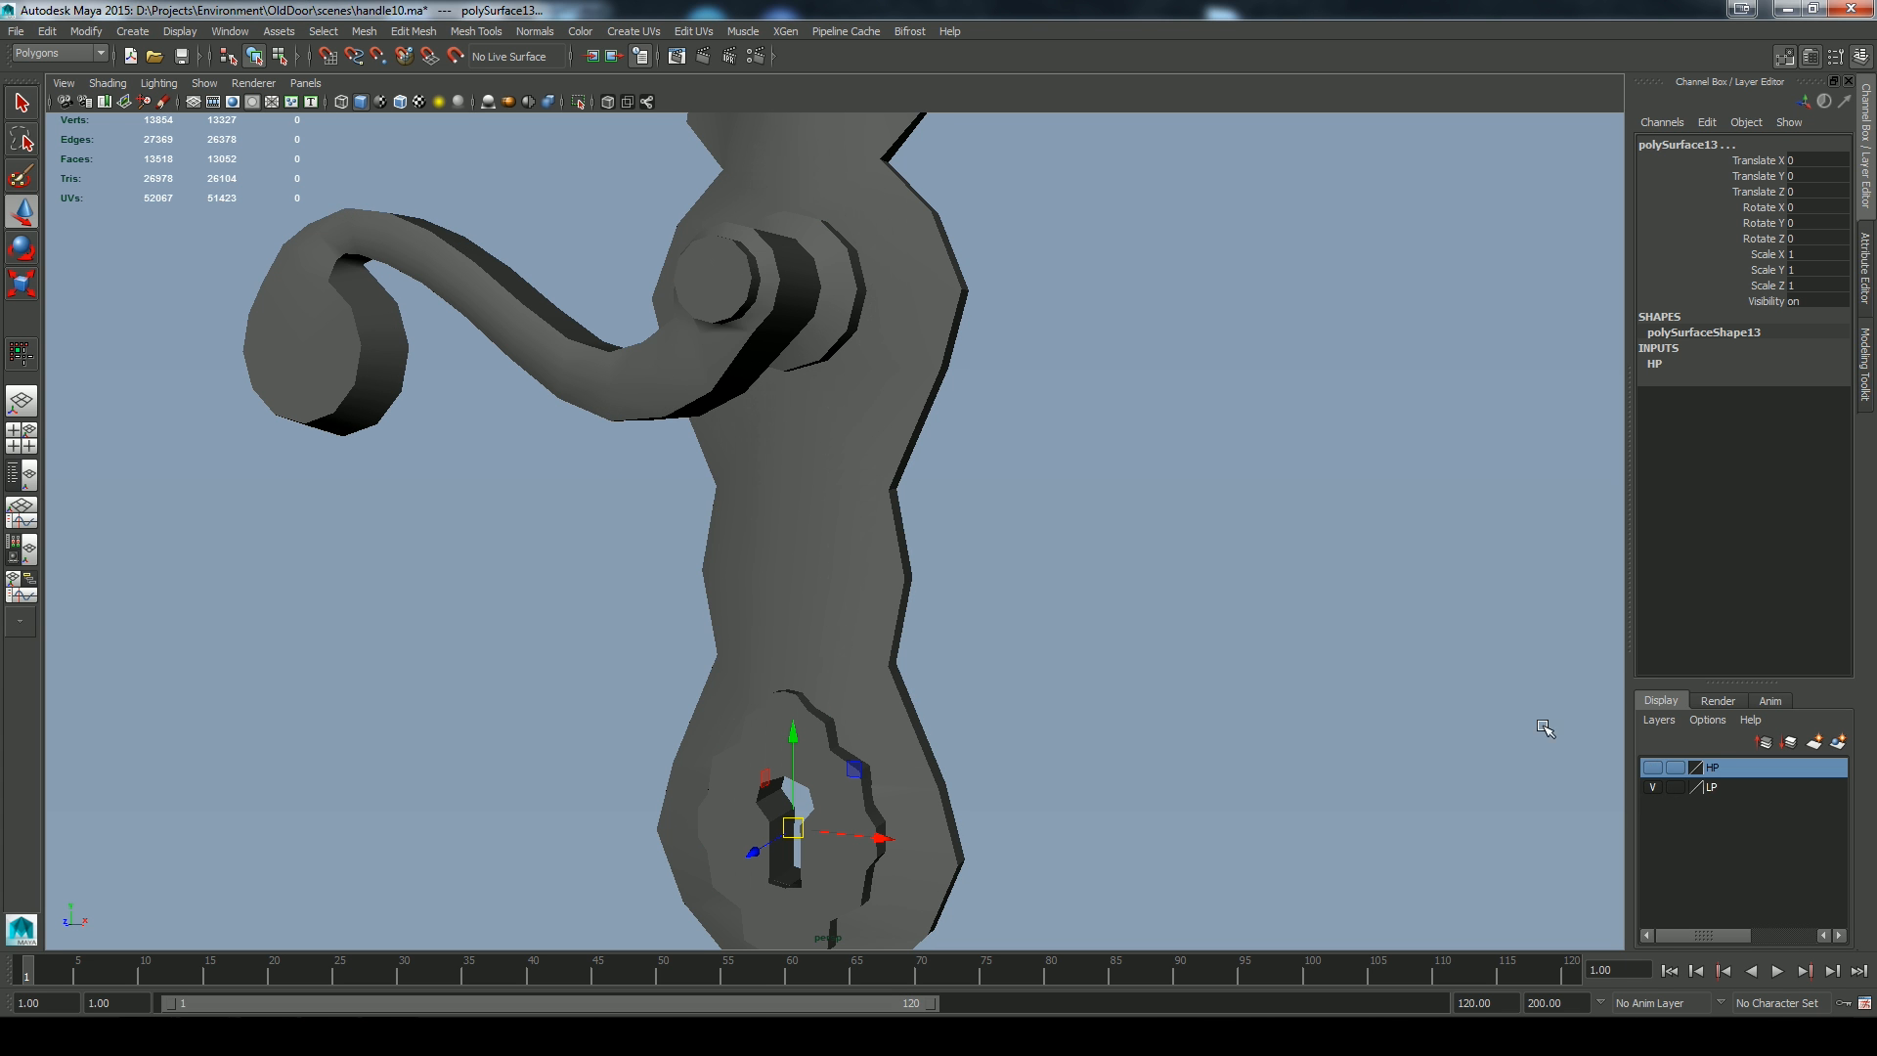
left_click(1653, 788)
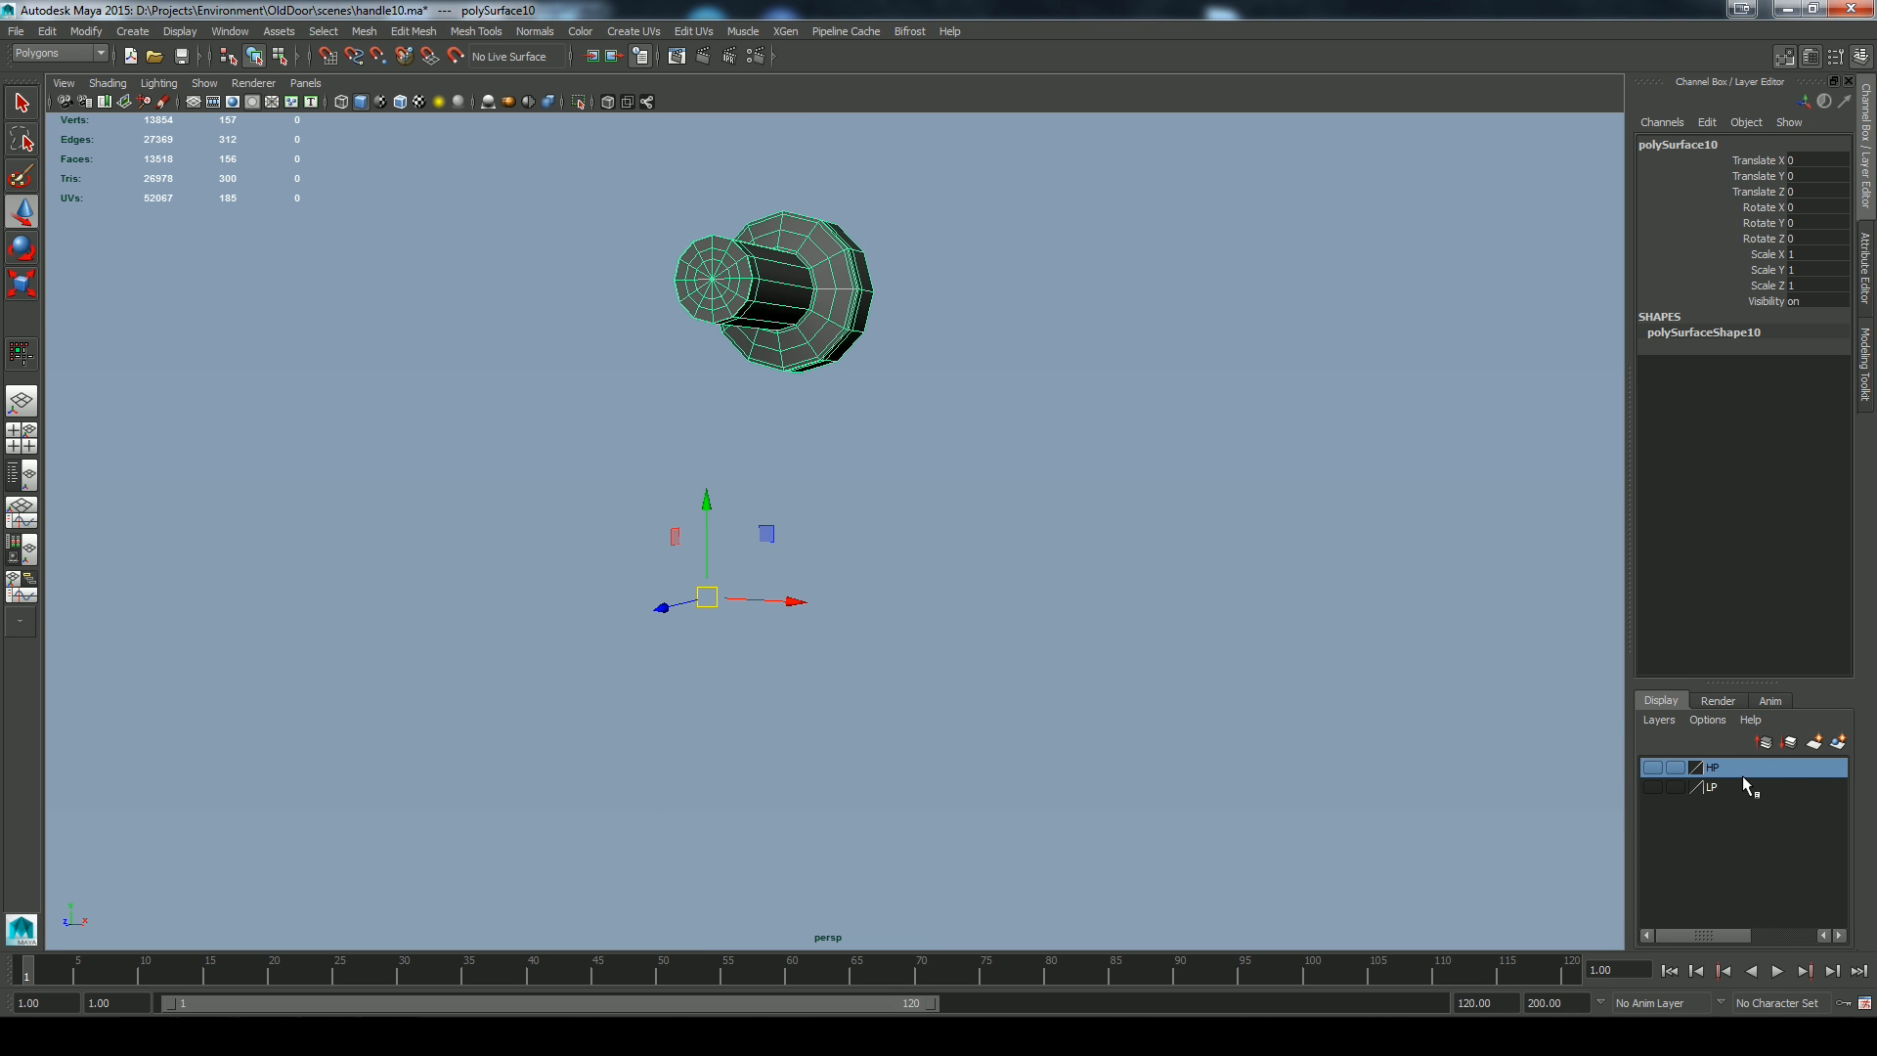
Apply Smooth to the isolated spindle with its round collar, polySurface10
scroll(938, 350, "up", 3)
middle_click_drag(972, 310, 1007, 587, "alt")
left_click_drag(1007, 587, 1131, 635, "alt")
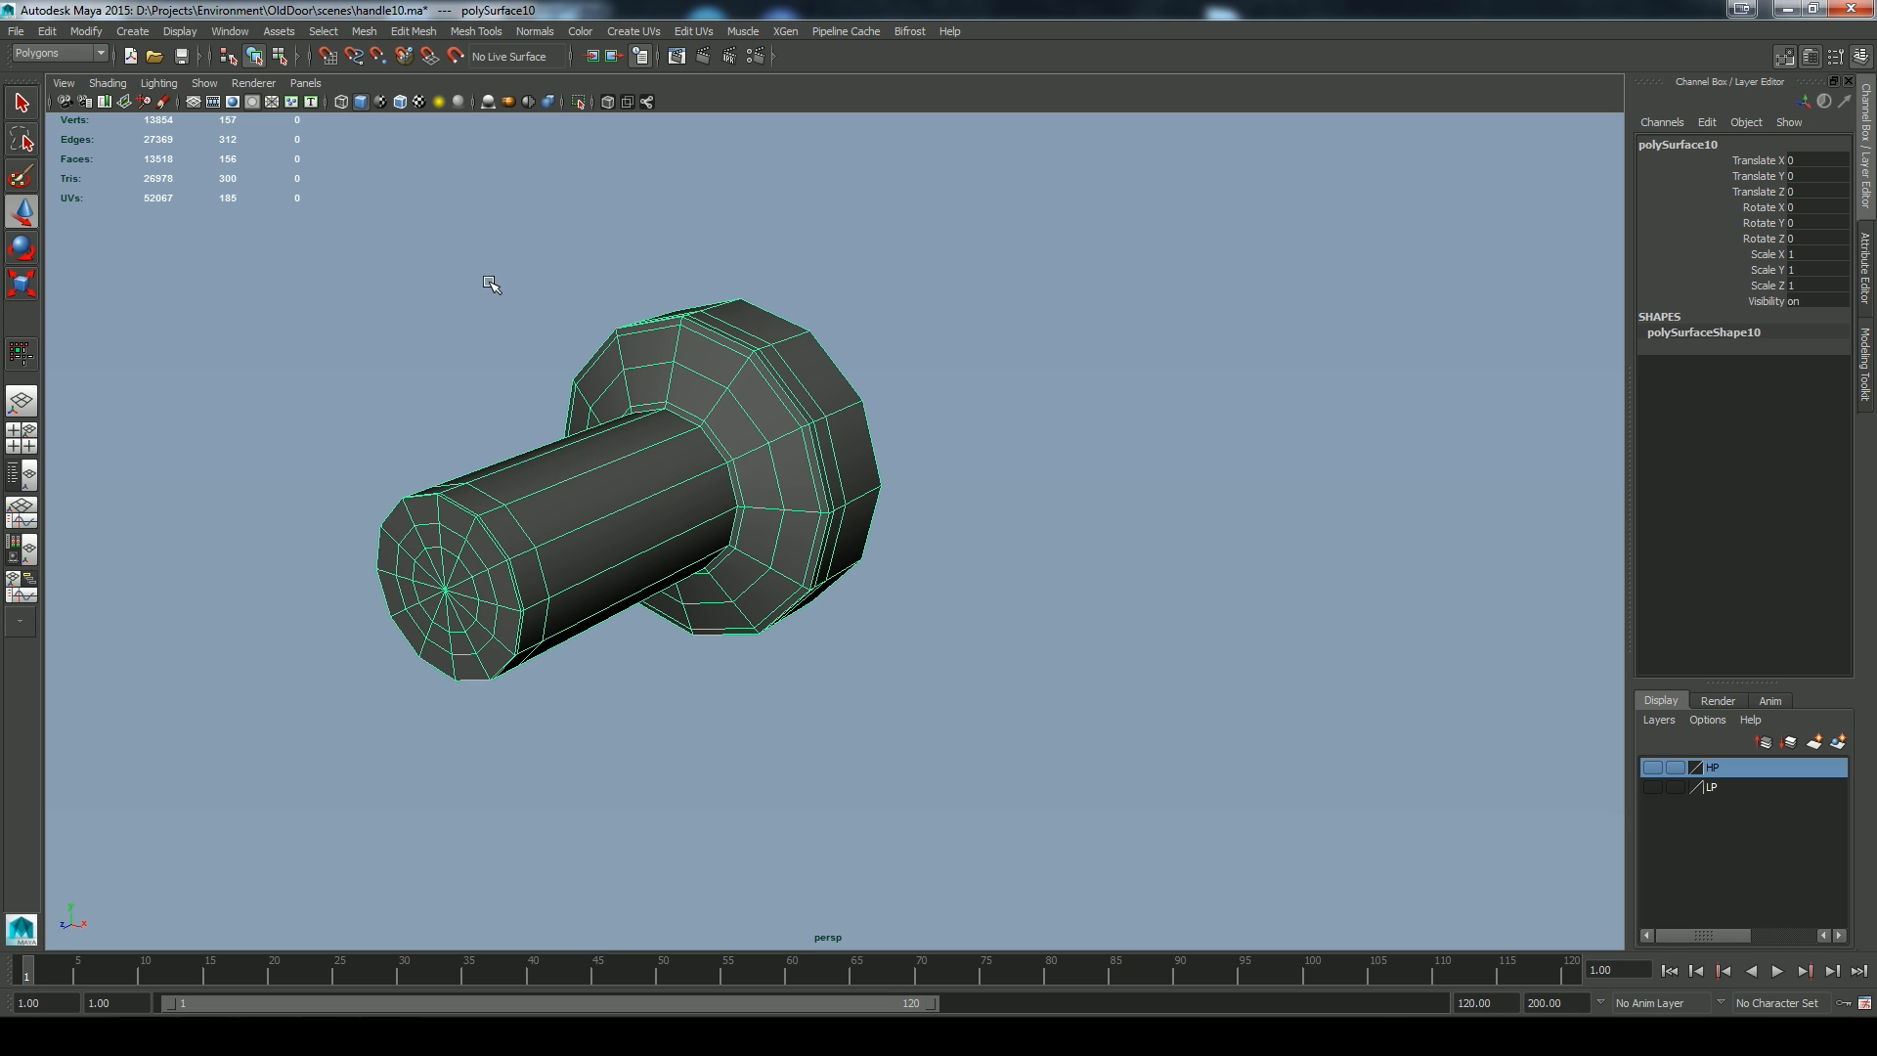
key("3")
key("1")
left_click(365, 31)
left_click(409, 244)
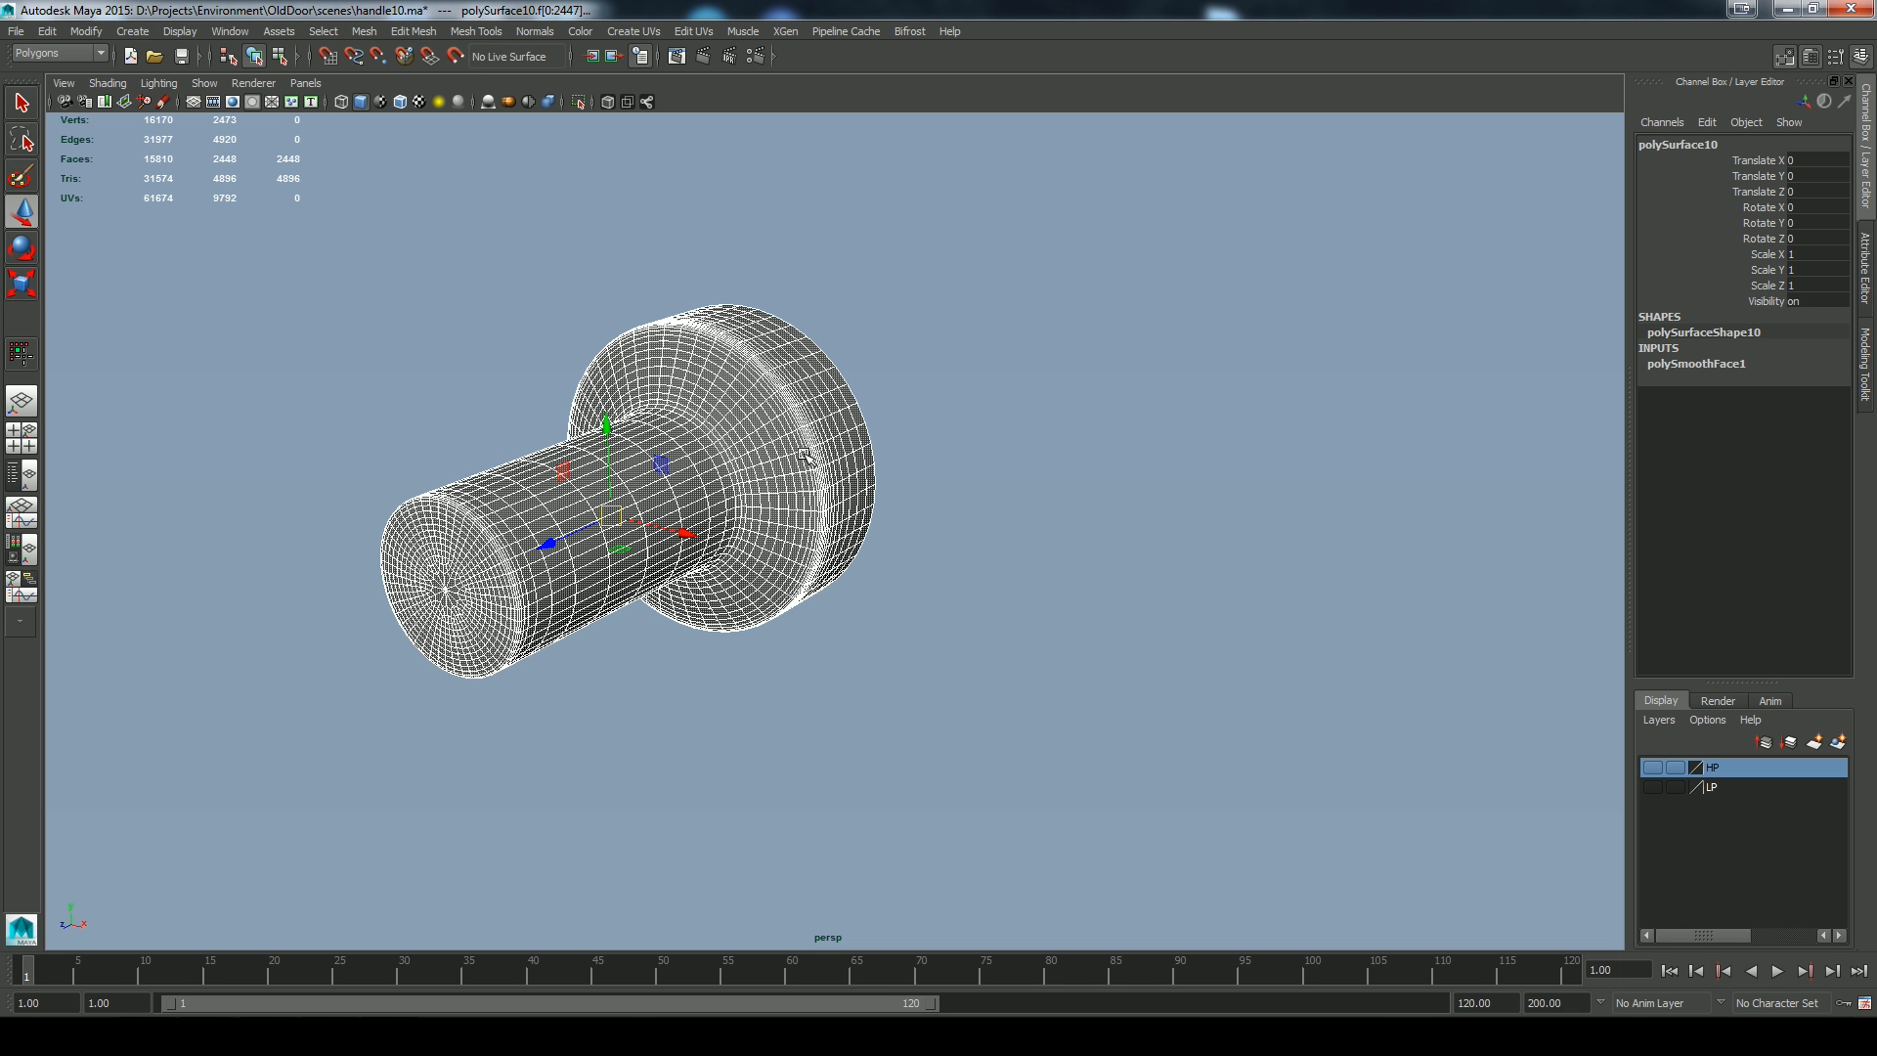
Add the smoothed spindle to the HP layer and toggle the layer's visibility to check its contents
right_click(1735, 772)
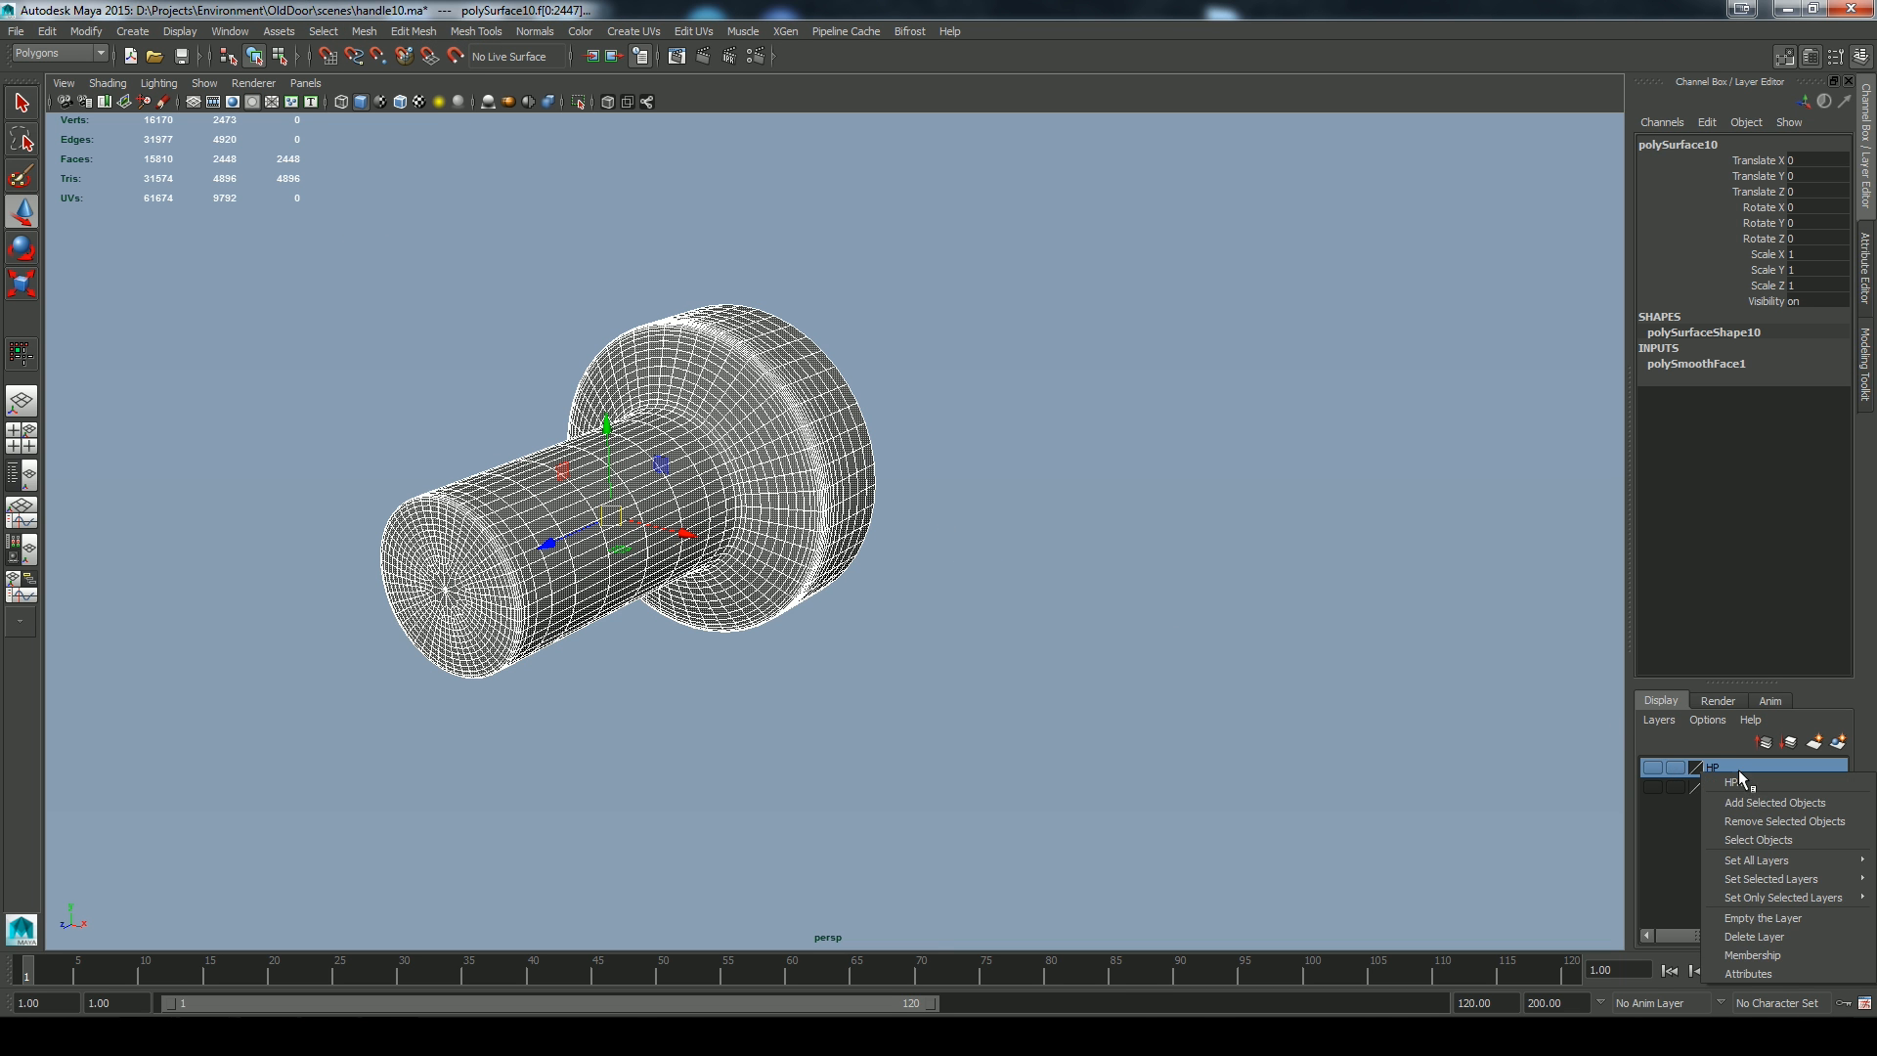
left_click(1750, 802)
left_click(1654, 767)
left_click(1655, 768)
left_click(1364, 732)
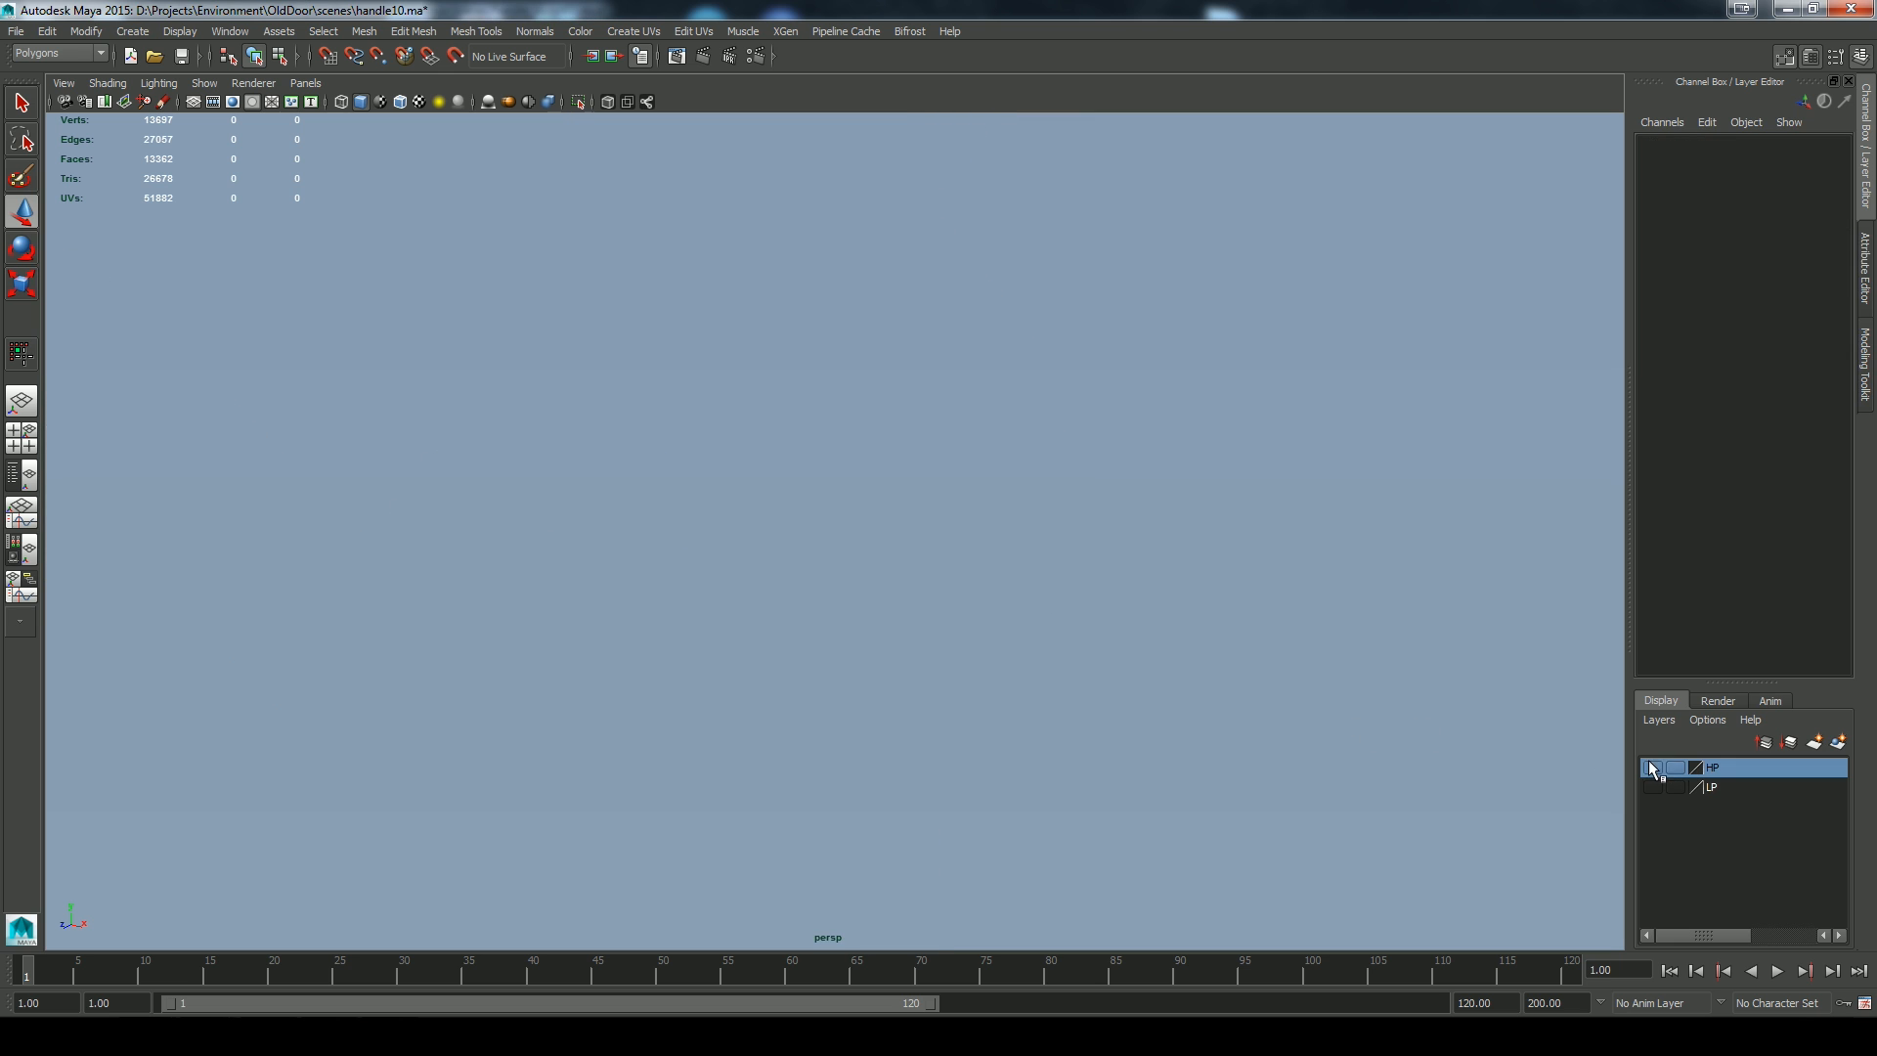
left_click(1653, 767)
Select the lever and the spindle and combine them into one mesh
left_click(763, 479)
left_click(563, 452, "shift")
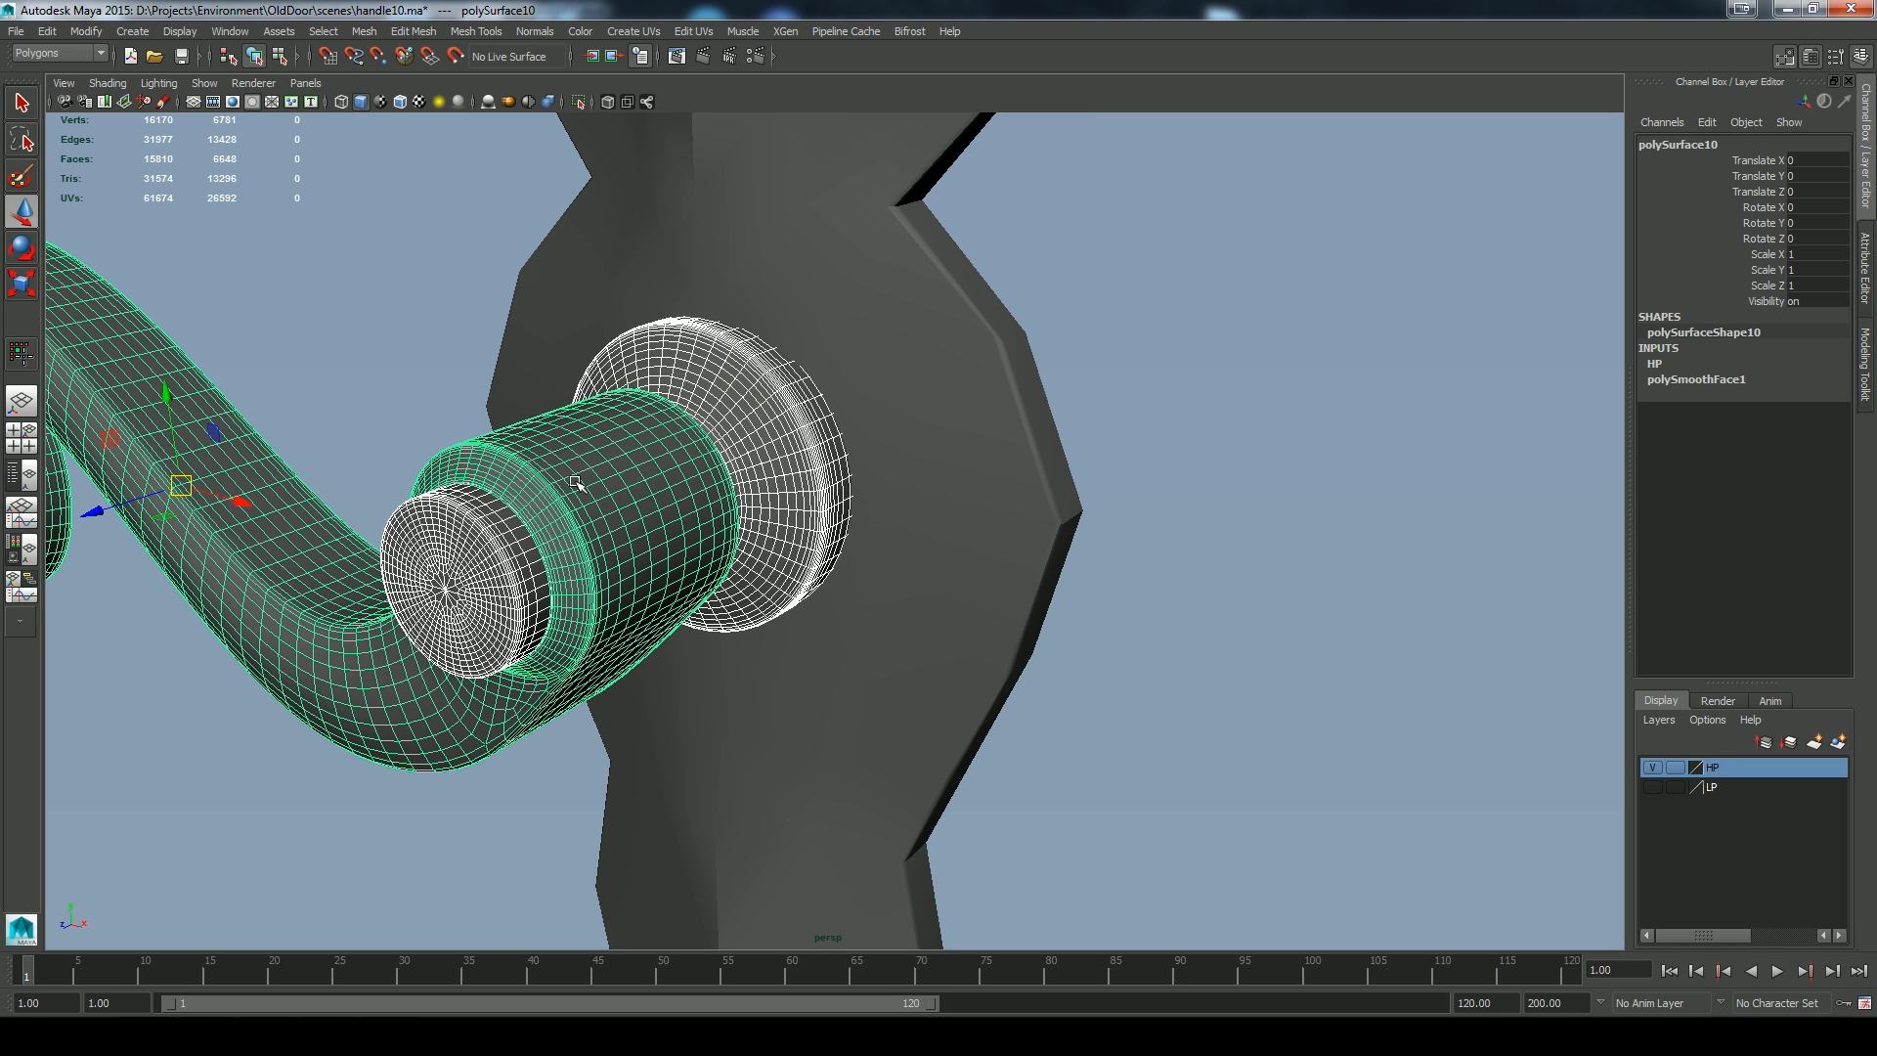
left_click(15, 32)
mouse_move(377, 26)
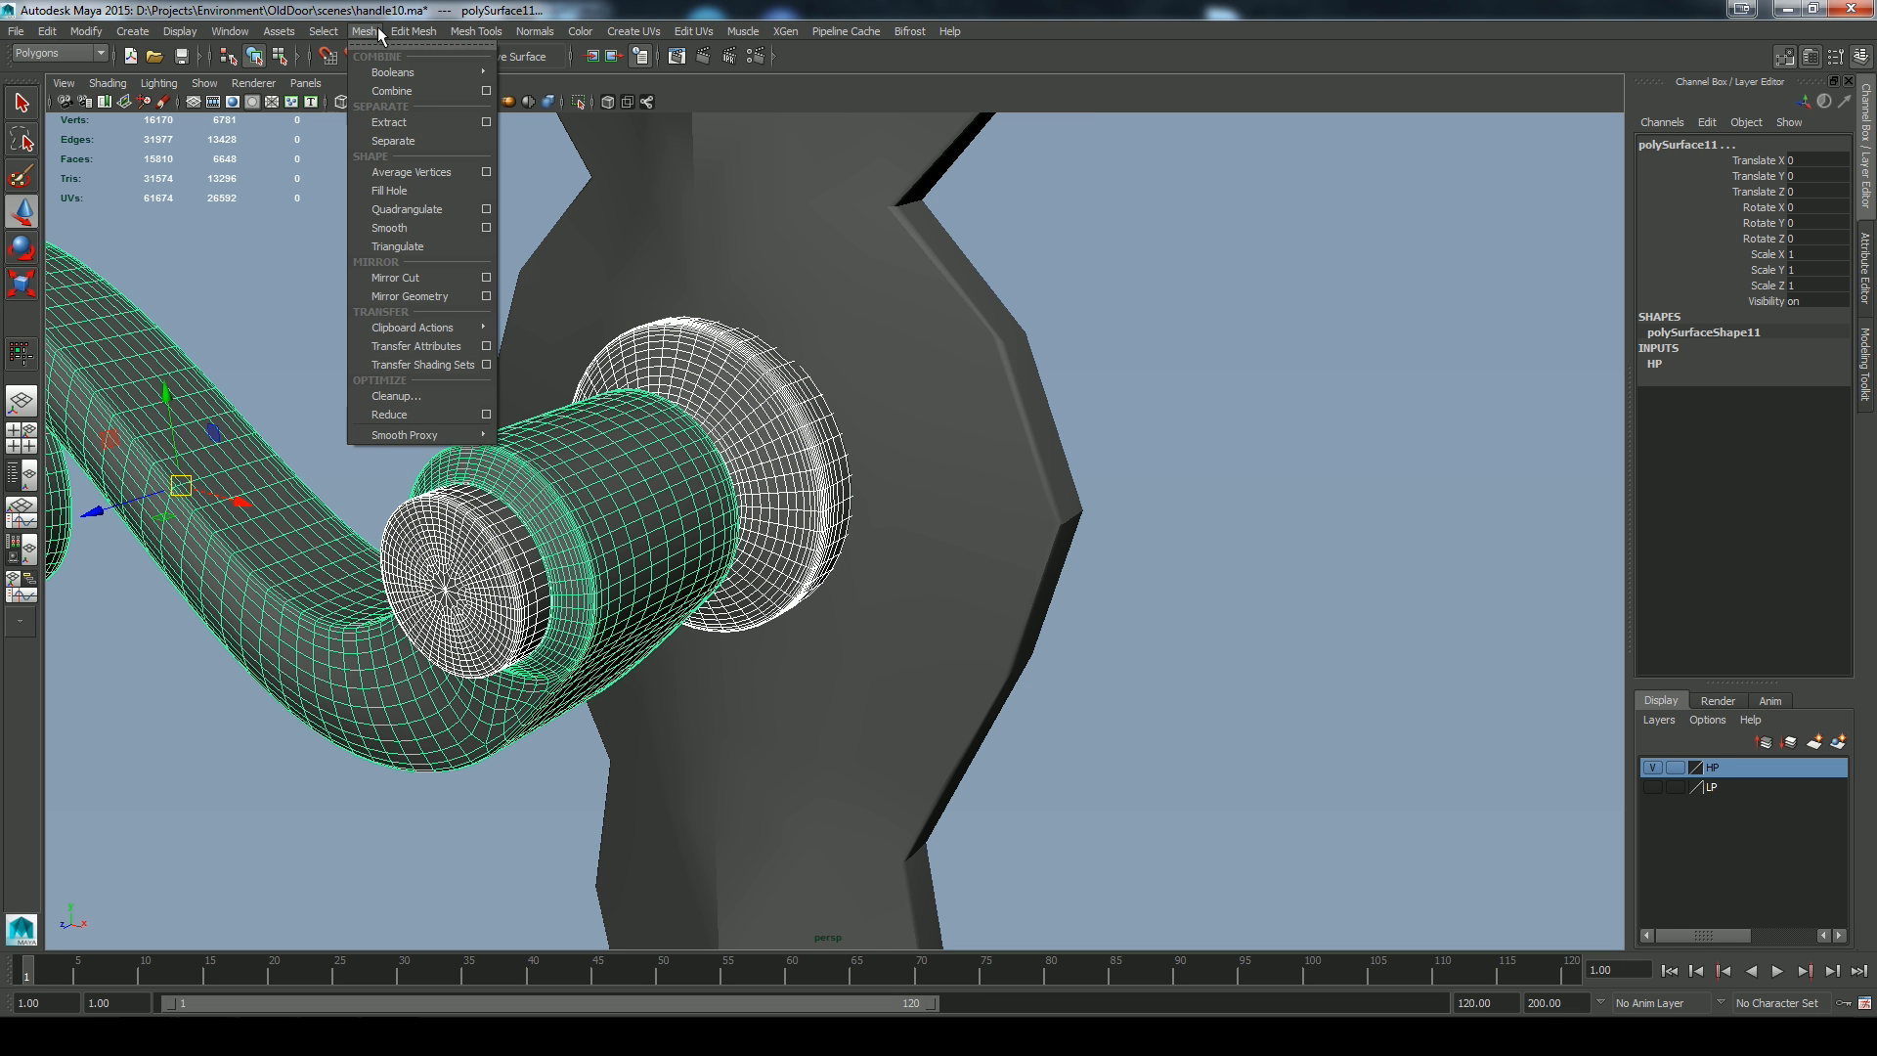
left_click(373, 90)
Center the pivot of the combined handle mesh and delete its construction history
scroll(409, 385, "down", 5)
left_click_drag(1071, 700, 1049, 558, "alt")
scroll(1048, 557, "up", 4)
middle_click_drag(1000, 471, 1042, 546, "alt")
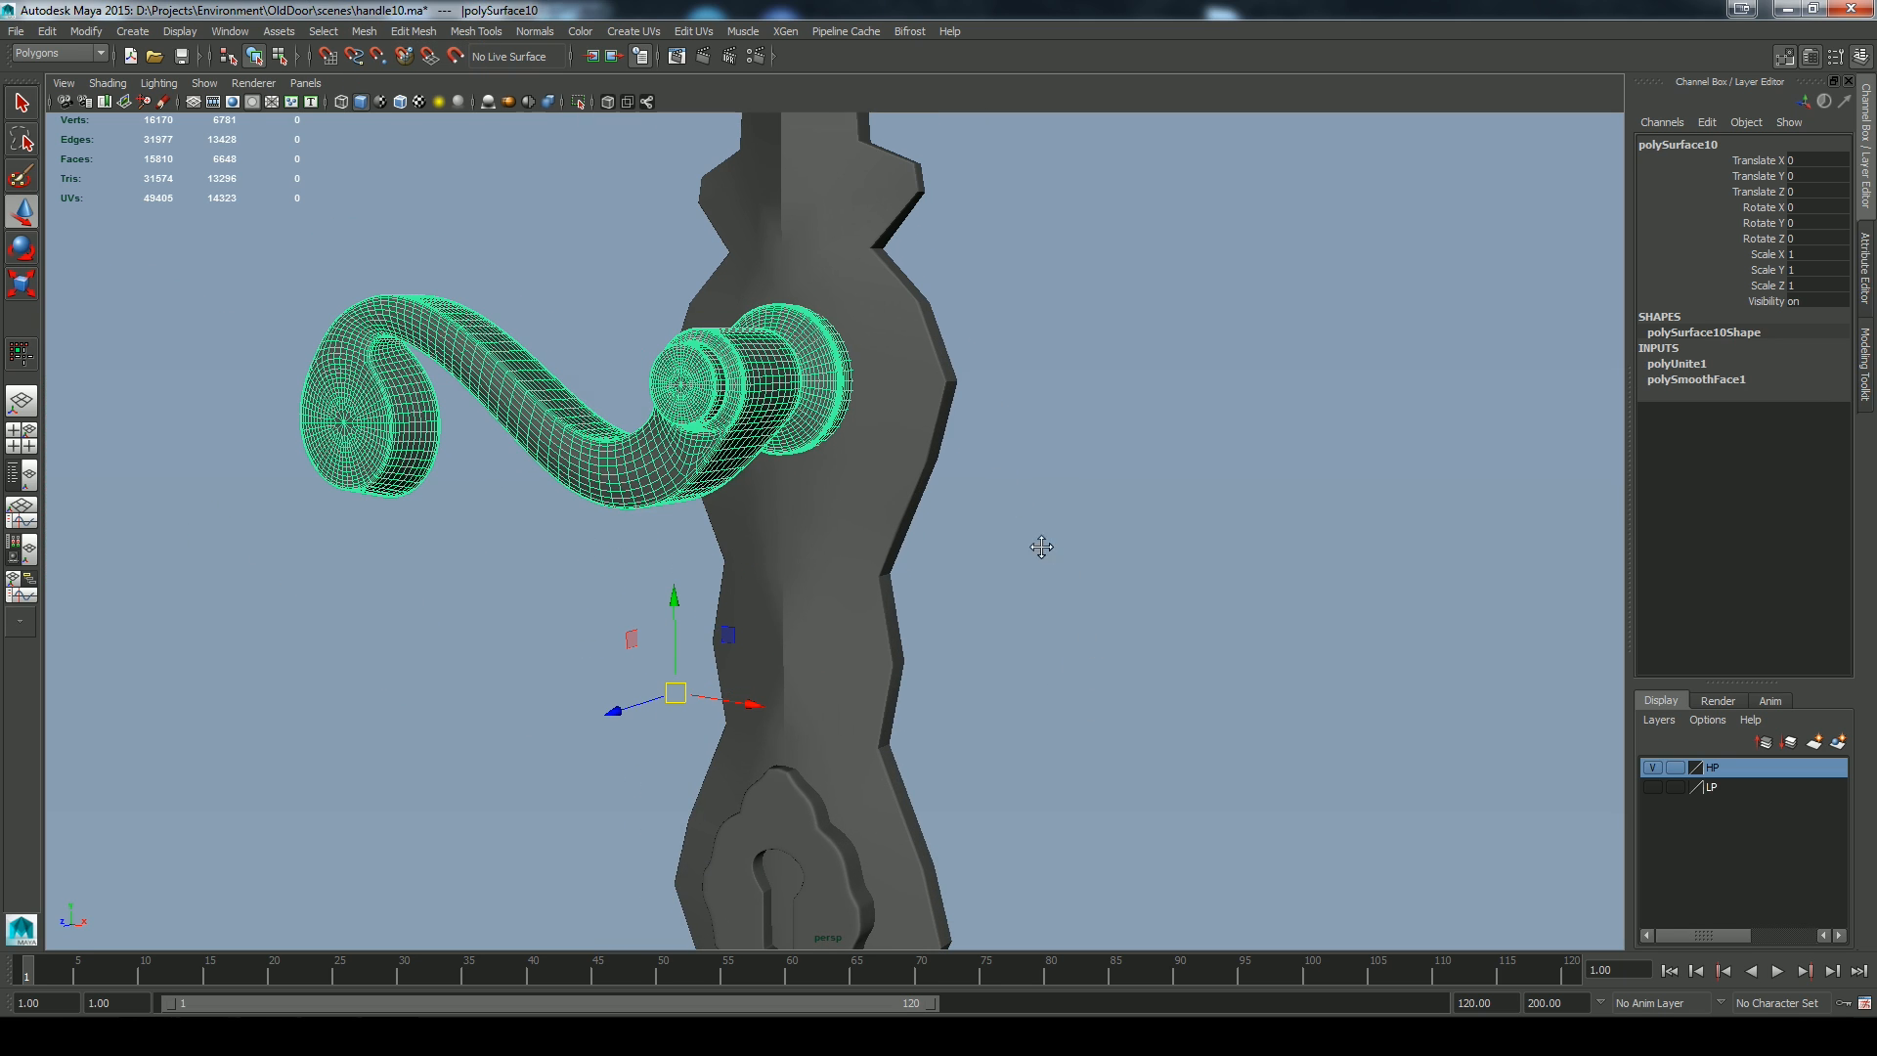
left_click(88, 37)
left_click(84, 210)
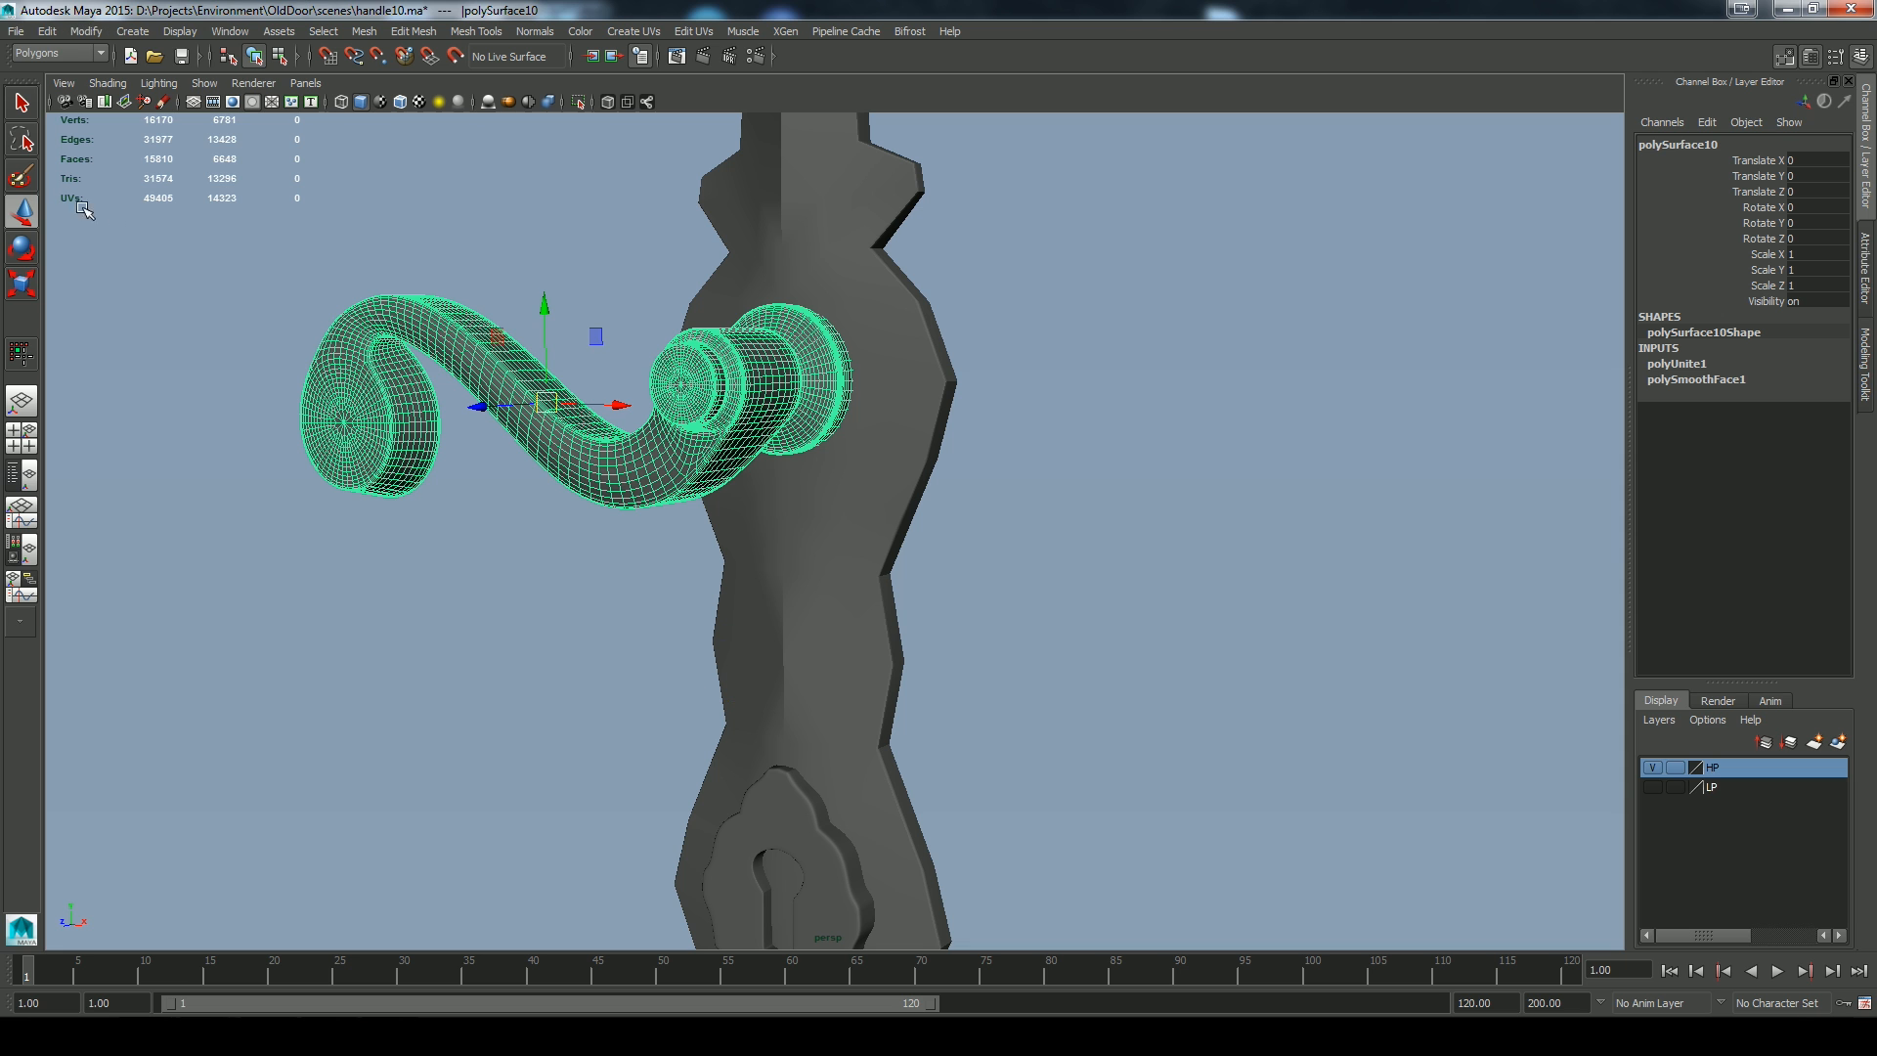
left_click(47, 35)
left_click(294, 262)
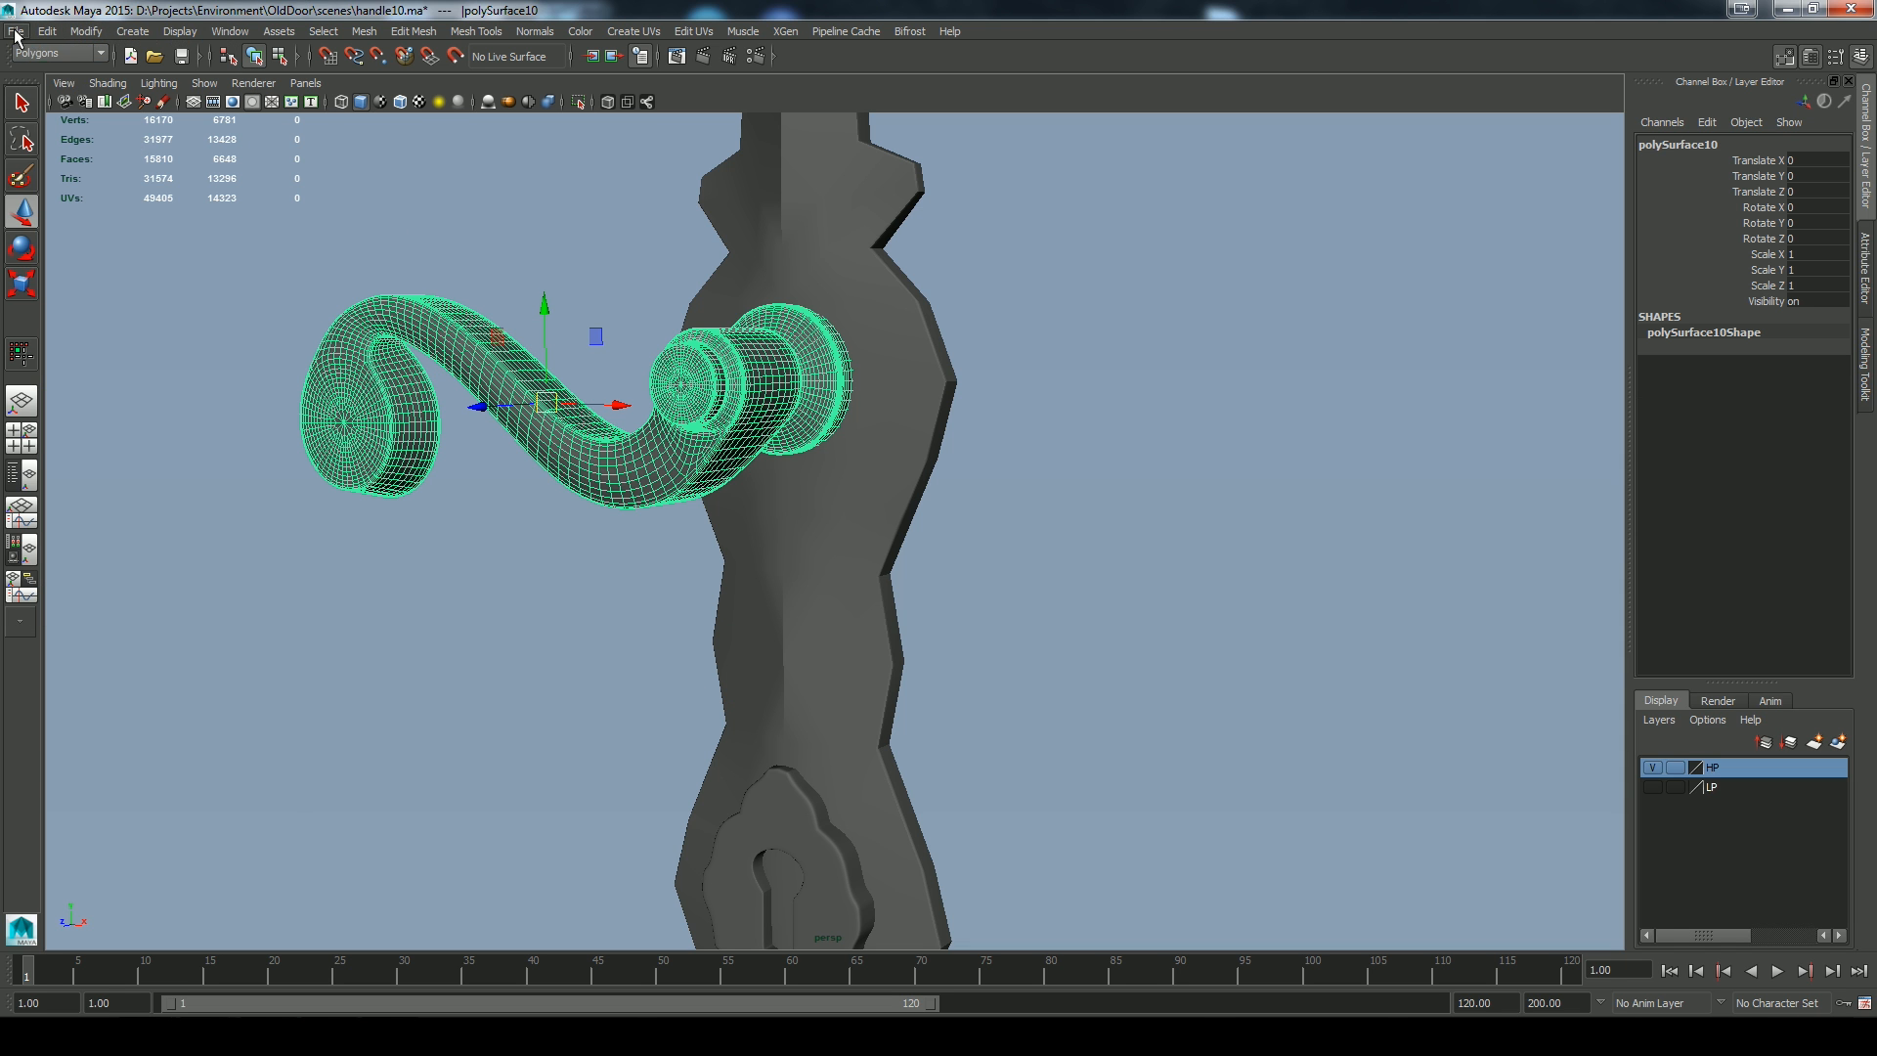
Export the combined handle mesh as handle_03.obj in the scenes folder, replacing the existing file
left_click(16, 32)
left_click(74, 251)
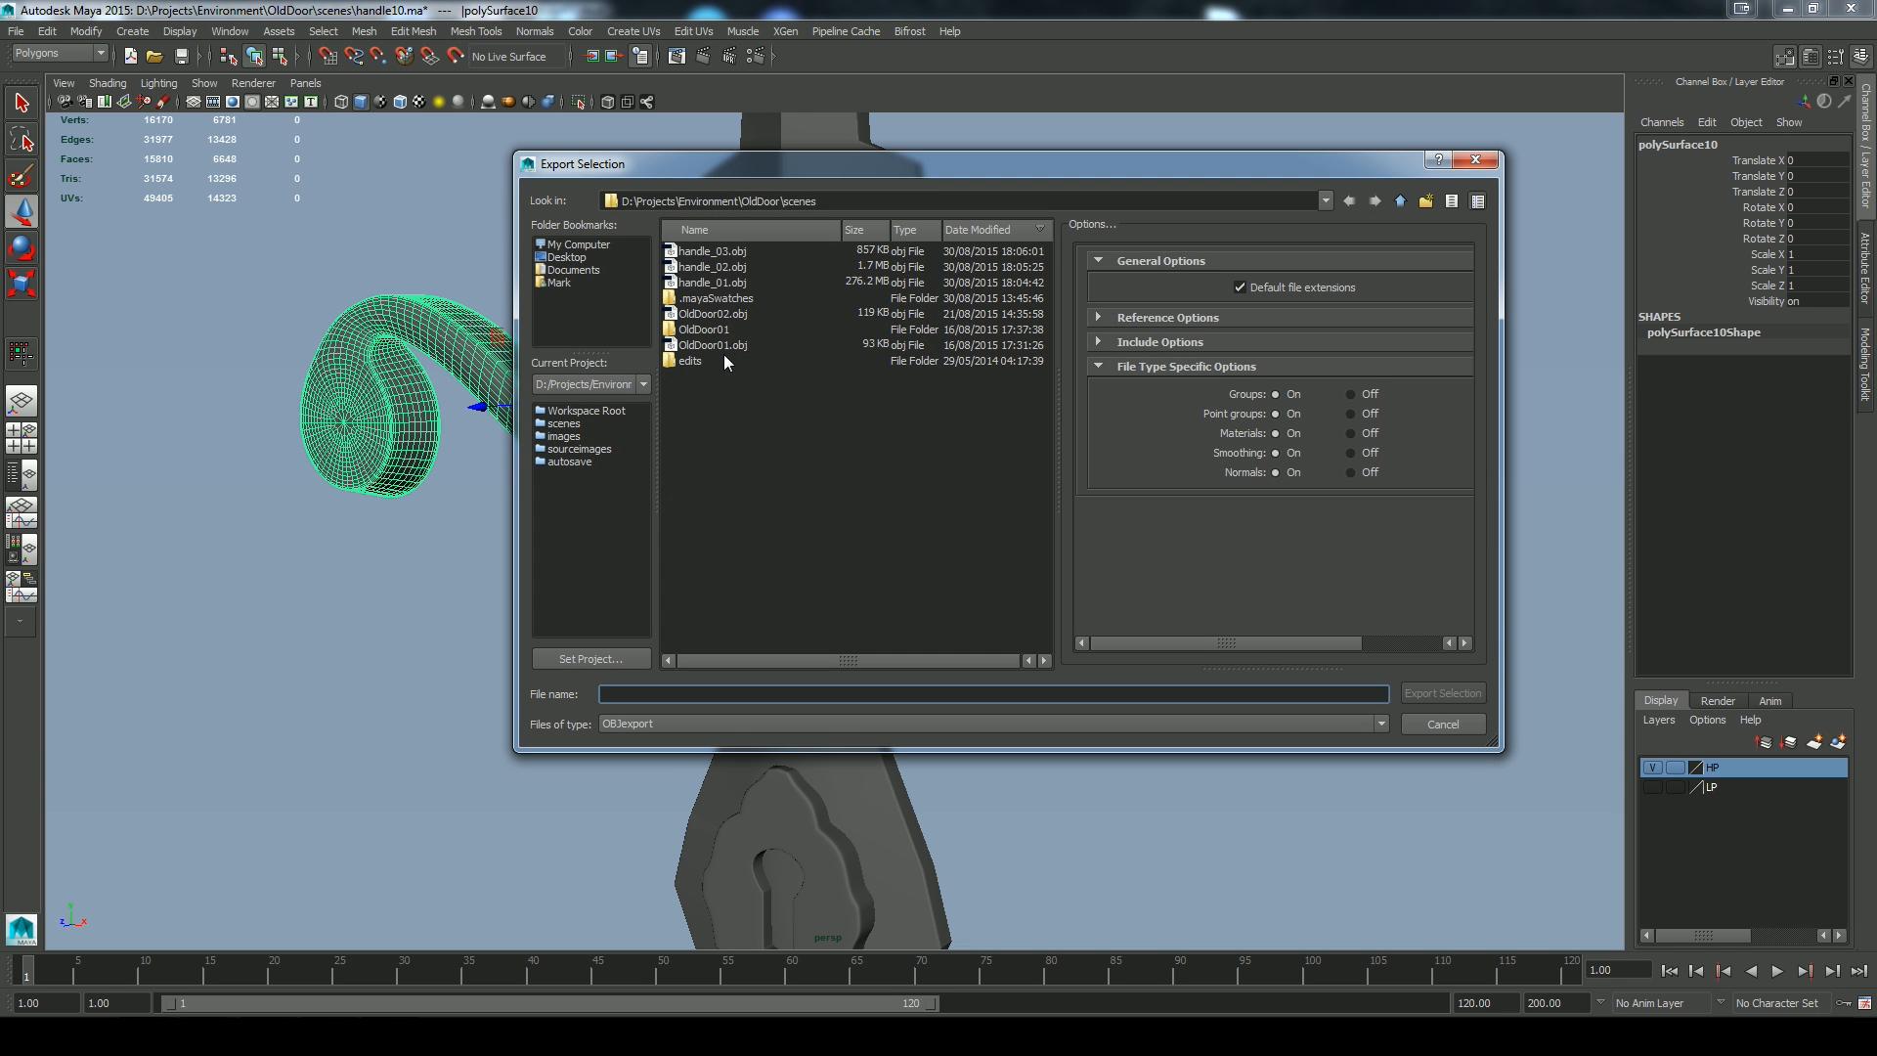
left_click(724, 253)
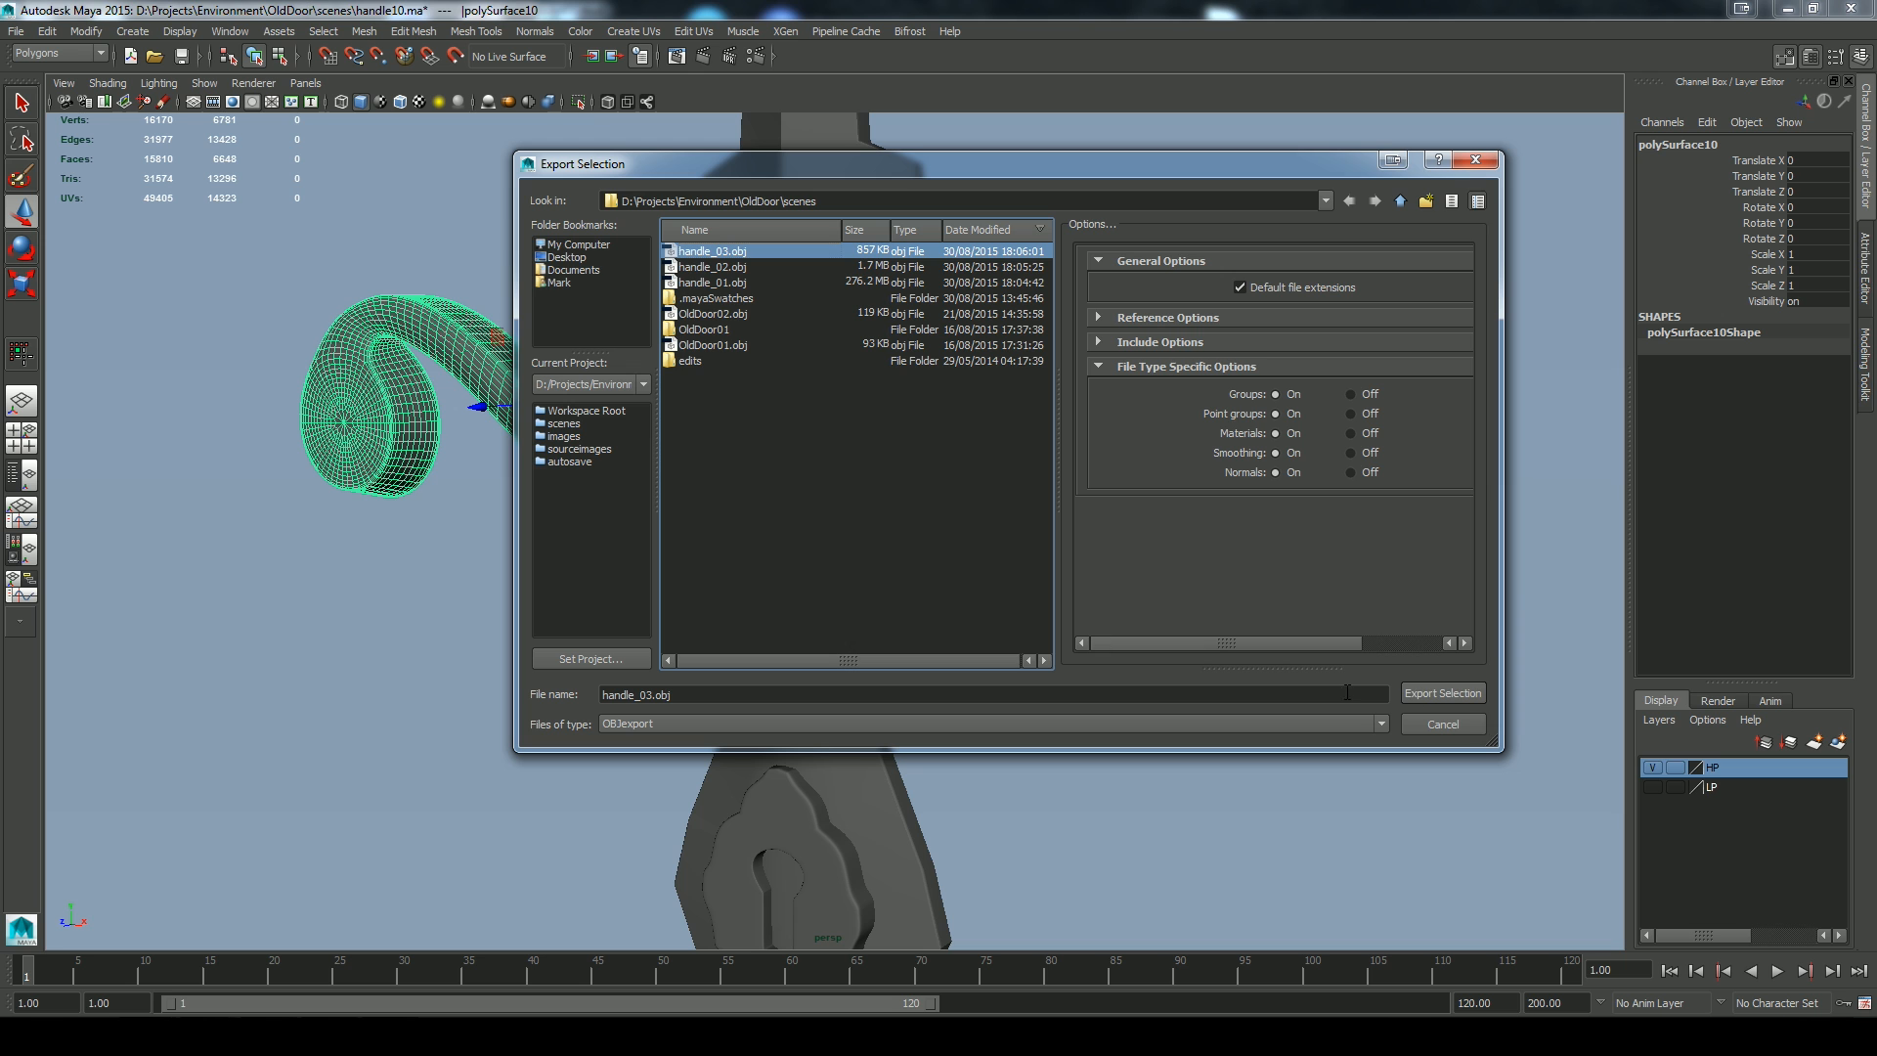
left_click(1437, 692)
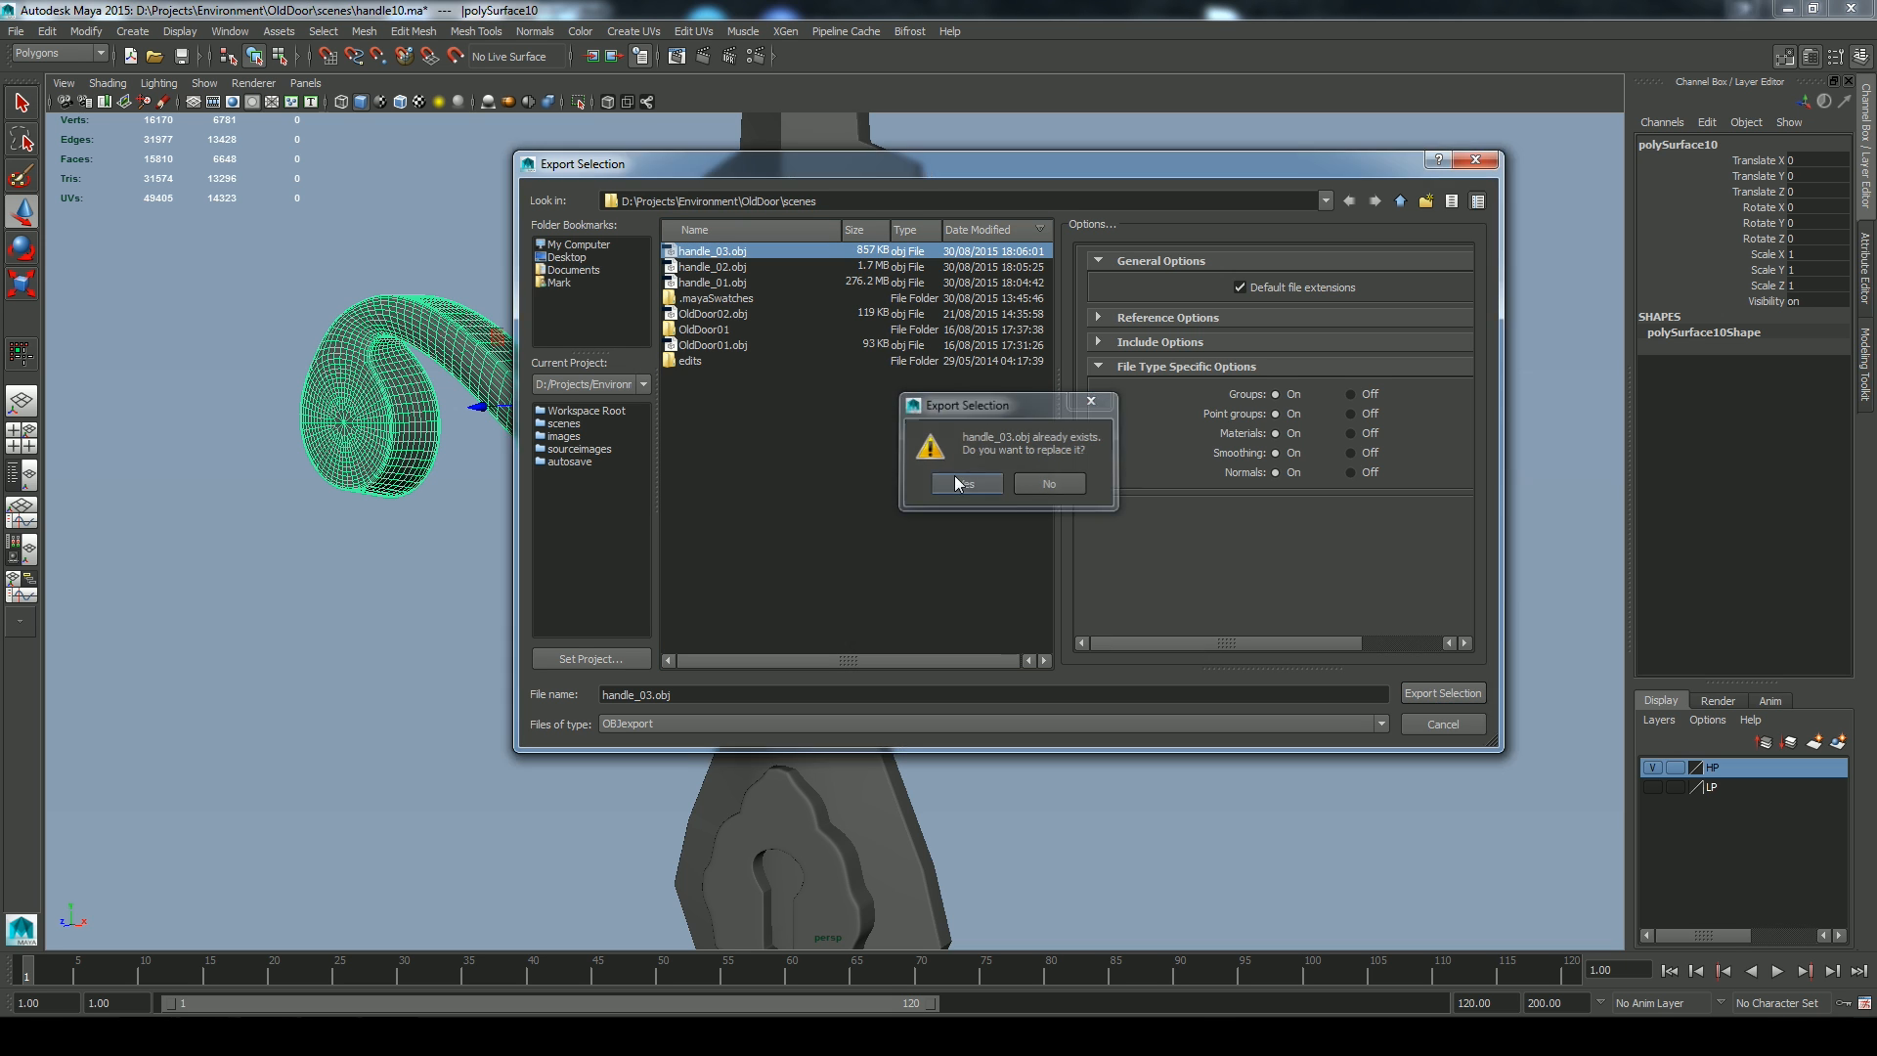
left_click(954, 475)
Export the low-poly mesh pCylinder3 from the LP layer in OBJexport format as handle_LP in the scenes folder
right_click(1679, 774)
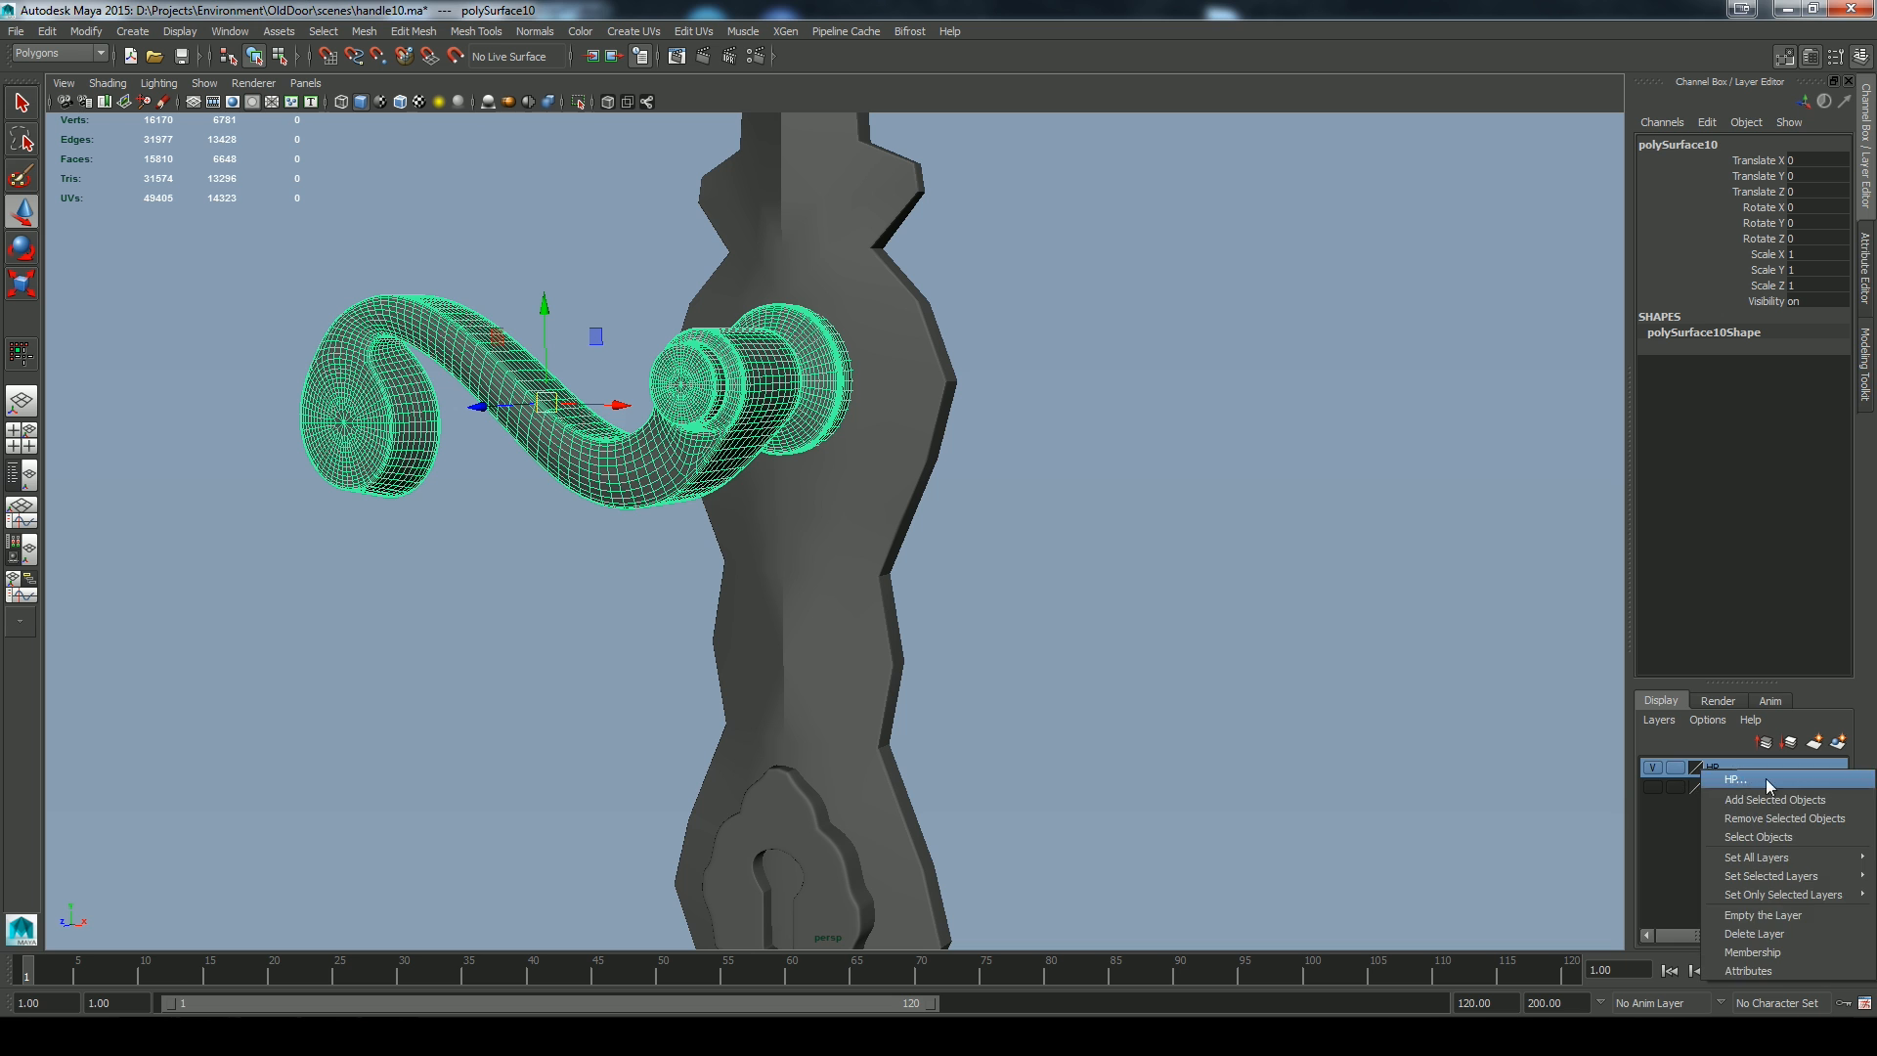
left_click(1750, 829)
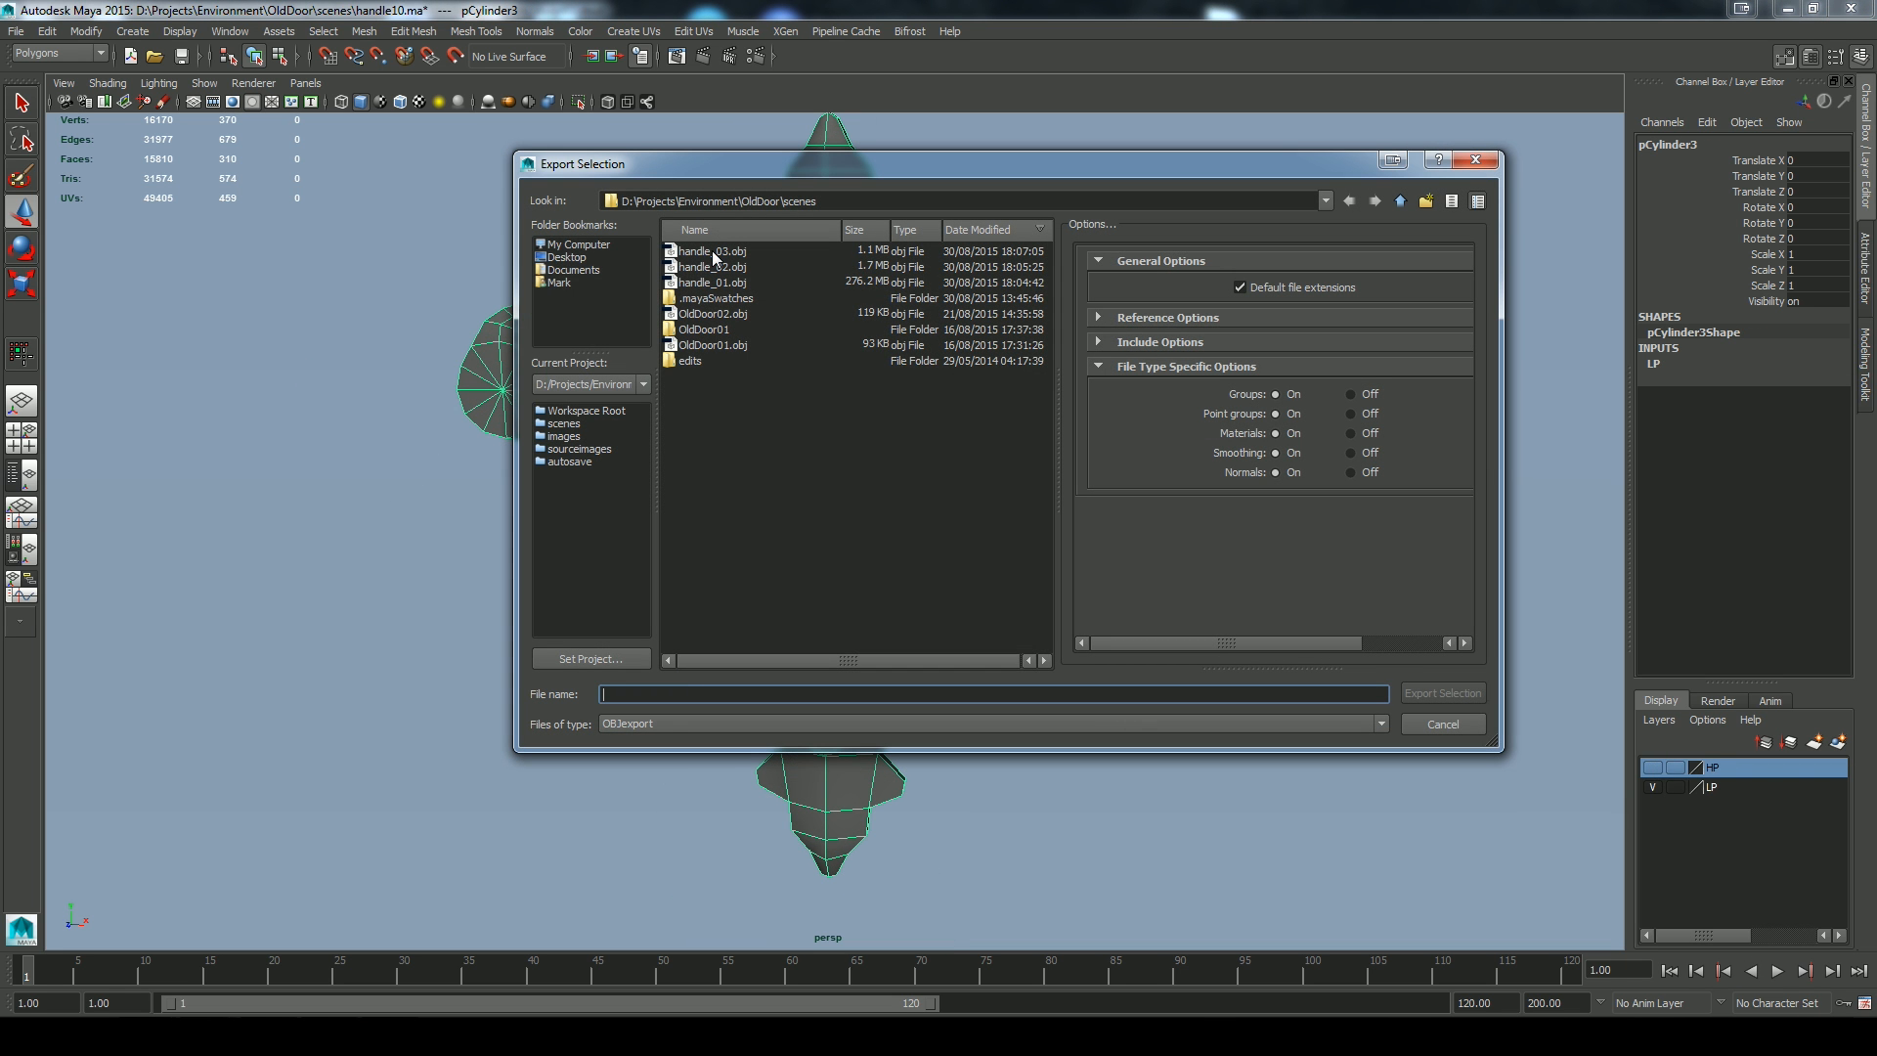
left_click(711, 282)
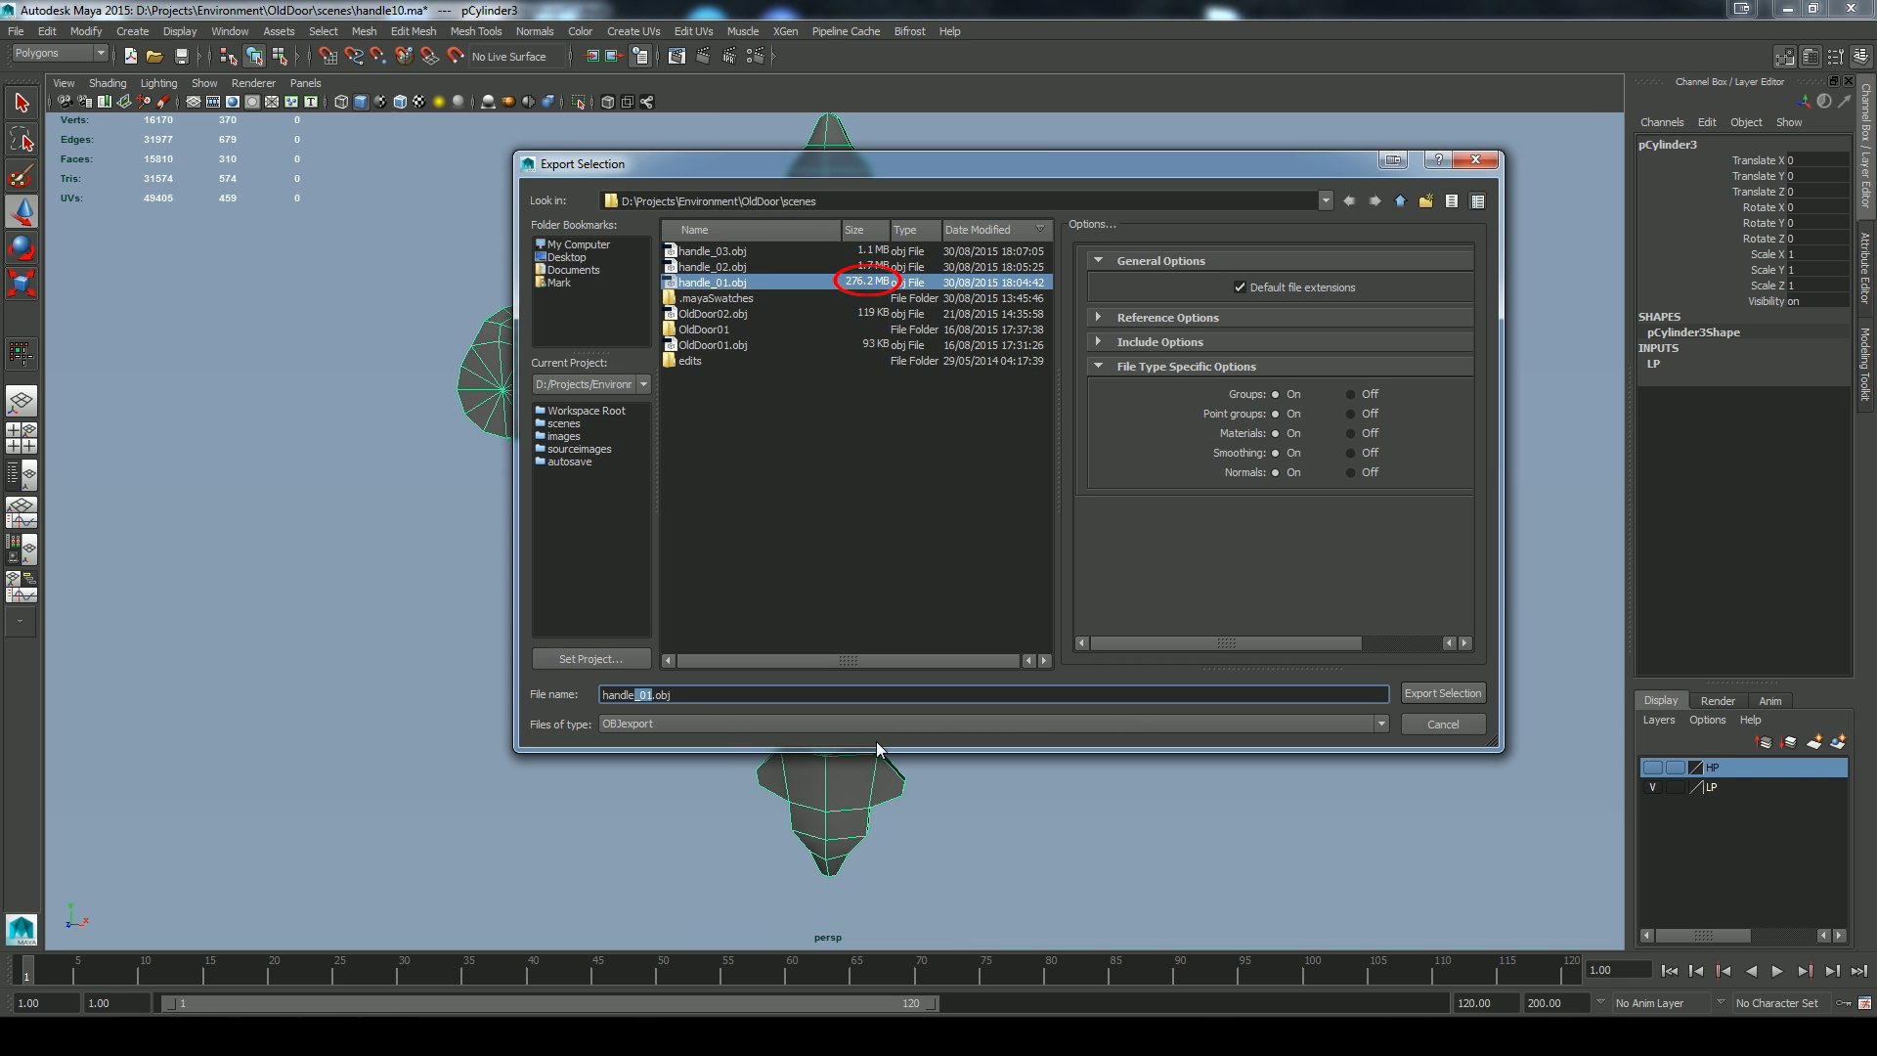
key("BackSpace")
left_click(1442, 693)
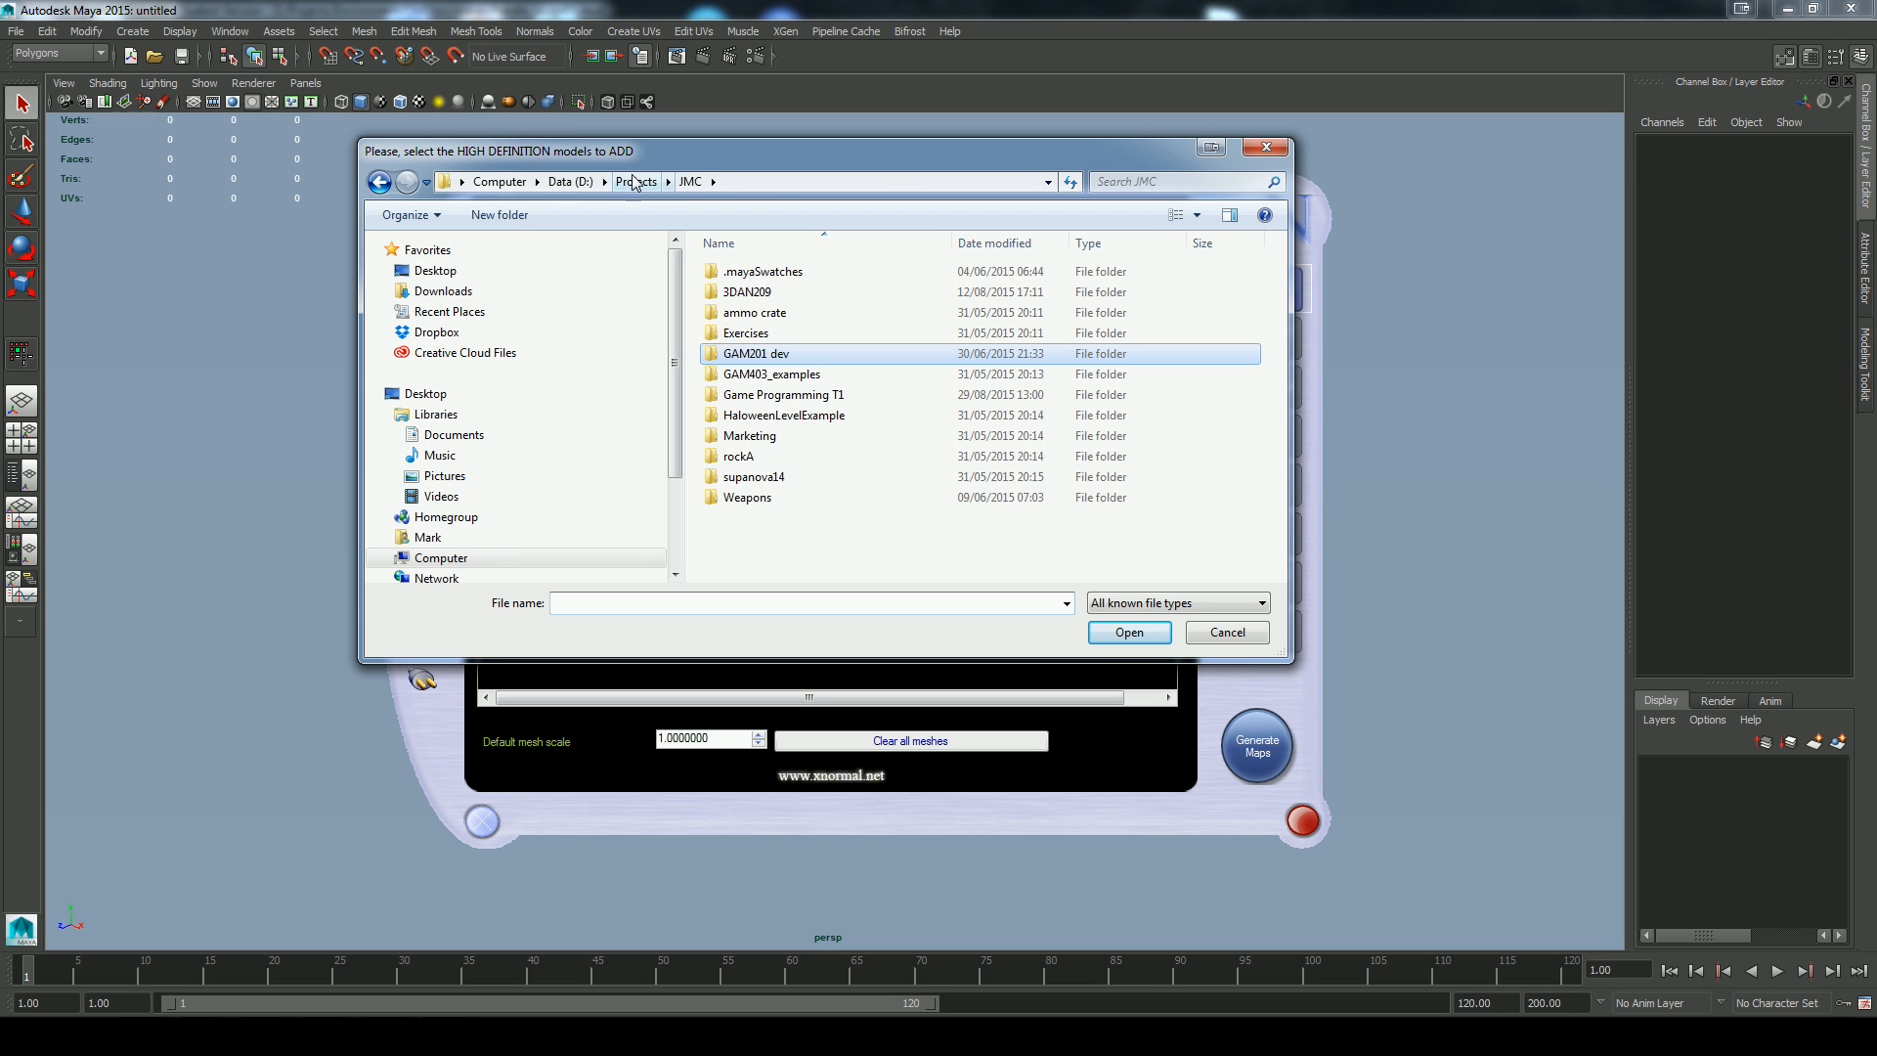
Switch to xNormal and add handle_01, handle_02 and handle_03 from D:\Projects\Environment\OldDoor\scenes as high definition meshes
left_click(634, 182)
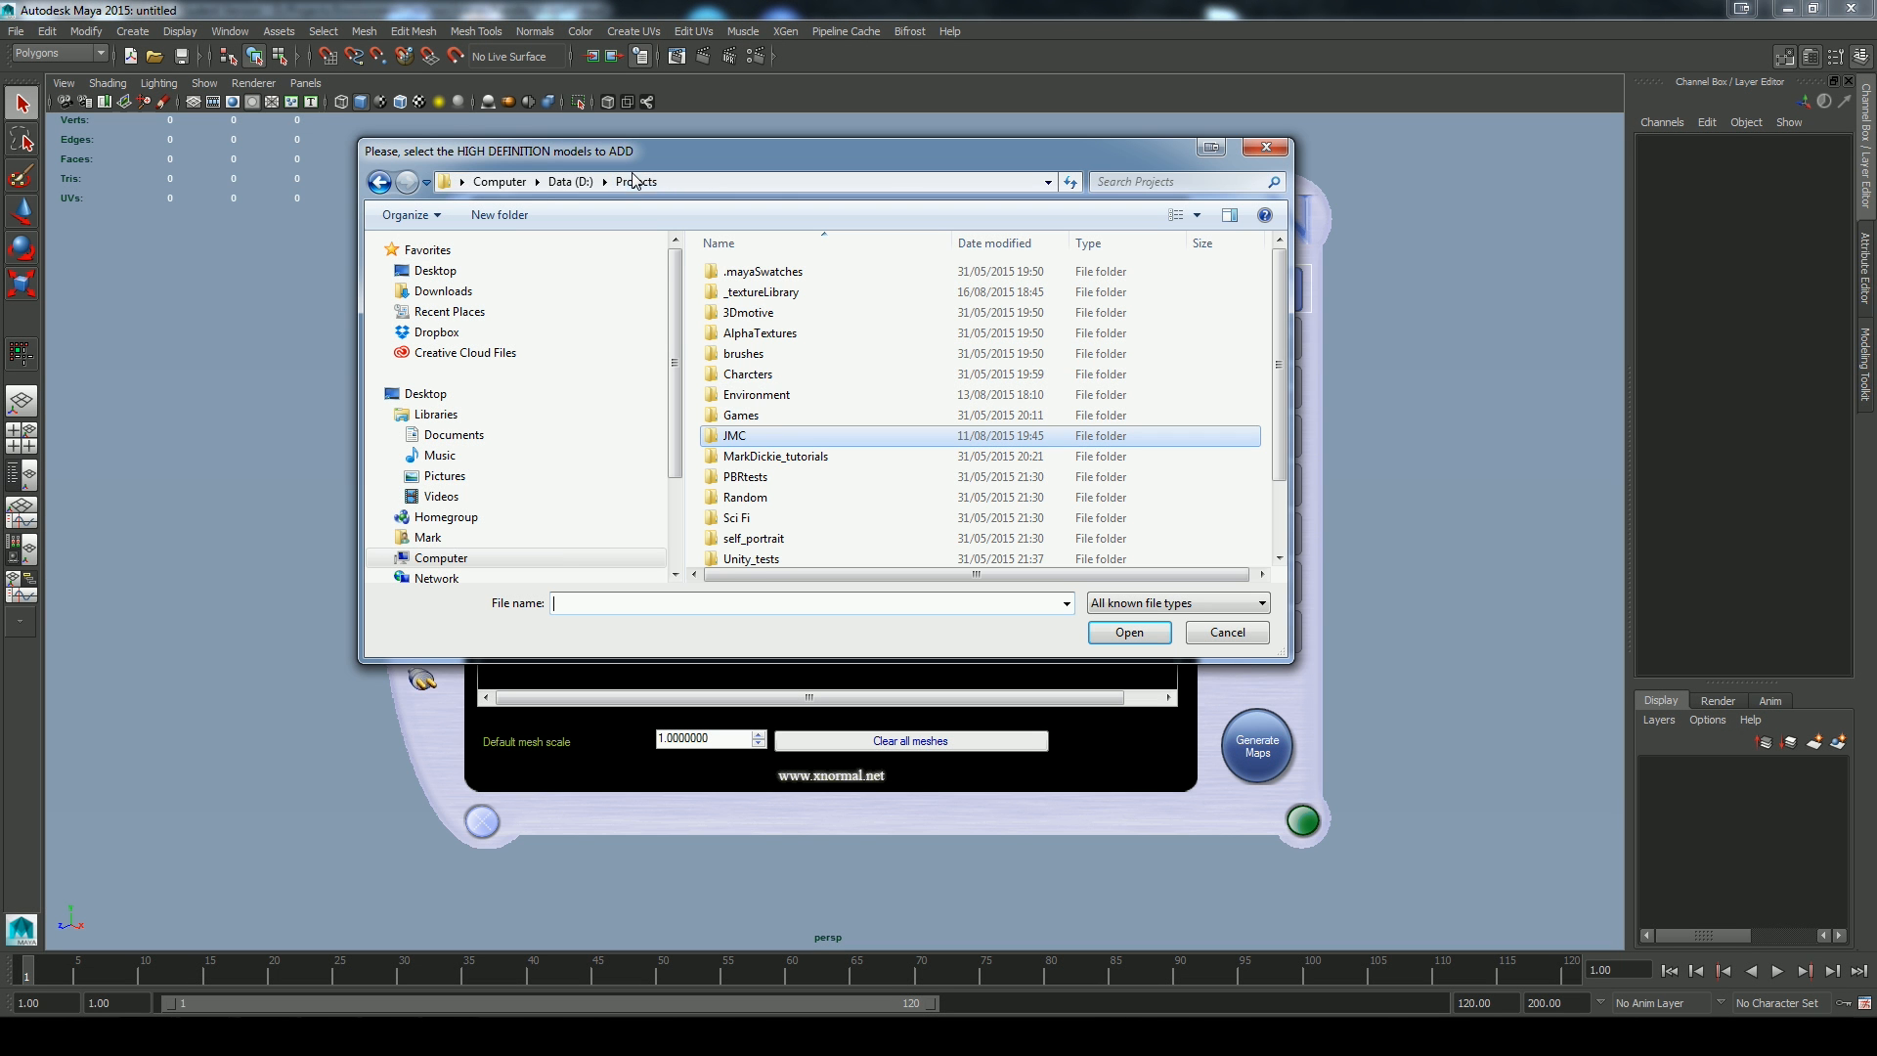
double_click(748, 394)
double_click(740, 273)
left_click(750, 380)
double_click(750, 379)
left_click(749, 333)
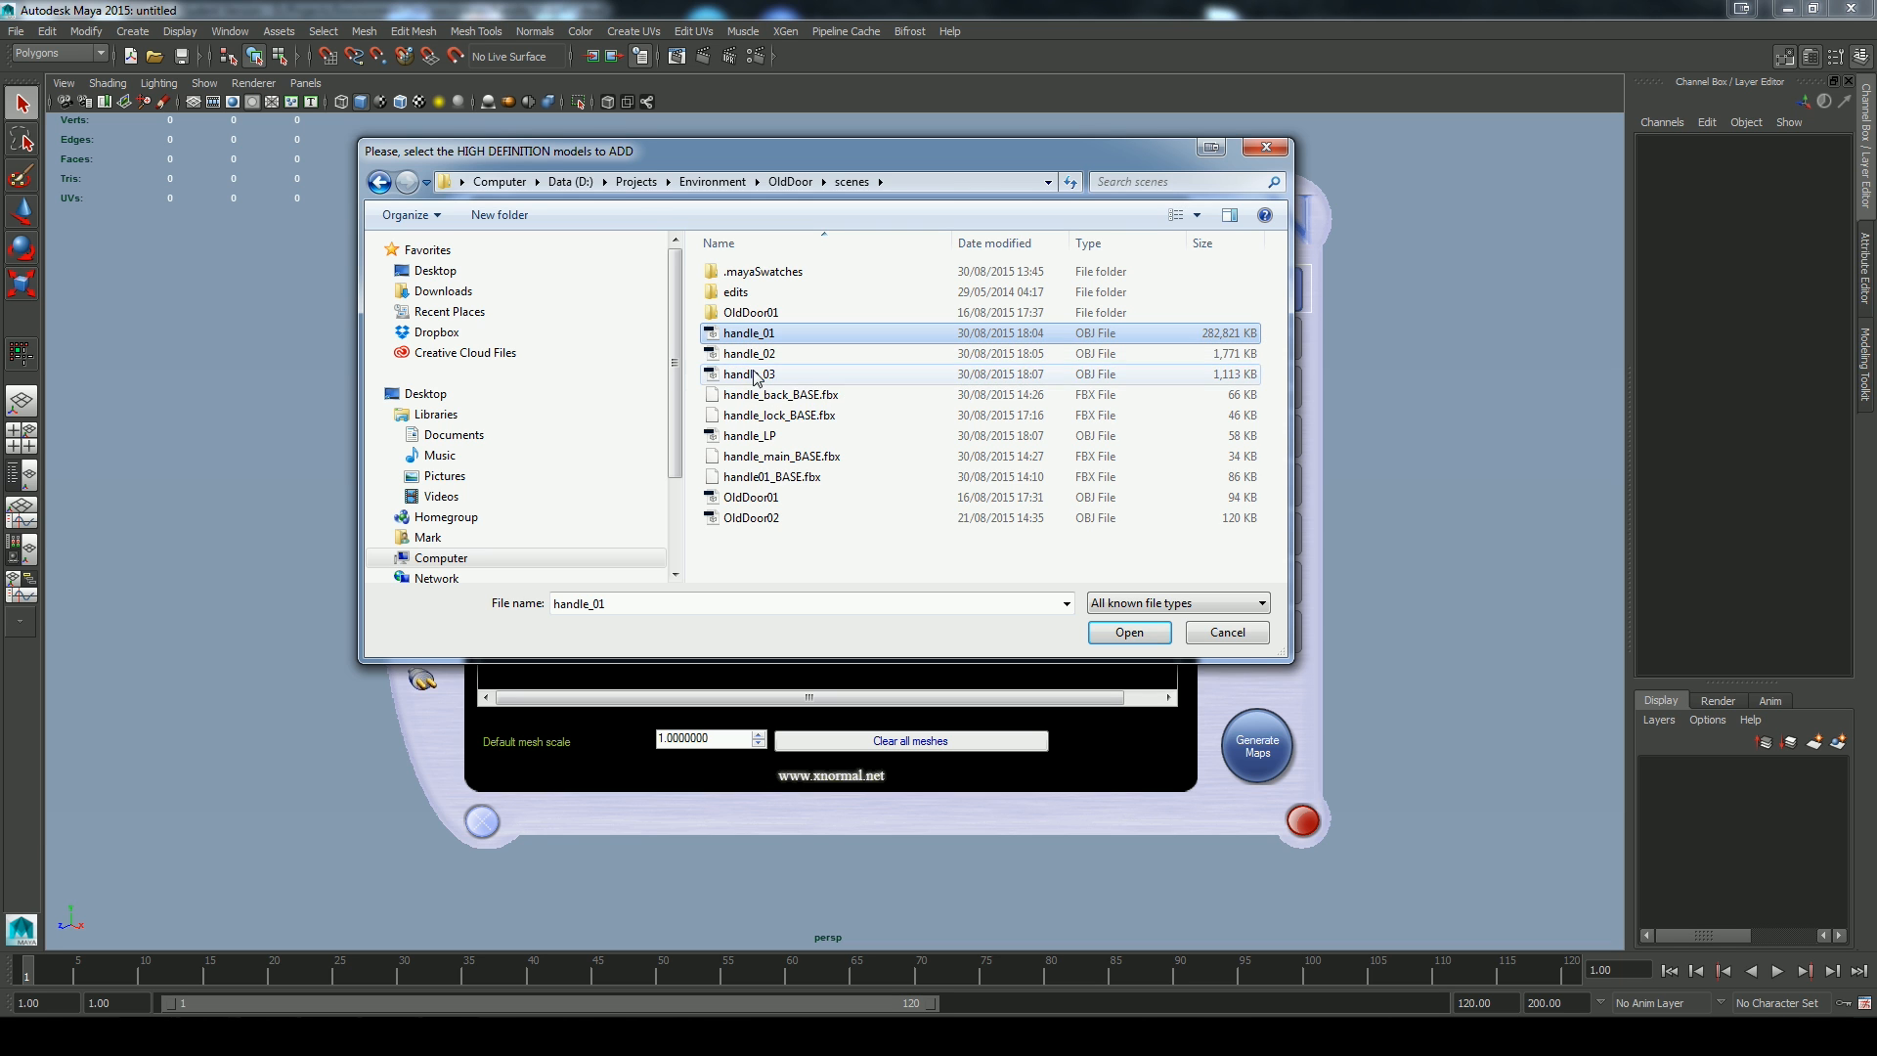
left_click(749, 374, "shift")
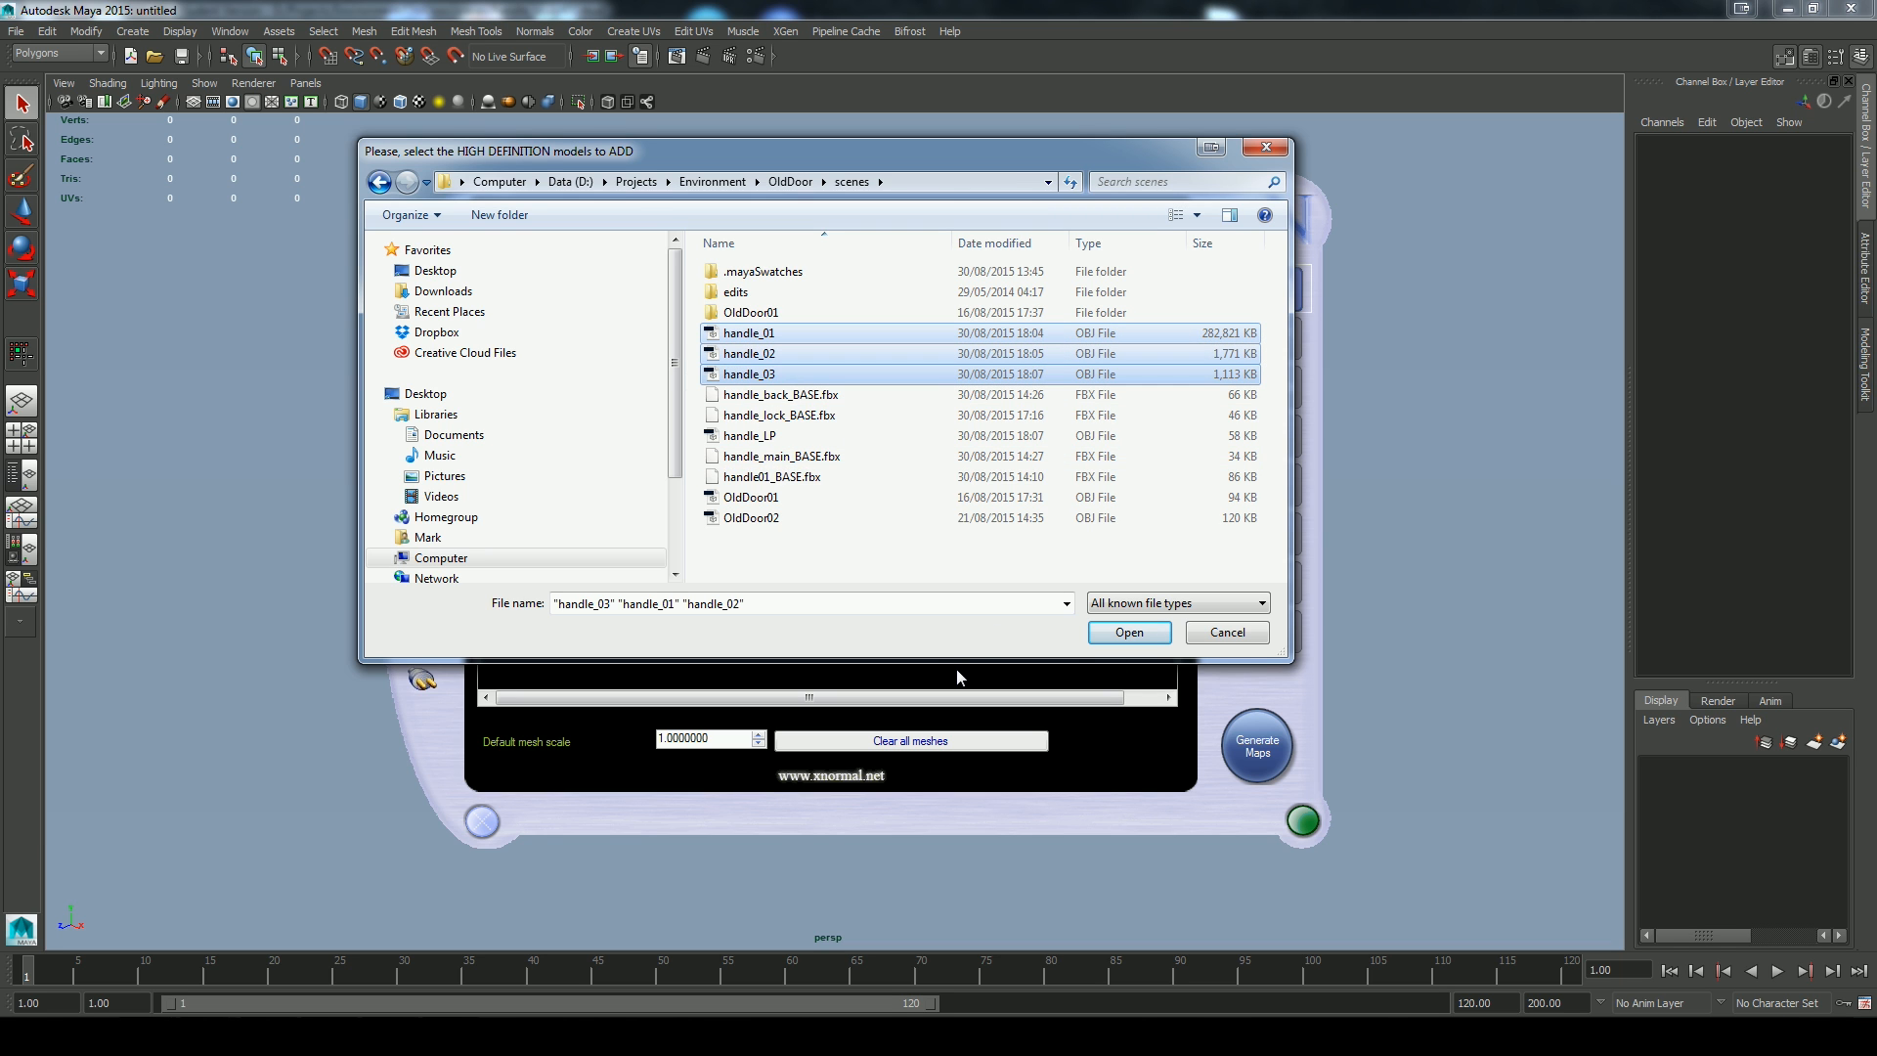
left_click(1142, 630)
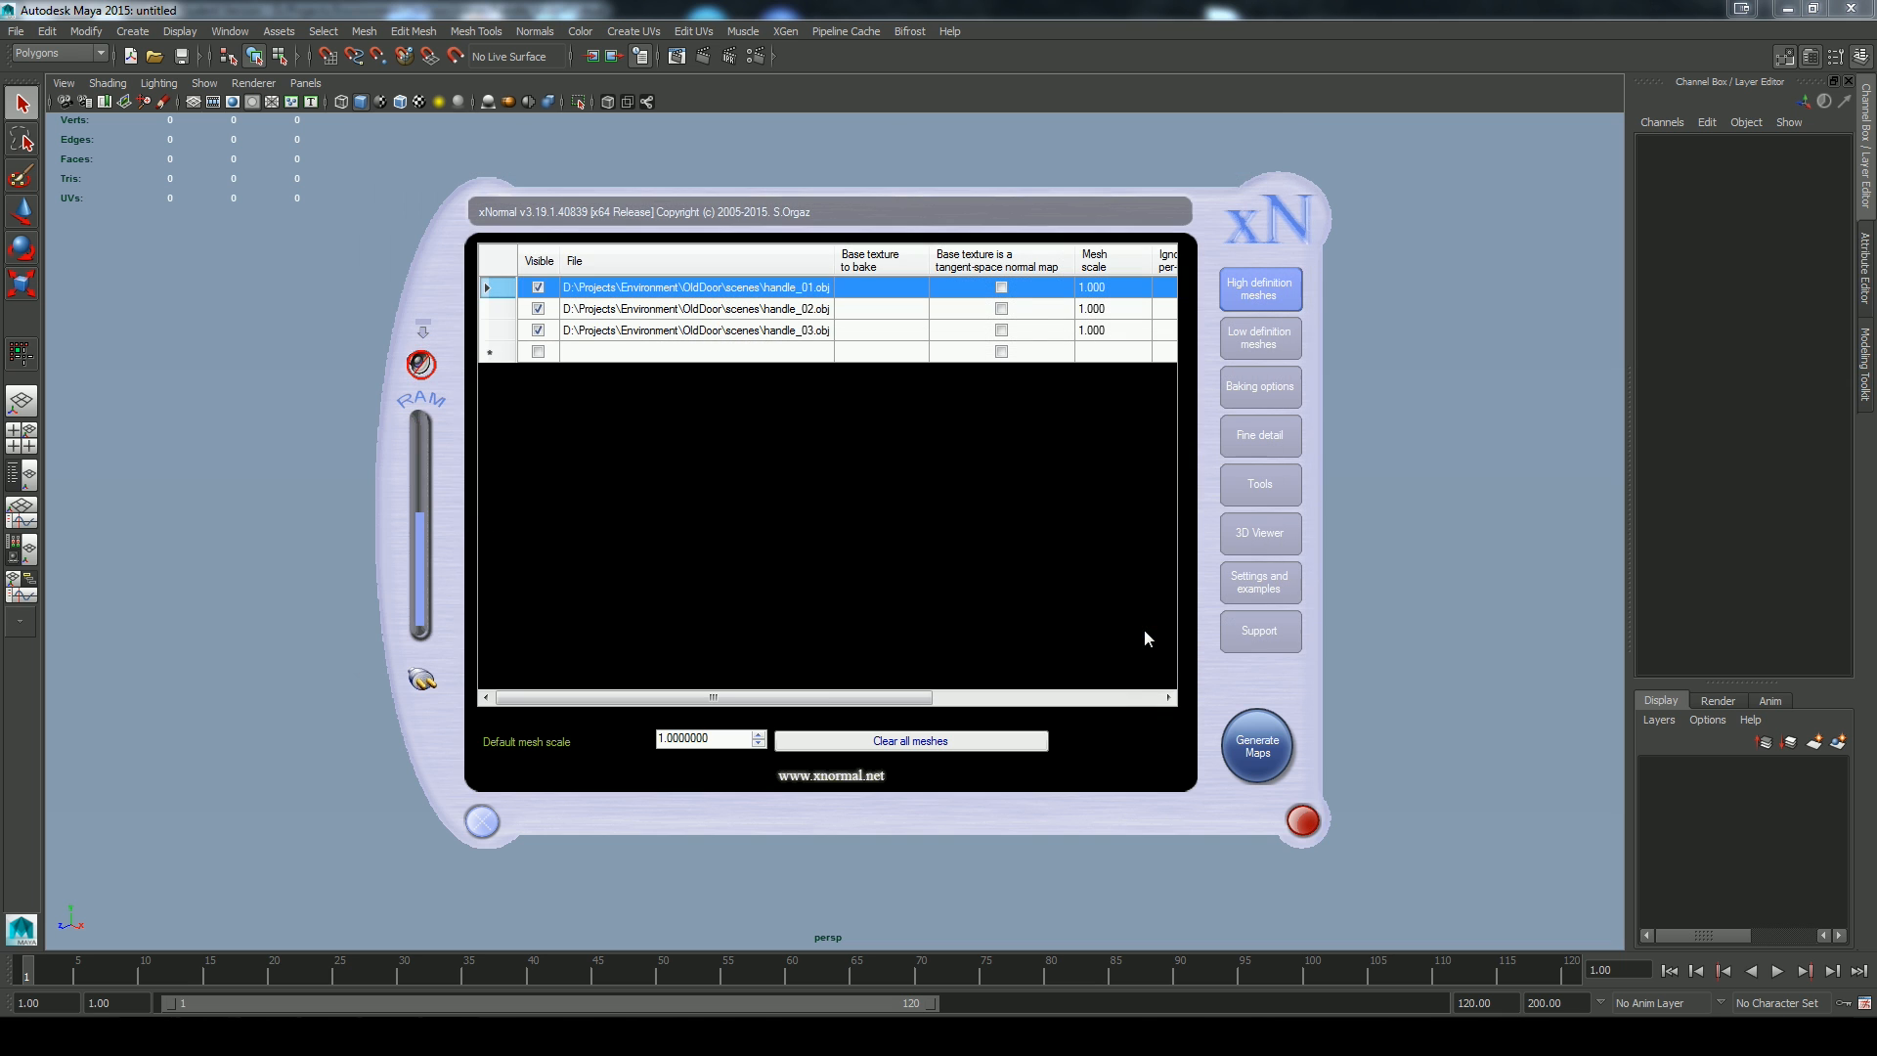
Add handle_LP from the OldDoor scenes folder as the low definition mesh
left_click(1263, 341)
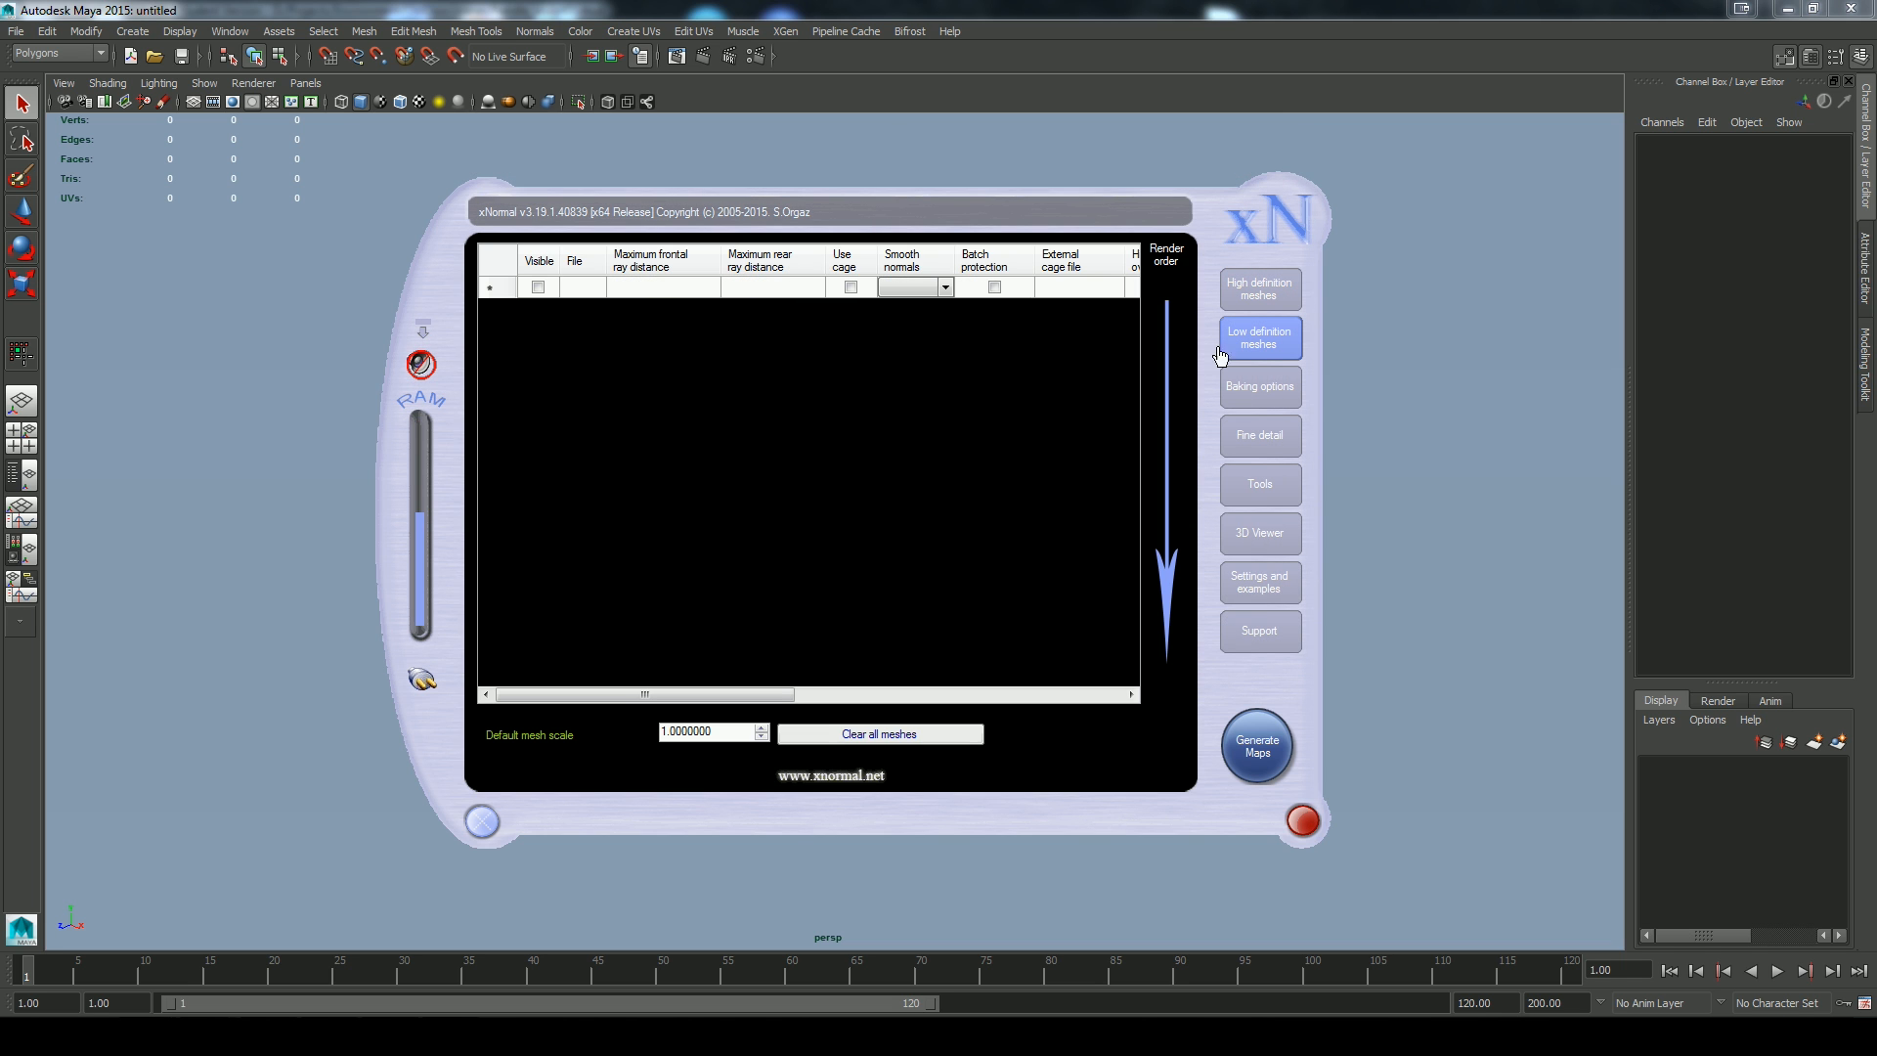
right_click(821, 448)
left_click(896, 454)
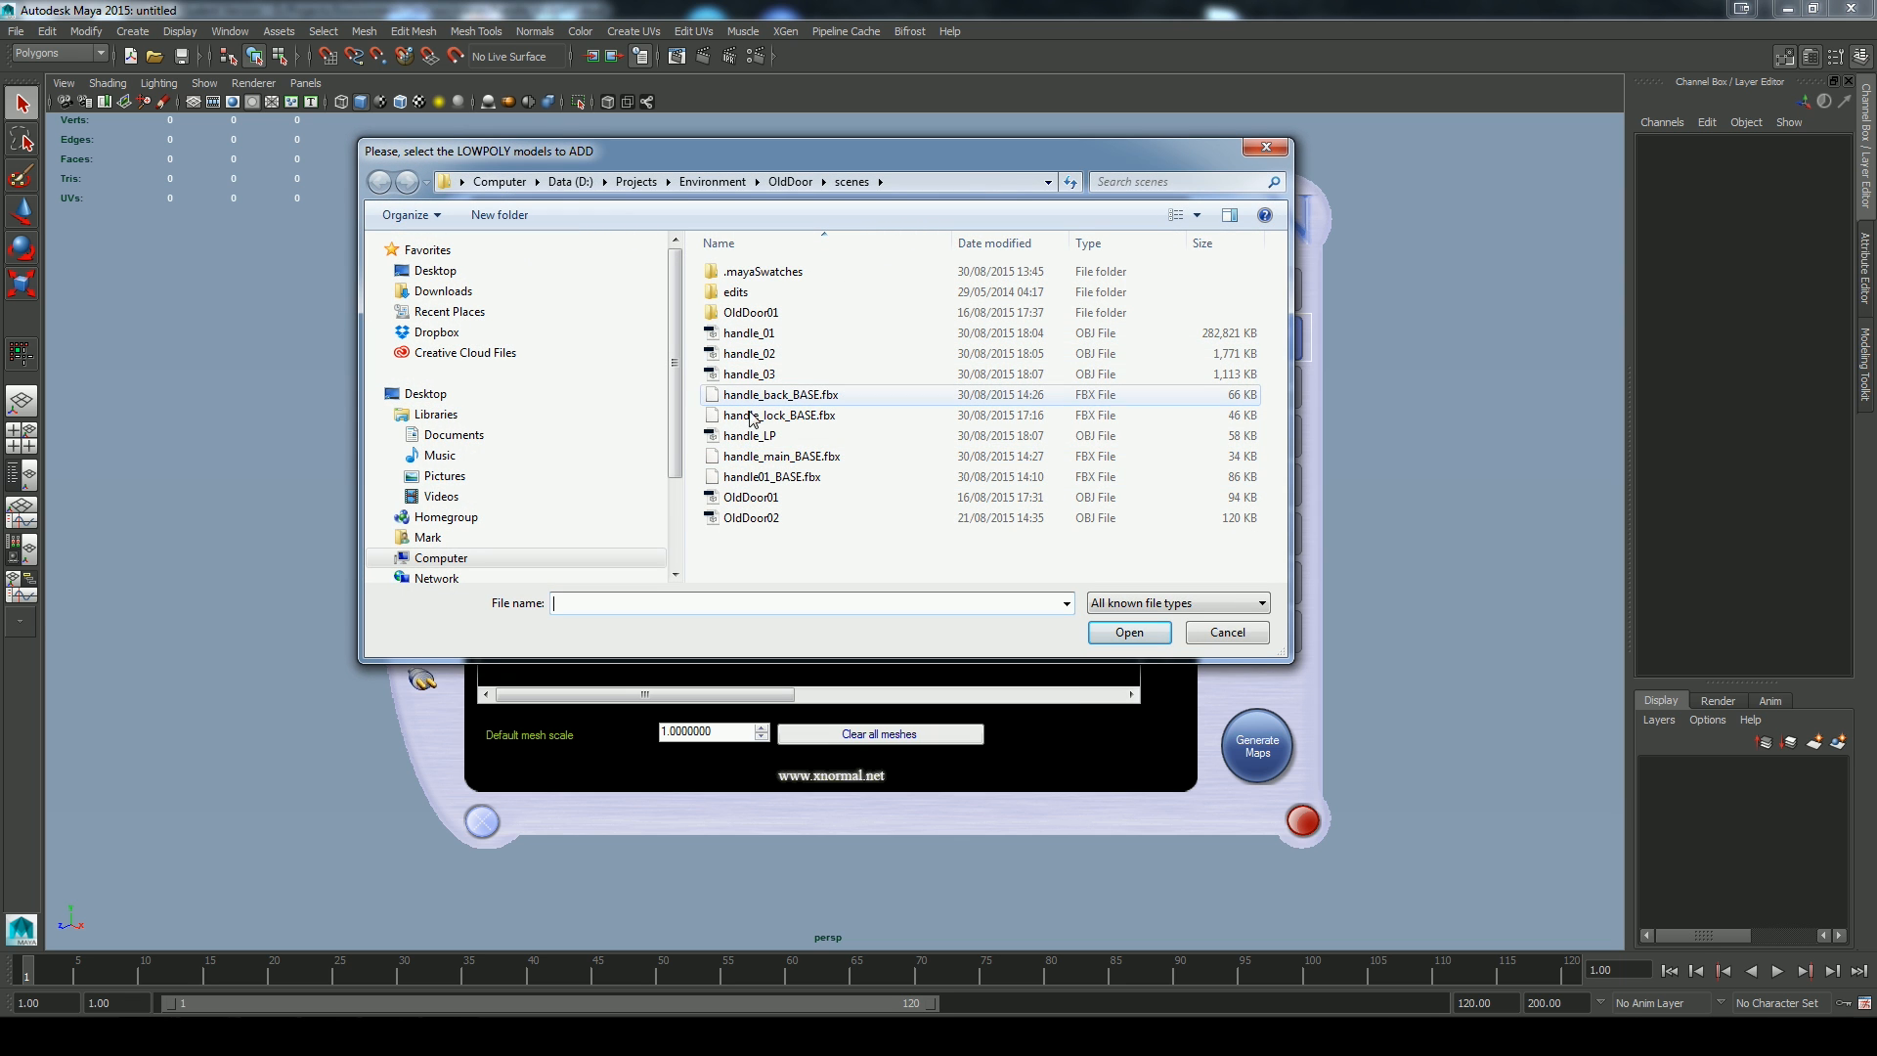
left_click(750, 436)
left_click(1106, 633)
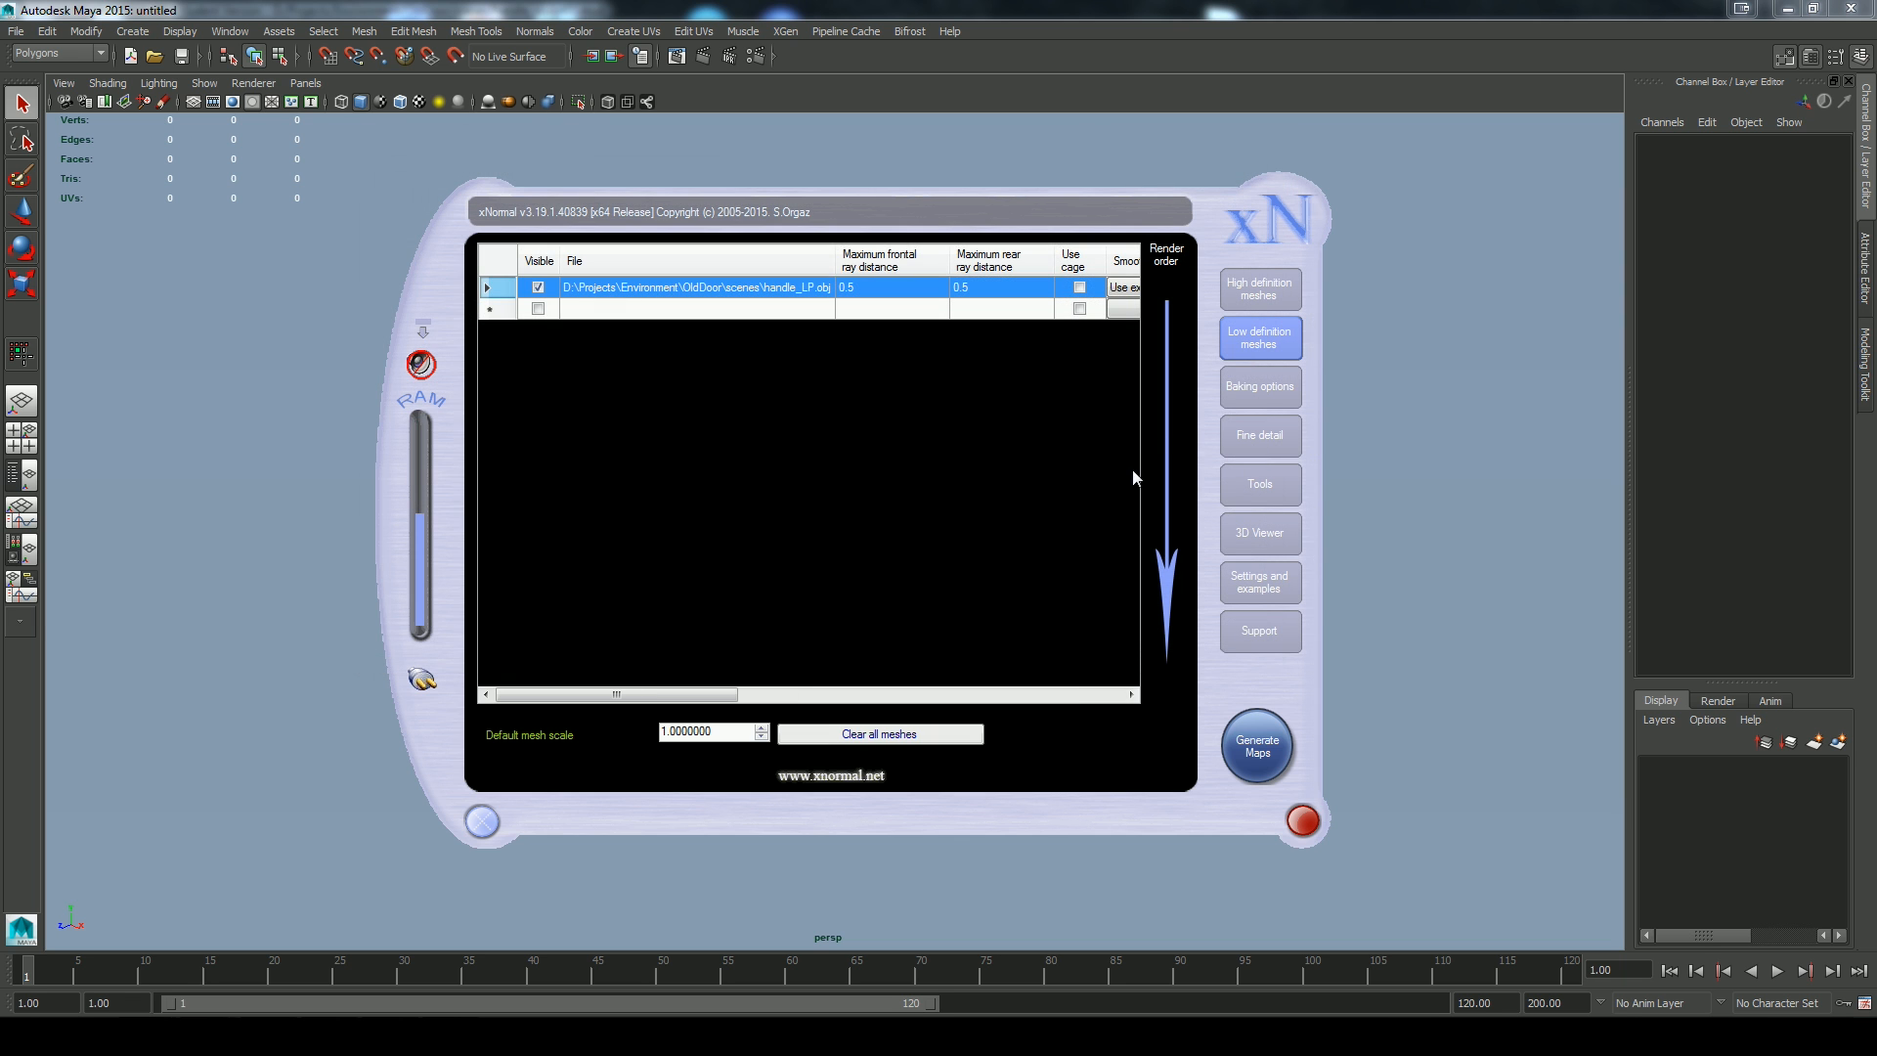
In the baking options, browse for the output file to OldDoor\sourceimages and create and open a new folder named Handle
left_click(1243, 391)
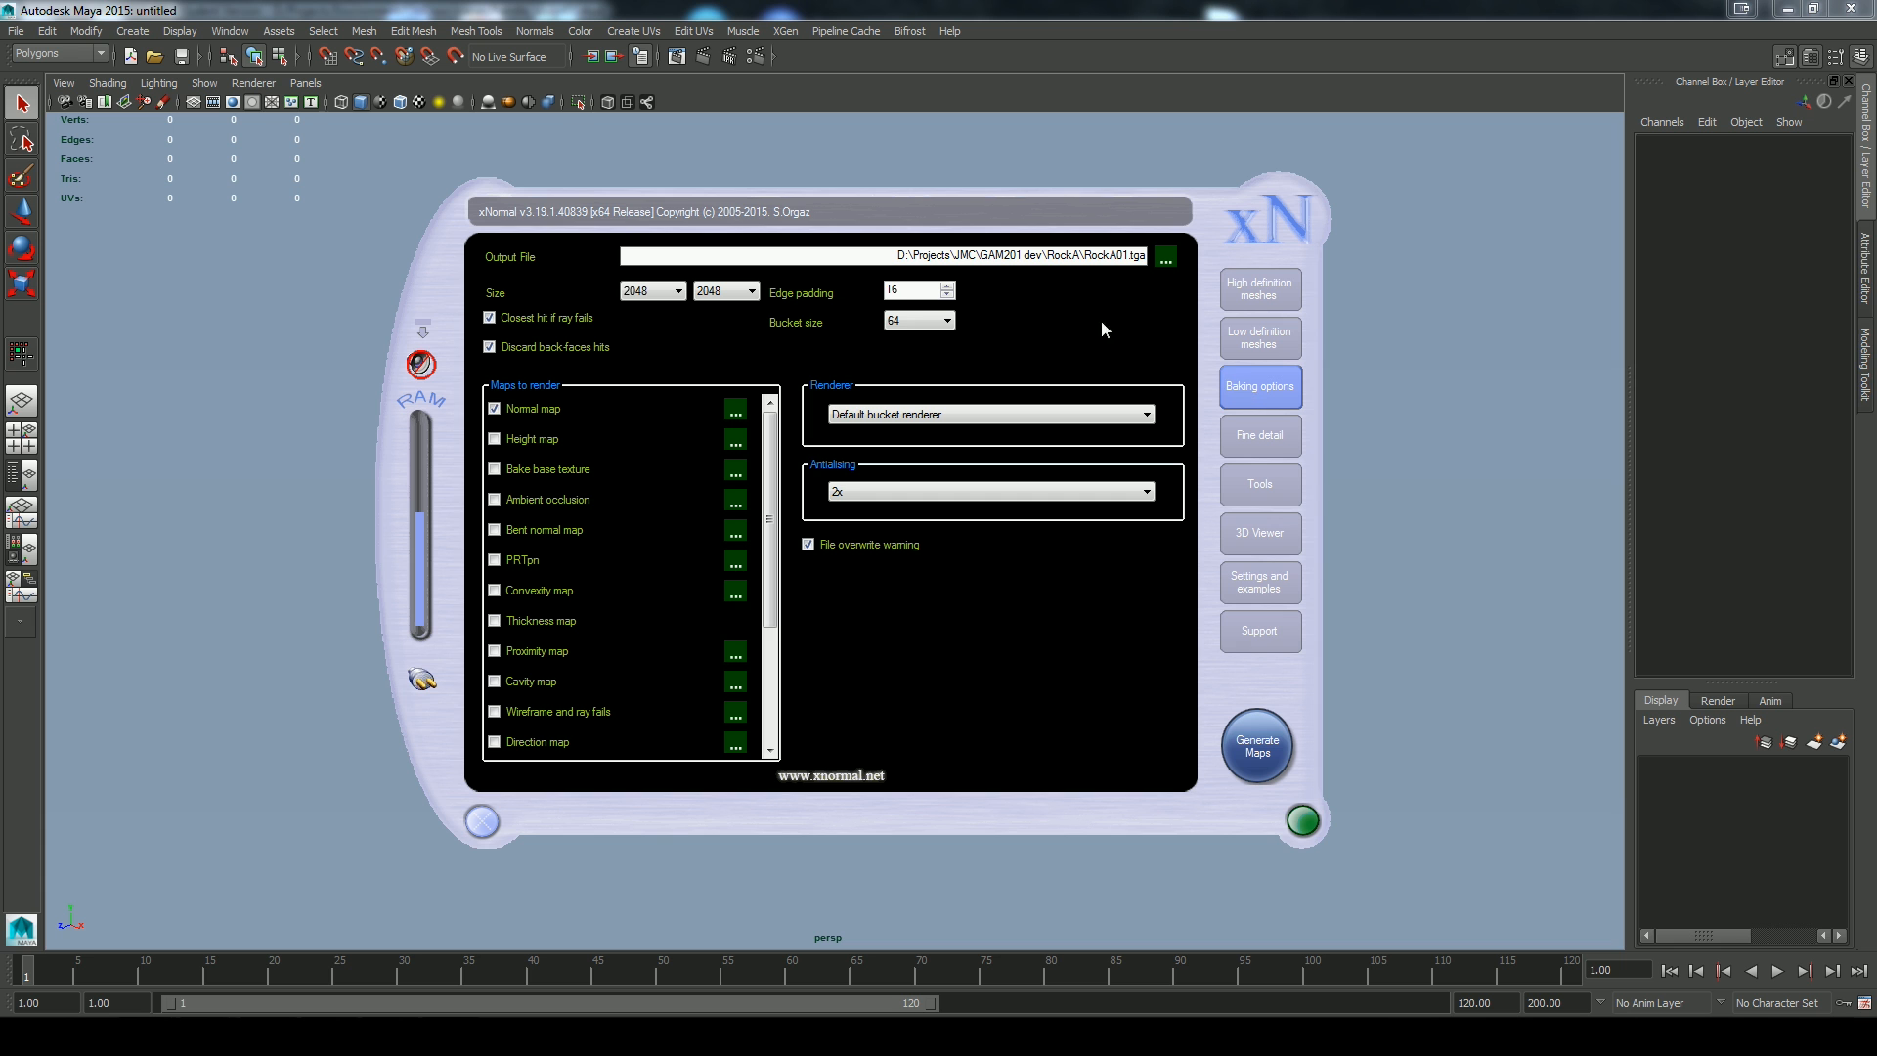
left_click(1165, 258)
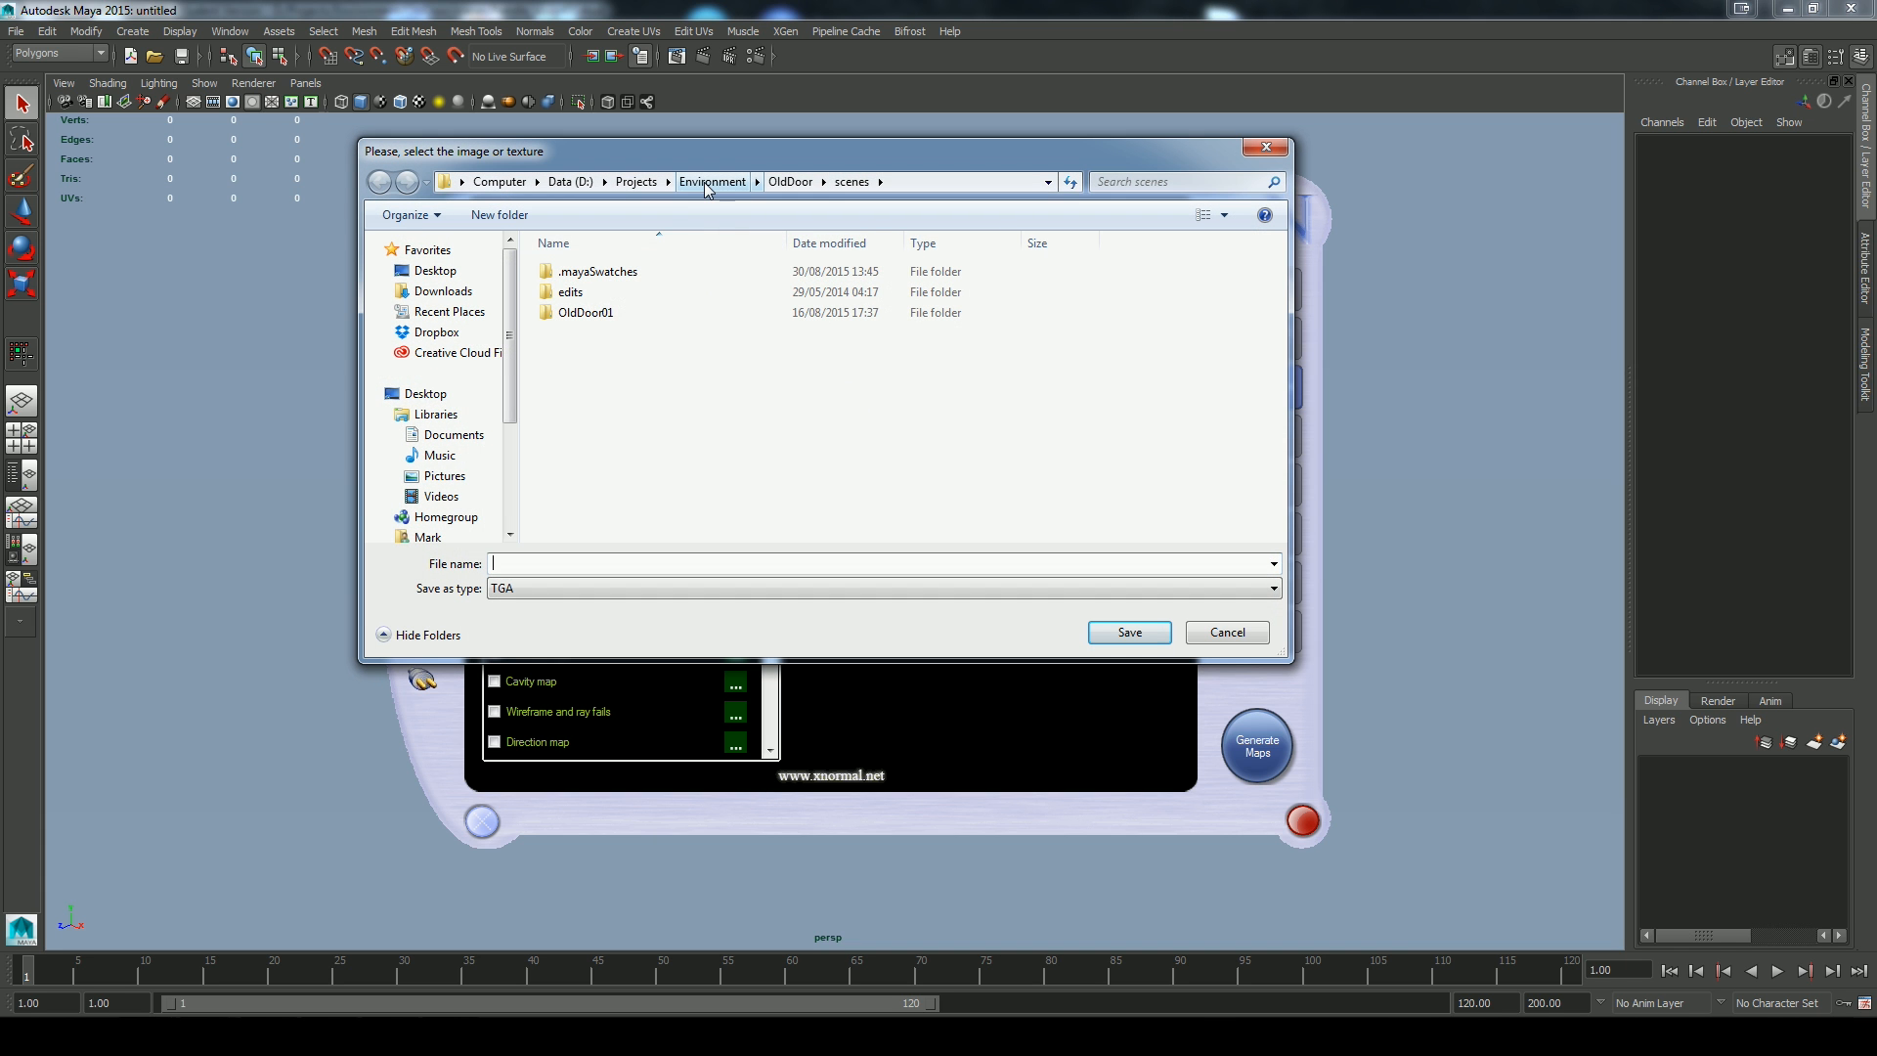
left_click(709, 184)
double_click(580, 272)
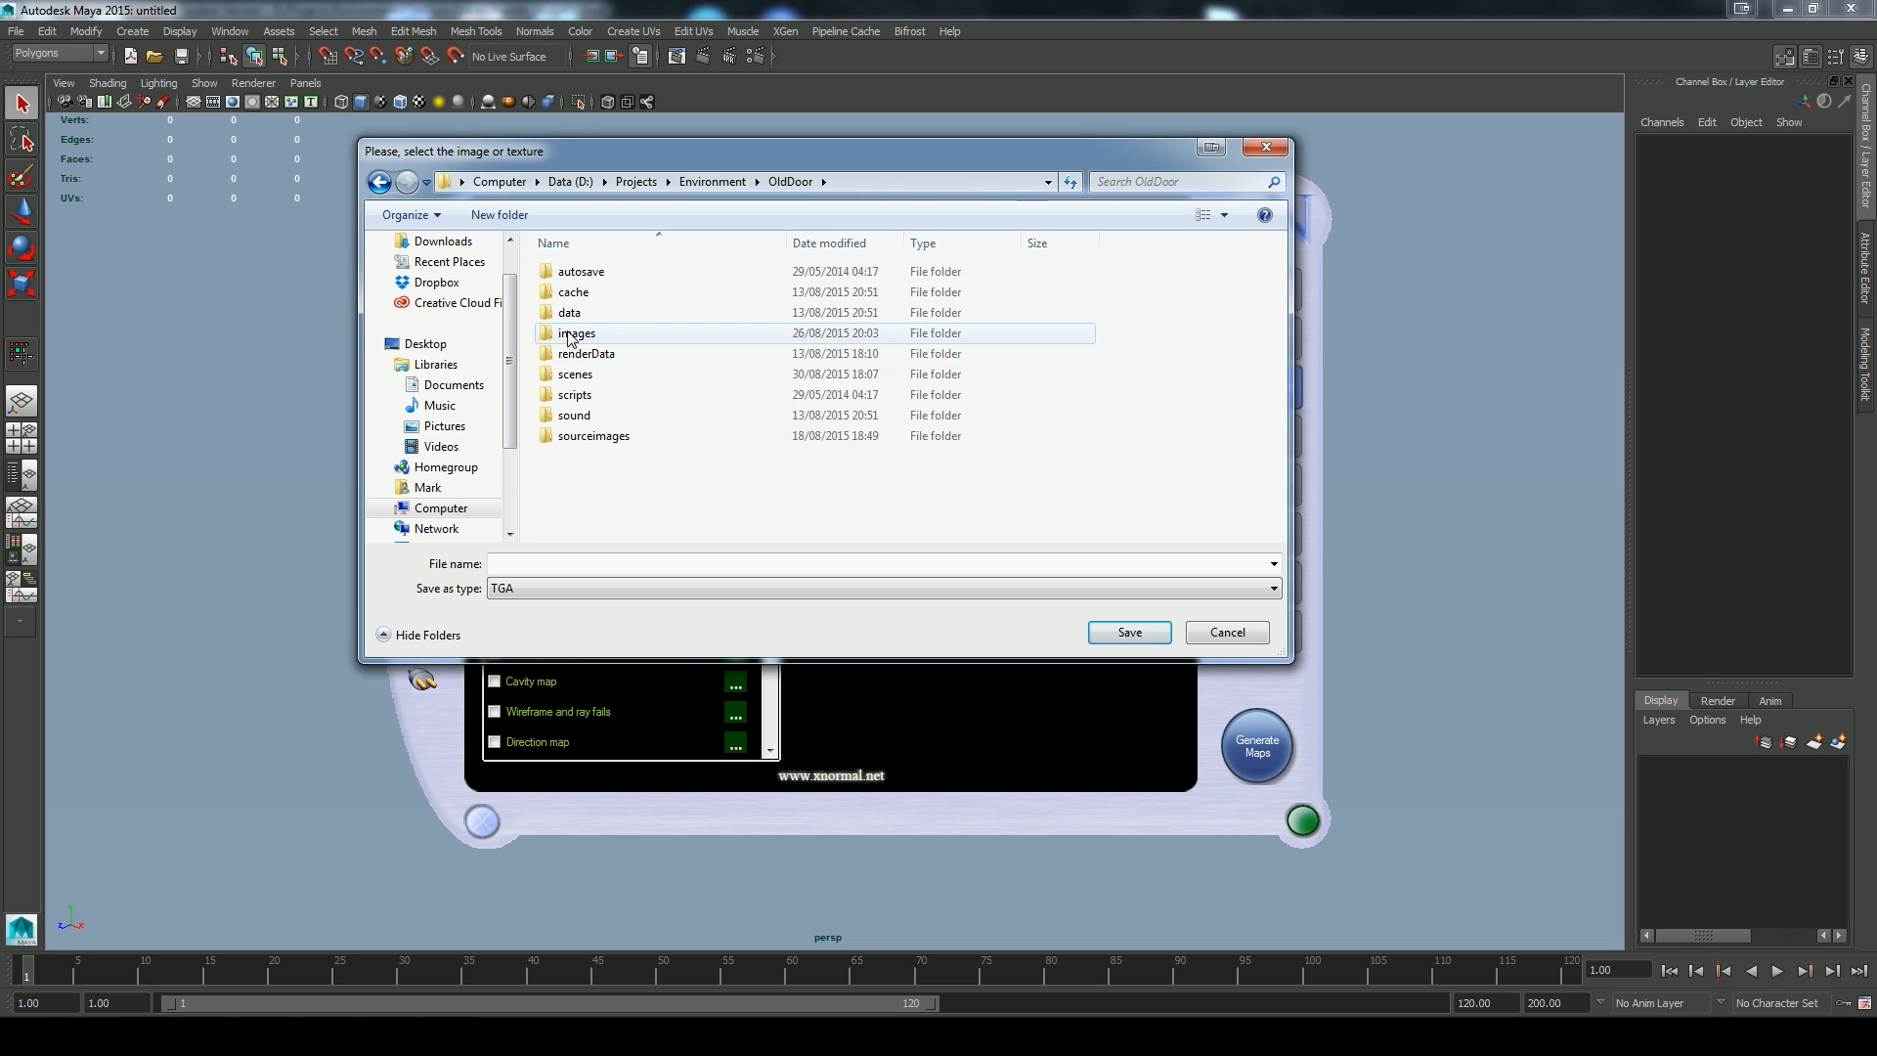
double_click(595, 437)
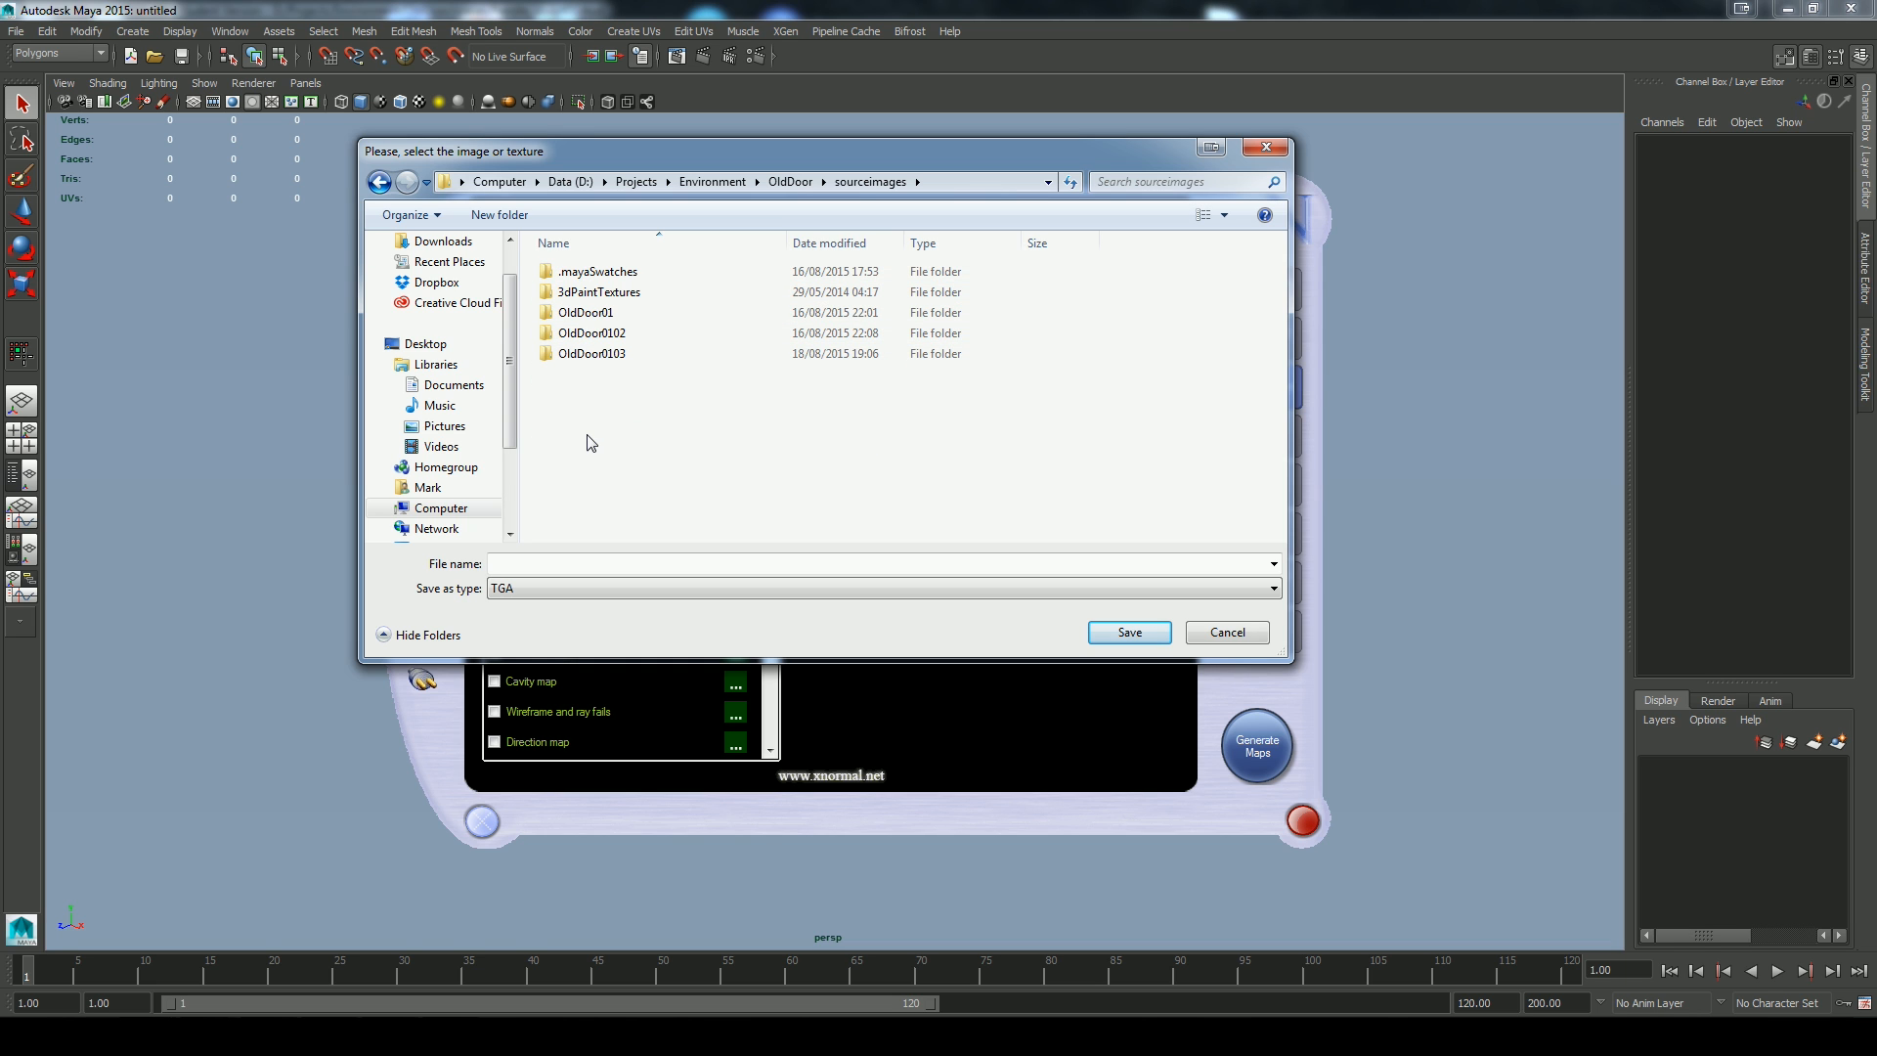
left_click(500, 214)
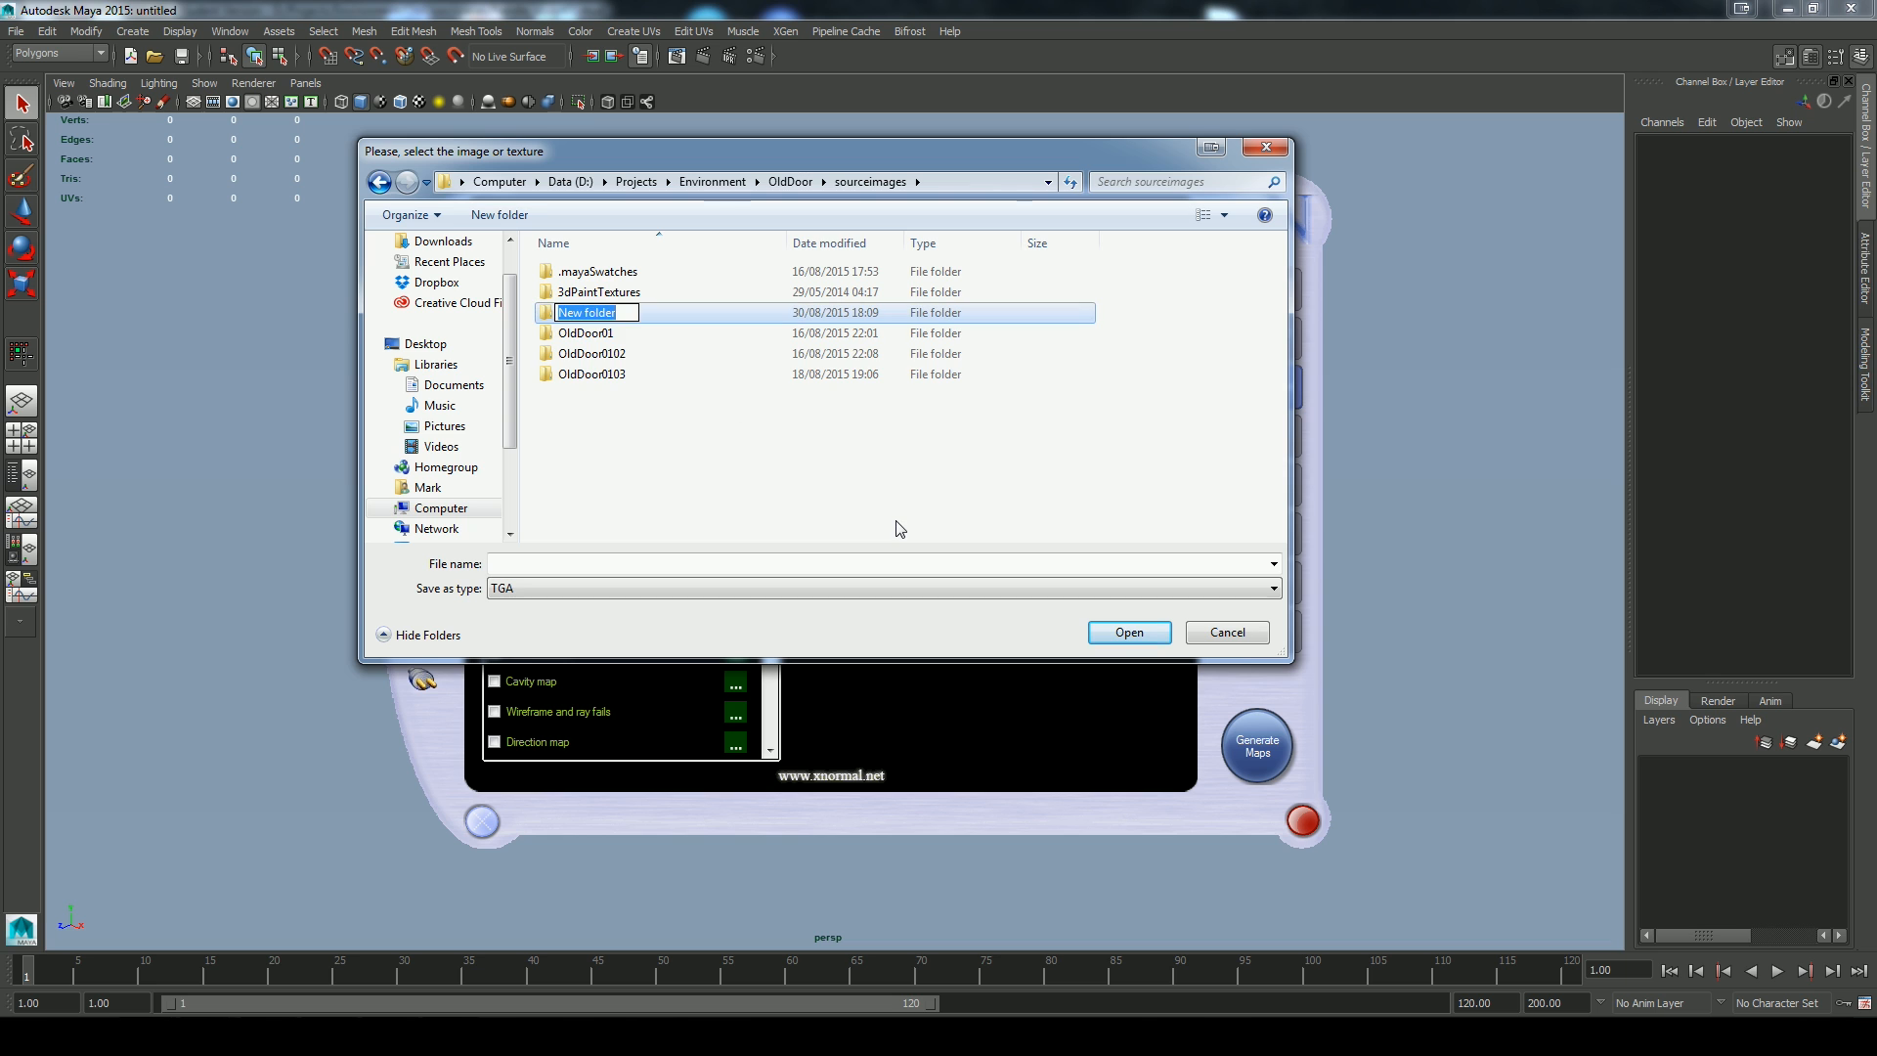
type("Handle")
key("Return")
key("Return")
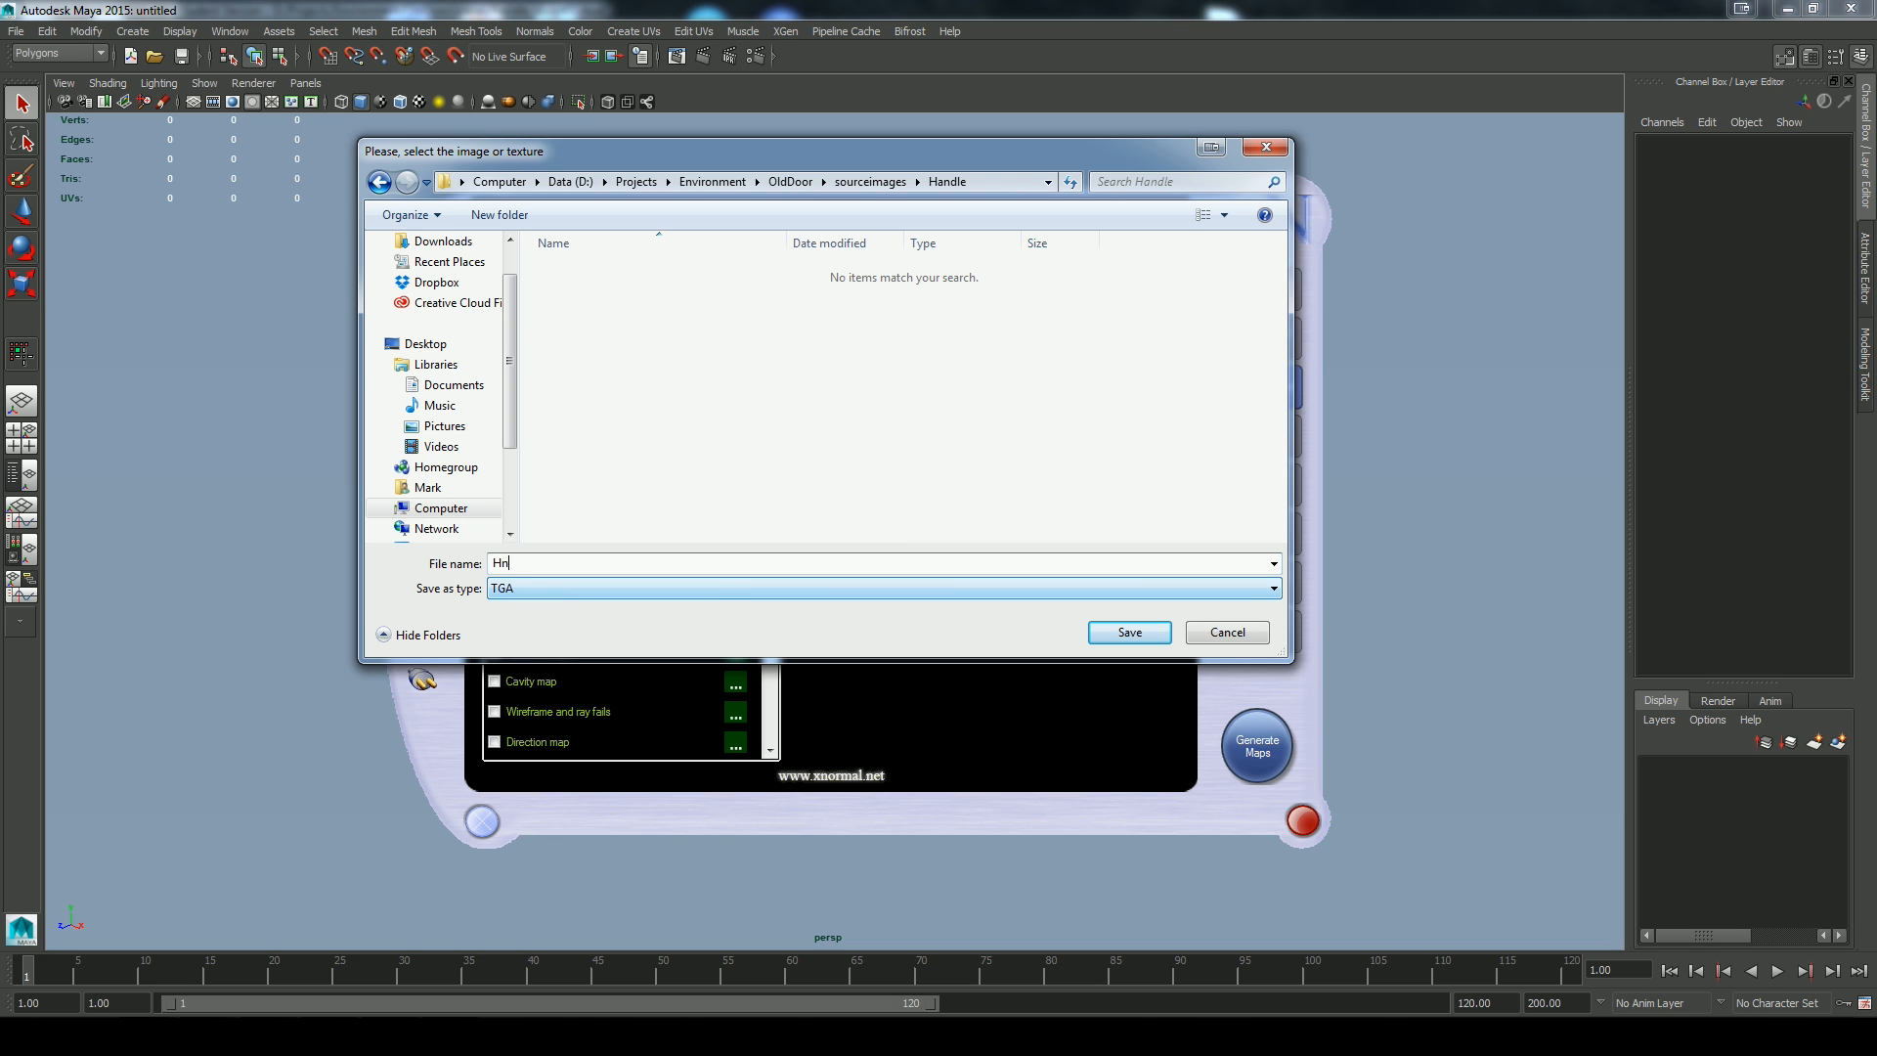
Set the output file to Hanle01 in TGA format and generate the normal and ambient occlusion maps
left_click(1044, 588)
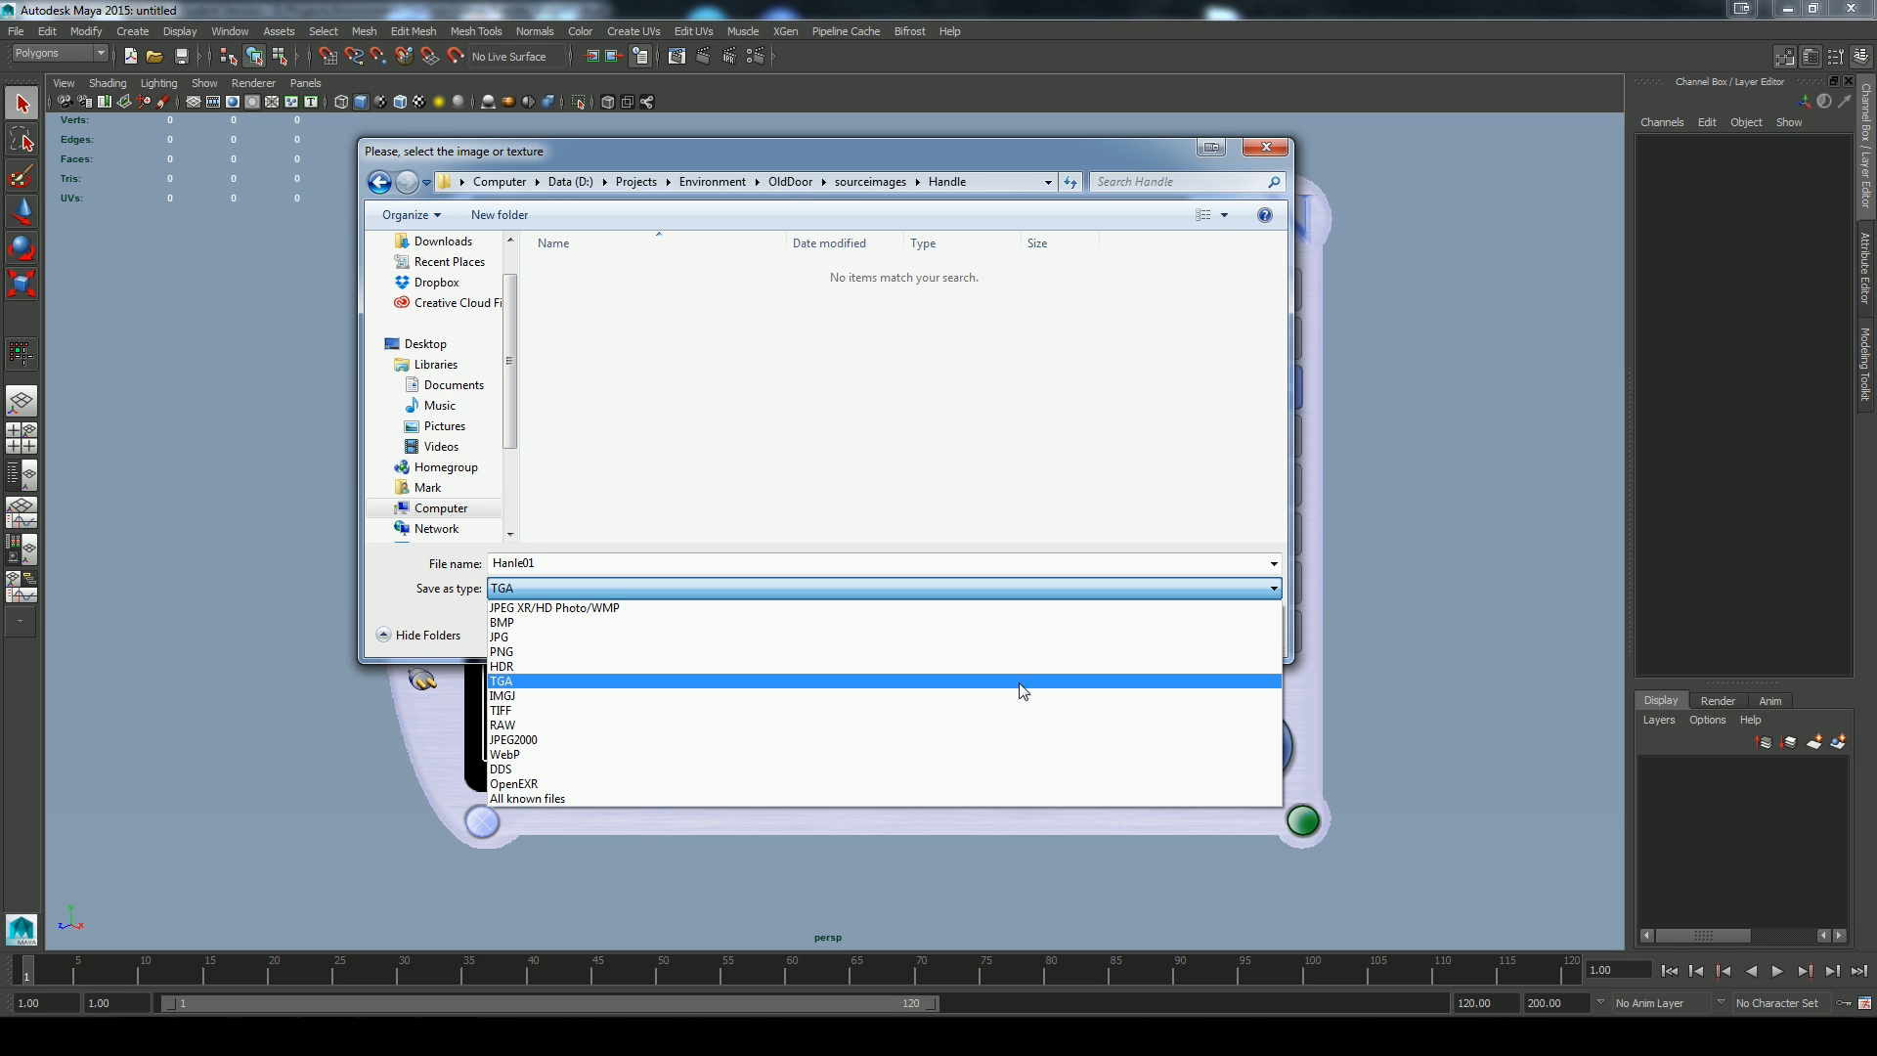
left_click(1105, 682)
left_click(1148, 636)
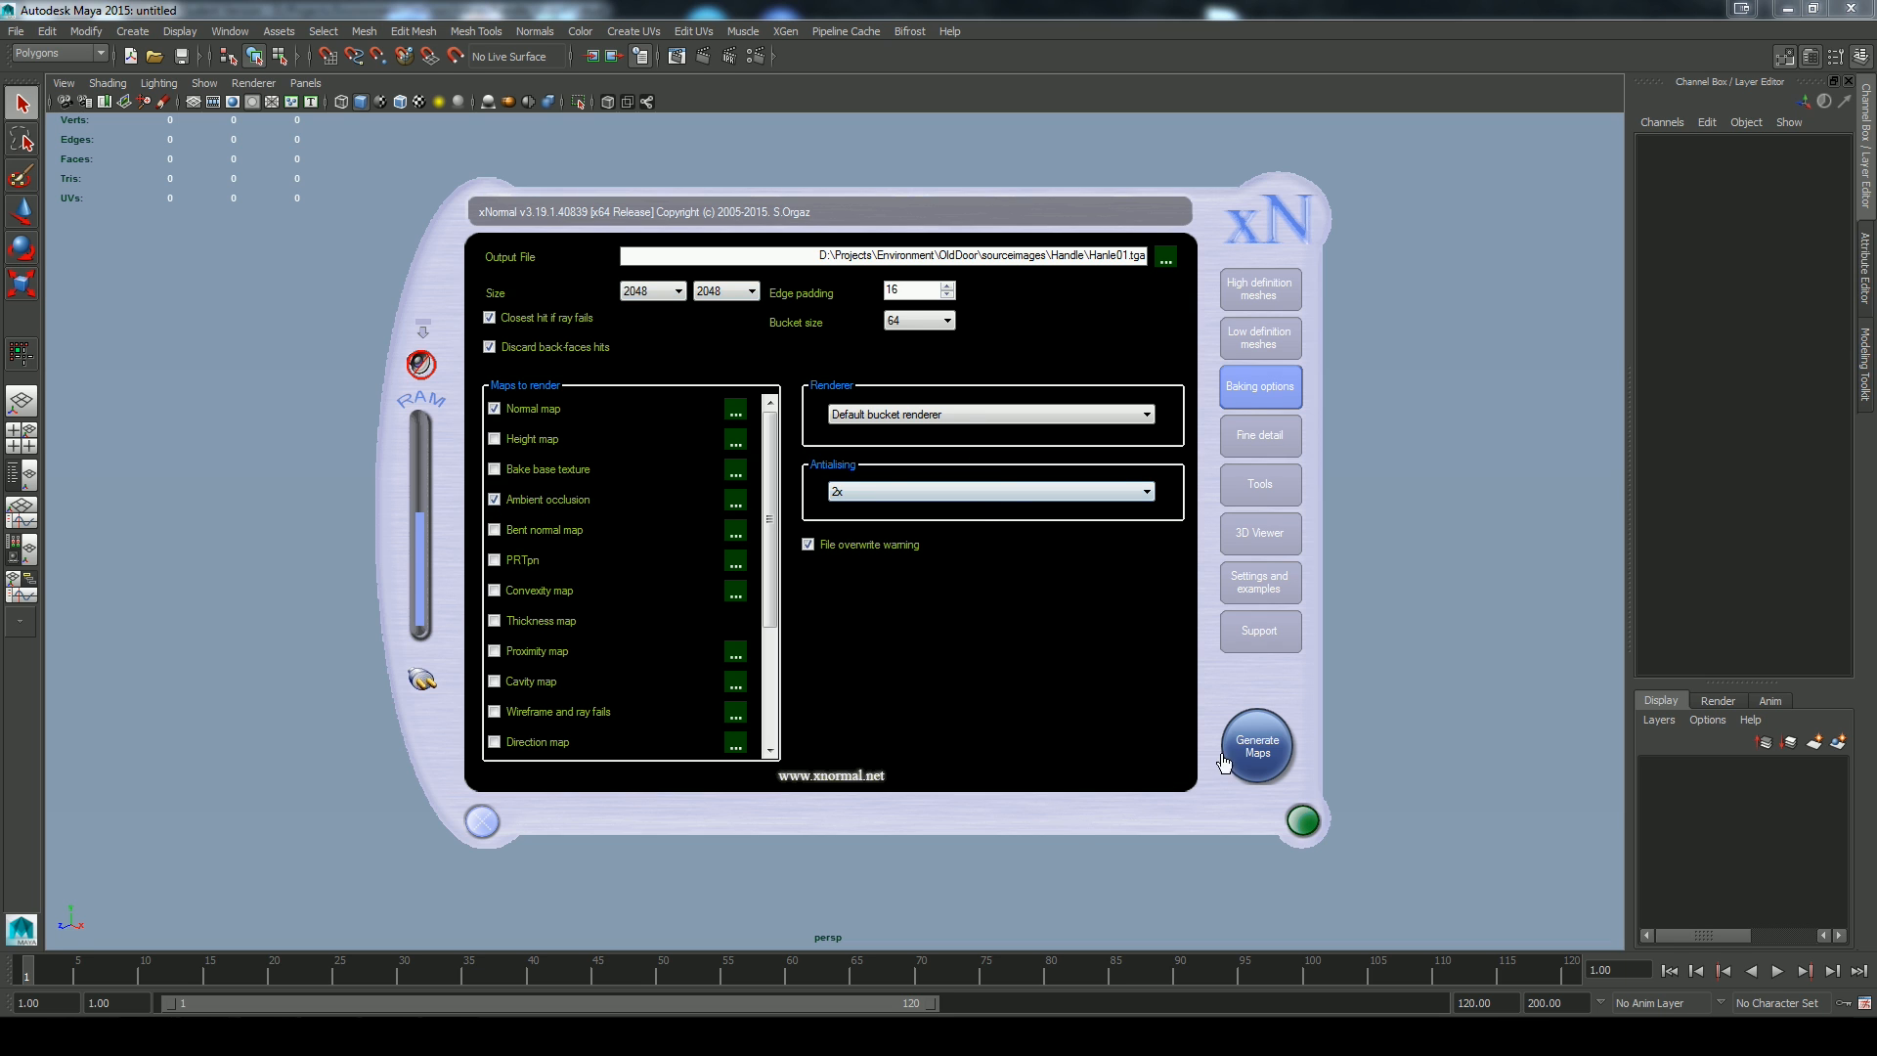
left_click(1254, 754)
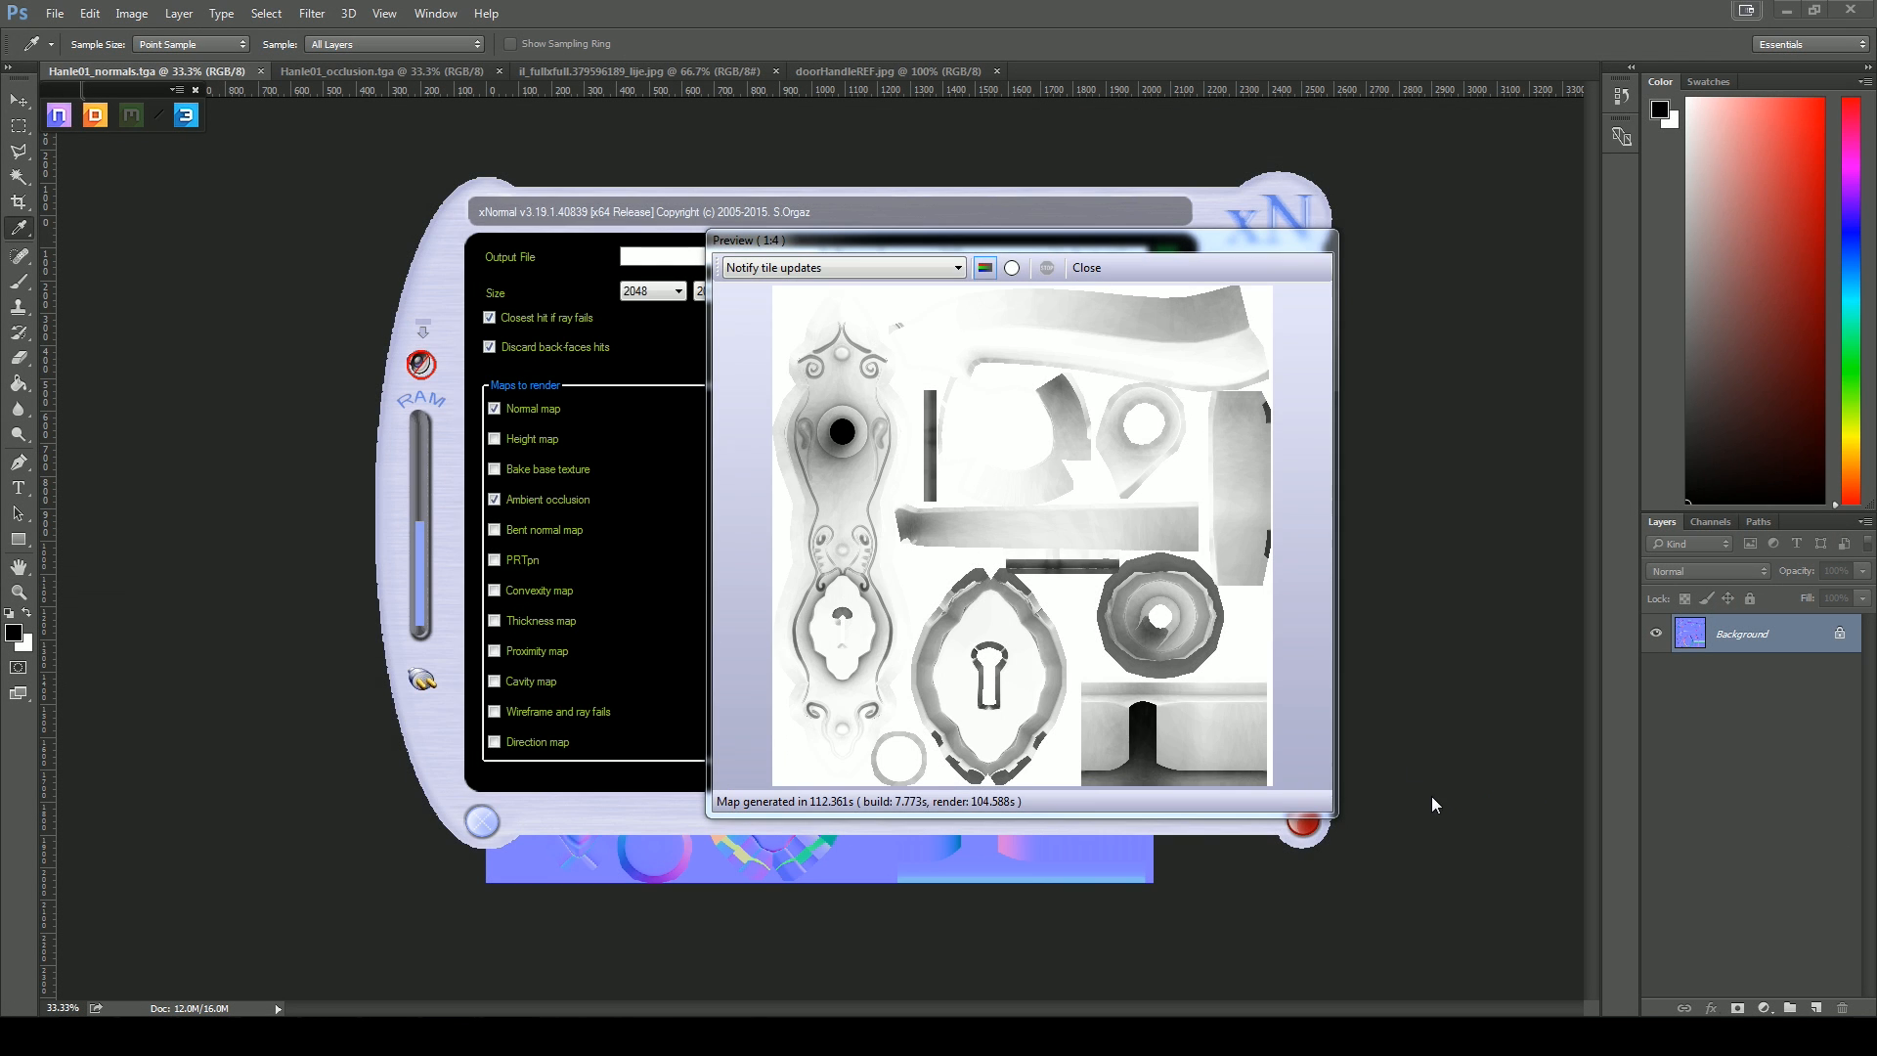
Look at the Brusheezy free Photoshop brushes page in the browser and return to the Hanle01_normals.tga document in Photoshop
left_click(1178, 20)
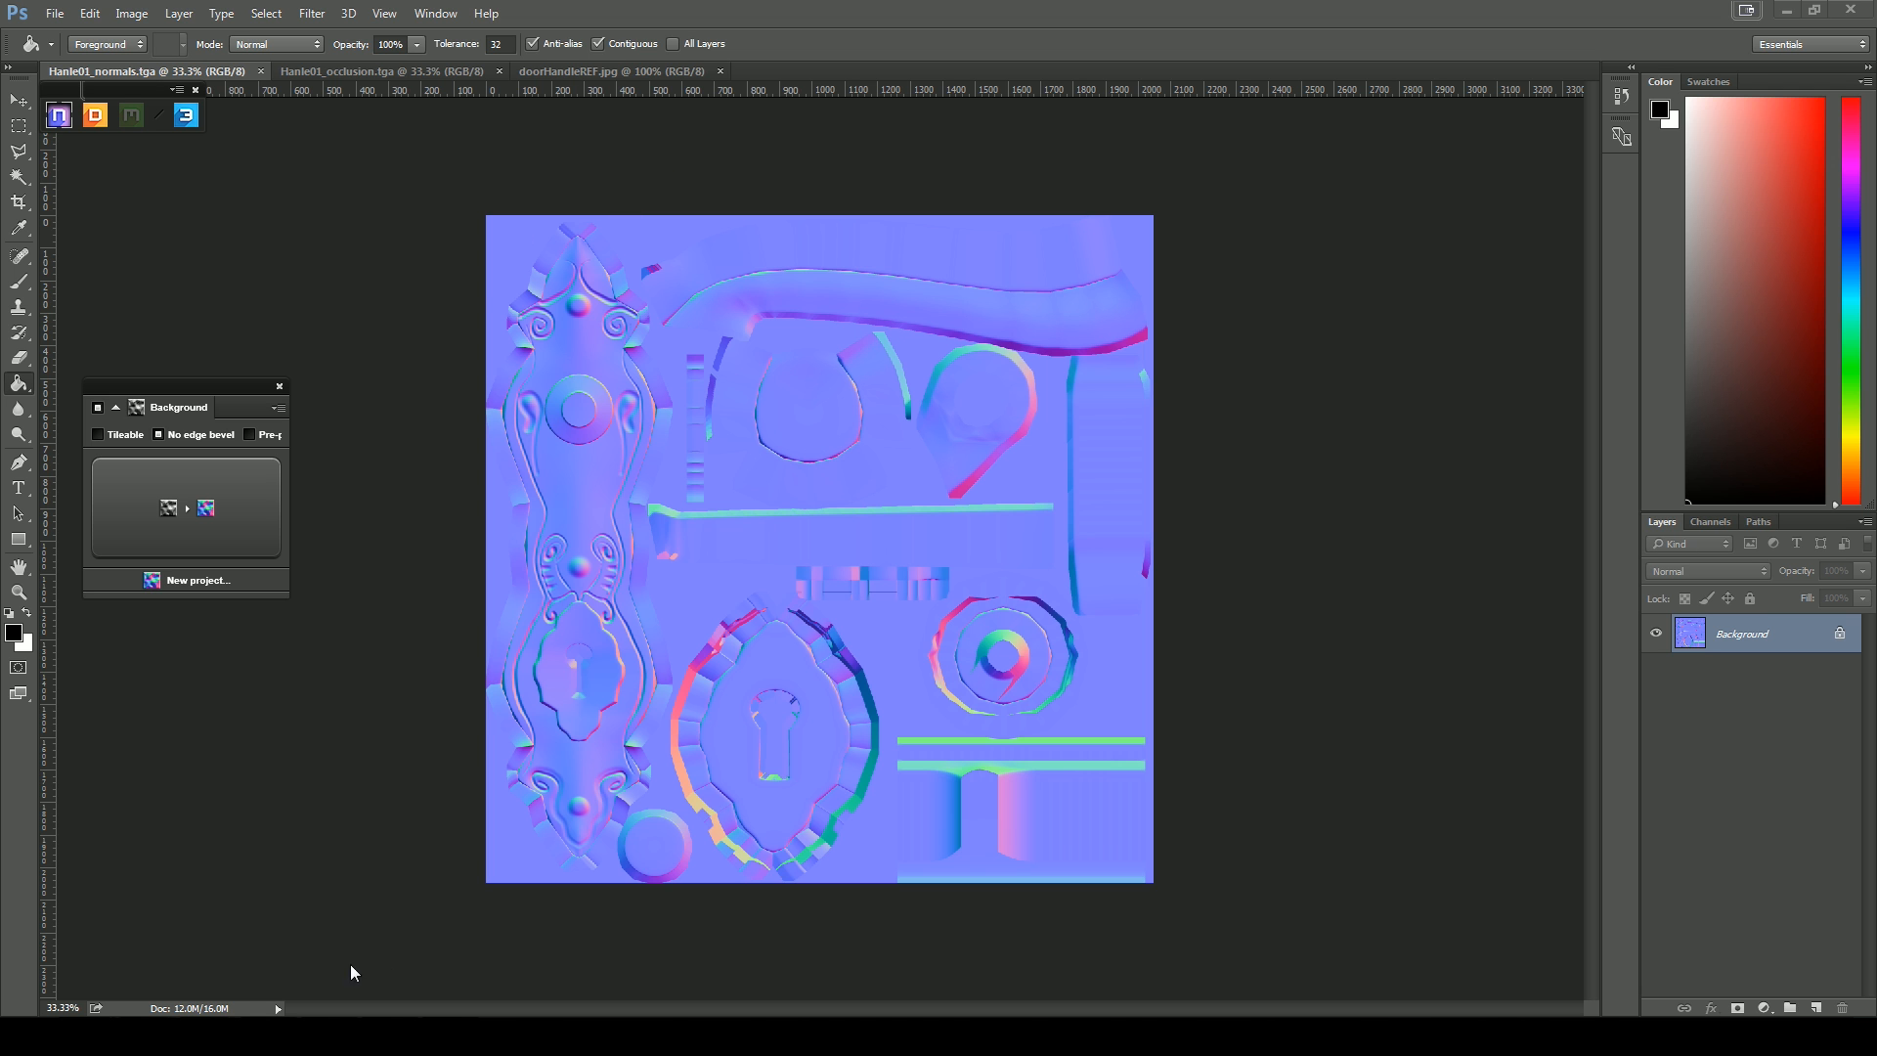
left_click(98, 936)
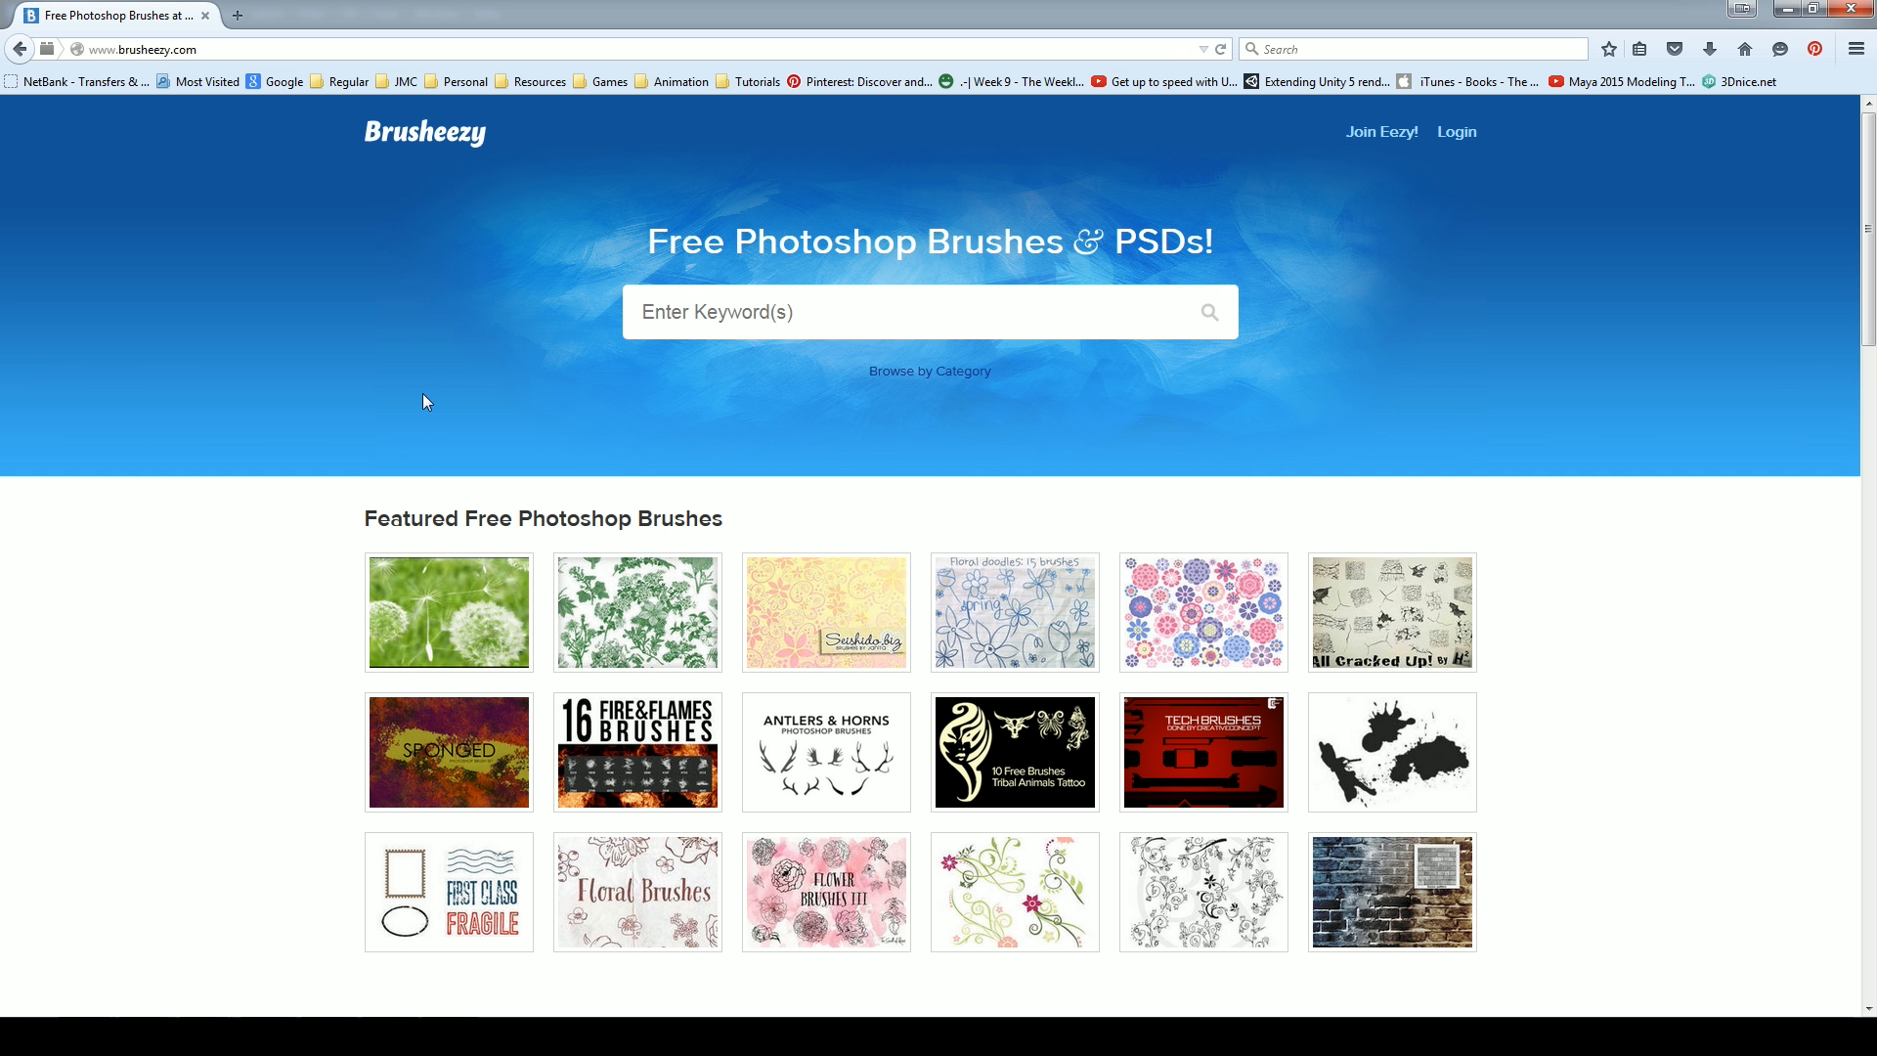
left_click(147, 1037)
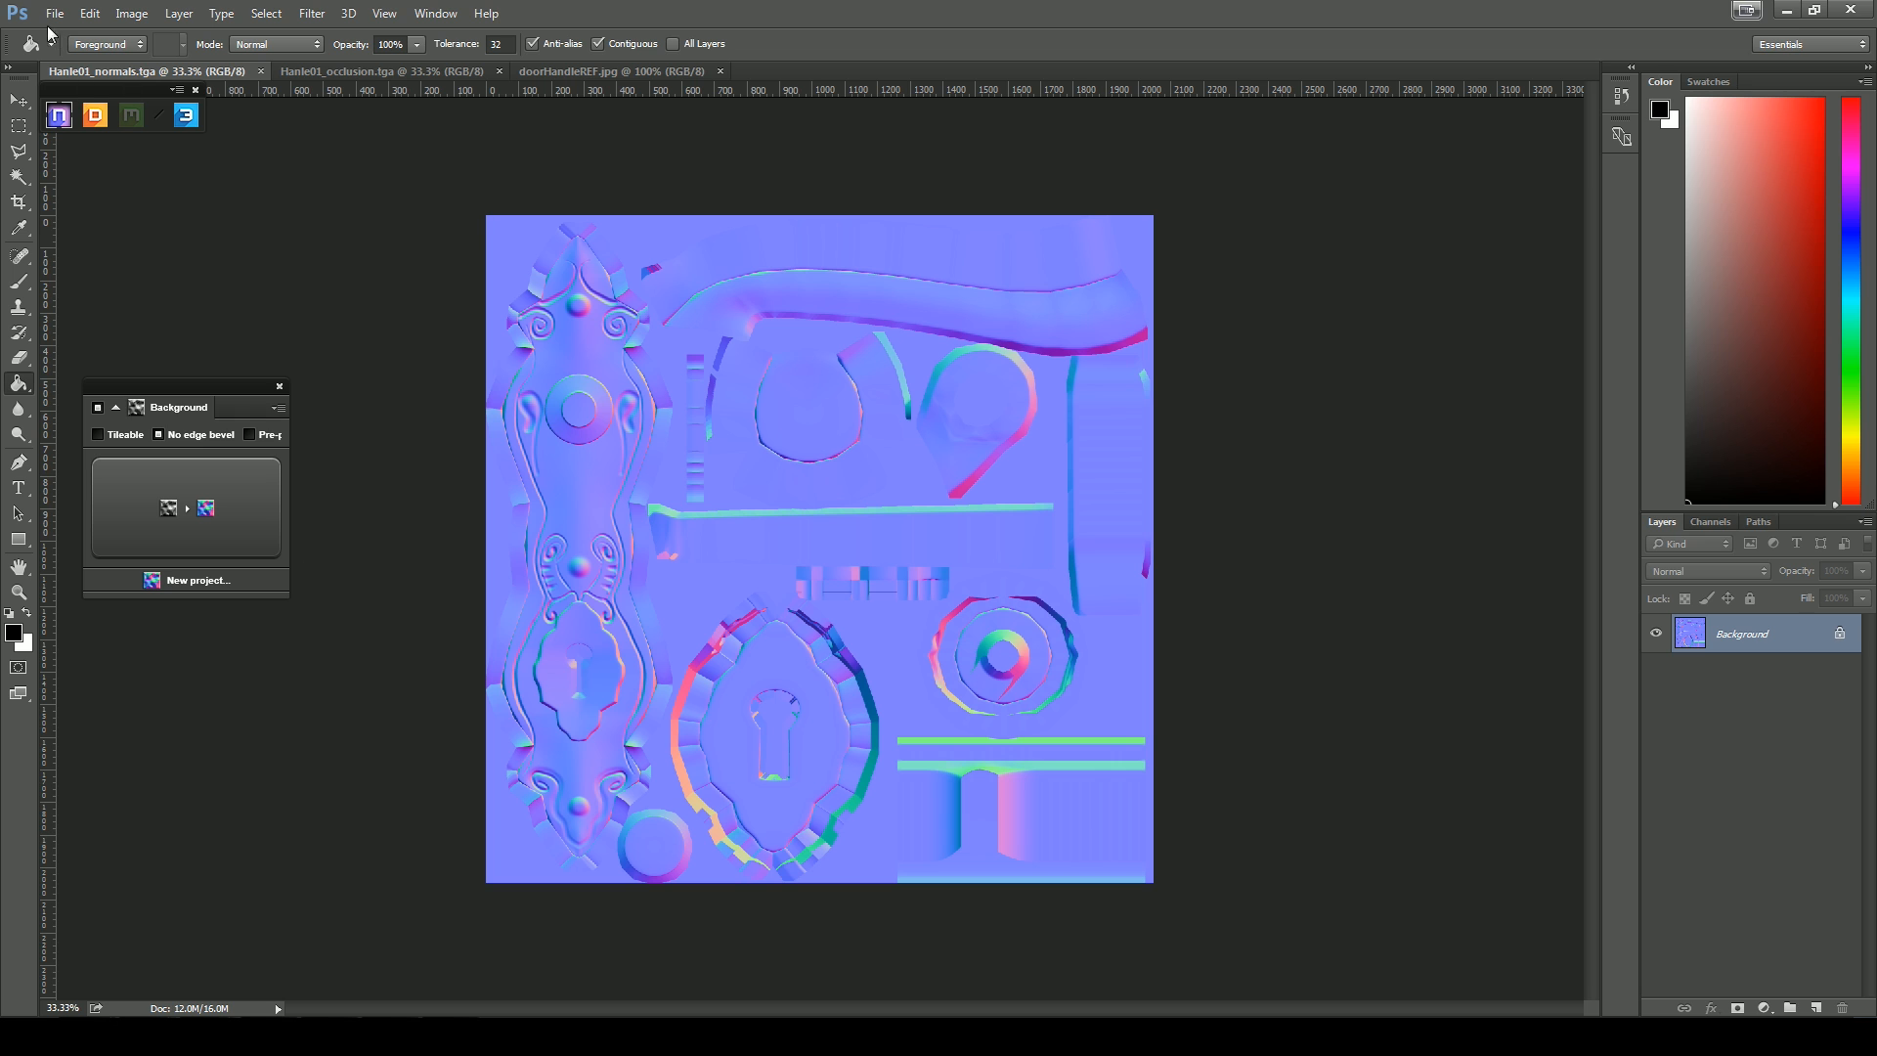
Activate the Brush tool, visit the Load Brushes dialog and pick the 2489 px floral ornament brush from the presets
left_click(22, 284)
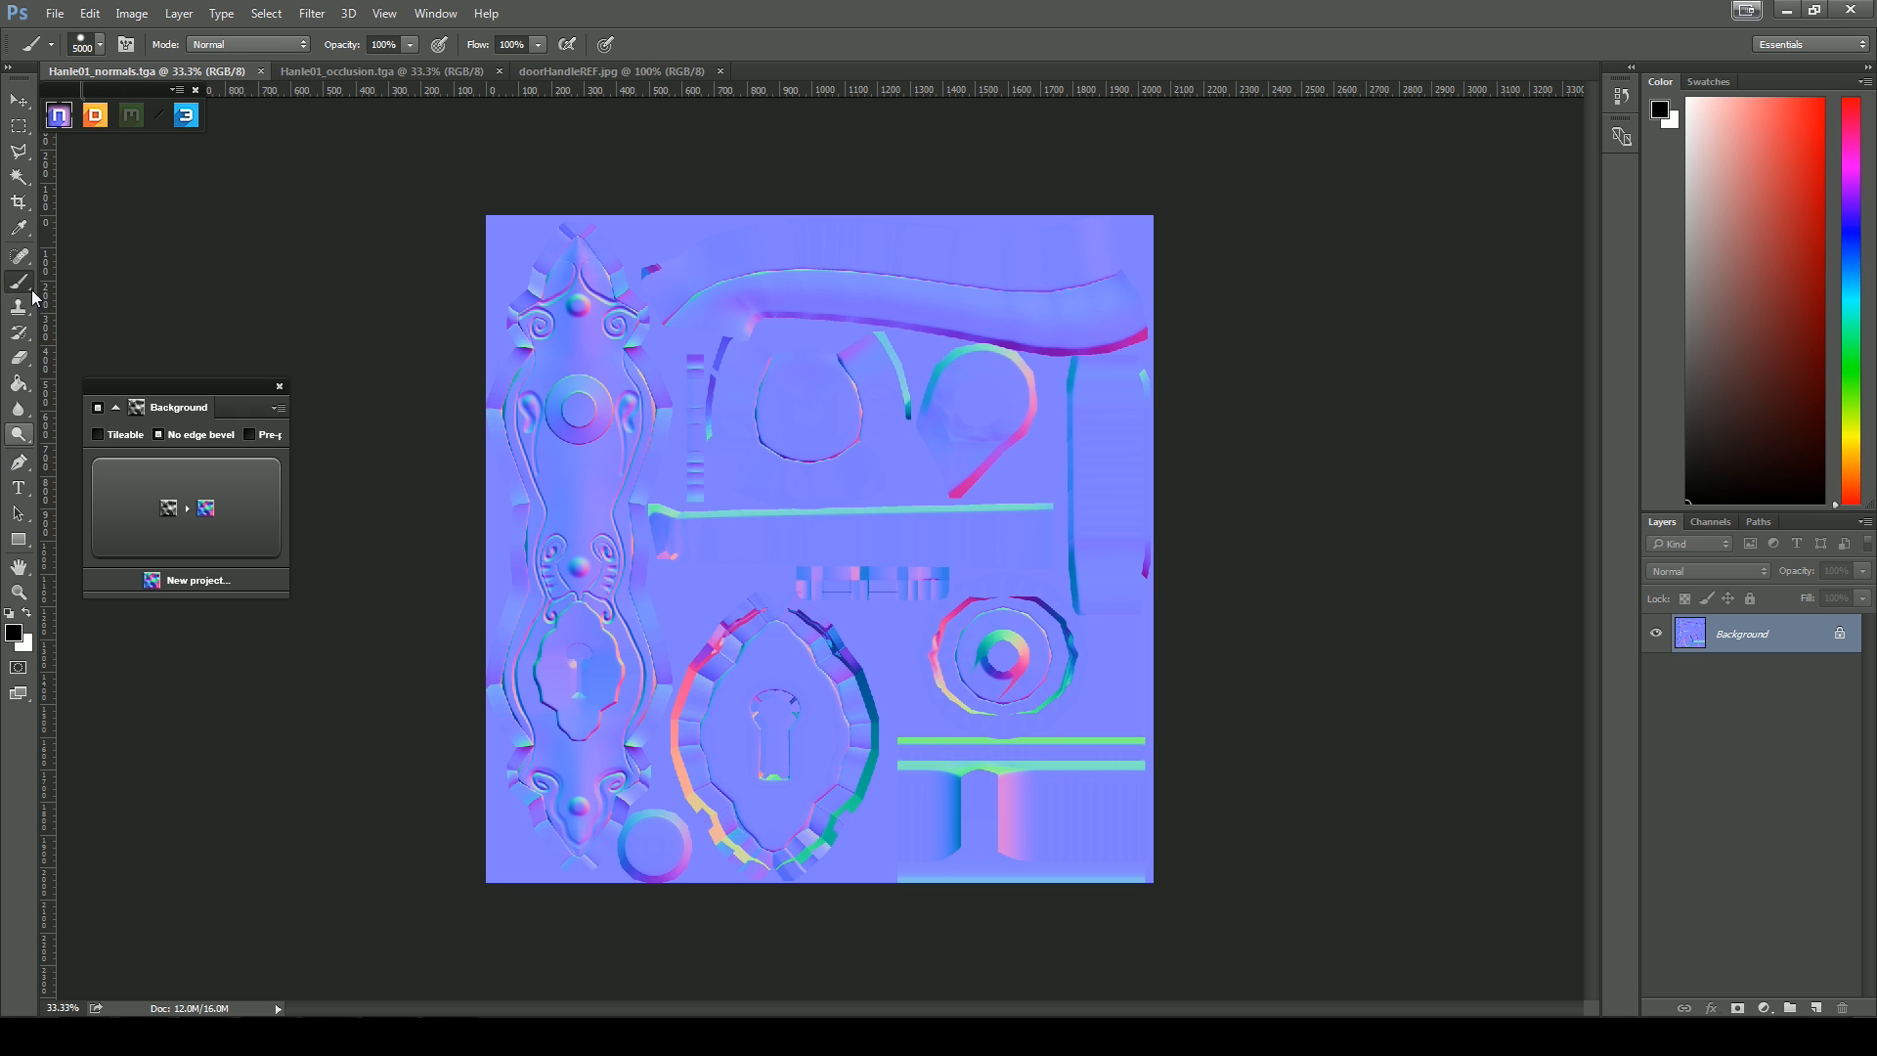
left_click(101, 44)
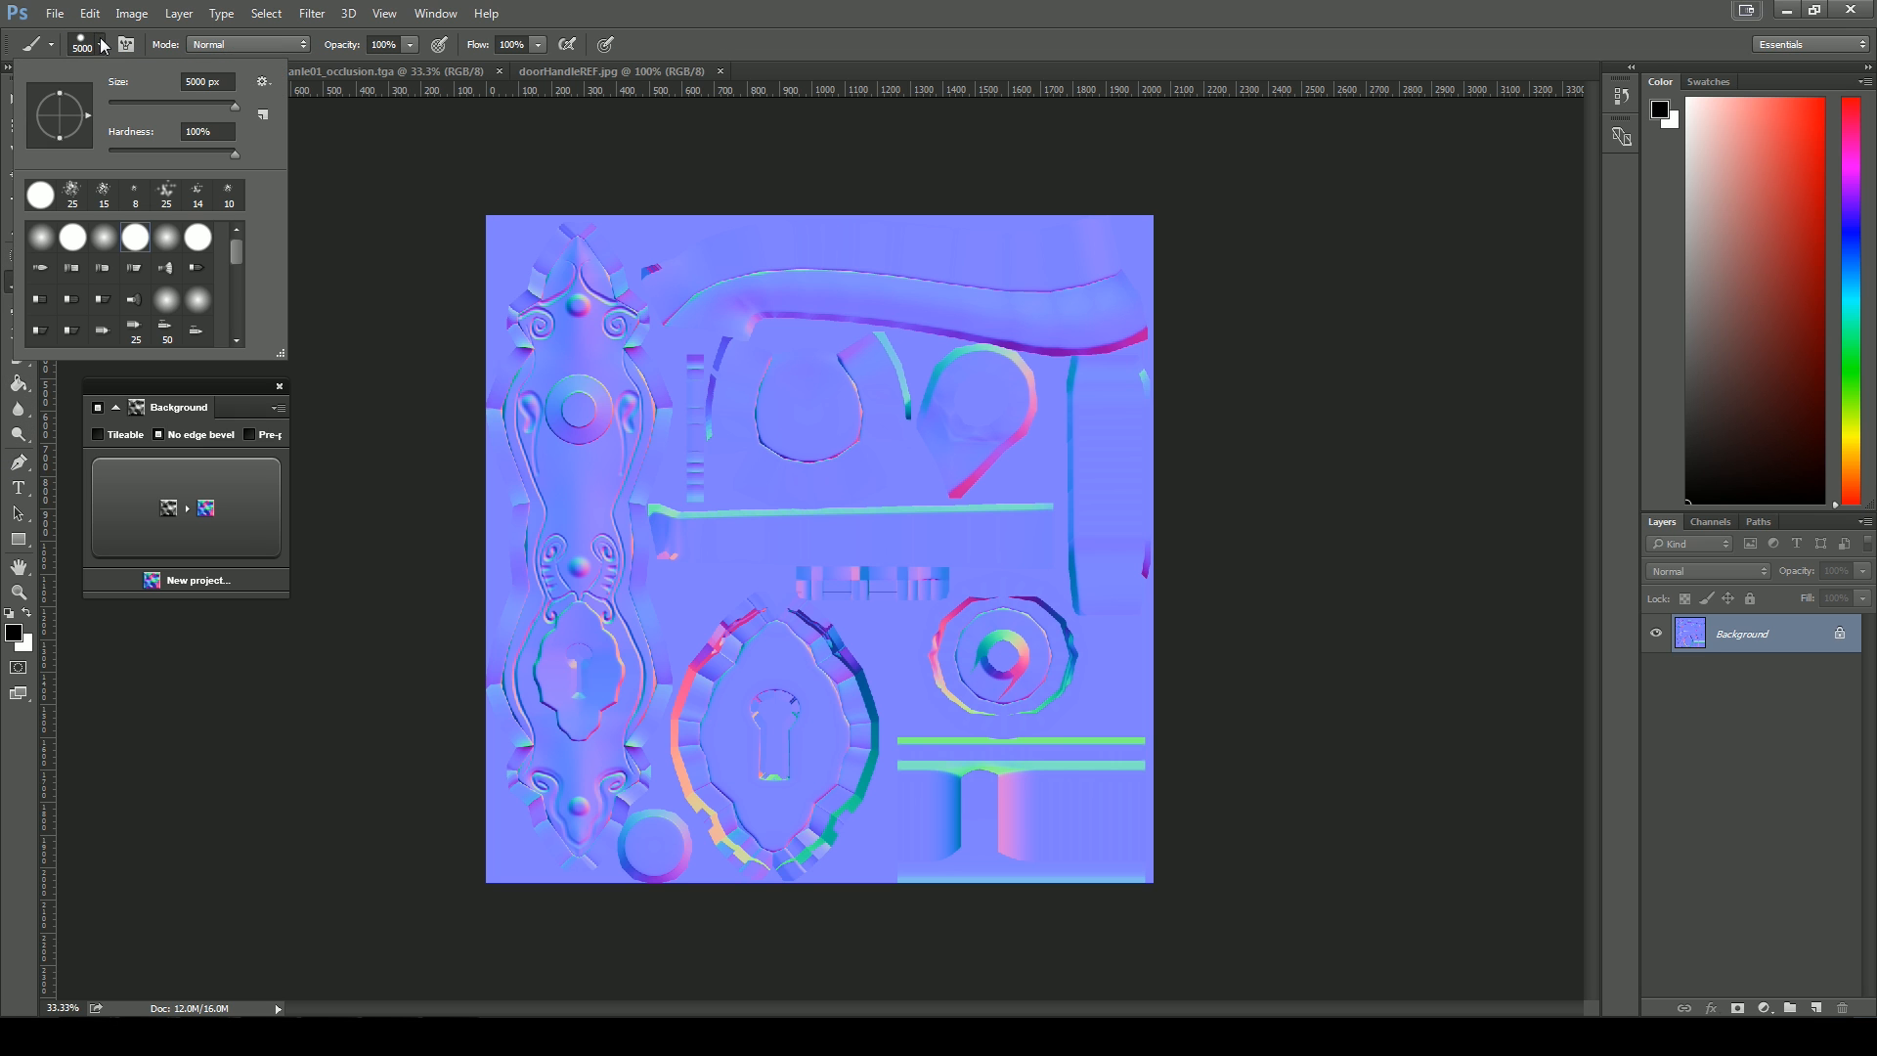
left_click(264, 82)
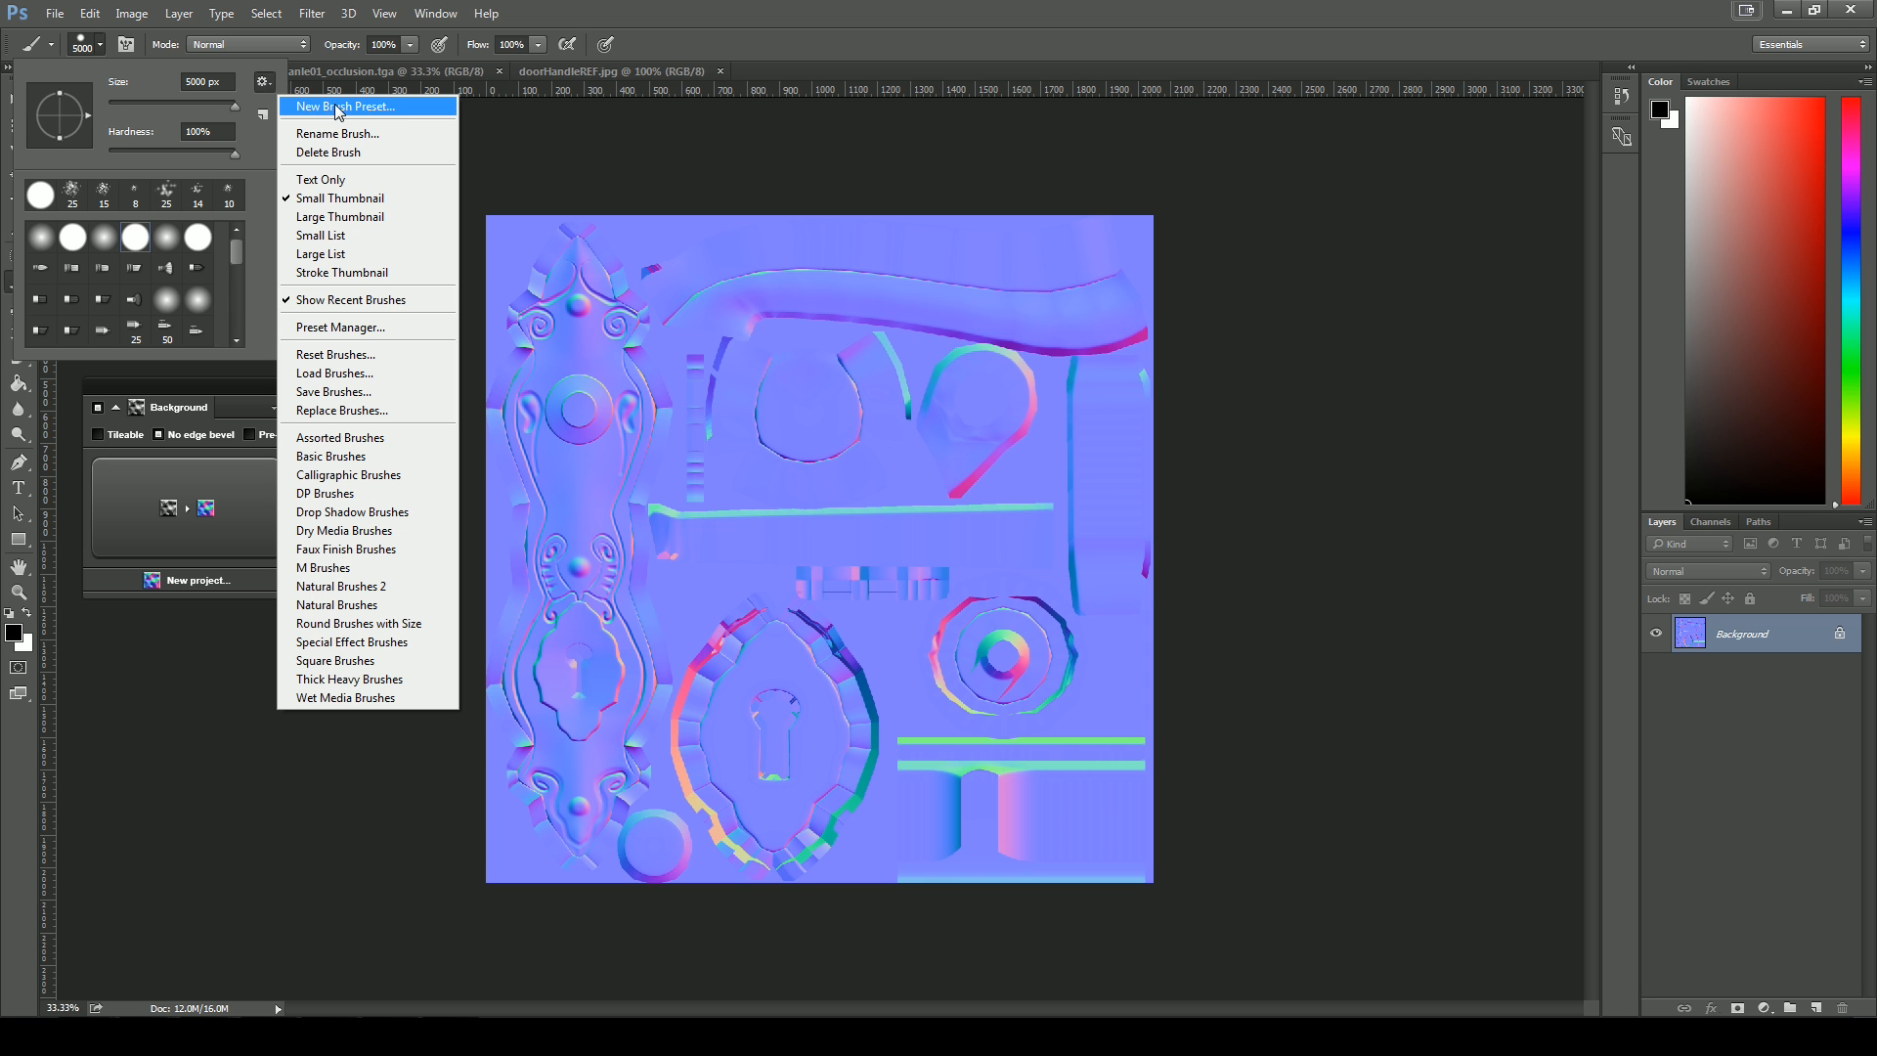
left_click(339, 373)
left_click(1020, 580)
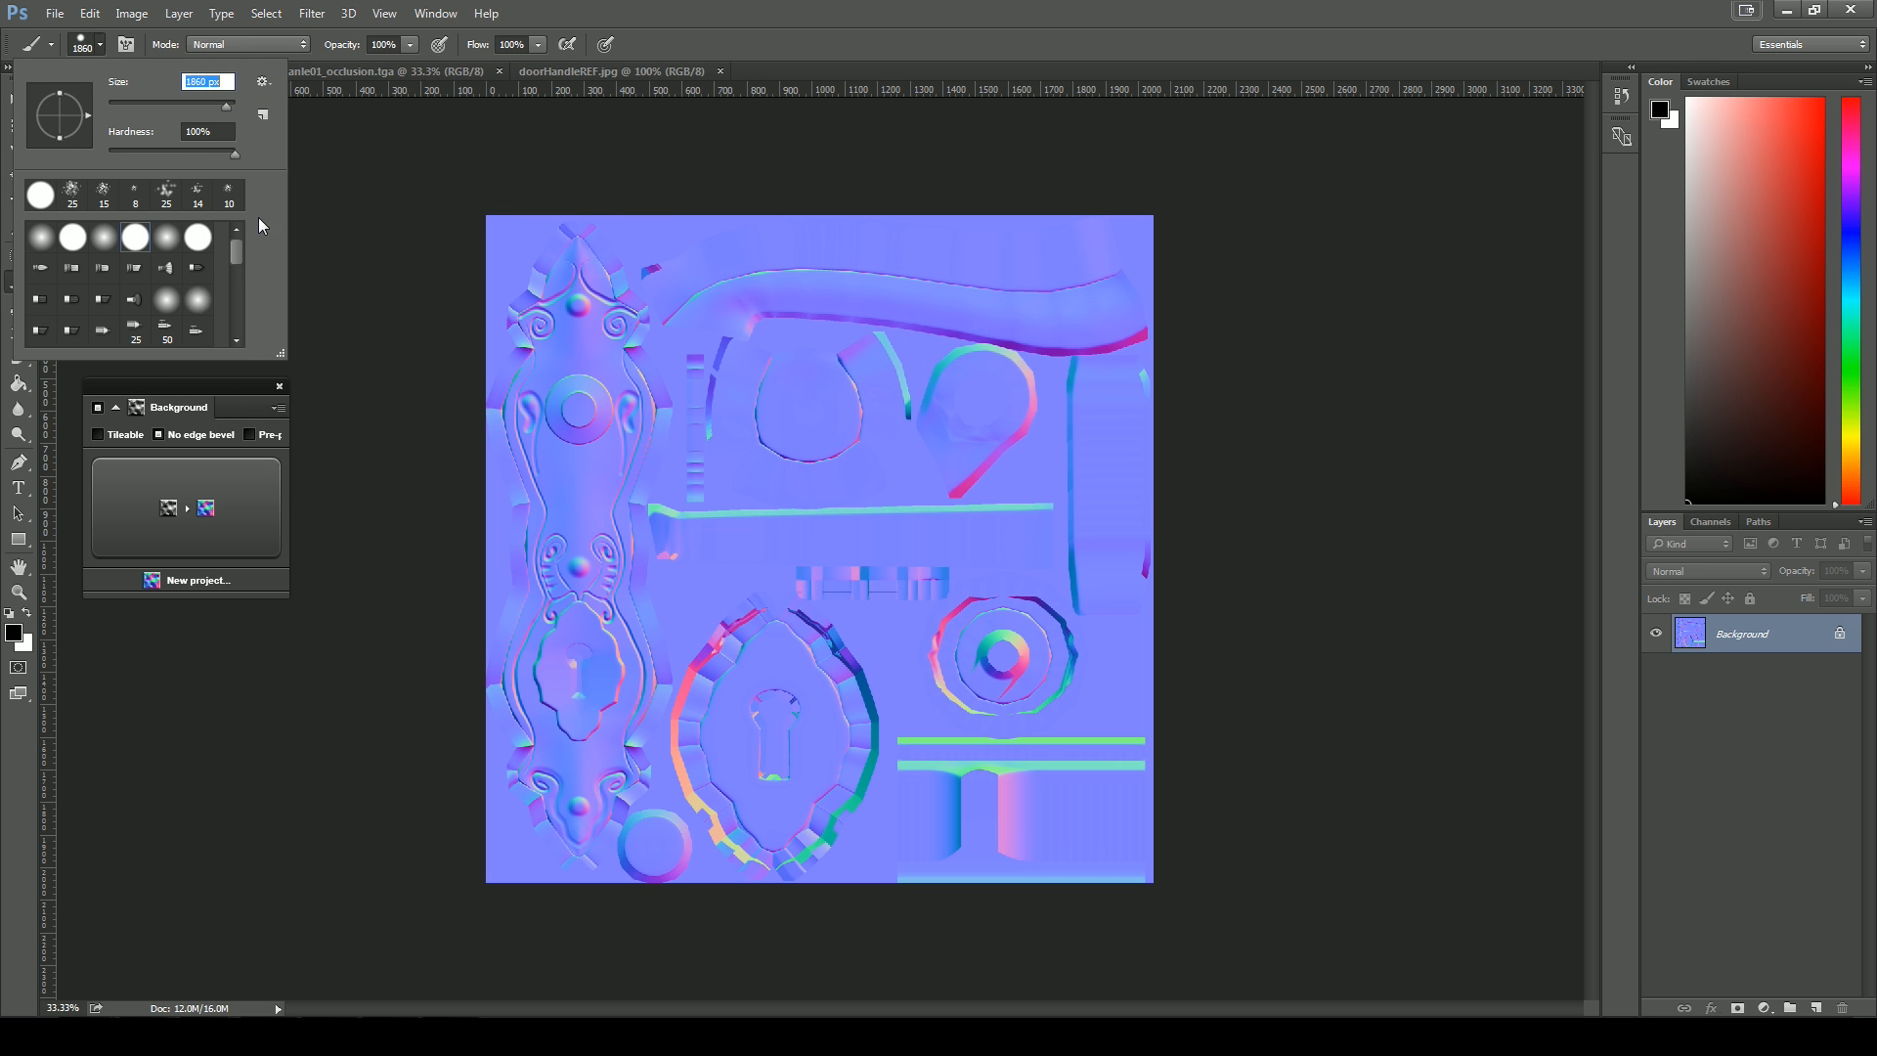
left_click_drag(237, 241, 237, 342)
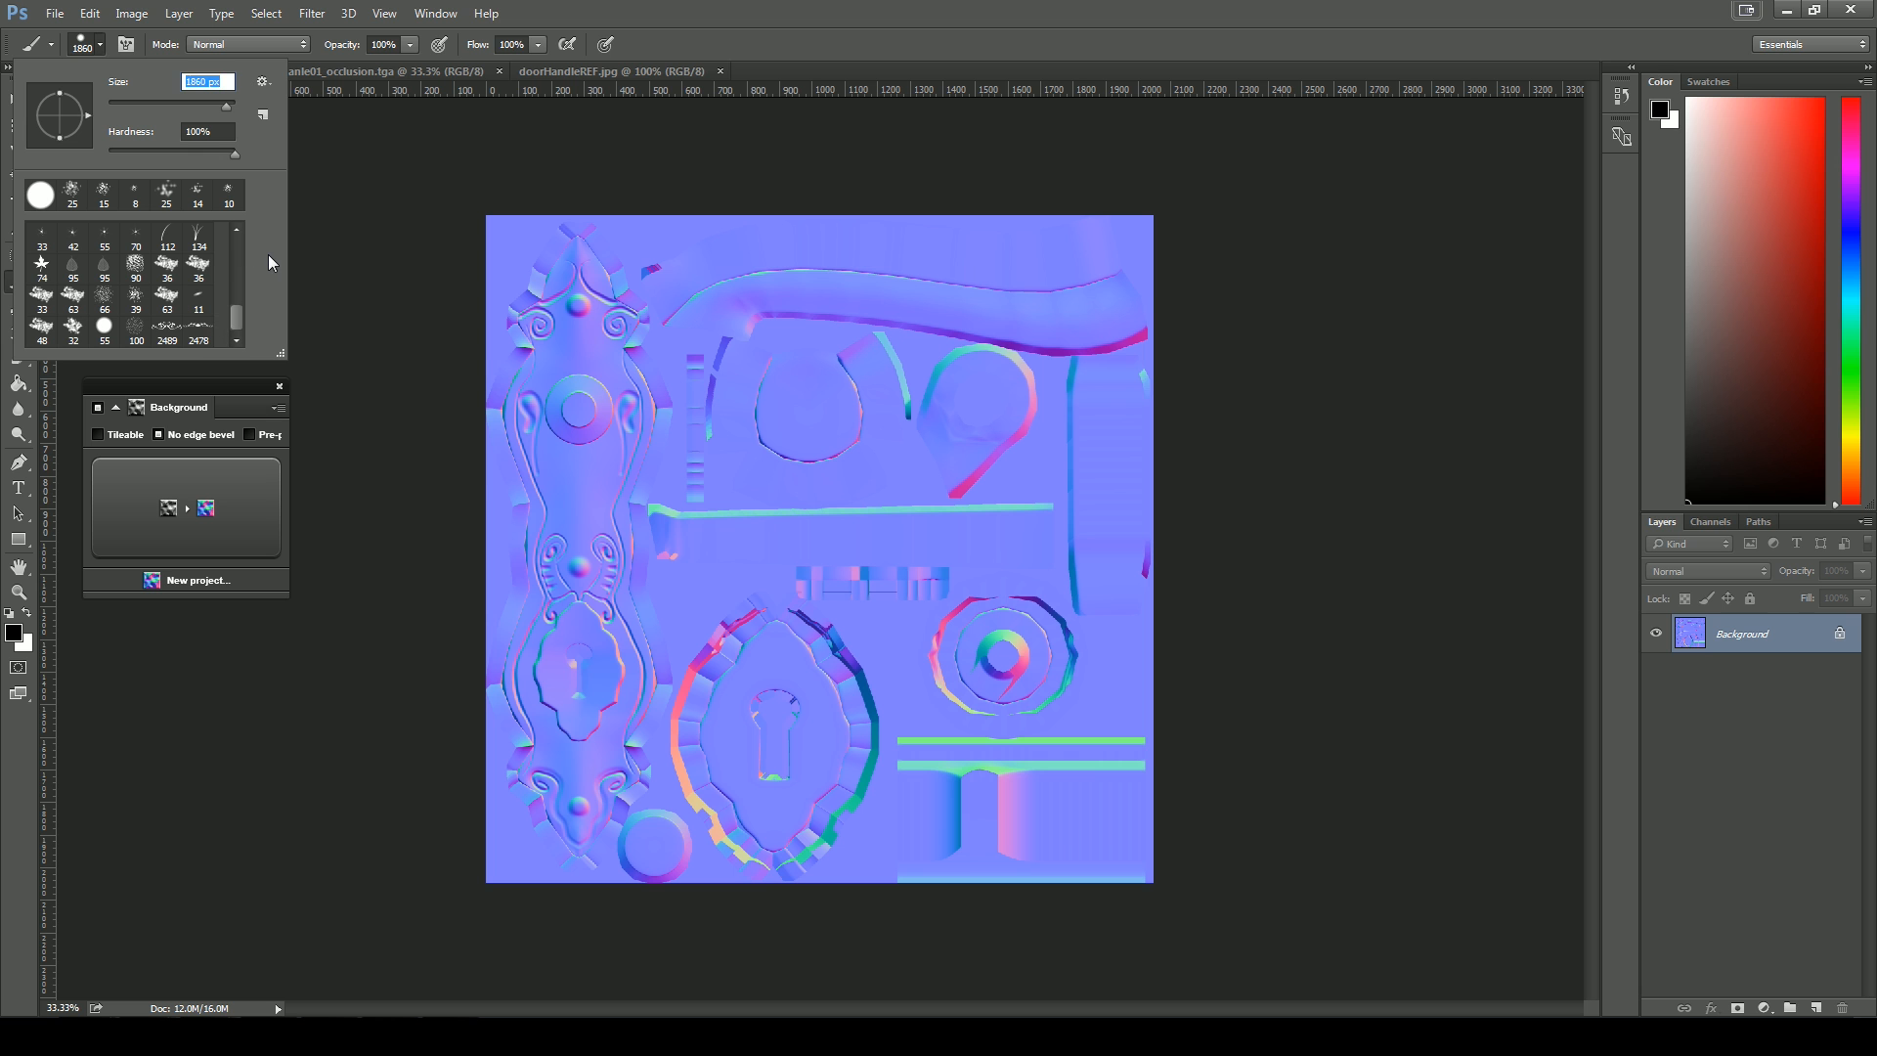
left_click(168, 329)
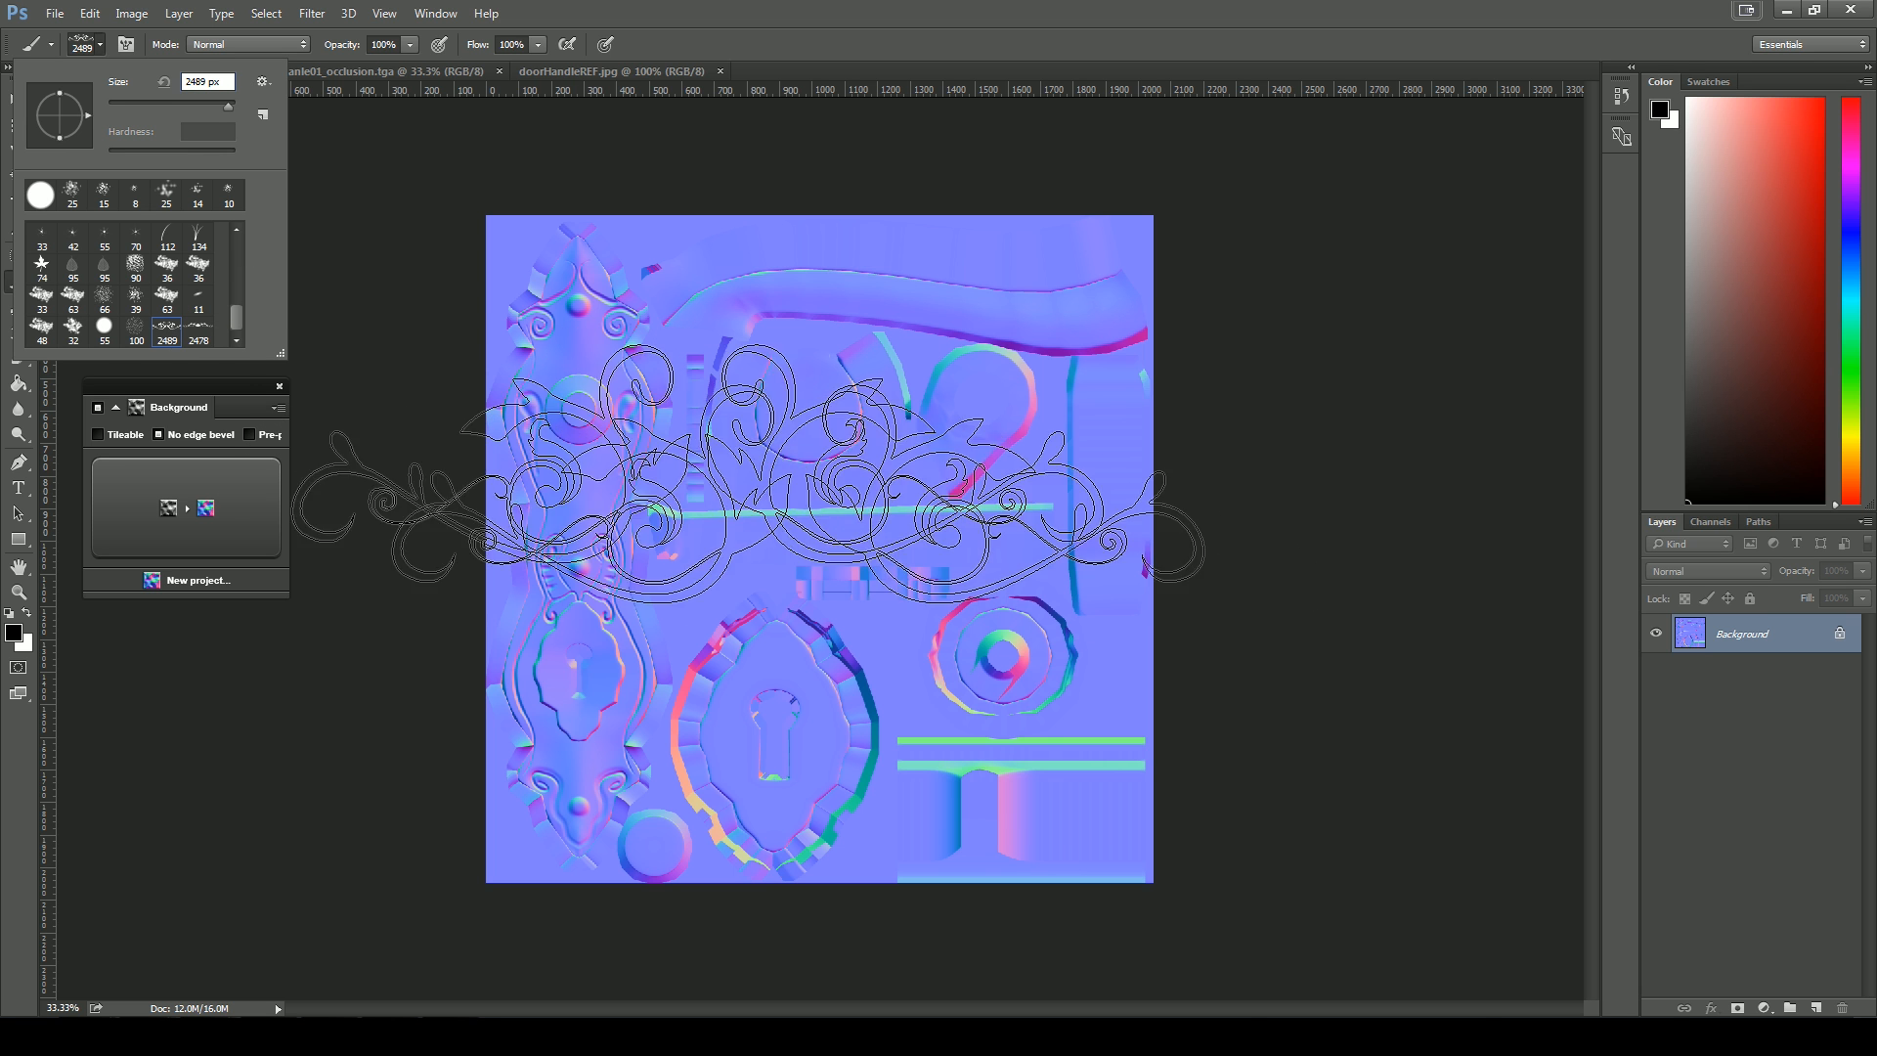
key("Escape")
Create a 1024 x 1024 pixel RGB document with a transparent background and stamp a large flourish on it at 800 px
key("ctrl+n")
left_click(853, 338)
left_click(1185, 256)
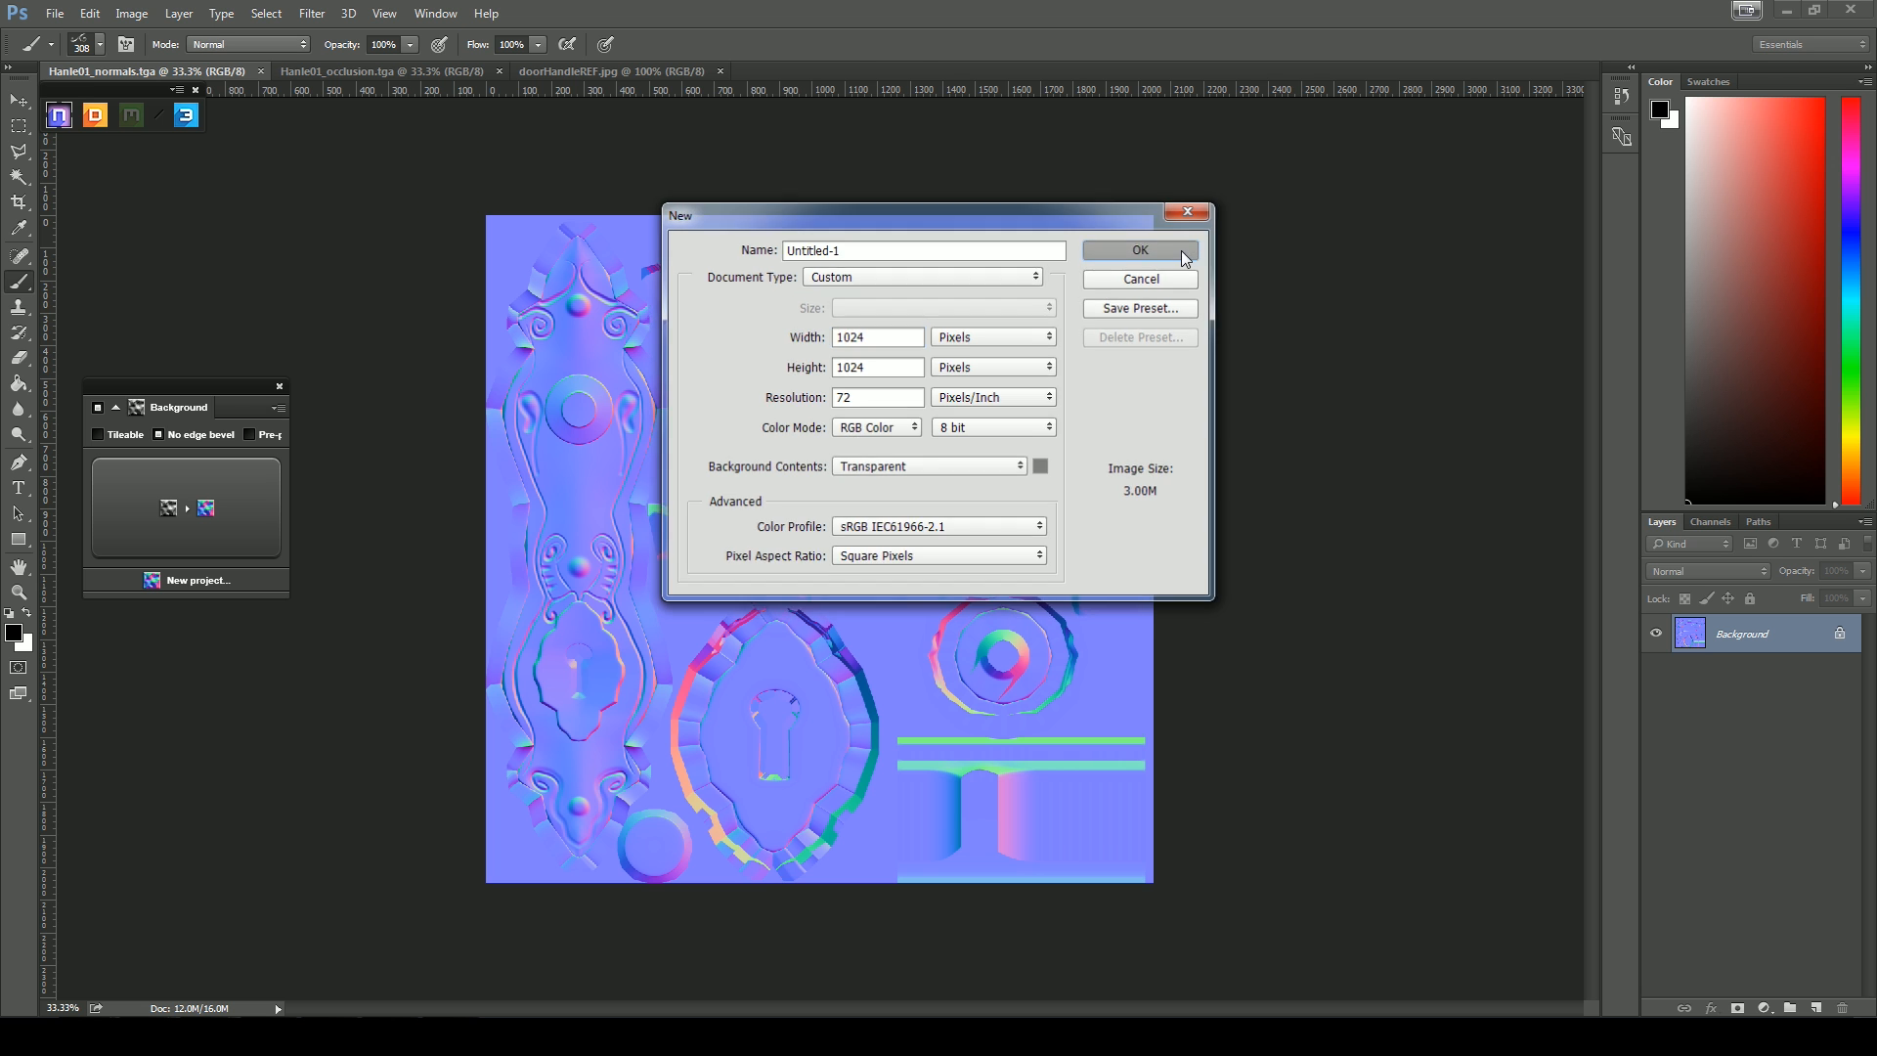
left_click(674, 386)
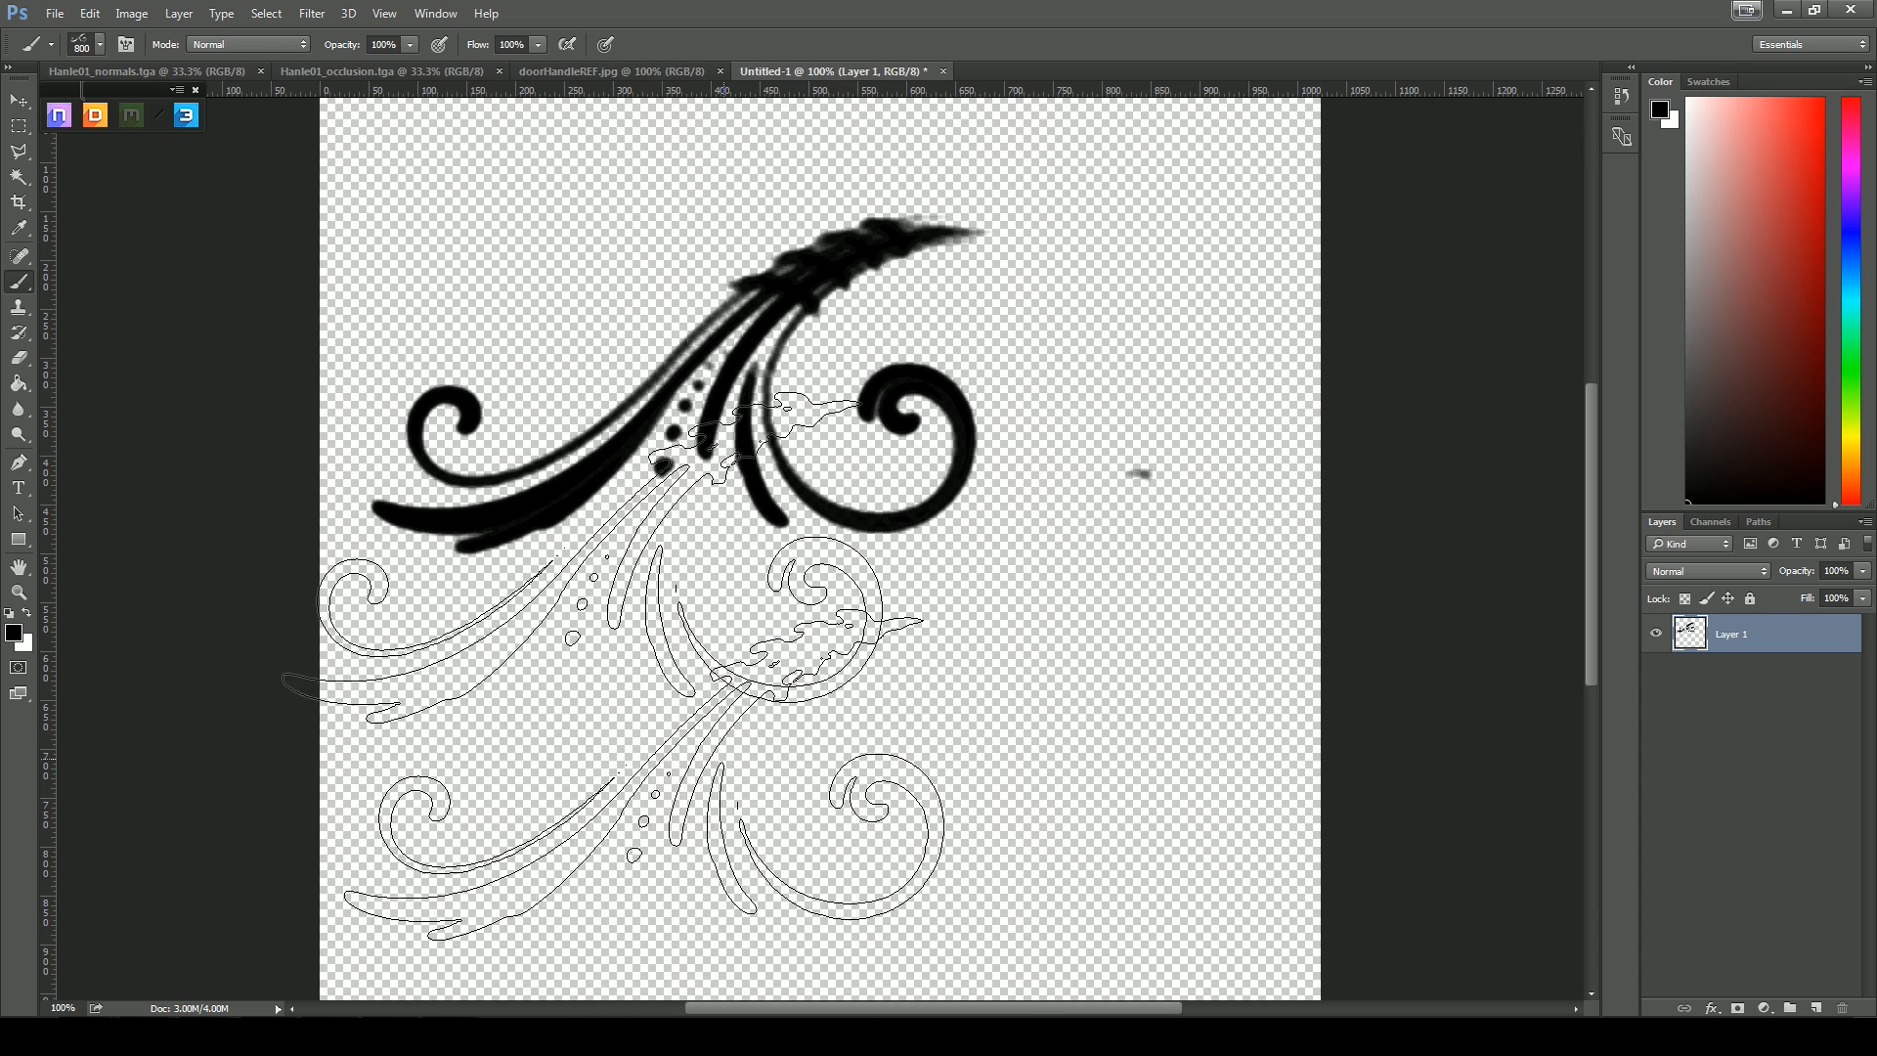
Choose a 669 px swirl ornament brush, set its size to 191 px and stamp it below the large flourish
left_click(99, 45)
left_click(166, 316)
scroll(163, 315, "down", 1)
left_click(136, 333)
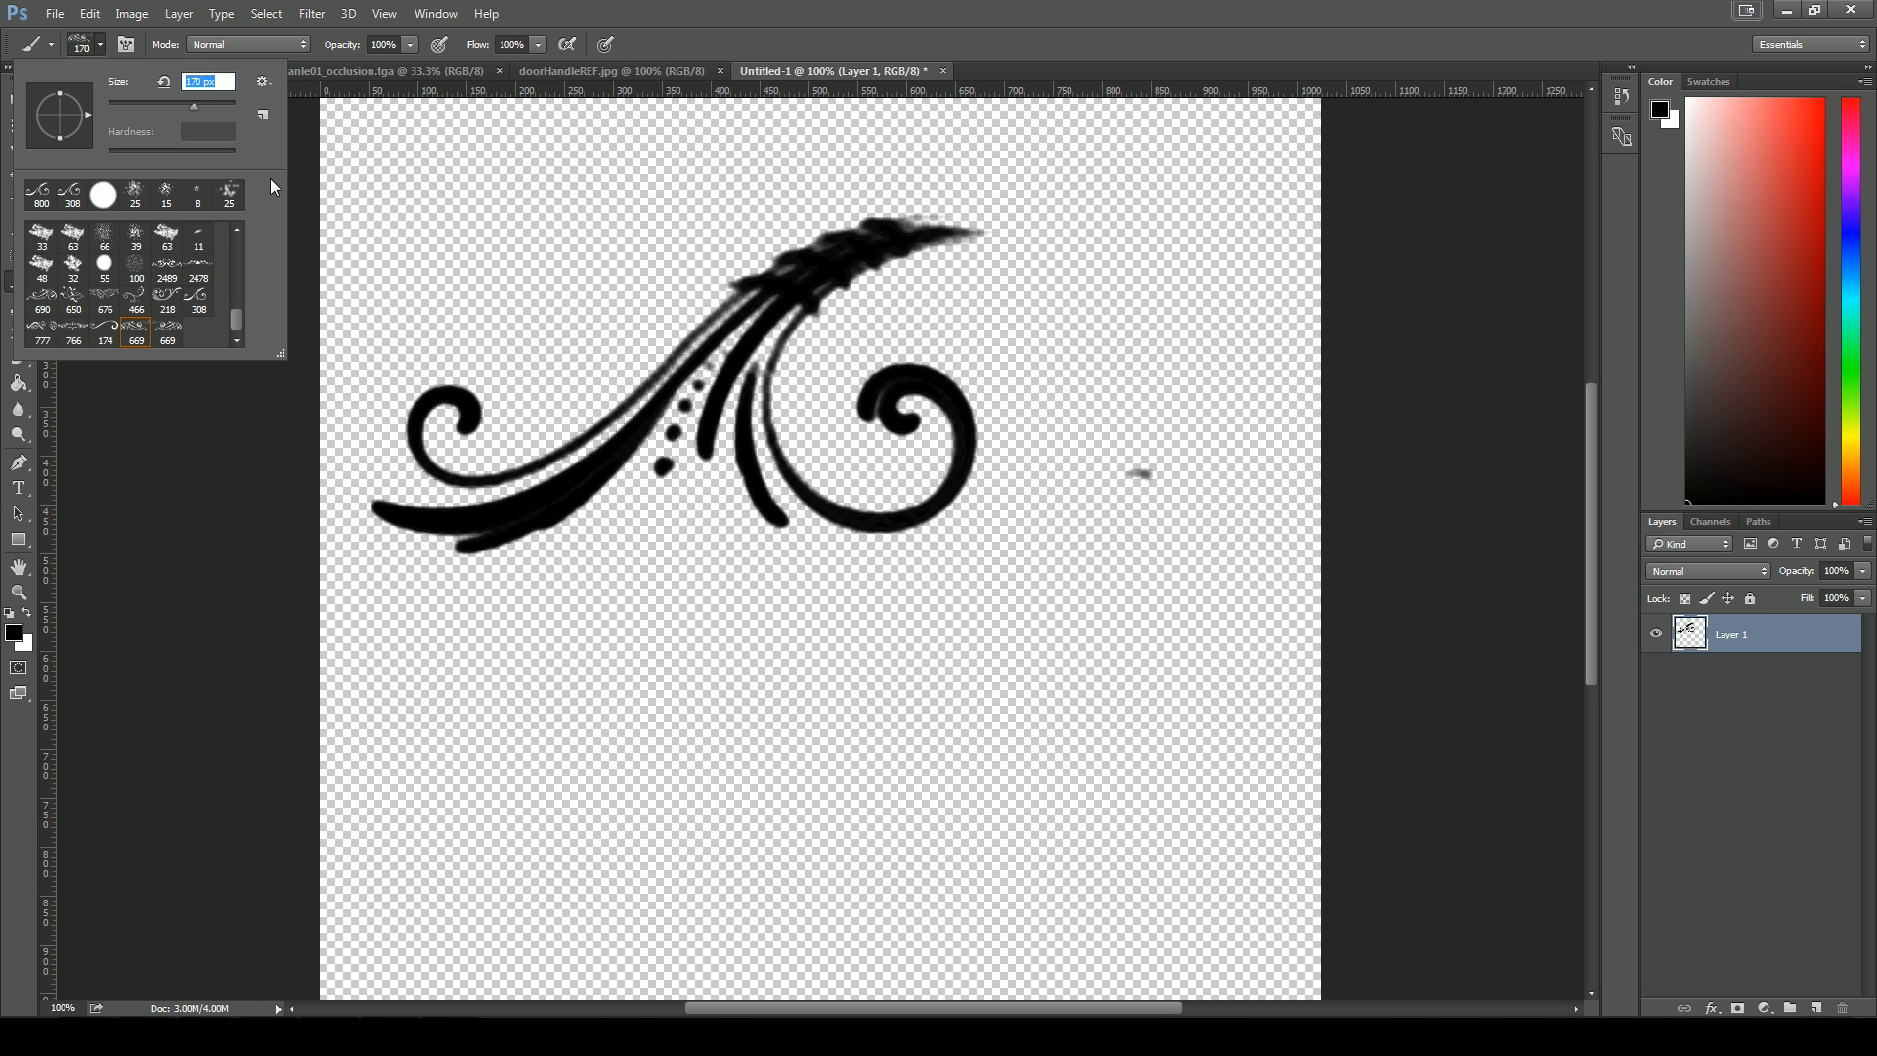
left_click_drag(191, 104, 199, 107)
left_click(805, 13)
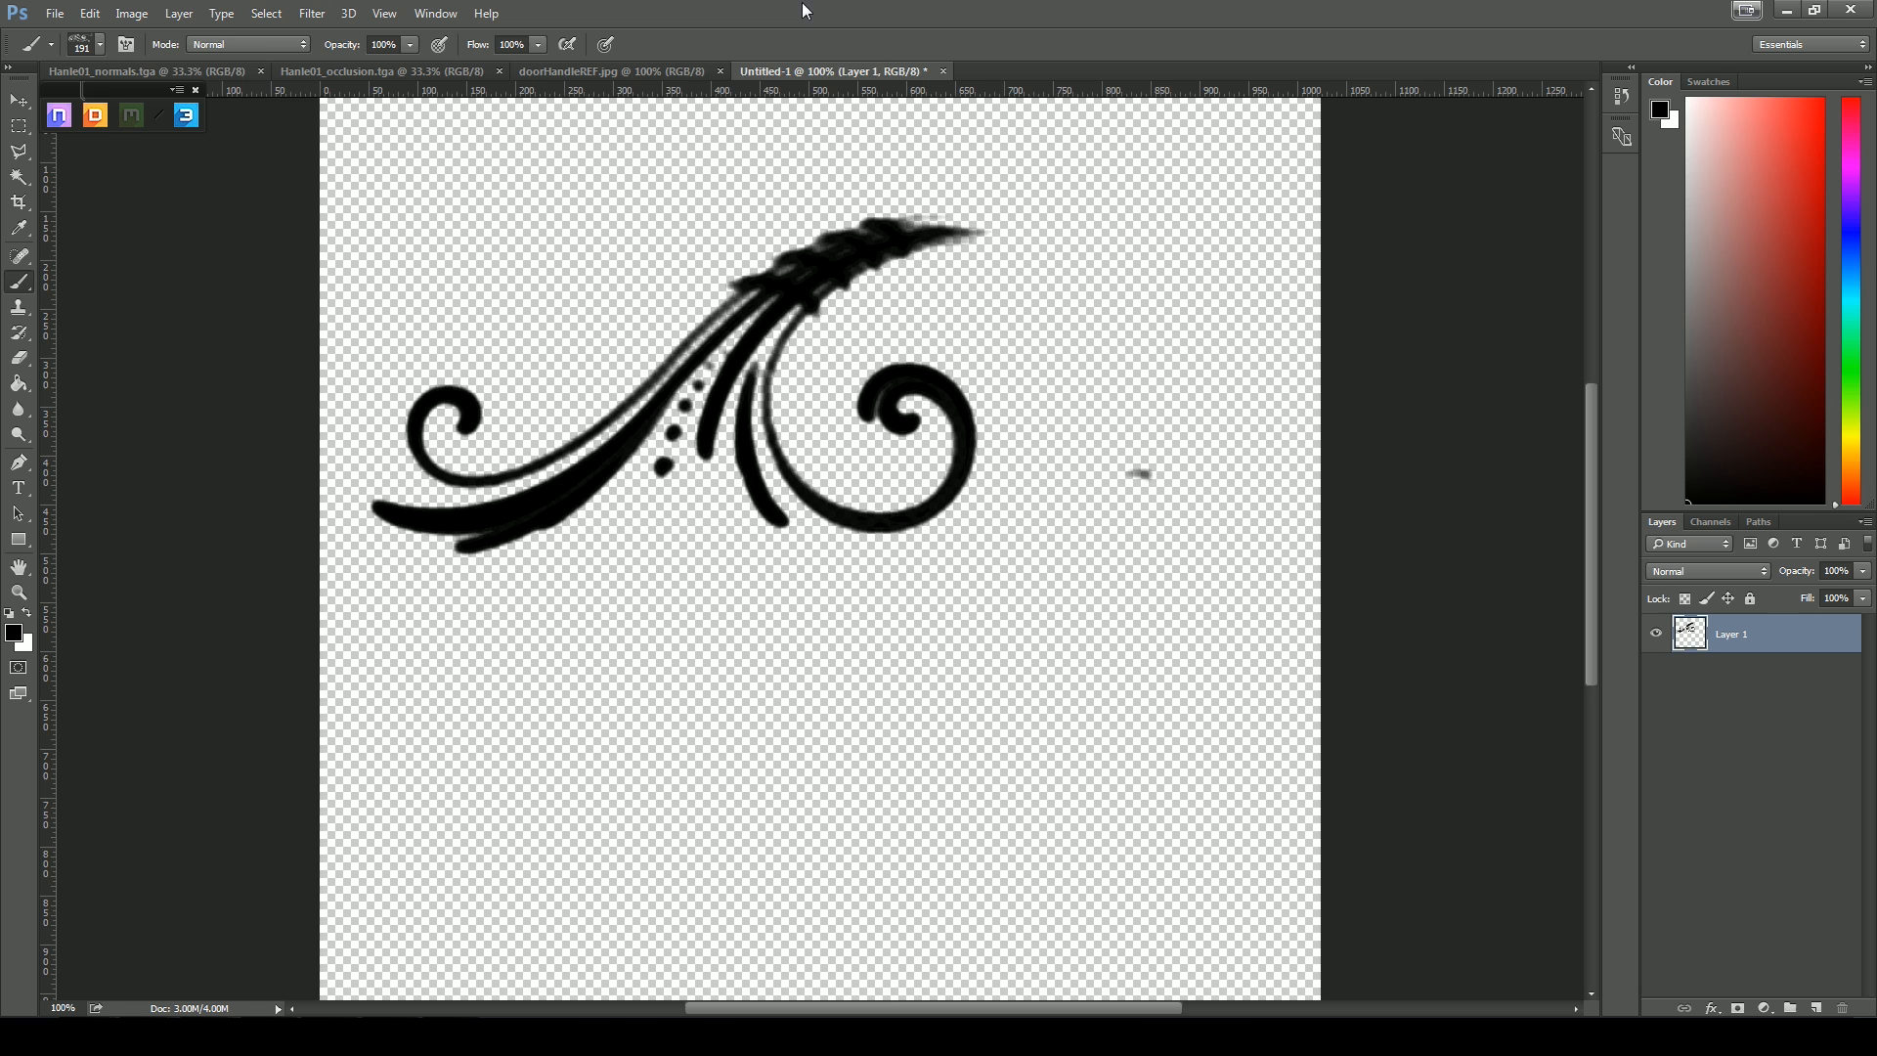
left_click(219, 70)
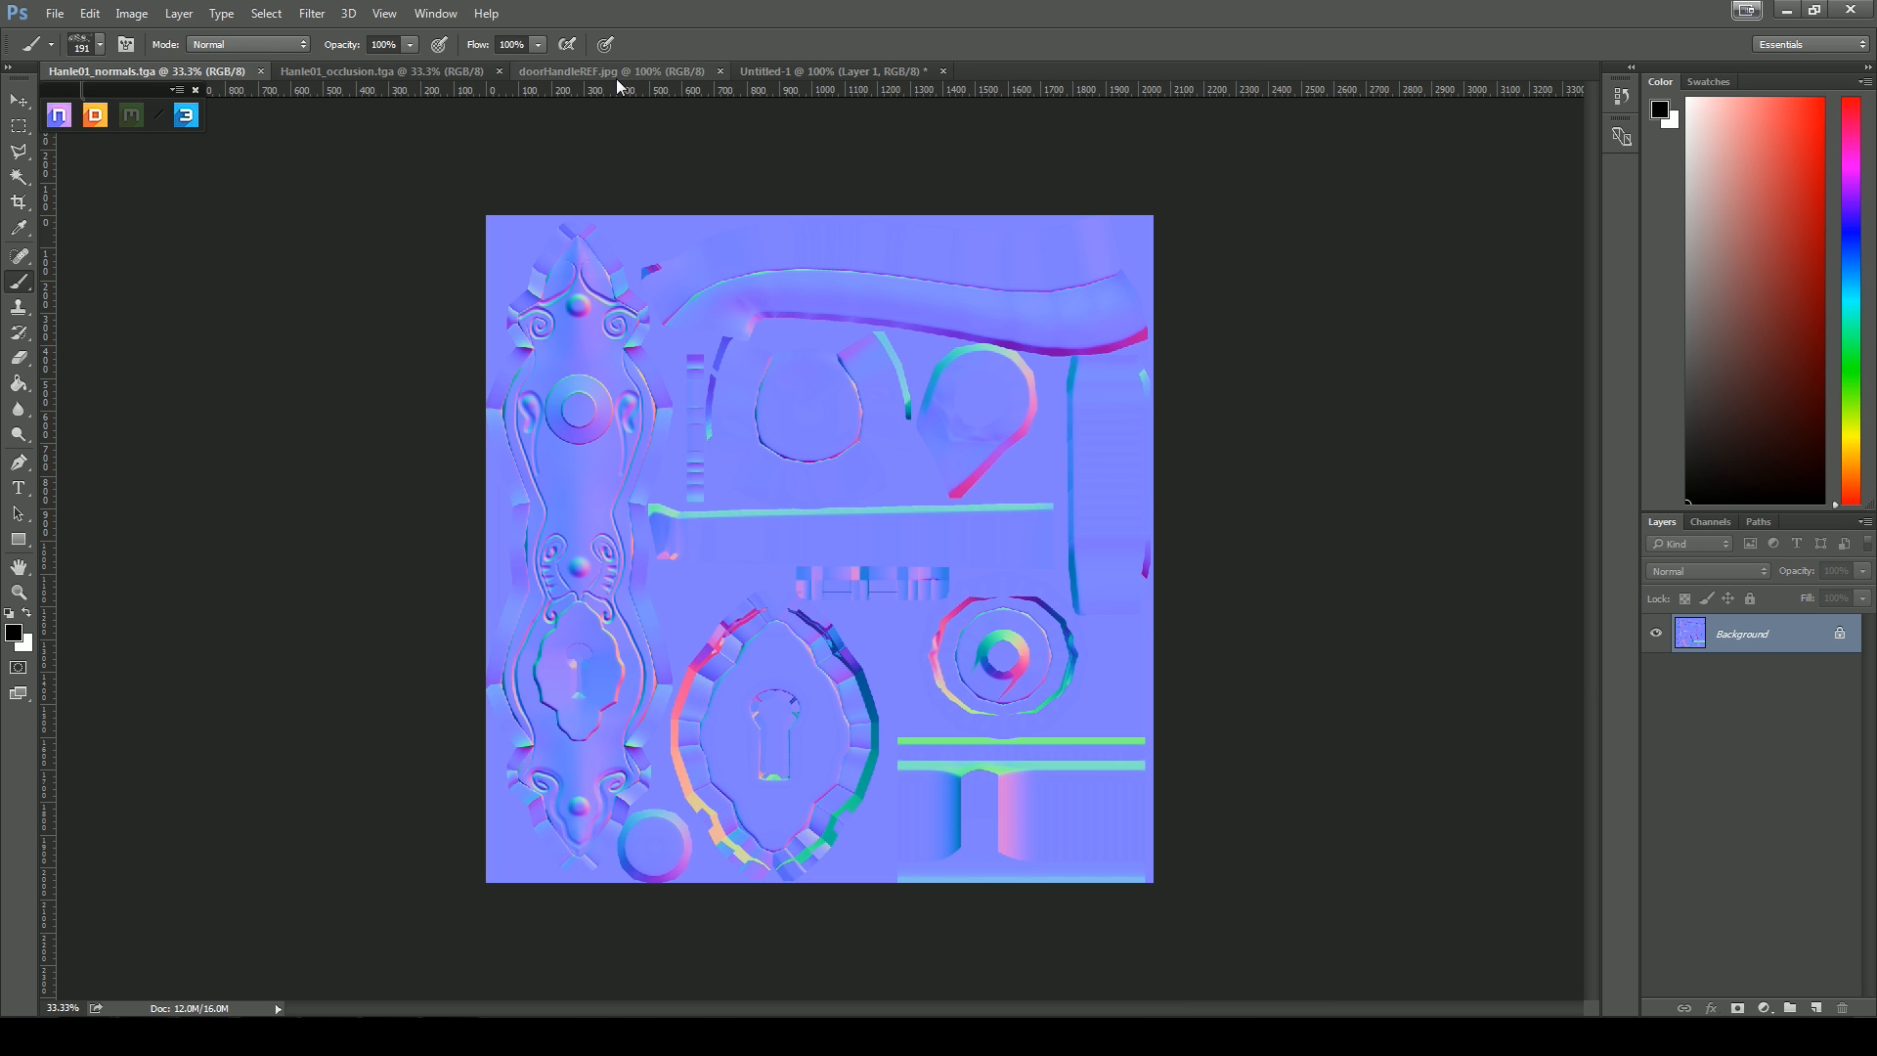
left_click(831, 71)
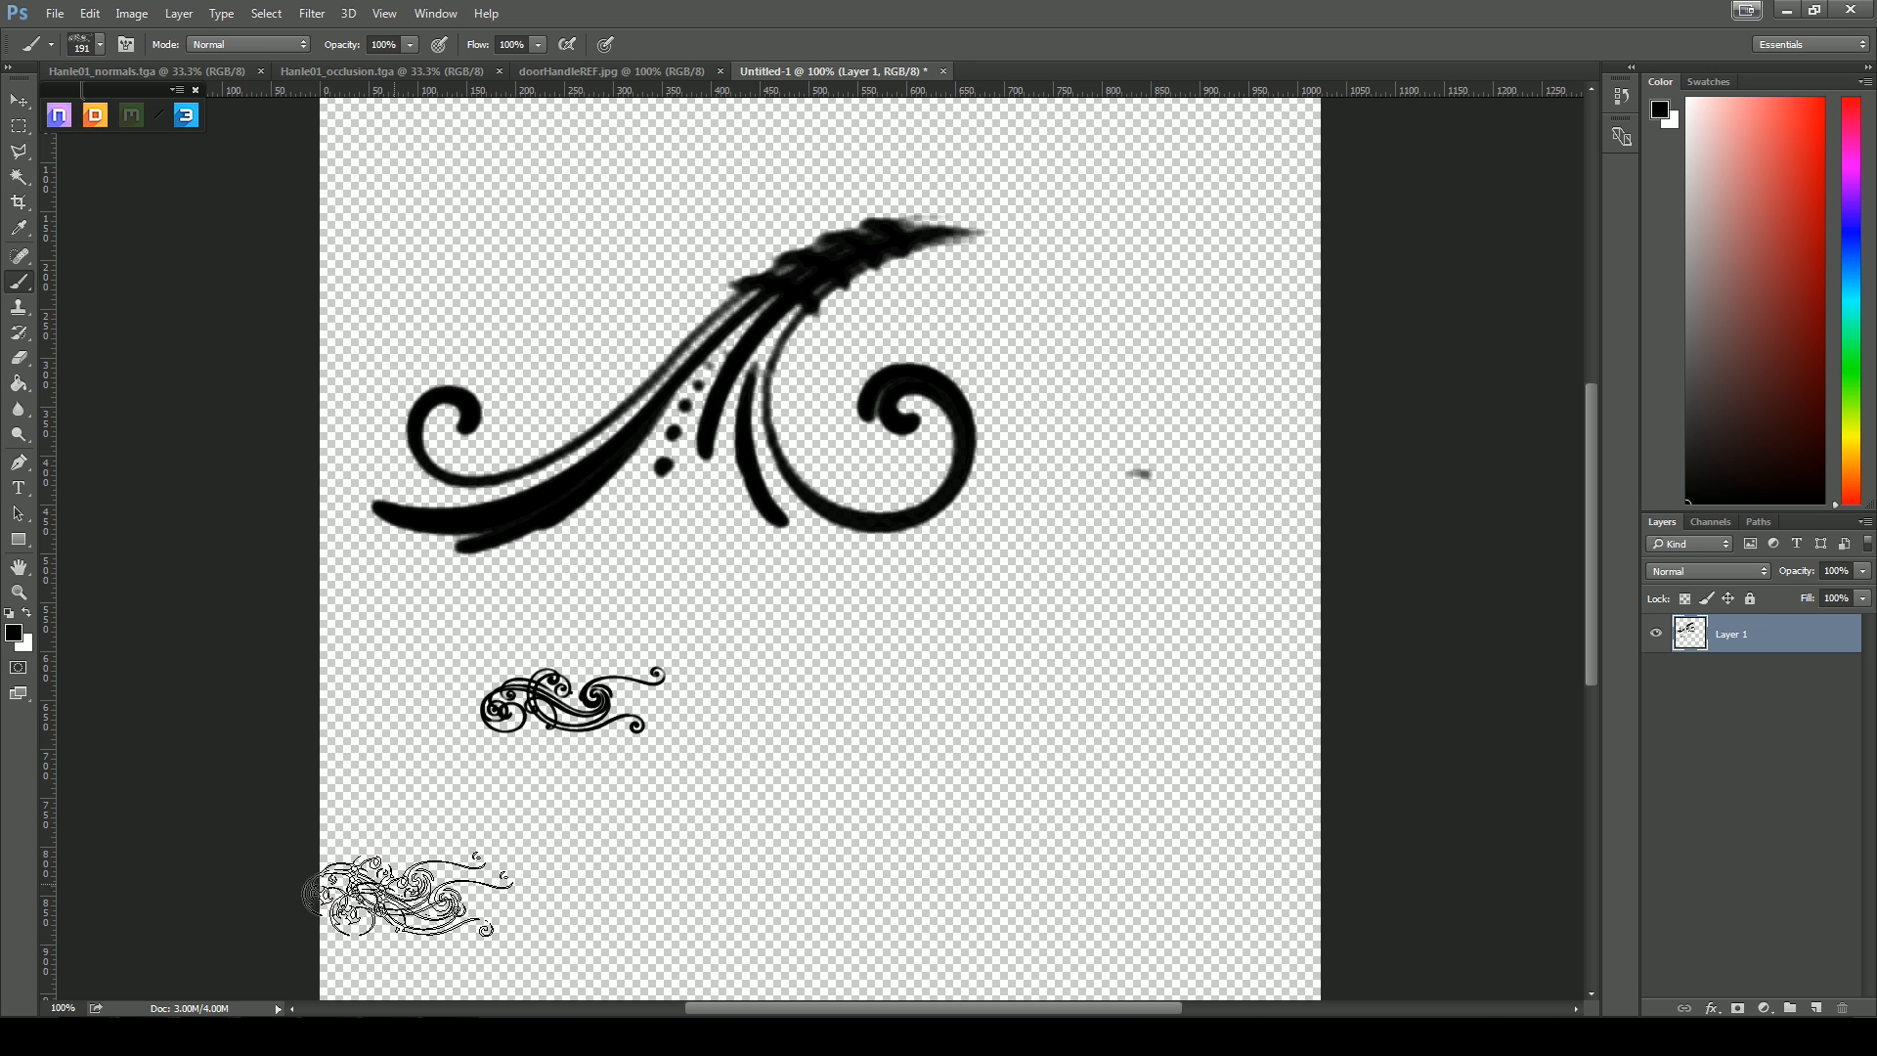
Choose the 174 px curled scroll brush and stamp it once below the swirl ornament
left_click(100, 44)
double_click(105, 331)
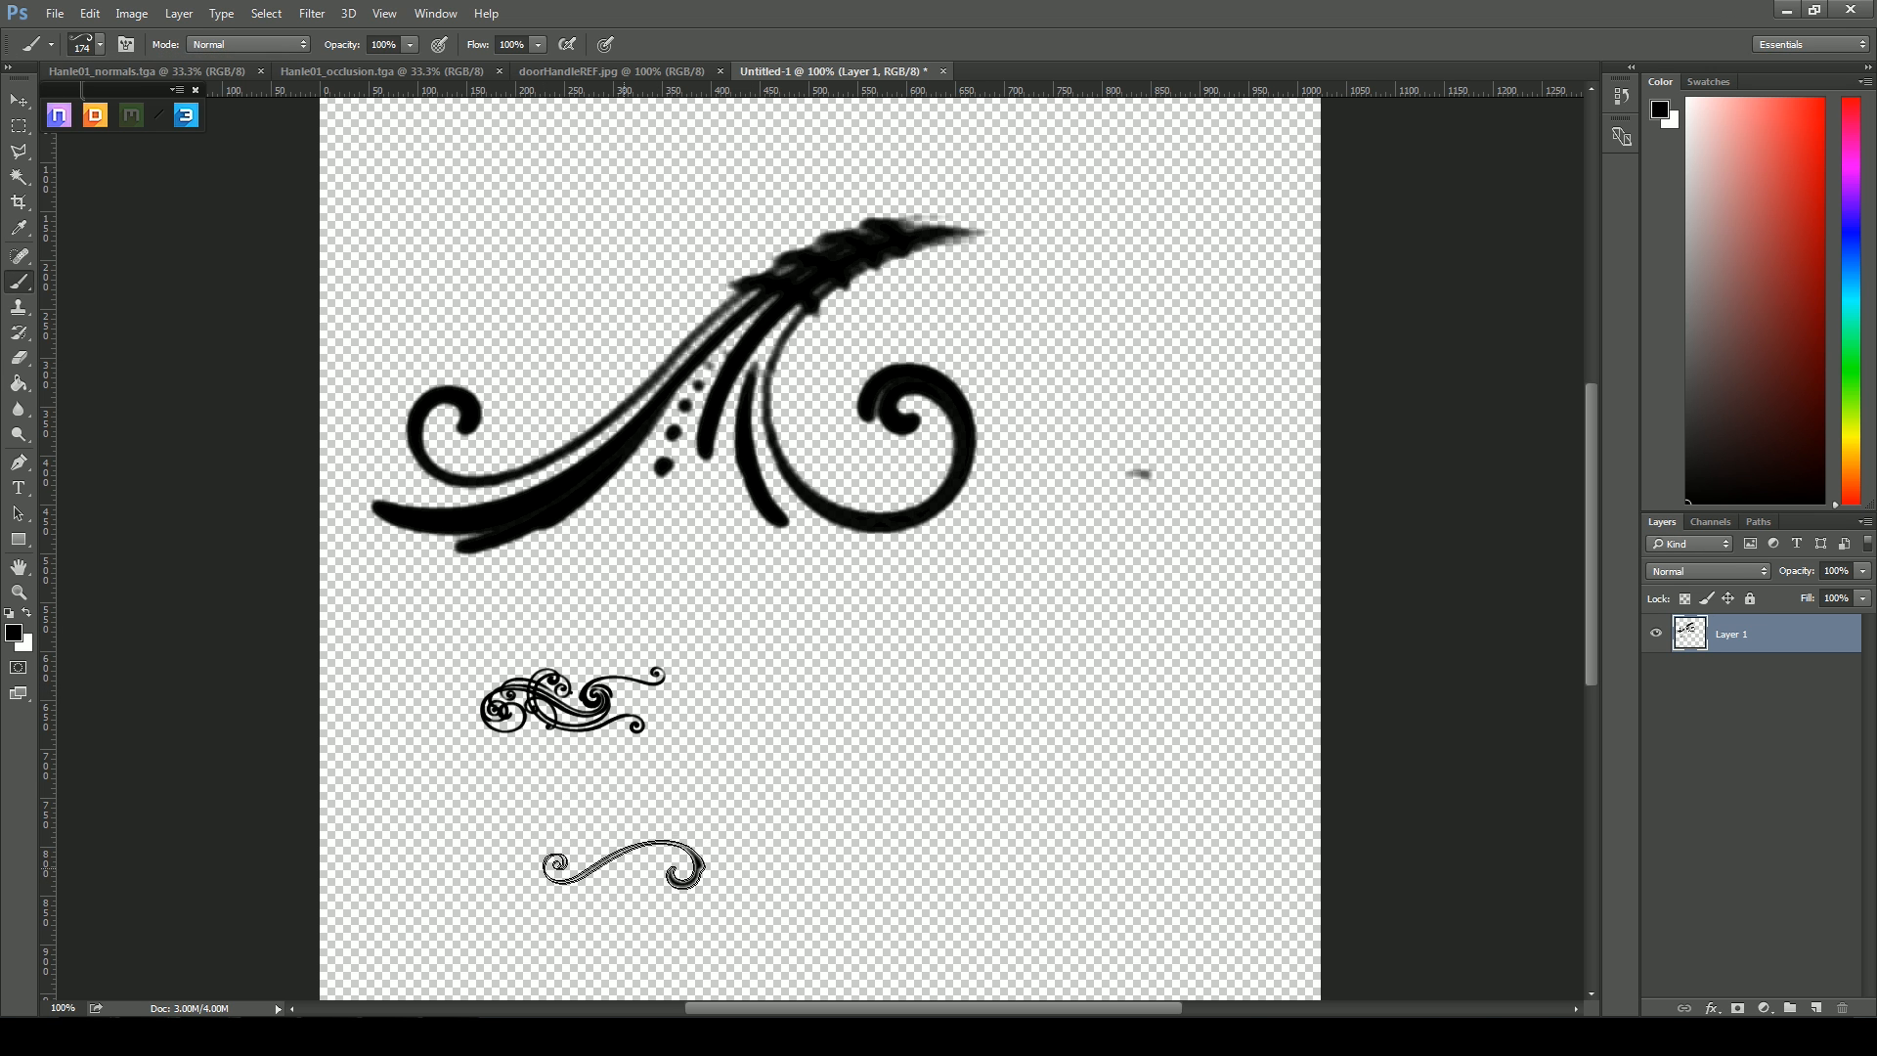
left_click(668, 818)
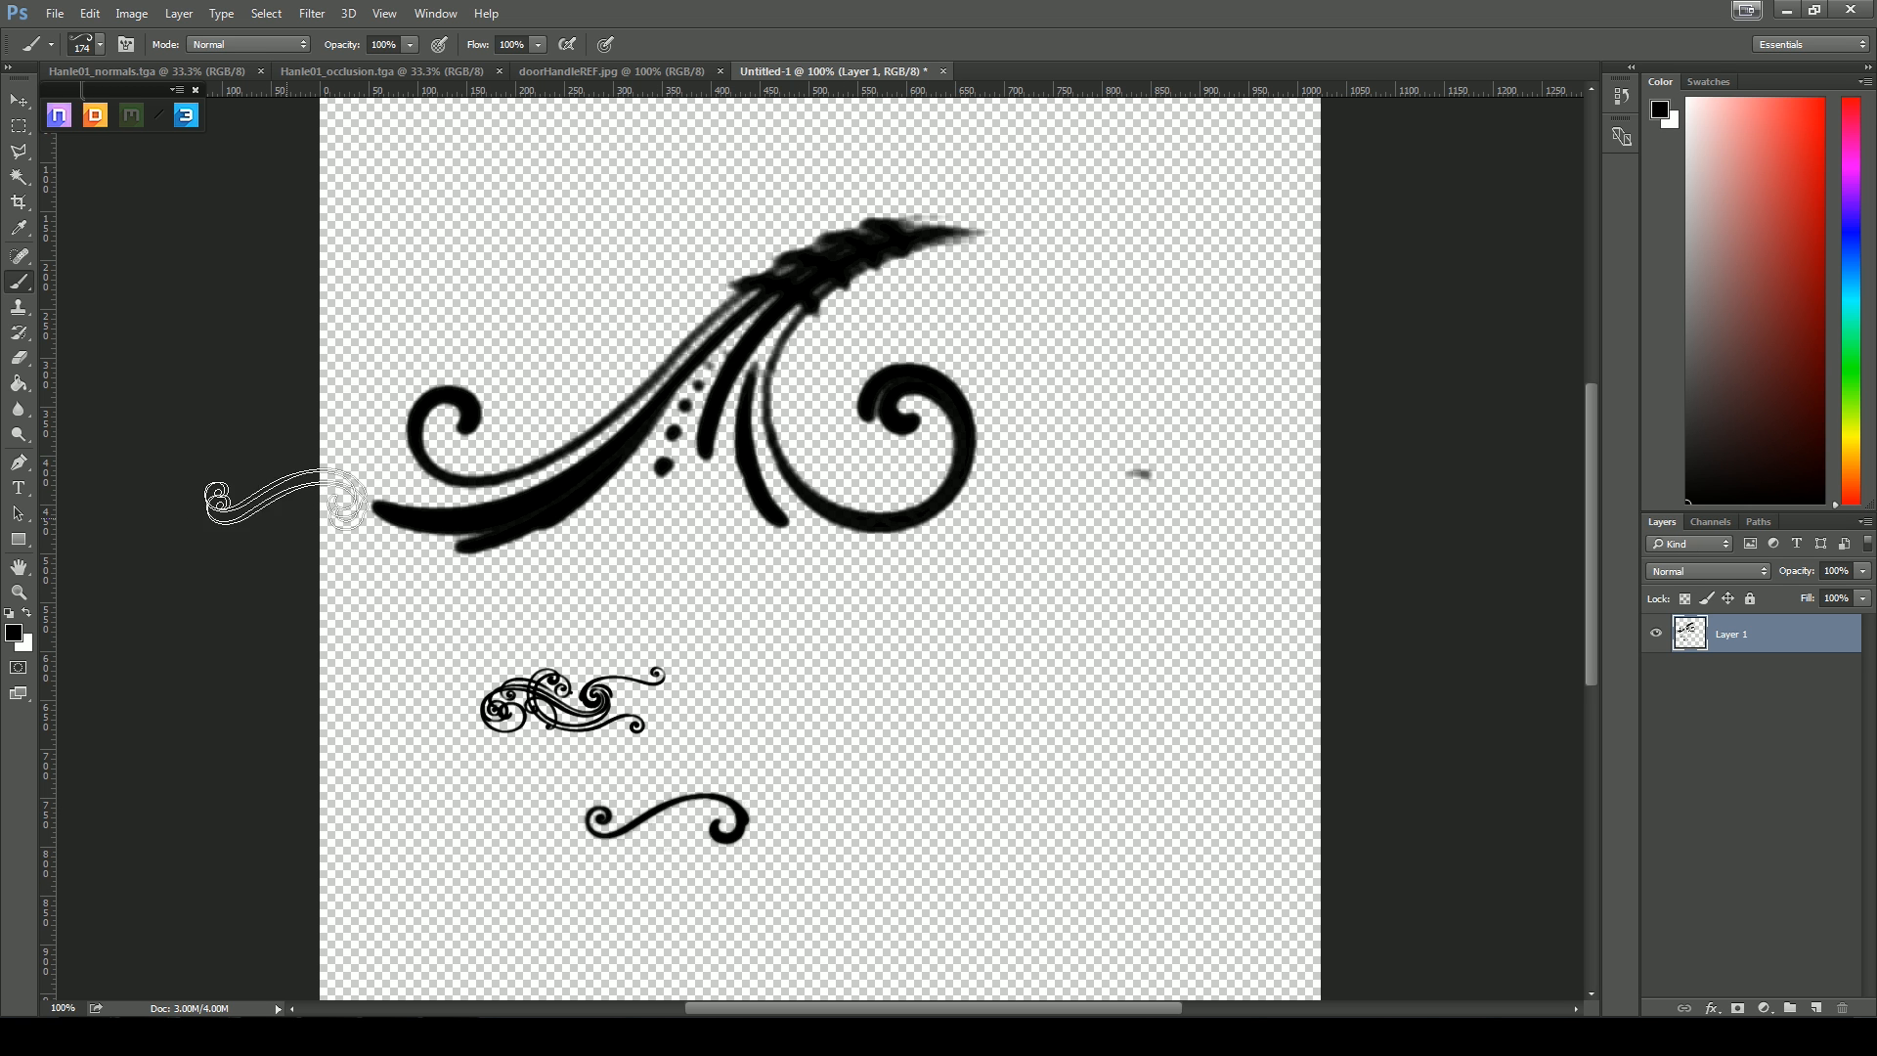
Choose the 777 px leafy scroll brush, reduce it to 328 px and stamp it twice beside the small ornaments
left_click(100, 44)
left_click(43, 332)
left_click_drag(222, 106, 199, 107)
left_click(959, 718)
left_click(997, 827)
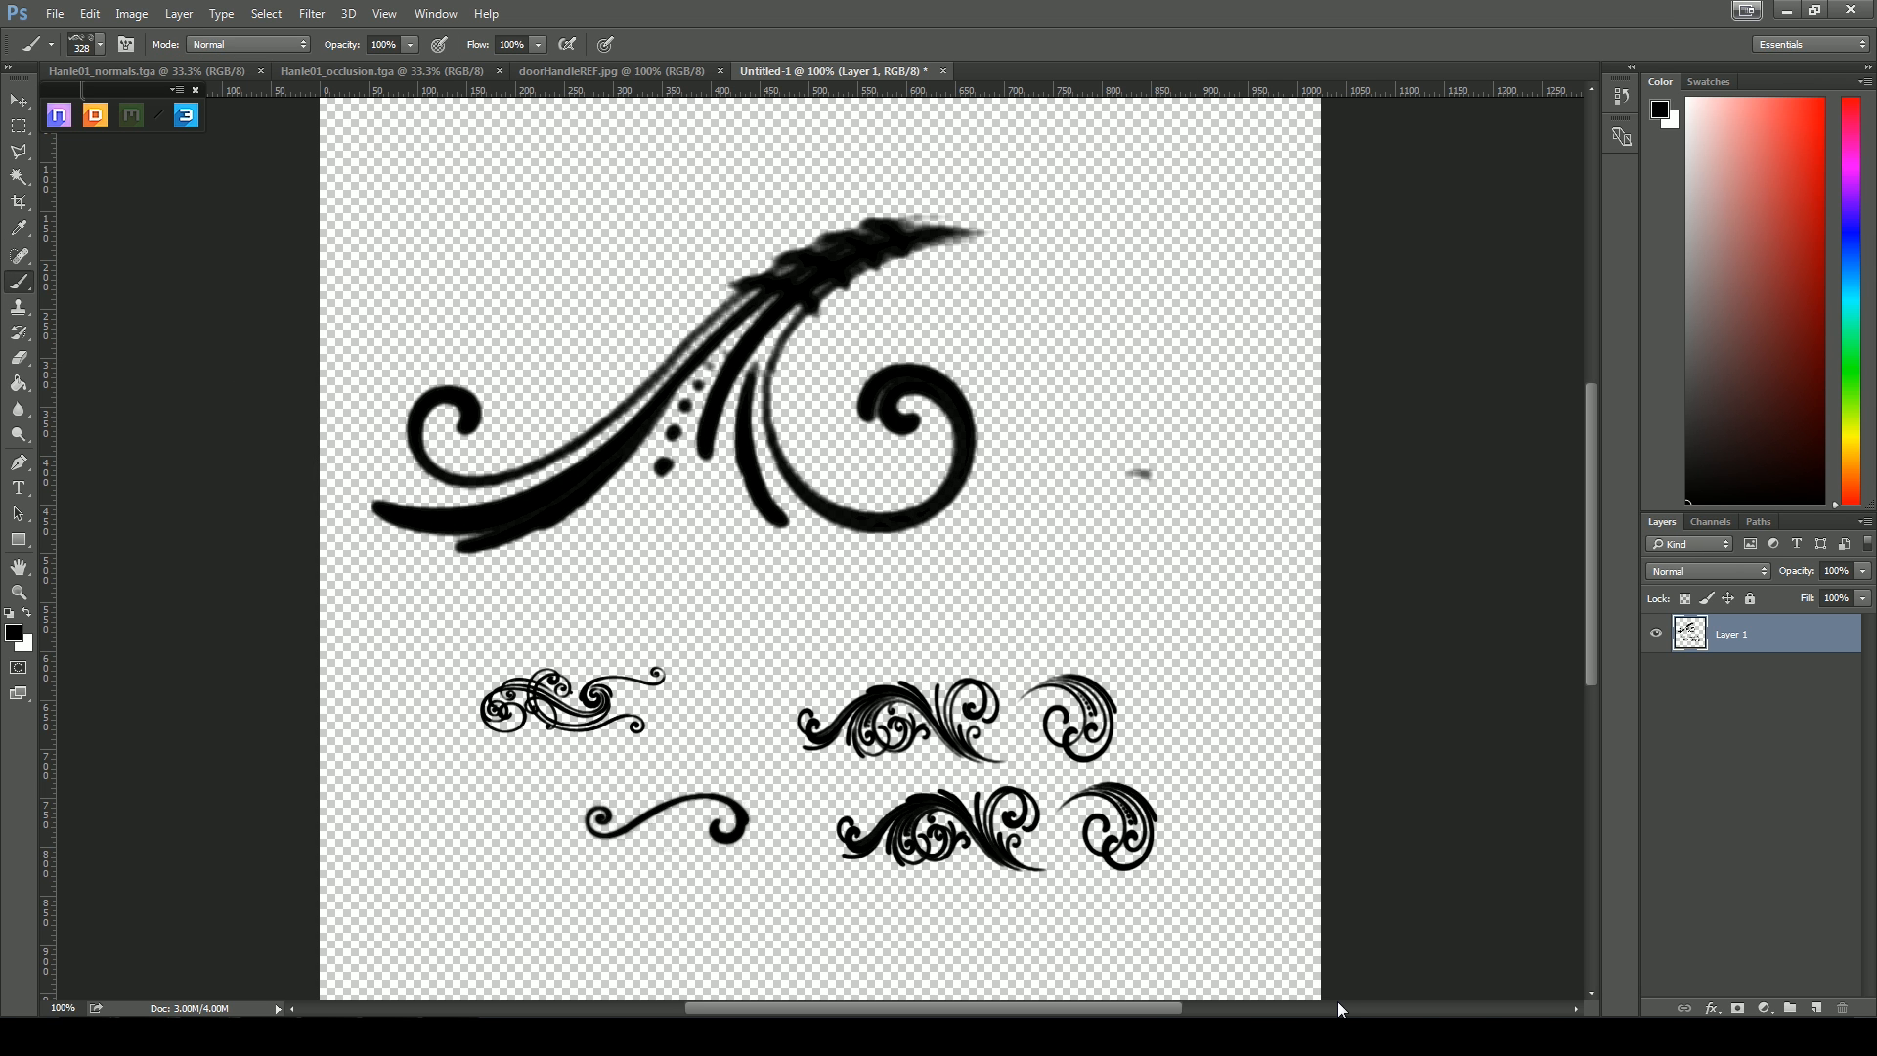
Choose the 2478 px crown ornament brush, set its size to 483 px and stamp it three times down the canvas
left_click(100, 44)
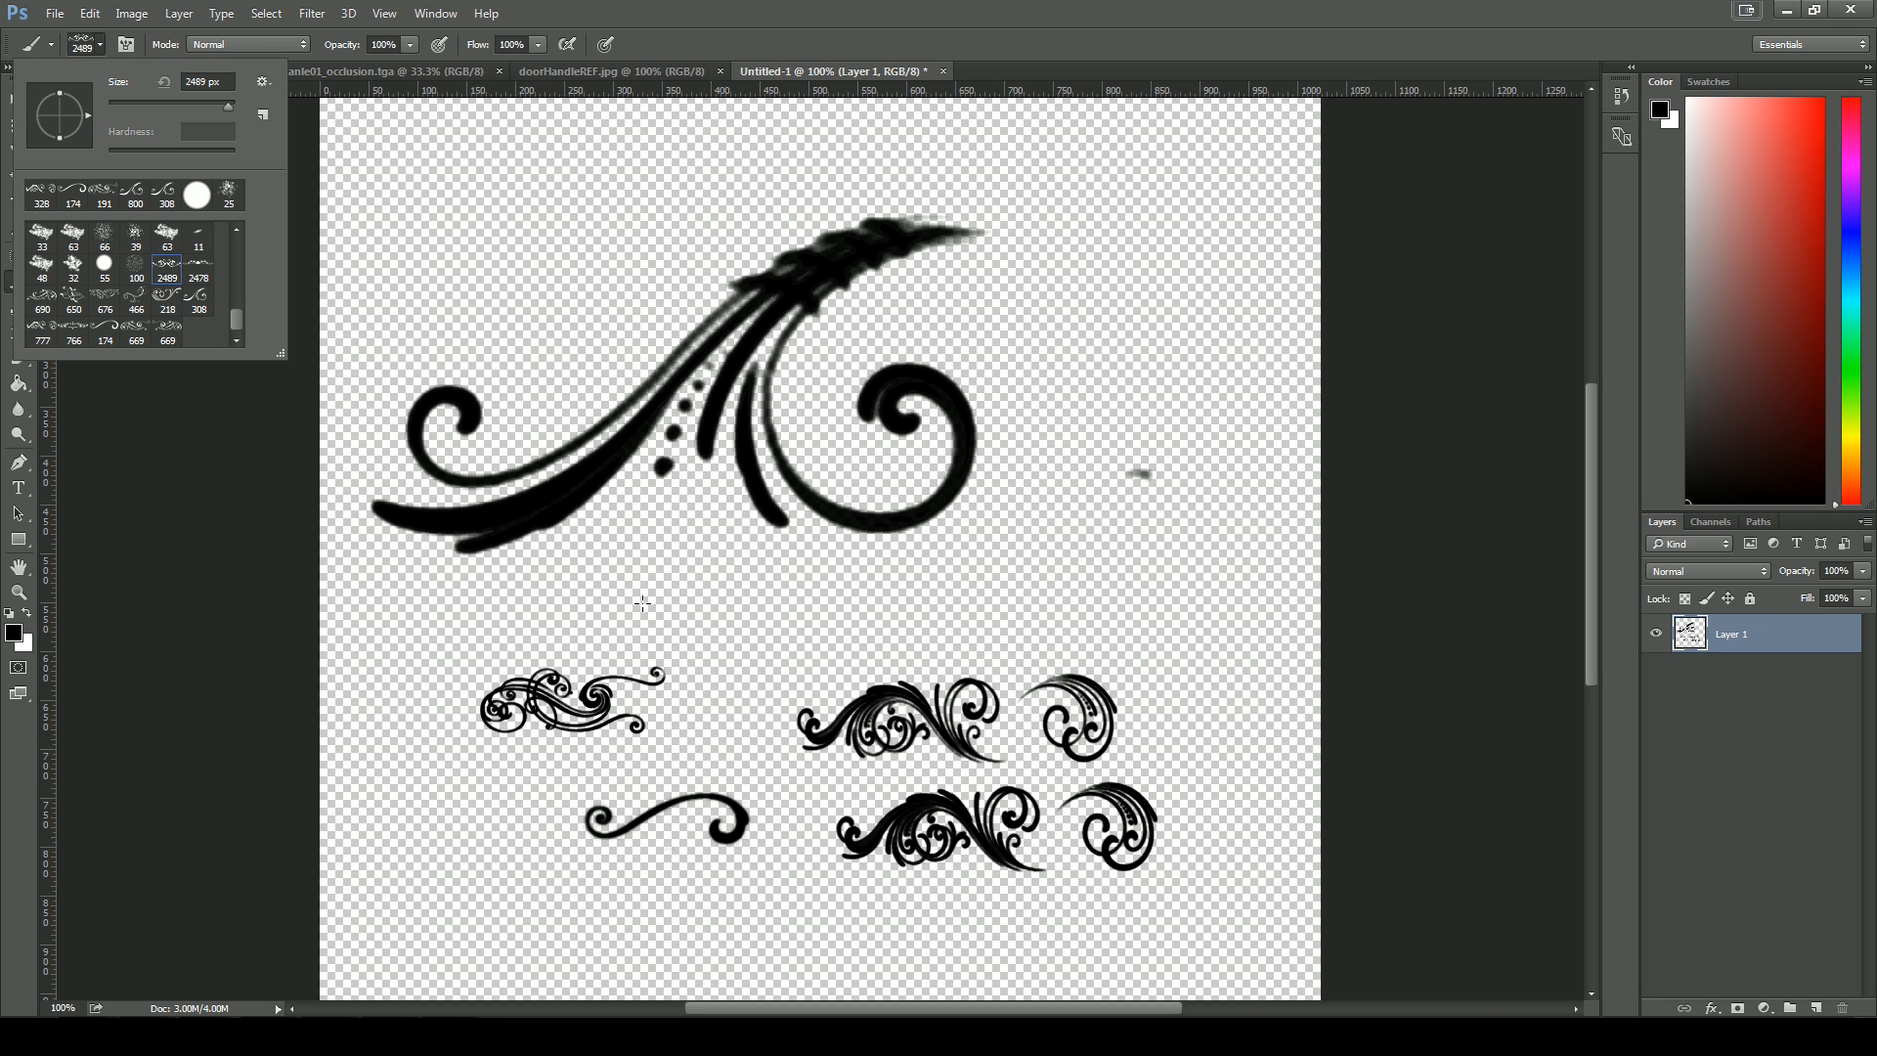
left_click_drag(170, 106, 213, 107)
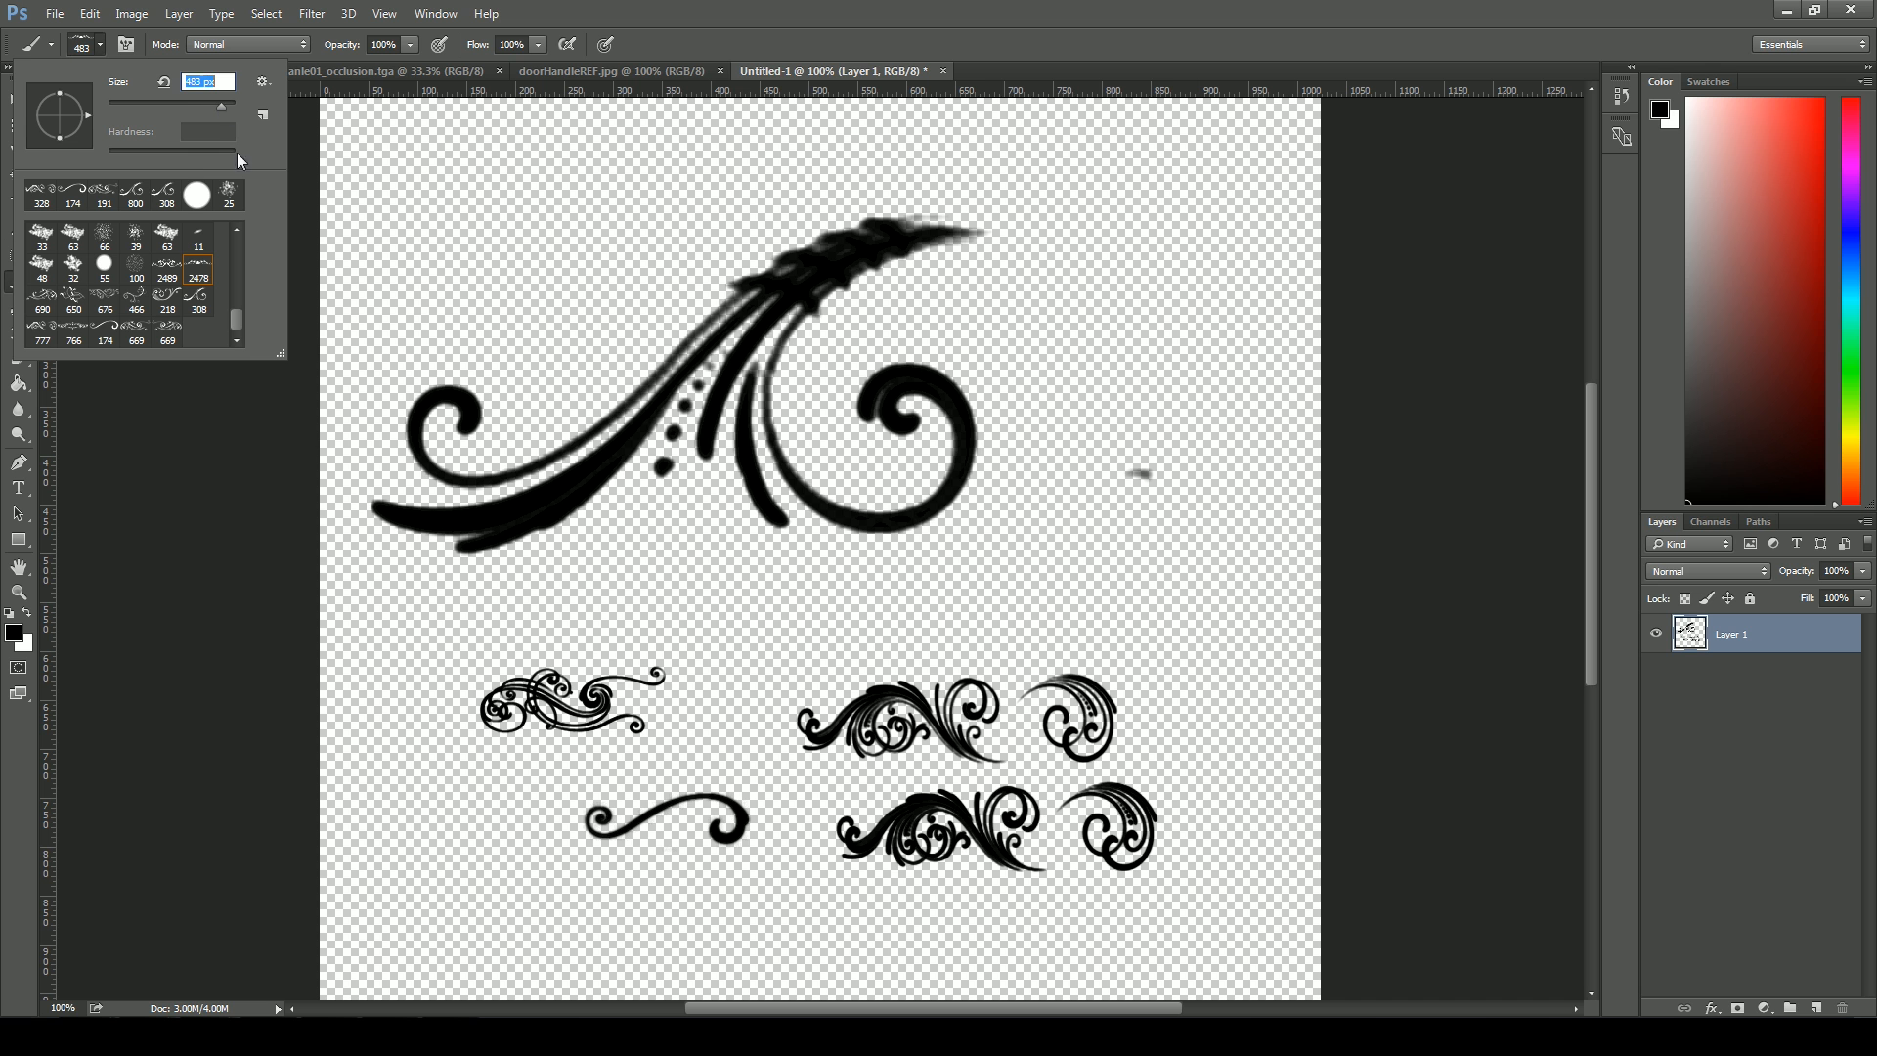
left_click(927, 402)
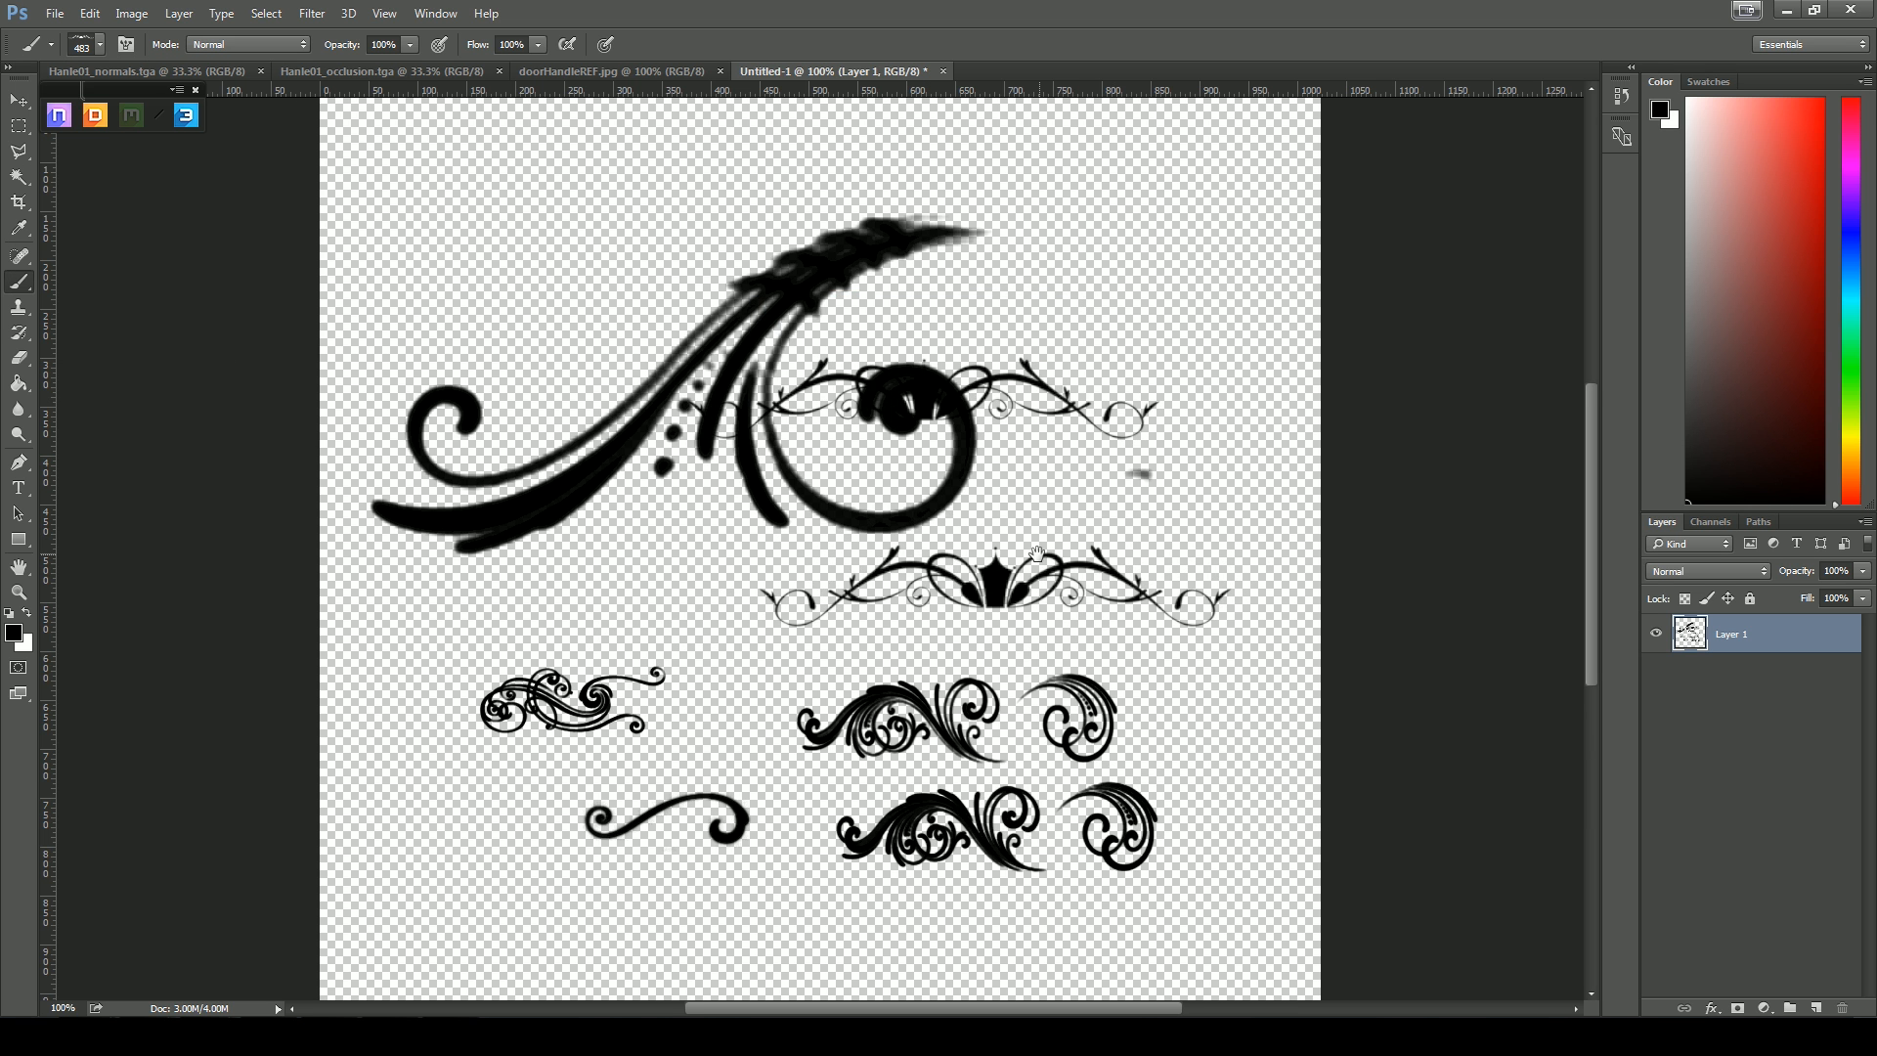
left_click_drag(1038, 554, 1019, 319)
left_click(1021, 731)
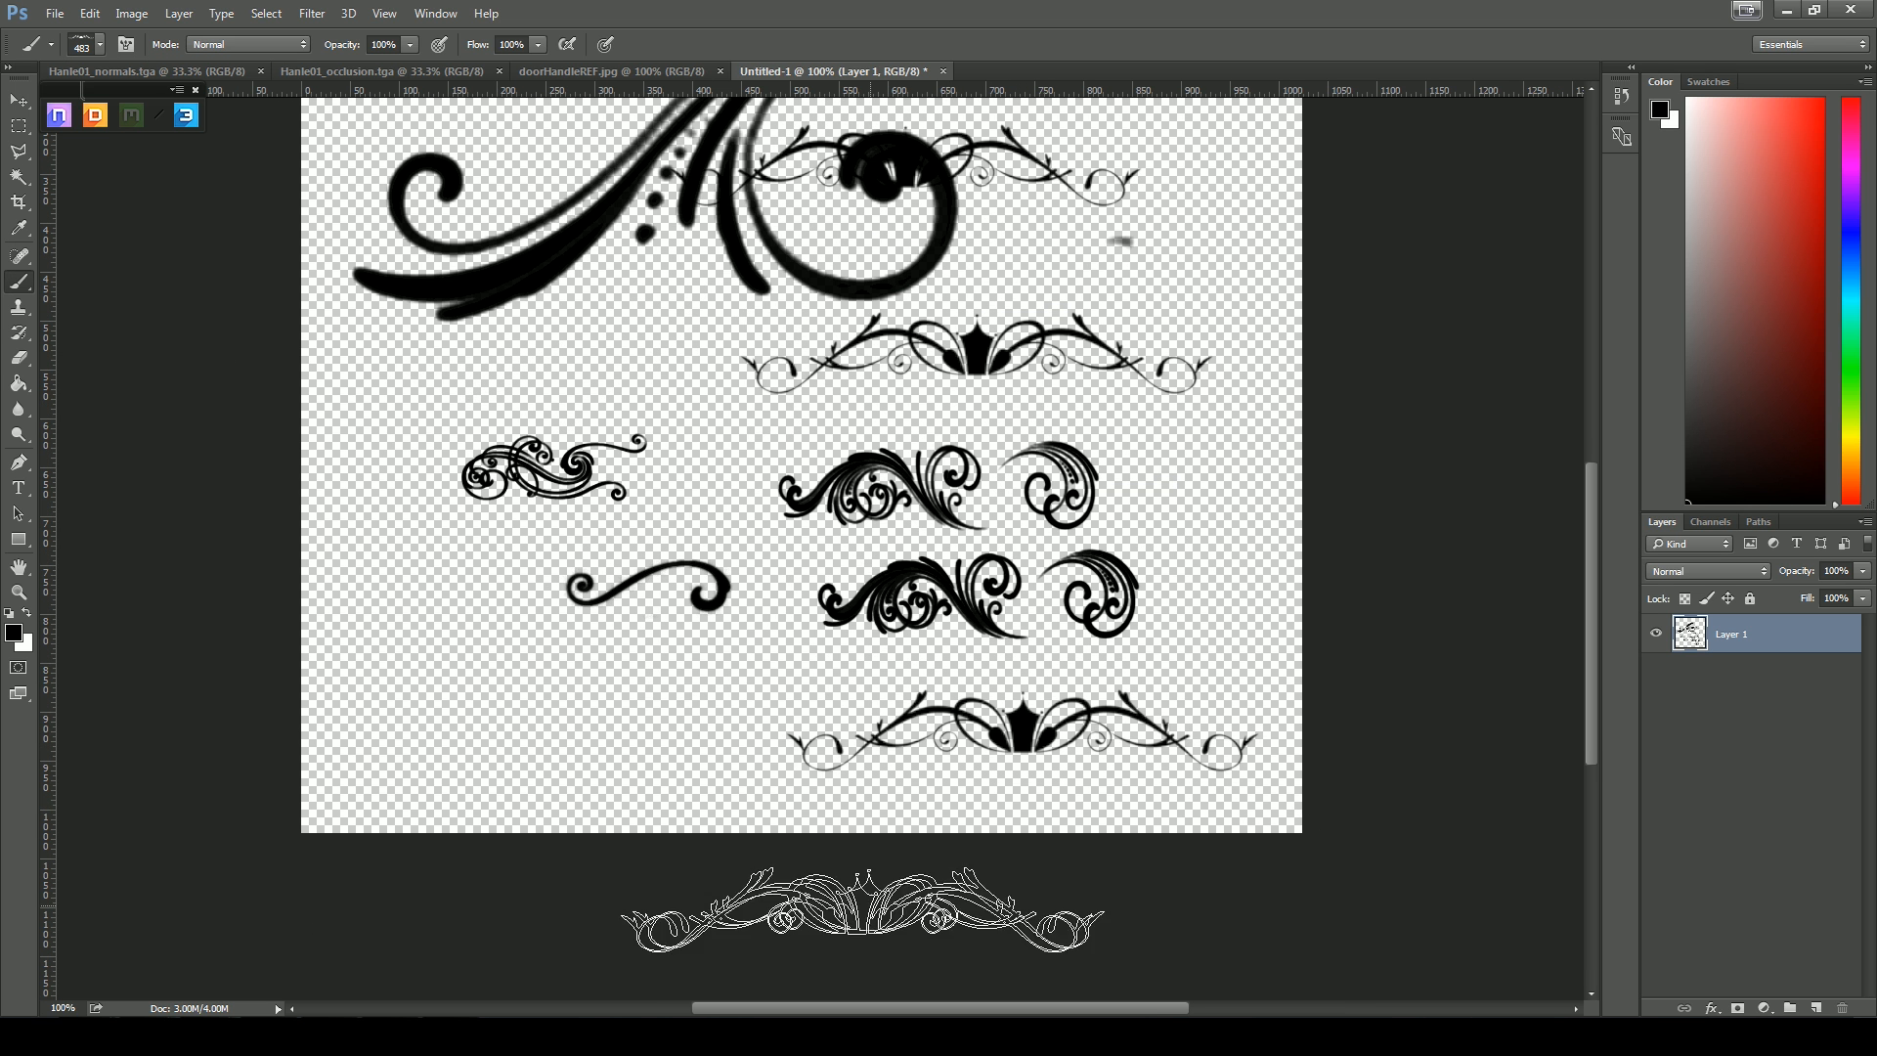
Delete the large flourish and the crown stamps on the upper canvas using a rectangular marquee selection, and deselect
left_click(27, 130)
left_click_drag(283, 137, 364, 451)
left_click_drag(361, 182, 1387, 710)
key("Delete")
key("ctrl+d")
Select the small swirl ornament with a marquee and move it to the upper-left area of the canvas
left_click_drag(1278, 681, 1238, 517)
left_click_drag(445, 400, 678, 518)
left_click_drag(781, 346, 901, 502)
key("v")
left_click_drag(713, 633, 613, 231)
left_click_drag(714, 386, 754, 582)
Duplicate the small swirl ornament beside the original on the upper canvas and flip the copy horizontally
key("ctrl+j")
left_click_drag(633, 414, 845, 415)
key("ctrl+t")
right_click(839, 418)
left_click(930, 712)
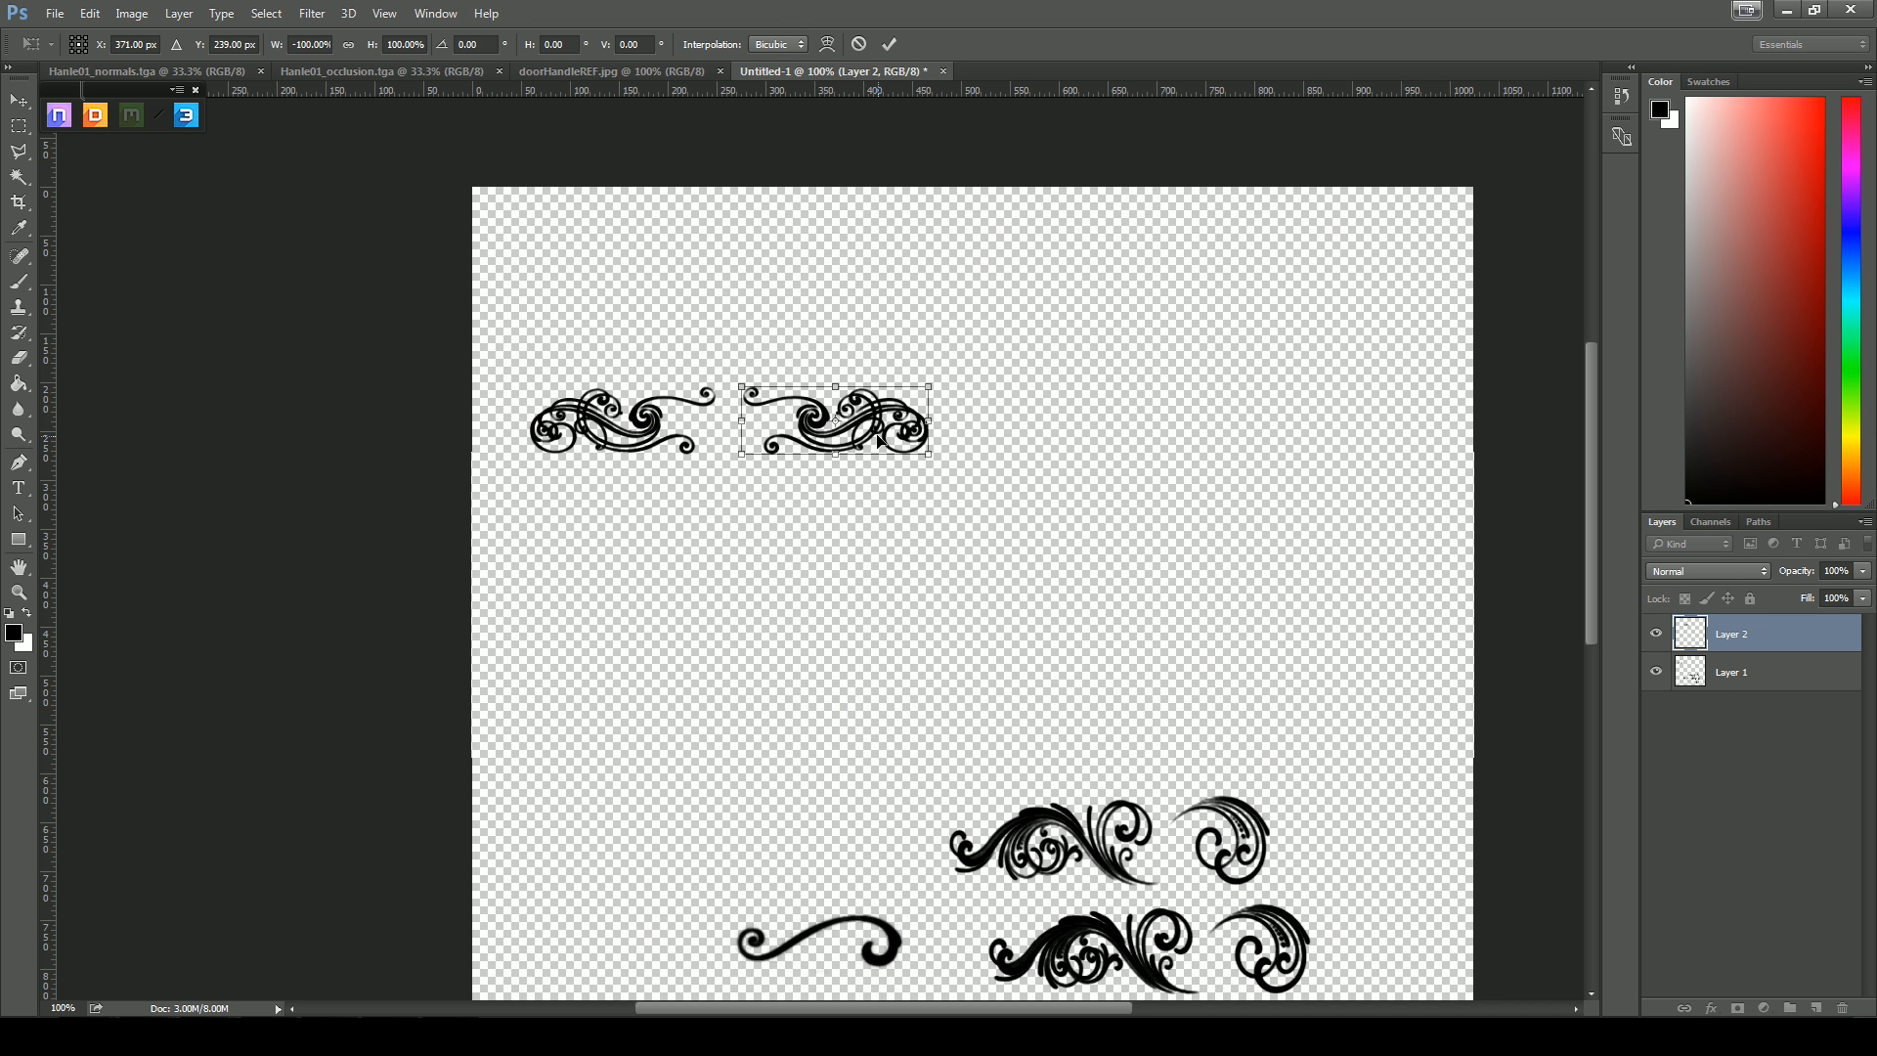
key("Return")
Paste another swirl, rotate it 90° clockwise and place it with a second copy in a column below the original swirl
key("ctrl+v")
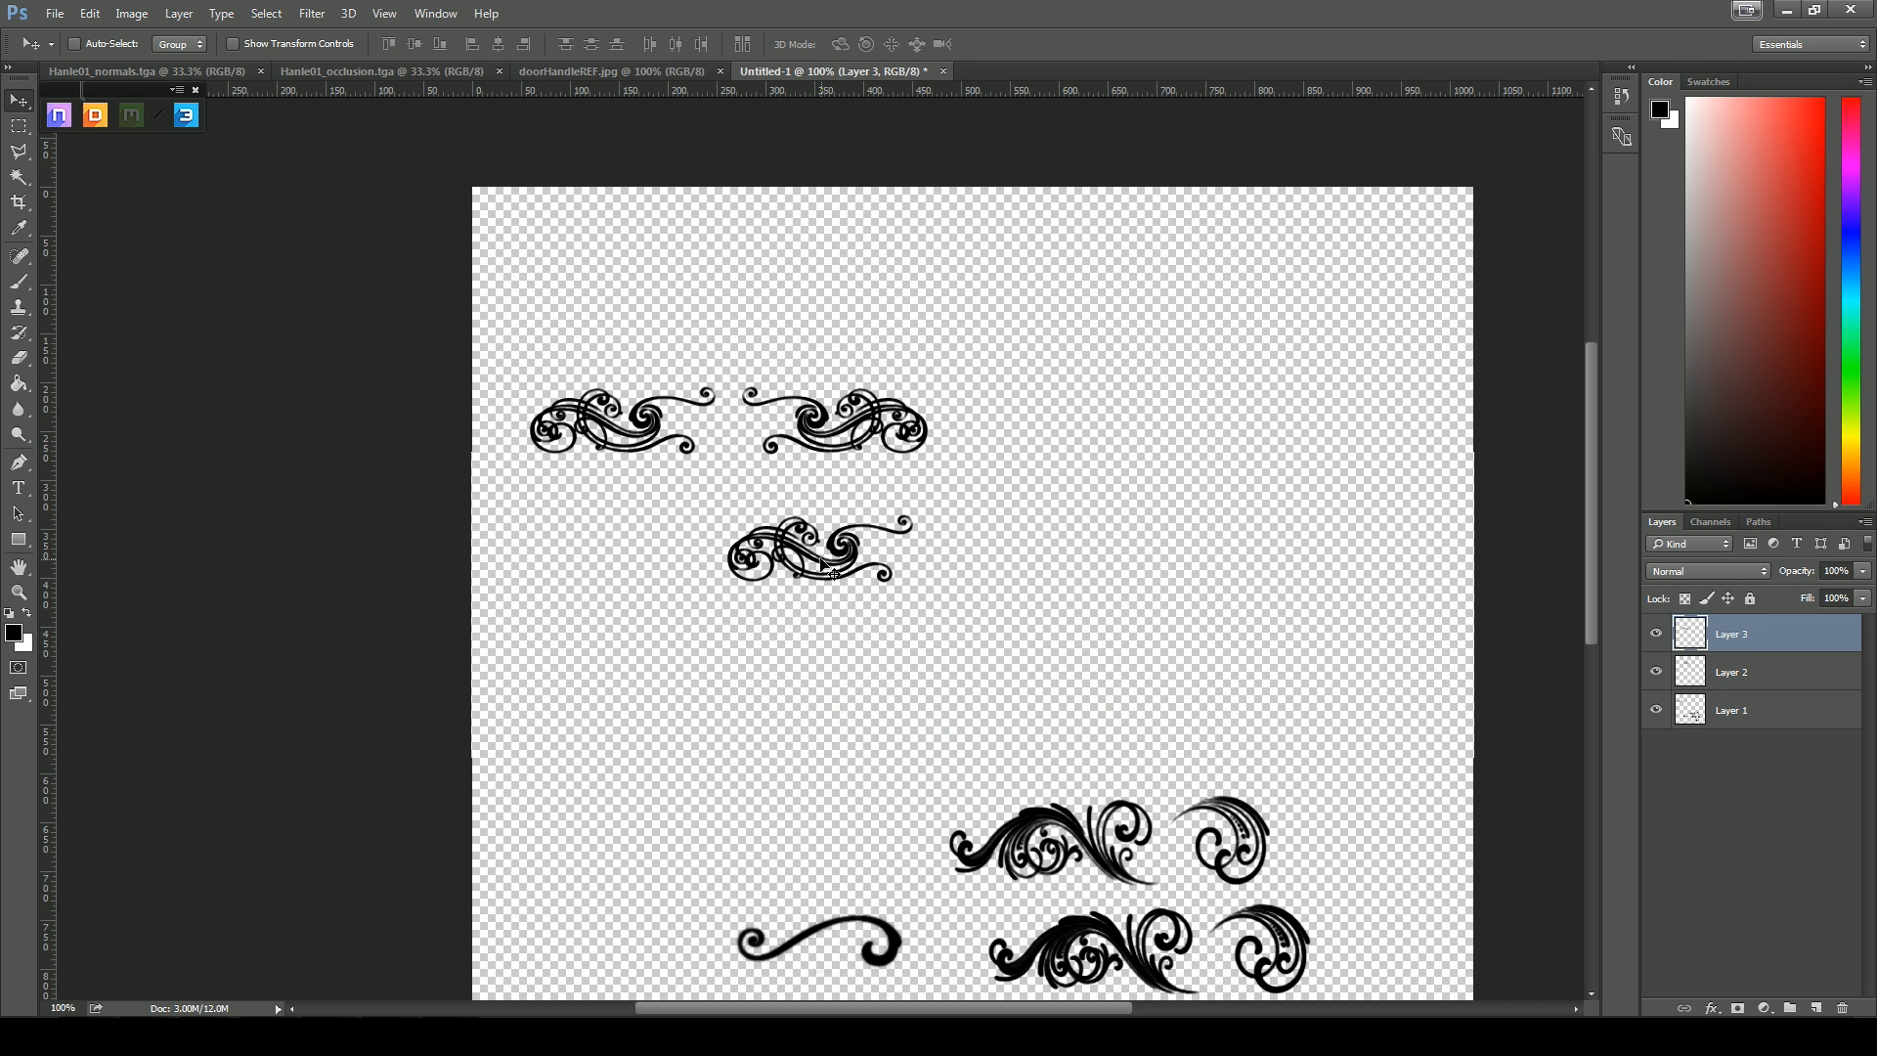
key("ctrl+t")
right_click(848, 543)
left_click(988, 783)
left_click_drag(826, 567, 642, 744)
key("Return")
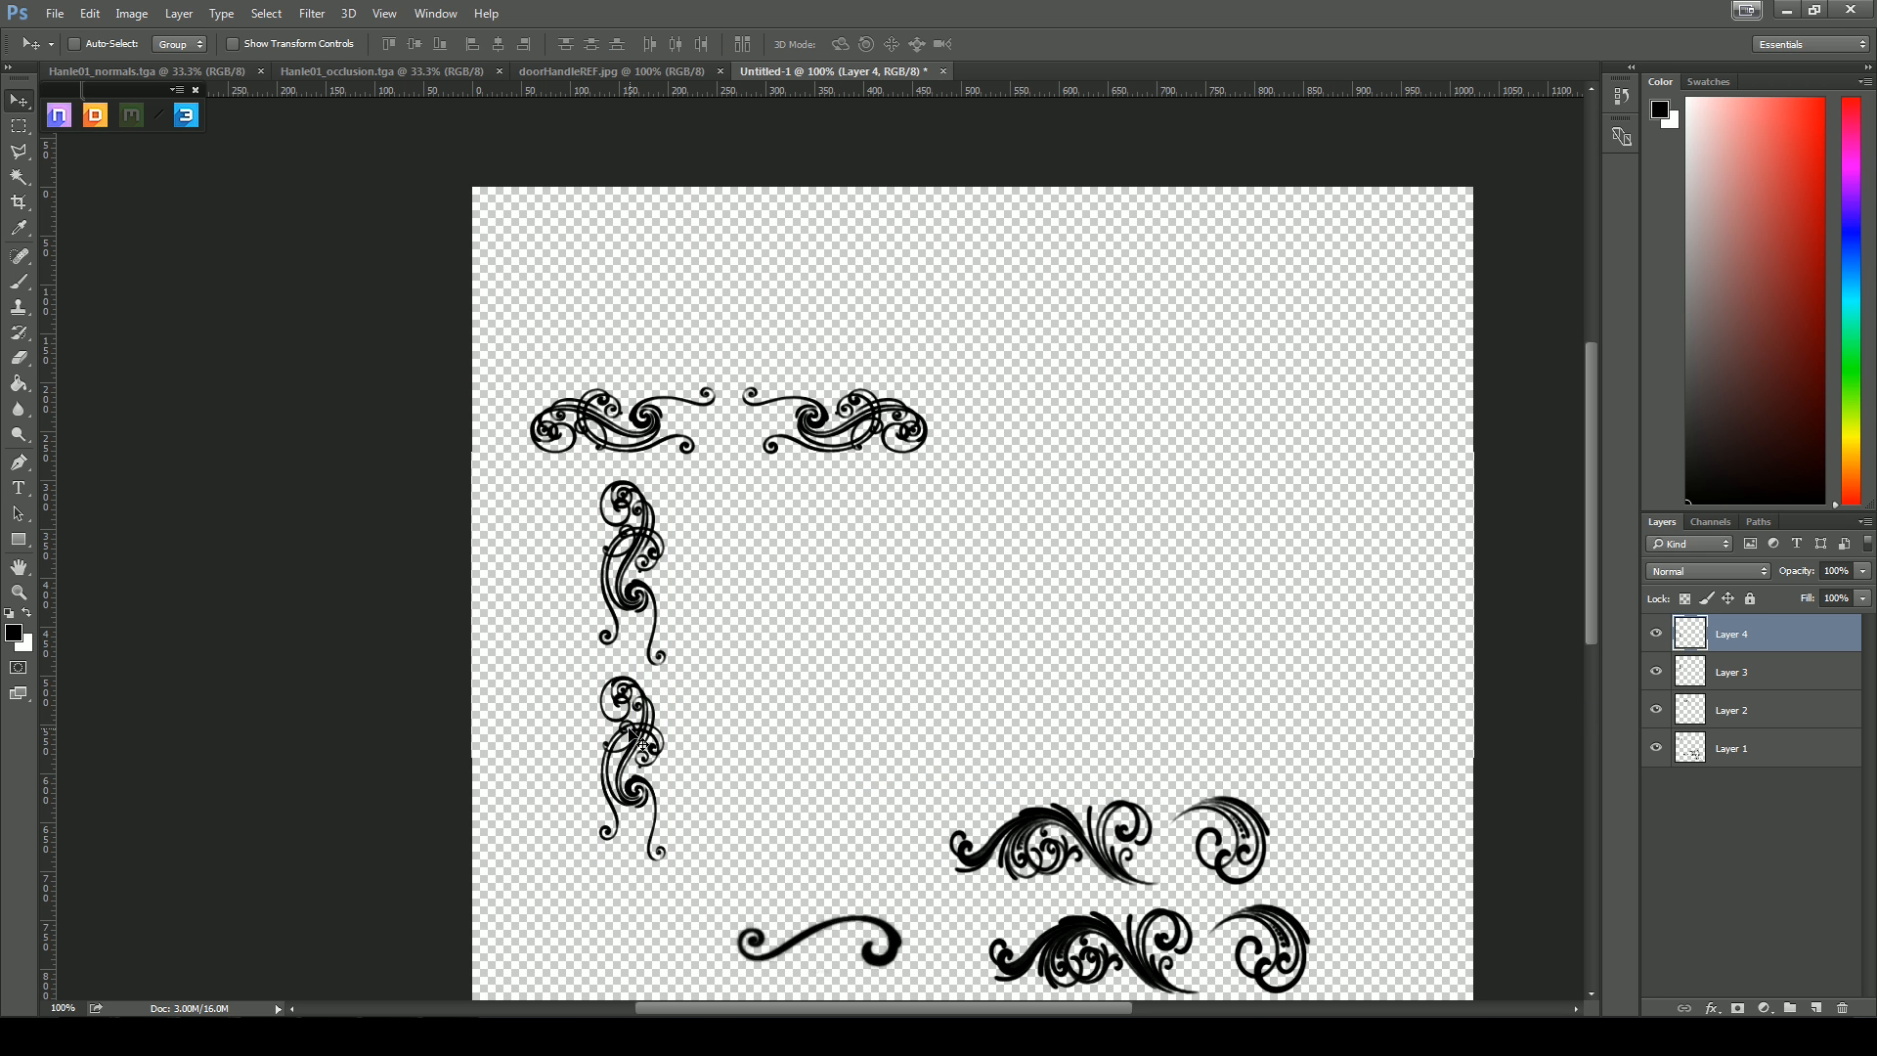
Flip the lower upright swirl vertically and merge it with the upright swirl above it
key("ctrl+t")
right_click(631, 744)
left_click(682, 710)
key("ctrl+z")
right_click(646, 727)
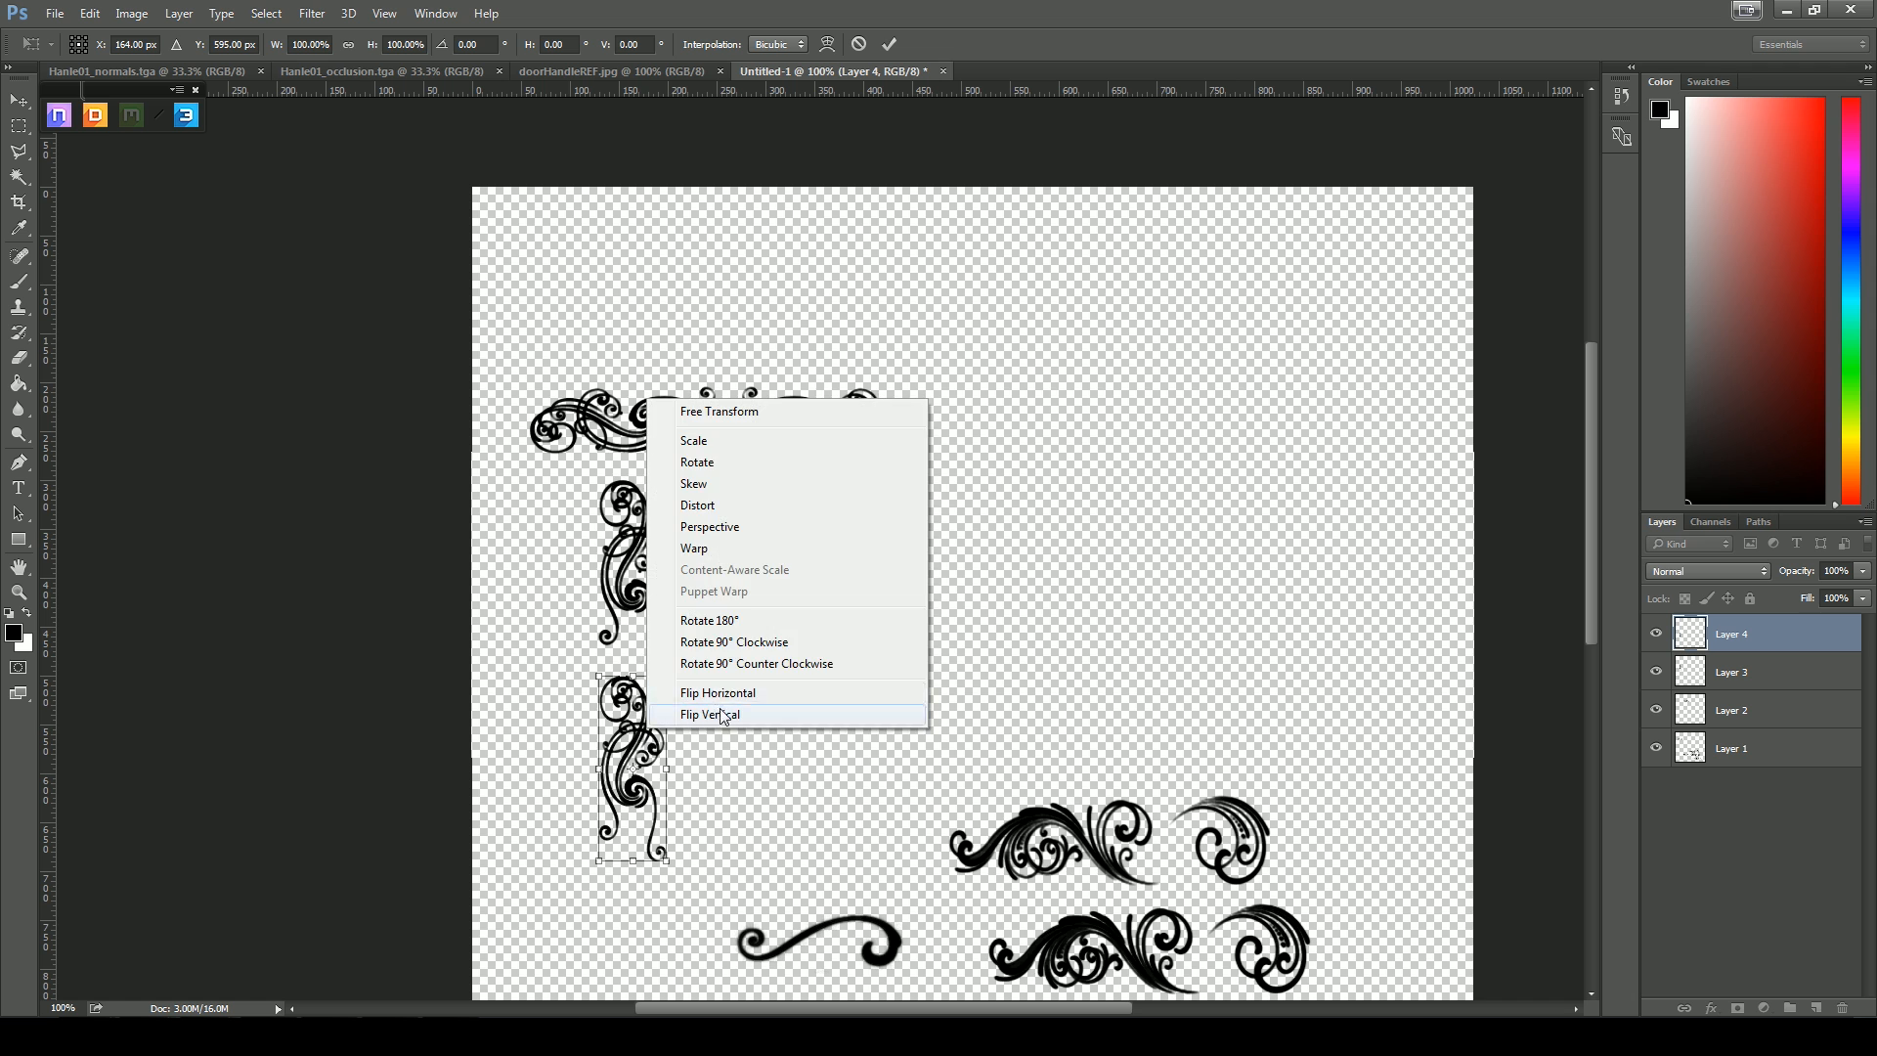
left_click(724, 715)
key("Return")
key("ctrl+e")
Duplicate the merged upright swirls to the right and flip the copy horizontally
left_click(1694, 637, "ctrl")
key("ctrl+j")
left_click_drag(644, 595, 773, 596)
key("ctrl+t")
right_click(775, 601)
left_click(876, 891)
key("Return")
Delete the plain S-shaped scroll from Layer 1 using a rectangular marquee selection, and deselect
left_click_drag(1078, 661, 981, 397)
key("m")
left_click_drag(620, 628, 843, 768)
left_click(1689, 747)
key("Delete")
key("ctrl+d")
Duplicate the crown ornament to the lower-left area of the canvas and flip the copy vertically
left_click_drag(839, 897, 1353, 774)
key("ctrl+j")
key("v")
left_click_drag(1117, 814, 689, 863)
key("ctrl+t")
right_click(1119, 831)
right_click(1156, 836)
left_click(1213, 829)
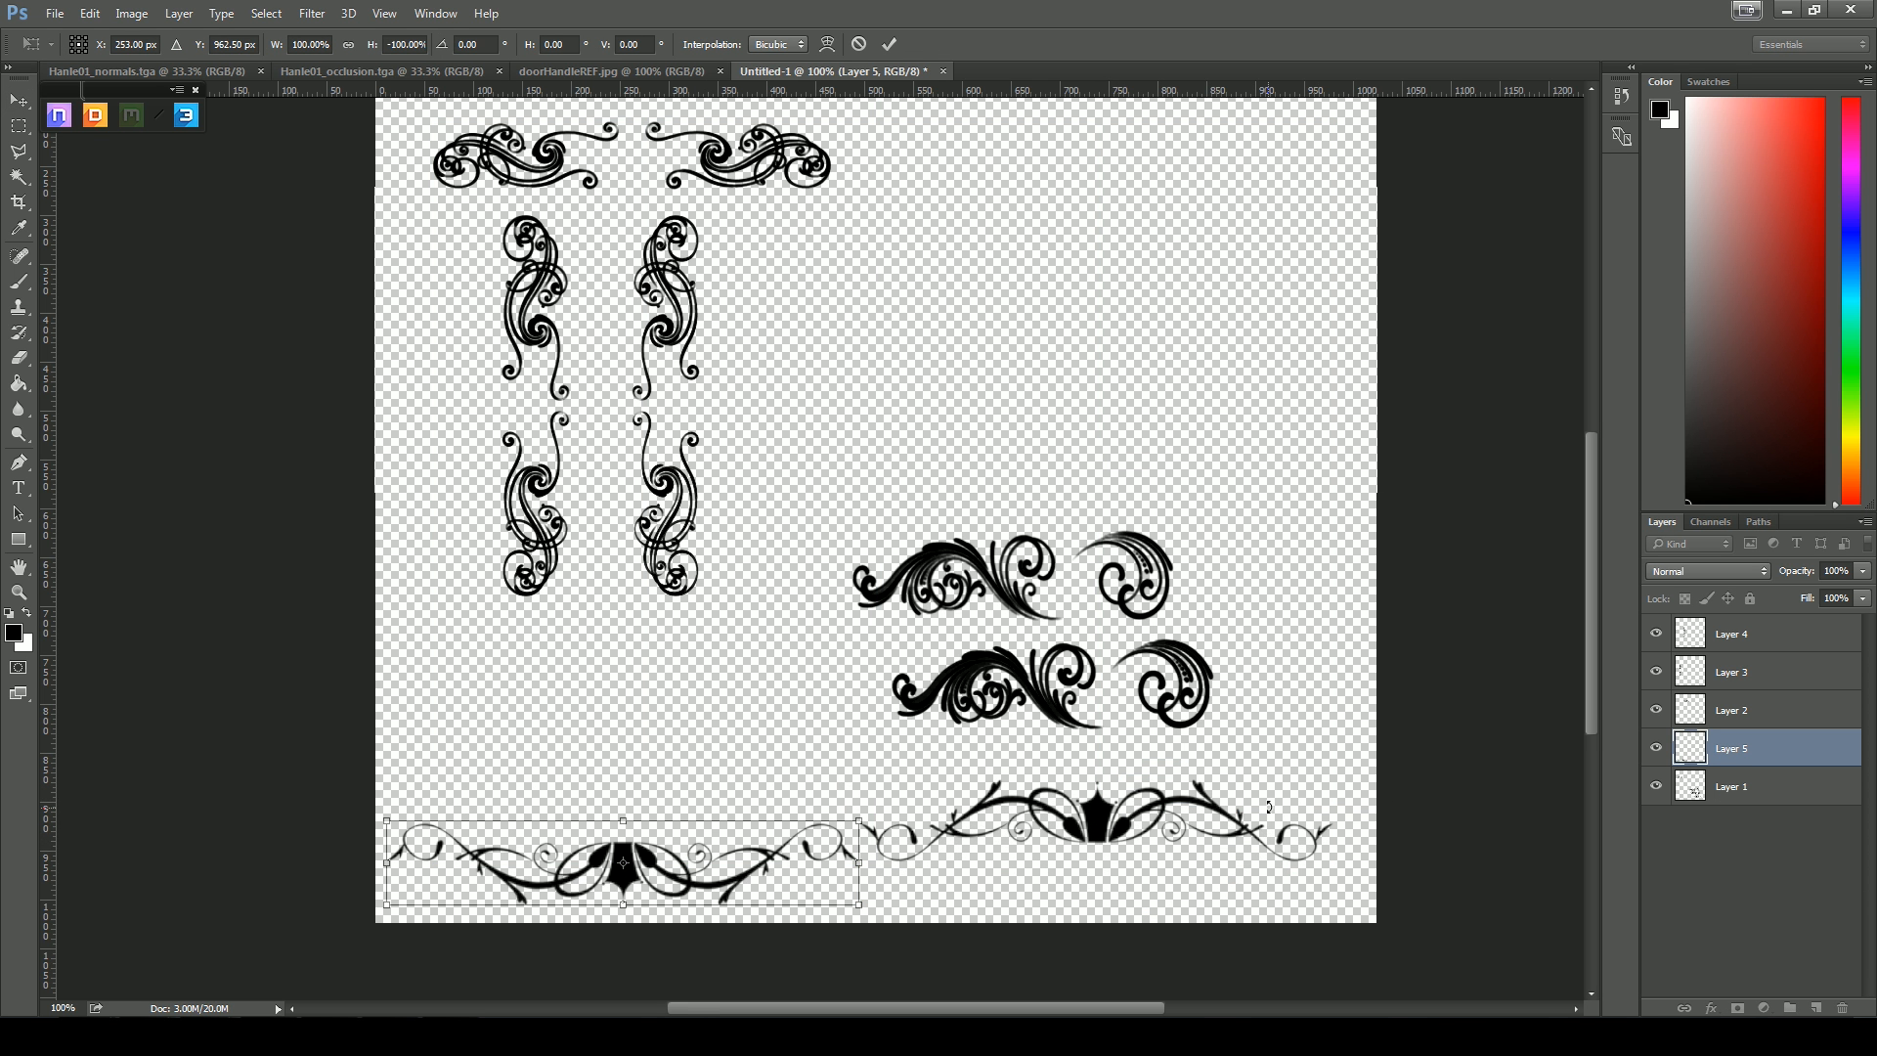
key("Return")
Delete the upper leafy scroll and curl from Layer 1 using a rectangular marquee selection, and deselect
left_click(1713, 787)
key("m")
left_click_drag(808, 467, 1208, 629)
key("Delete")
key("ctrl+d")
Duplicate the remaining leafy scroll and curl directly above themselves and flip the copy vertically
left_click_drag(857, 572, 1231, 747)
key("ctrl+j")
left_click_drag(1052, 677, 1050, 530, "ctrl")
key("ctrl+t")
right_click(1050, 528)
left_click(1119, 844)
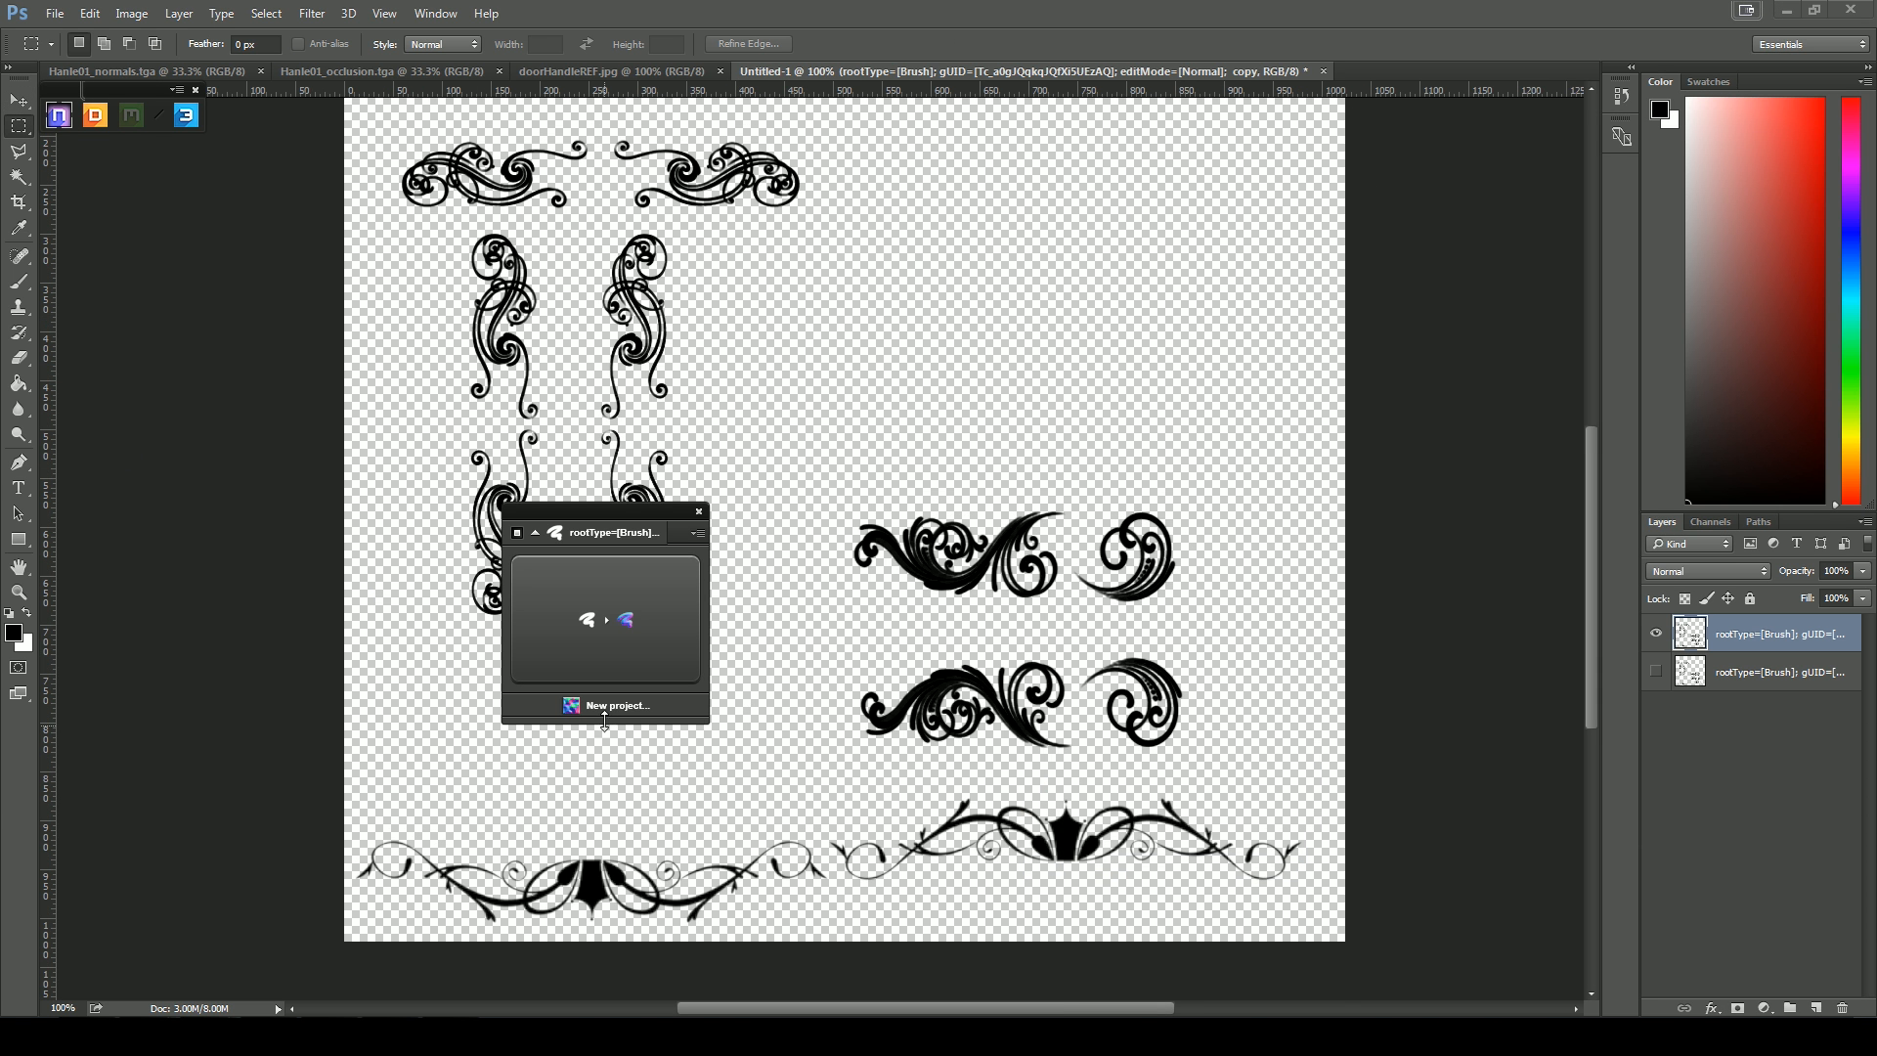
Create a new 2048 × 2048 normal-map project and copy all the ornaments into its Layer 1
left_click(608, 708)
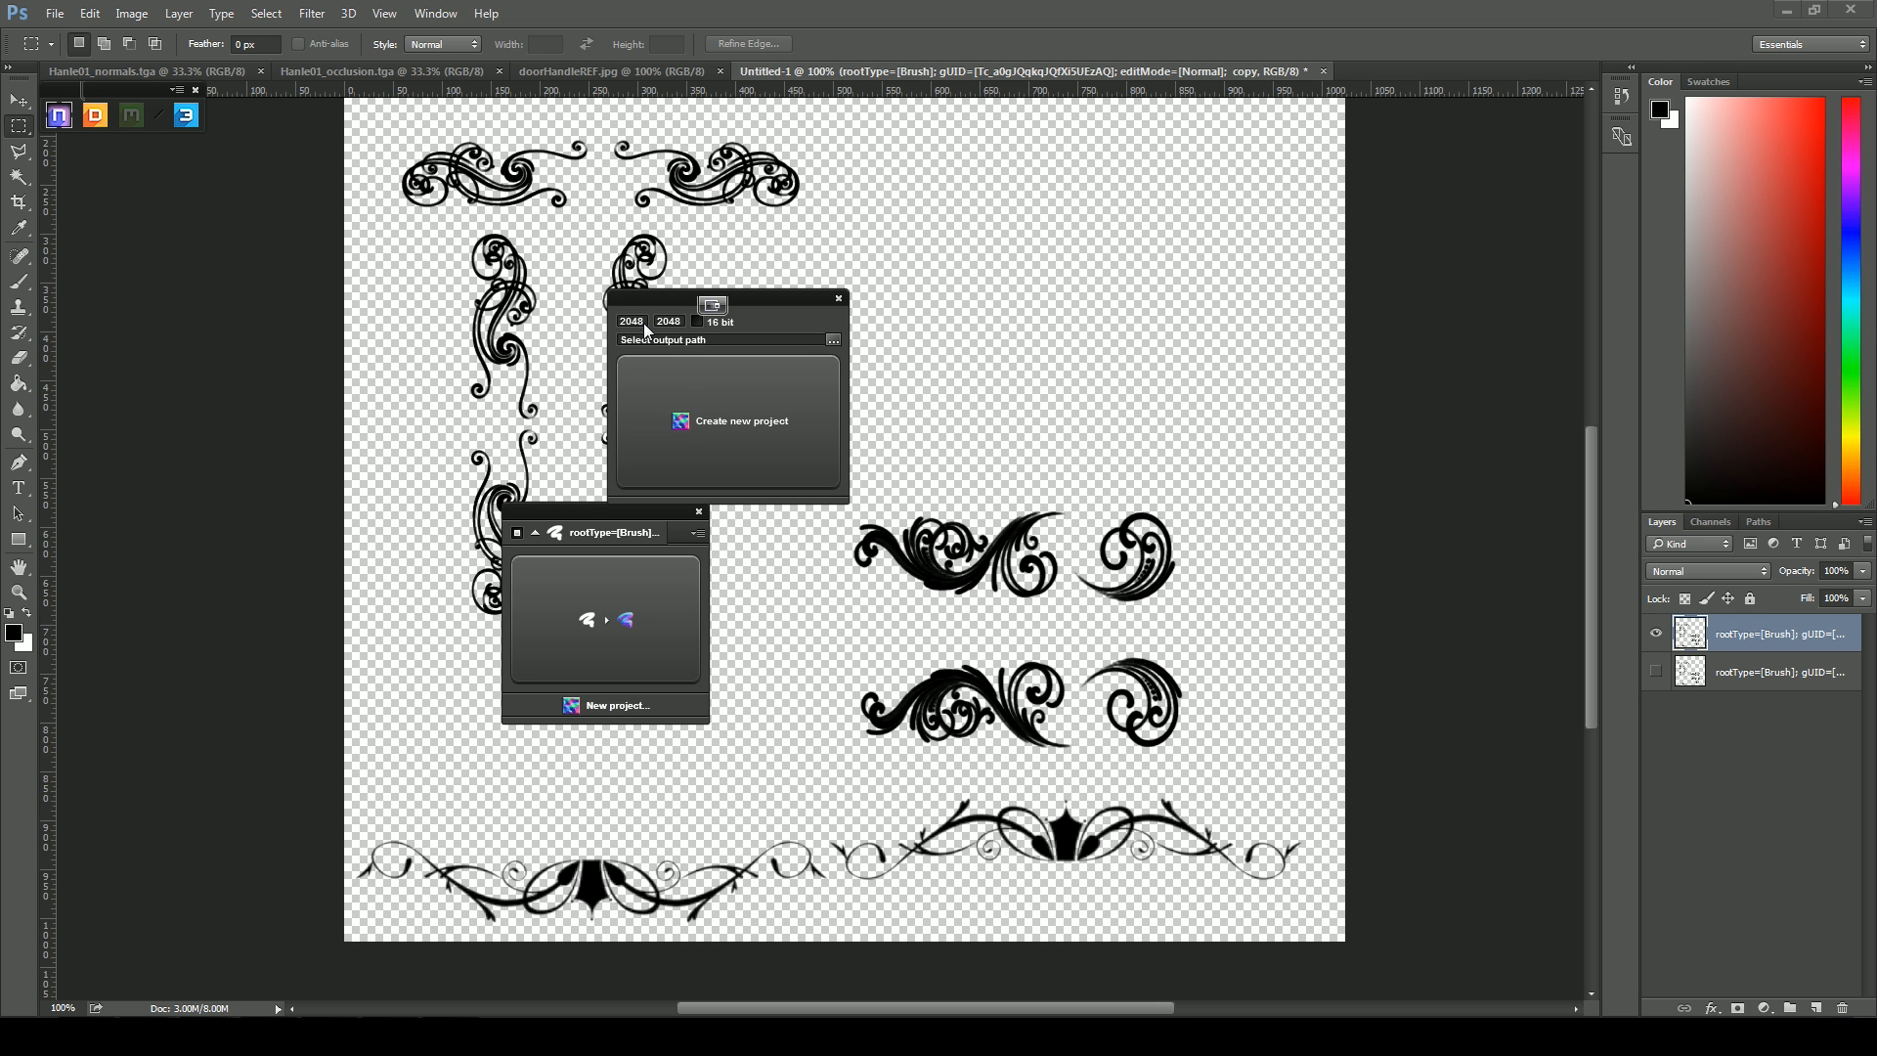
left_click(735, 451)
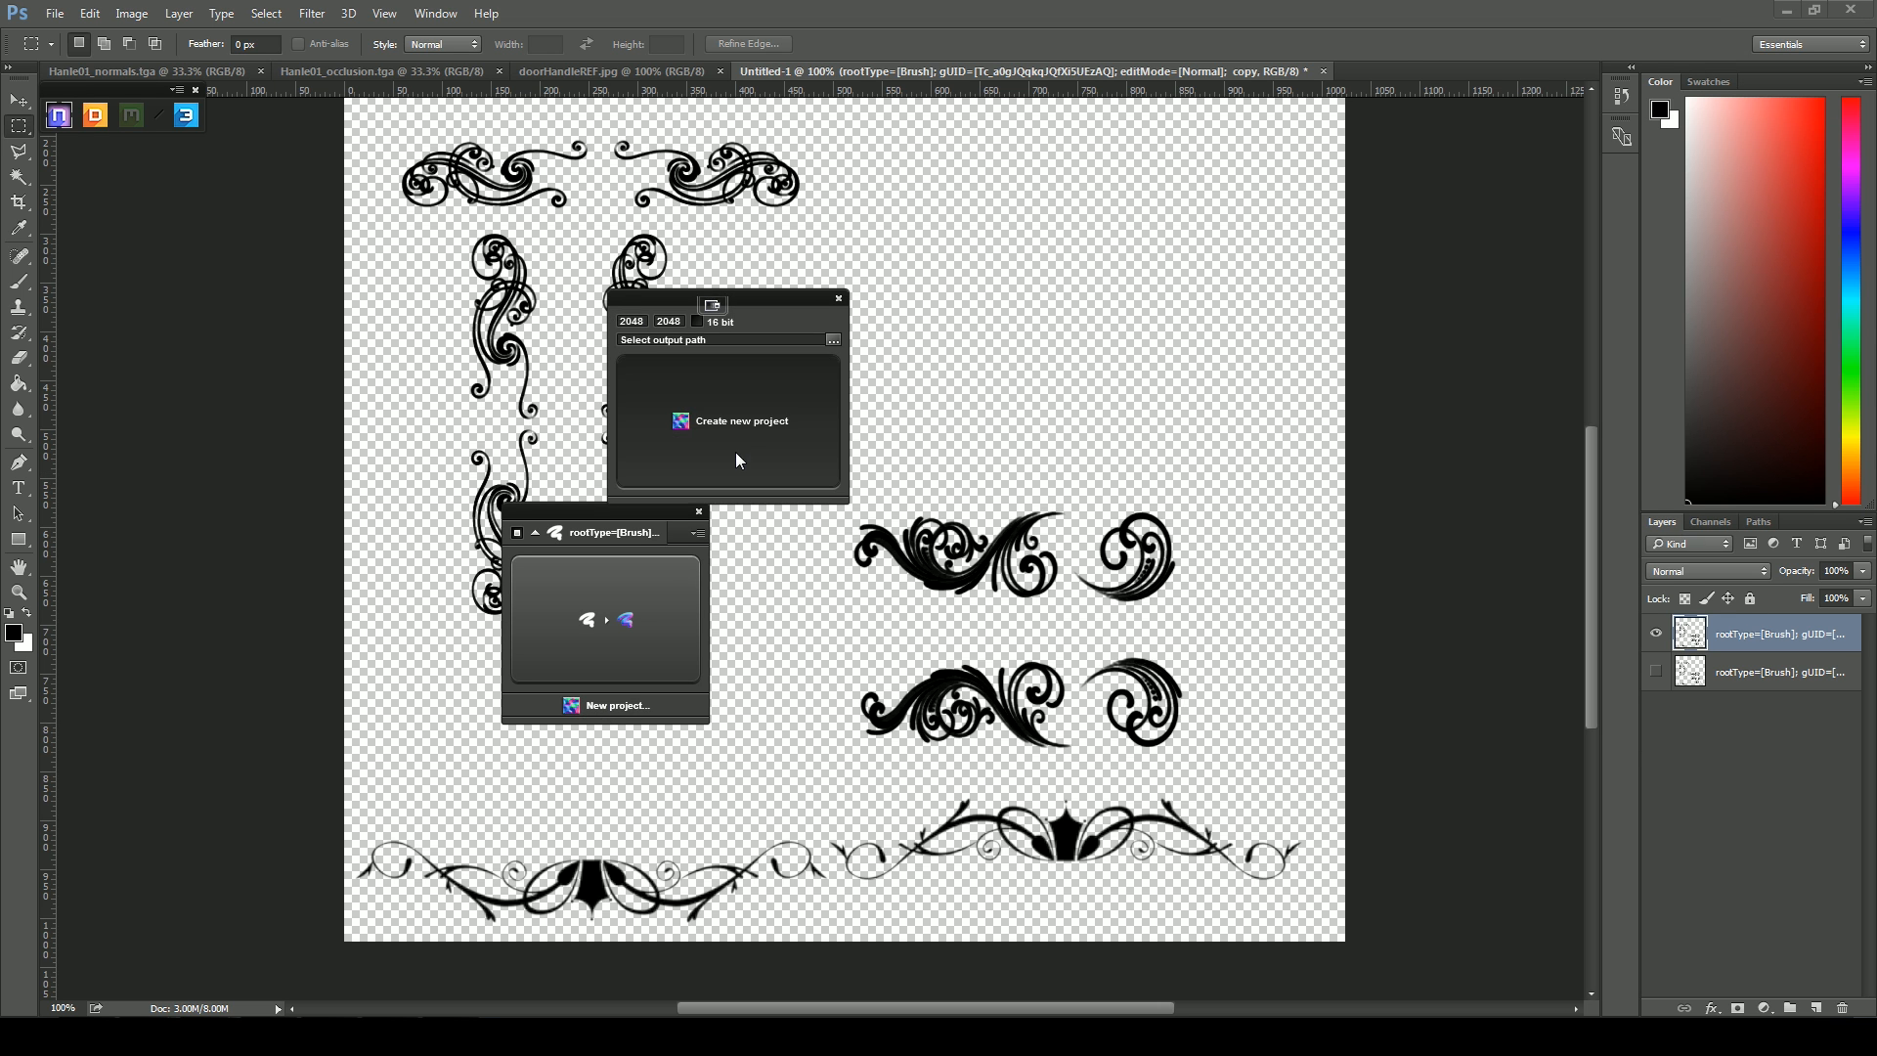
left_click(1106, 72)
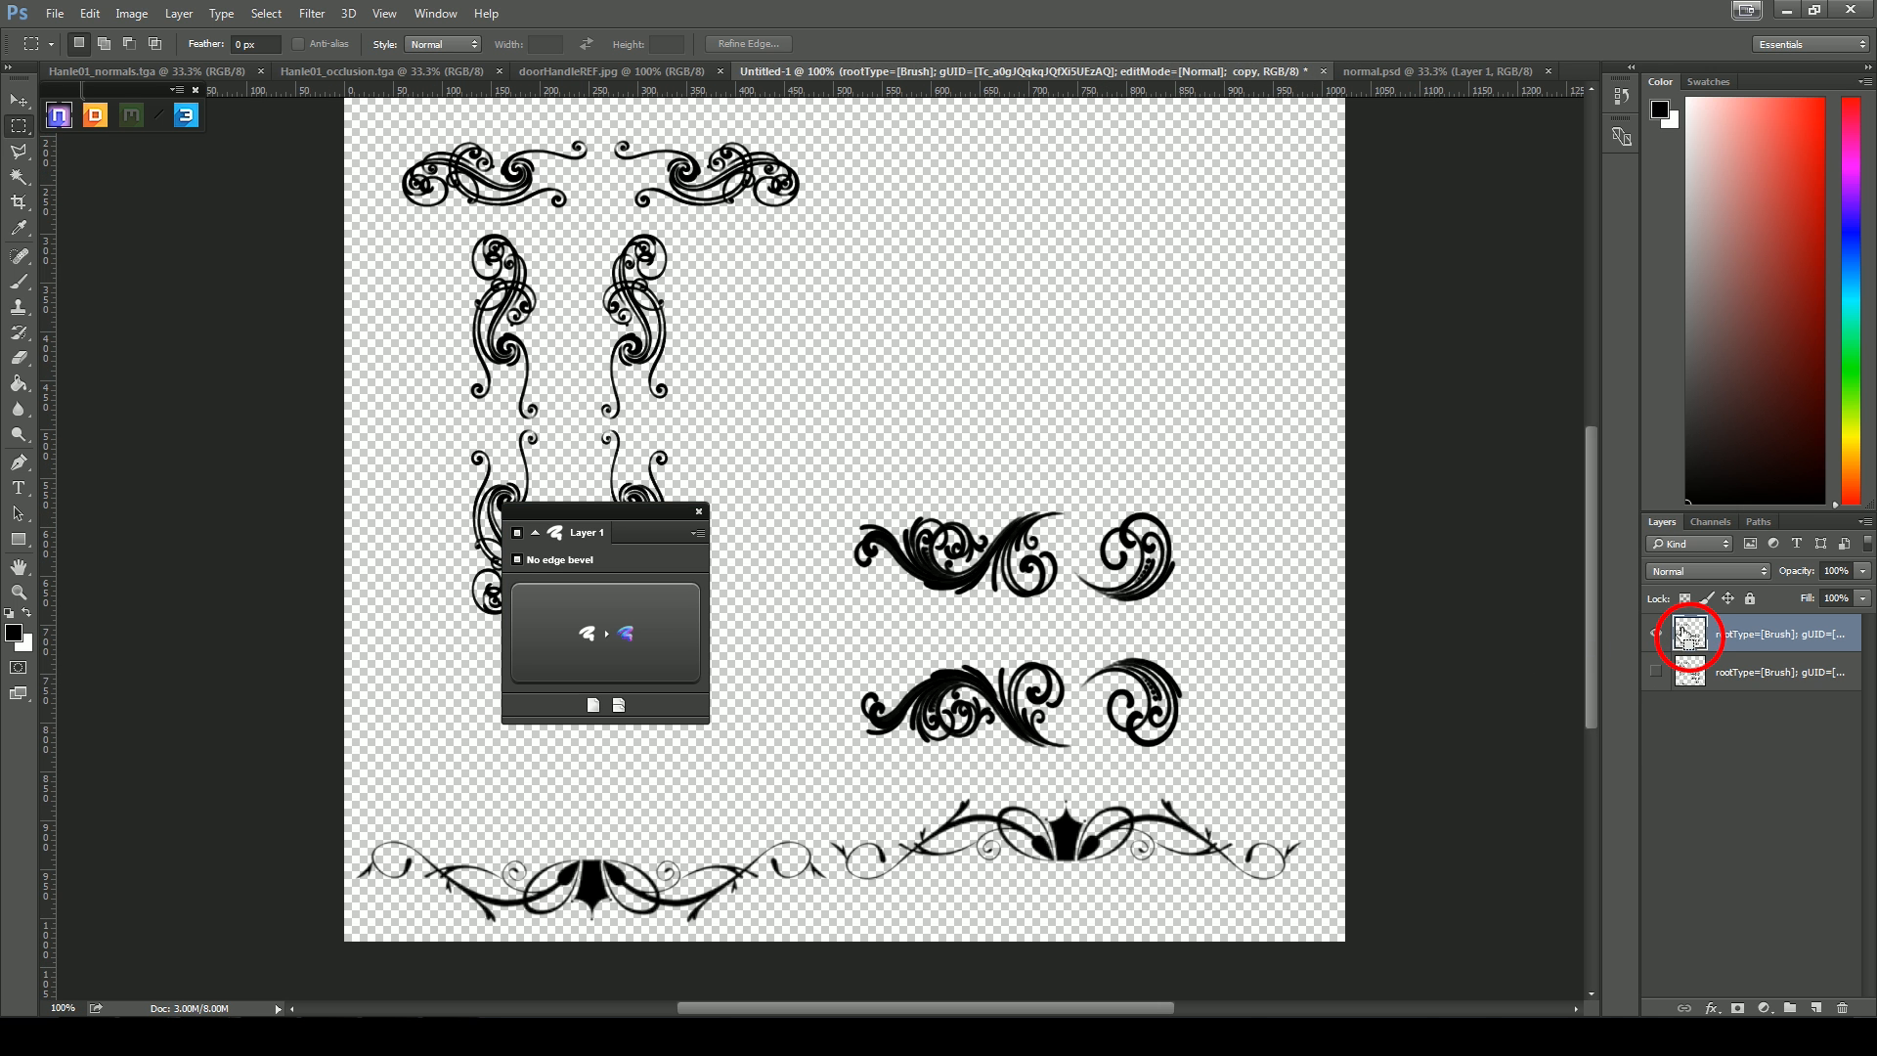
left_click(1693, 637, "ctrl")
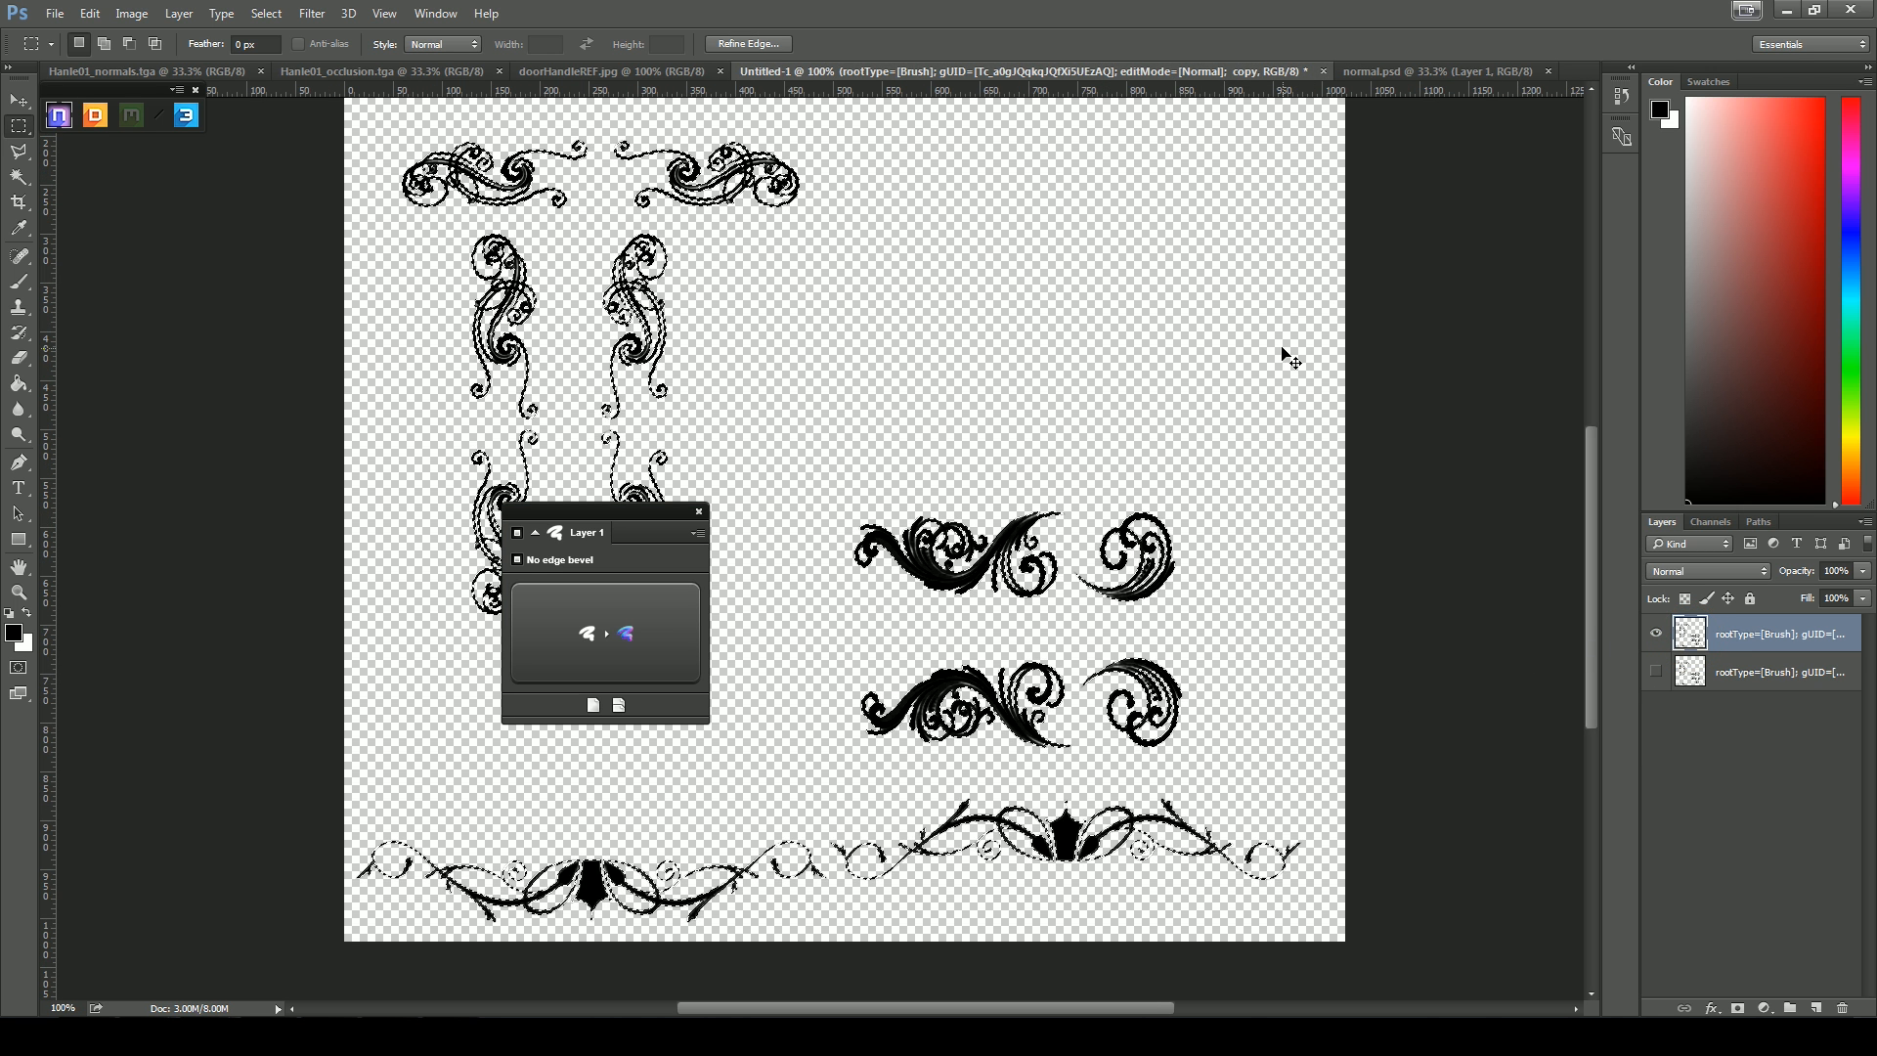
left_click(1462, 70)
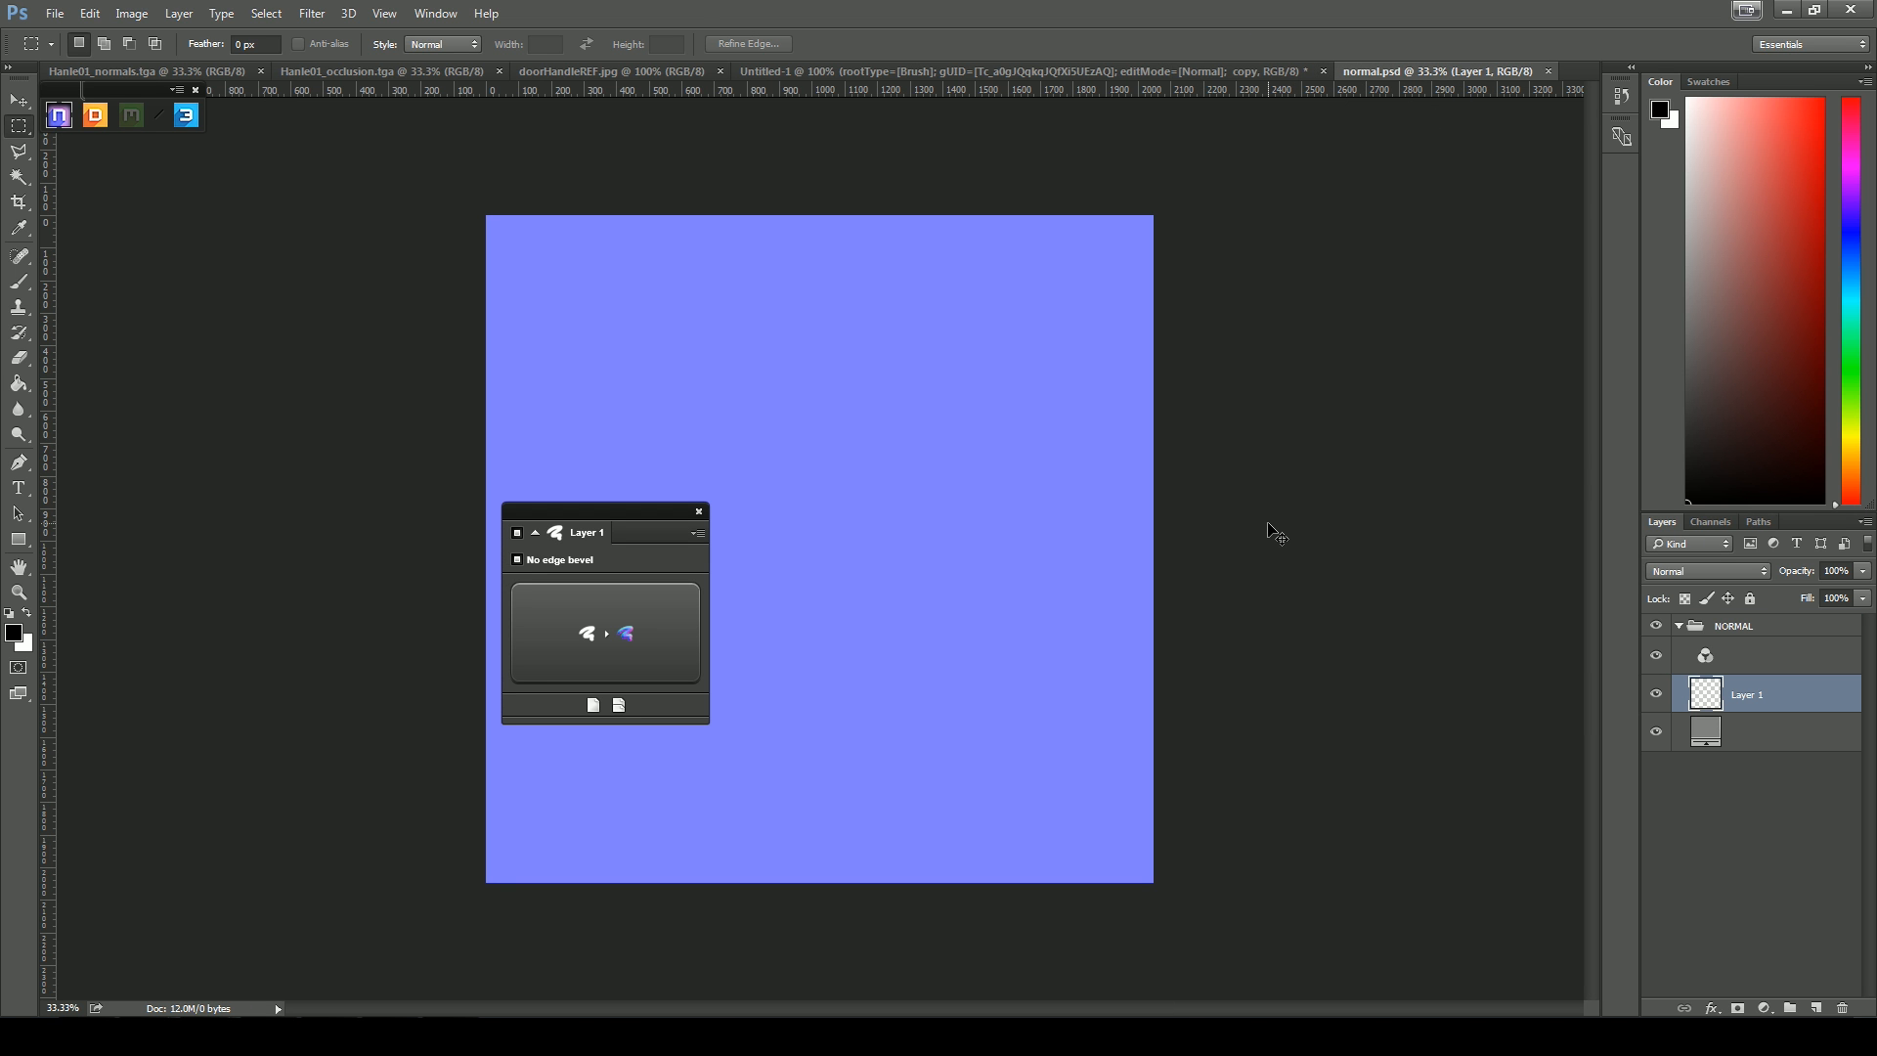
key("ctrl+v")
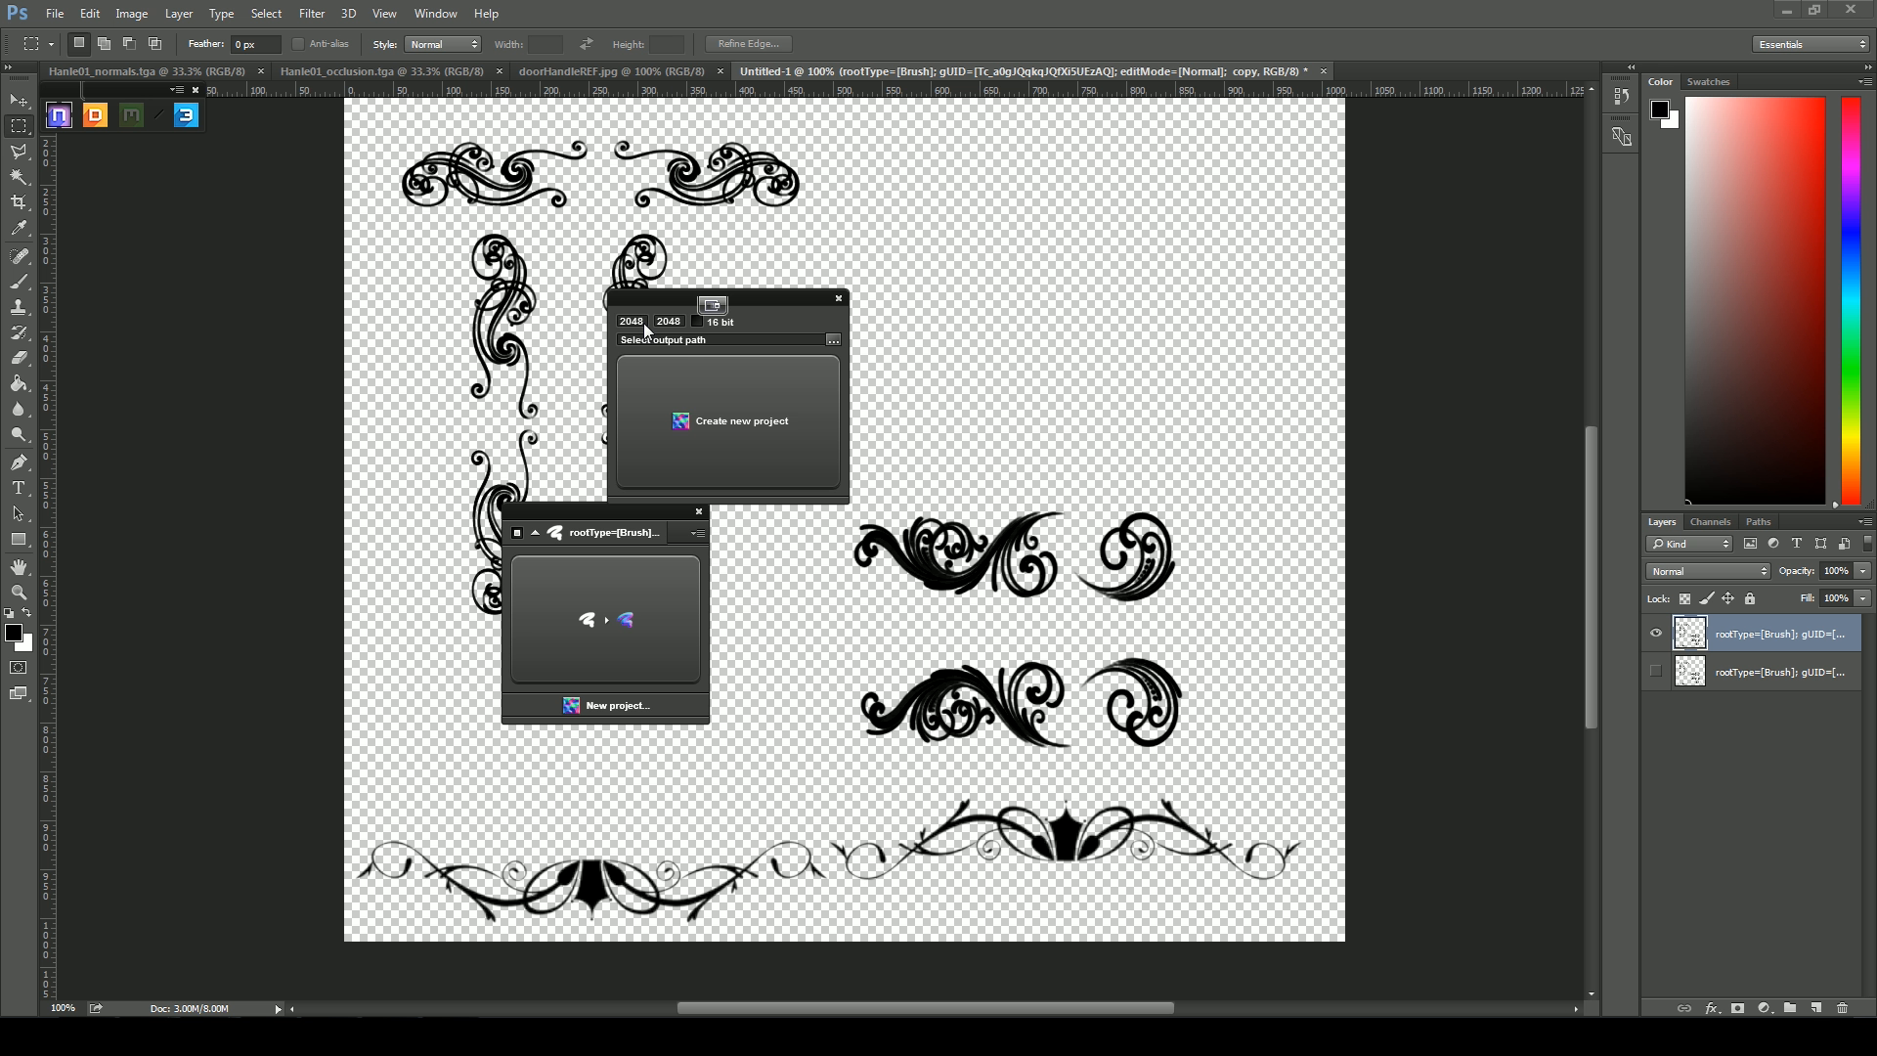
left_click(736, 452)
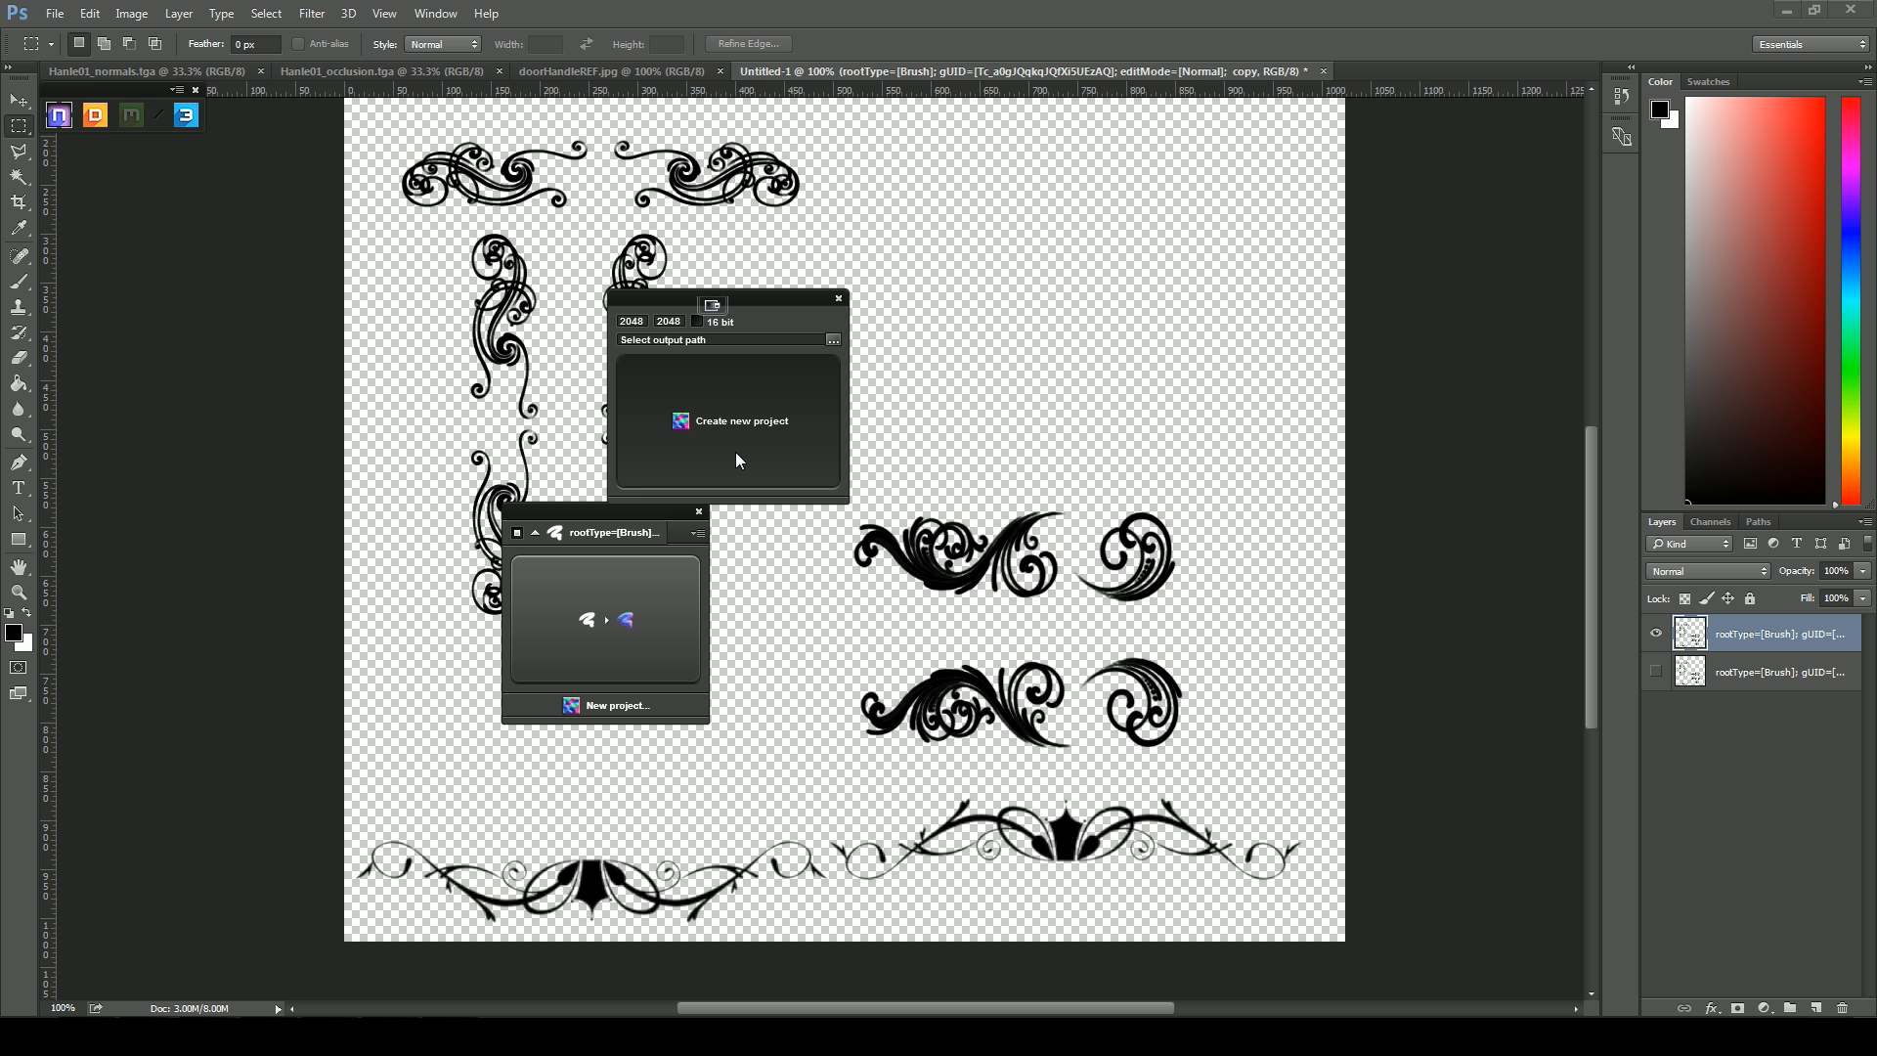
left_click(1008, 72)
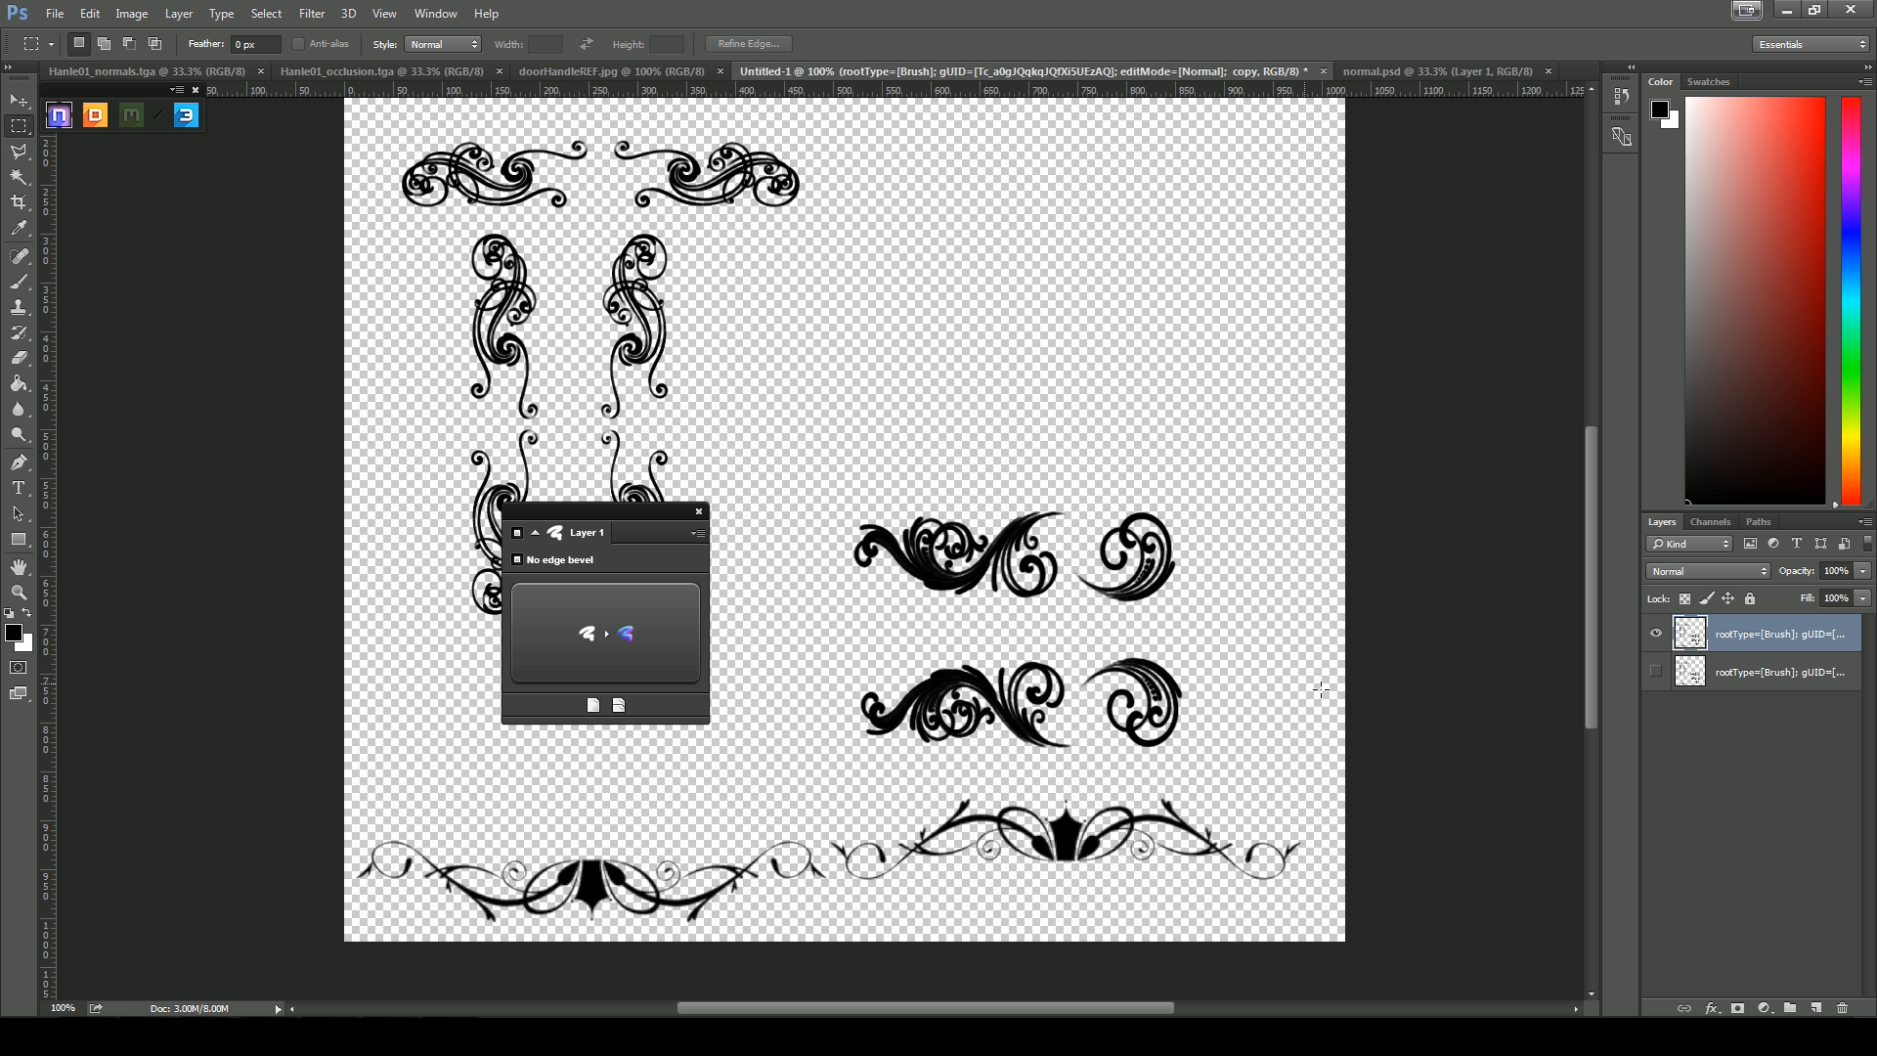
left_click(1463, 71)
left_click_drag(612, 518, 458, 444)
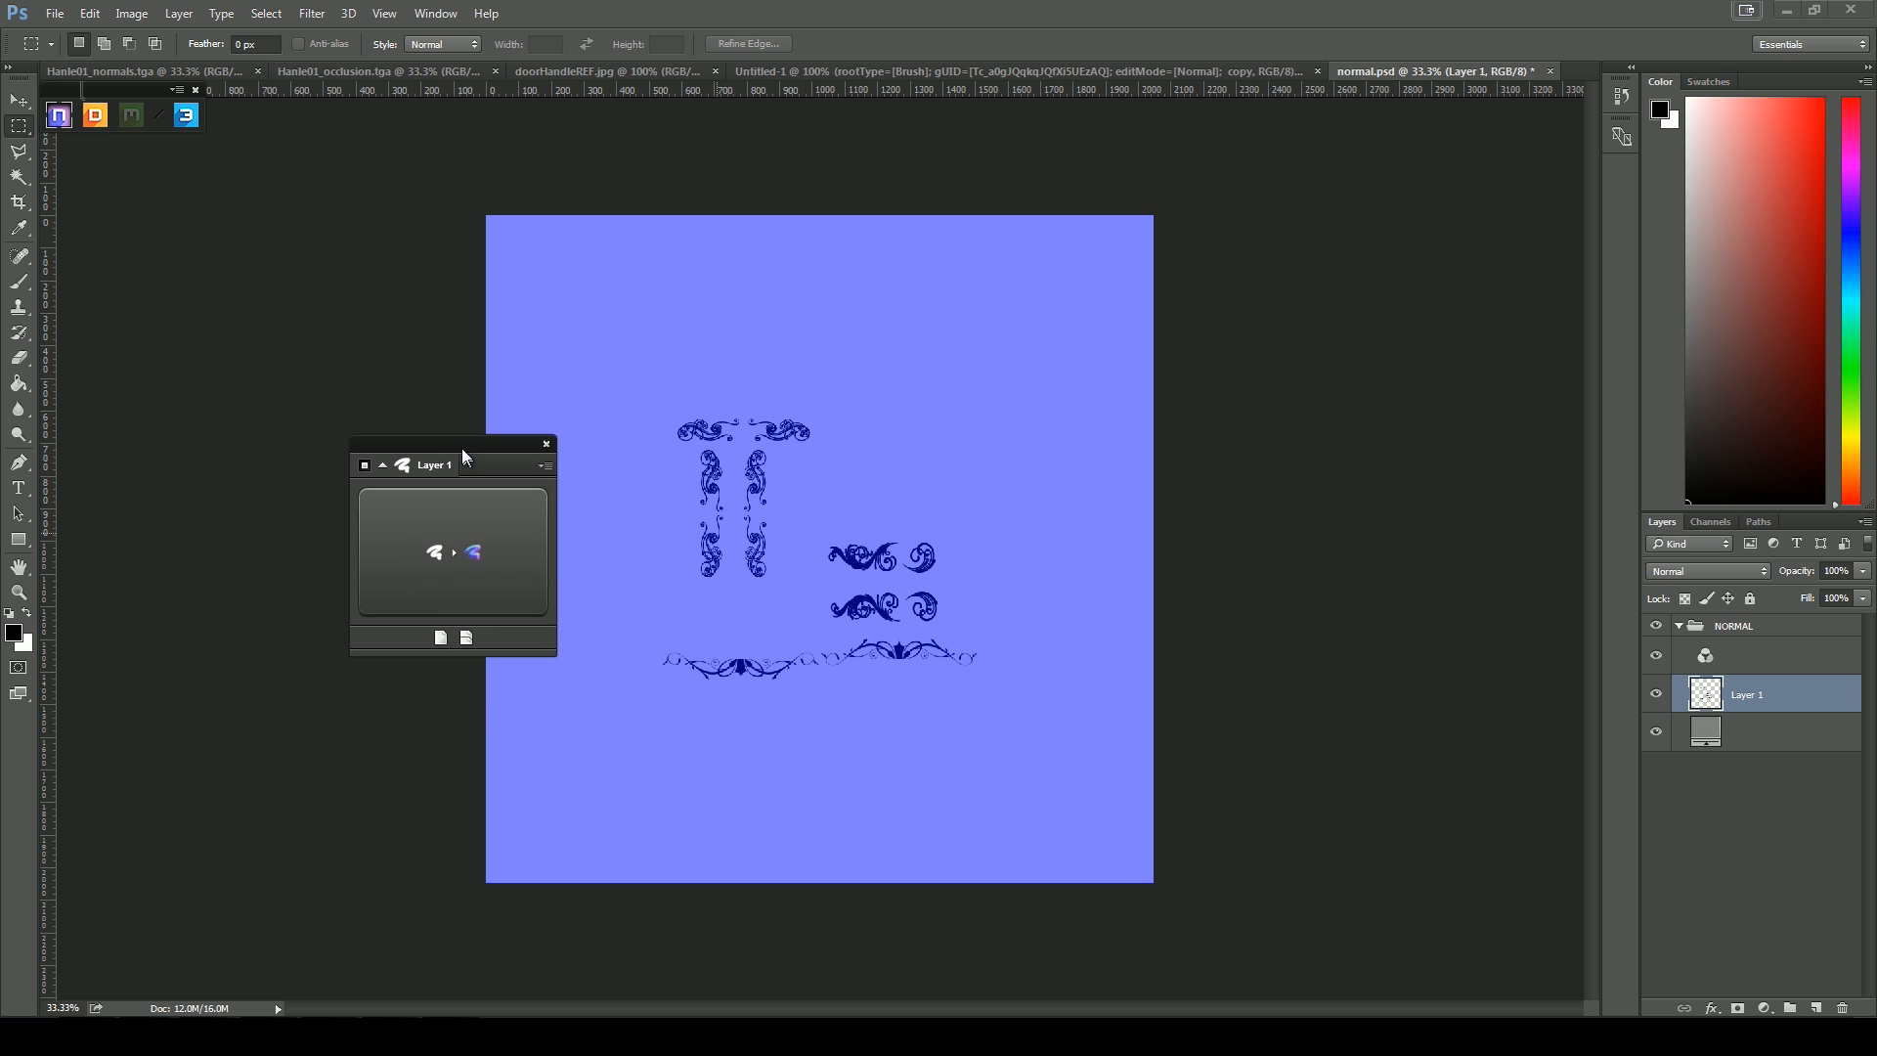
Convert the pasted ornaments in normal.psd into a normal-map relief with size 3
left_click(448, 557)
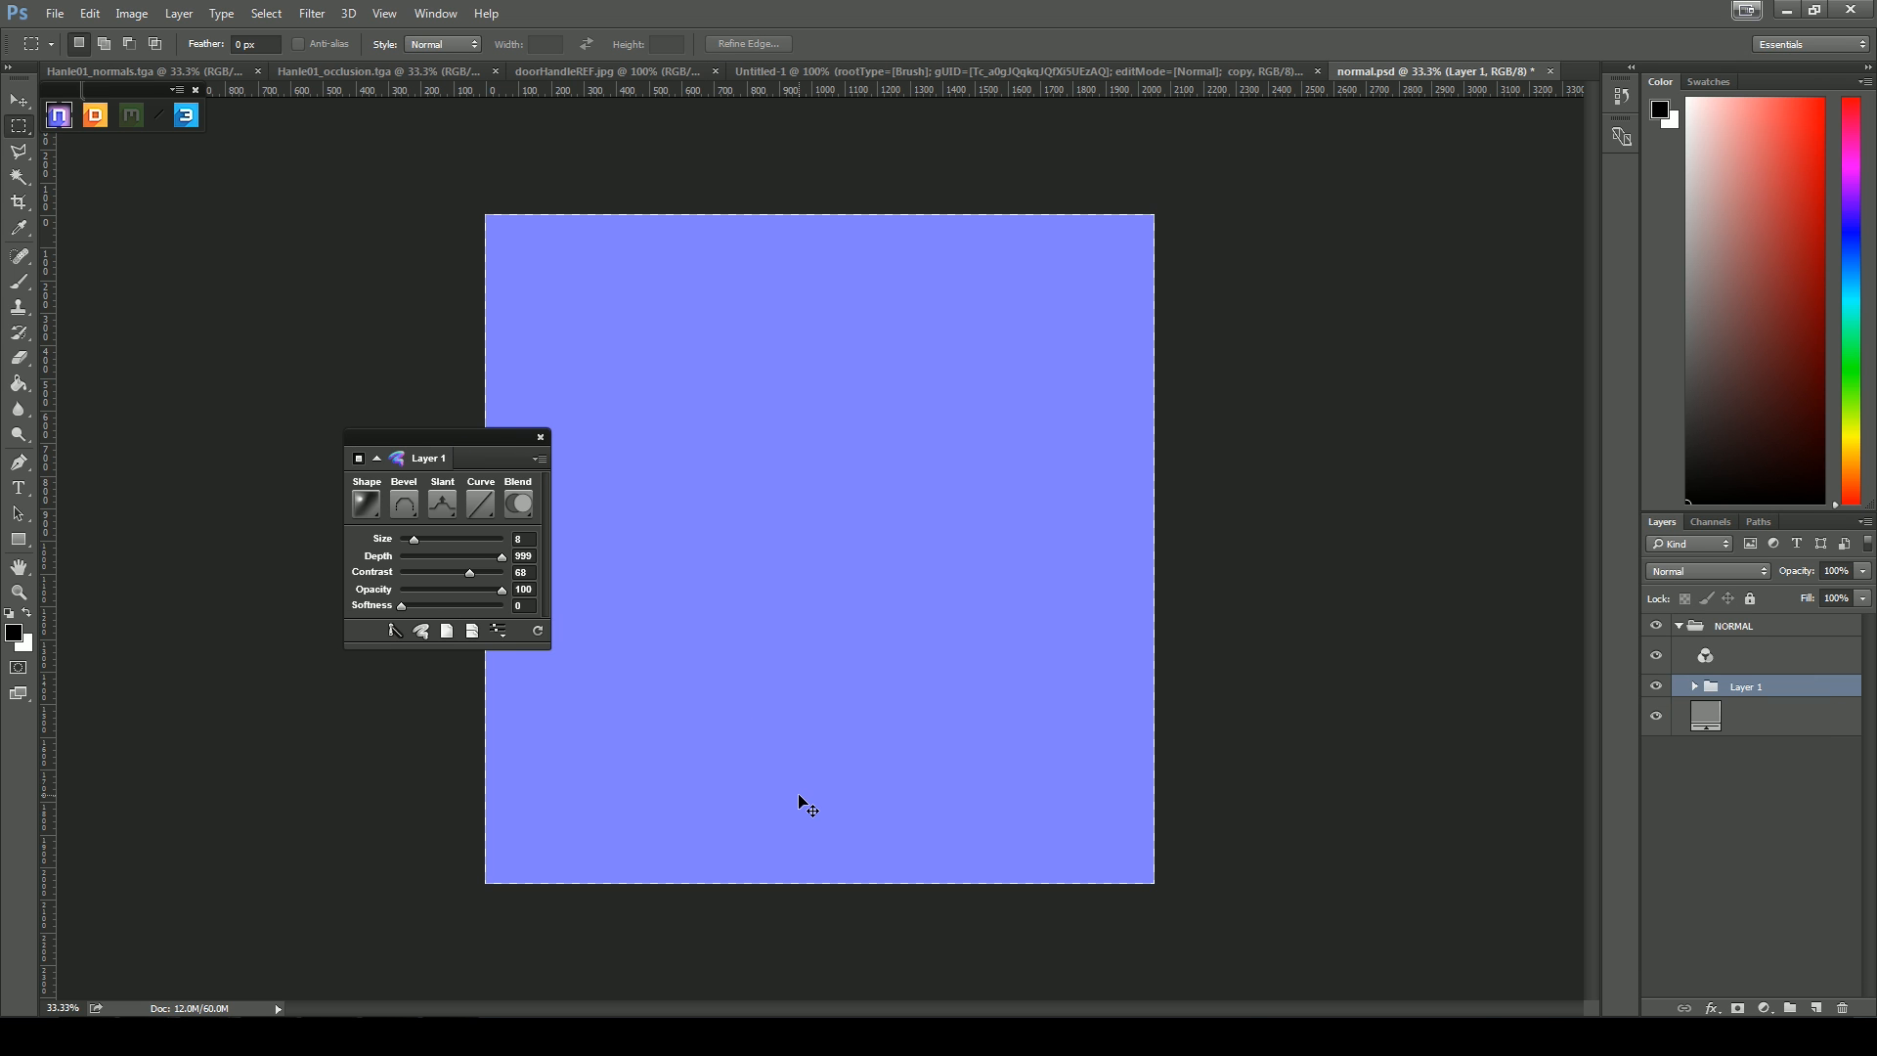
left_click(1694, 688)
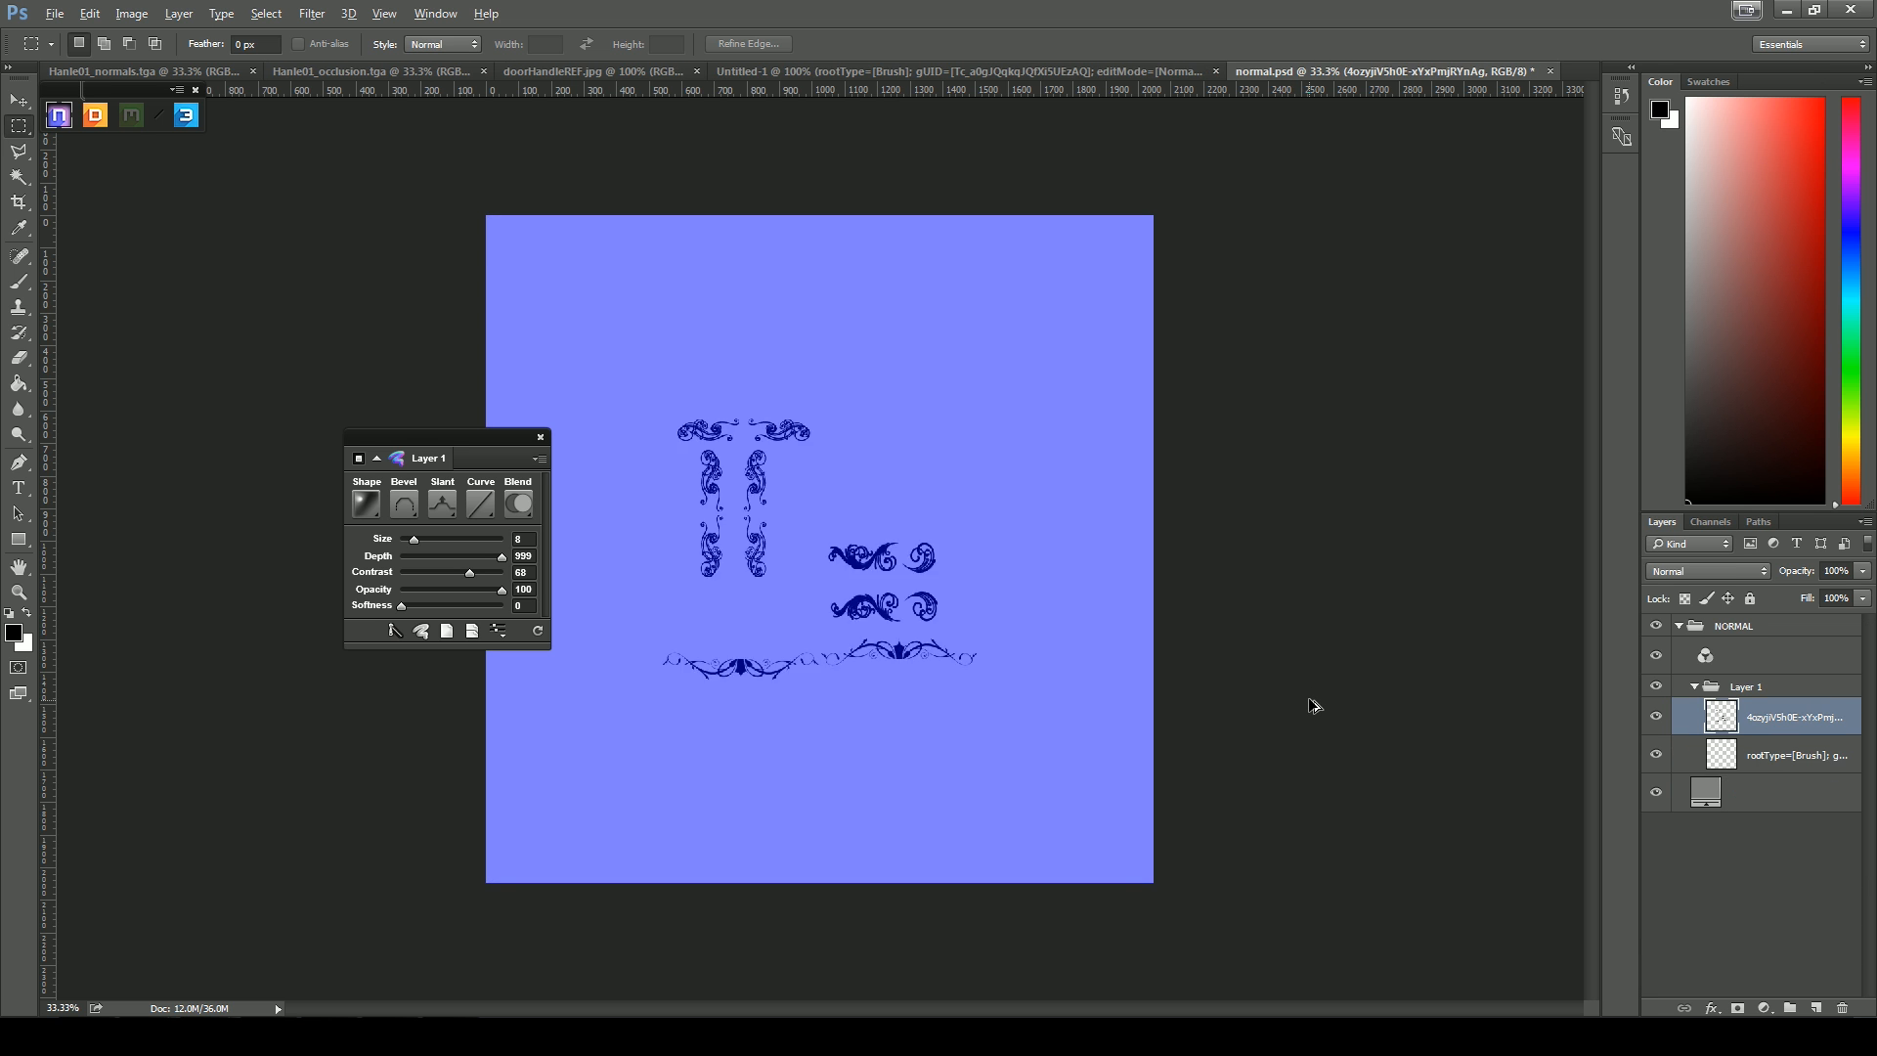
left_click(1711, 694, "ctrl")
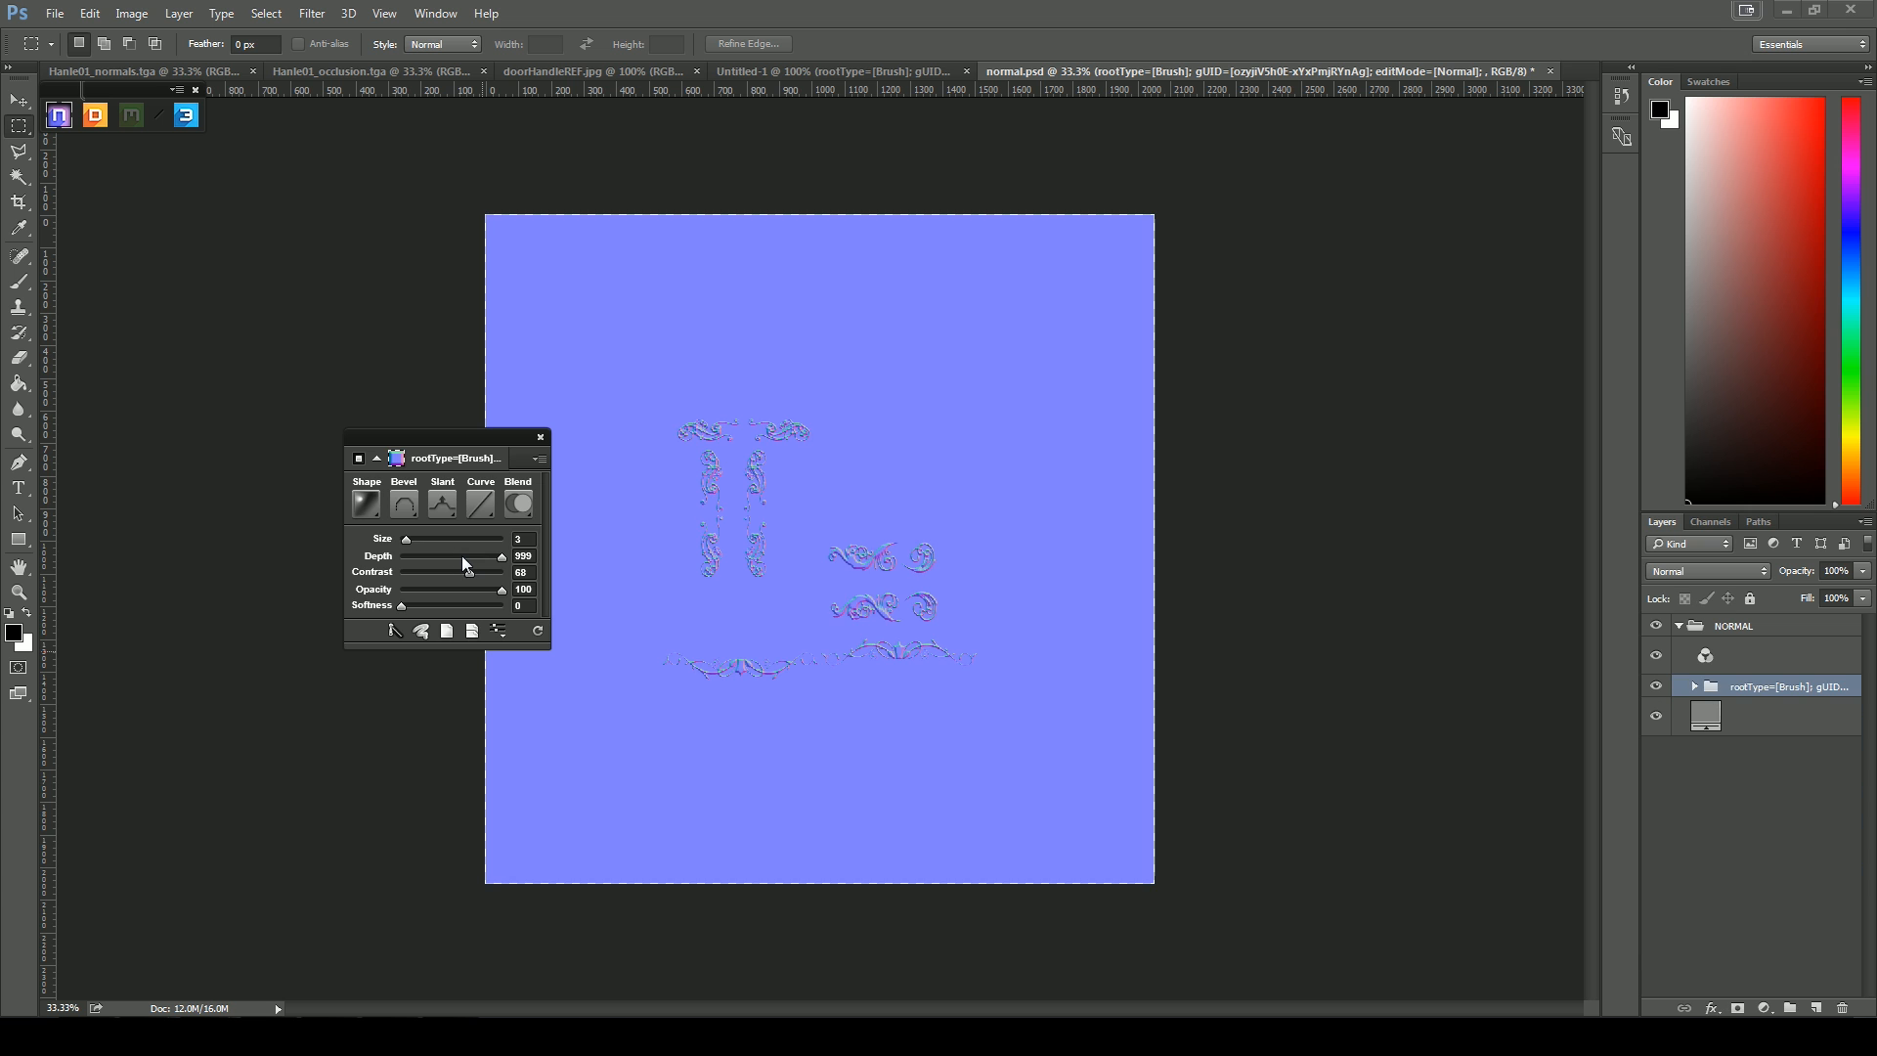
scroll(1047, 750, "up", 4, "alt")
scroll(1047, 750, "down", 1, "alt")
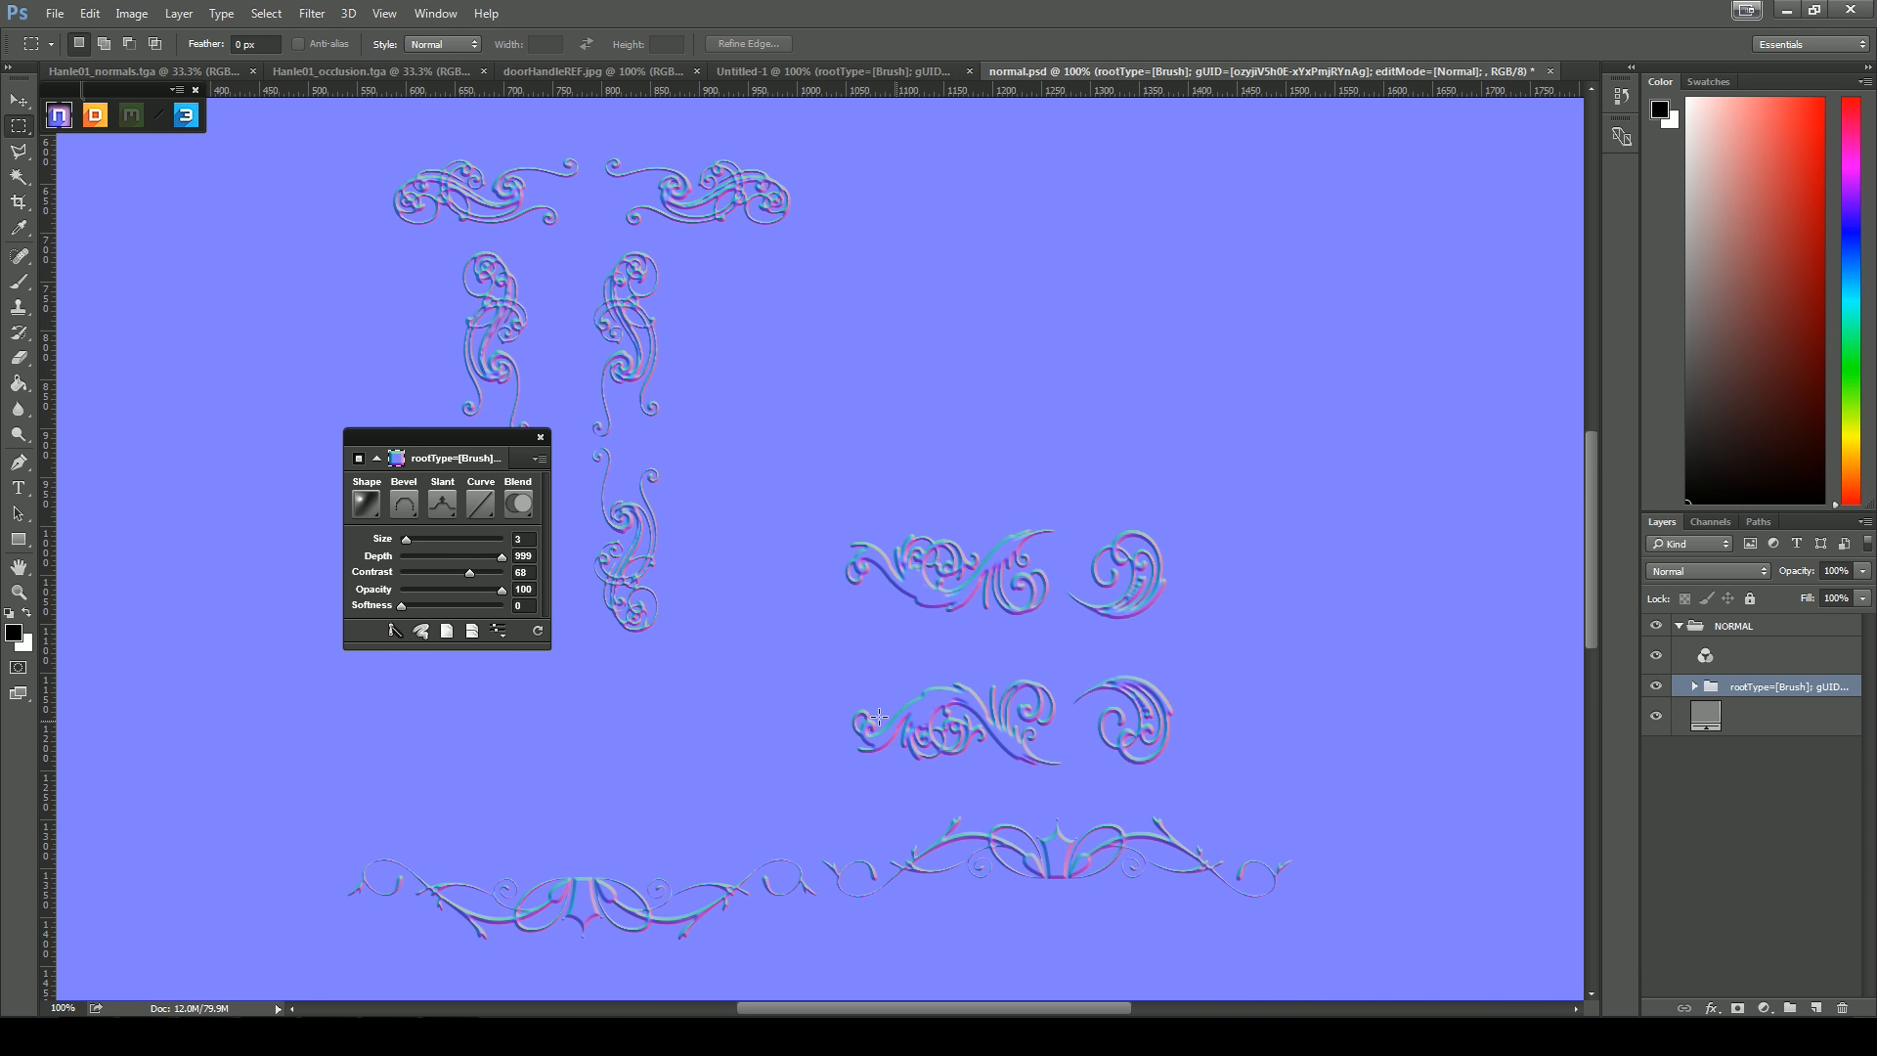
Move the normal settings palette clear of the ornaments and flatten normal.psd
left_click_drag(851, 629, 1090, 760)
left_click_drag(436, 433, 307, 446)
left_click(179, 14)
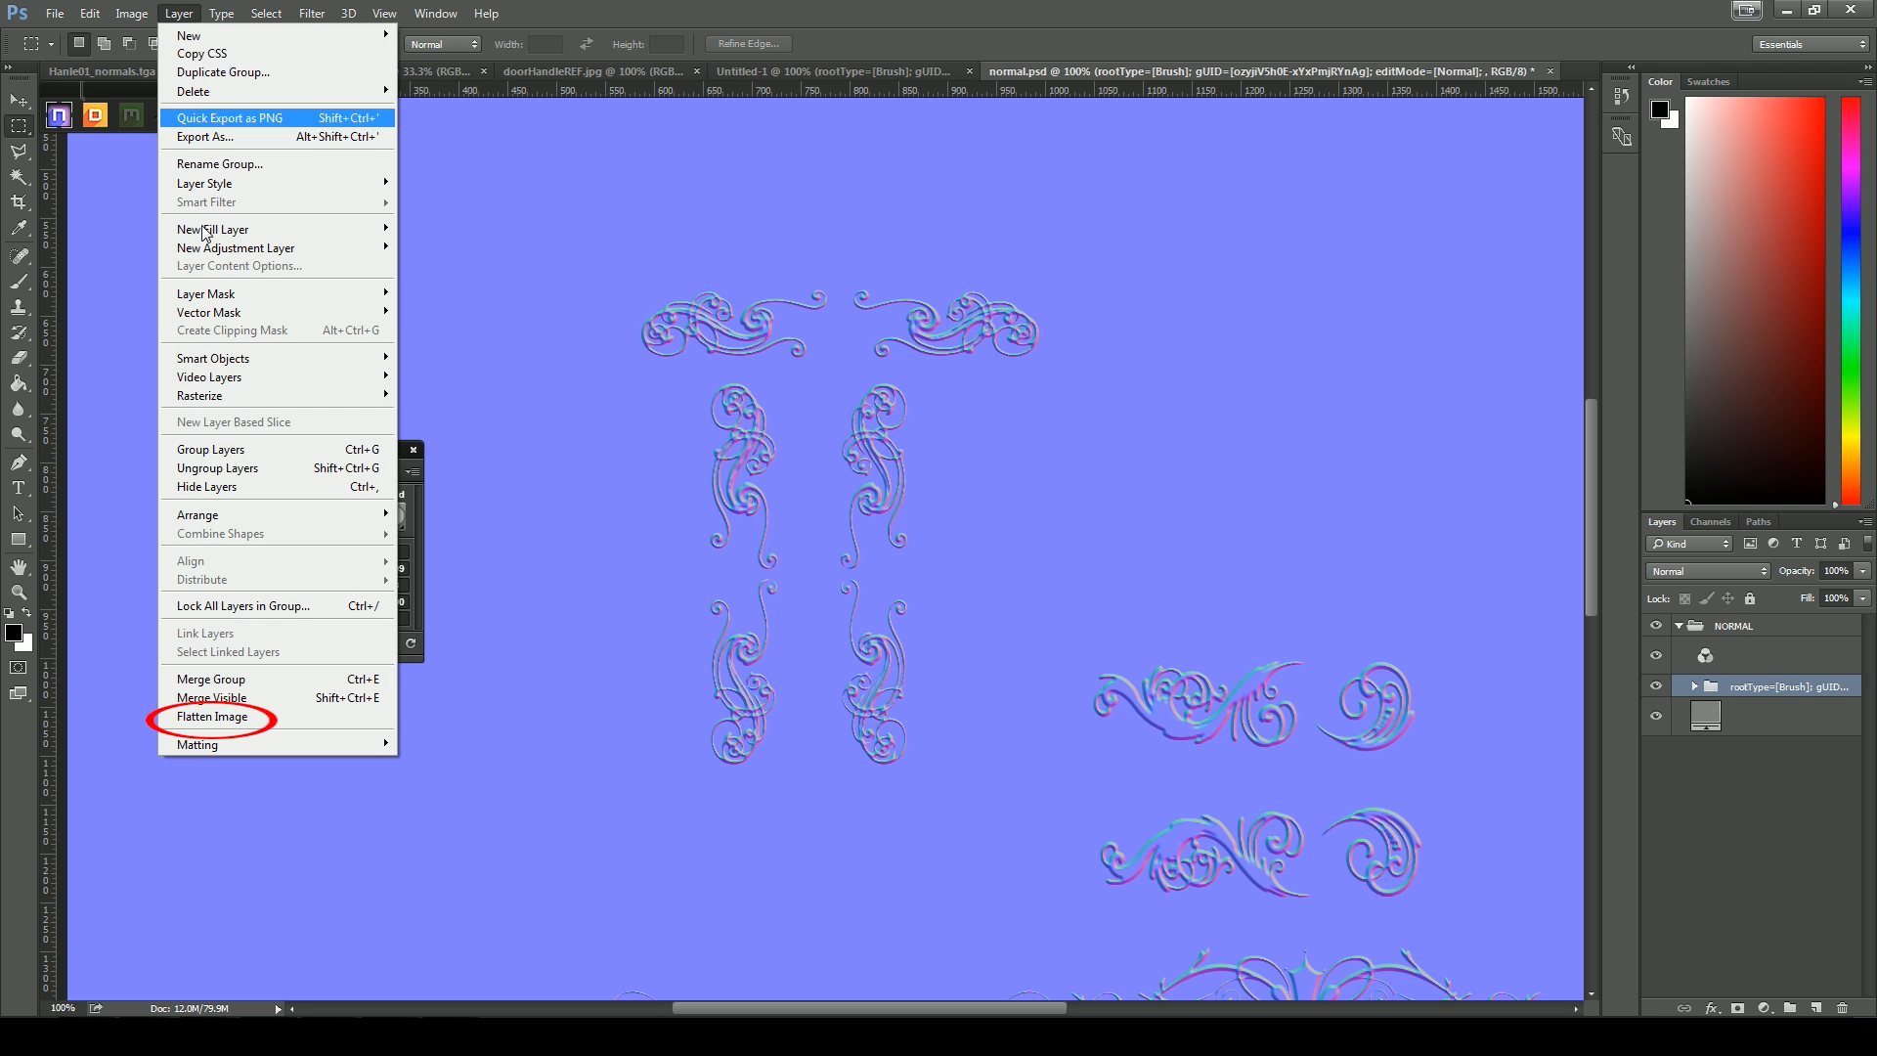
left_click(221, 718)
Select the horizontal swirl pair in normal.psd with a marquee and copy it into Hanle01_normals.tga
left_click_drag(627, 240, 1070, 369)
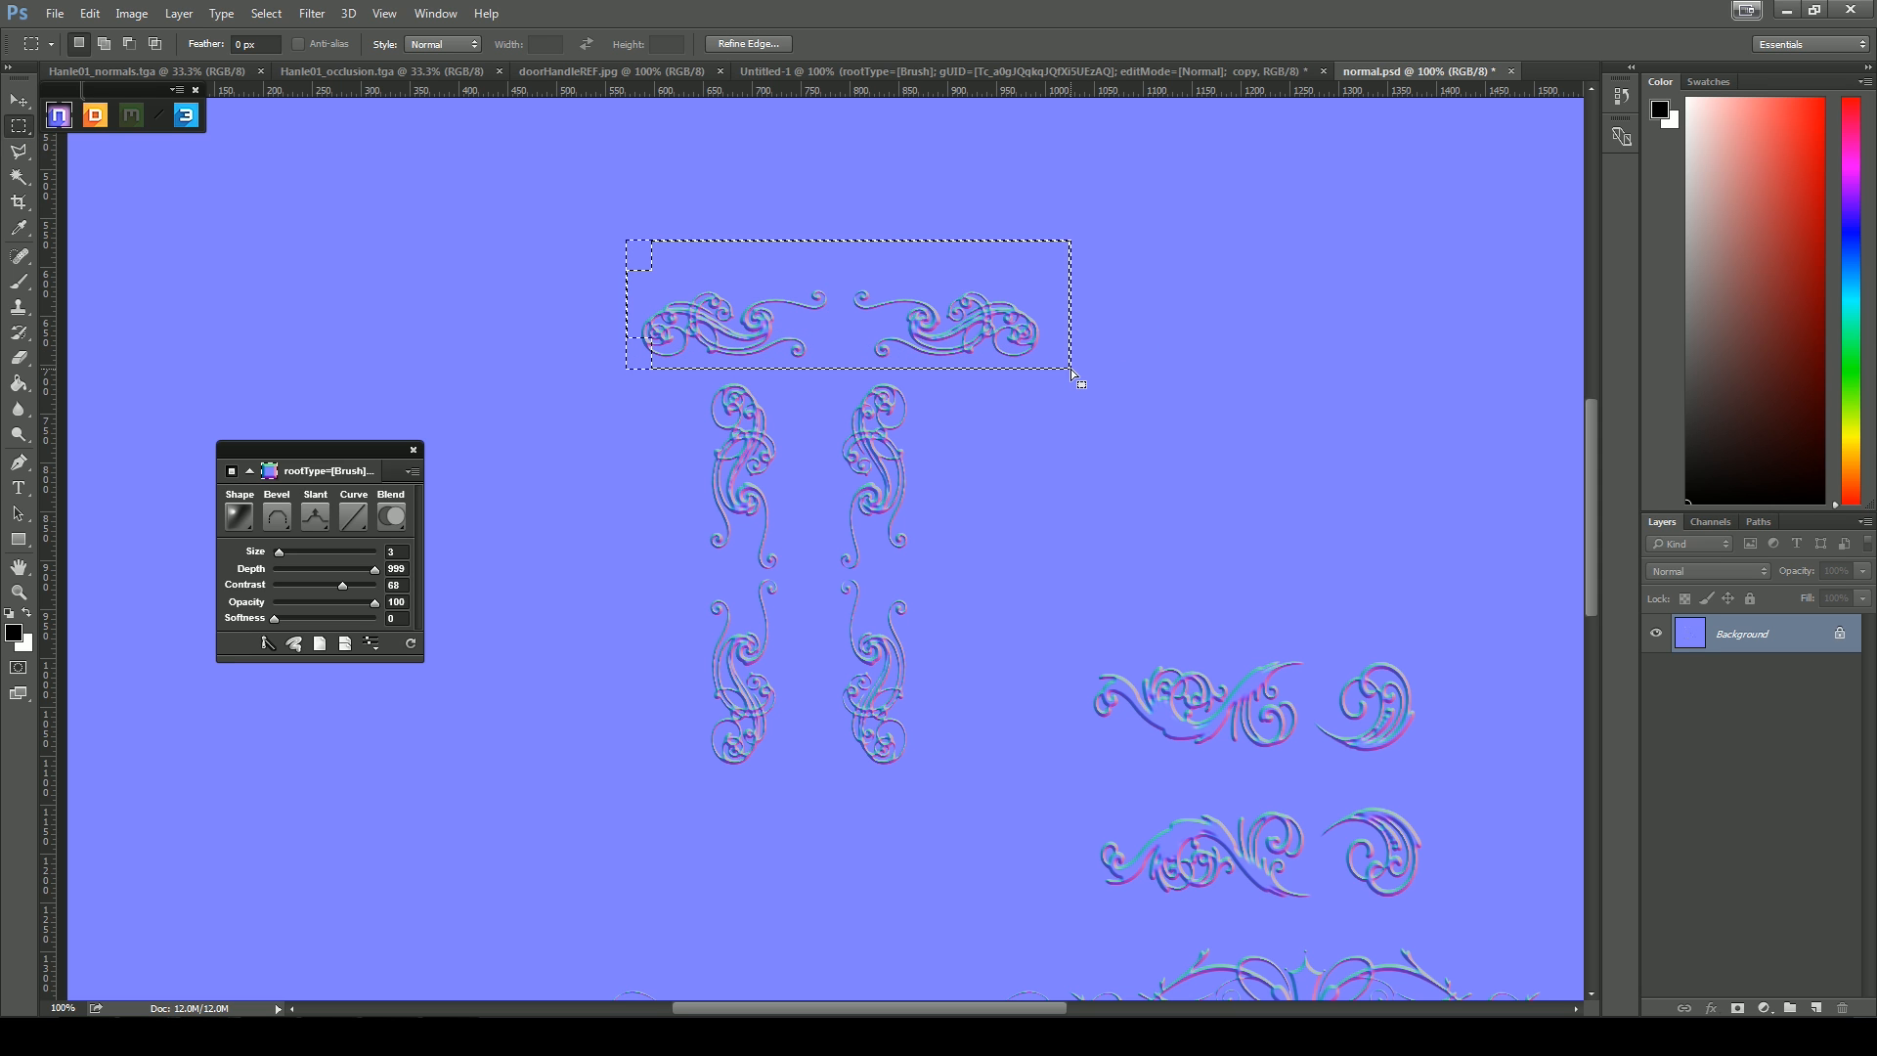
left_click(258, 75)
key("ctrl+v")
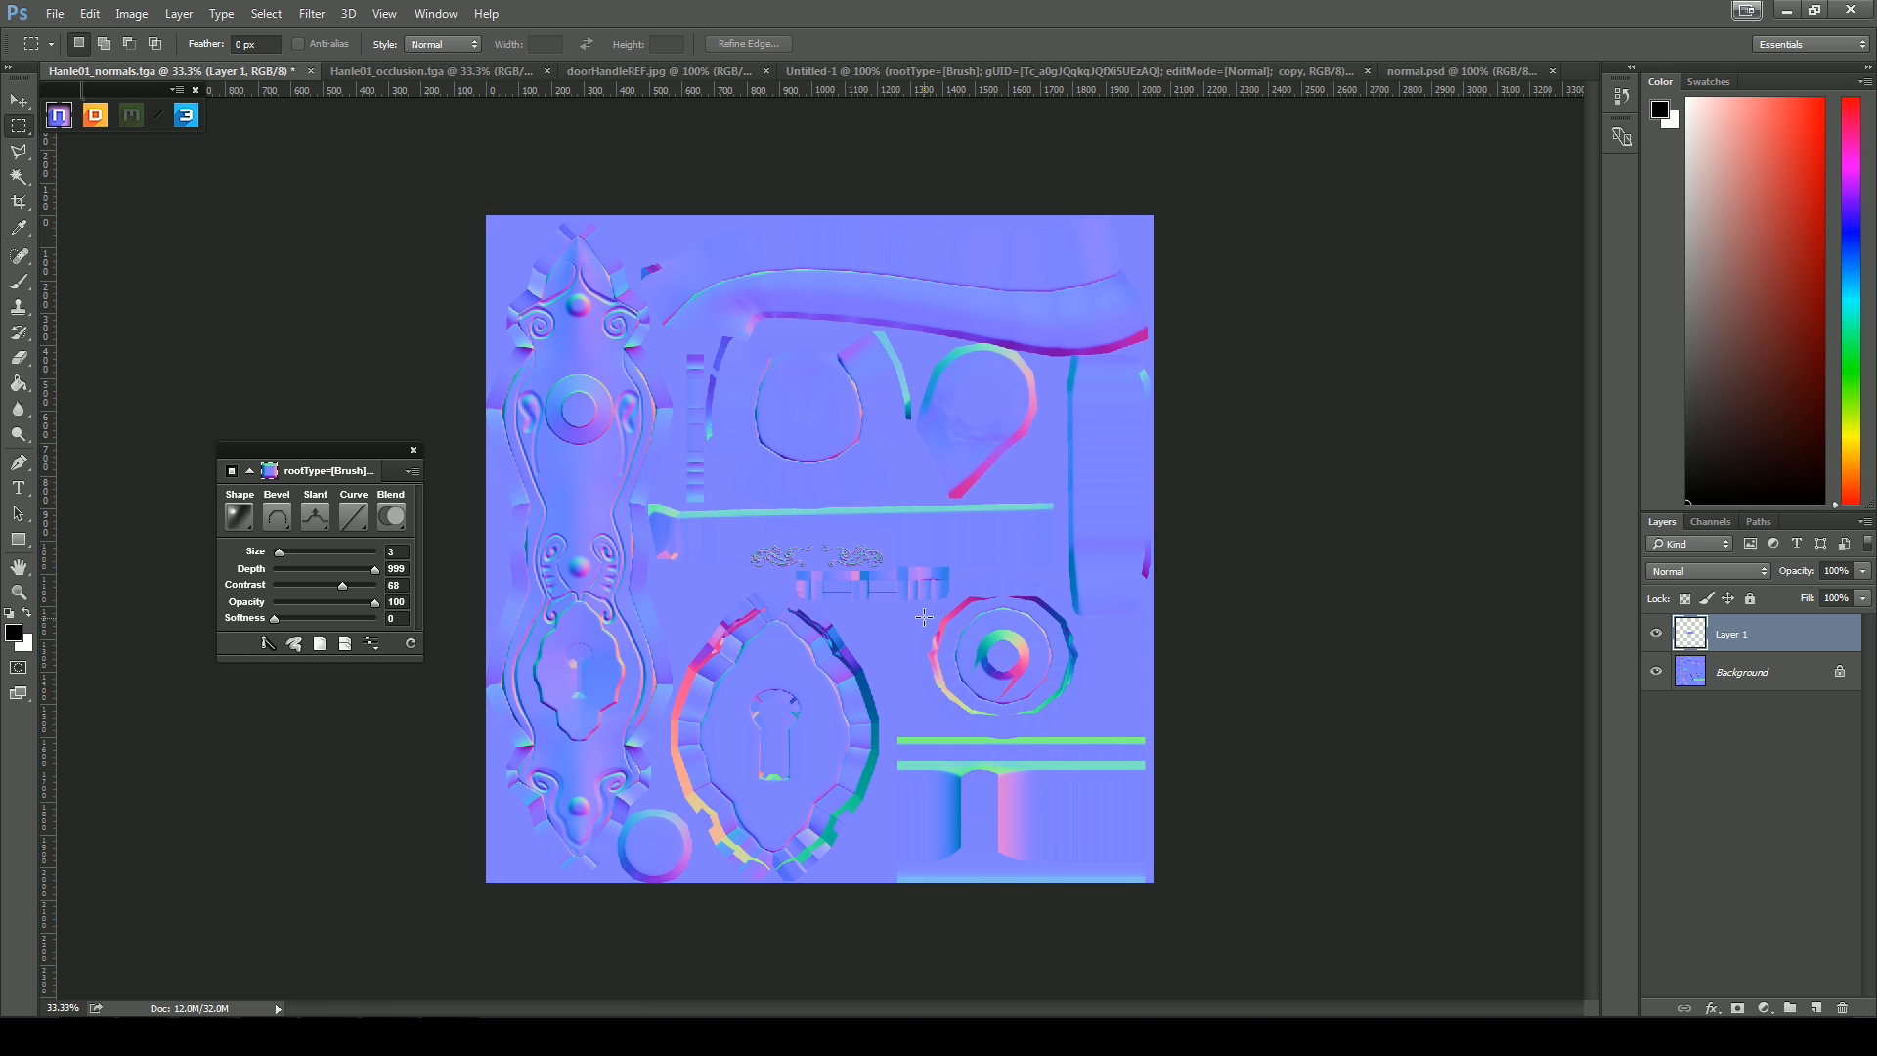
key("ctrl+plus")
key("ctrl+plus")
left_click_drag(968, 705, 1105, 561)
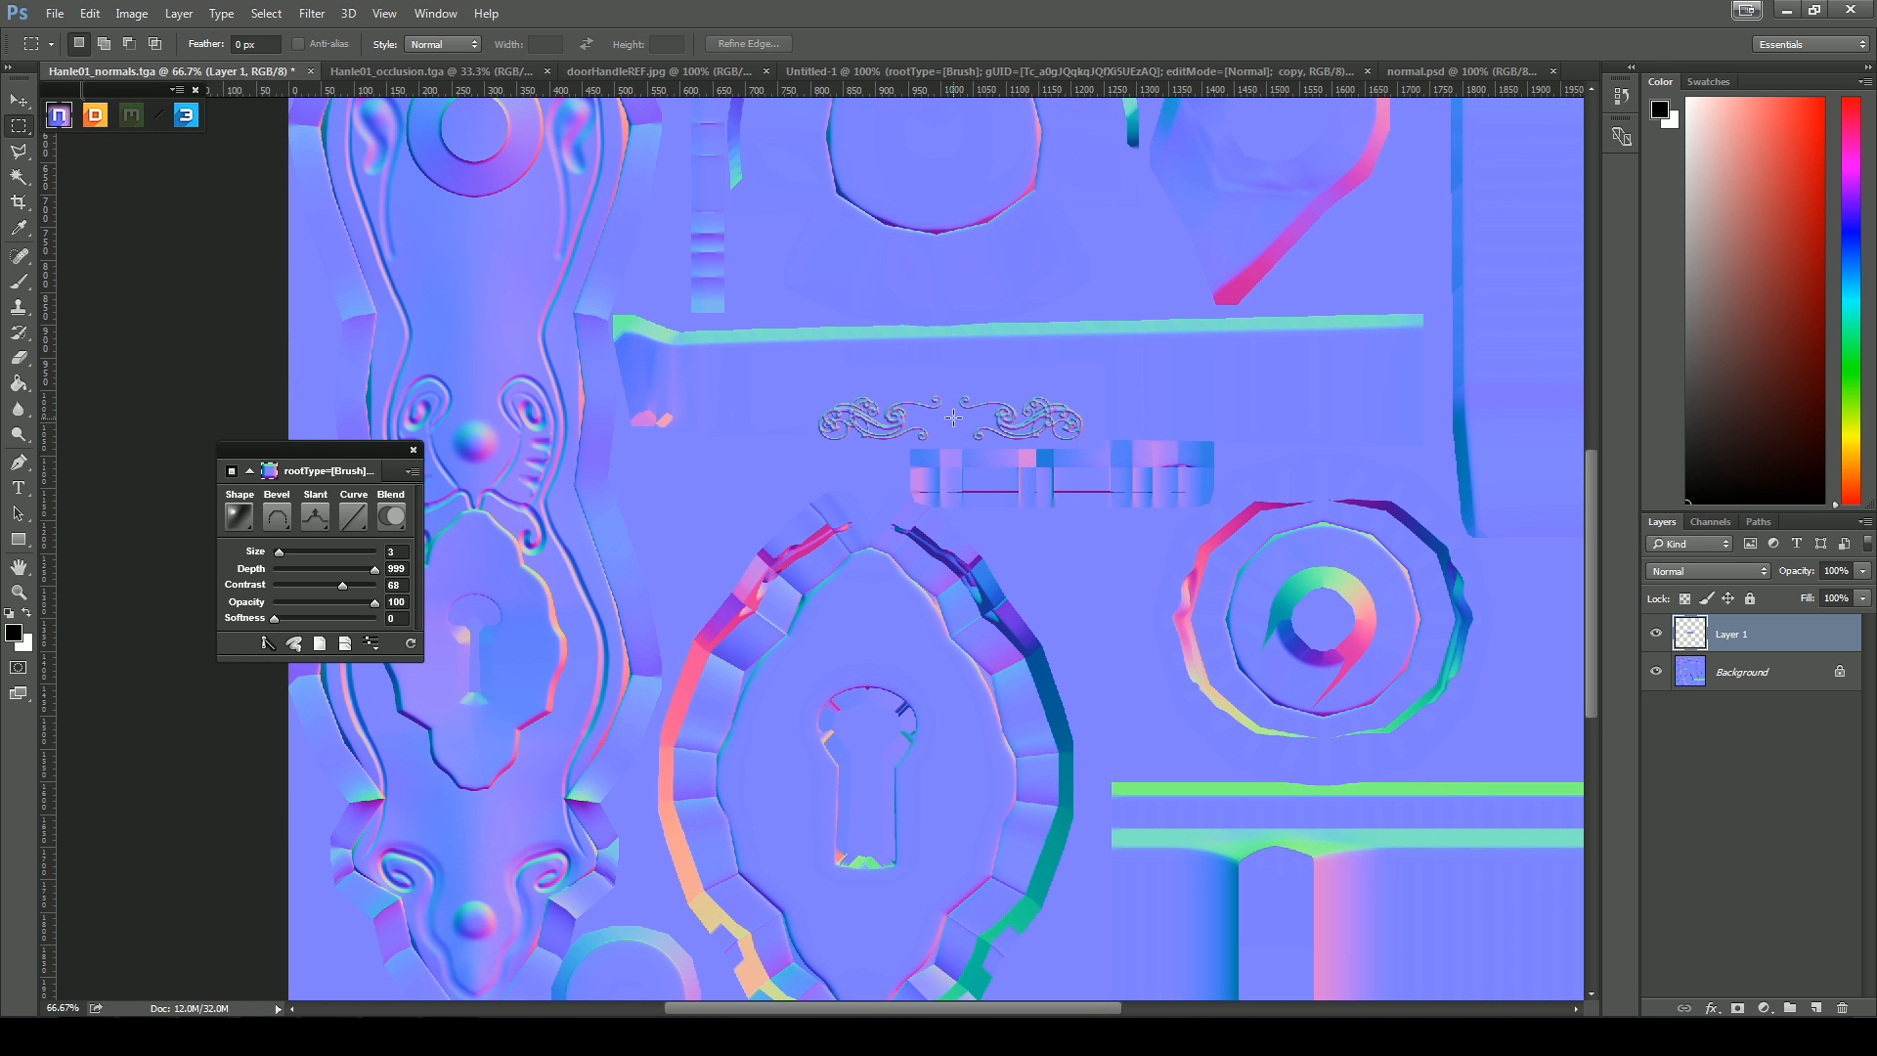
Move the pasted swirl pair onto the keyhole plate, just above the keyhole
key("v")
left_click_drag(916, 427, 847, 662)
key("ctrl+plus")
key("ctrl+plus")
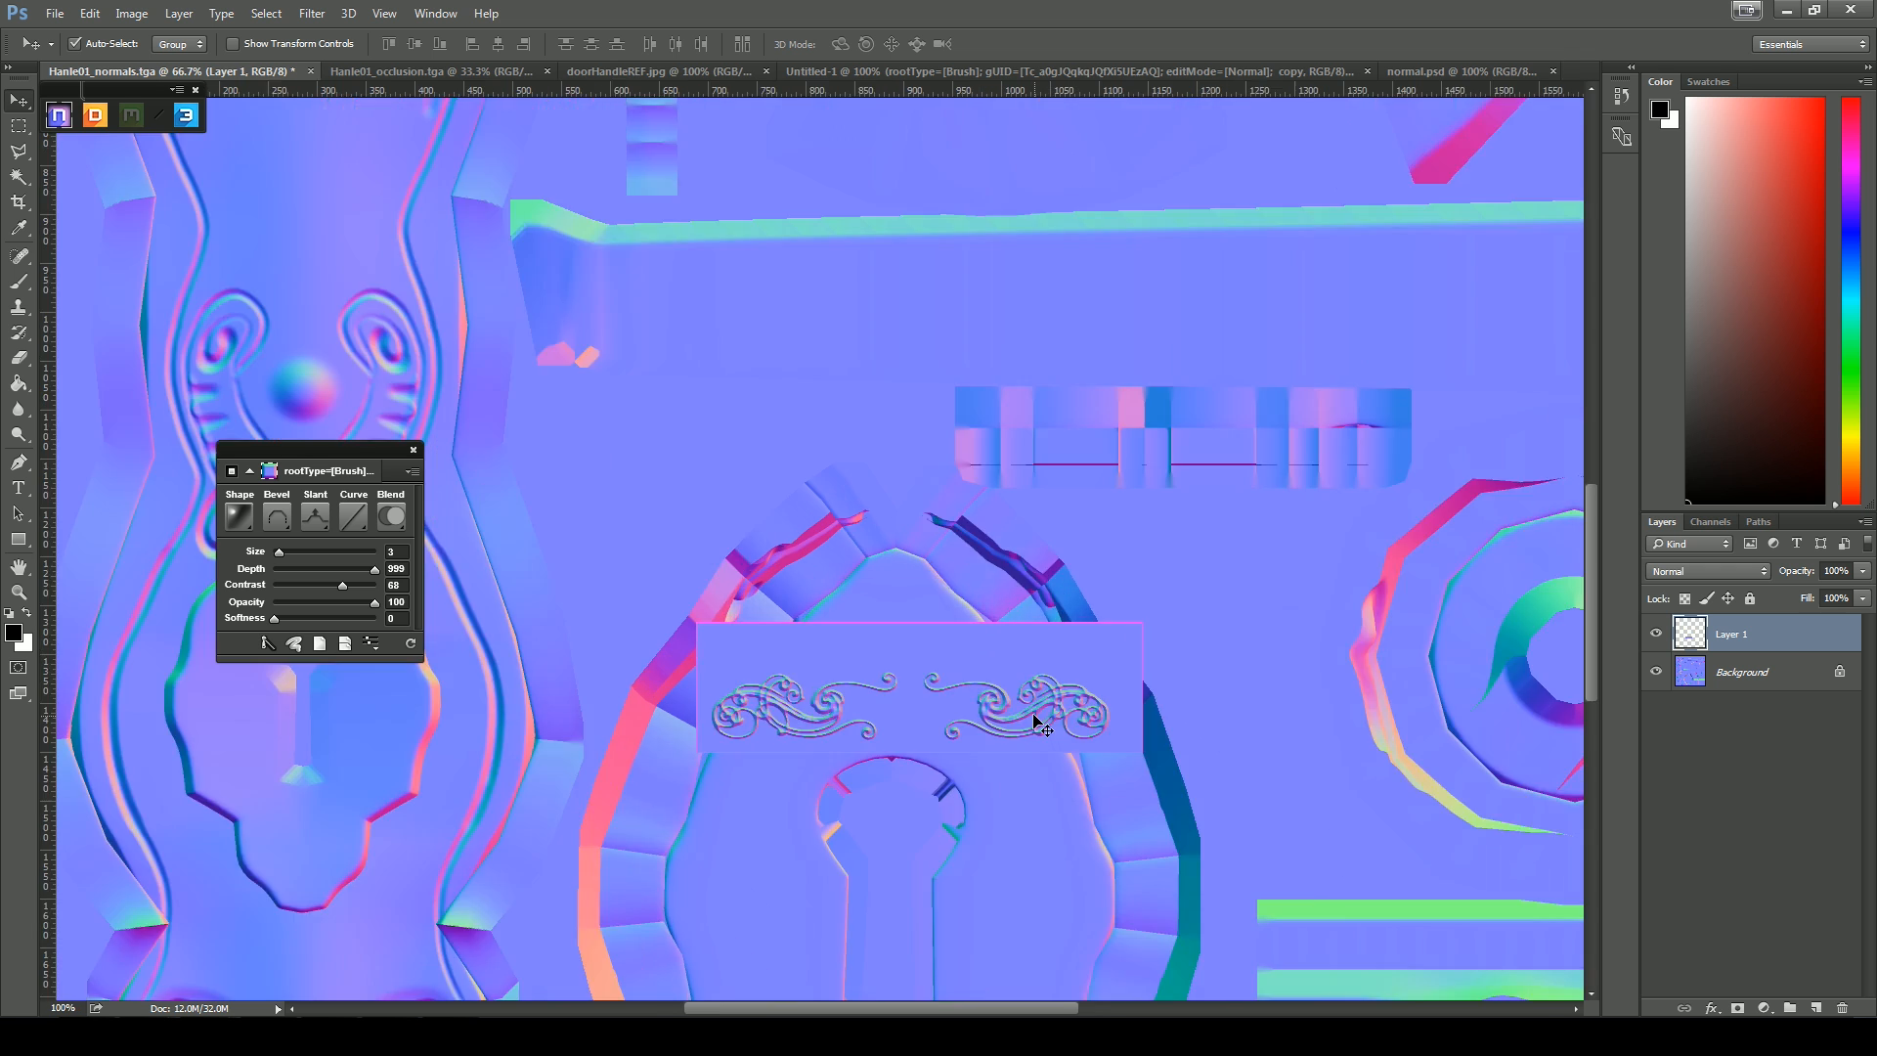
left_click_drag(1040, 724, 1006, 410)
left_click_drag(819, 555, 896, 543)
Trim the empty strip above the pasted swirls and delete their flat blue background with the Magic Wand
key("m")
left_click_drag(555, 320, 1567, 469)
key("Delete")
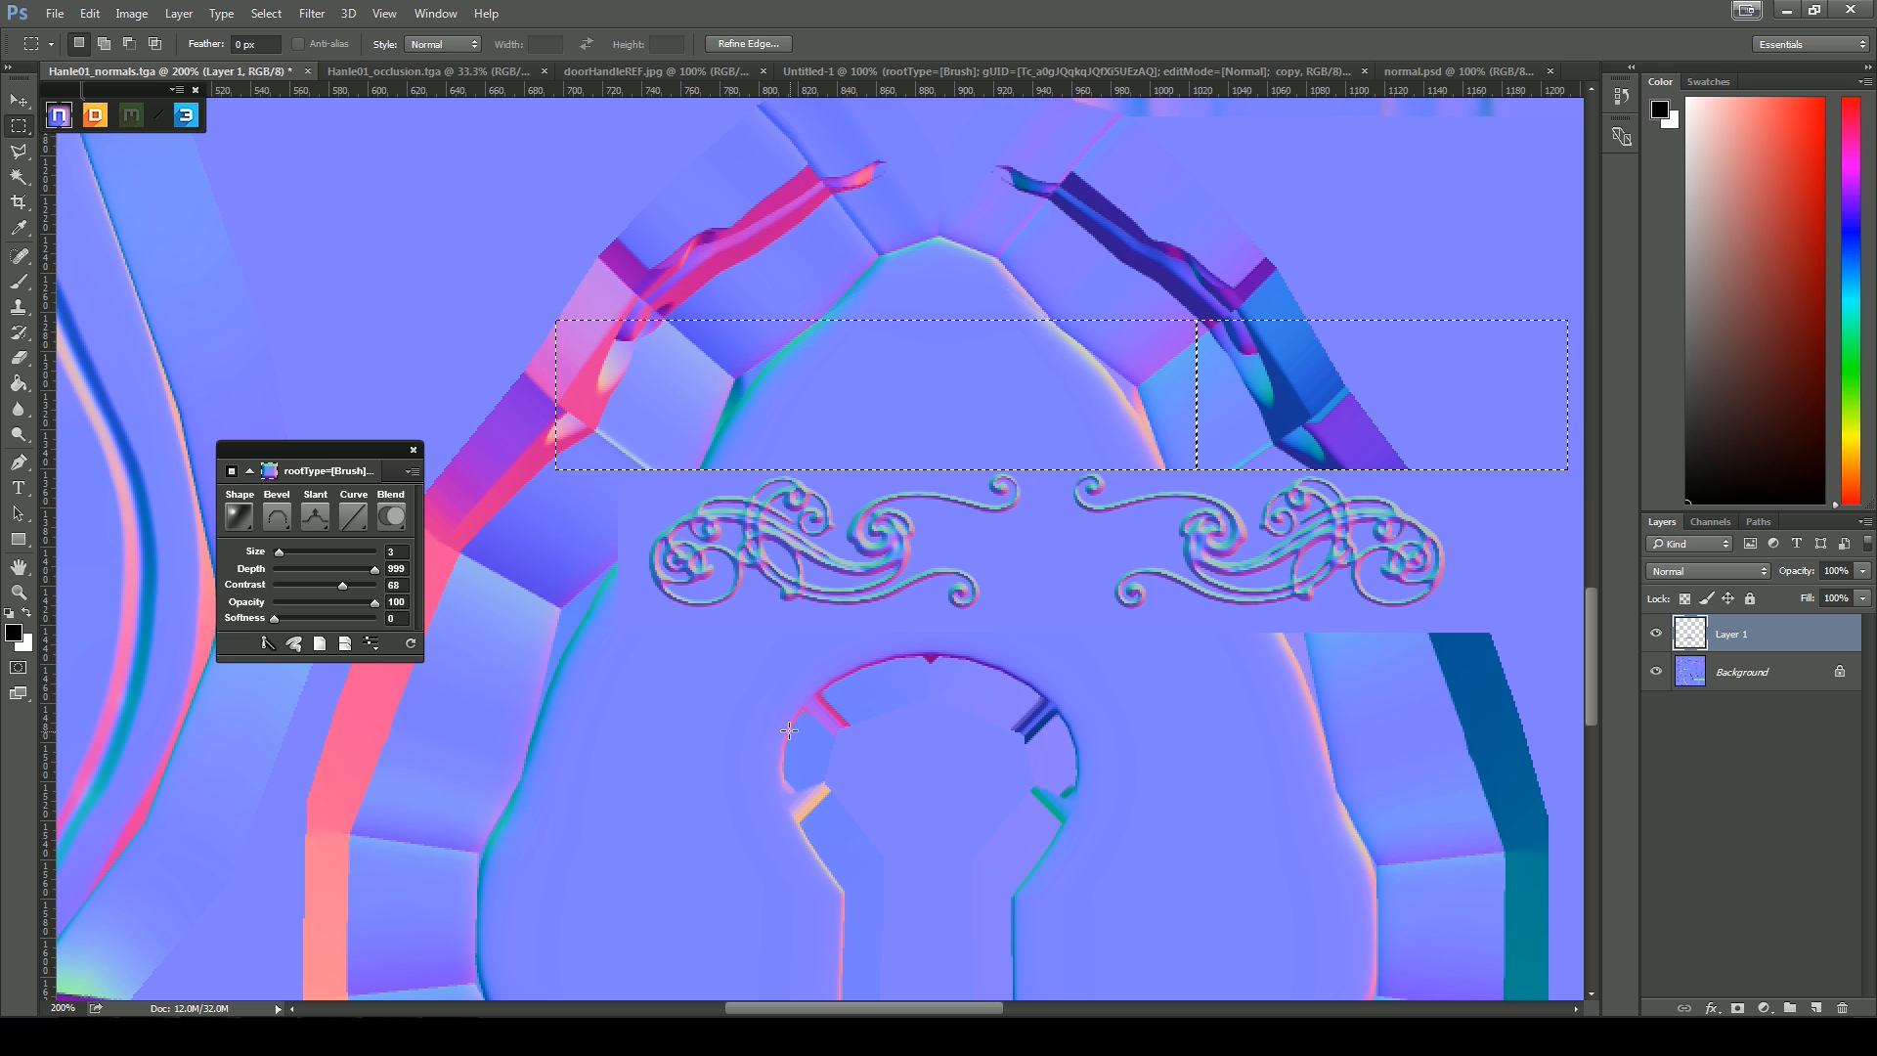
key("w")
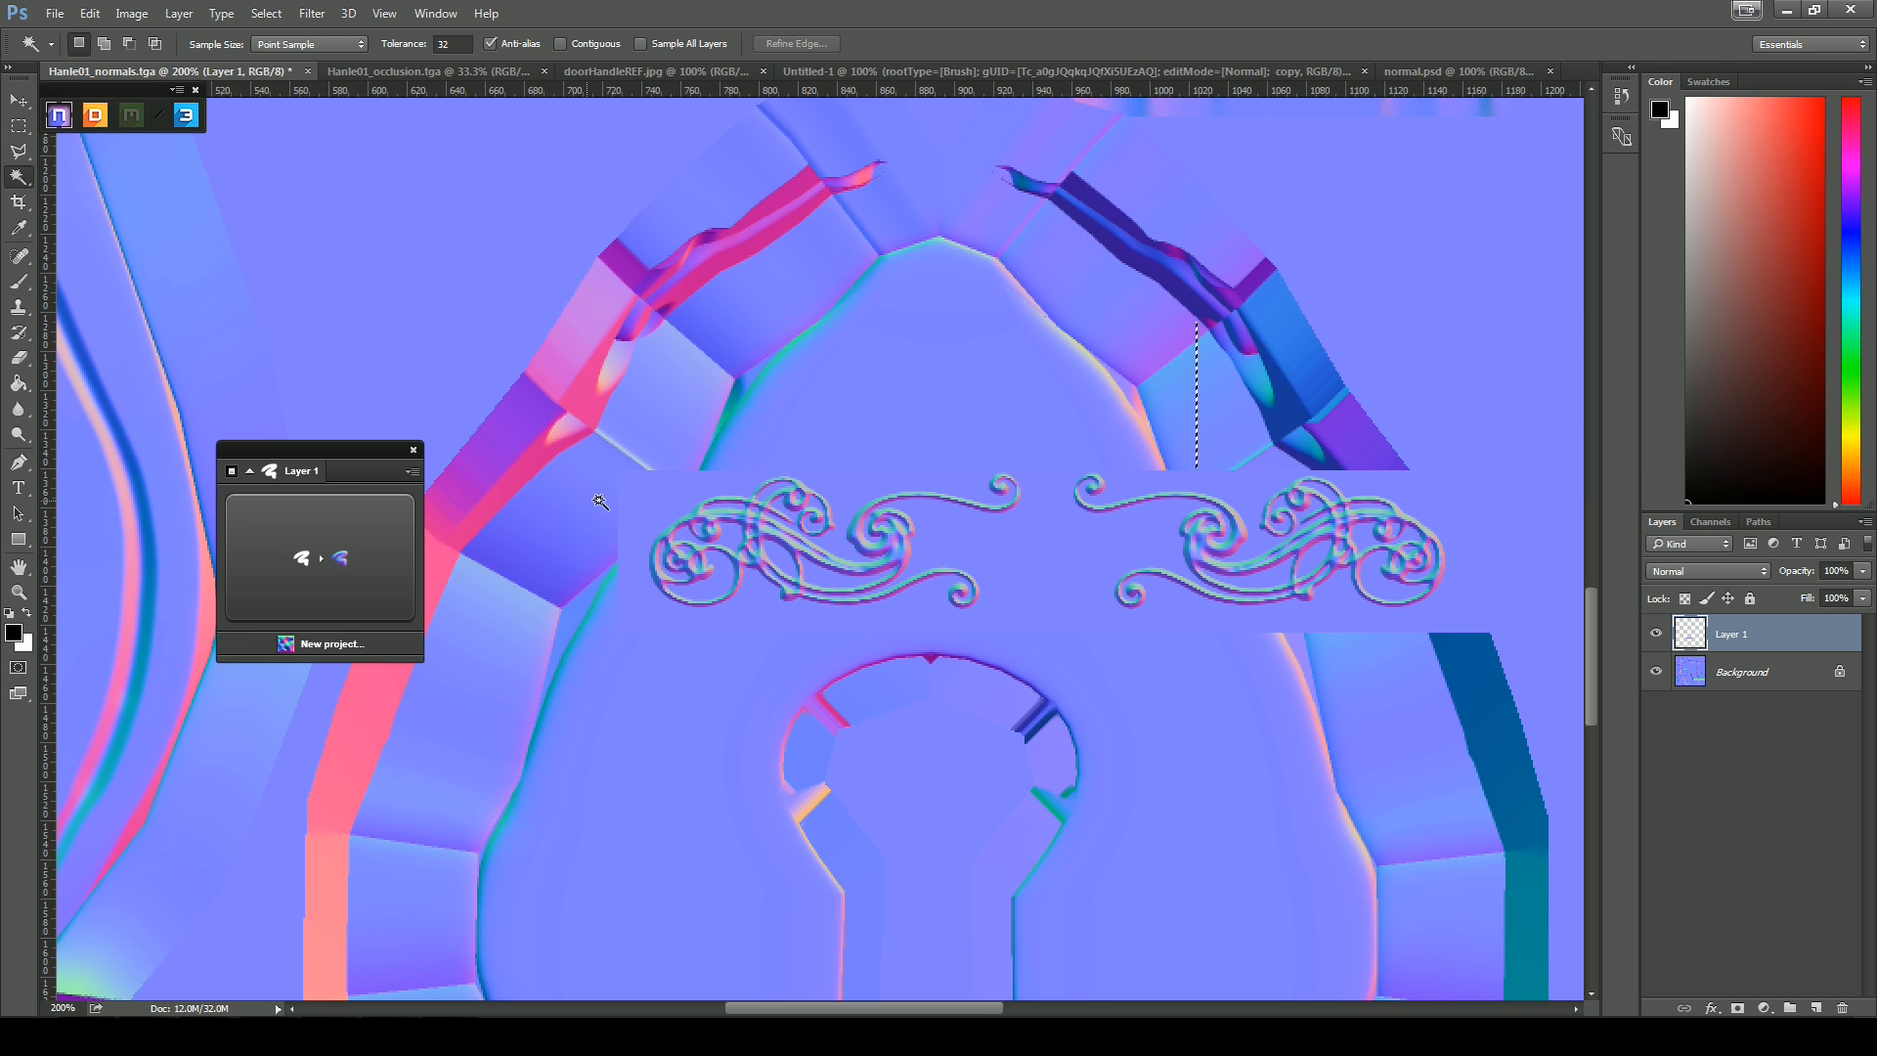
left_click(634, 507)
key("Delete")
Reduce the swirl pair to fit the plate and place a vertically flipped copy below the keyhole
key("v")
key("ctrl+d")
left_click_drag(859, 563, 1176, 595)
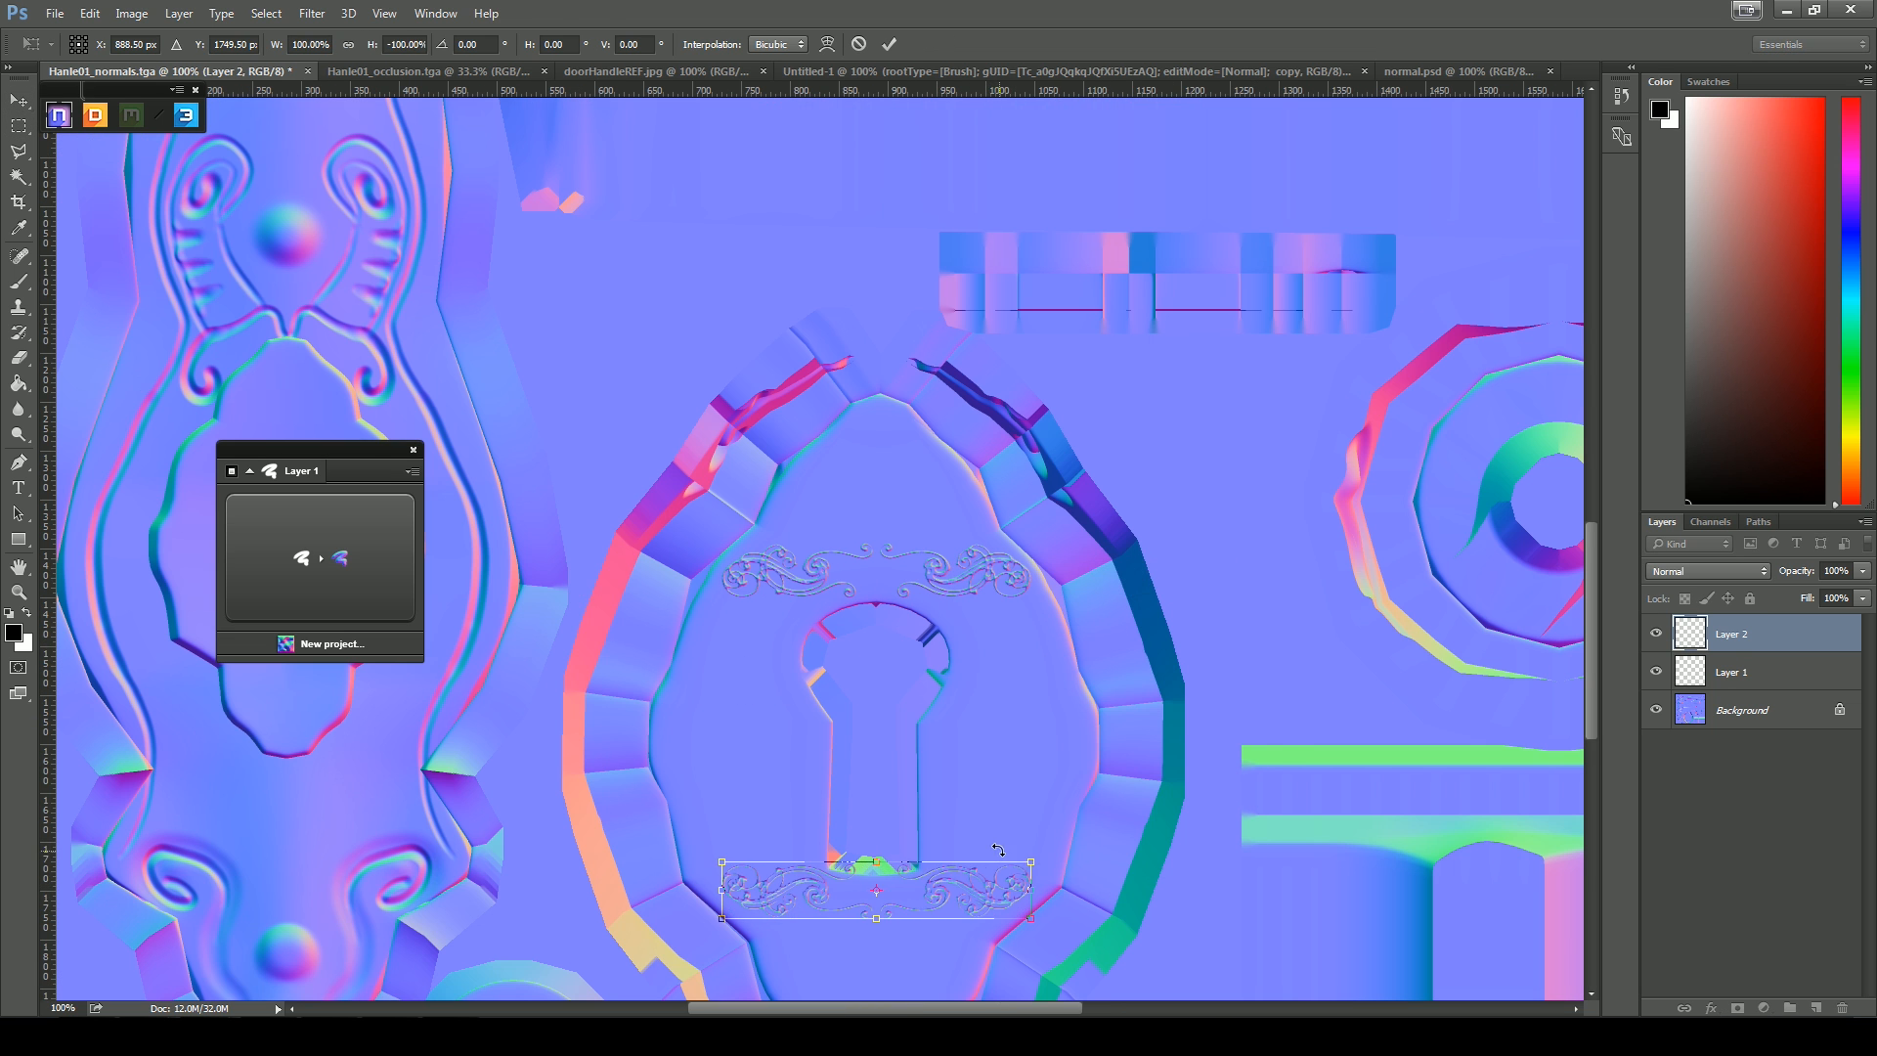
key("Return")
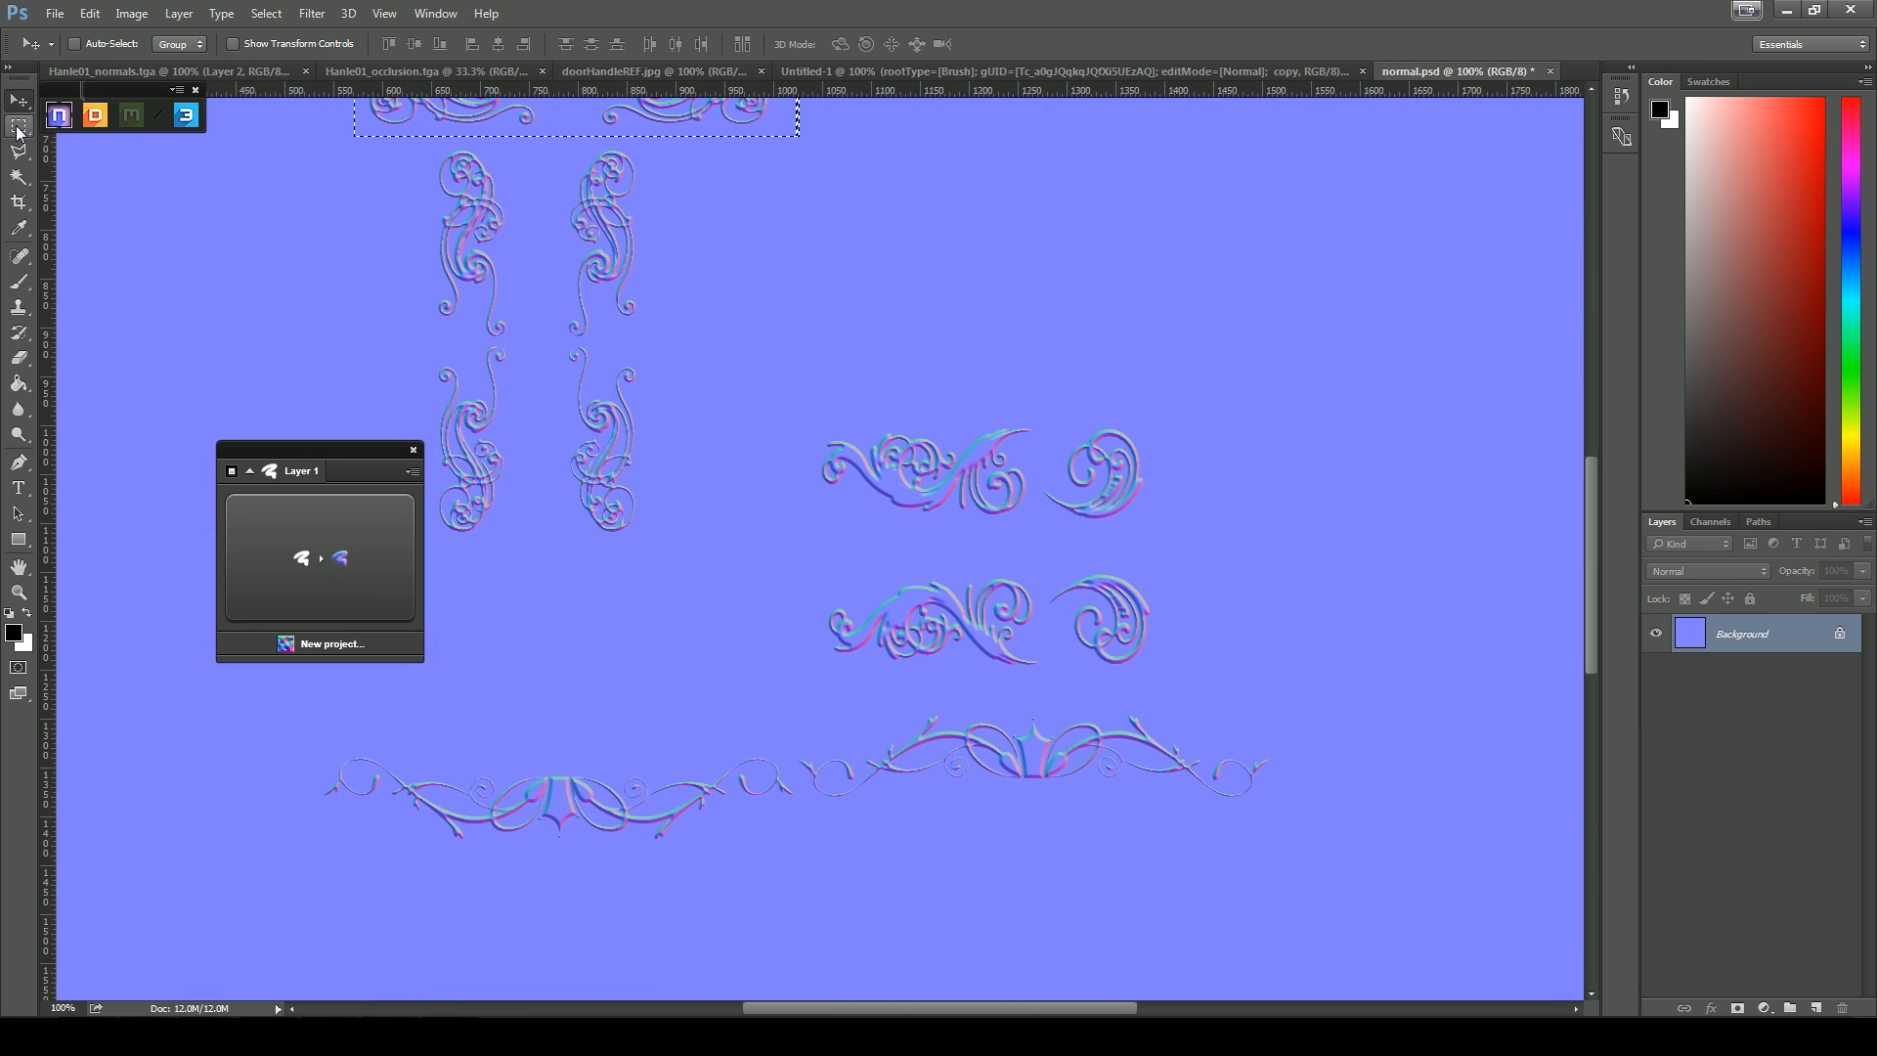
Copy the lower leafy scroll and curl from normal.psd, rotate them 90° clockwise and place them to the right of the keyhole
left_click(18, 131)
left_click_drag(1164, 565, 782, 675)
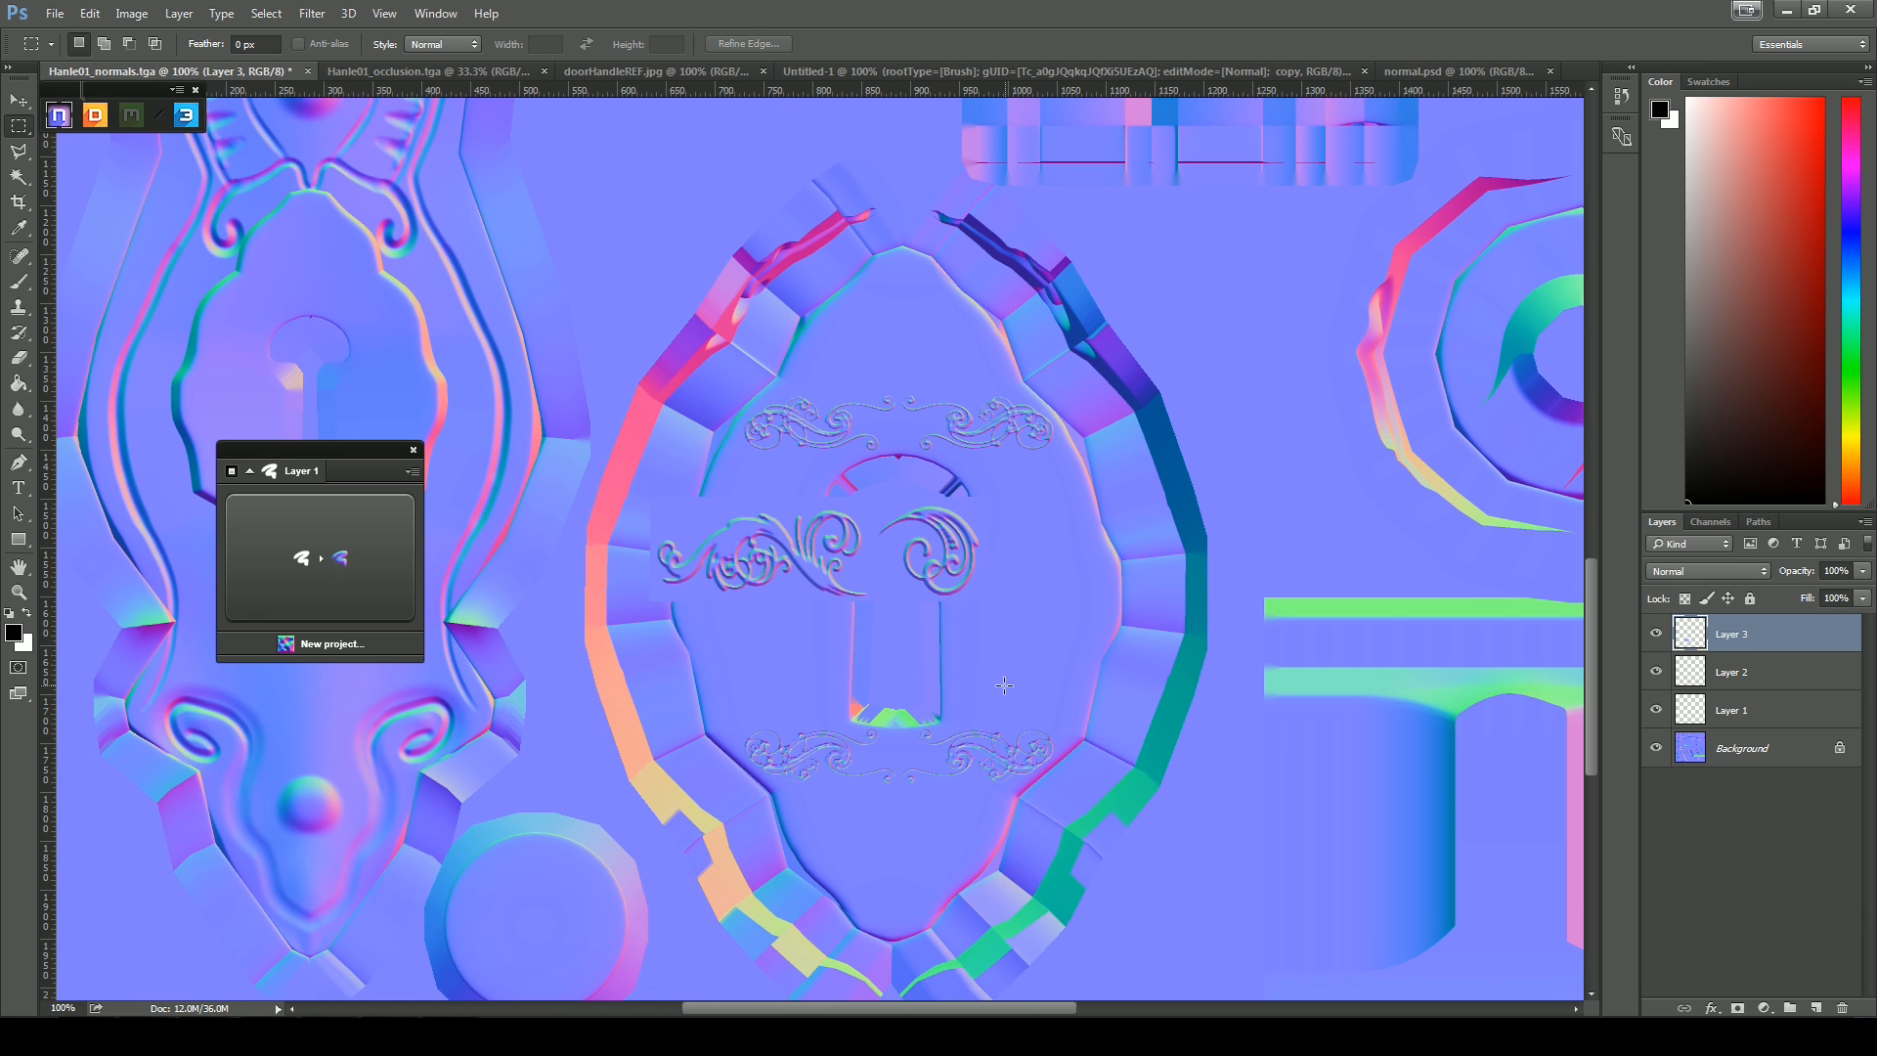
key("ctrl+t")
left_click_drag(1004, 684, 885, 377)
left_click_drag(797, 635, 1076, 548)
key("Return")
key("e")
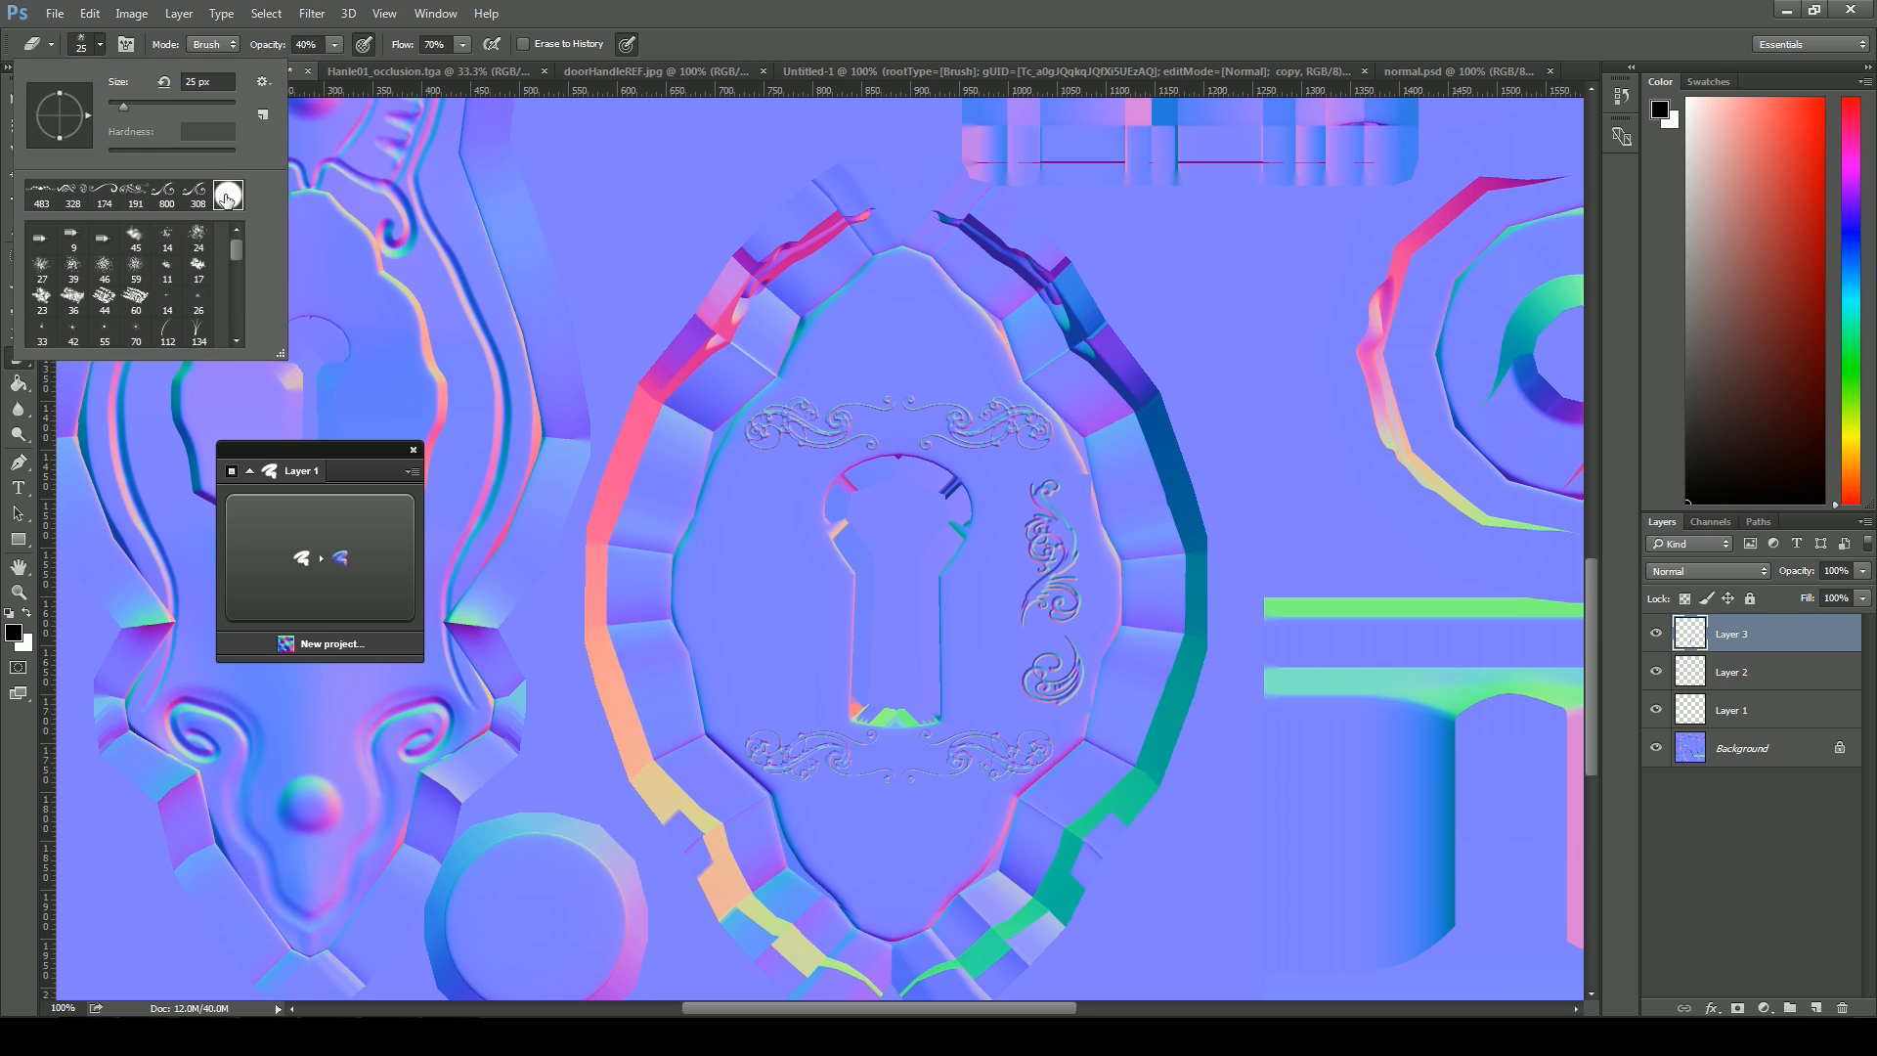
Duplicate the upright leafy scroll layer, flip the copy horizontally and place it to the left of the keyhole
right_click(1731, 634)
left_click(1770, 708)
key("Return")
key("ctrl+t")
right_click(785, 591)
left_click(839, 892)
left_click_drag(768, 635, 736, 633)
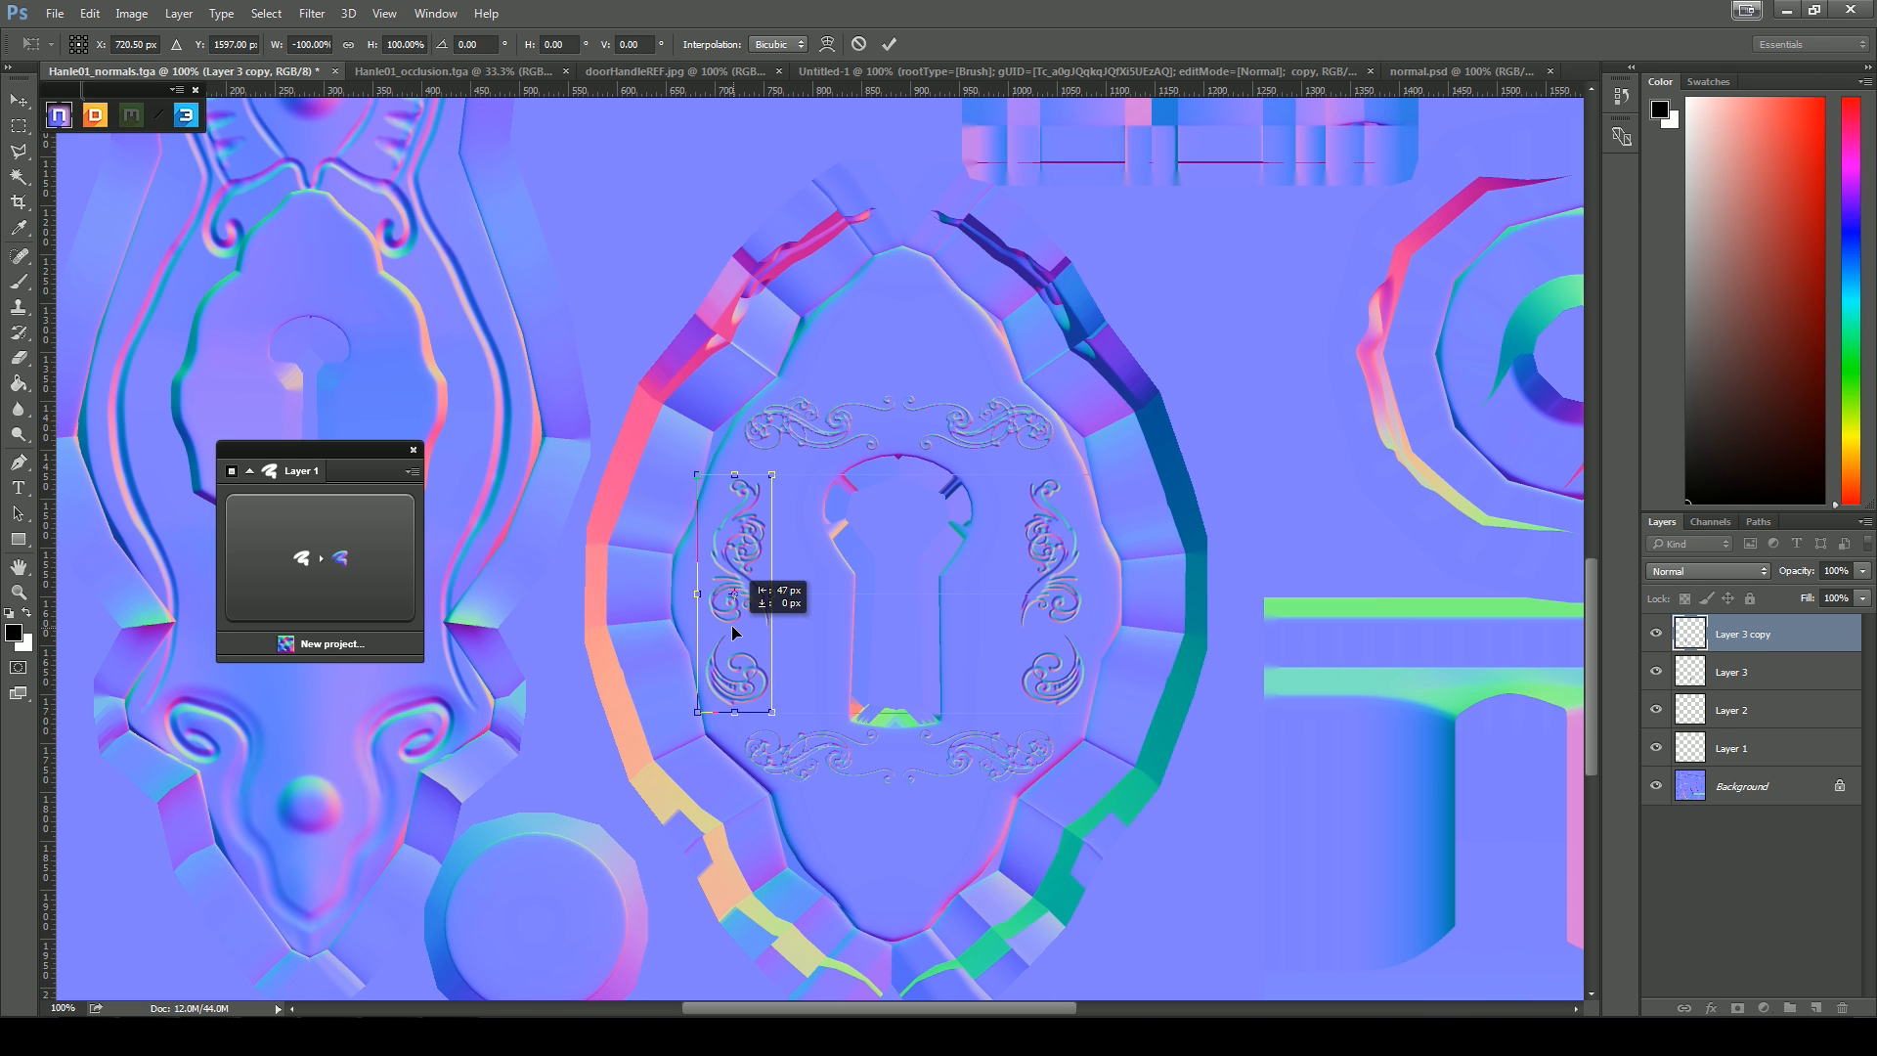
key("Return")
Merge all the pasted ornament layers down into Layer 1, leaving the Background separate
key("ctrl+minus")
key("ctrl+minus")
key("ctrl+e")
key("ctrl+e")
key("ctrl+e")
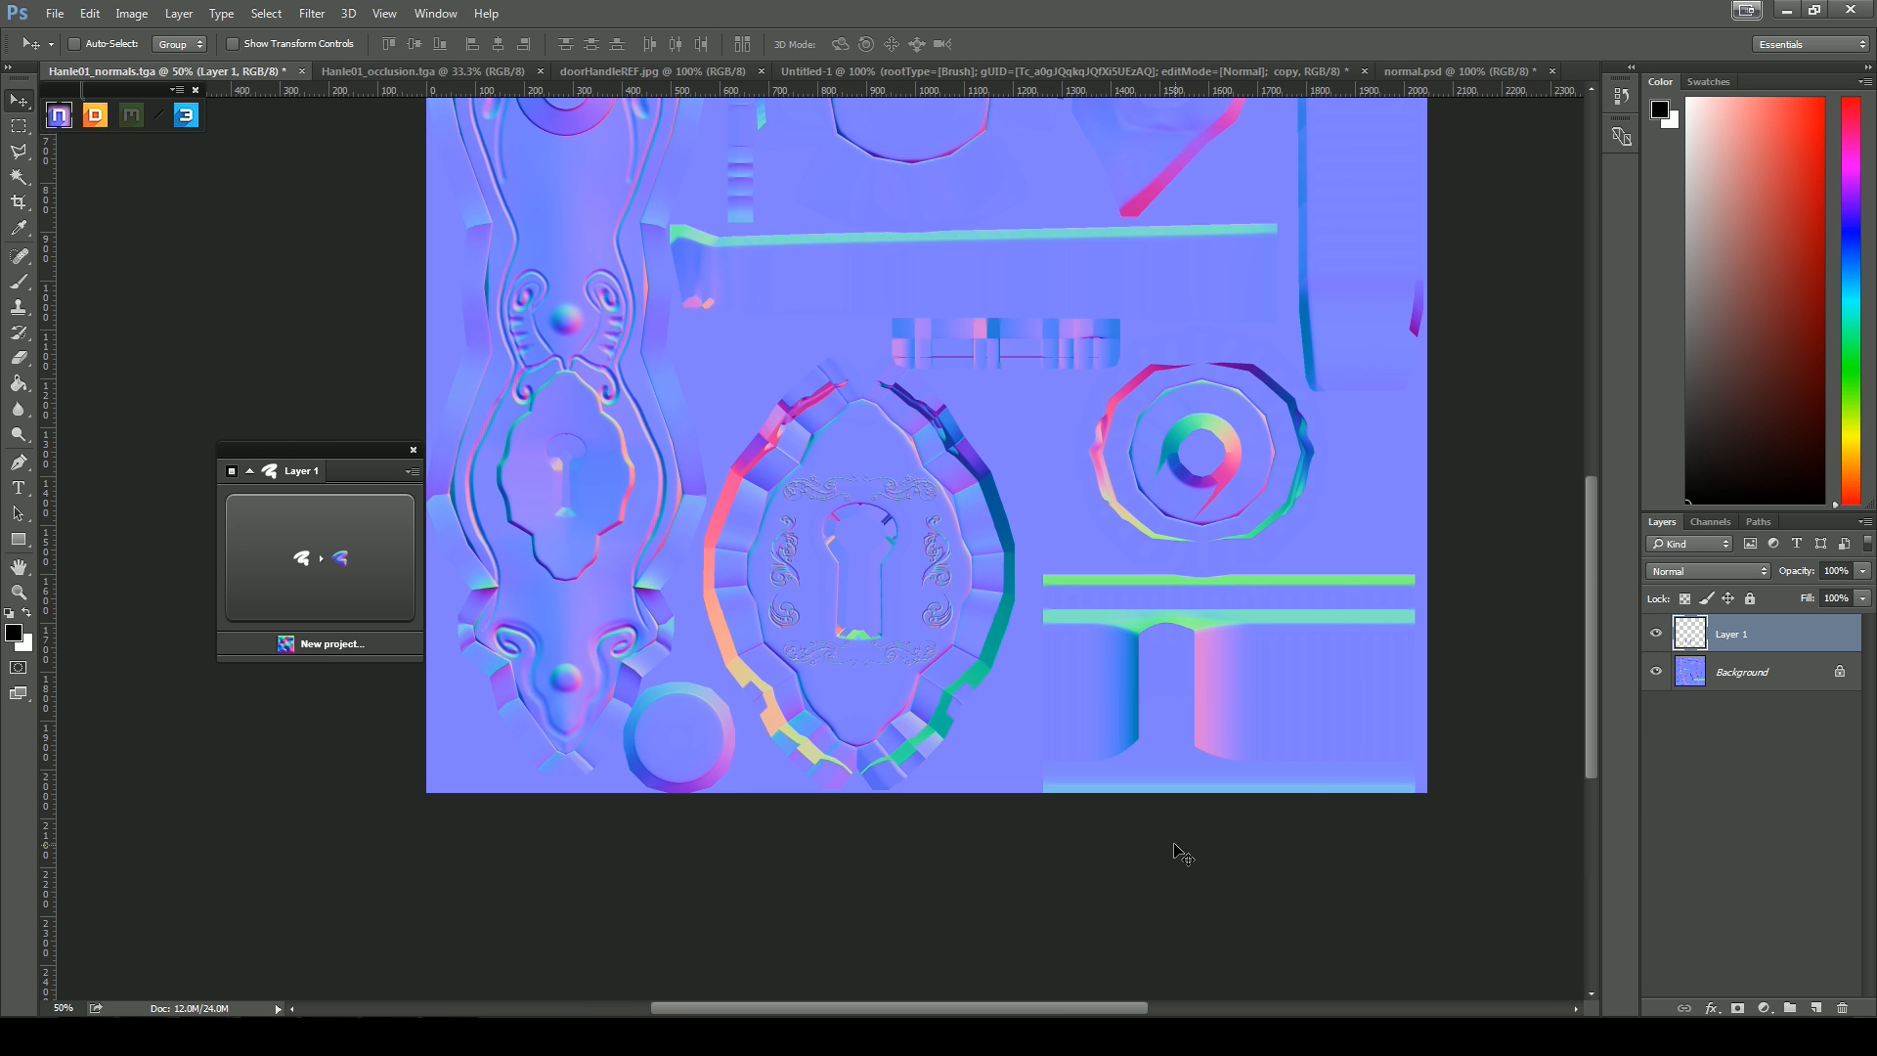
Select the upright crown ornament in normal.psd with a marquee and copy it into Hanle01_normals.tga
key("ctrl+shift+Tab")
key("m")
left_click_drag(1271, 701, 792, 803)
key("ctrl+Tab")
key("ctrl+v")
Scale the crown ornament down and centre it in the upper part of the keyhole plate
key("ctrl+t")
left_click_drag(831, 548, 874, 438)
mouse_move(985, 415)
left_mouse_down("shift")
mouse_move(885, 425)
mouse_move(888, 512)
mouse_move(891, 489)
left_mouse_up("shift")
key("Return")
key("v")
scroll(856, 418, "up", 3, "alt")
key("ctrl+t")
left_click_drag(1170, 432, 1138, 439, "shift")
left_click_drag(953, 490, 962, 490)
key("Return")
Erase the crown ornament's outer corners where they cover the plate's rim, adjusting the eraser's opacity
key("e")
left_click_drag(704, 442, 645, 532)
left_click(334, 44)
left_click_drag(337, 66, 305, 66)
mouse_move(1153, 502)
left_mouse_down()
mouse_move(1019, 444)
mouse_move(1092, 550)
left_mouse_up()
Duplicate the crown ornament straight down to the bottom of the keyhole plate and flip the copy vertically
key("v")
left_click(1691, 635, "ctrl")
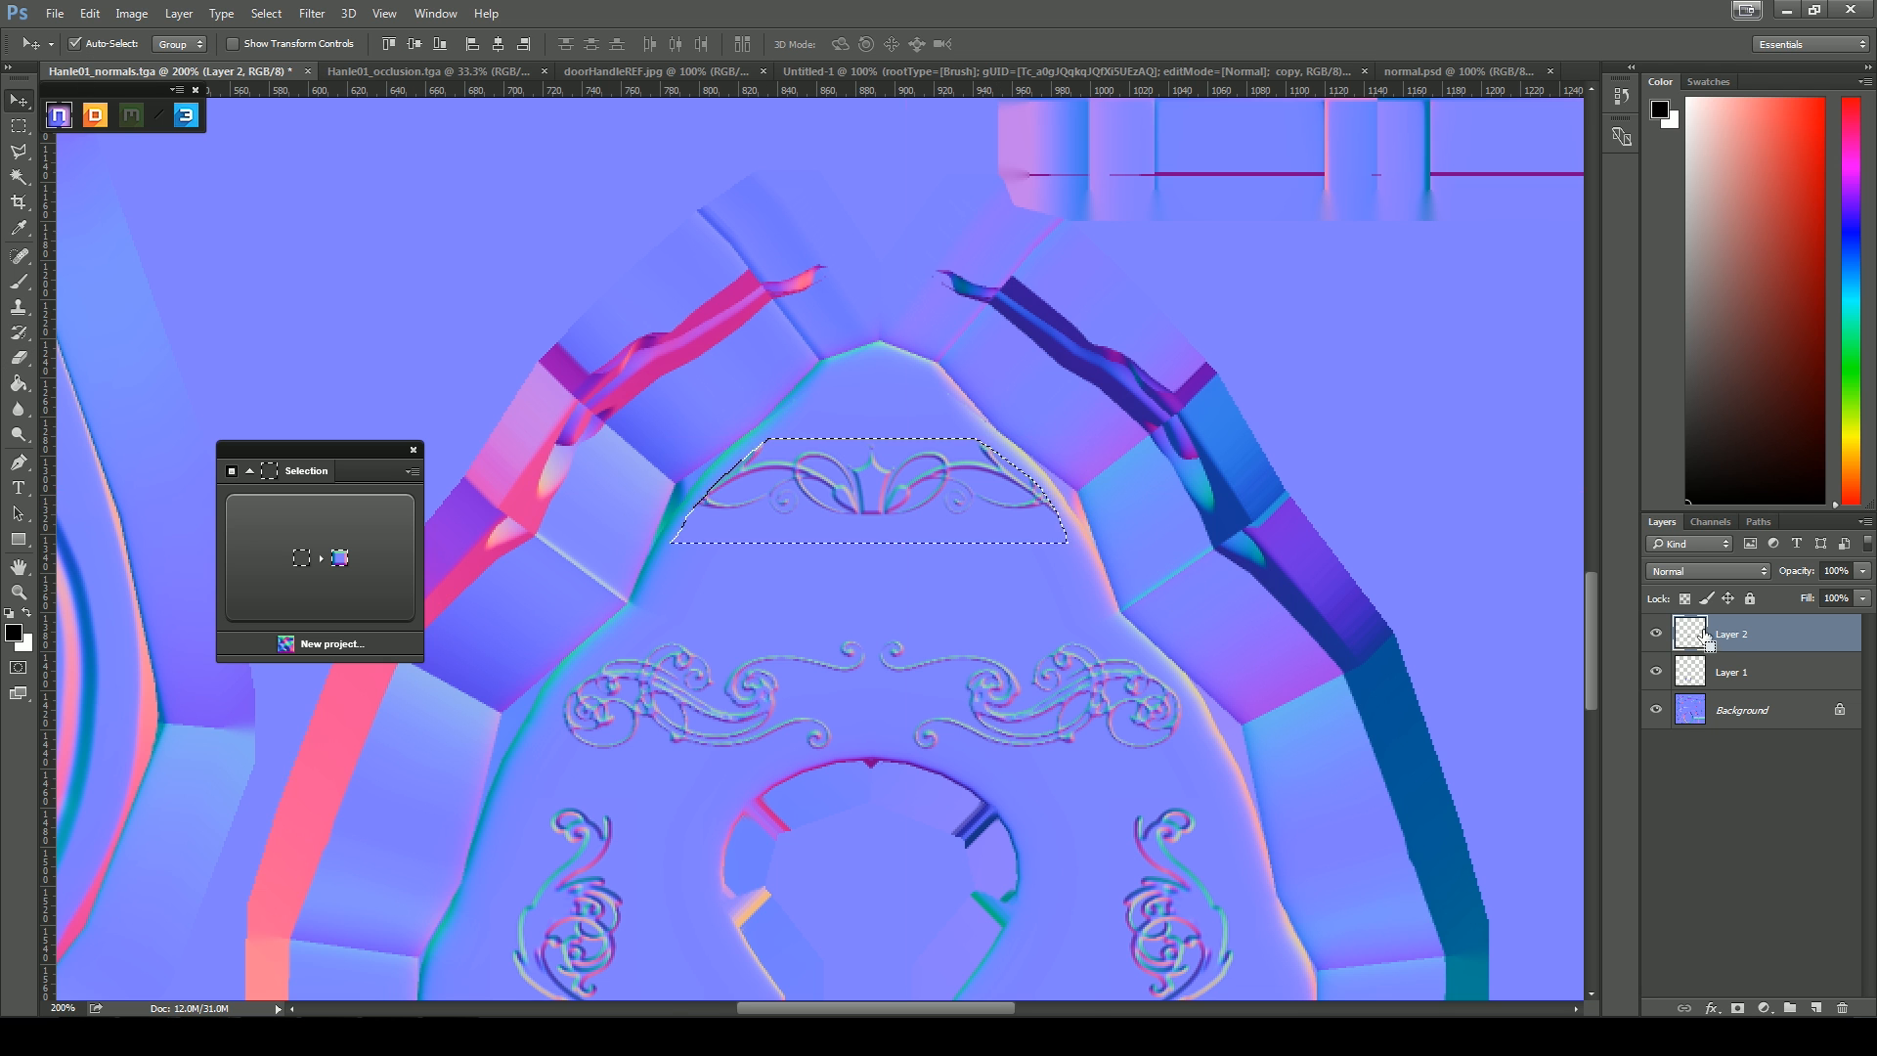
scroll(926, 242, "down", 3, "alt")
key("ctrl+j")
left_click_drag(946, 330, 947, 880, "shift")
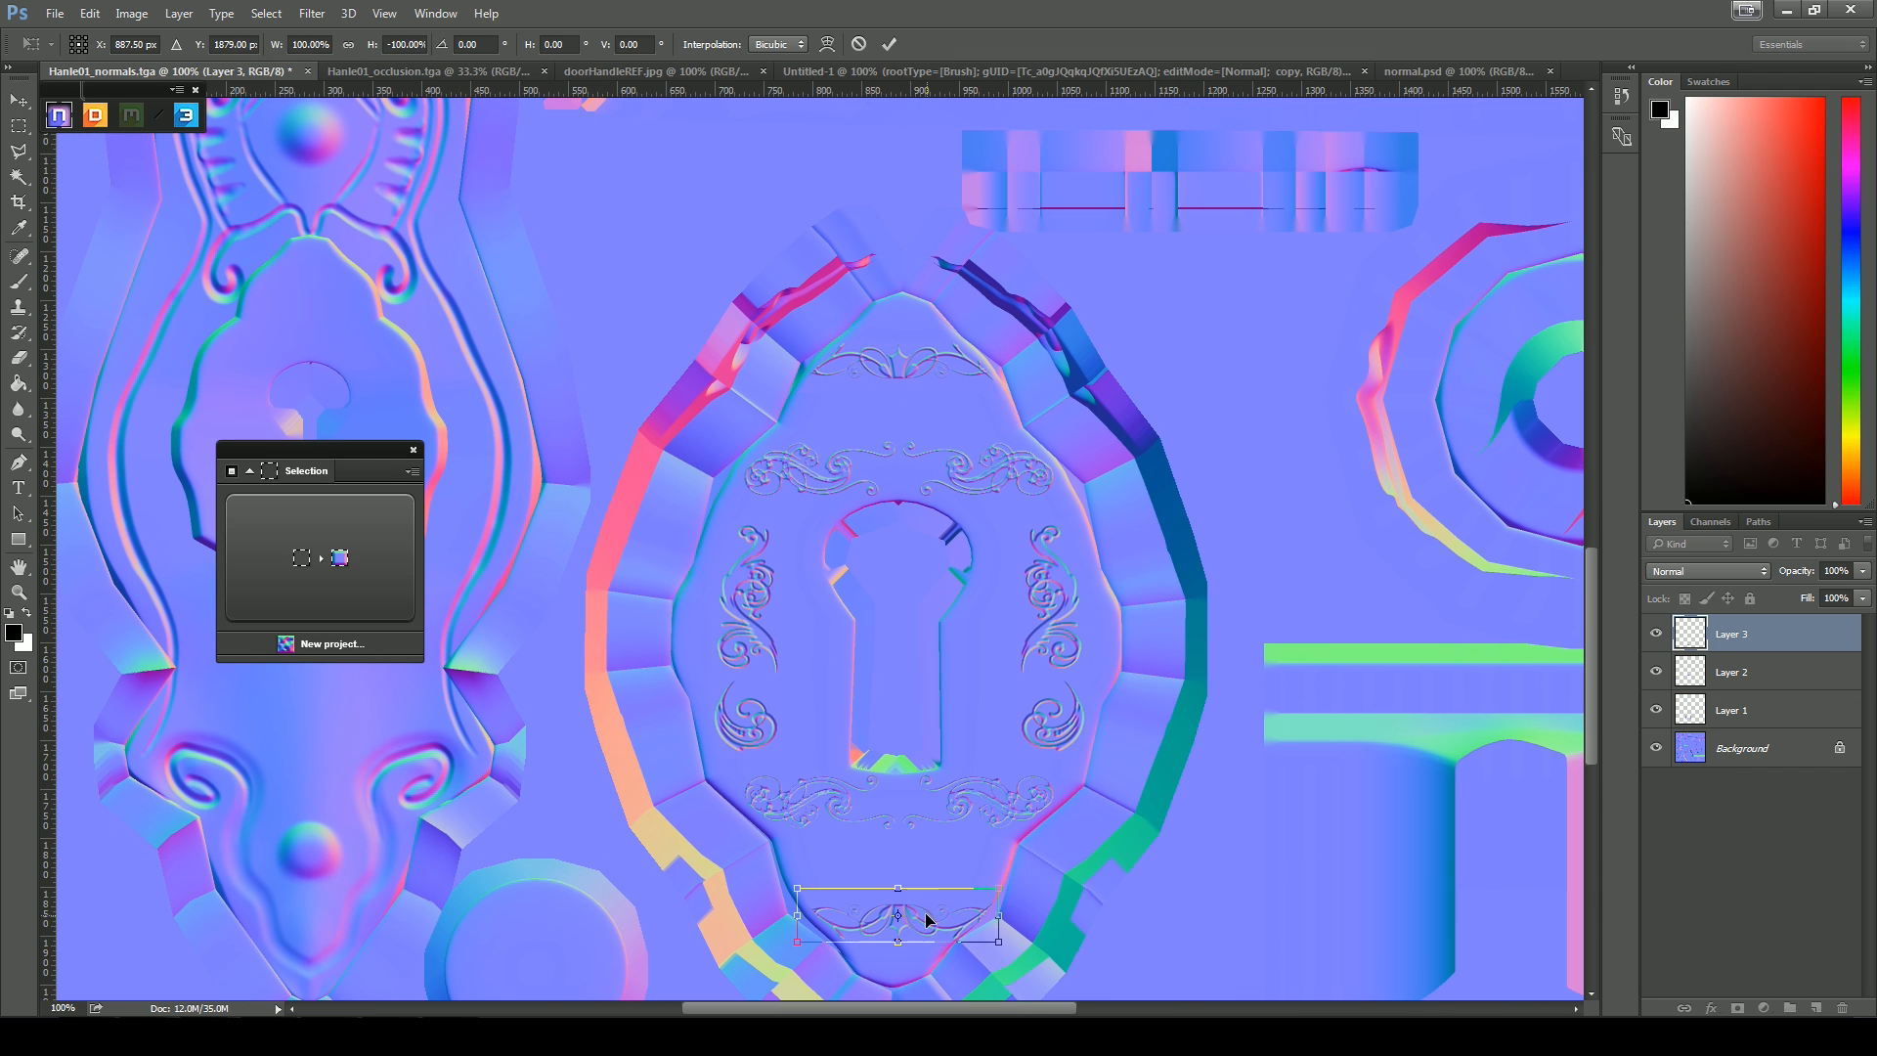
scroll(1186, 893, "down", 2, "alt")
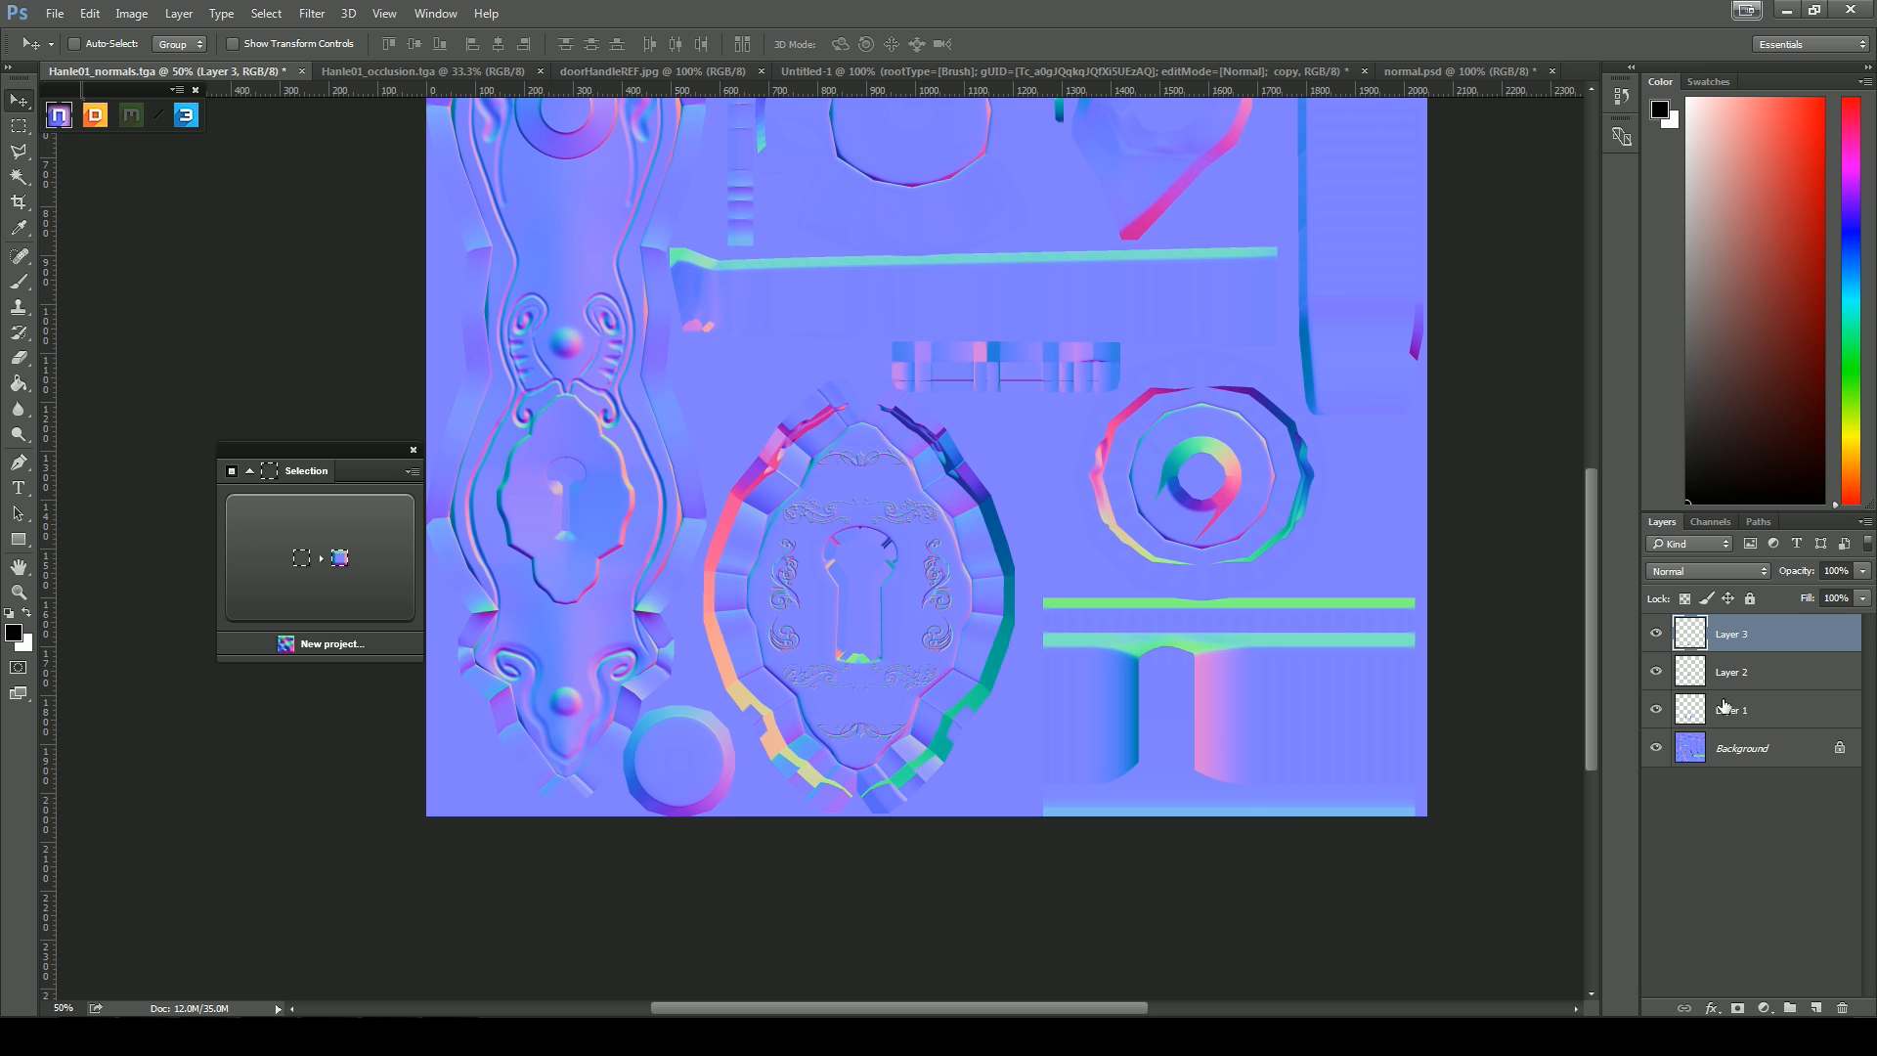
Merge the three ornament layers into the single layer Layer 1
key("ctrl+e")
key("ctrl+e")
scroll(763, 636, "up", 2, "alt")
key("m")
left_click_drag(782, 606, 876, 669)
key("ctrl+t")
key("Escape")
key("ctrl+d")
Free-transform the ornament on Layer 1 to adjust its placement on the keyhole plate, then deselect it
key("ctrl+t")
mouse_move(778, 607)
left_mouse_down()
mouse_move(1176, 688)
mouse_move(1290, 817)
left_mouse_up()
mouse_move(935, 661)
left_mouse_down()
mouse_move(953, 654)
mouse_move(863, 612)
left_mouse_up()
key("Return")
key("ctrl+d")
Erase stray ornament remnants on Layer 1 at full eraser opacity, hiding the Background layer while cleaning up
key("e")
key("0")
left_click(1655, 671)
left_click_drag(802, 696, 883, 702)
left_click(1655, 670)
Select parts of the ornament beside the keyhole with a marquee, adjust their position and clear the selection
key("m")
left_click_drag(777, 726, 925, 600)
key("v")
mouse_move(856, 670)
left_mouse_down()
mouse_move(892, 640)
mouse_move(1237, 665)
mouse_move(905, 662)
mouse_move(1106, 661)
left_mouse_up()
key("m")
left_click_drag(1276, 756, 1492, 918)
key("ctrl+d")
key("ctrl+plus")
key("ctrl+plus")
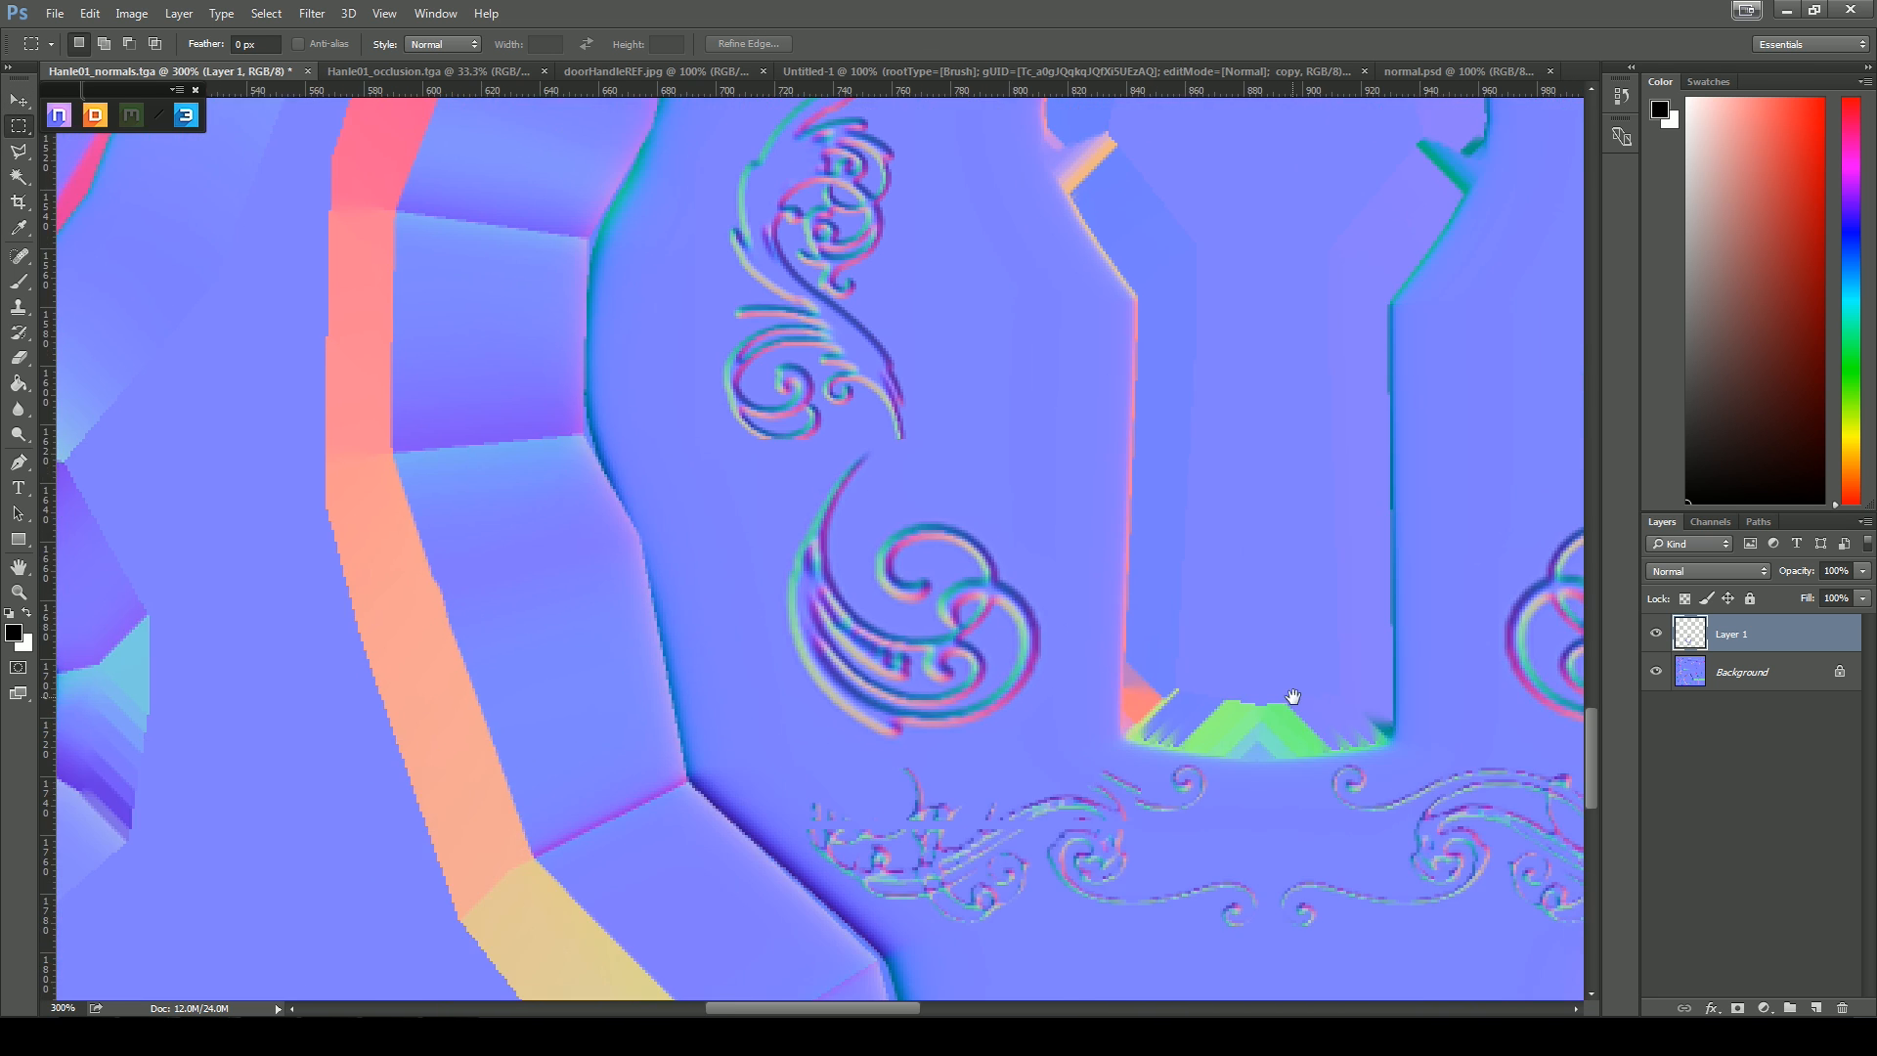
Save the edited normal map as the PNG file Hanle_NRM in the Handle folder
key("ctrl+minus")
key("ctrl+minus")
key("ctrl+minus")
key("ctrl+minus")
key("ctrl+minus")
left_click(54, 13)
left_click(97, 227)
left_click(488, 476)
left_click(213, 789)
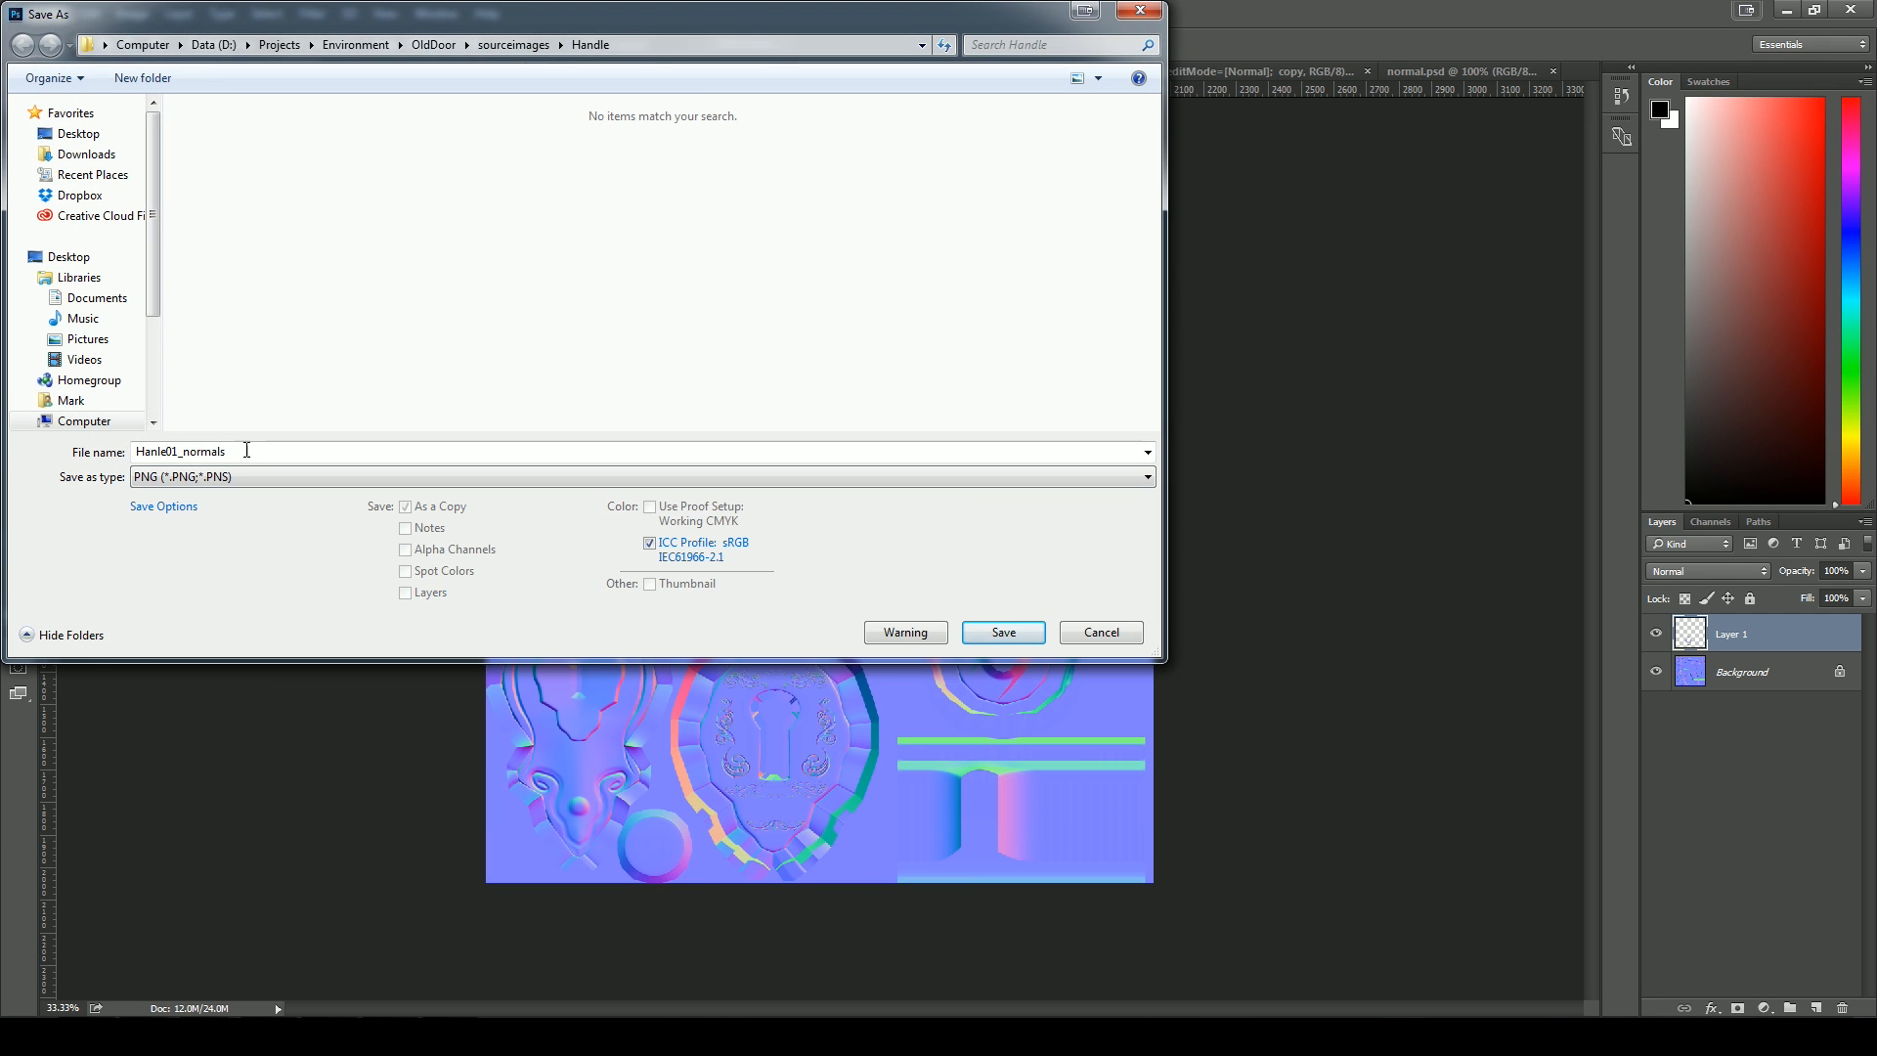
left_click(995, 631)
key("Return")
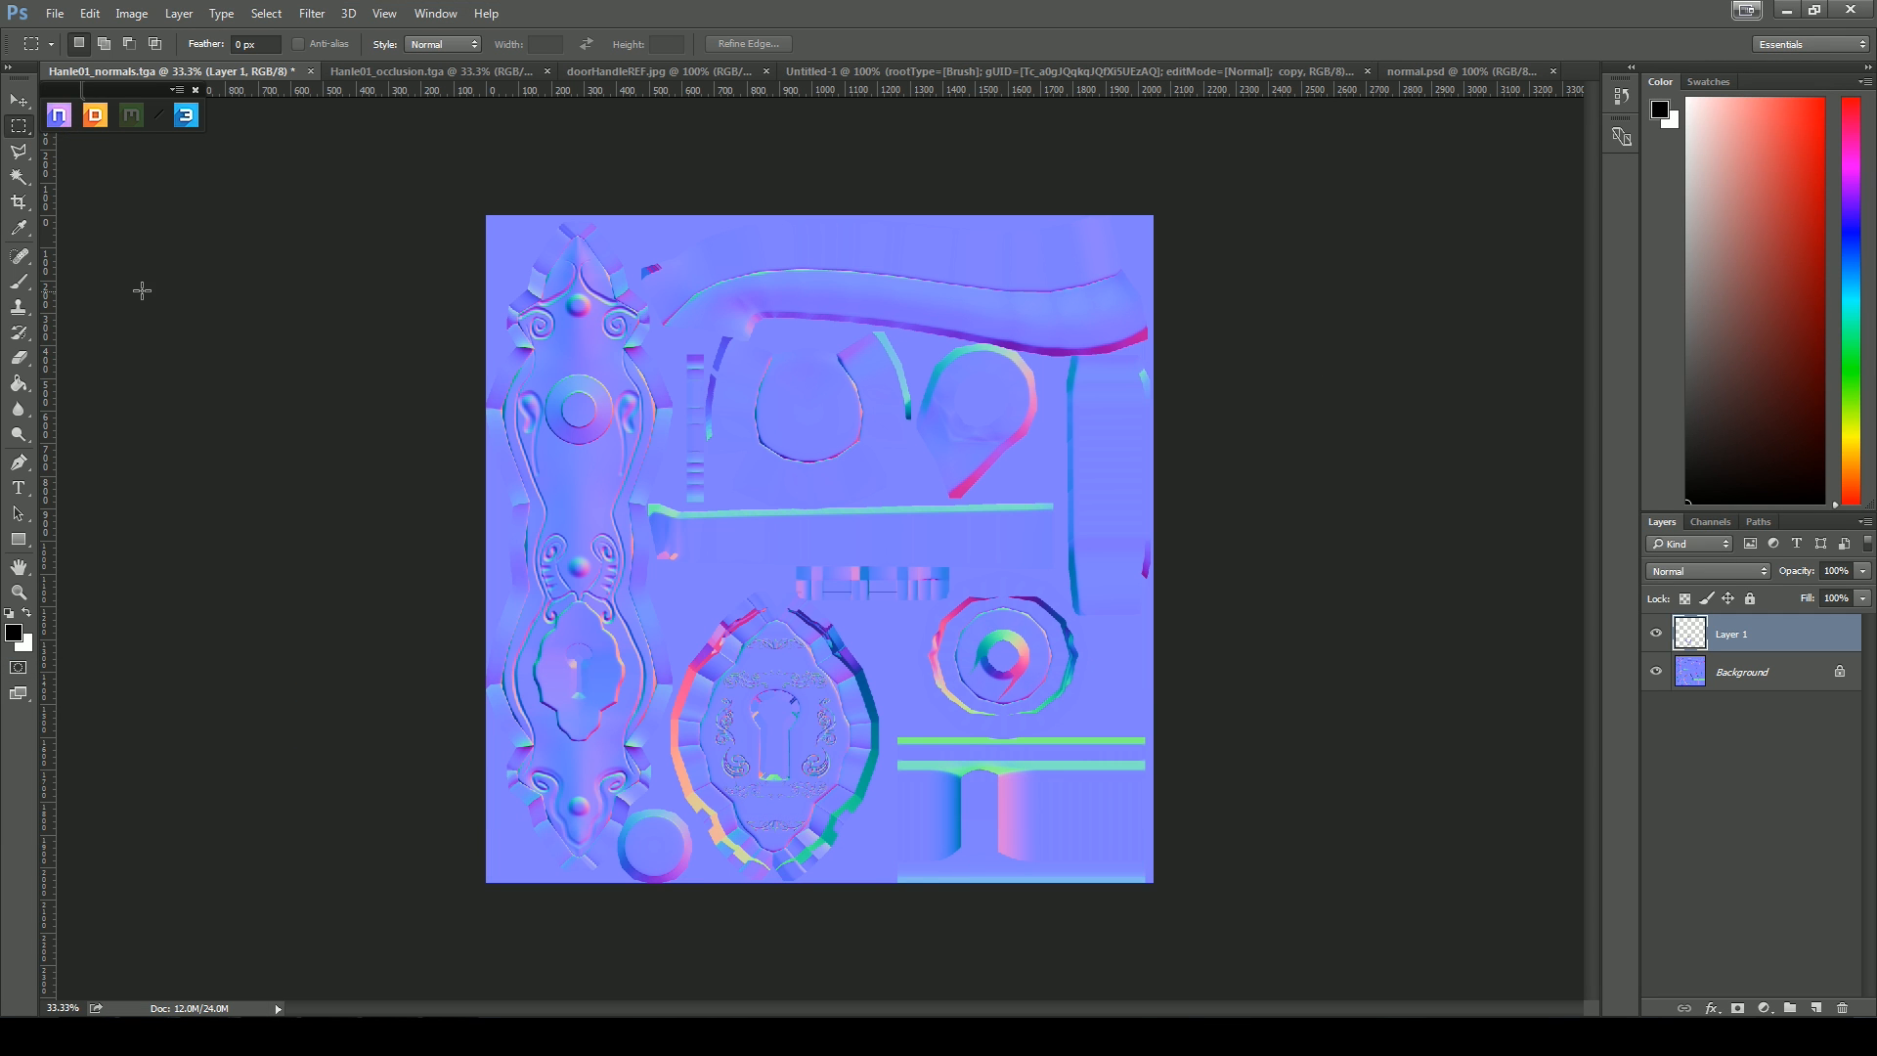
Open Hanle_NRM.png and close Hanle01_normals.tga without saving its changes
key("ctrl+o")
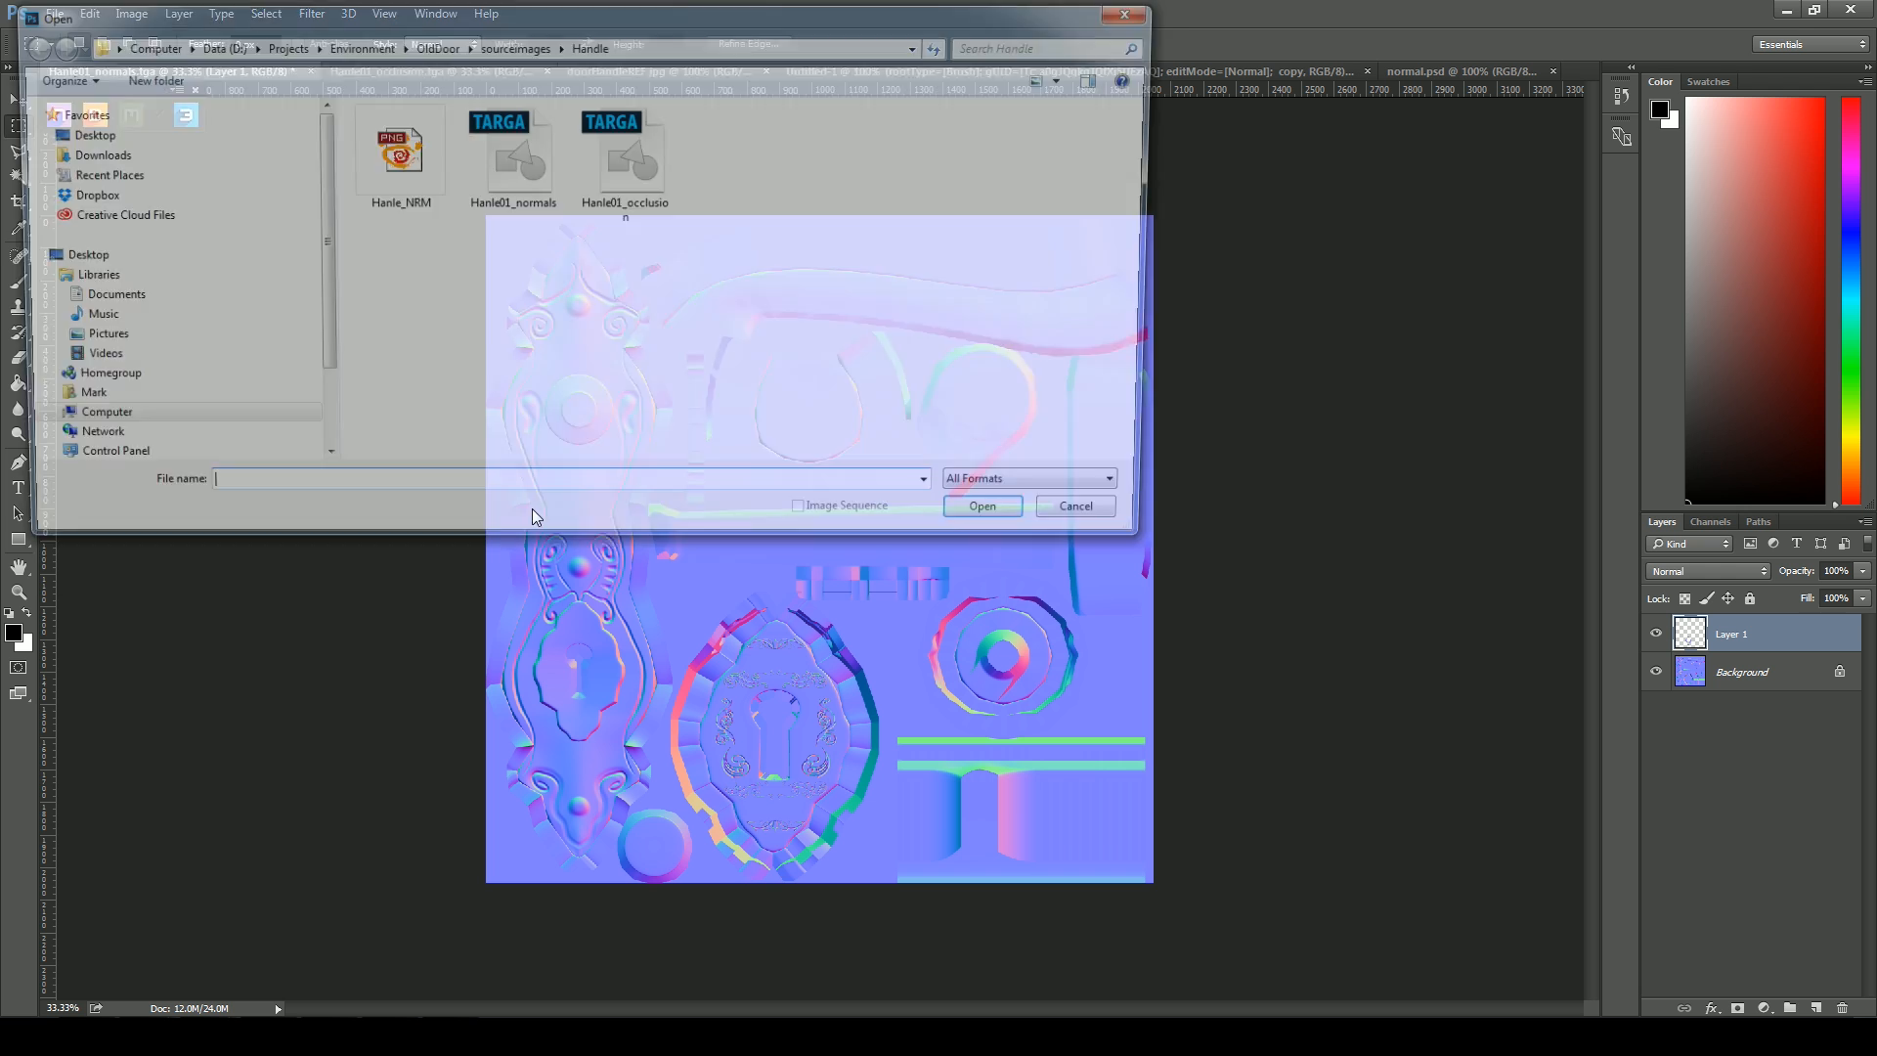
double_click(357, 162)
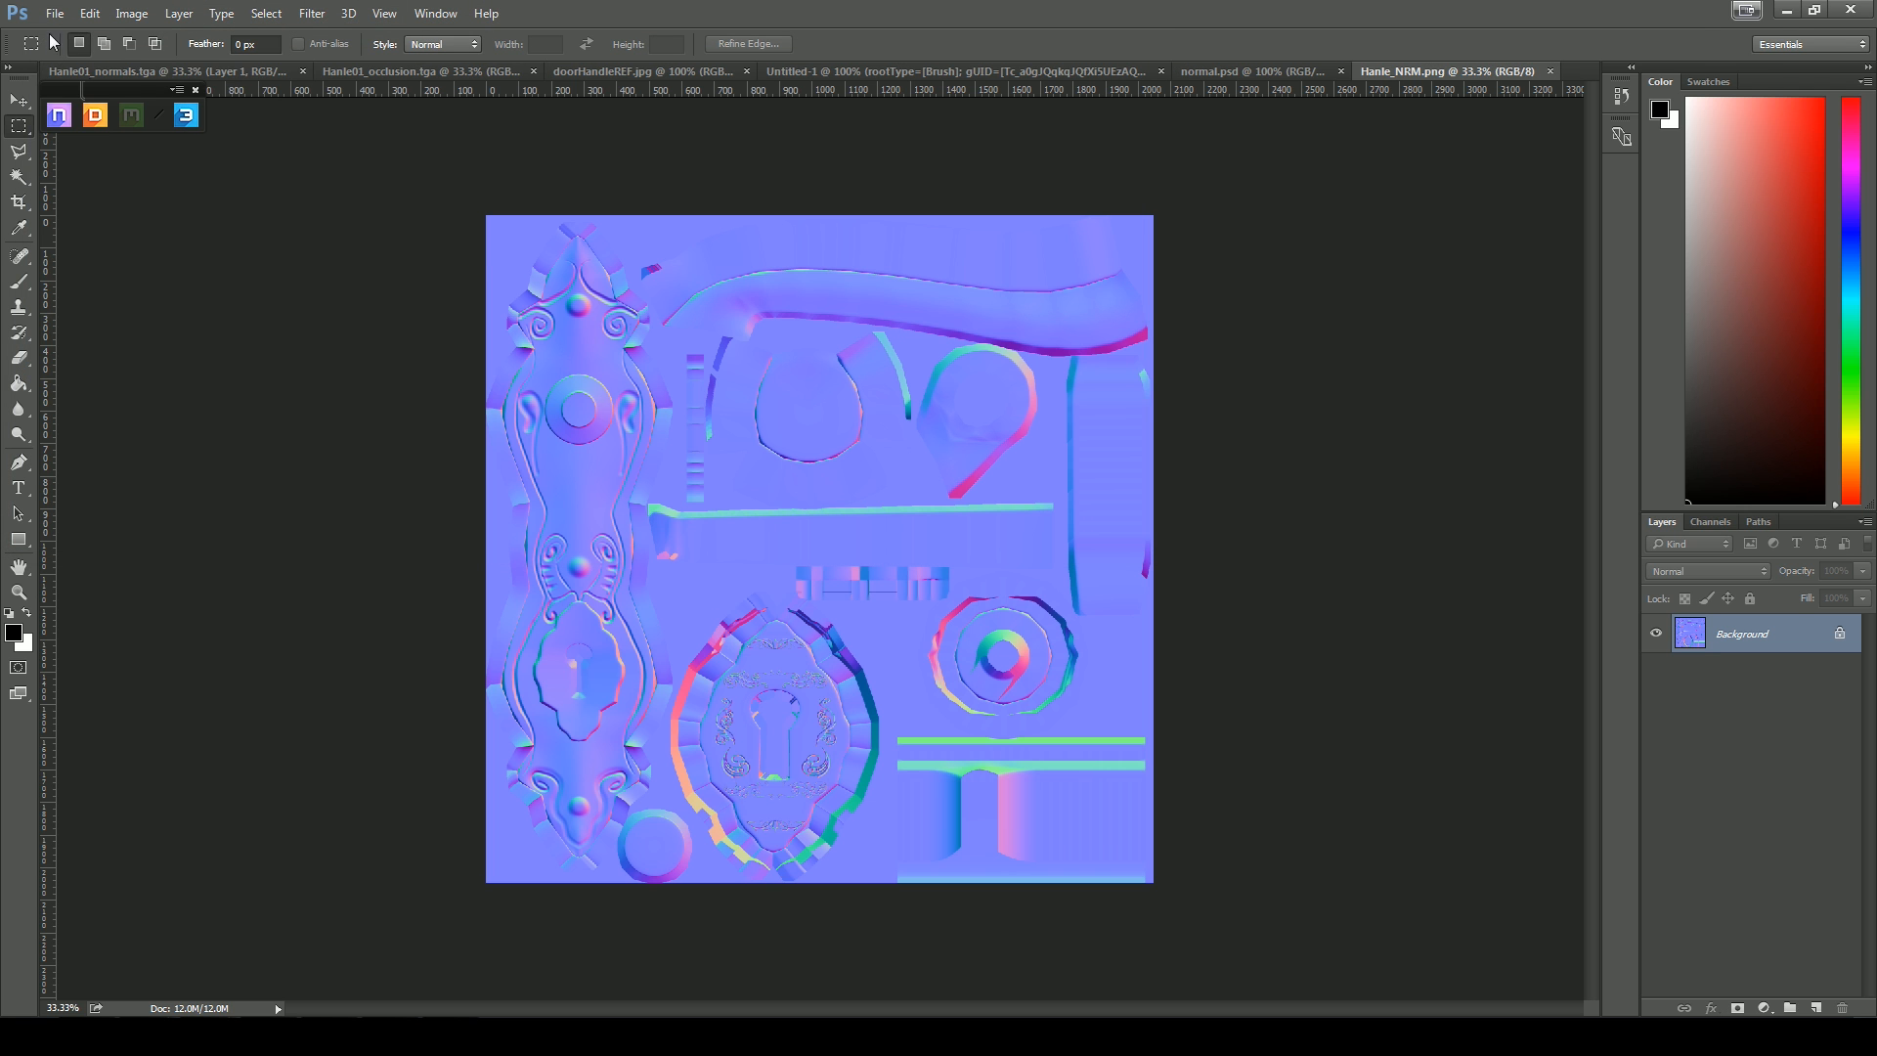
left_click(302, 70)
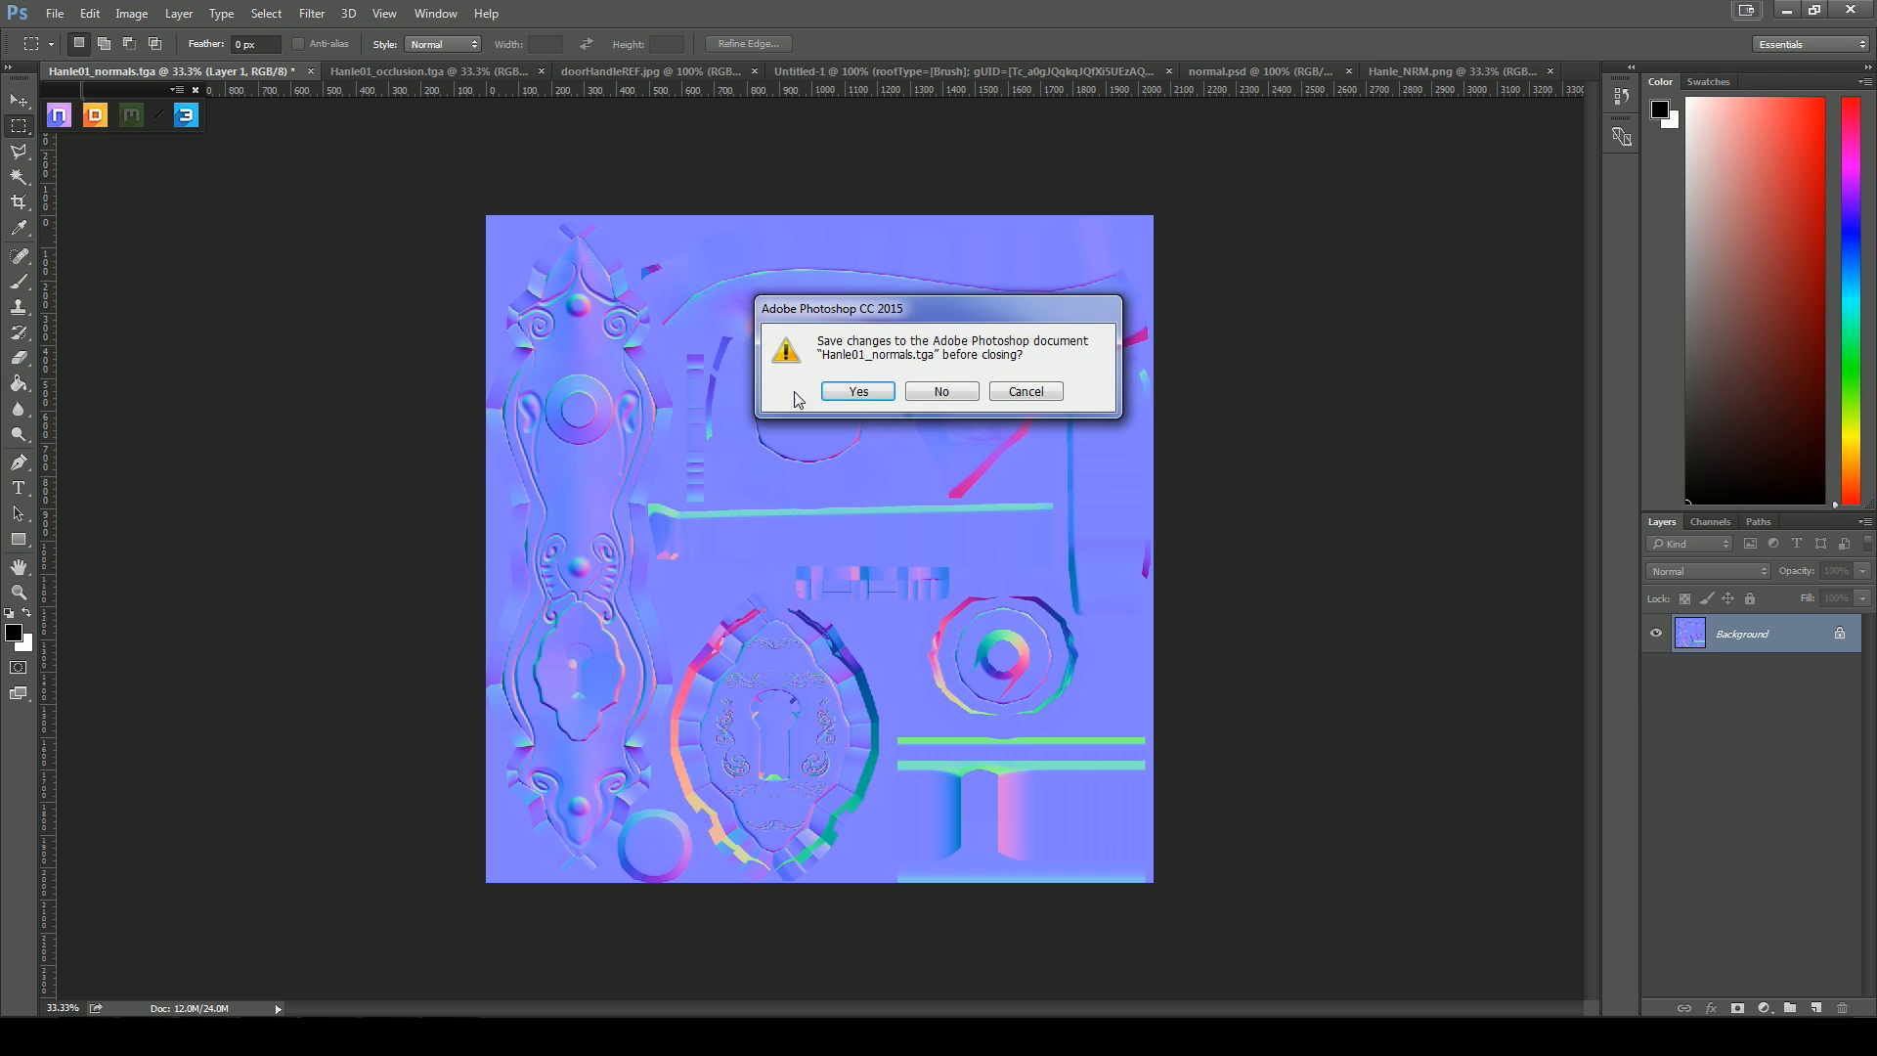
left_click(942, 391)
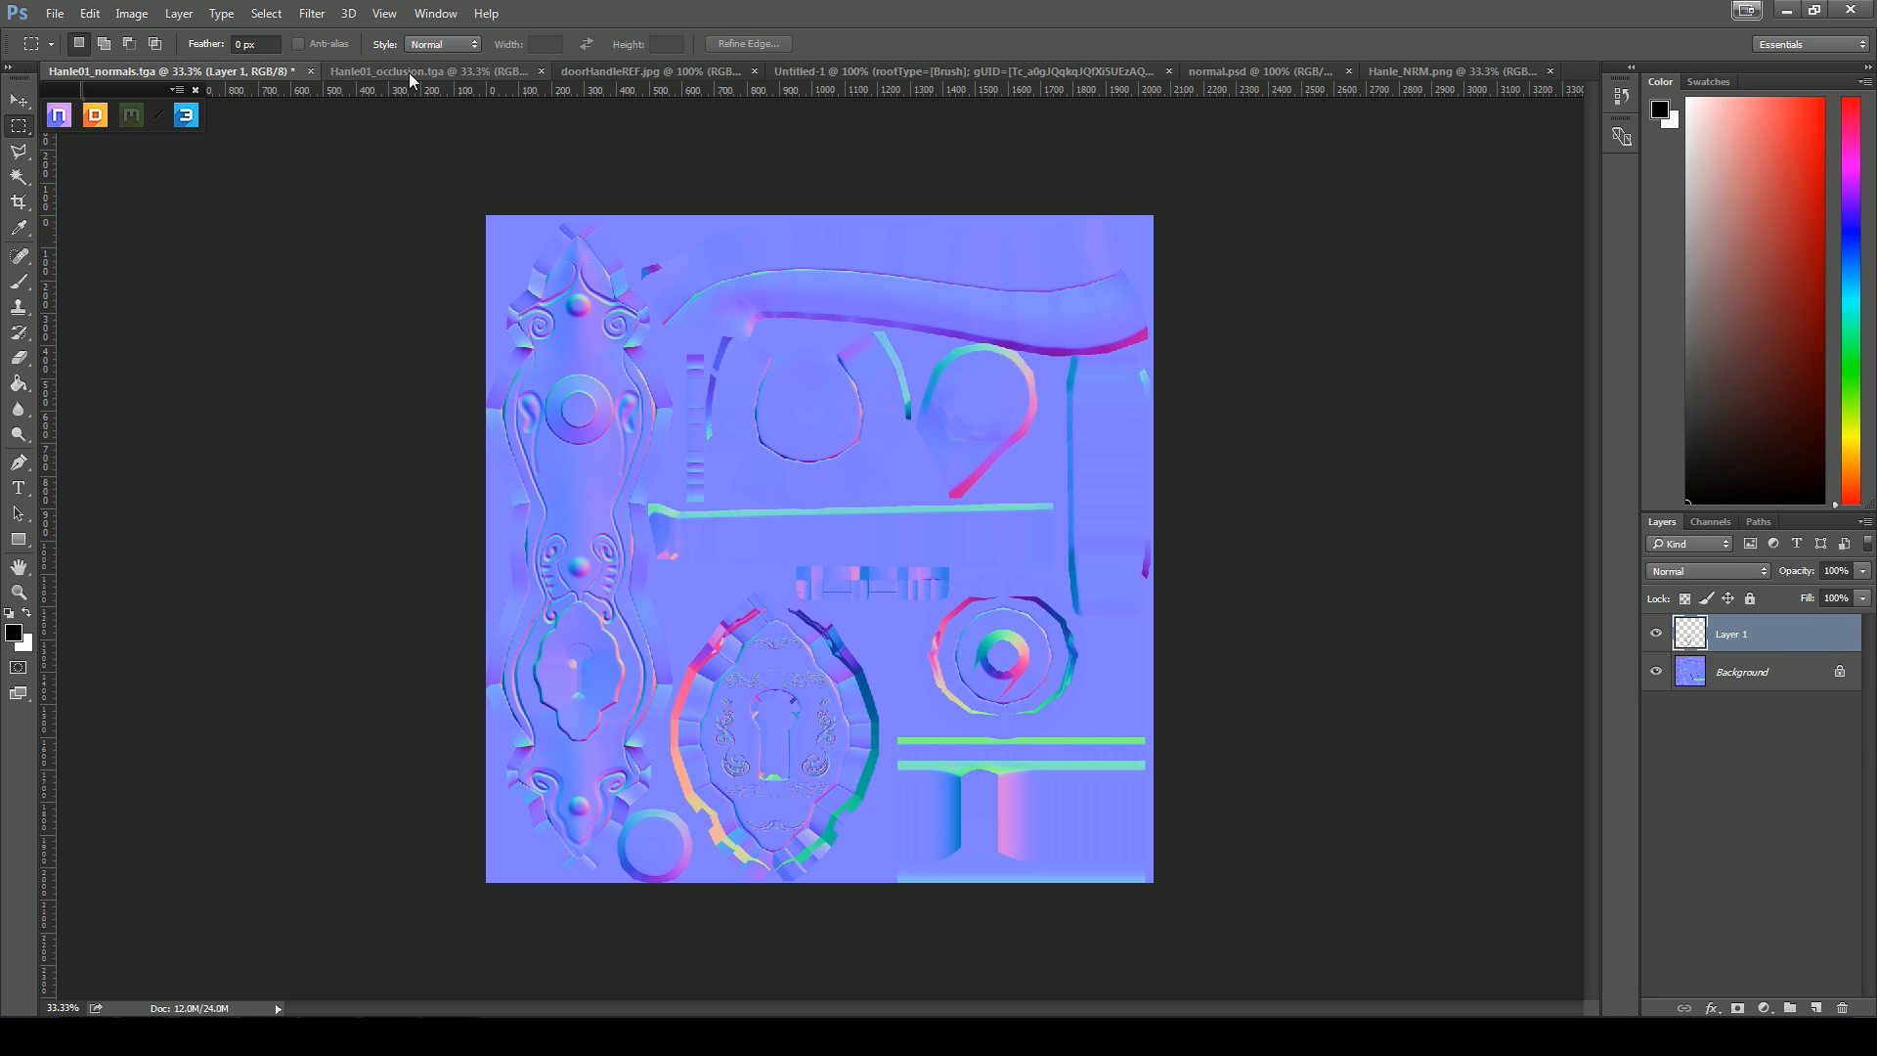
left_click(305, 73)
left_click(943, 390)
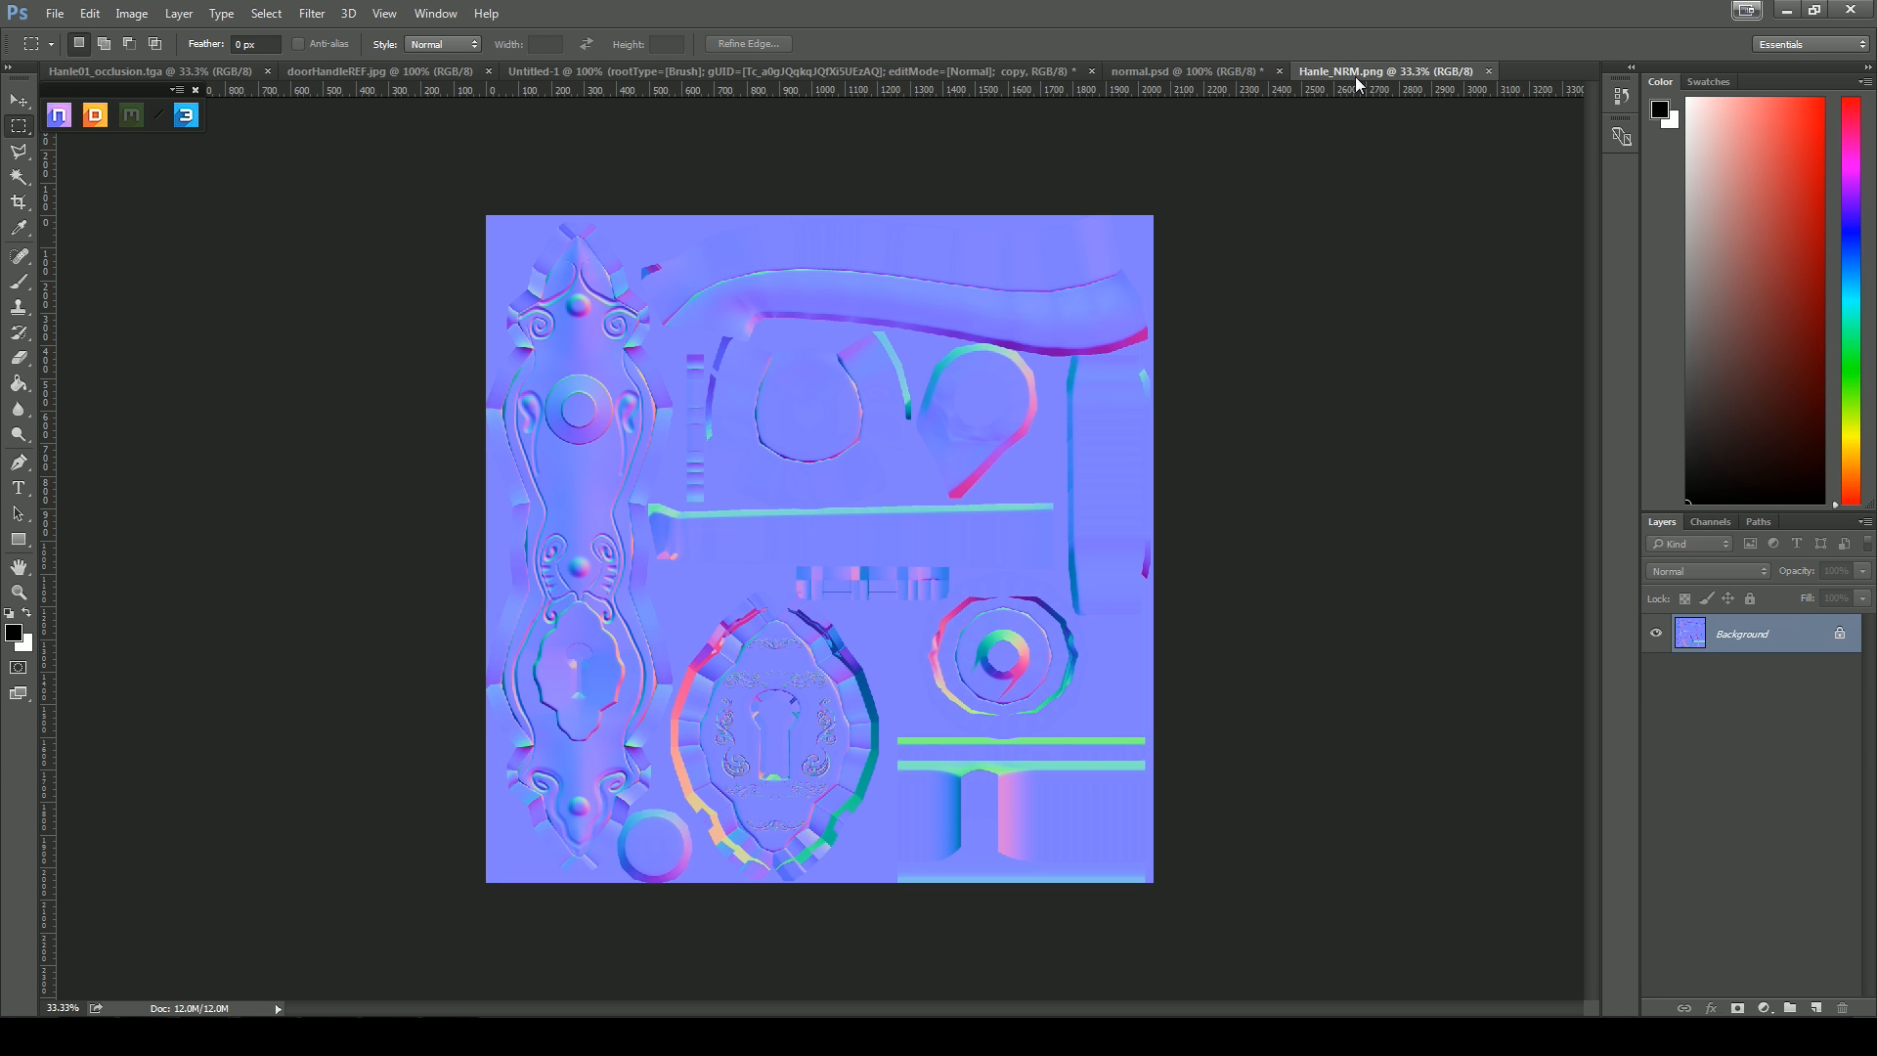
Generate a specular map from the active Hanle_NRM.png document with NDO's Map Converter
left_click(55, 13)
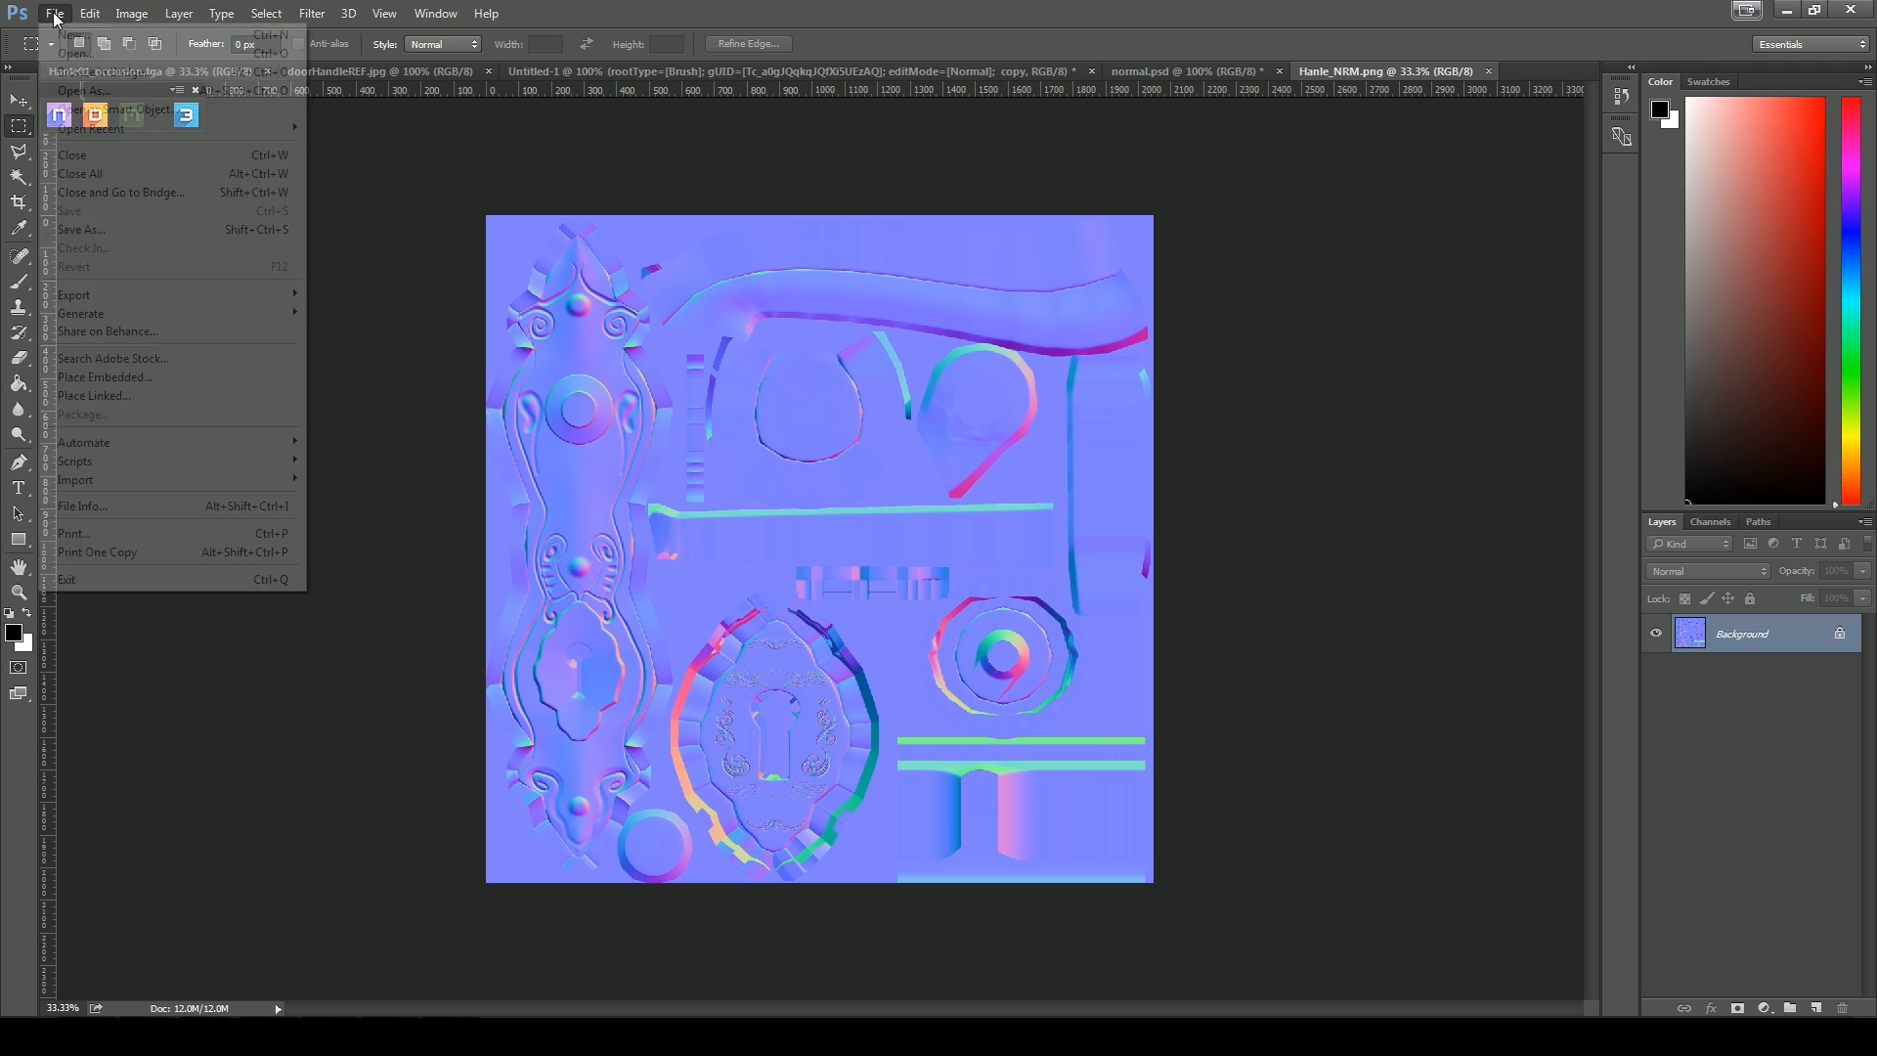
left_click(56, 13)
left_click(58, 120)
left_click(696, 534)
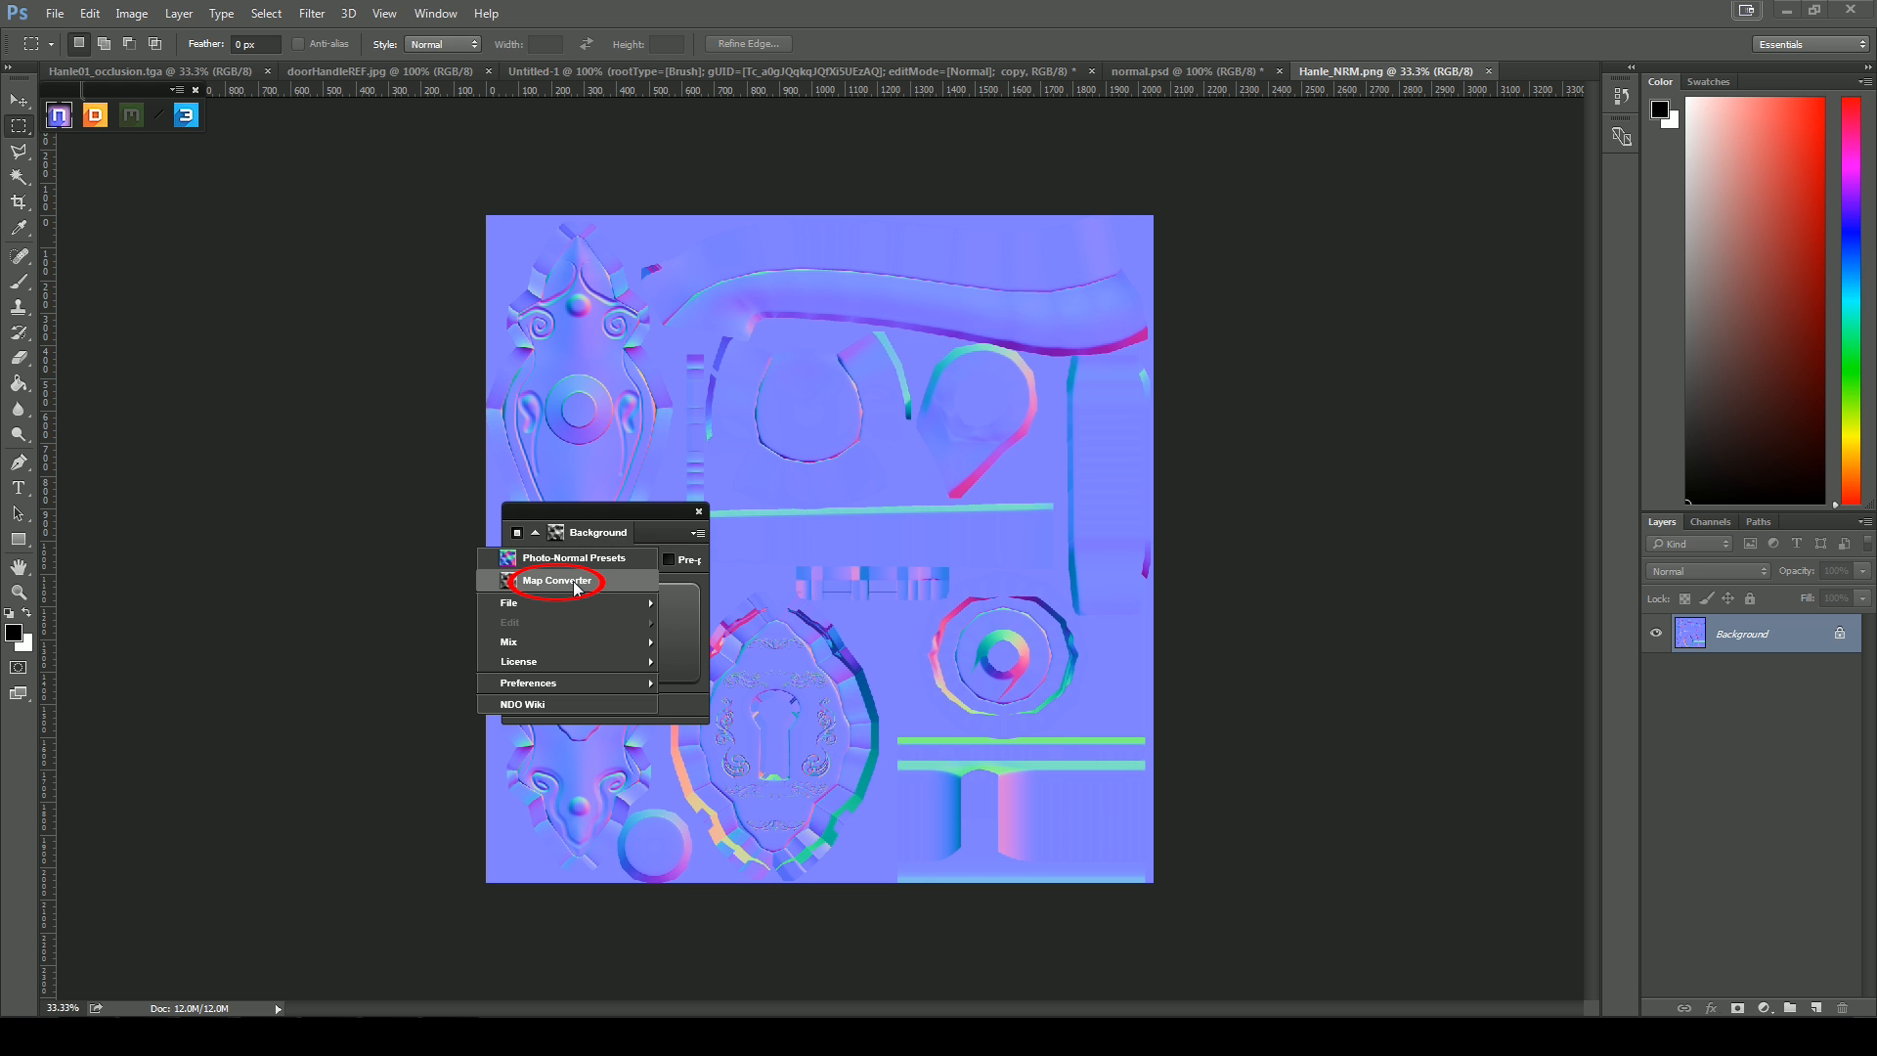
left_click(575, 585)
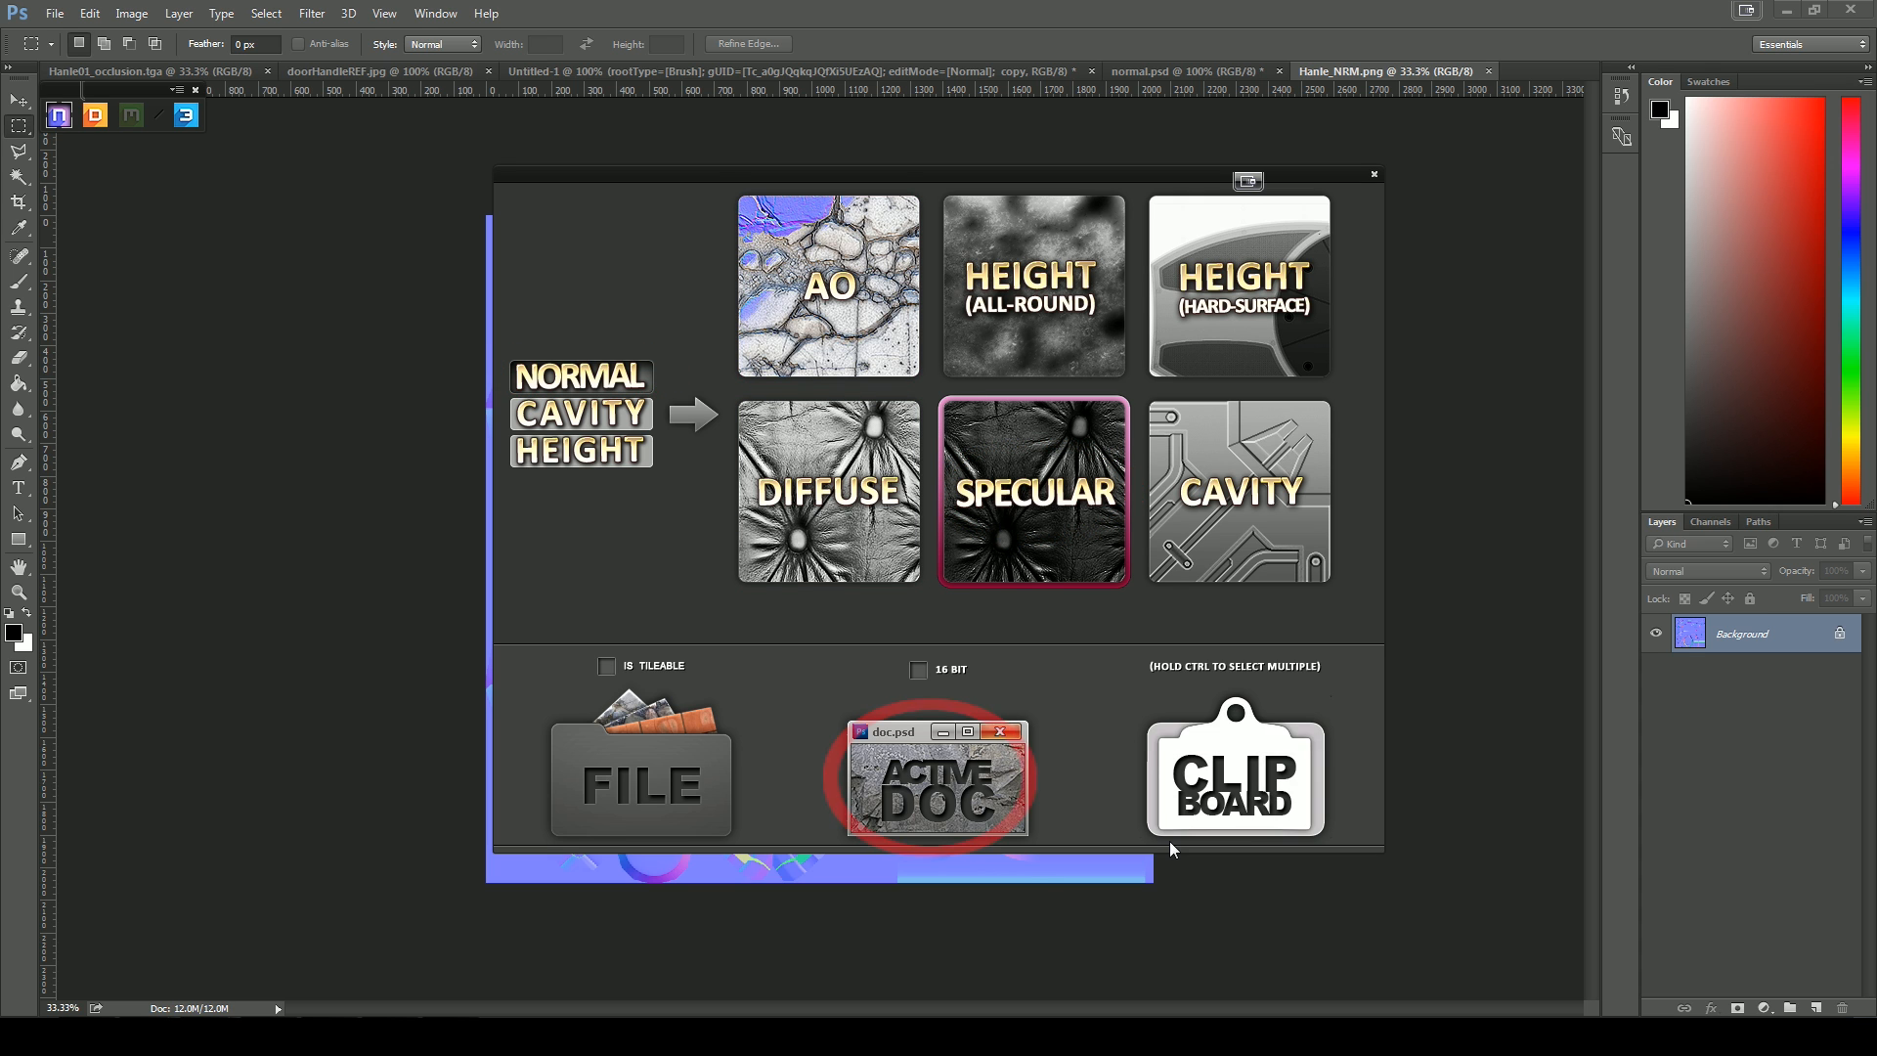
left_click(901, 800)
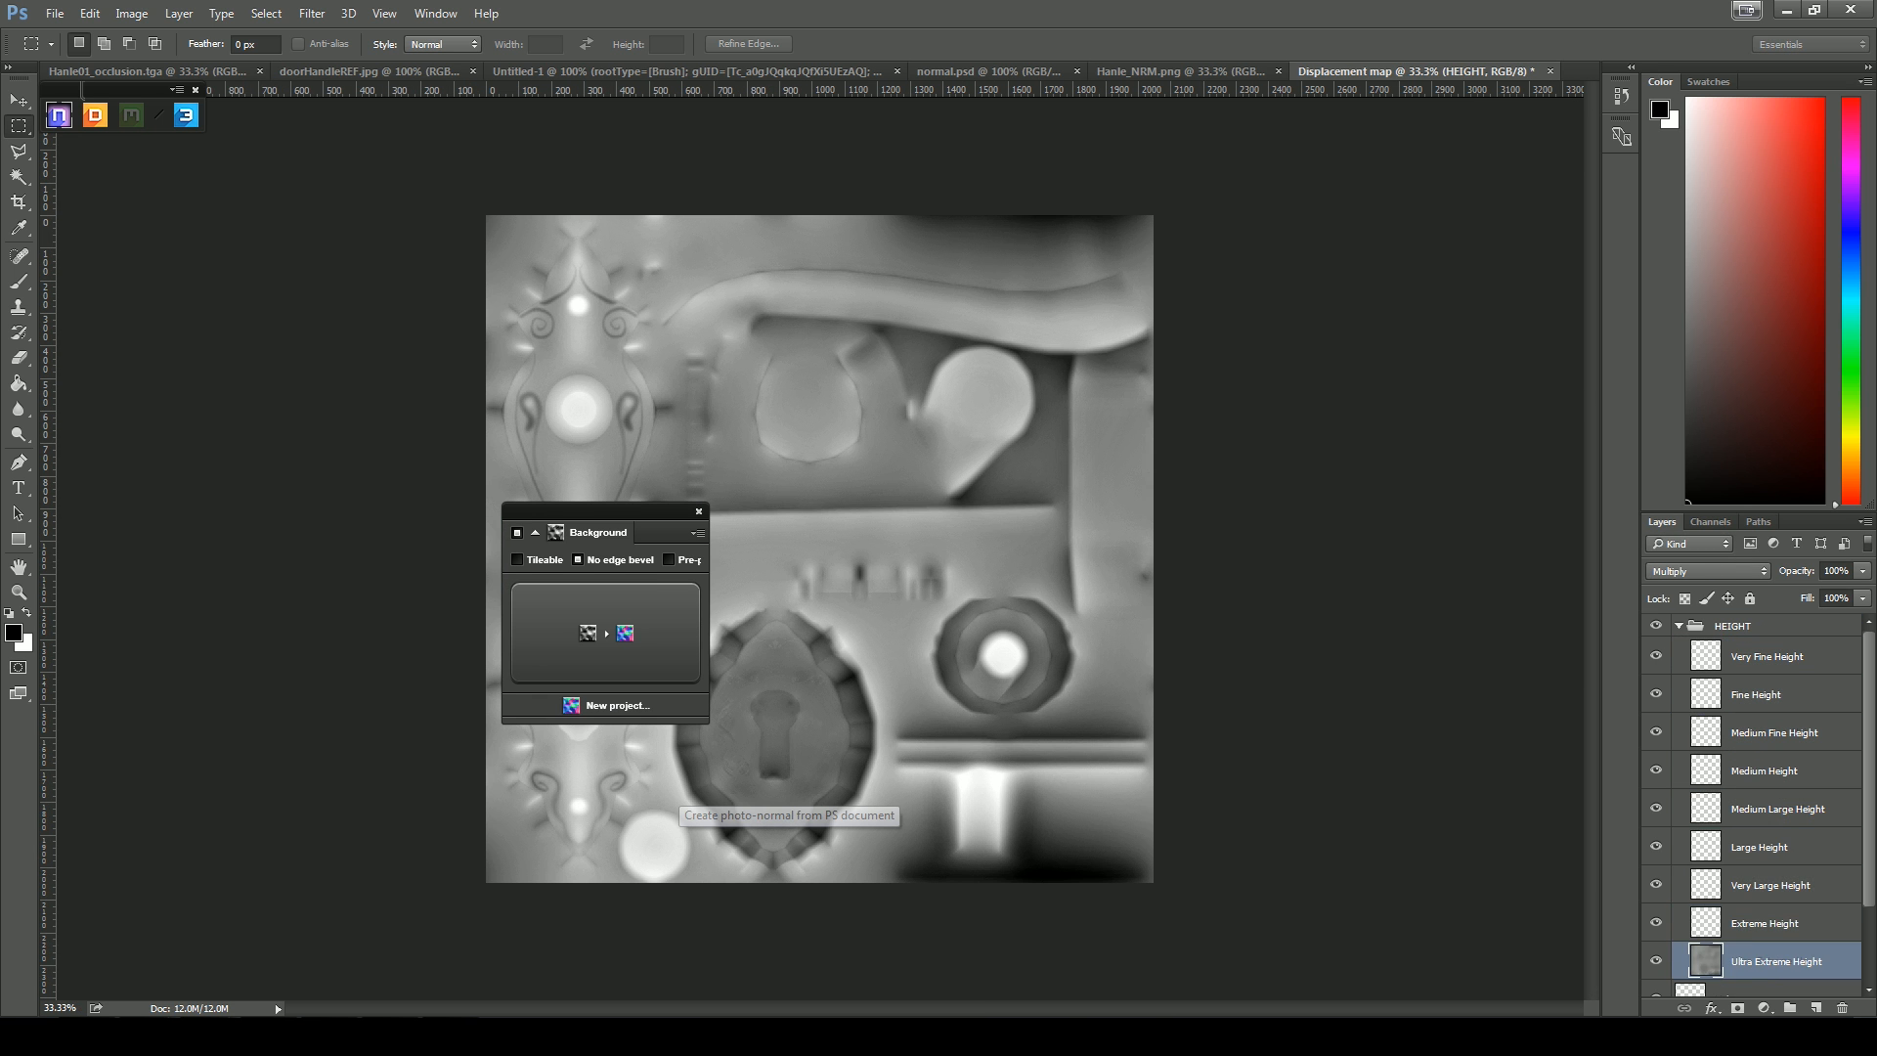
Start saving the specular map as a PNG and rename the existing Hanle_NRM file to Handle_NRM
left_click(55, 12)
left_click(117, 235)
left_click(472, 477)
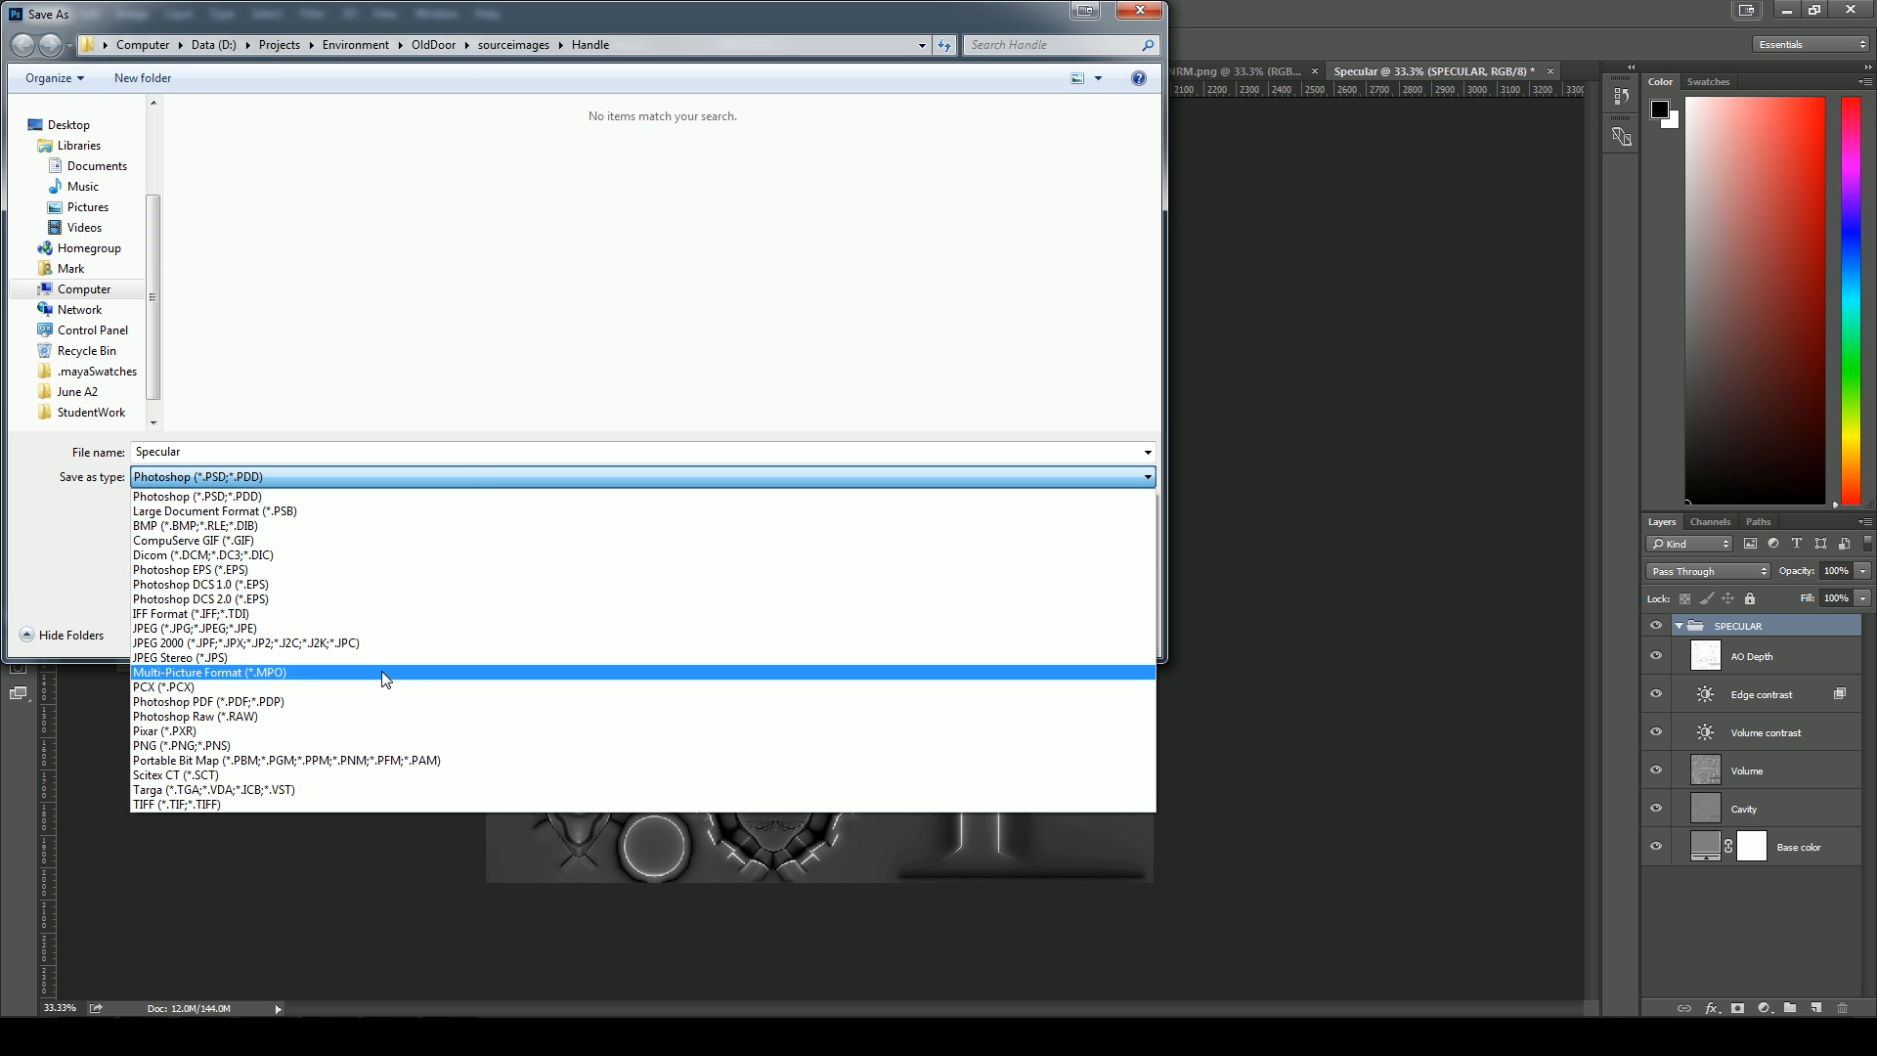
left_click(356, 745)
left_click(217, 214)
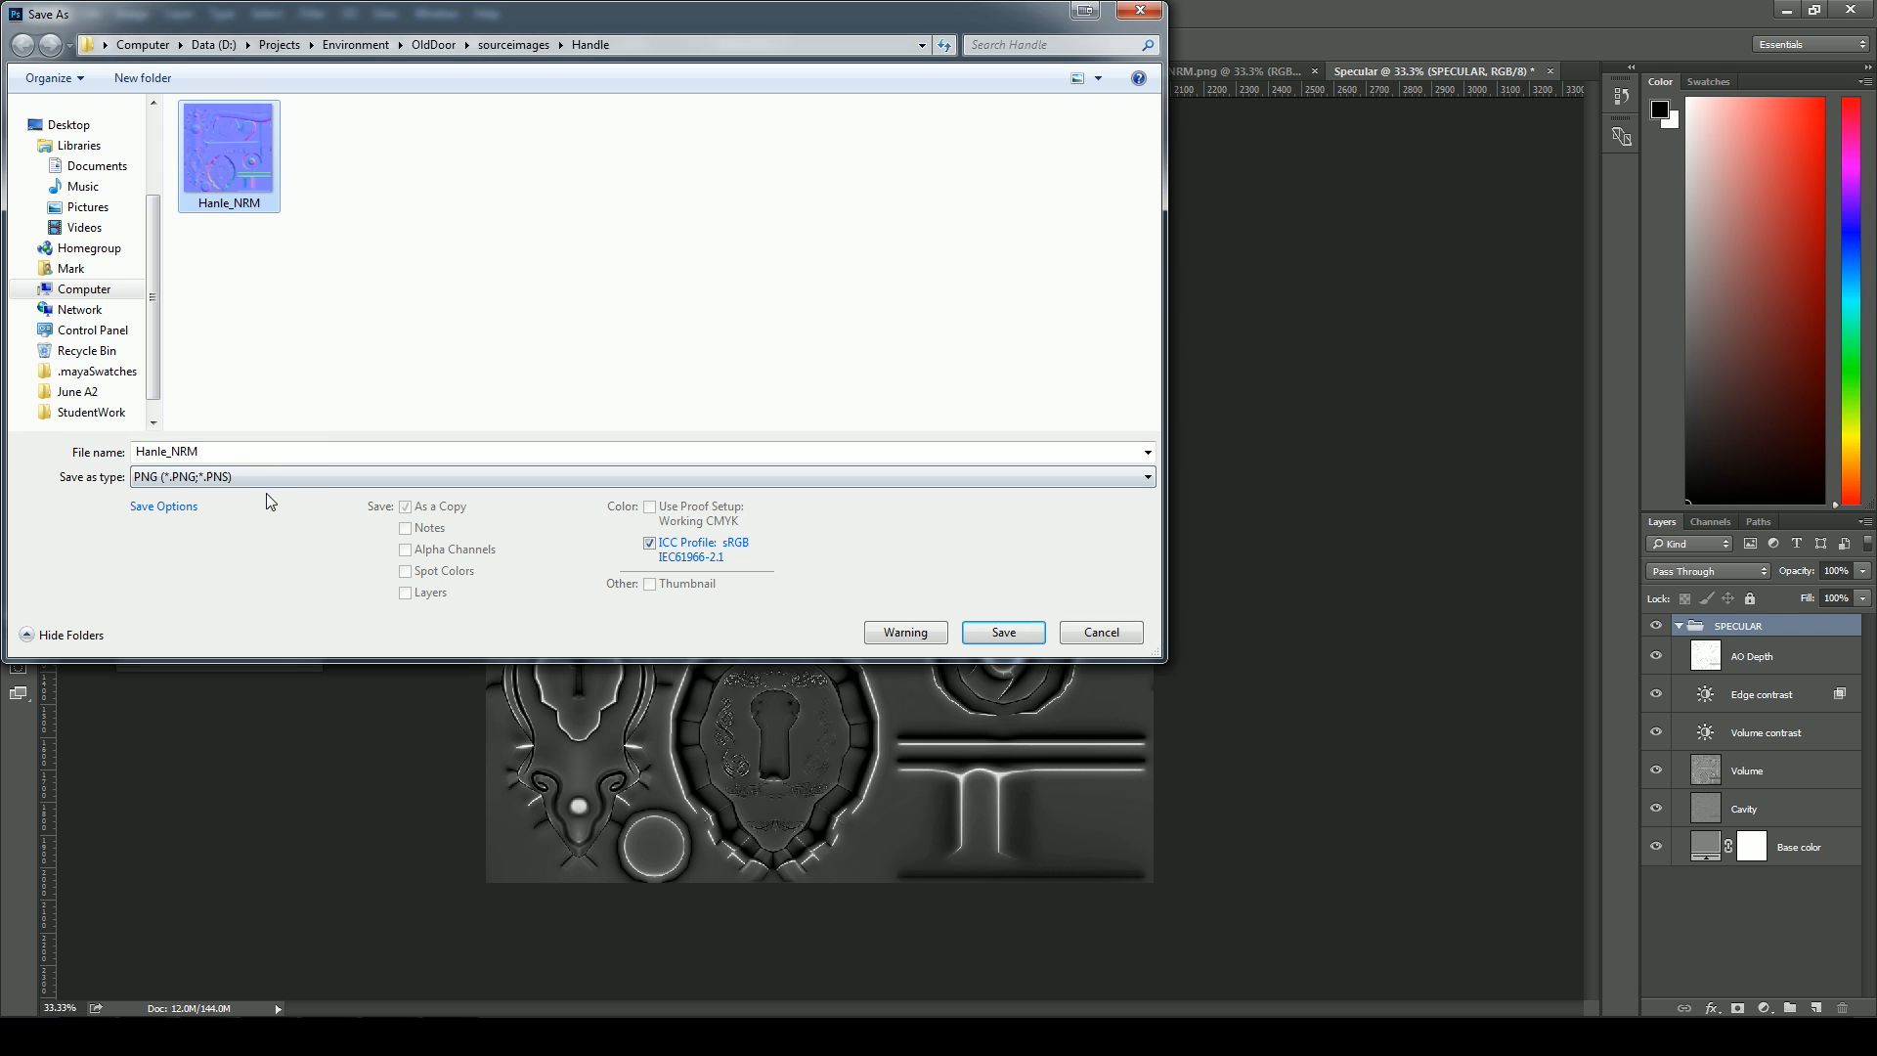
right_click(217, 191)
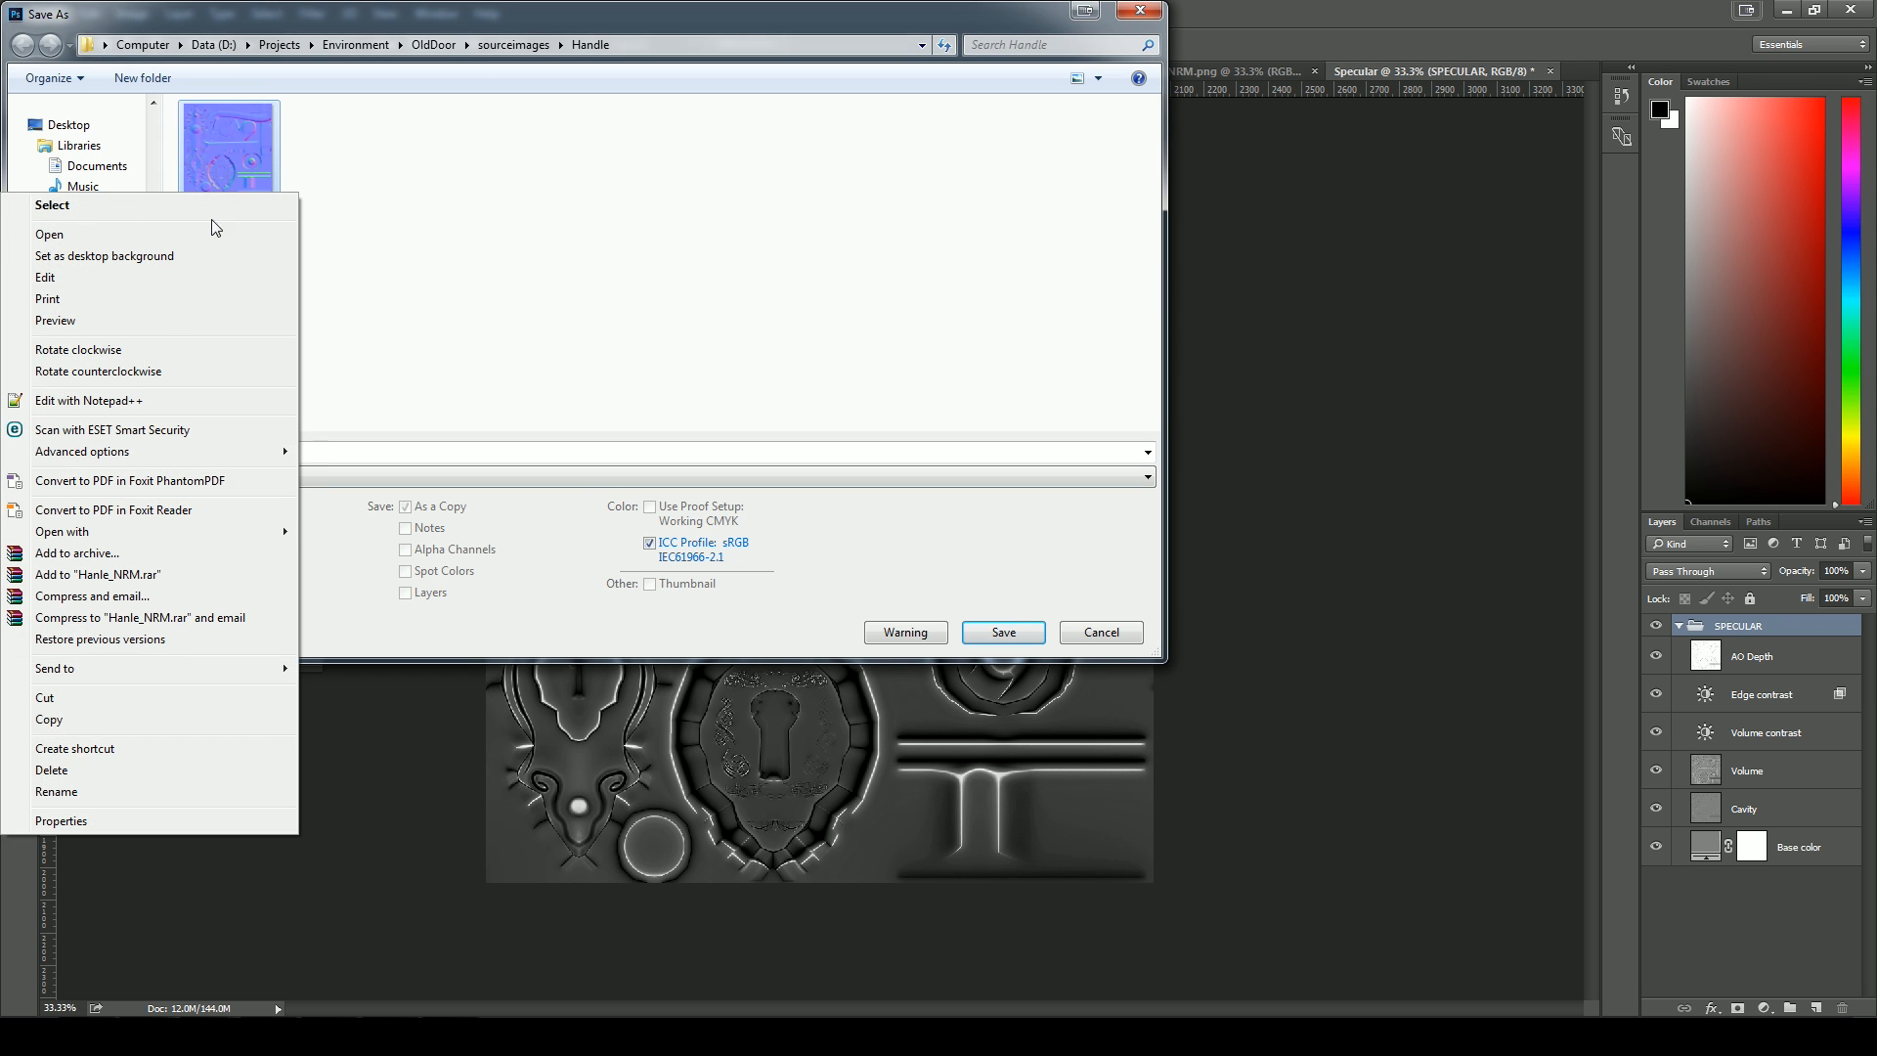
left_click(78, 793)
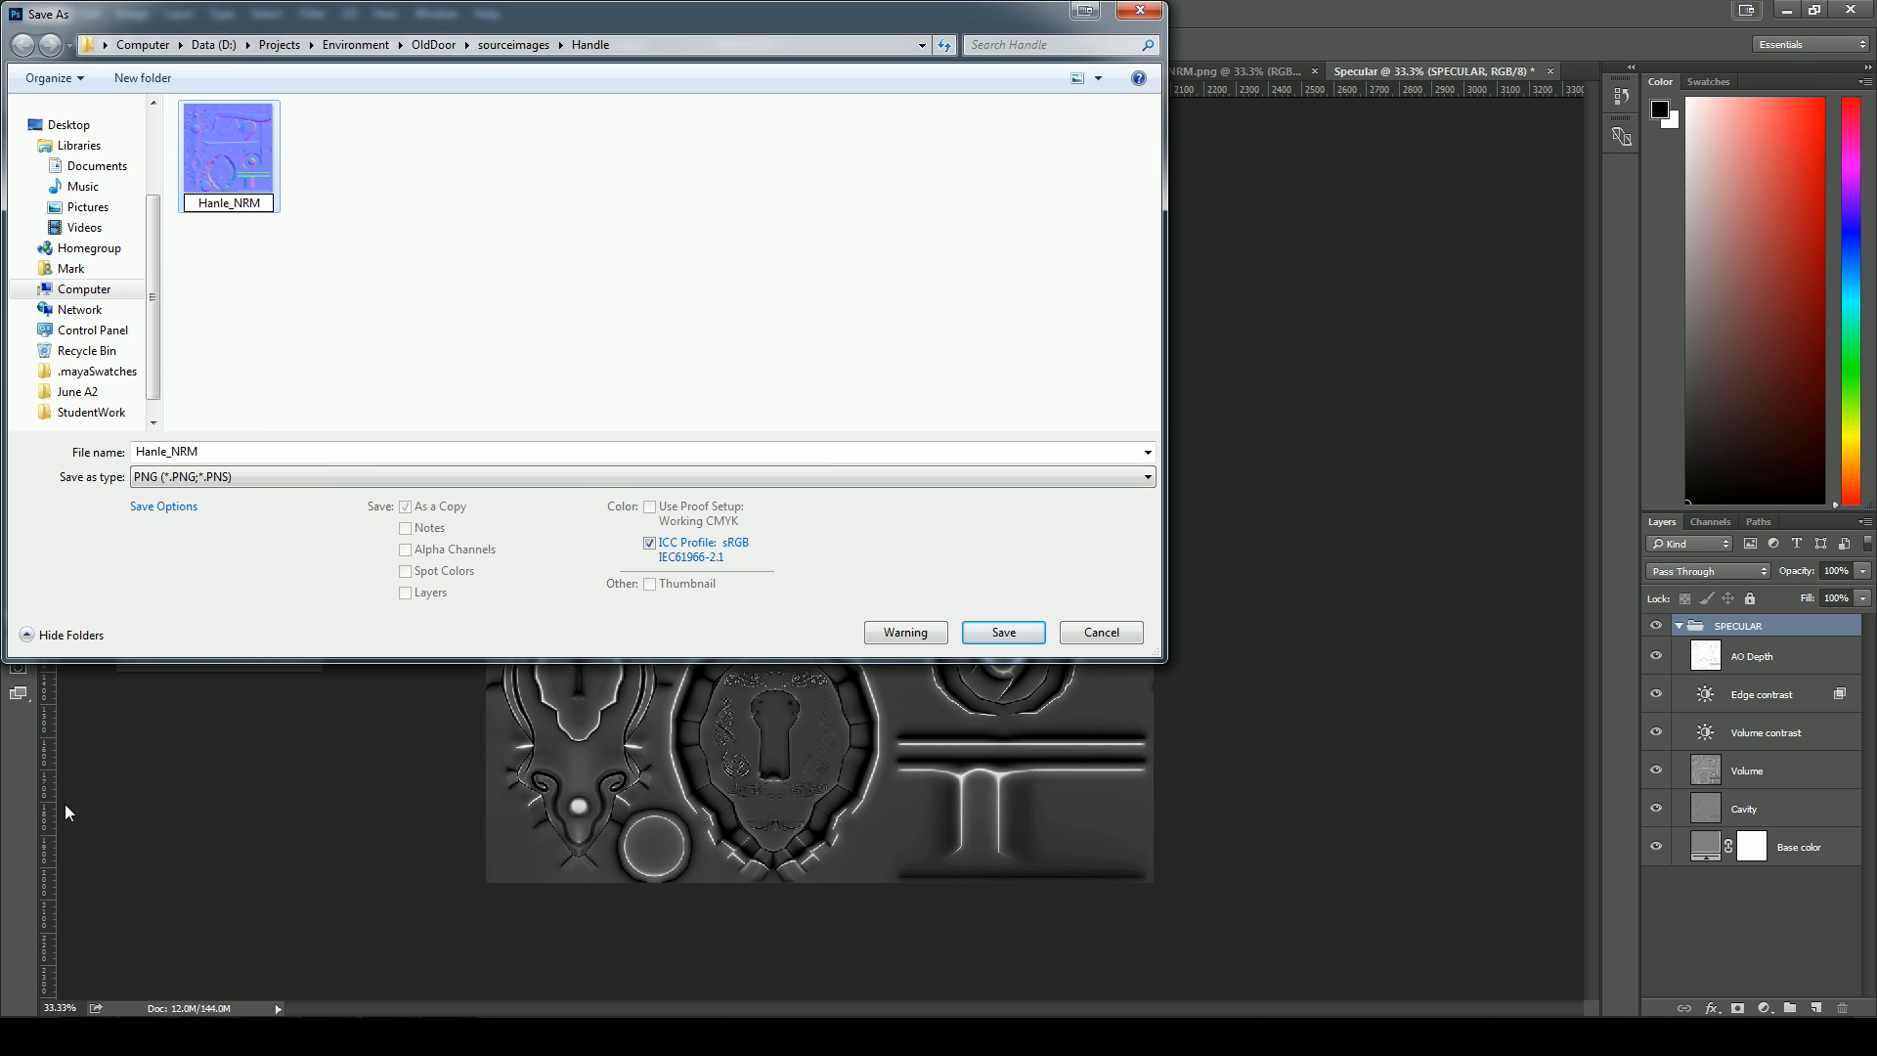
key("Return")
Name the specular map Handle_SPC and save it as a PNG with the default PNG options
left_click(224, 195)
left_click(188, 449)
type("SPC")
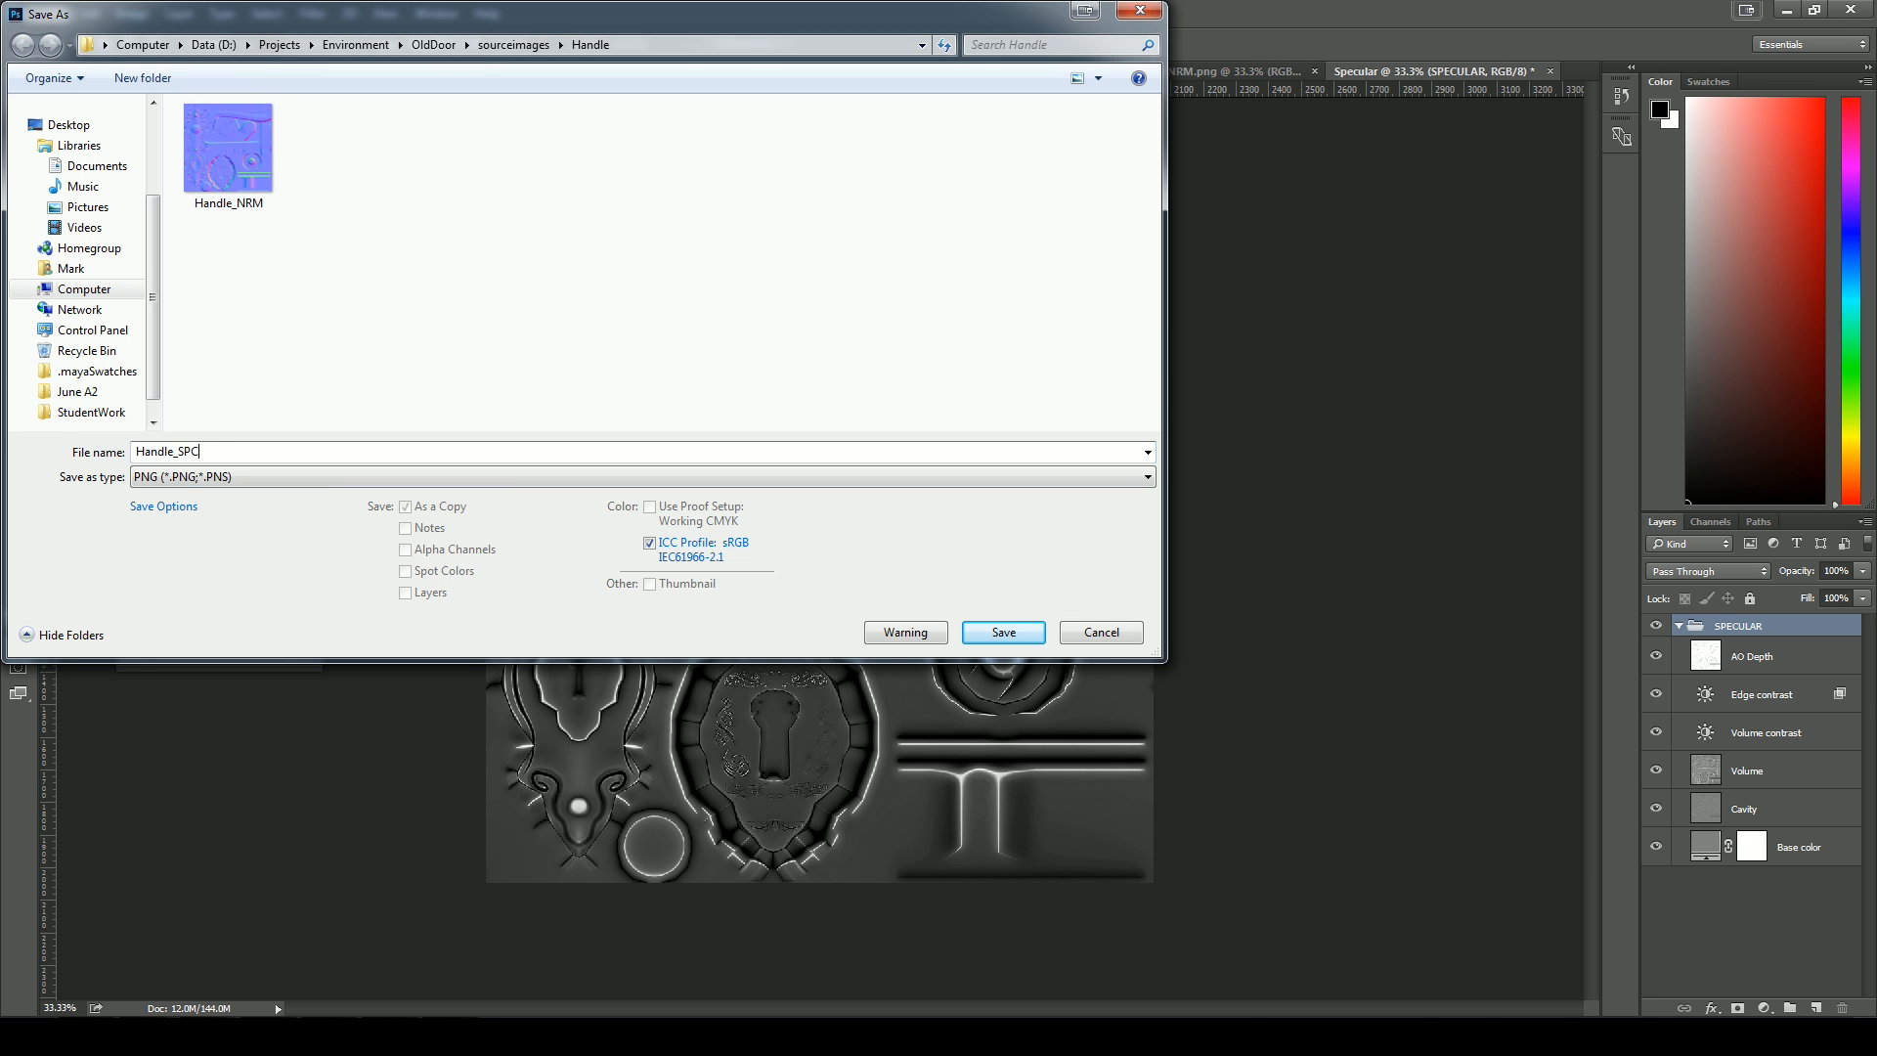
left_click(1004, 632)
left_click(999, 328)
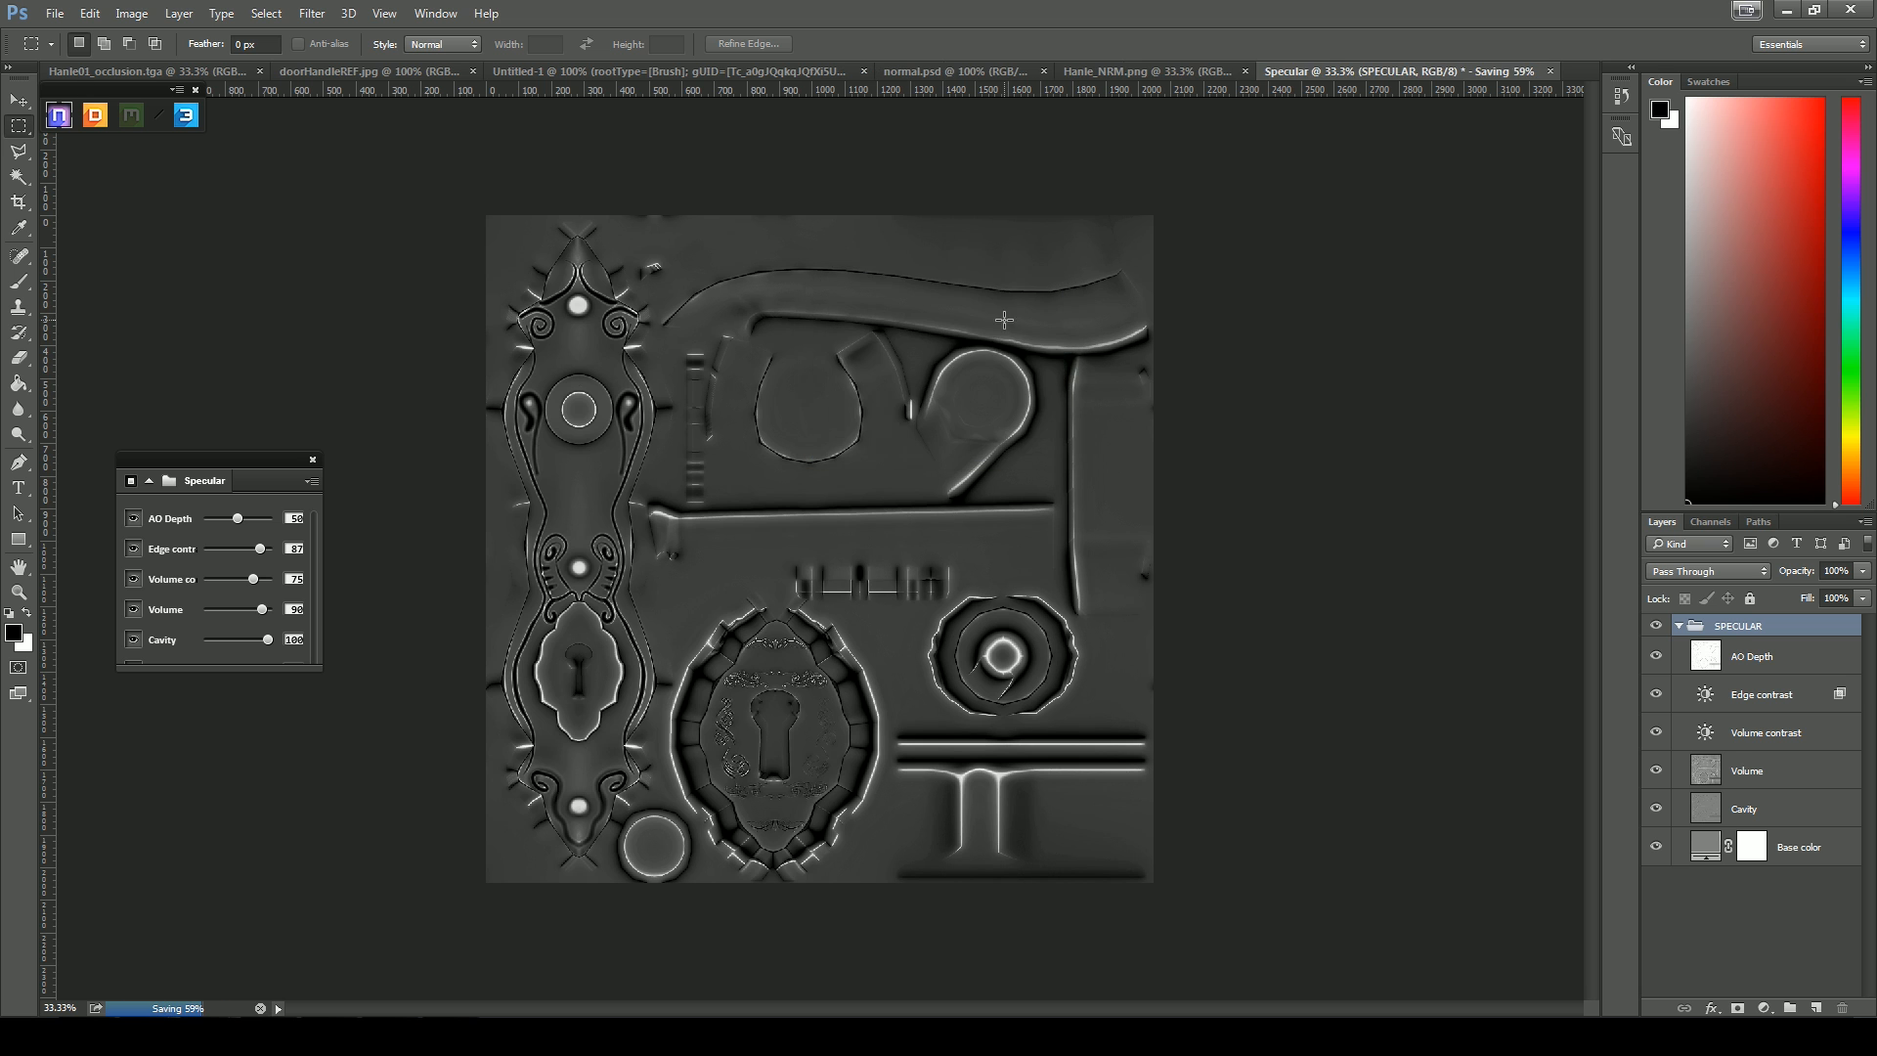
Save Hanle01_occlusion.tga as the PNG file Handle_AO in the Handle folder
left_click(181, 73)
left_click(55, 14)
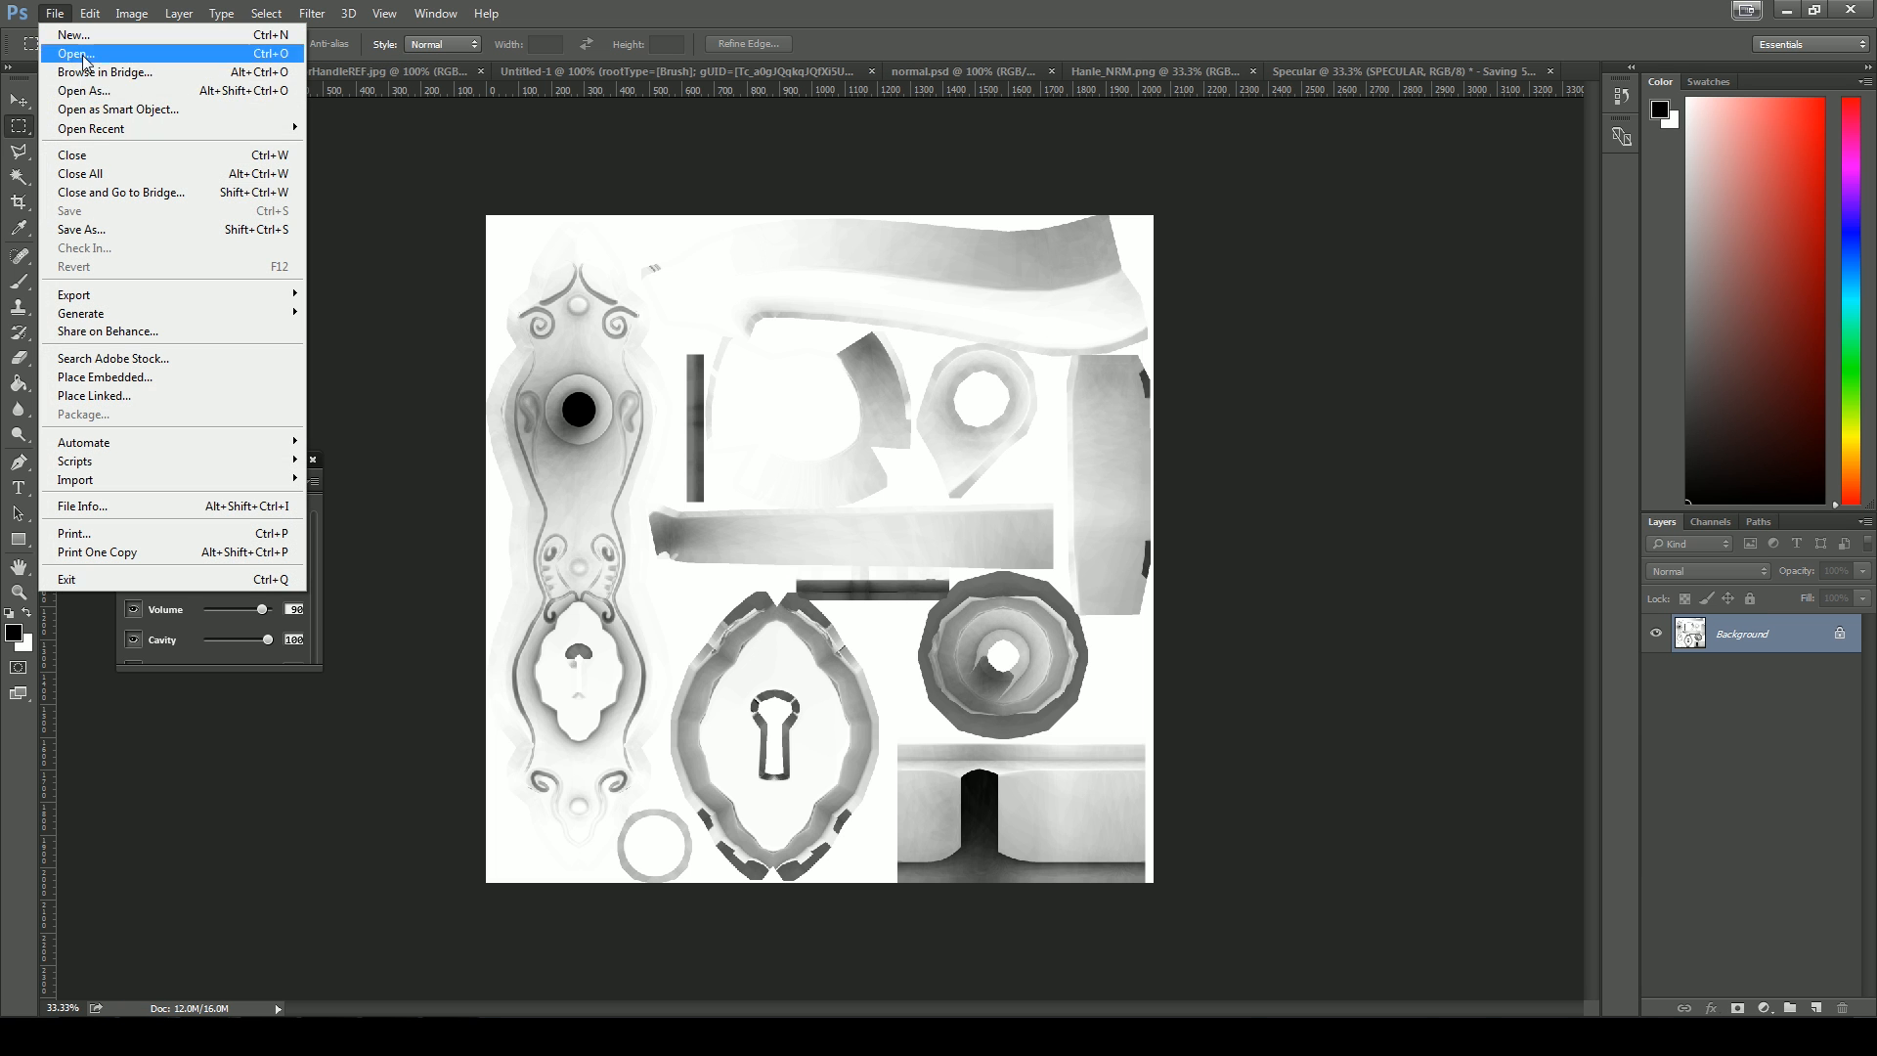
left_click(93, 235)
left_click(611, 481)
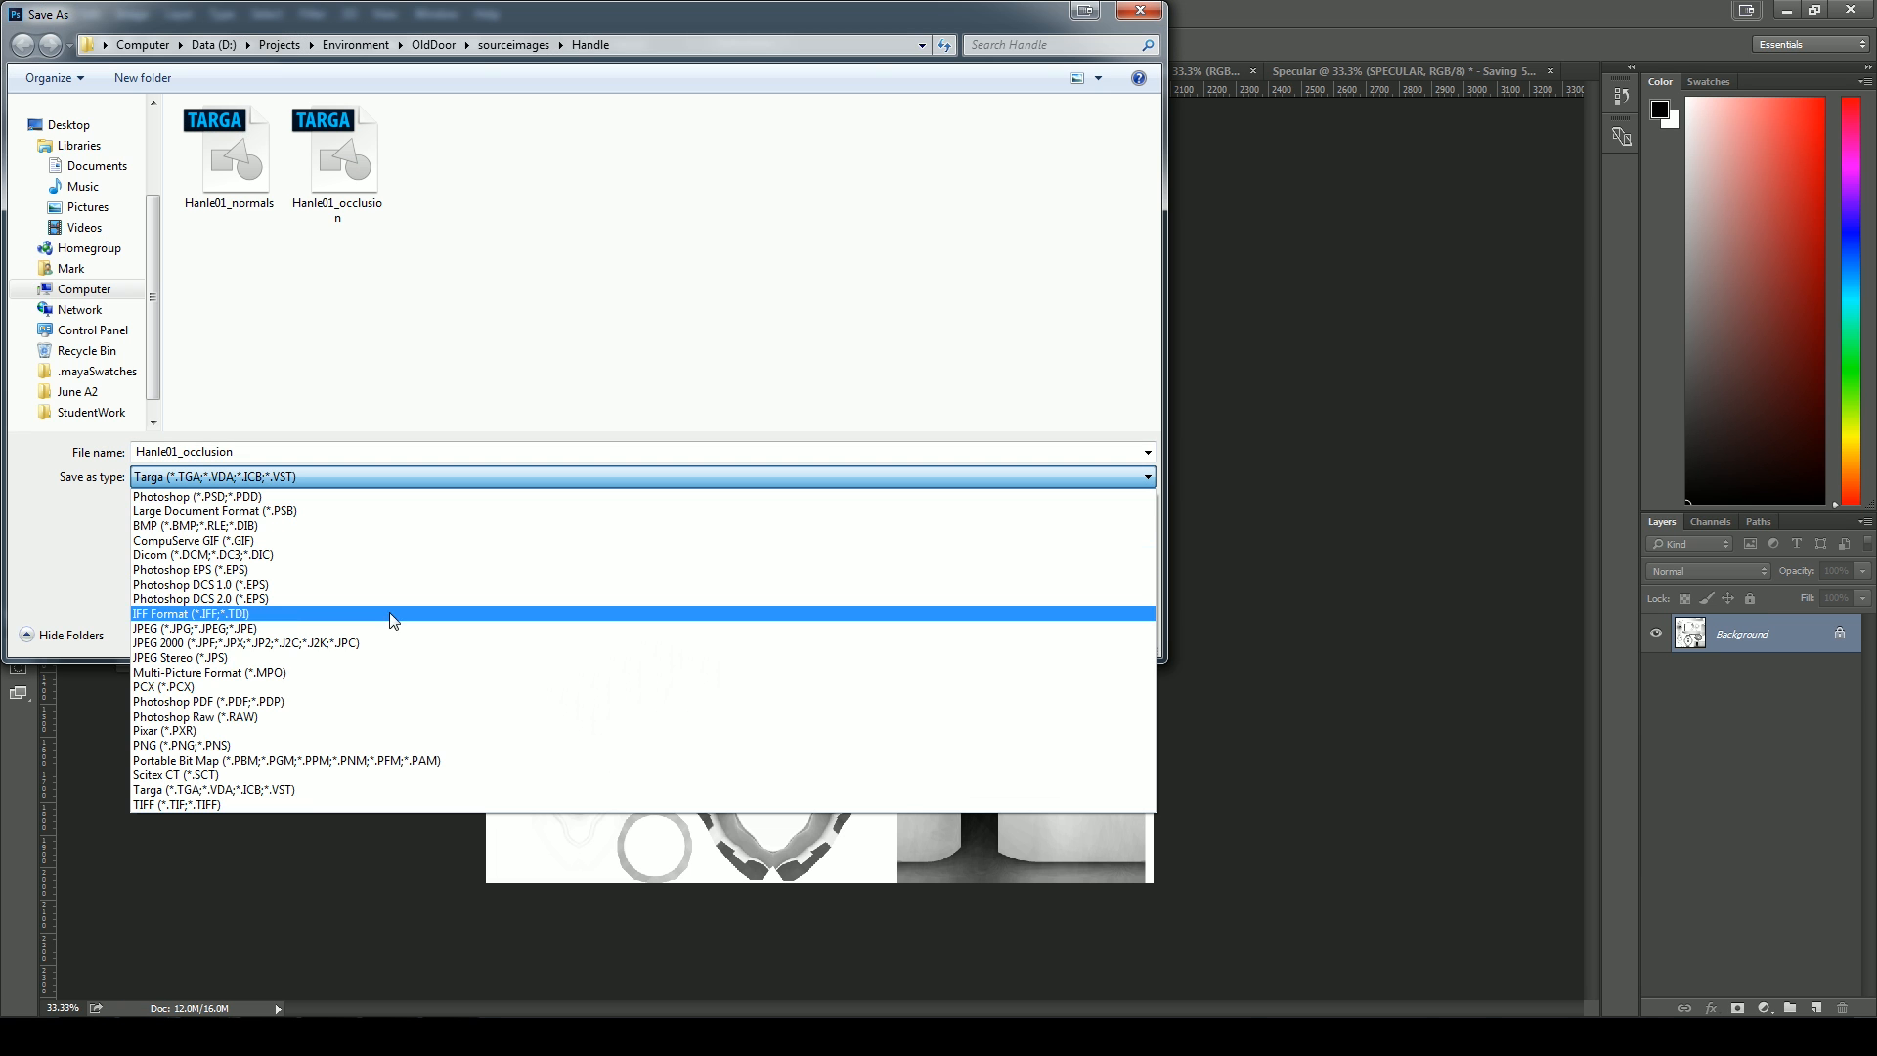
left_click(342, 747)
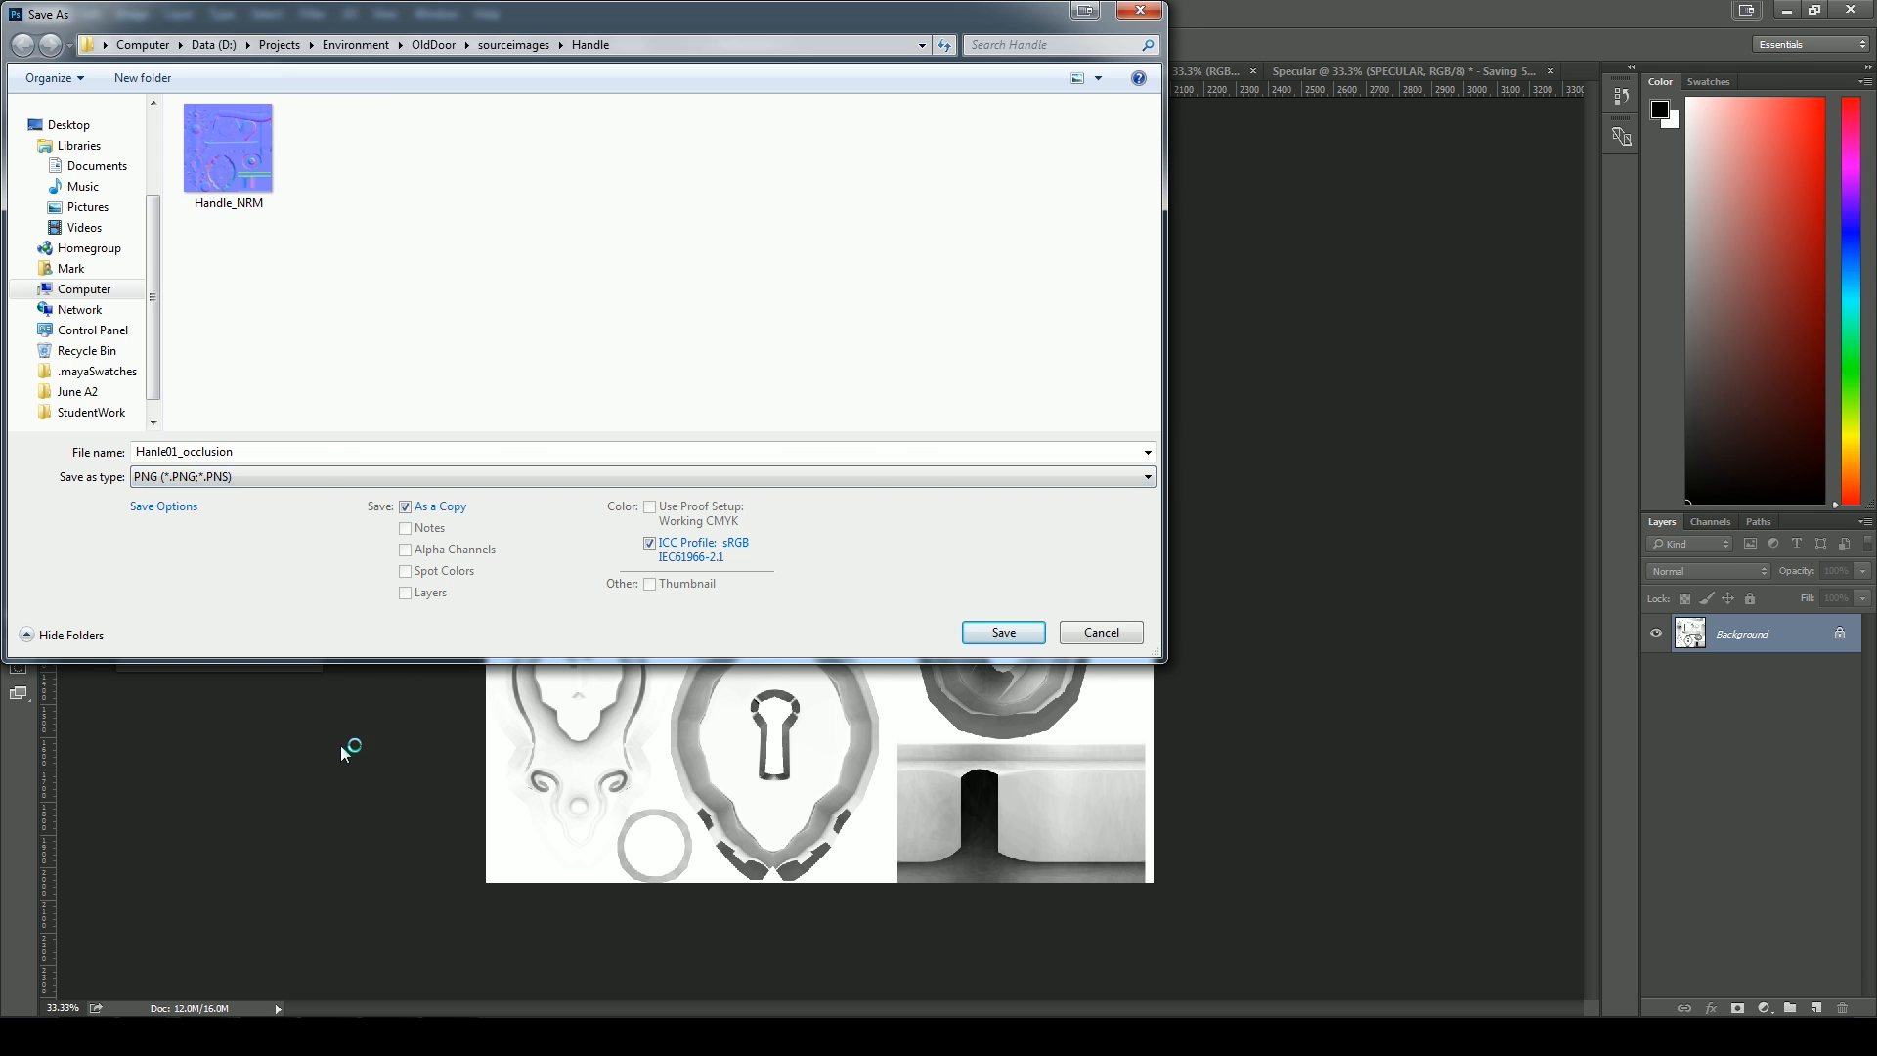
left_click(337, 152)
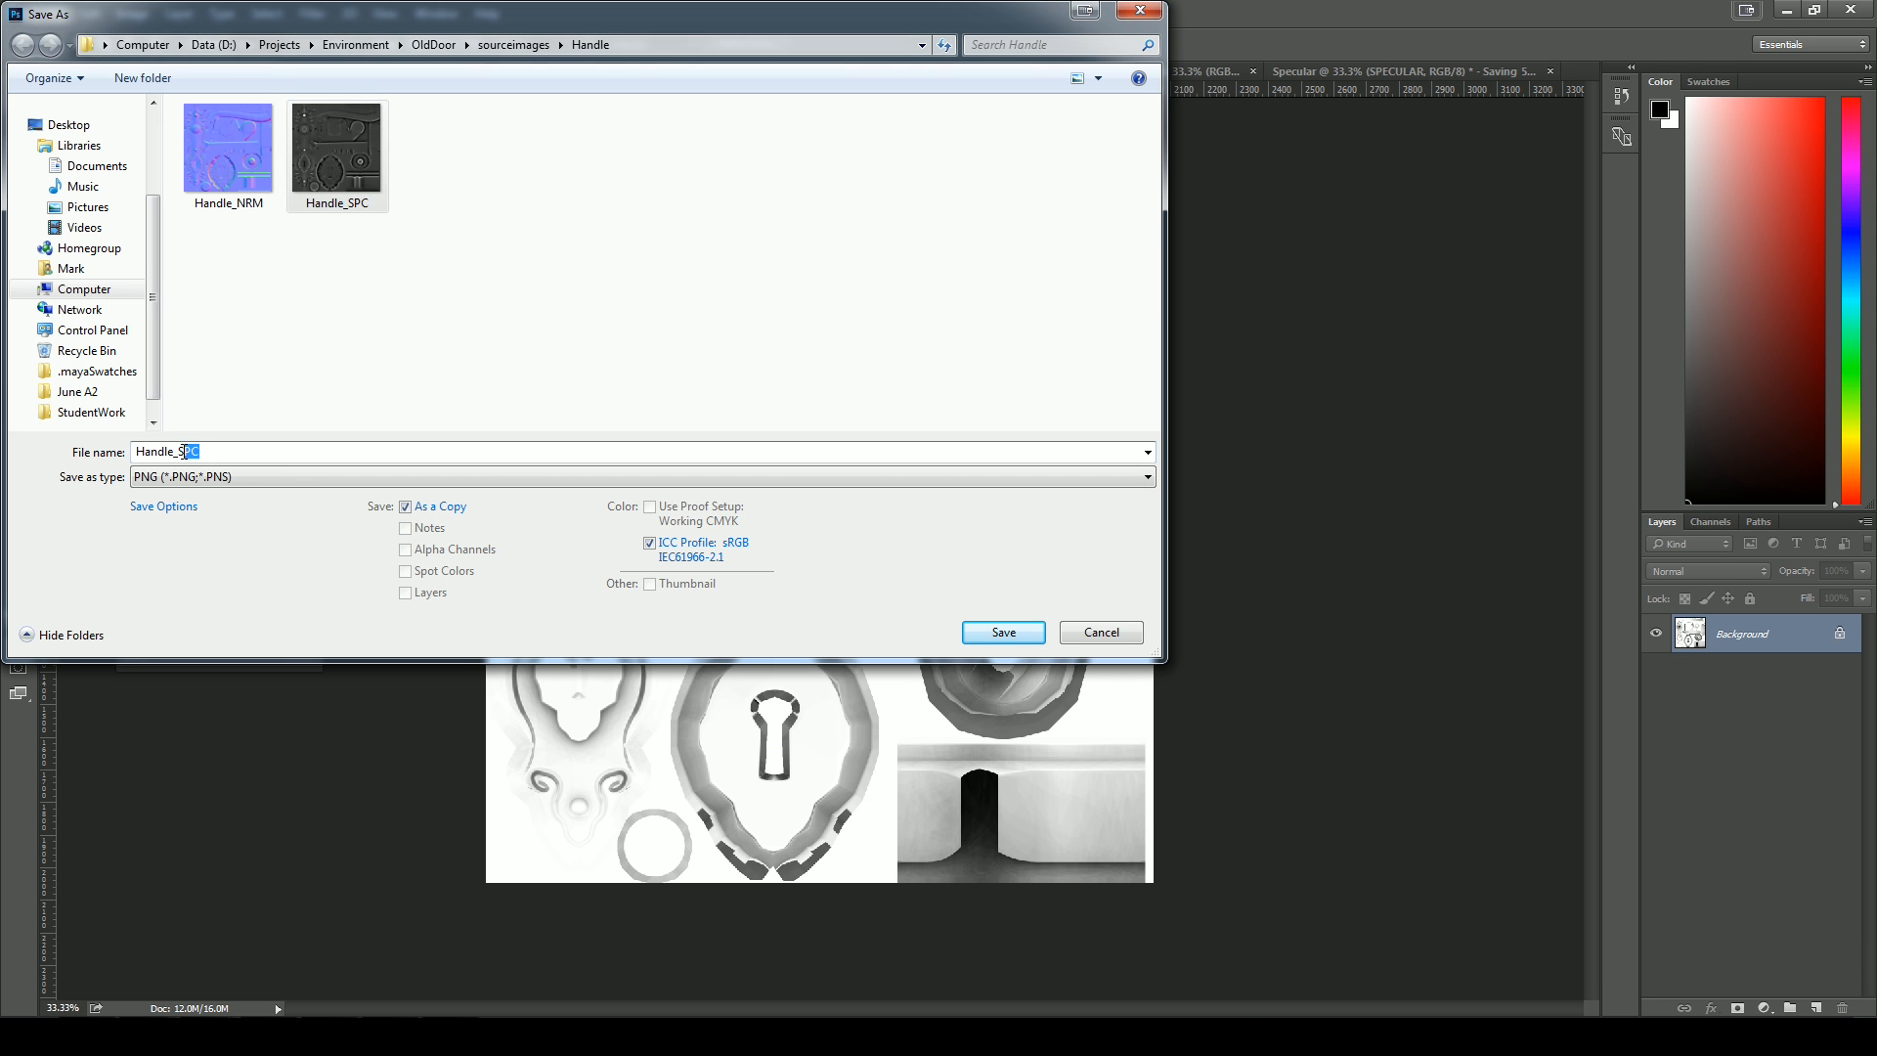
type("AO")
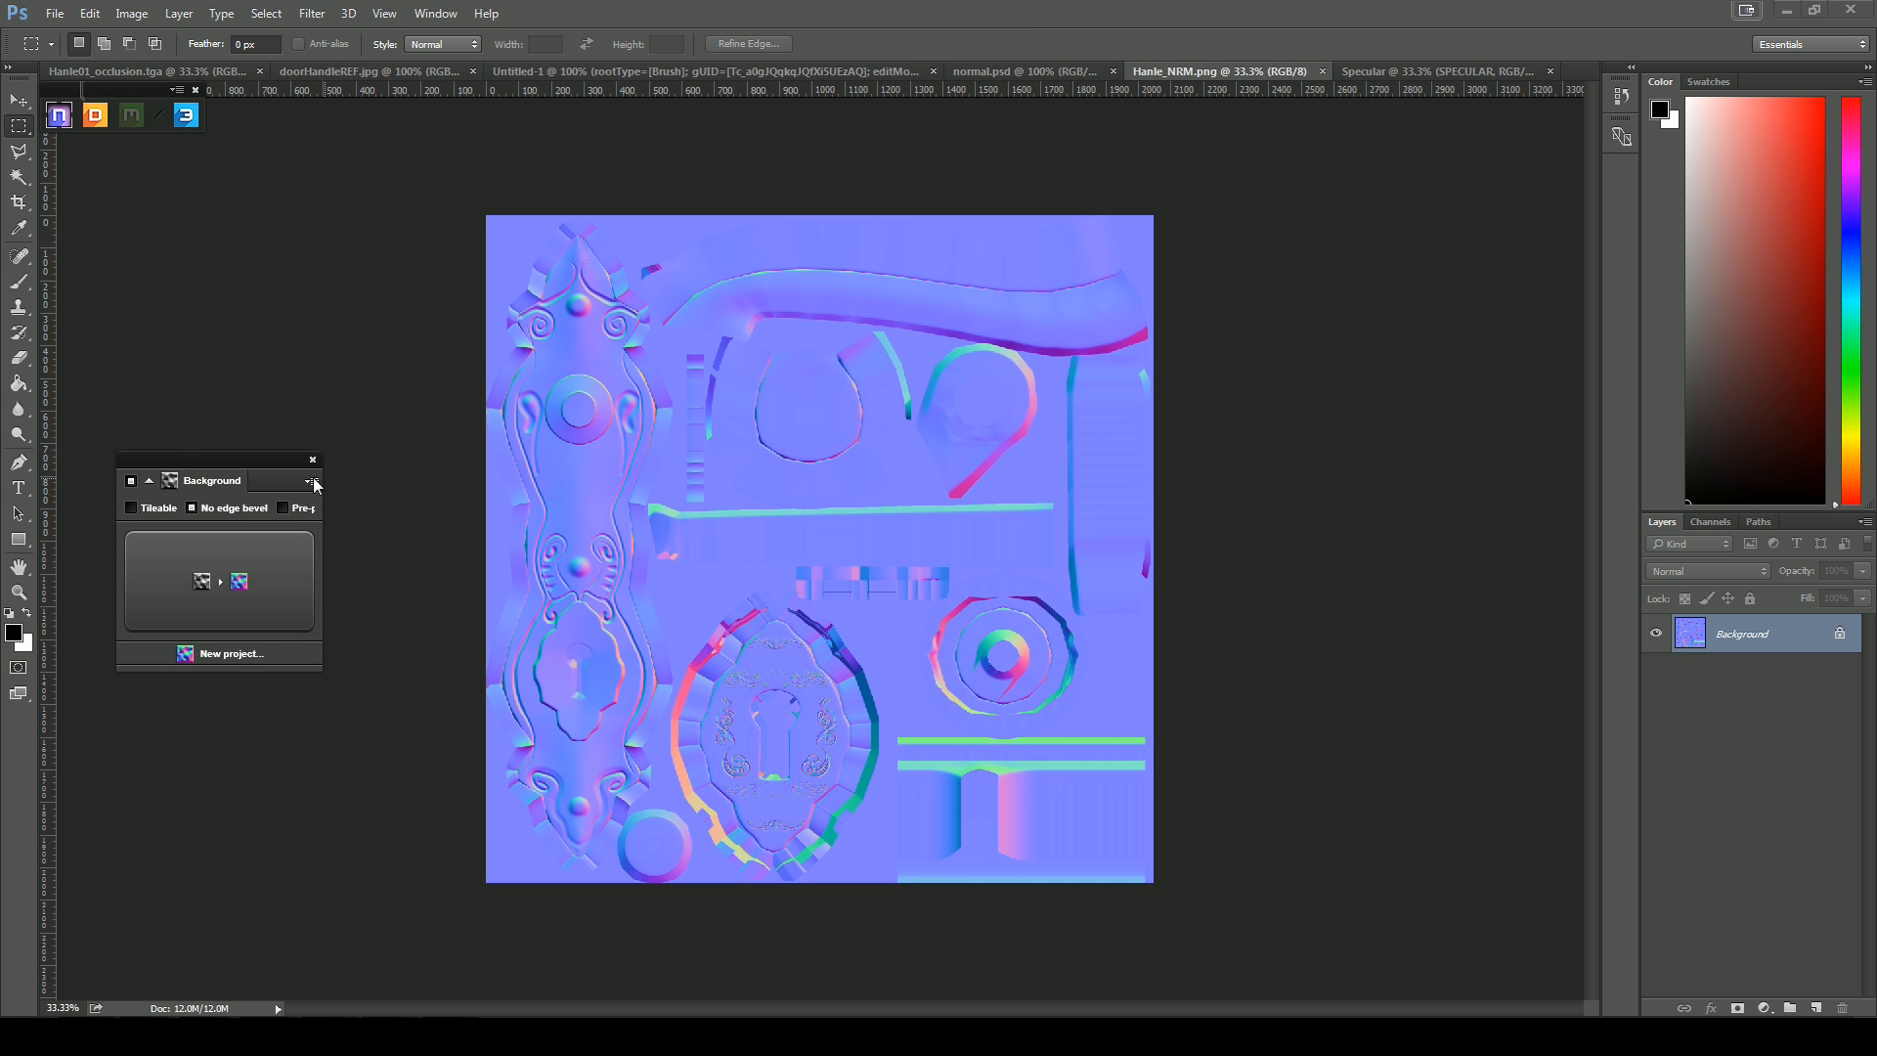
Generate a diffuse map from the active Hanle_NRM.png document with NDO's Map Converter
left_click(313, 480)
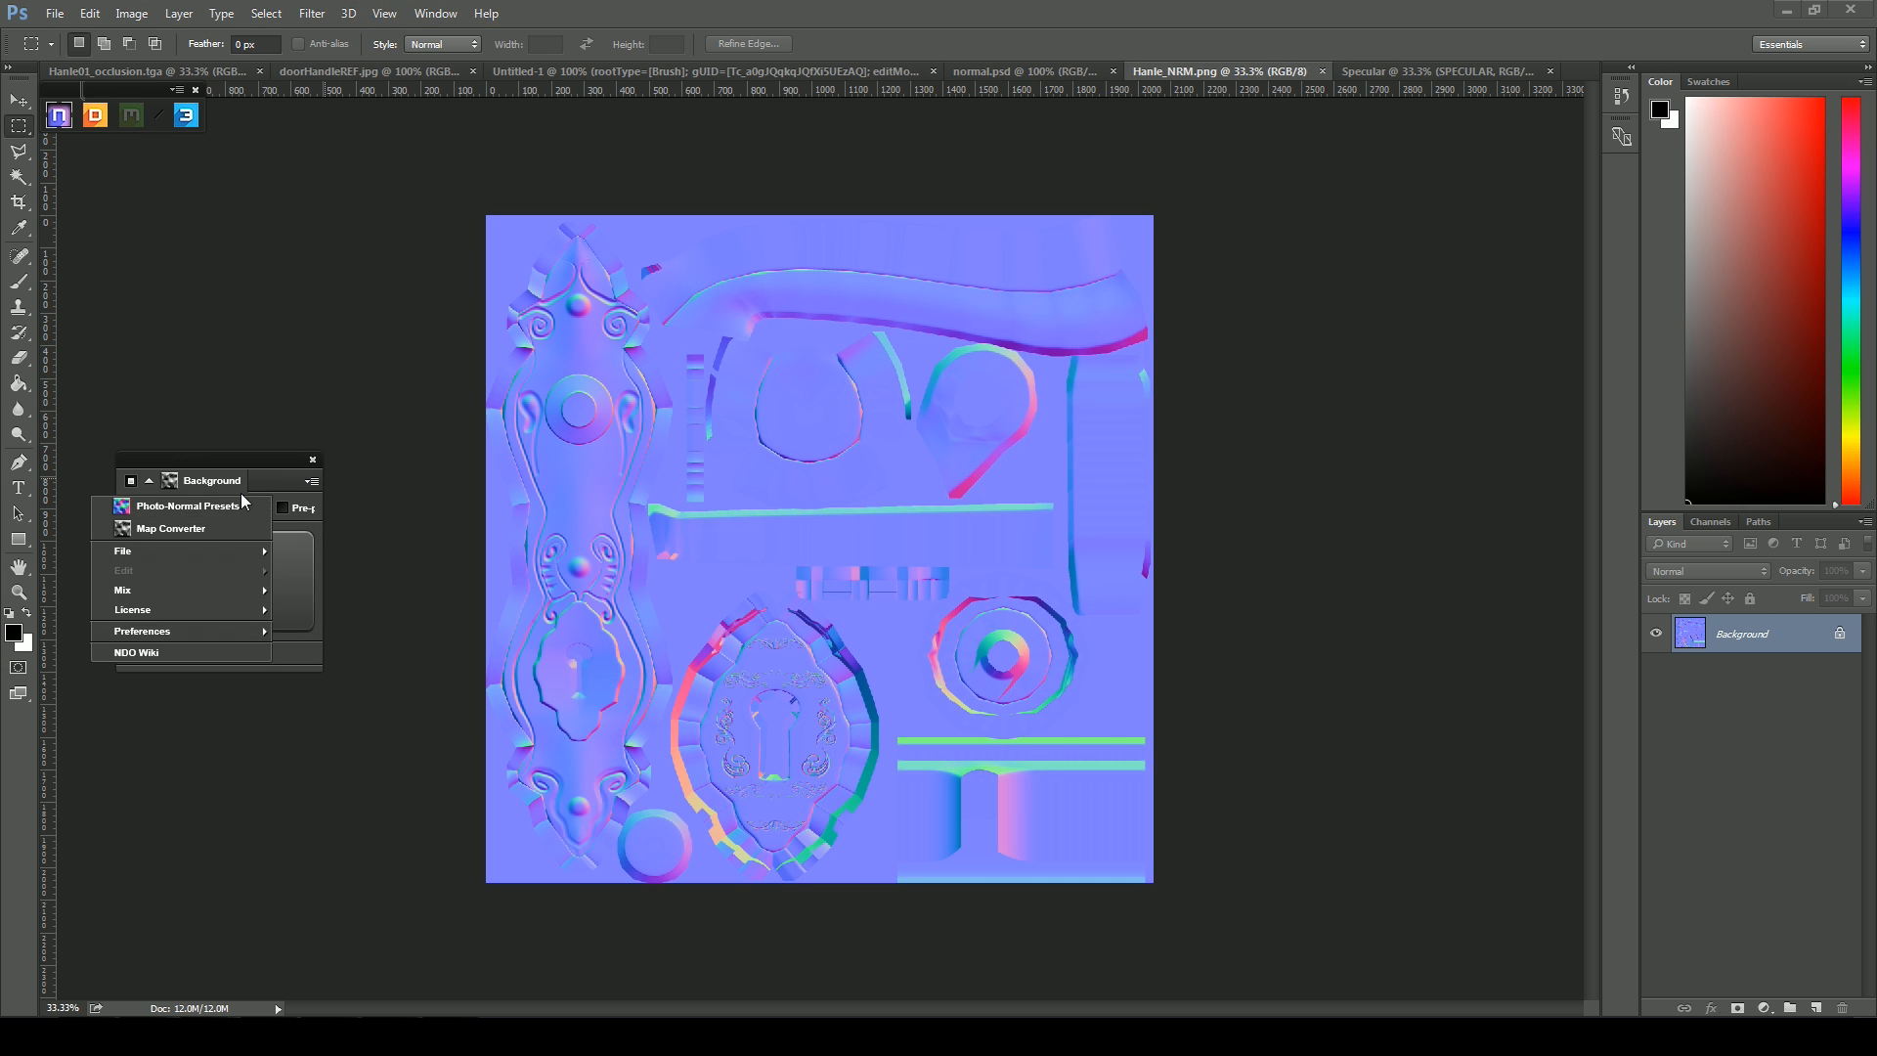
left_click(215, 519)
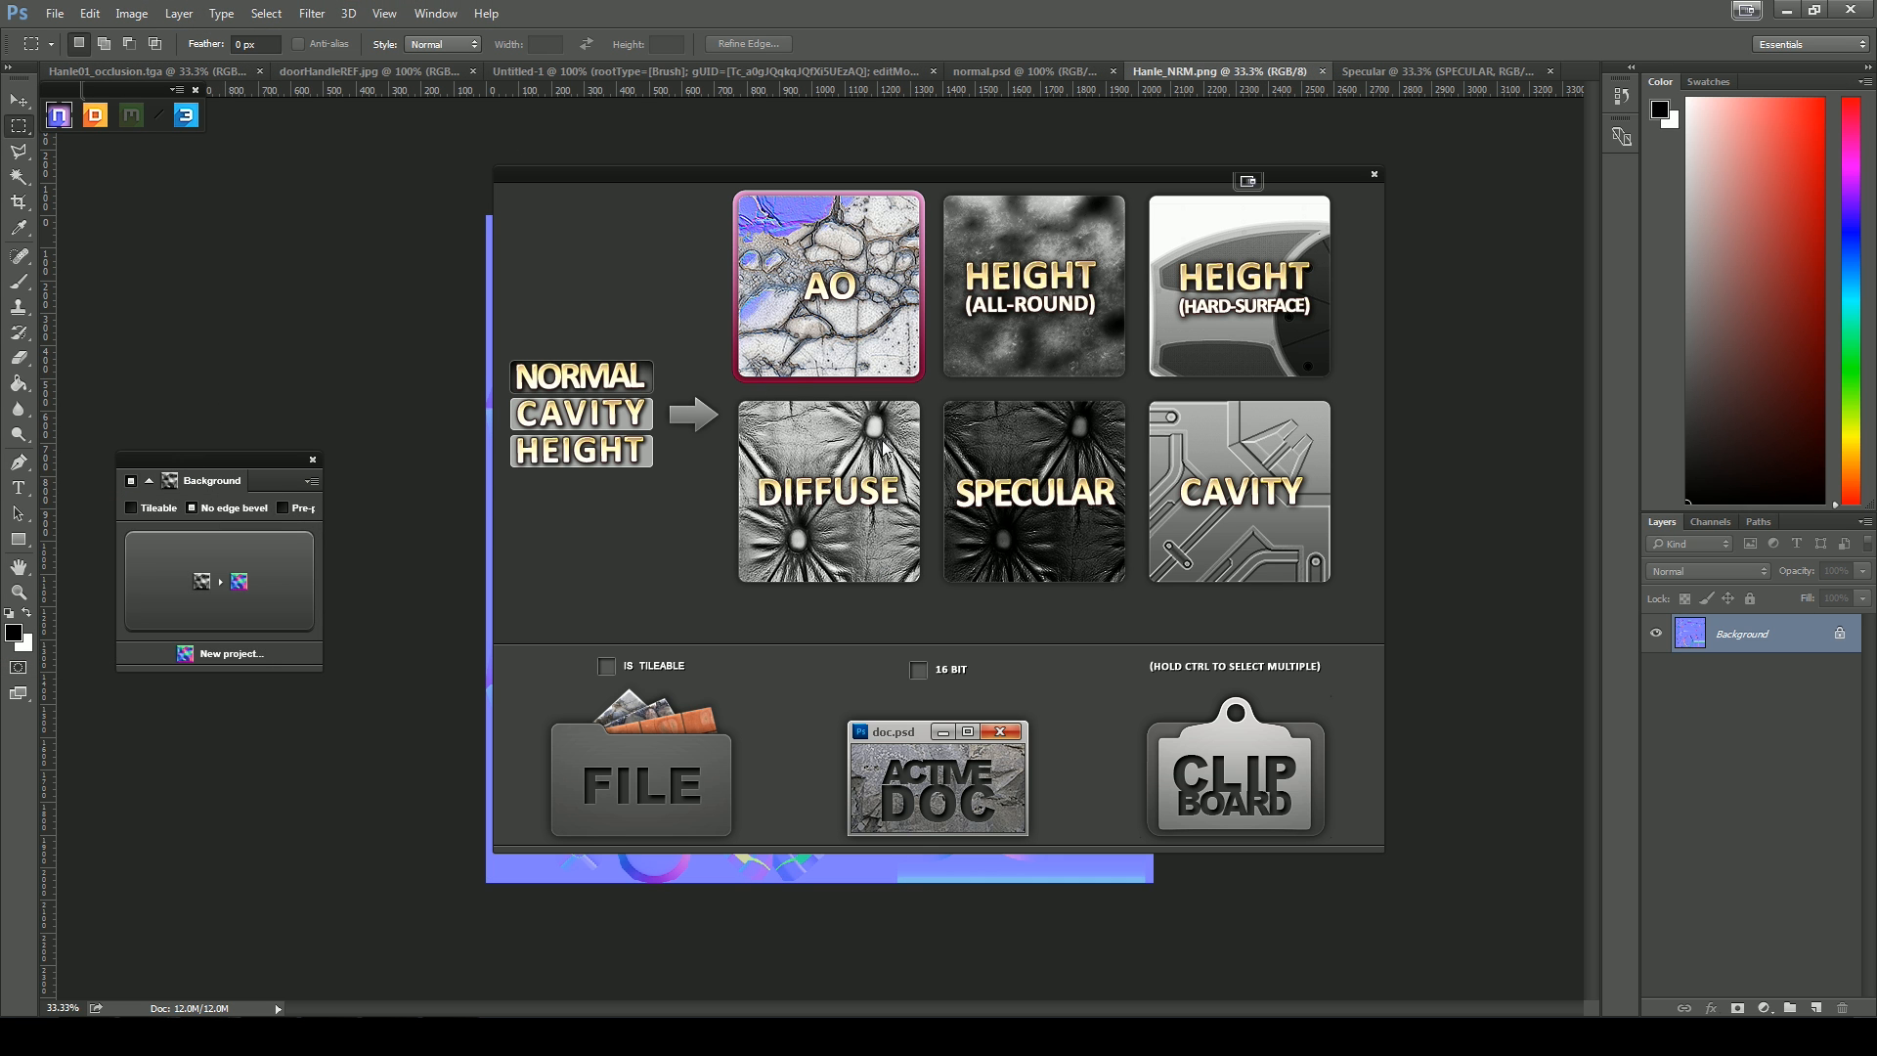
left_click(797, 520)
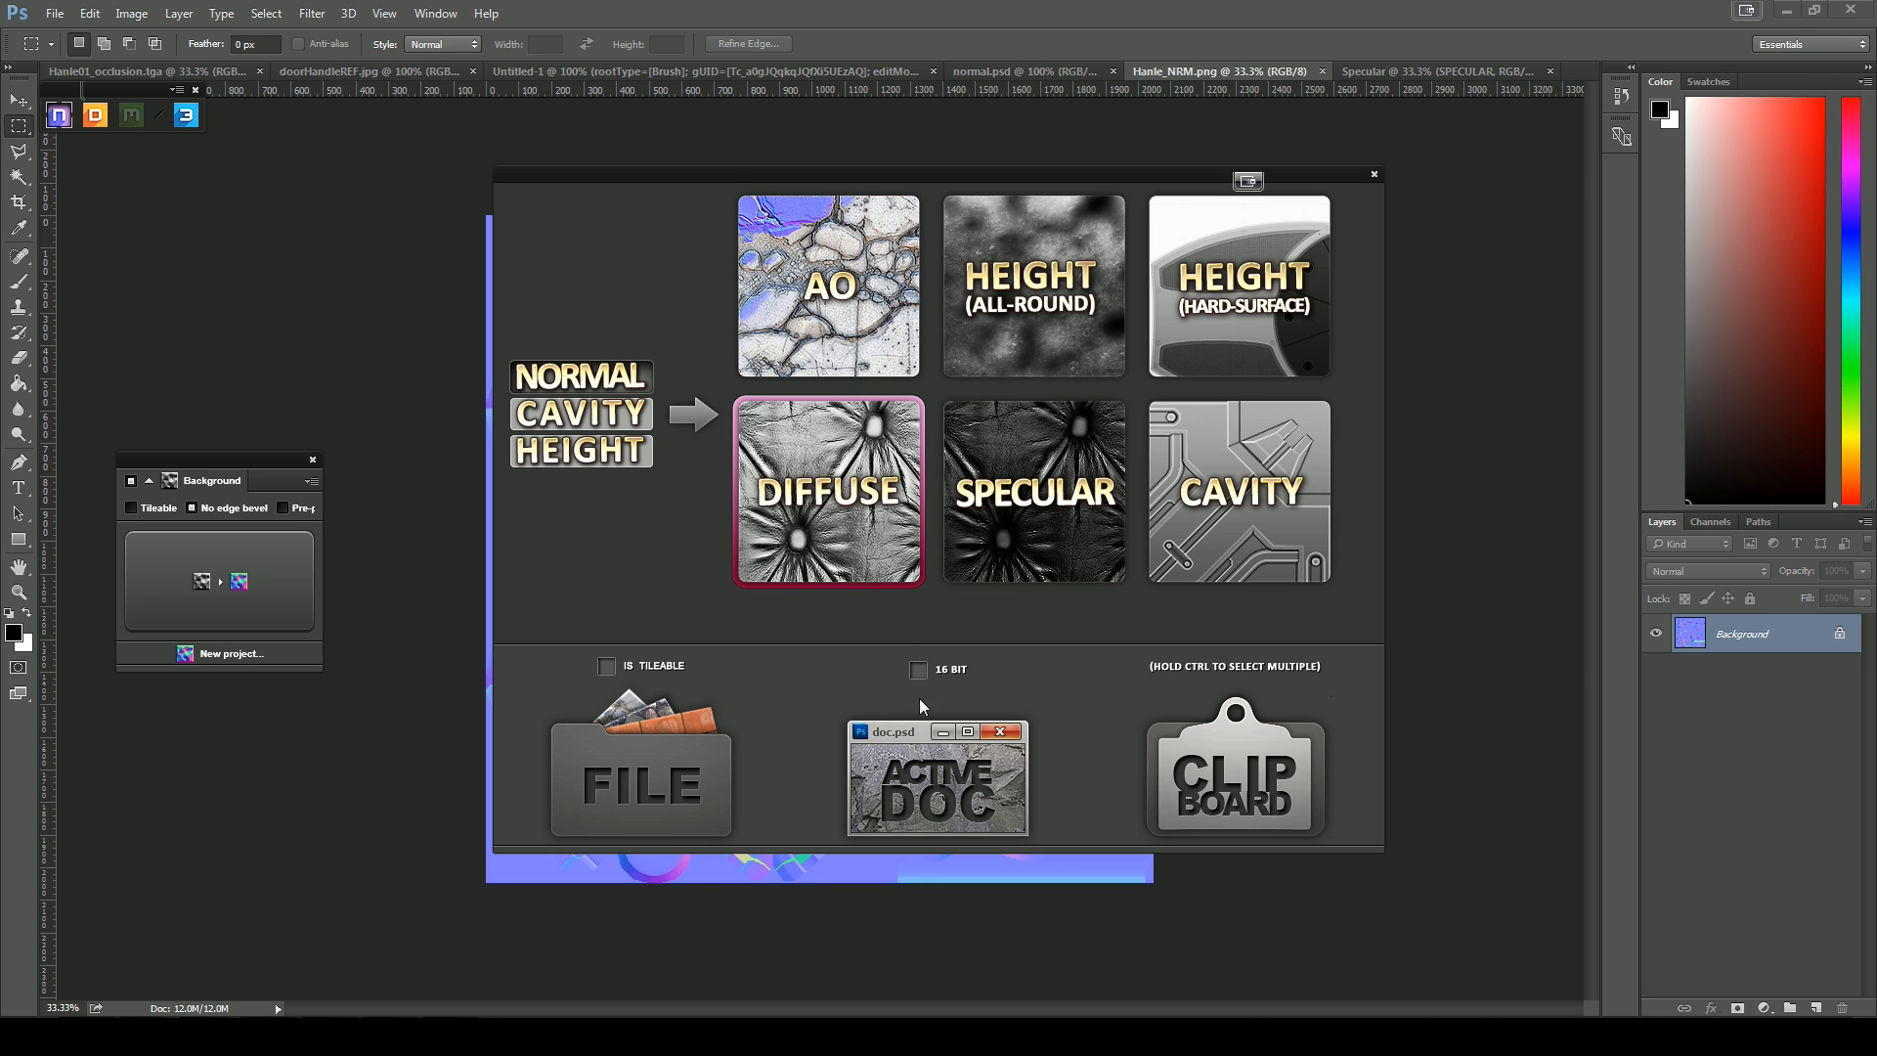
left_click(924, 757)
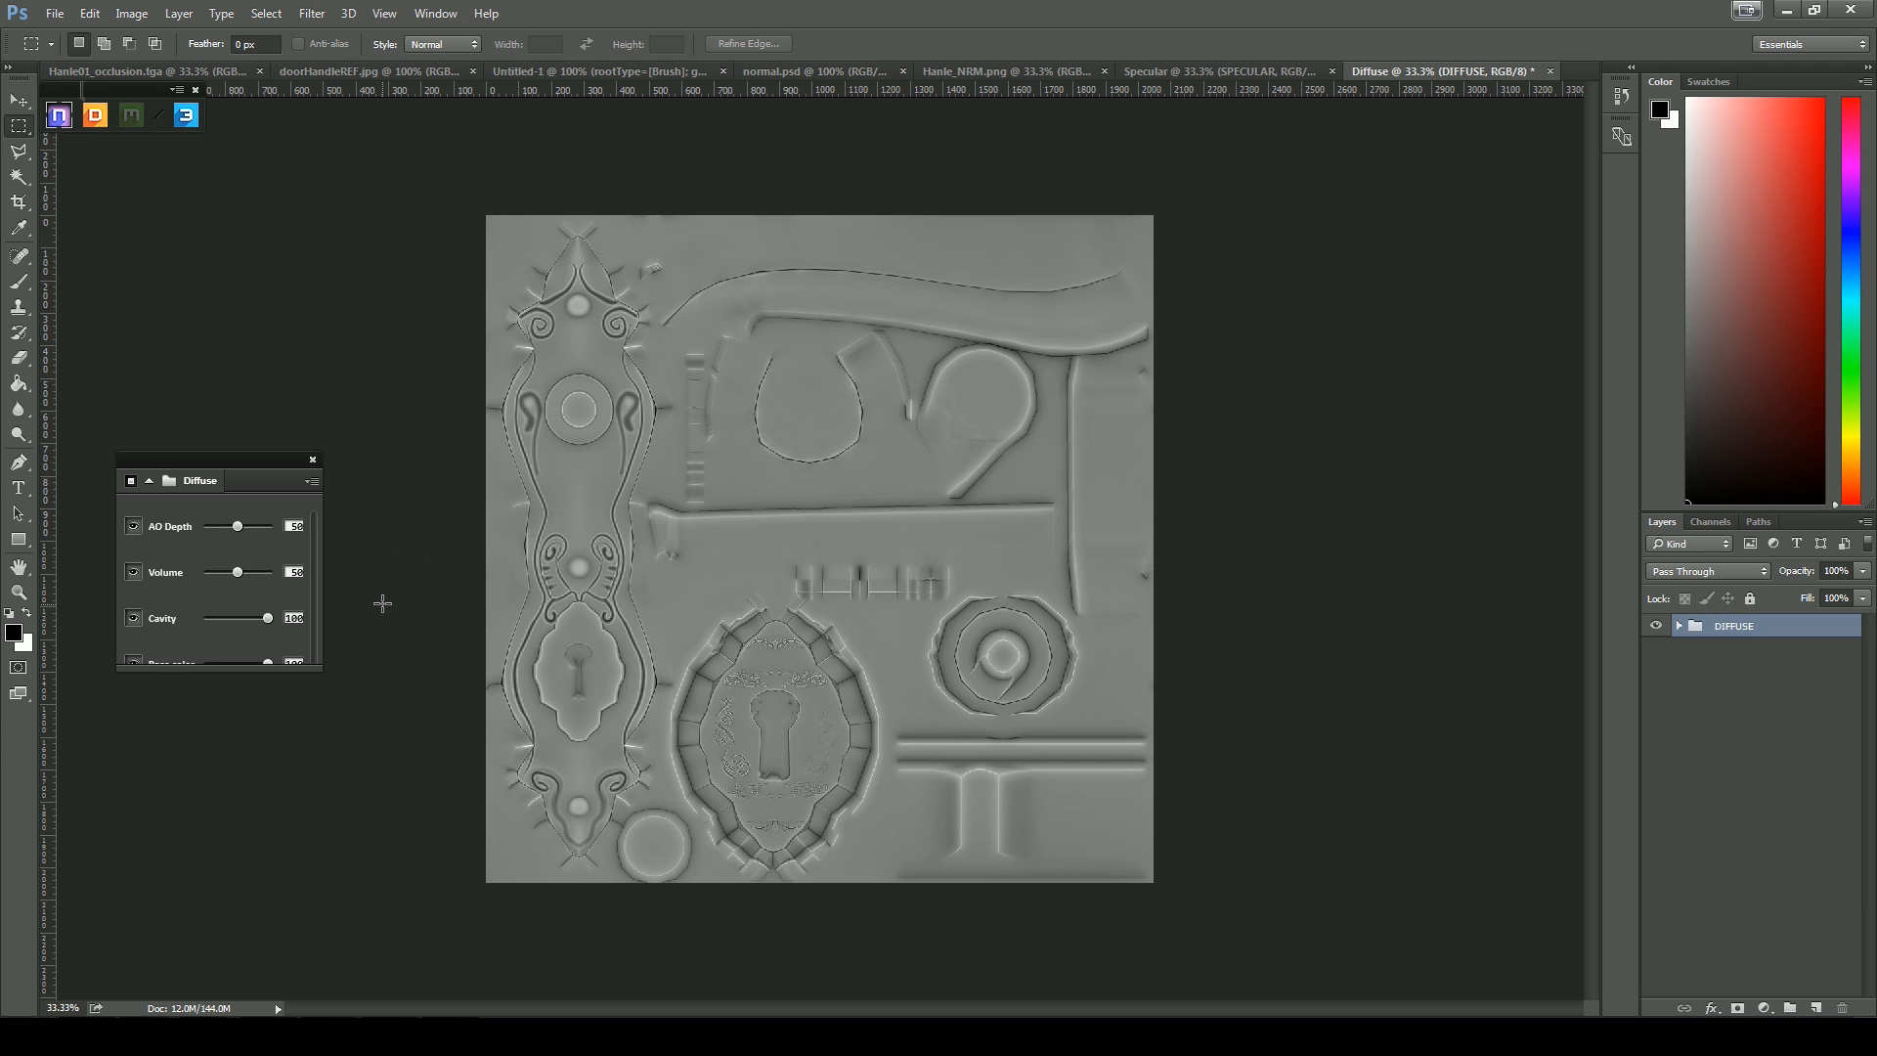
Start saving the diffuse map as a new file and list the existing PNG files in the Handle folder
left_click(53, 13)
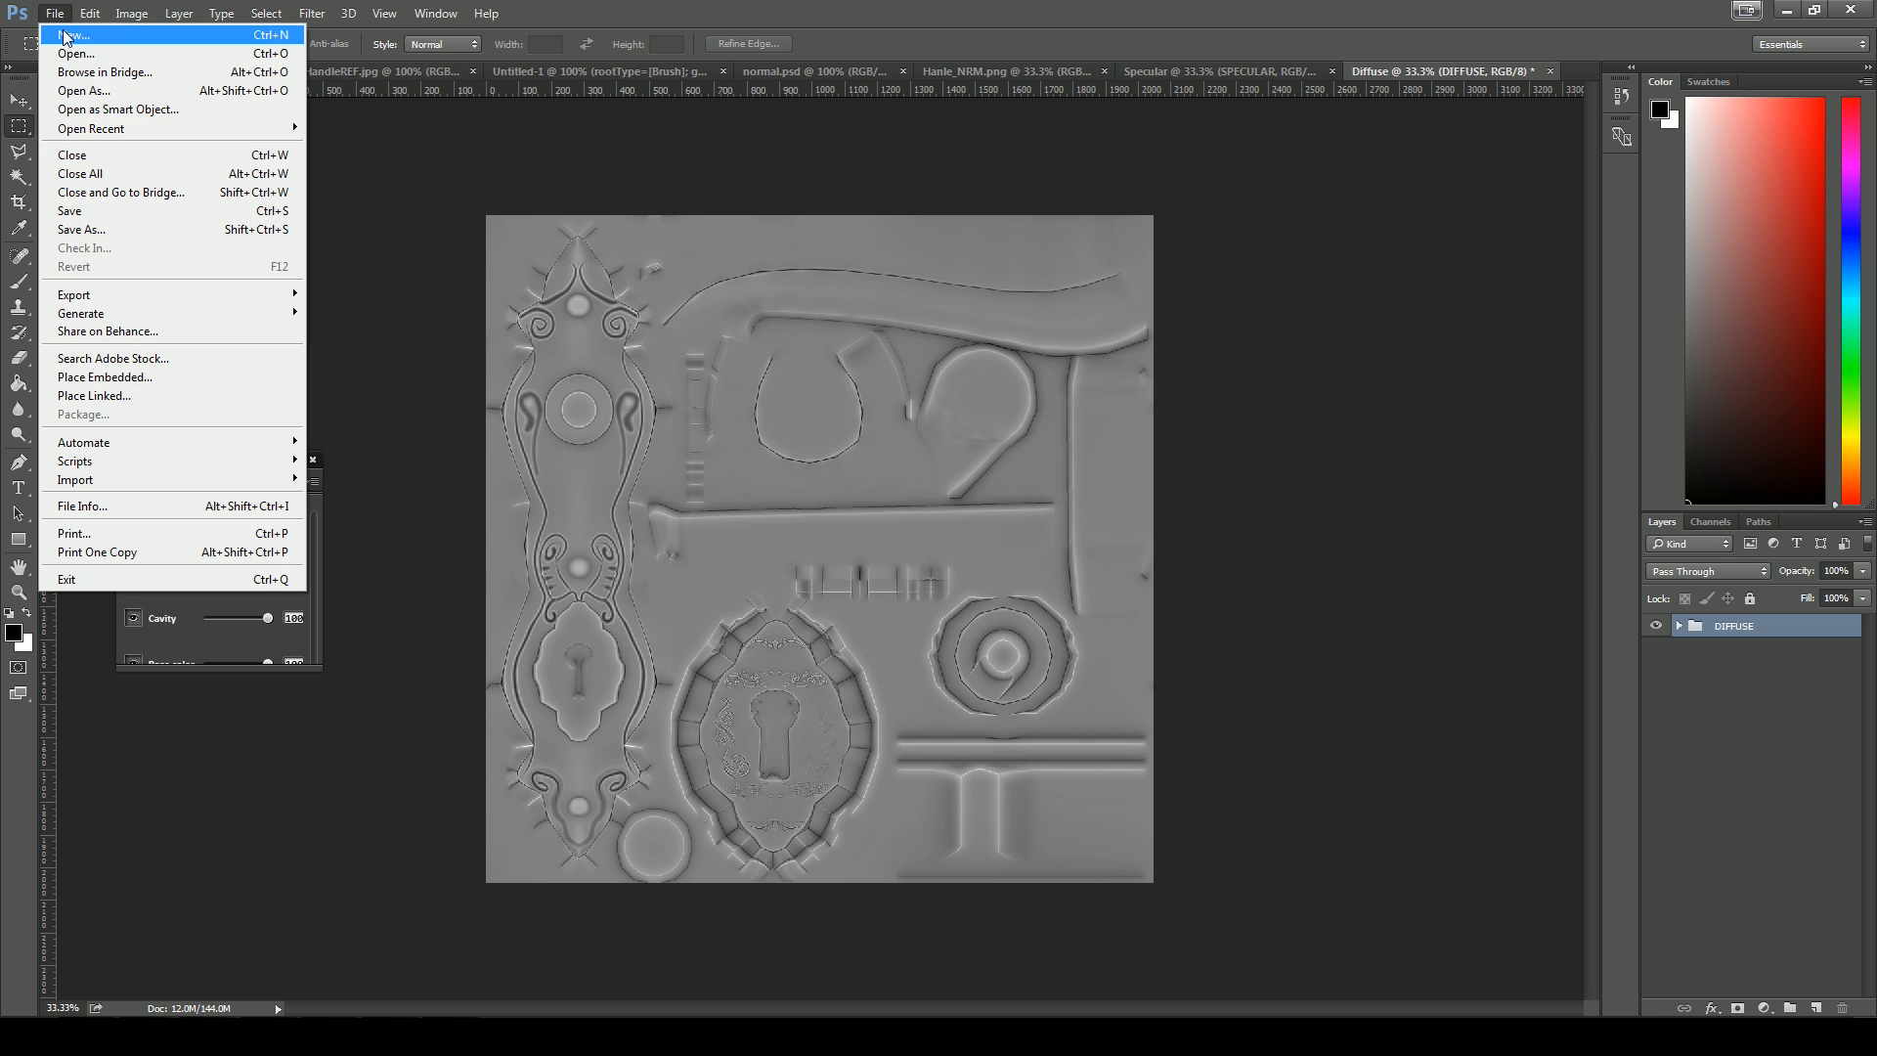
left_click(115, 230)
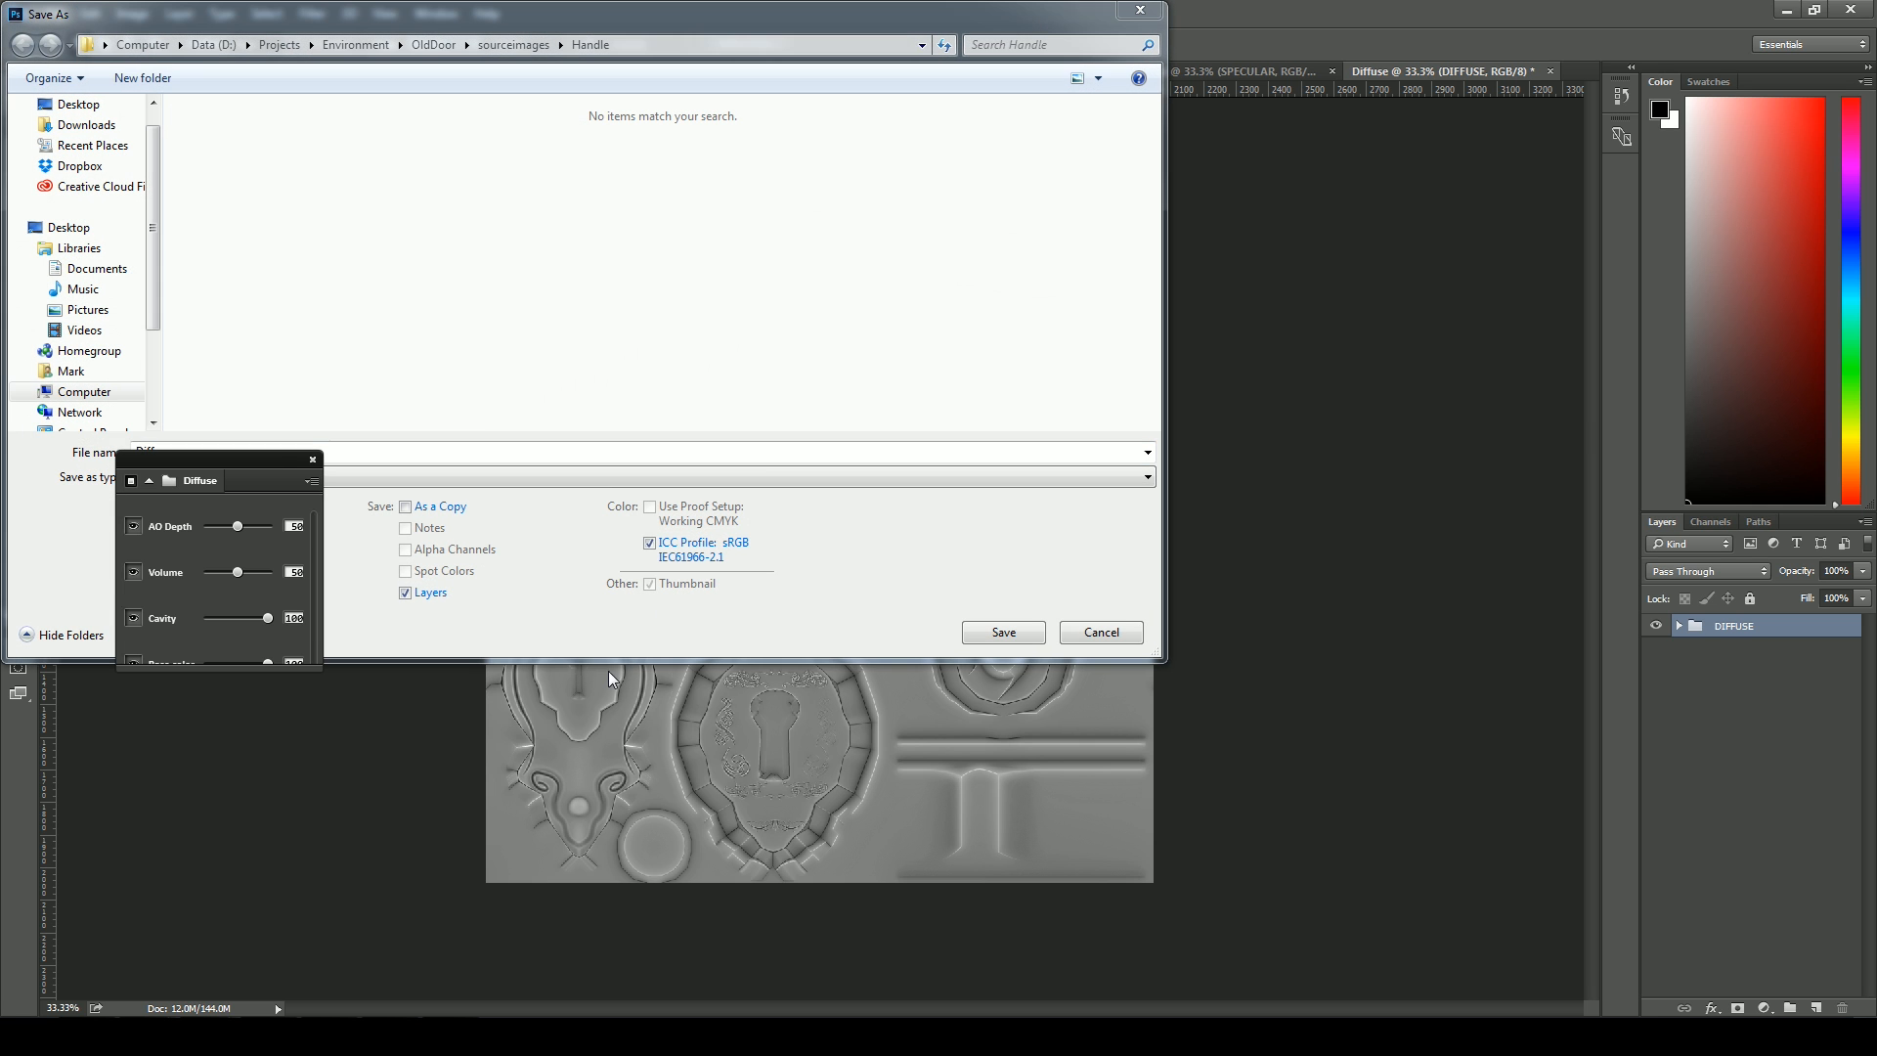
left_click_drag(260, 455, 269, 720)
left_click(321, 722)
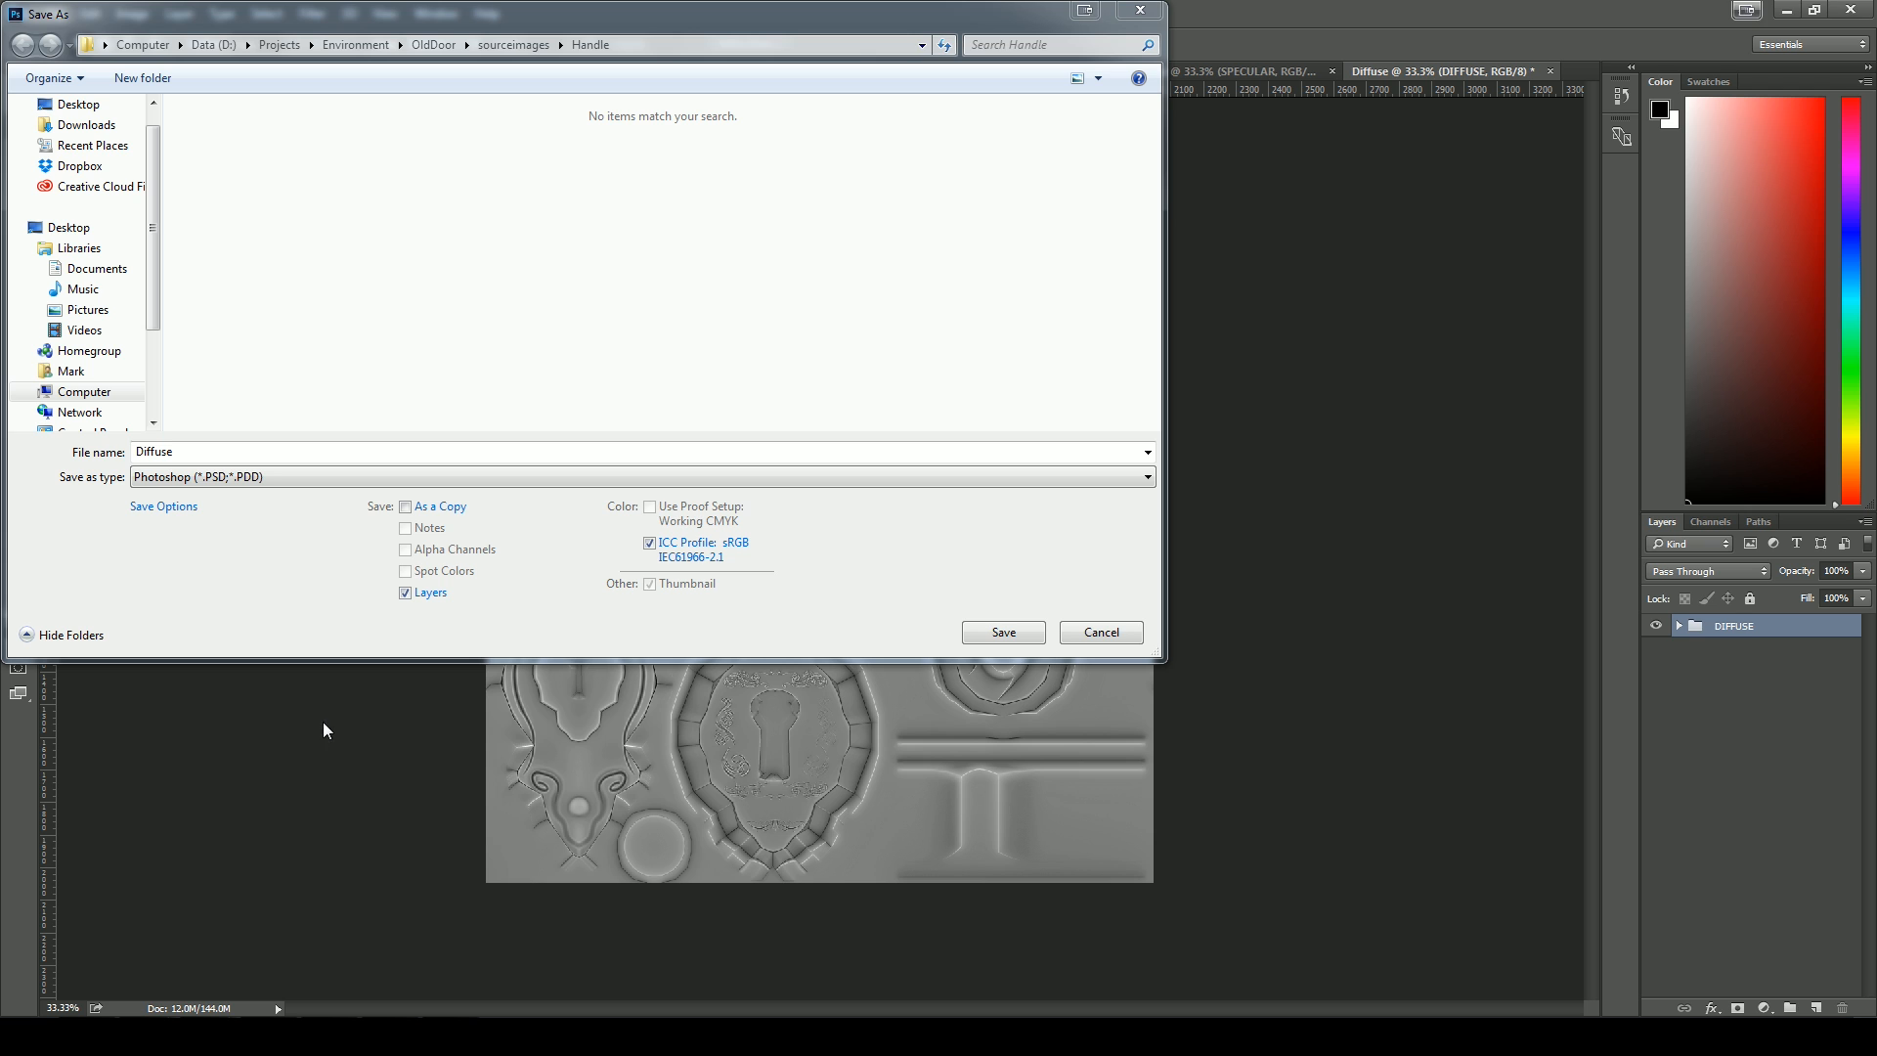
left_click(277, 476)
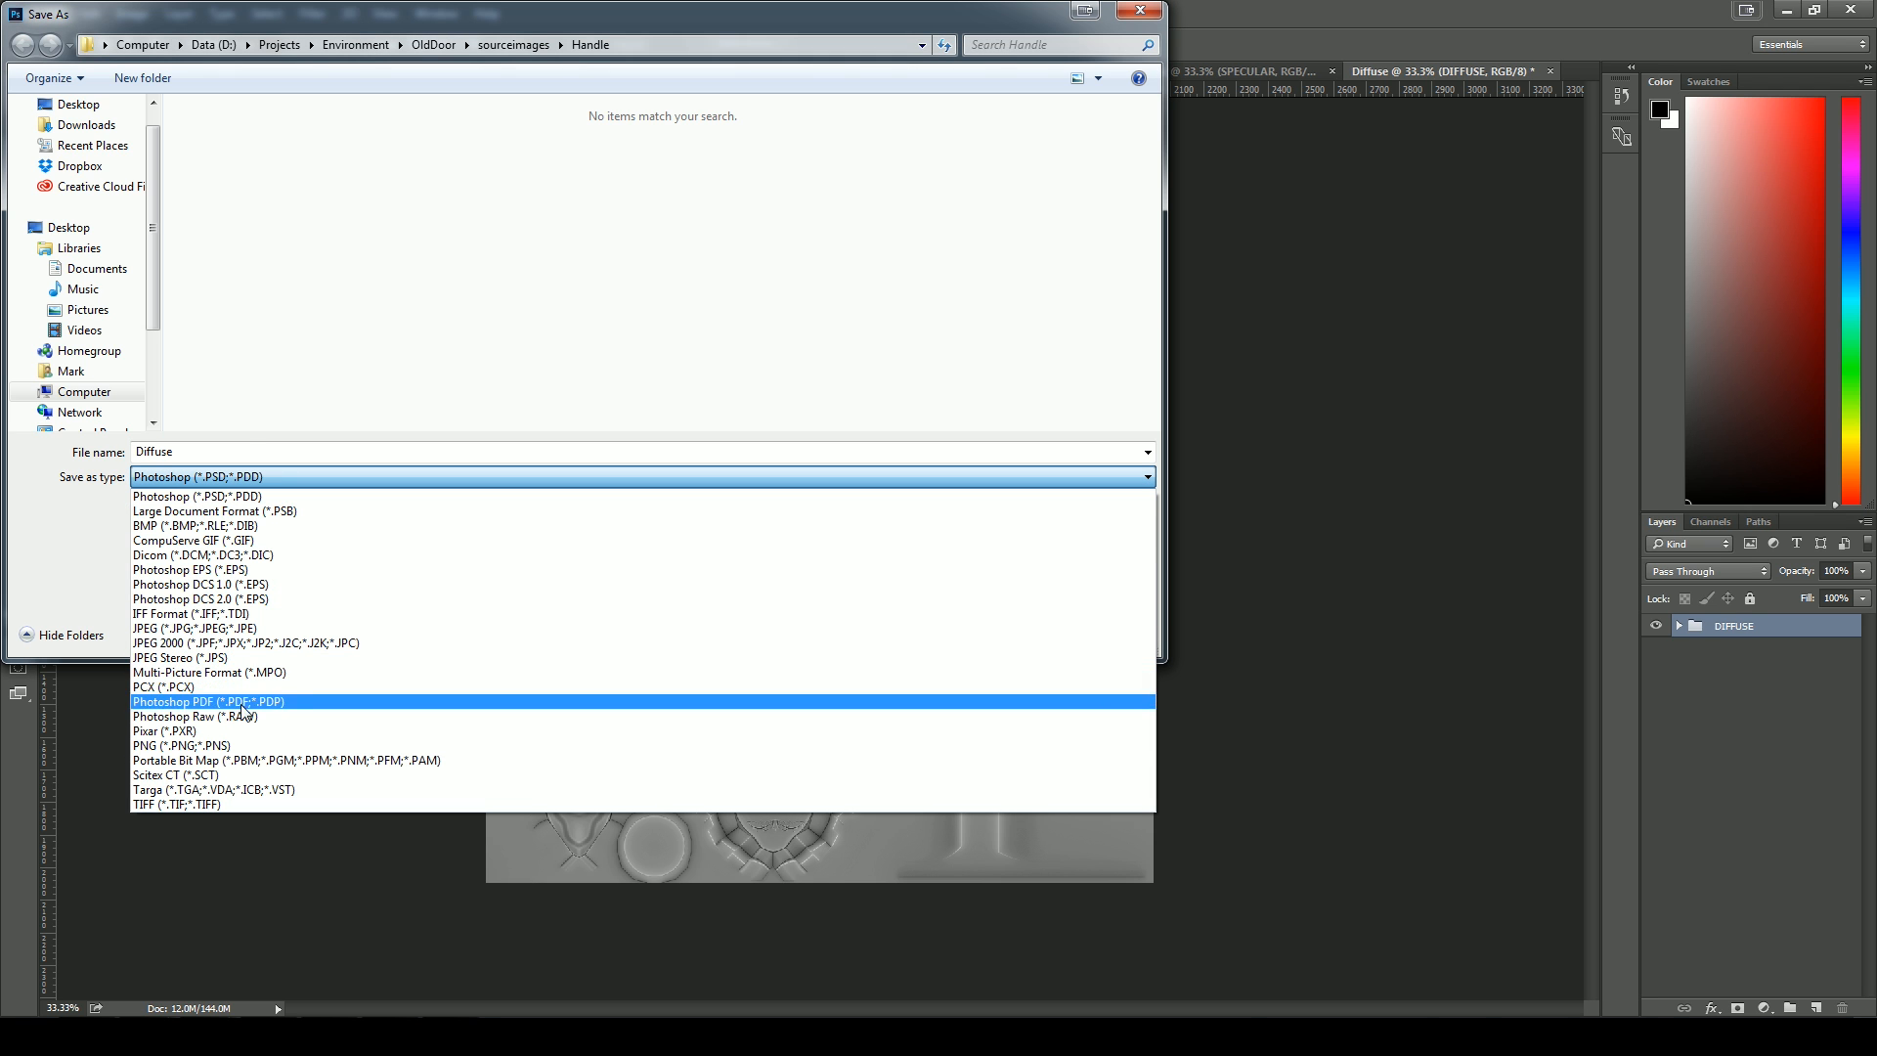
left_click(240, 746)
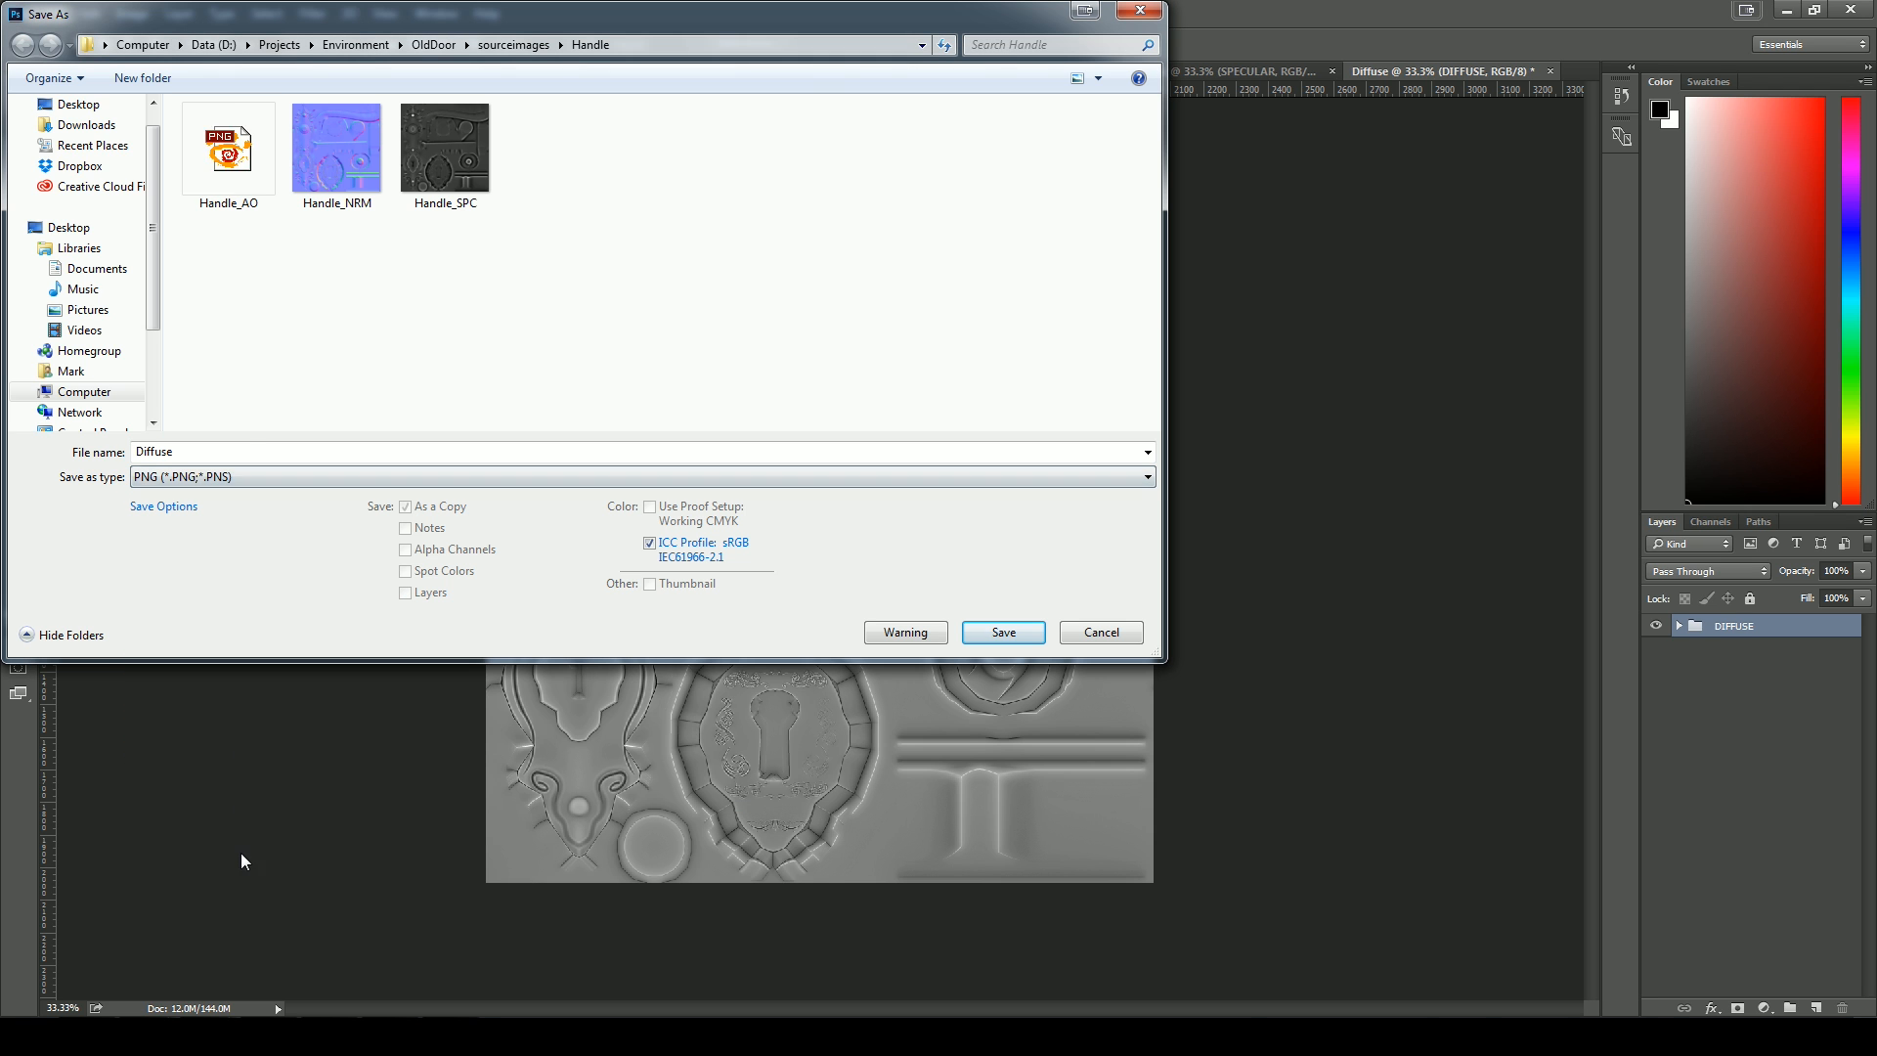
Name the diffuse map Handle_DIF and save it as a Photoshop PSD with Maximize Compatibility enabled
left_click(460, 194)
double_click(201, 451)
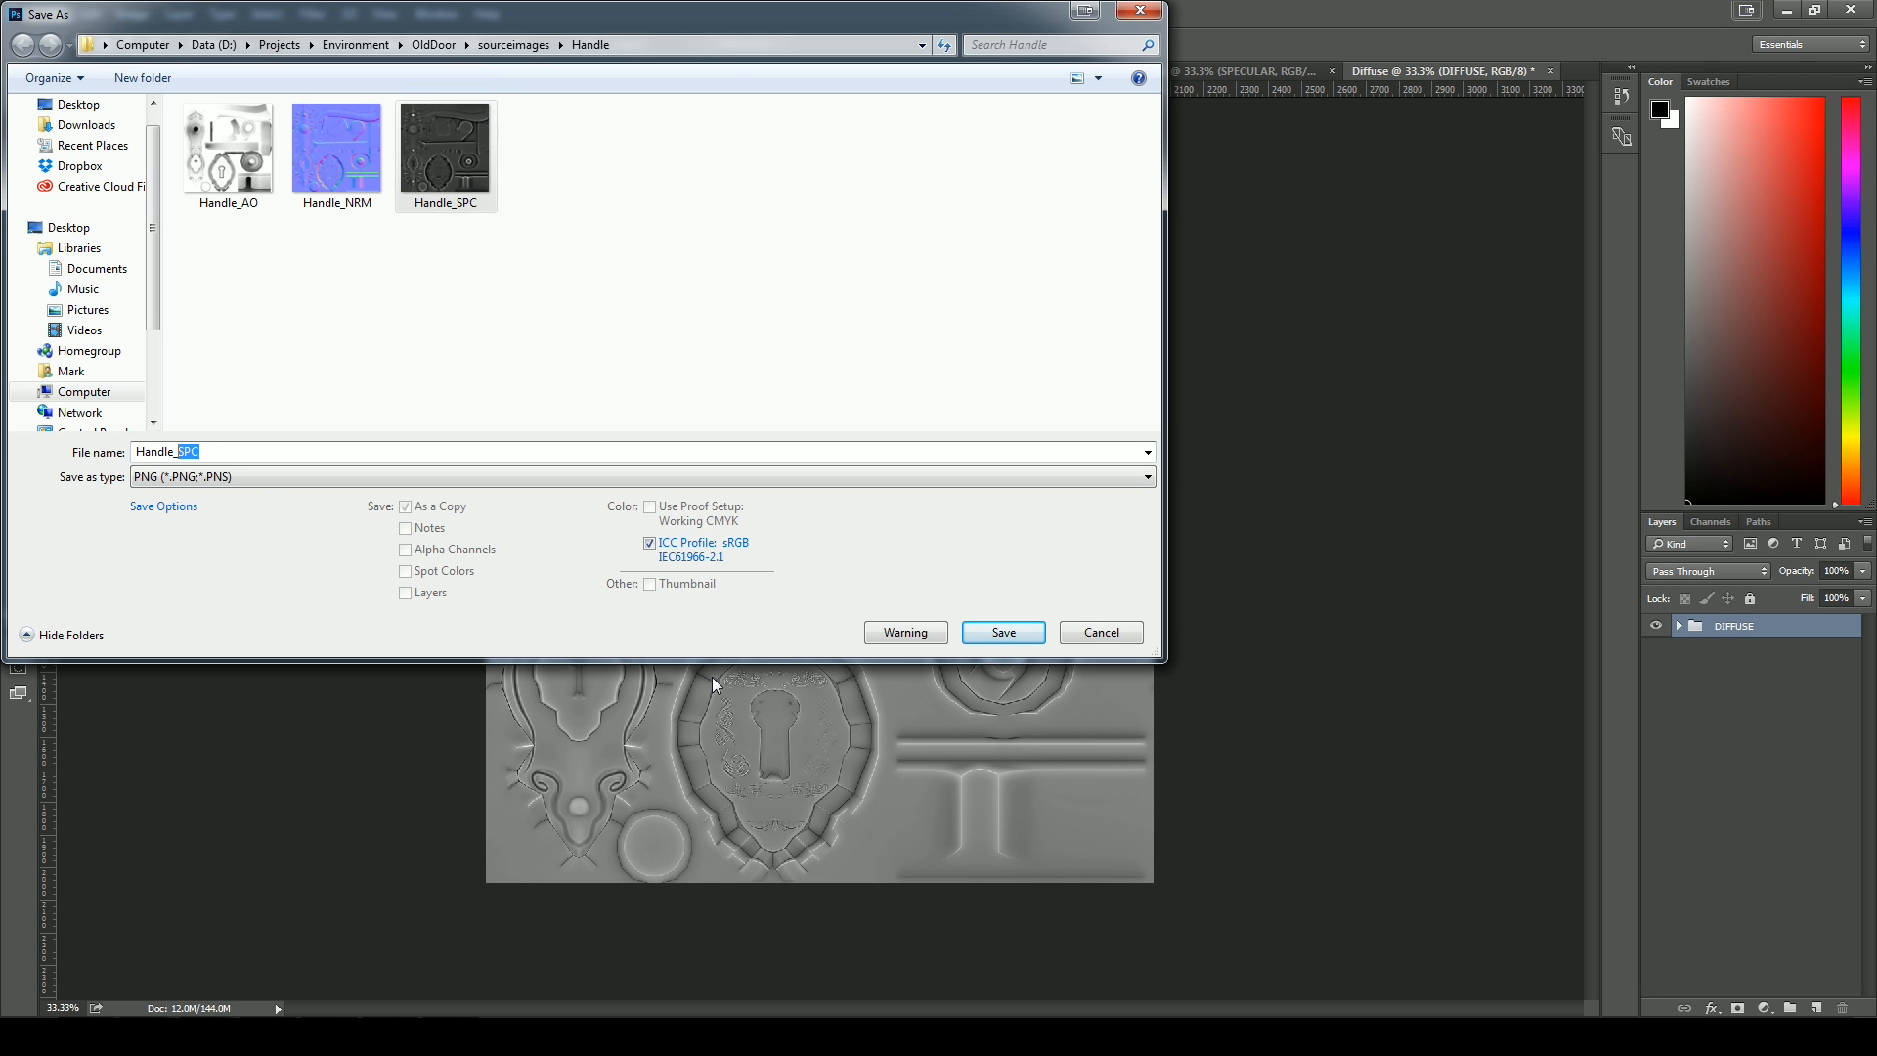
type("DIF")
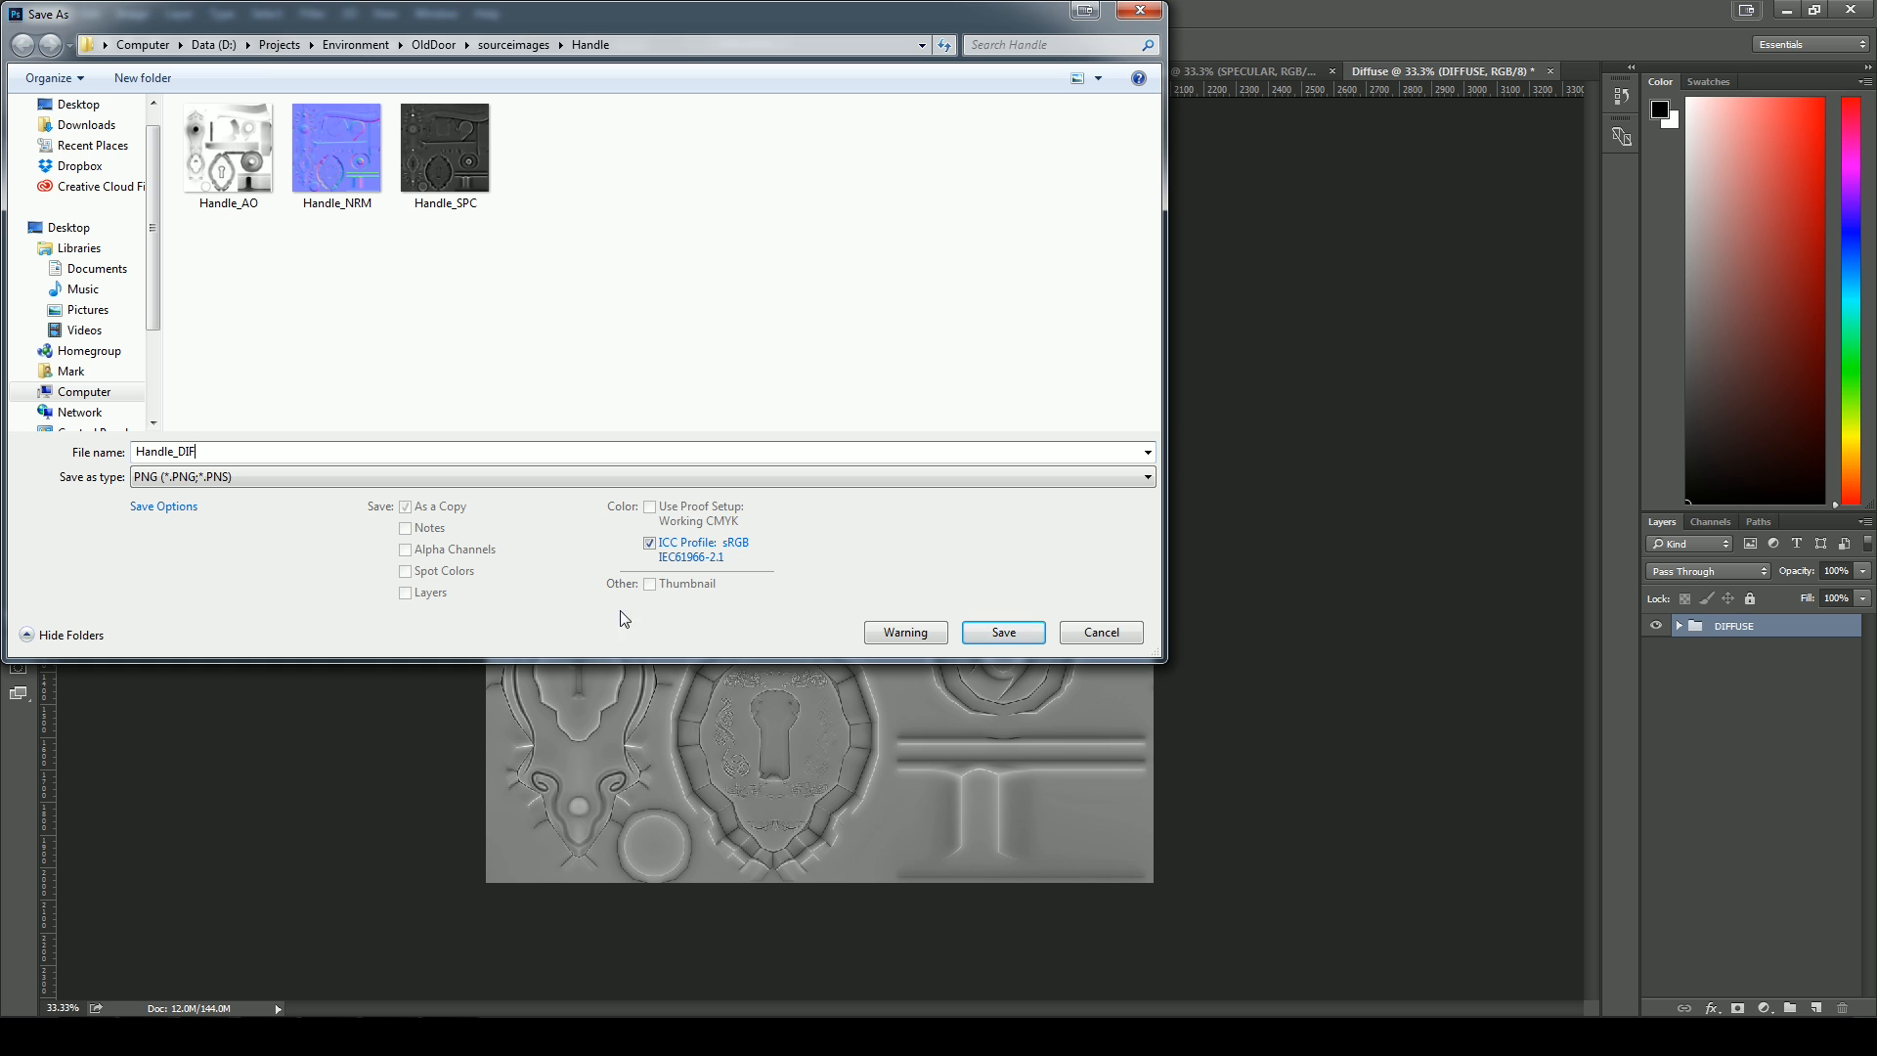
left_click(236, 476)
left_click(237, 492)
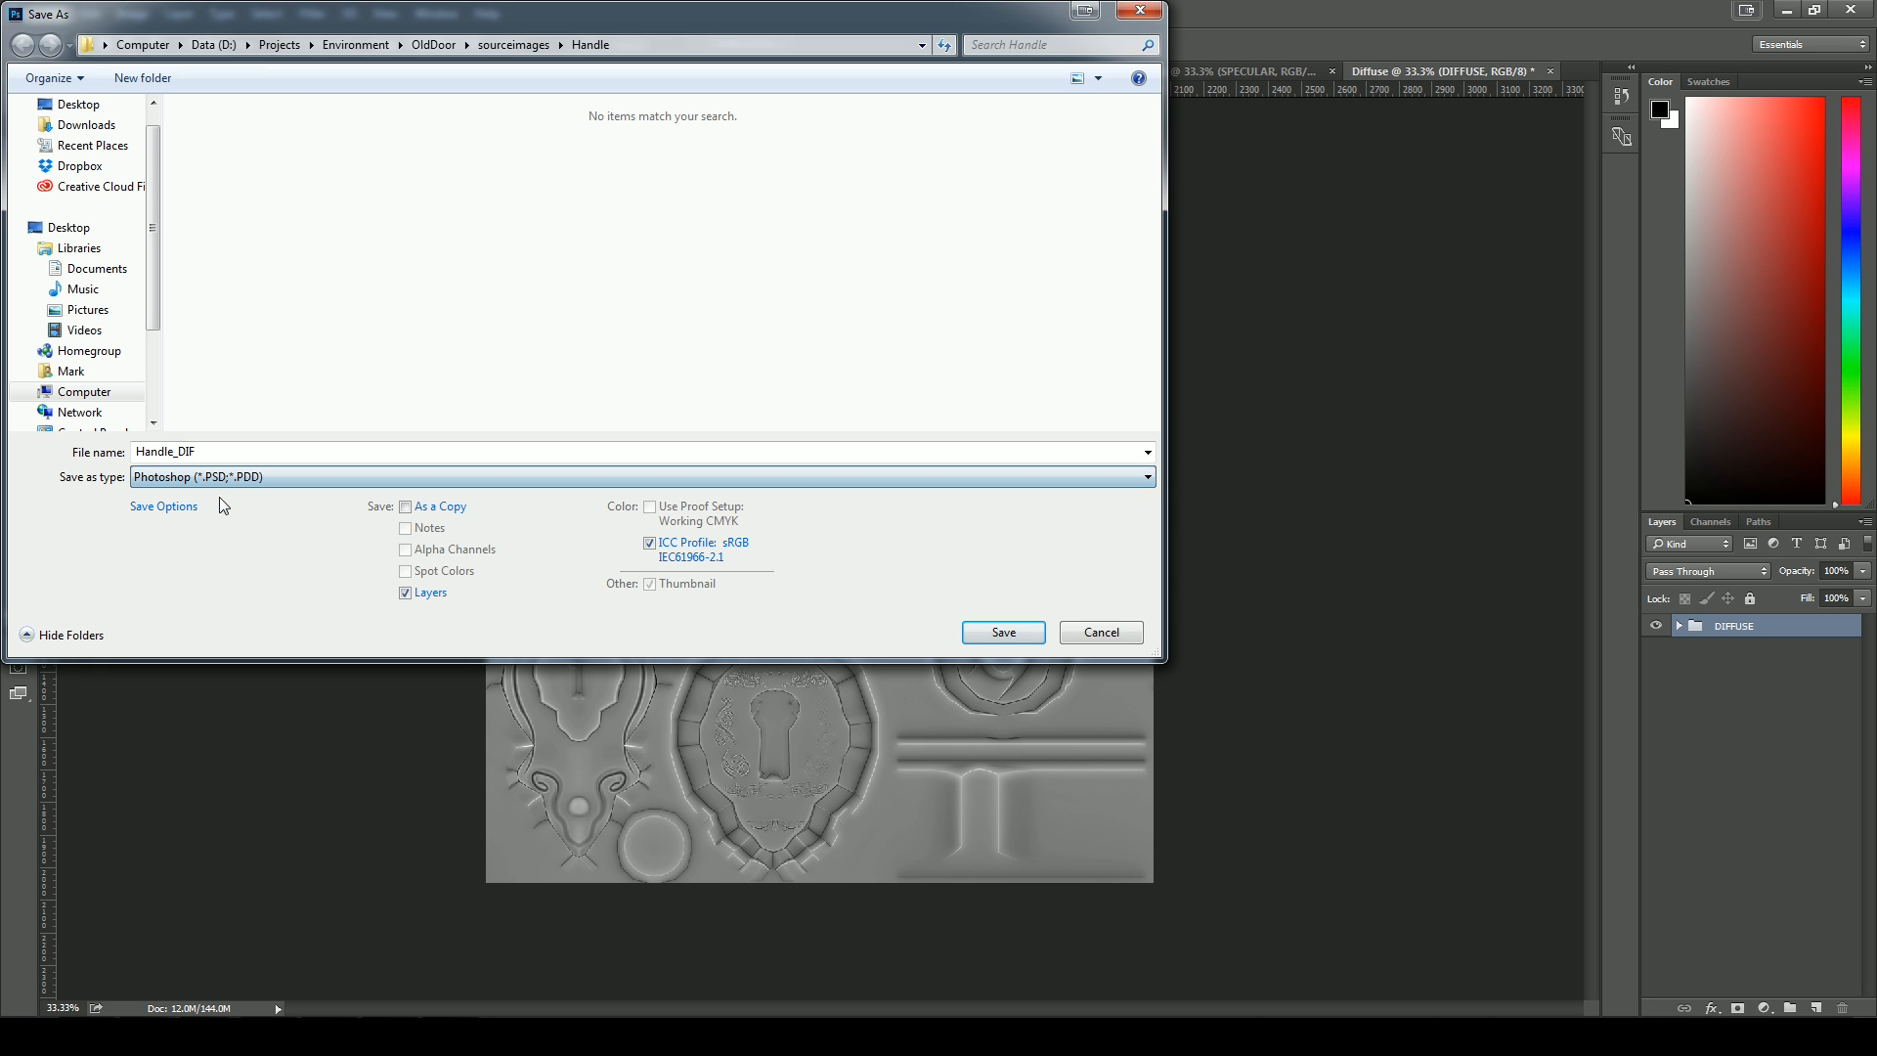
left_click(1004, 633)
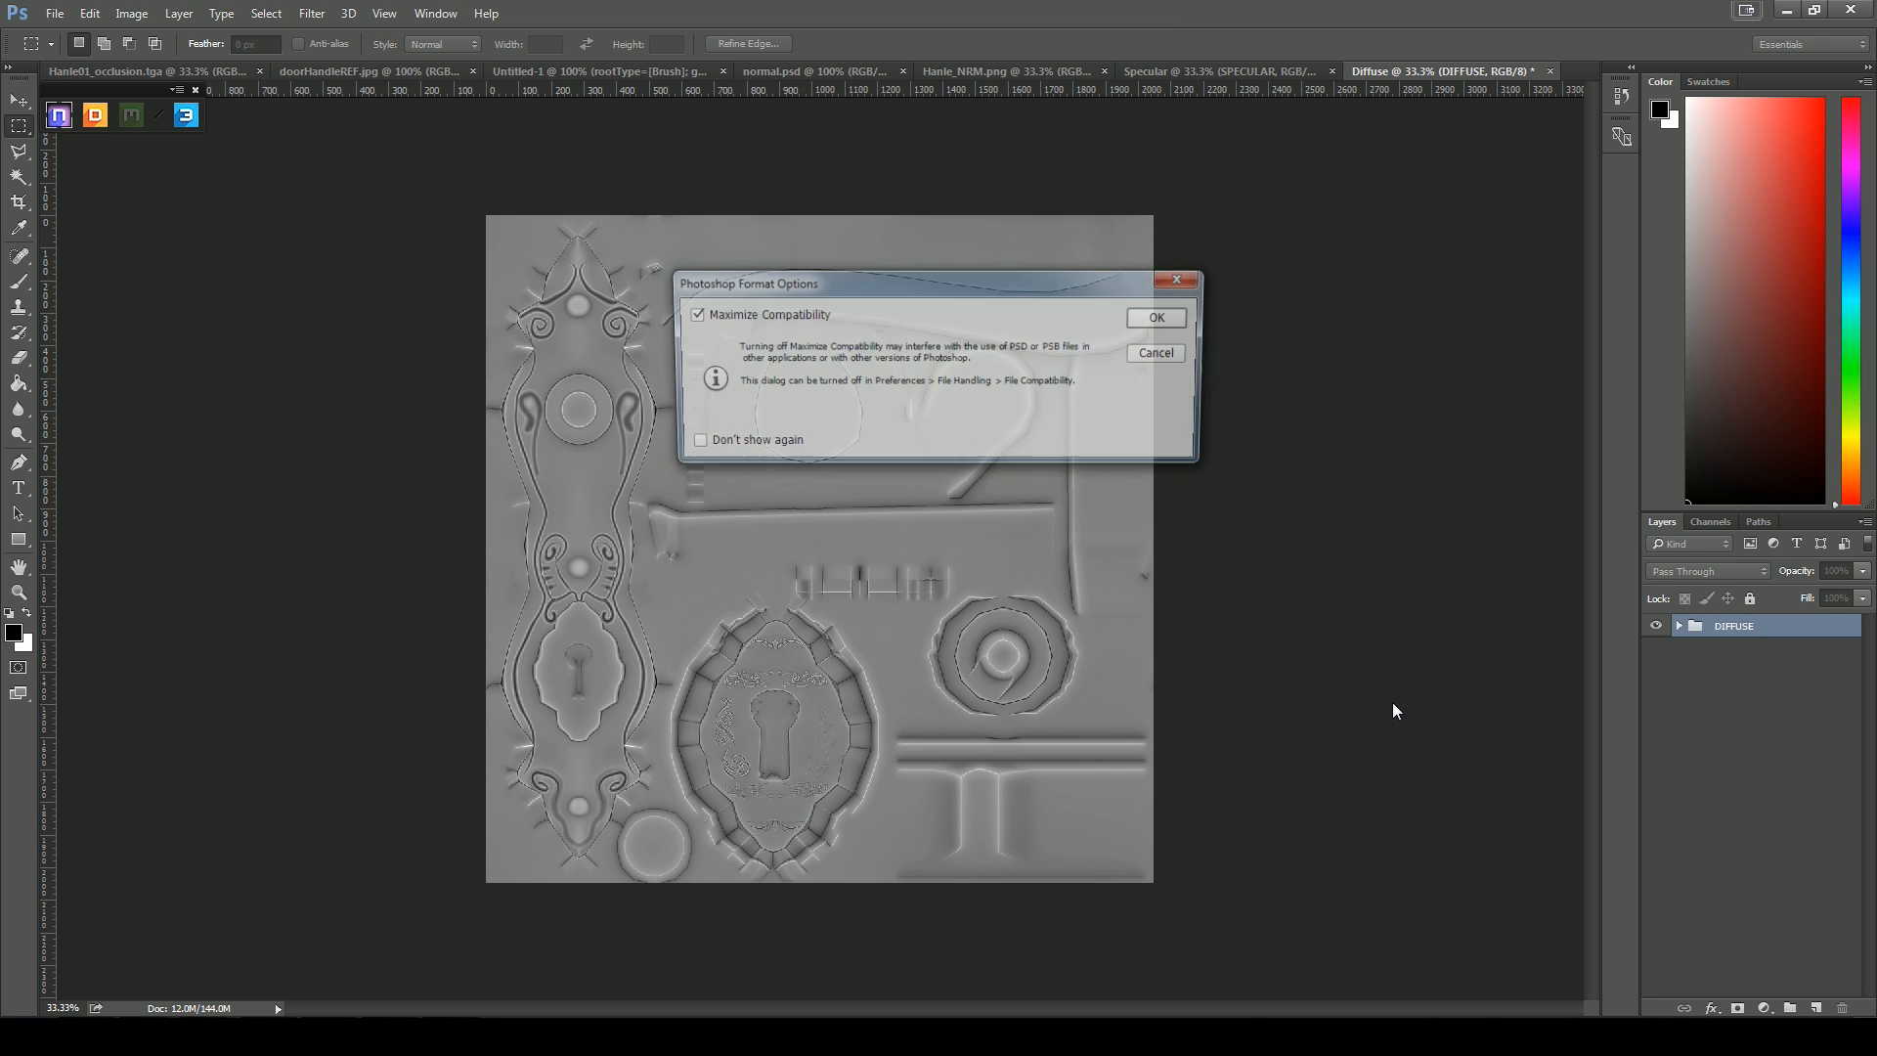
left_click(1162, 317)
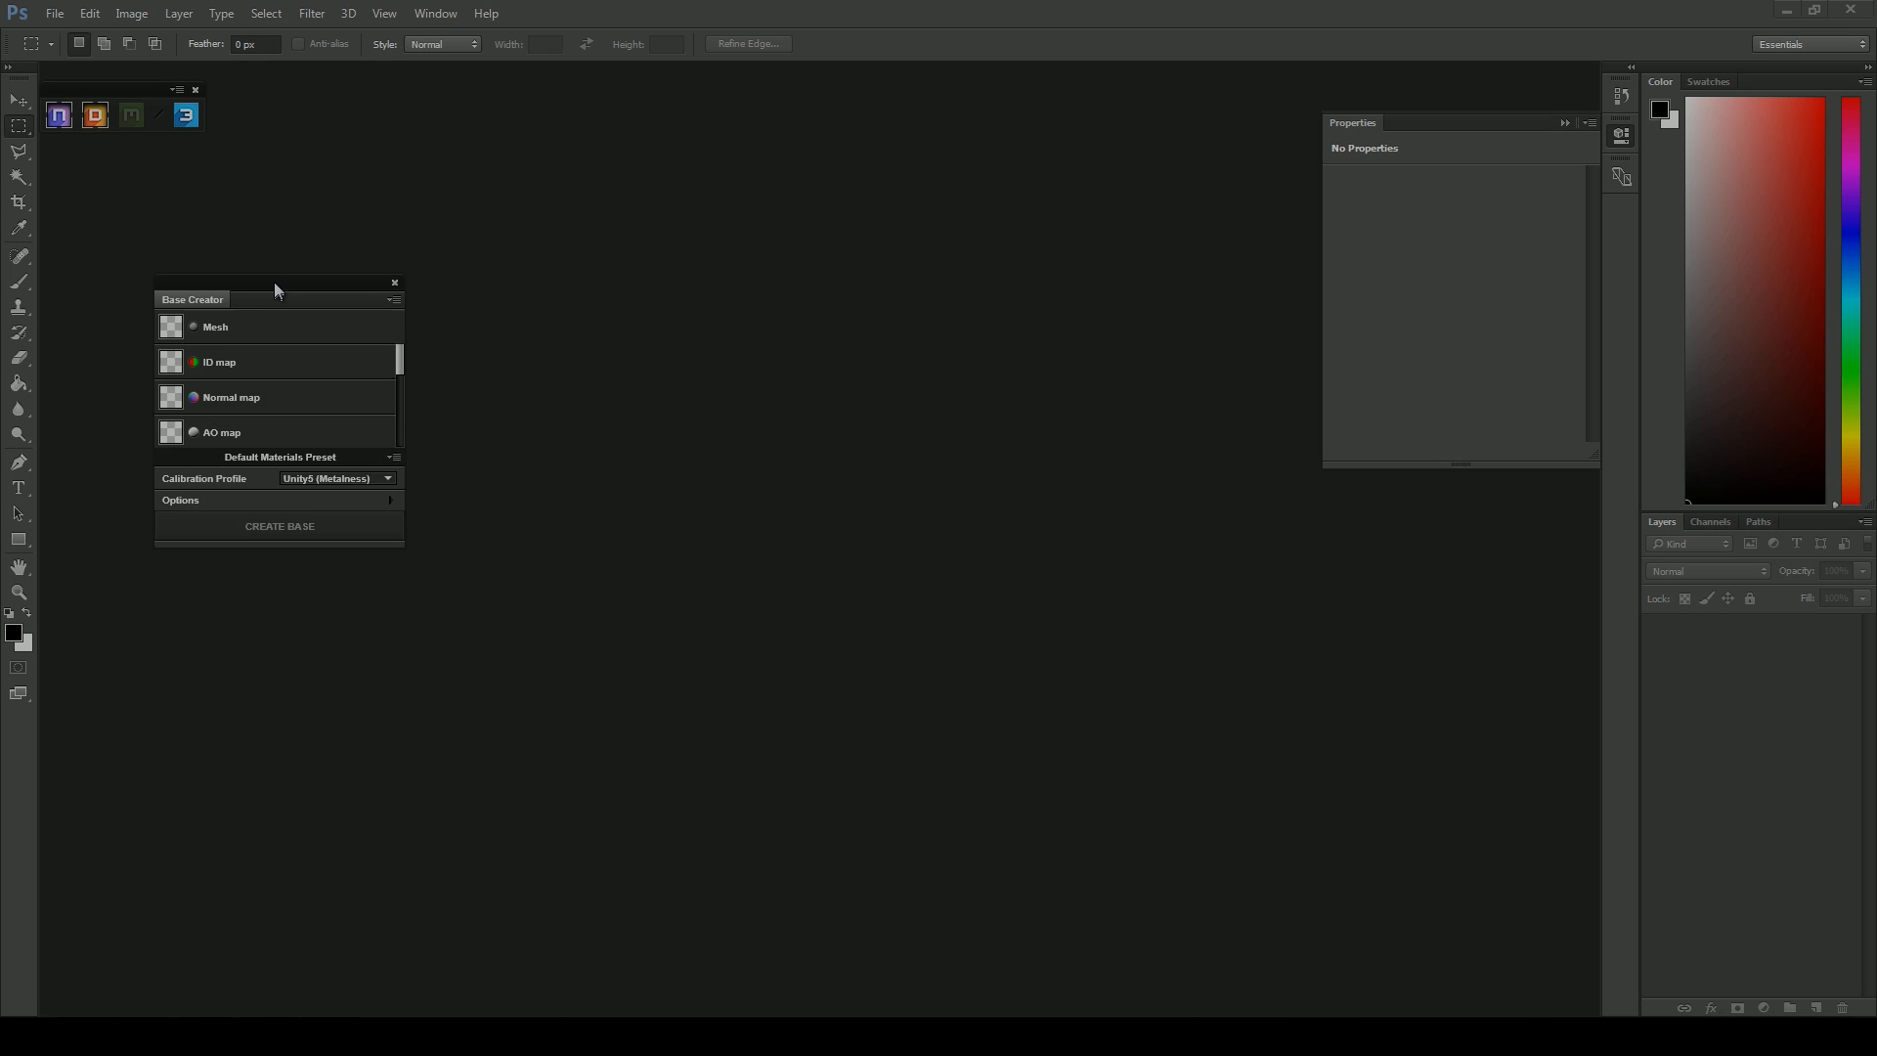
Load handle_LP.obj from the OldDoor project's scenes folder as the mesh in DDO's Base Creator
left_click_drag(275, 290, 209, 237)
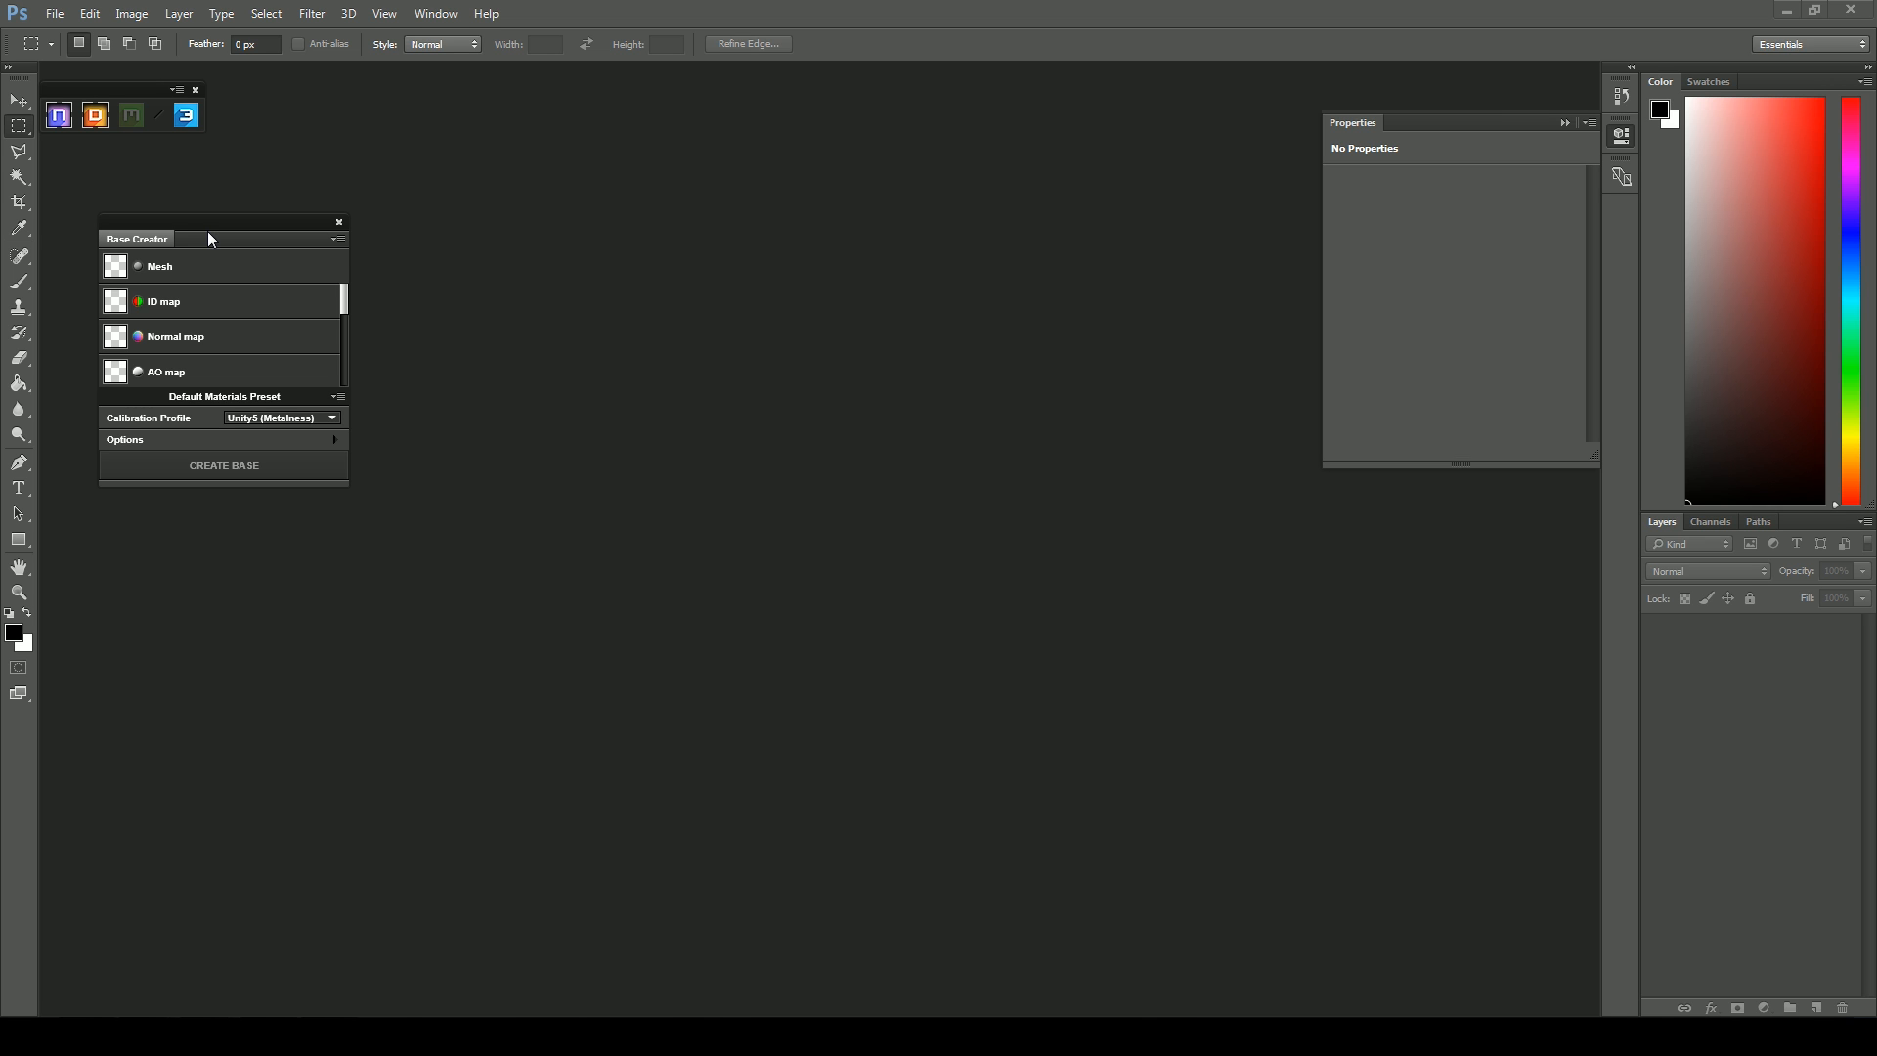
left_click(161, 266)
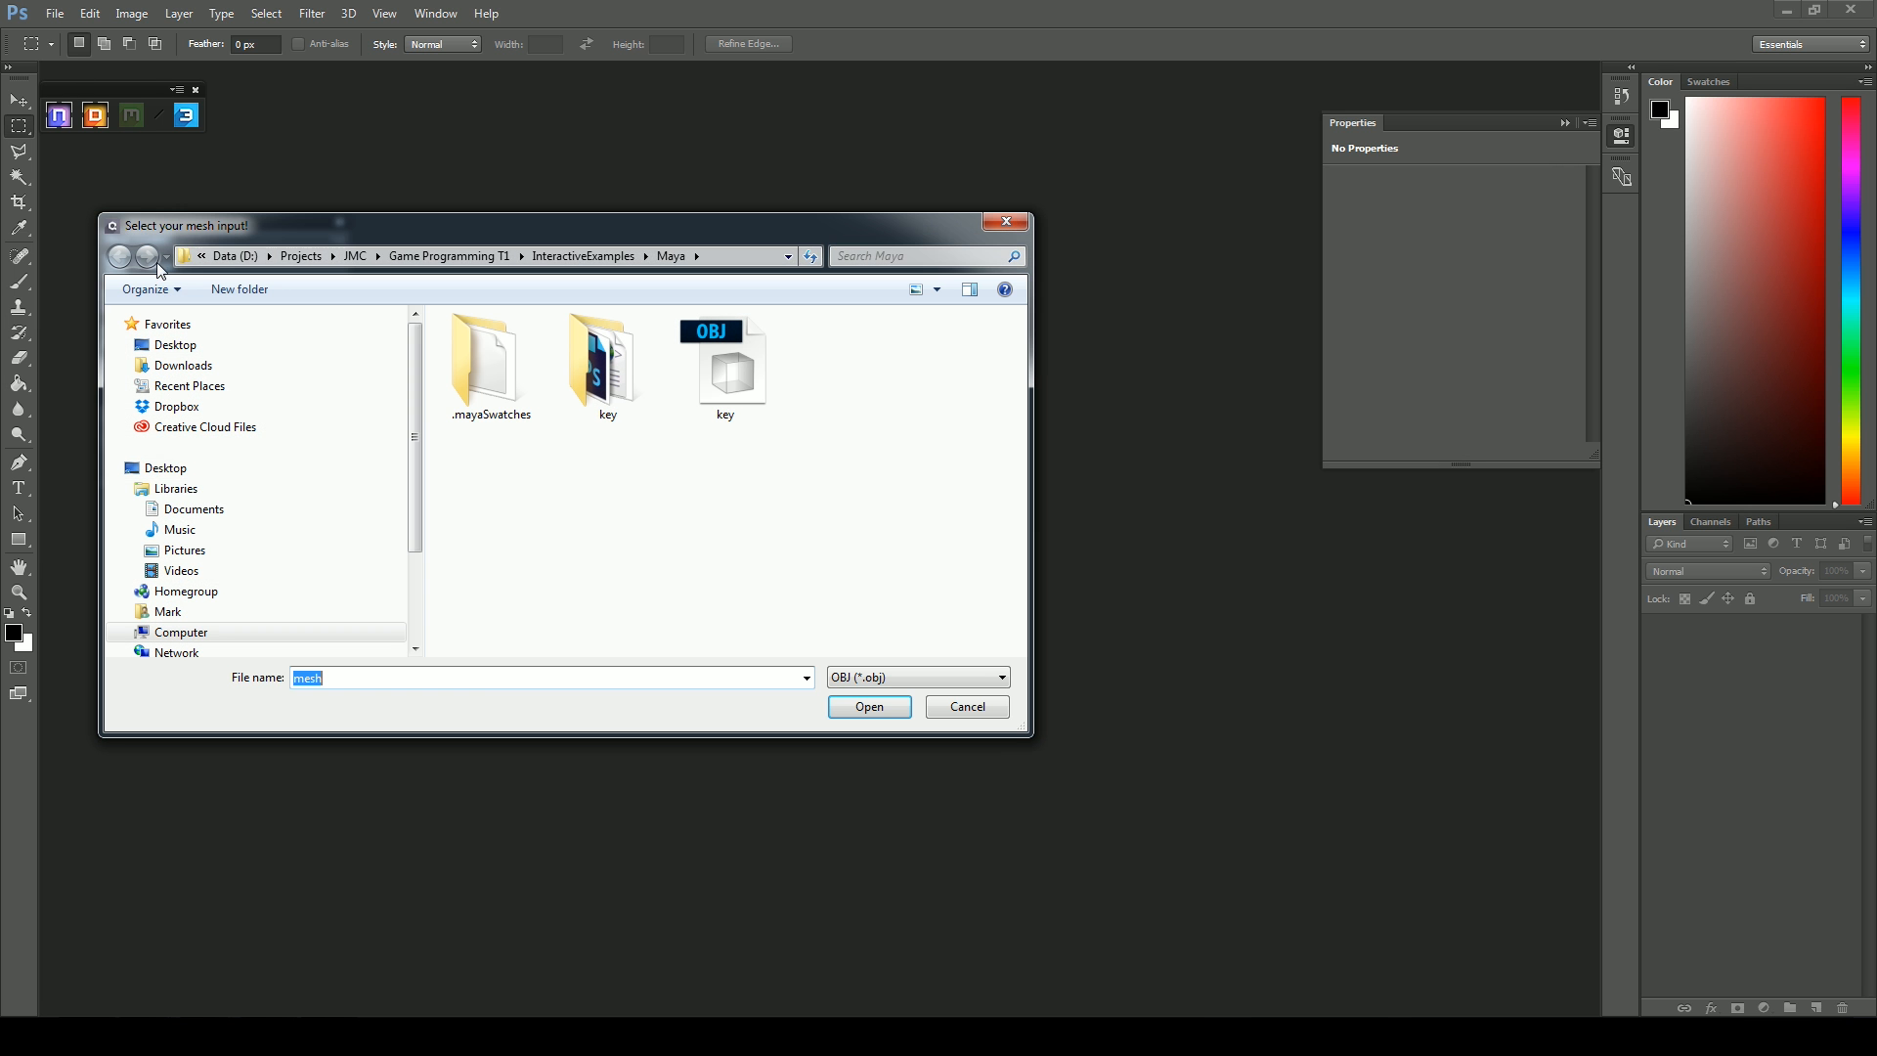
left_click(303, 257)
double_click(484, 477)
double_click(475, 348)
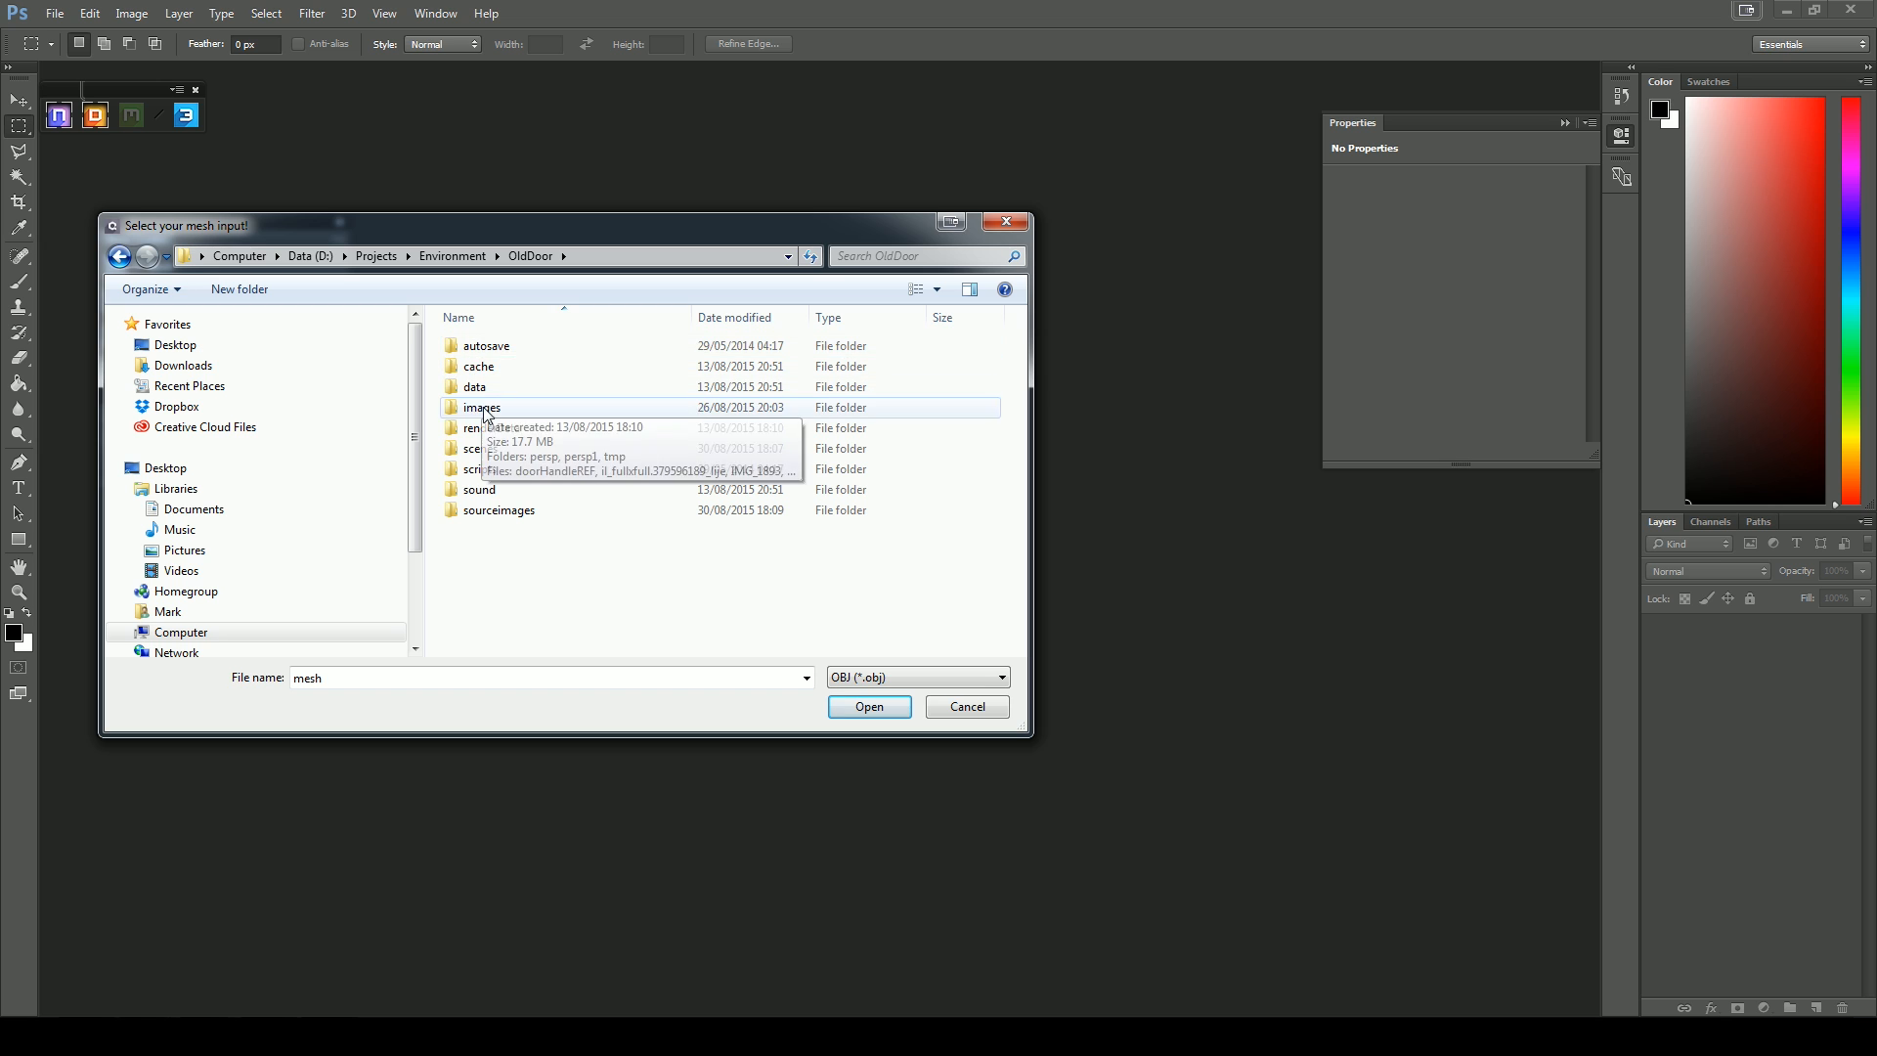
double_click(479, 449)
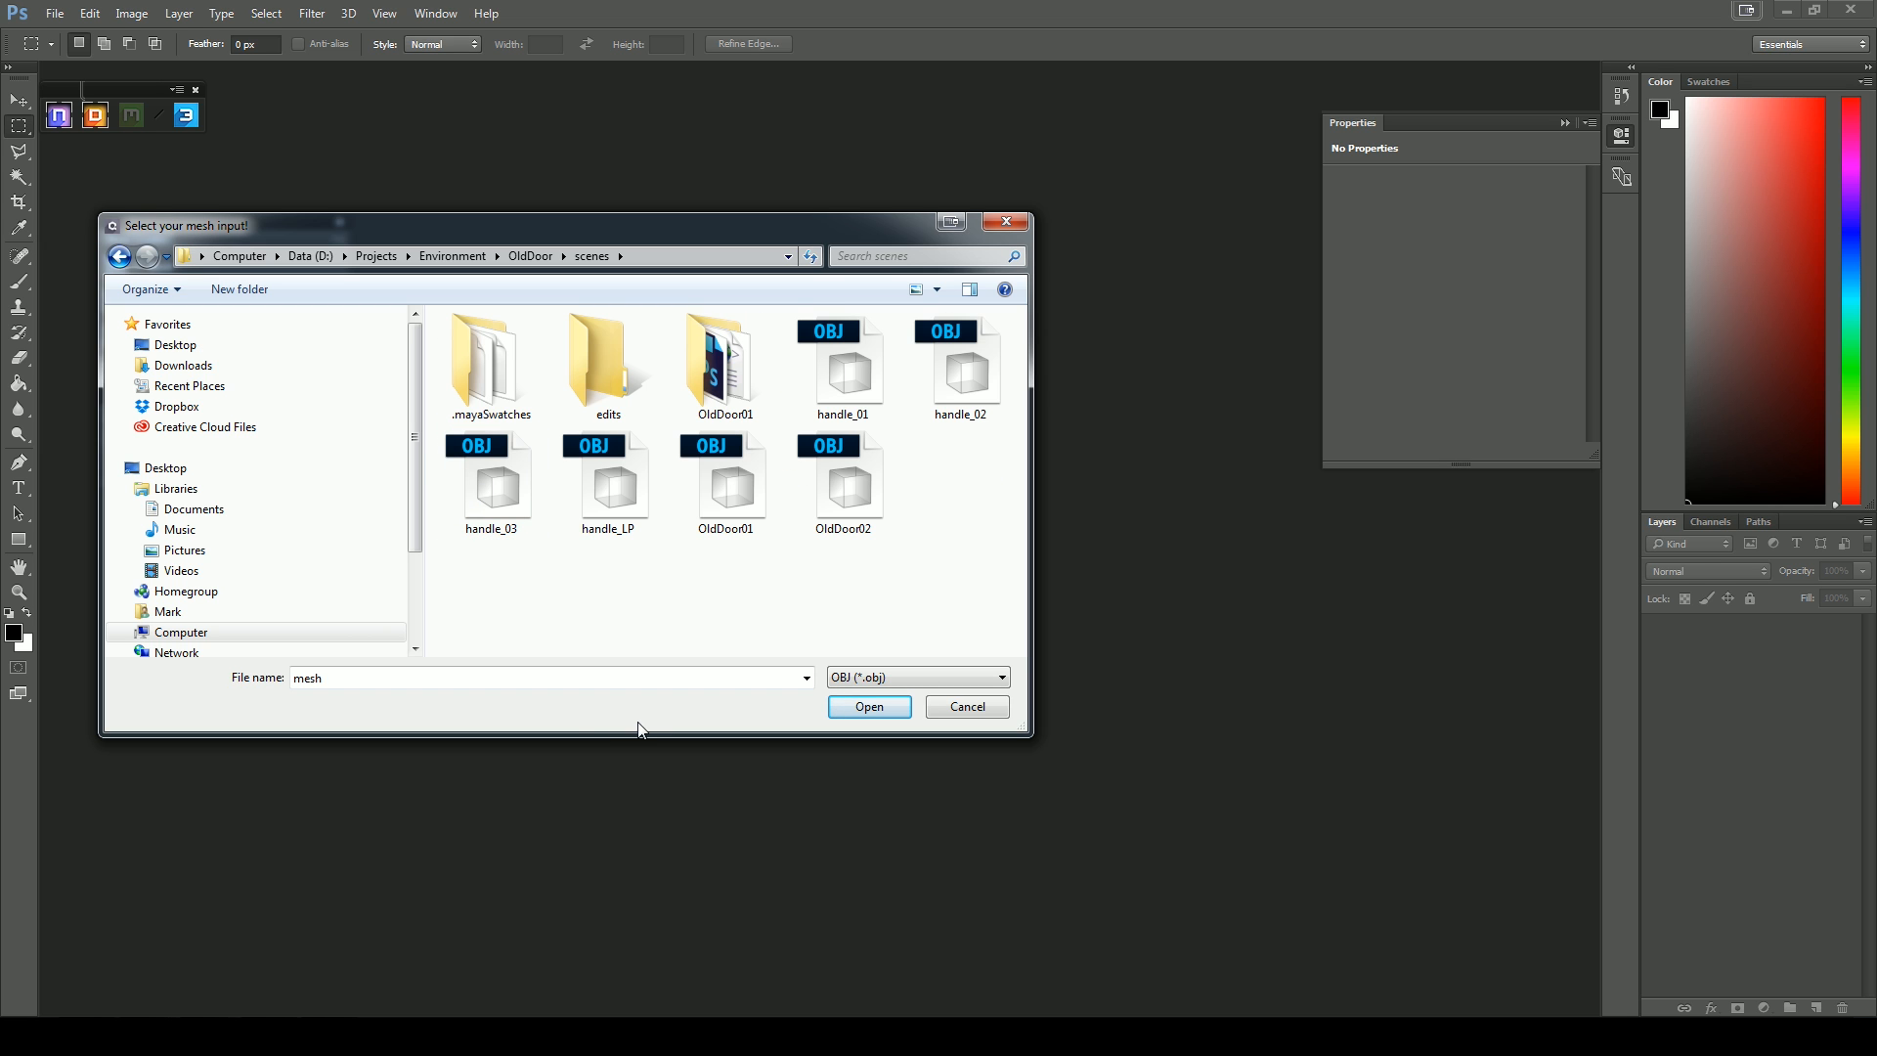
left_click(600, 523)
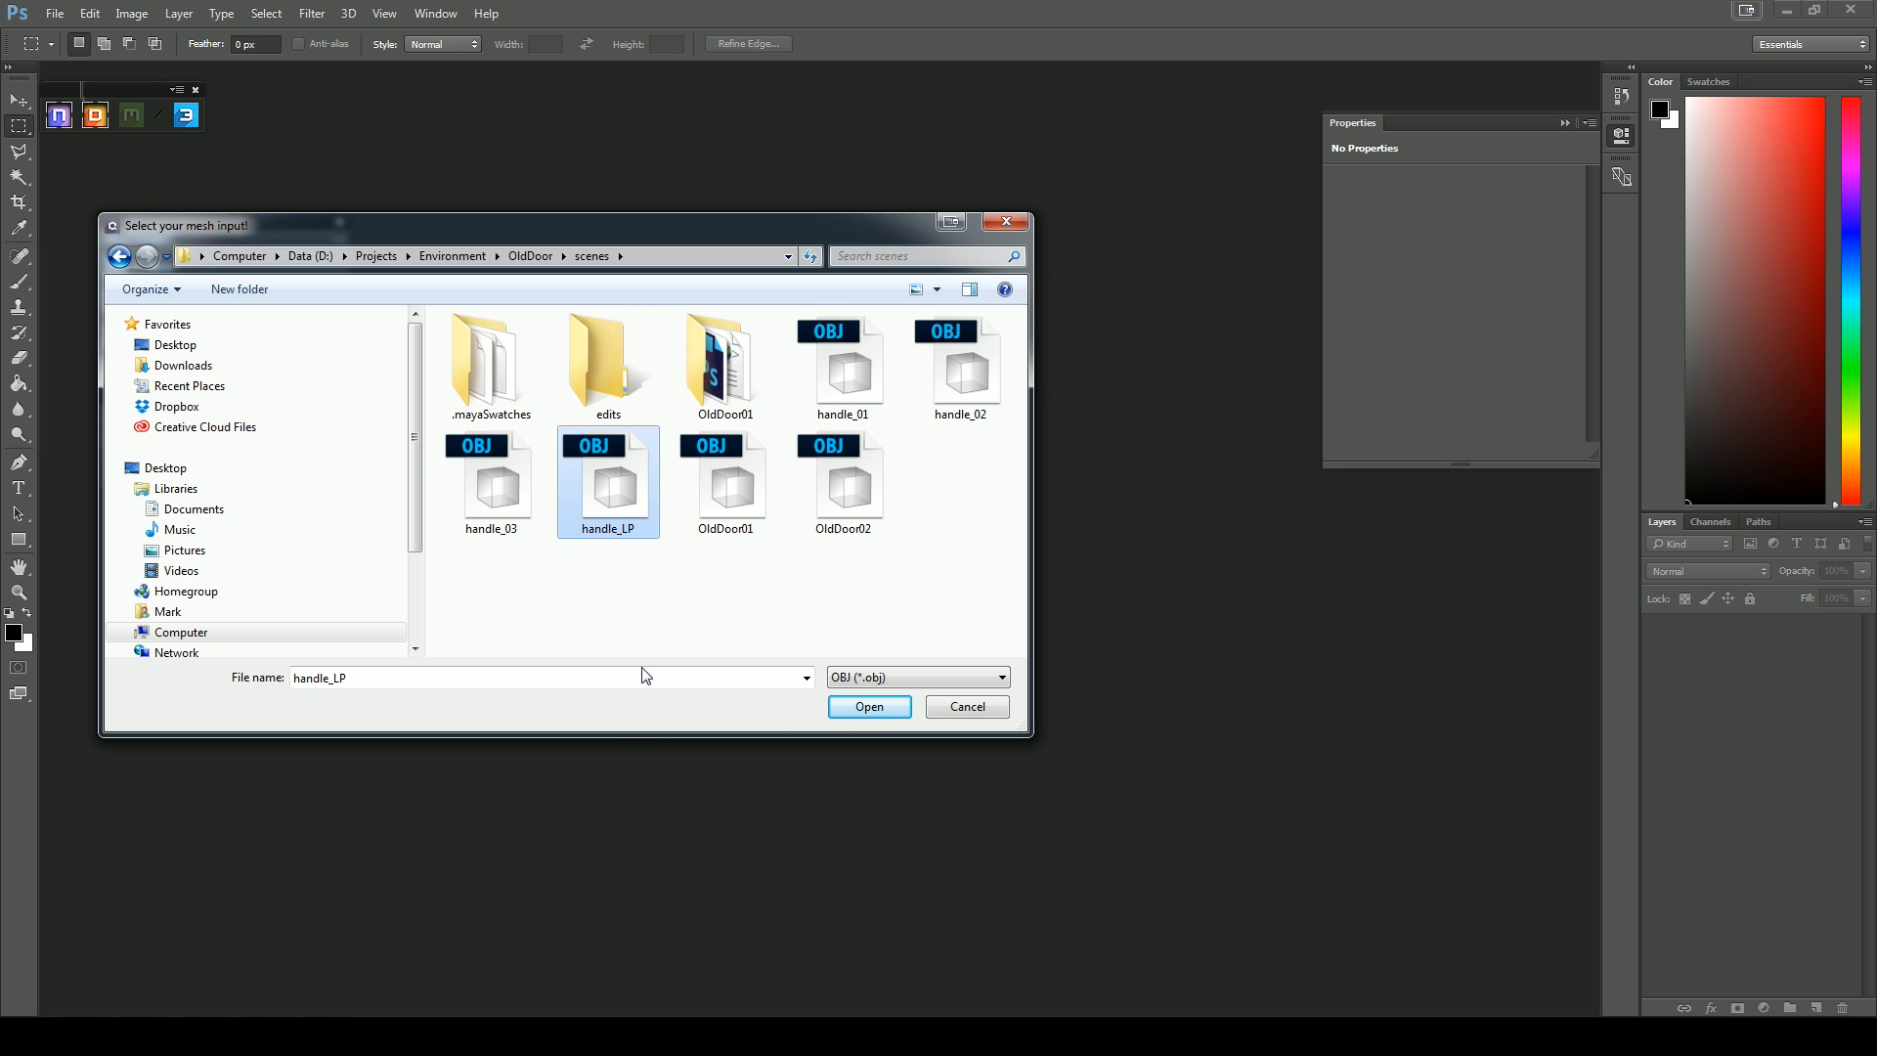
left_click(869, 707)
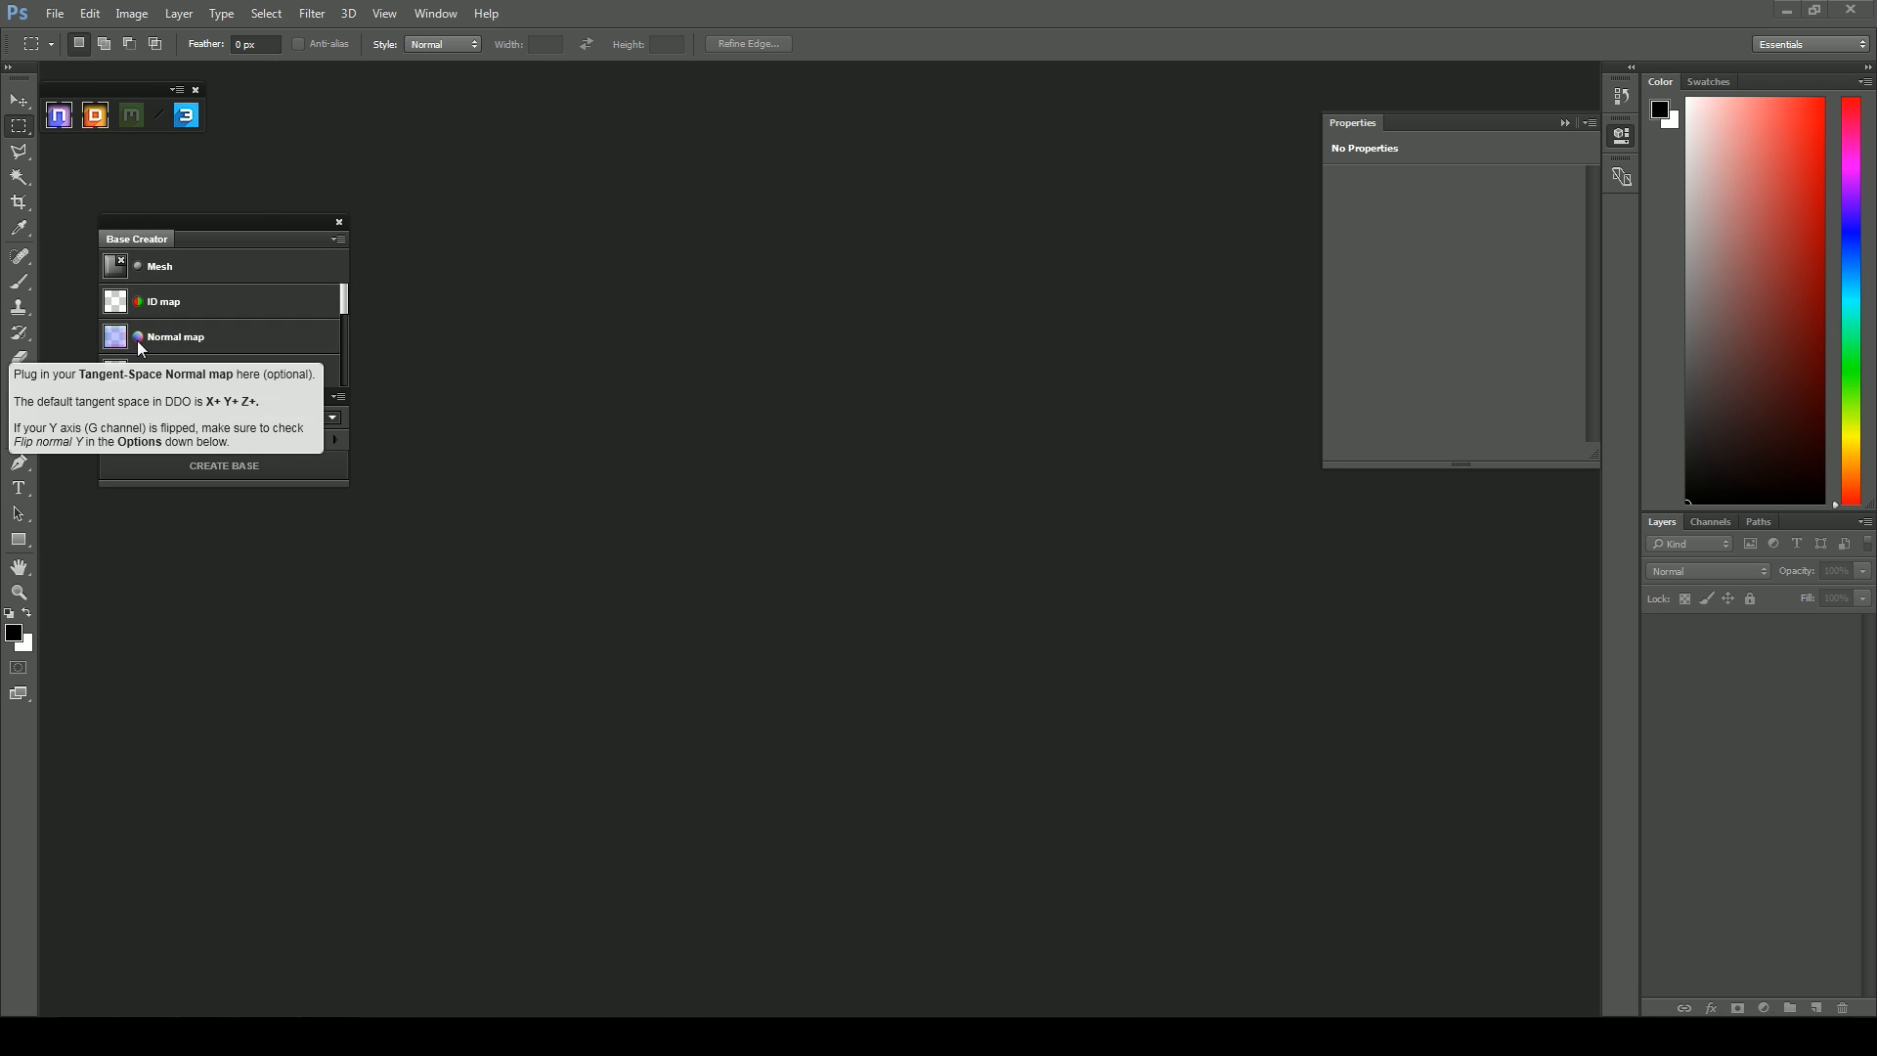
Load Handle_NRM from the sourceimages Handle folder as the normal map of the new base
left_click(137, 341)
left_click(530, 255)
double_click(494, 432)
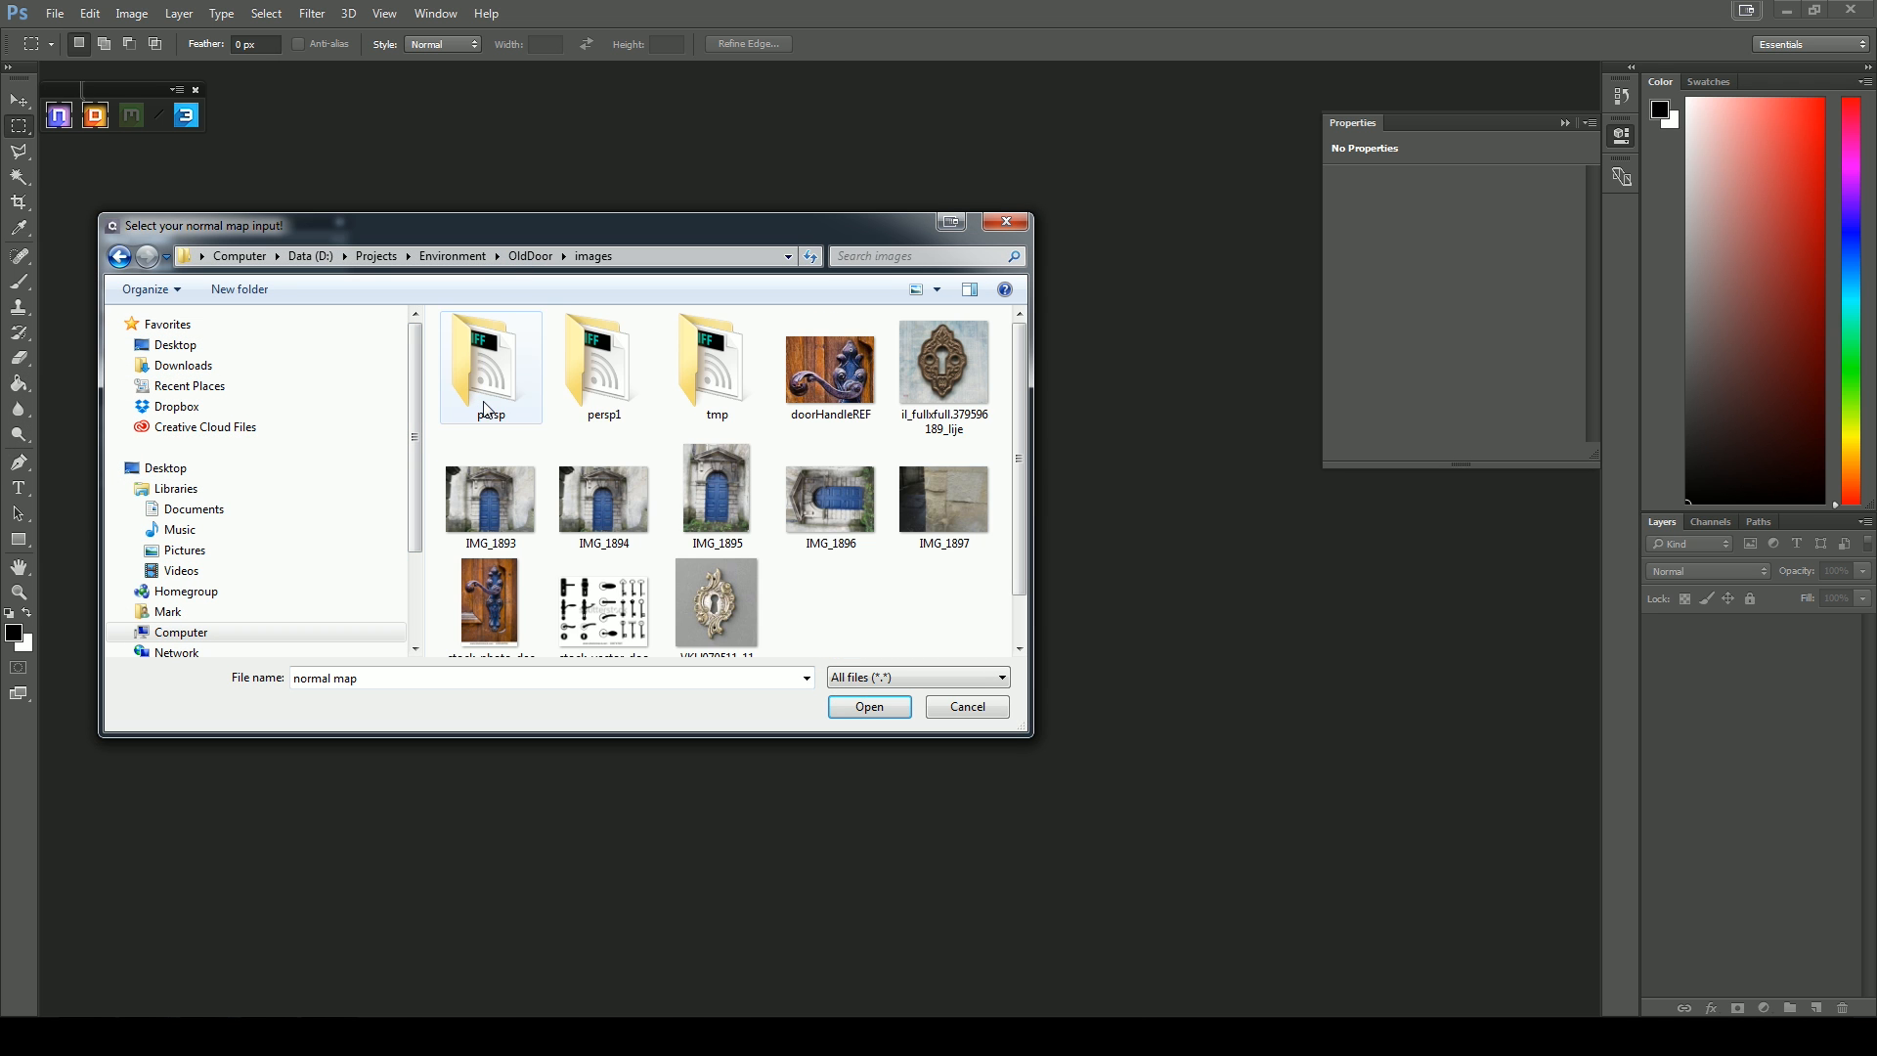
left_click(120, 258)
double_click(491, 508)
double_click(489, 381)
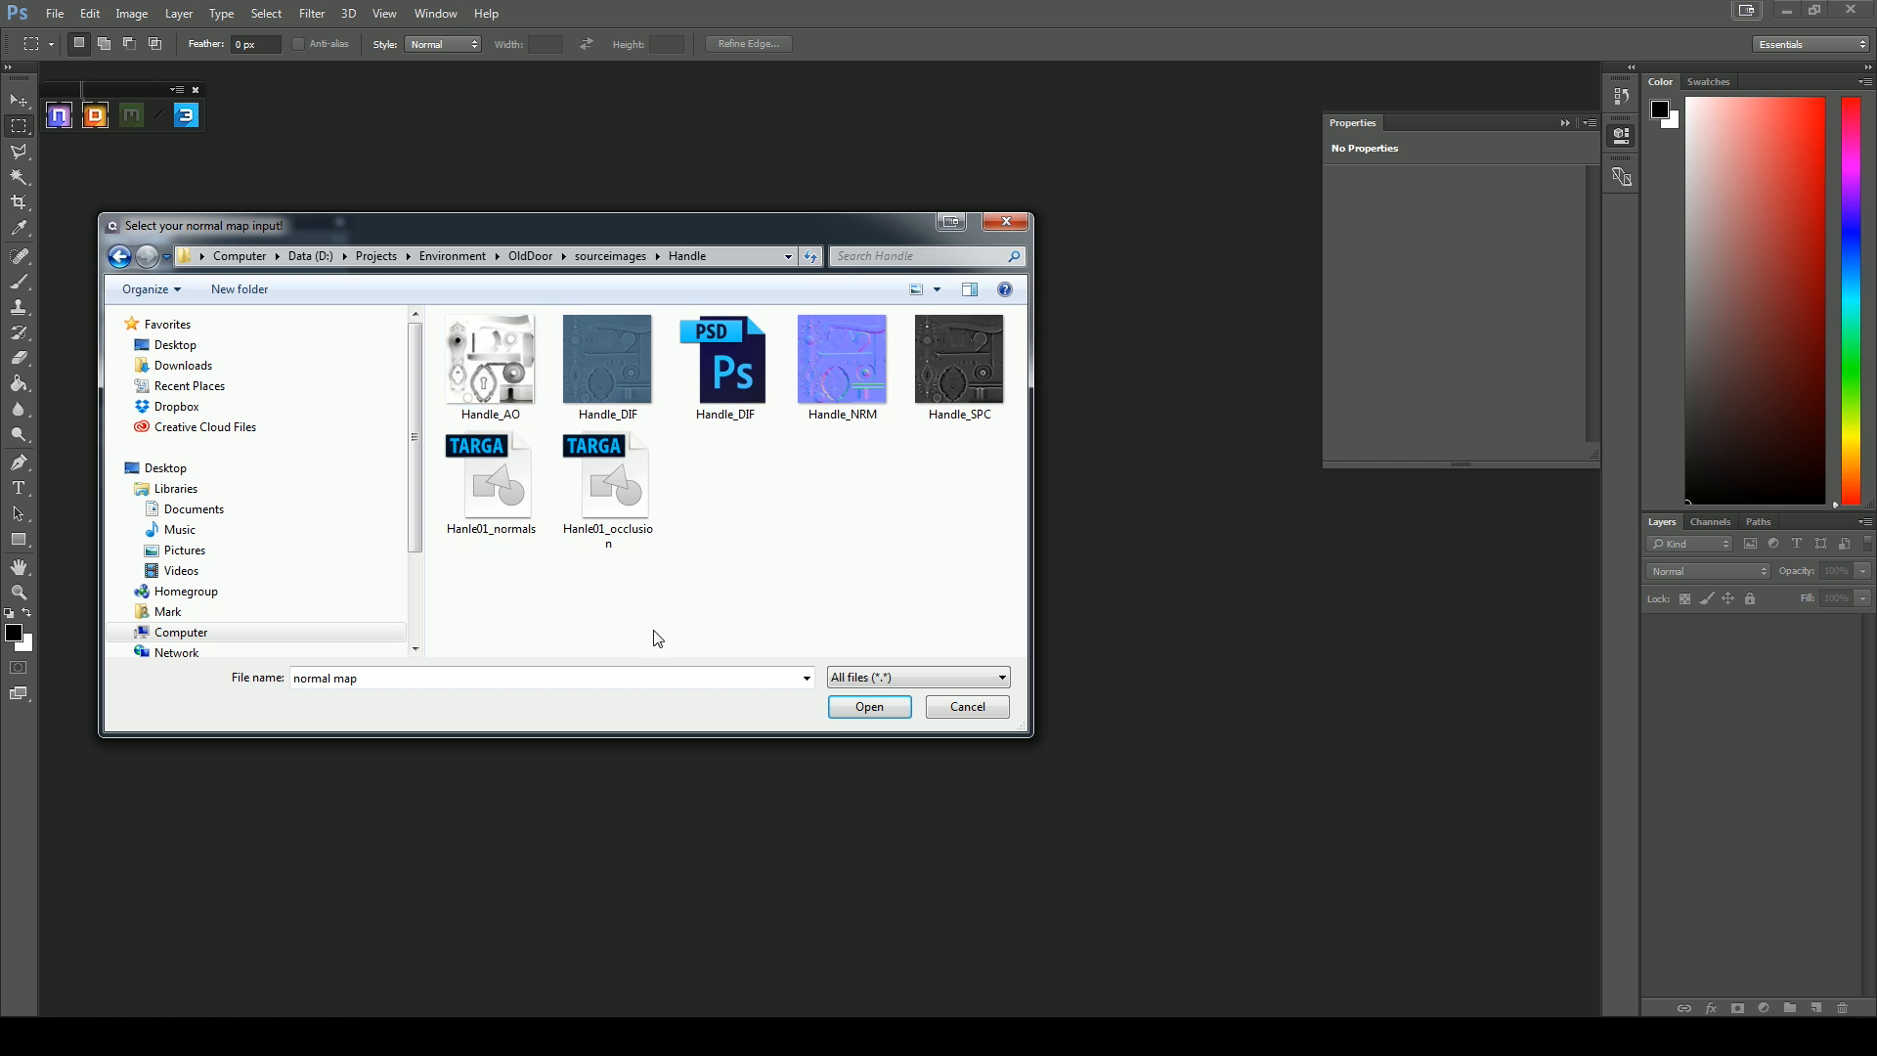
double_click(839, 381)
Assign Handle_AO as the AO map and the Handle_DIF image as the albedo base map
left_click(209, 372)
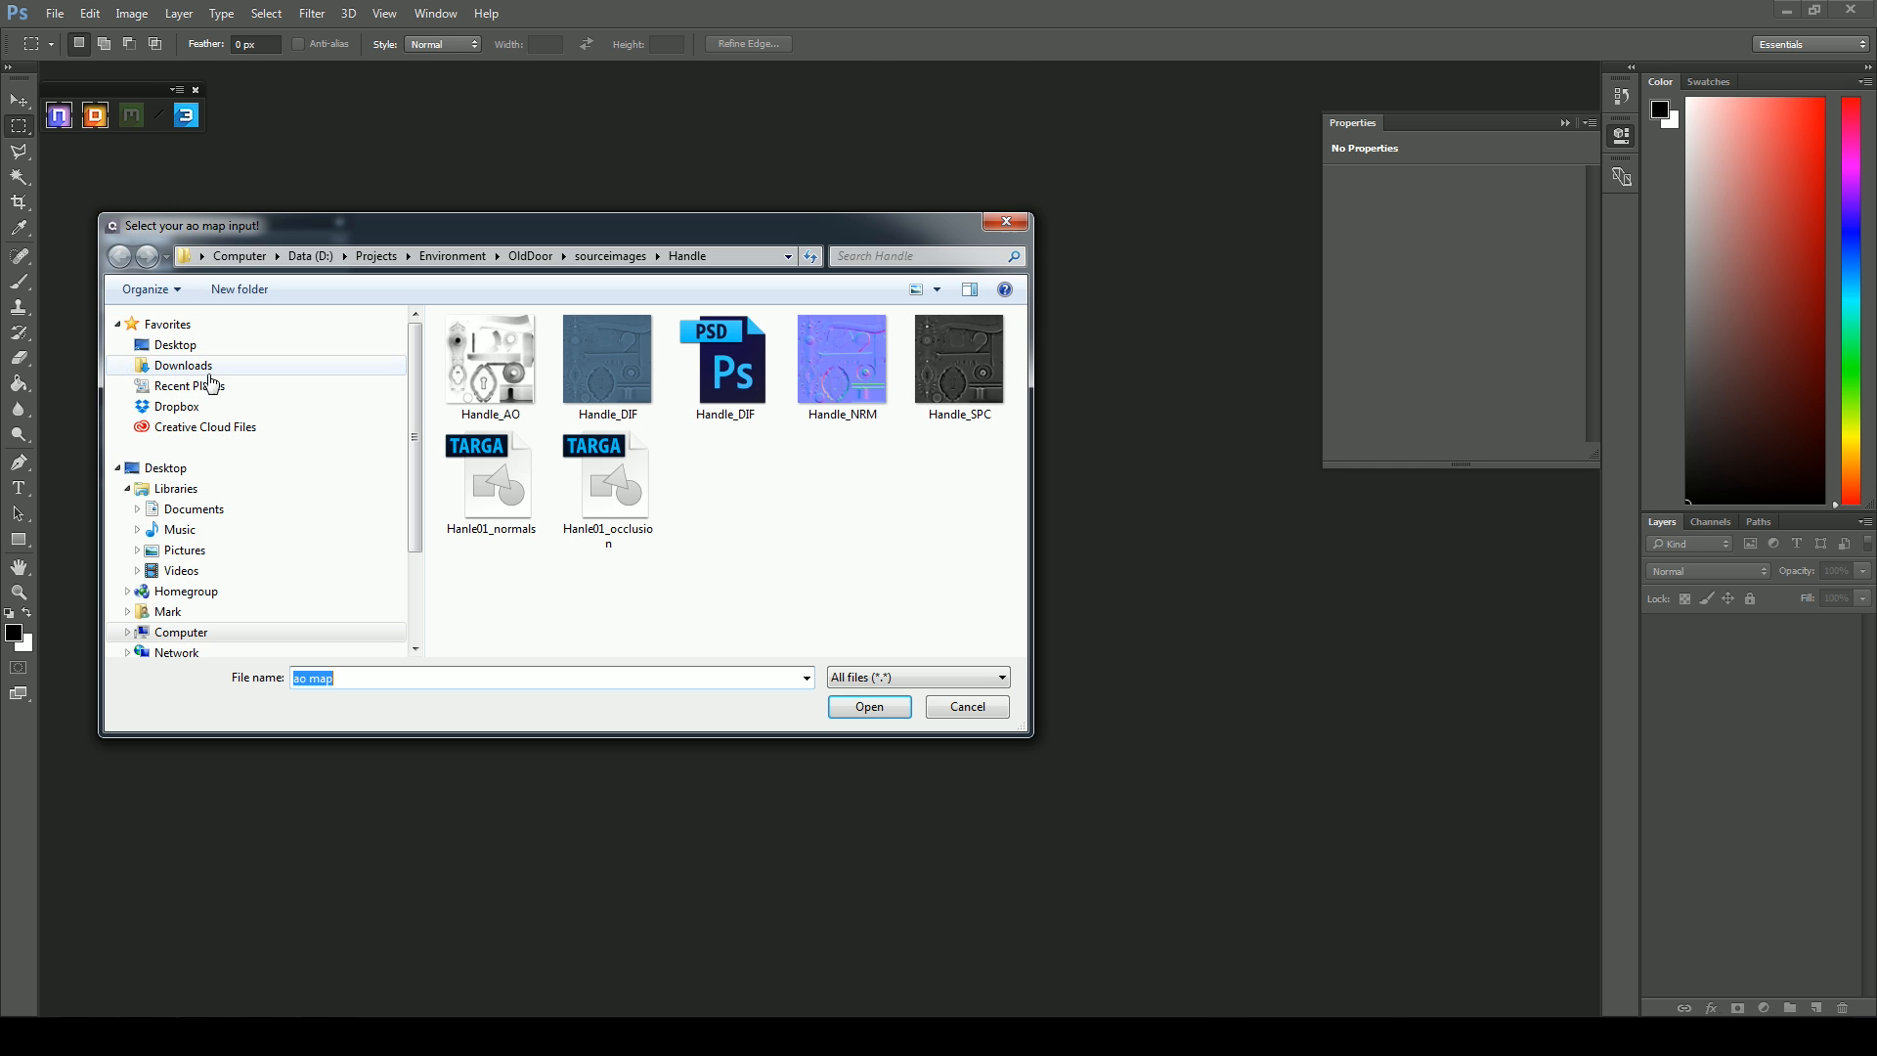
double_click(486, 350)
left_click_drag(344, 294, 332, 367)
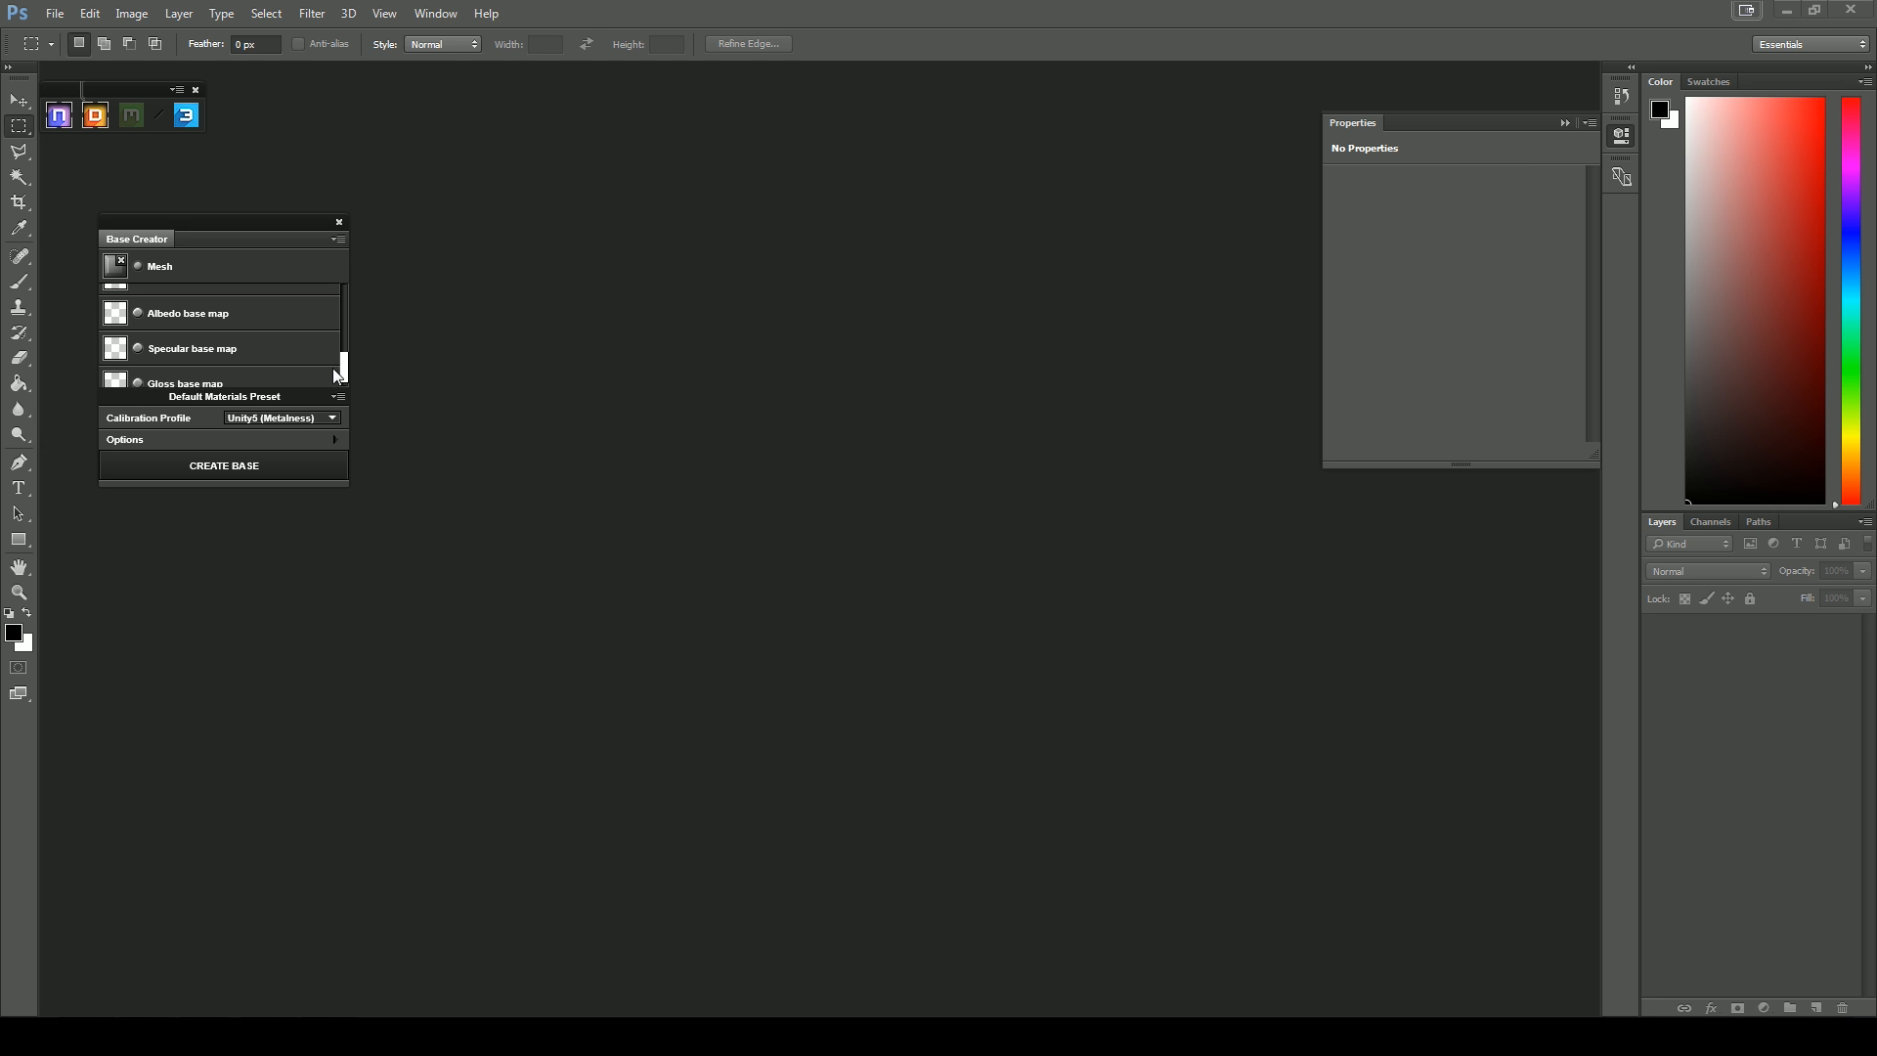
left_click(211, 311)
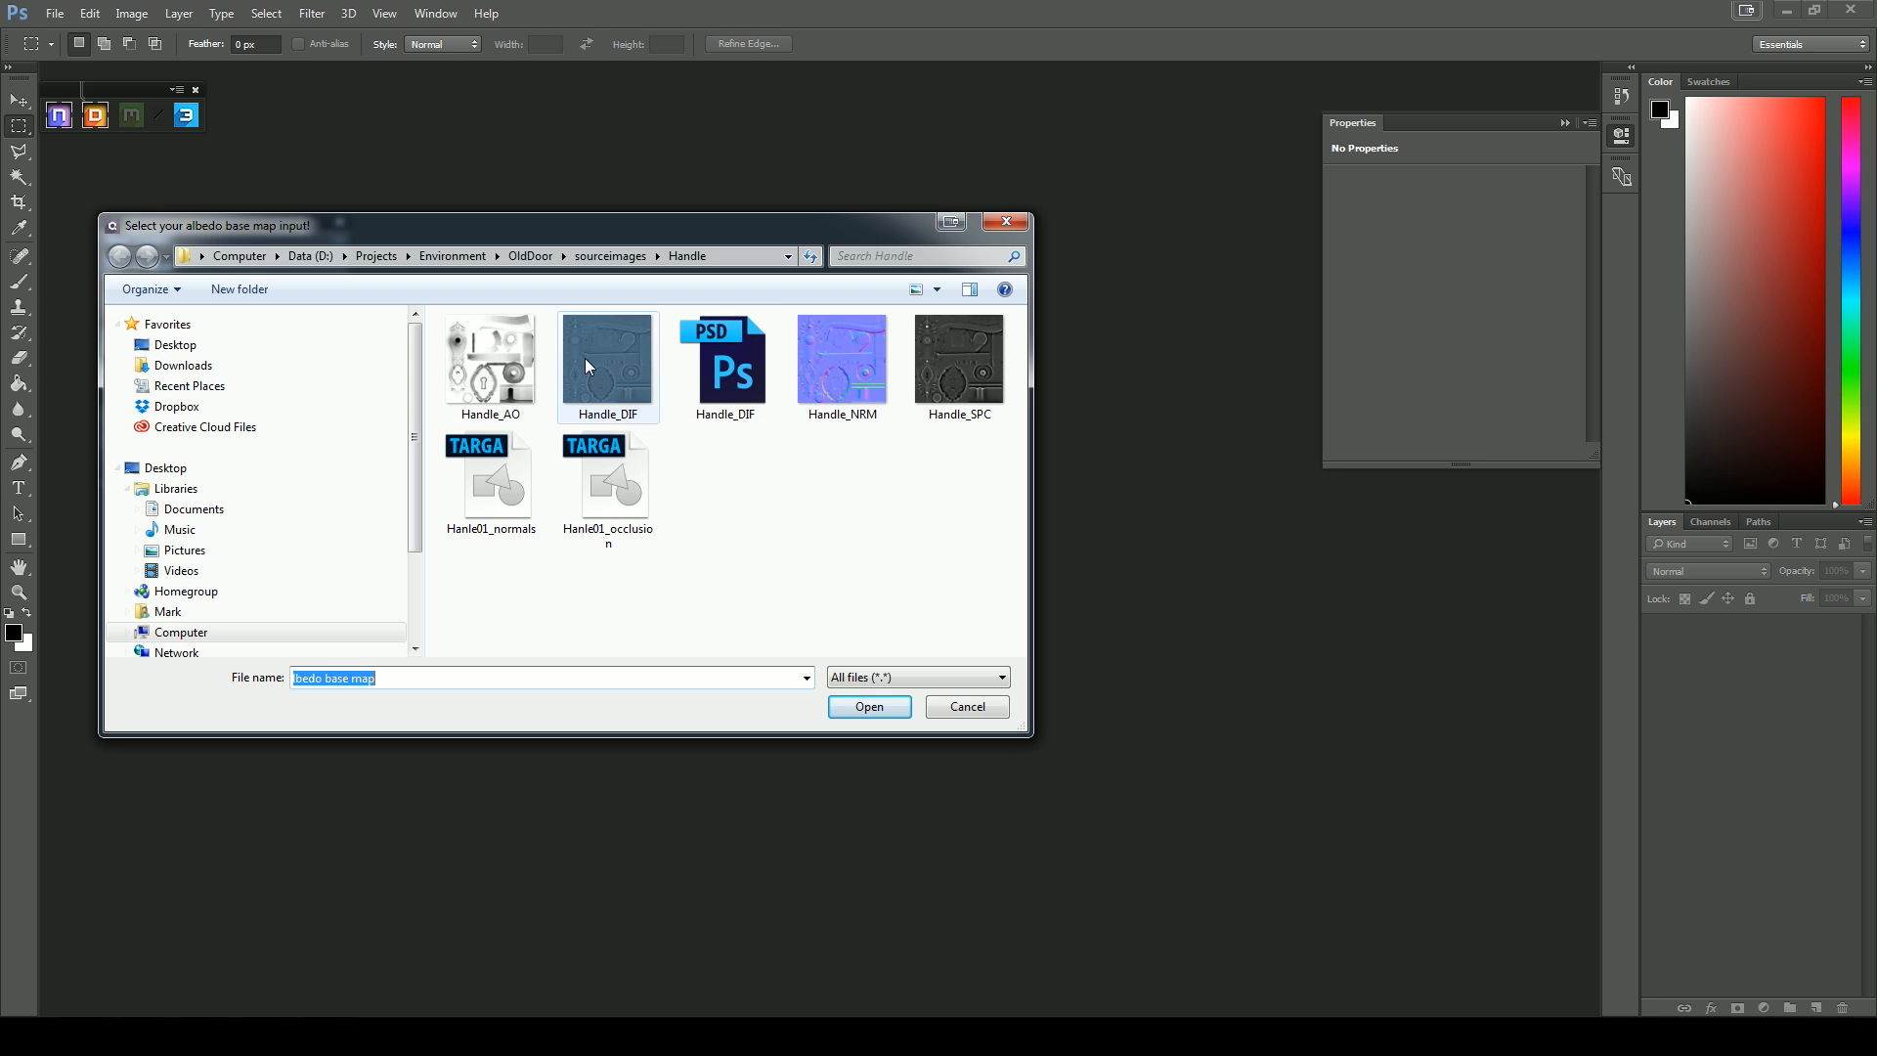
double_click(585, 358)
Assign Handle_SPC as the specular base map and create the DDO base project with the Unity5 (Metalness) profile
left_click(201, 342)
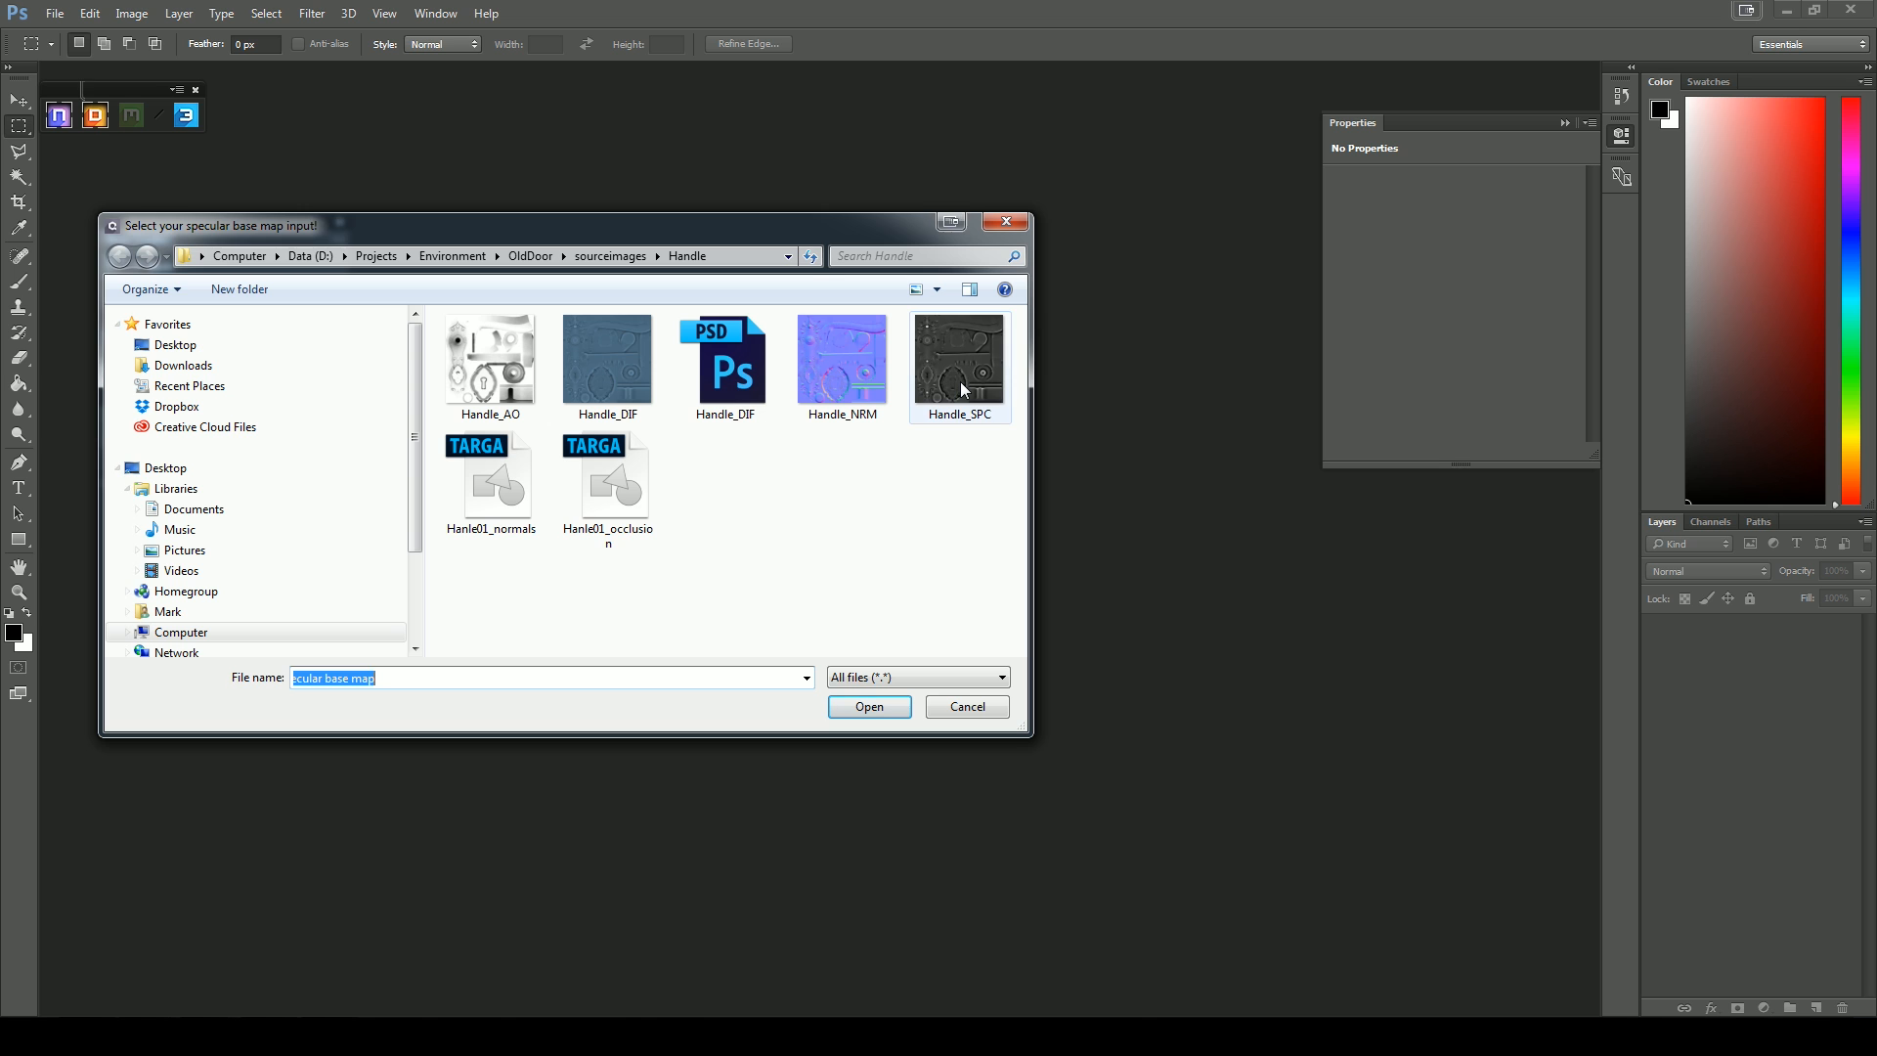
left_click_drag(881, 244, 1164, 237)
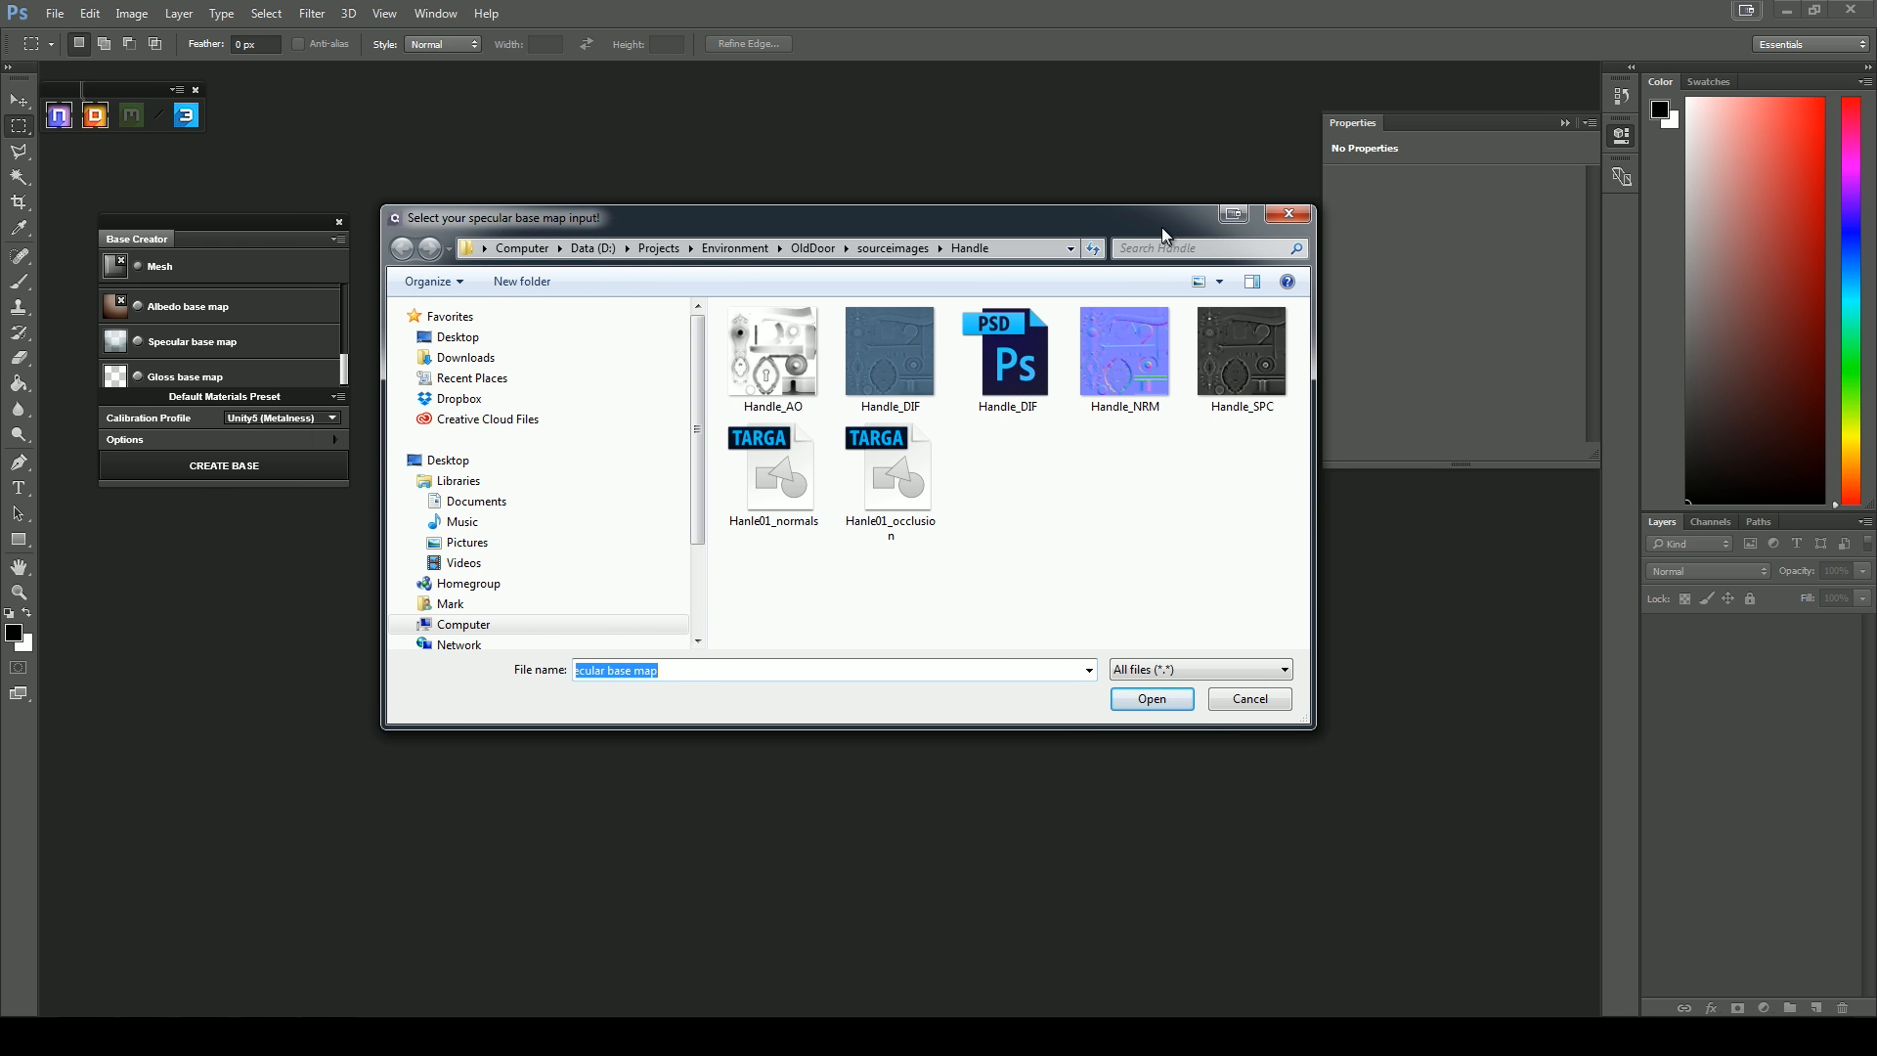
double_click(1268, 383)
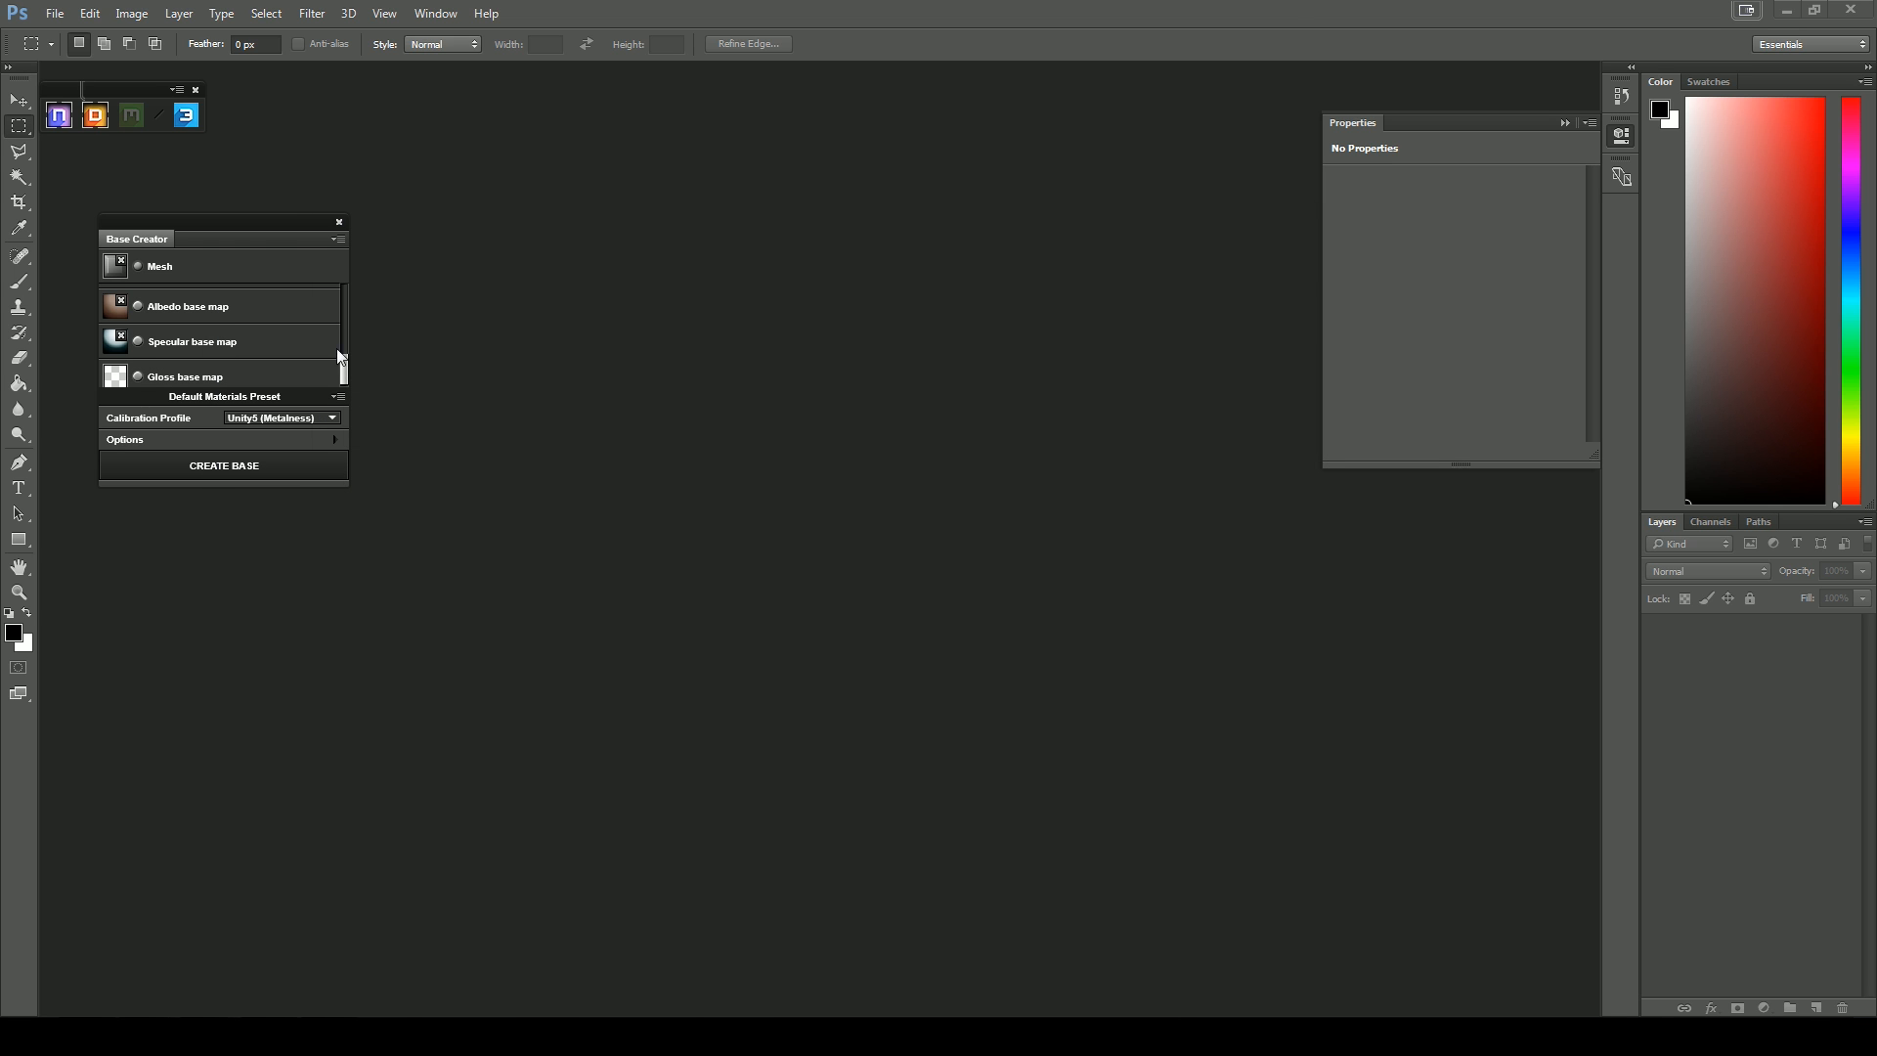
left_click_drag(345, 380, 345, 309)
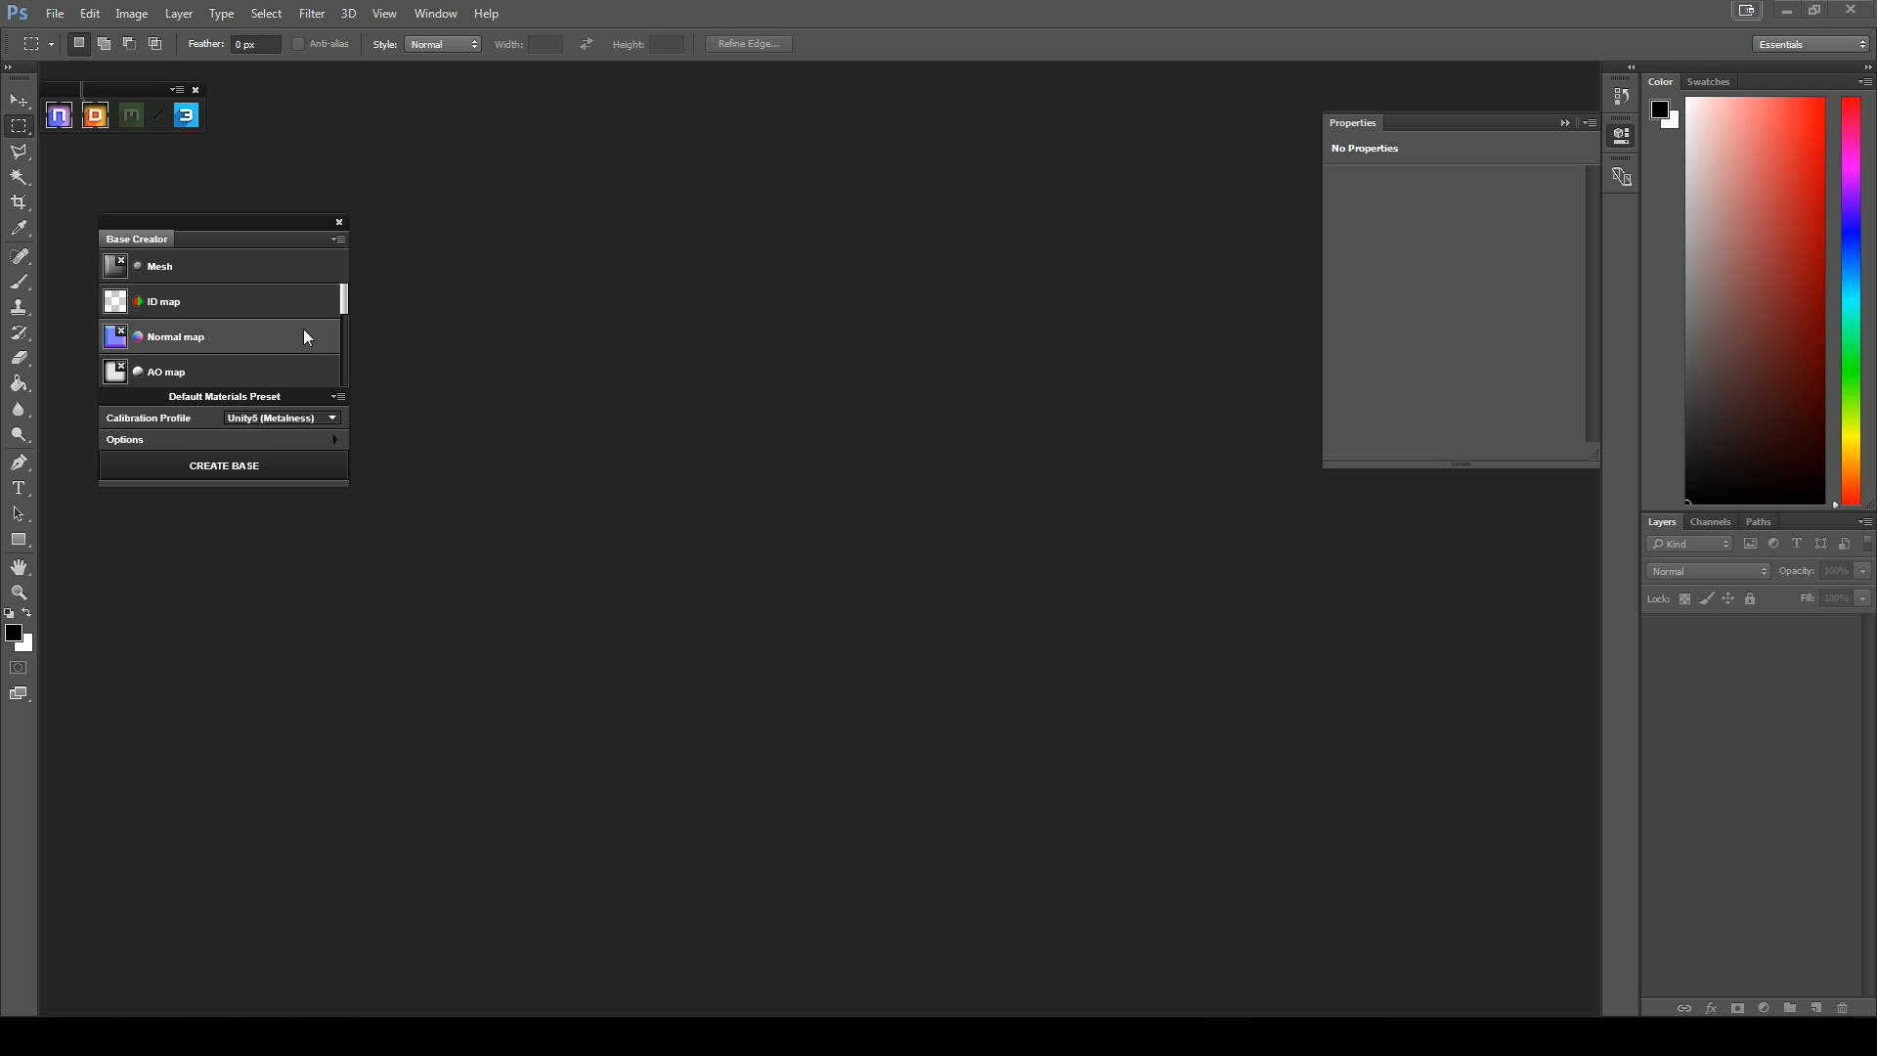
left_click(233, 466)
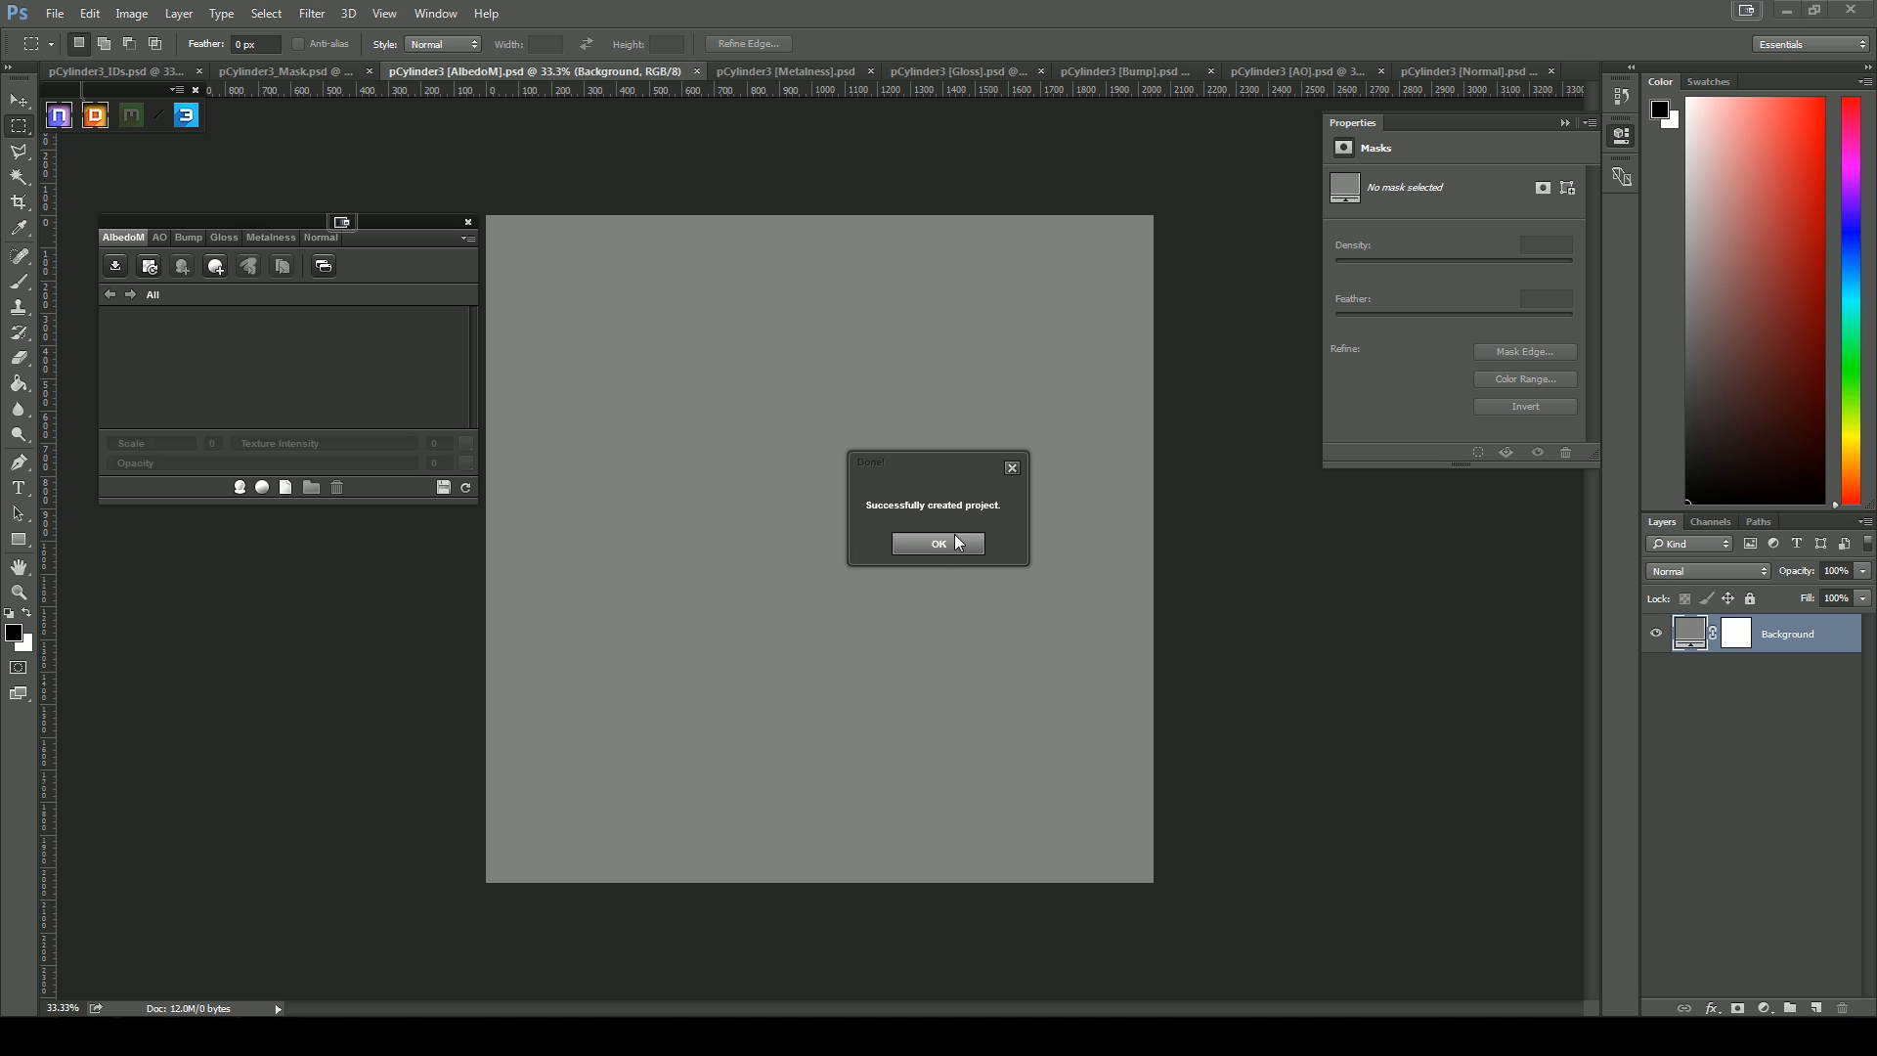
left_click(937, 545)
Examine the door handle model in the 3DO preview and check the project's AO and bump maps
left_click(186, 115)
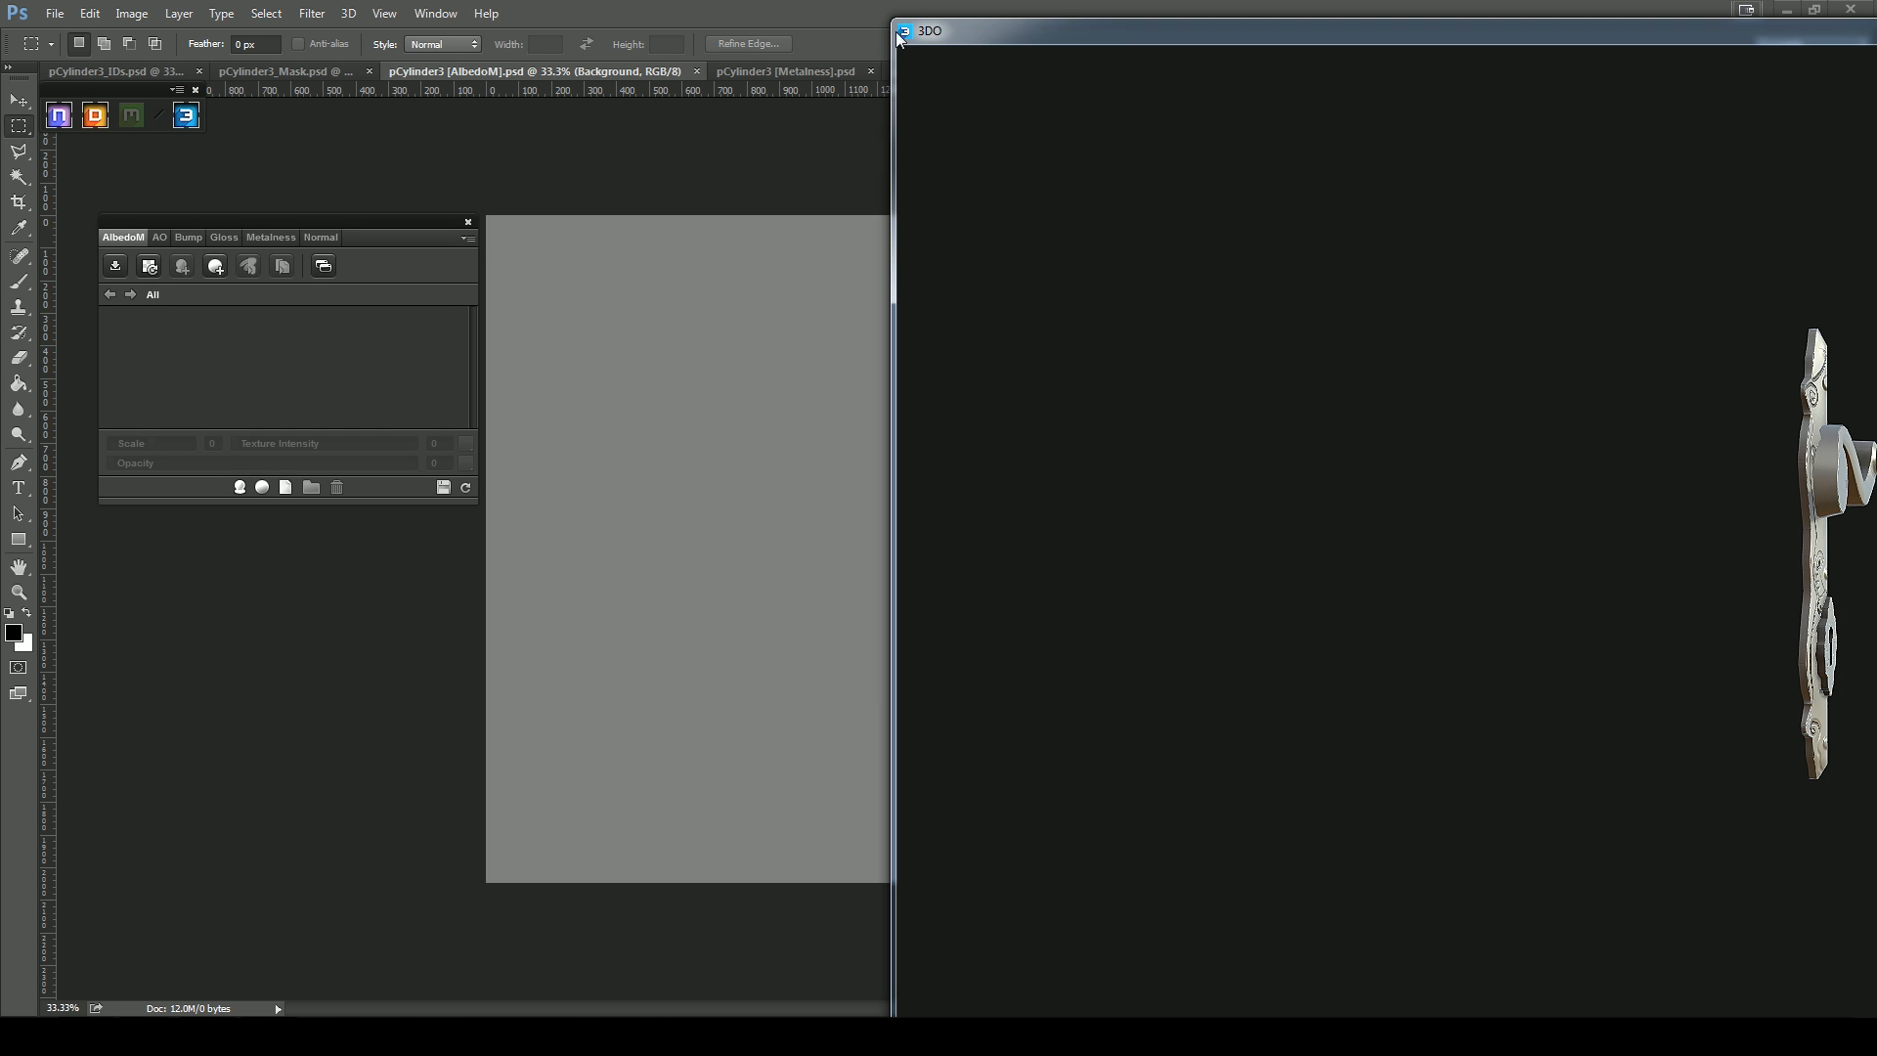
left_click_drag(890, 21, 758, 76)
mouse_move(1415, 589)
left_mouse_down()
mouse_move(1218, 544)
mouse_move(926, 587)
mouse_move(1437, 616)
left_mouse_up()
right_click_drag(1438, 616, 1752, 662)
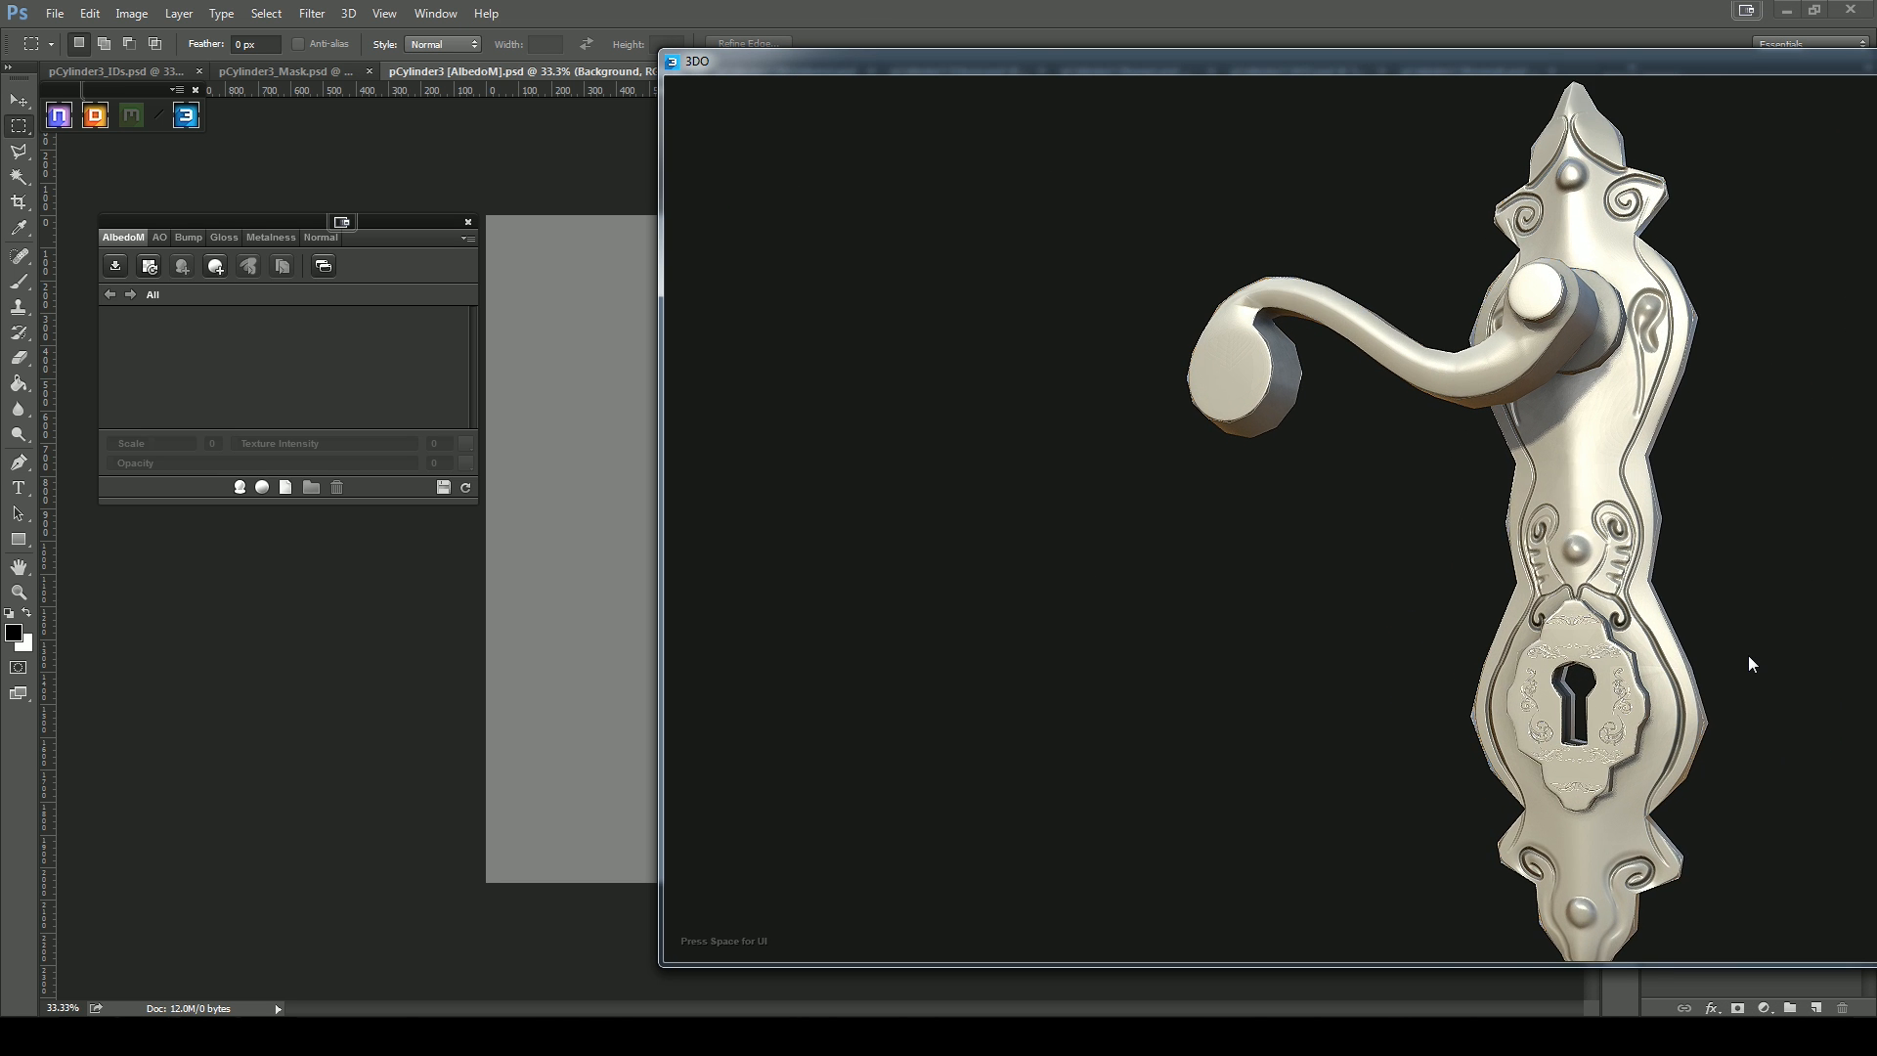
middle_click_drag(1751, 662, 1639, 615)
left_click_drag(1640, 615, 1557, 653)
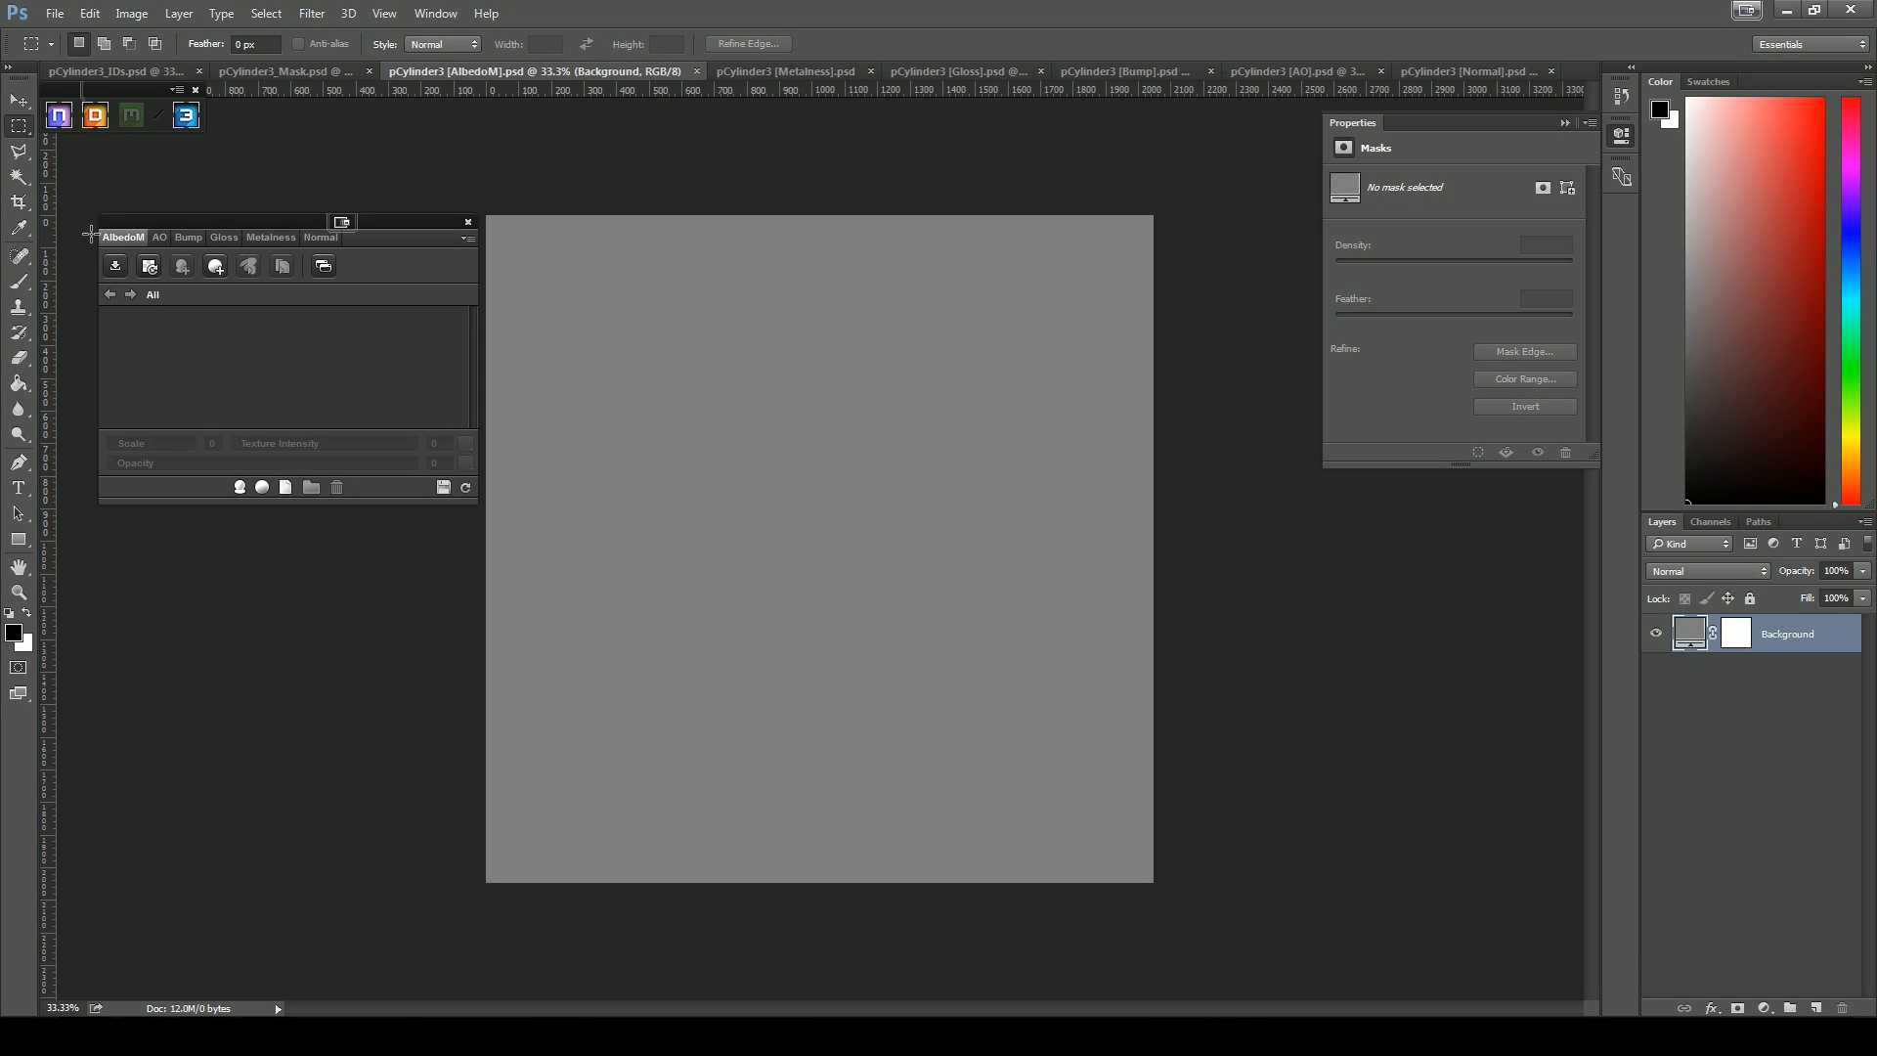
left_click(157, 238)
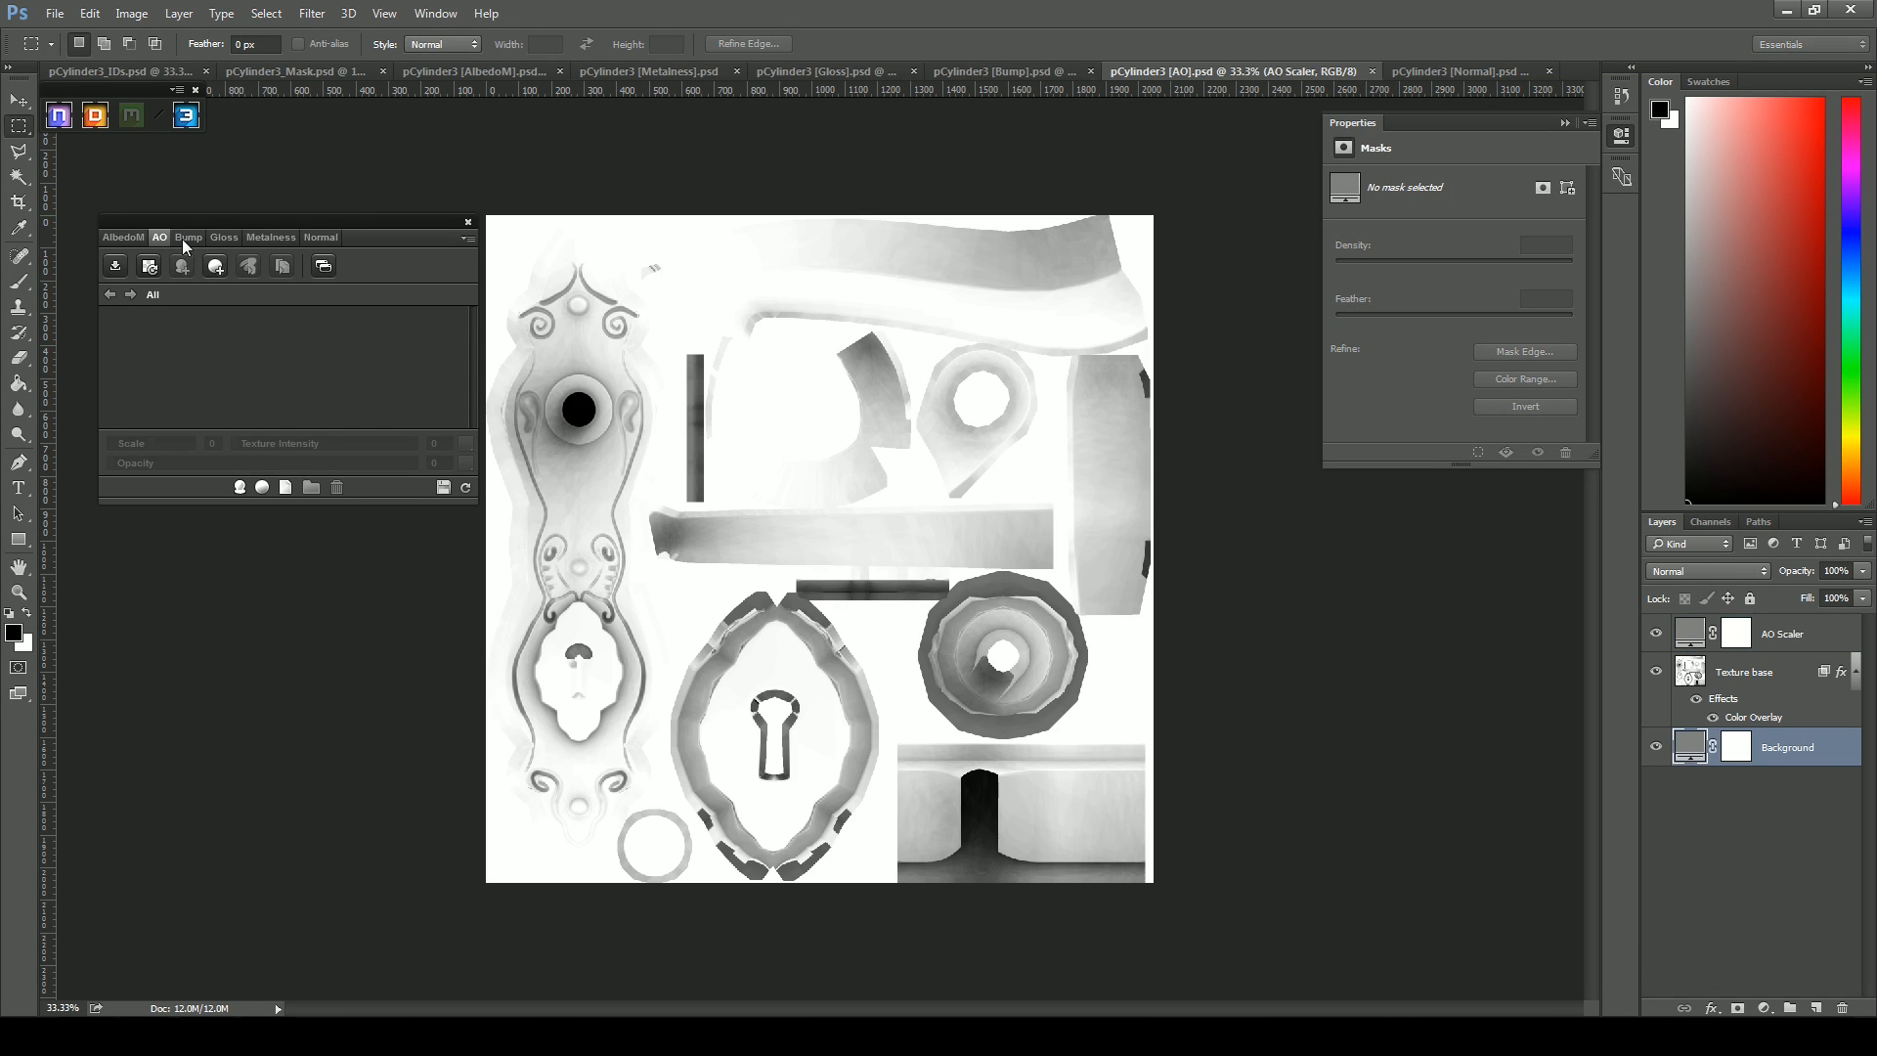
left_click(191, 239)
Open the material browser for the AlbedoM map and preview the decorative metals, including Green Copper, Aged Copper, Bronze and Copper
left_click(128, 238)
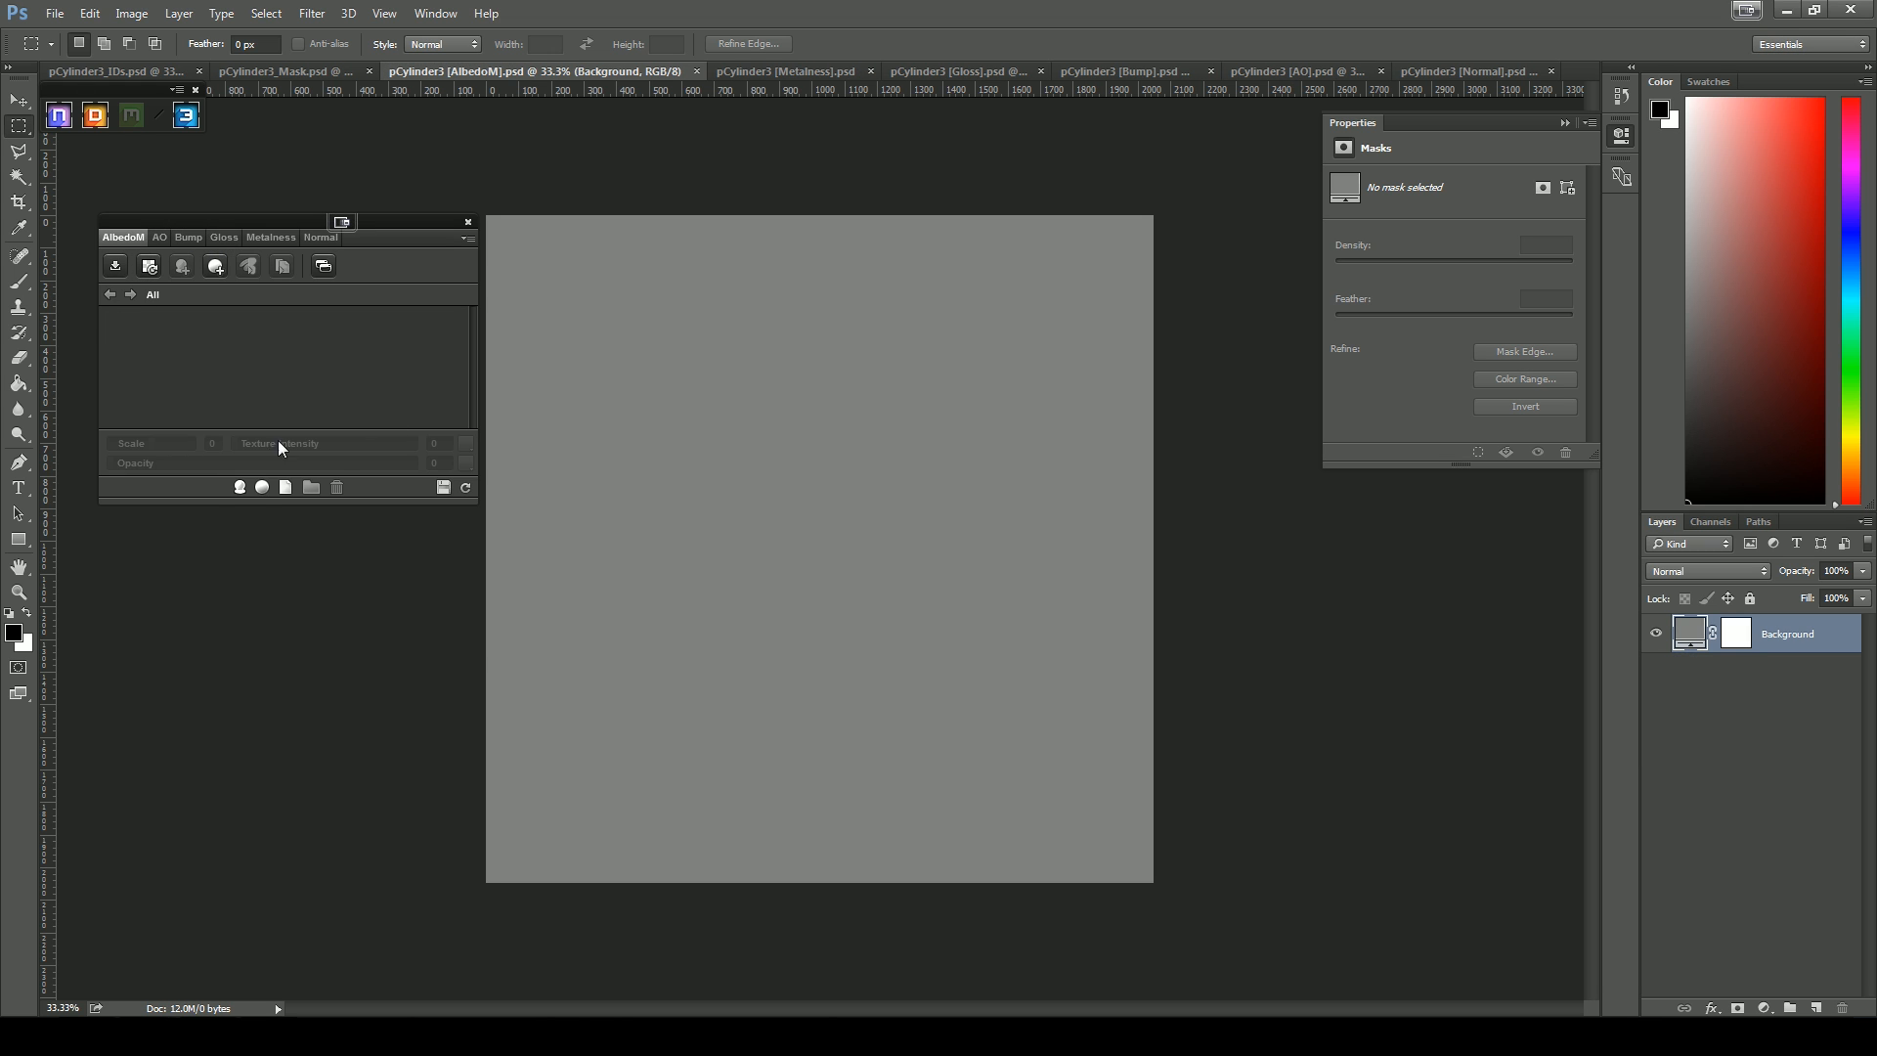
left_click(240, 488)
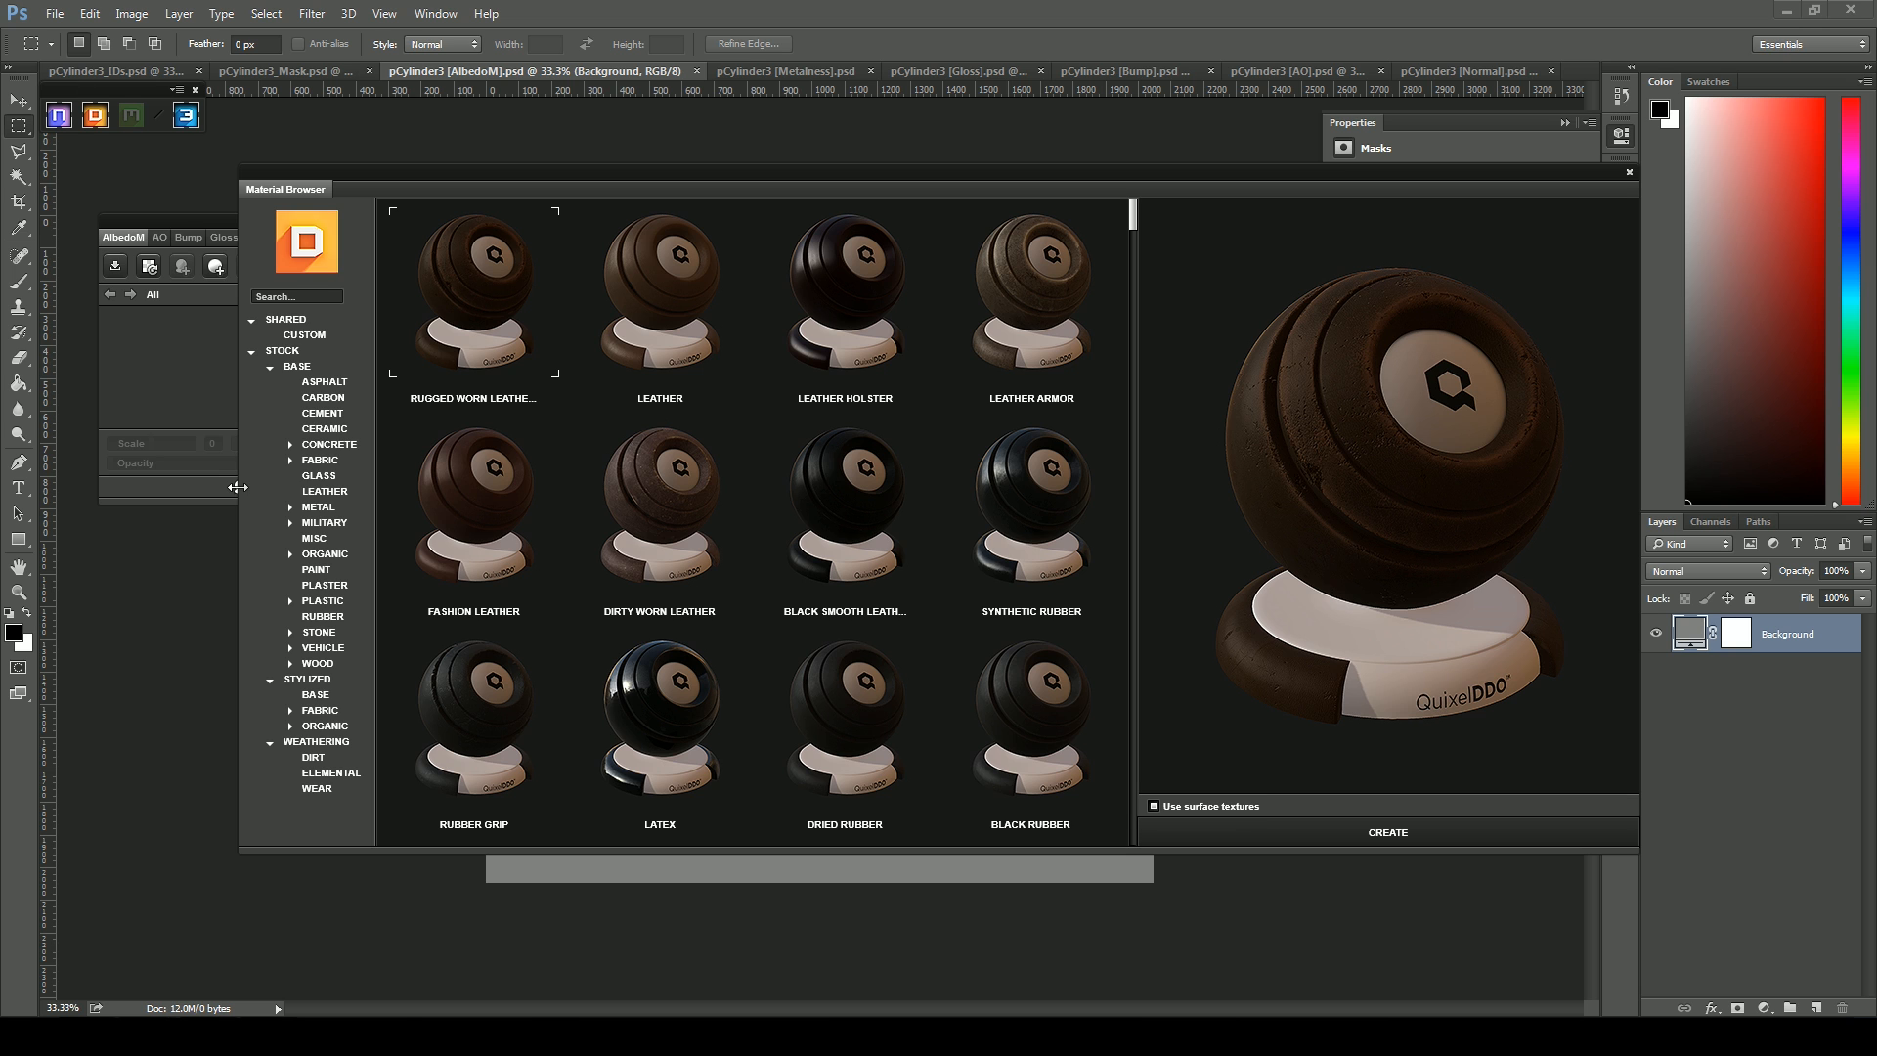
left_click(290, 510)
left_click_drag(1132, 338, 1132, 806)
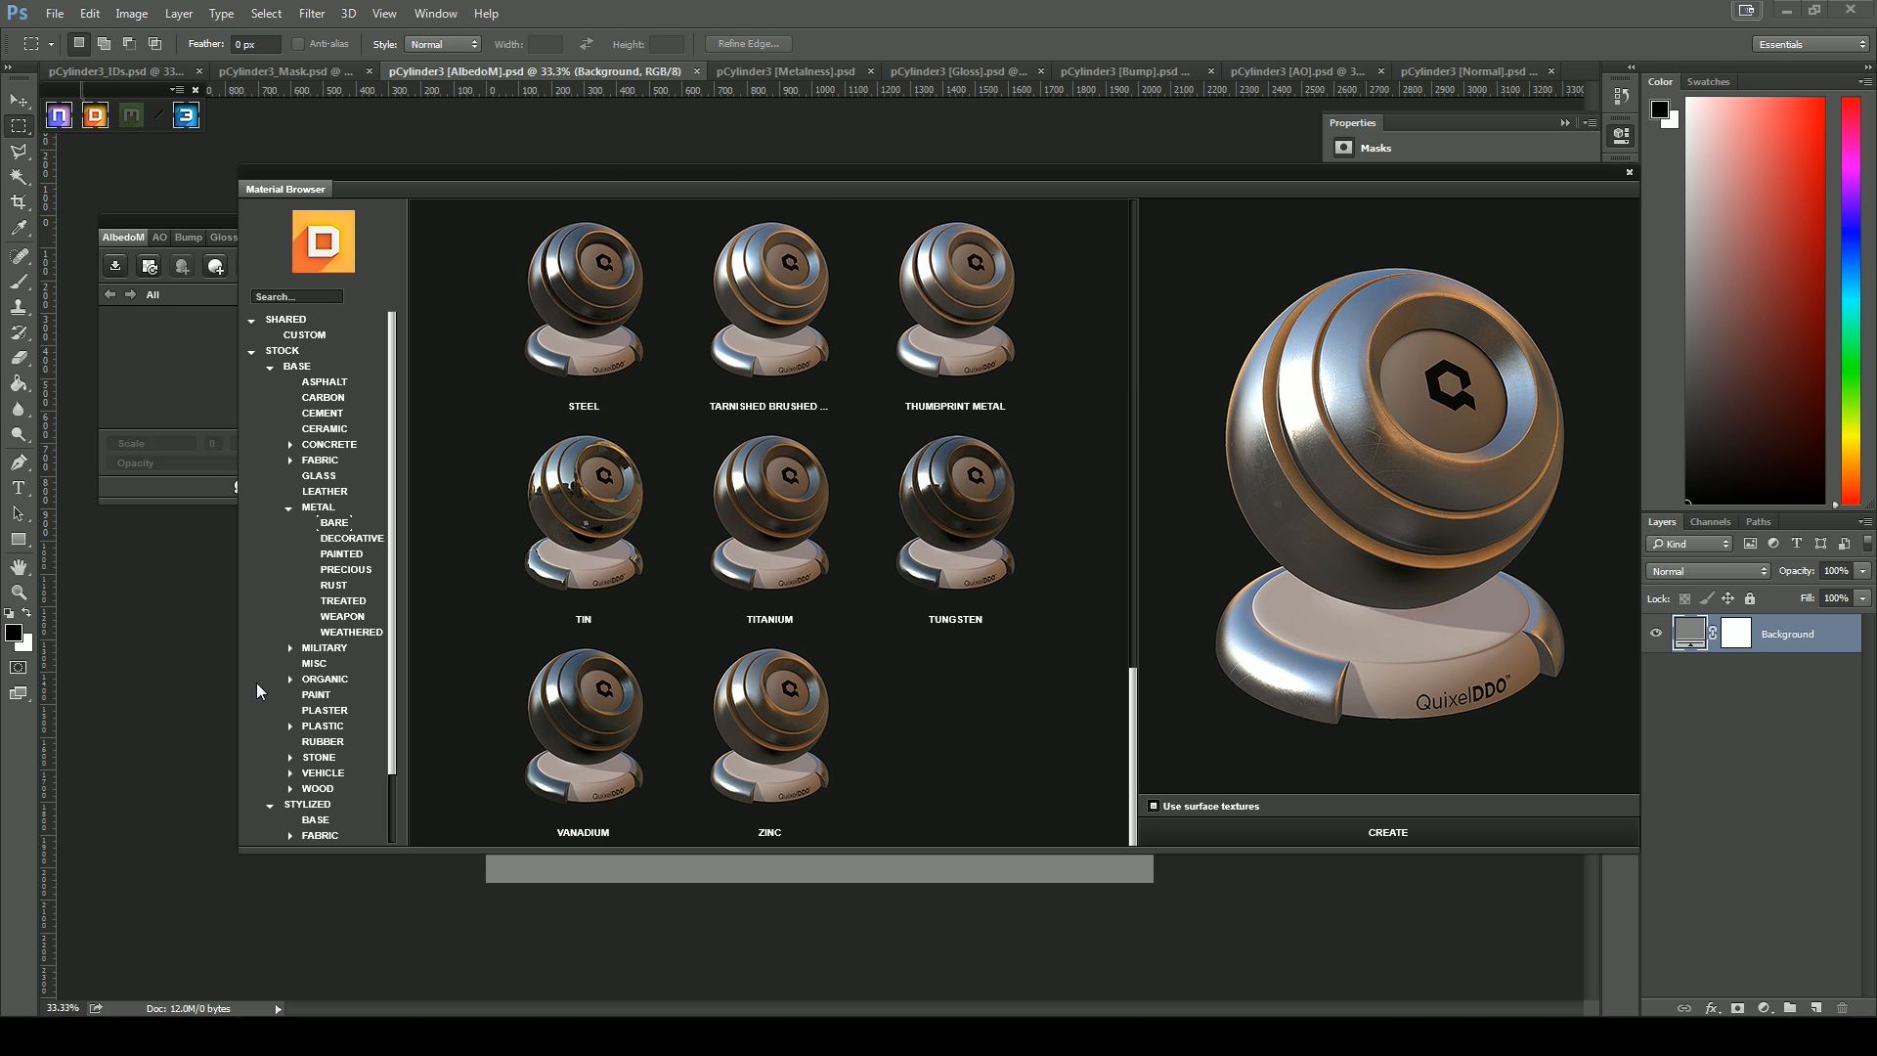
left_click(332, 540)
left_click(561, 730)
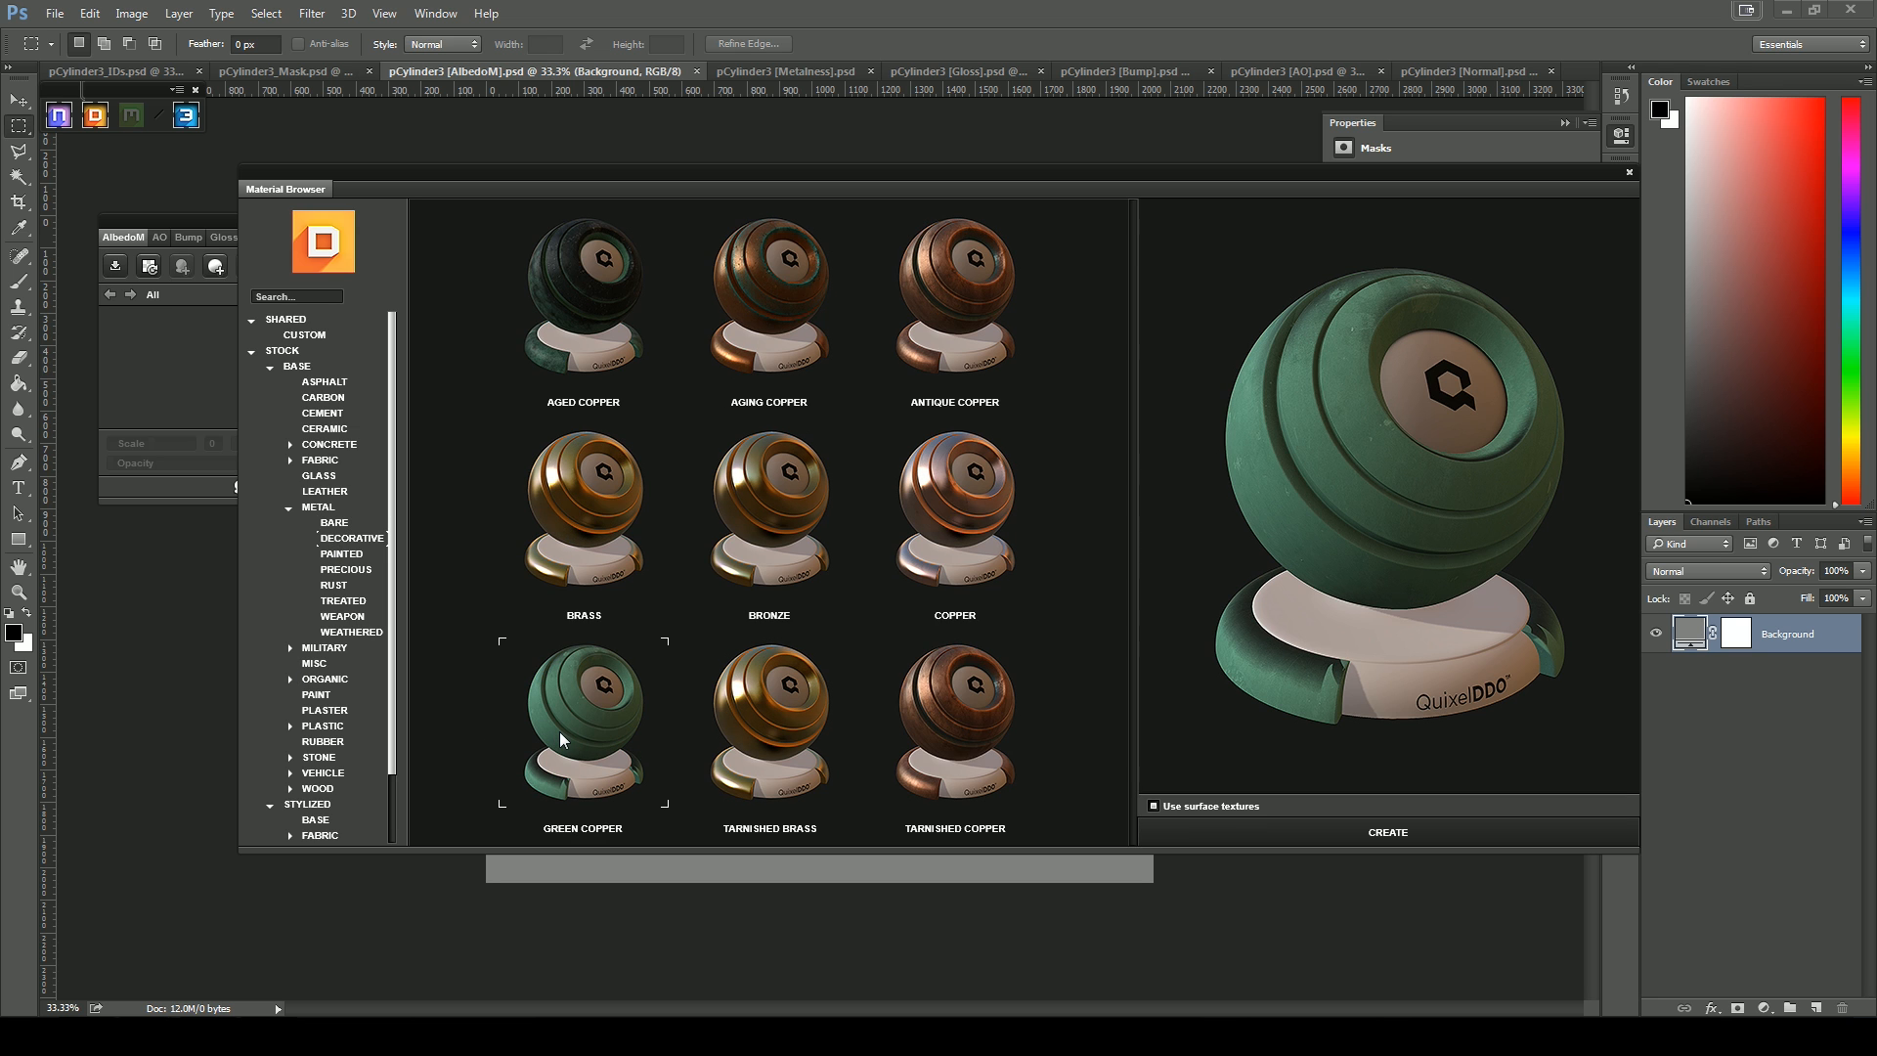
left_click(587, 315)
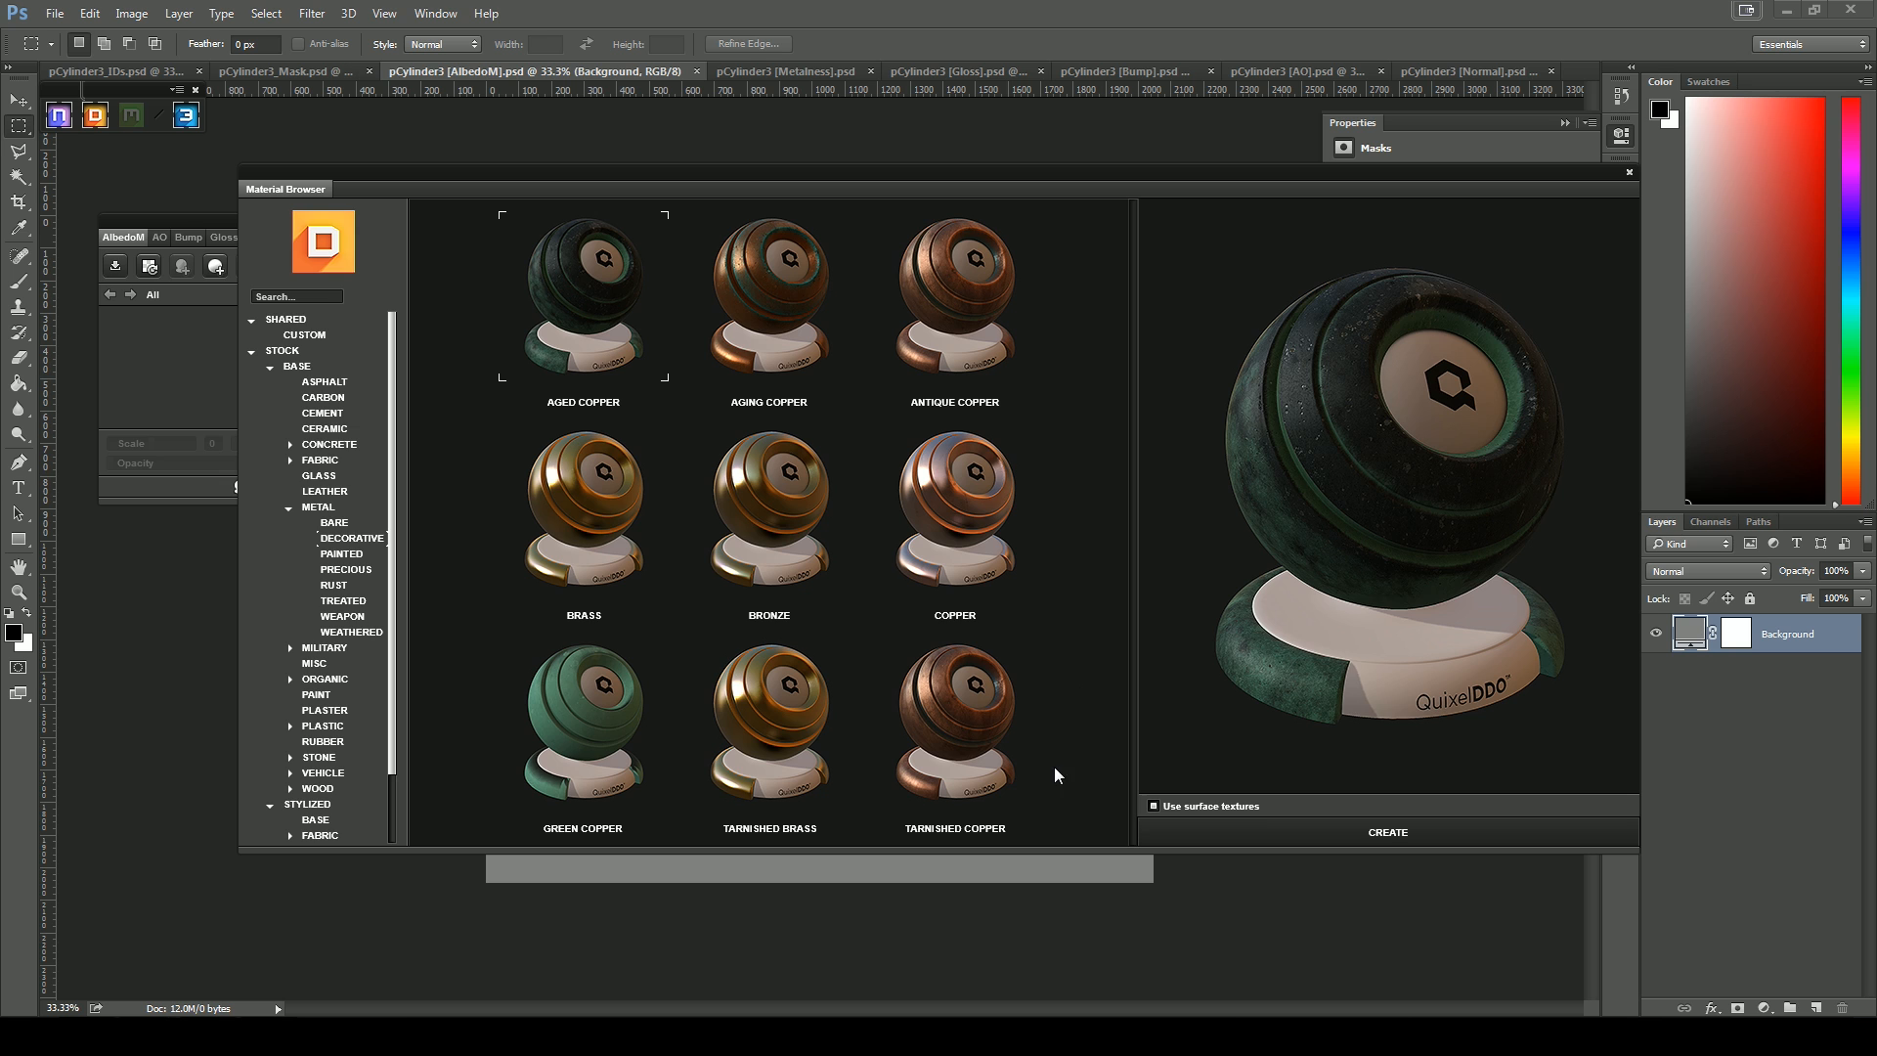
left_click(957, 724)
left_click(790, 551)
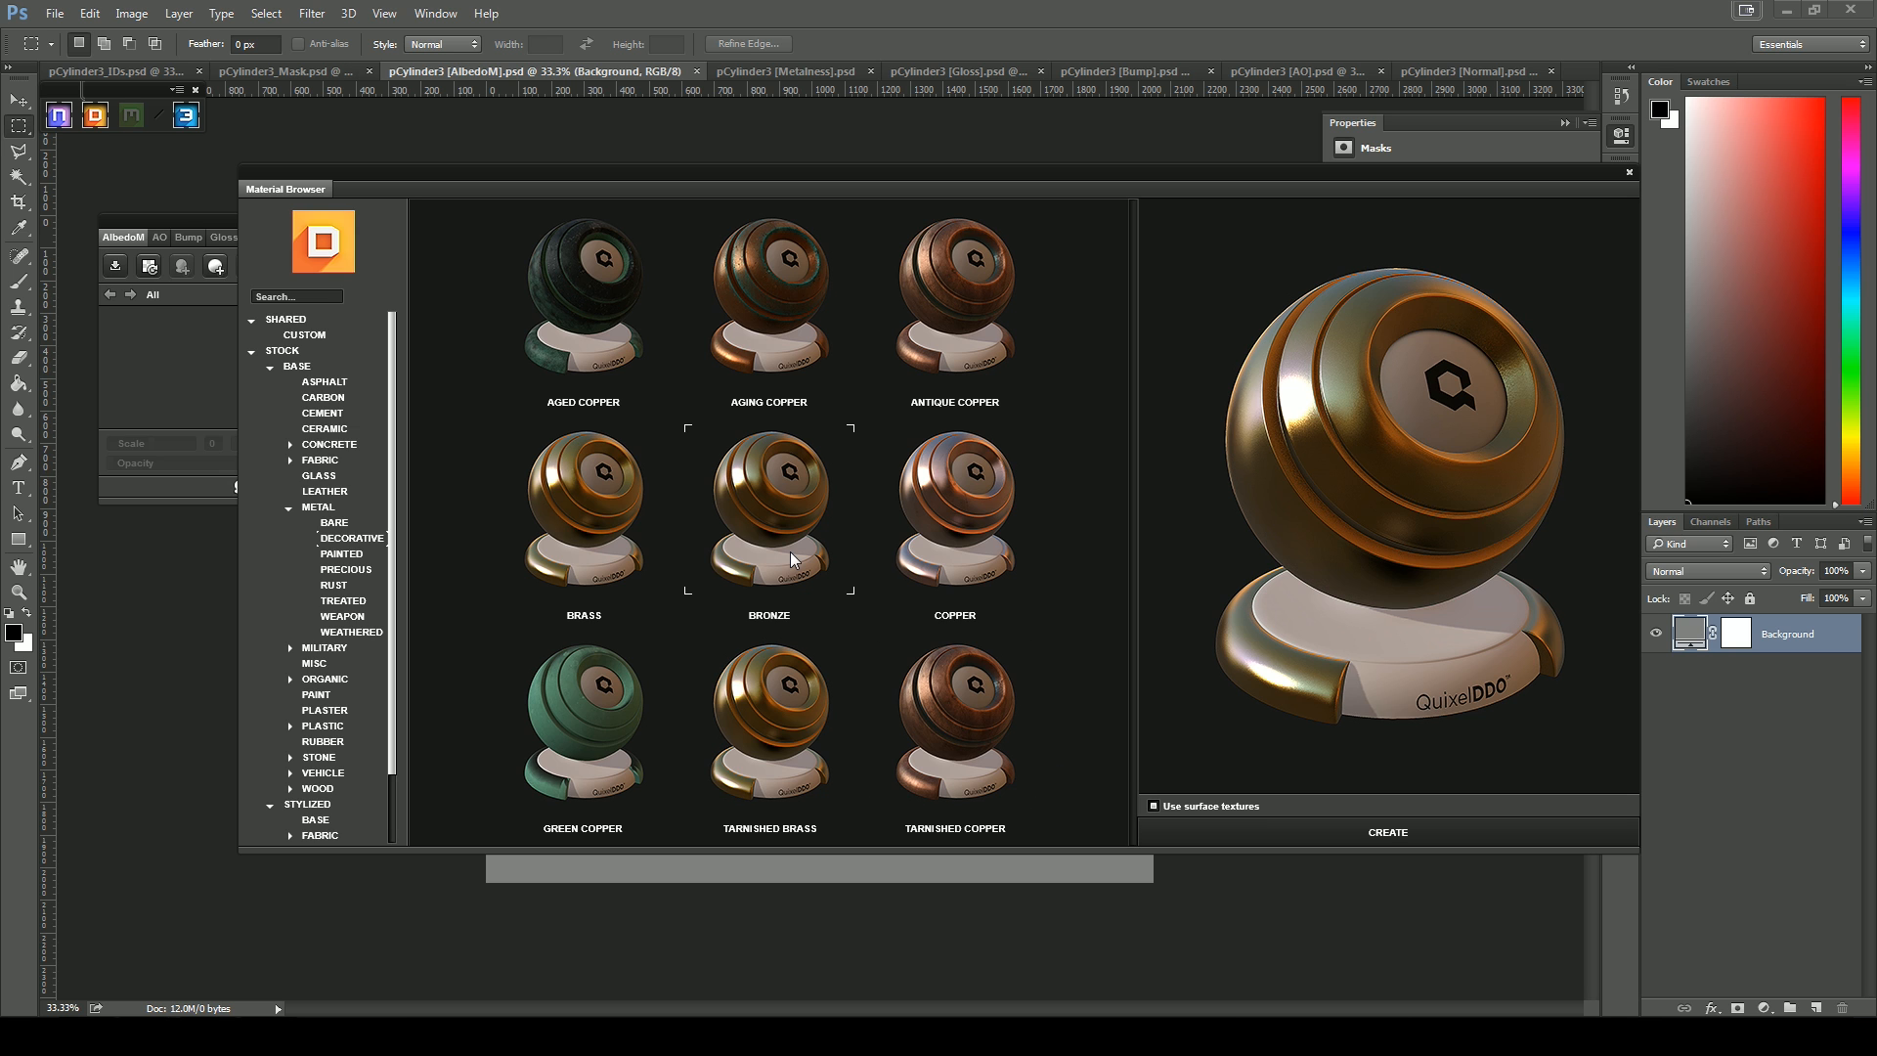
left_click(938, 525)
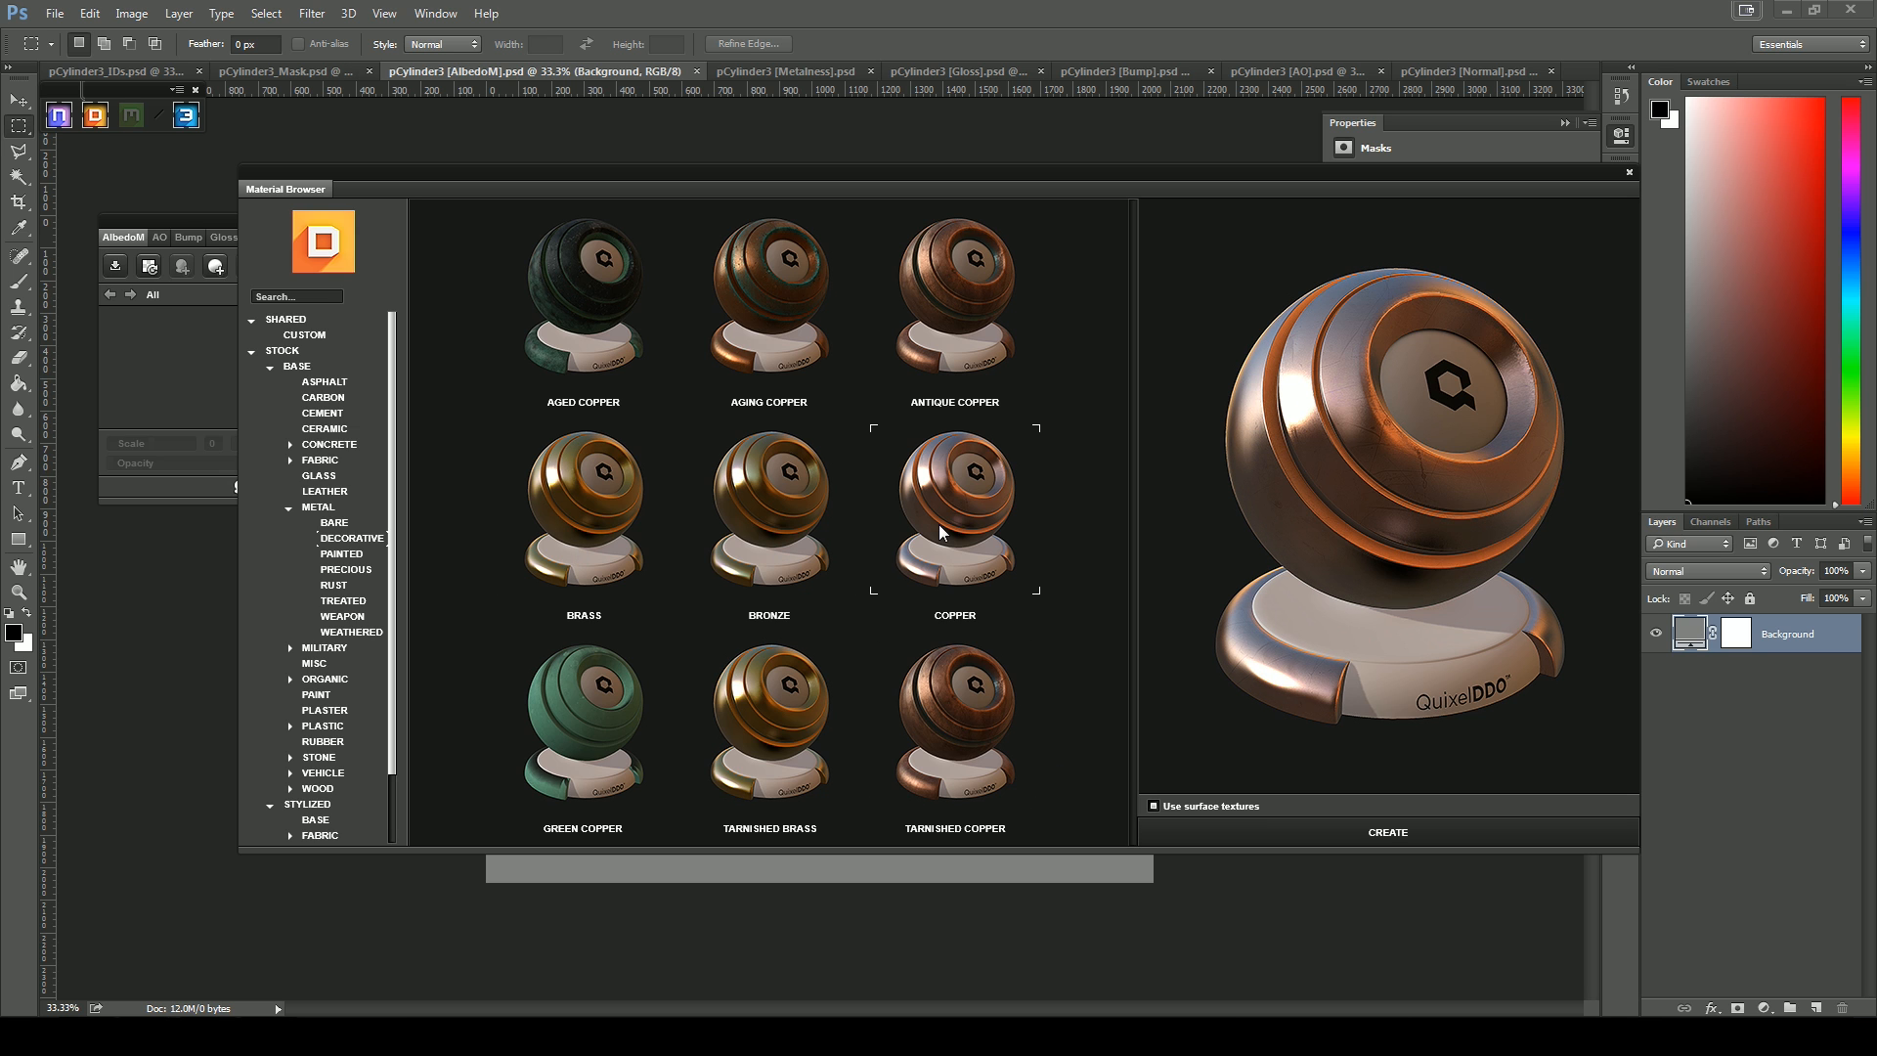
Apply the Iron Man Yellow metal material to the whole door handle
left_click(355, 607)
left_click(646, 630)
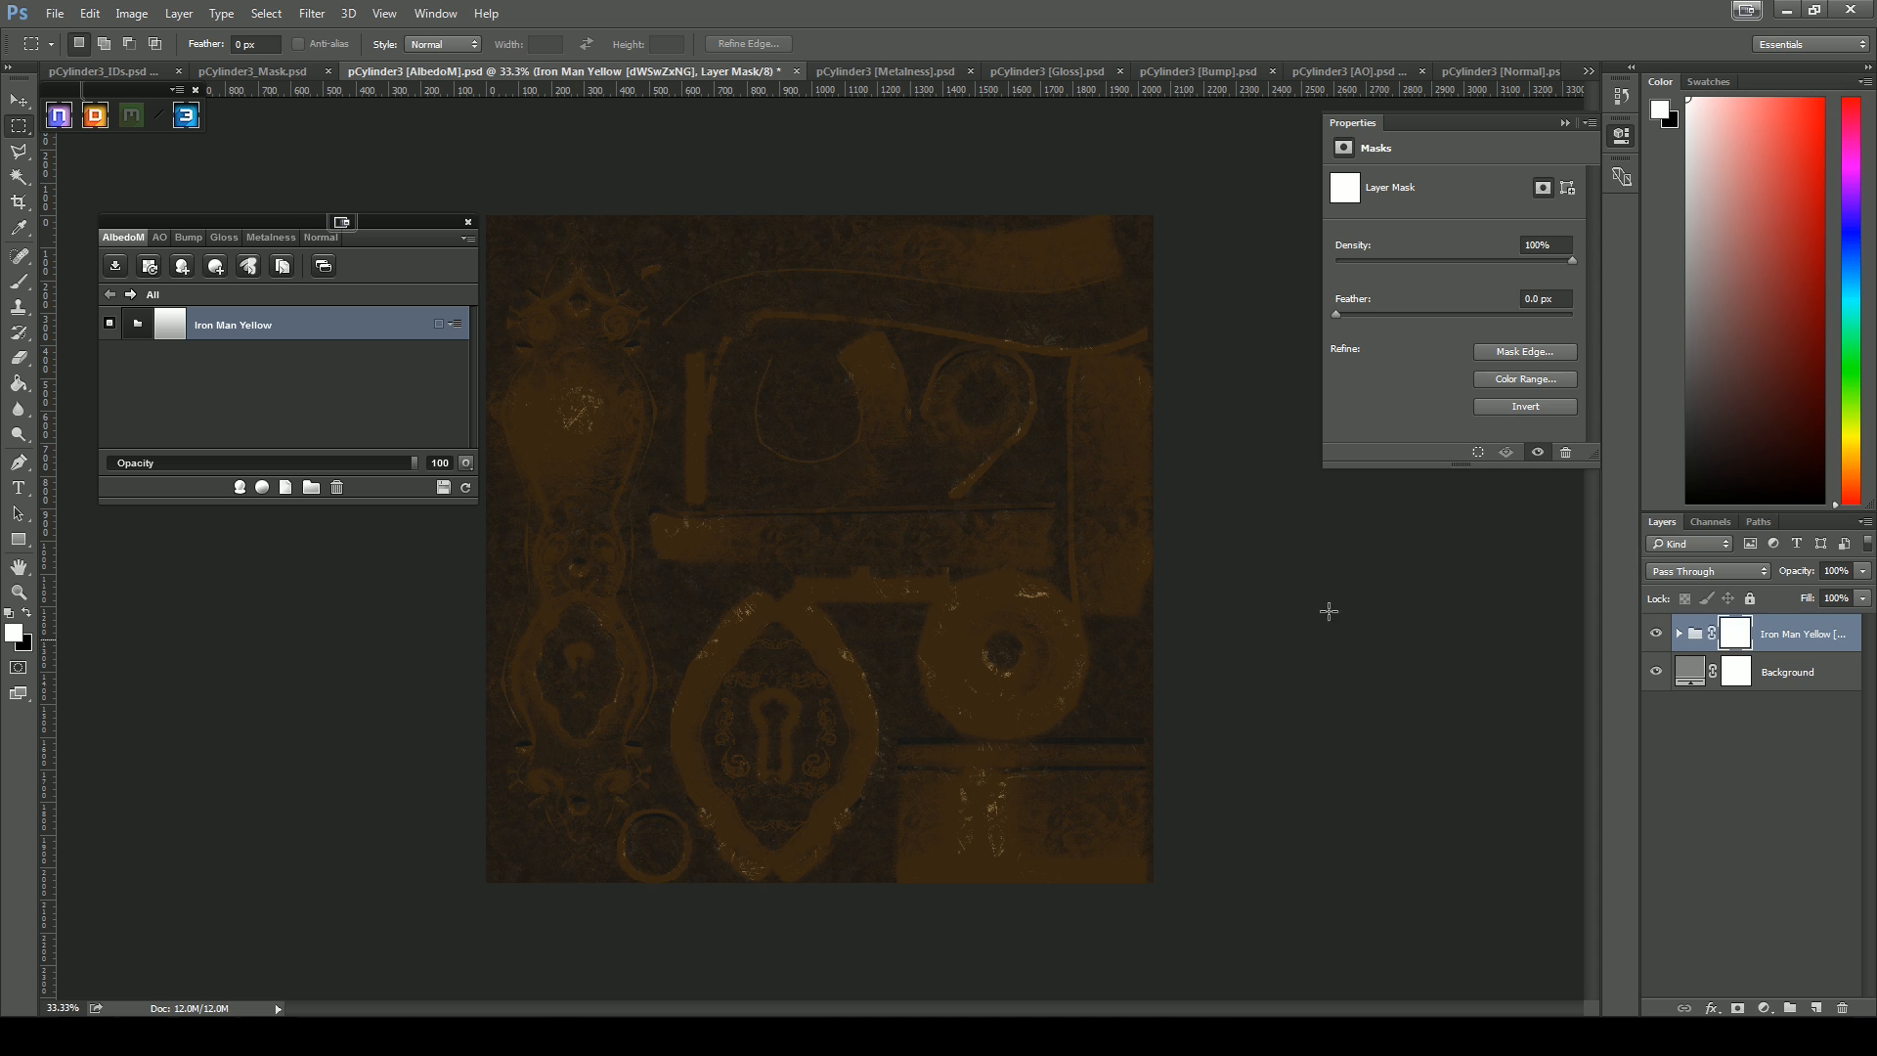
Examine the Iron Man Yellow material on the lever, backplate ornaments and keyhole in the 3DO preview from several angles and distances
left_click_drag(1066, 137, 971, 137)
left_click_drag(1144, 602, 1030, 547)
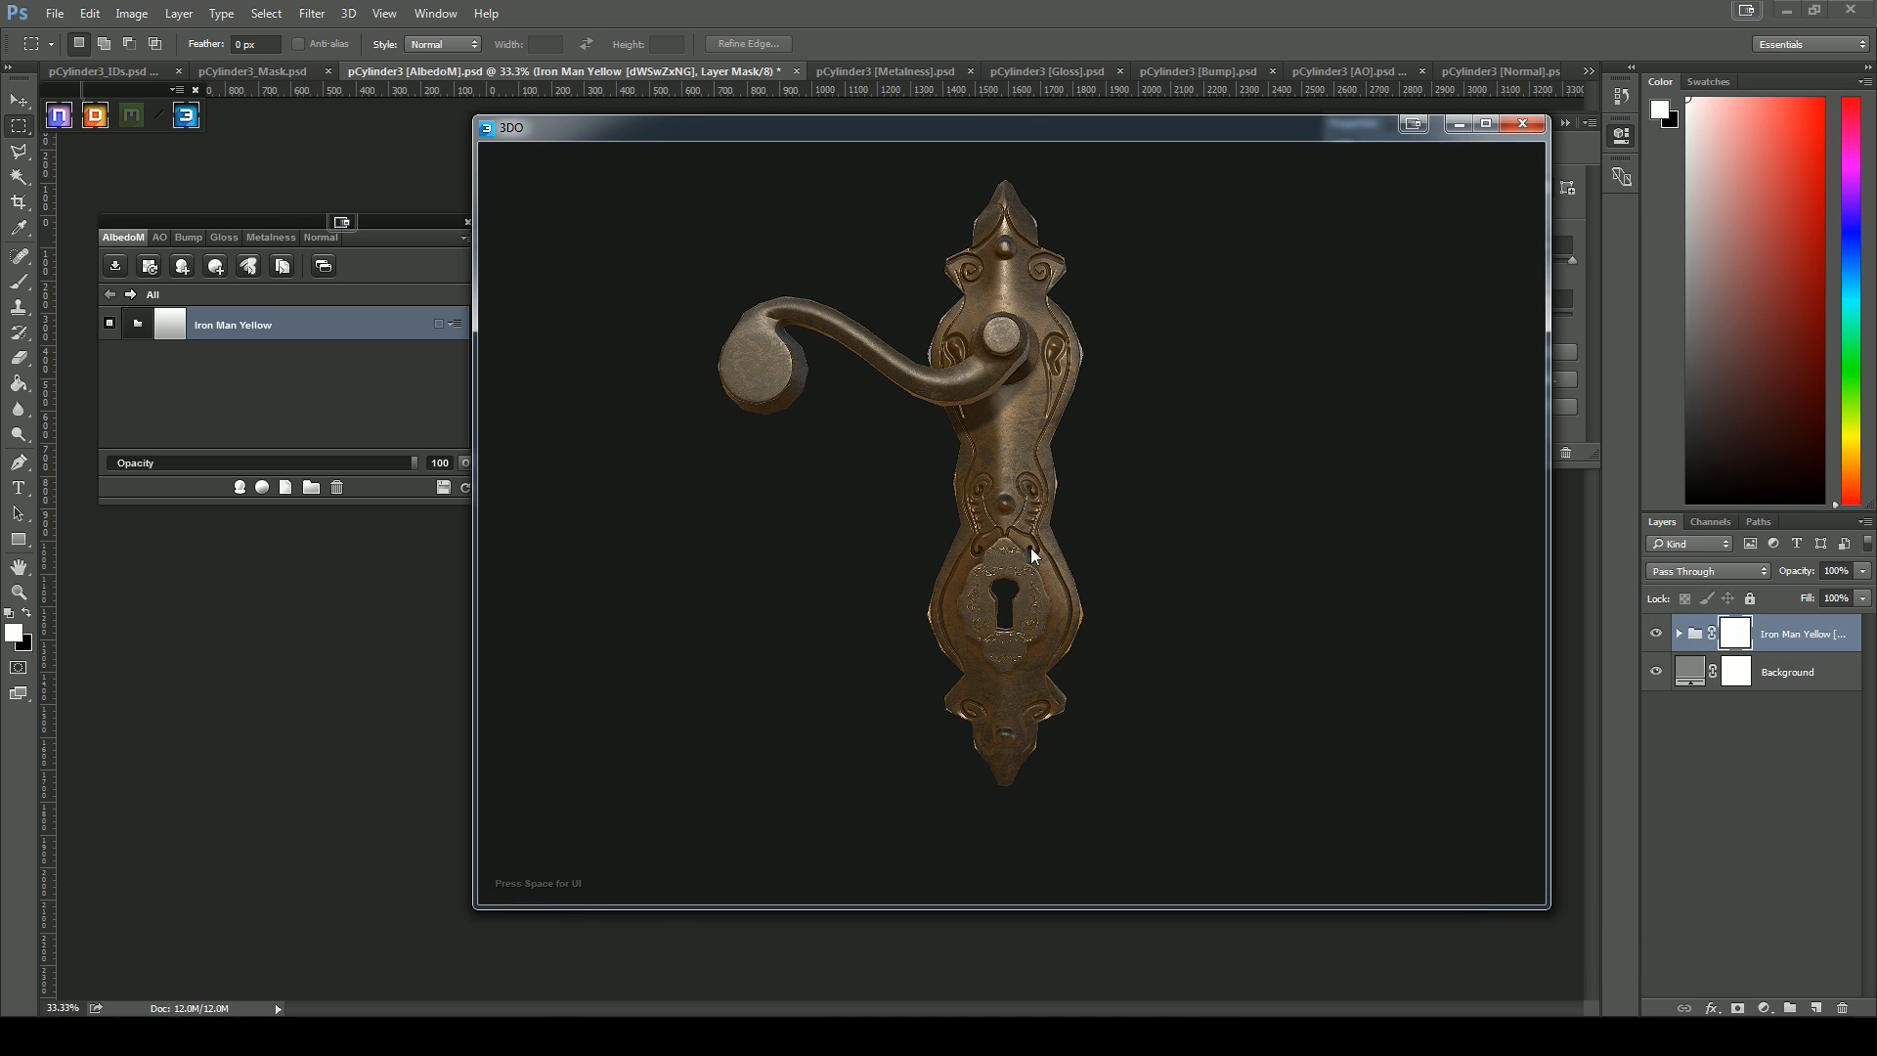
right_click_drag(1031, 548, 1192, 599)
scroll(1191, 599, "up", 2)
left_click_drag(1136, 598, 1129, 543)
right_click_drag(1128, 541, 1389, 712)
left_click_drag(1388, 712, 616, 564)
right_click_drag(1188, 670, 1095, 538)
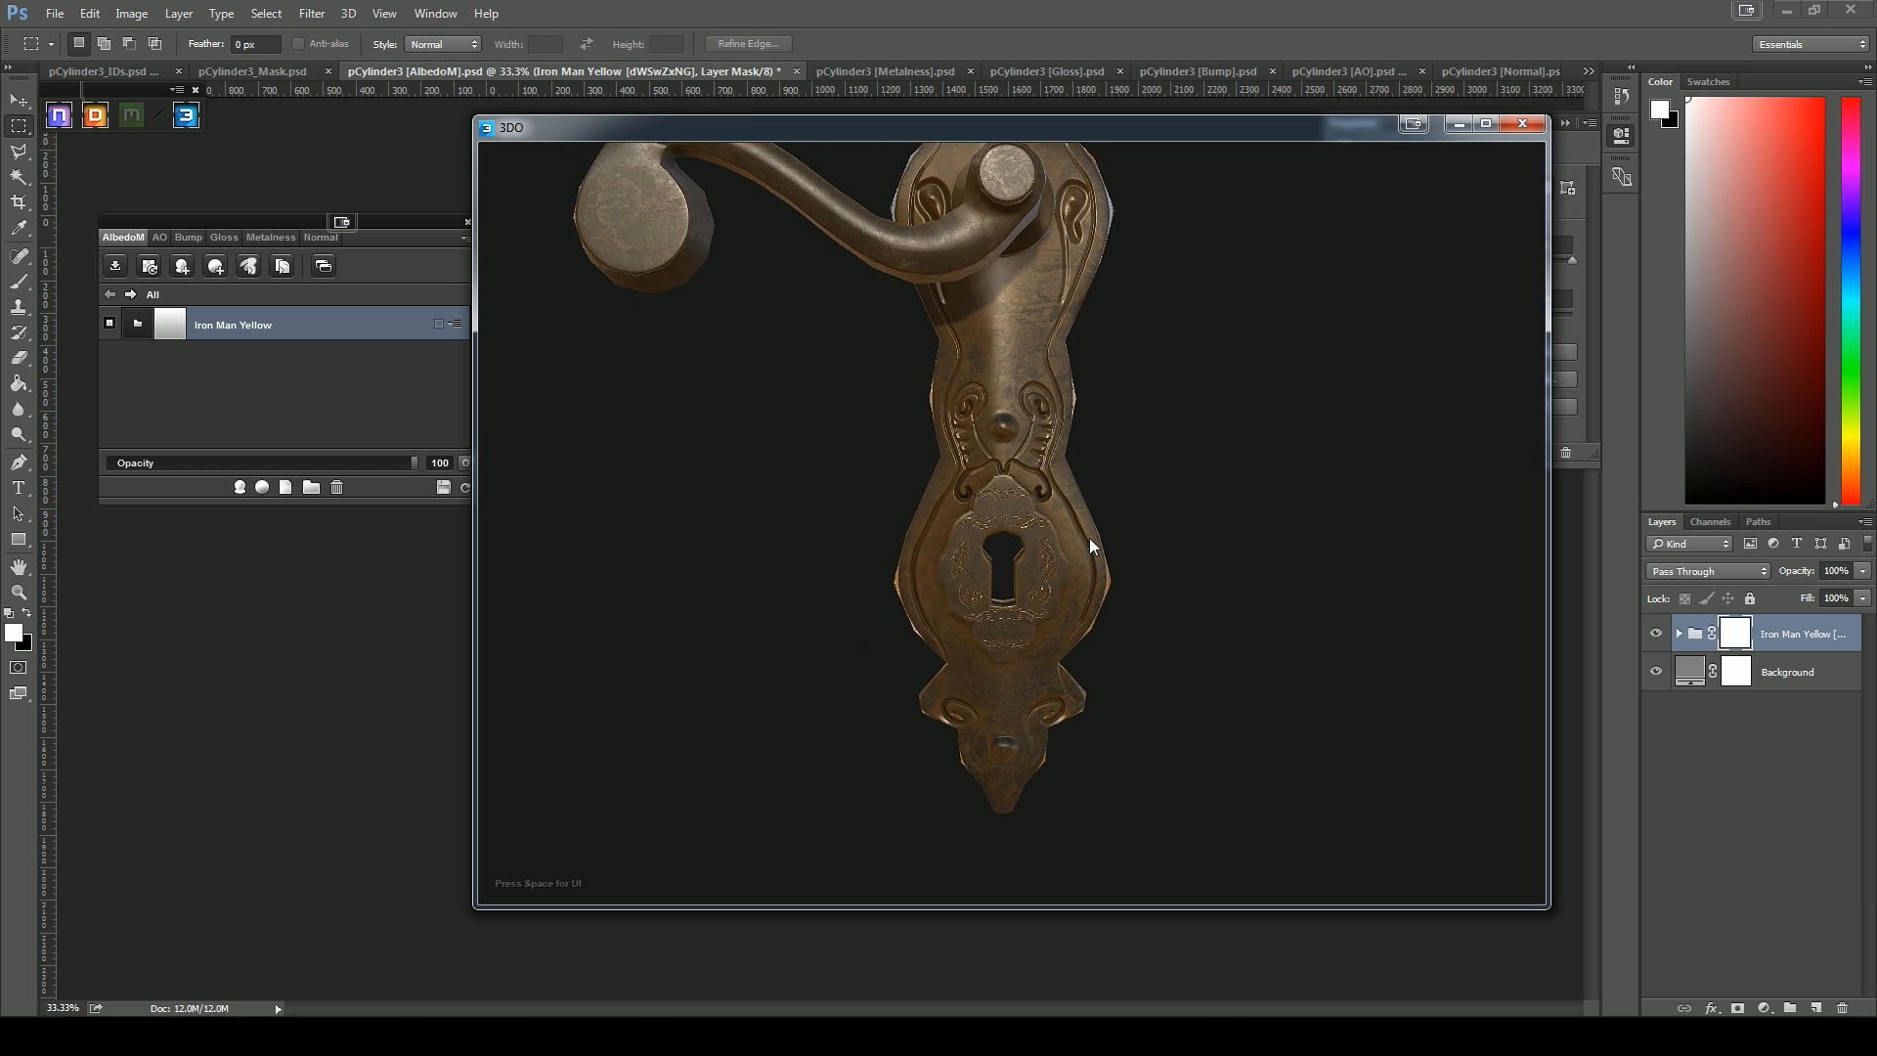
left_click_drag(1070, 567, 1129, 573)
right_click_drag(1128, 573, 1083, 561)
middle_click_drag(1083, 561, 1142, 633)
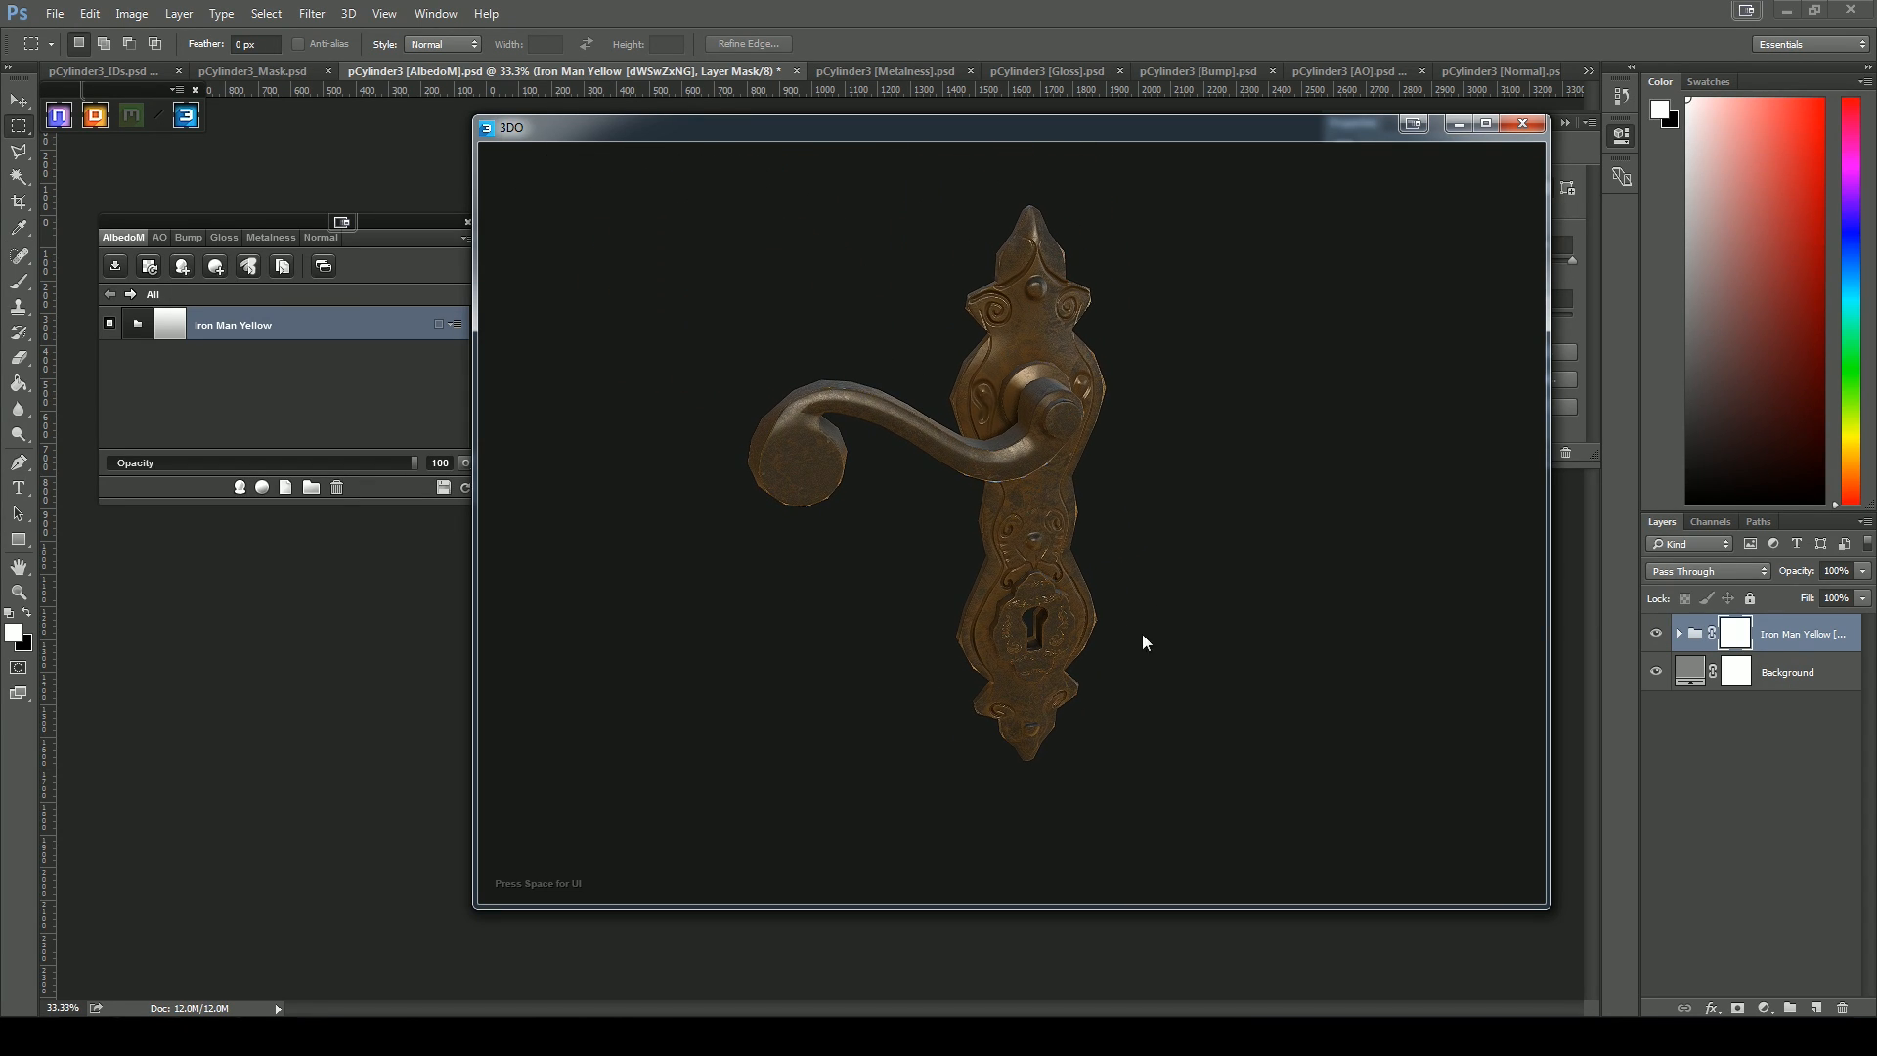
left_click_drag(1232, 694, 970, 648)
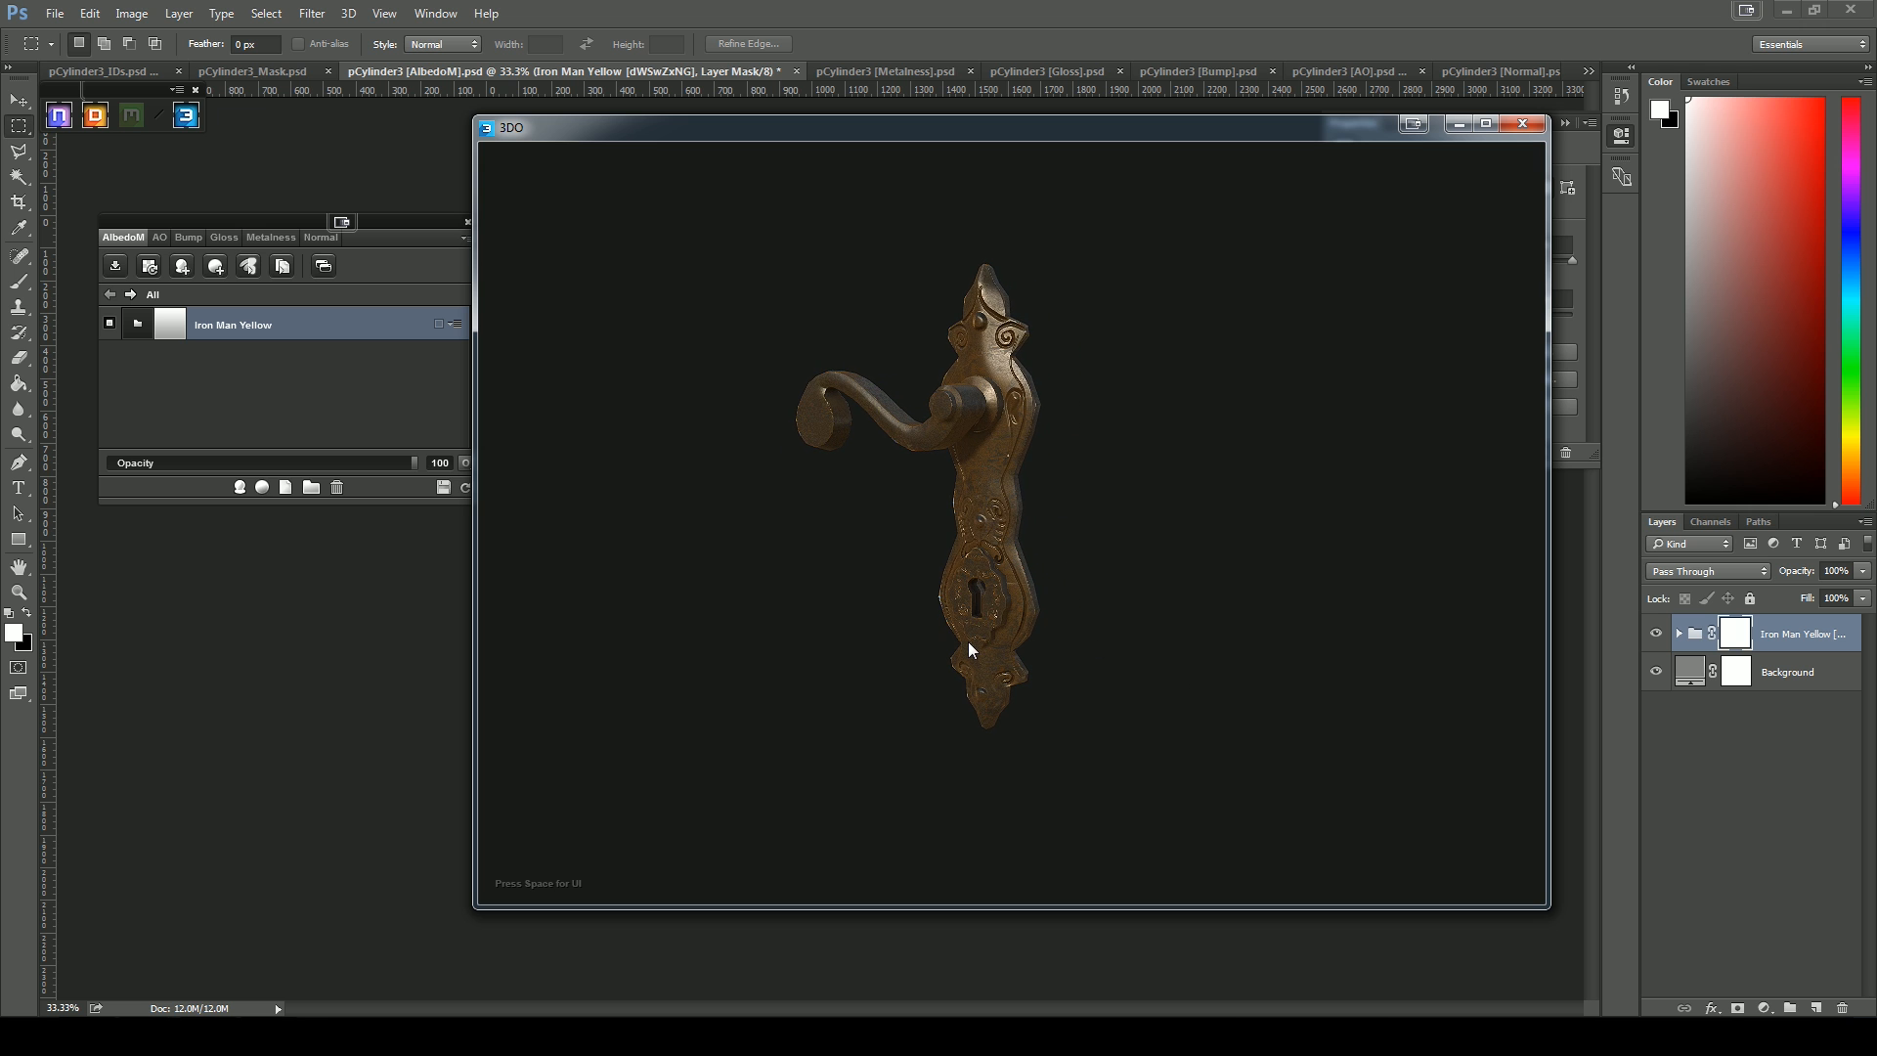
right_click_drag(970, 641, 724, 690)
left_click_drag(981, 690, 891, 694)
left_click_drag(1088, 799, 1144, 811)
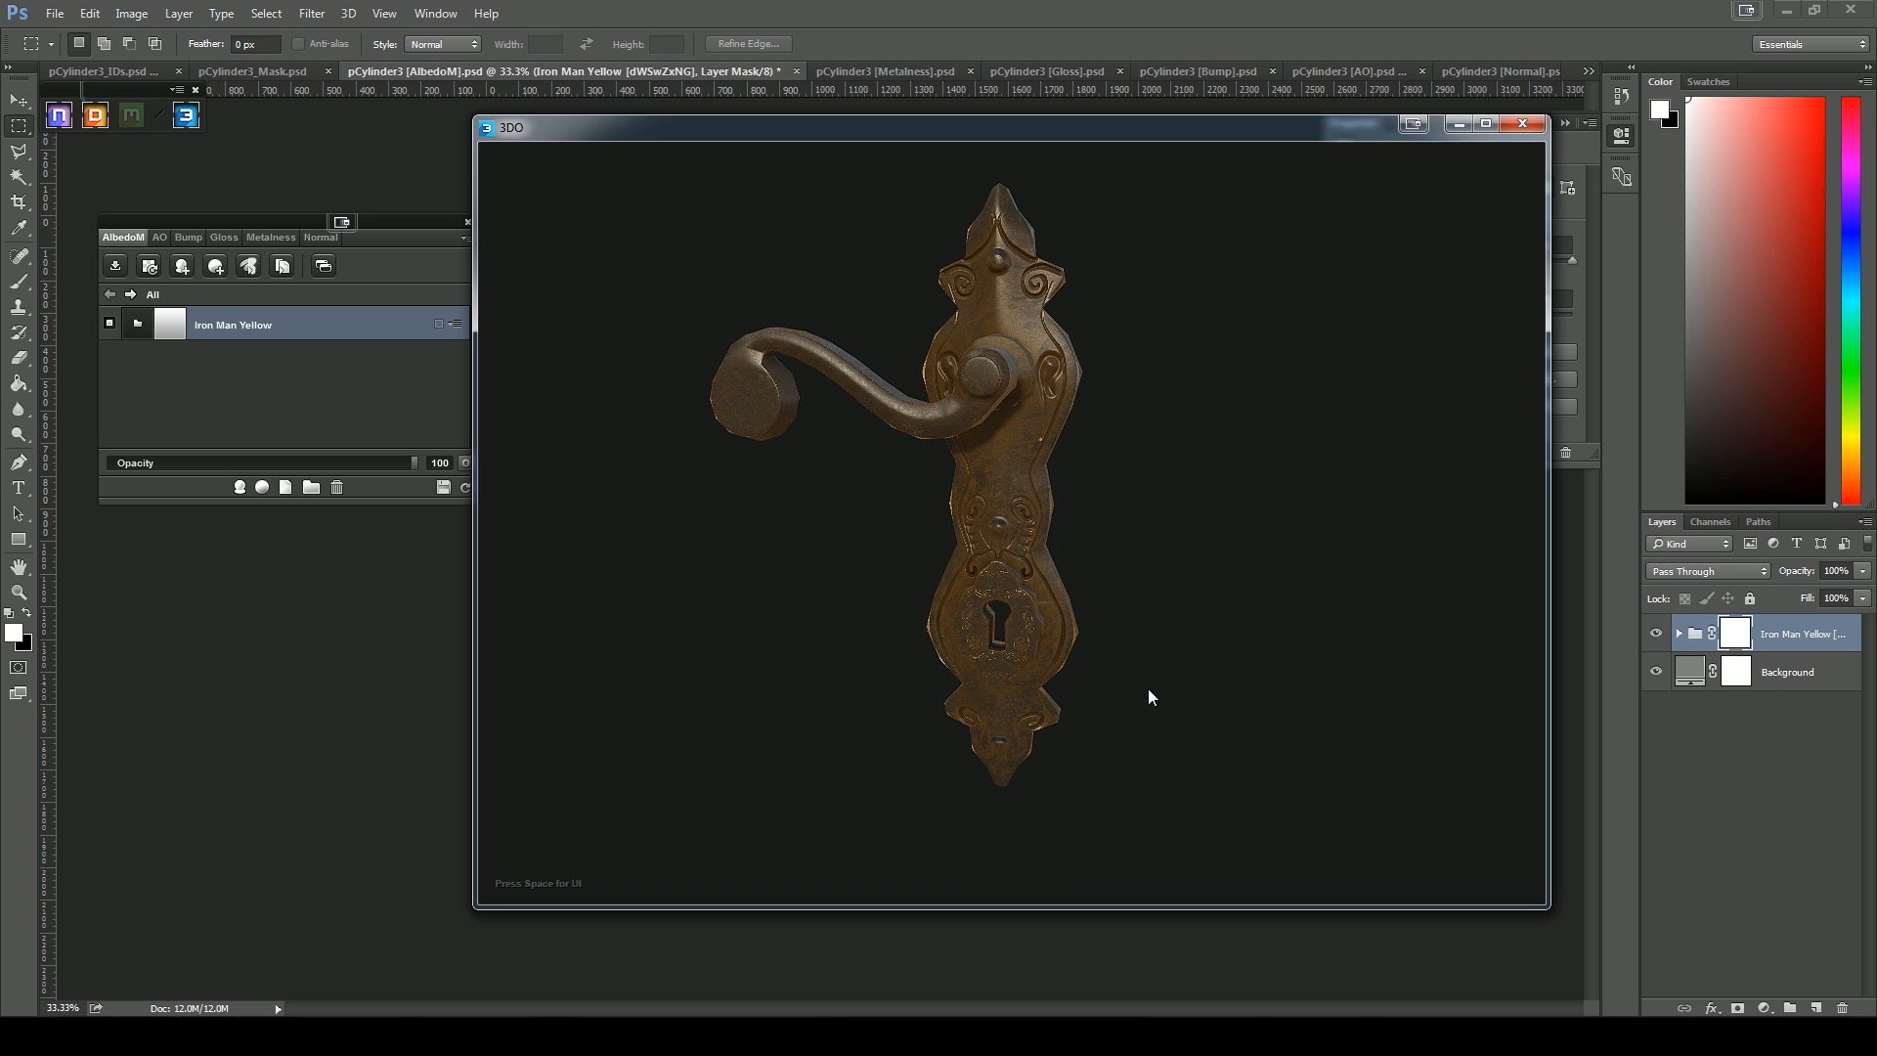
left_click_drag(1153, 682, 1274, 700)
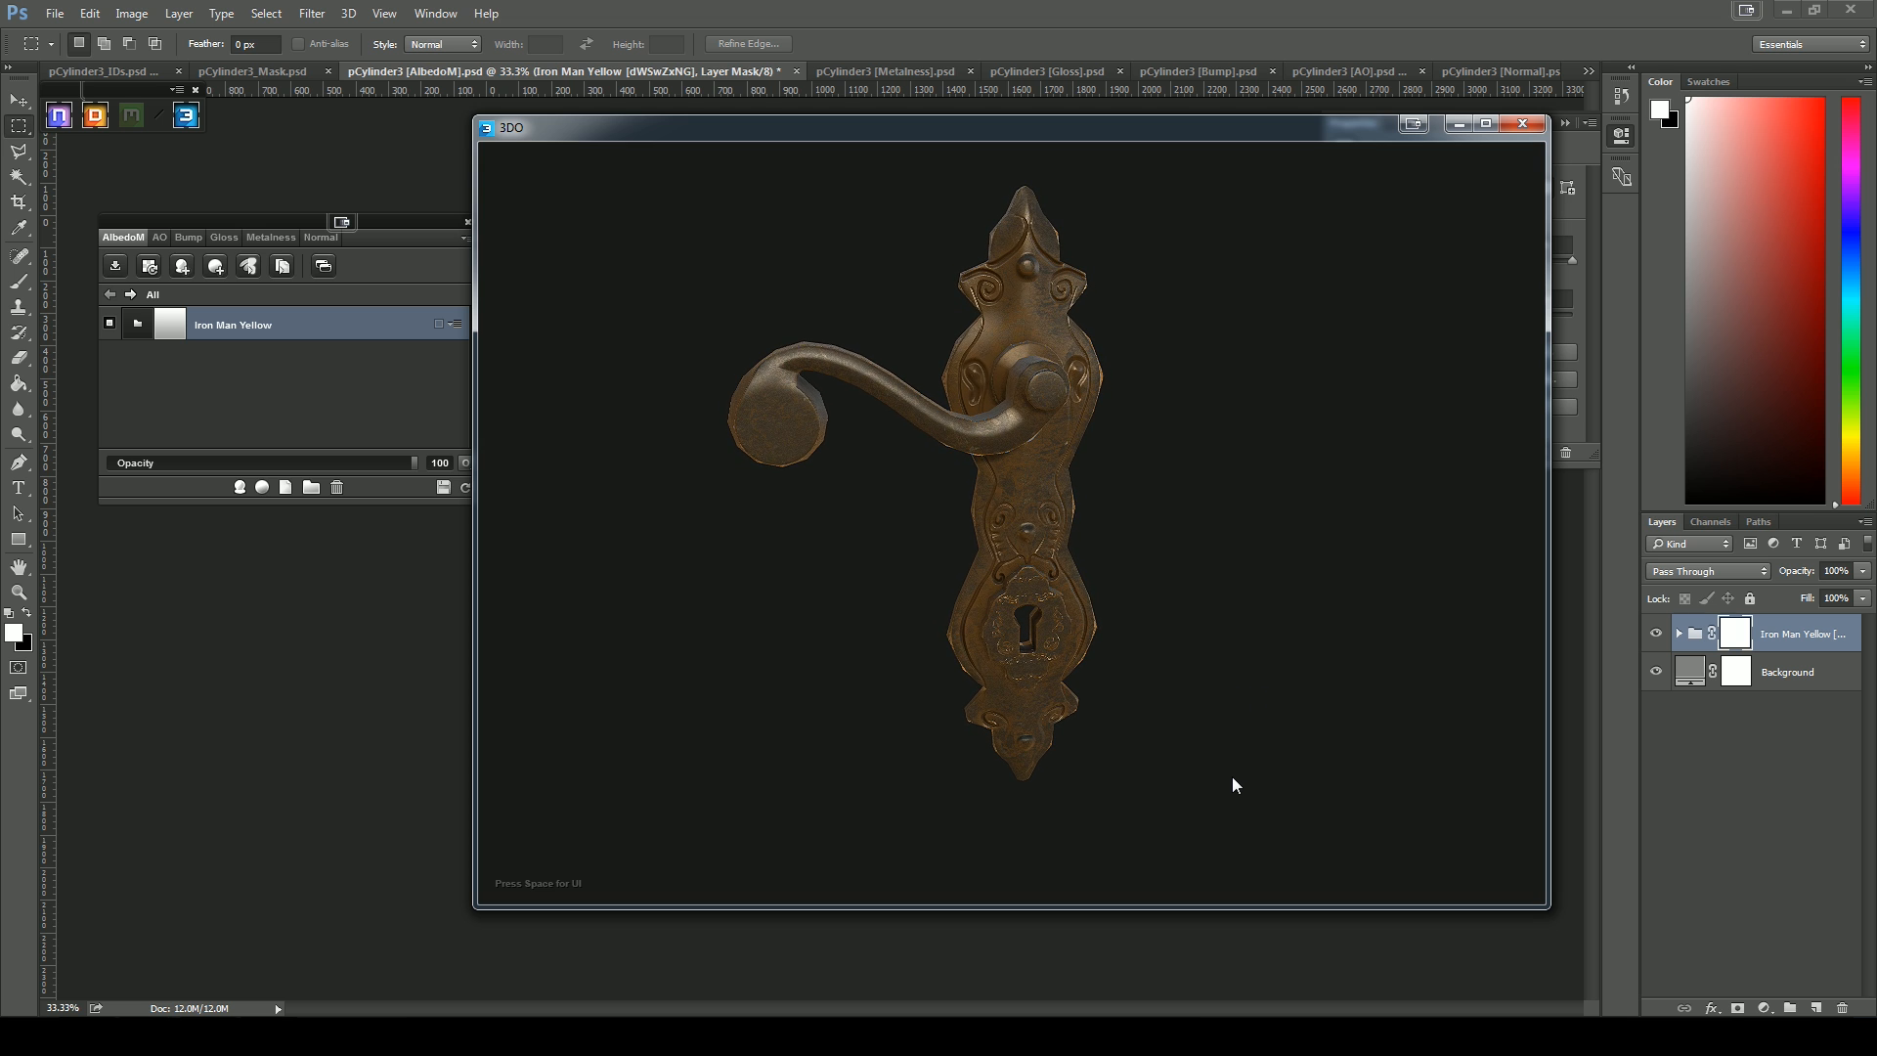
left_click_drag(1230, 775, 1221, 762)
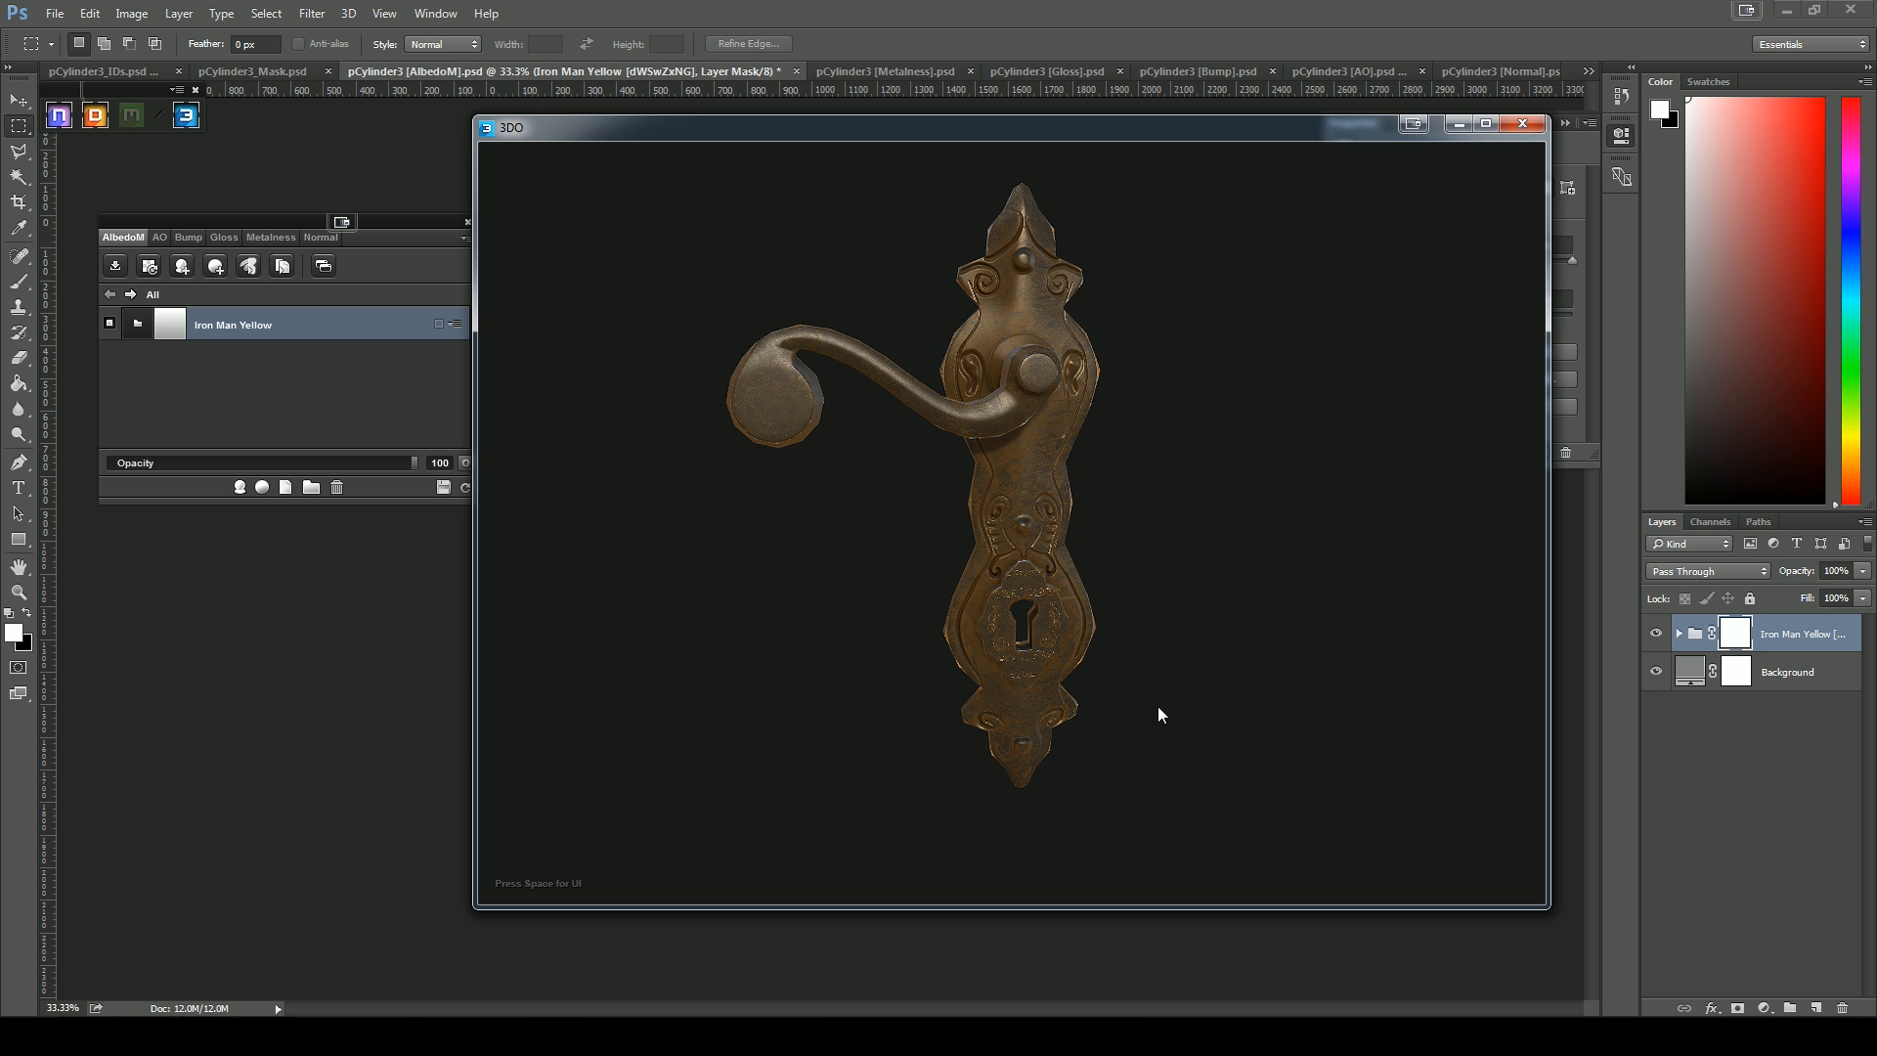
left_click_drag(1151, 759, 1132, 520)
right_click_drag(1133, 520, 1328, 737)
left_click_drag(1258, 616, 1178, 637)
right_click_drag(1178, 636, 908, 561)
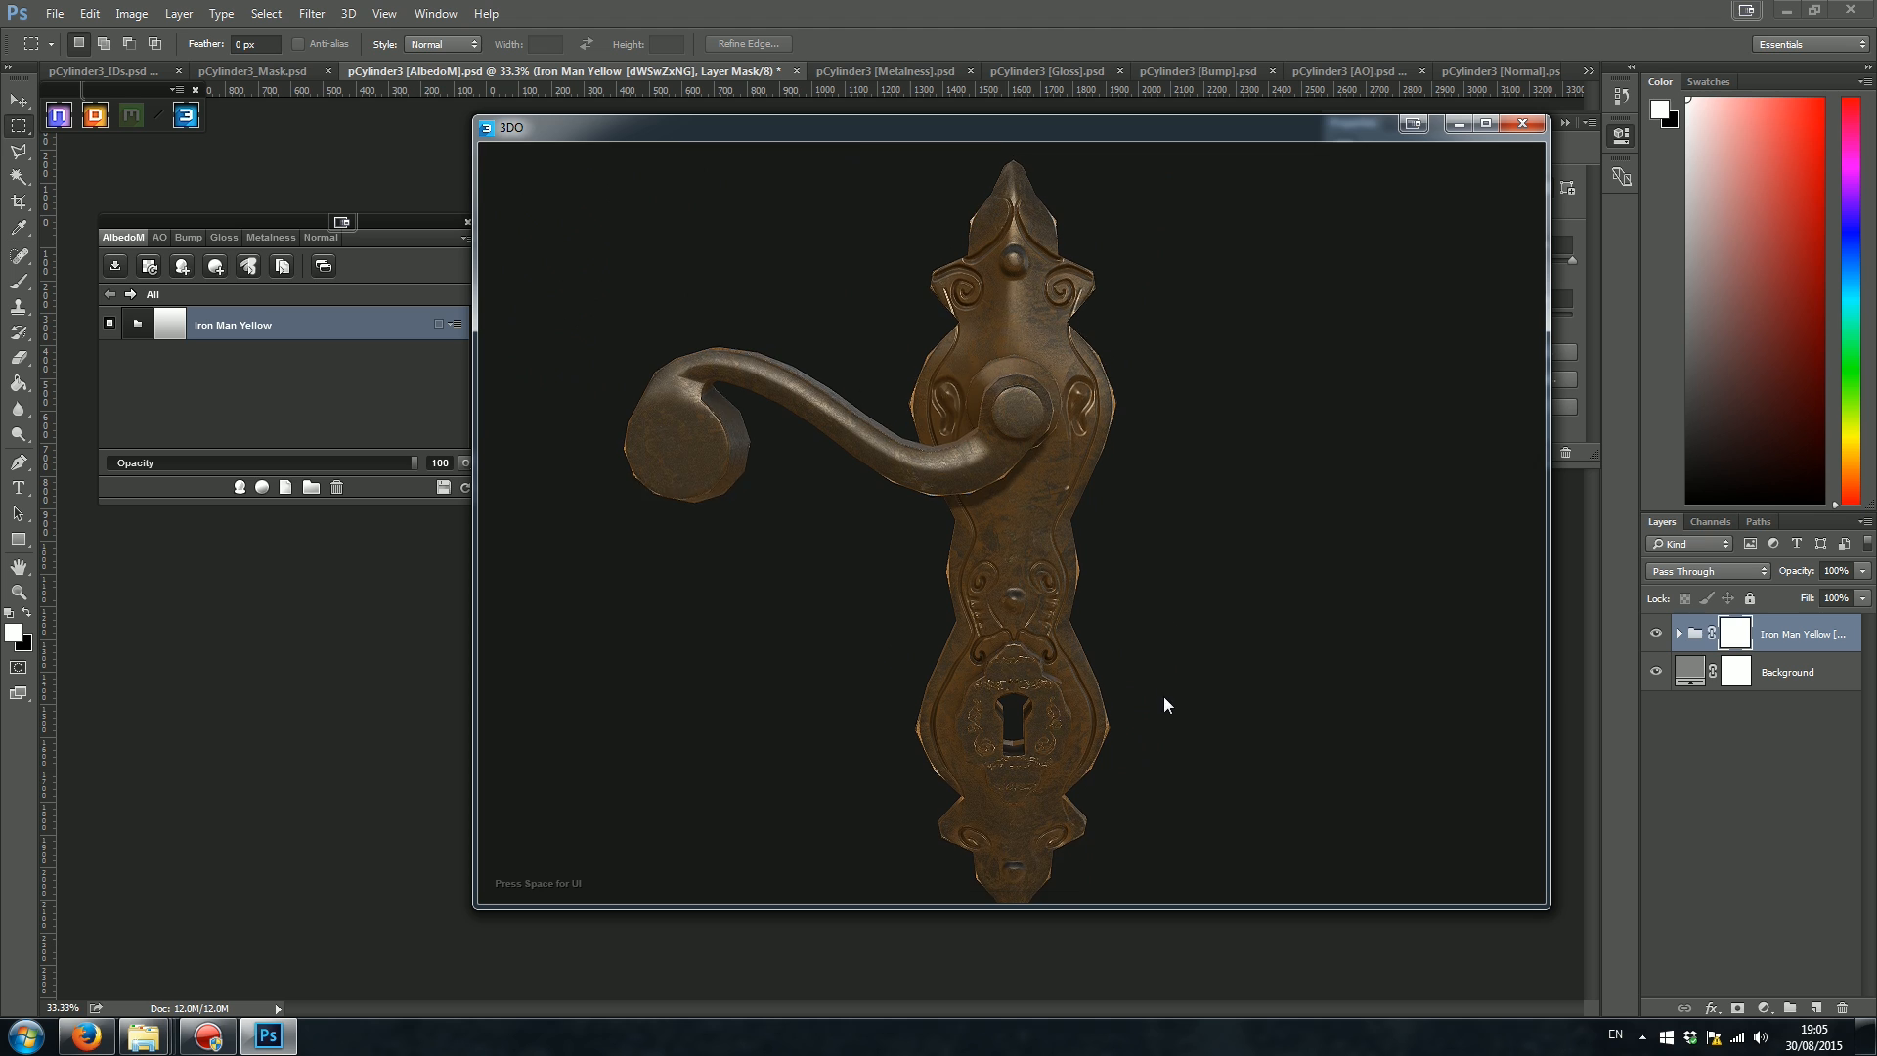